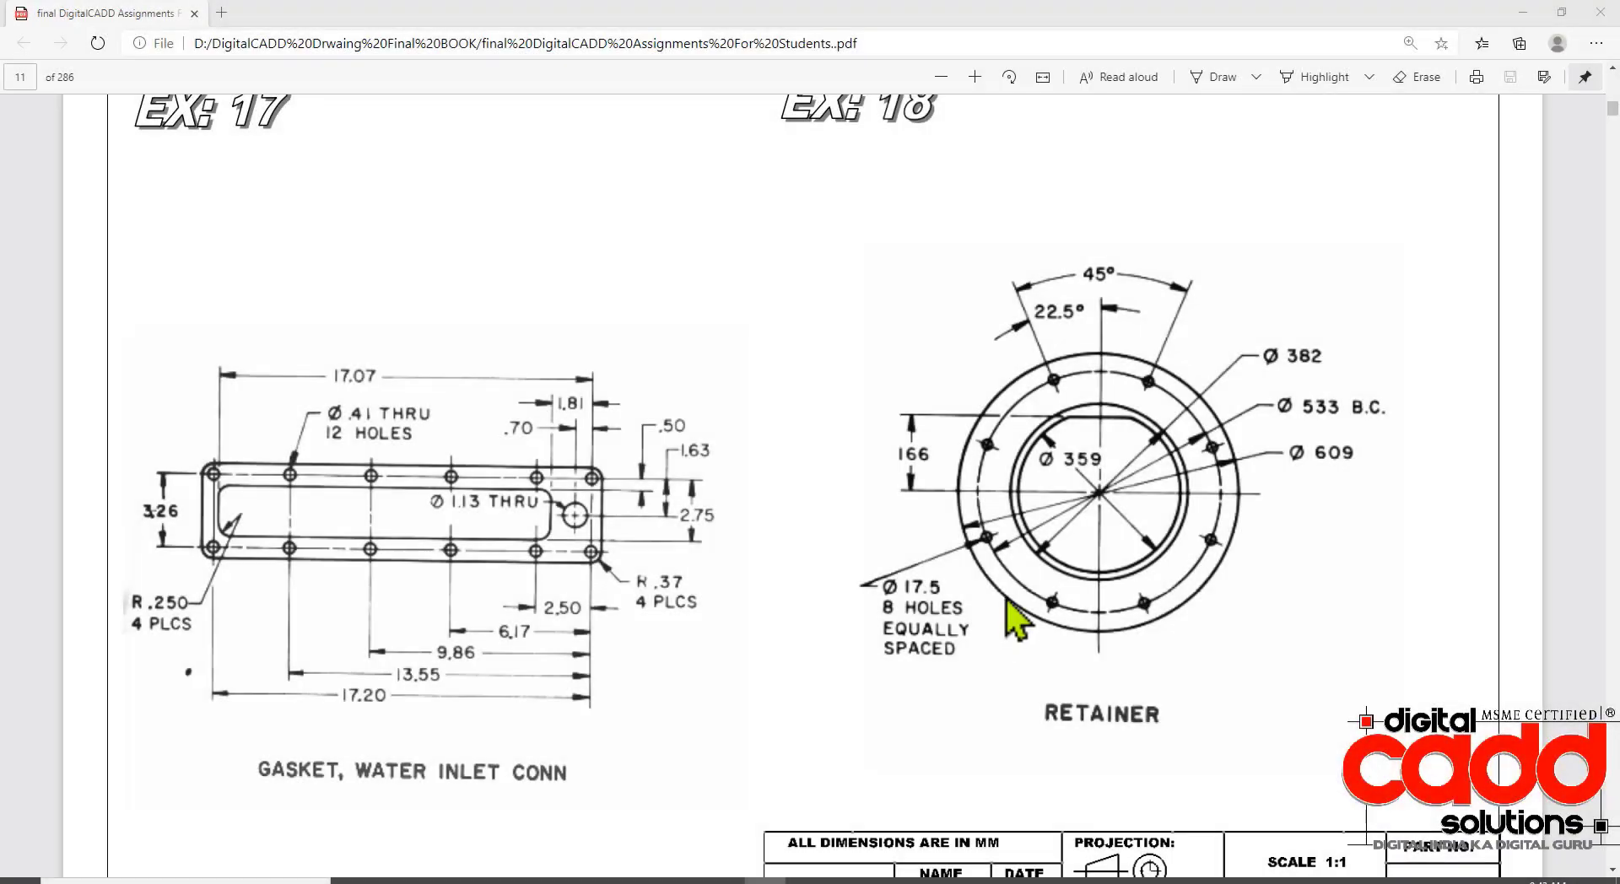
# - Browse the assignments PDF across pages 11–15 and stop on the EX: 19 drawing on page 12
pyautogui.scroll(1, 1006, 601)
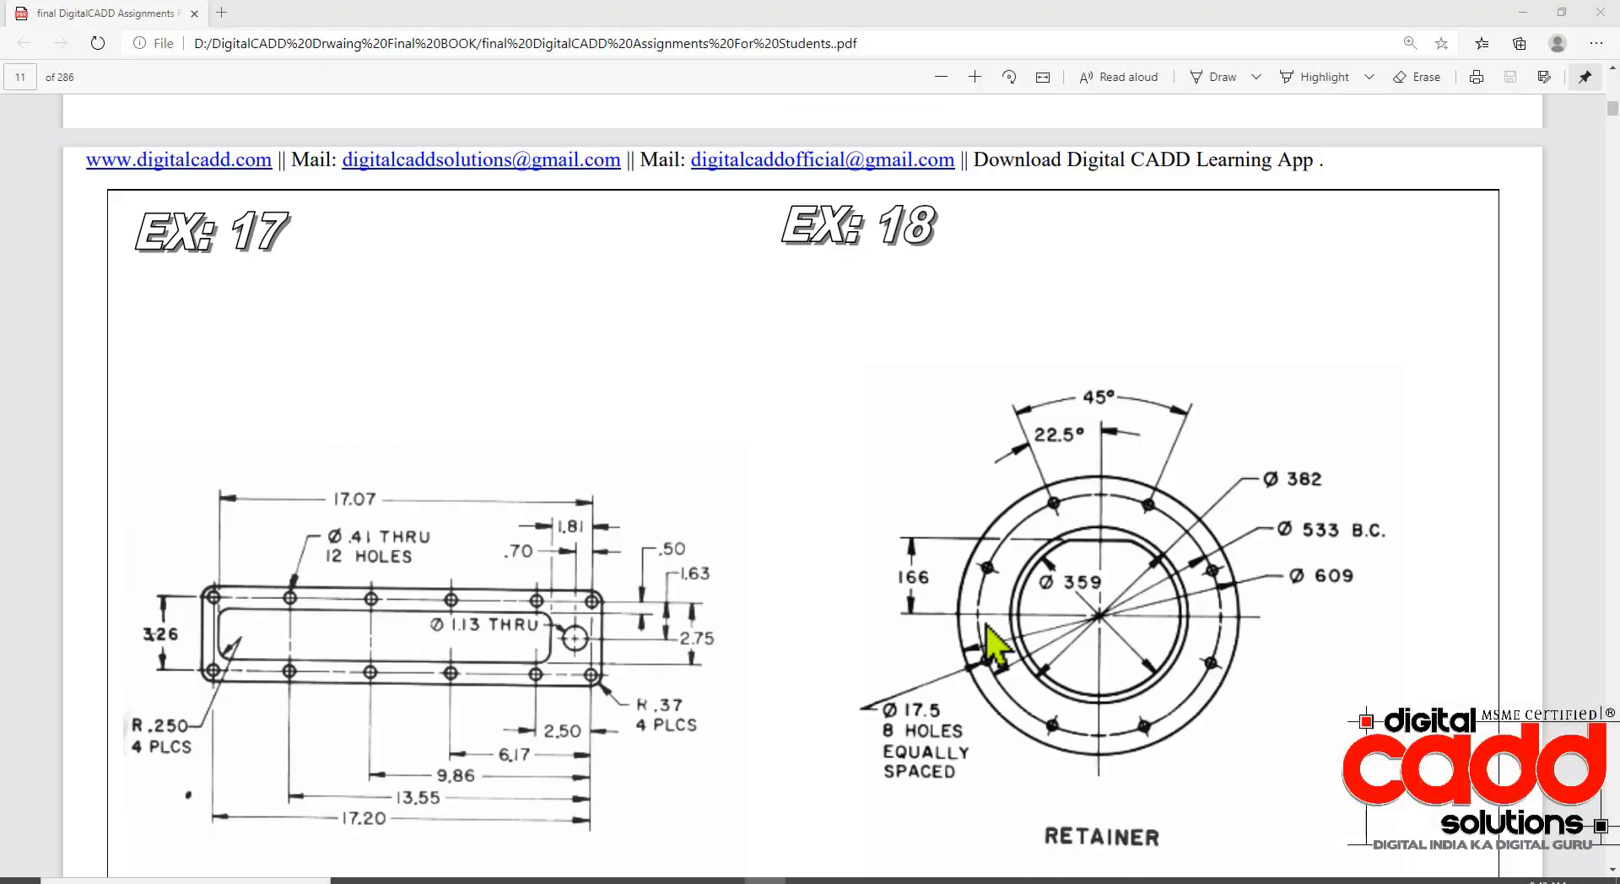
pyautogui.scroll(-3, 995, 612)
pyautogui.scroll(-4, 986, 620)
pyautogui.scroll(-3, 987, 620)
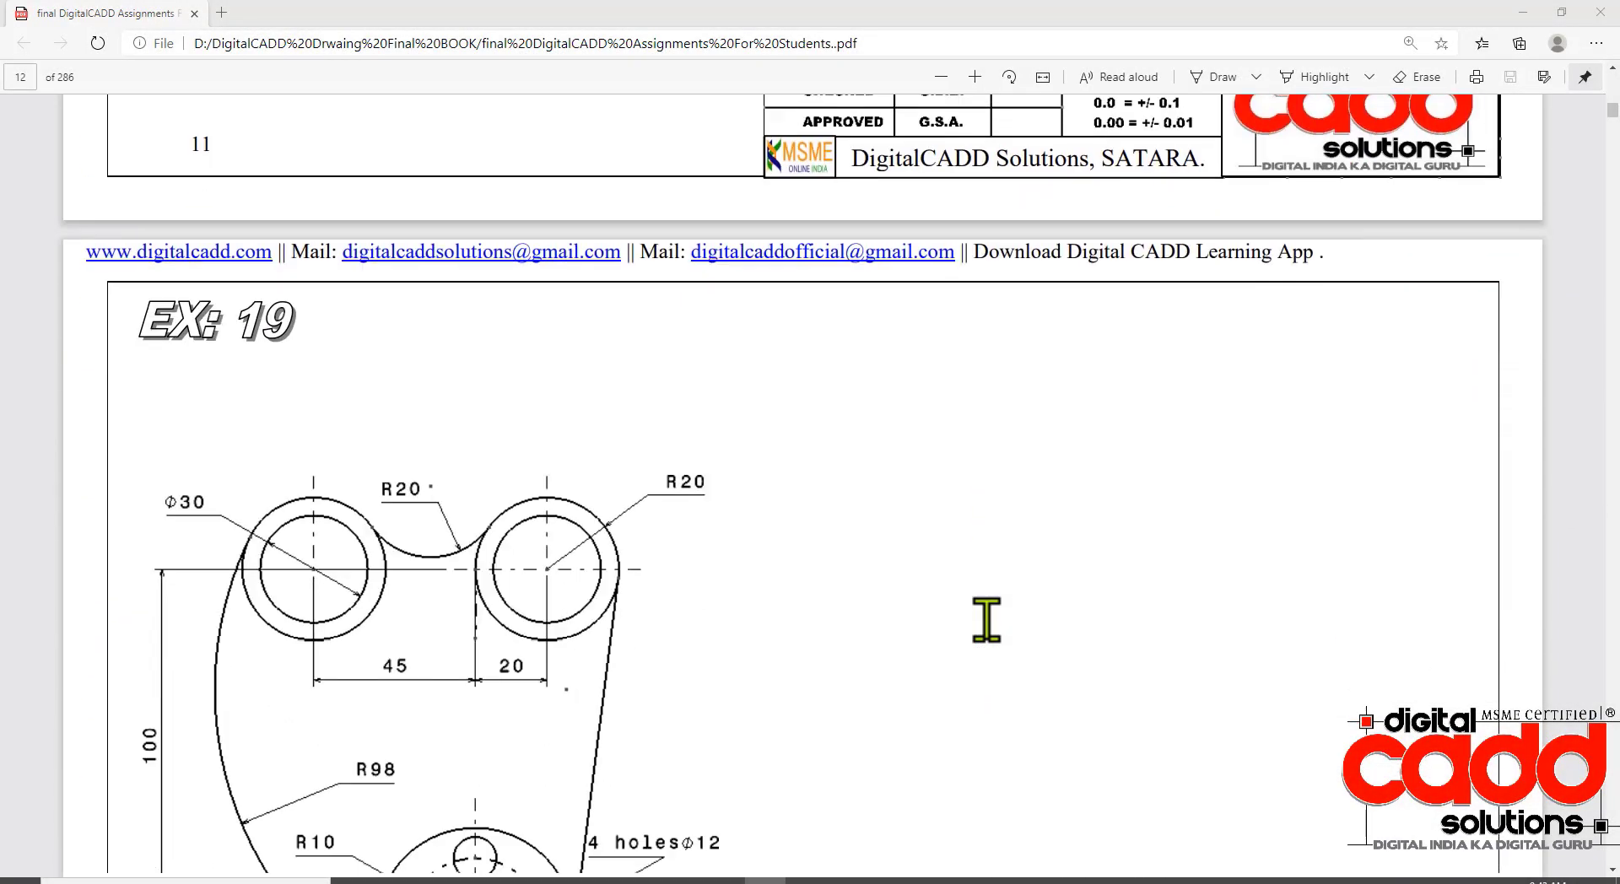
pyautogui.scroll(2, 651, 559)
pyautogui.scroll(2, 658, 553)
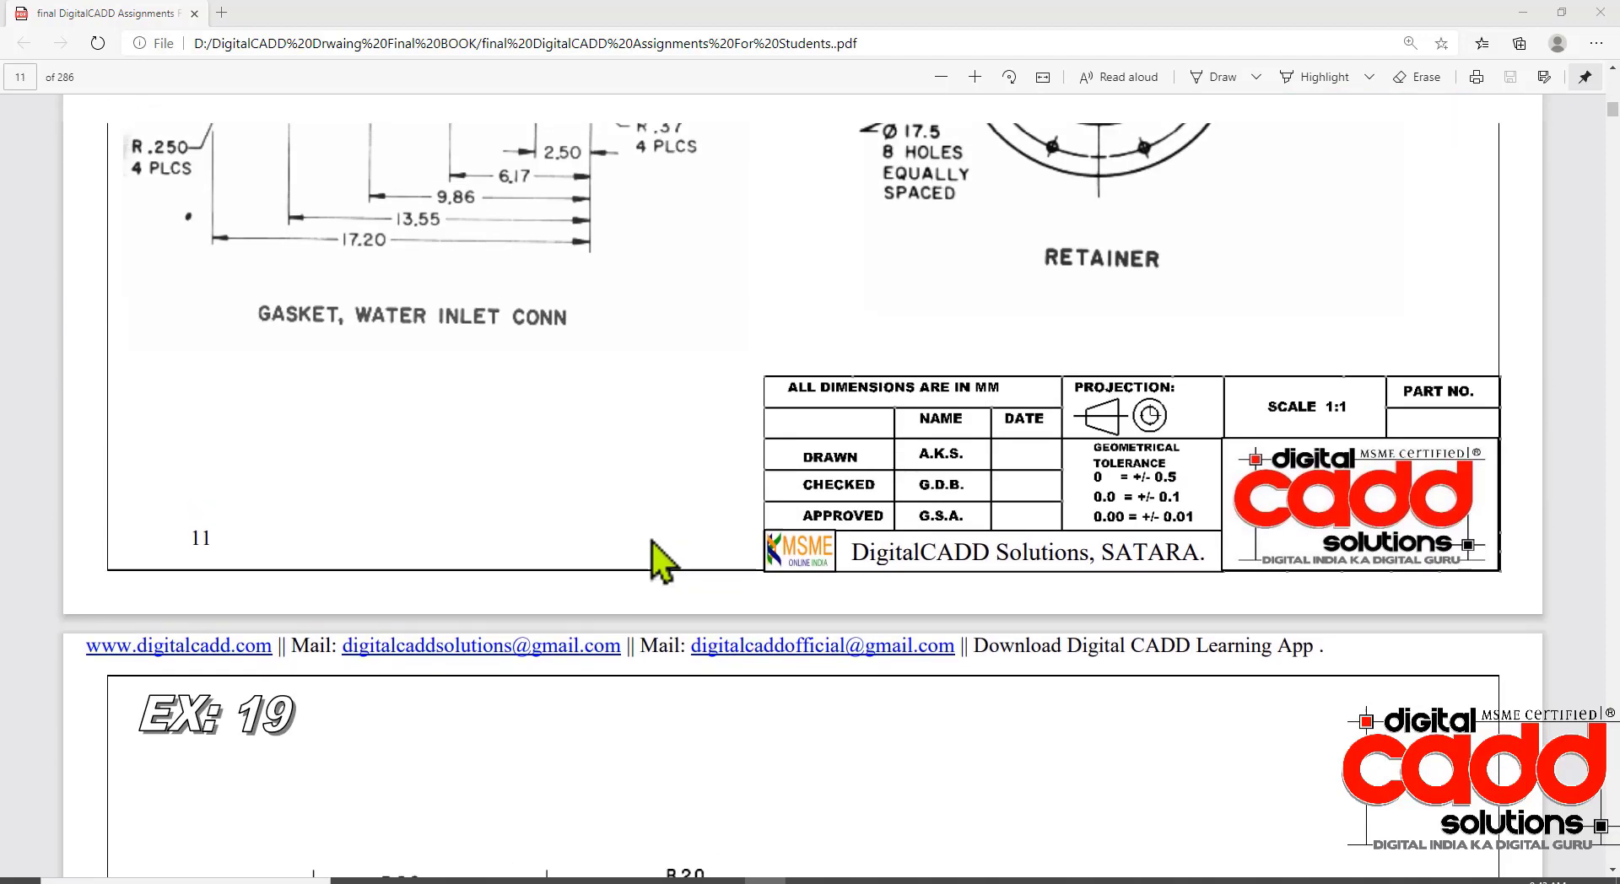
pyautogui.scroll(2, 661, 559)
pyautogui.scroll(1, 660, 559)
pyautogui.scroll(-6, 658, 552)
pyautogui.scroll(-2, 666, 561)
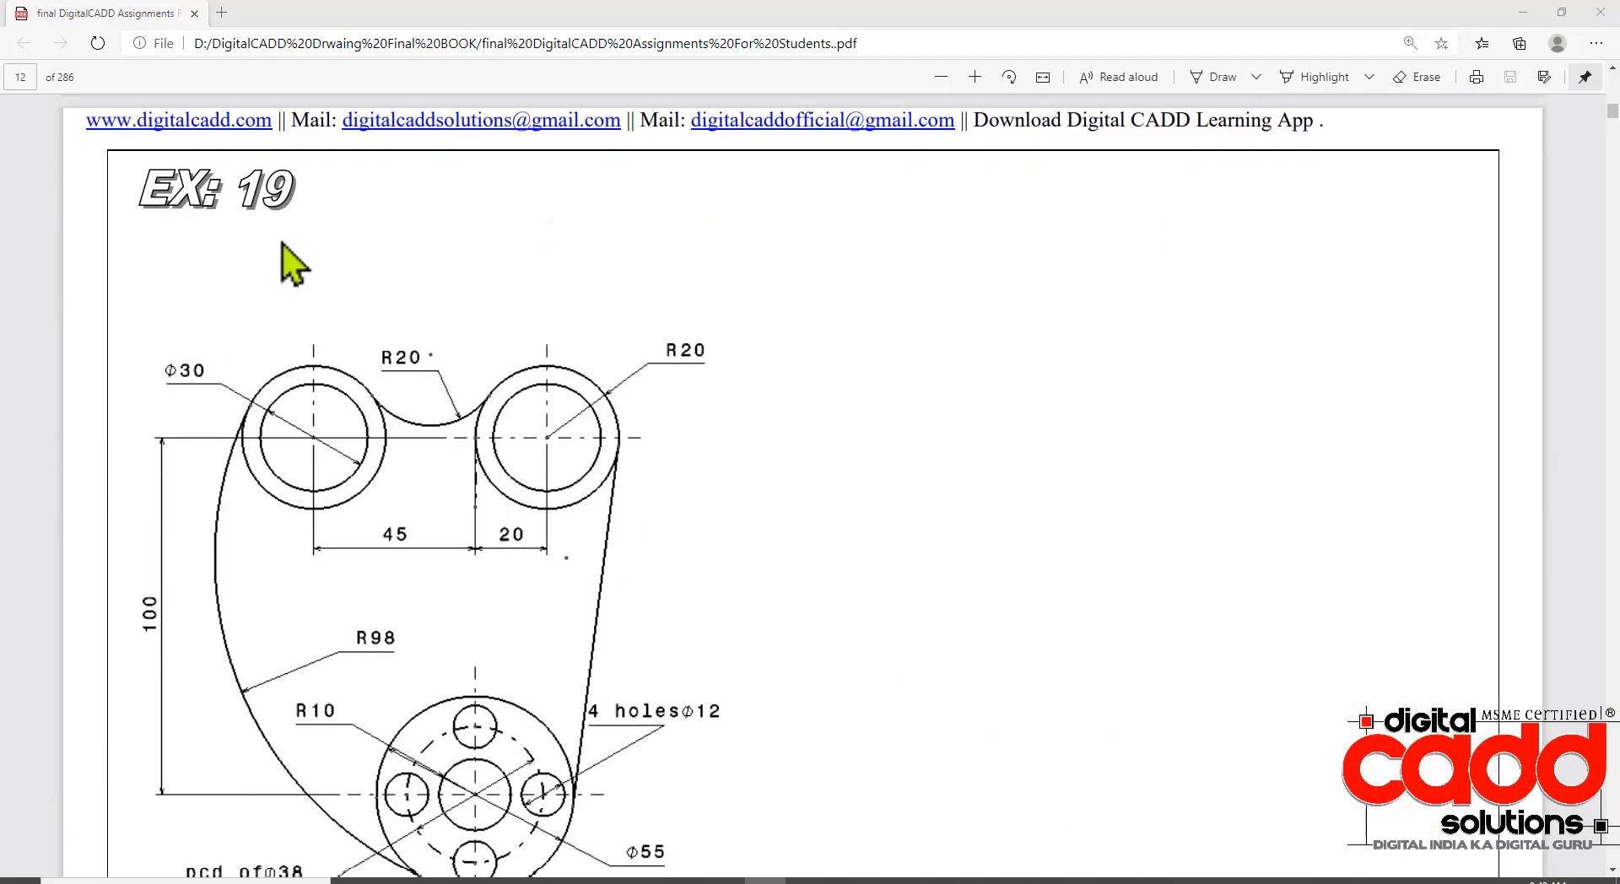
pyautogui.scroll(-4, 427, 362)
pyautogui.scroll(-8, 430, 363)
pyautogui.scroll(-2, 810, 223)
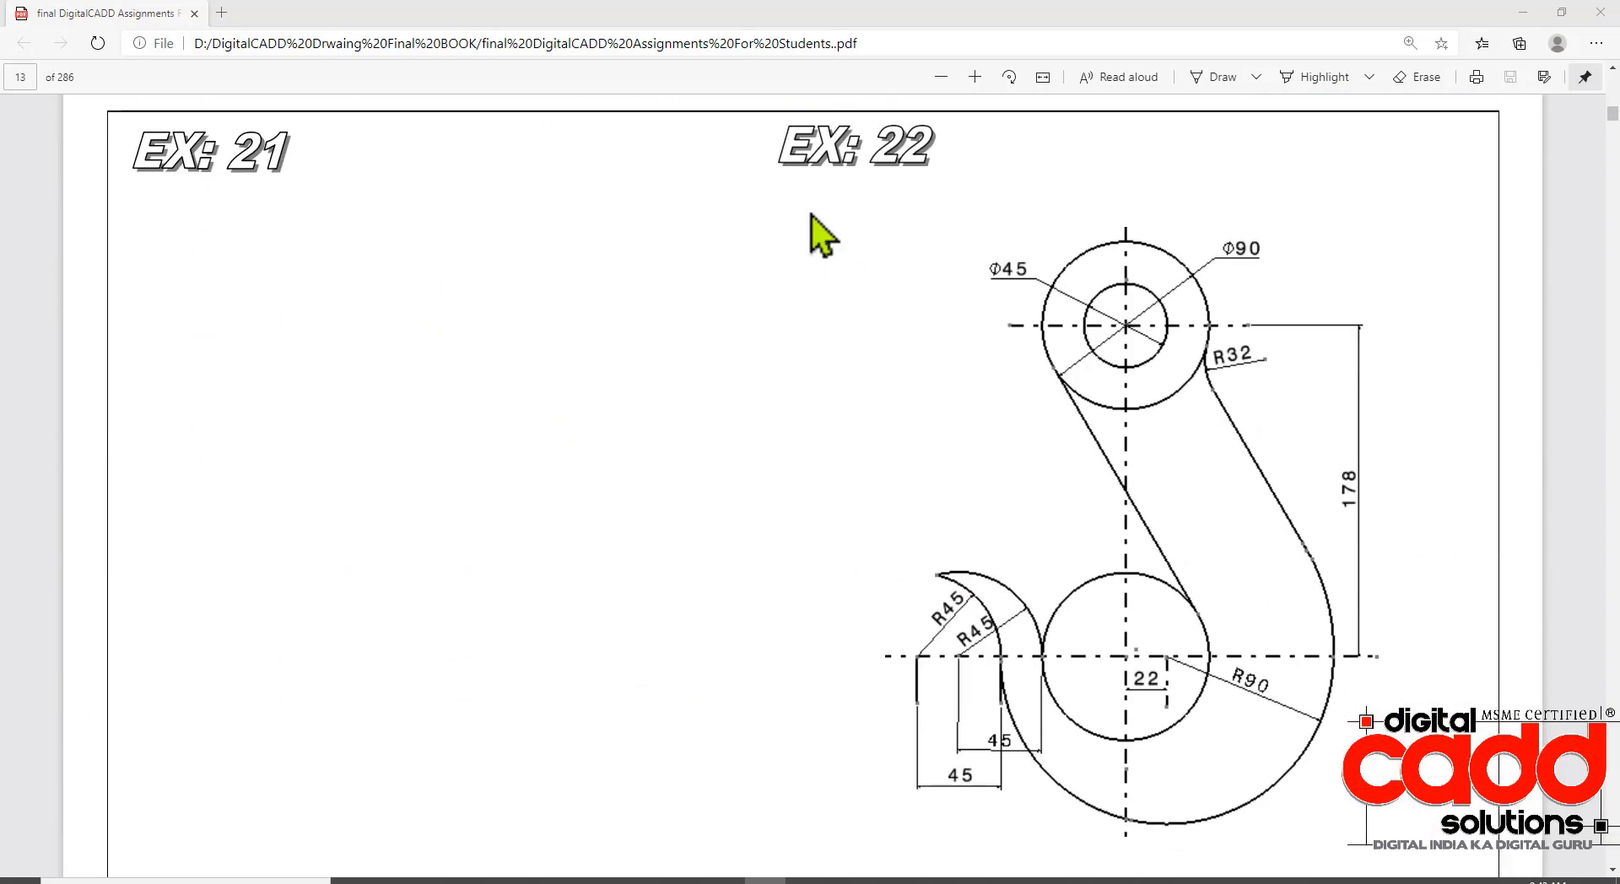
pyautogui.scroll(-6, 772, 299)
pyautogui.scroll(-10, 770, 295)
pyautogui.scroll(-7, 770, 295)
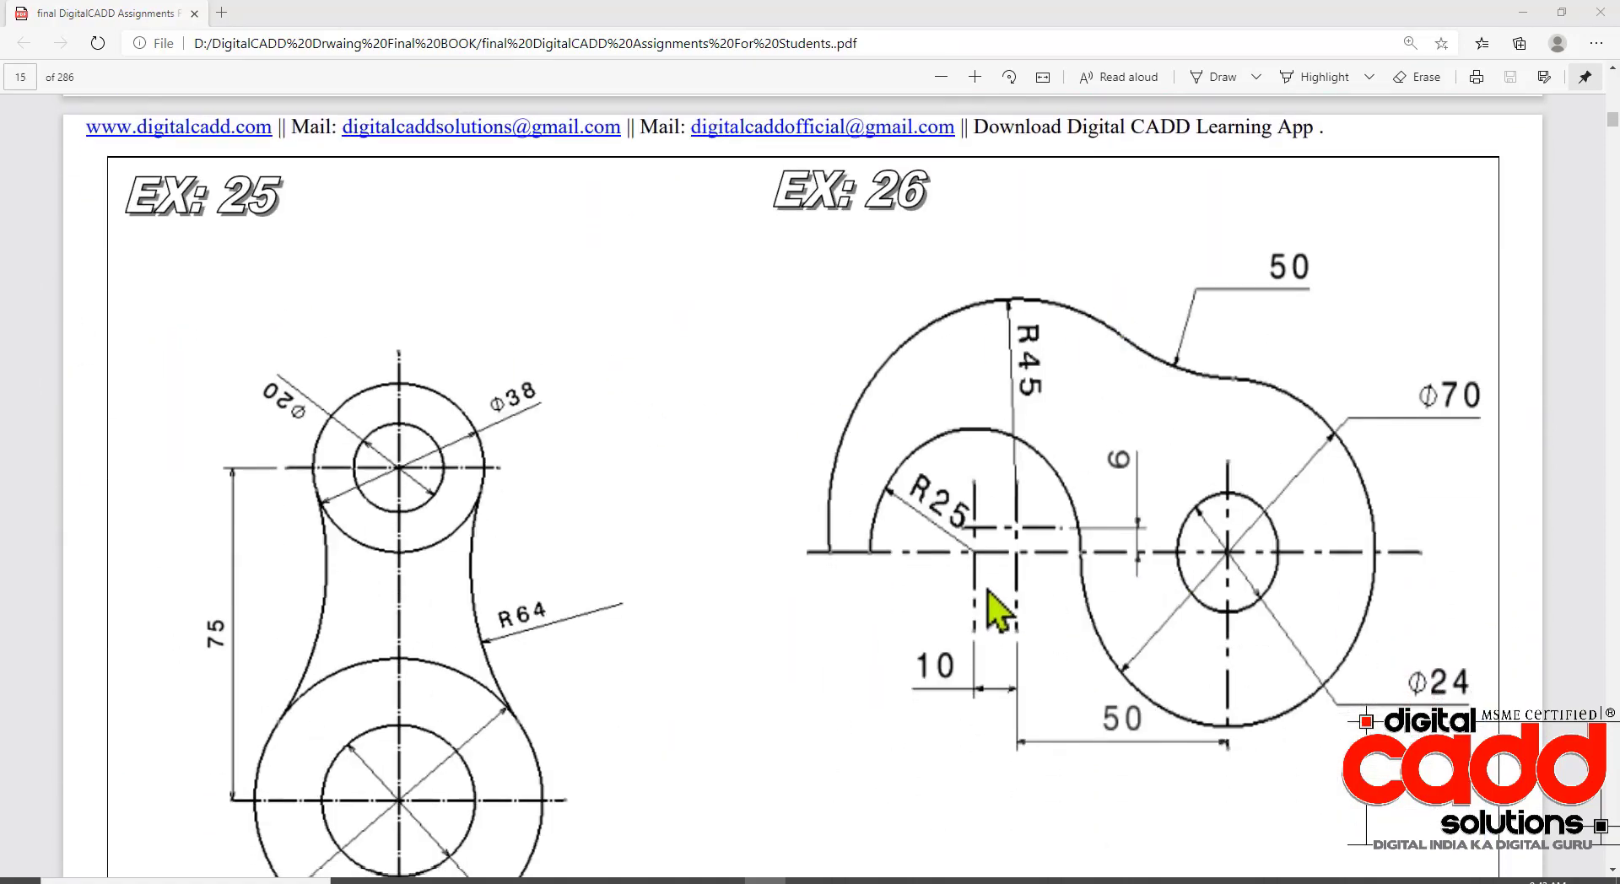
pyautogui.scroll(-2, 988, 590)
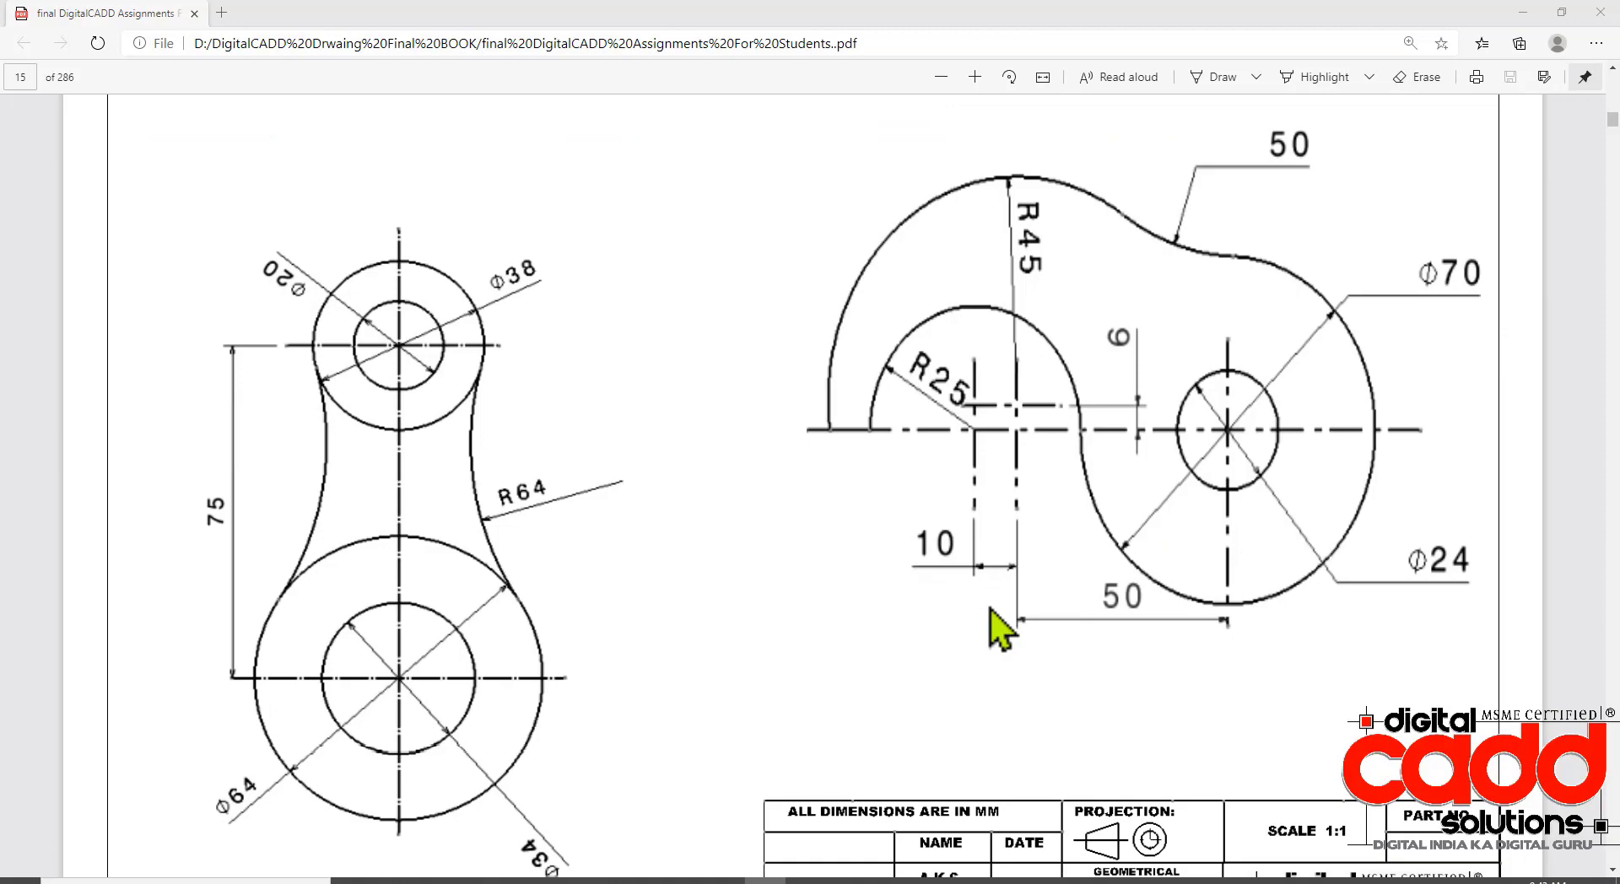
pyautogui.scroll(2, 1001, 631)
pyautogui.scroll(8, 1000, 633)
pyautogui.scroll(8, 1002, 635)
pyautogui.scroll(8, 1004, 637)
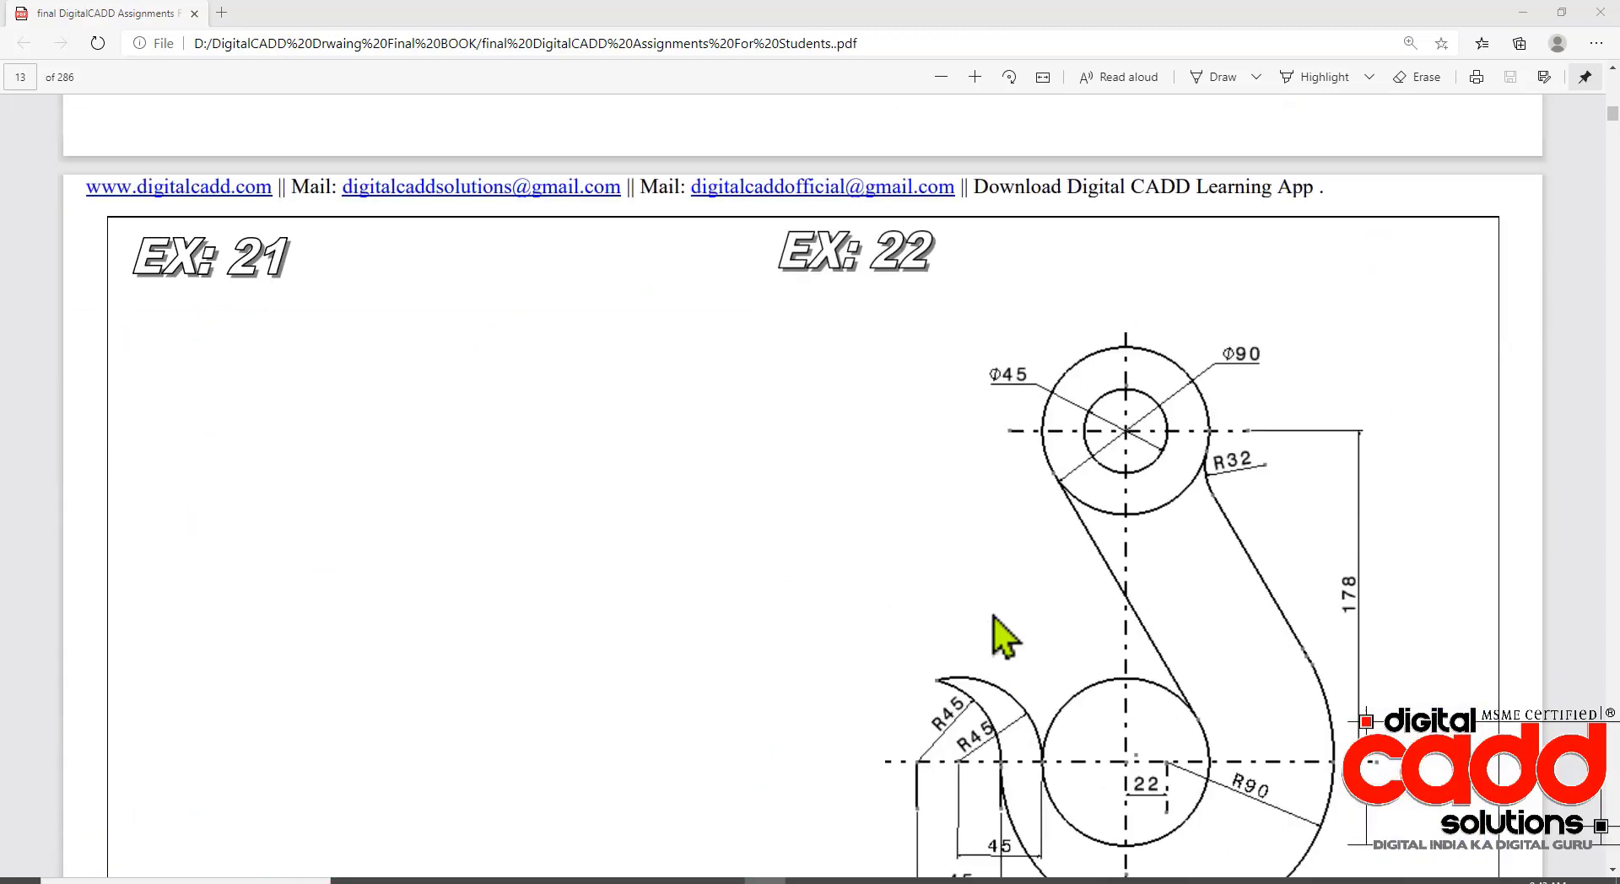
pyautogui.scroll(5, 1004, 637)
pyautogui.scroll(3, 1004, 637)
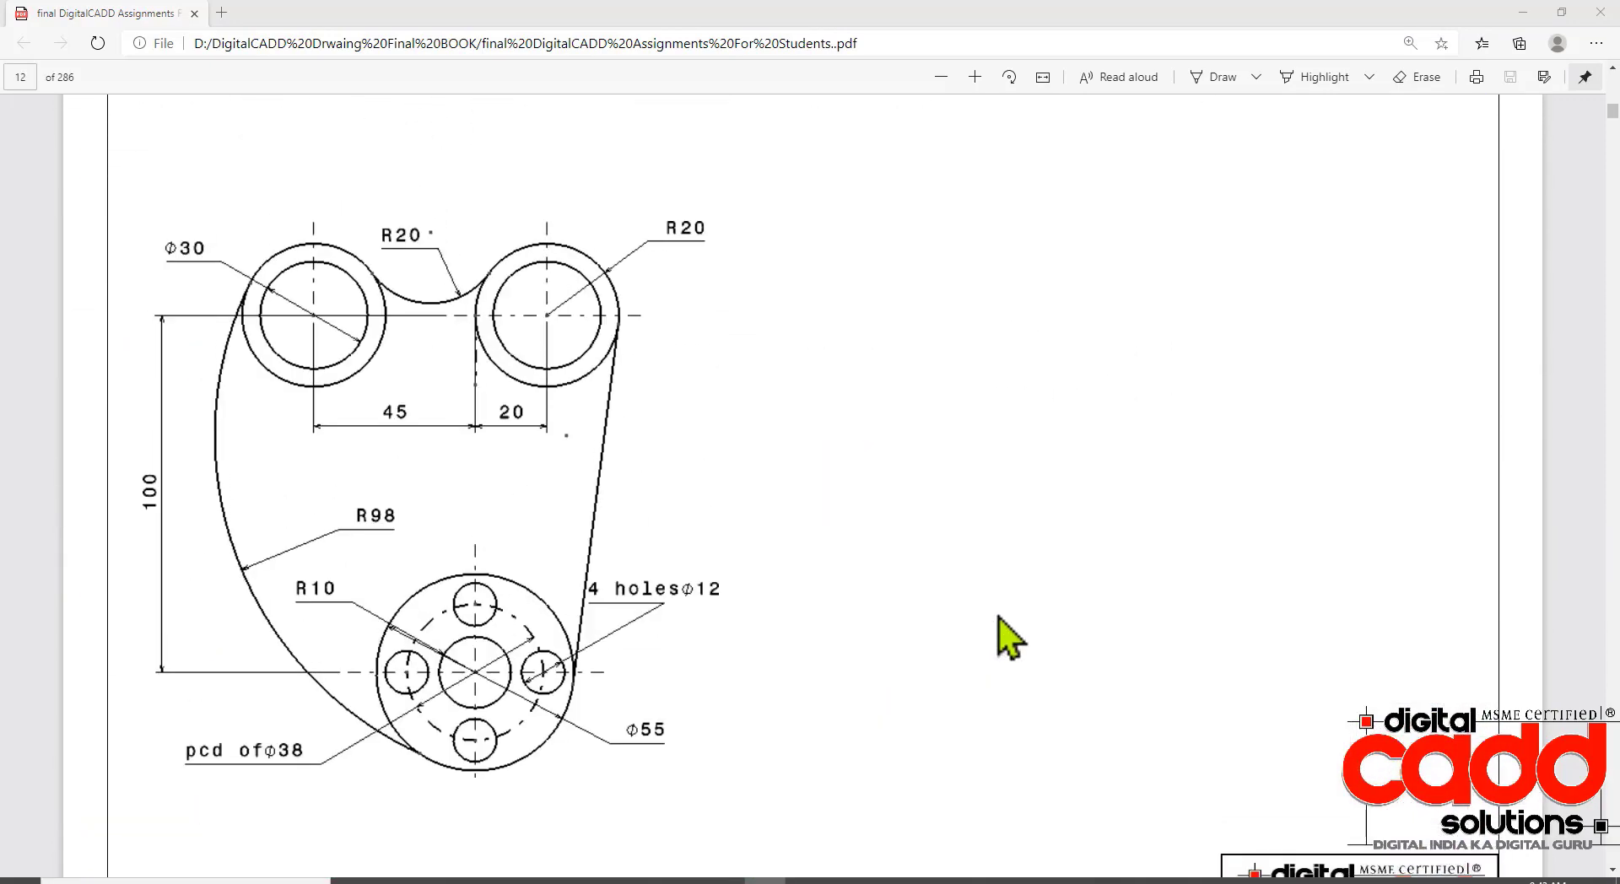
pyautogui.scroll(6, 985, 620)
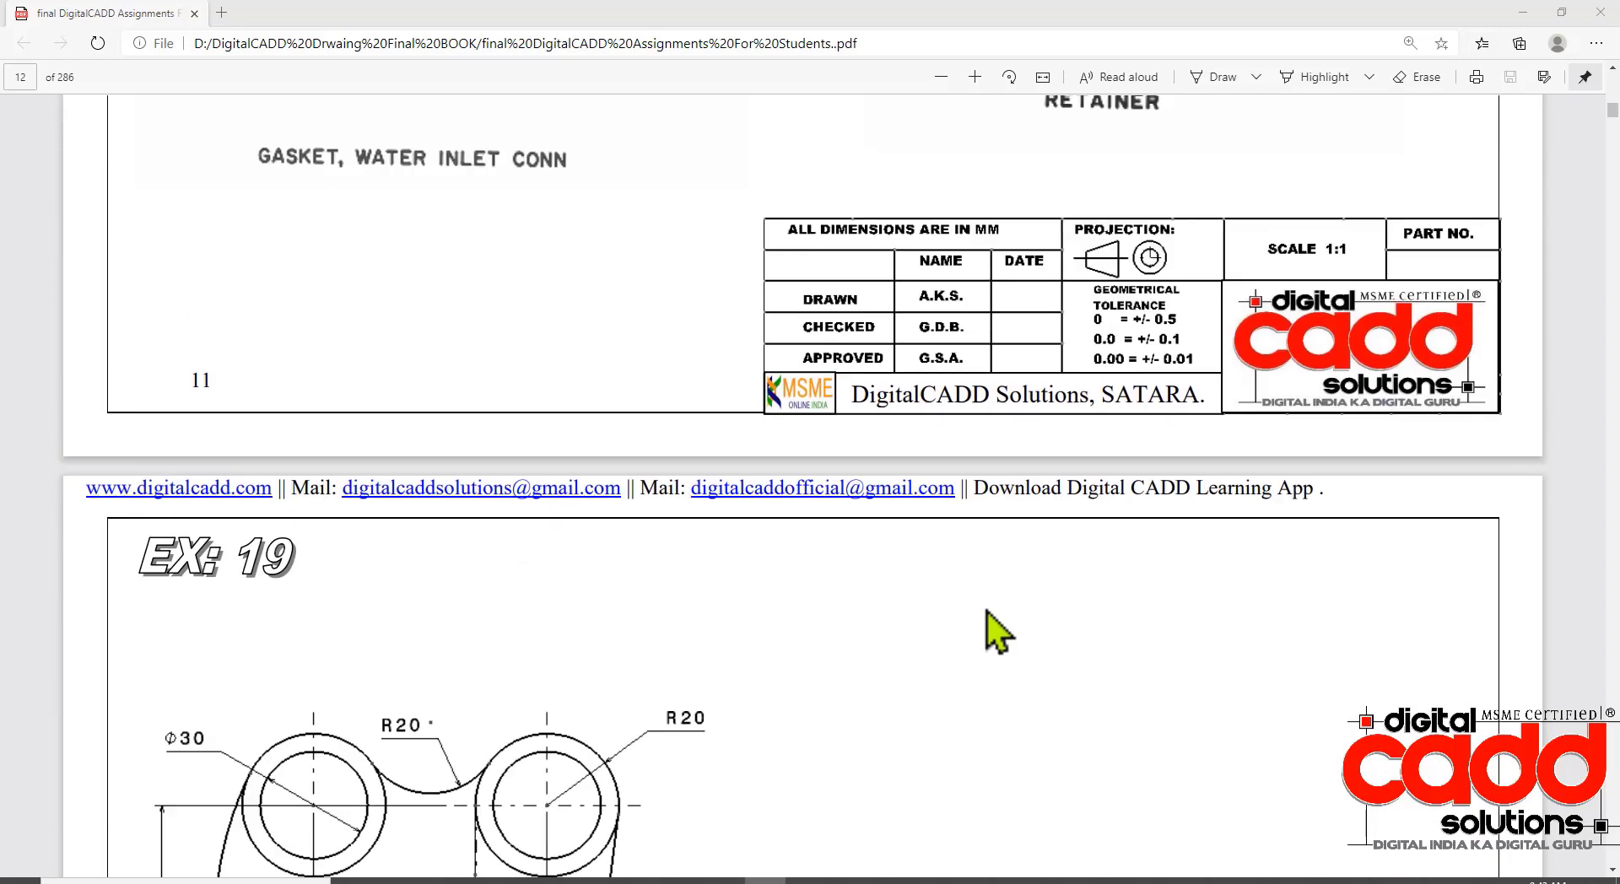
pyautogui.scroll(3, 1000, 620)
pyautogui.scroll(2, 1009, 618)
pyautogui.scroll(-5, 1004, 618)
pyautogui.scroll(-4, 1009, 639)
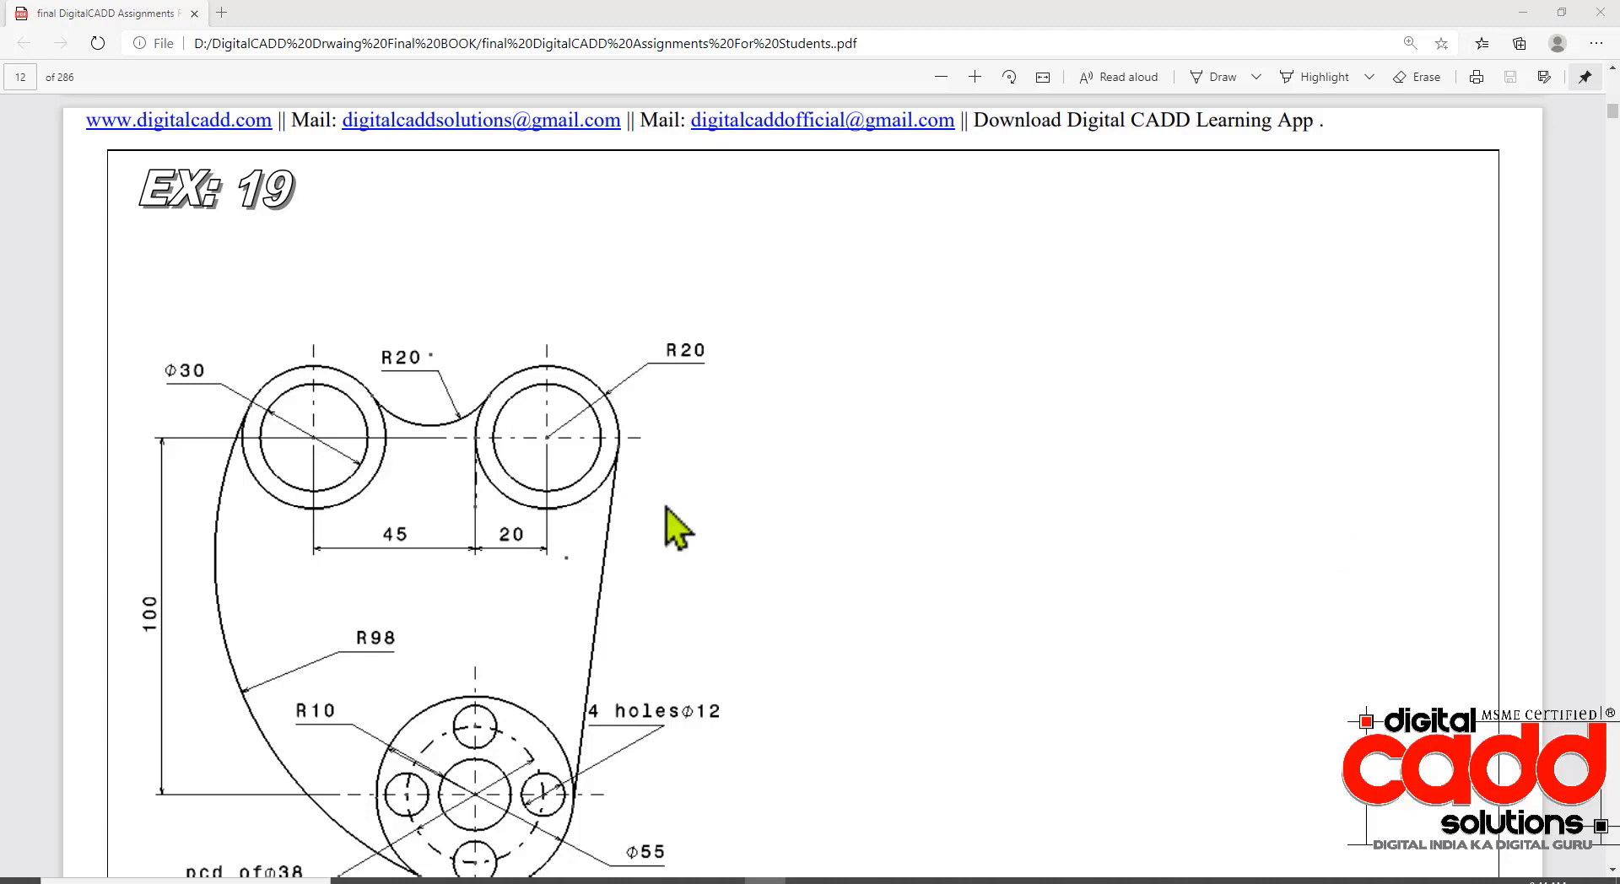
pyautogui.scroll(-2, 668, 506)
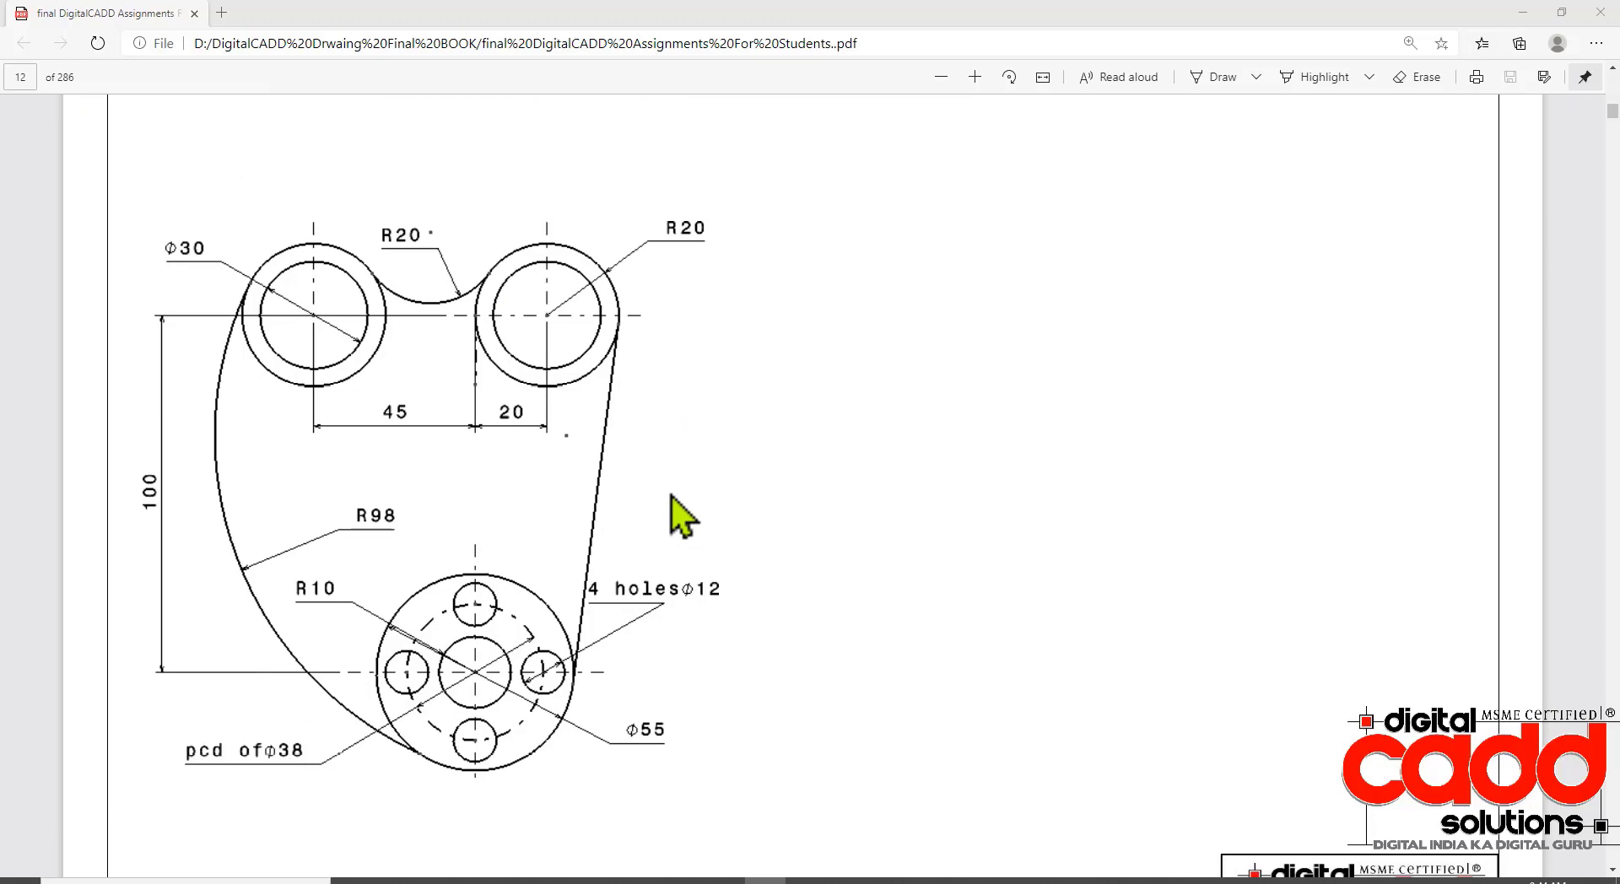
pyautogui.scroll(3, 706, 517)
pyautogui.scroll(4, 715, 523)
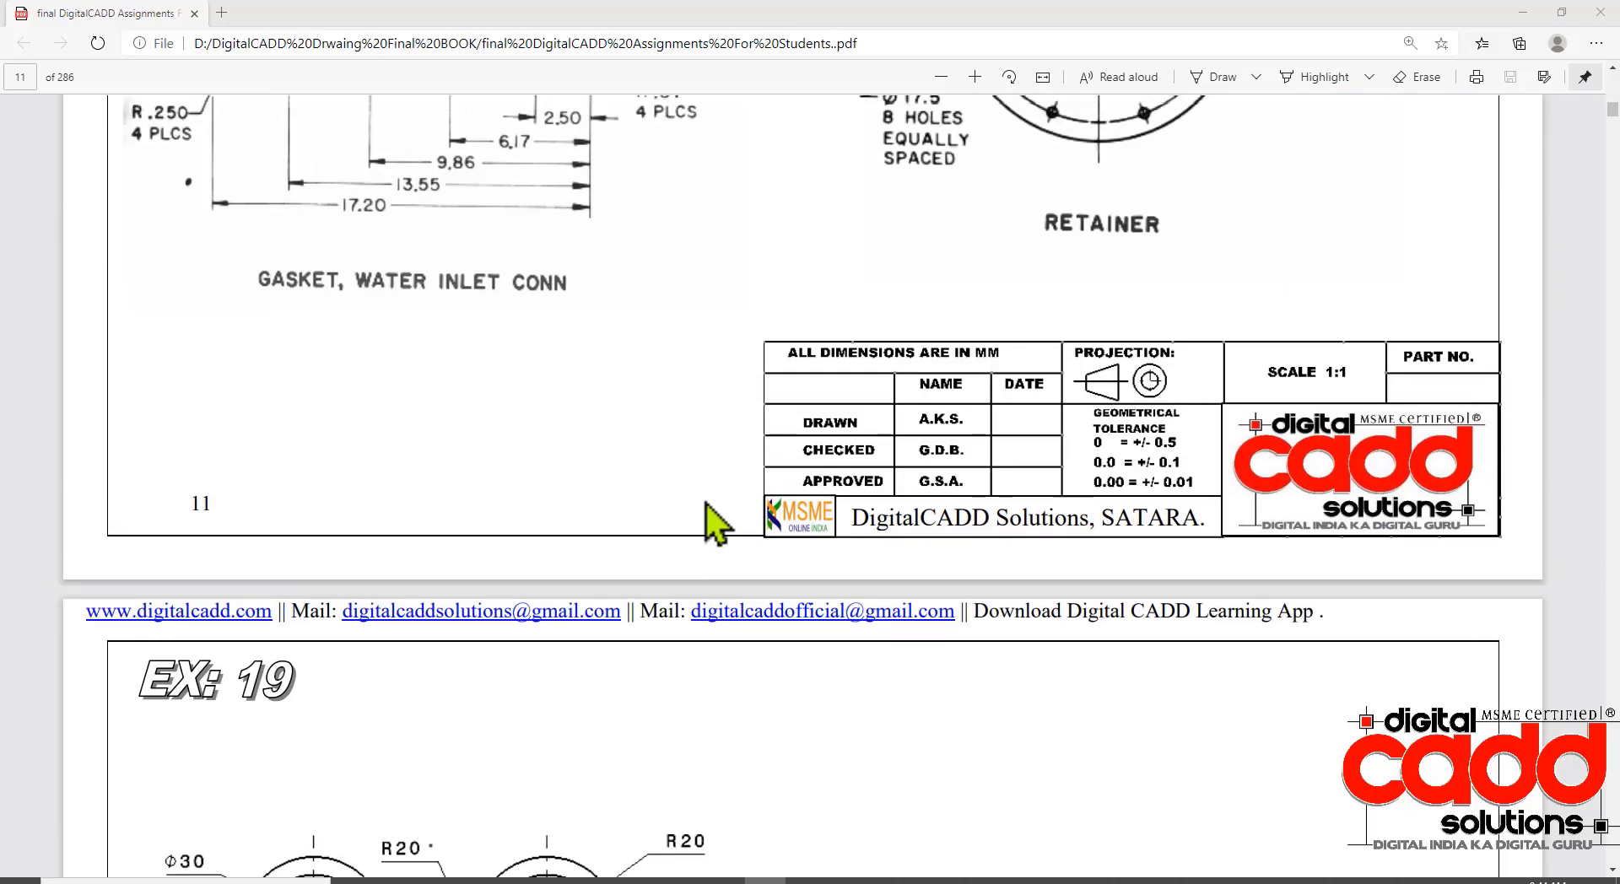
pyautogui.scroll(1, 712, 527)
pyautogui.scroll(3, 712, 535)
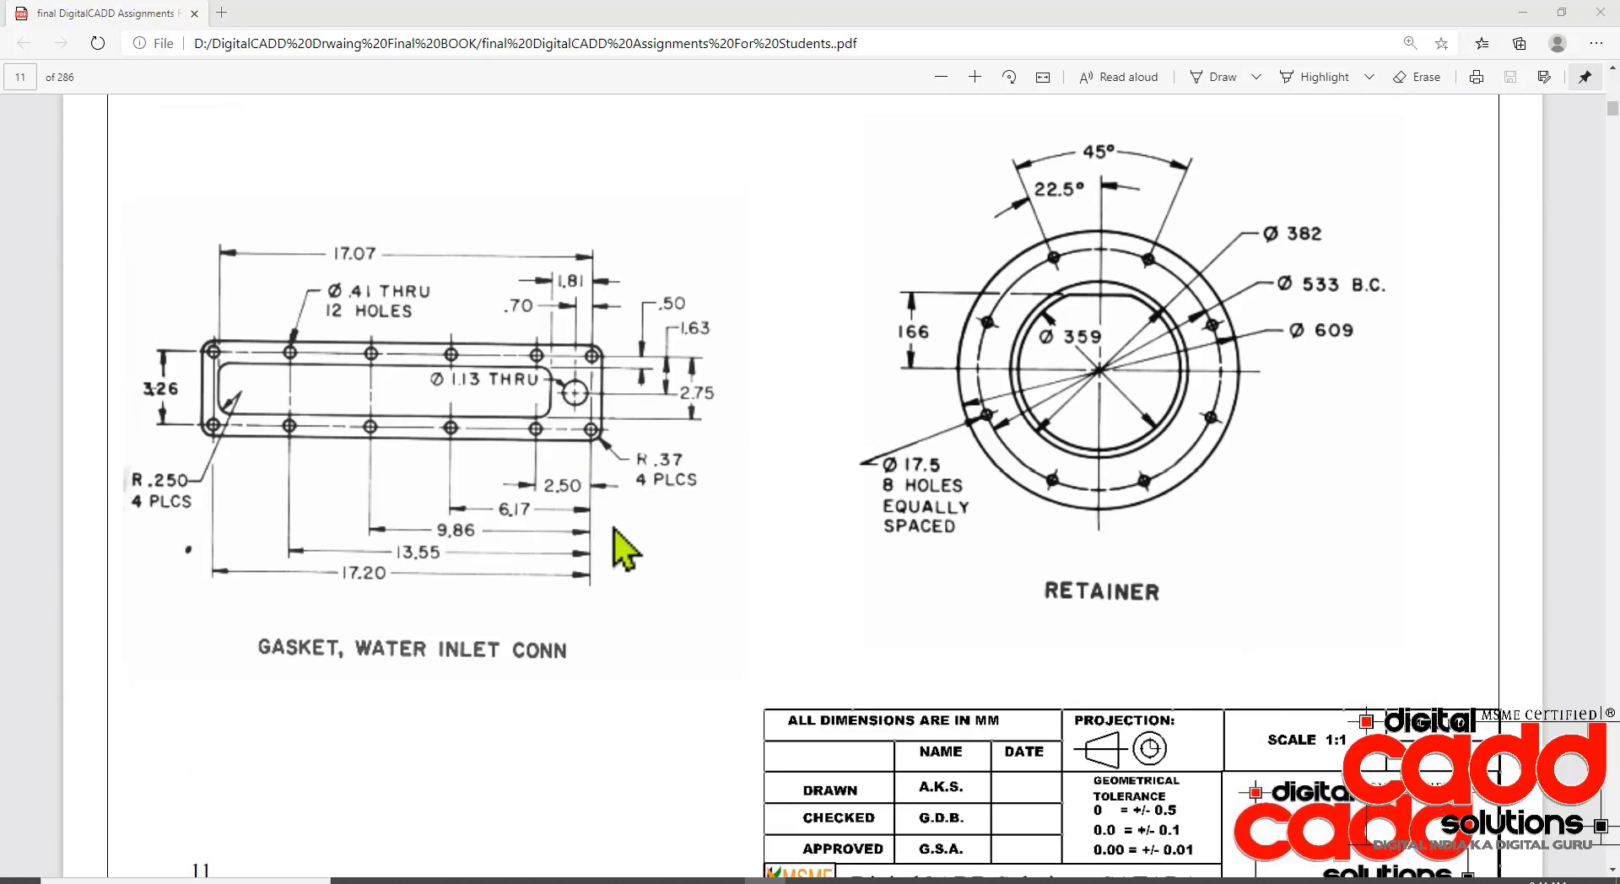
pyautogui.scroll(-2, 616, 540)
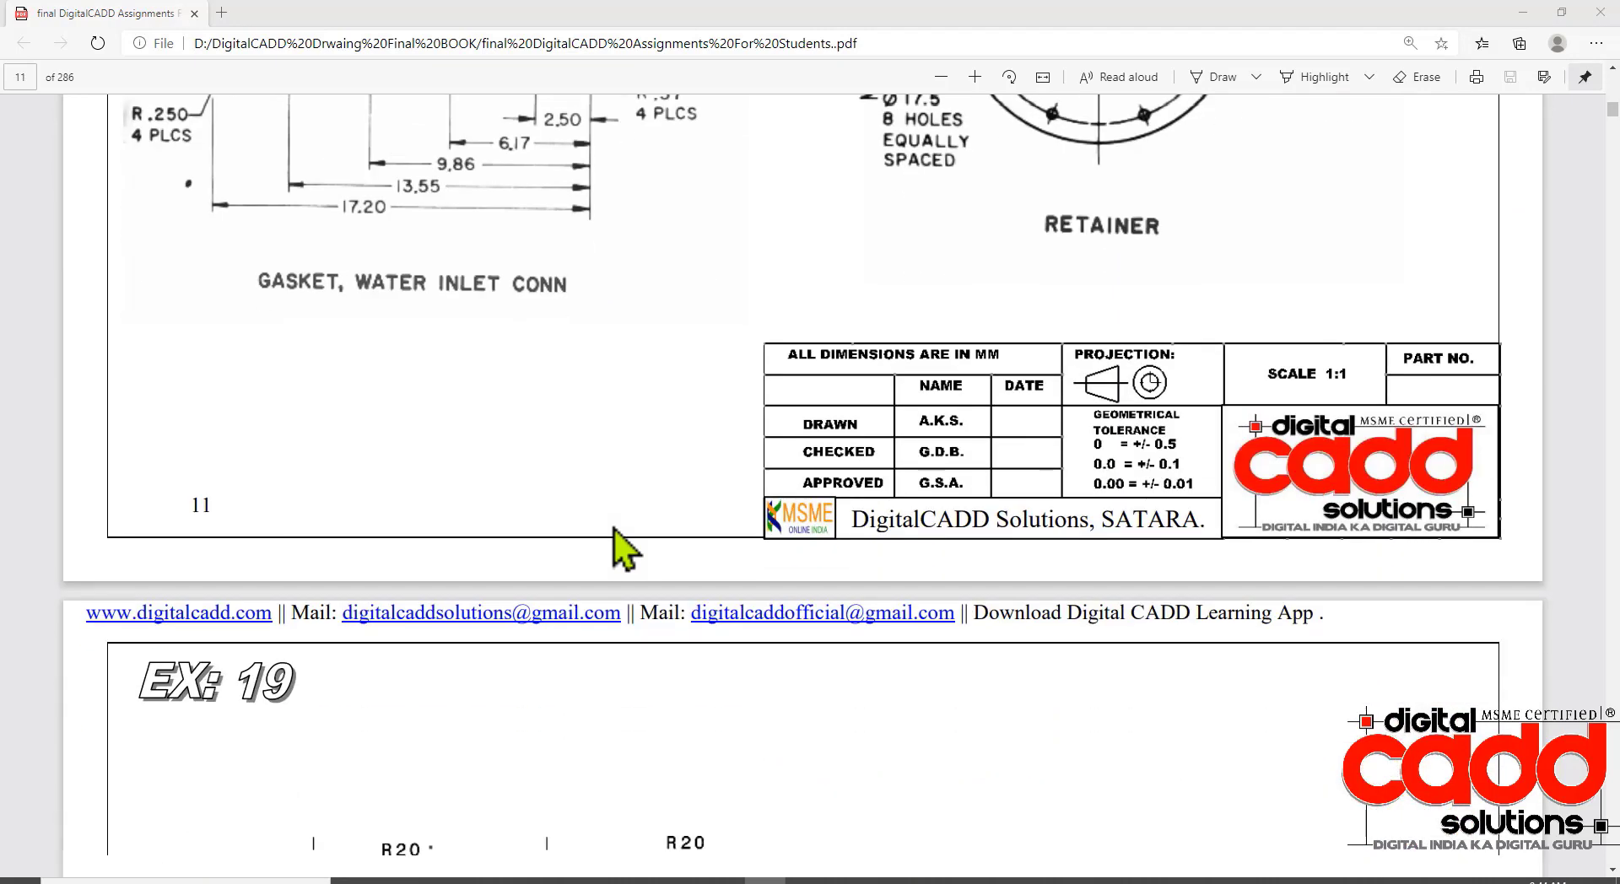
pyautogui.scroll(-4, 620, 546)
pyautogui.scroll(-4, 624, 545)
pyautogui.scroll(1, 666, 624)
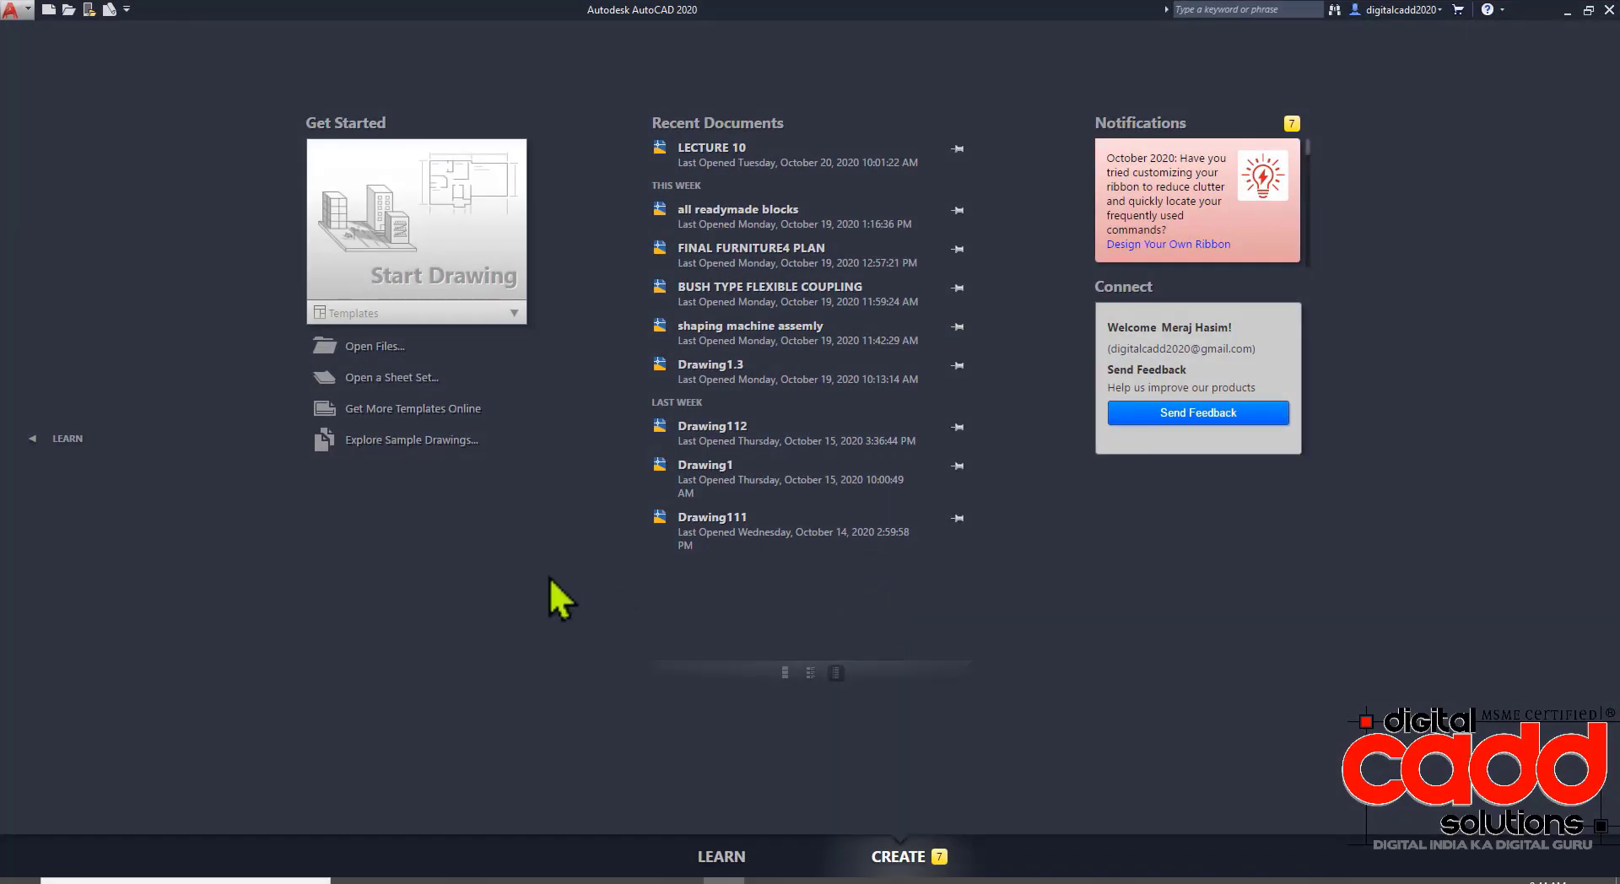
# - Create a new drawing from the acadiso.dwt template and bring up the program Options
pyautogui.click(509, 315)
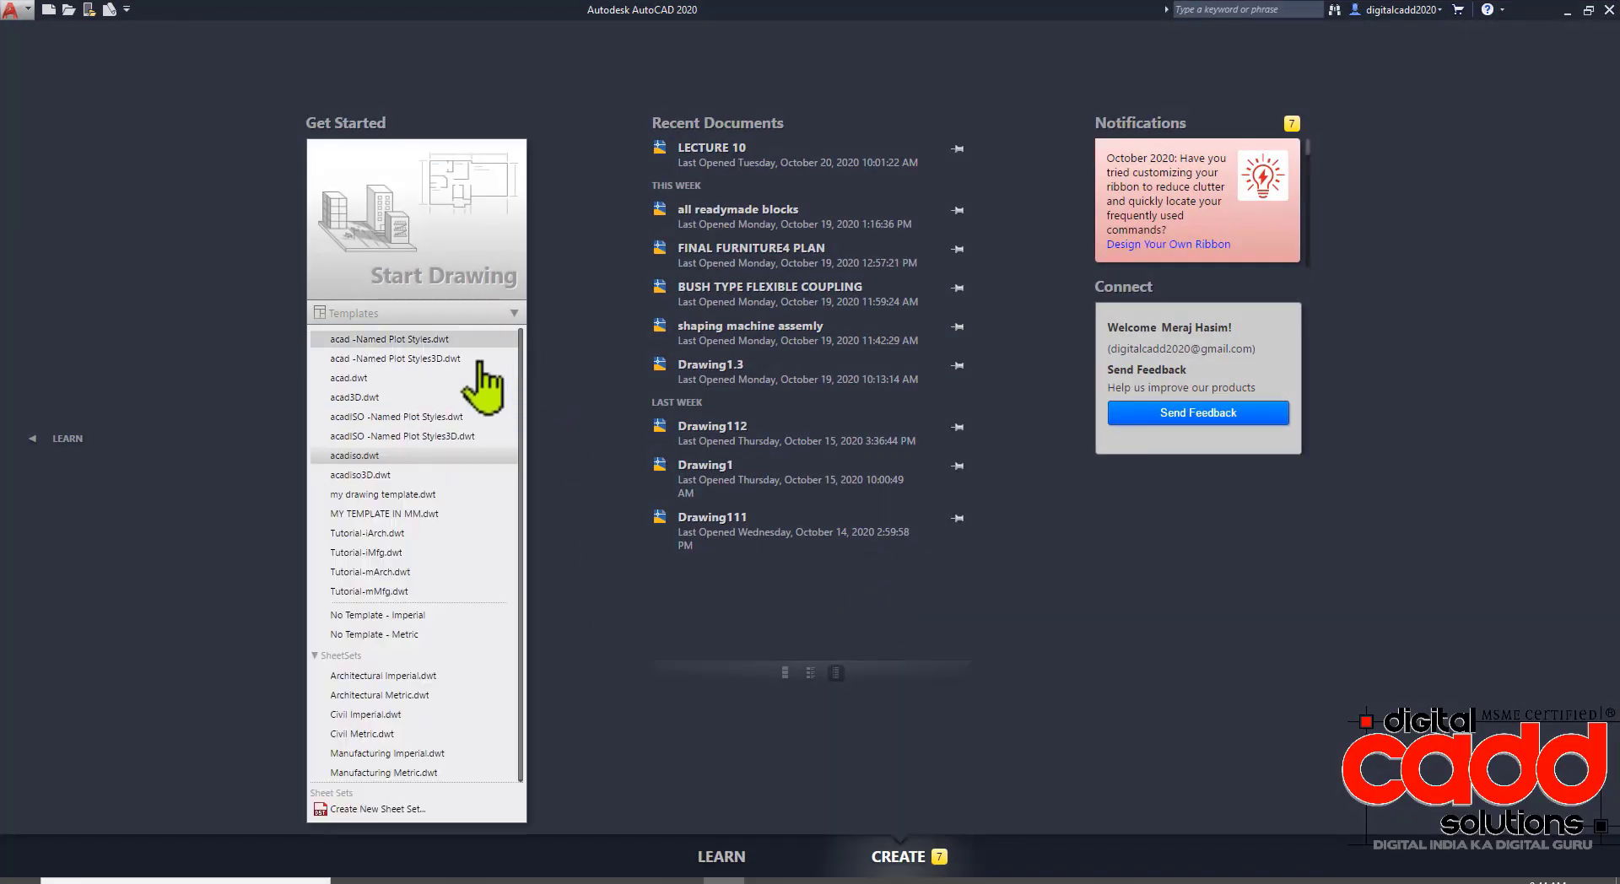
pyautogui.click(378, 456)
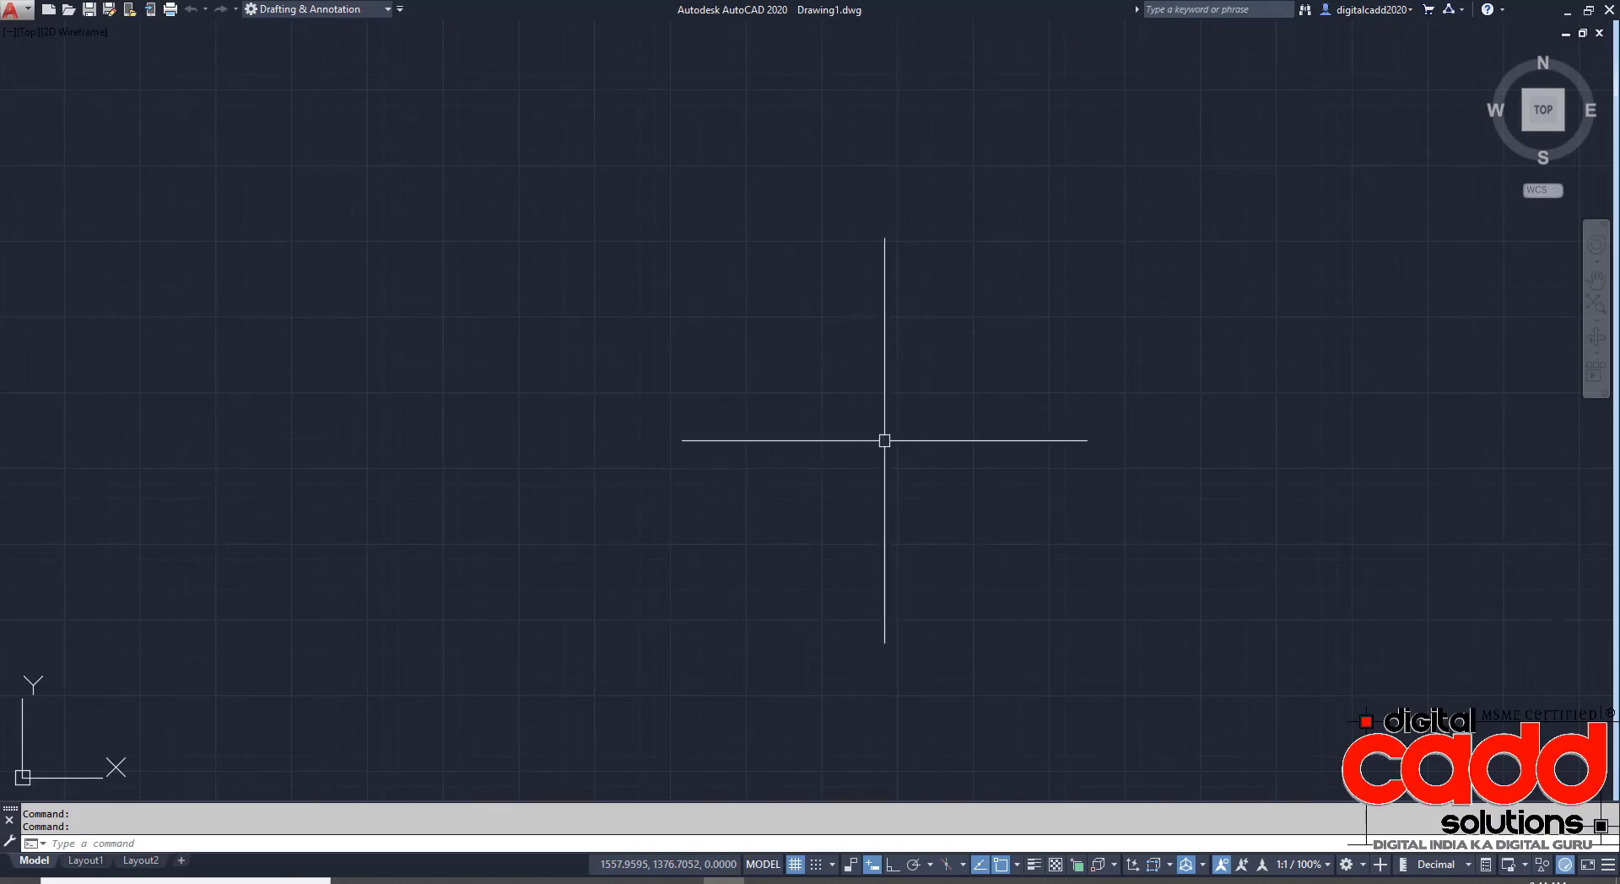
pyautogui.click(15, 10)
pyautogui.click(171, 499)
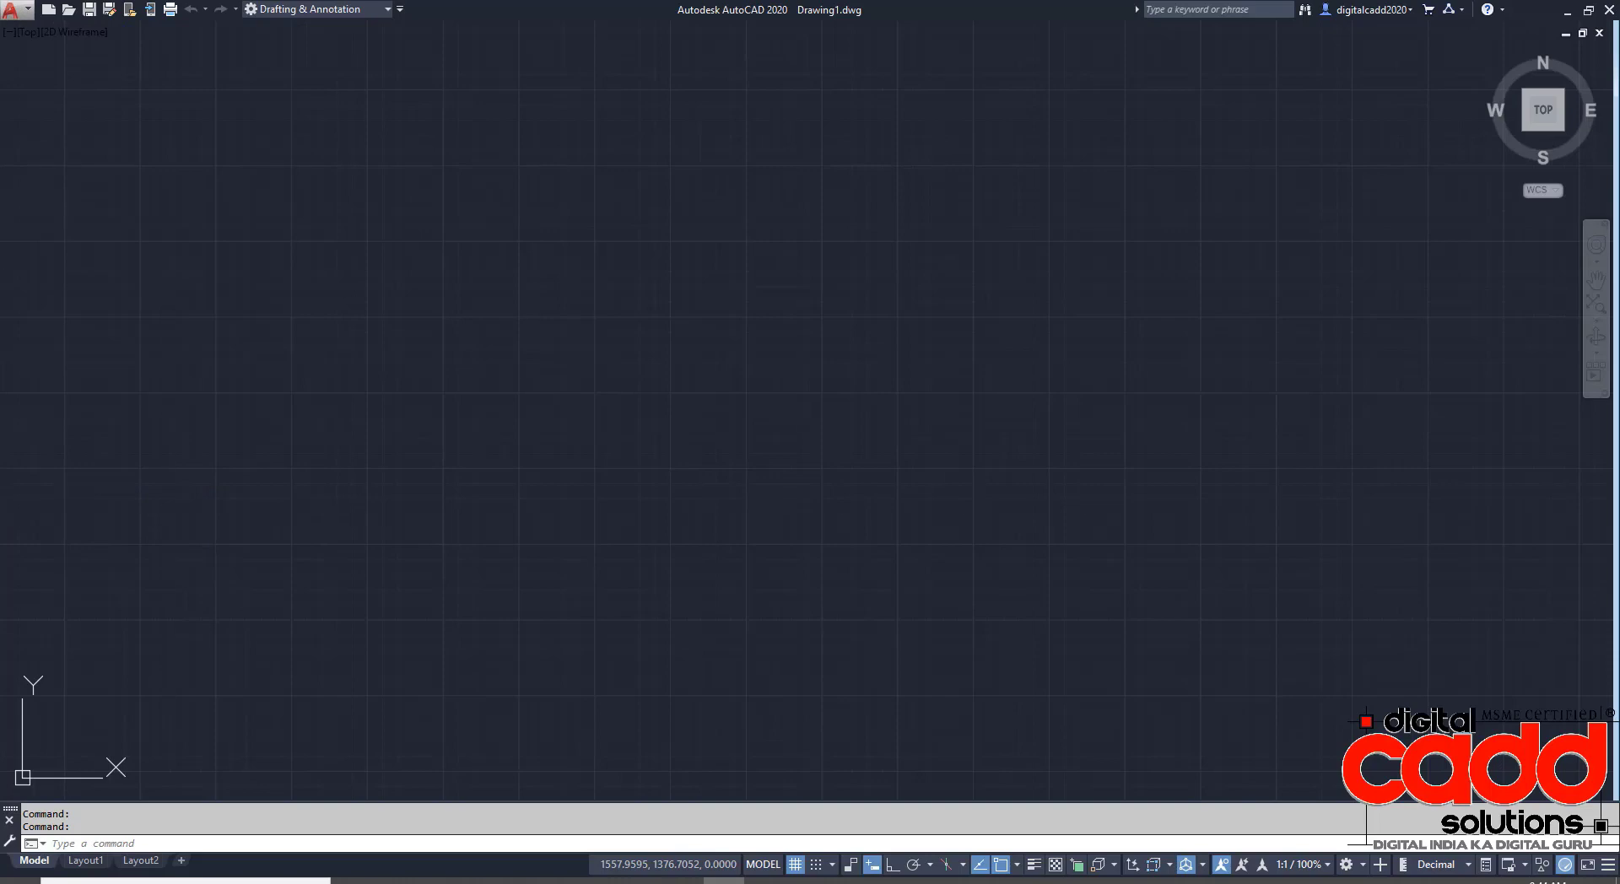
# - Reset the current profile to defaults, review the Display and Selection settings, and close Options
pyautogui.click(1021, 250)
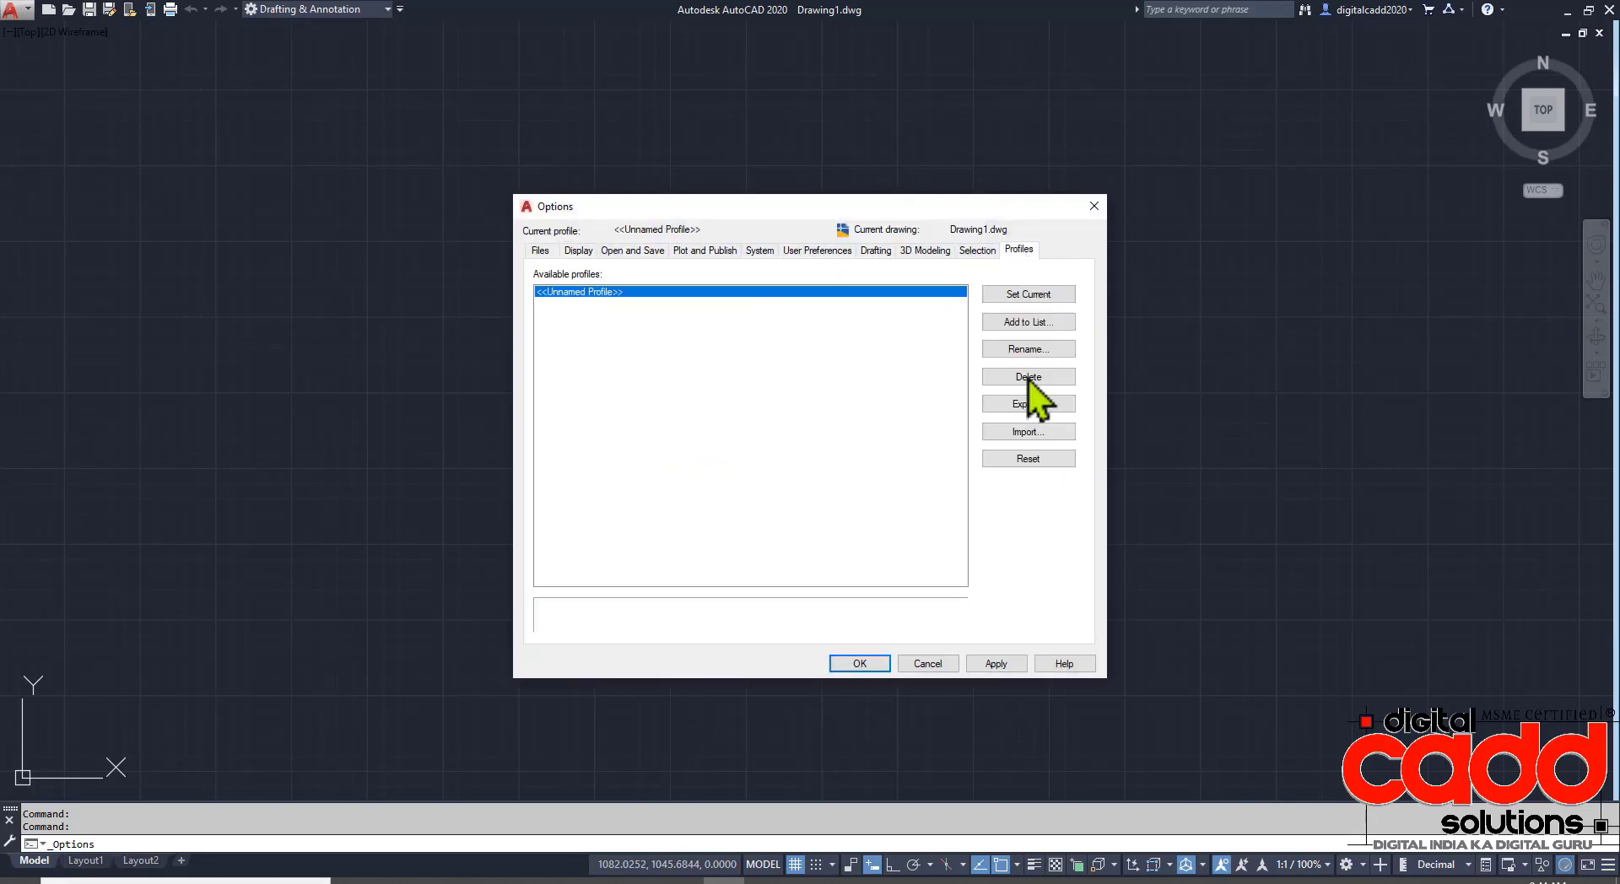
pyautogui.click(1026, 456)
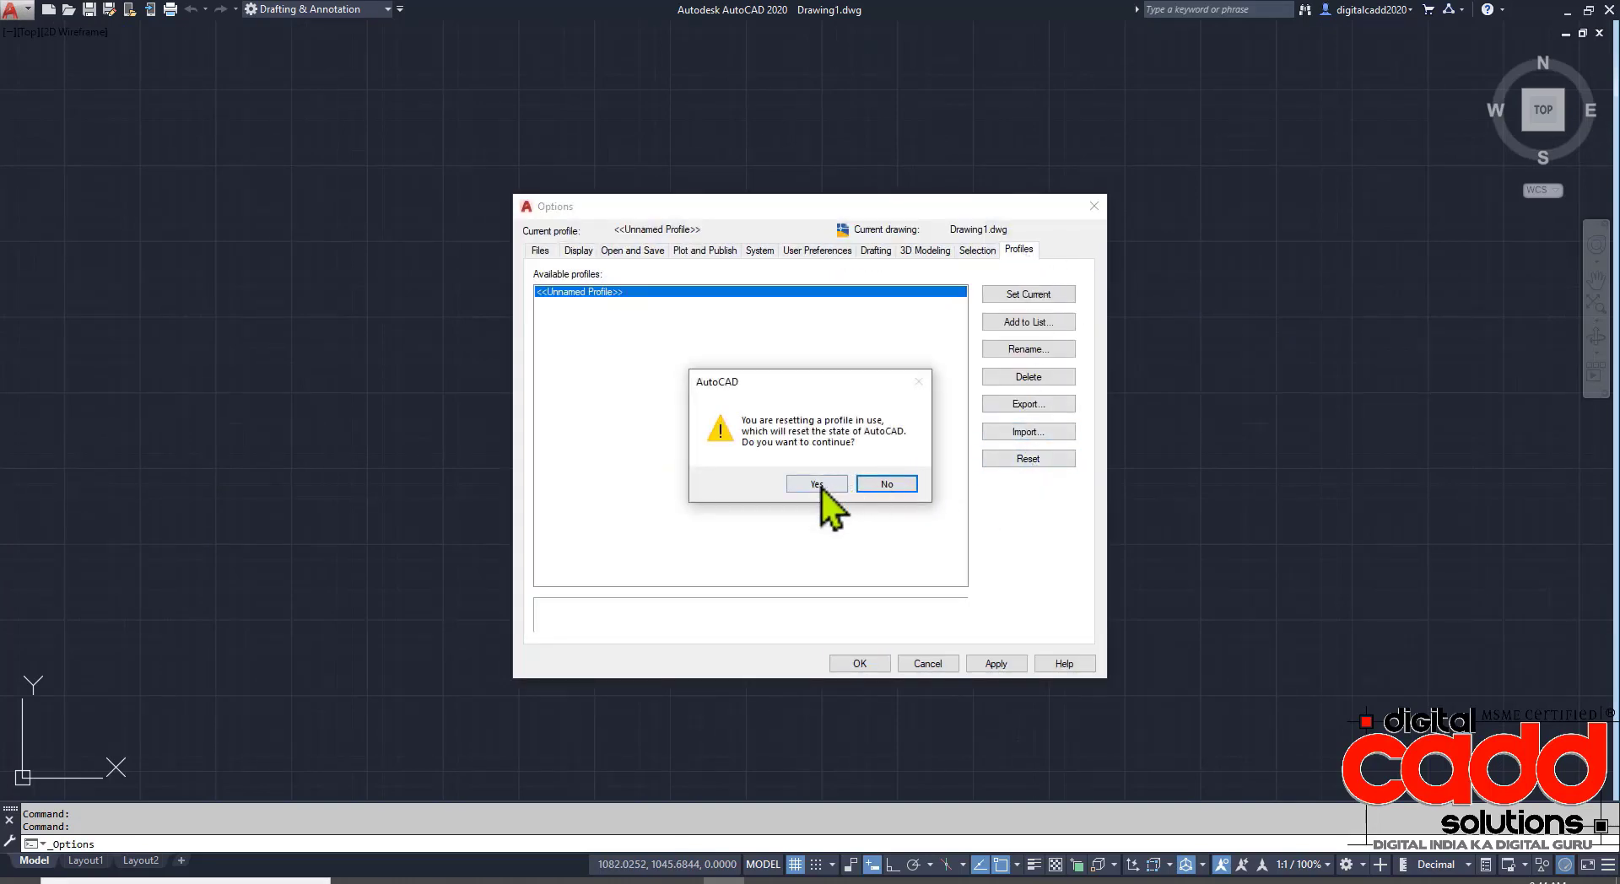
pyautogui.click(818, 483)
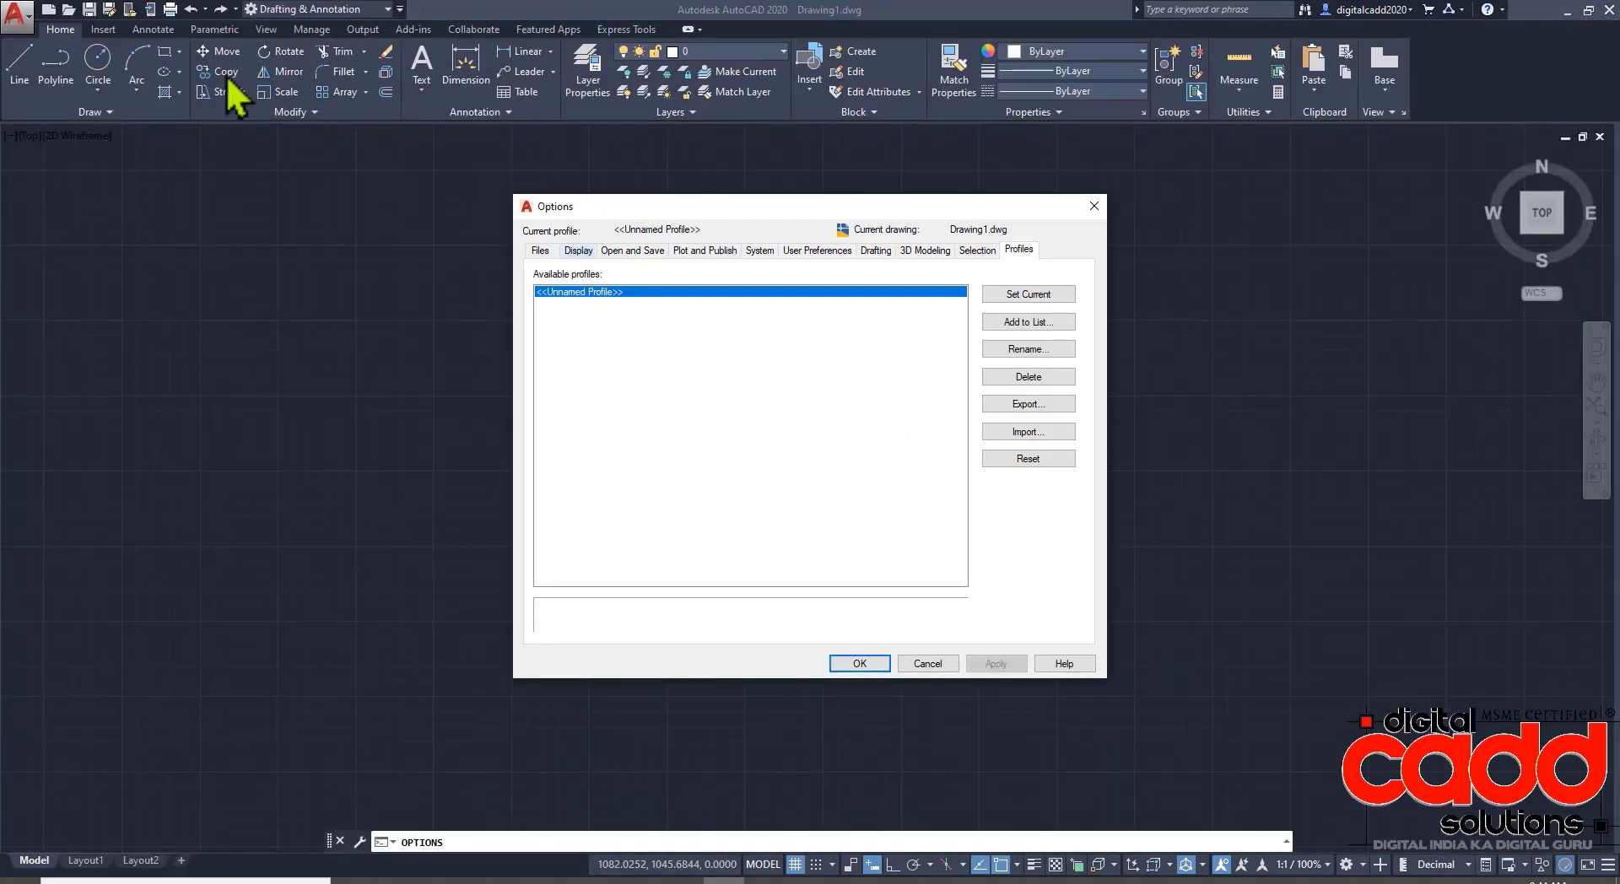
pyautogui.click(578, 250)
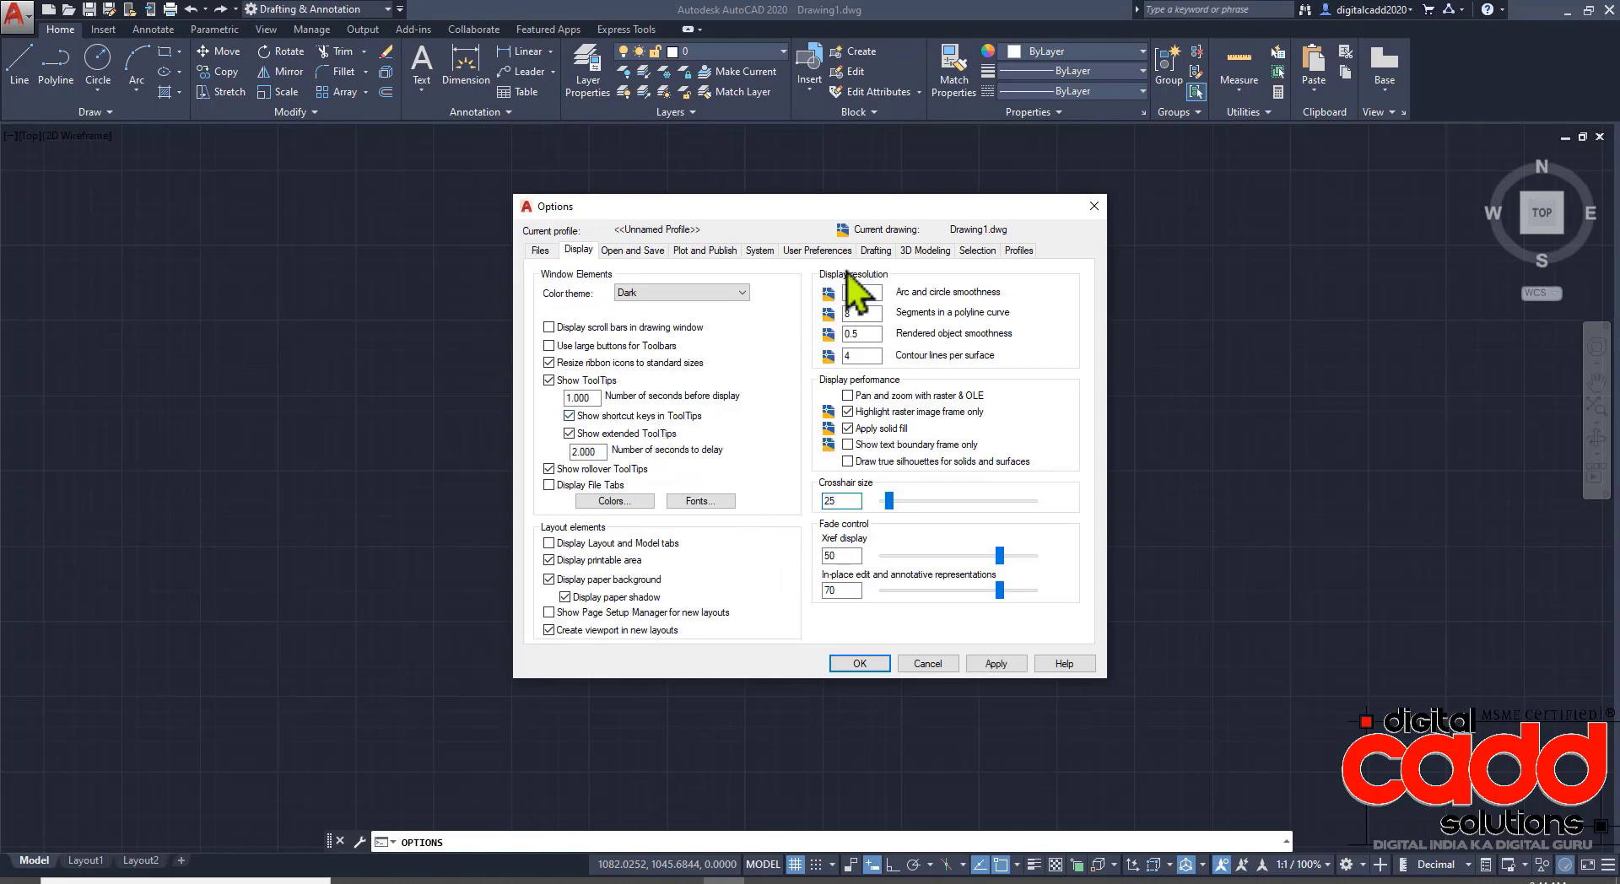
pyautogui.click(977, 249)
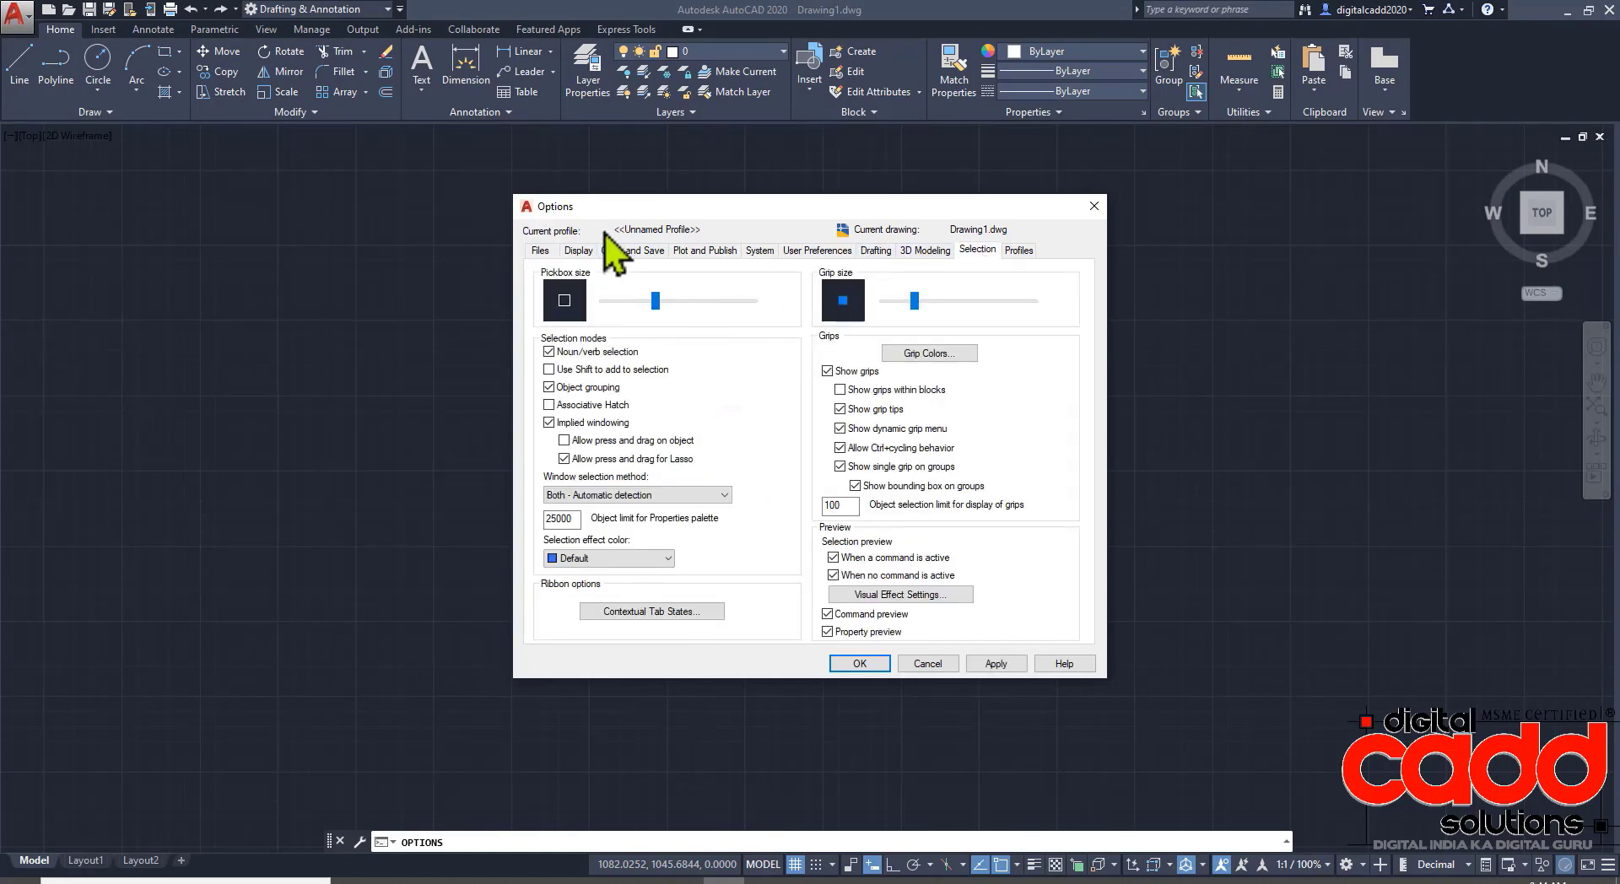
pyautogui.click(858, 664)
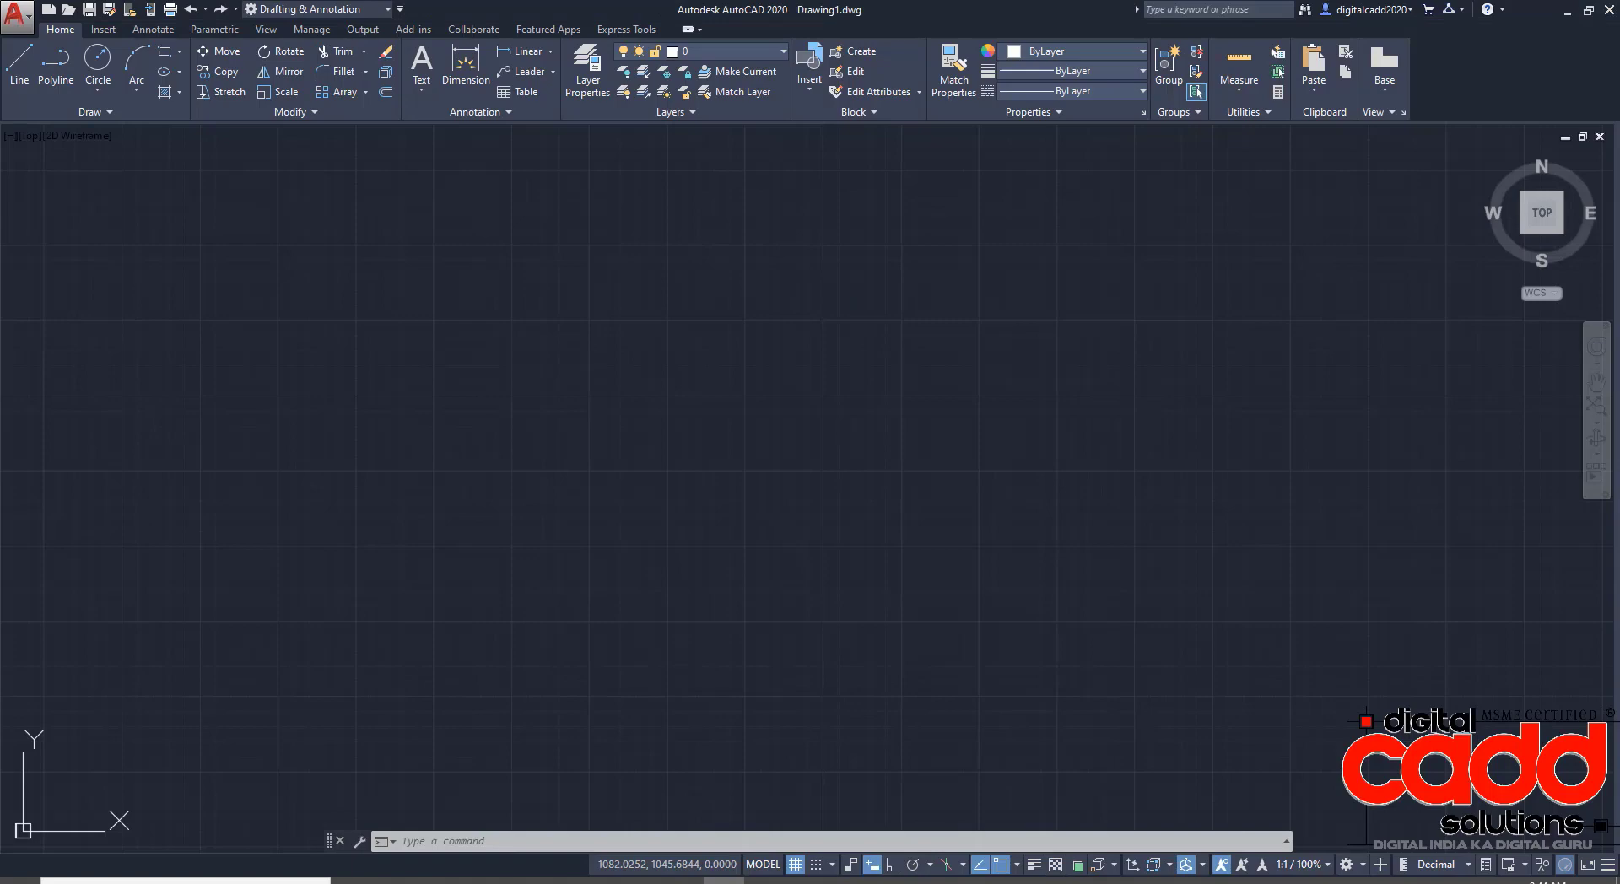
# - Confirm the object snap drafting settings and turn off the drawing grid
pyautogui.click(1018, 864)
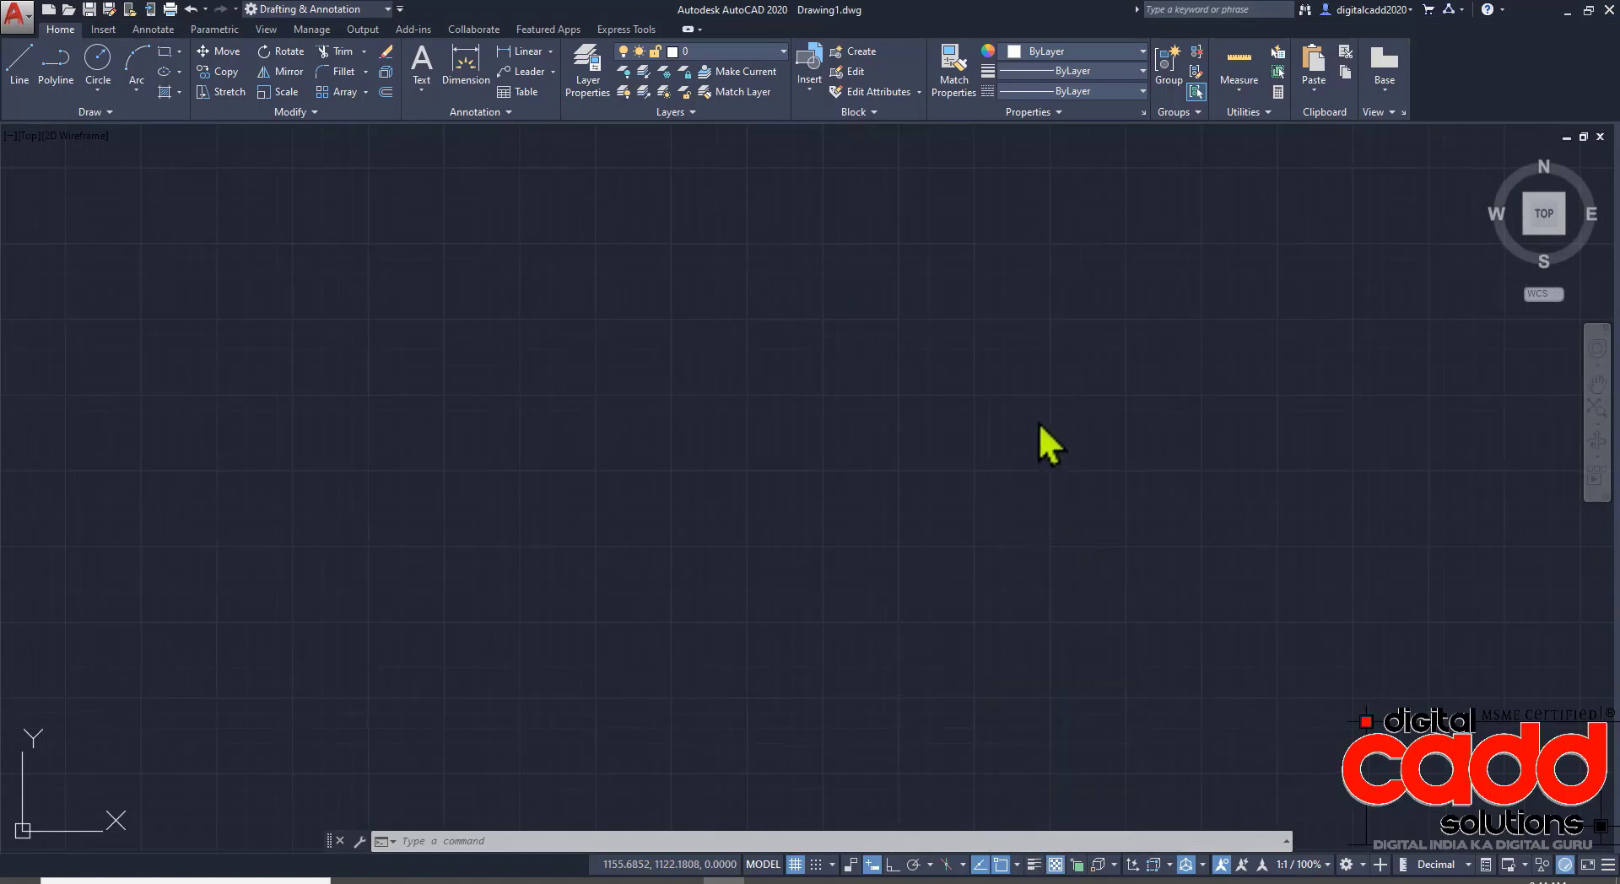
pyautogui.click(938, 351)
pyautogui.click(833, 603)
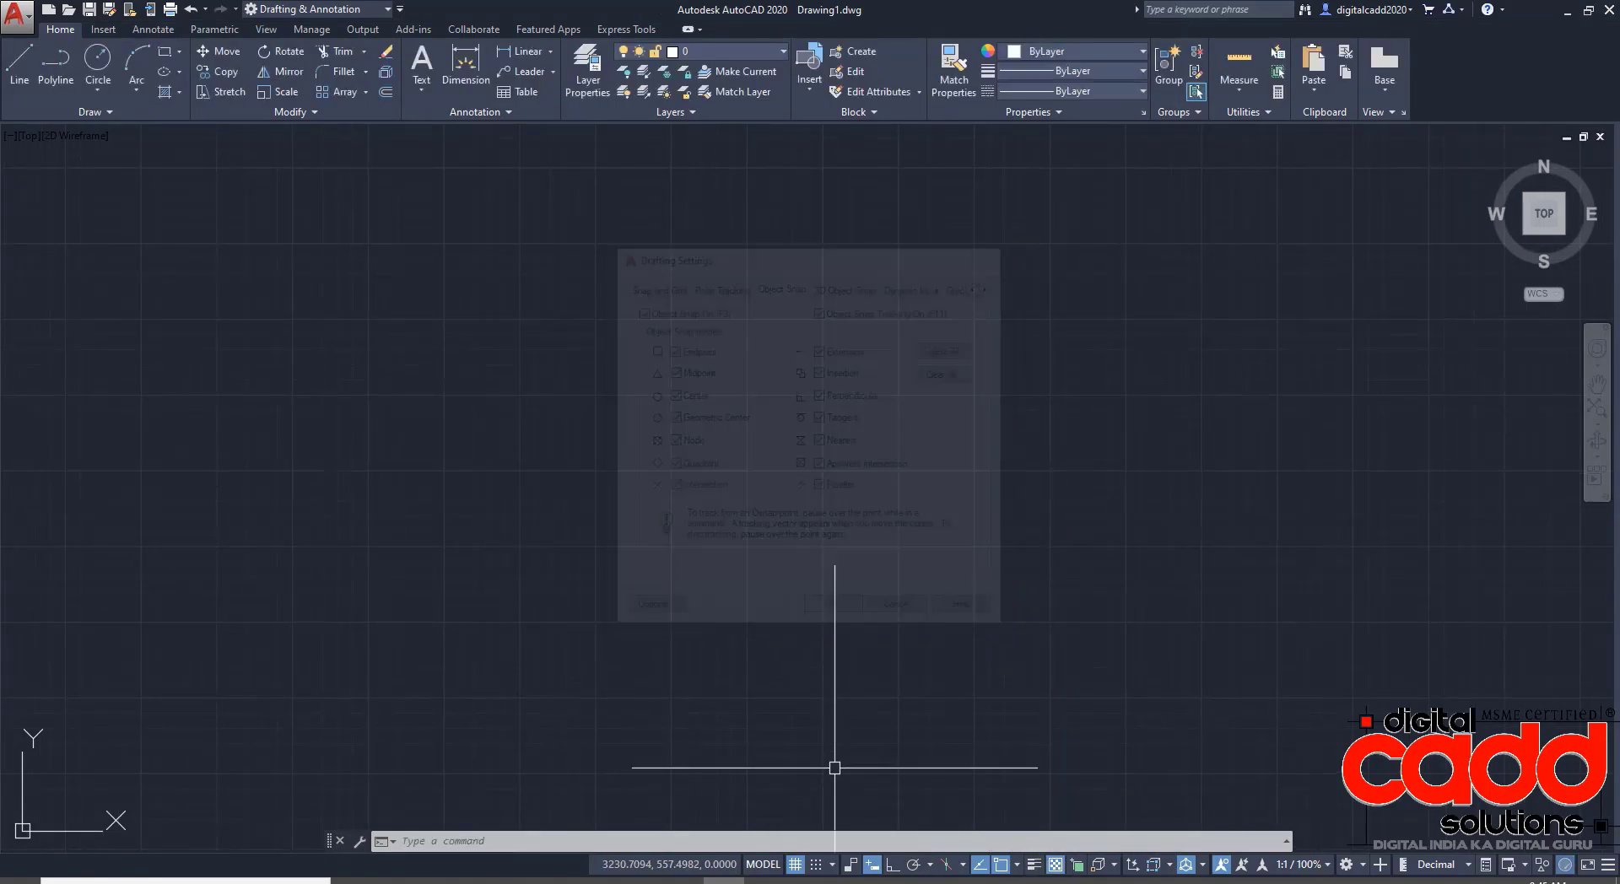
pyautogui.click(794, 864)
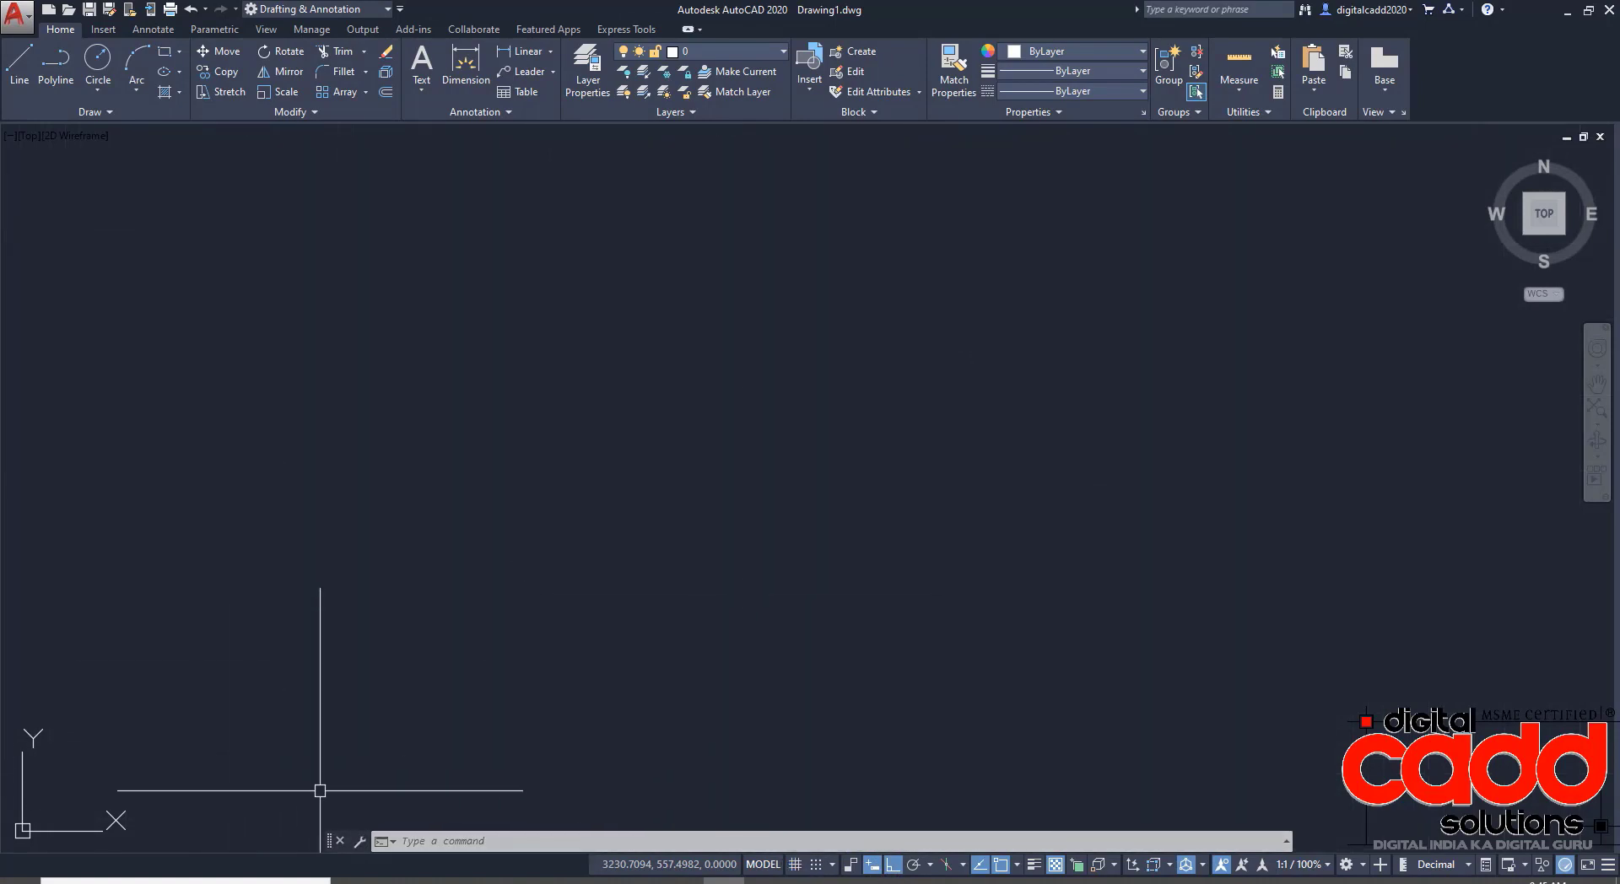
# - Dock the command line along the window bottom and set the UCS icon to Noorigin
pyautogui.moveTo(329, 841); pyautogui.dragTo(319, 869)
pyautogui.moveTo(463, 604); pyautogui.dragTo(722, 569, button='middle')
pyautogui.rightClick(524, 665)
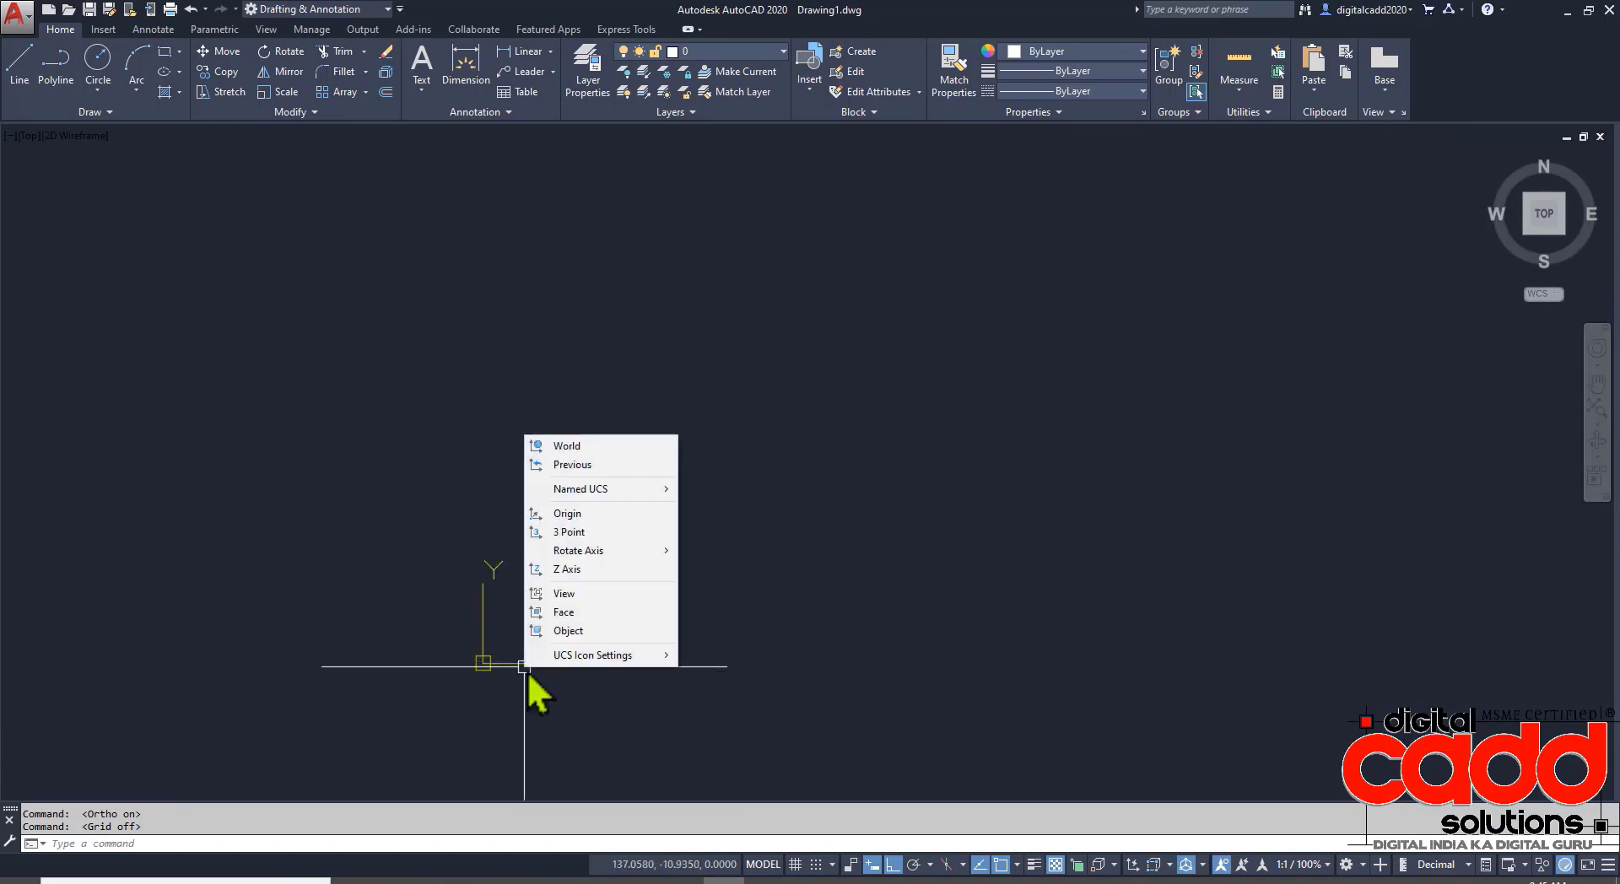
pyautogui.moveTo(594, 656)
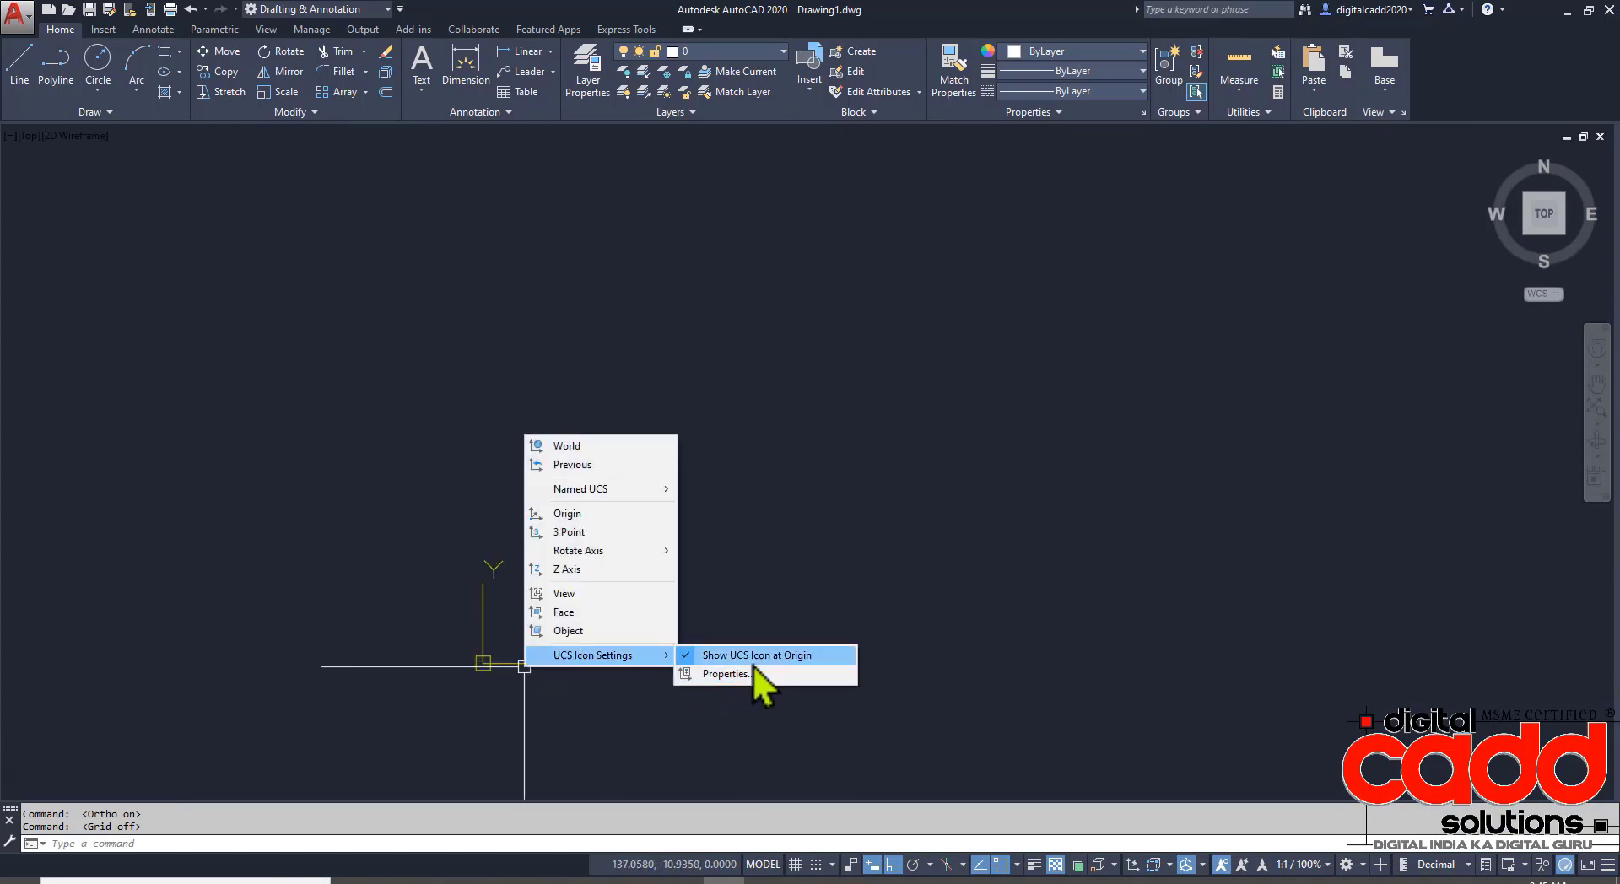
pyautogui.click(761, 664)
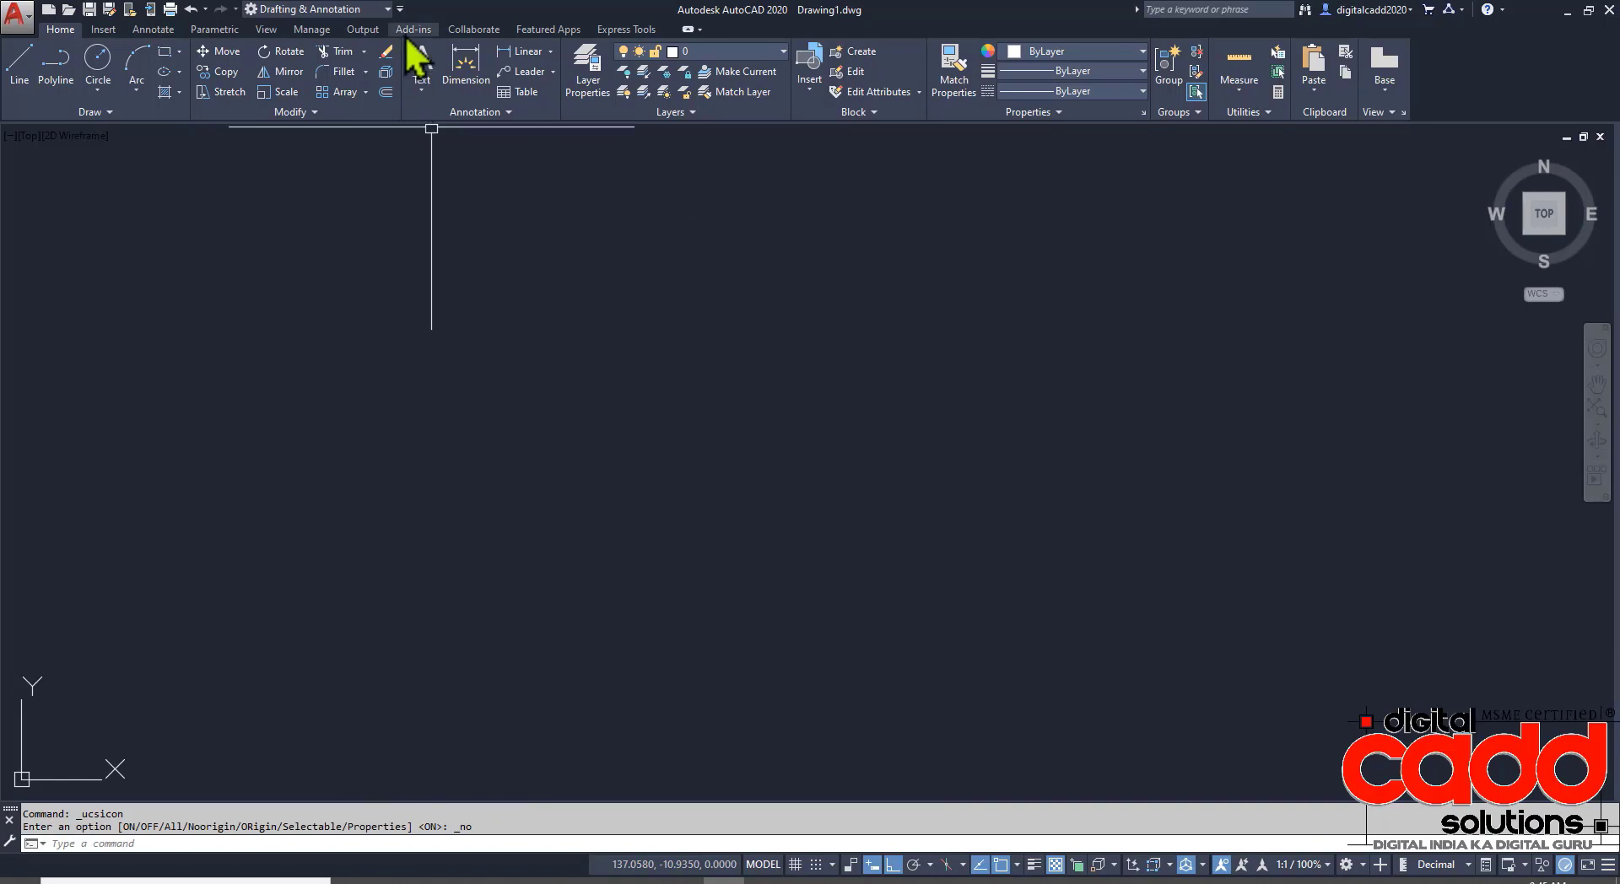
# - Show the classic menu bar, the drawing File Tabs and the Model/Layout tabs
pyautogui.click(399, 8)
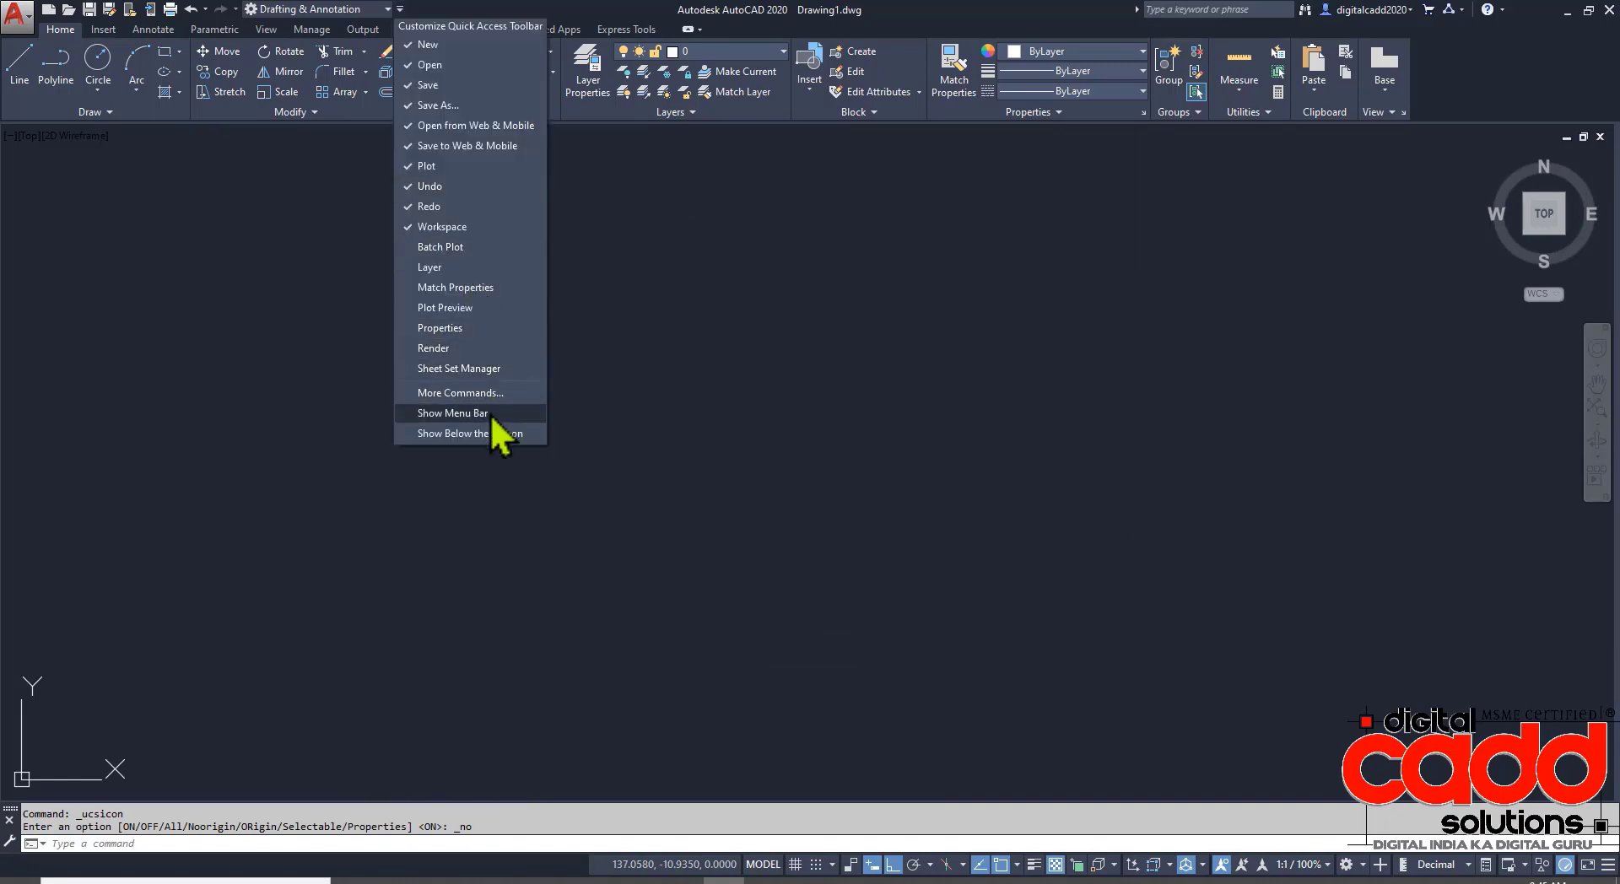
pyautogui.click(489, 412)
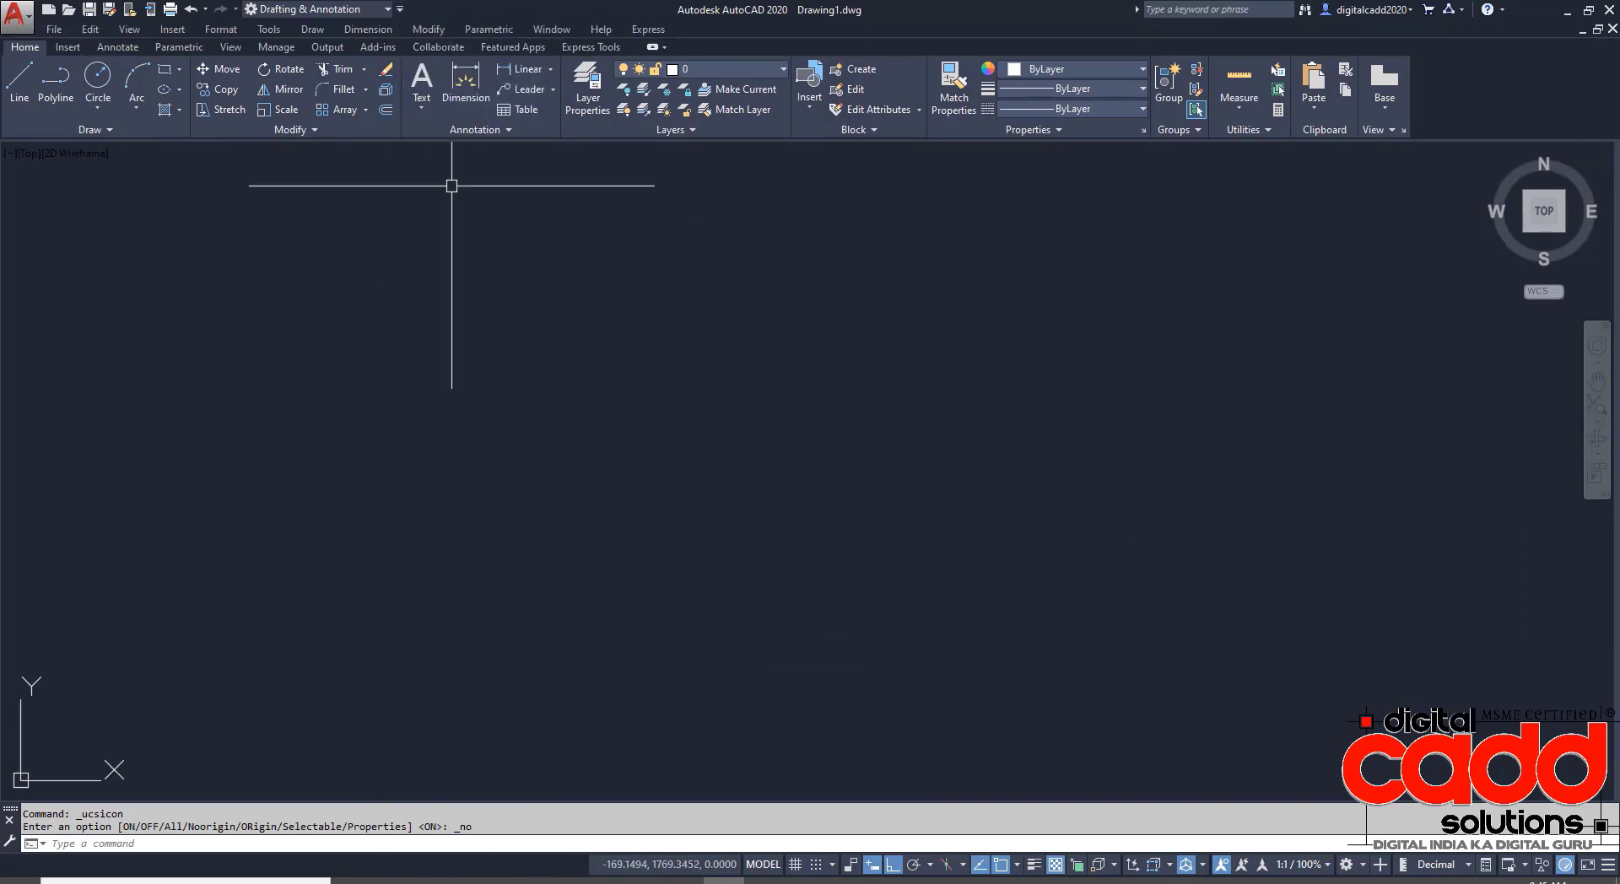
pyautogui.click(240, 48)
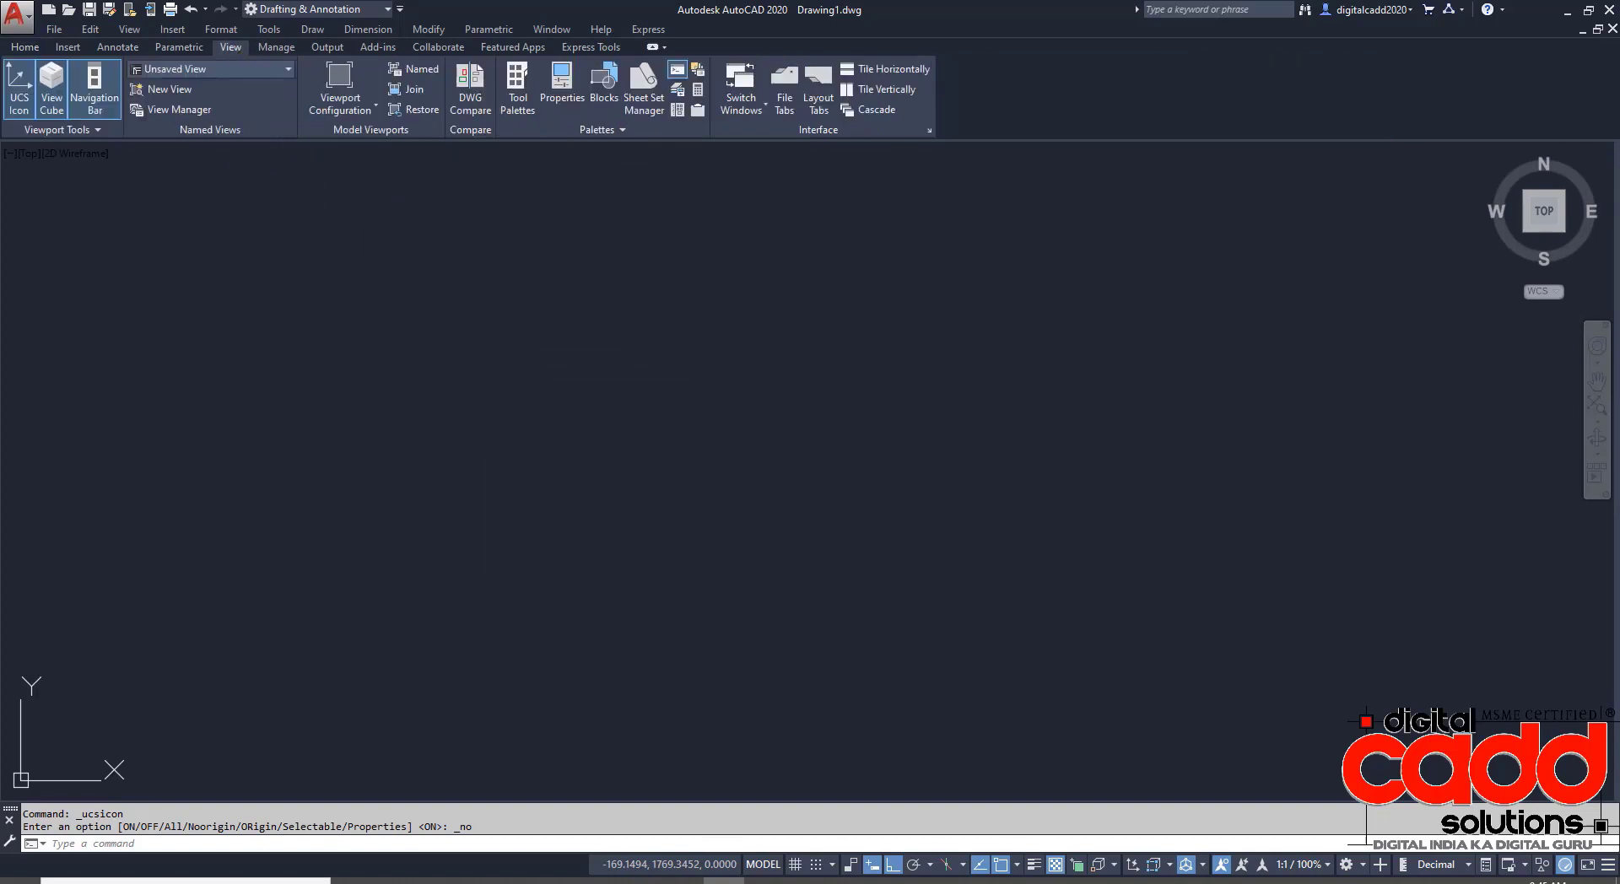
pyautogui.click(779, 108)
pyautogui.click(822, 116)
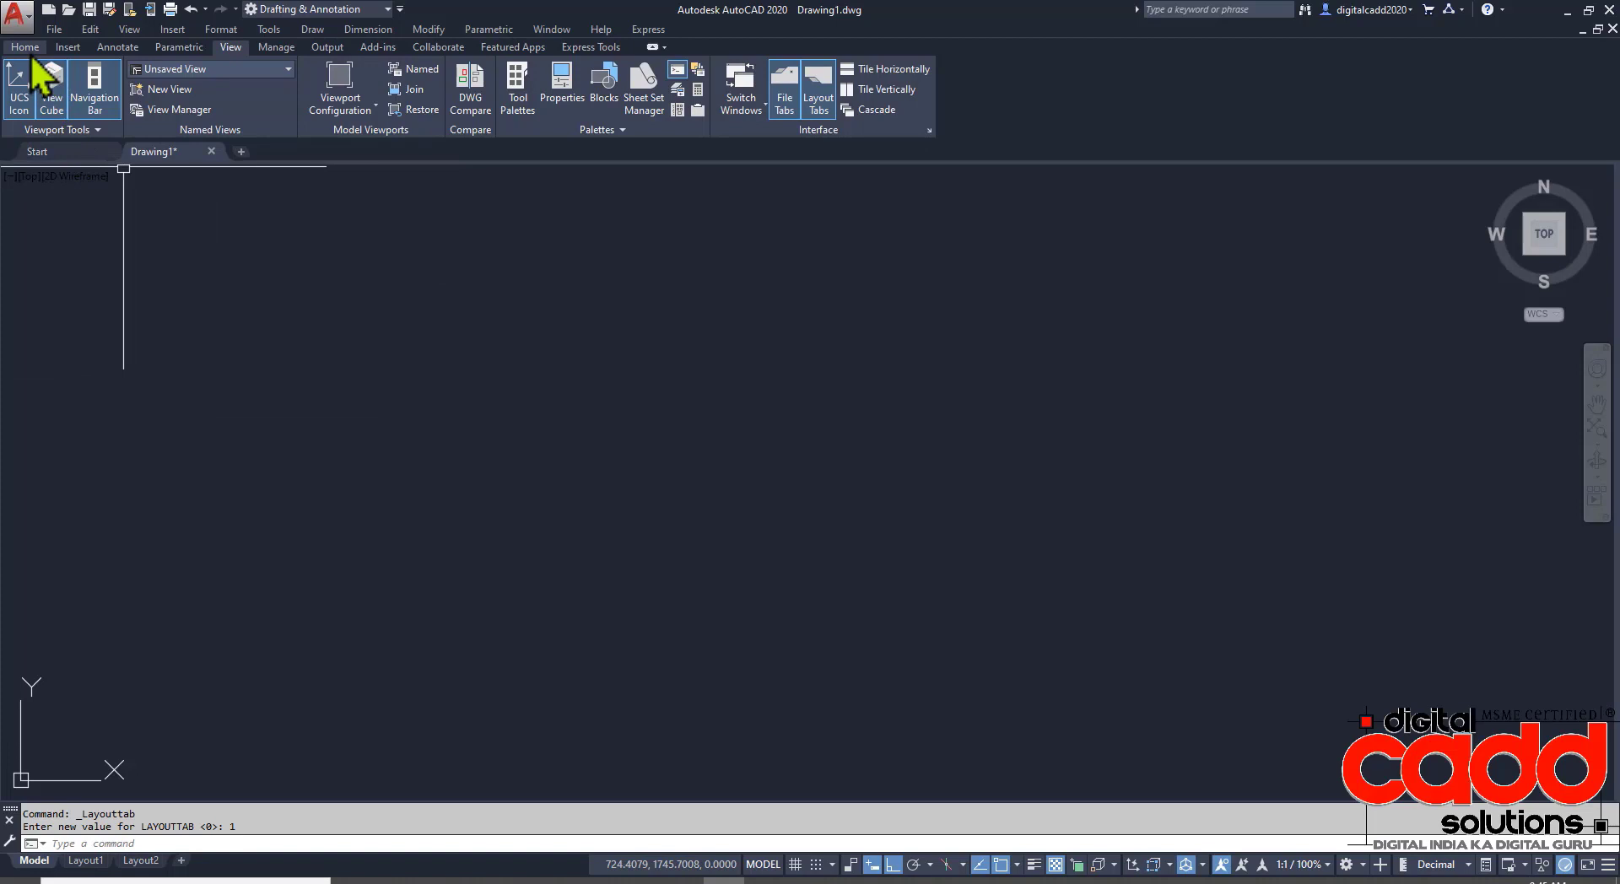
pyautogui.click(25, 47)
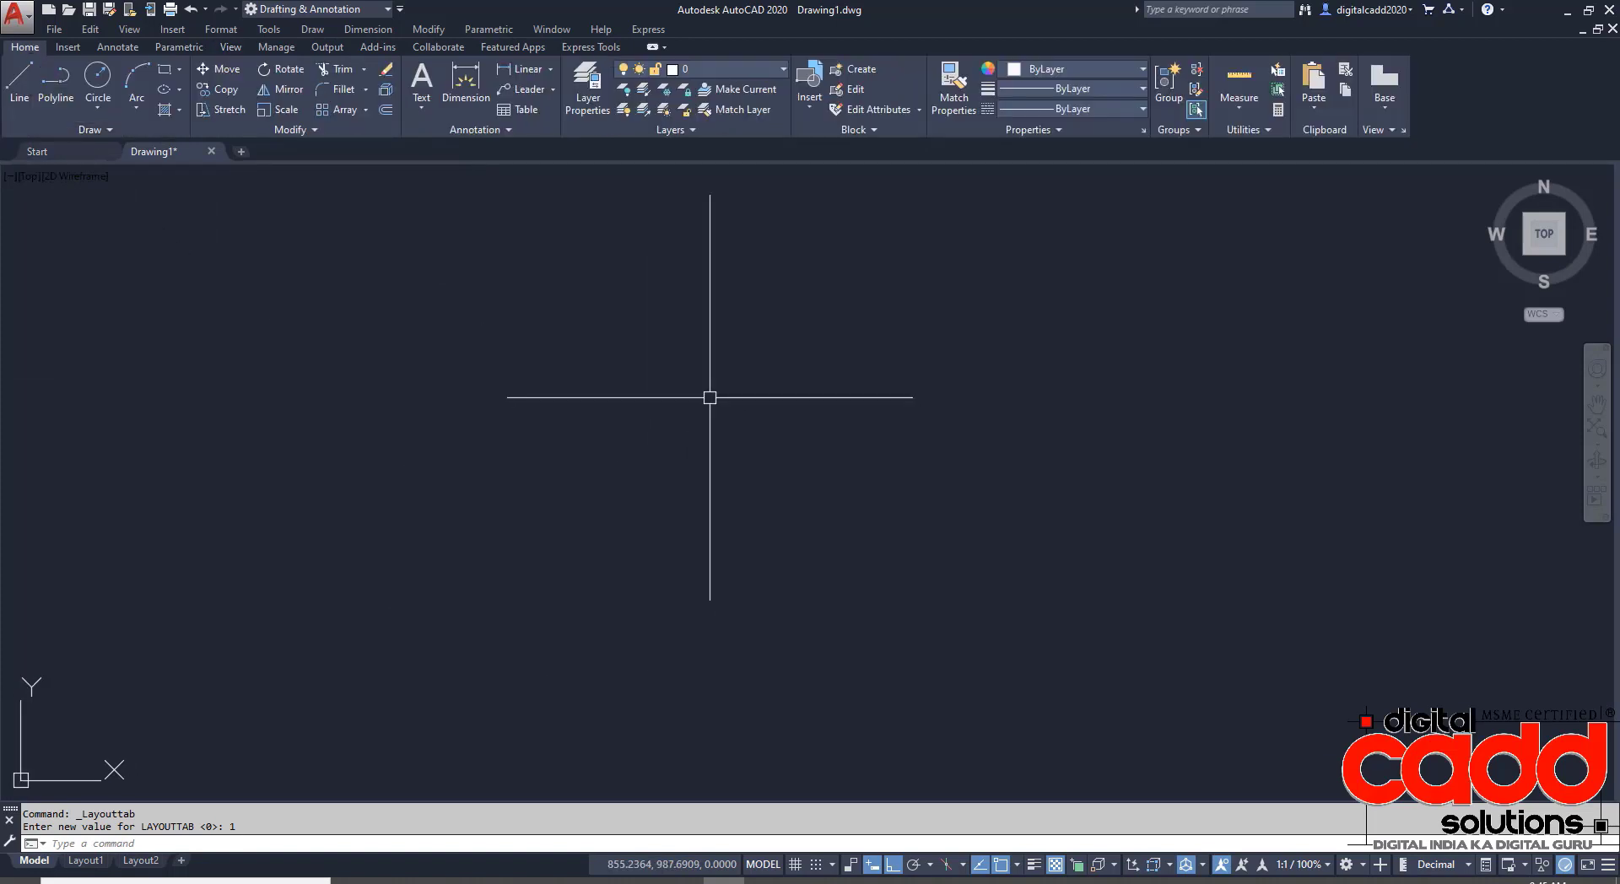
pyautogui.click(476, 880)
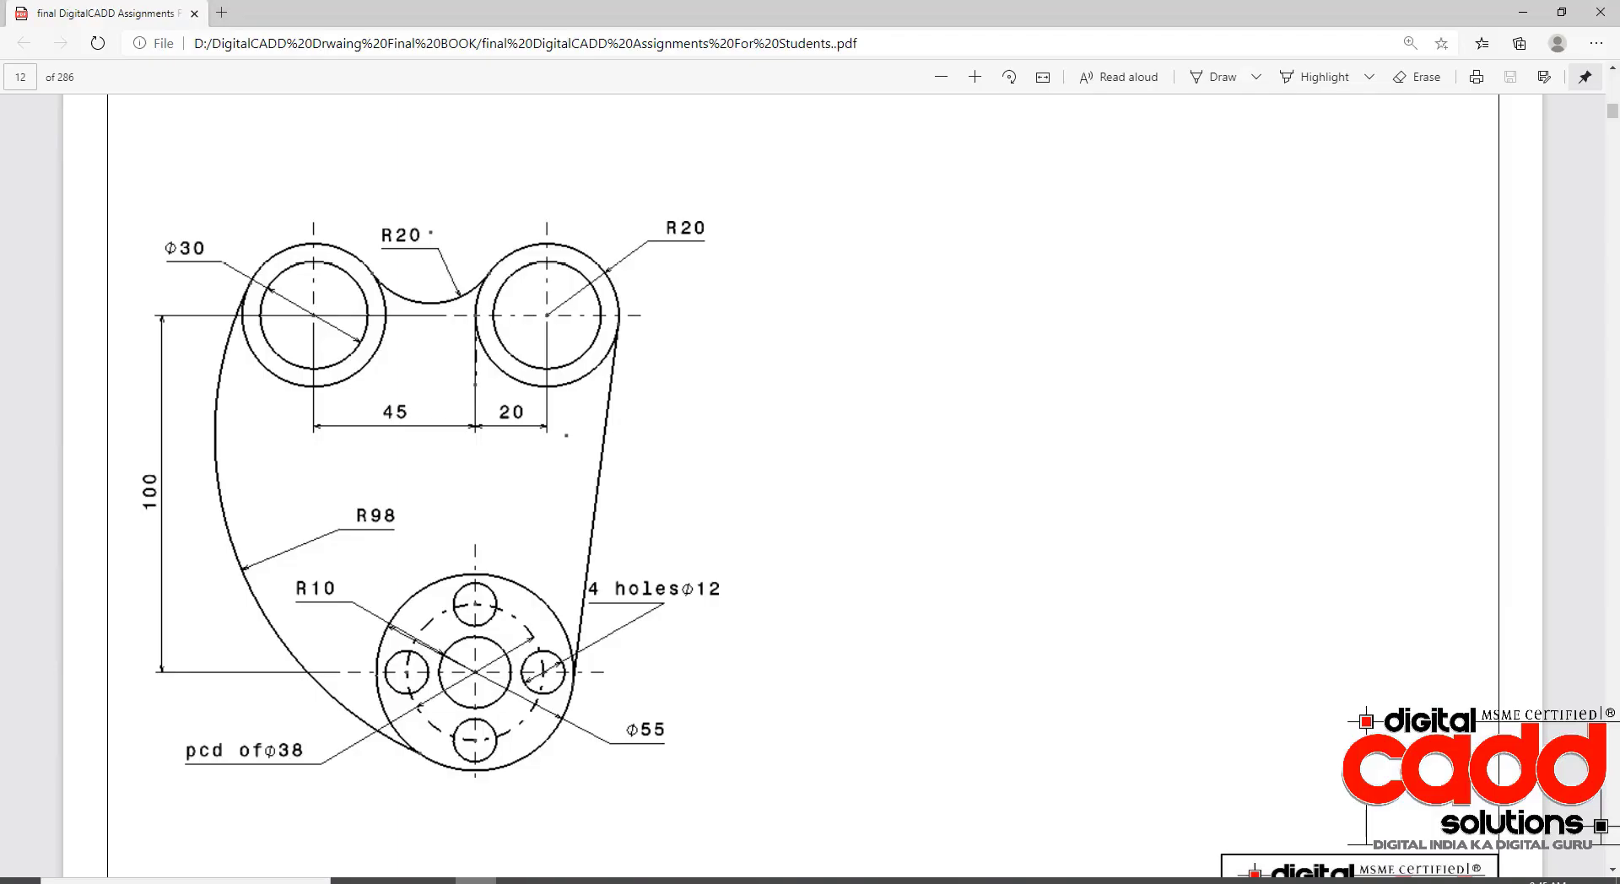
pyautogui.click(475, 880)
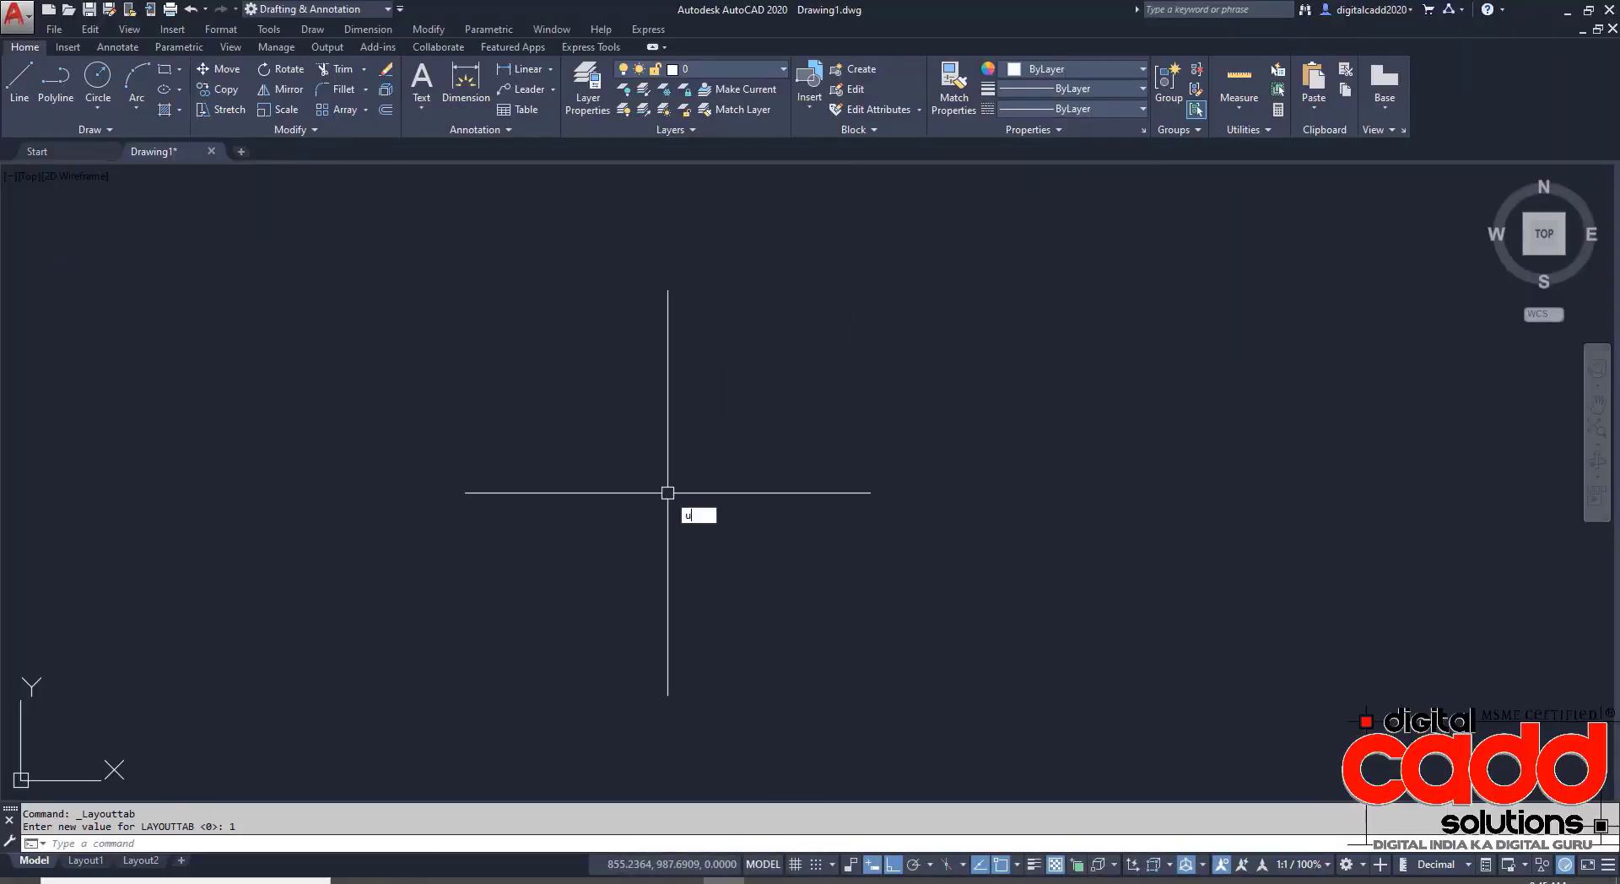
pyautogui.write('n')
pyautogui.press('Return')
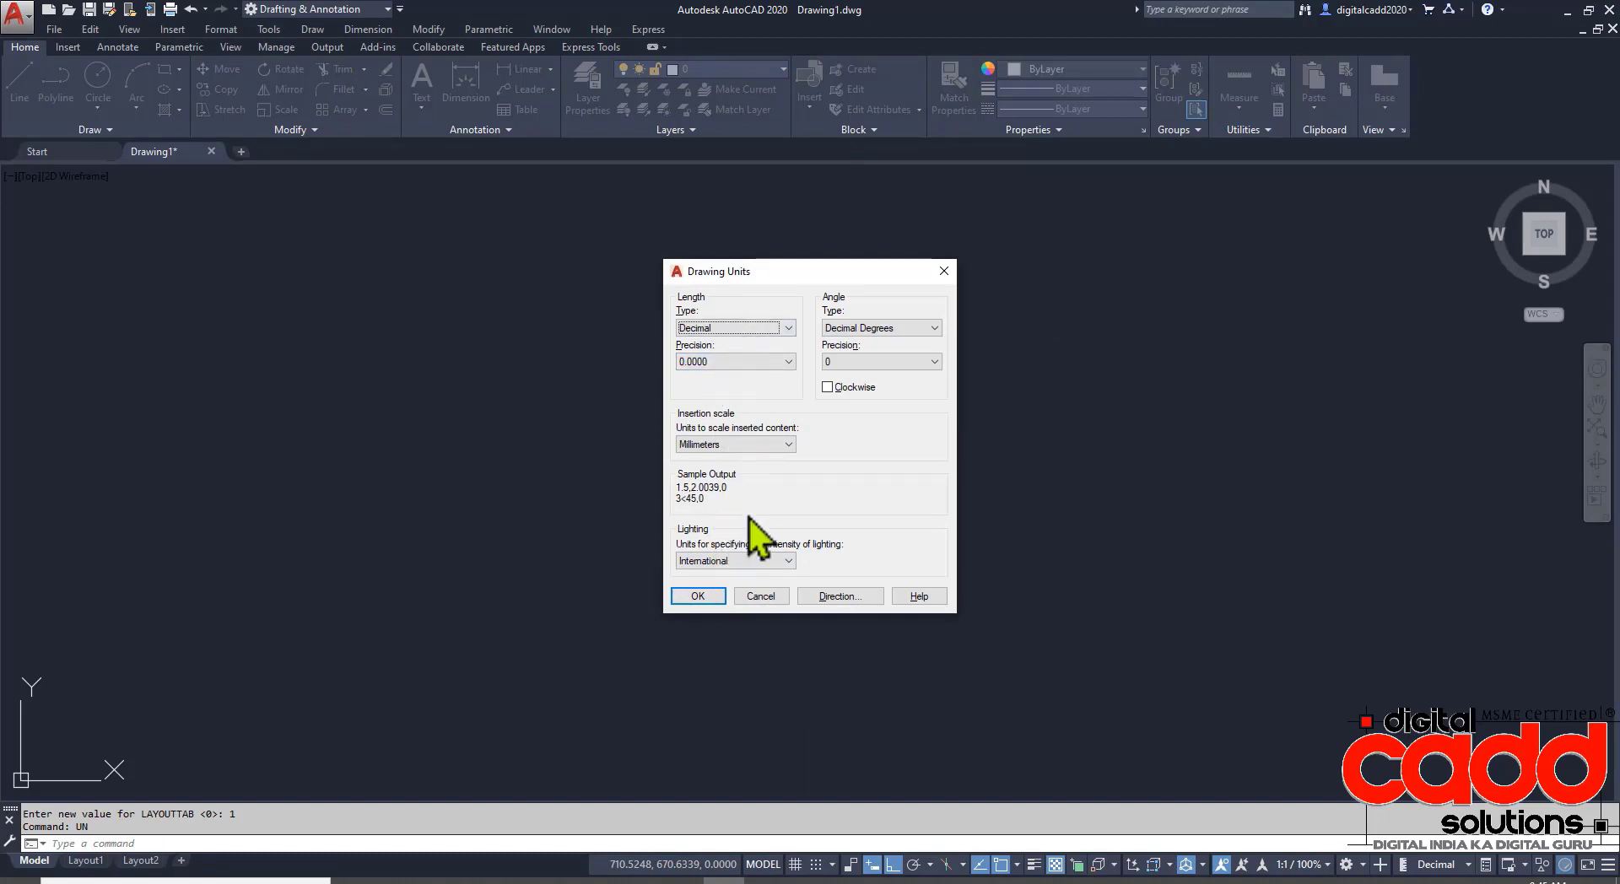
pyautogui.click(706, 597)
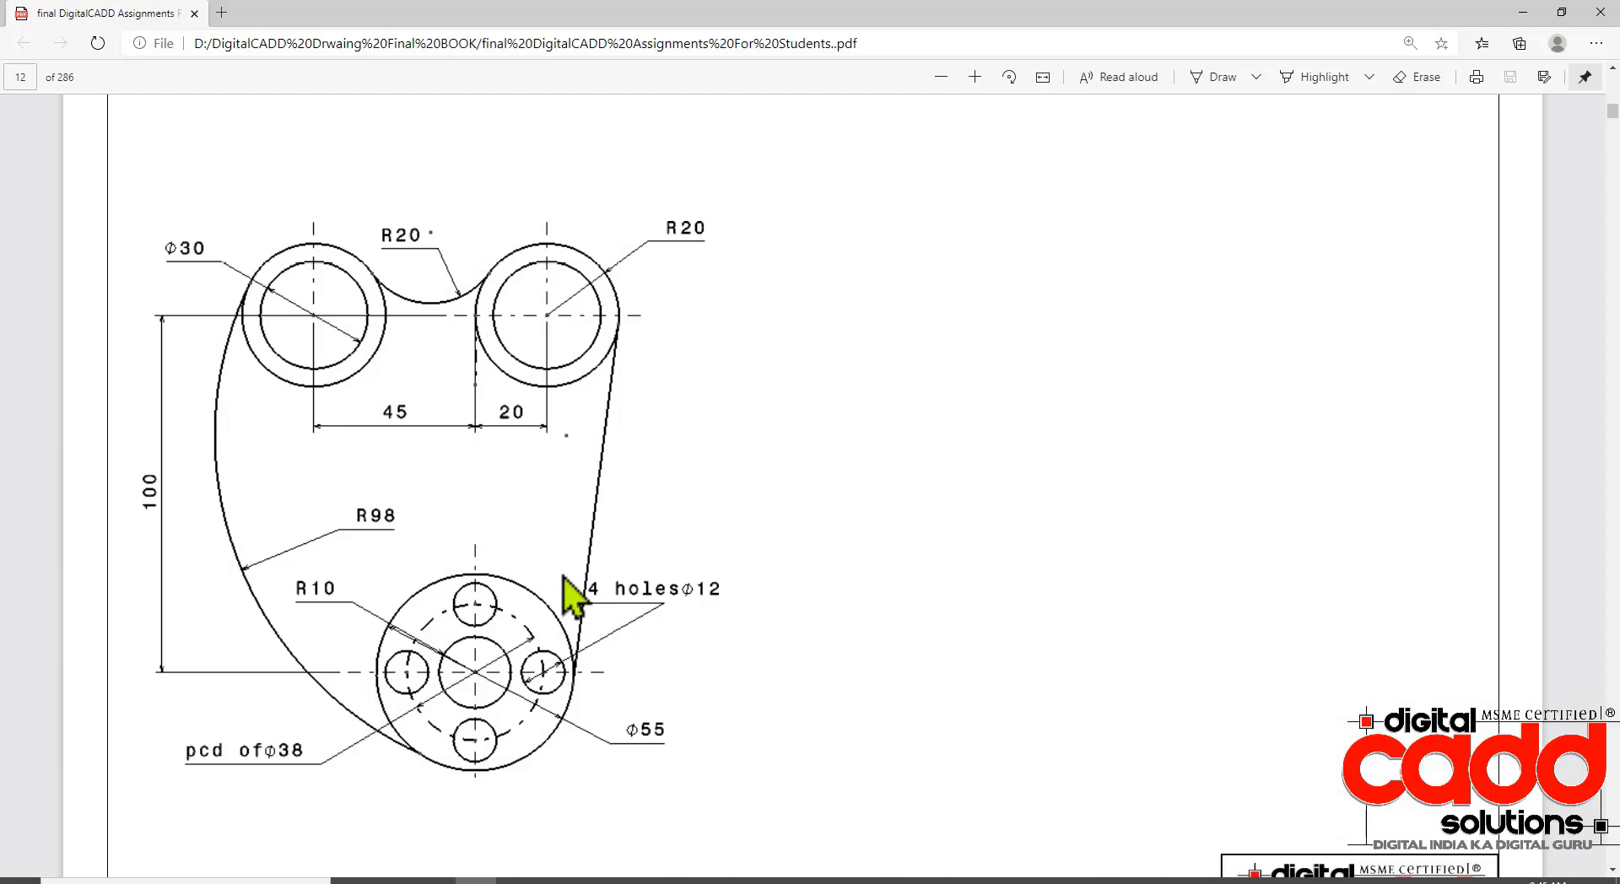
# - Set the current lineweight to 0.30 mm
pyautogui.scroll(3, 574, 594)
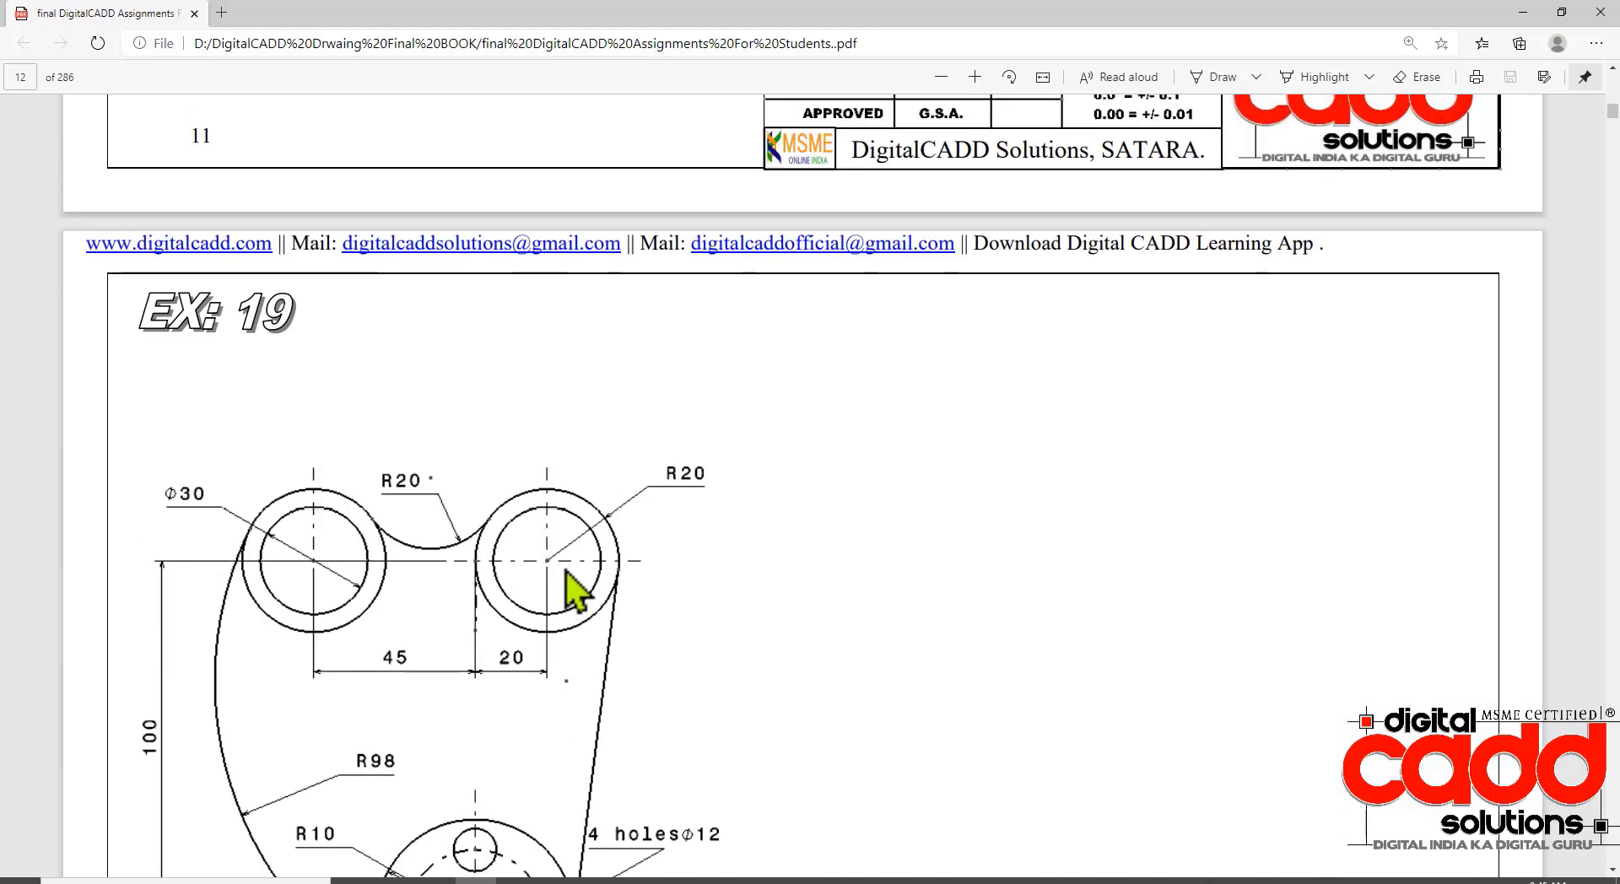
pyautogui.scroll(-3, 574, 595)
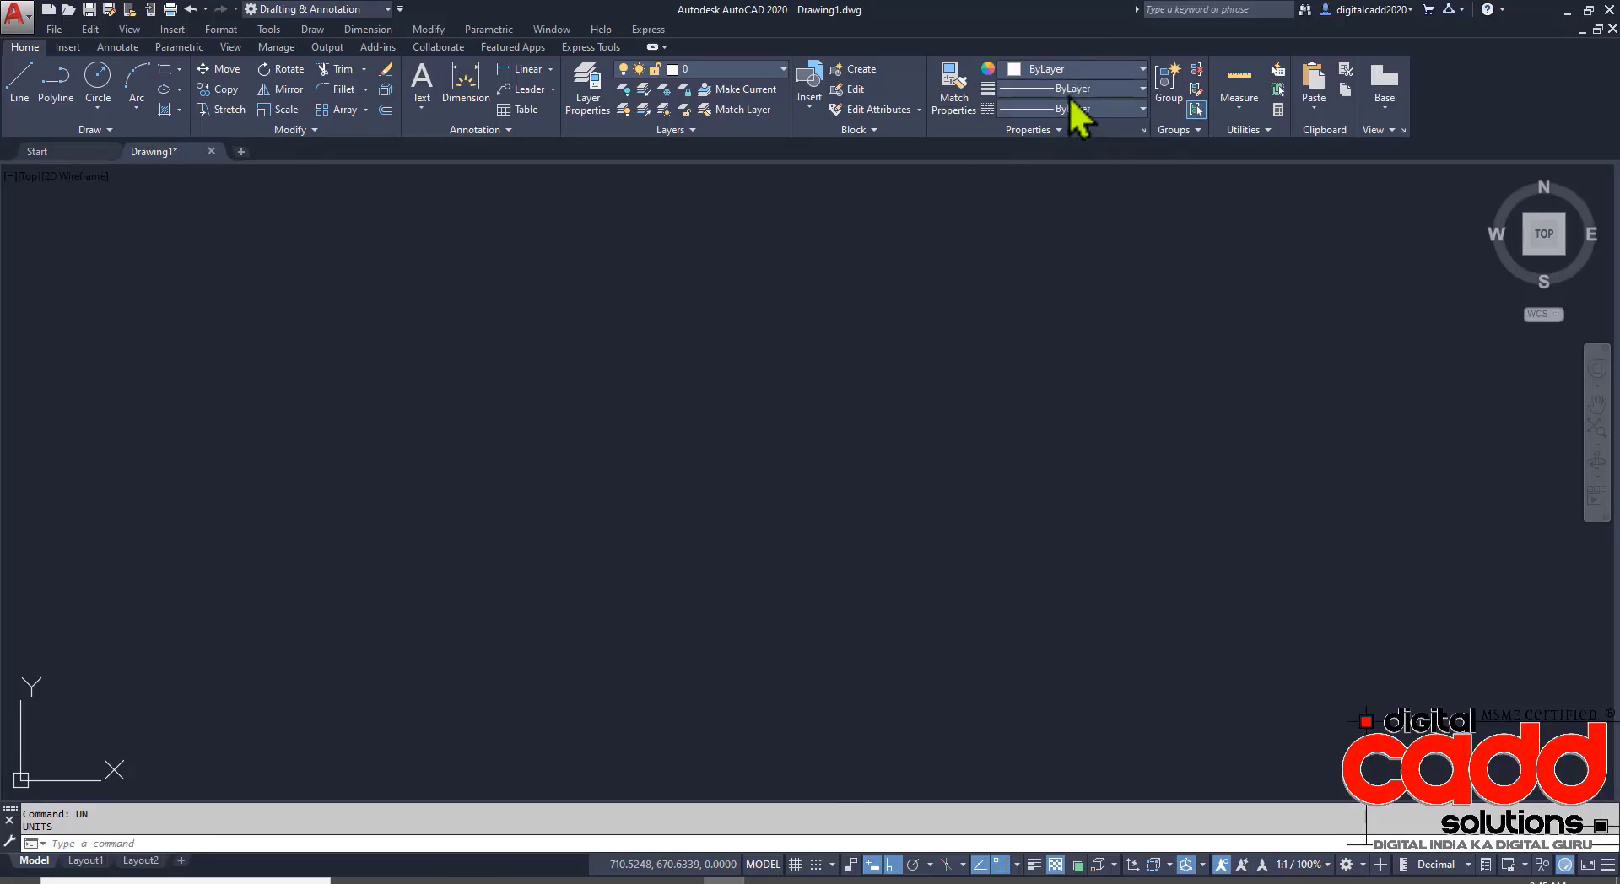
pyautogui.click(1071, 92)
pyautogui.click(1078, 362)
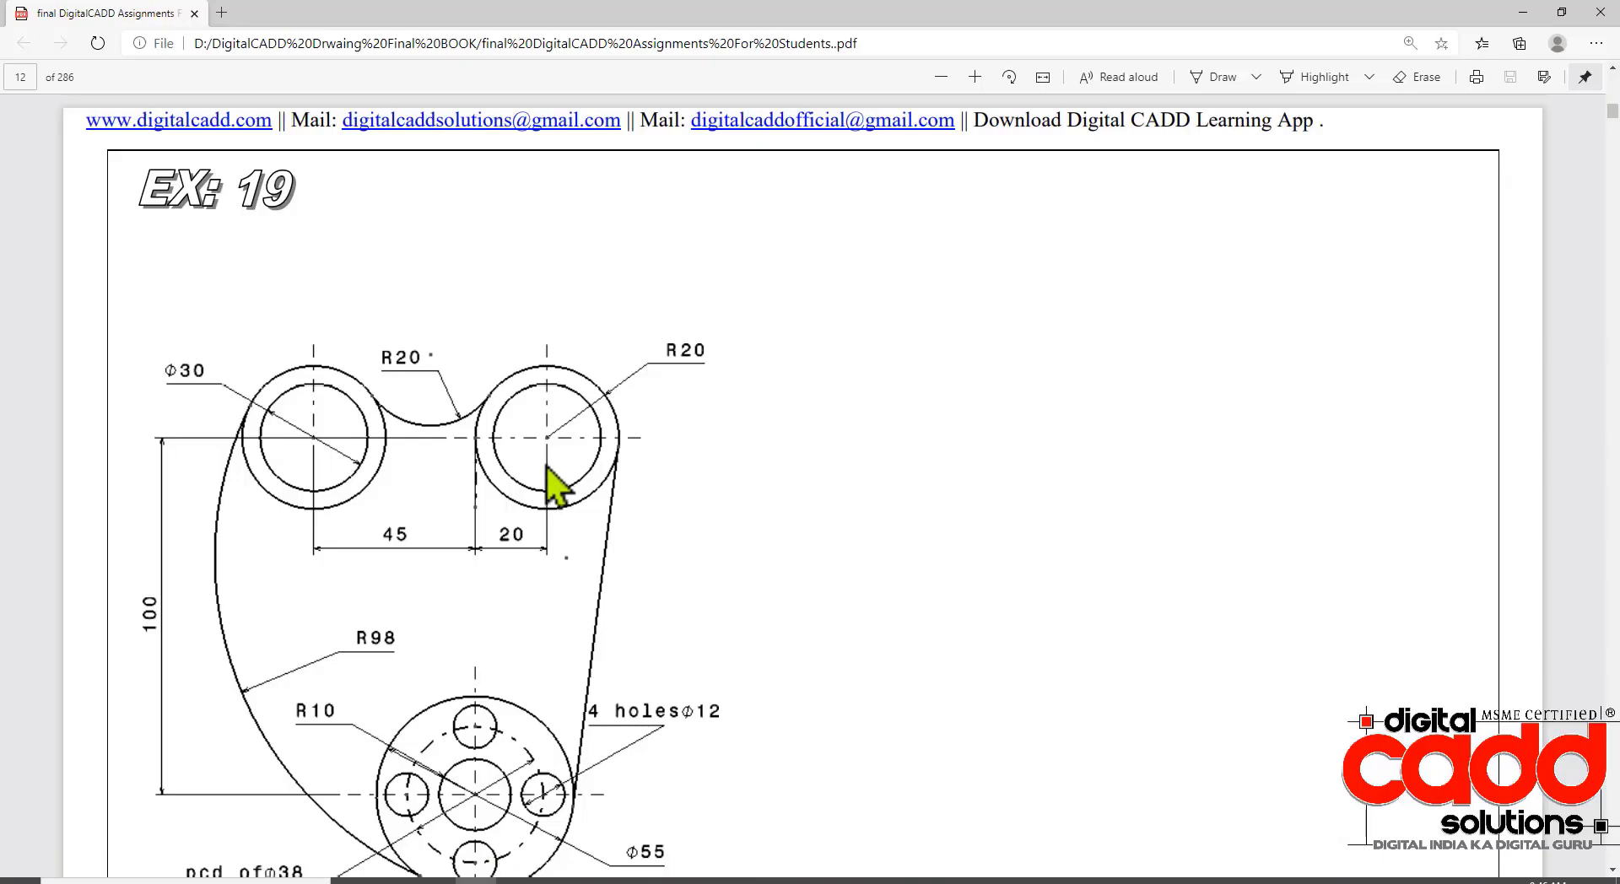
# - Box the hook outline and its Φ30, 45, 20 and R20 dimensions in red on the PDF, then clear them
pyautogui.scroll(-1, 409, 519)
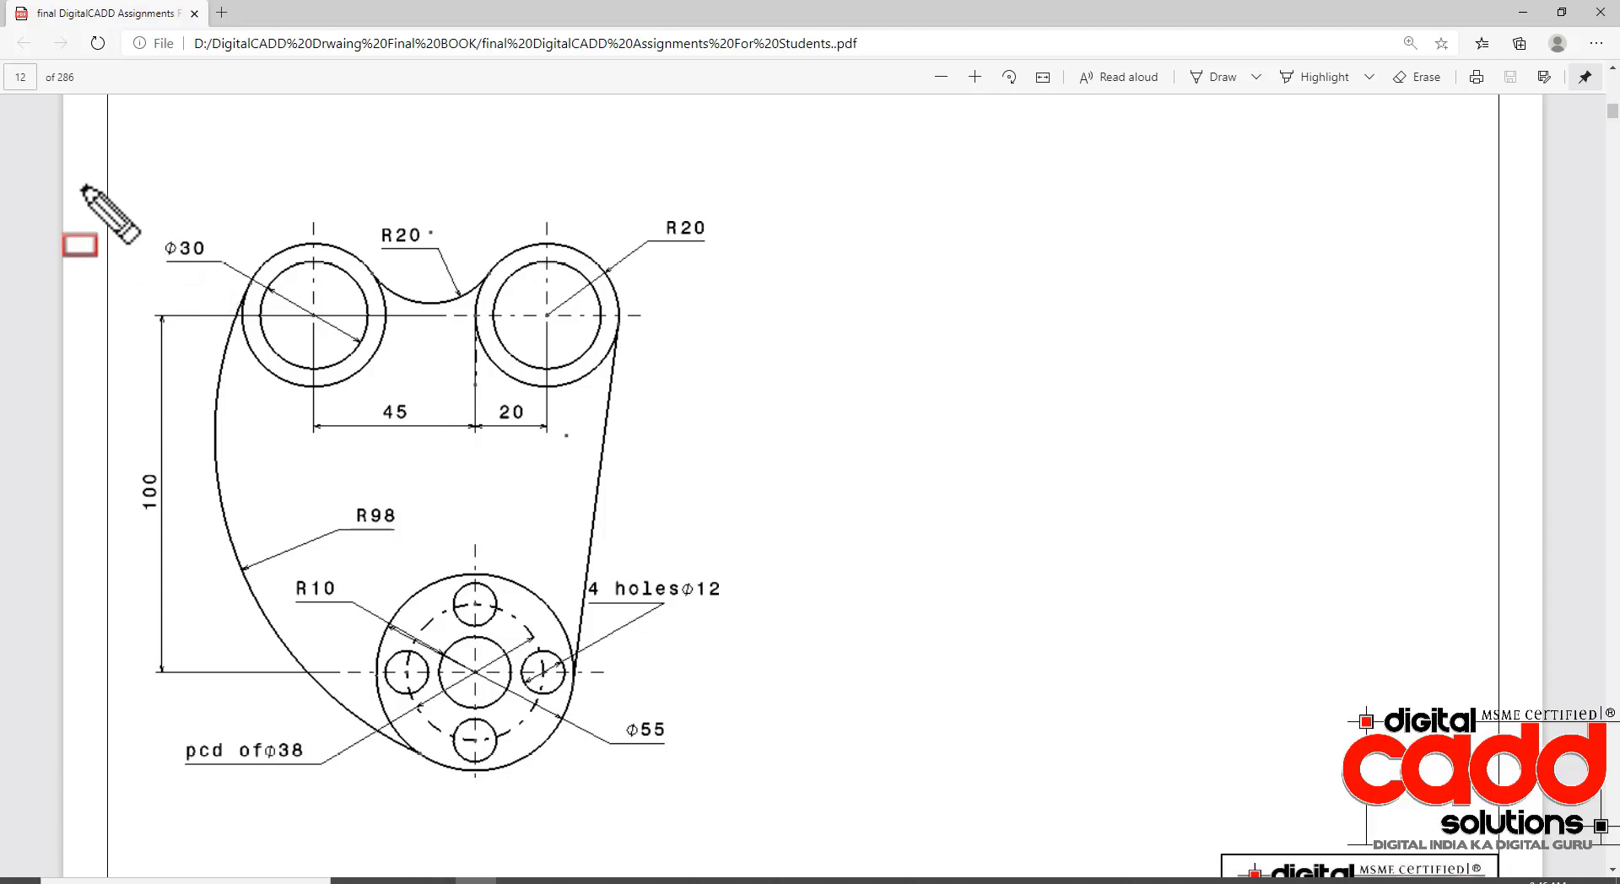
pyautogui.moveTo(82, 185); pyautogui.dragTo(739, 803)
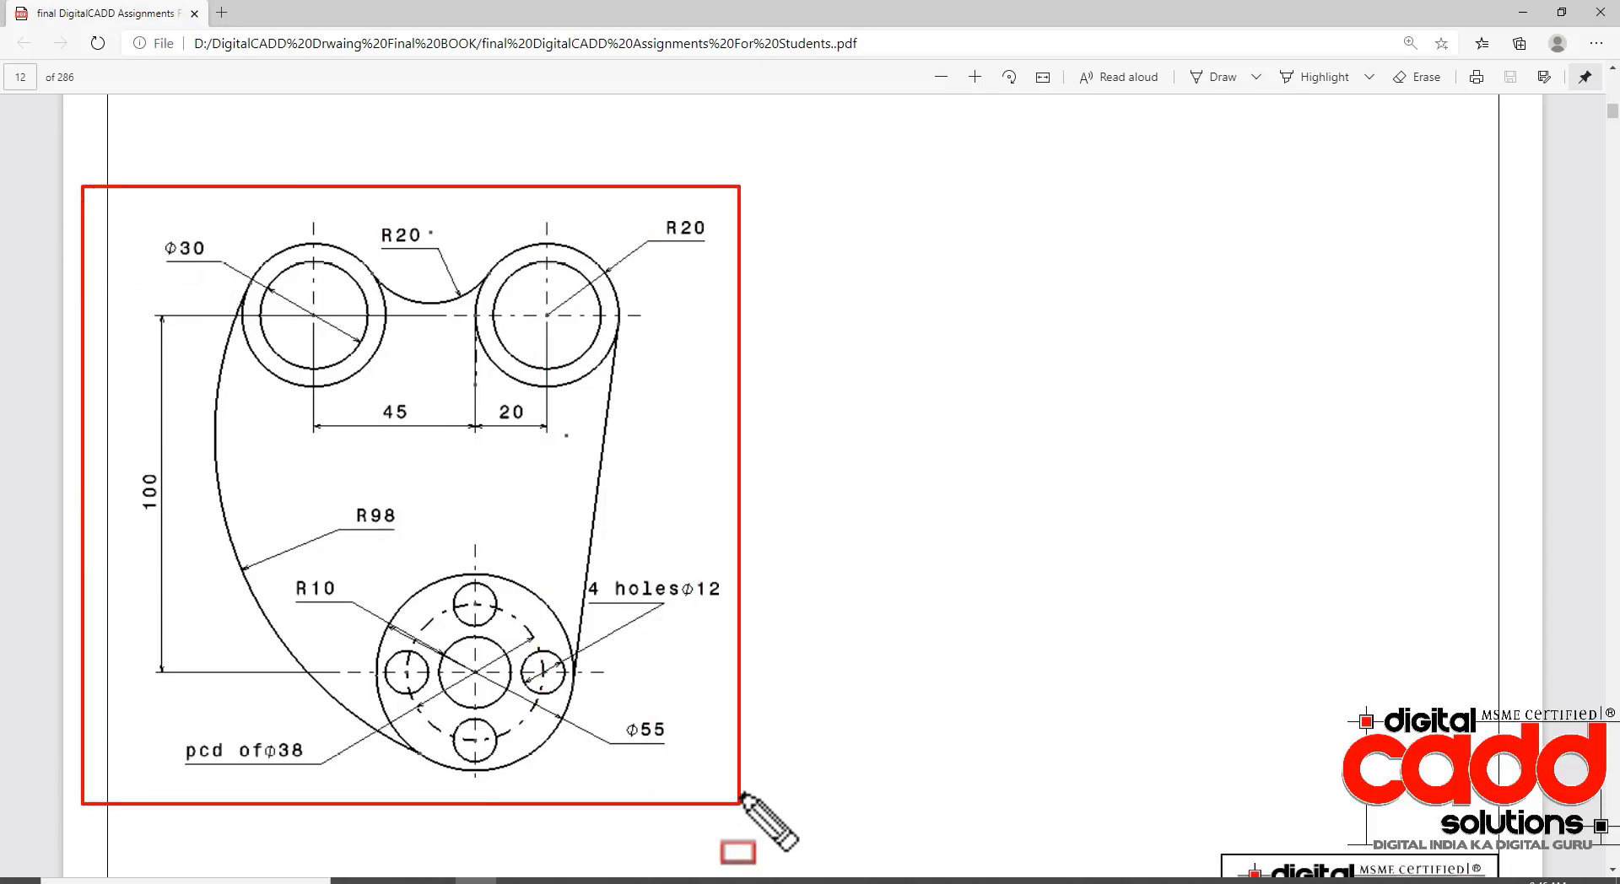
pyautogui.moveTo(212, 228); pyautogui.dragTo(389, 399)
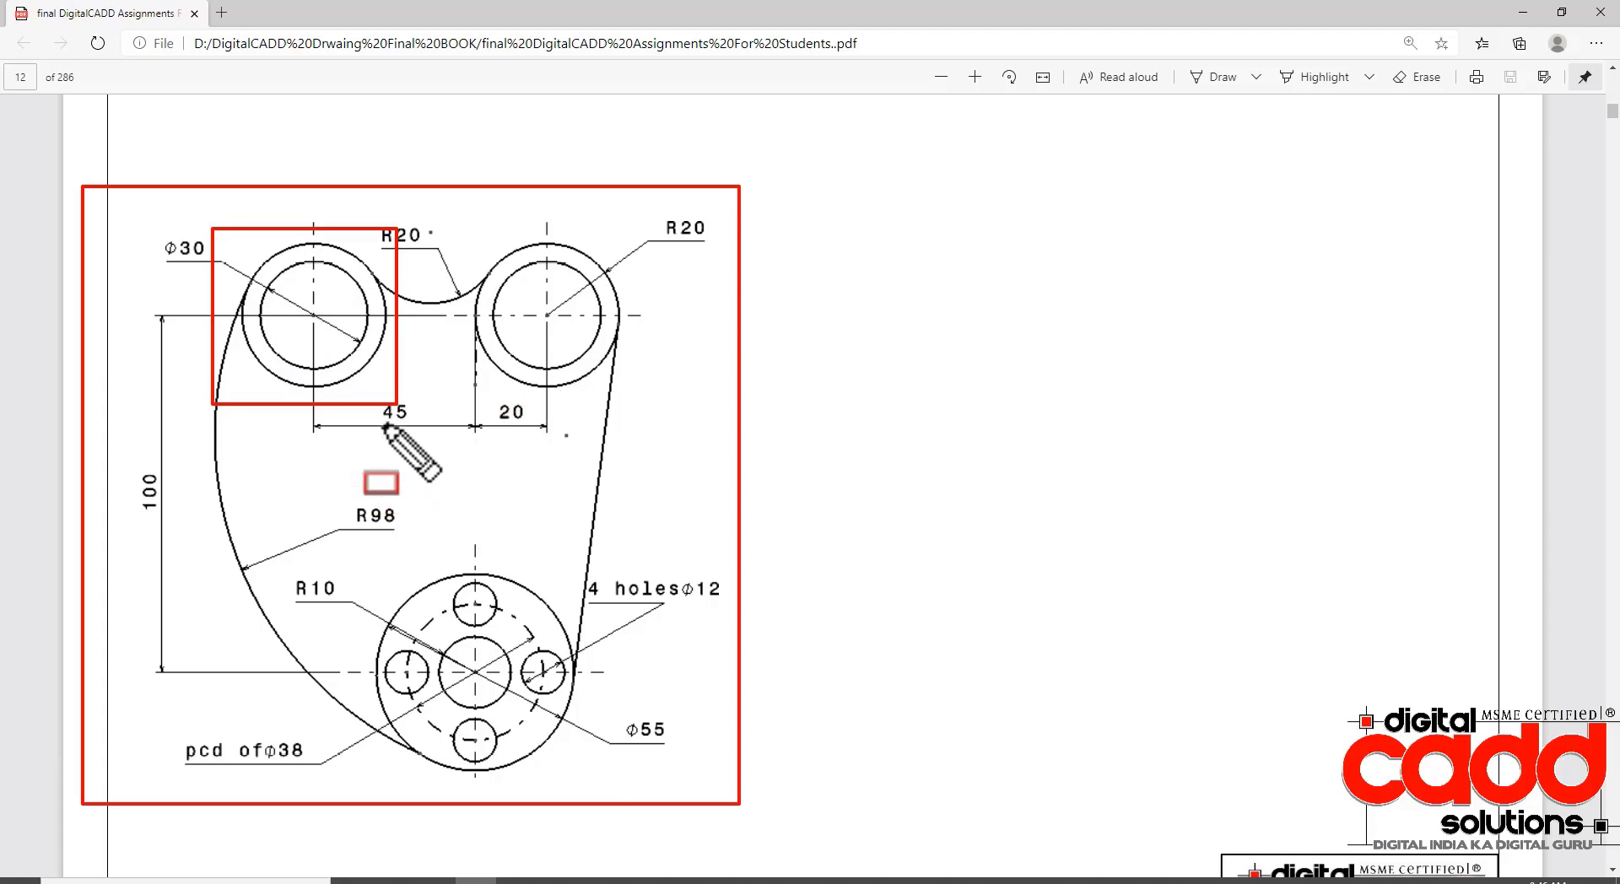
pyautogui.moveTo(369, 392); pyautogui.dragTo(426, 453)
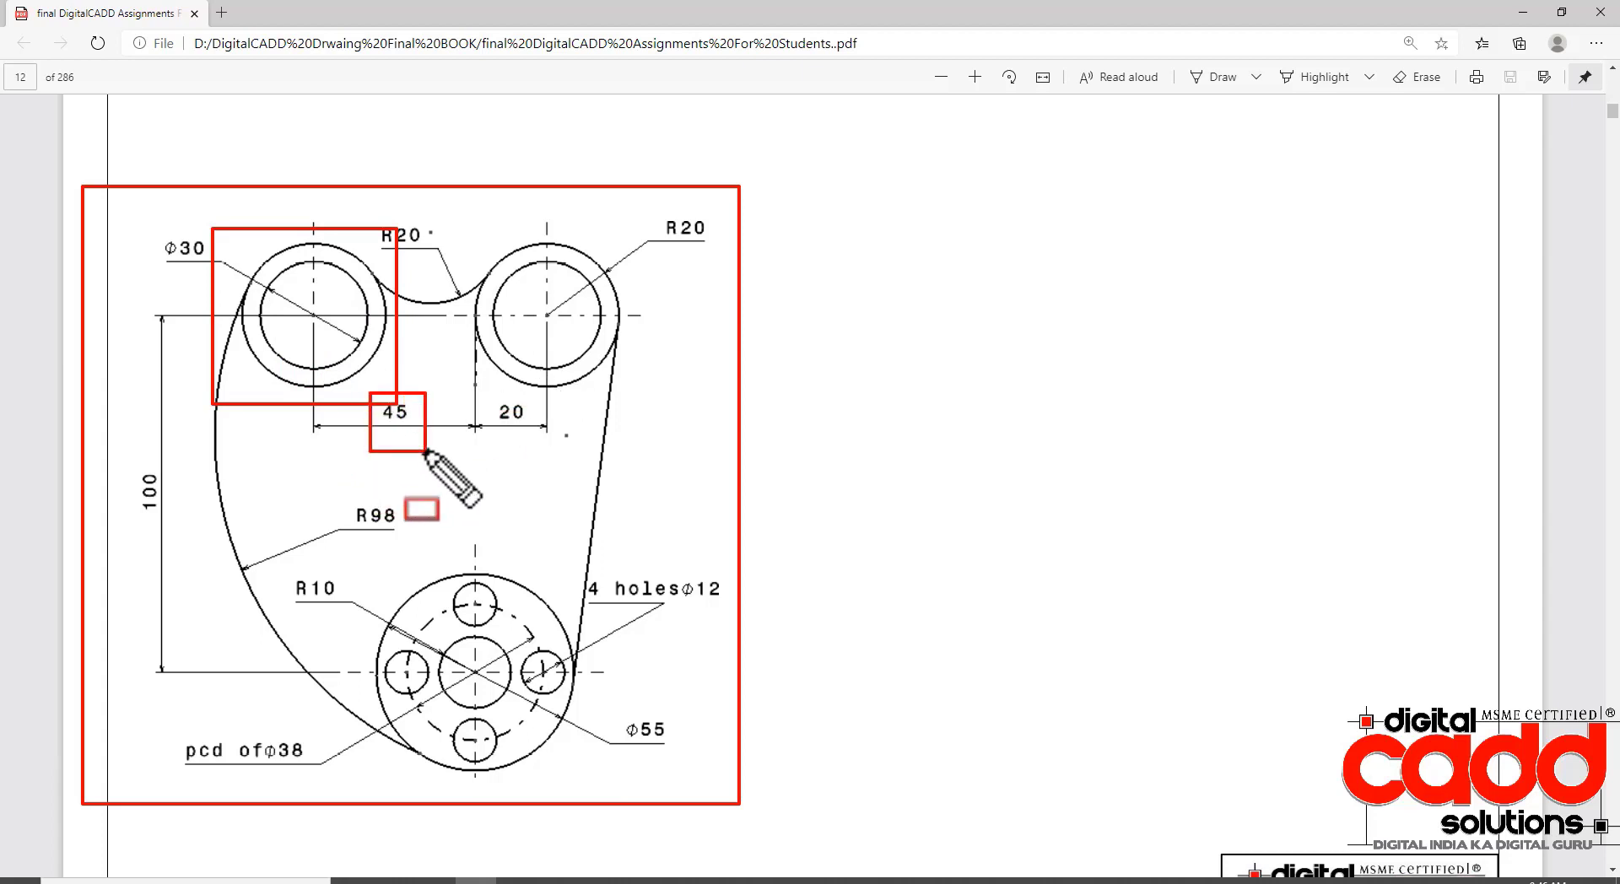
pyautogui.moveTo(493, 398); pyautogui.dragTo(531, 437)
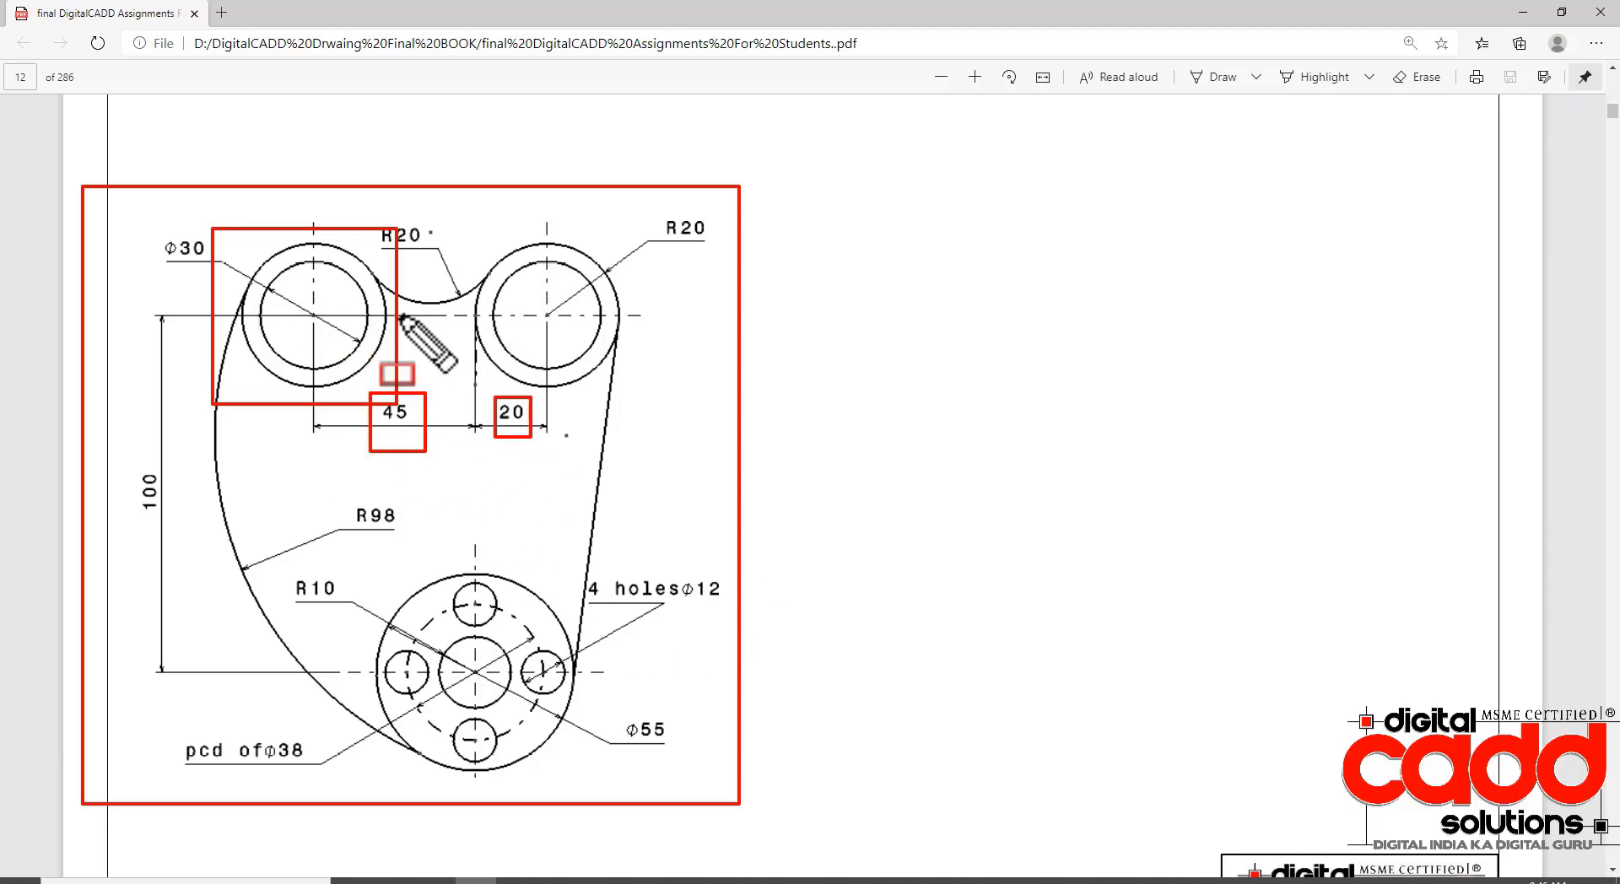
pyautogui.moveTo(650, 210); pyautogui.dragTo(722, 249)
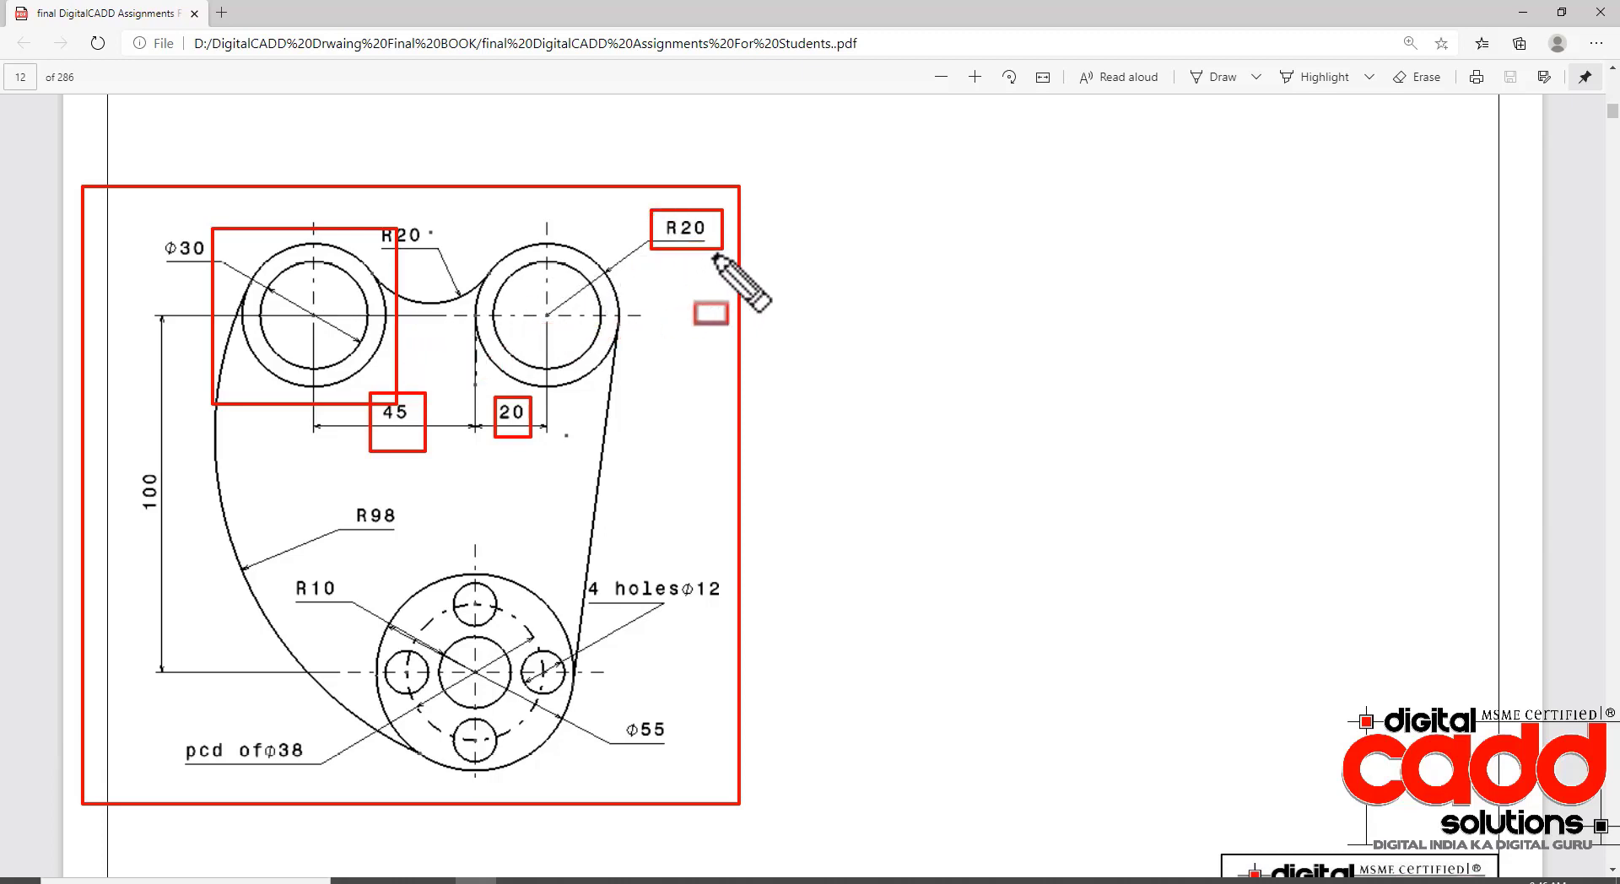
pyautogui.moveTo(157, 229); pyautogui.dragTo(211, 262)
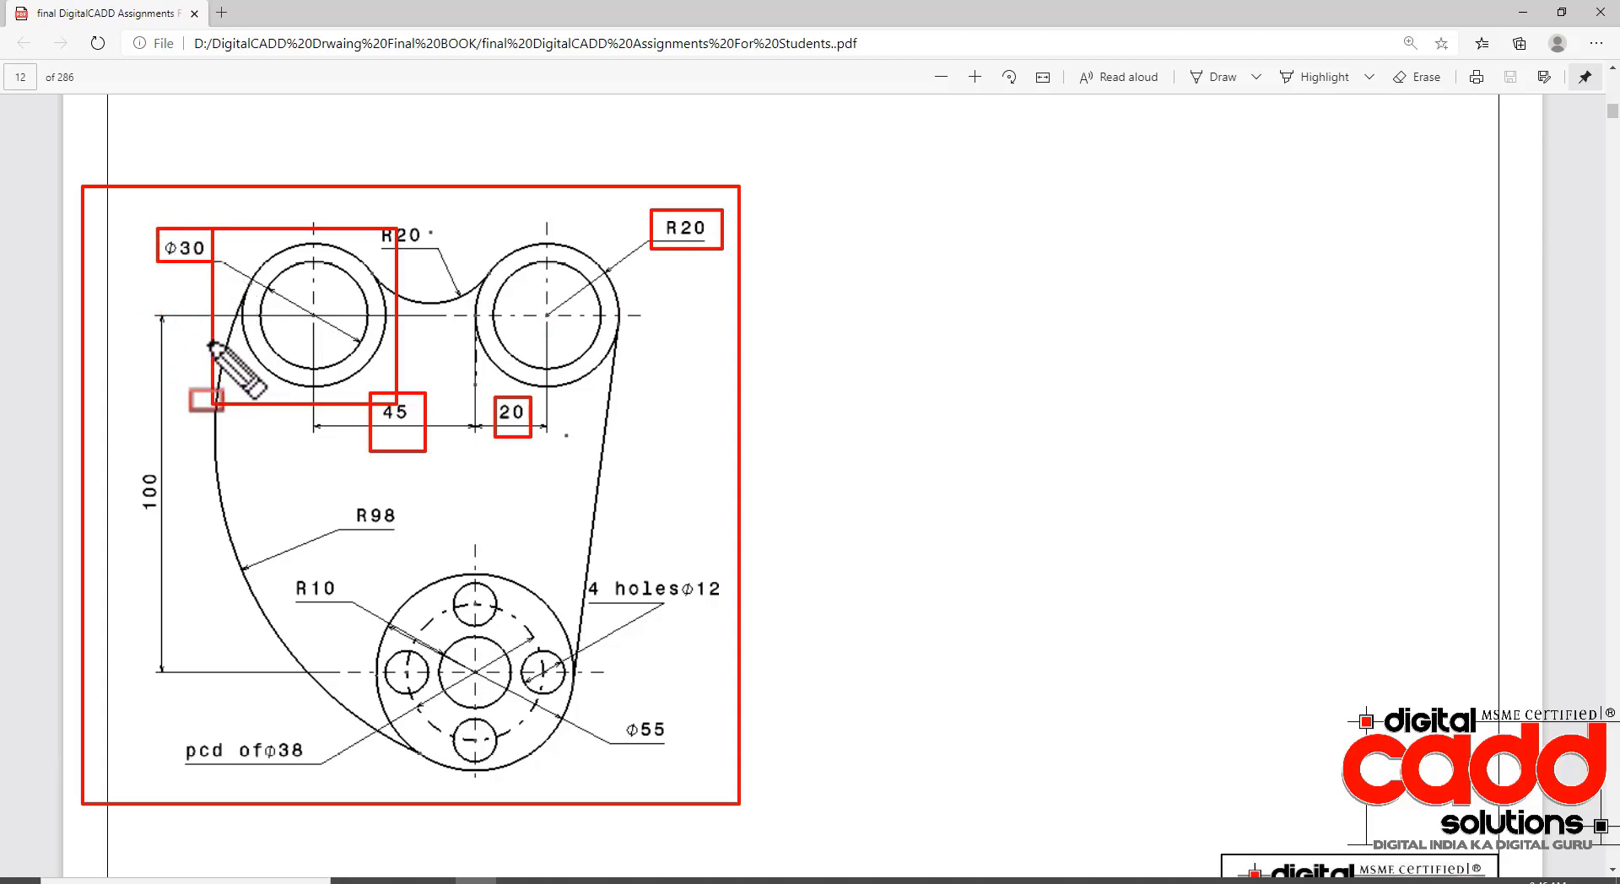
pyautogui.press('Escape')
pyautogui.hotkey('alt', 'Tab')
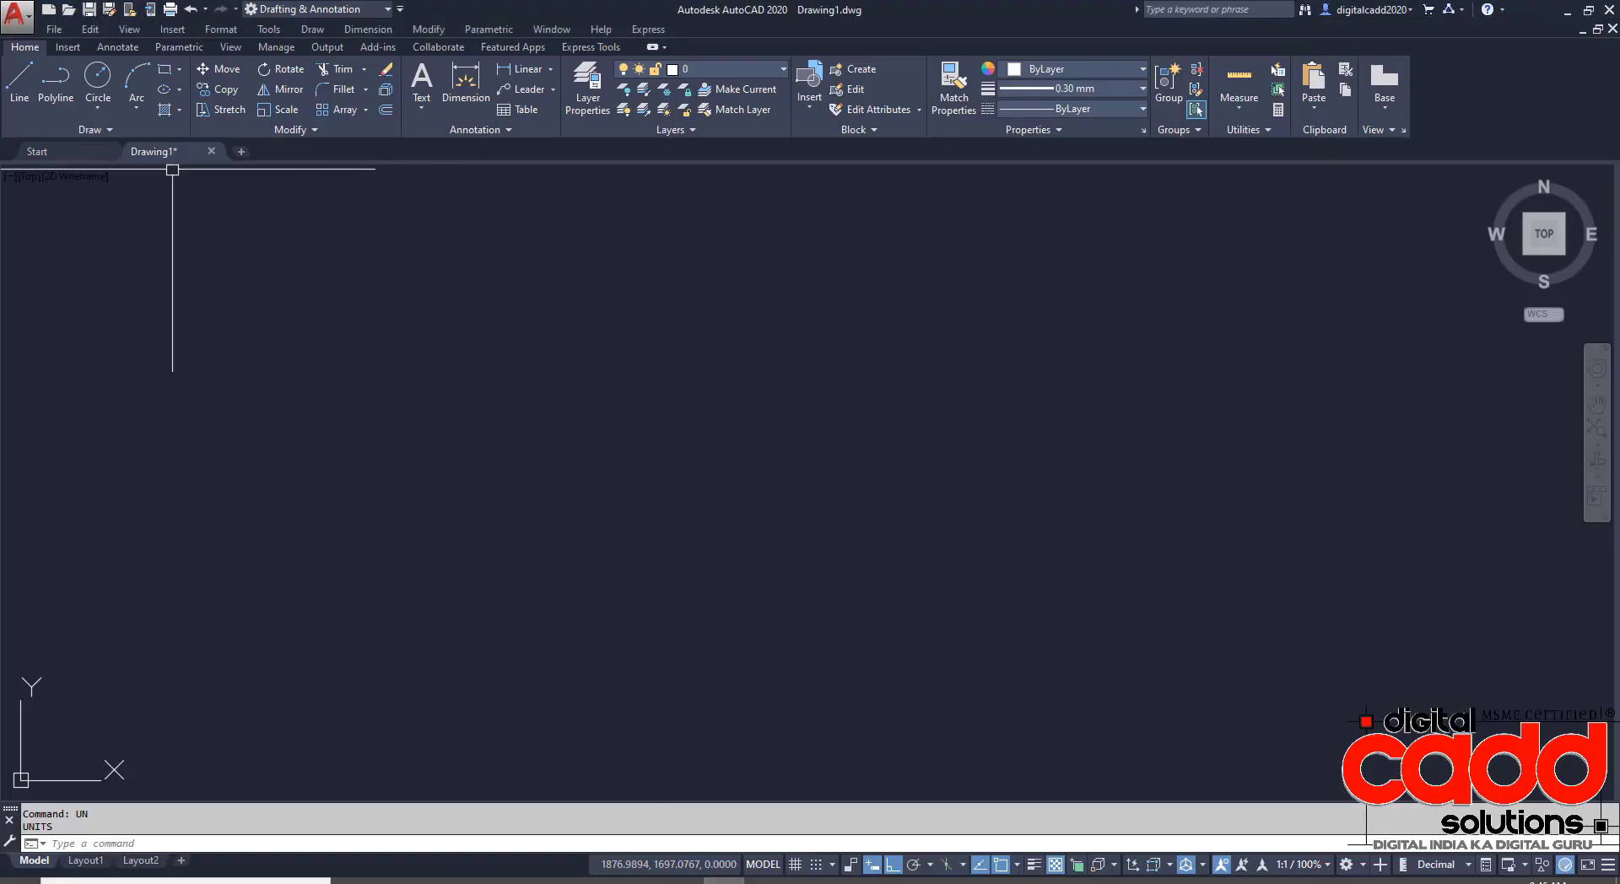
# - Draw a radius-15 circle and turn on lineweight display
pyautogui.click(110, 113)
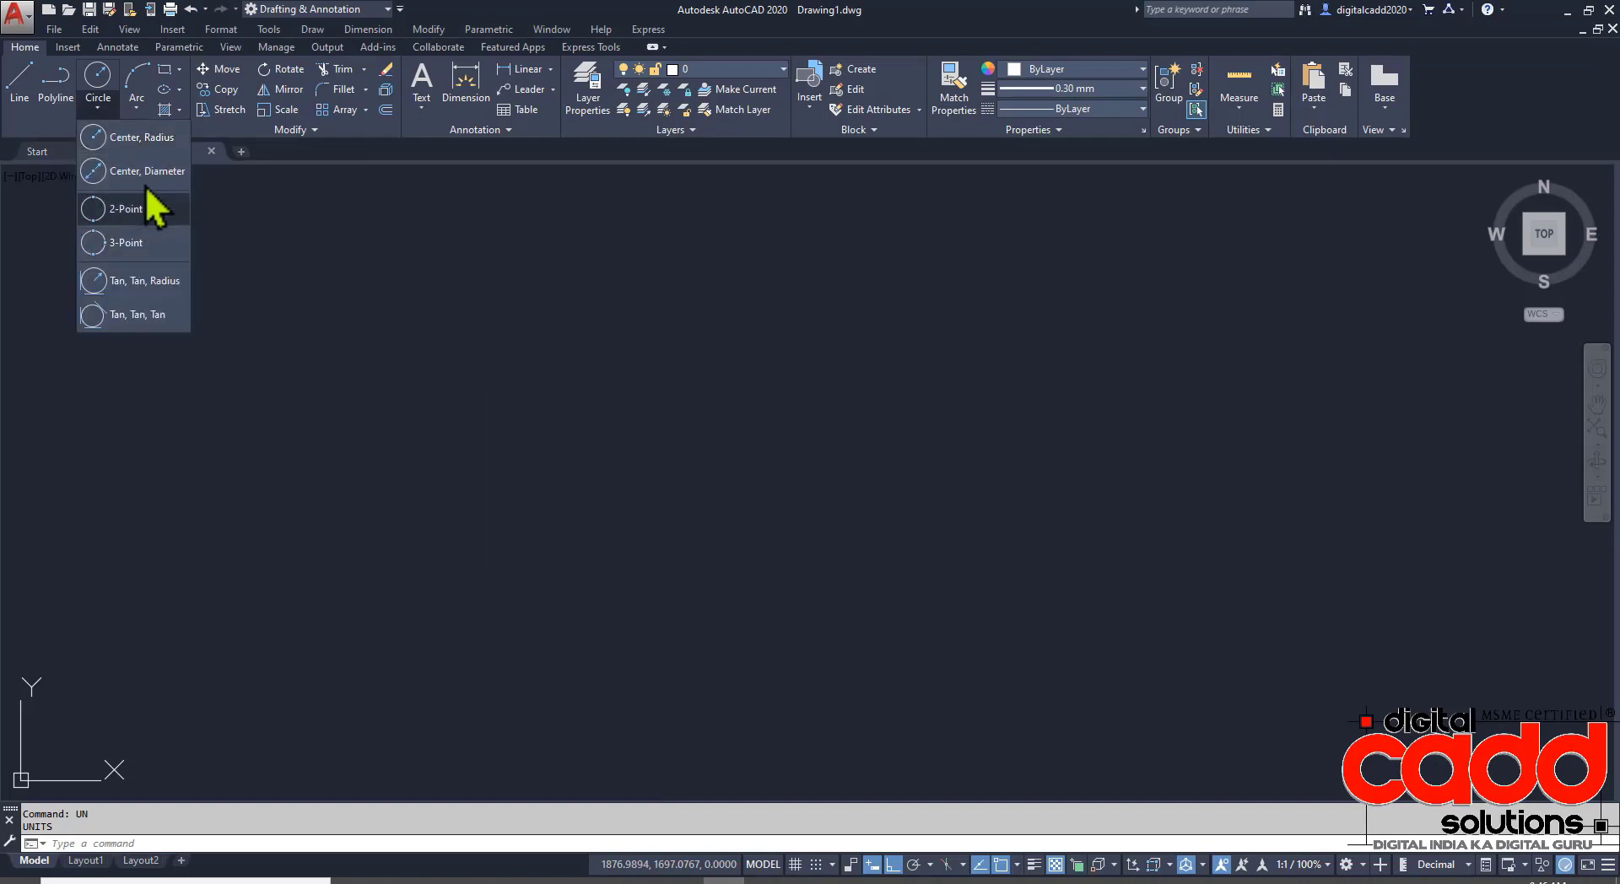
pyautogui.click(135, 140)
pyautogui.click(583, 465)
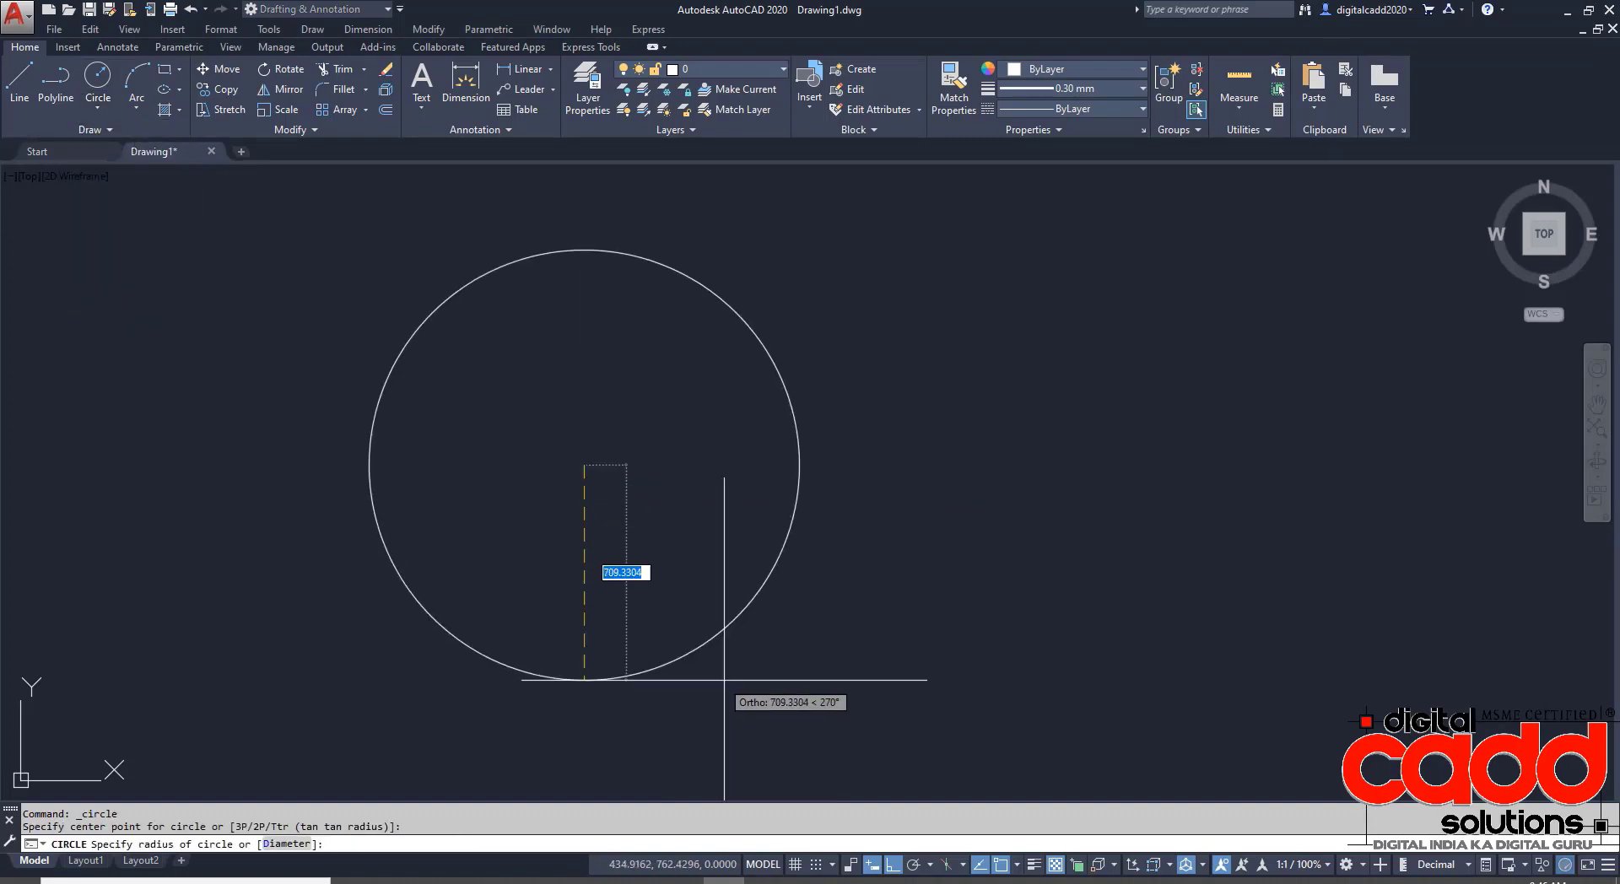
pyautogui.write('15')
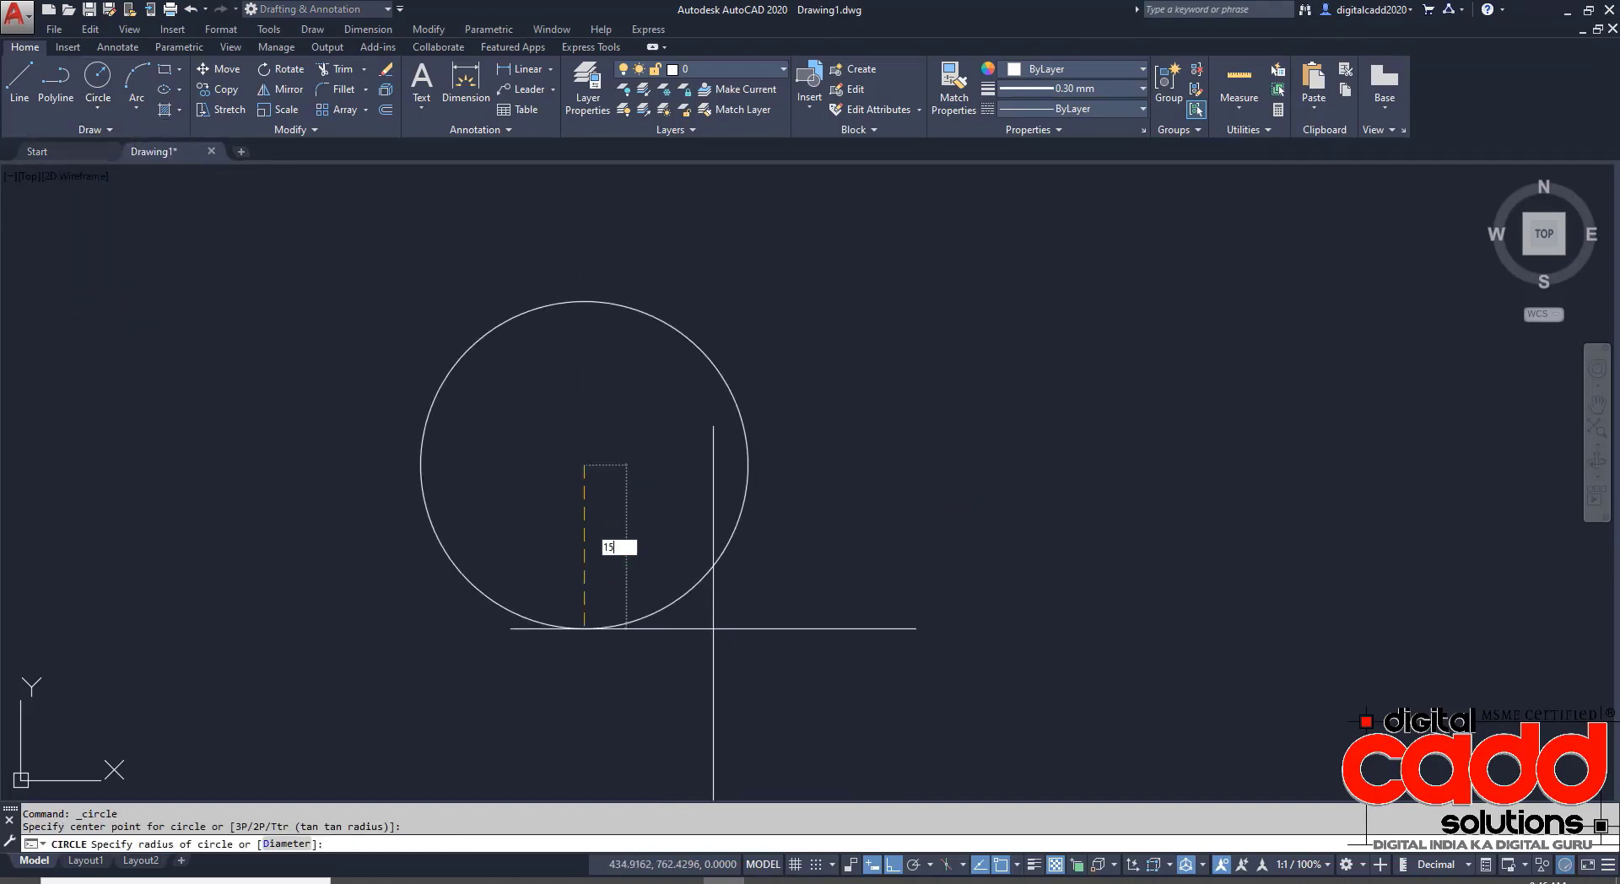
pyautogui.press('Return')
pyautogui.scroll(5, 582, 462)
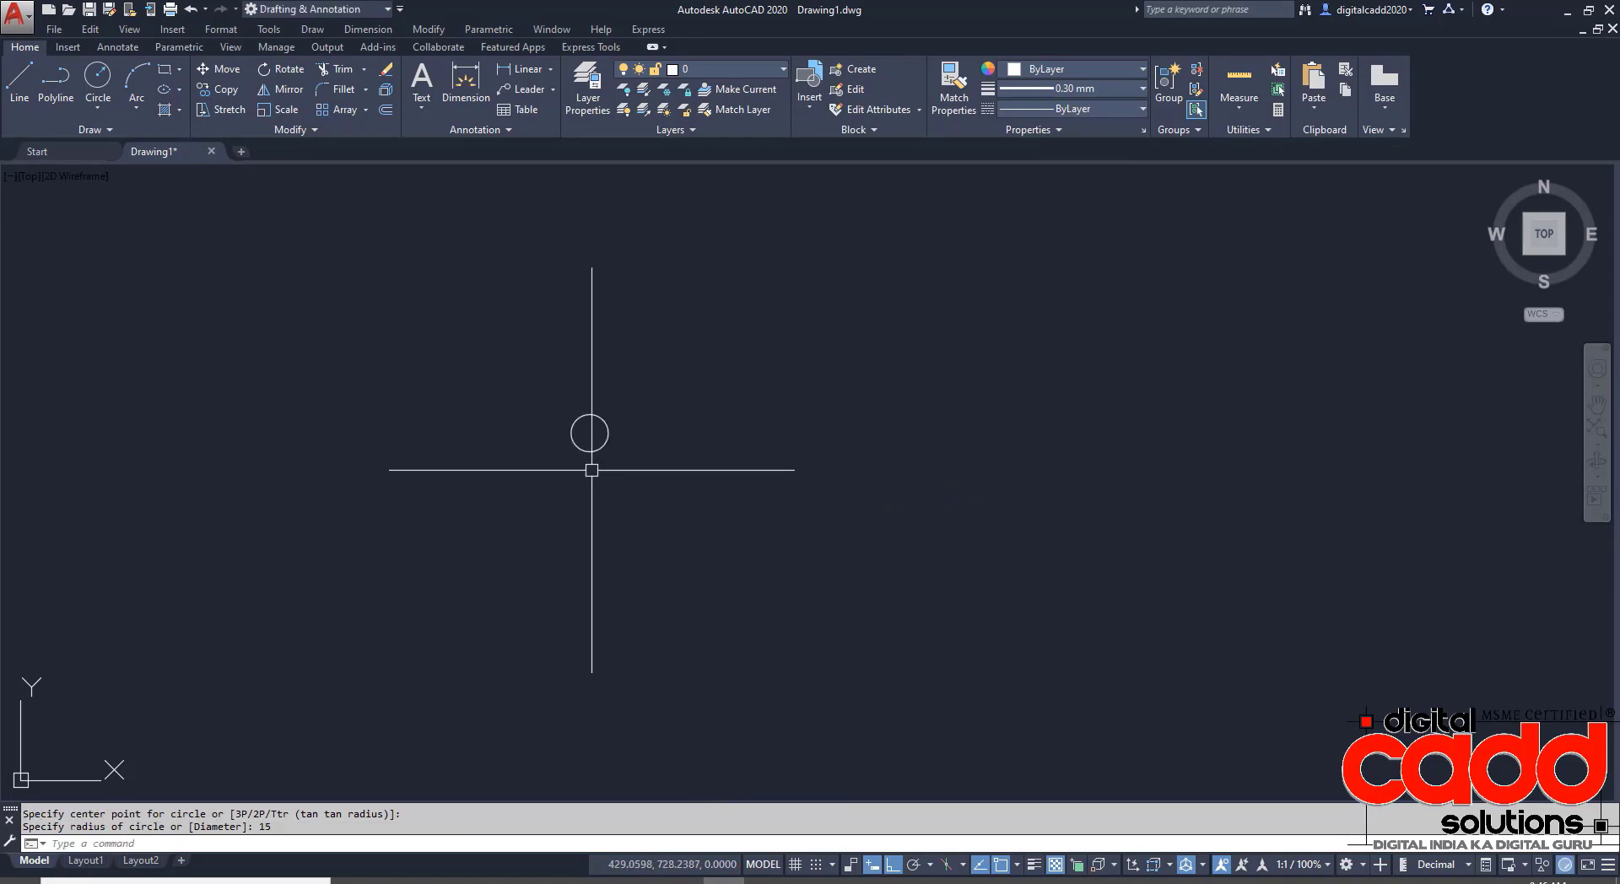
pyautogui.scroll(5, 599, 431)
pyautogui.moveTo(554, 456); pyautogui.dragTo(609, 437, button='middle')
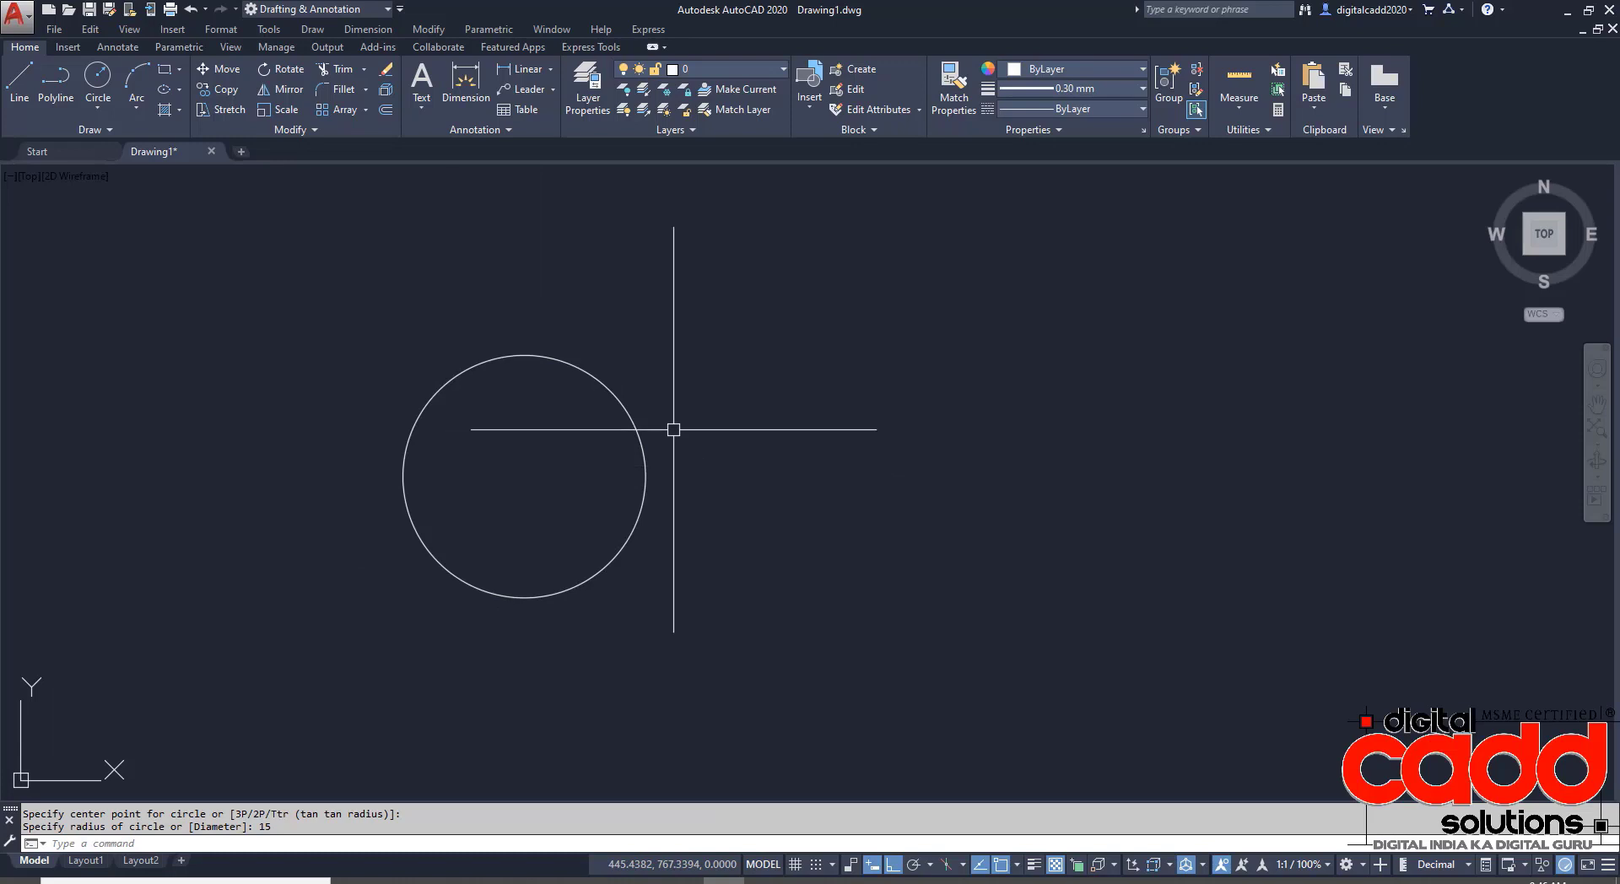
pyautogui.click(1034, 865)
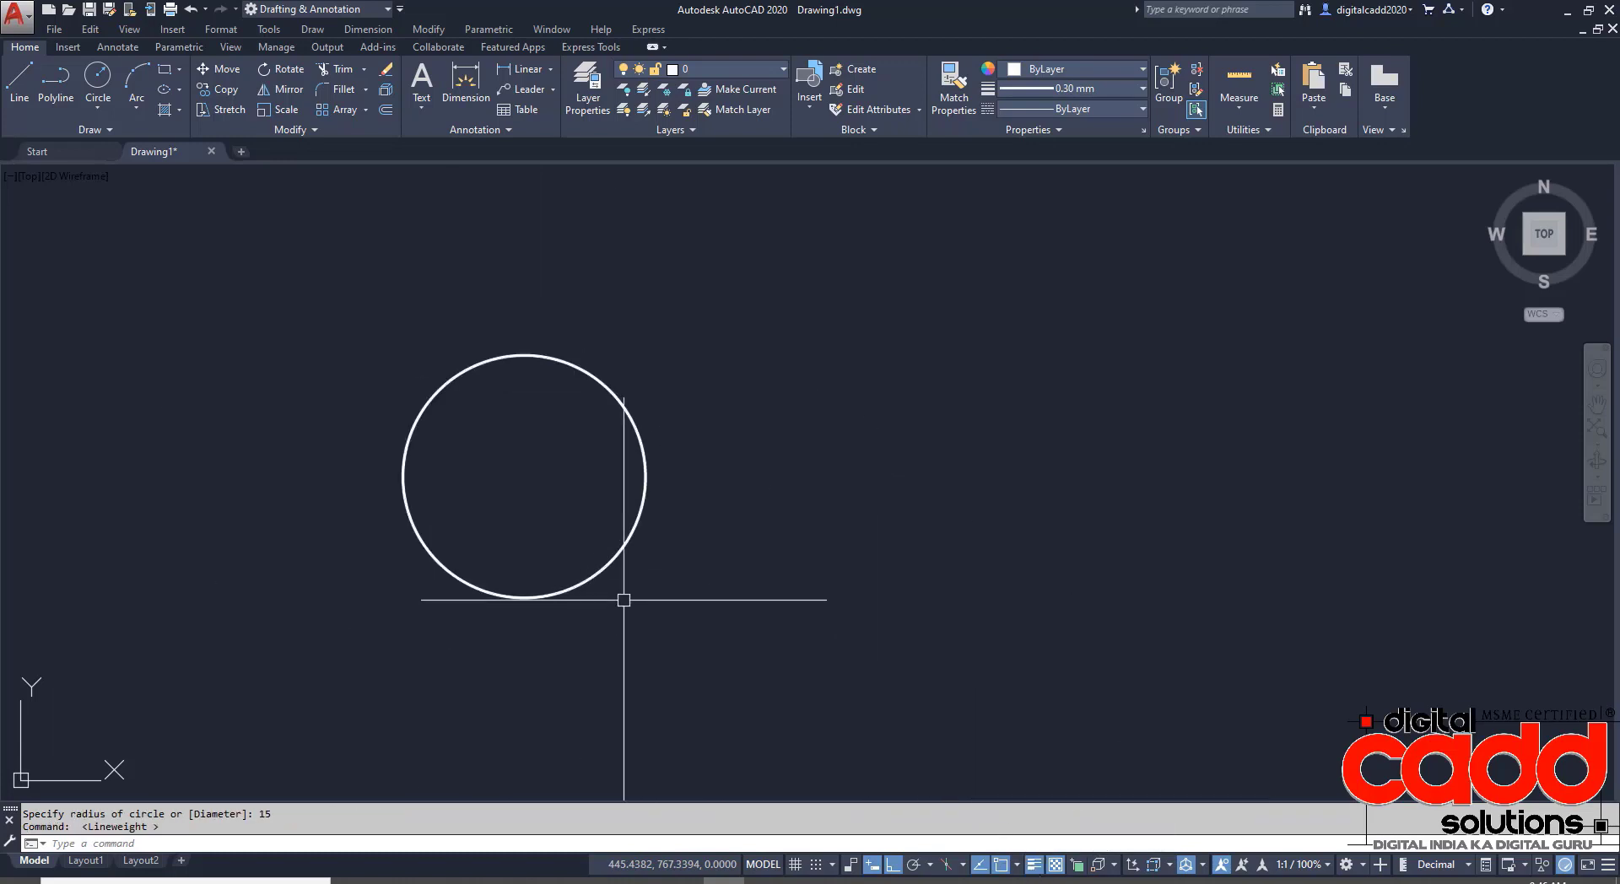
pyautogui.moveTo(624, 603); pyautogui.dragTo(648, 587, button='middle')
# - Draw a concentric 40-diameter circle around the first circle
pyautogui.click(98, 107)
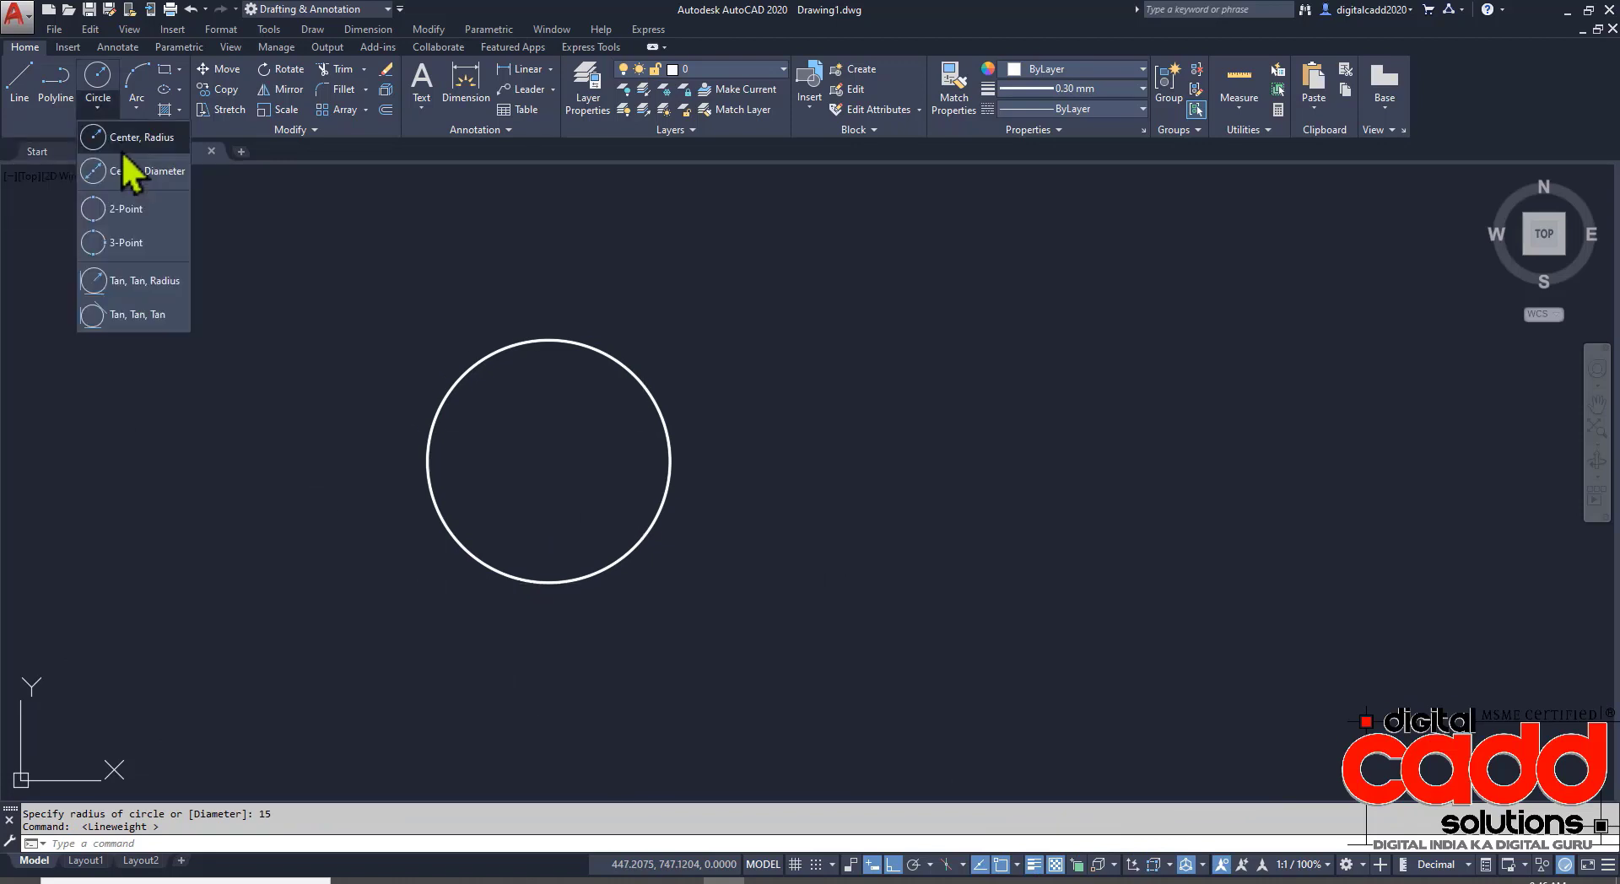
pyautogui.click(141, 177)
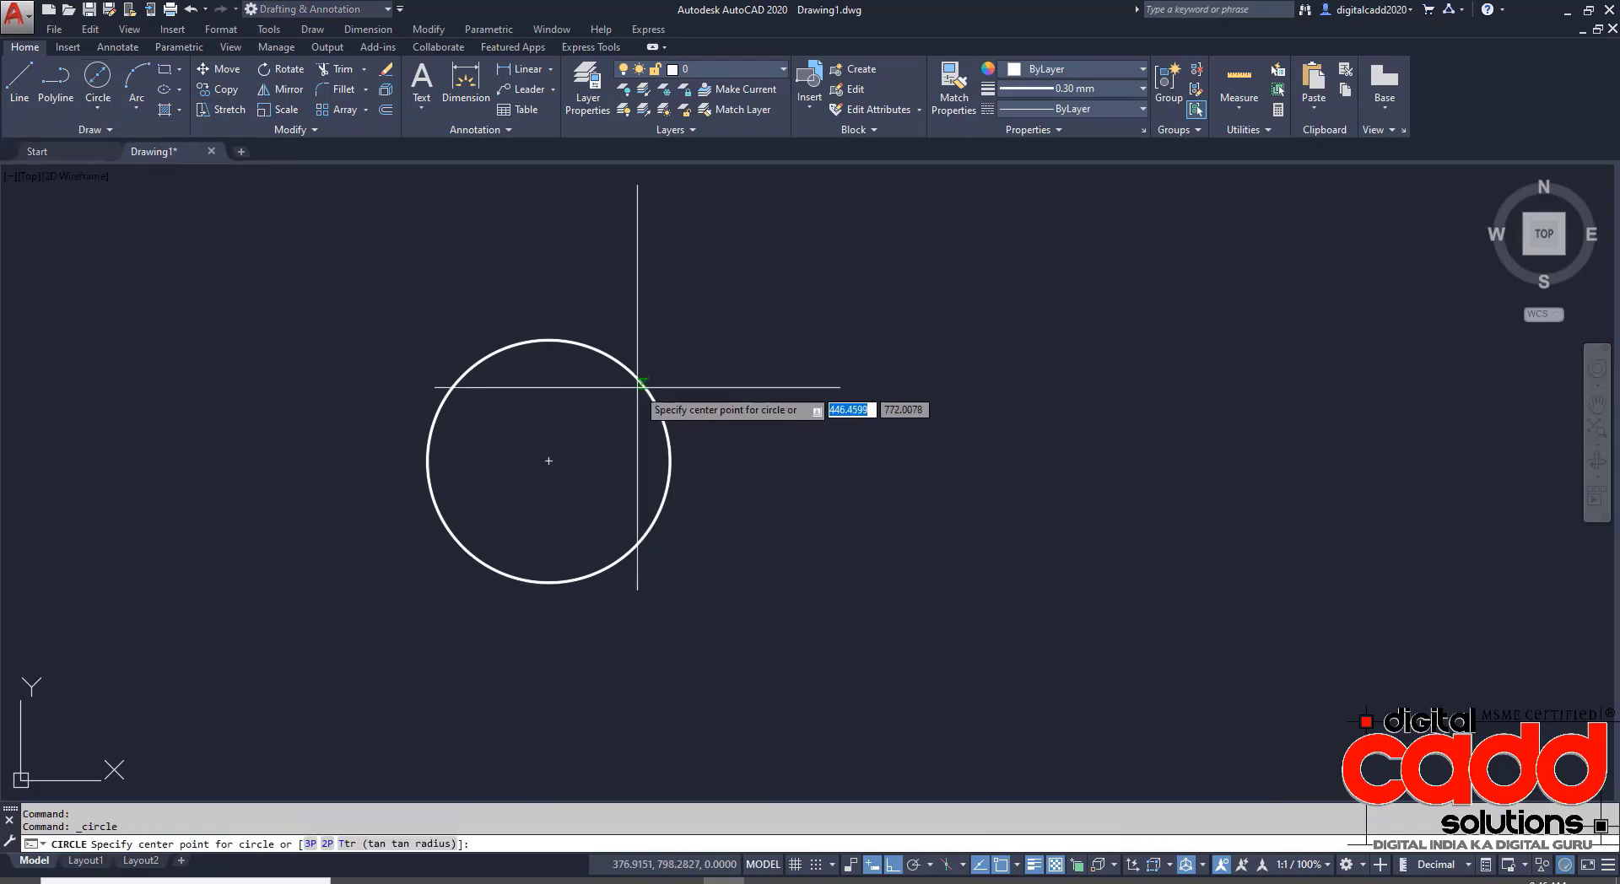
pyautogui.click(549, 461)
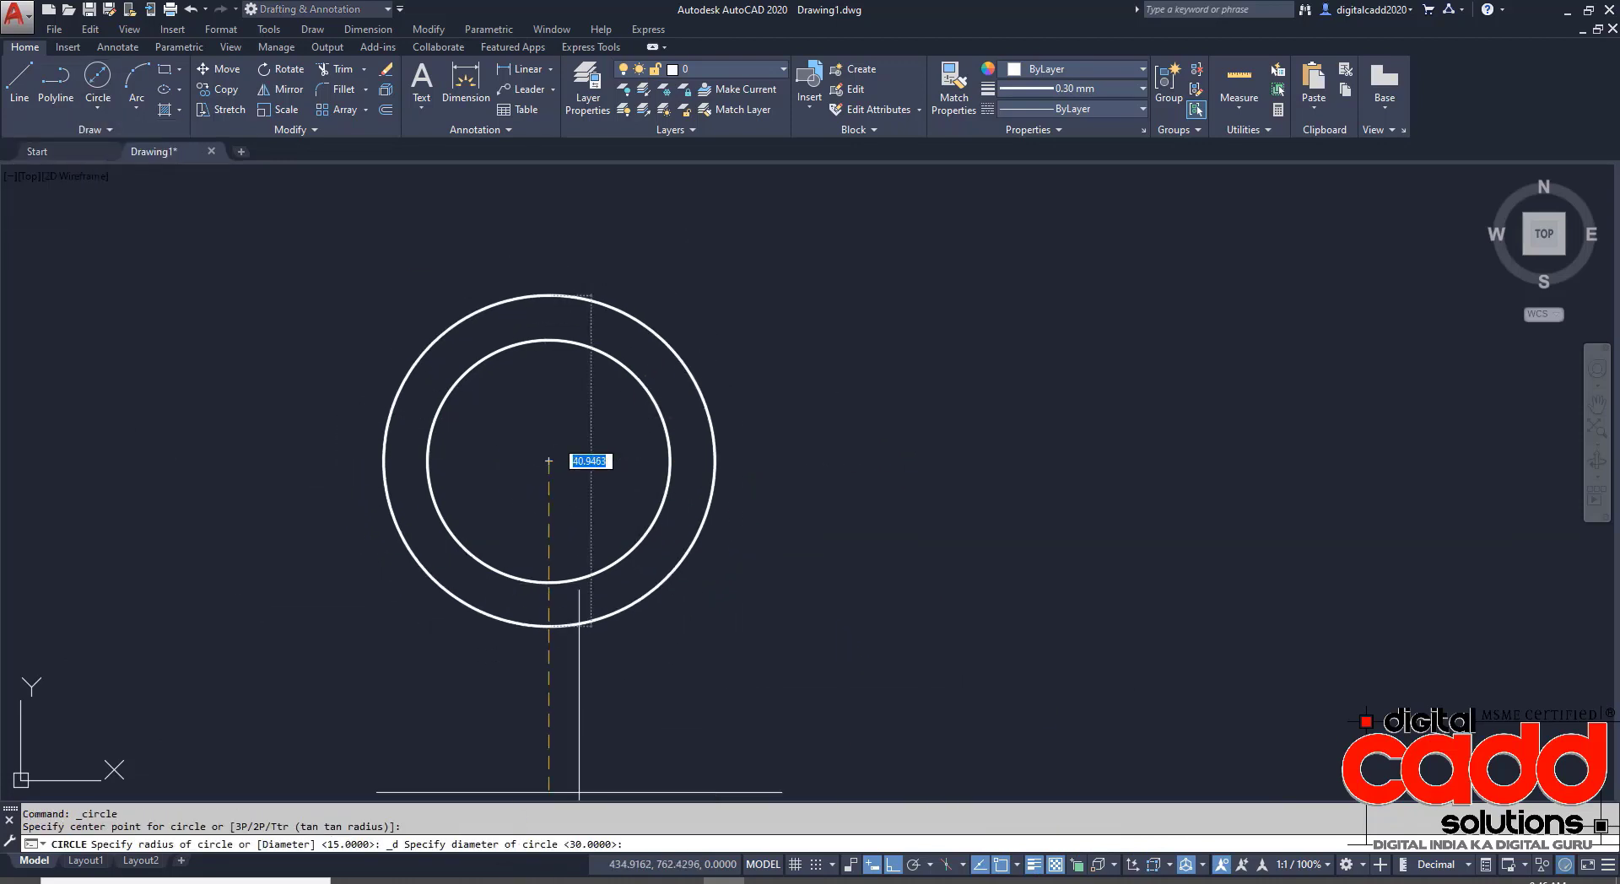
pyautogui.hotkey('alt', 'Tab')
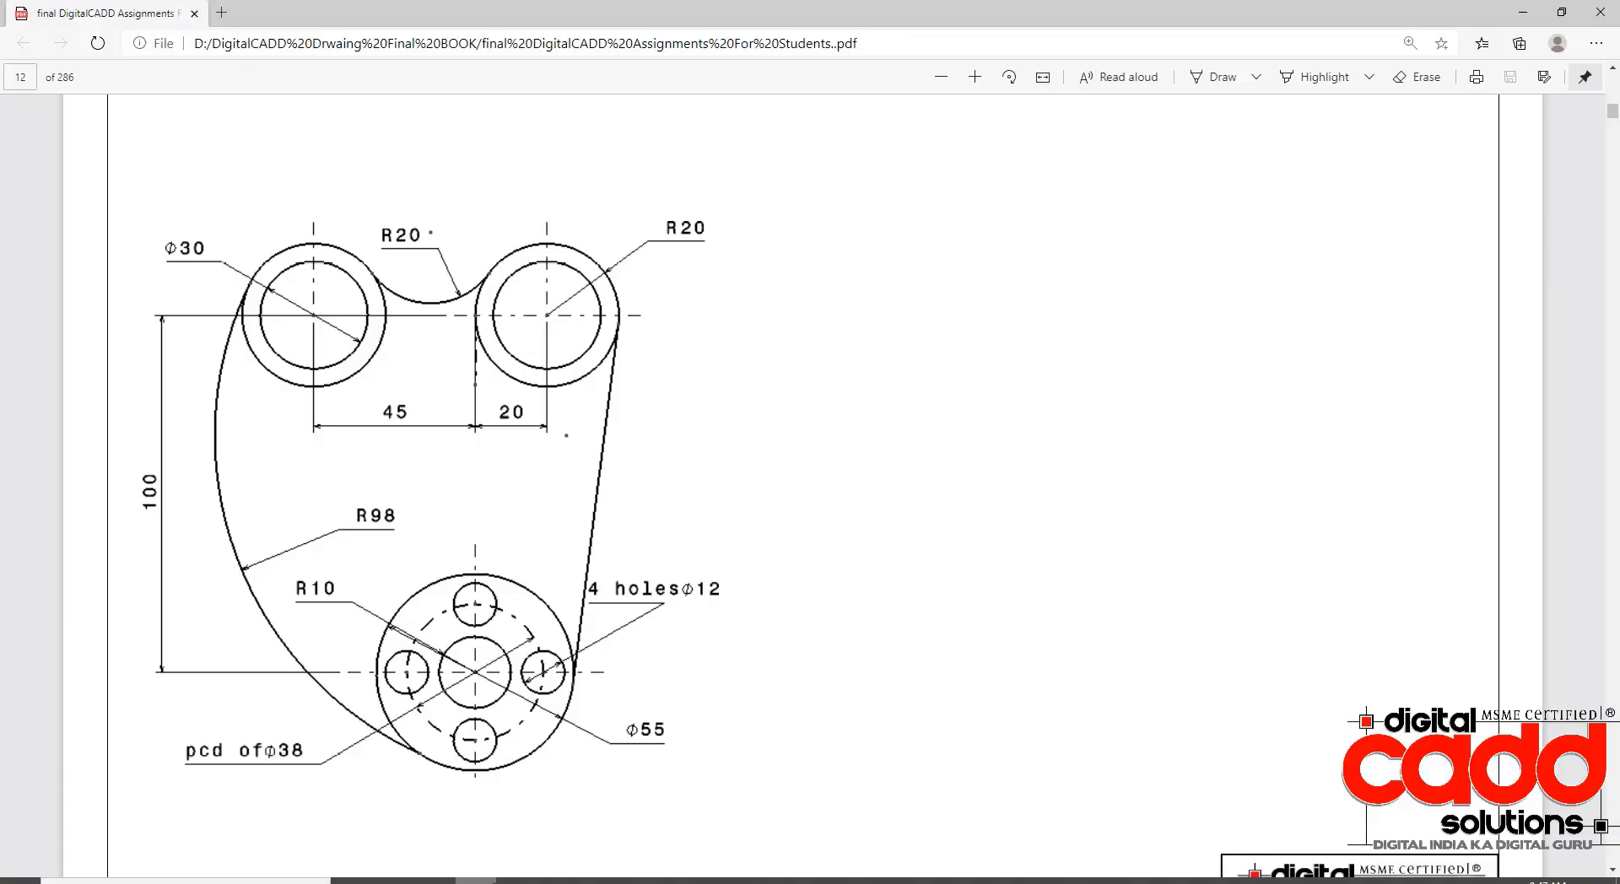
pyautogui.hotkey('alt', 'Tab')
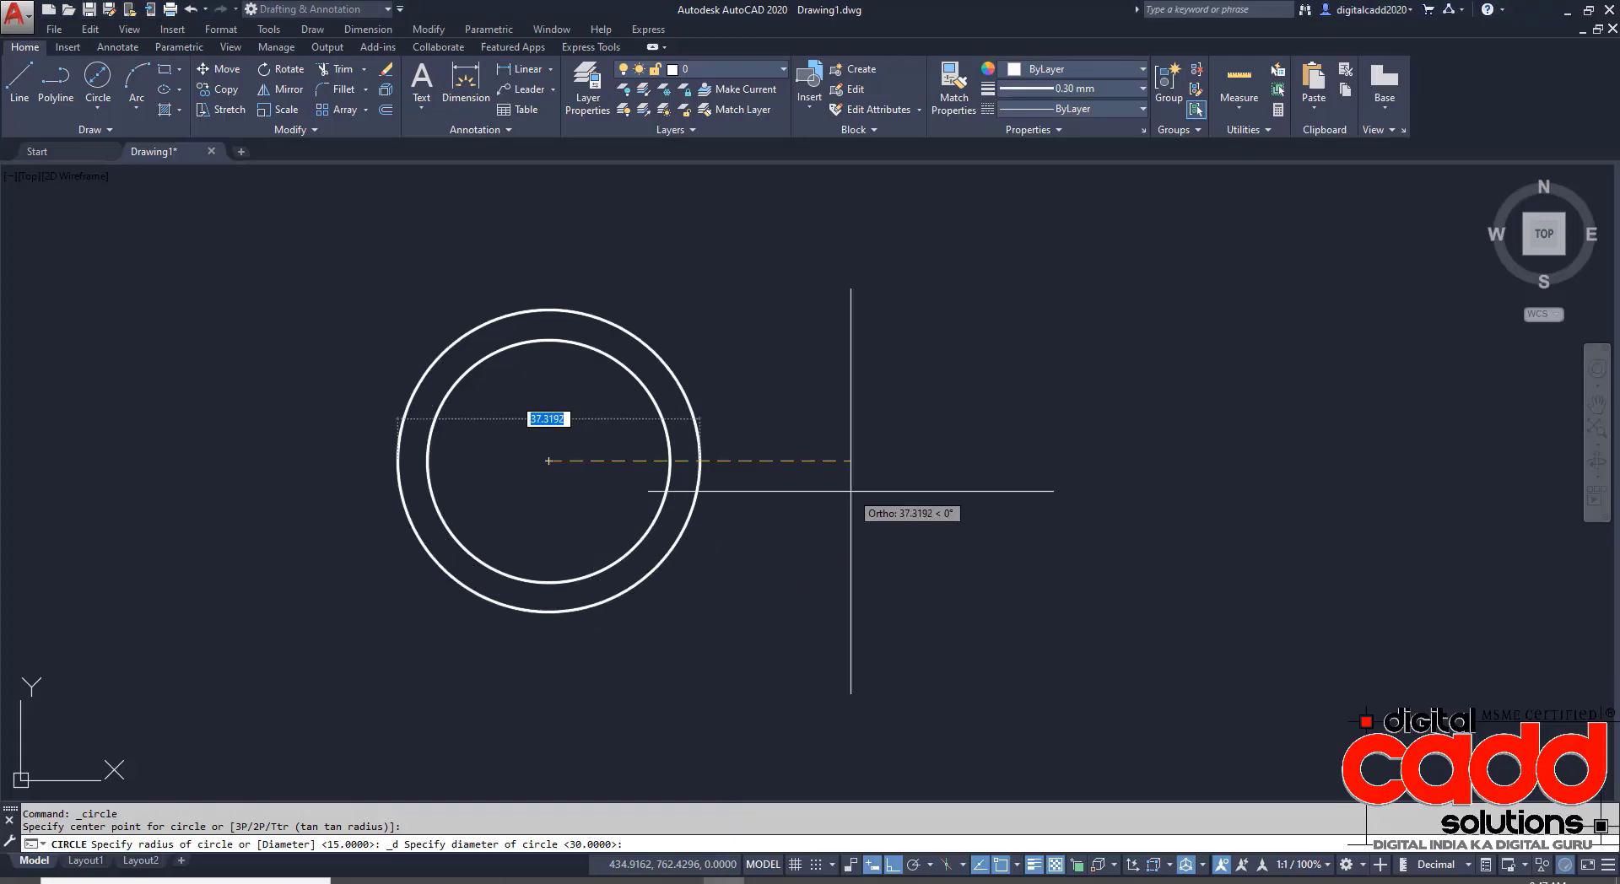
pyautogui.write('40')
pyautogui.press('Return')
# - Check the outer and inner circles' sizes in Quick Properties, confirming radius 15
pyautogui.moveTo(757, 554); pyautogui.dragTo(712, 549, button='middle')
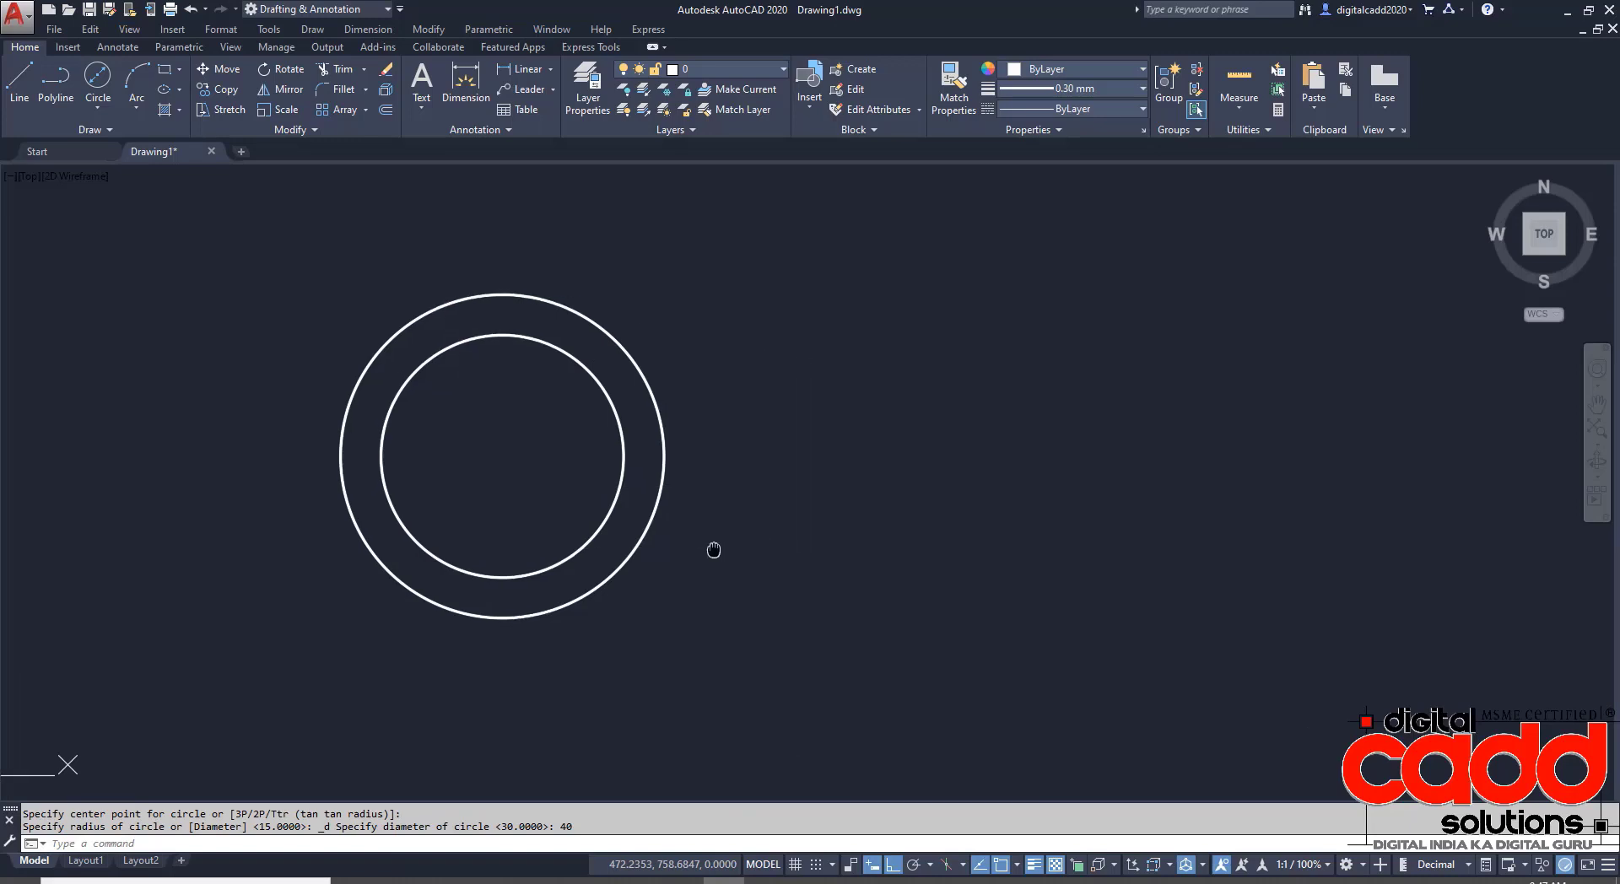
pyautogui.click(651, 481)
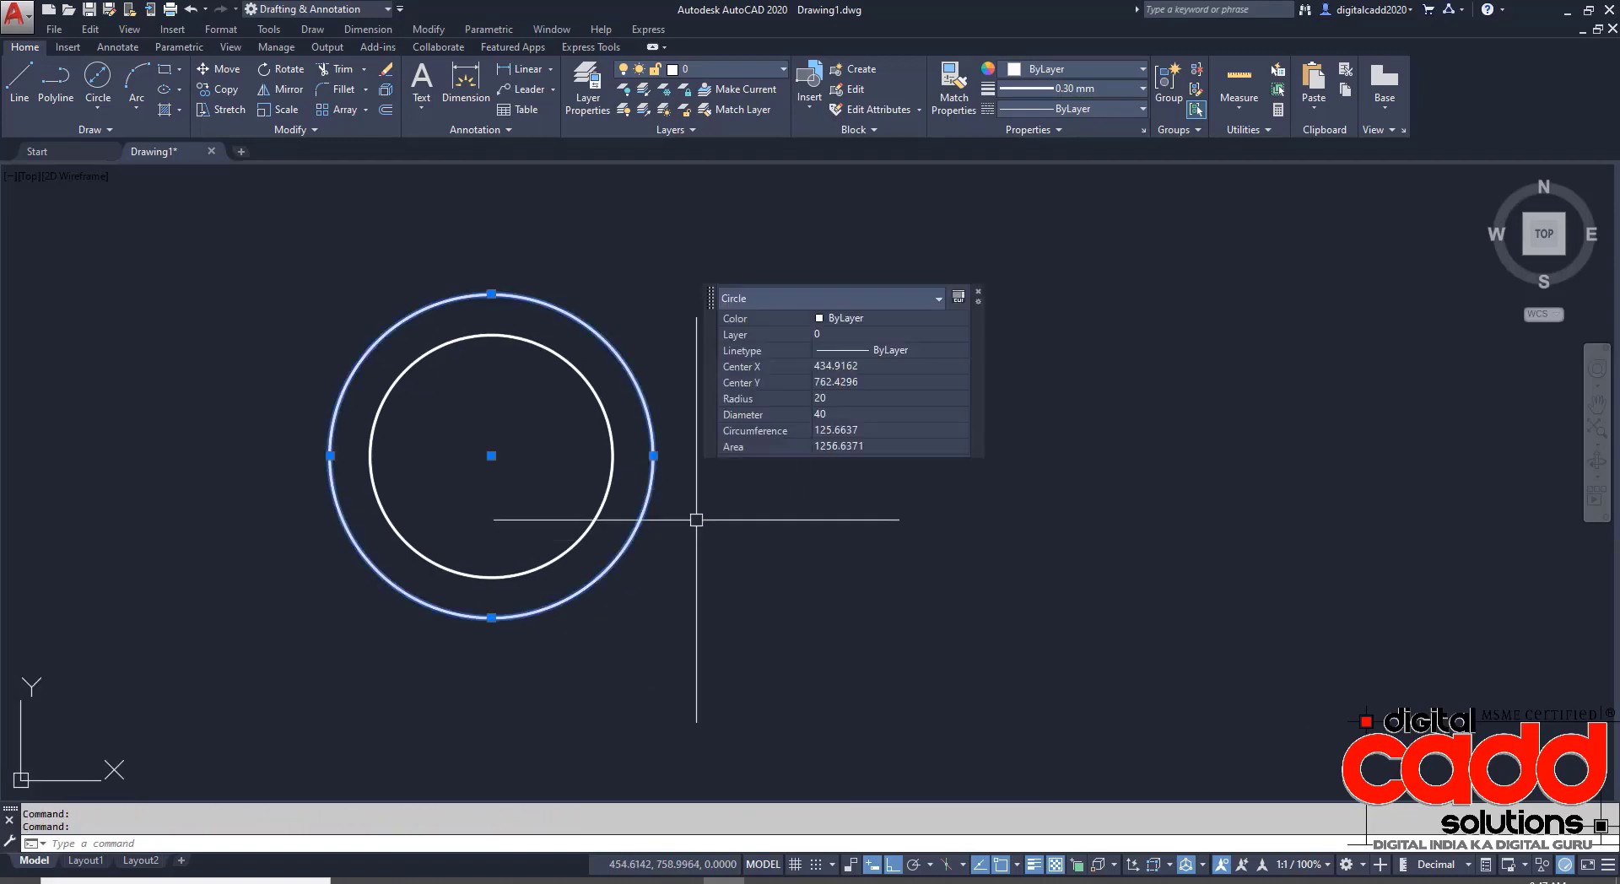
pyautogui.press('Escape')
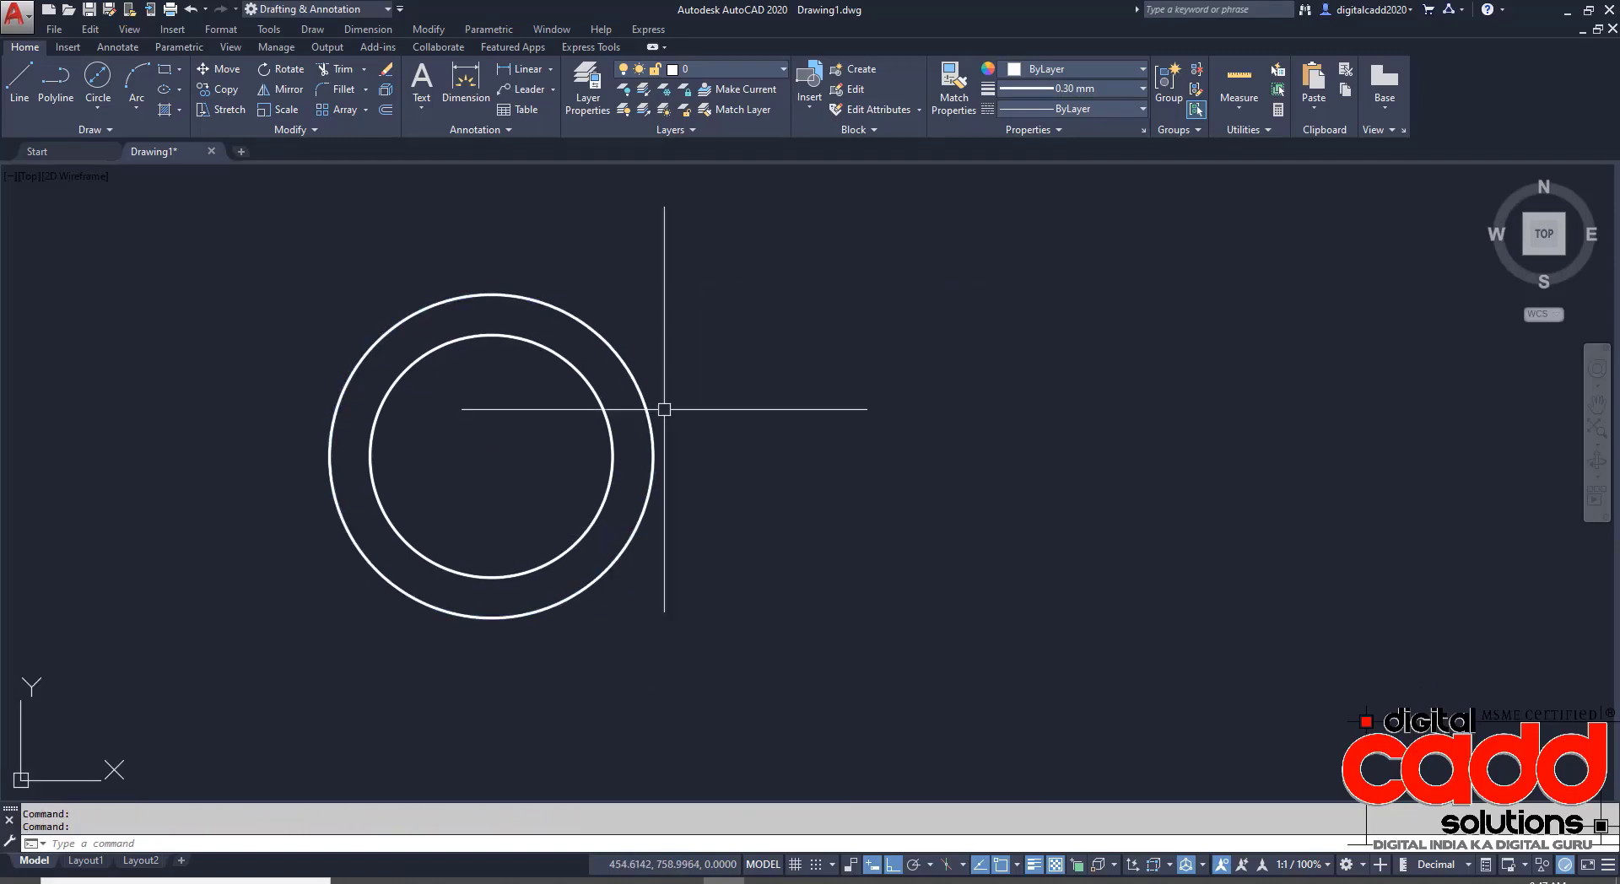
pyautogui.click(604, 409)
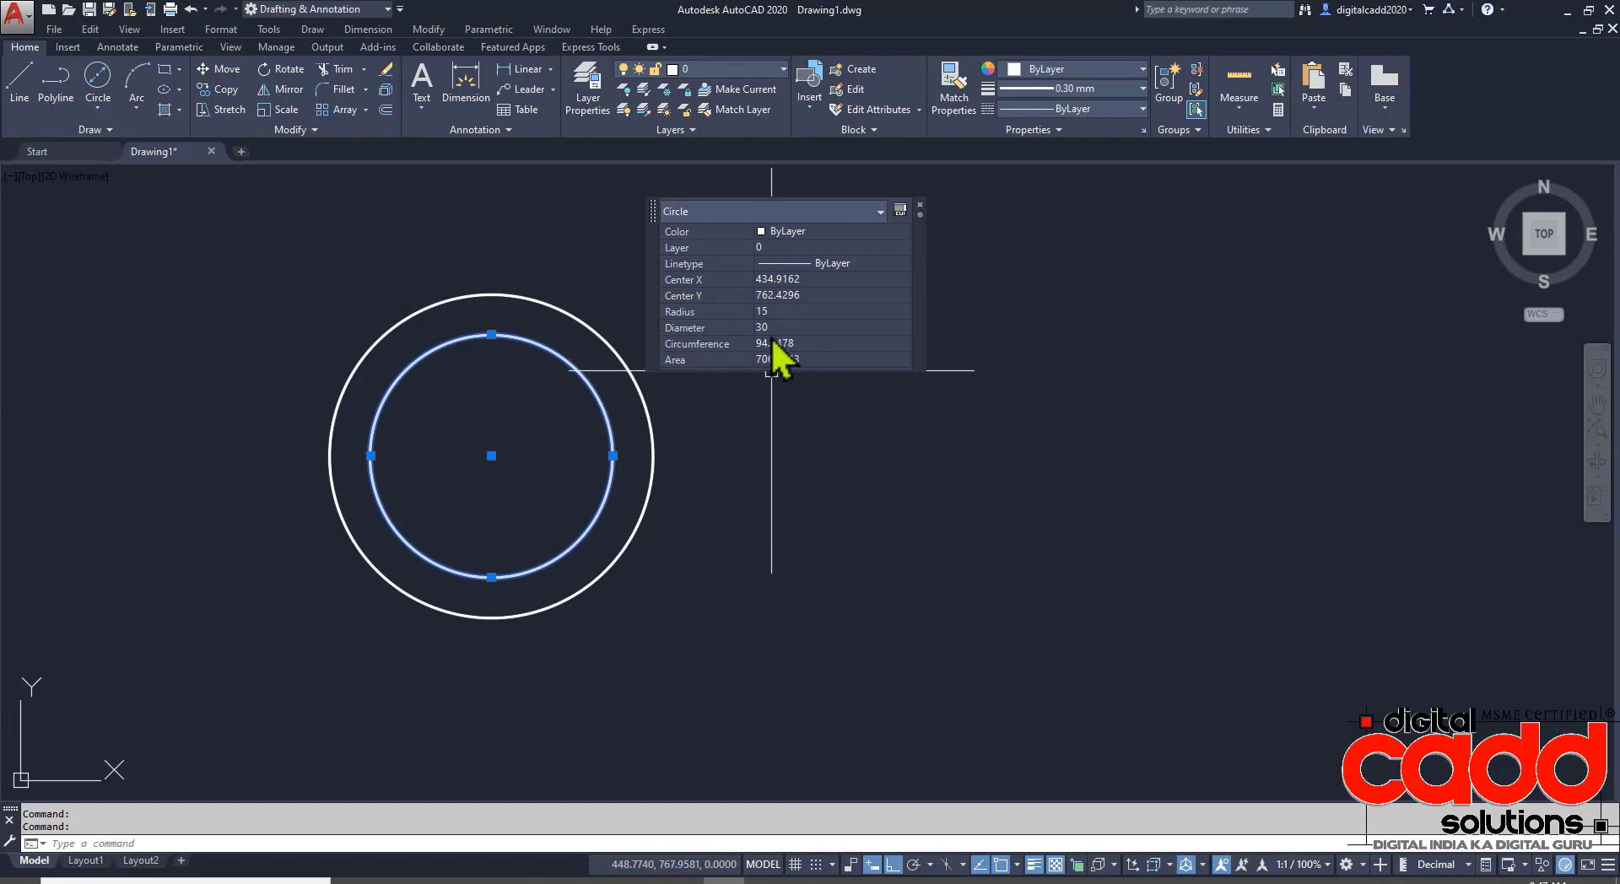
pyautogui.press('Escape')
pyautogui.press('Escape')
pyautogui.hotkey('alt', 'Tab')
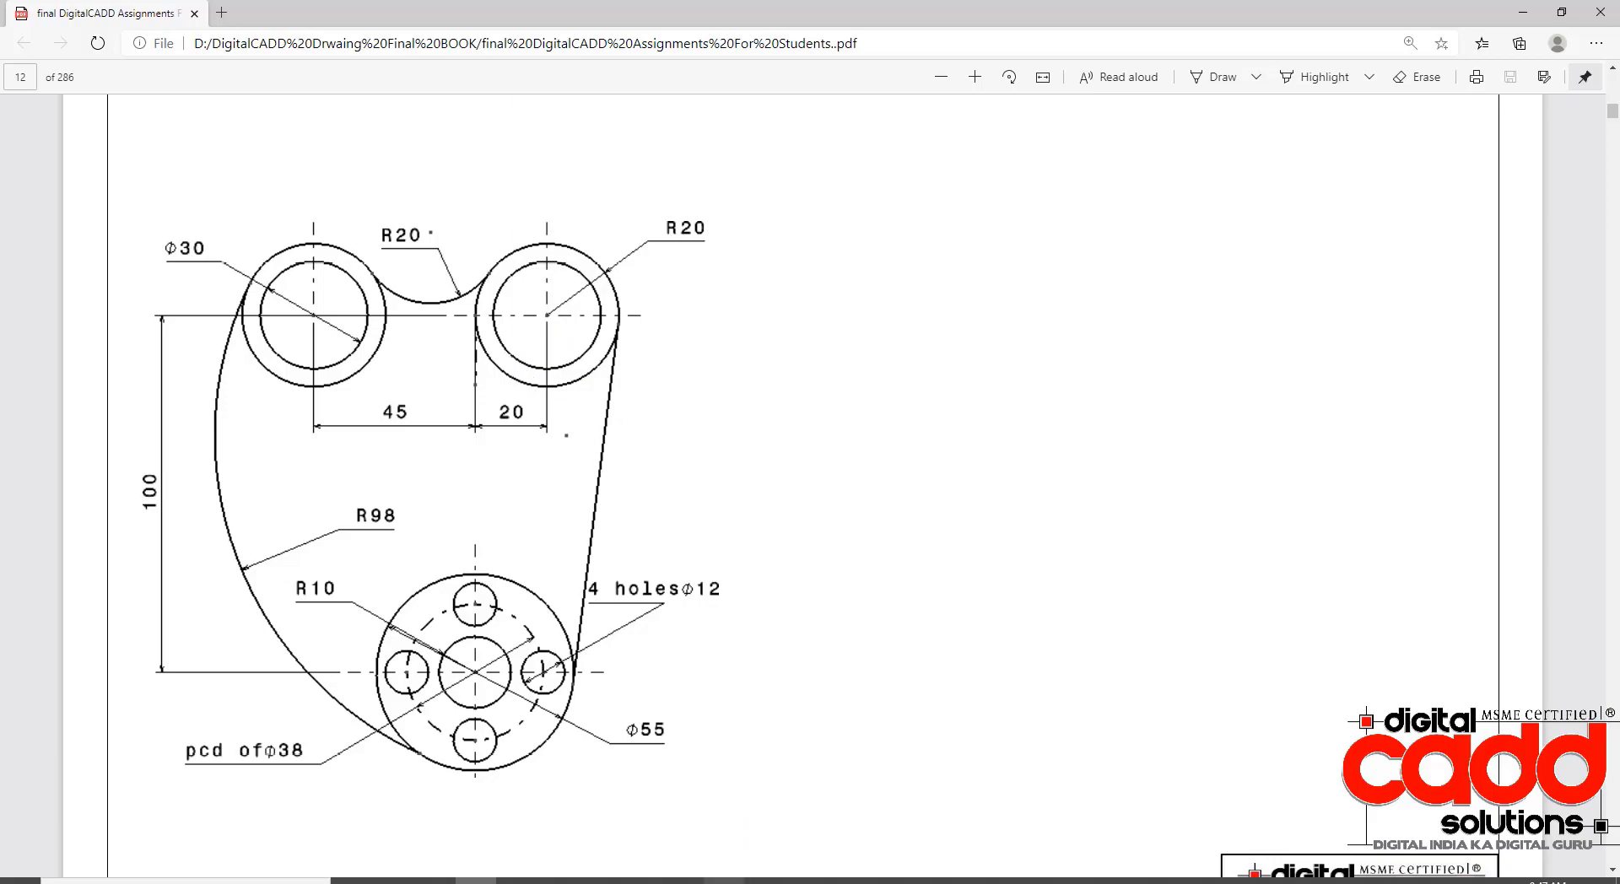
# - Compare the AutoCAD drawing against the EX: 19 reference PDF
pyautogui.hotkey('alt', 'Tab')
pyautogui.scroll(1, 713, 626)
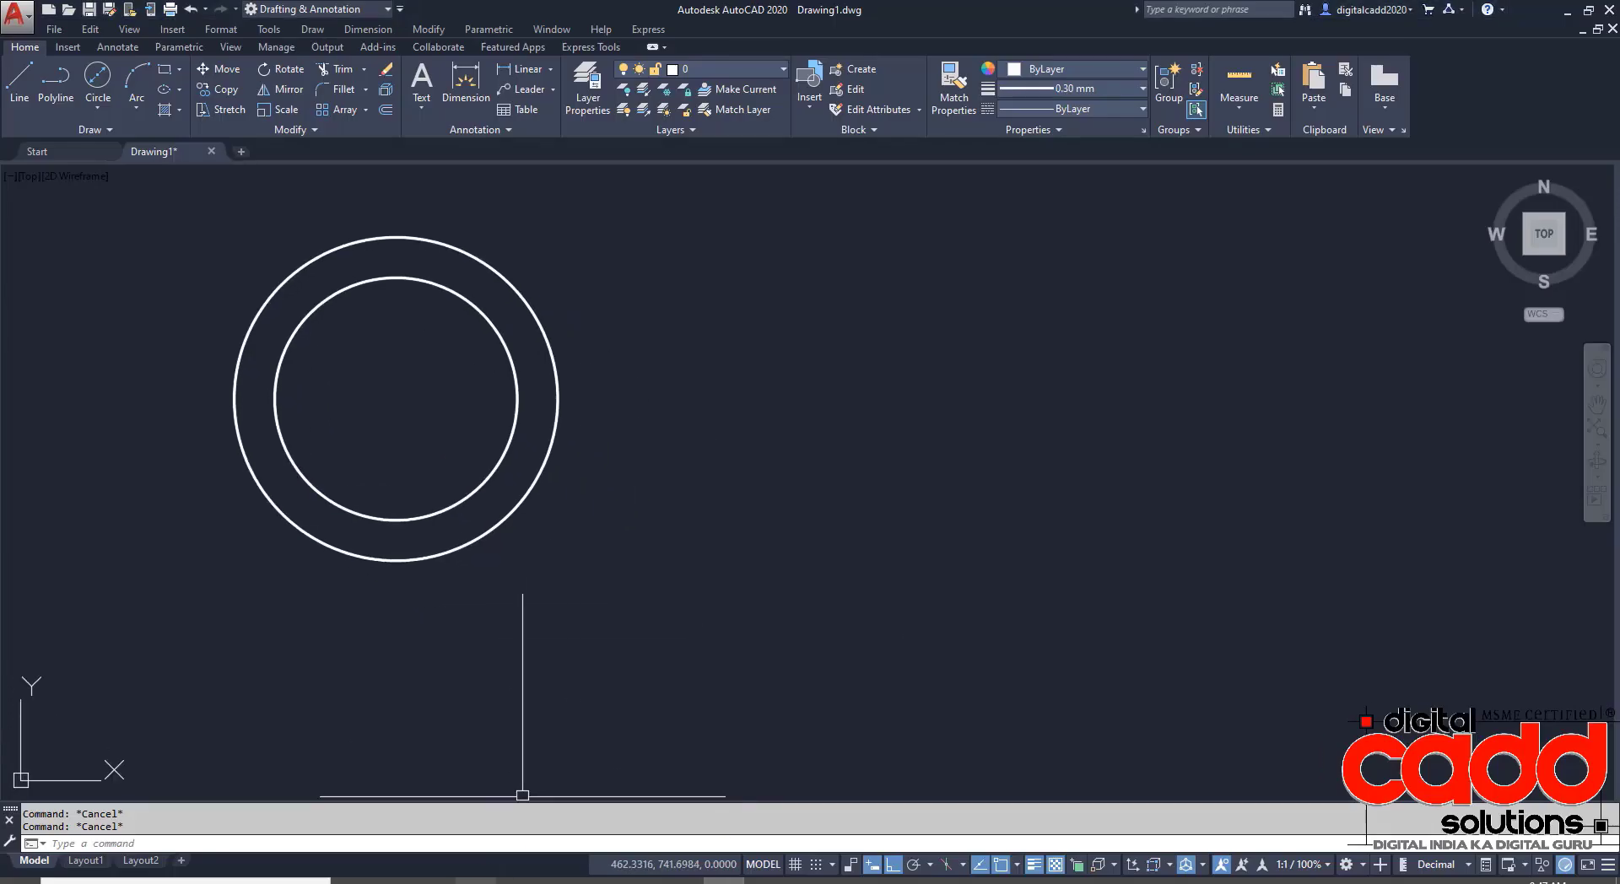
pyautogui.hotkey('alt', 'Tab')
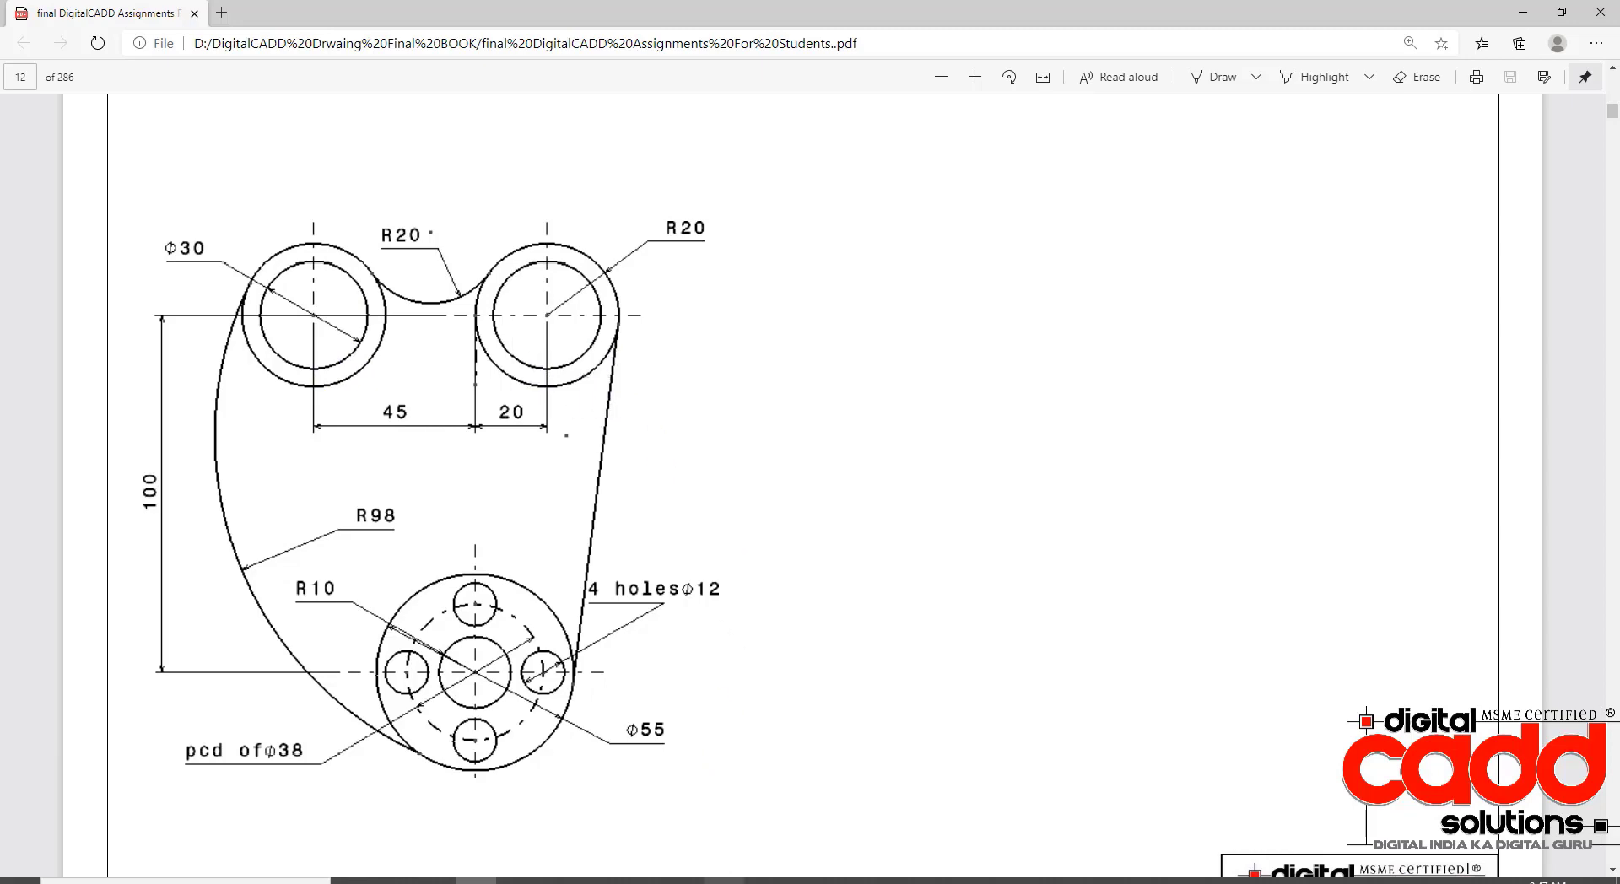
pyautogui.hotkey('alt', 'Tab')
# - Copy both concentric circles 65 units to the right of the original pair
pyautogui.moveTo(564, 653); pyautogui.dragTo(390, 408)
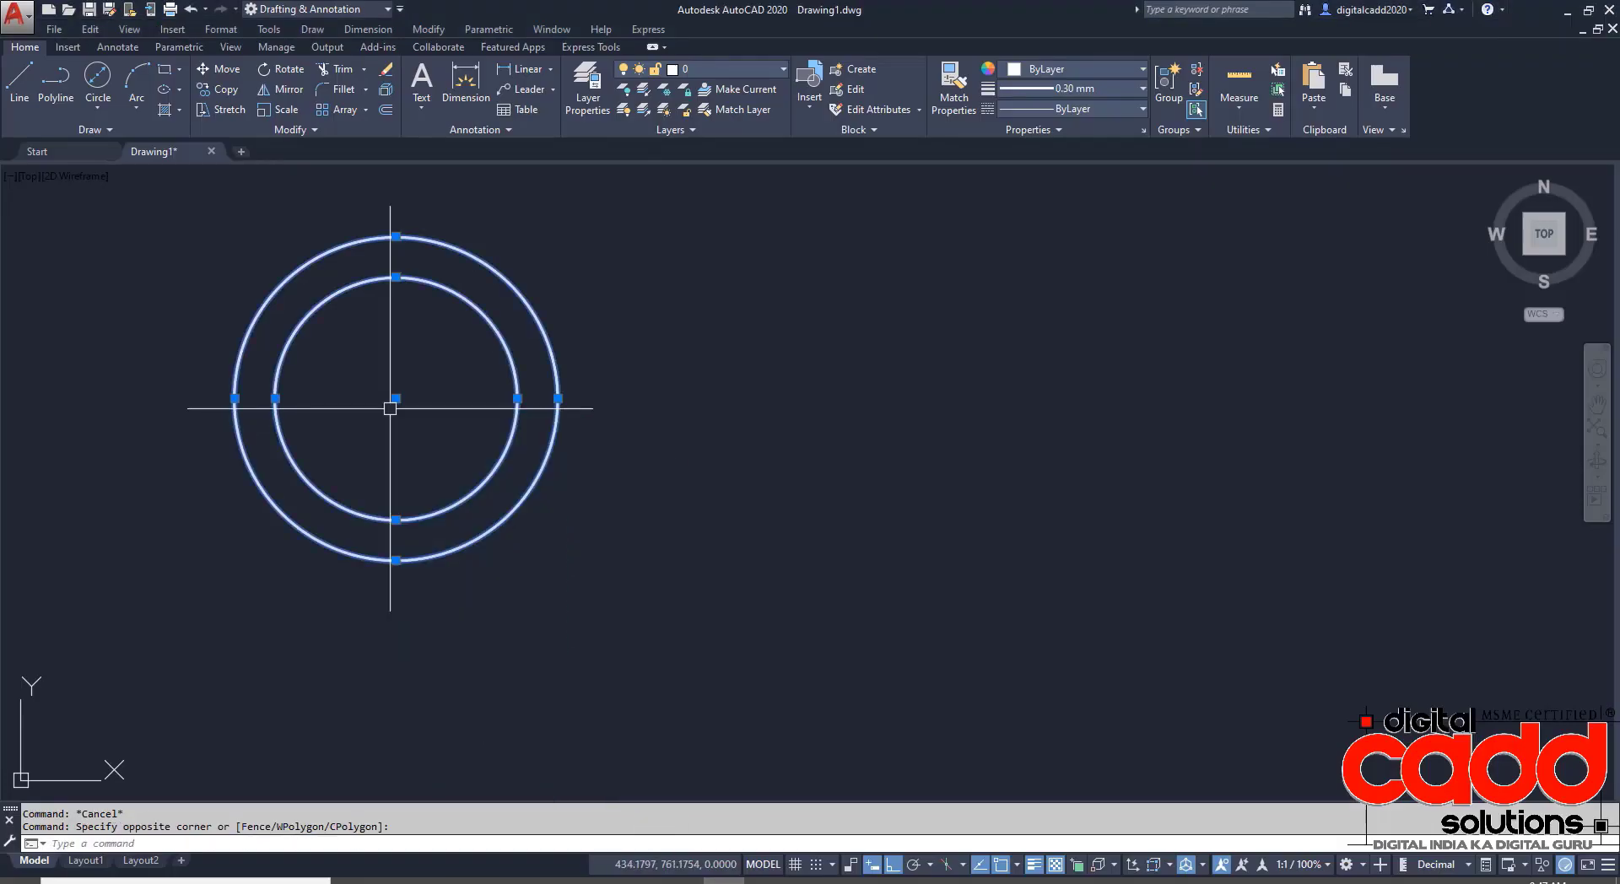
pyautogui.click(216, 91)
pyautogui.click(319, 711)
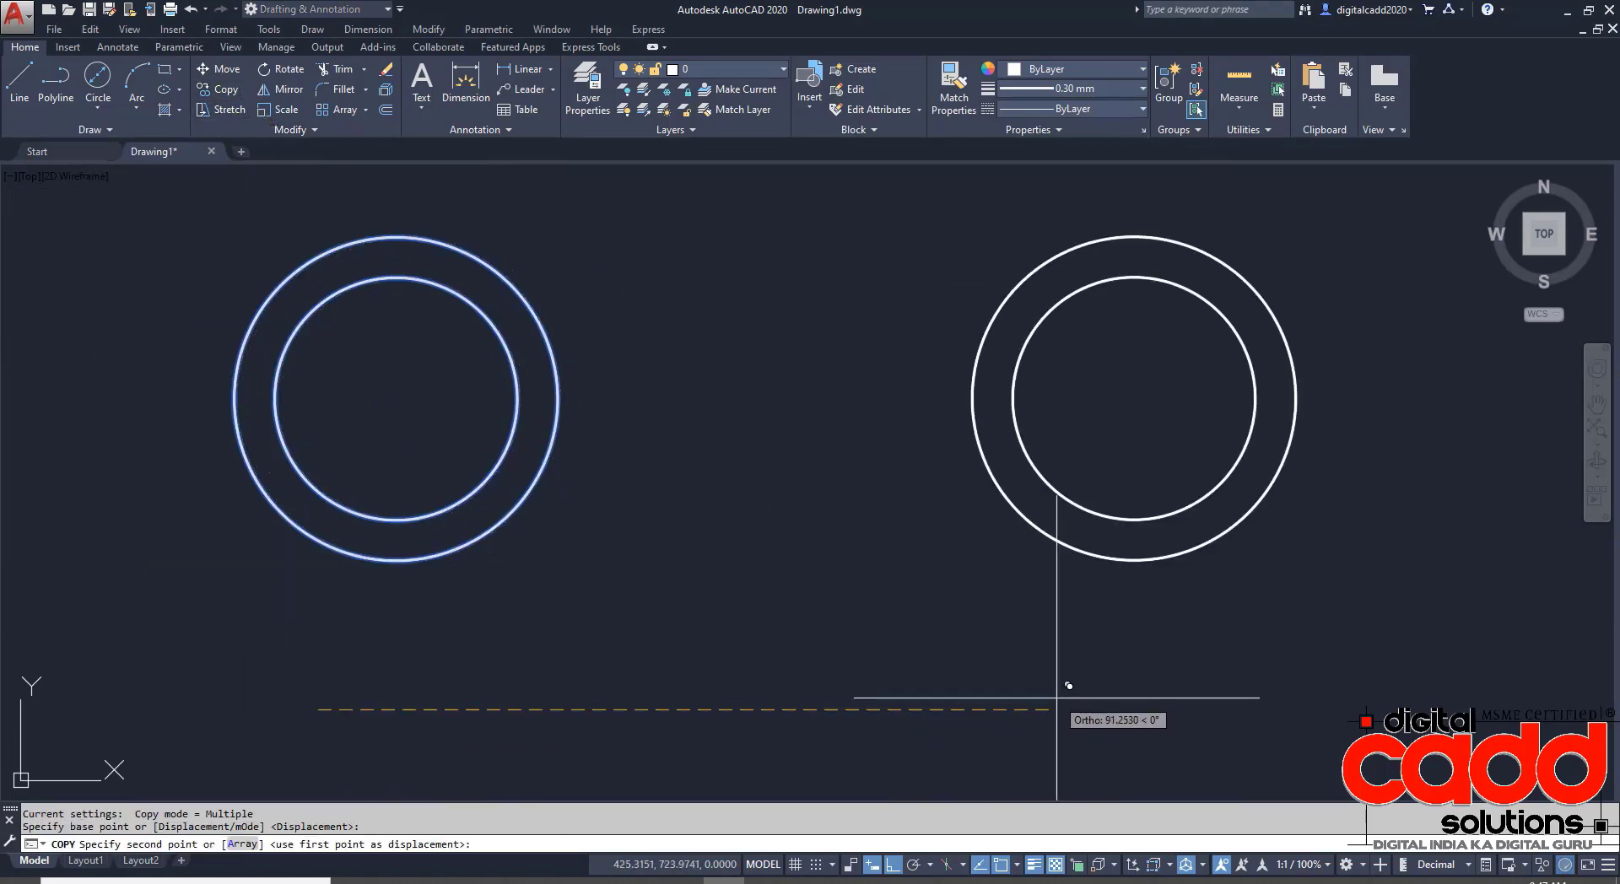
pyautogui.write('65')
pyautogui.press('Return')
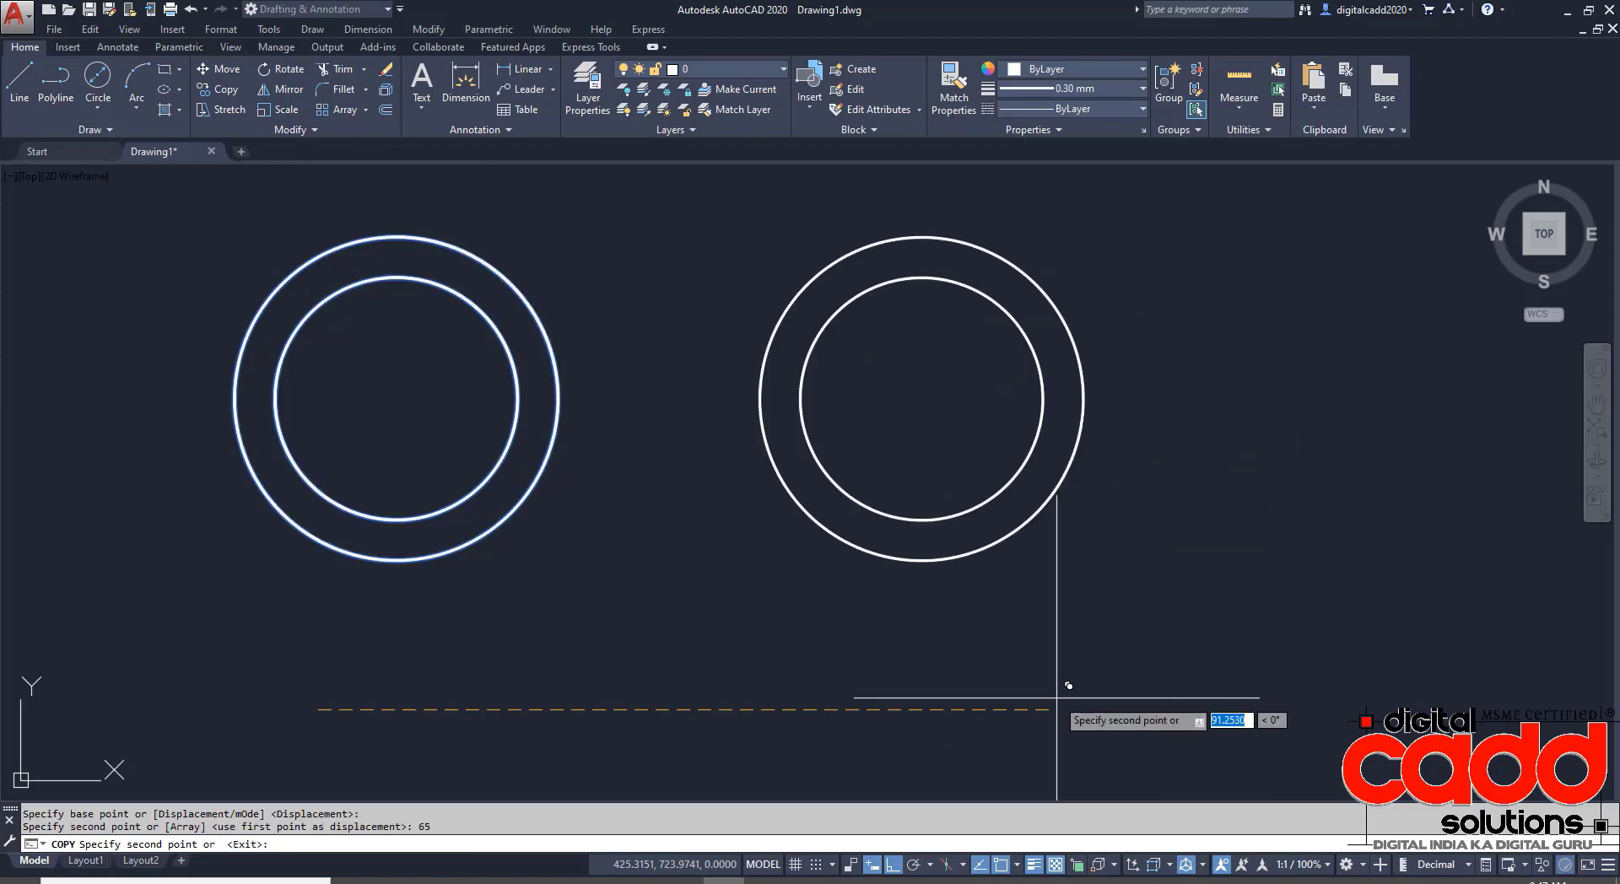
pyautogui.press('Return')
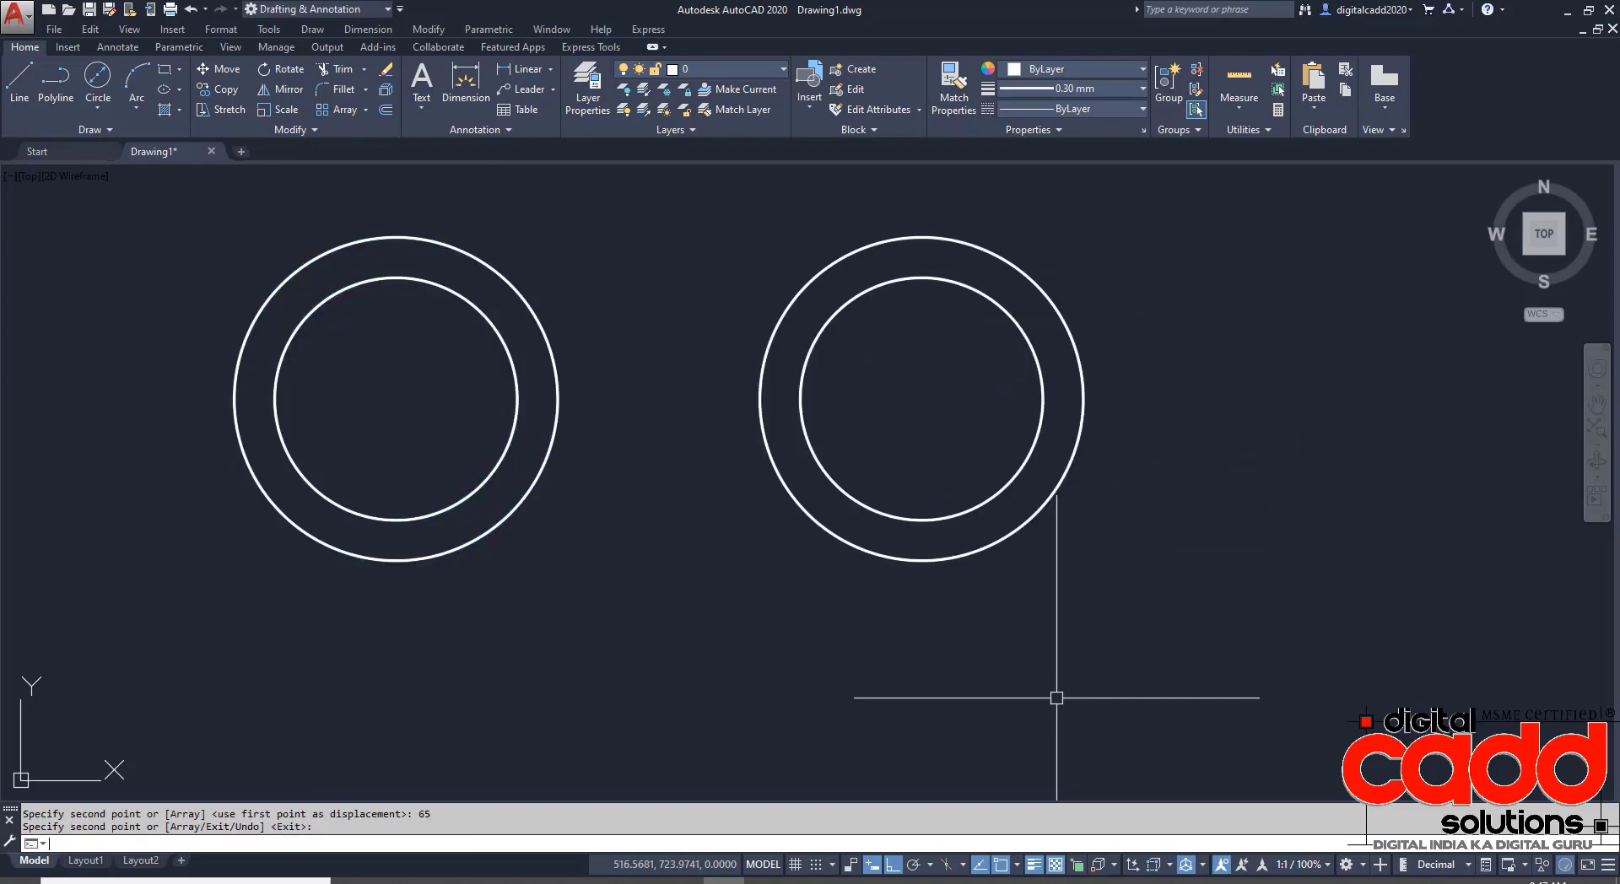
pyautogui.scroll(-2, 590, 528)
pyautogui.moveTo(600, 535)
pyautogui.mouseDown(button='middle')
pyautogui.moveTo(585, 498)
pyautogui.moveTo(617, 523)
pyautogui.mouseUp(button='middle')
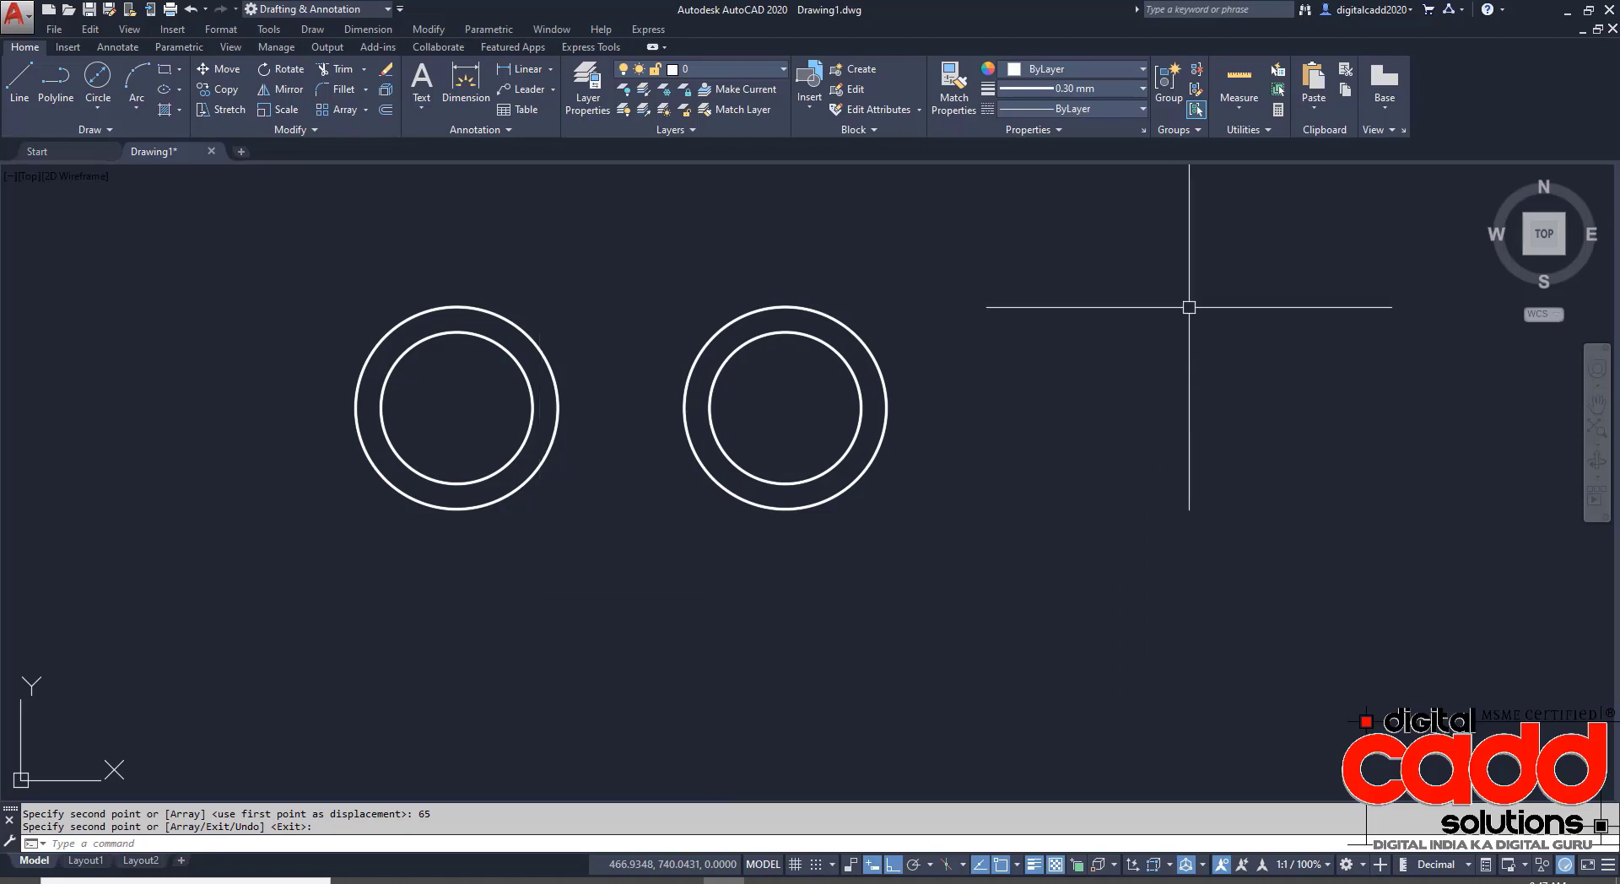
# - Measure 45 from the left centre to the right pair's quadrant and 20 on to its centre
pyautogui.click(1240, 111)
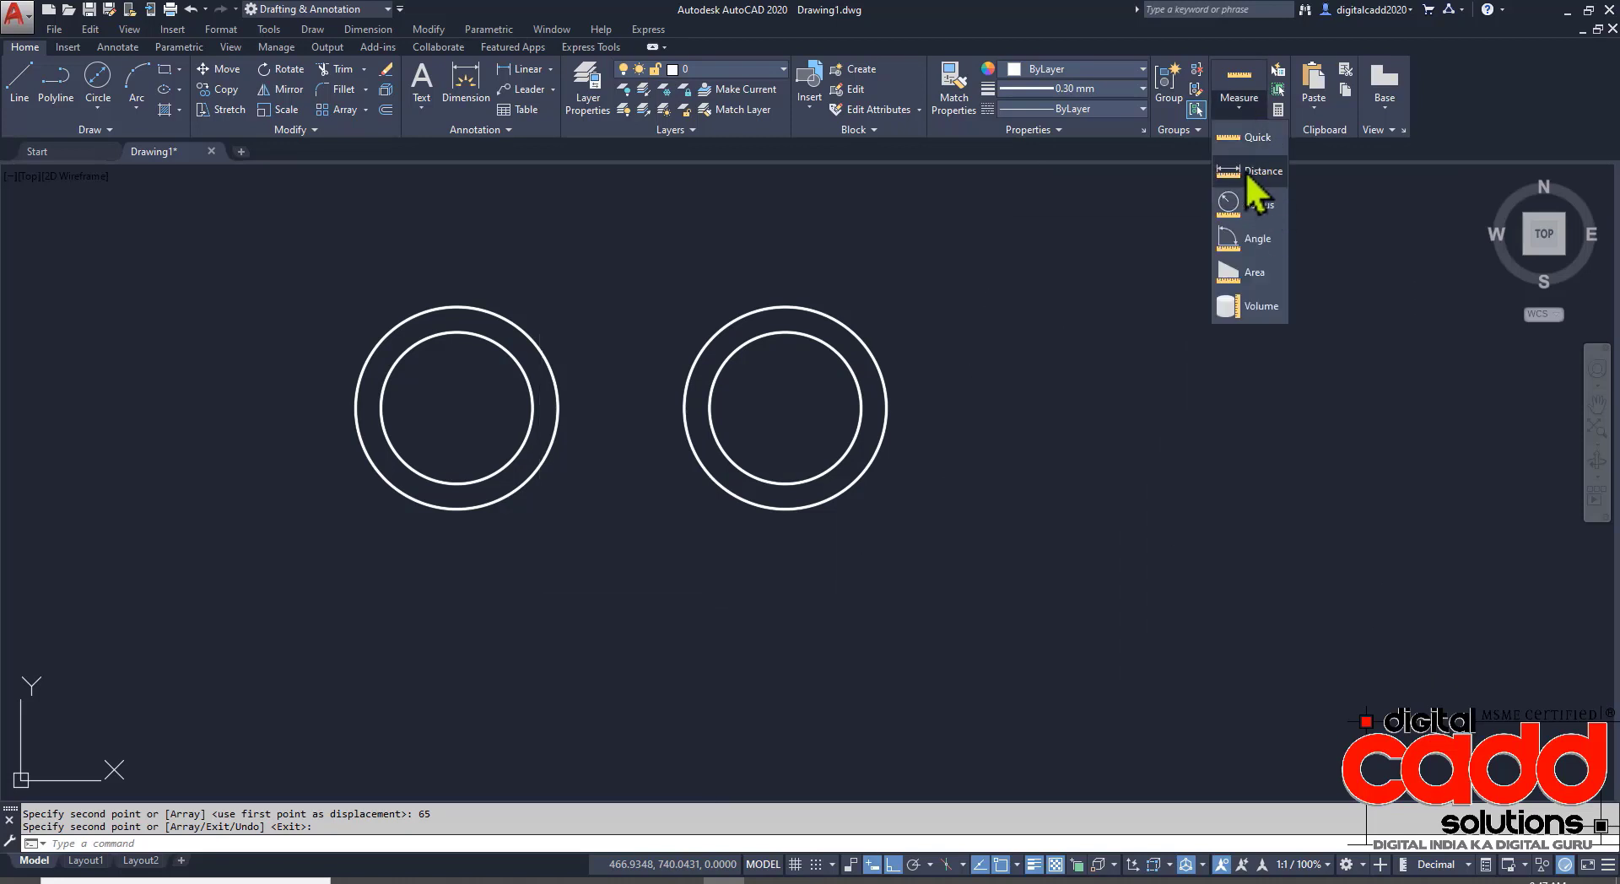
pyautogui.click(1252, 181)
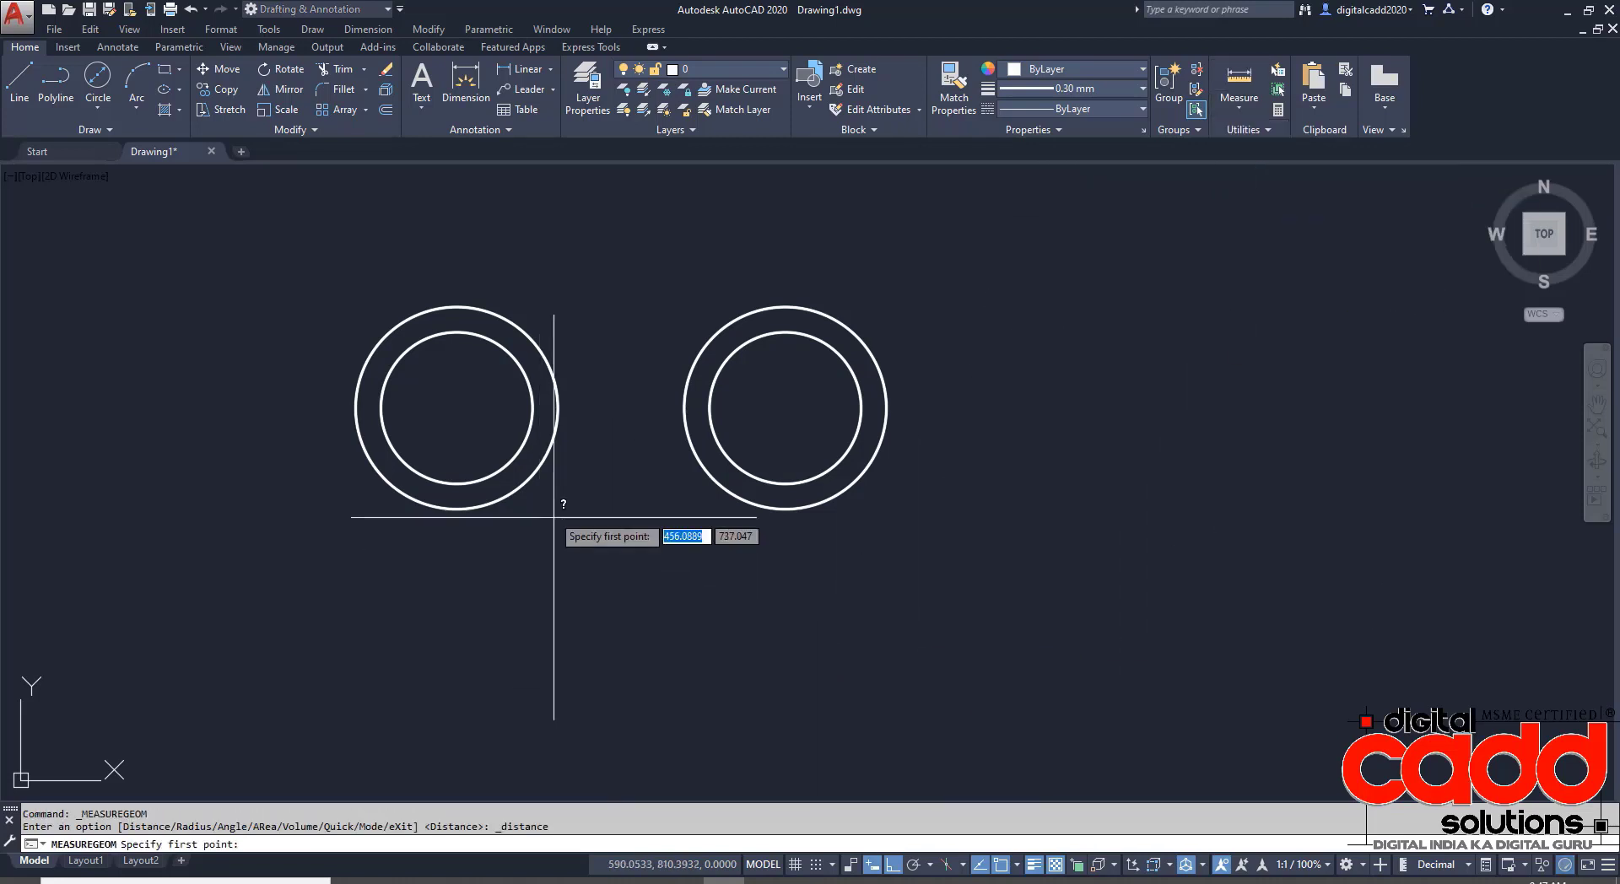
pyautogui.click(456, 407)
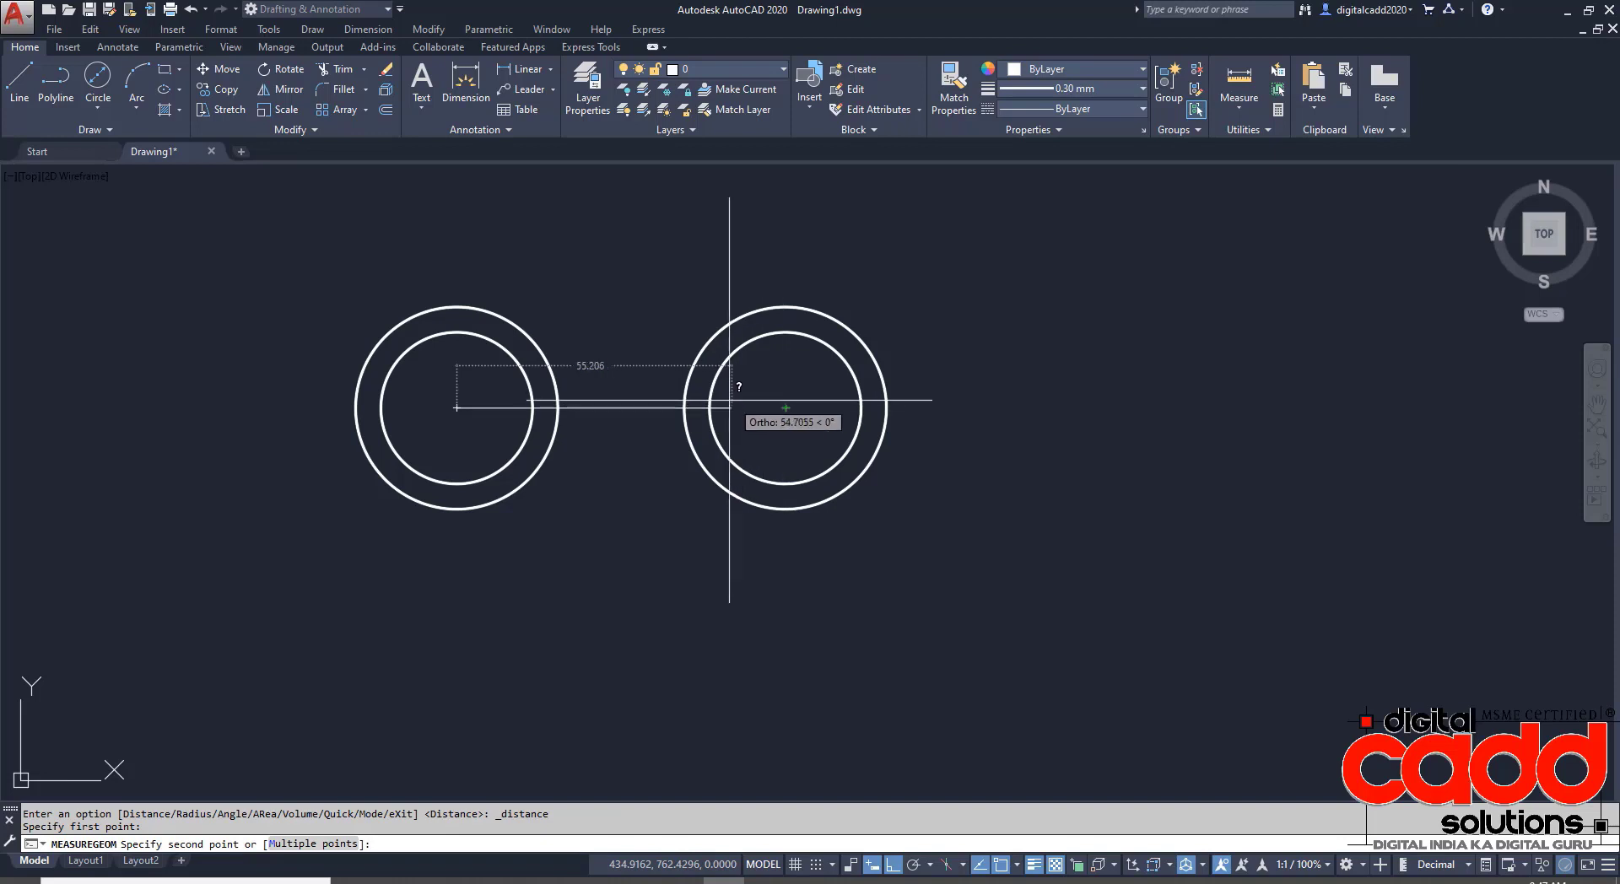
pyautogui.click(684, 408)
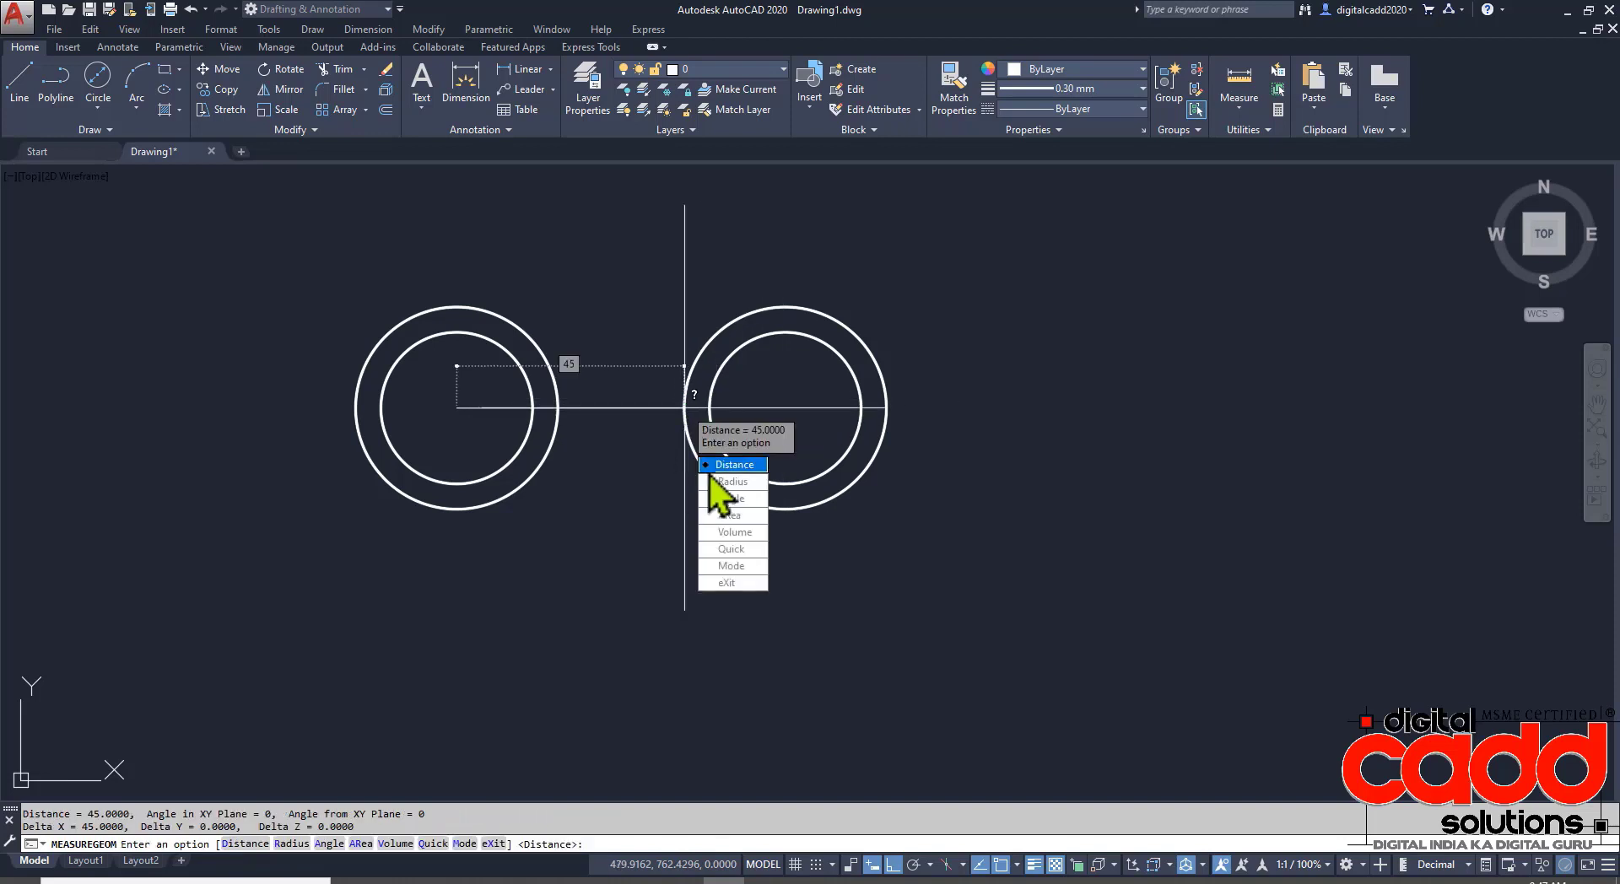
pyautogui.click(733, 464)
pyautogui.click(684, 408)
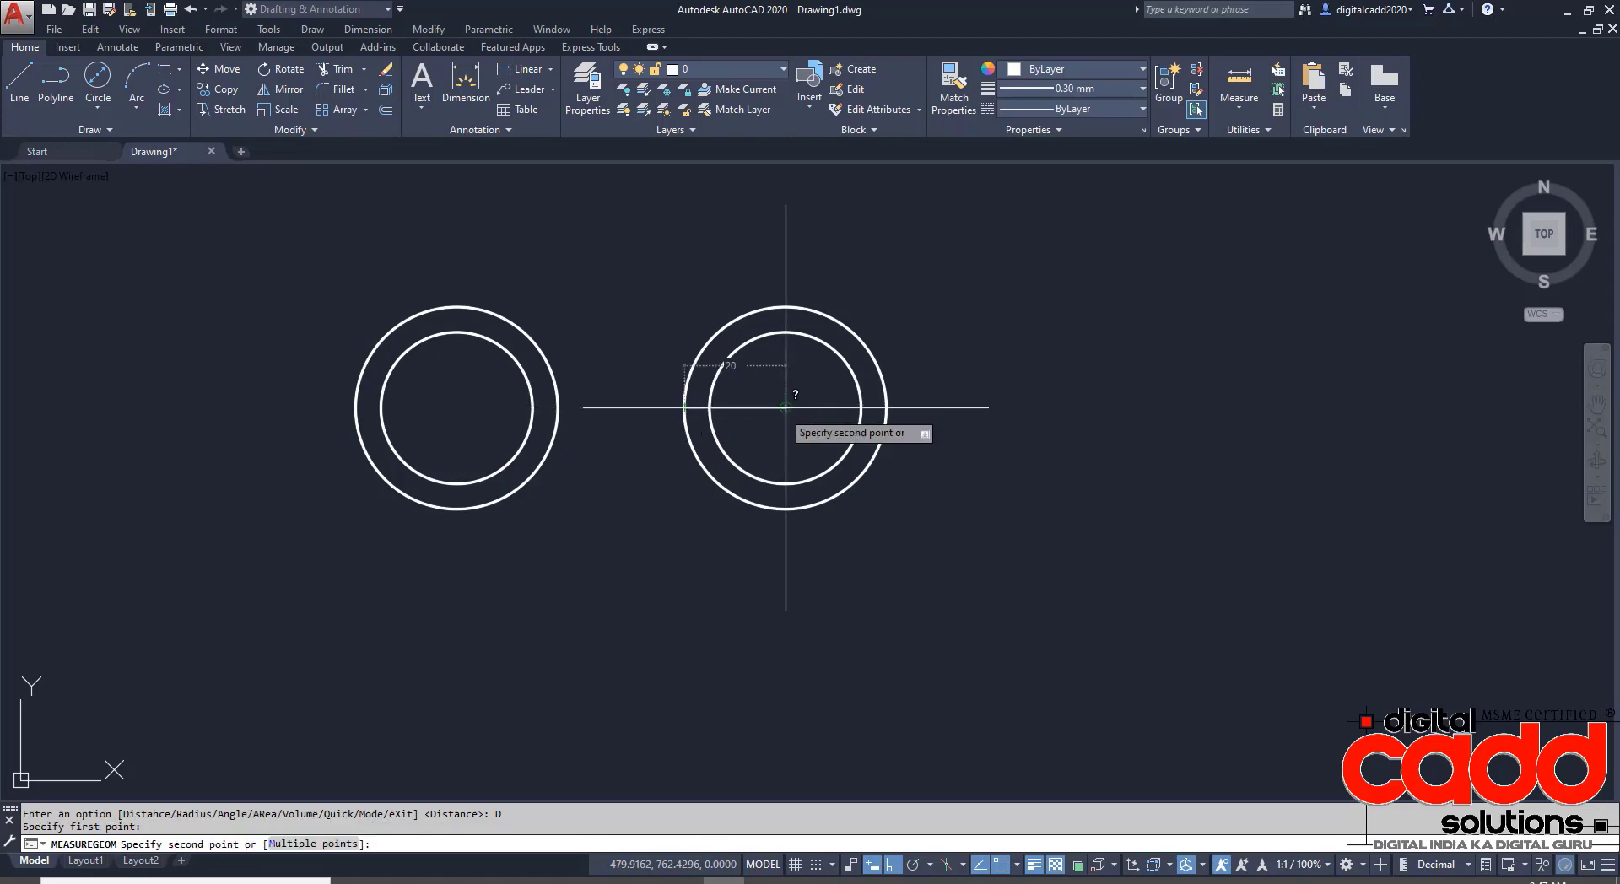
pyautogui.click(785, 408)
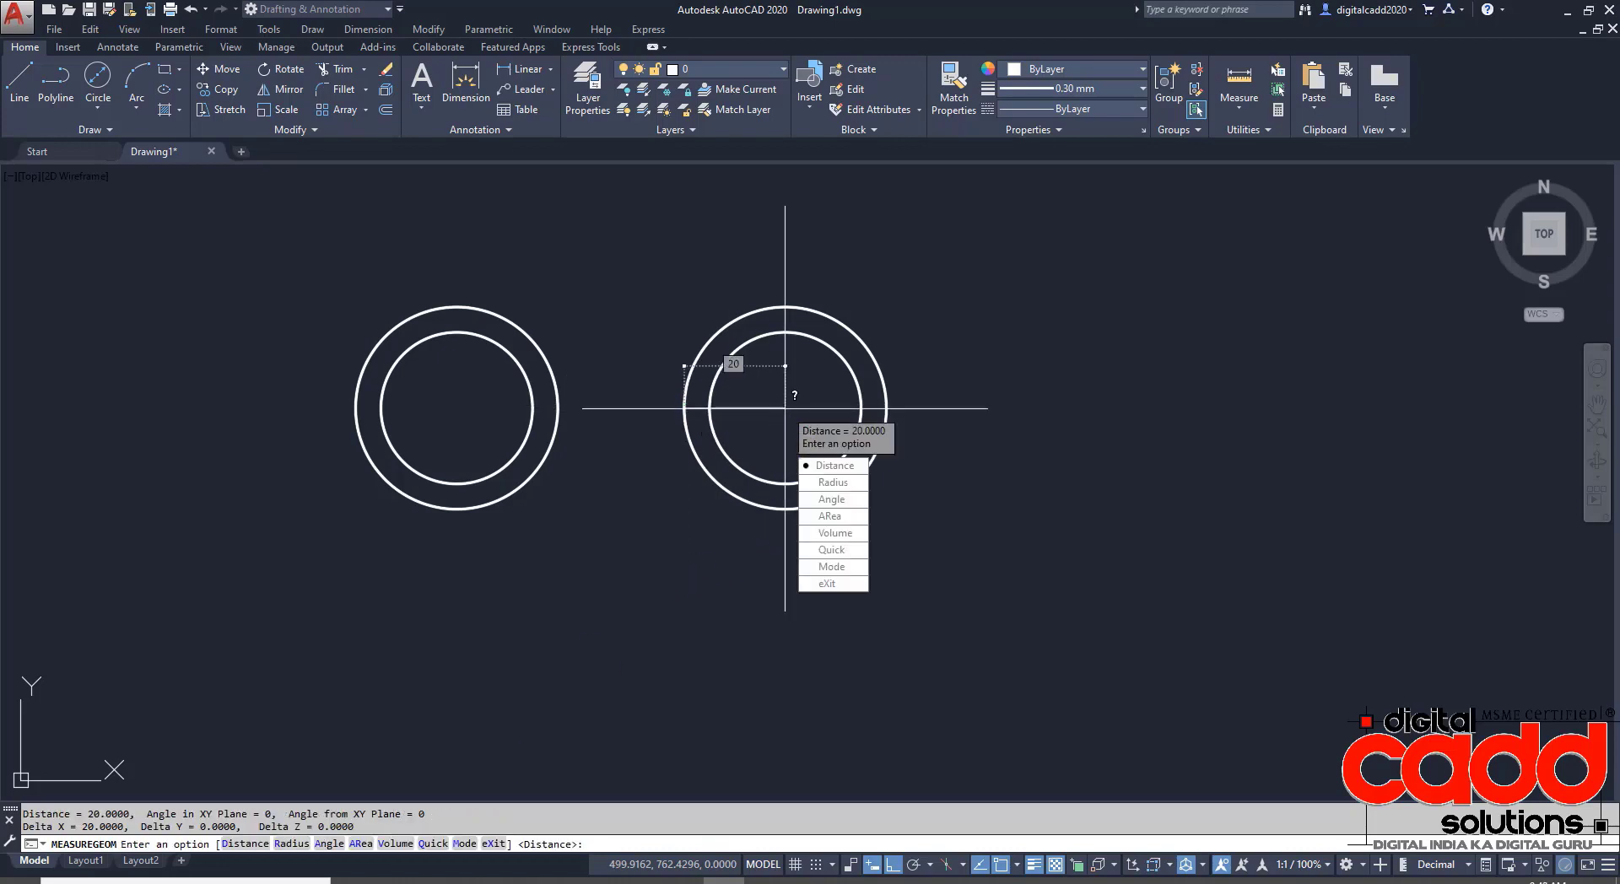
pyautogui.press('Escape')
pyautogui.click(475, 880)
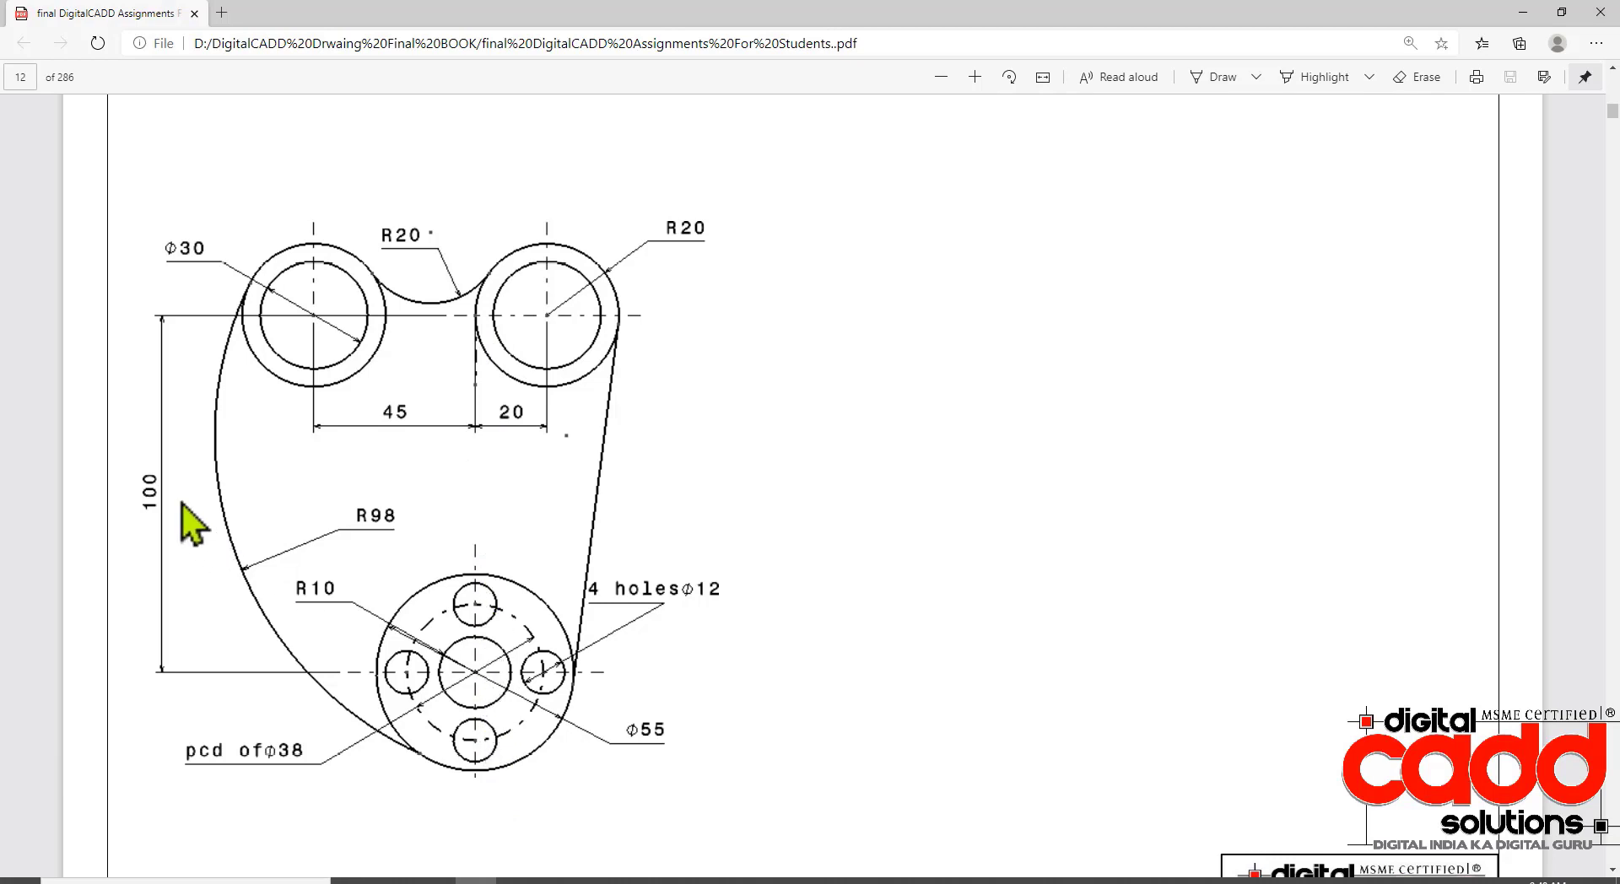
# - Draw a Φ55 circle centred 100 units below the right circle pair's left quadrant
pyautogui.moveTo(114, 452); pyautogui.dragTo(183, 527)
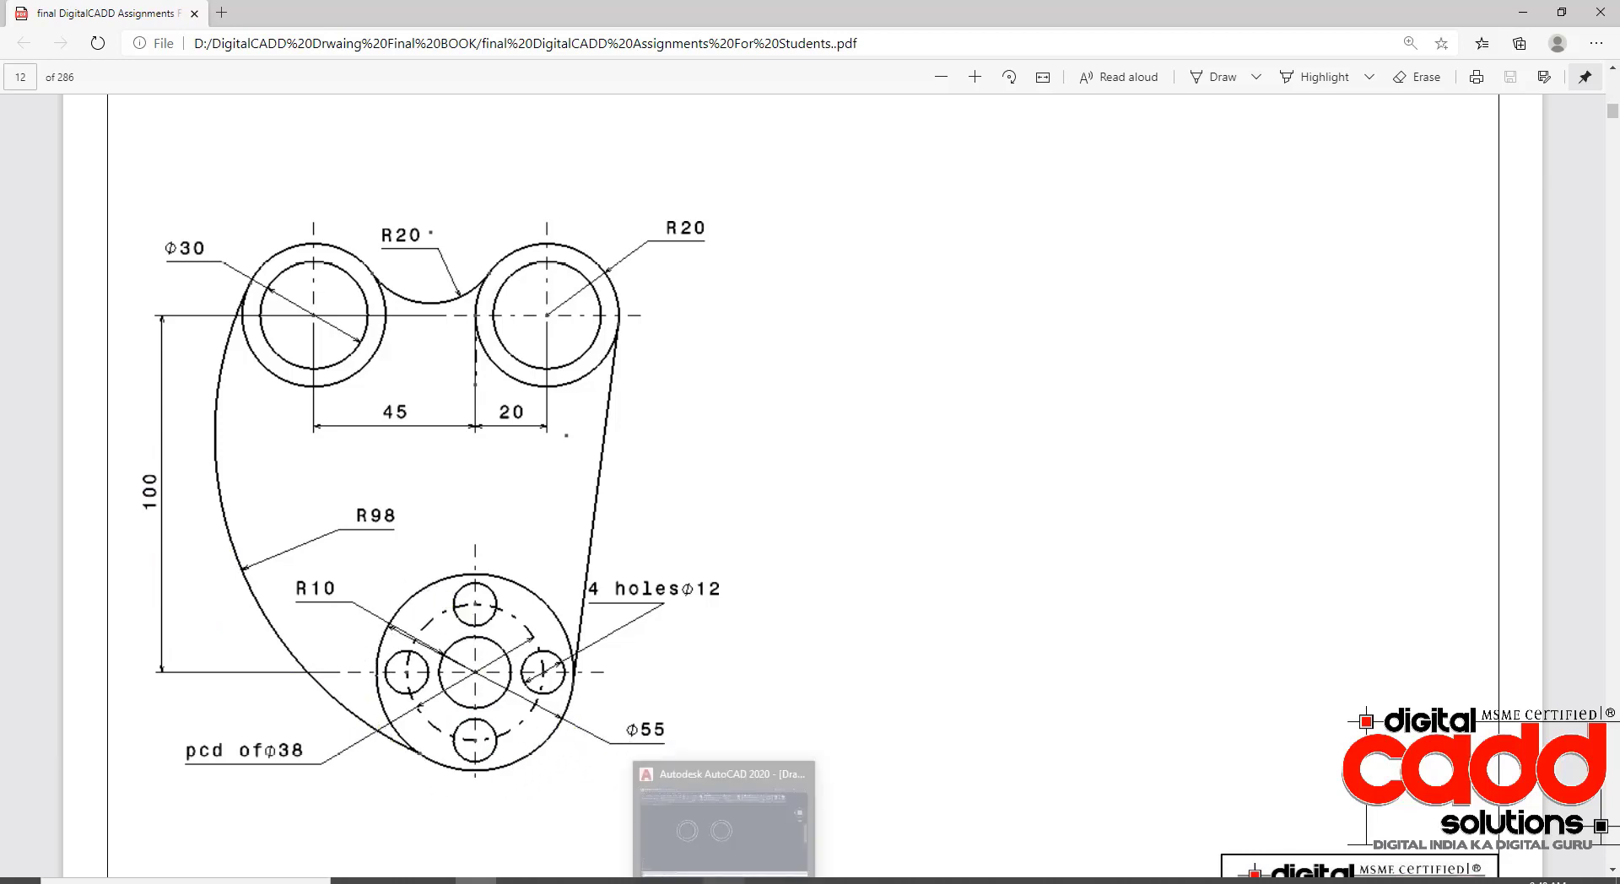
pyautogui.click(726, 814)
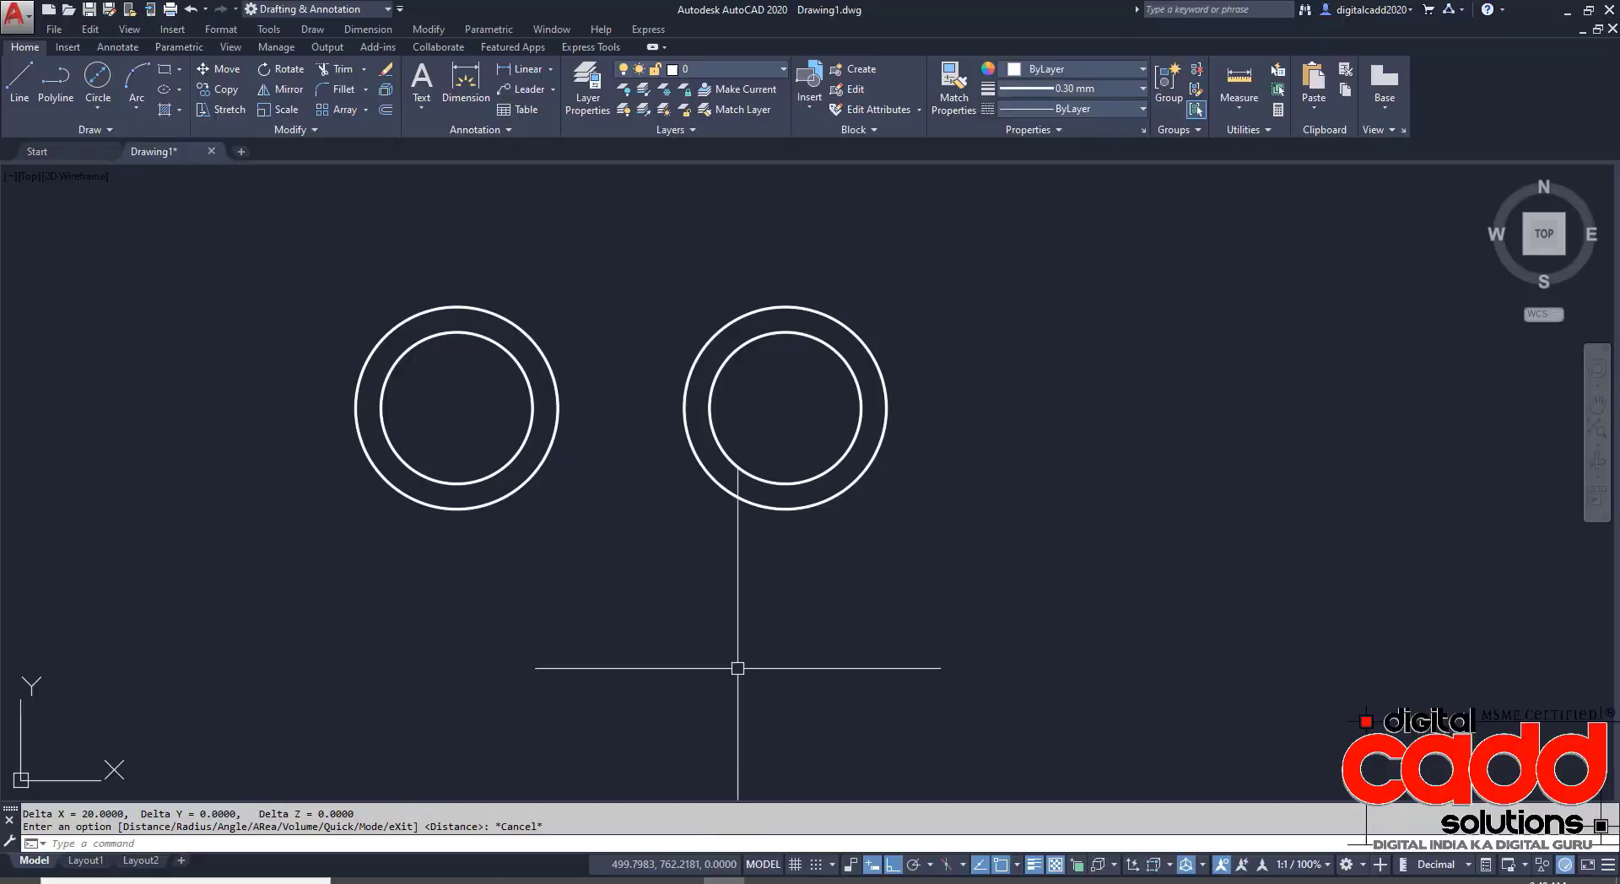
pyautogui.click(97, 106)
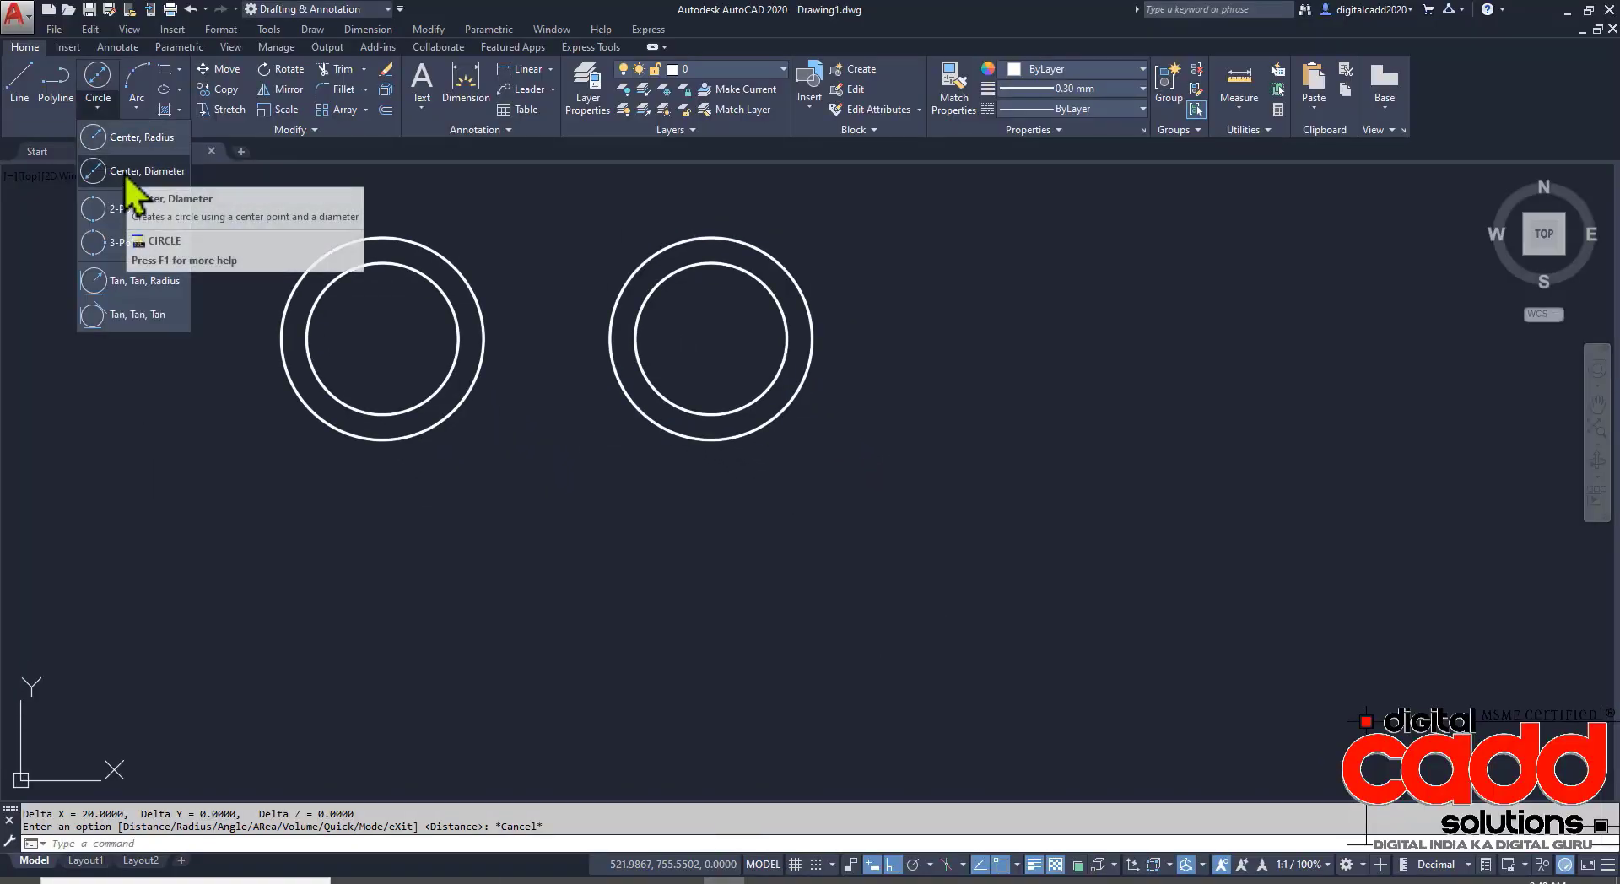
pyautogui.click(126, 173)
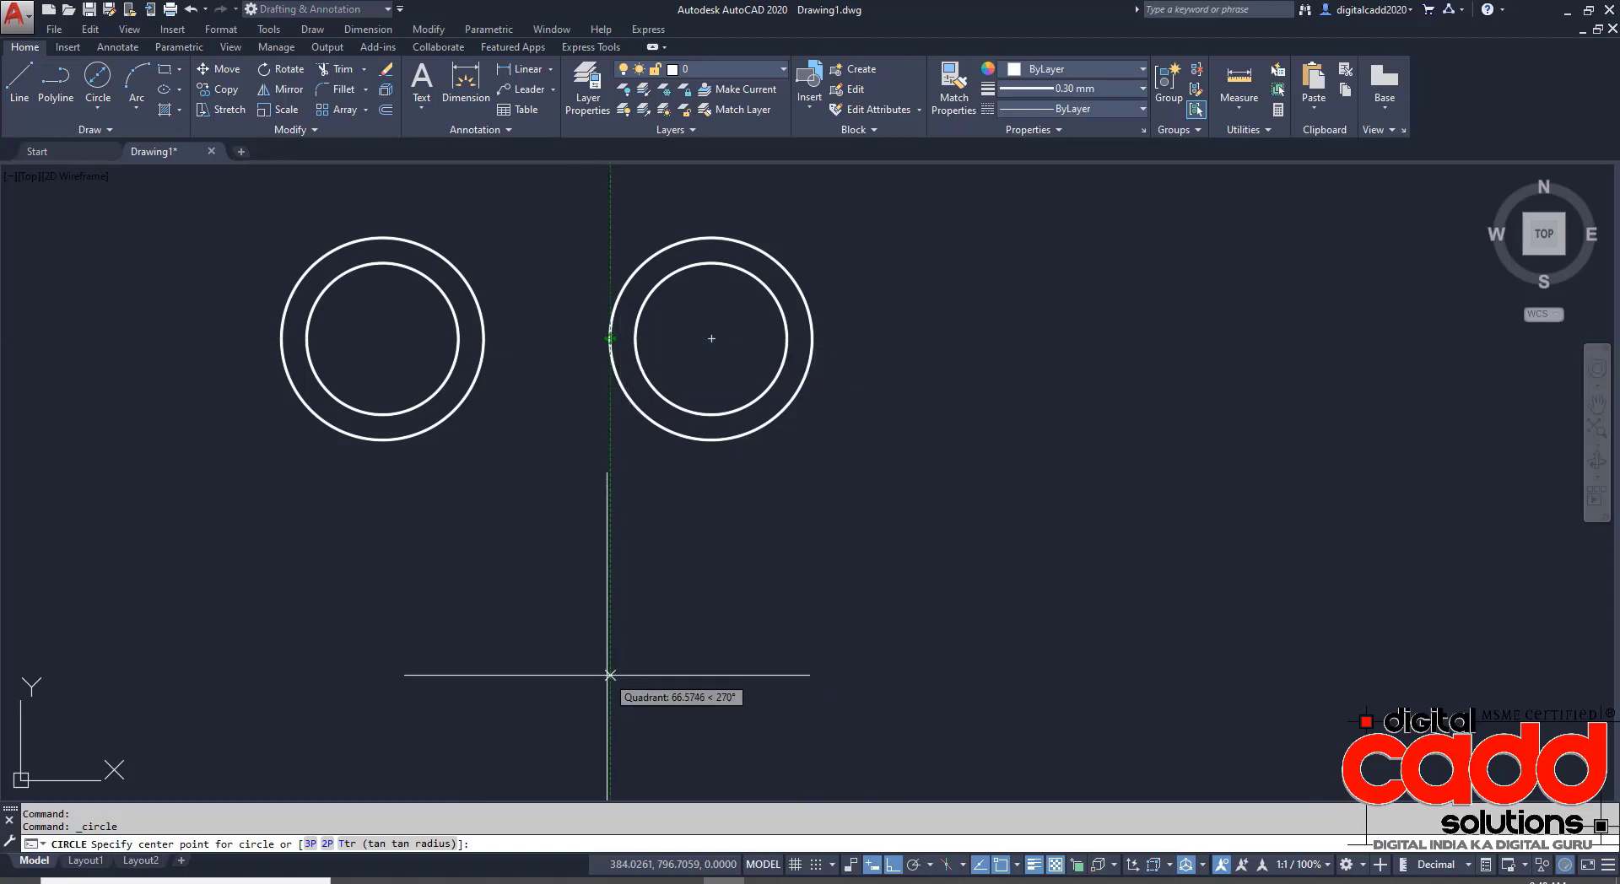
pyautogui.write('100')
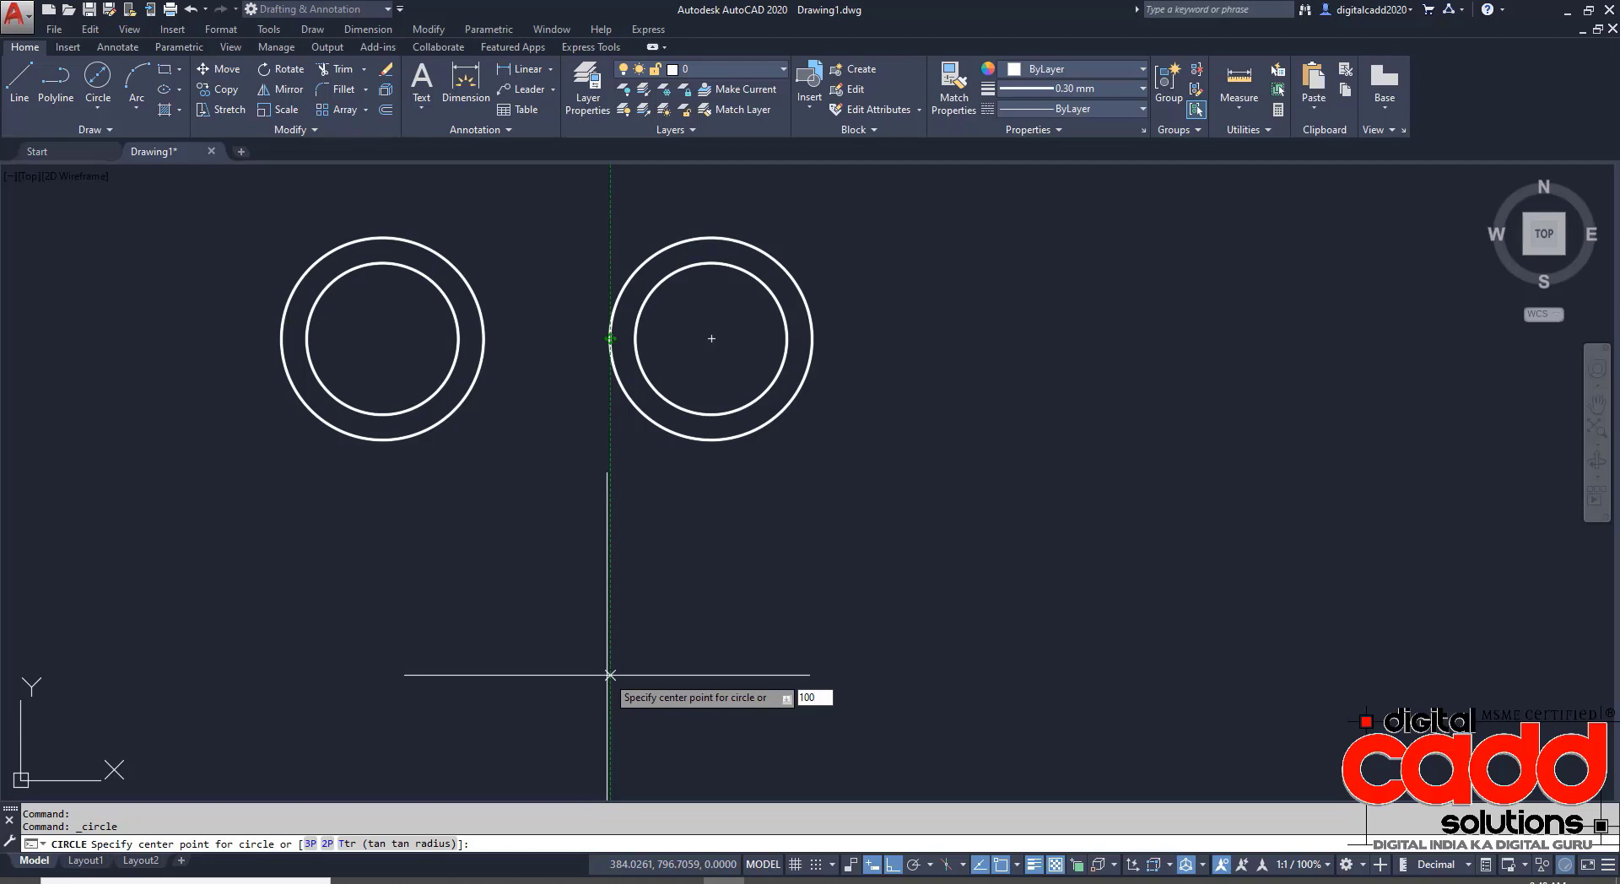
pyautogui.press('Return')
pyautogui.write('d')
pyautogui.press('Return')
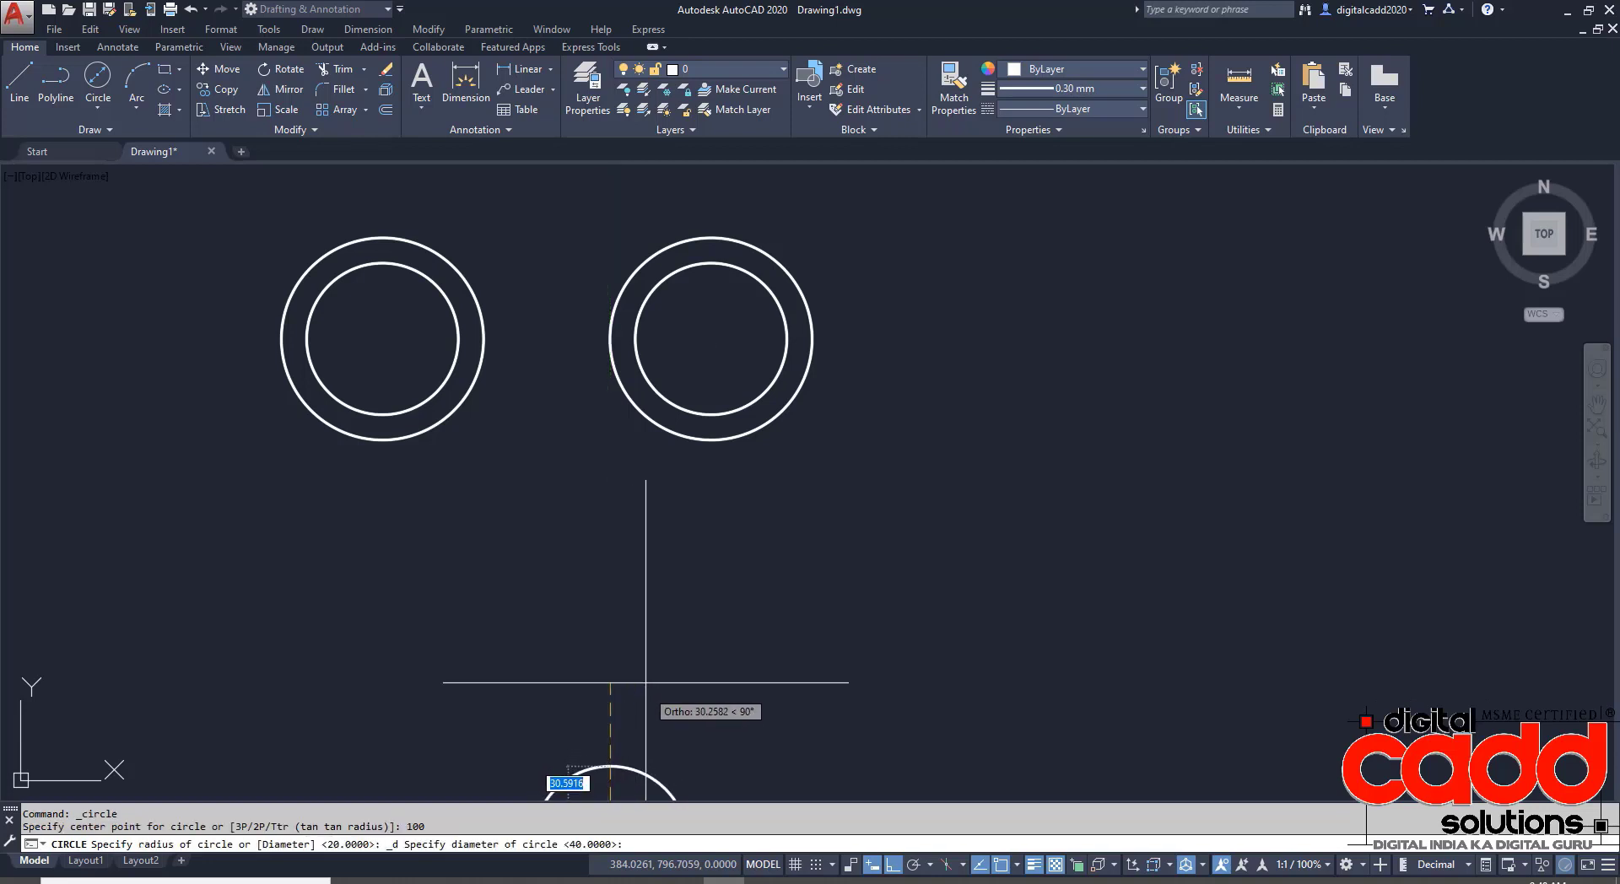
pyautogui.scroll(-8, 595, 501)
pyautogui.scroll(6, 626, 538)
pyautogui.write('55')
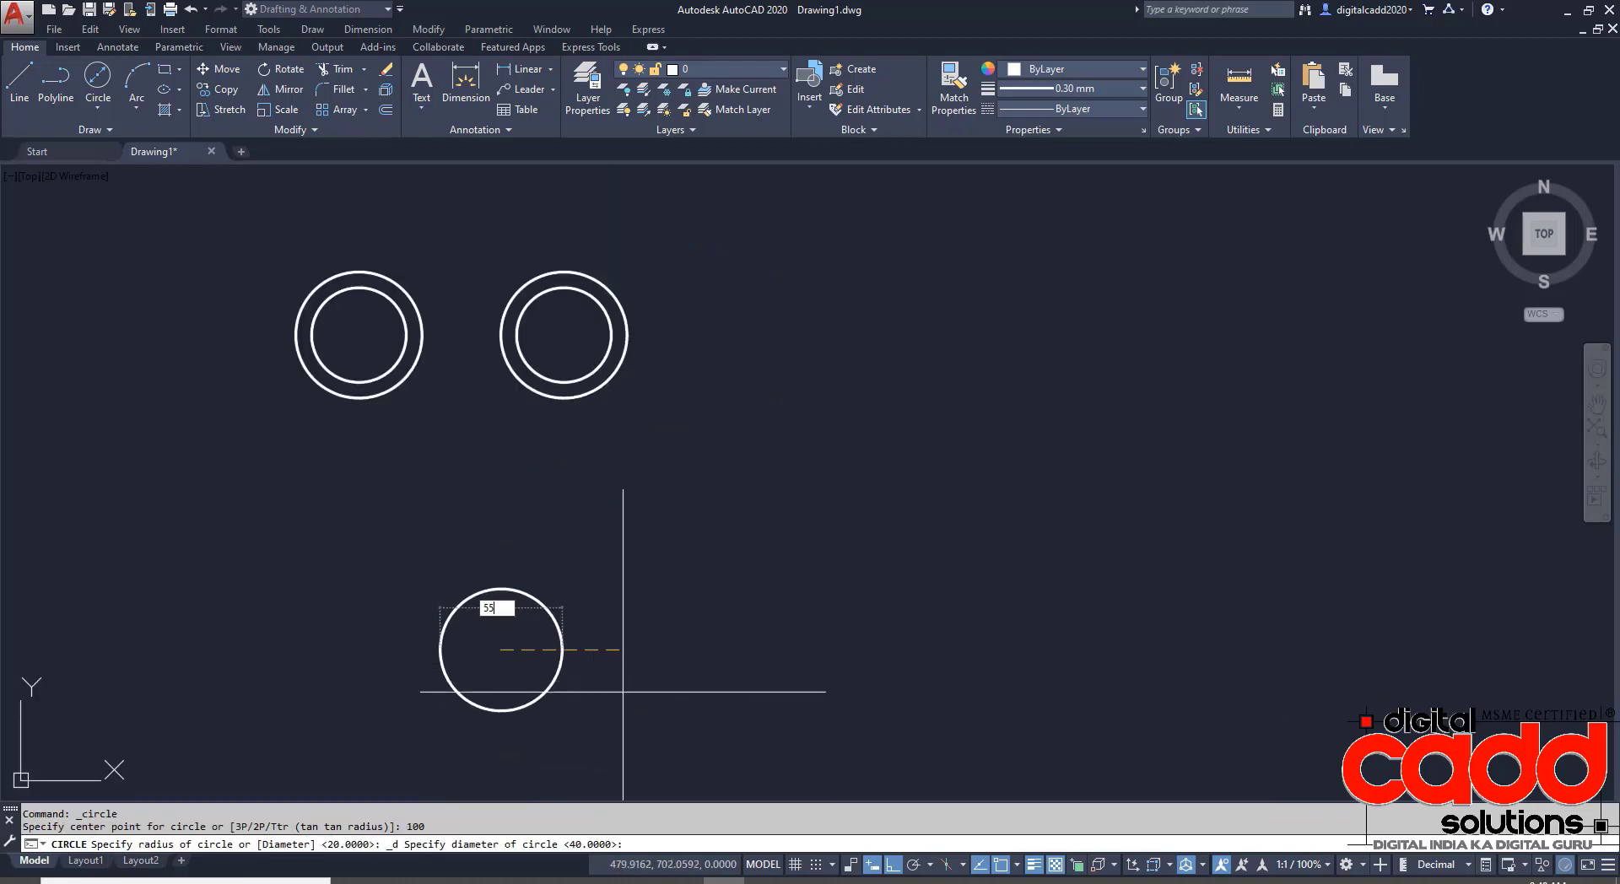
pyautogui.press('Return')
pyautogui.moveTo(622, 693)
pyautogui.mouseDown(button='middle')
pyautogui.moveTo(741, 679)
pyautogui.moveTo(783, 656)
pyautogui.mouseUp(button='middle')
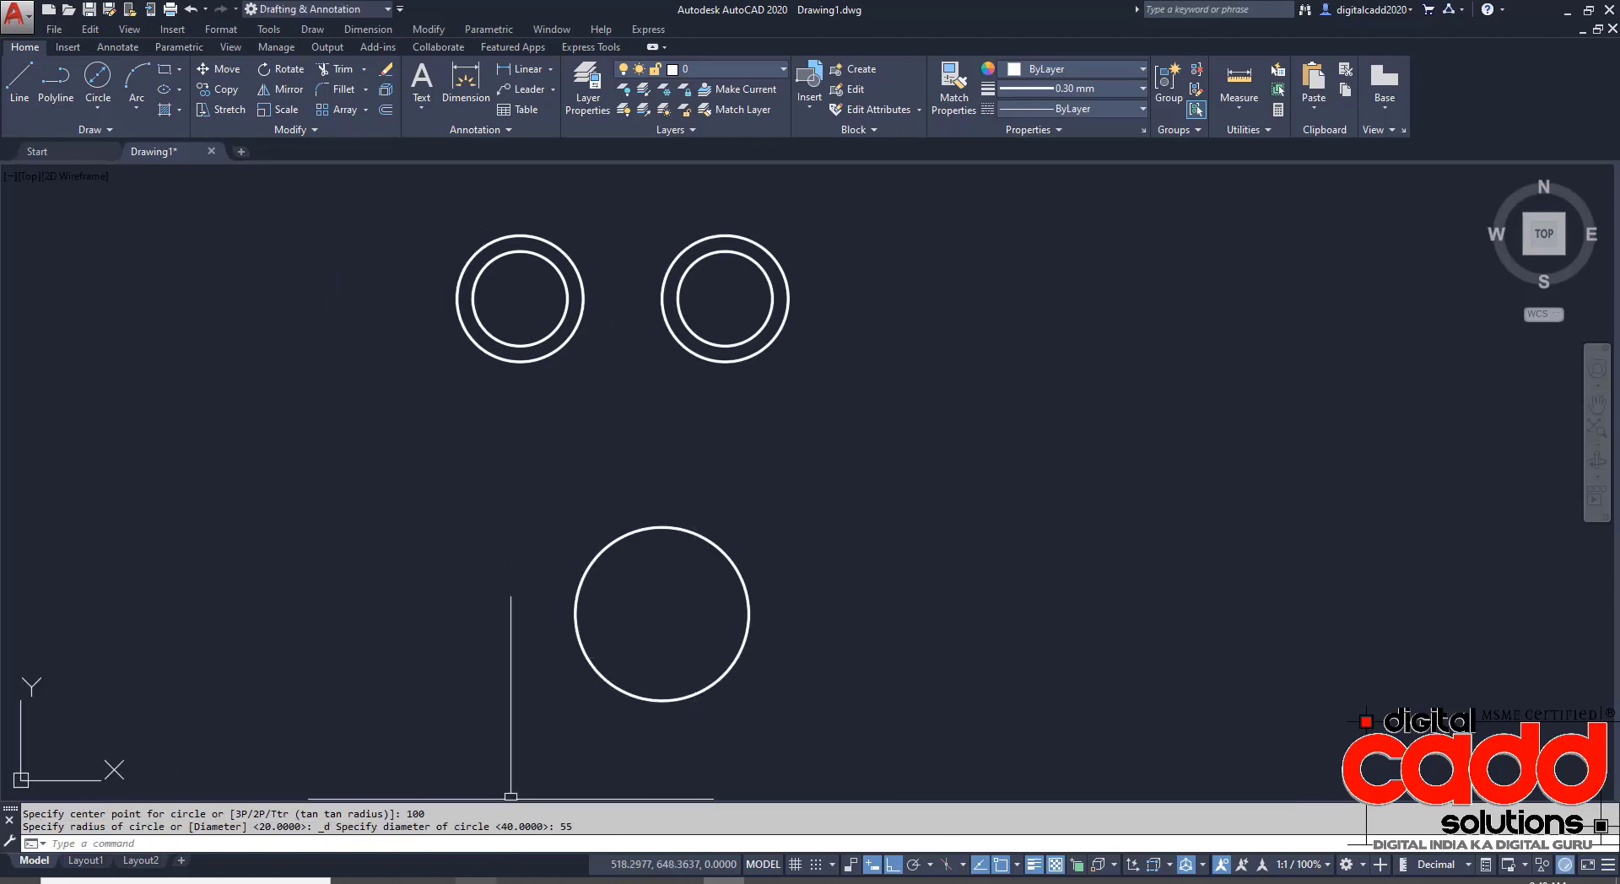
pyautogui.click(476, 880)
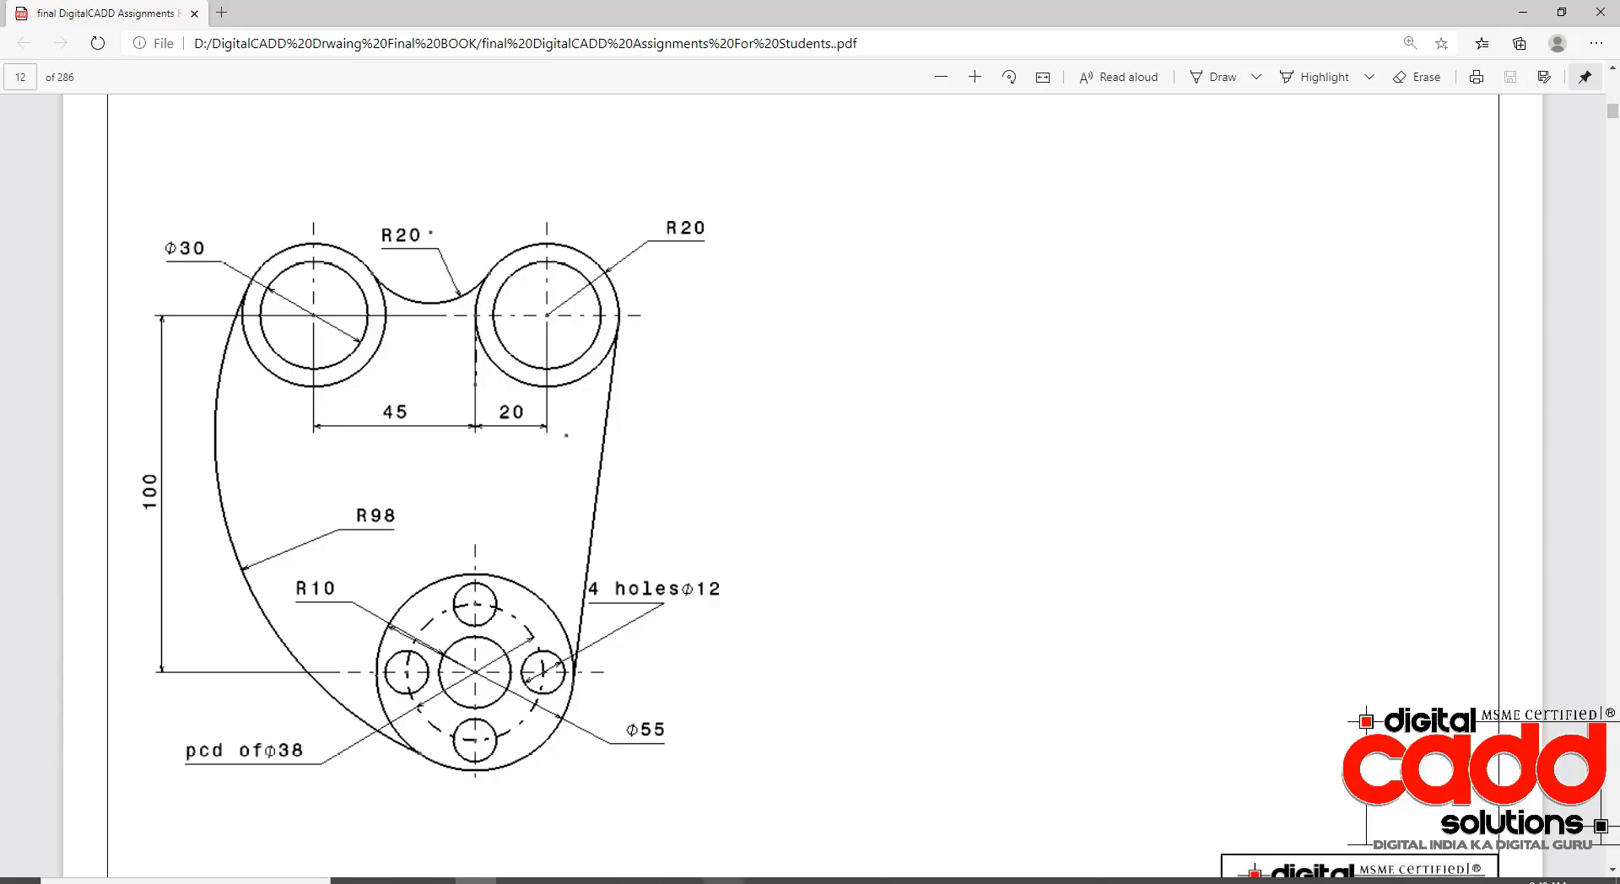
# - Draw a Ø38 pitch circle concentric with the Ø55 bottom circle
pyautogui.hotkey('alt', 'Tab')
pyautogui.press('Return')
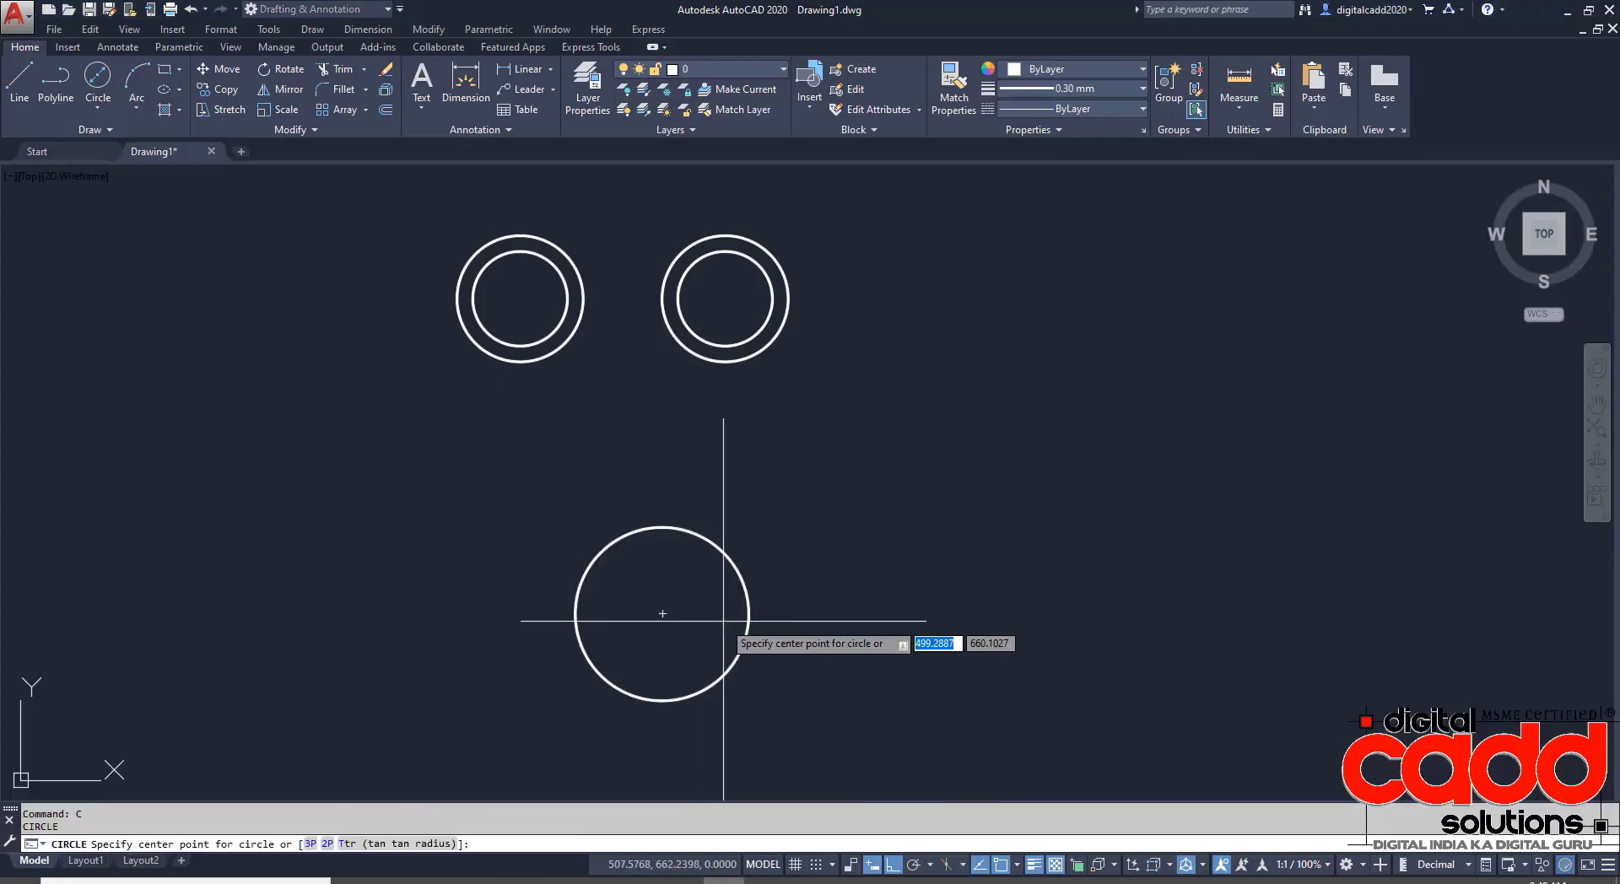
pyautogui.click(662, 613)
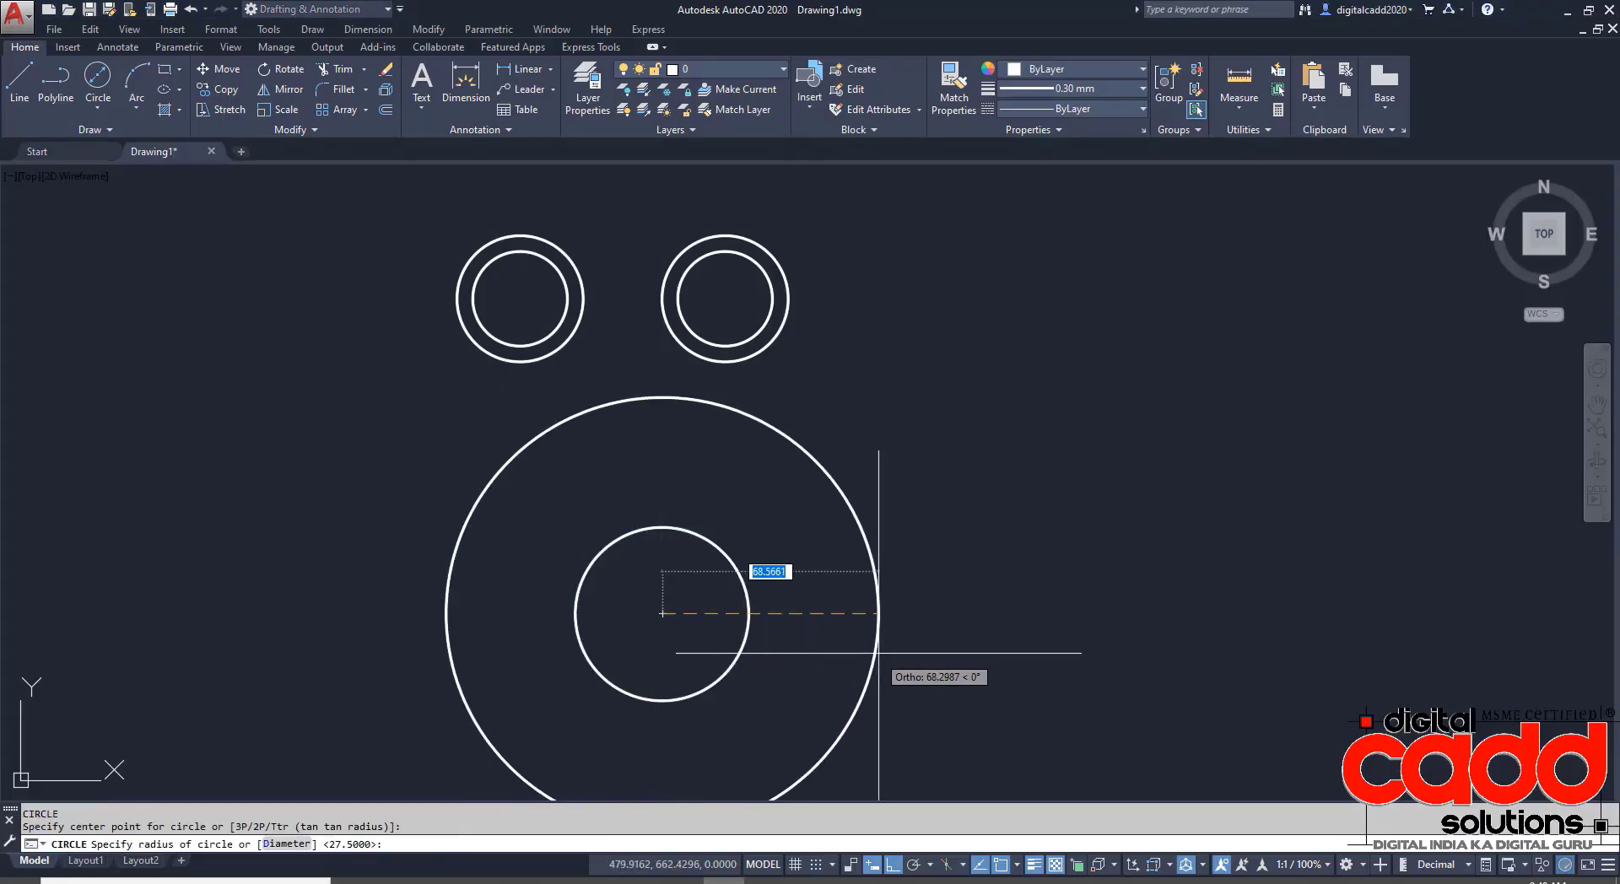
pyautogui.write('D')
pyautogui.press('Return')
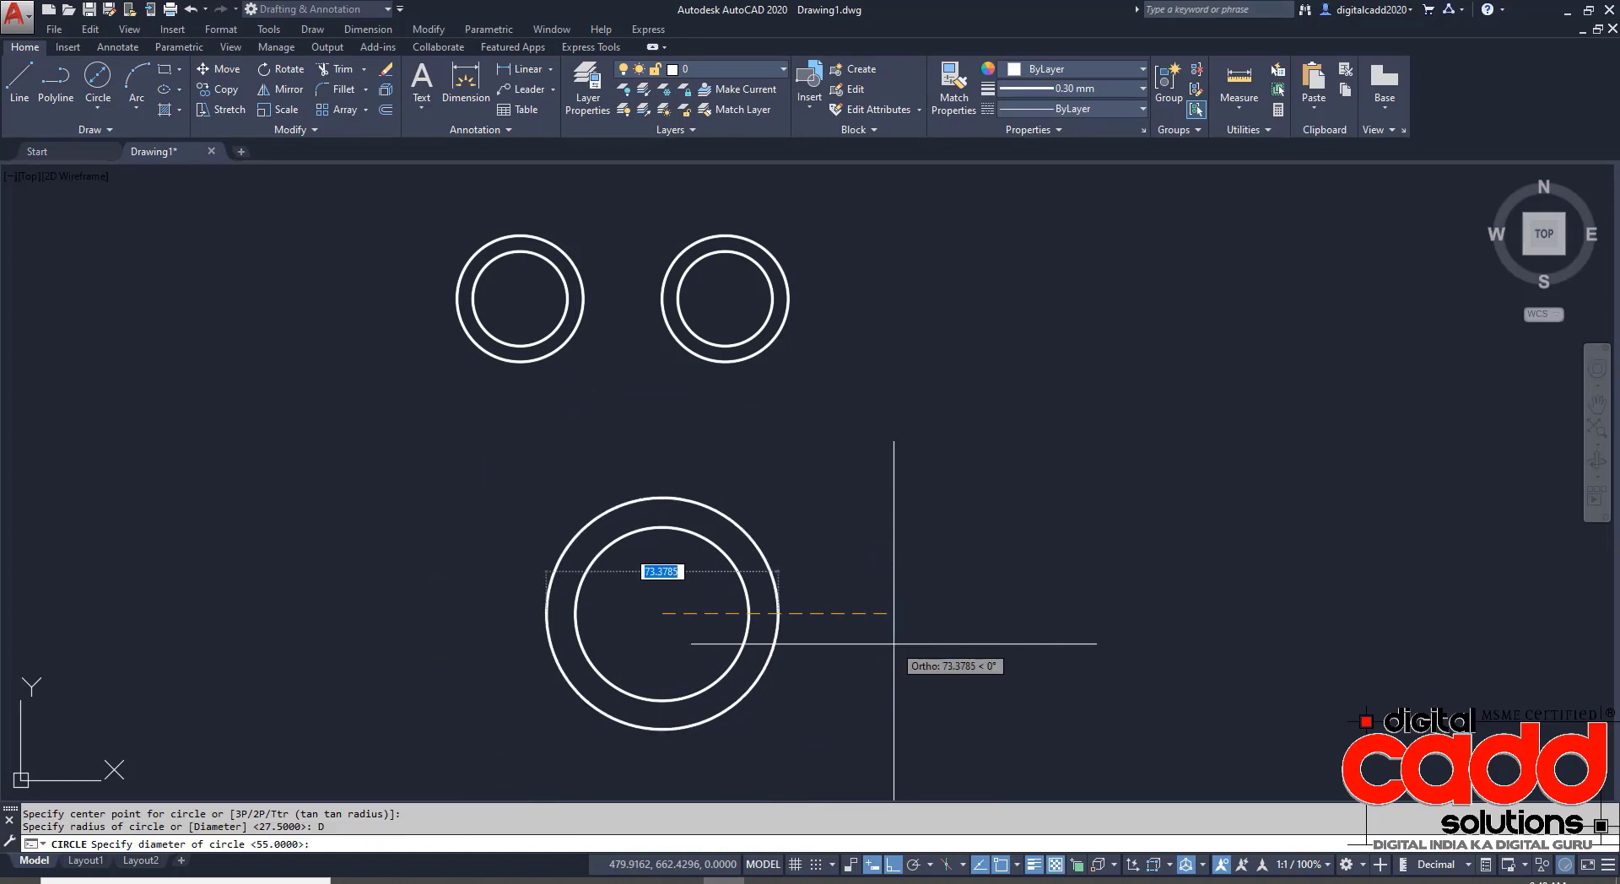
pyautogui.write('38')
pyautogui.press('Return')
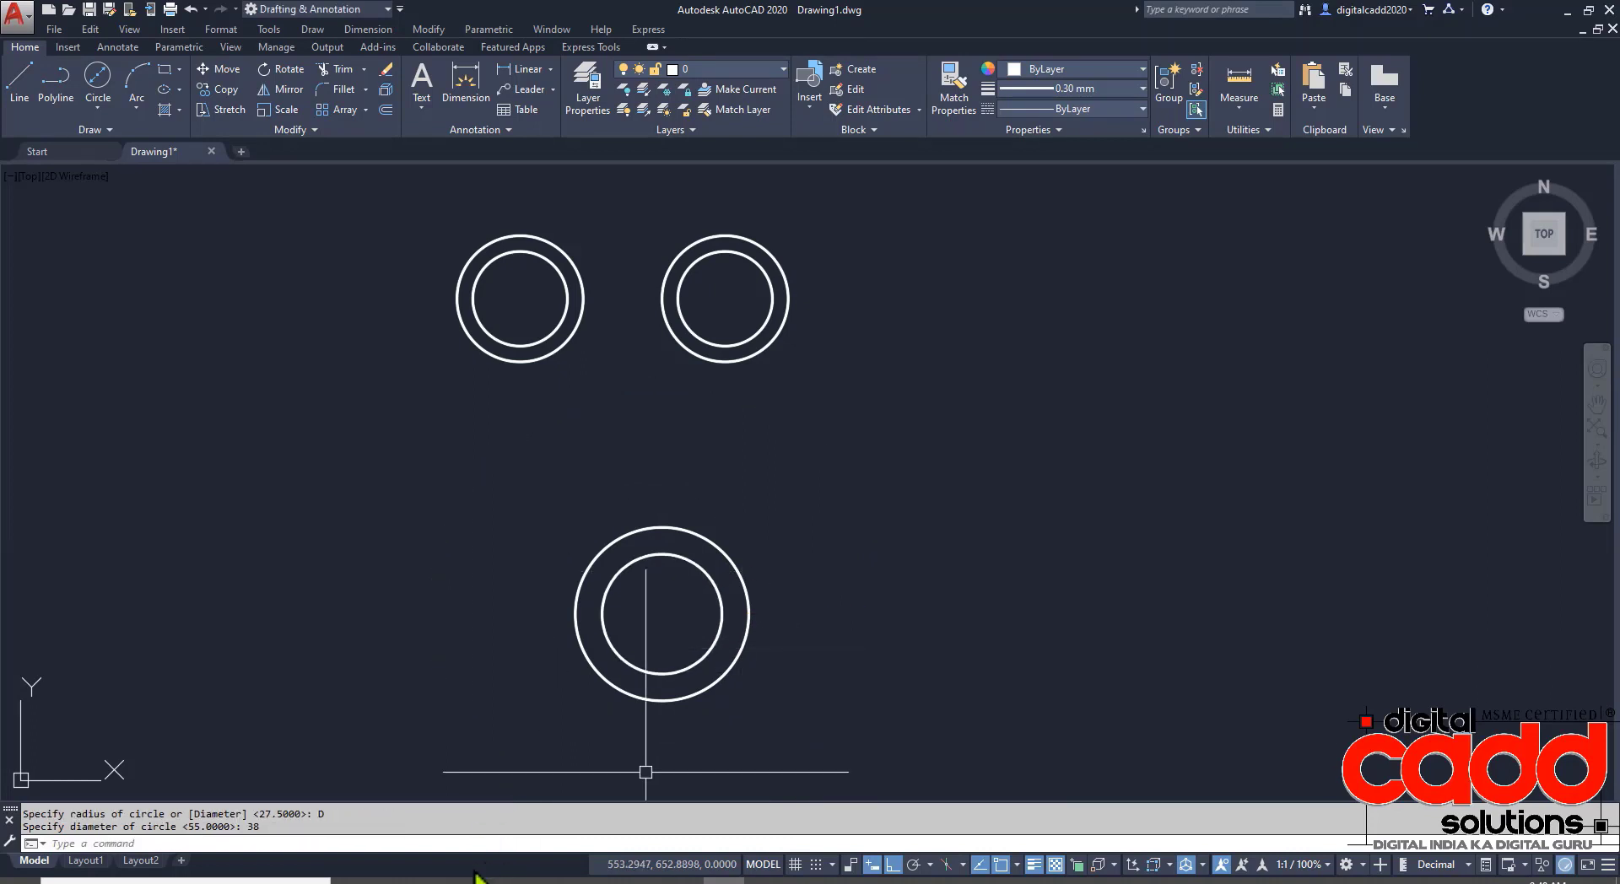
# - Add a Ø12 hole circle centred on the pitch circle's right edge and select it
pyautogui.hotkey('alt', 'Tab')
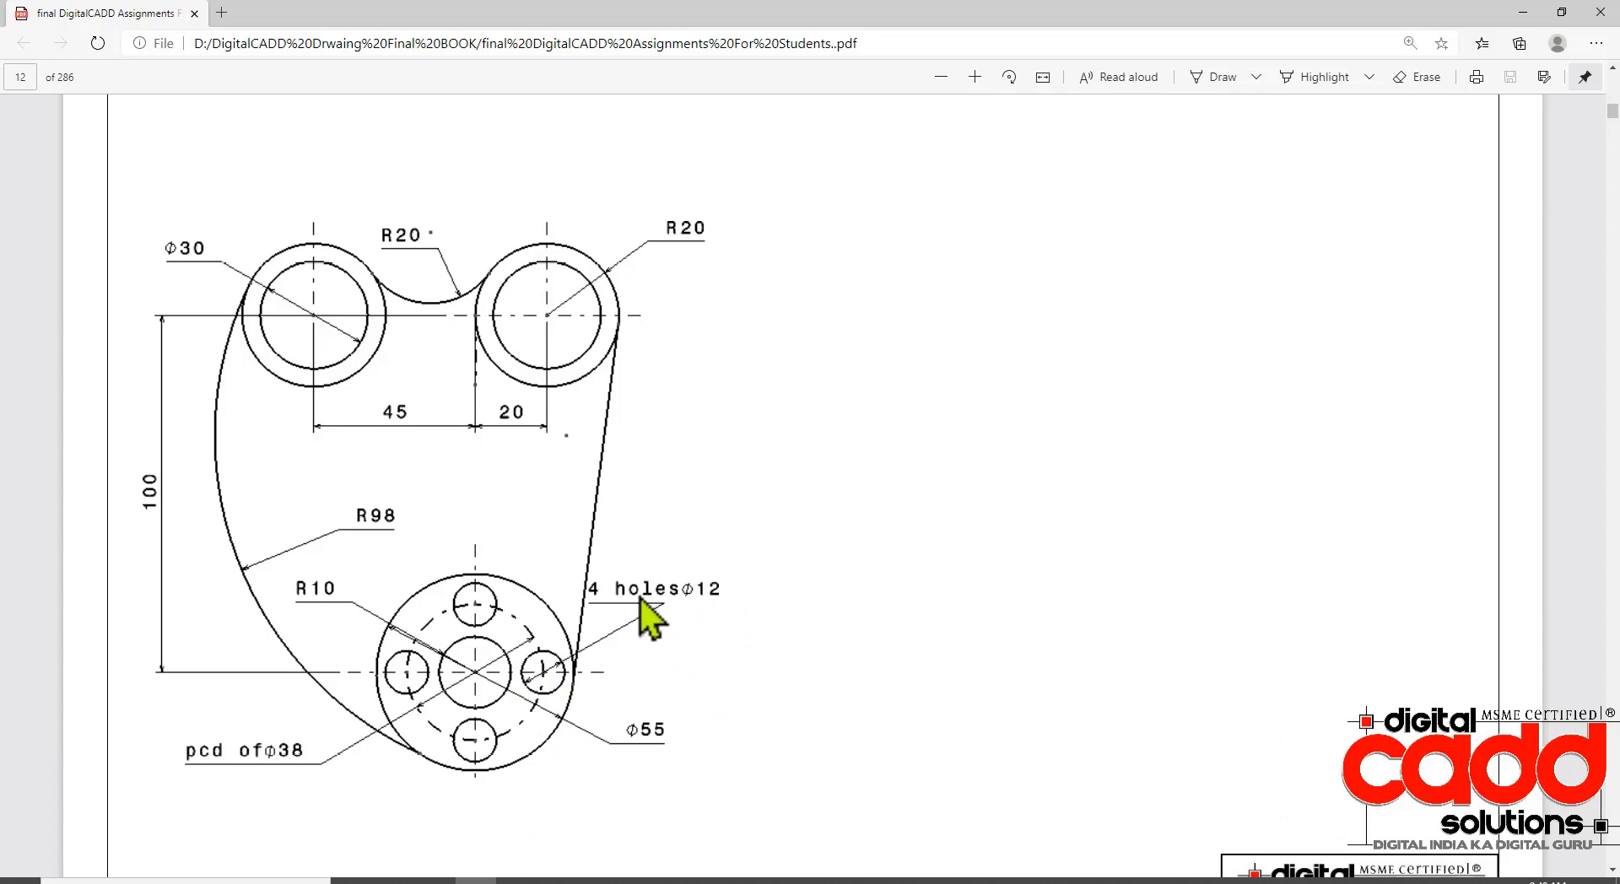
pyautogui.hotkey('alt', 'Tab')
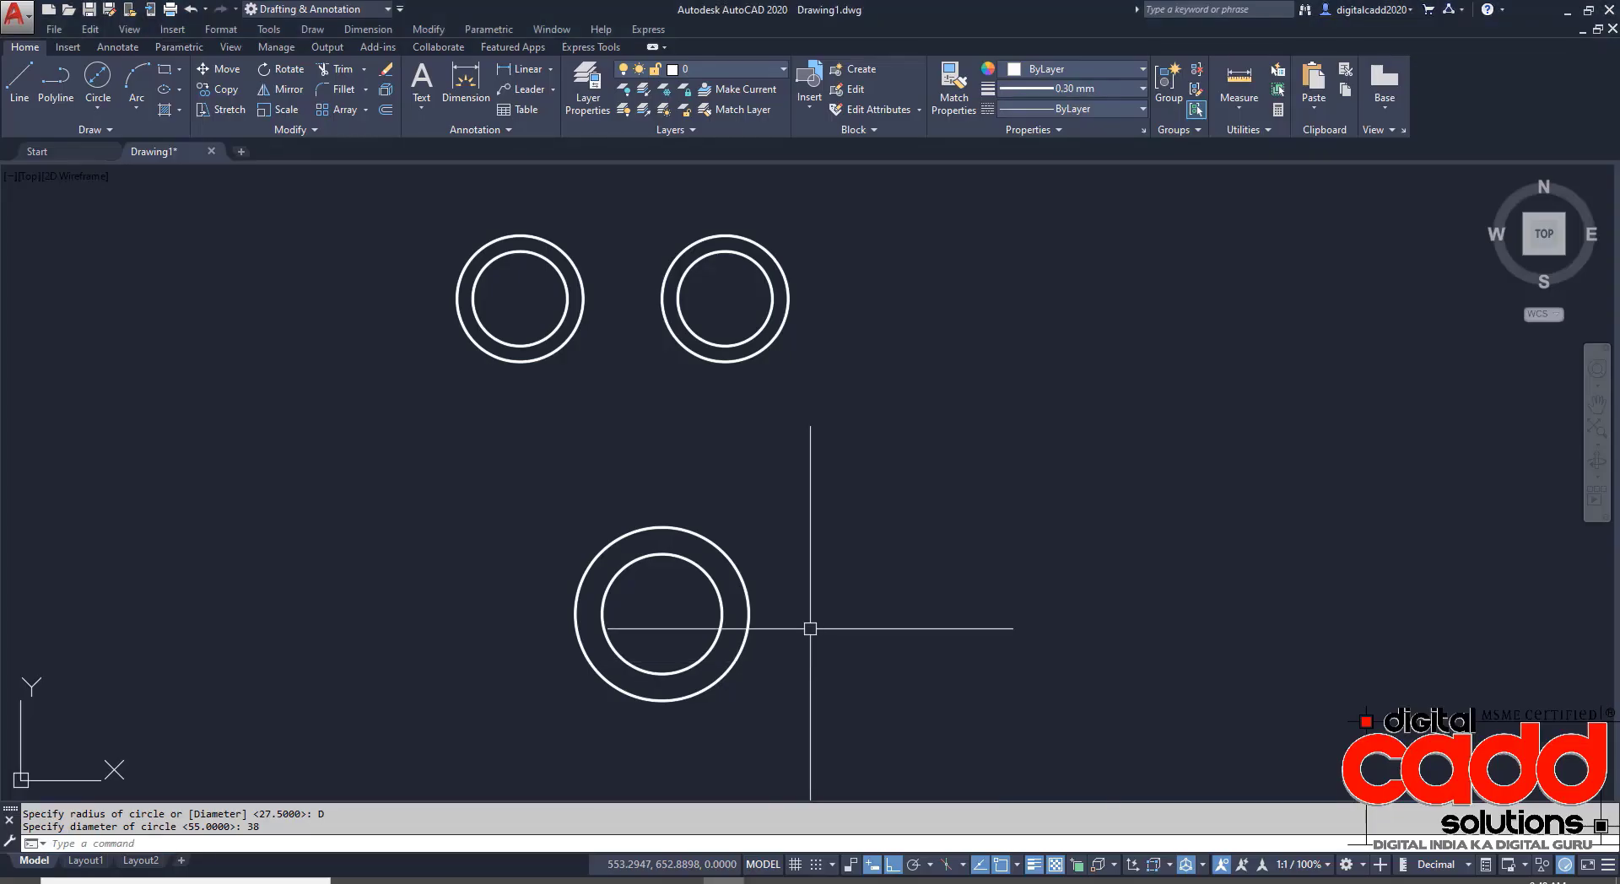
pyautogui.press('Return')
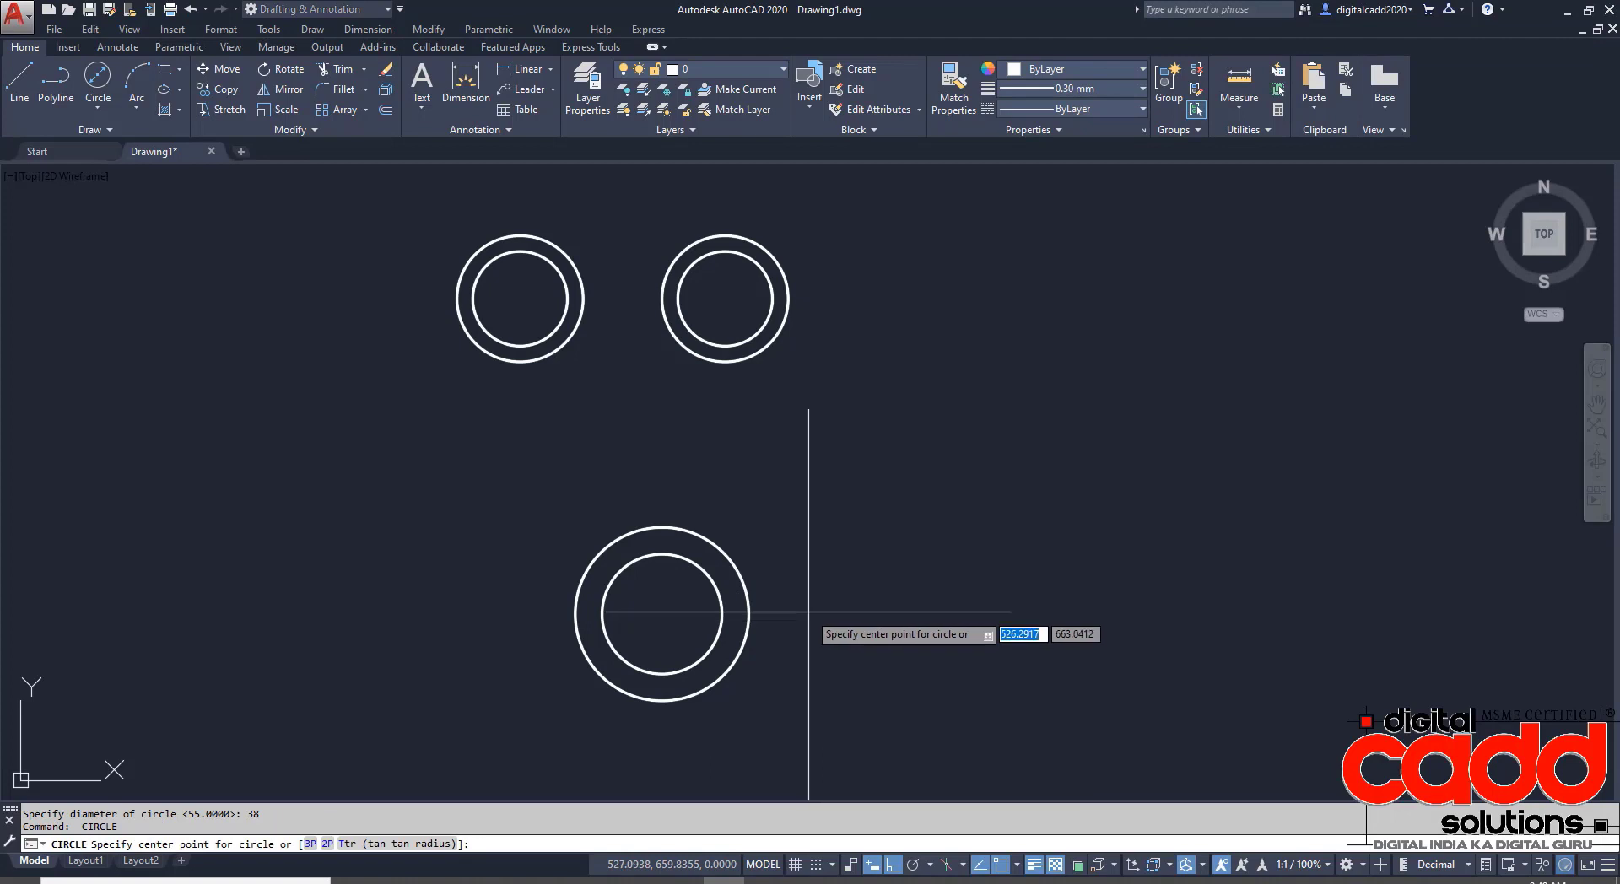
pyautogui.click(722, 614)
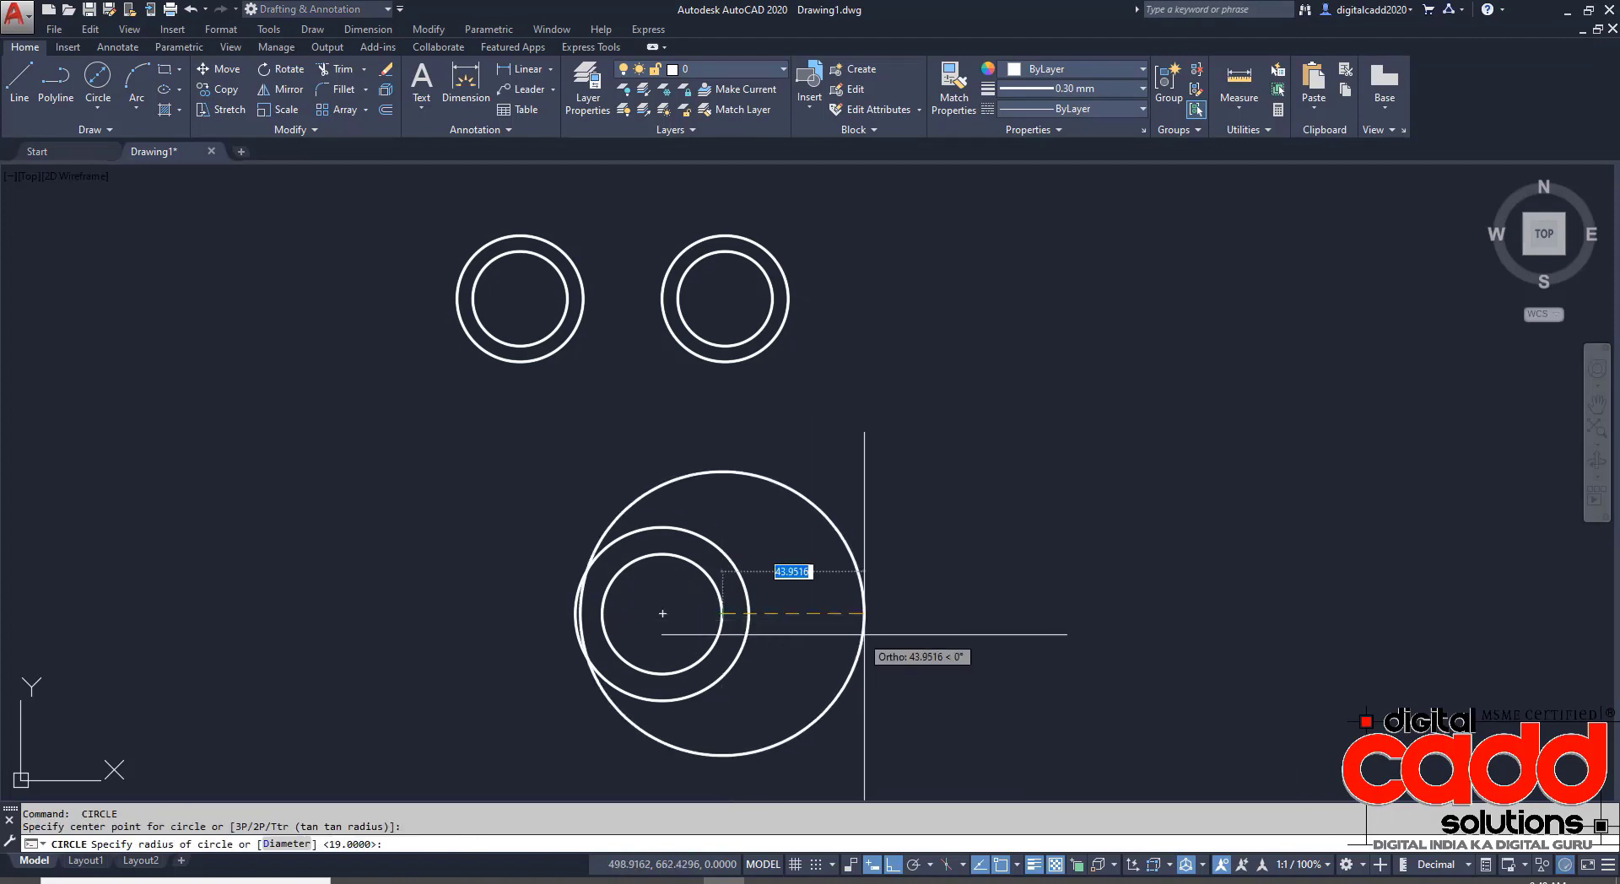
pyautogui.write('d')
pyautogui.press('Return')
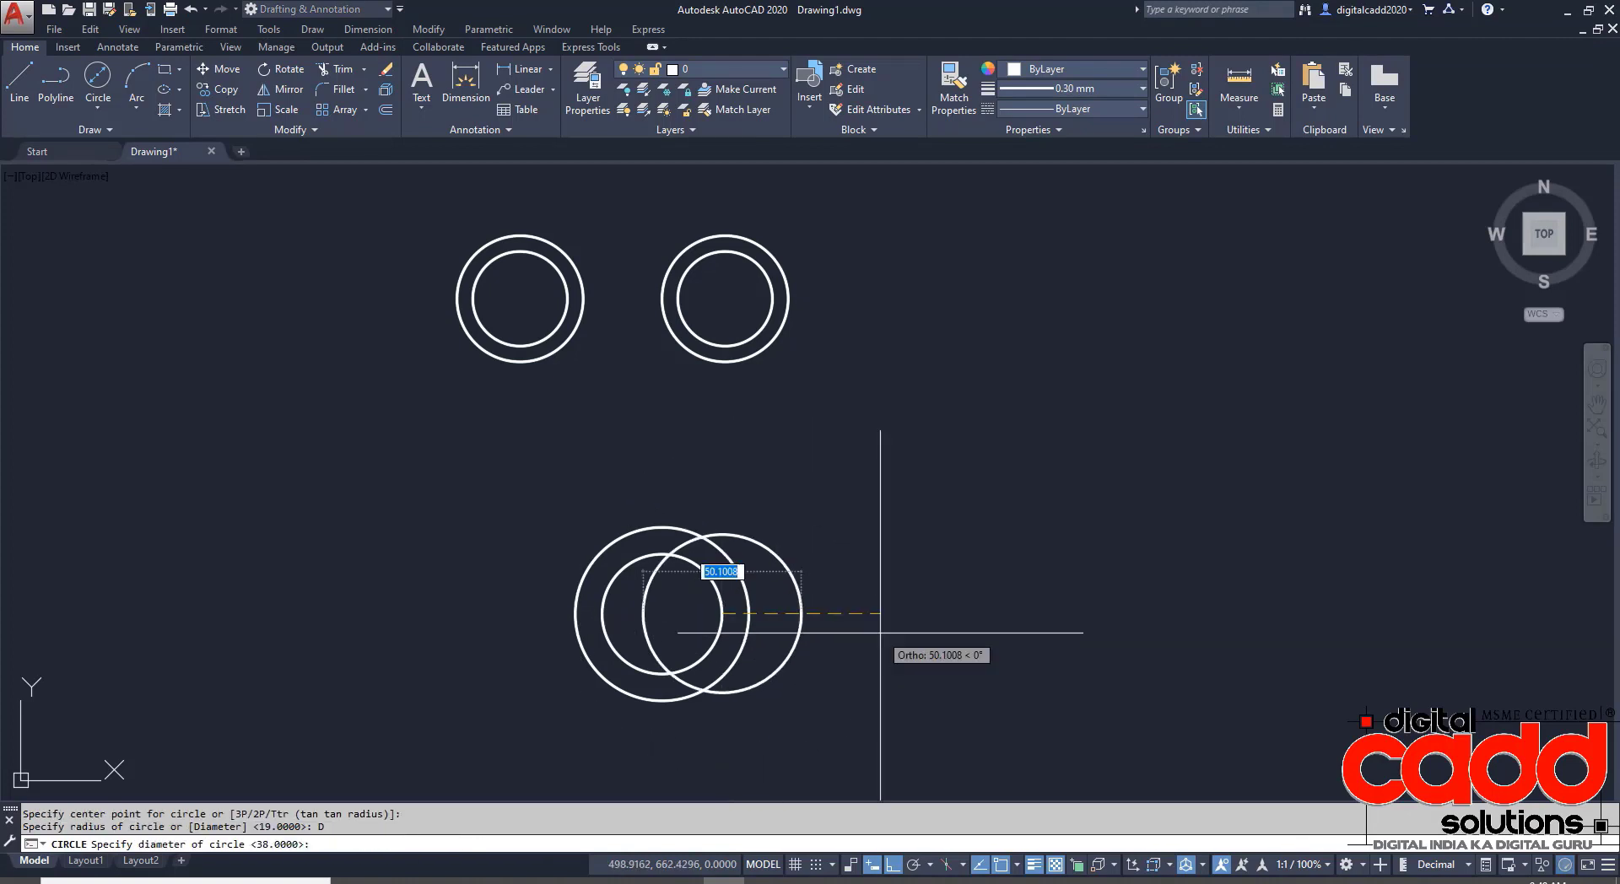
pyautogui.write('2')
pyautogui.press('Return')
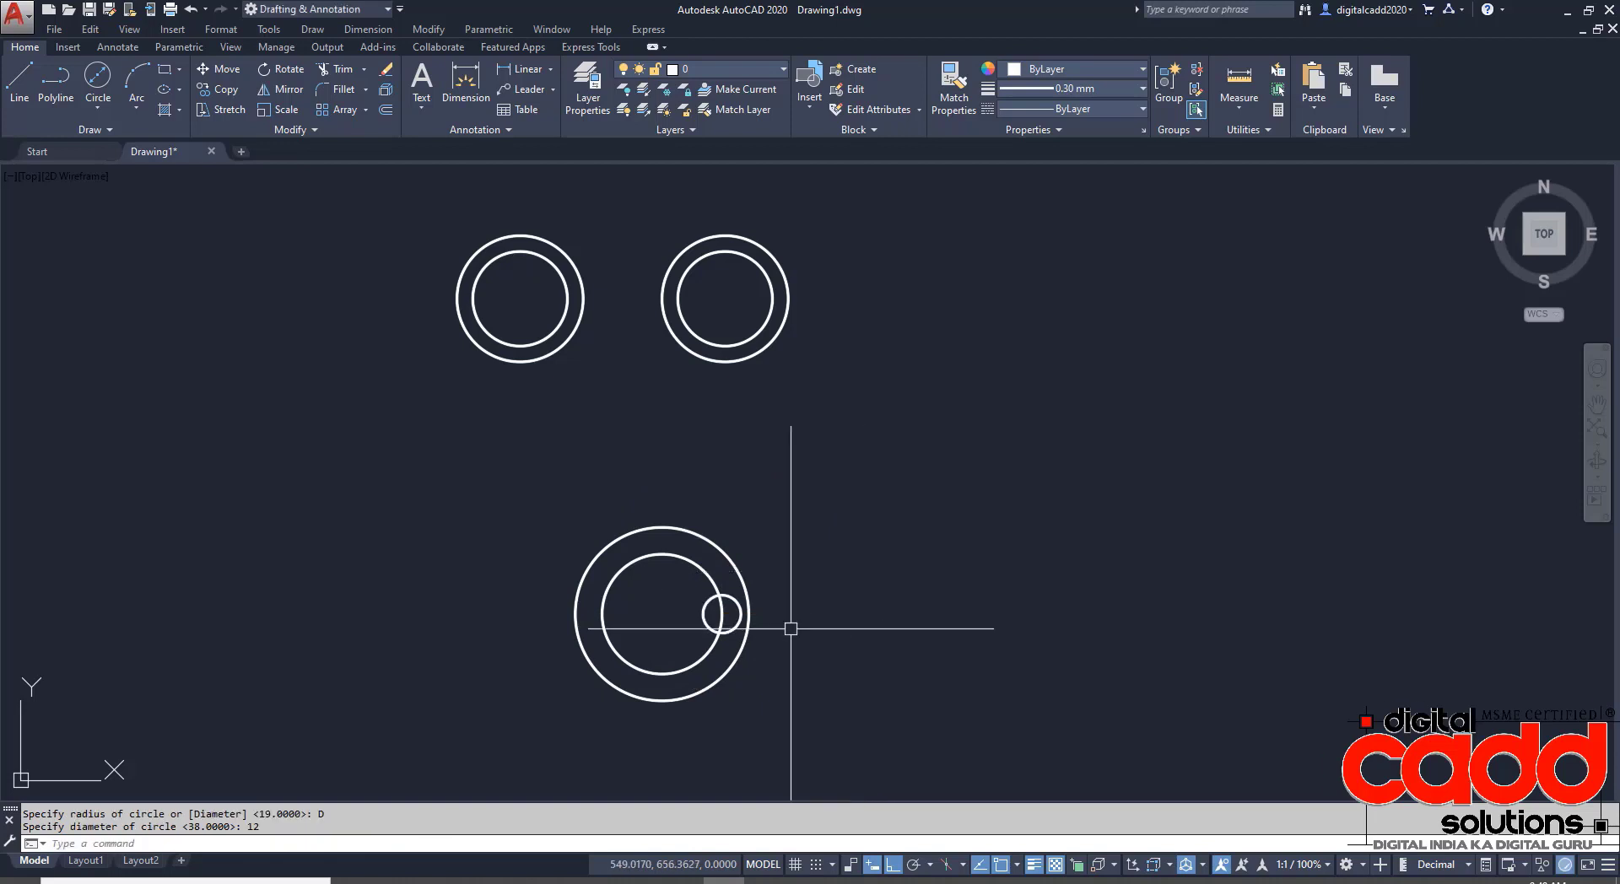
pyautogui.scroll(4, 748, 633)
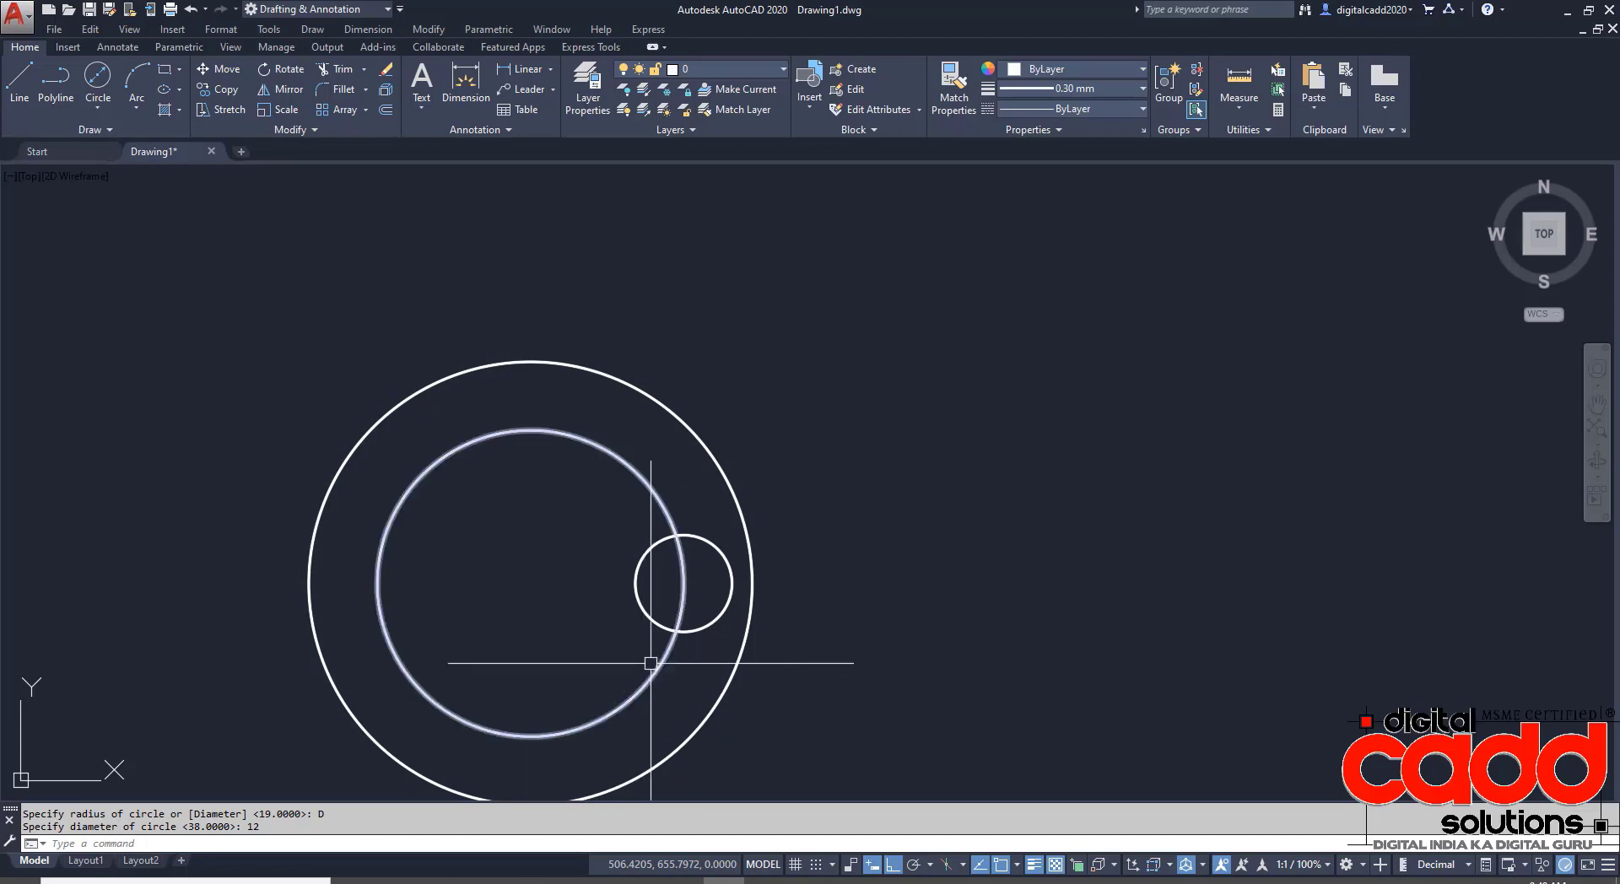
pyautogui.click(697, 628)
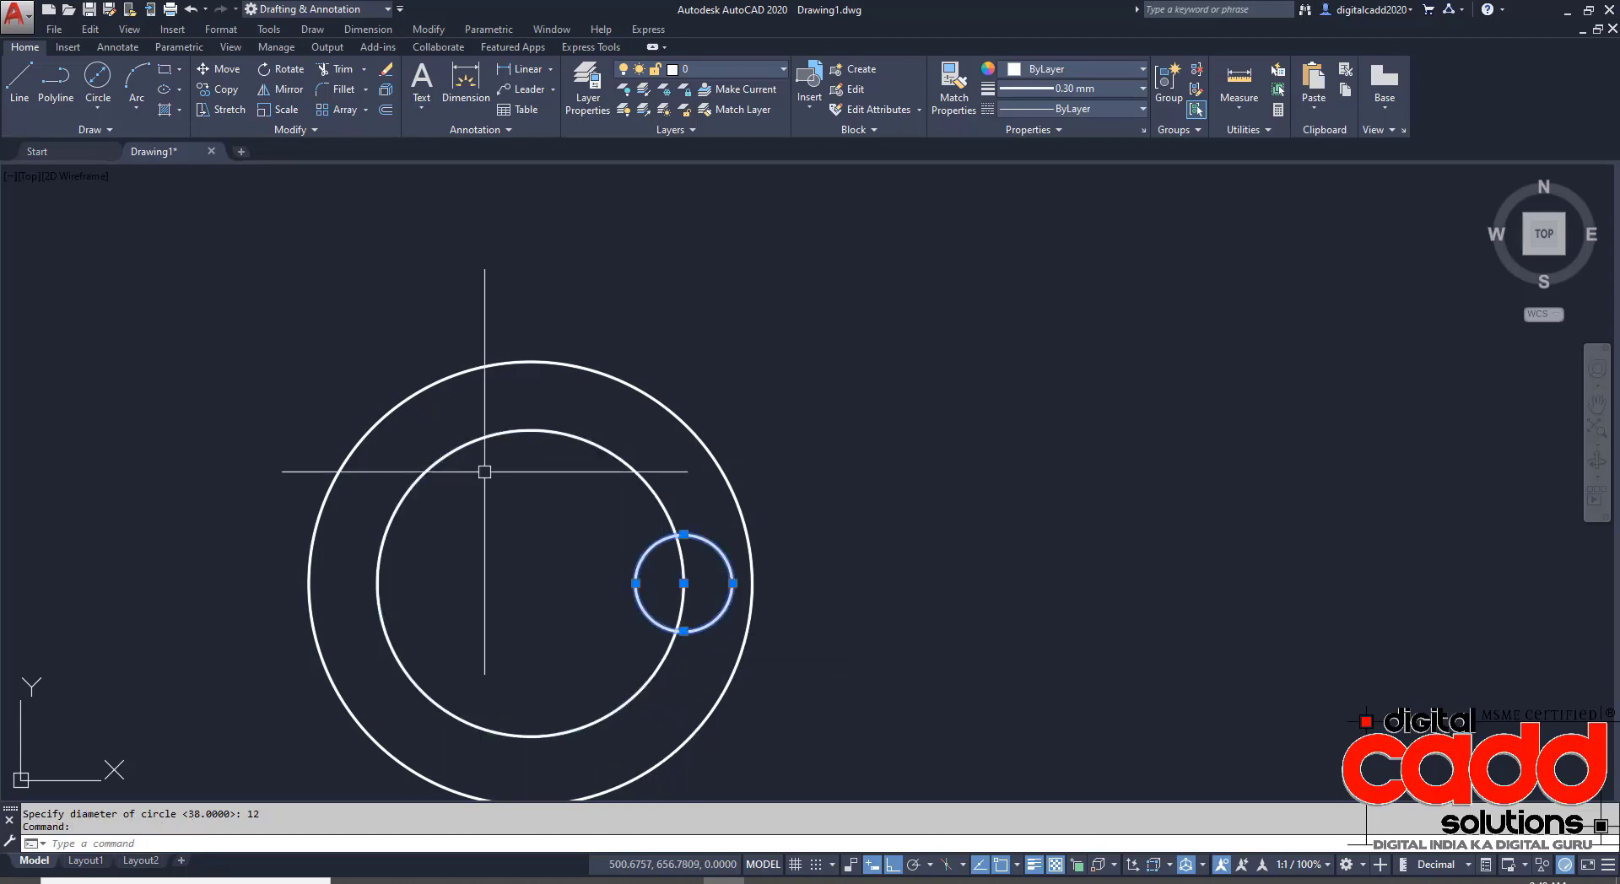
# - Polar-array the Ø12 hole into 4 items around the ring centre
pyautogui.click(366, 110)
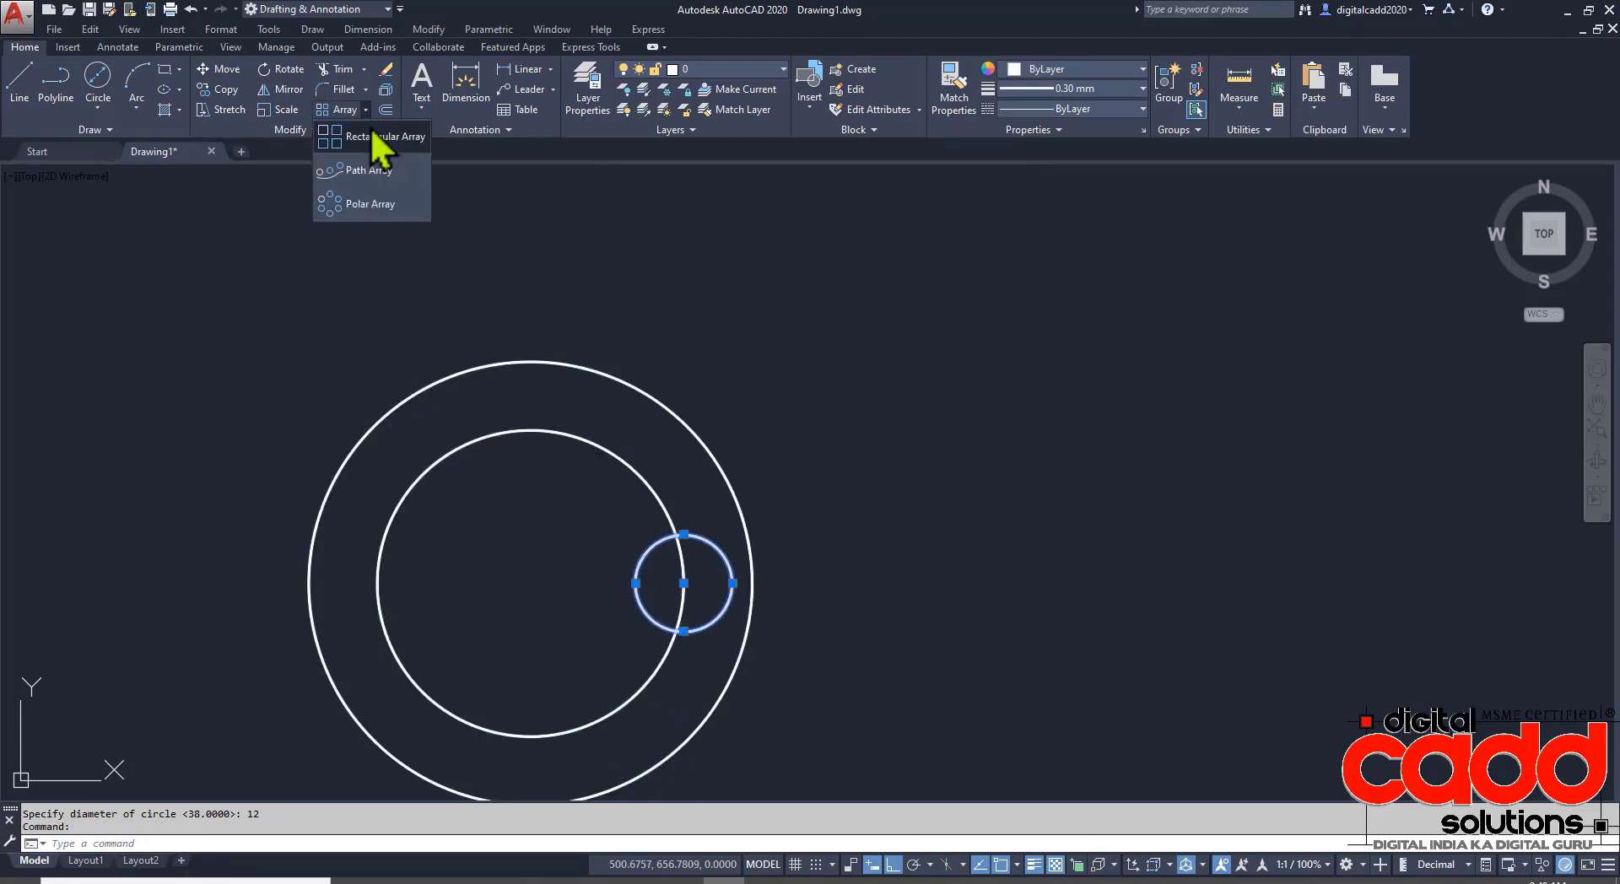
pyautogui.click(362, 215)
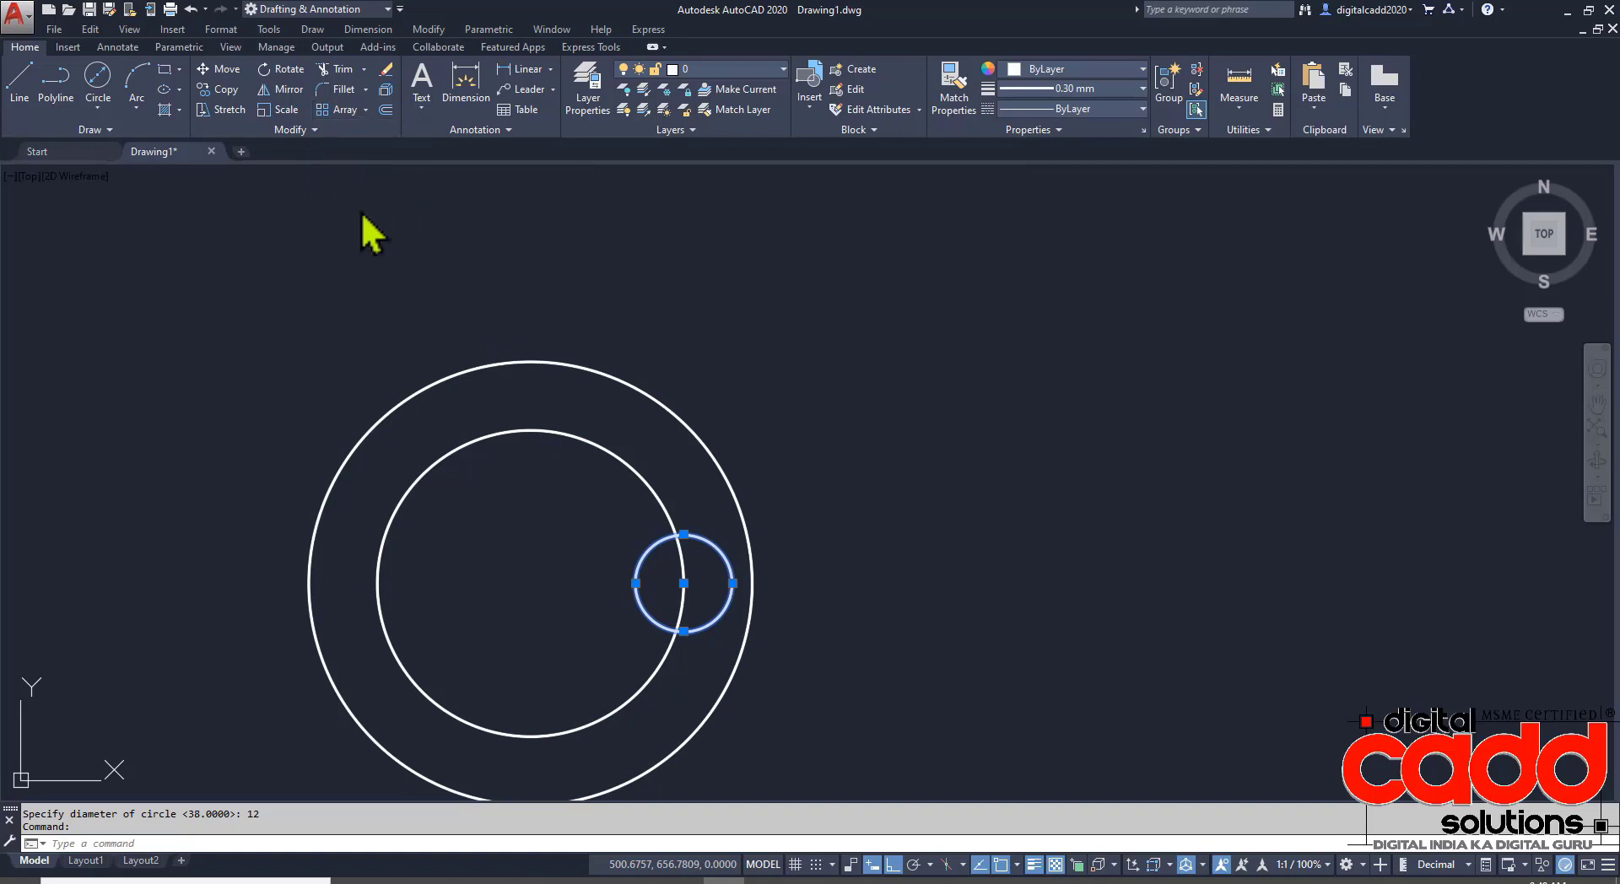
pyautogui.click(531, 582)
pyautogui.write('4')
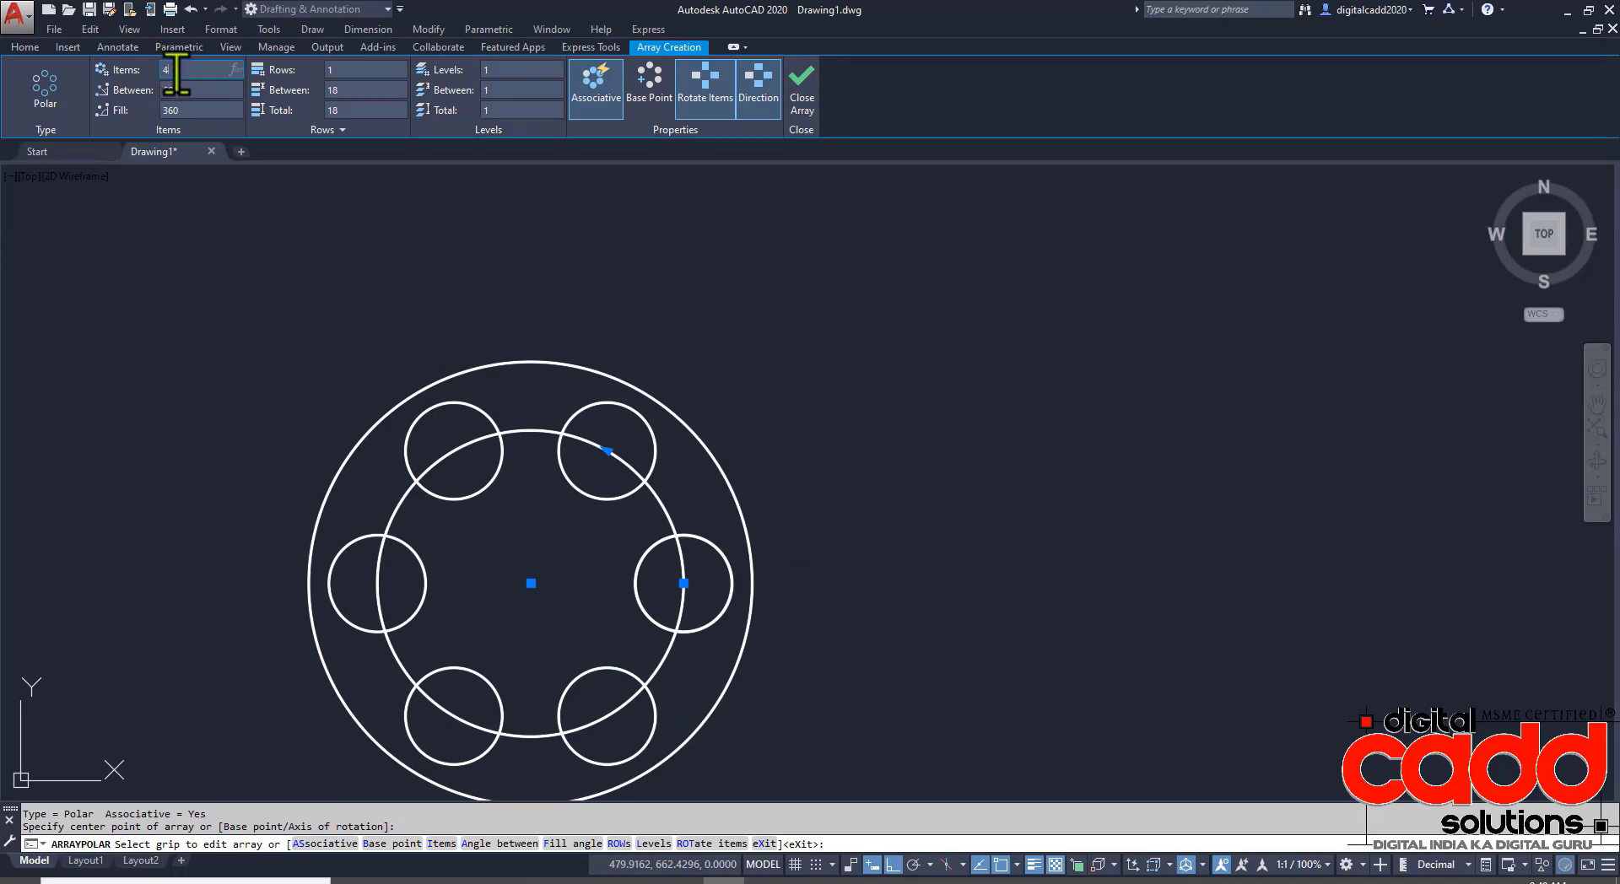
pyautogui.press('Return')
pyautogui.scroll(-4, 674, 553)
pyautogui.press('Escape')
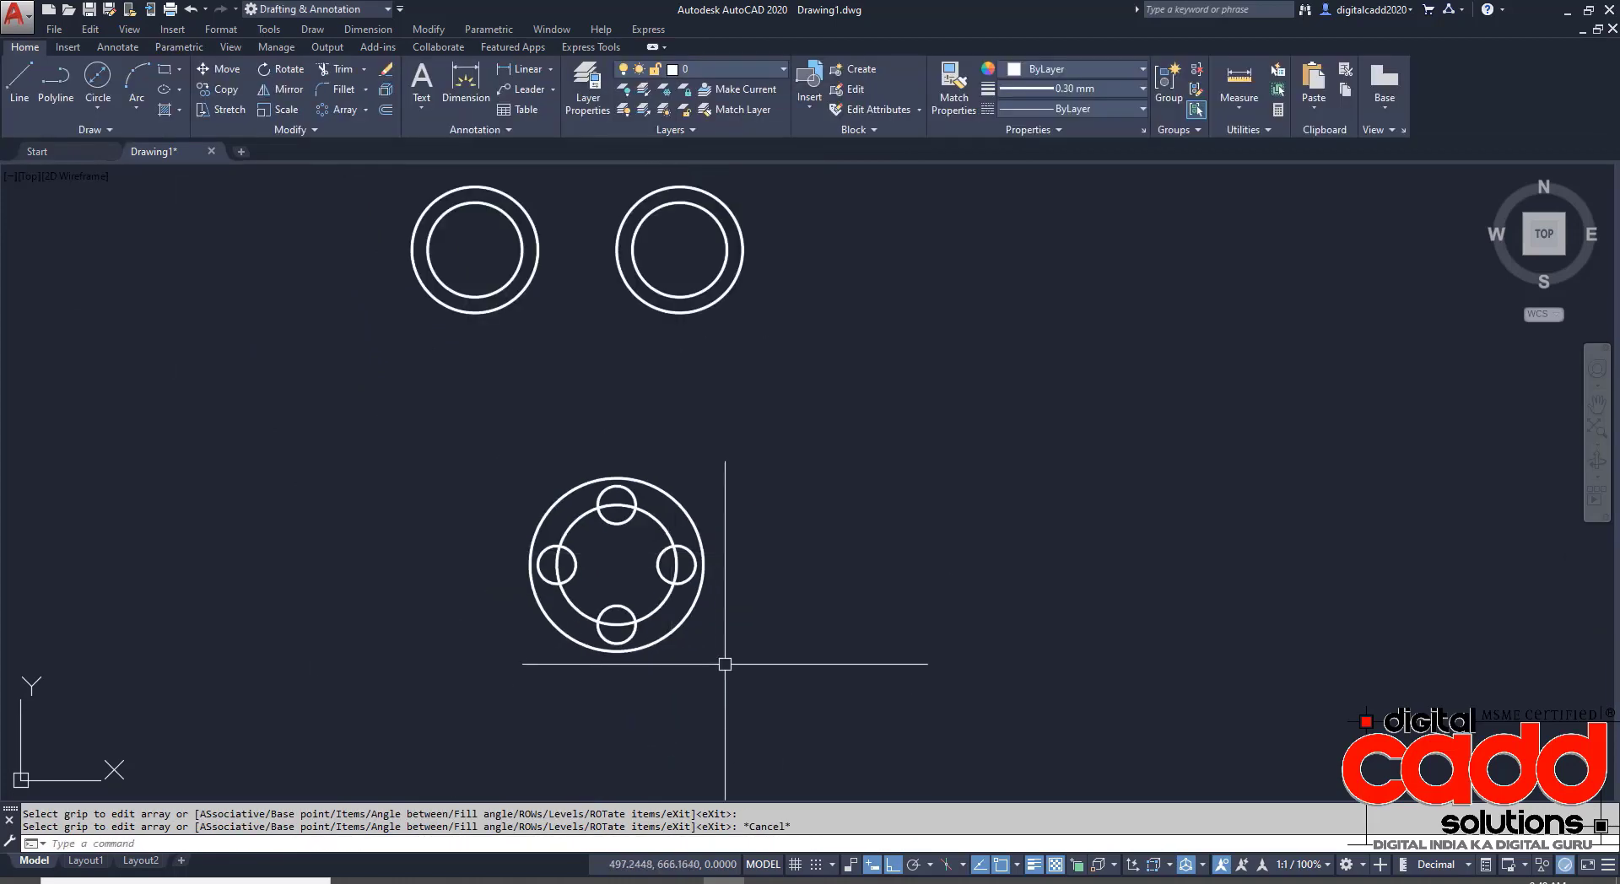
# - Check the four-hole array against the reference PDF and recentre the view
pyautogui.click(477, 881)
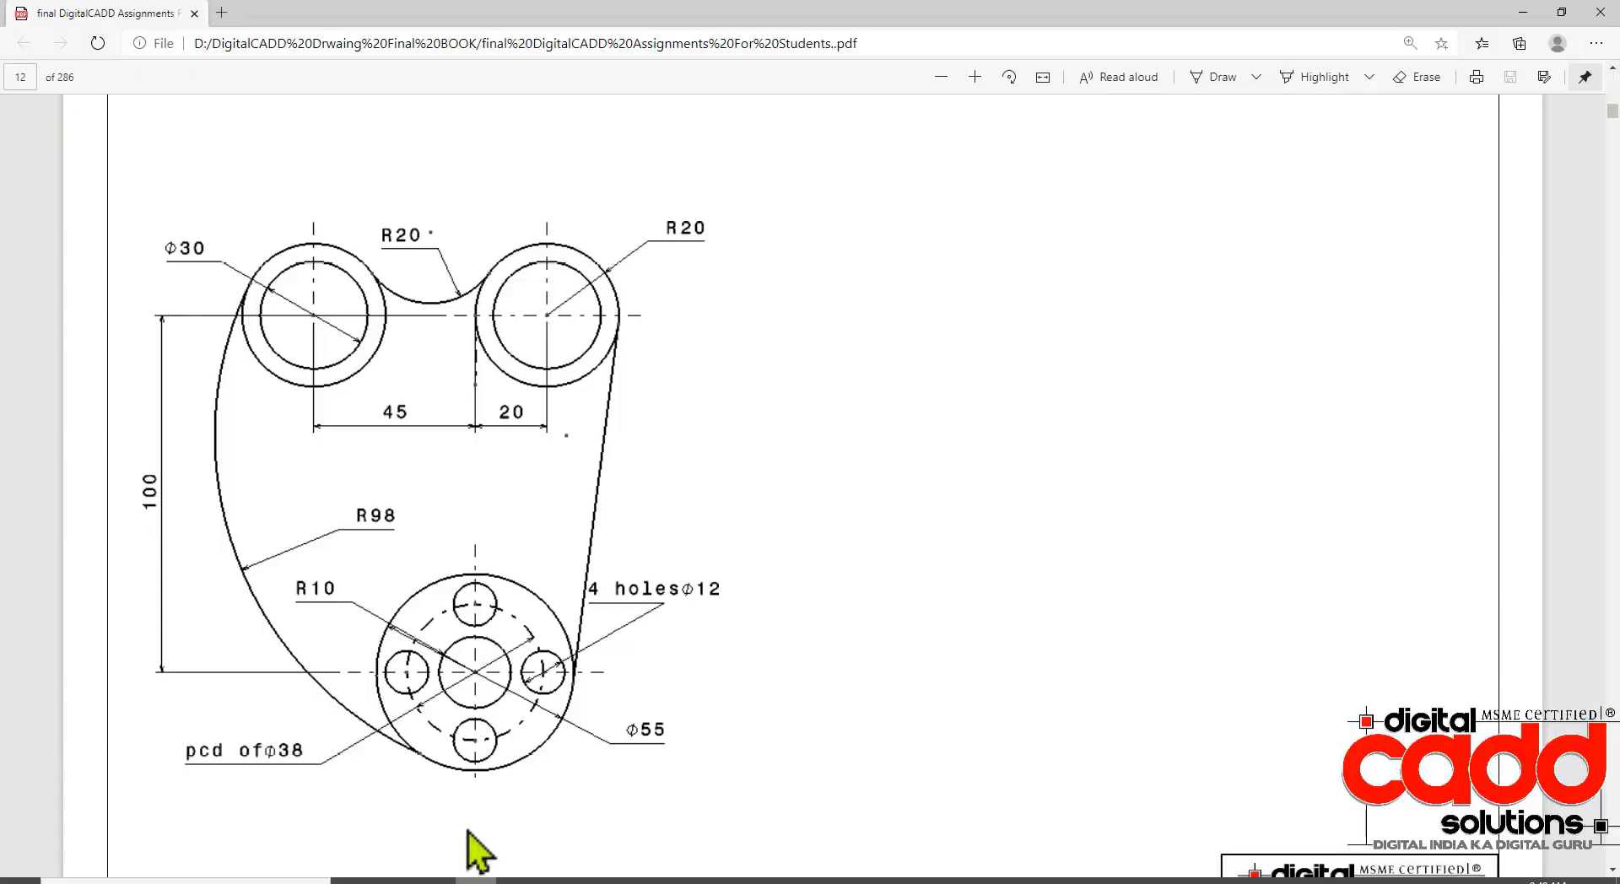
pyautogui.click(723, 880)
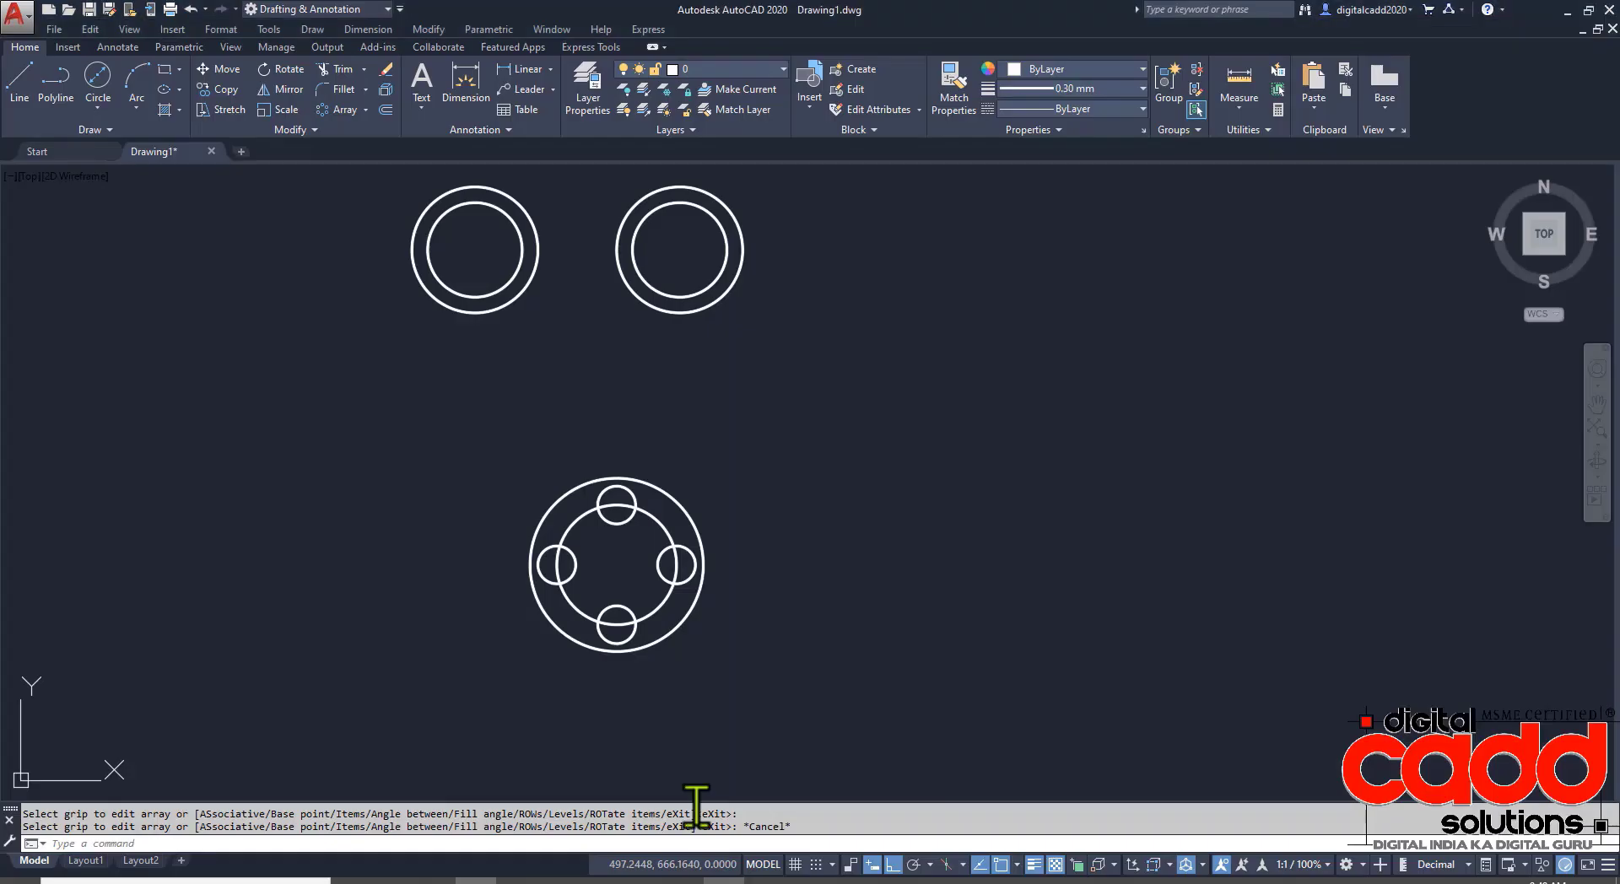
pyautogui.scroll(2, 705, 578)
pyautogui.click(686, 571)
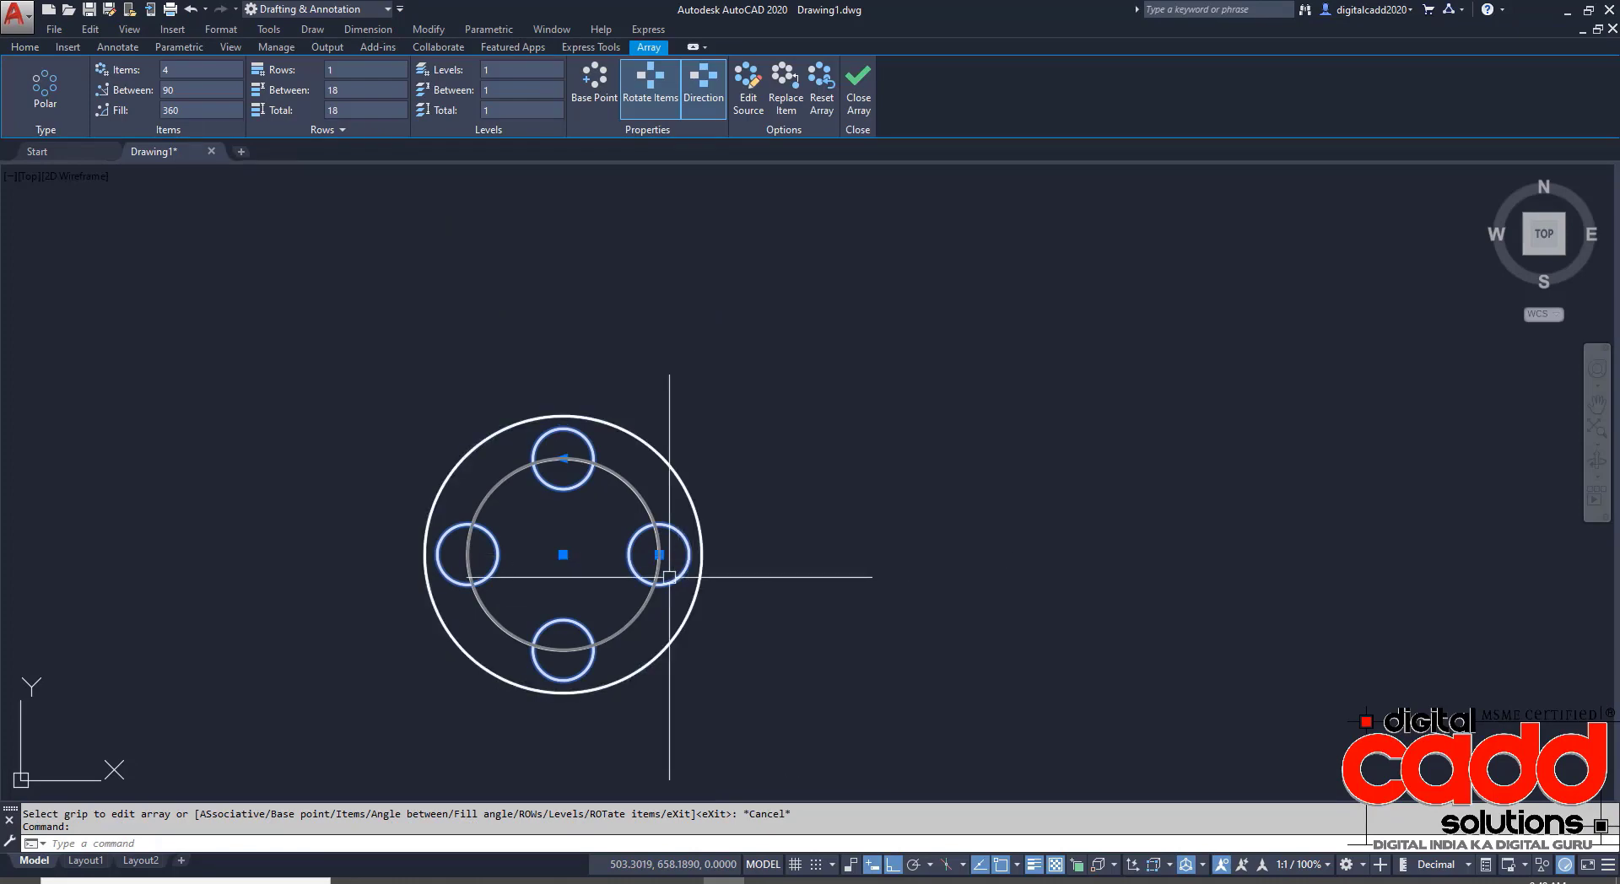
pyautogui.press('Escape')
pyautogui.scroll(-3, 658, 638)
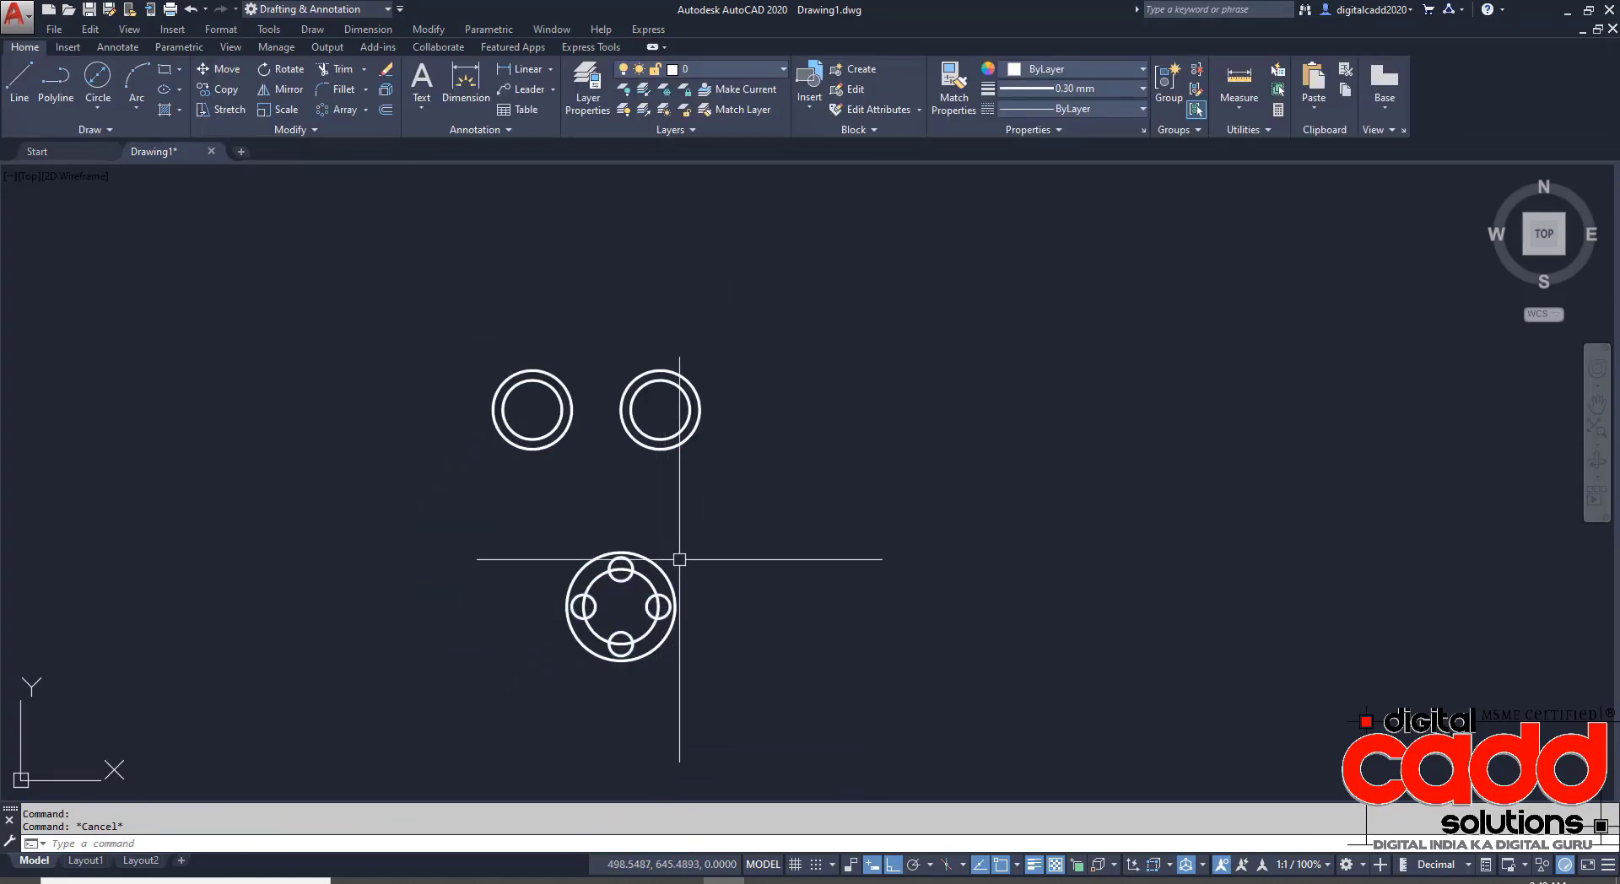
pyautogui.scroll(2, 677, 560)
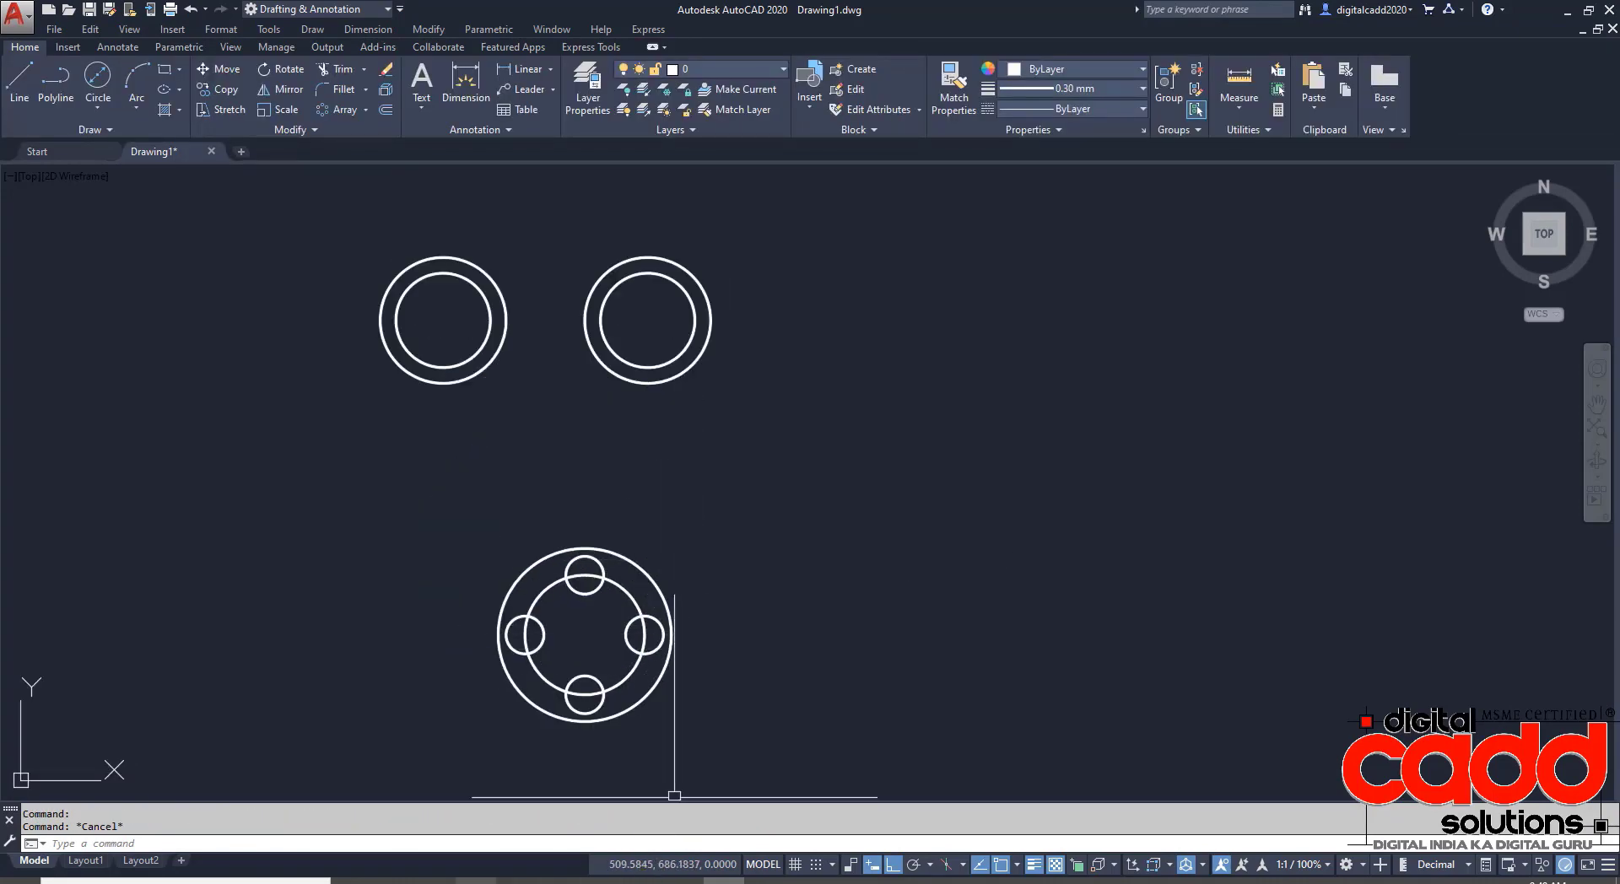
pyautogui.hotkey('alt', 'Tab')
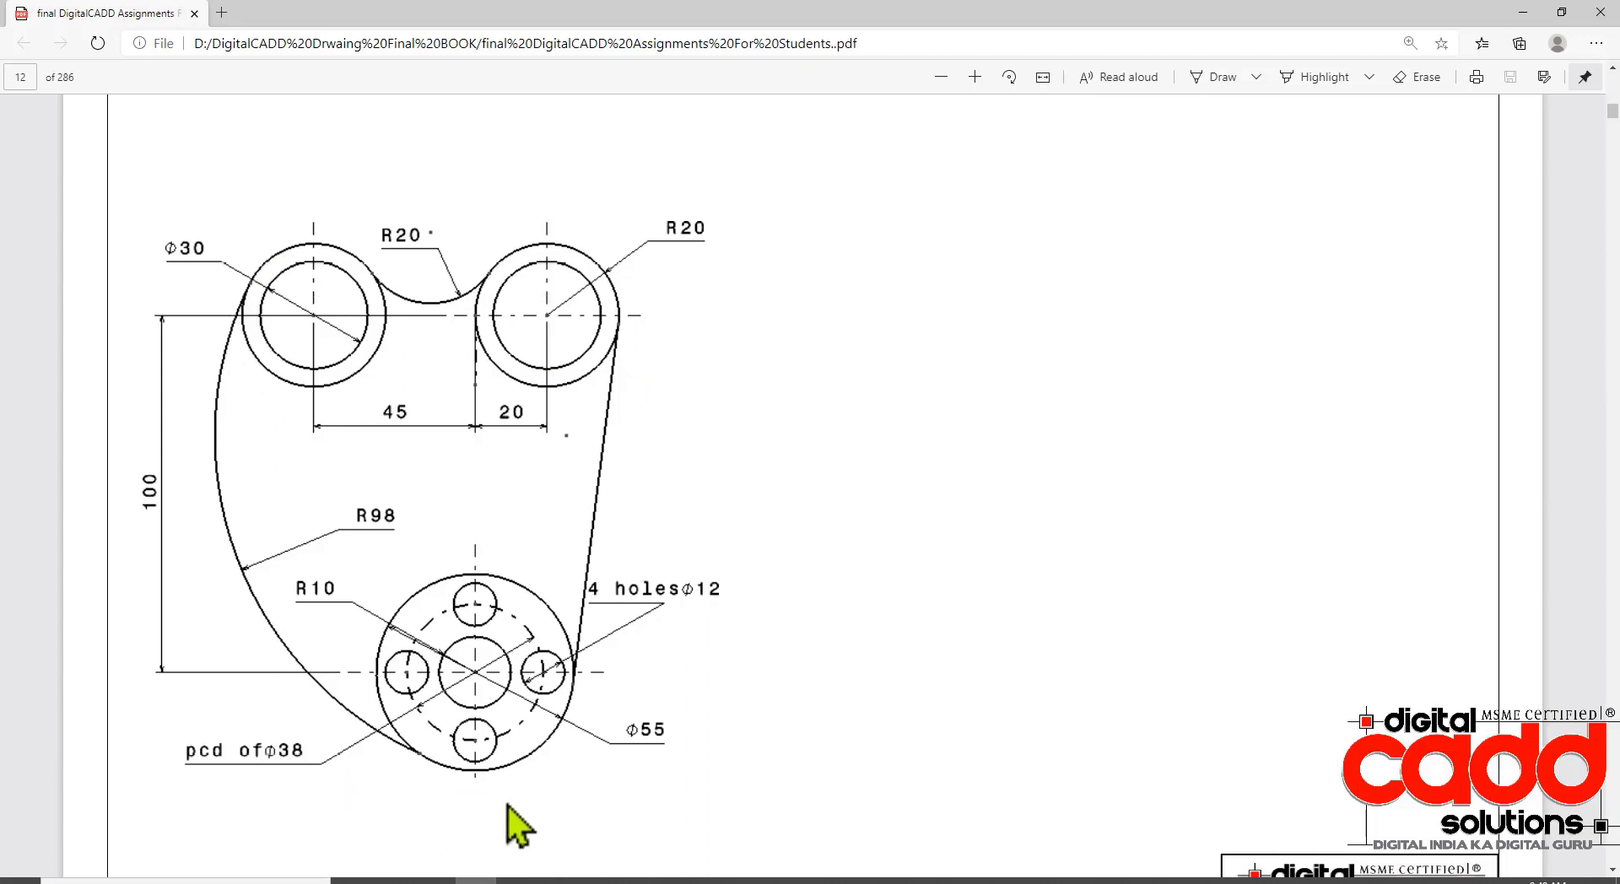
pyautogui.hotkey('alt', 'Tab')
pyautogui.moveTo(700, 613); pyautogui.dragTo(685, 582, button='middle')
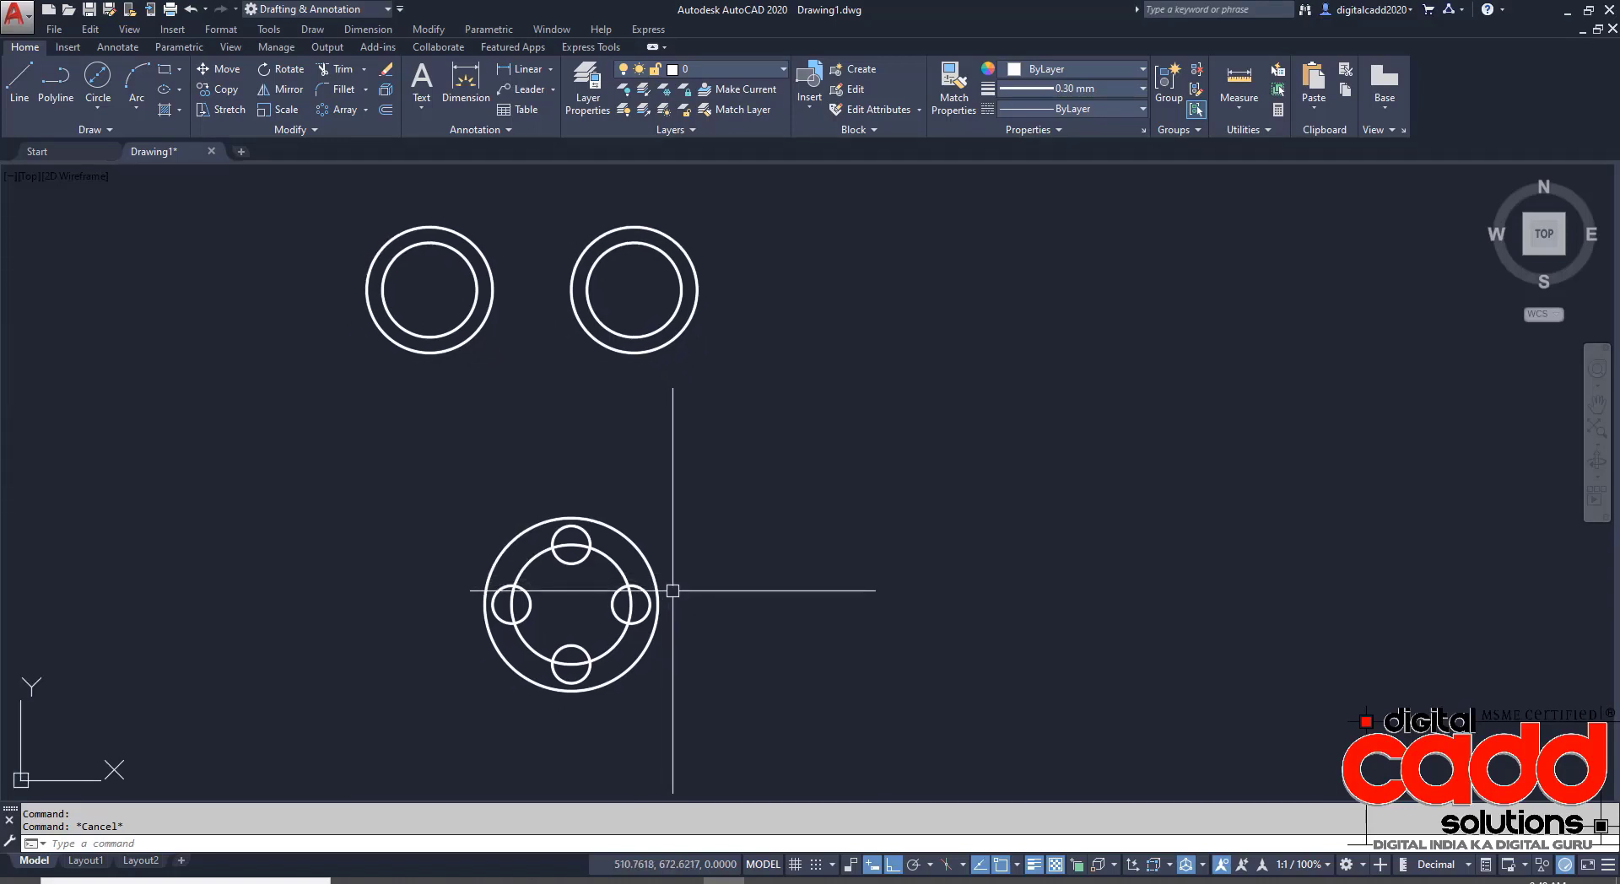
# - Draw a tangent-tangent-radius R98 circle, then erase it as misplaced
pyautogui.click(94, 108)
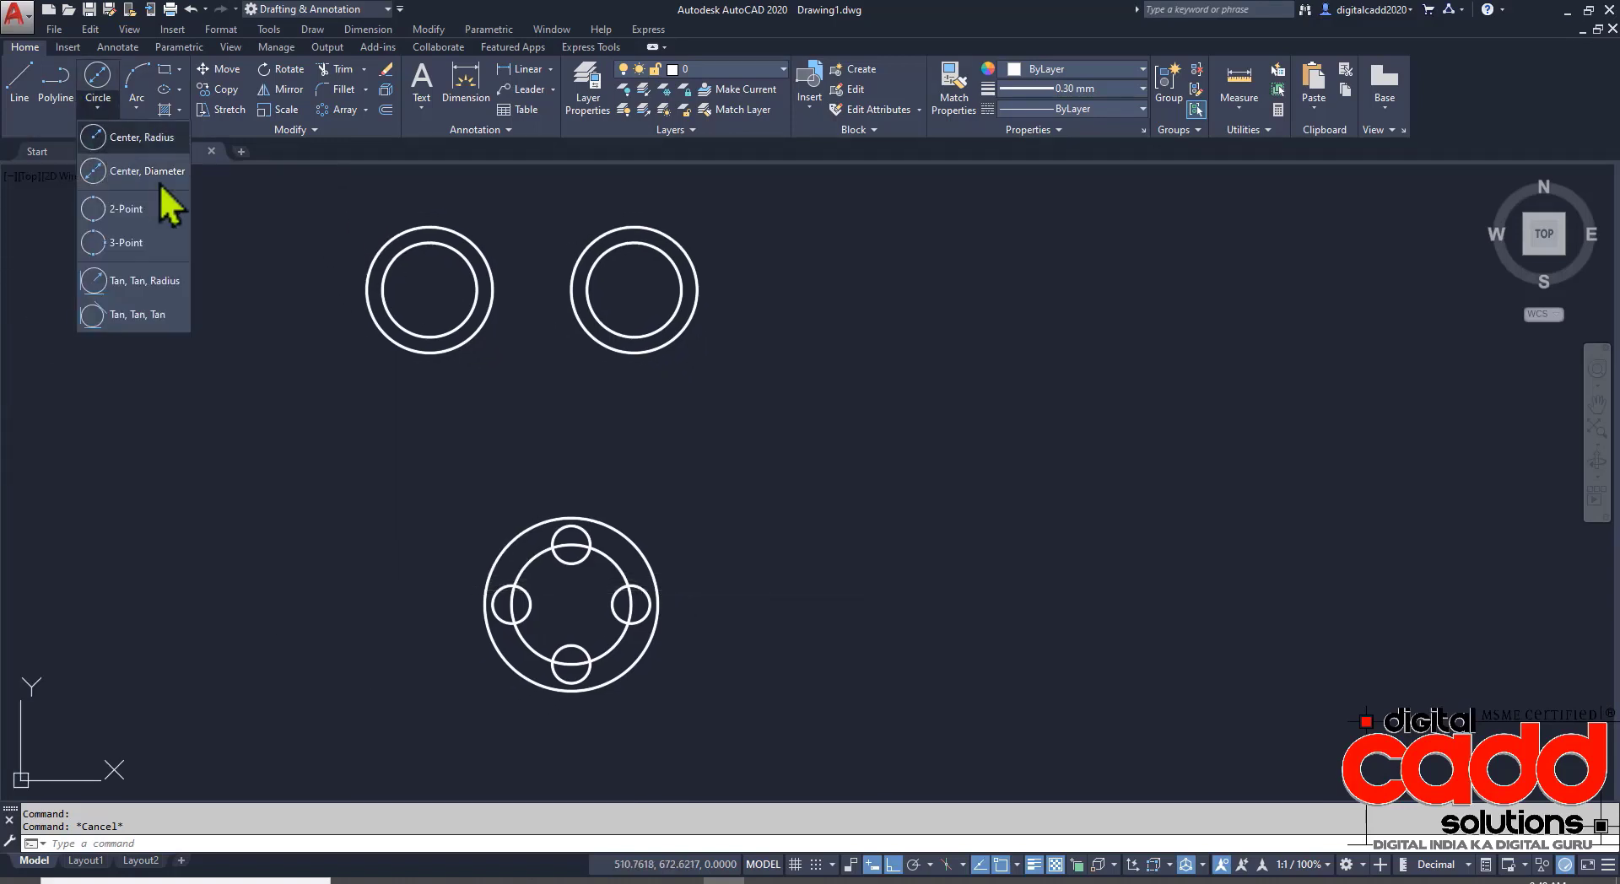
pyautogui.click(135, 285)
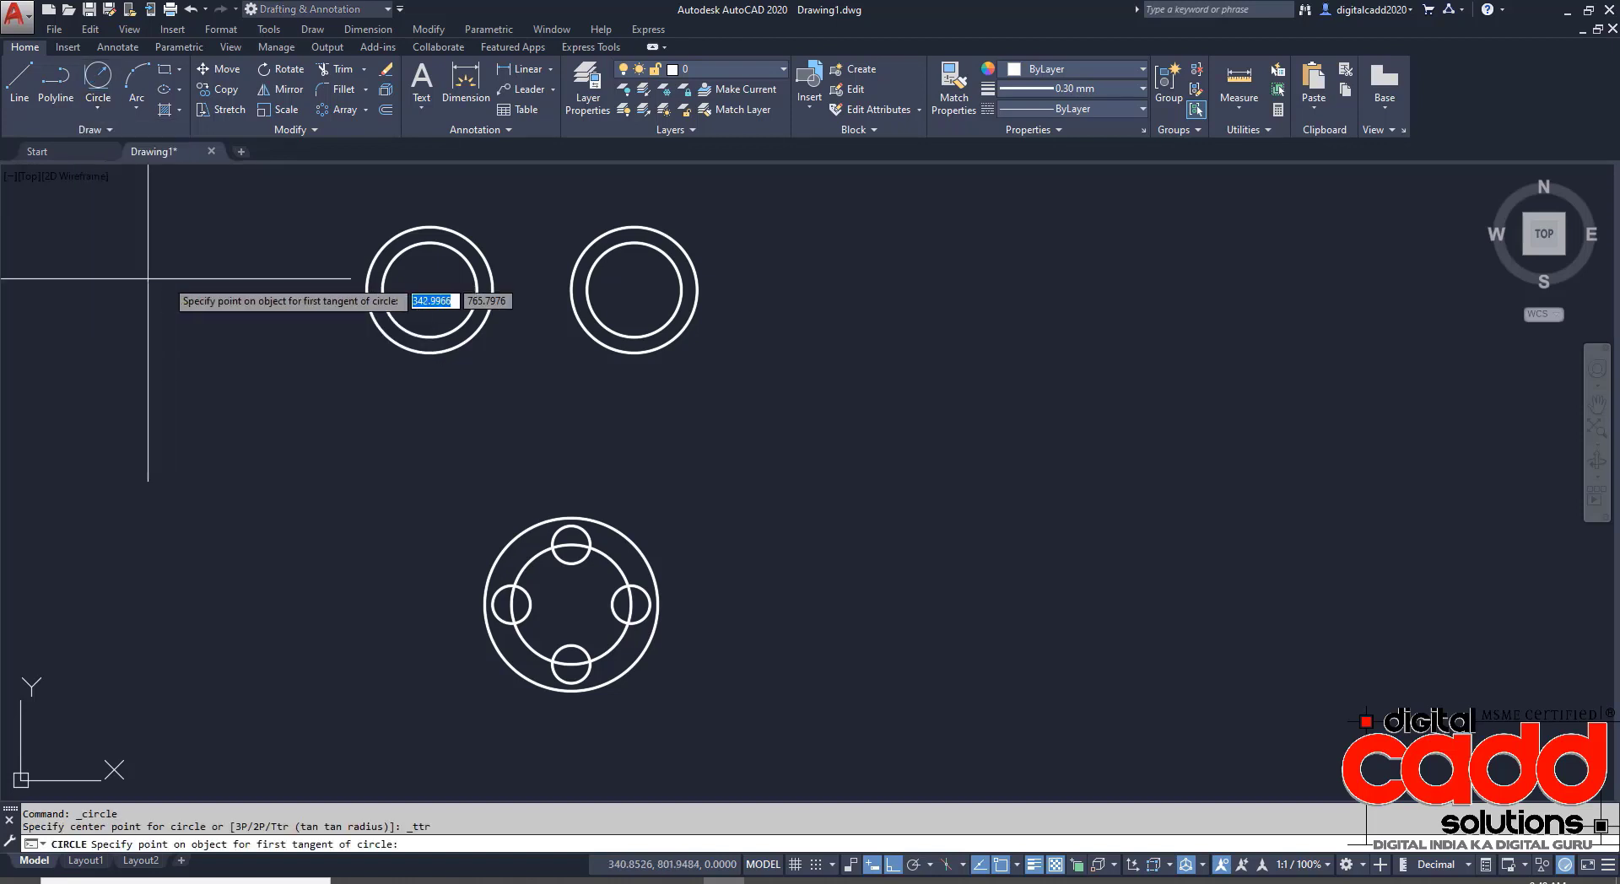
pyautogui.click(392, 238)
pyautogui.click(527, 680)
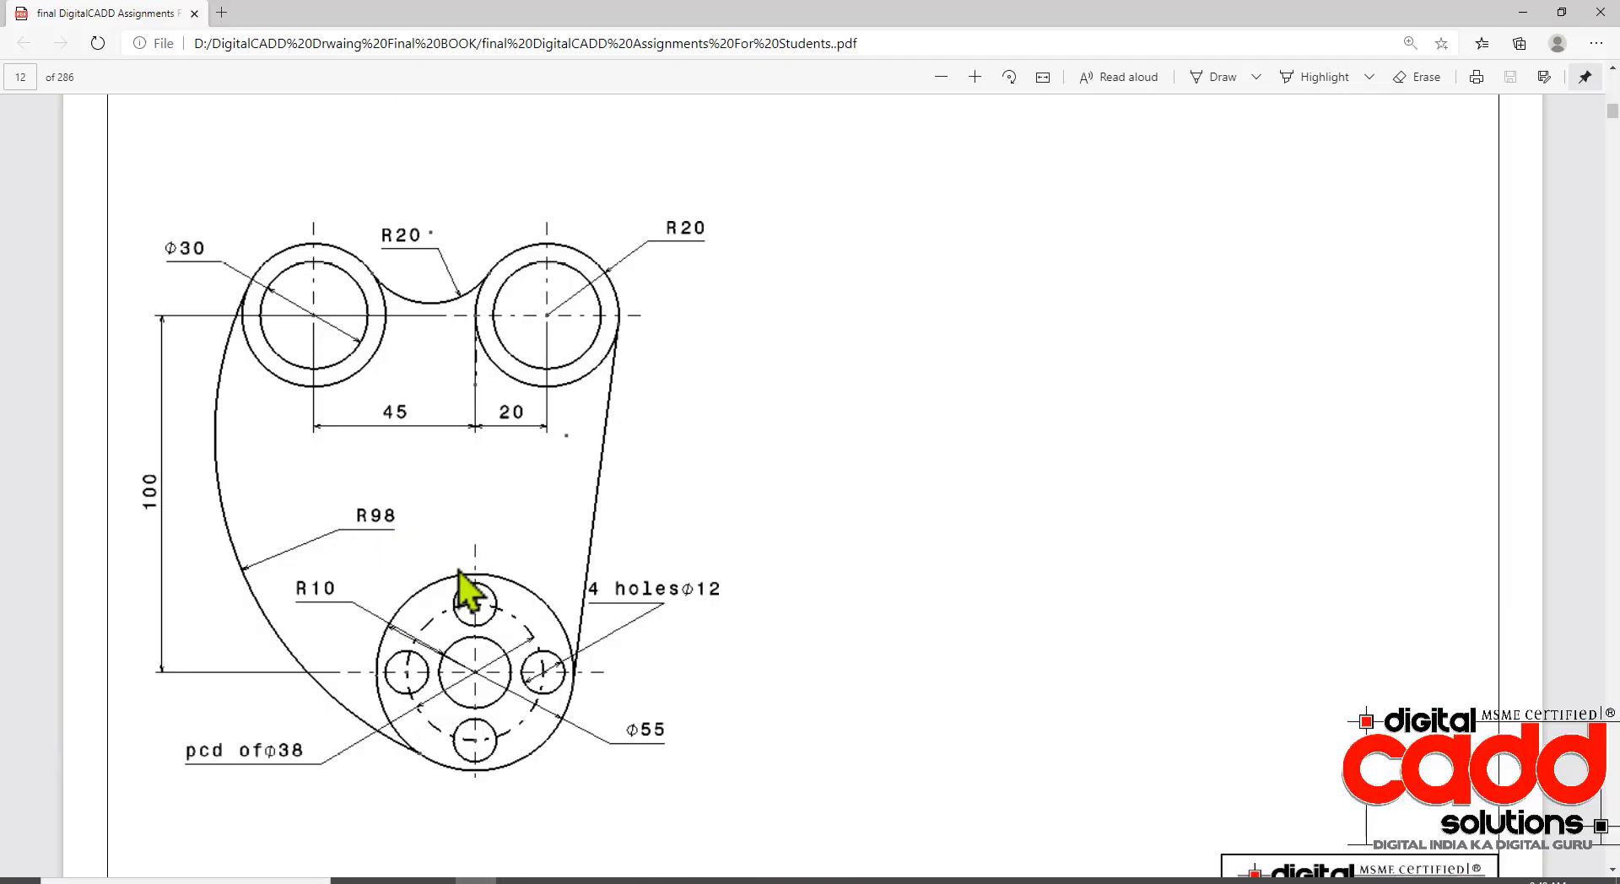
pyautogui.click(723, 880)
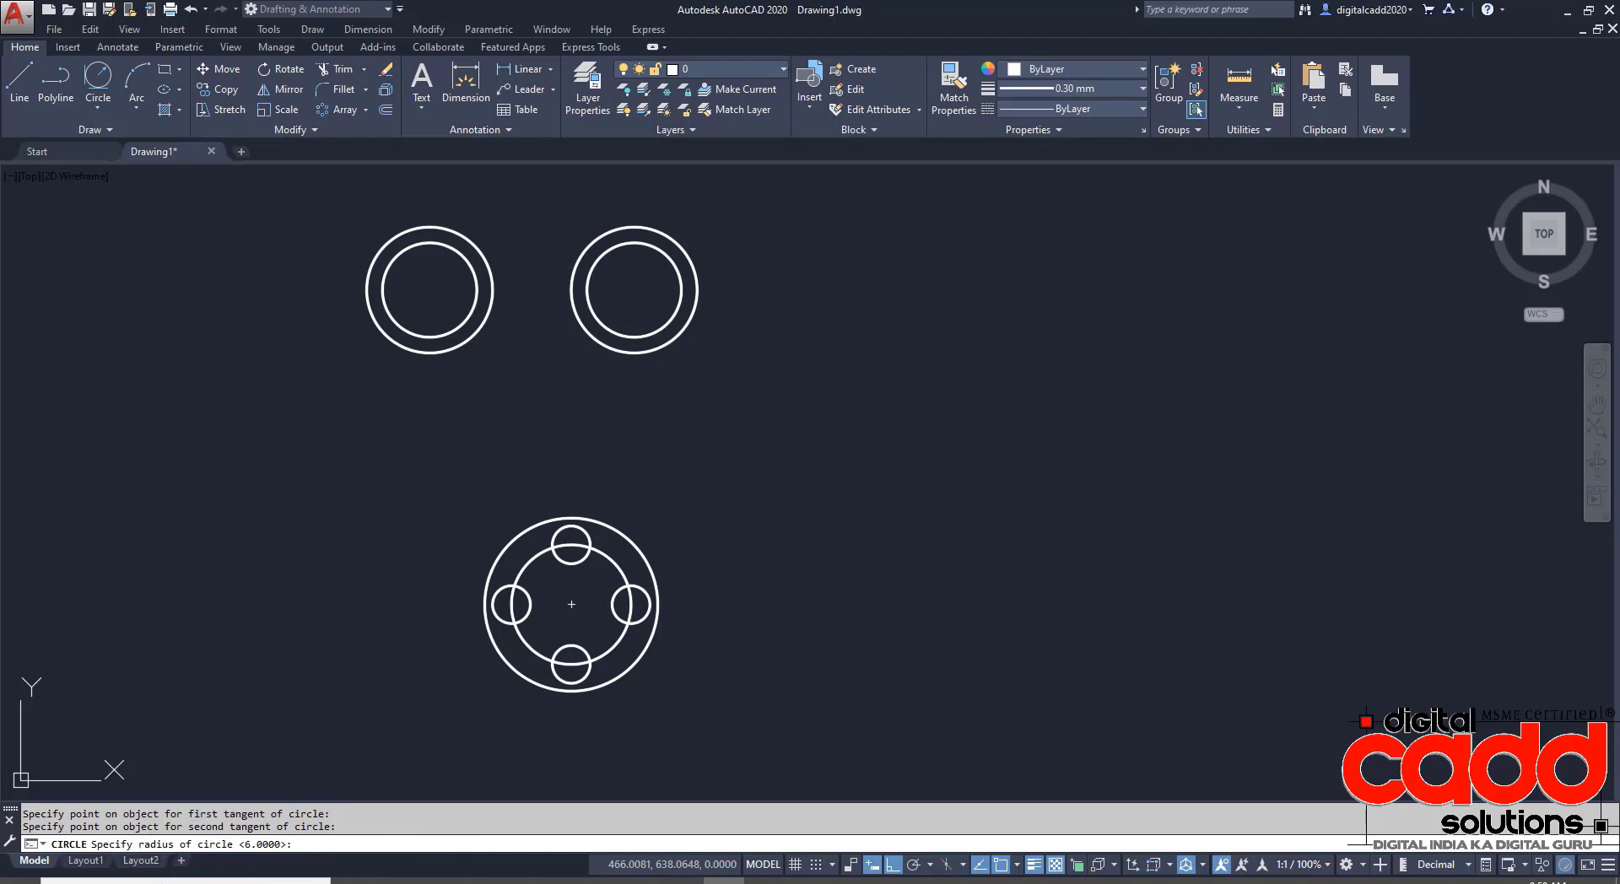
pyautogui.write('8')
pyautogui.press('Return')
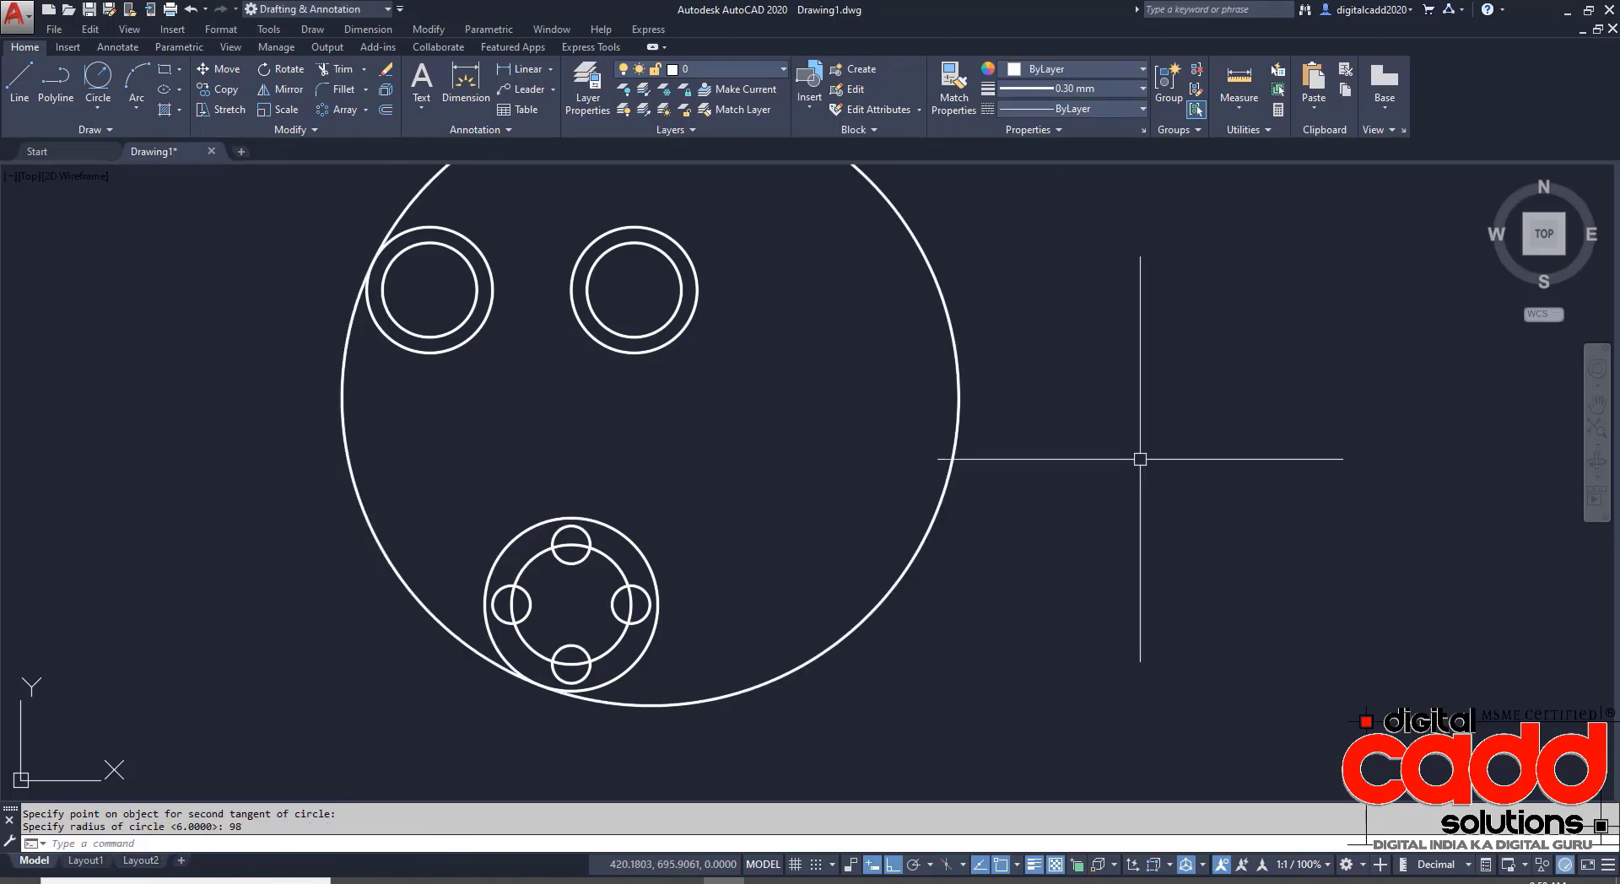
pyautogui.click(1038, 427)
pyautogui.click(731, 473)
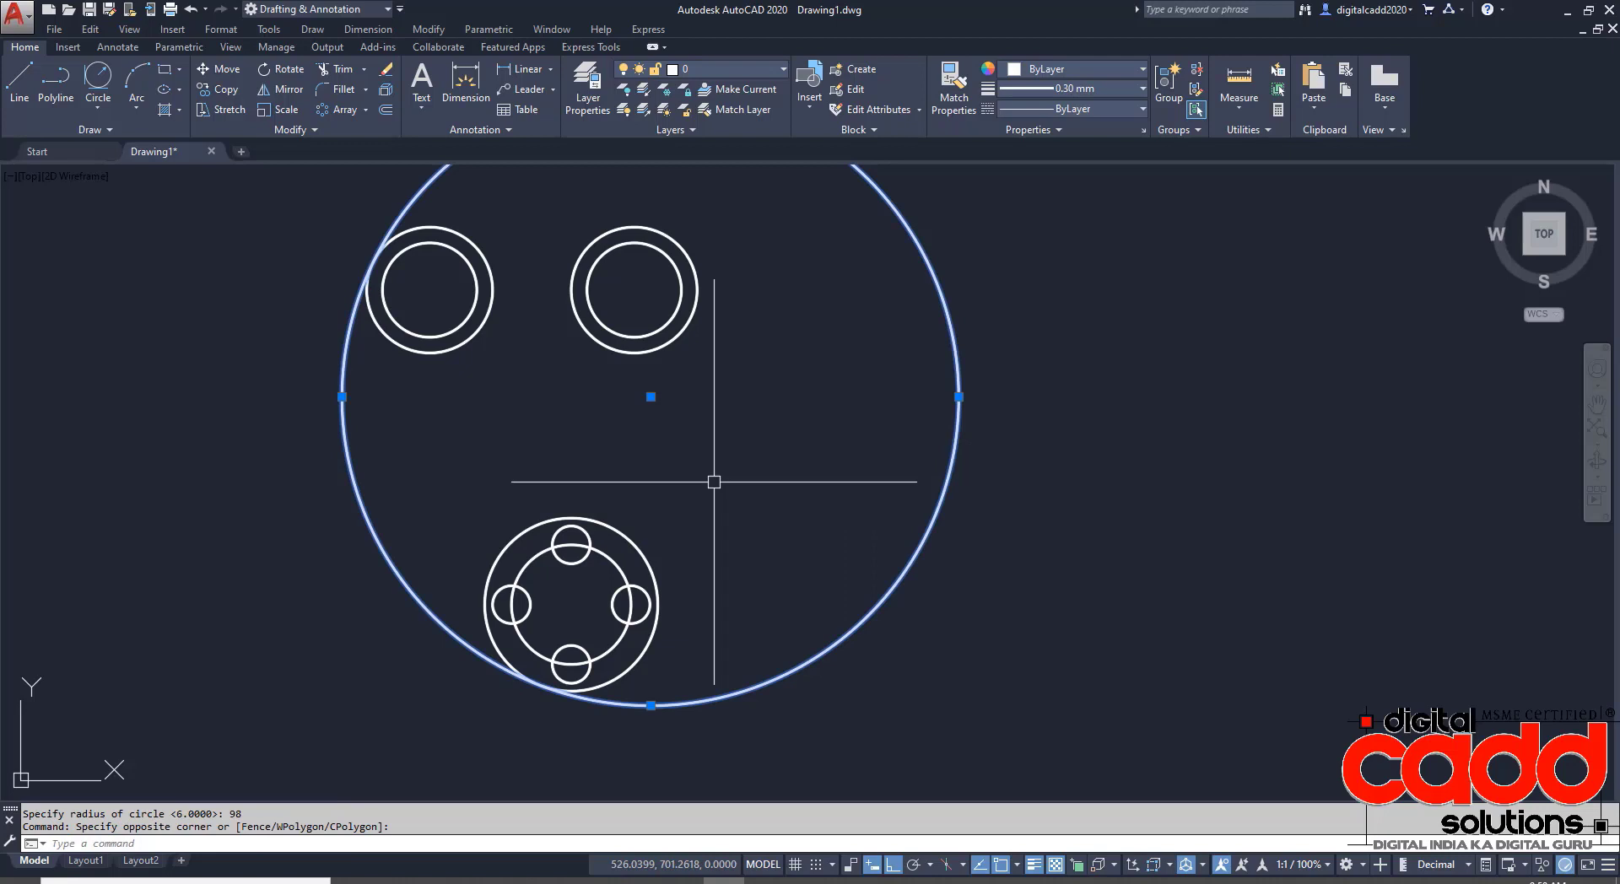
pyautogui.click(384, 72)
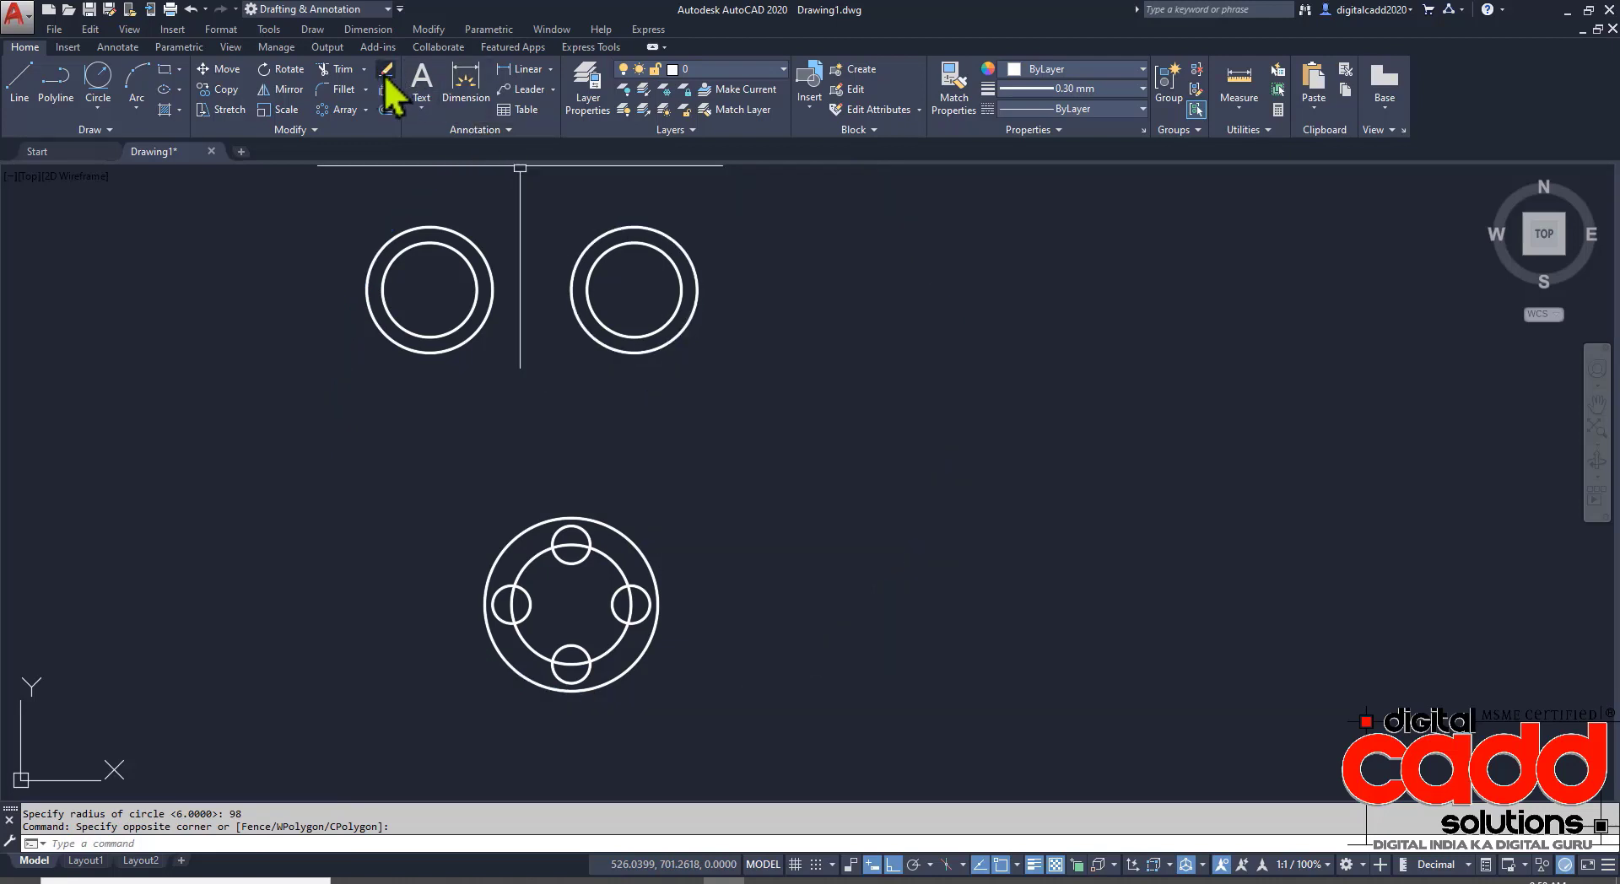
# - Redraw the R98 circle tangent to the upper-left Φ40 ring and the bottom Φ55 ring
pyautogui.click(98, 108)
pyautogui.click(149, 285)
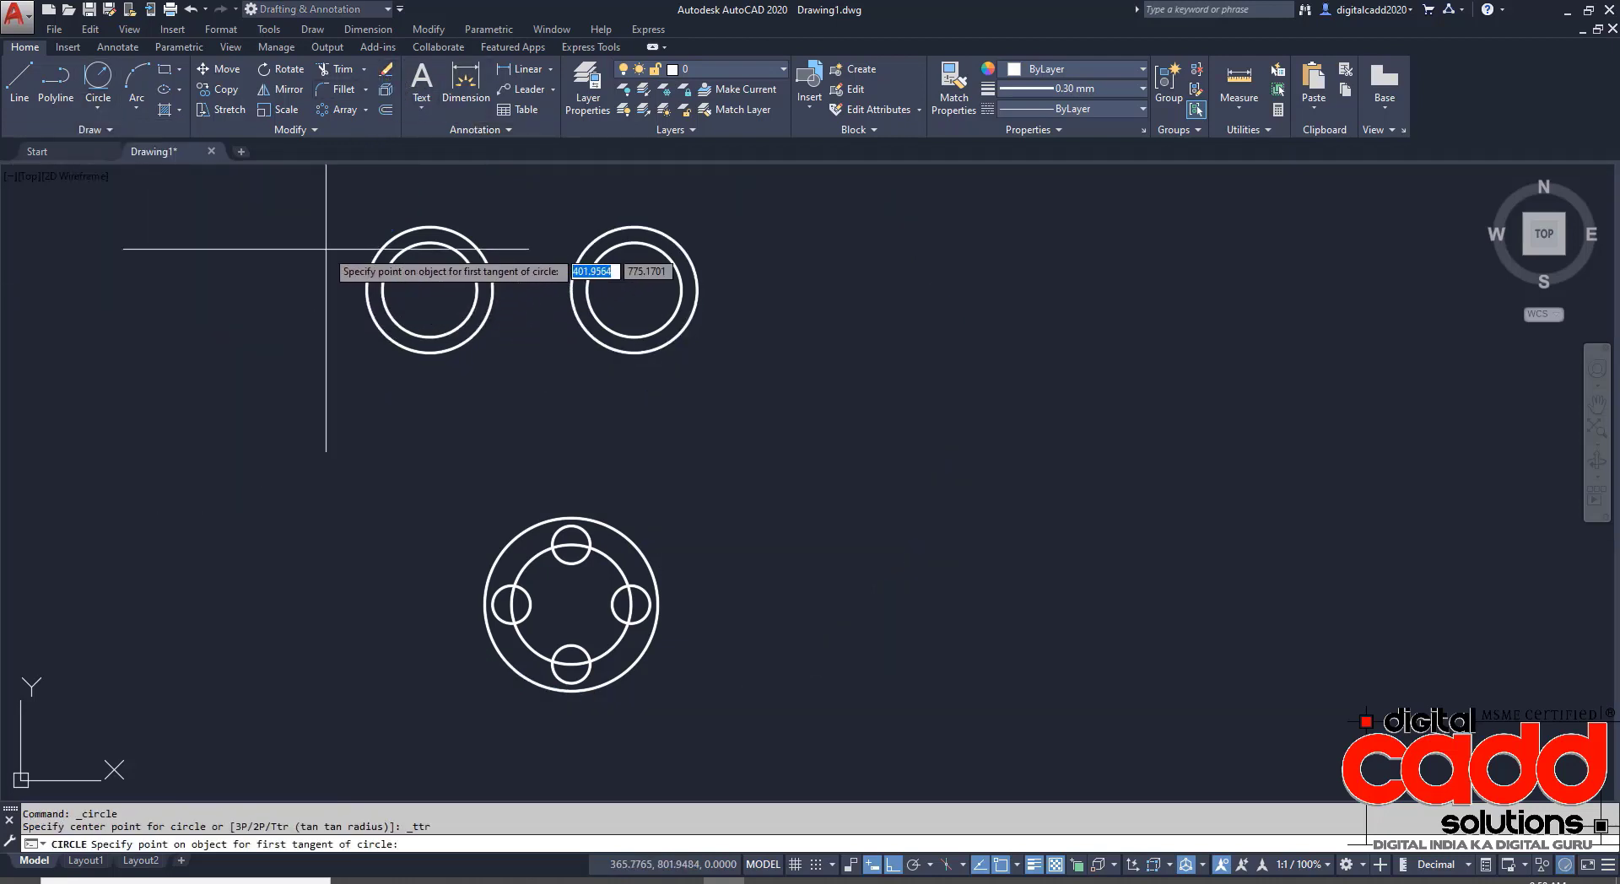
pyautogui.click(369, 265)
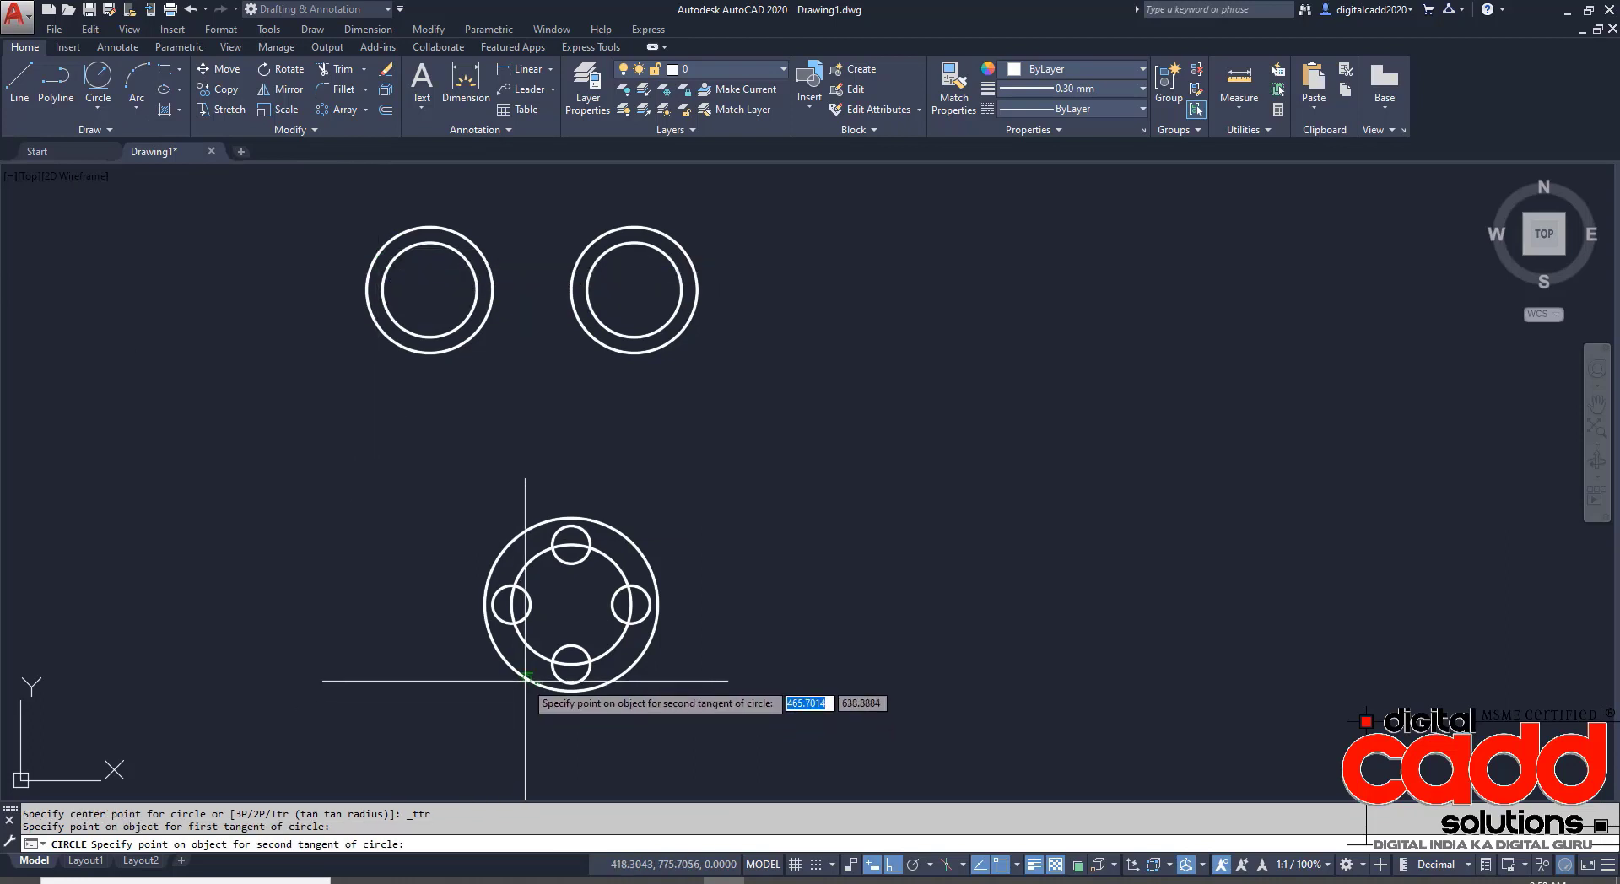
pyautogui.click(469, 687)
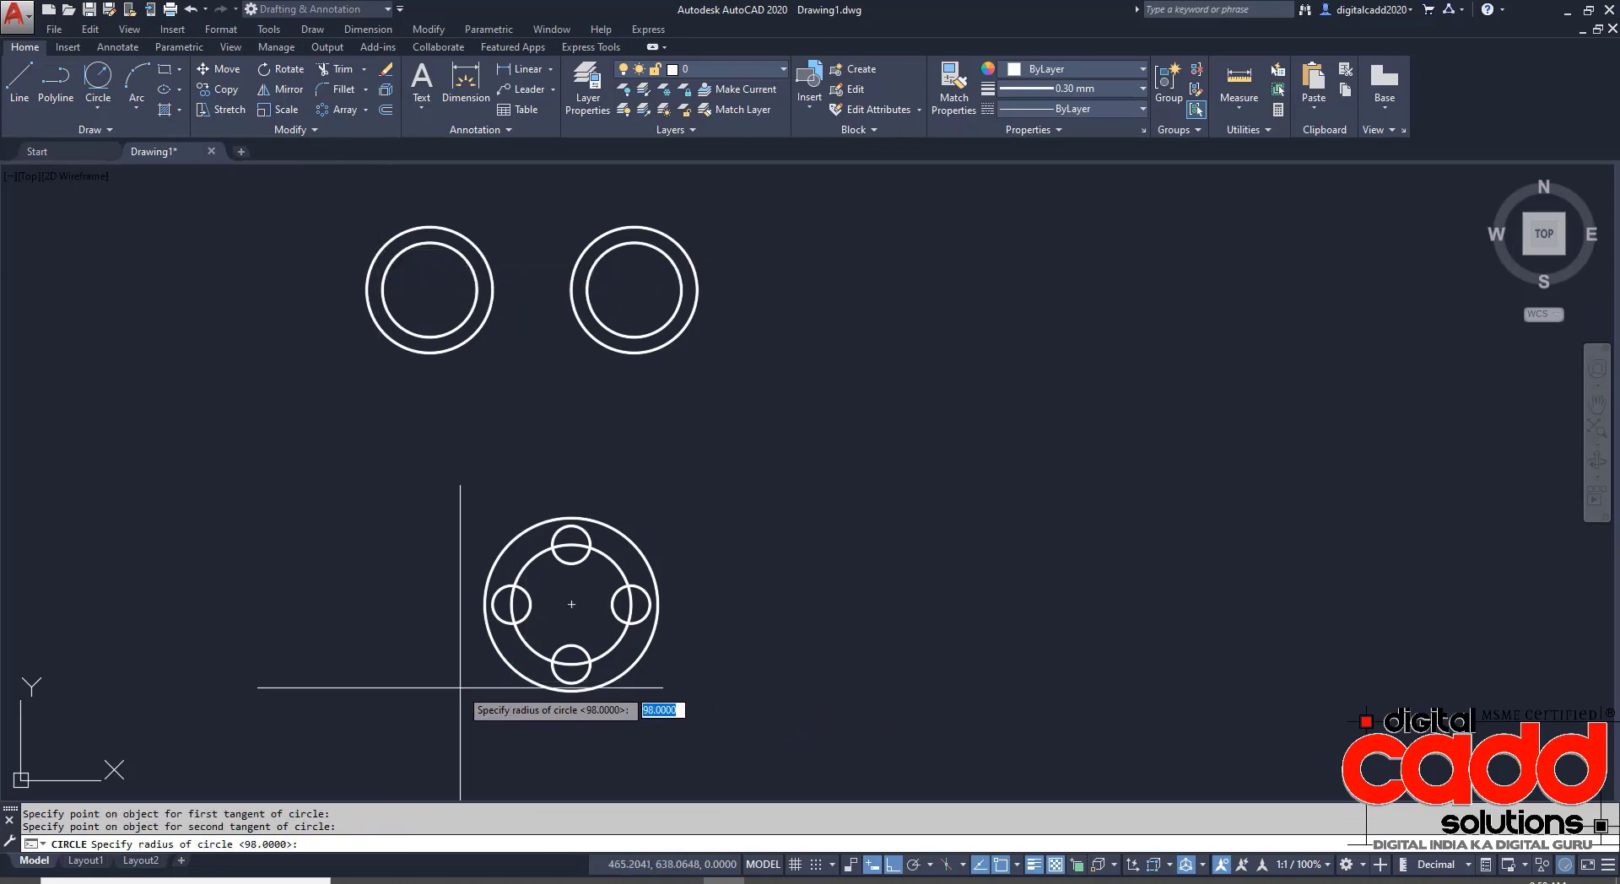
pyautogui.press('Return')
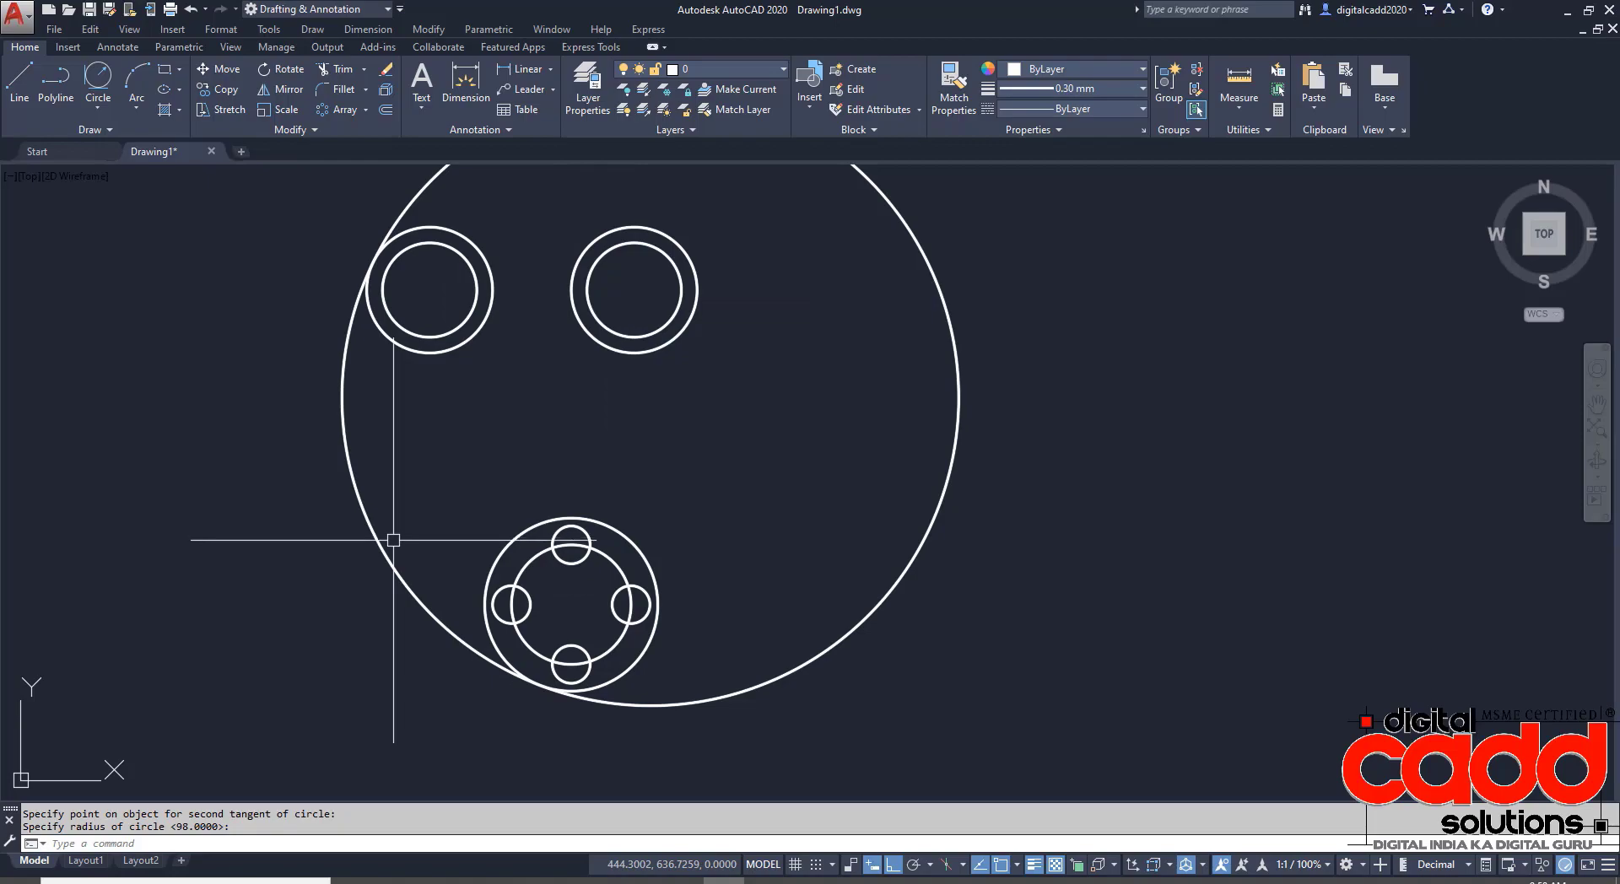
pyautogui.hotkey('alt', 'Tab')
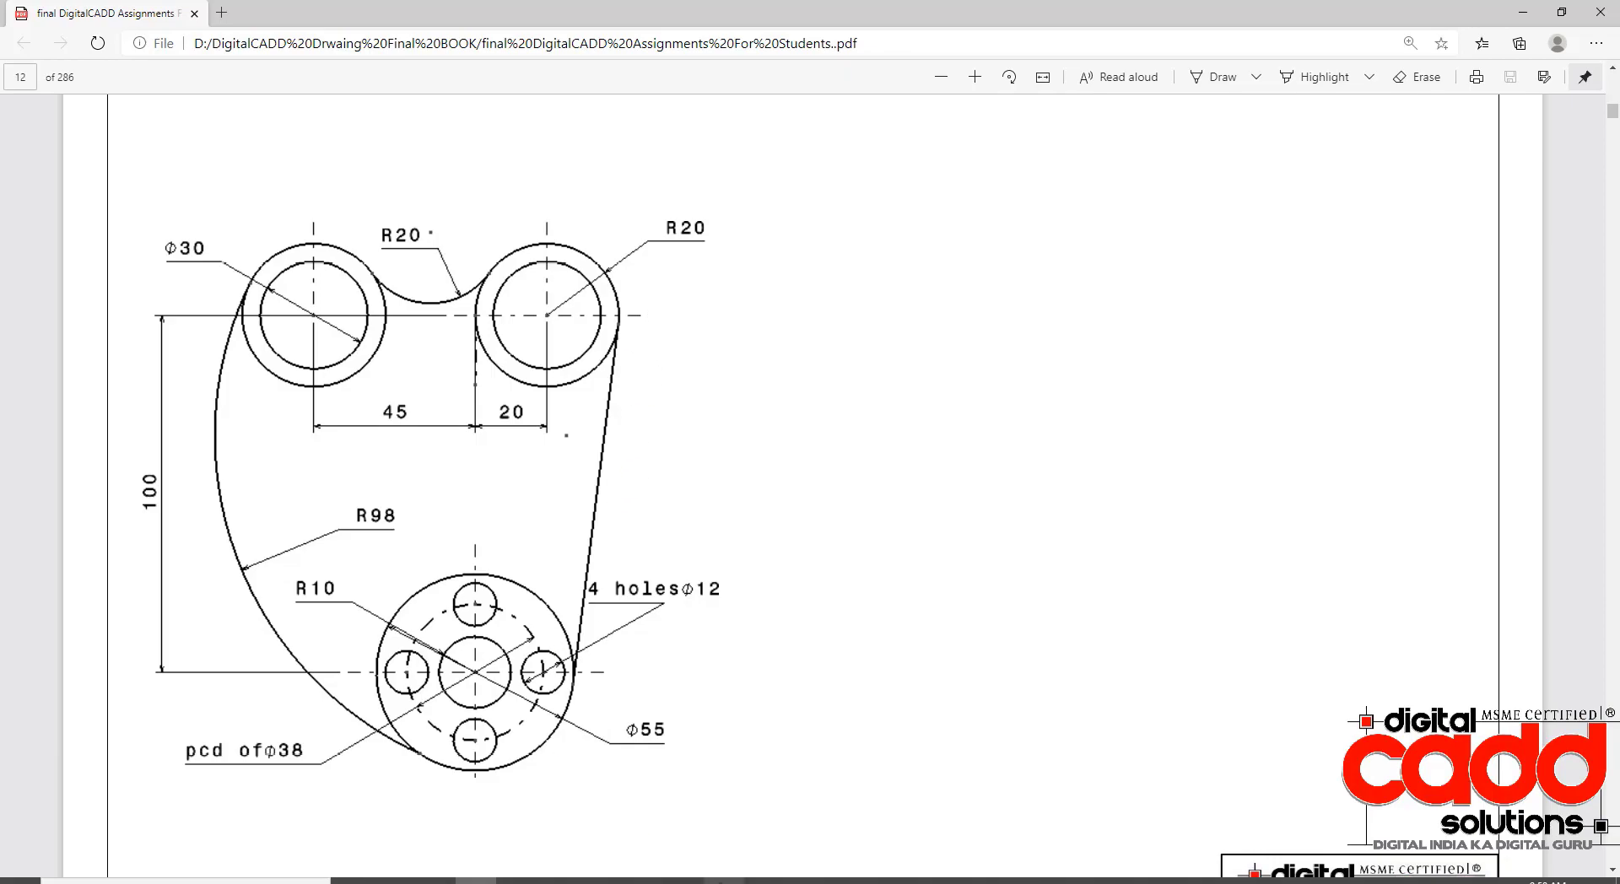
pyautogui.hotkey('alt', 'Tab')
pyautogui.moveTo(766, 585); pyautogui.dragTo(726, 566, button='middle')
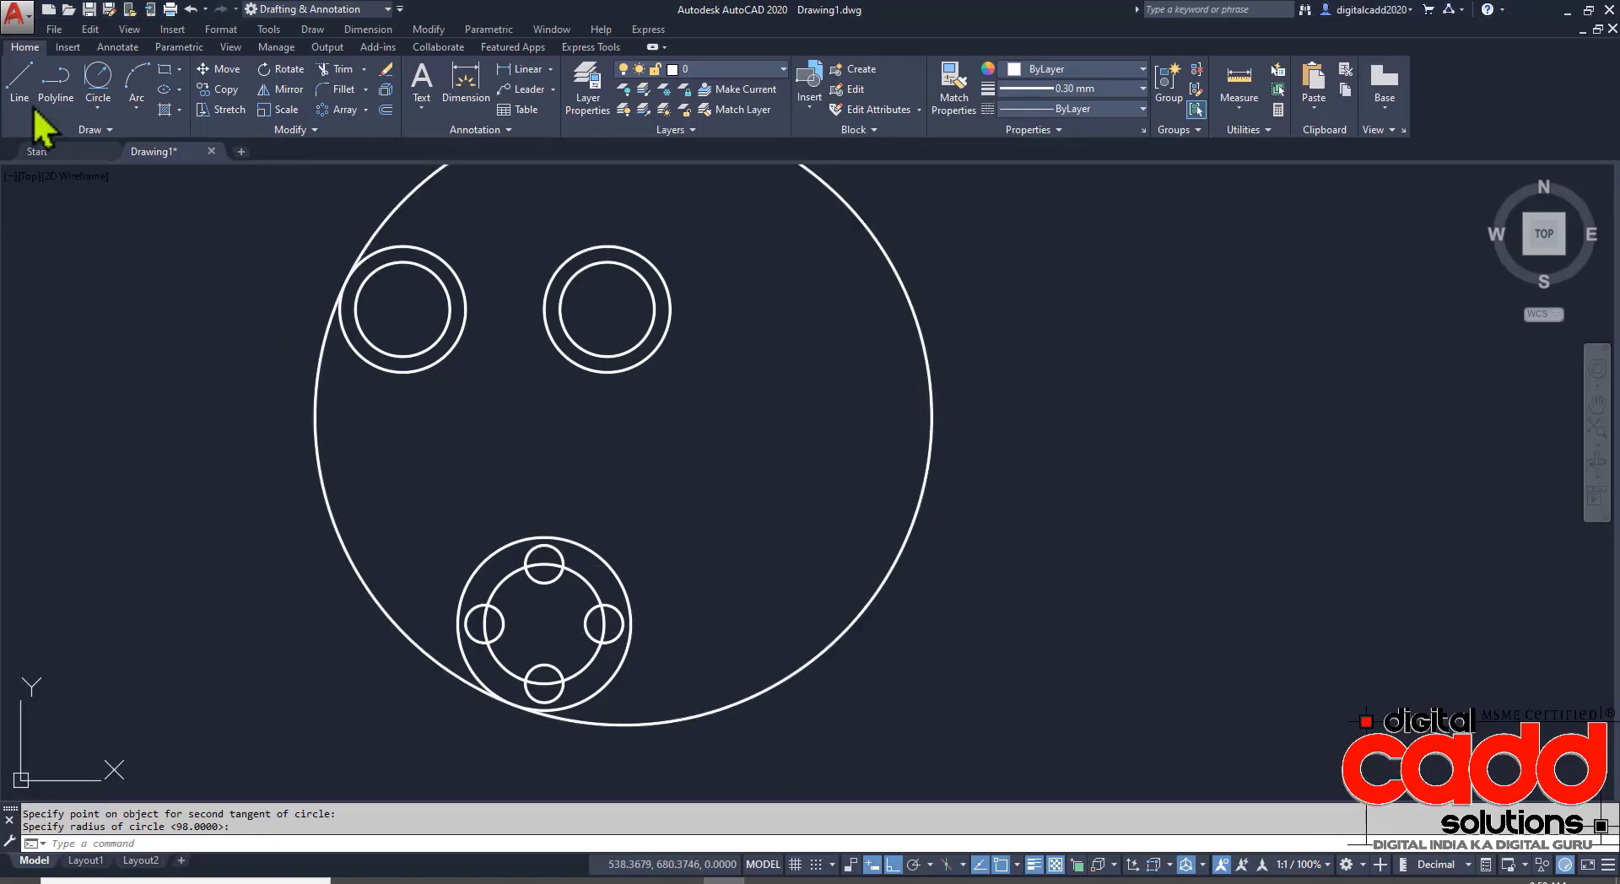
# - Draw a line tangent to the upper-right Φ40 circle and the bottom Φ55 circle
pyautogui.click(18, 85)
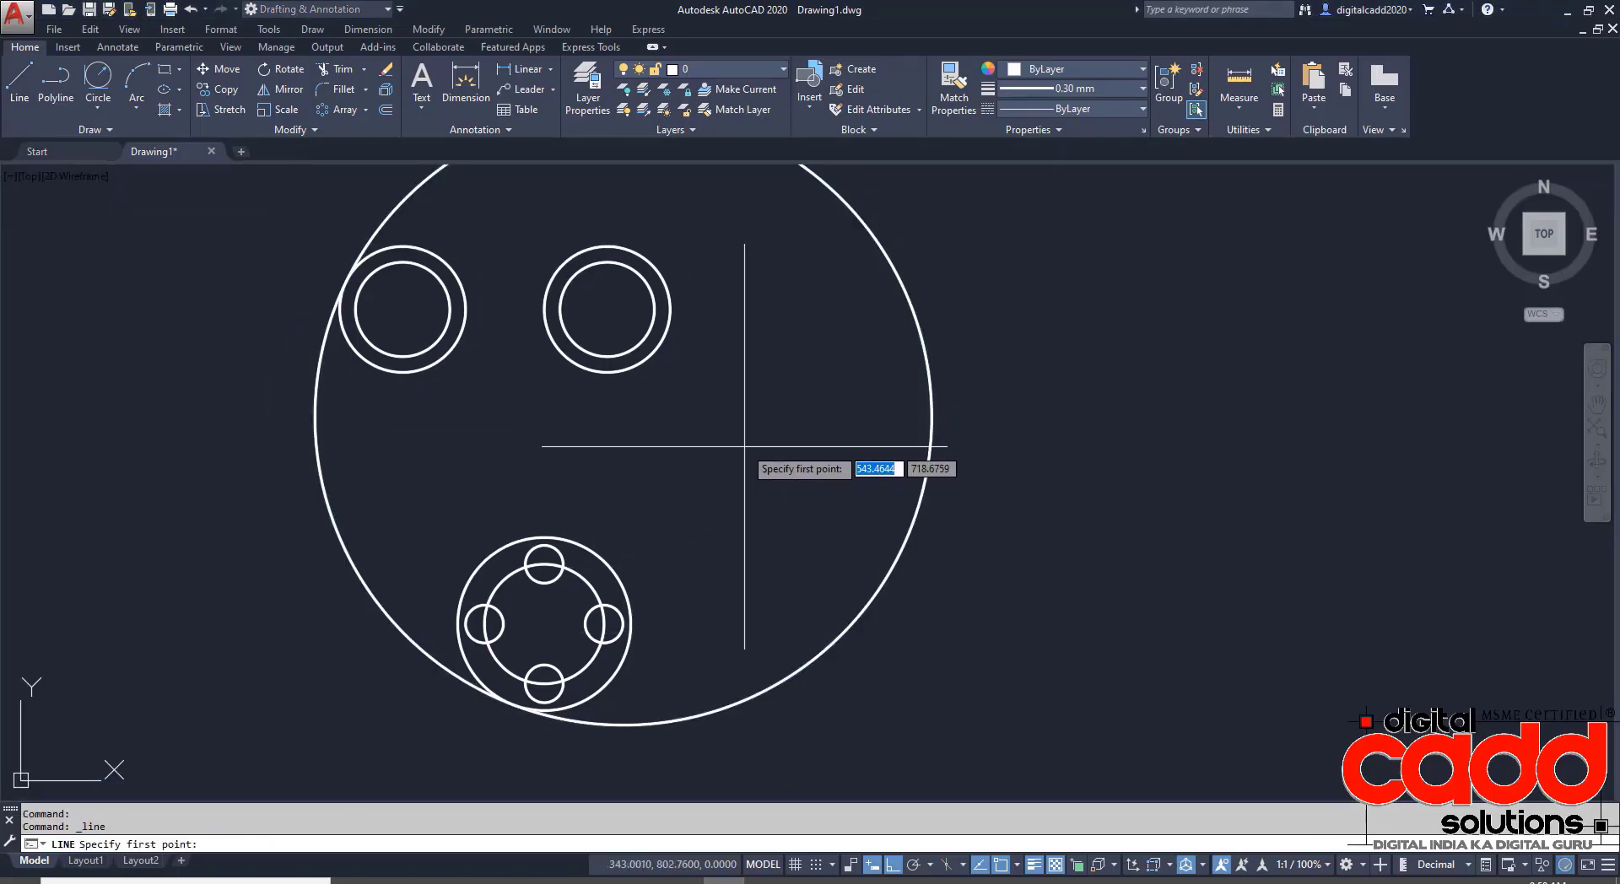
pyautogui.keyDown('shift'); pyautogui.rightClick(784, 340); pyautogui.keyUp('shift')
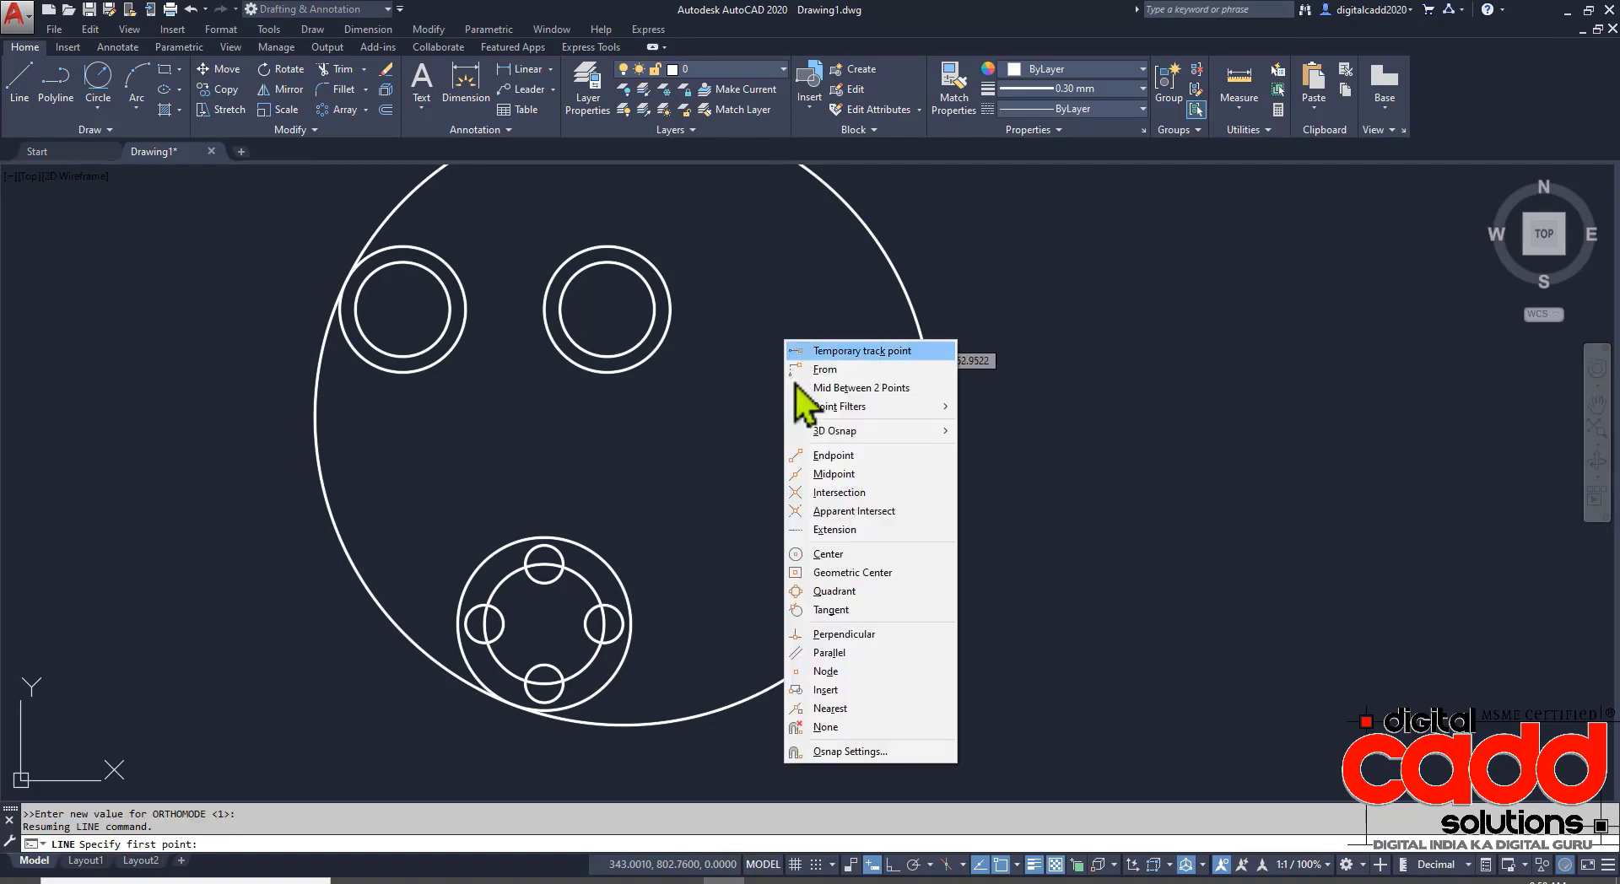
pyautogui.click(831, 609)
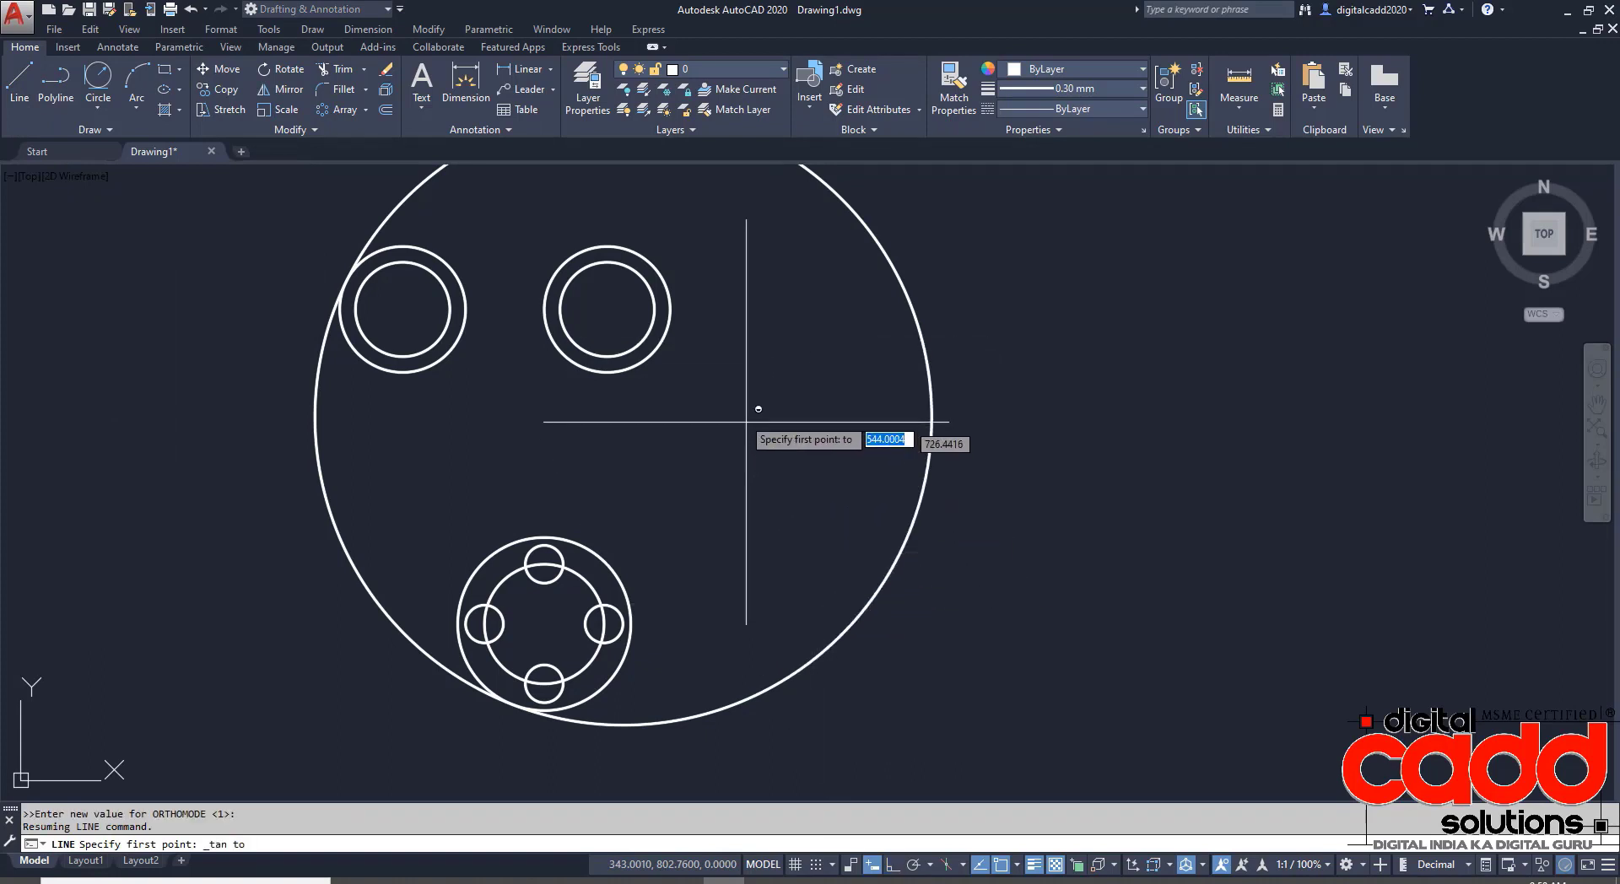
pyautogui.click(699, 293)
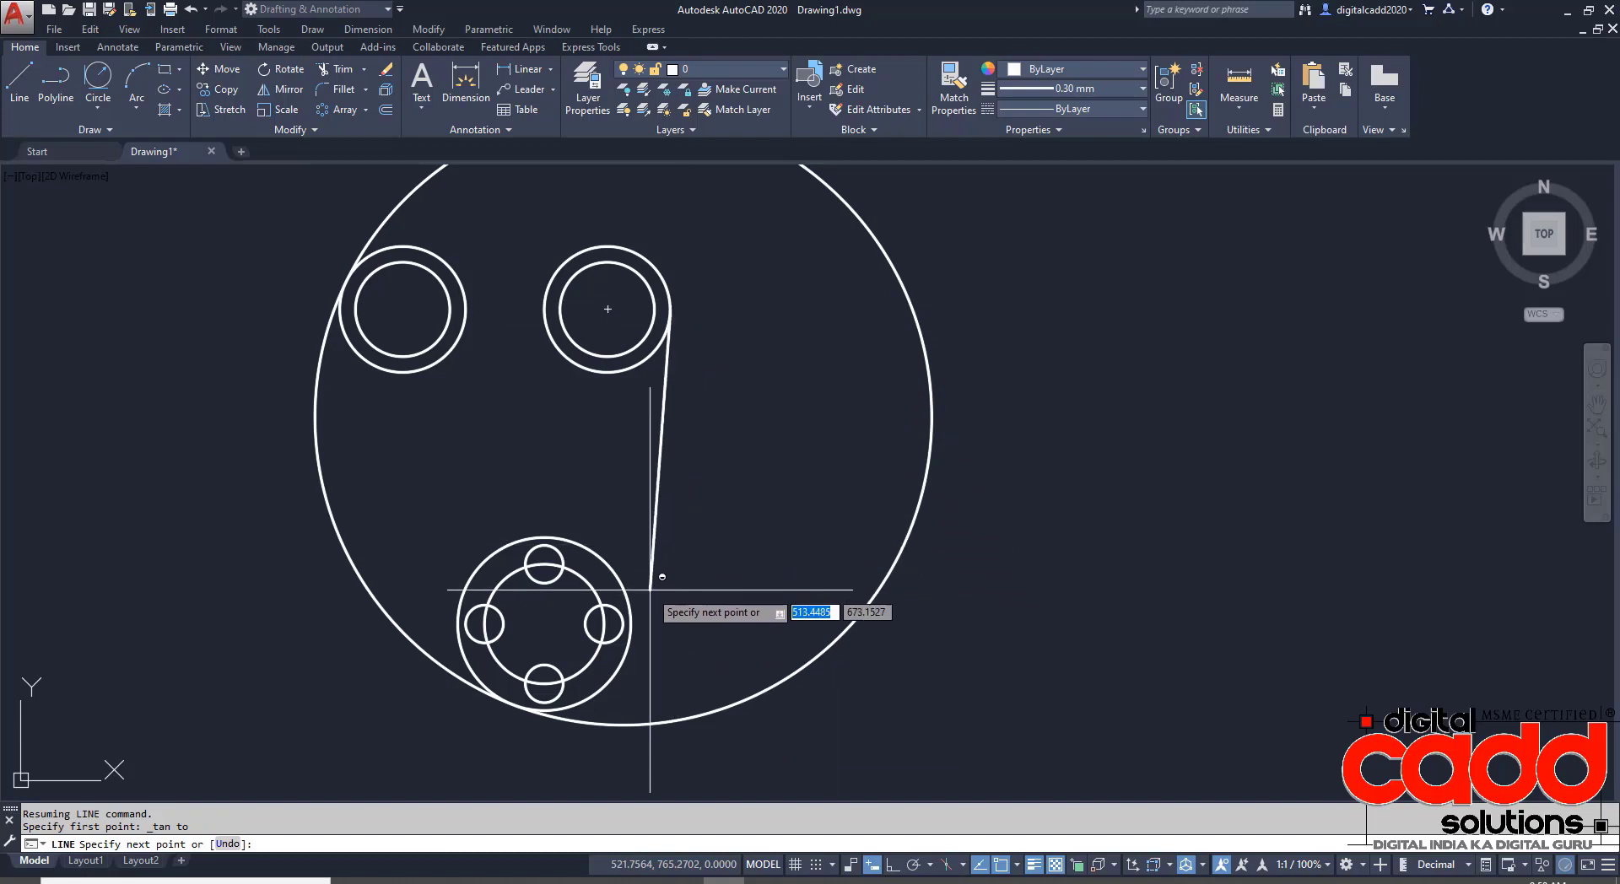
pyautogui.keyDown('shift'); pyautogui.rightClick(697, 470); pyautogui.keyUp('shift')
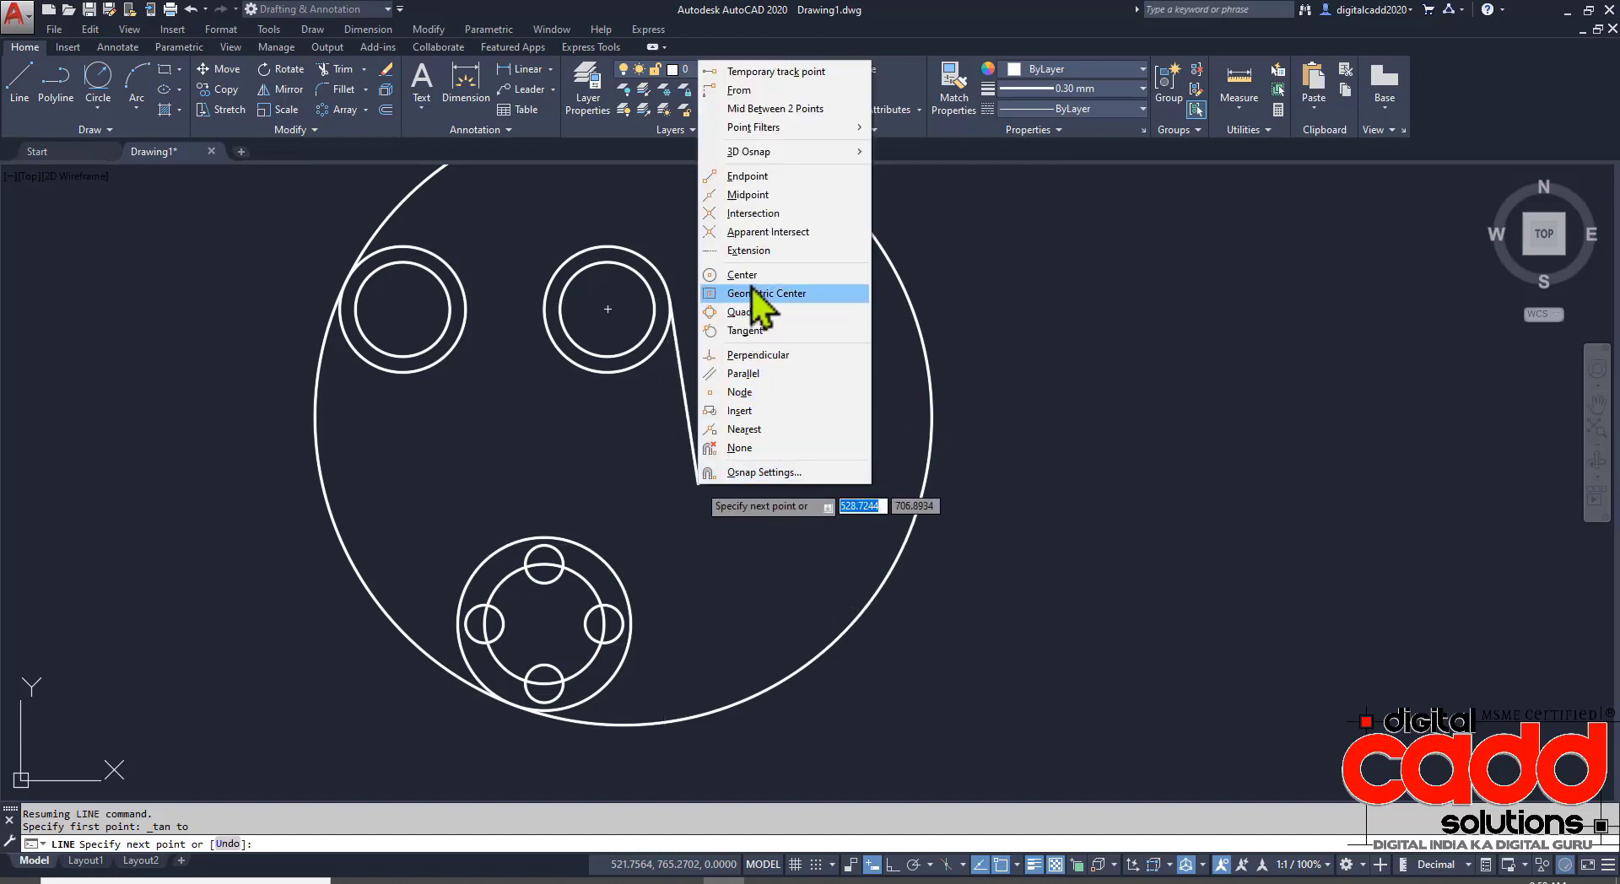
pyautogui.click(745, 336)
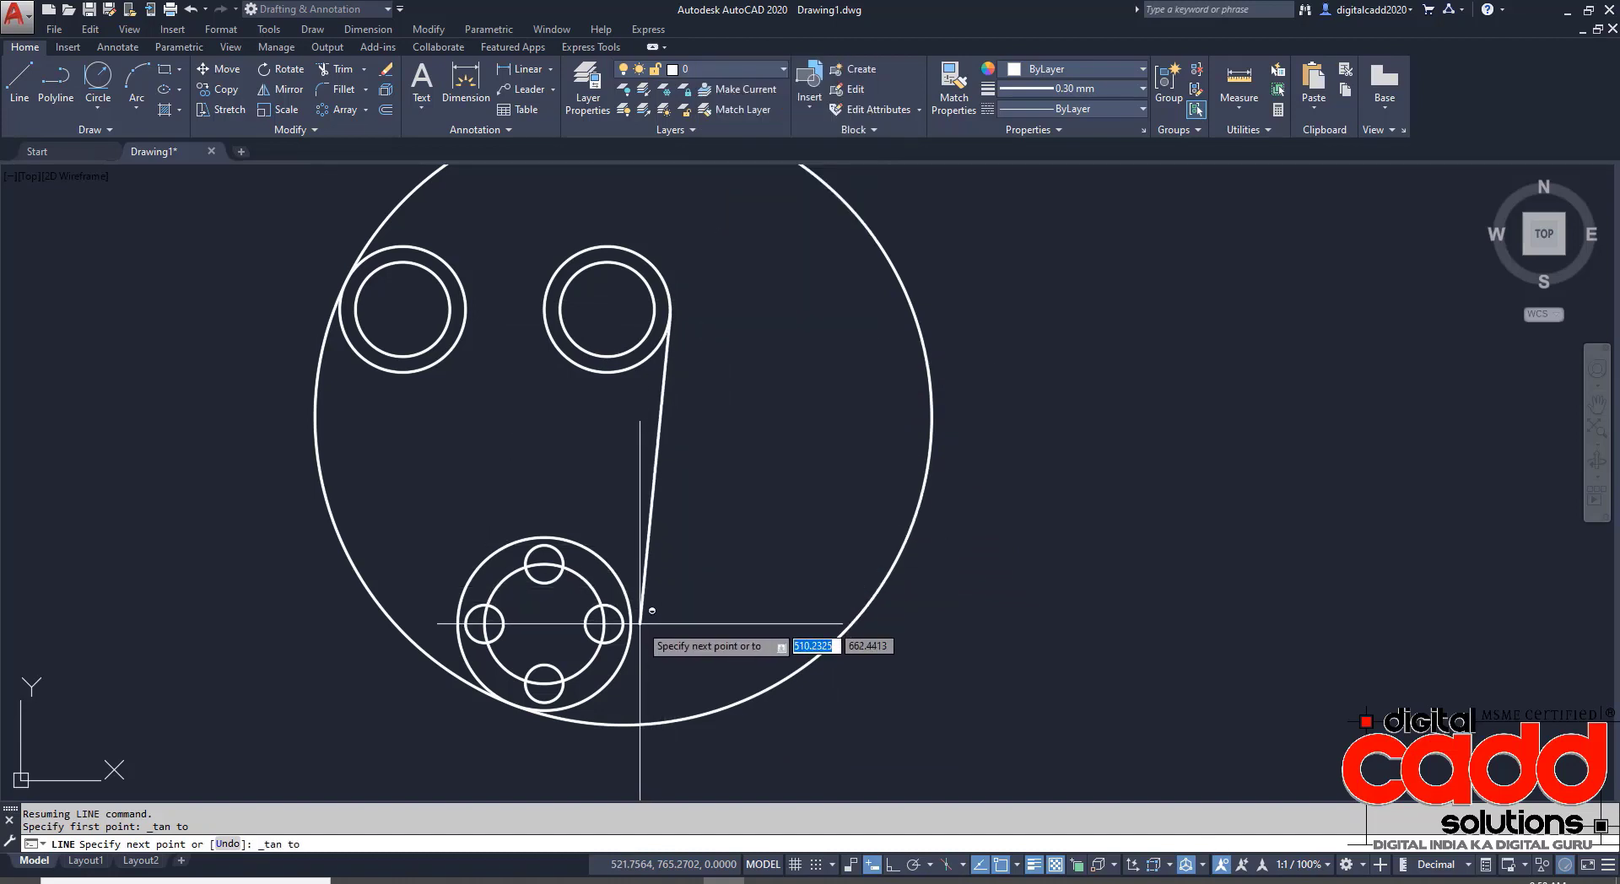
pyautogui.press('Return')
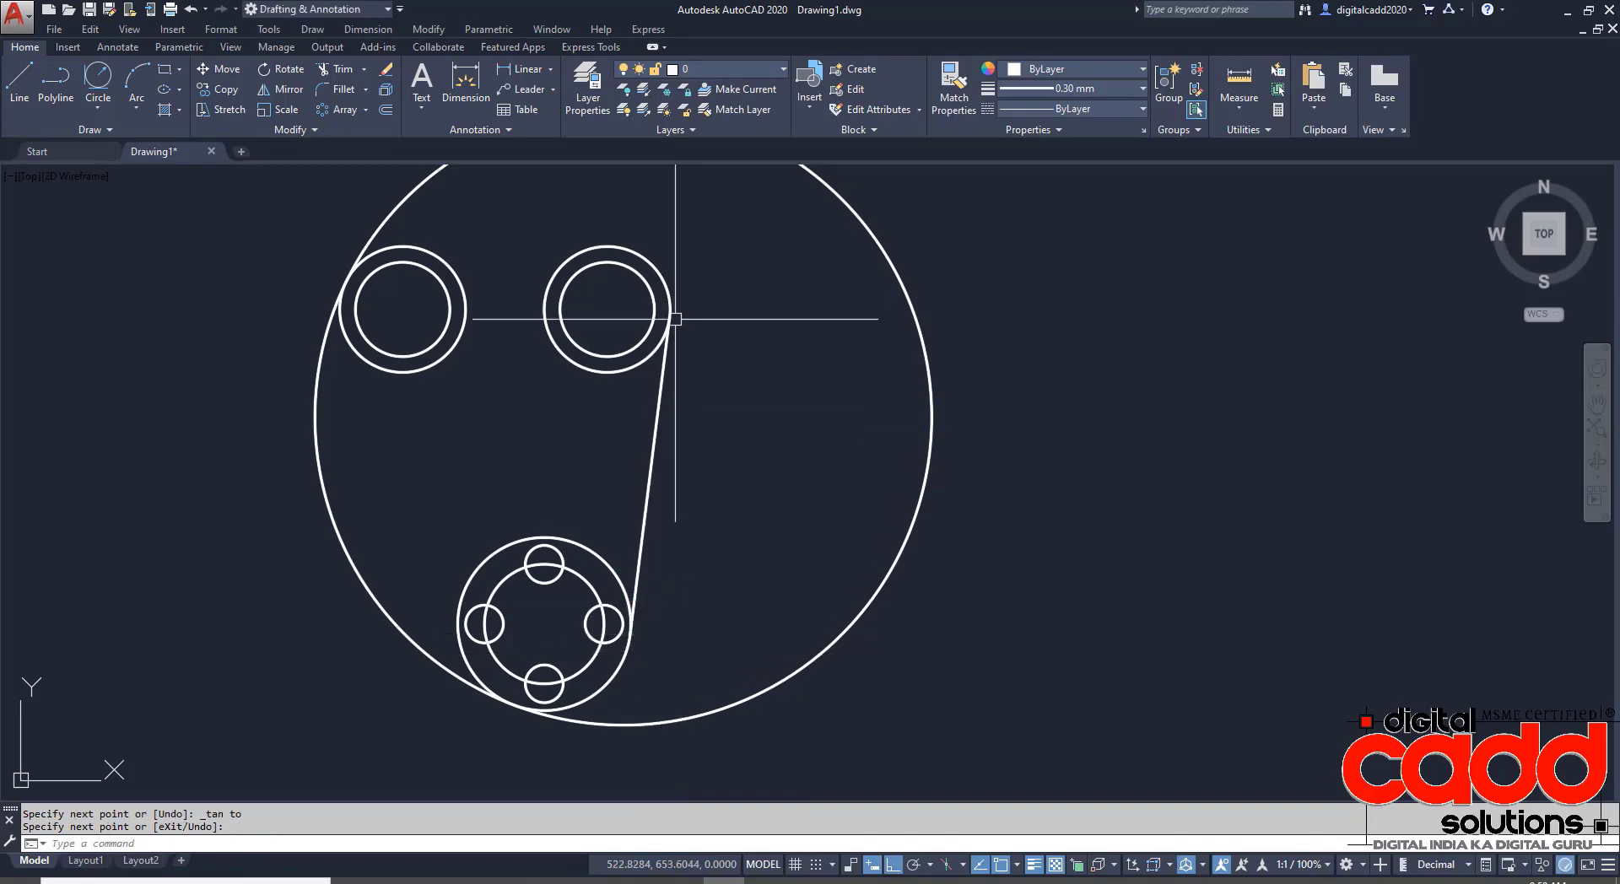
pyautogui.moveTo(645, 485); pyautogui.dragTo(658, 617, button='middle')
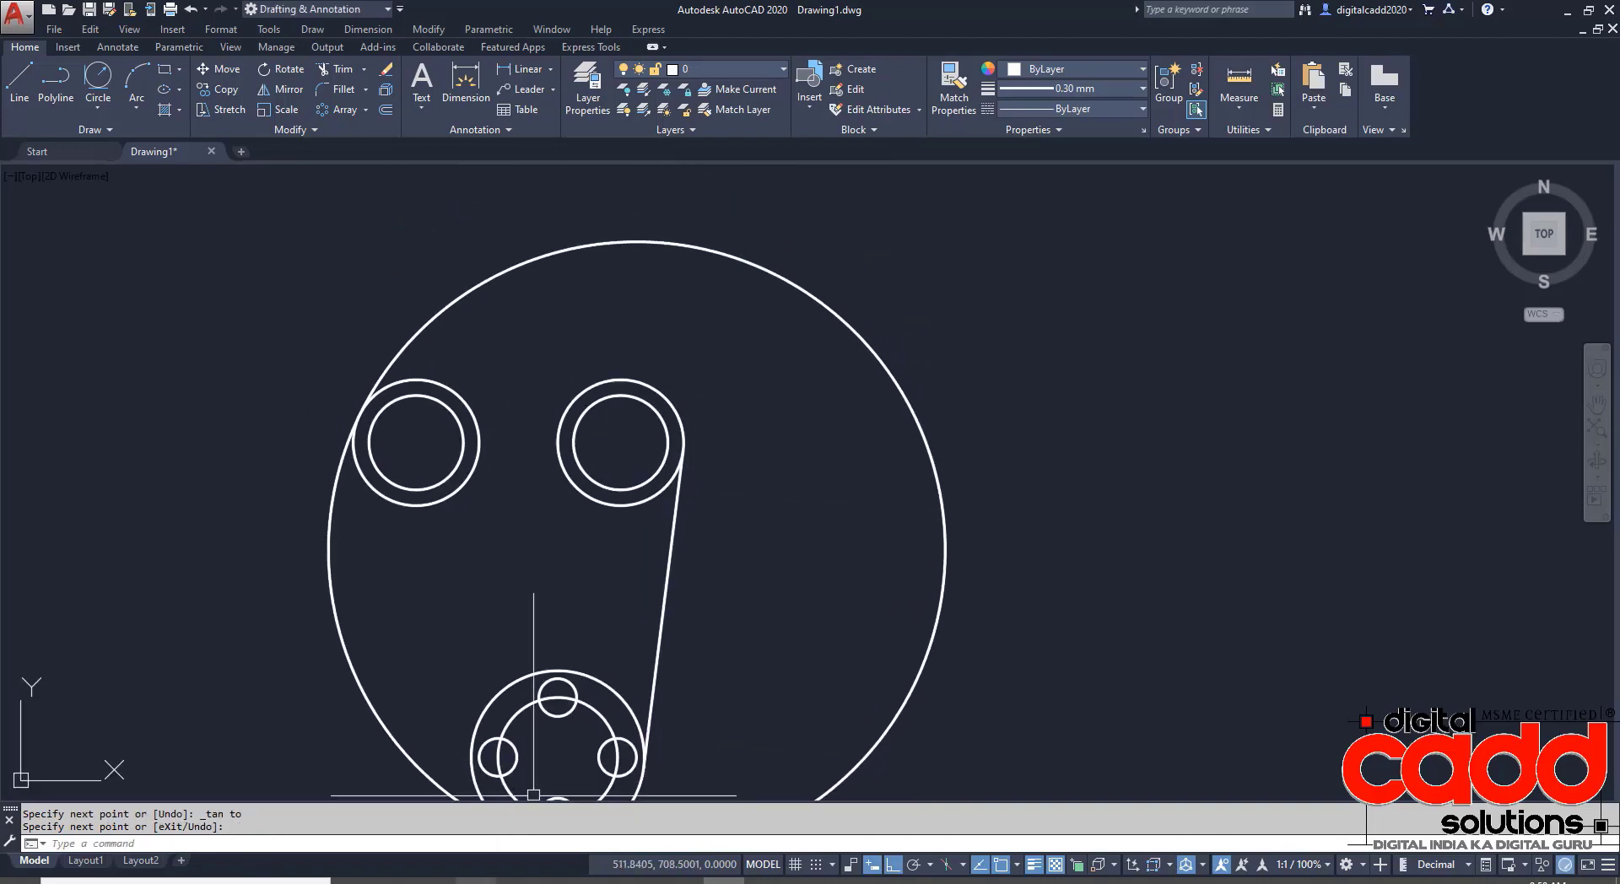
pyautogui.hotkey('alt', 'Tab')
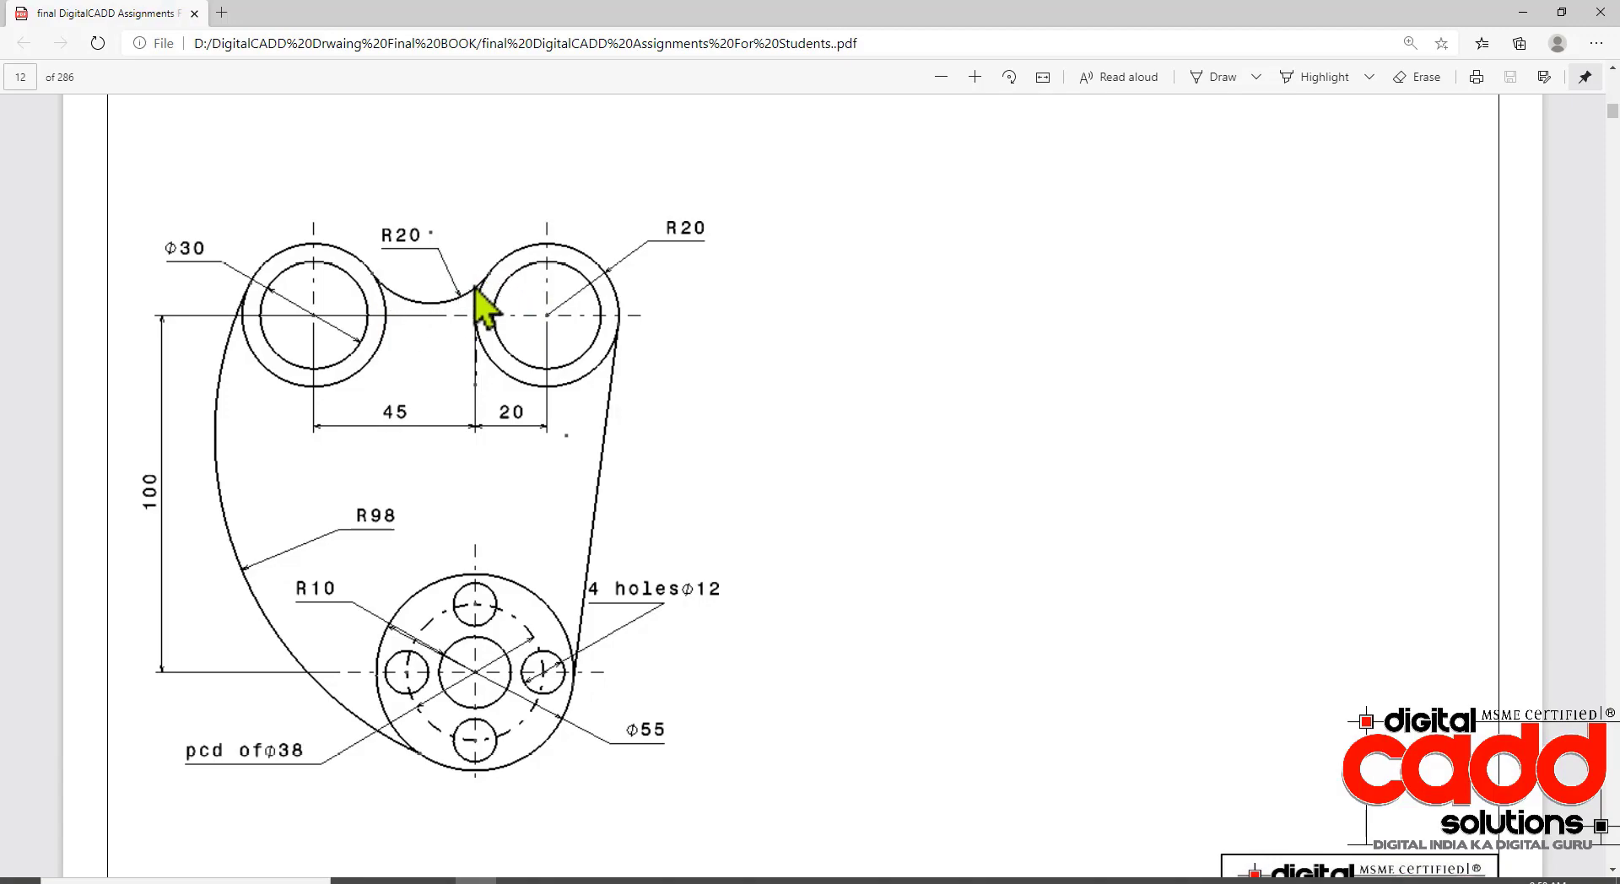
pyautogui.hotkey('alt', 'Tab')
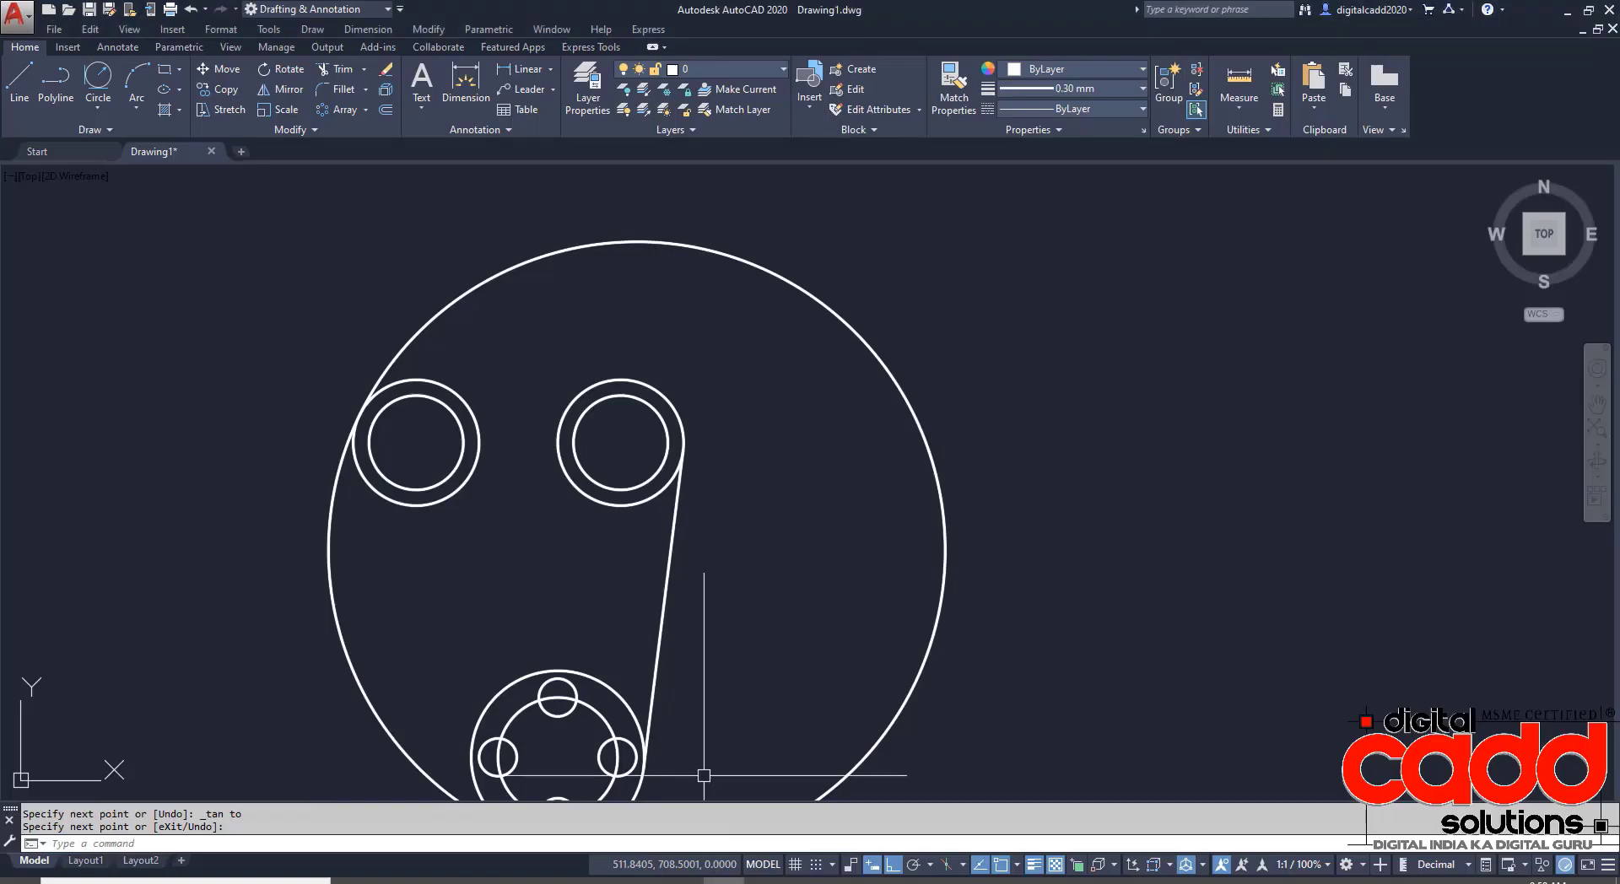
pyautogui.moveTo(680, 622); pyautogui.dragTo(660, 680, button='middle')
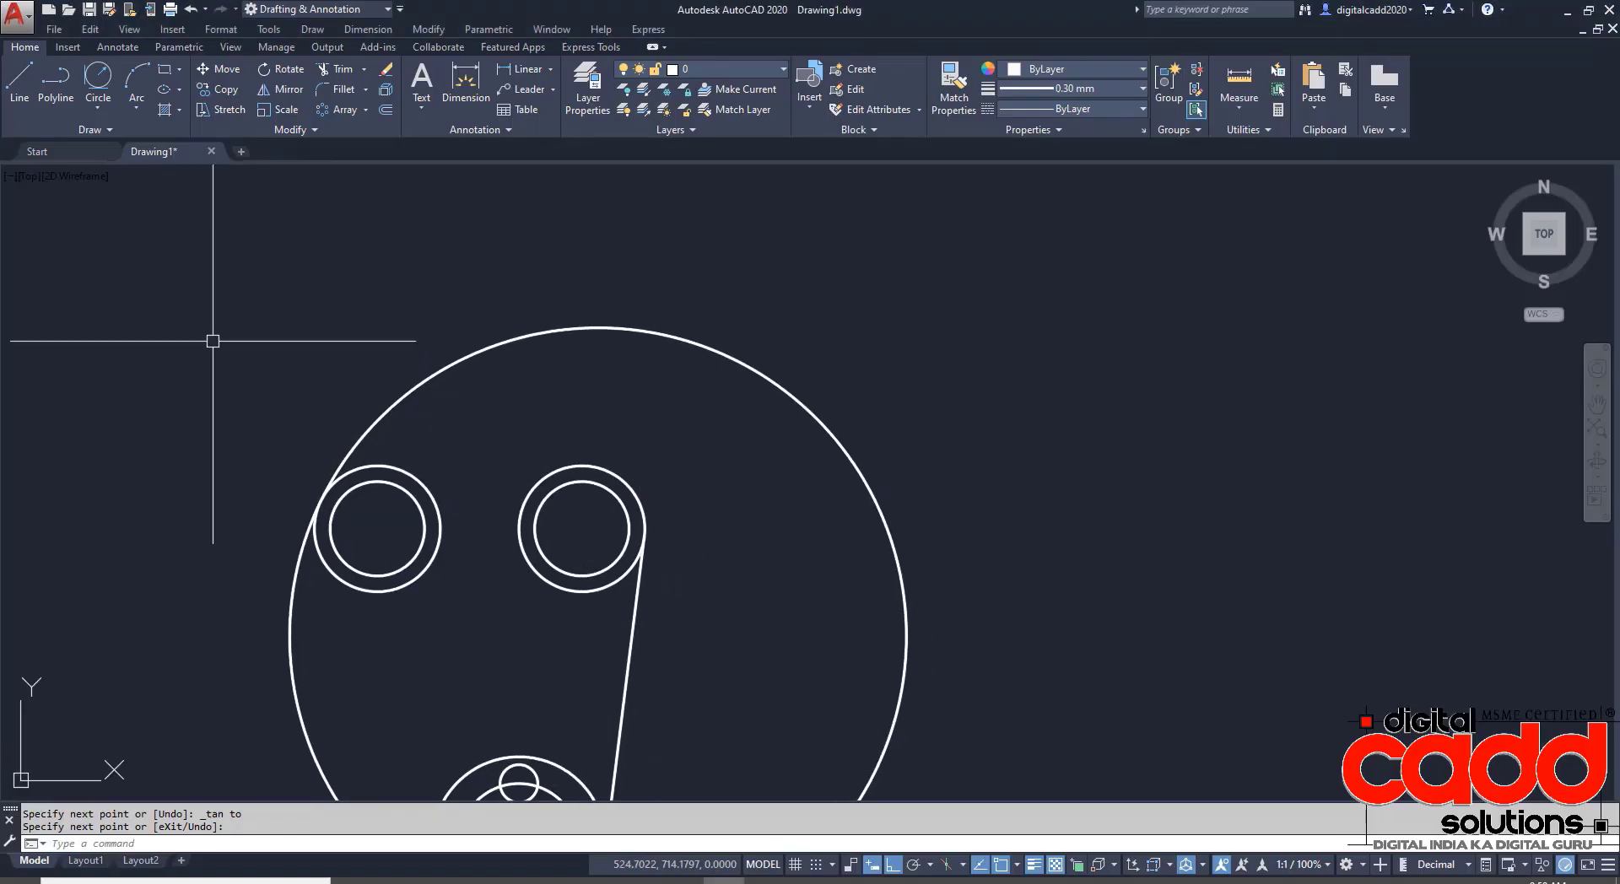
pyautogui.click(99, 85)
pyautogui.hotkey('alt', 'Tab')
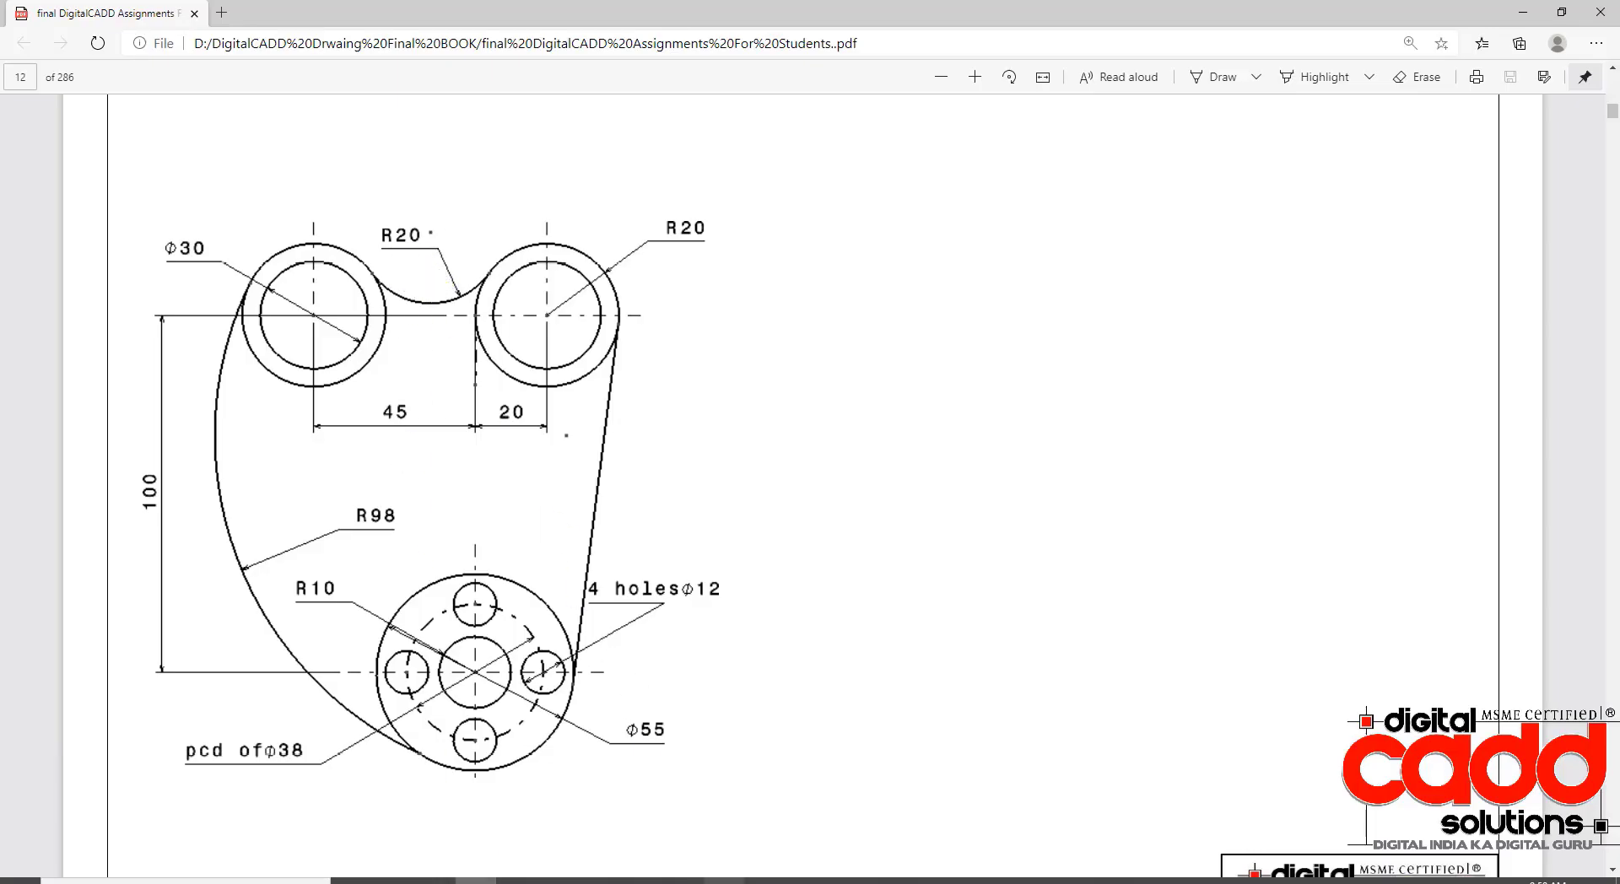
pyautogui.hotkey('alt', 'Tab')
pyautogui.click(421, 484)
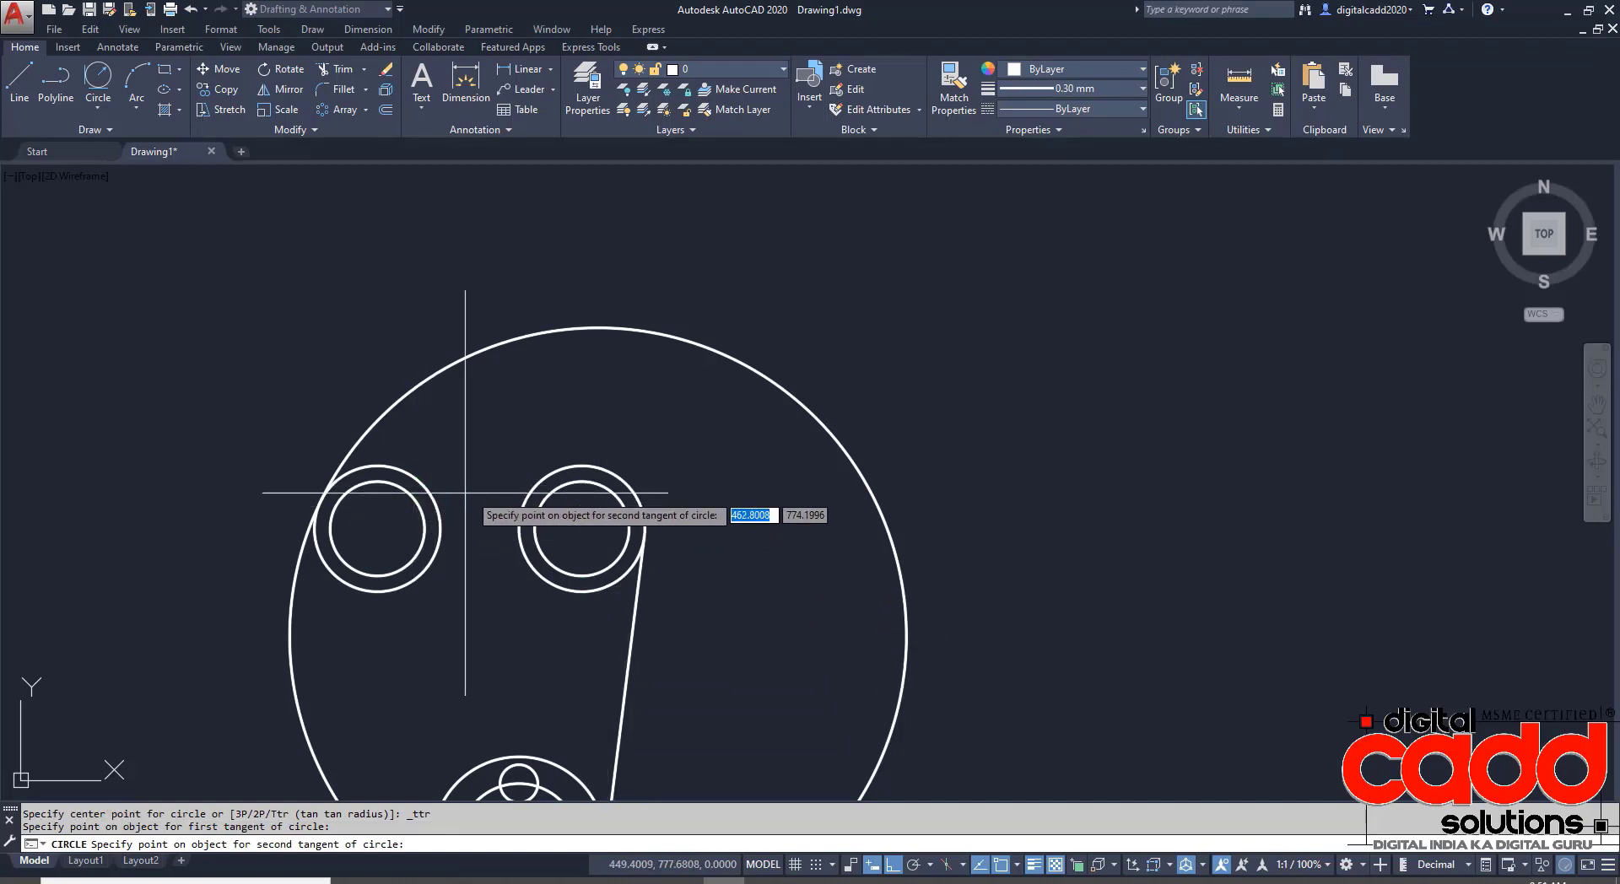
pyautogui.click(573, 469)
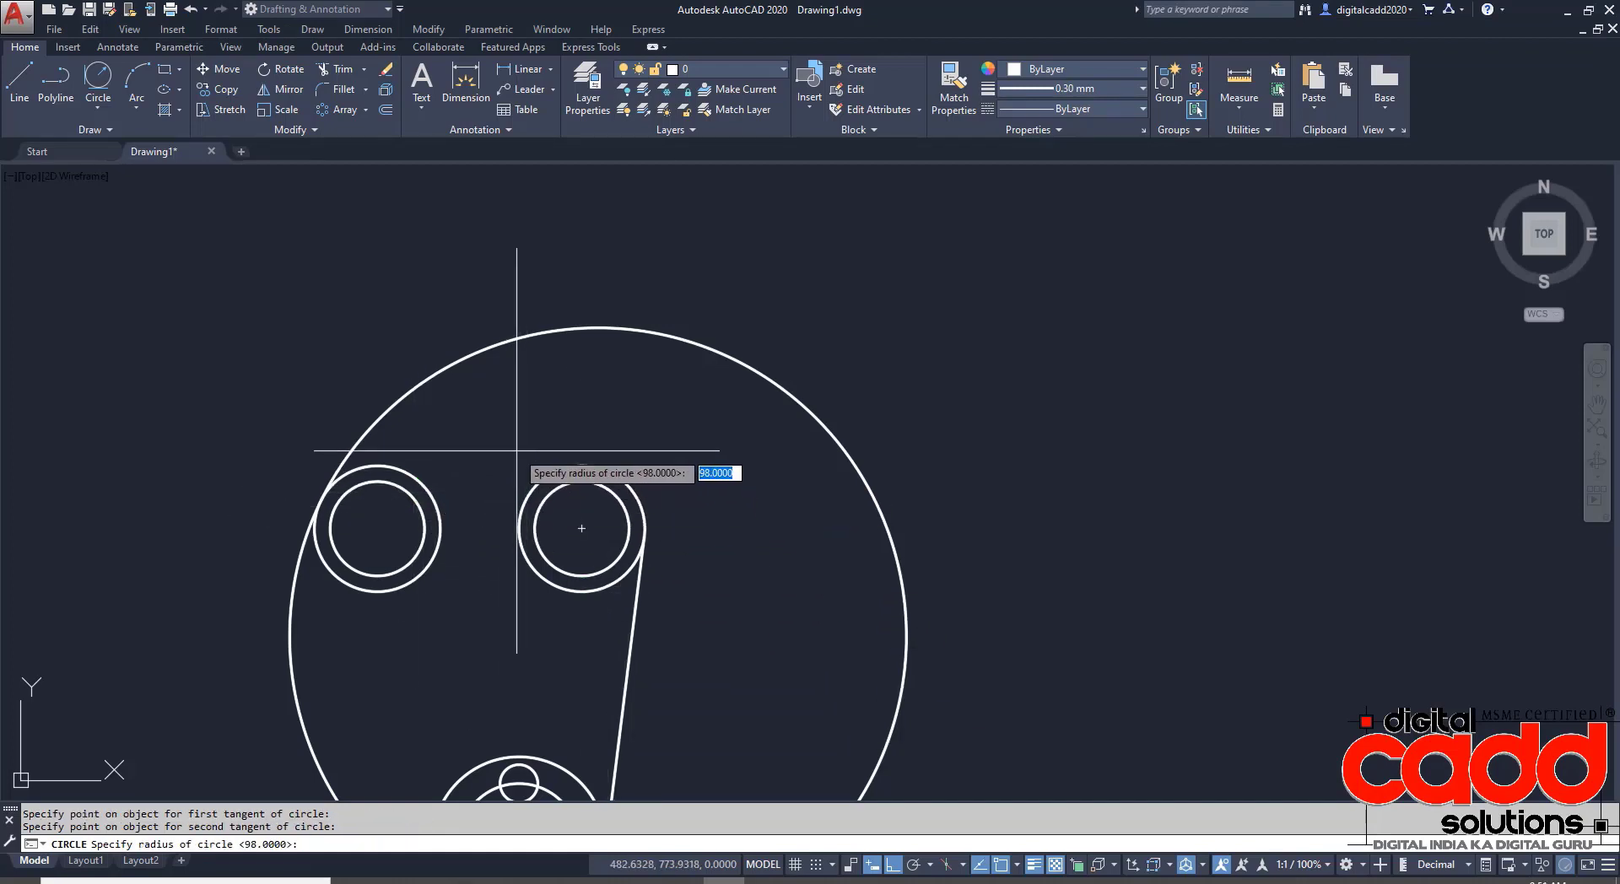
pyautogui.write('20')
pyautogui.press('Return')
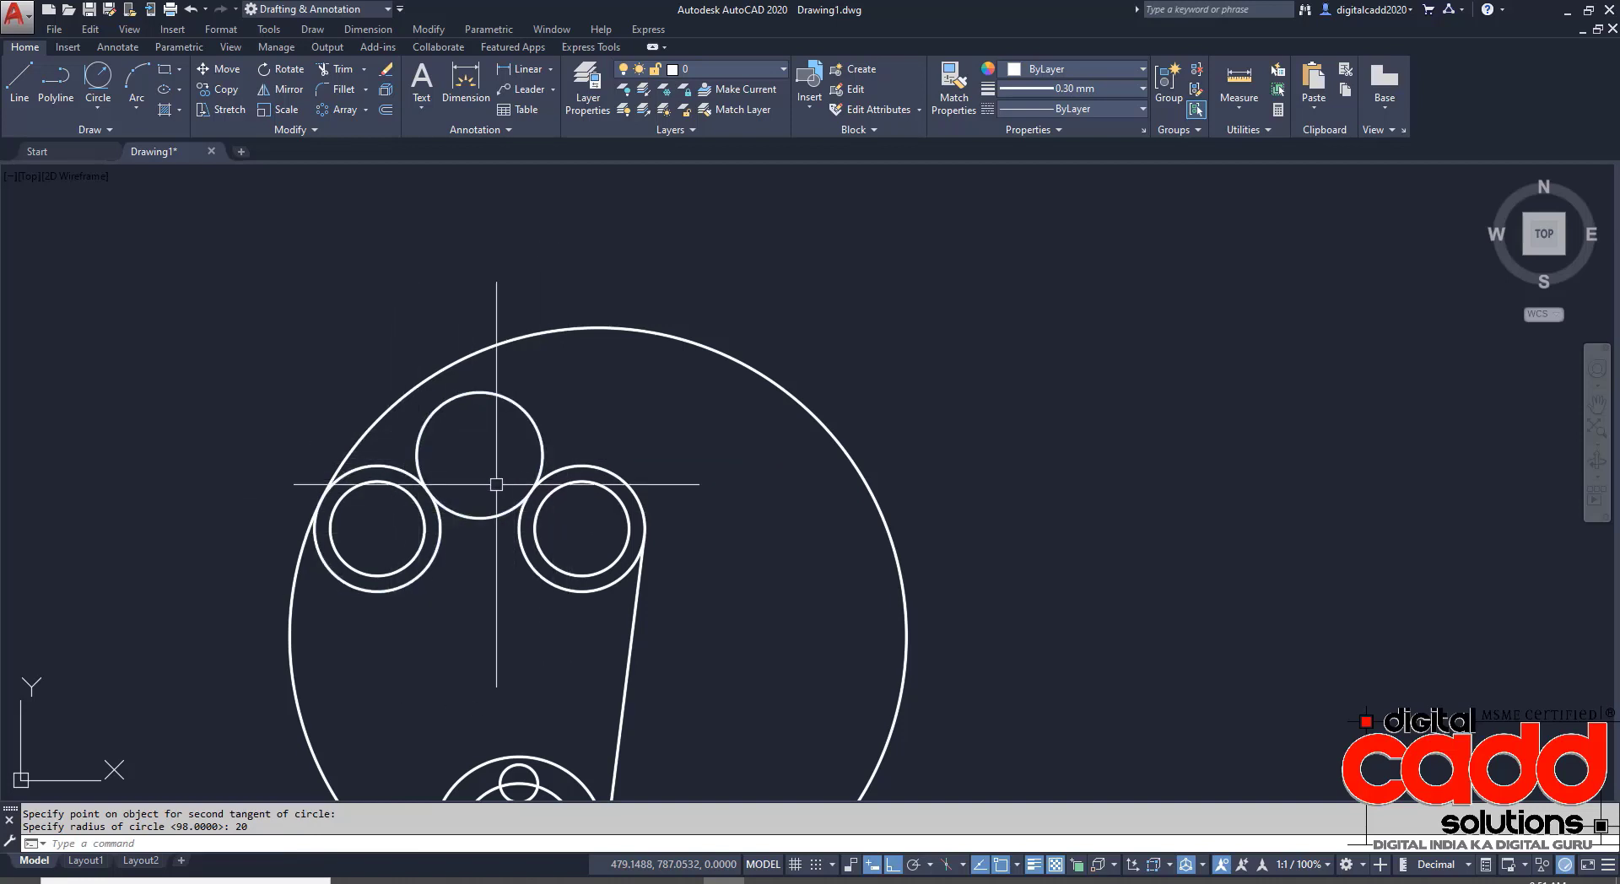
pyautogui.click(541, 456)
pyautogui.click(432, 174)
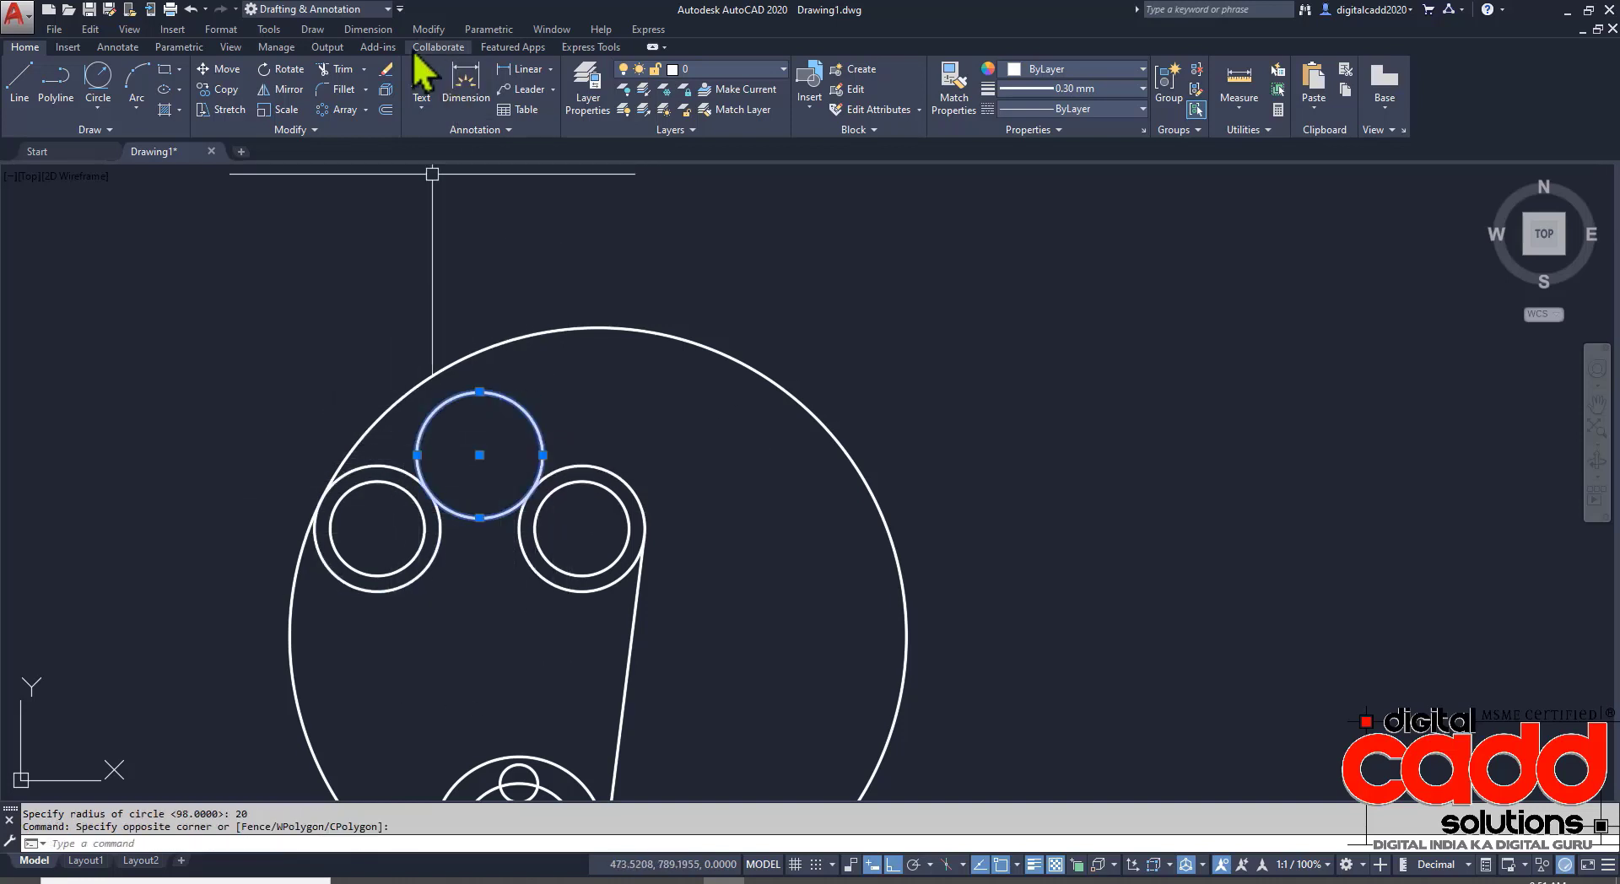
pyautogui.click(387, 76)
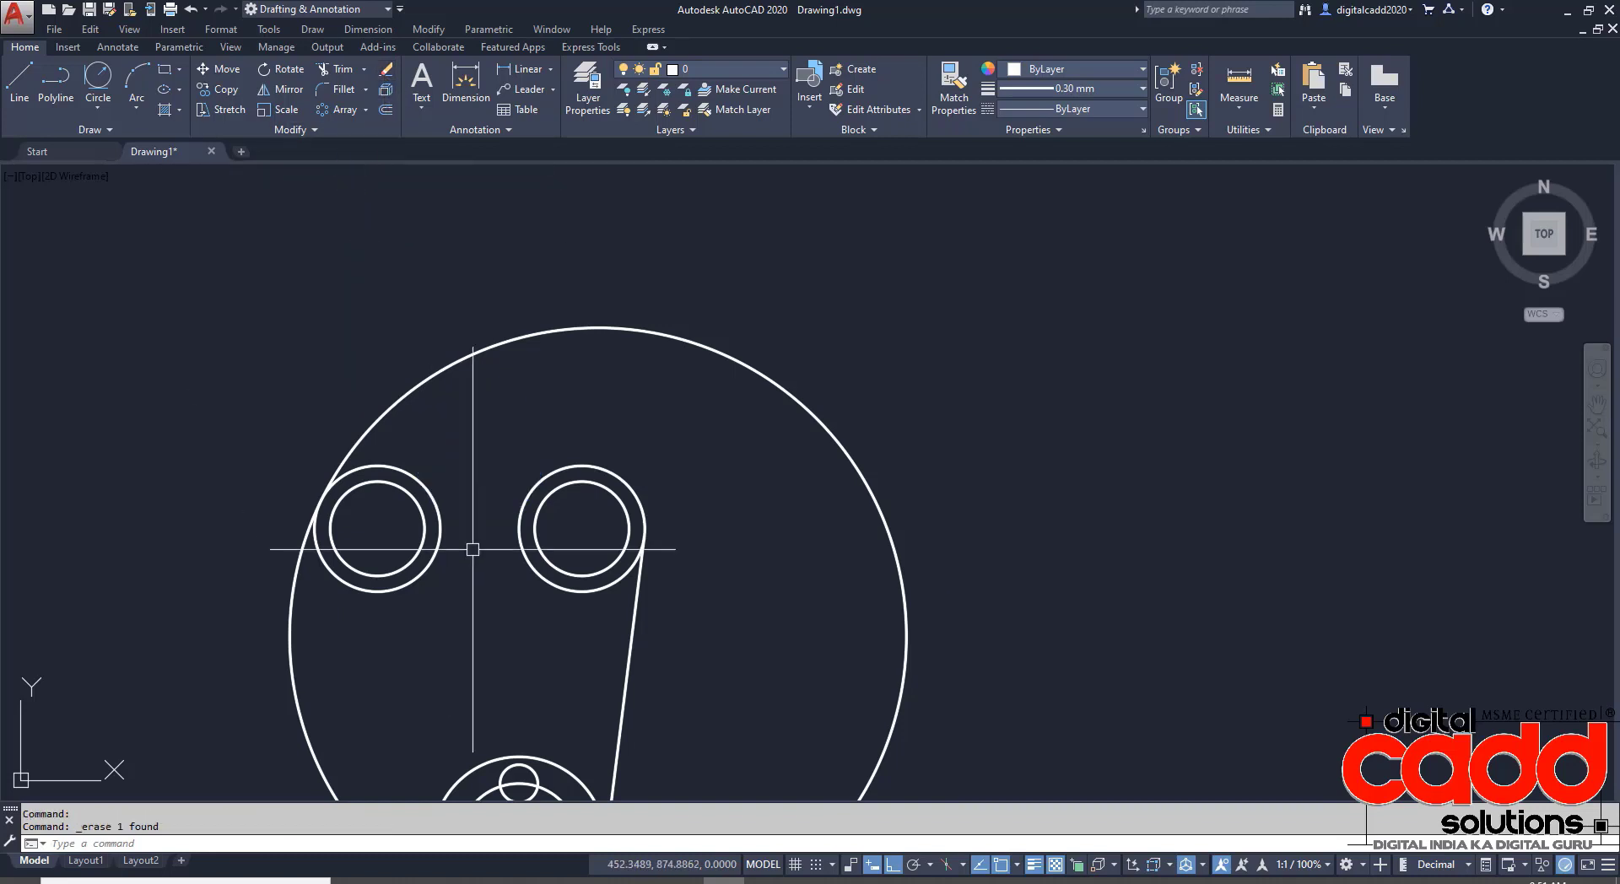
# - Fillet the upper-left and upper-right Φ40 circles with an R20 arc
pyautogui.click(341, 91)
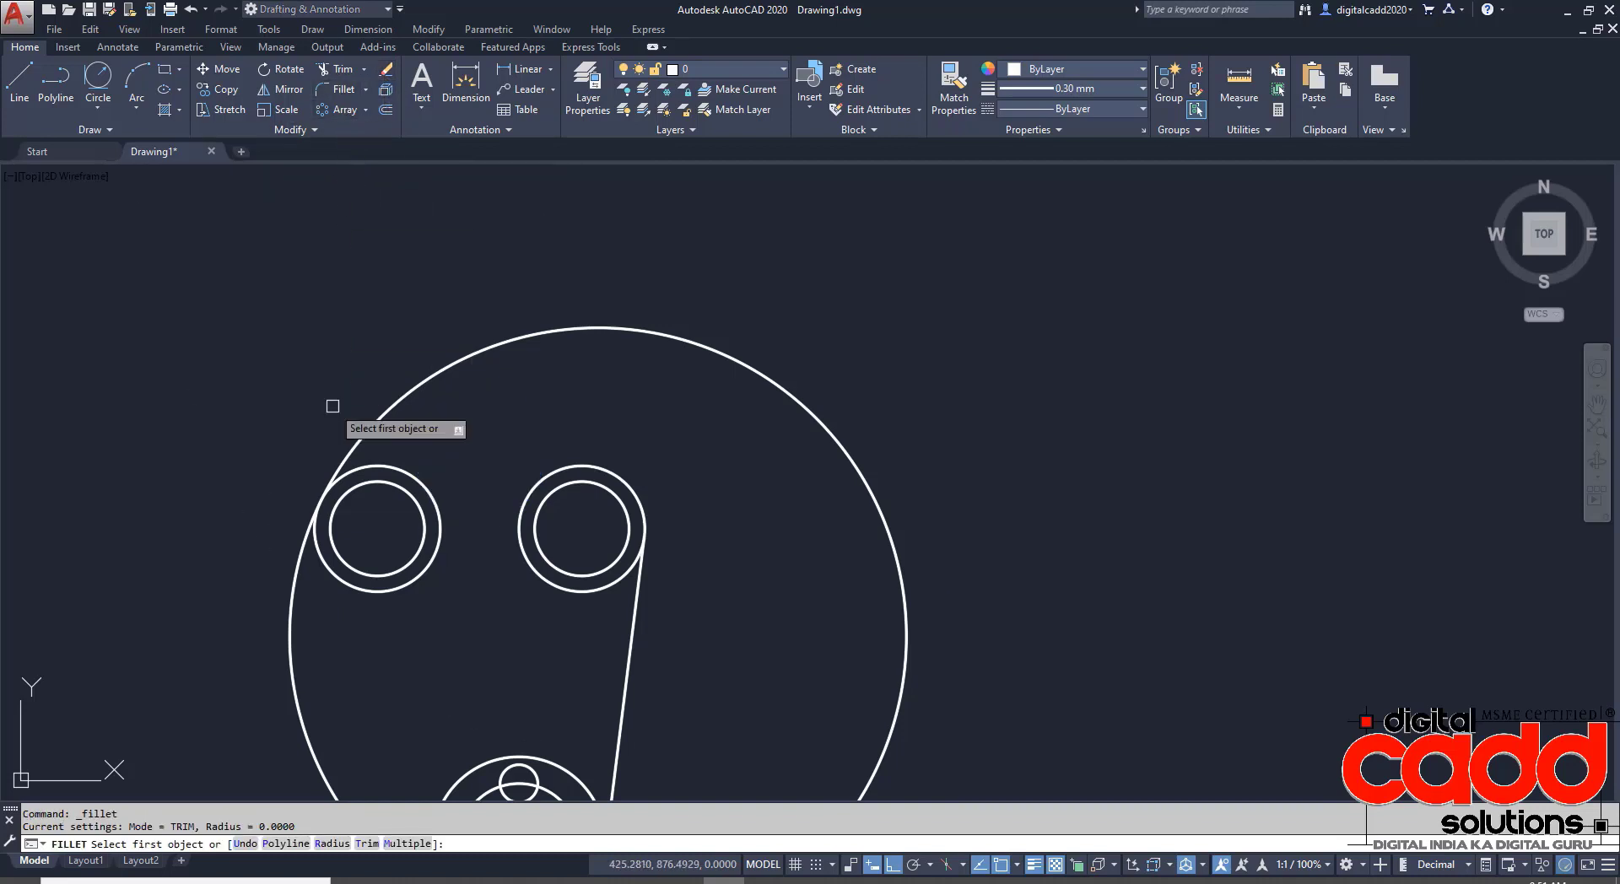
pyautogui.click(322, 843)
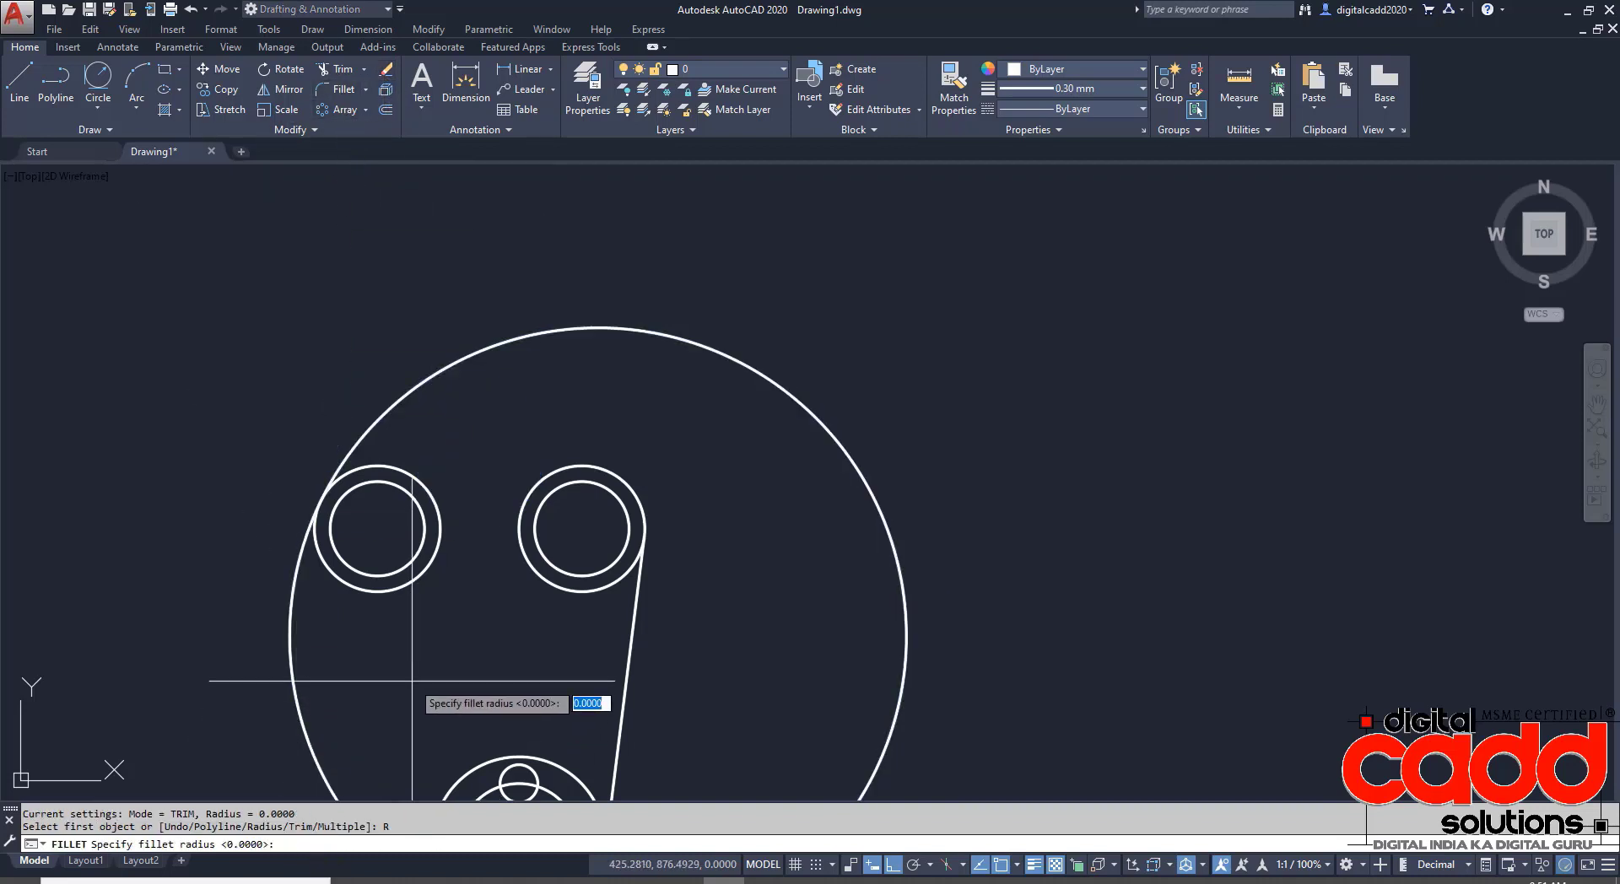
pyautogui.write('20')
pyautogui.press('Return')
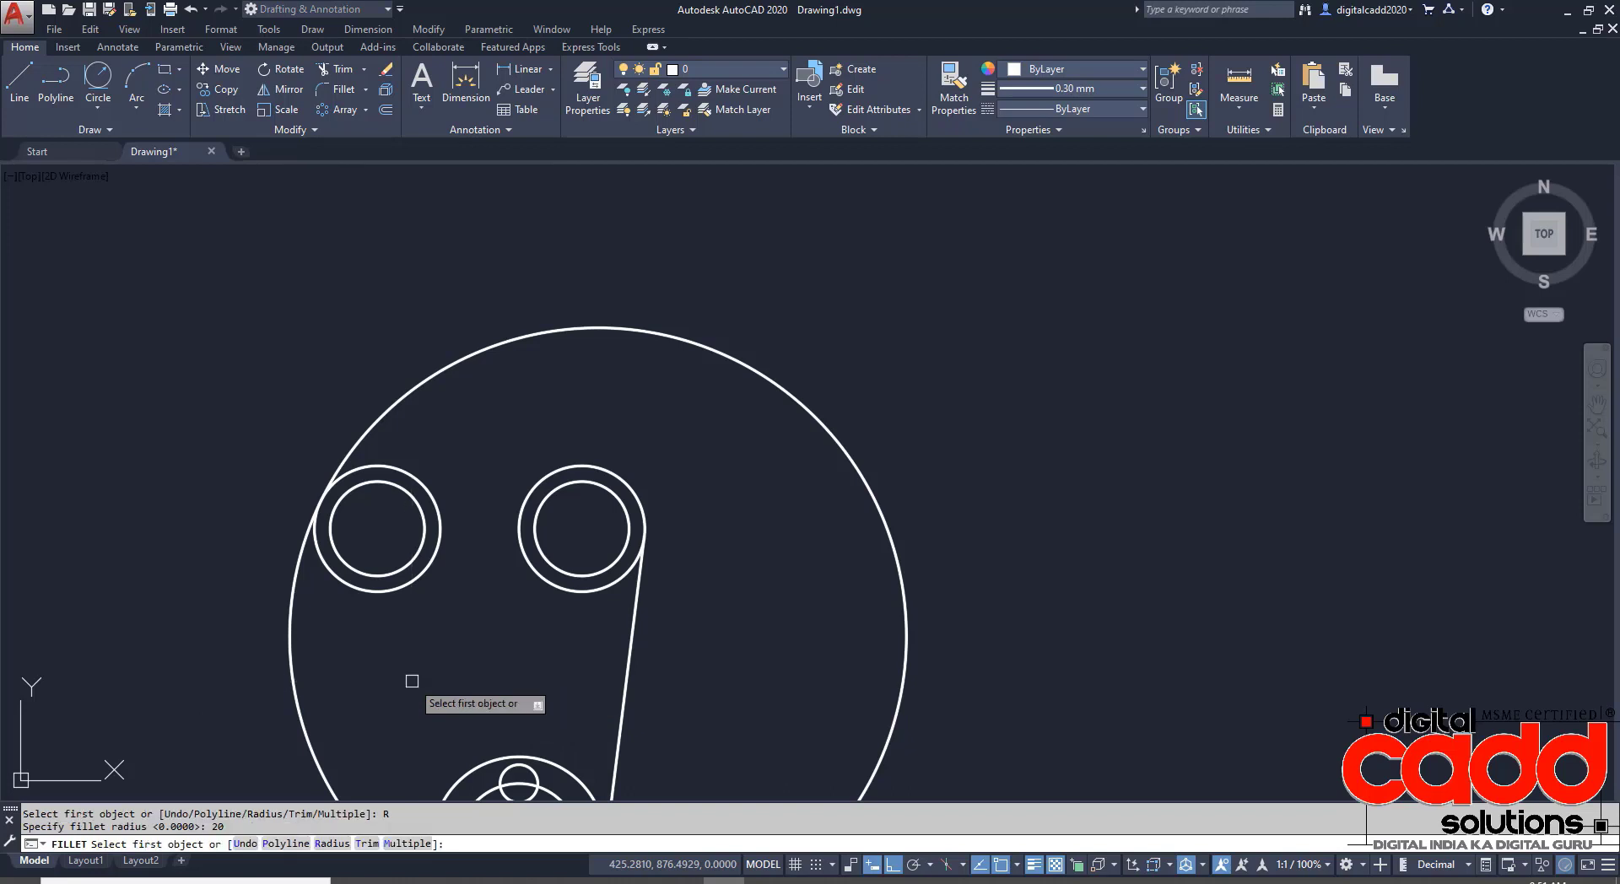
pyautogui.click(439, 501)
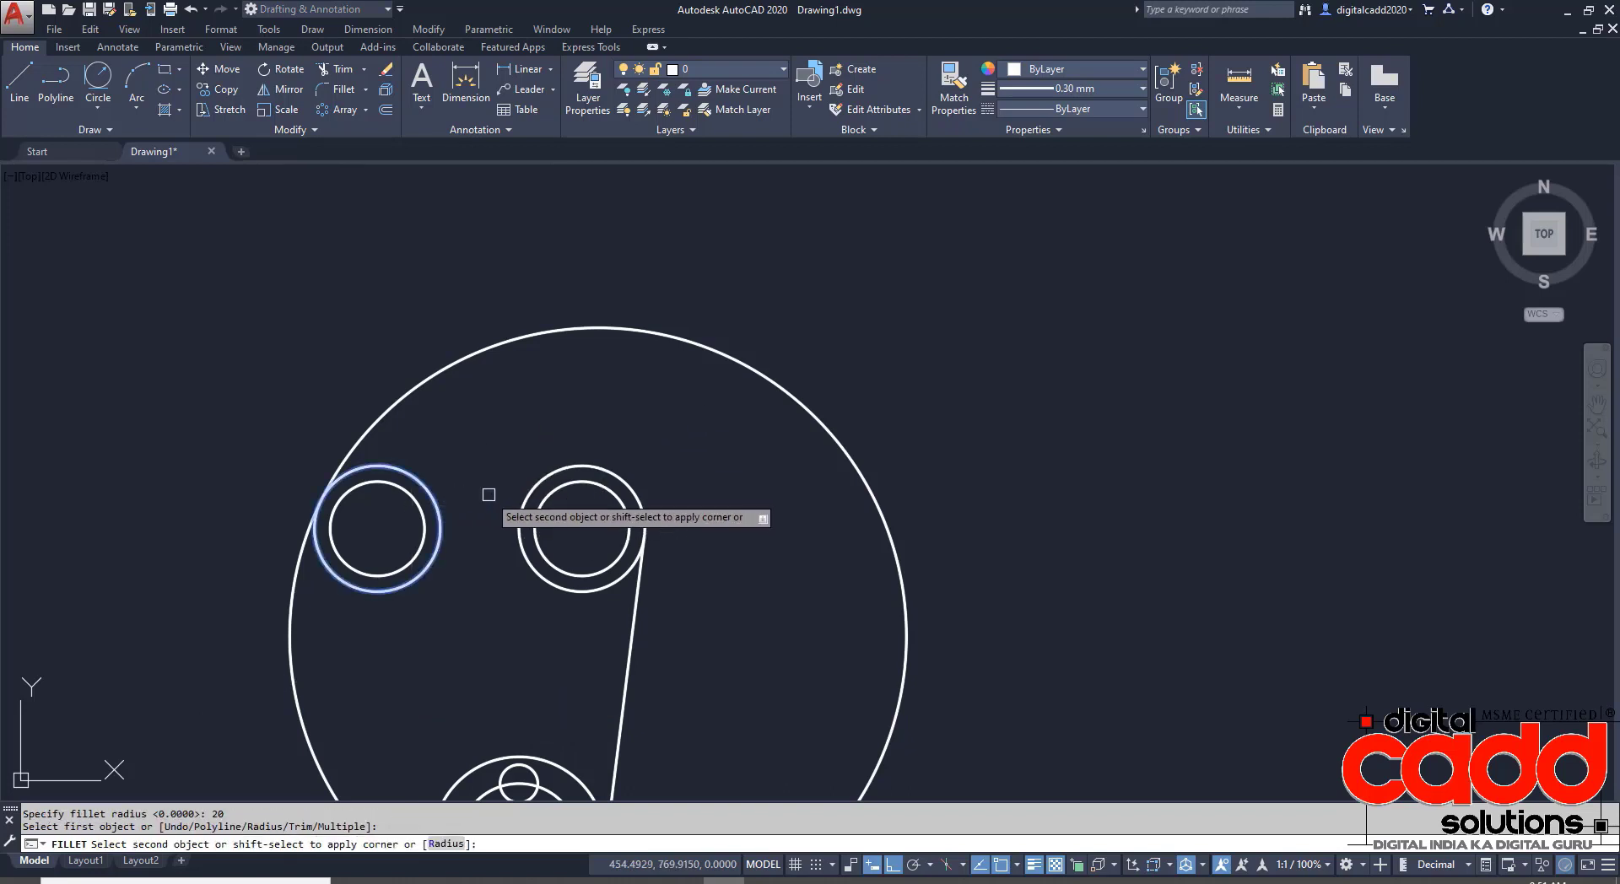
pyautogui.click(525, 498)
pyautogui.moveTo(522, 630)
pyautogui.mouseDown(button='middle')
pyautogui.moveTo(634, 632)
pyautogui.moveTo(500, 529)
pyautogui.mouseUp(button='middle')
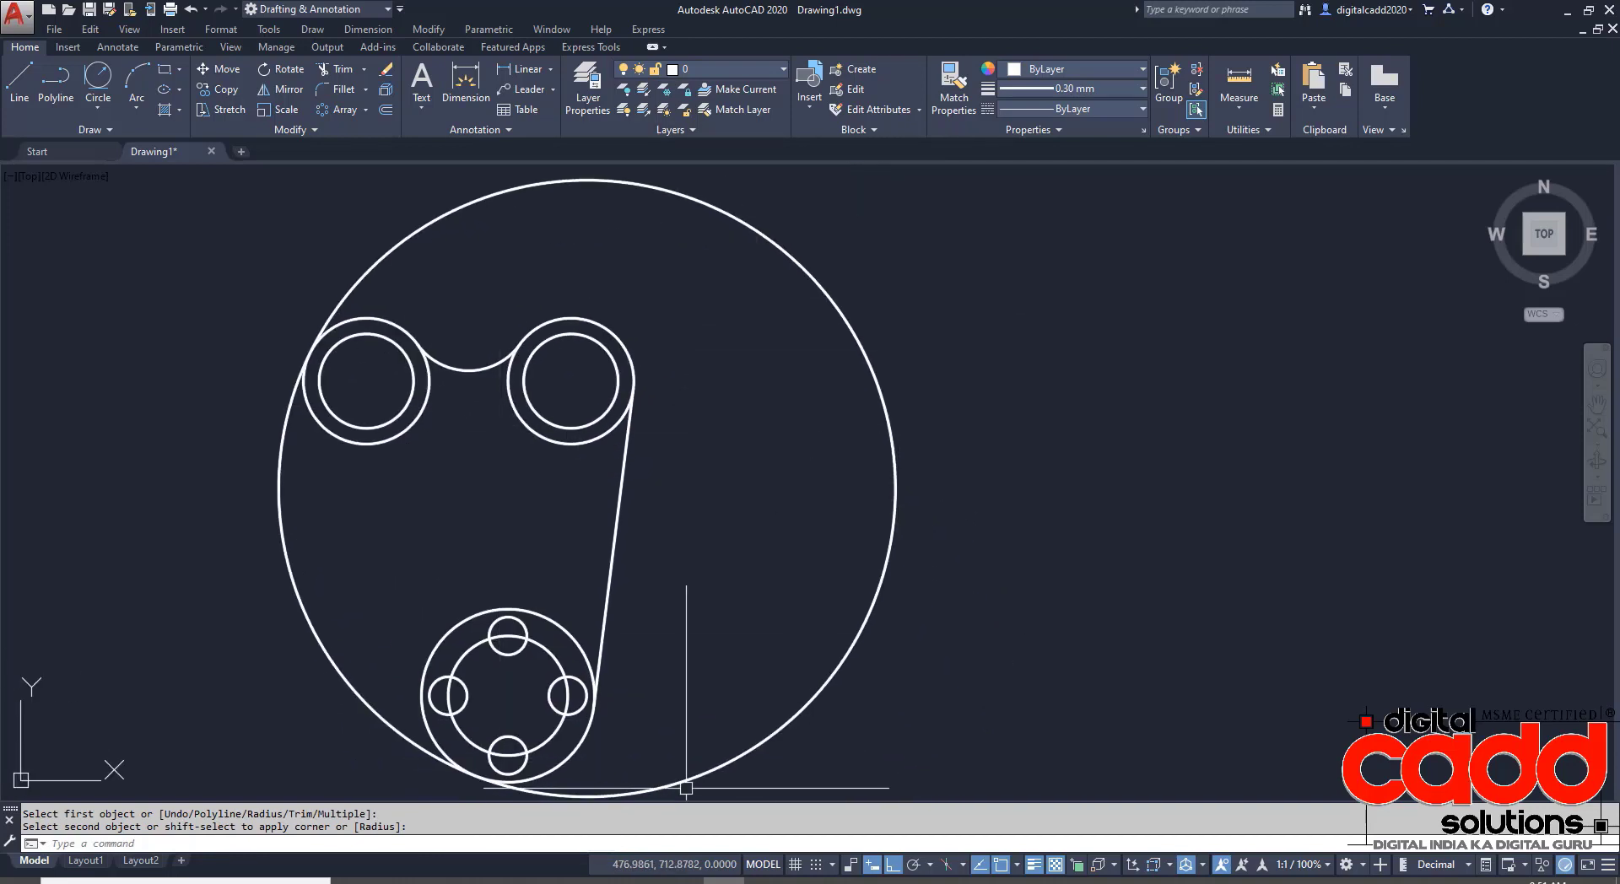
# - Trim the excess R98 circle so one arc remains as the hook's left edge
pyautogui.write('Ttr')
pyautogui.press('Return')
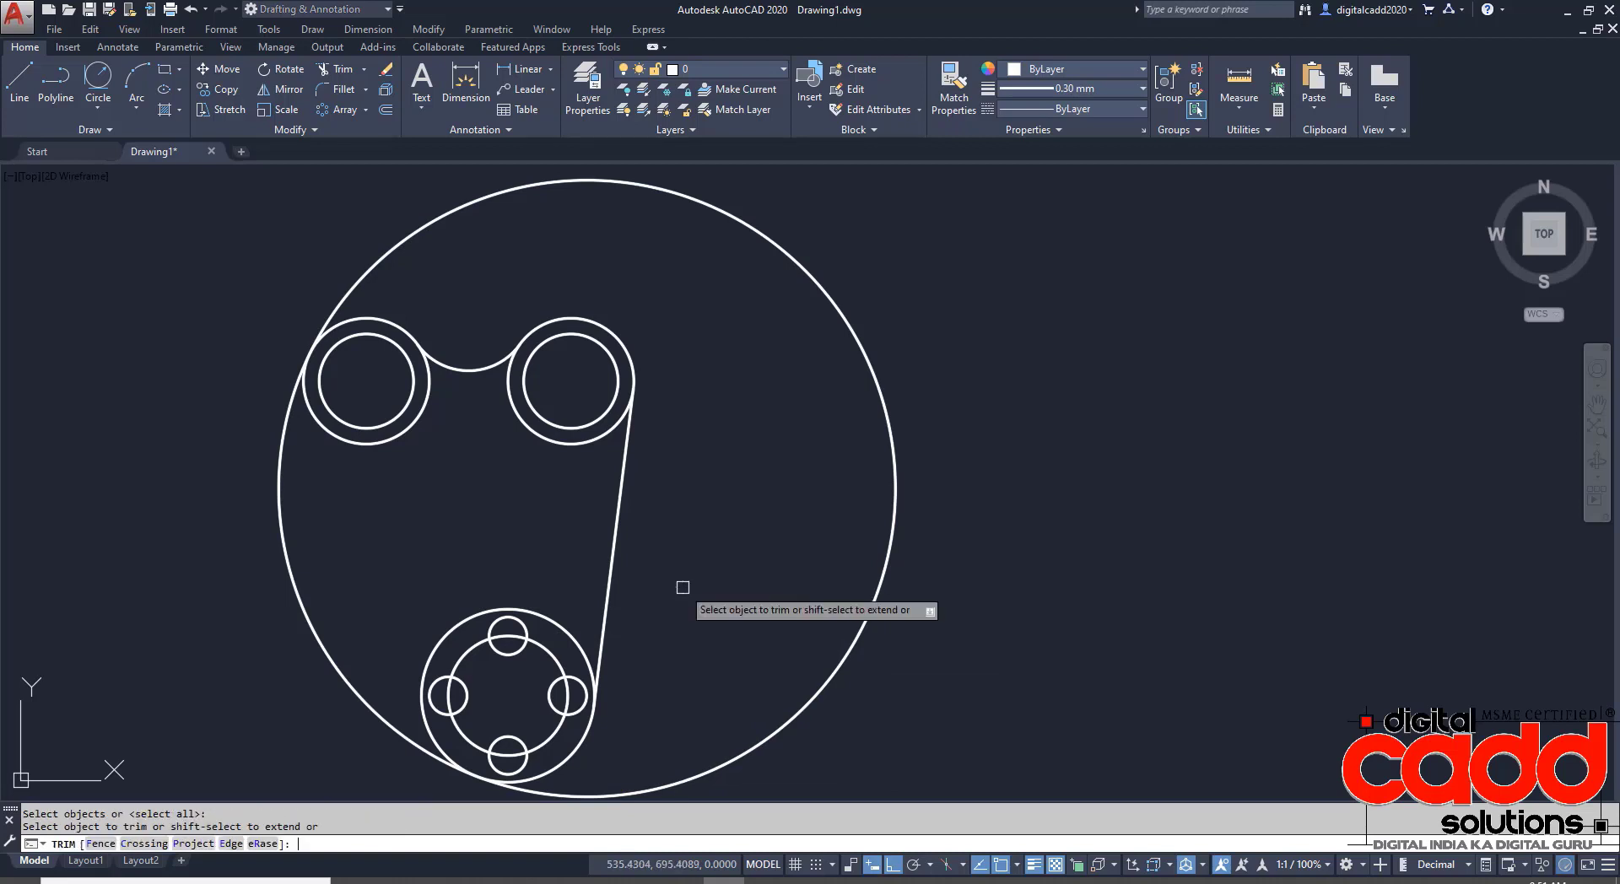
pyautogui.click(728, 221)
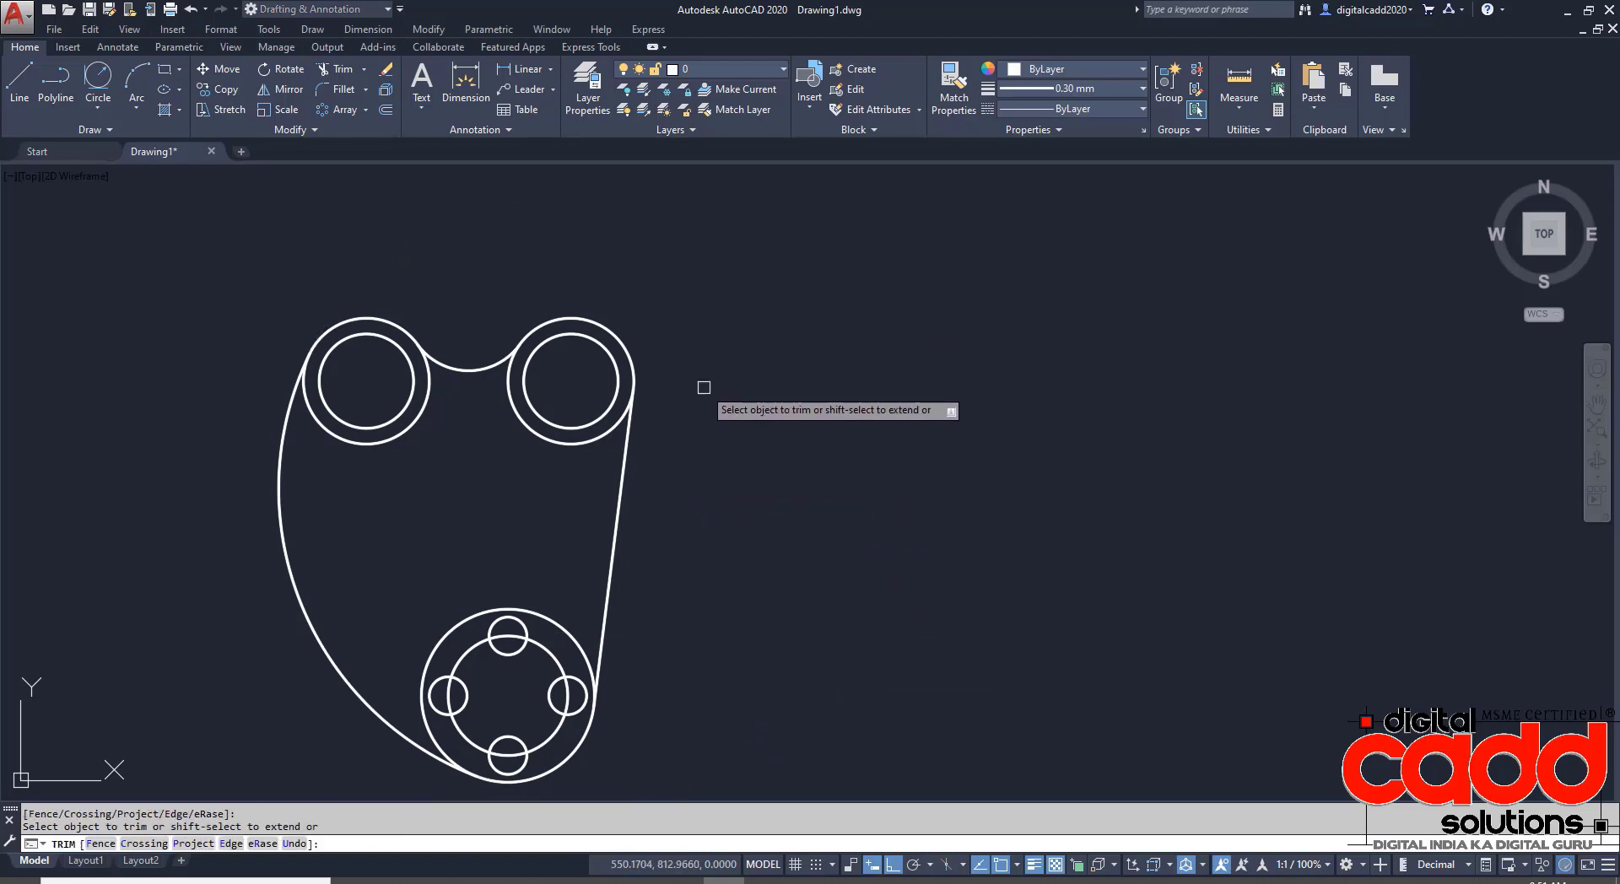
pyautogui.press('Return')
pyautogui.moveTo(648, 619); pyautogui.dragTo(741, 599, button='middle')
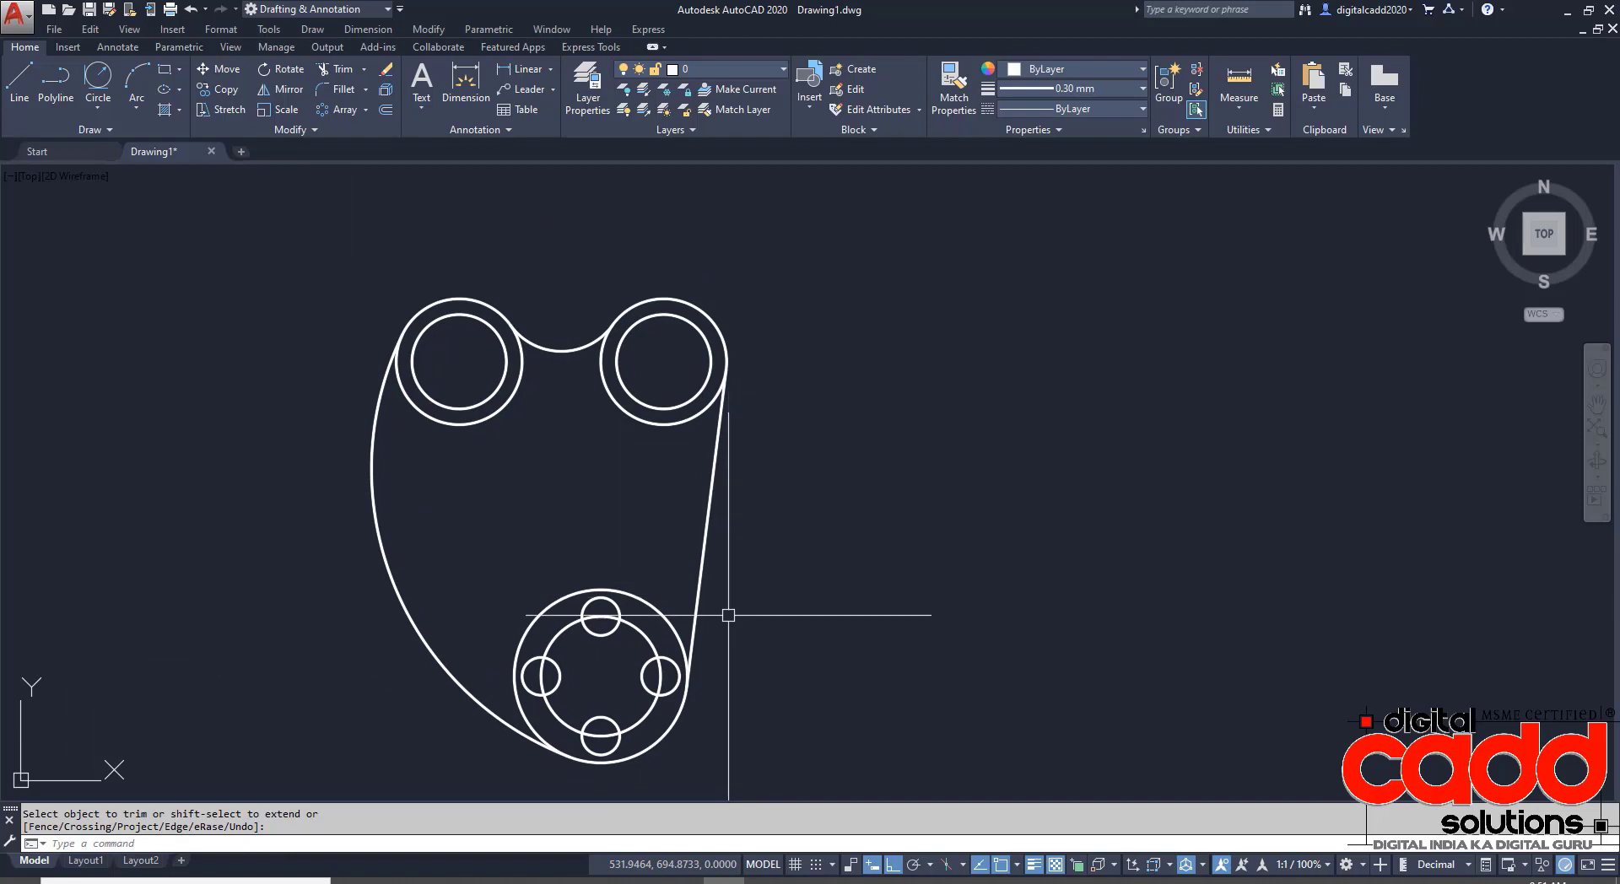
pyautogui.moveTo(724, 615); pyautogui.dragTo(697, 591, button='middle')
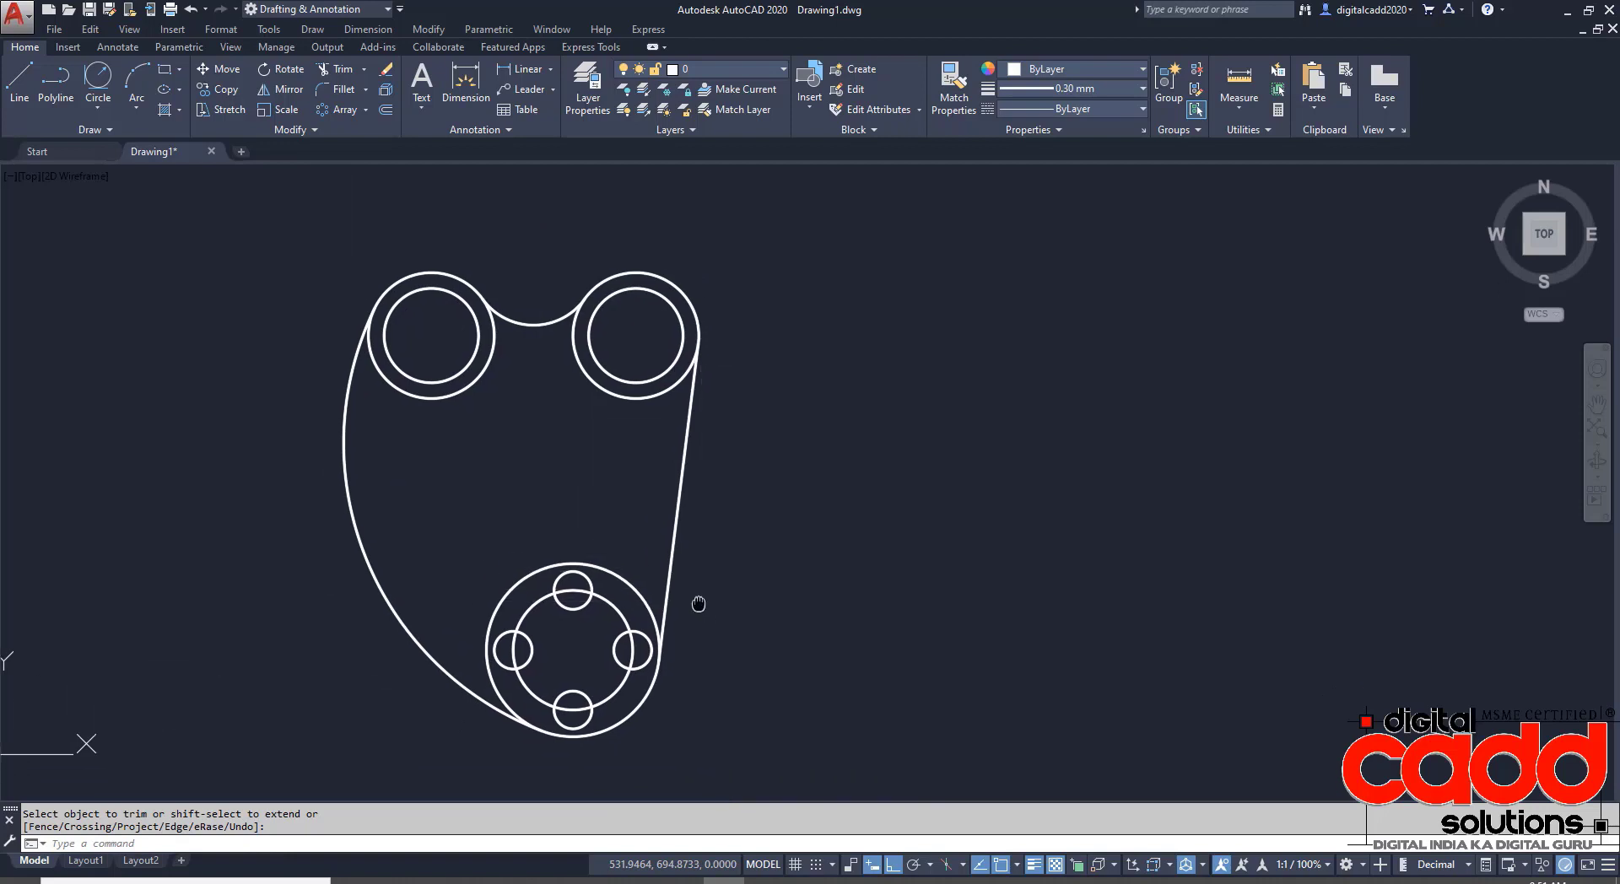
# - Set the current lineweight to ByLayer and the current colour to Yellow
pyautogui.click(1038, 89)
pyautogui.scroll(3, 1122, 177)
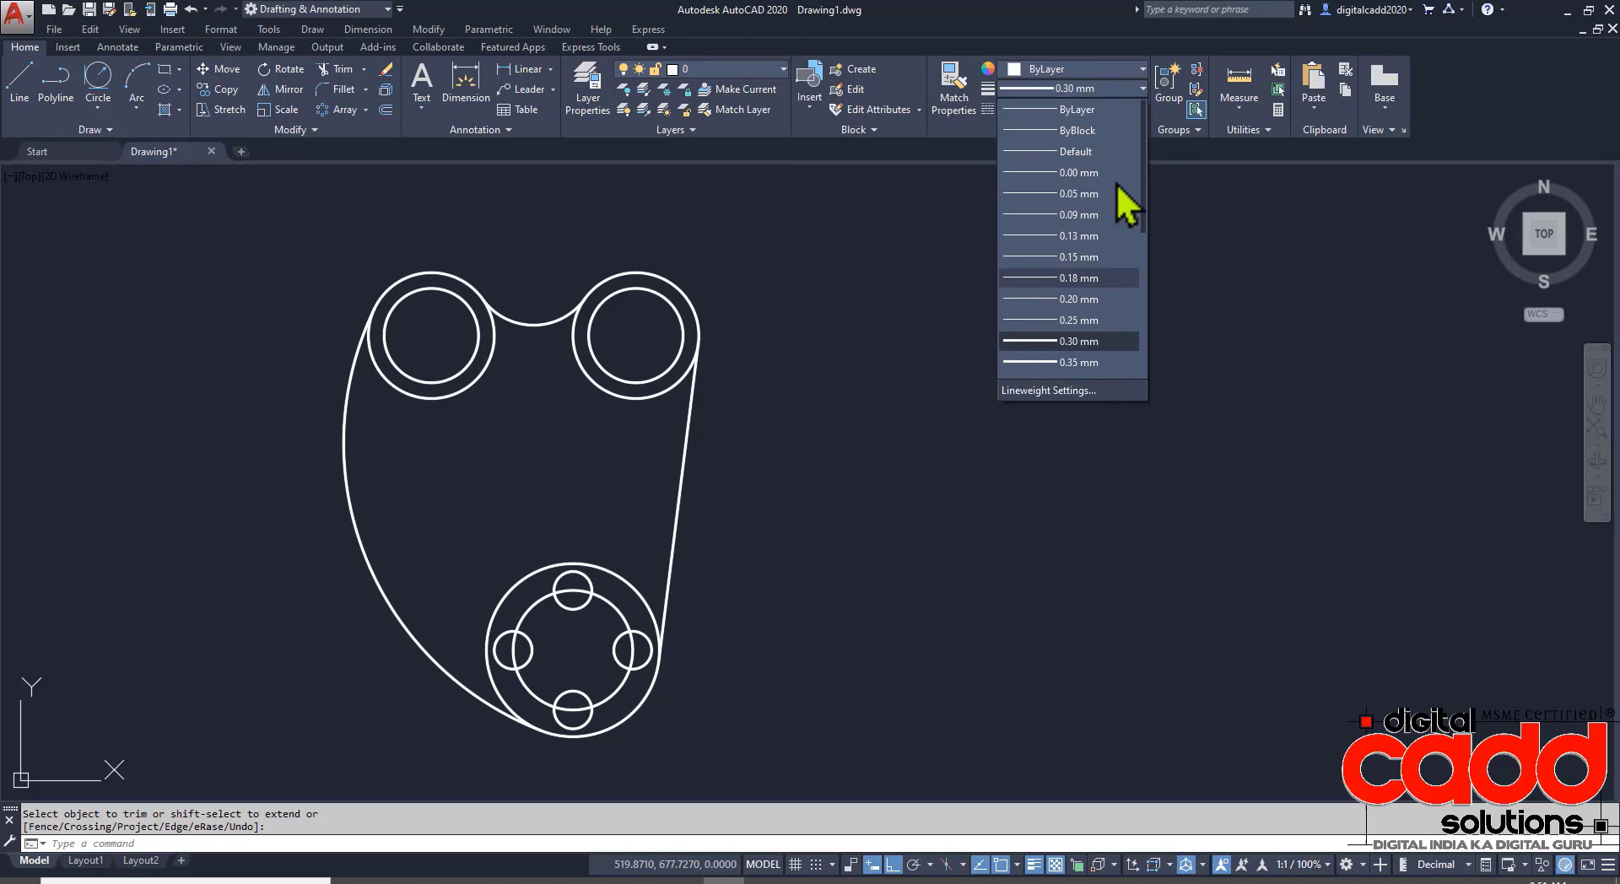
pyautogui.click(1072, 114)
pyautogui.click(1041, 79)
pyautogui.press('Escape')
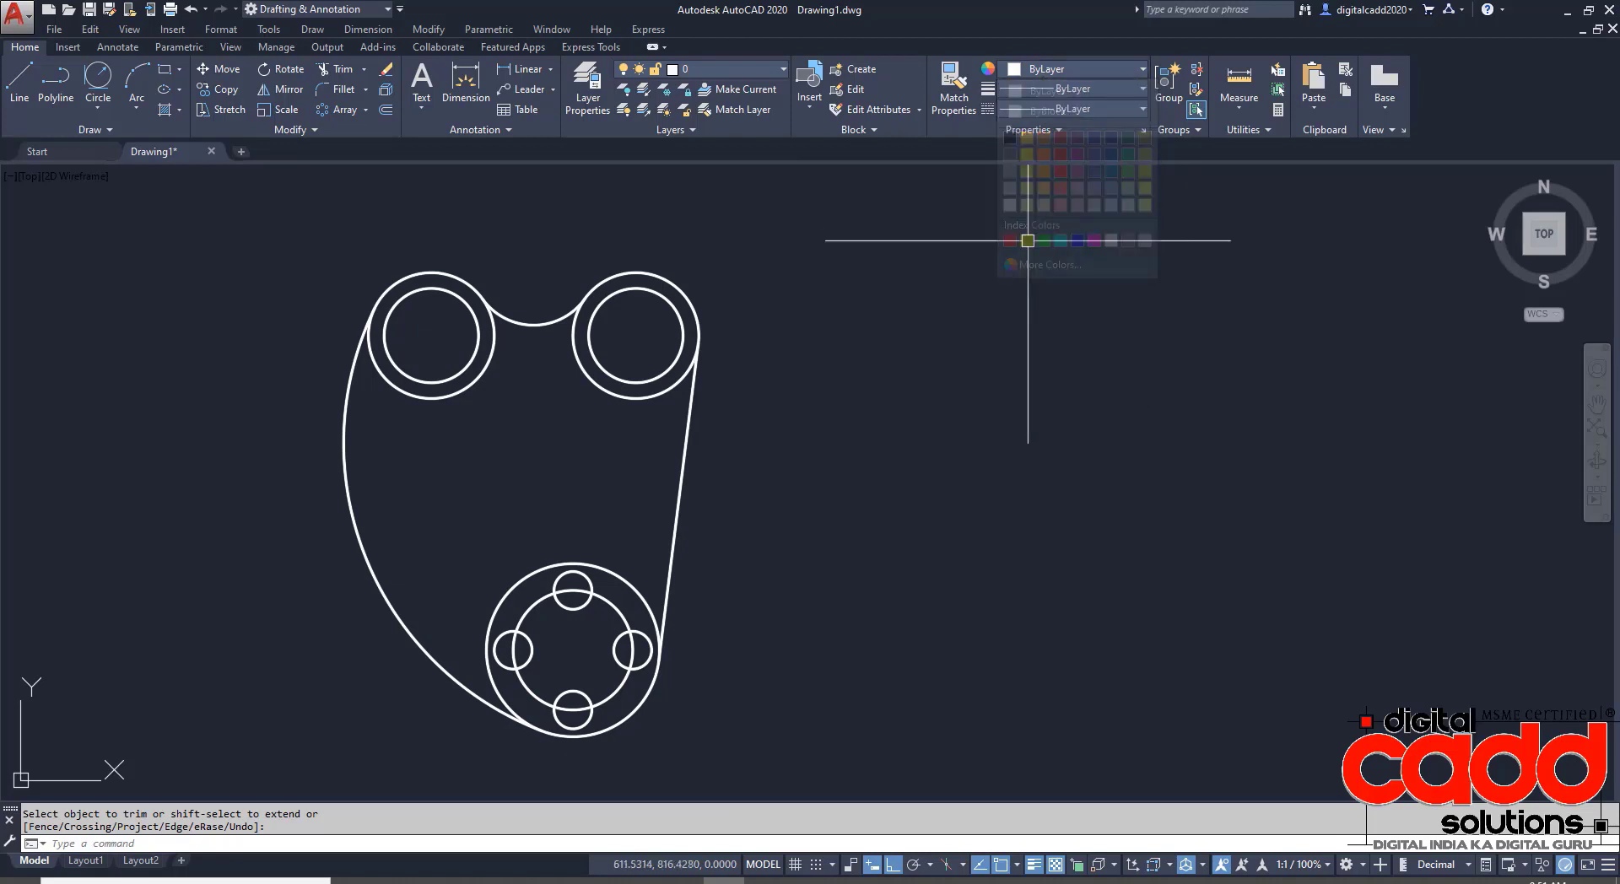
pyautogui.click(1071, 69)
pyautogui.click(1020, 246)
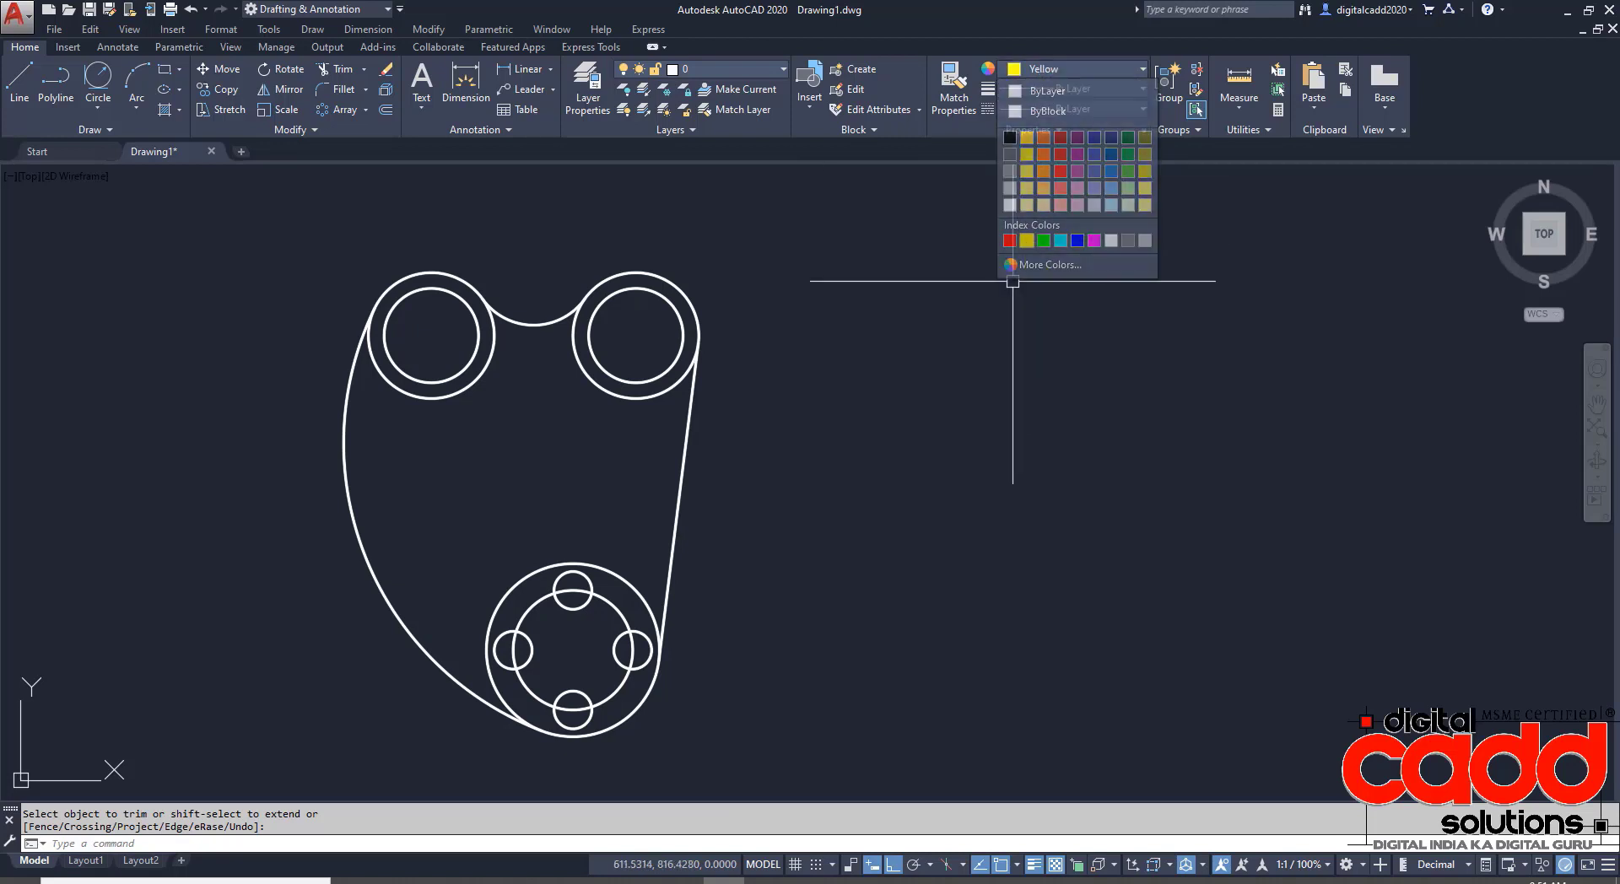
# - Add center marks to the upper-right, upper-left and bottom circles
pyautogui.click(118, 48)
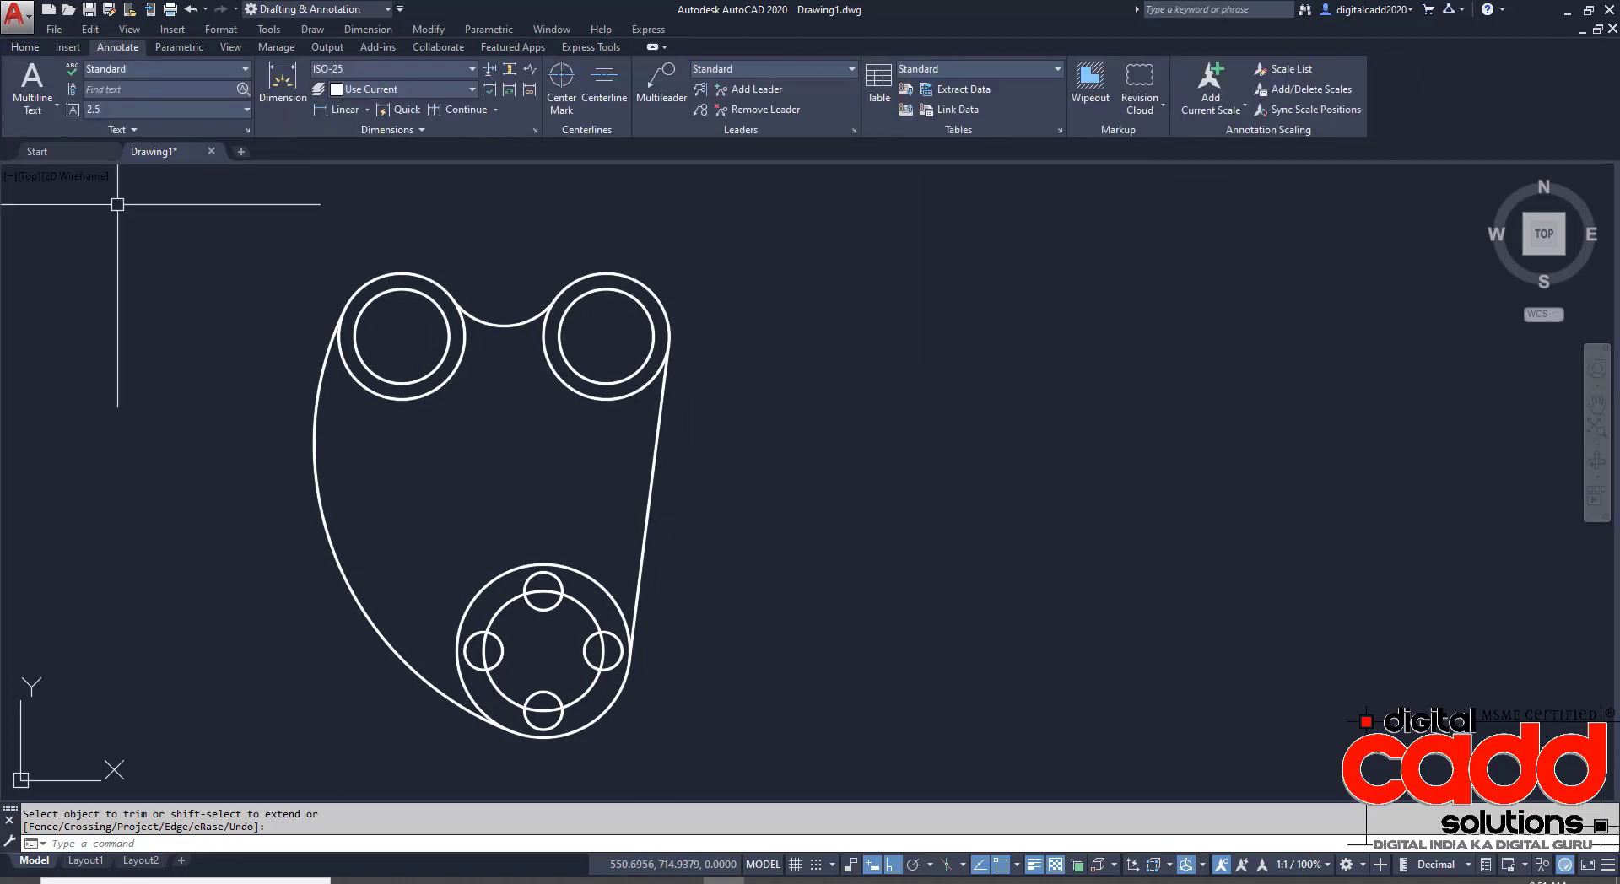
pyautogui.click(561, 97)
pyautogui.click(645, 287)
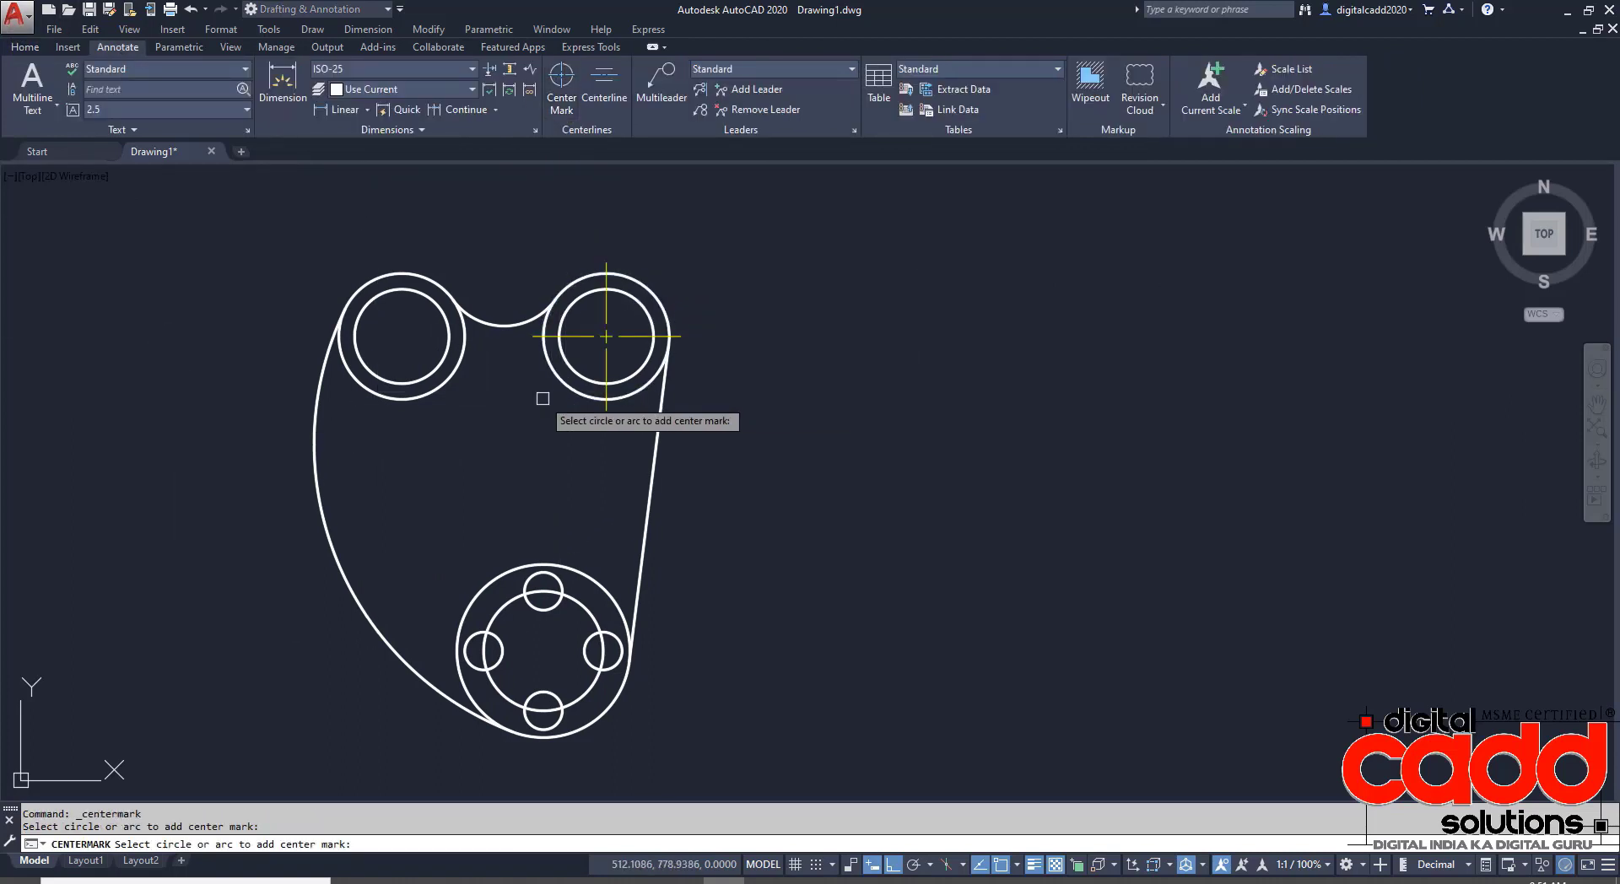
pyautogui.click(458, 372)
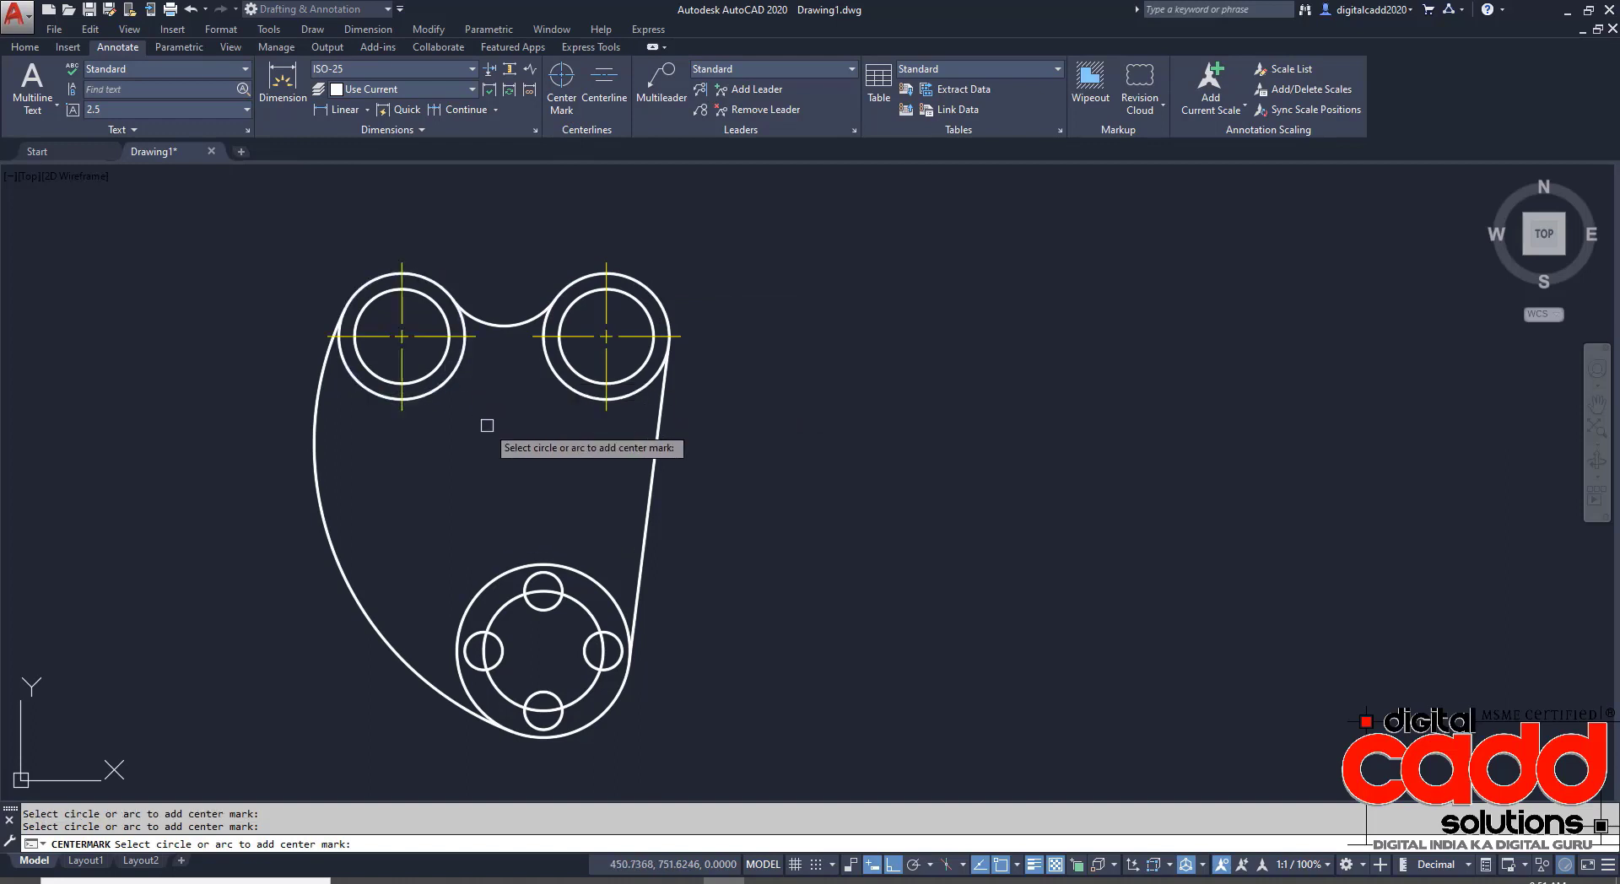
pyautogui.click(576, 569)
pyautogui.press('Return')
pyautogui.scroll(1, 586, 643)
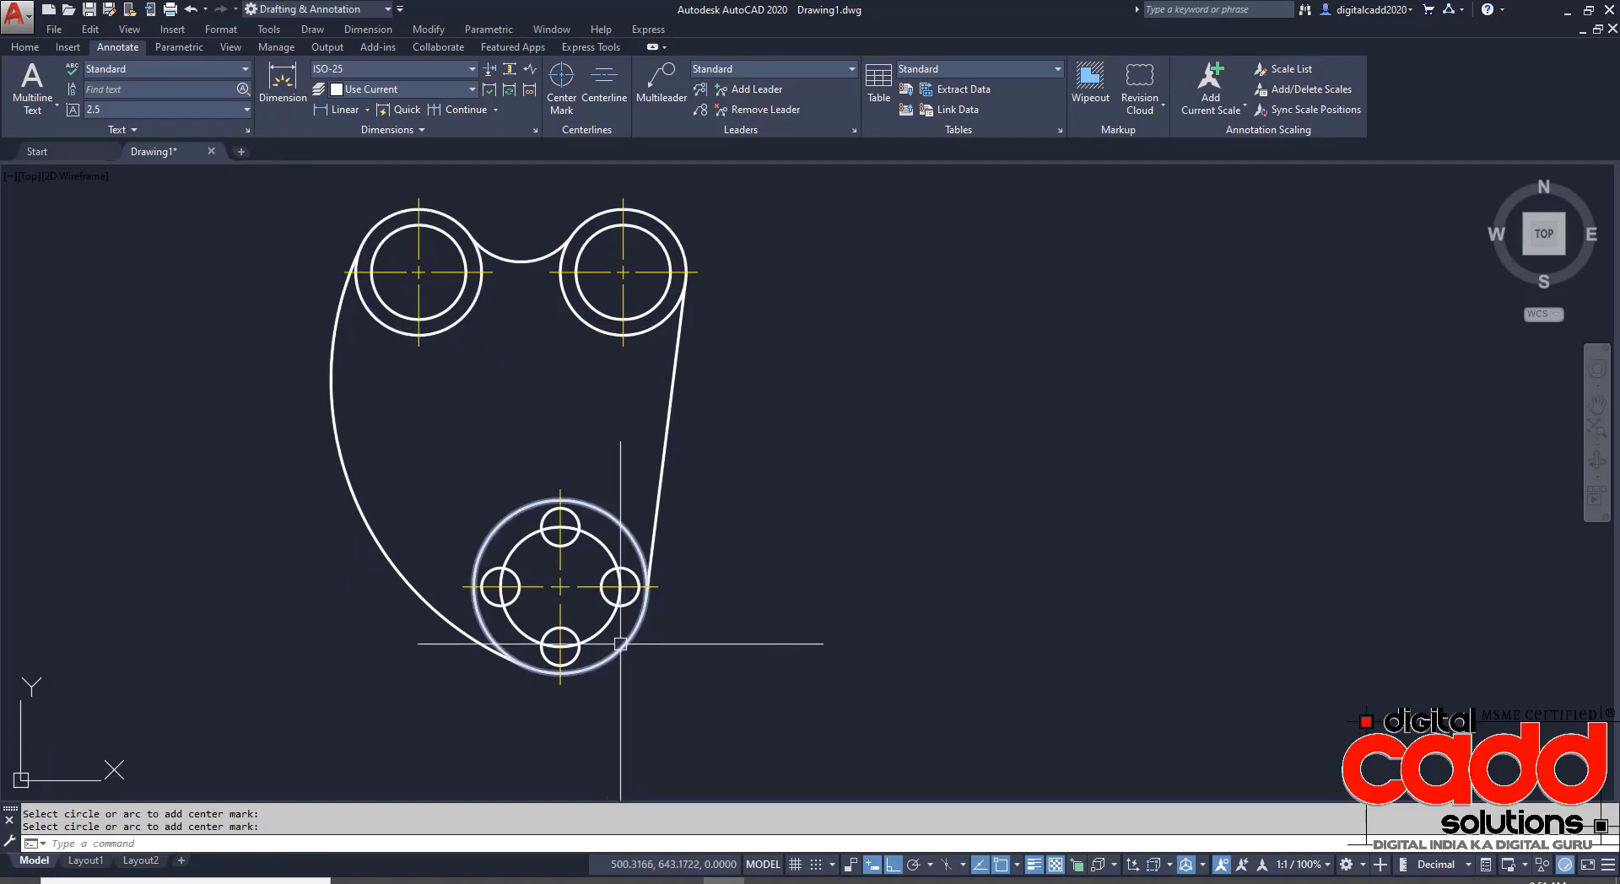
pyautogui.scroll(3, 588, 627)
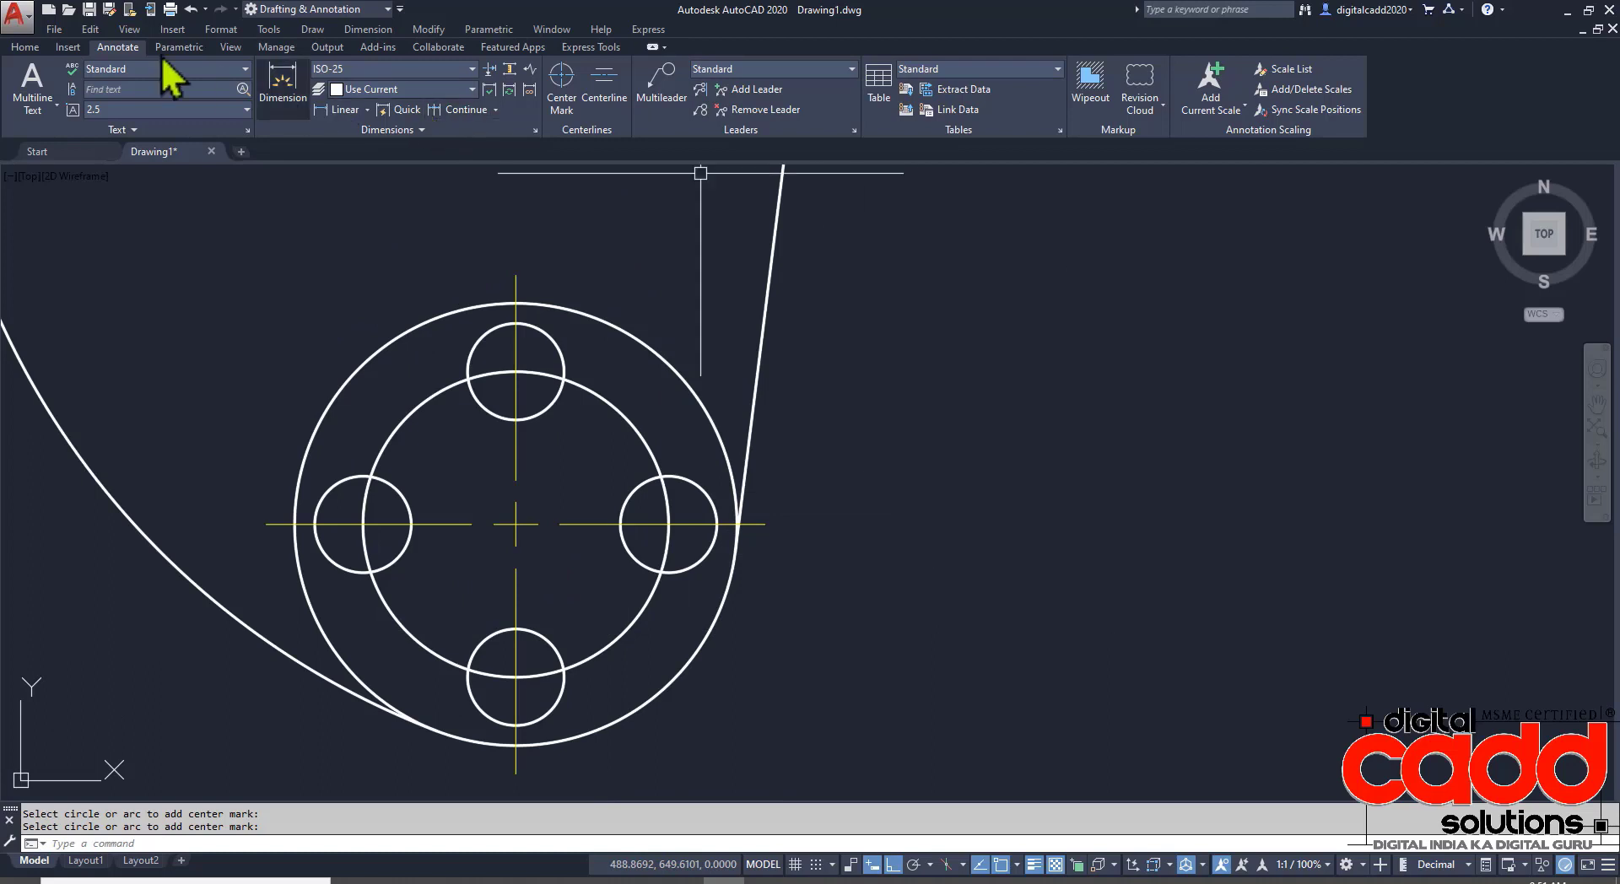
pyautogui.click(20, 50)
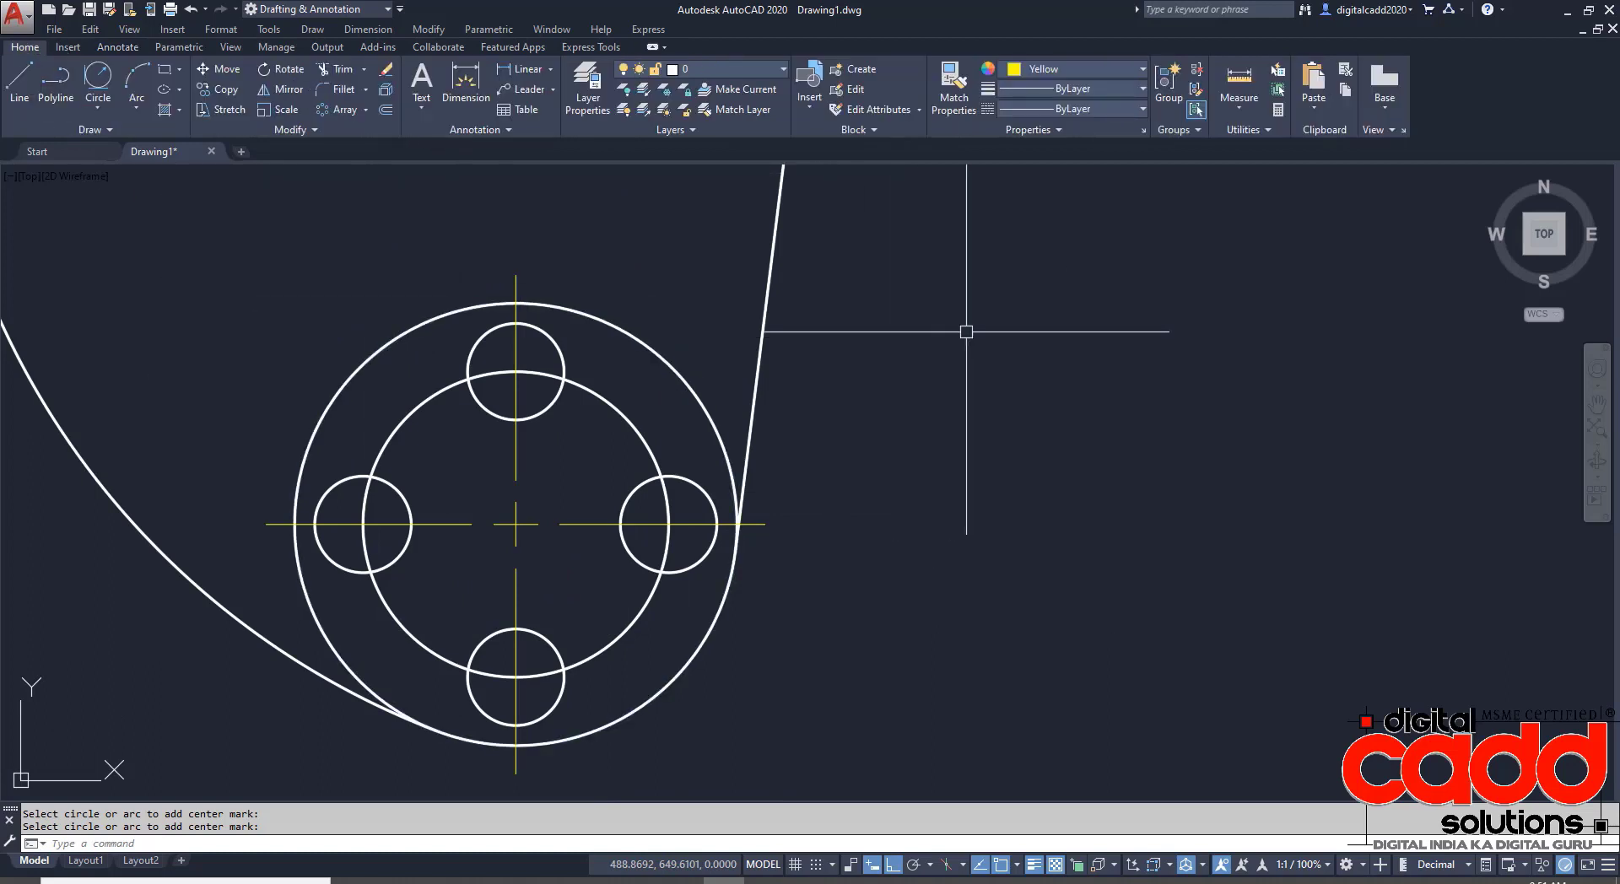
# - Match the Φ38 pitch circle to a centre mark's properties, then window-select the centre lines
pyautogui.click(959, 99)
pyautogui.click(579, 524)
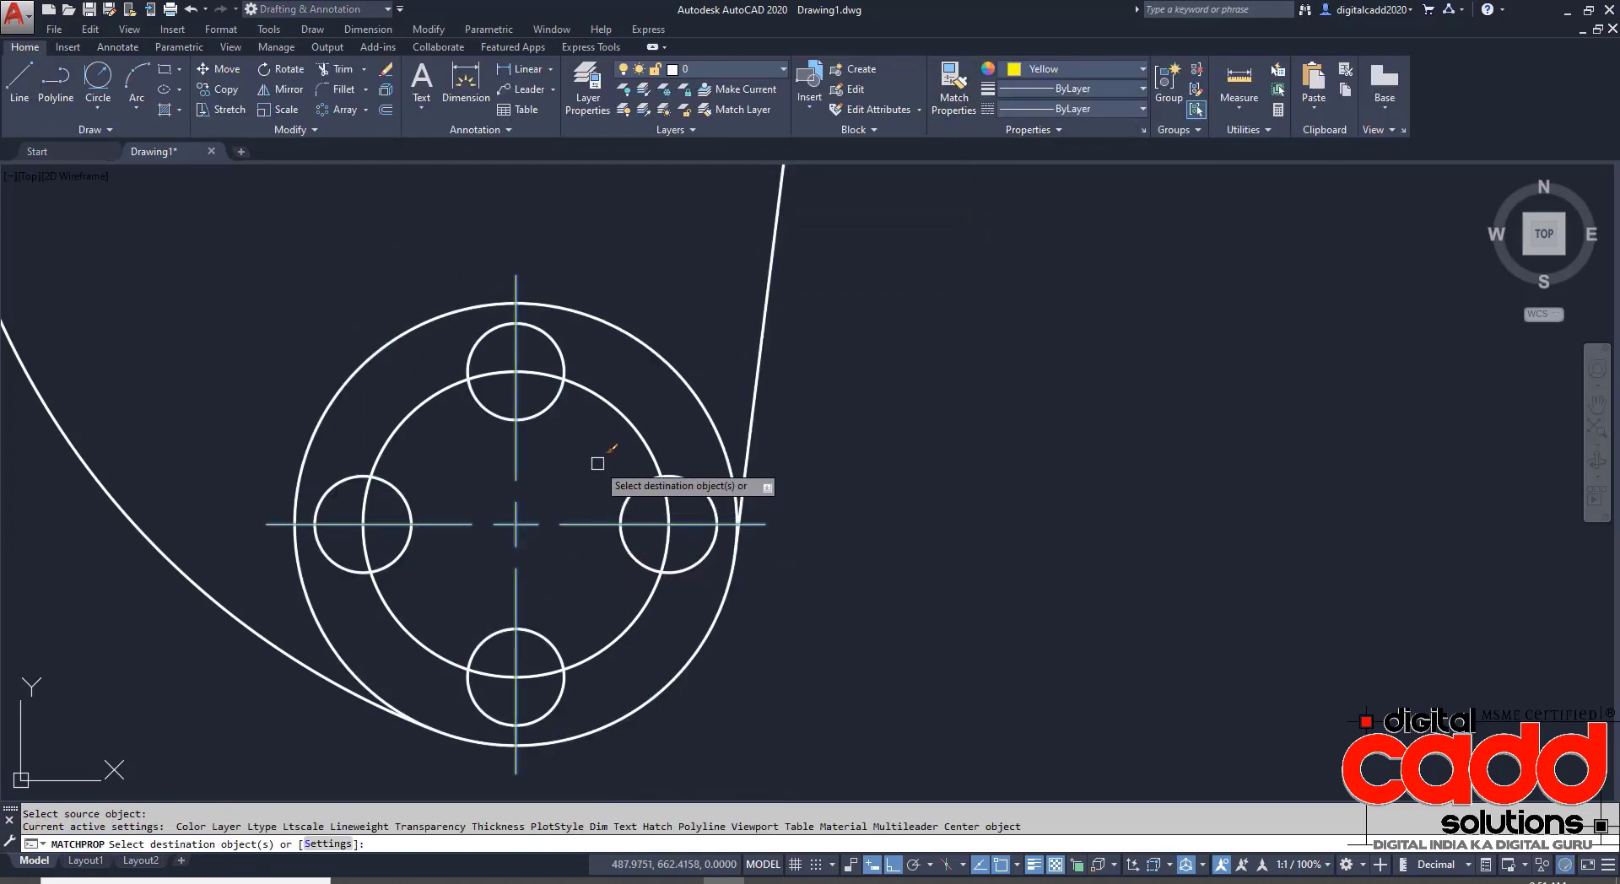
pyautogui.click(622, 415)
pyautogui.press('Return')
pyautogui.scroll(-5, 735, 537)
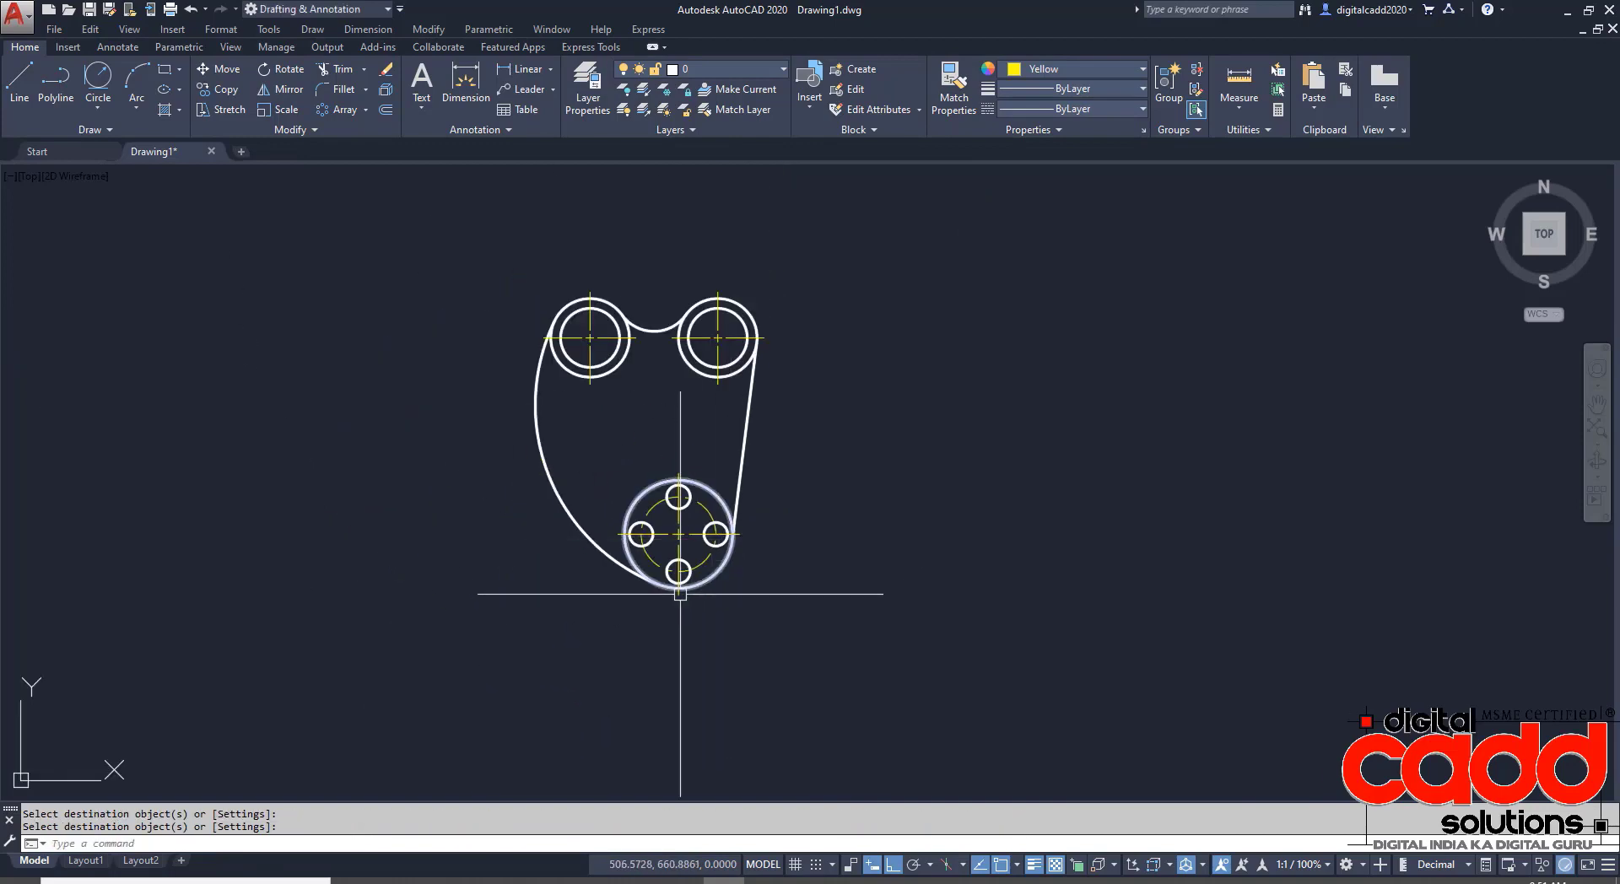
pyautogui.scroll(1, 641, 557)
pyautogui.scroll(1, 564, 592)
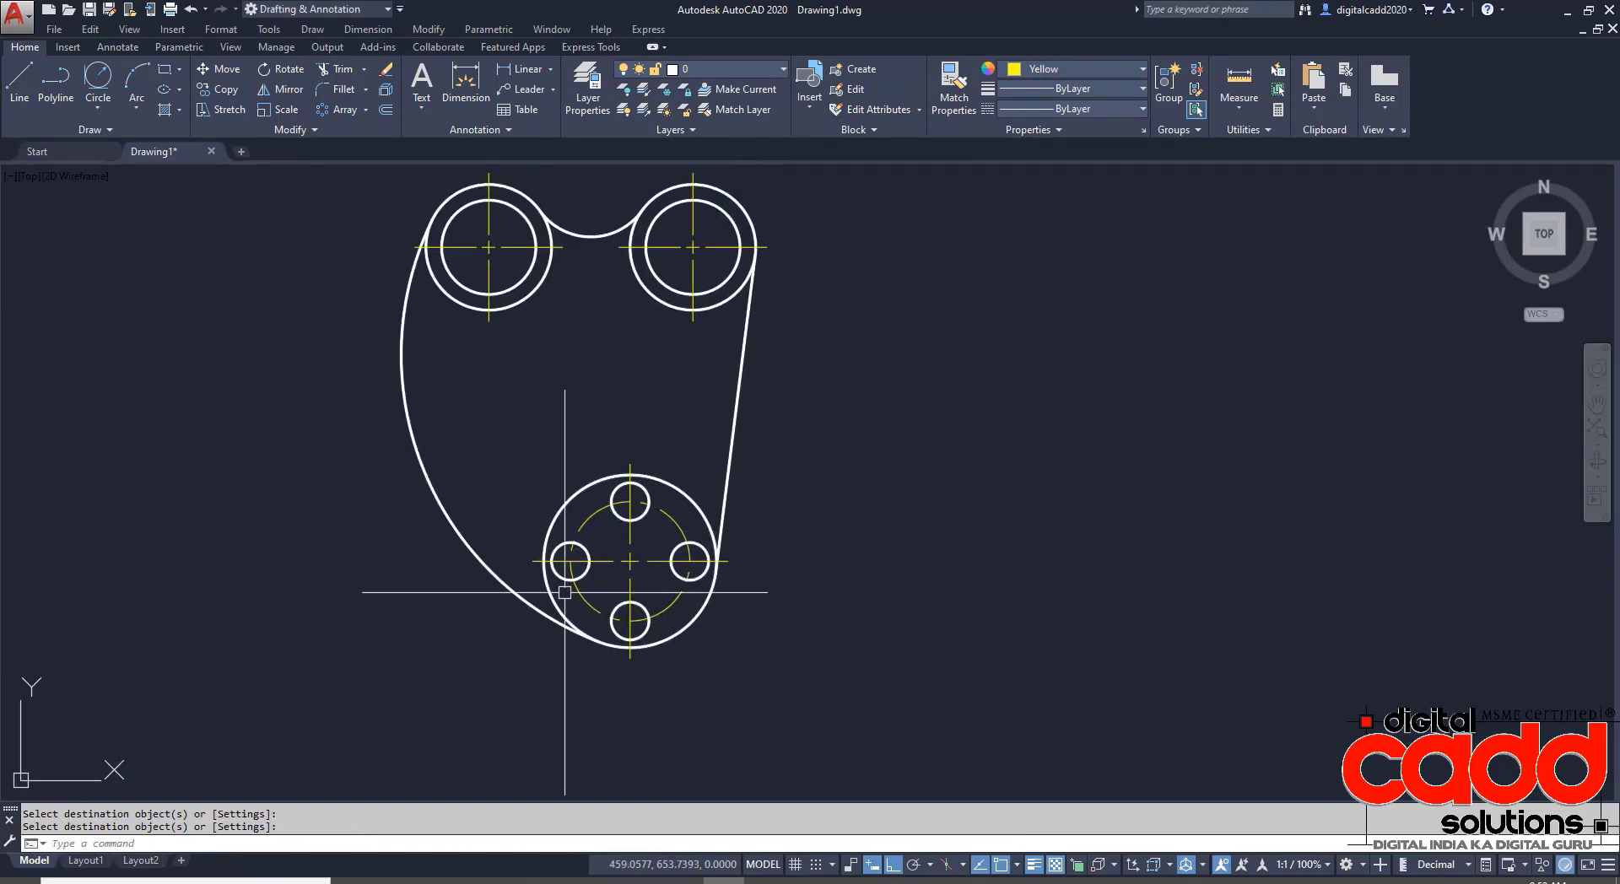
pyautogui.moveTo(625, 548); pyautogui.dragTo(588, 563, button='middle')
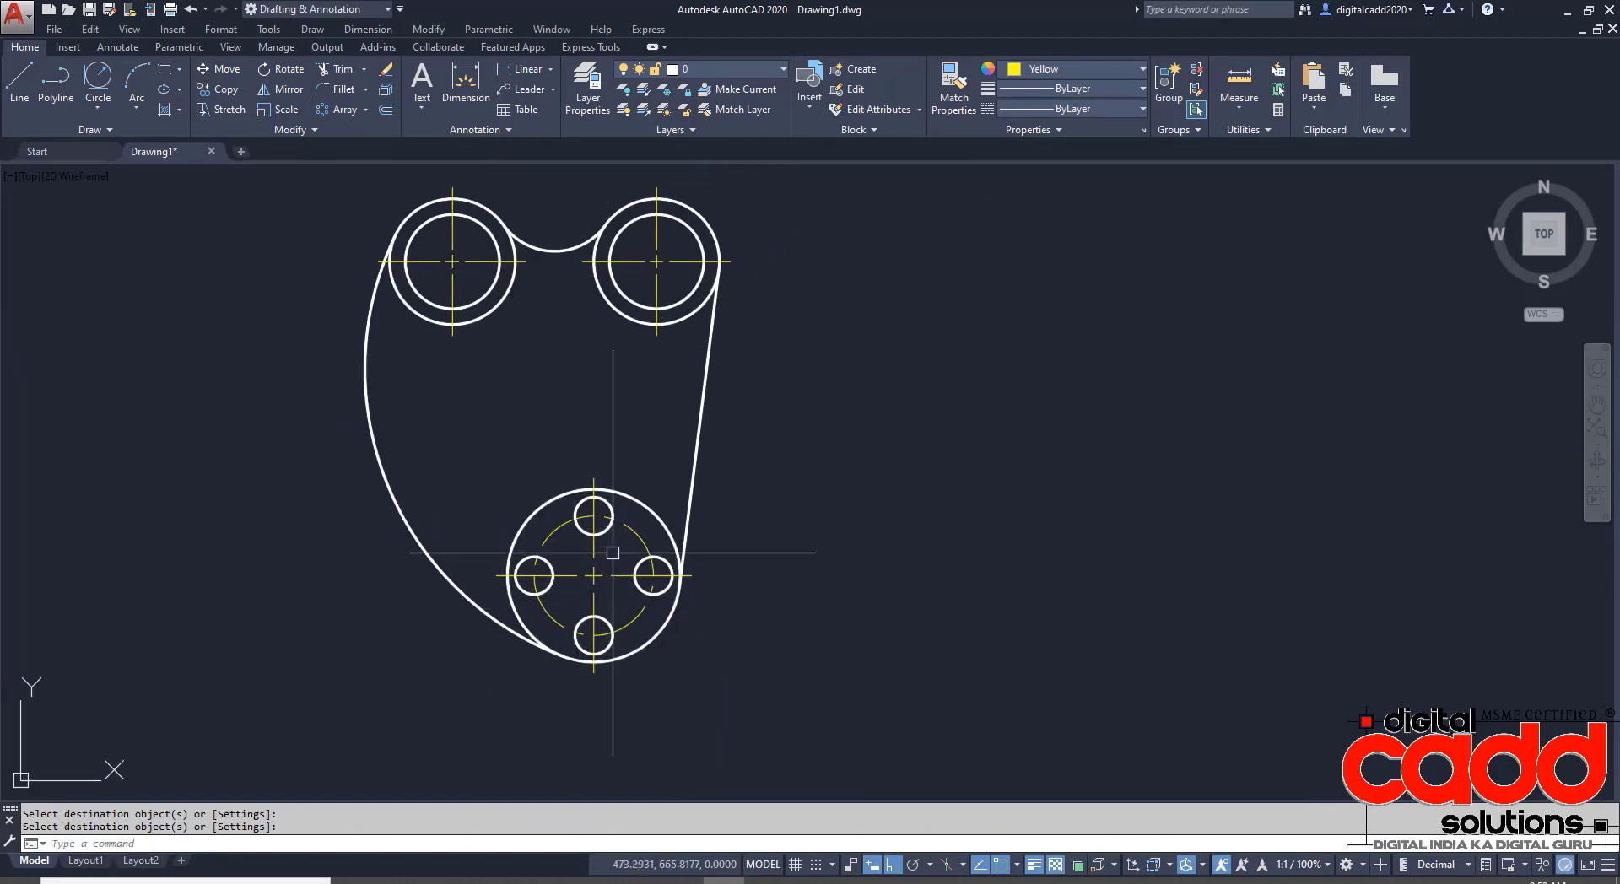
pyautogui.click(612, 553)
pyautogui.click(574, 582)
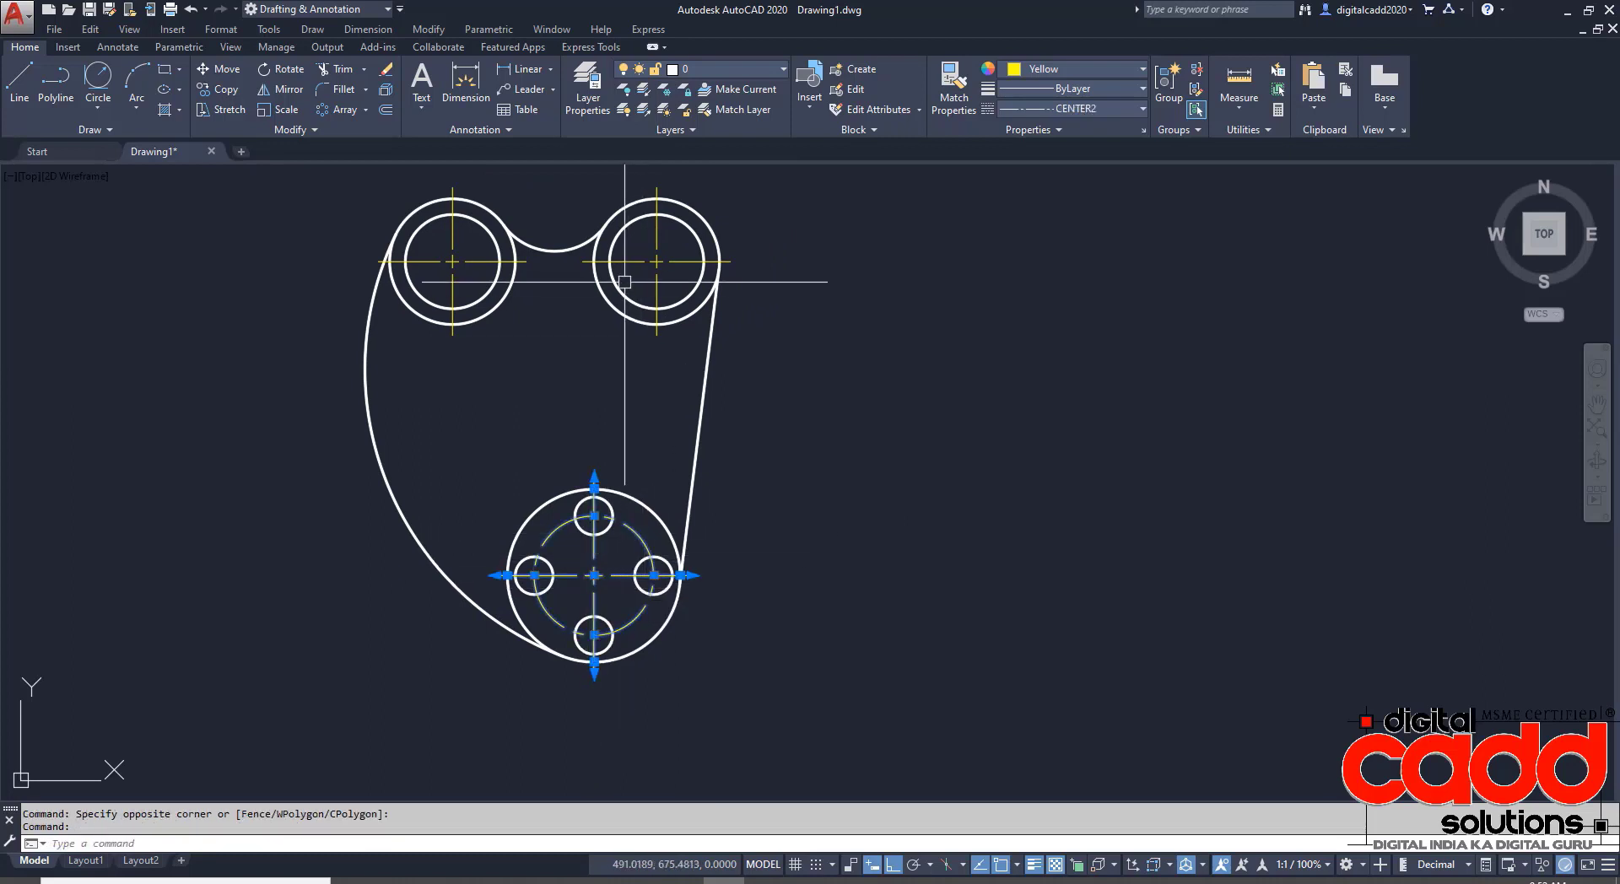
# - Add the top circles' centre lines to the selection and set their linetype scale to 0.5
pyautogui.click(656, 272)
pyautogui.click(452, 262)
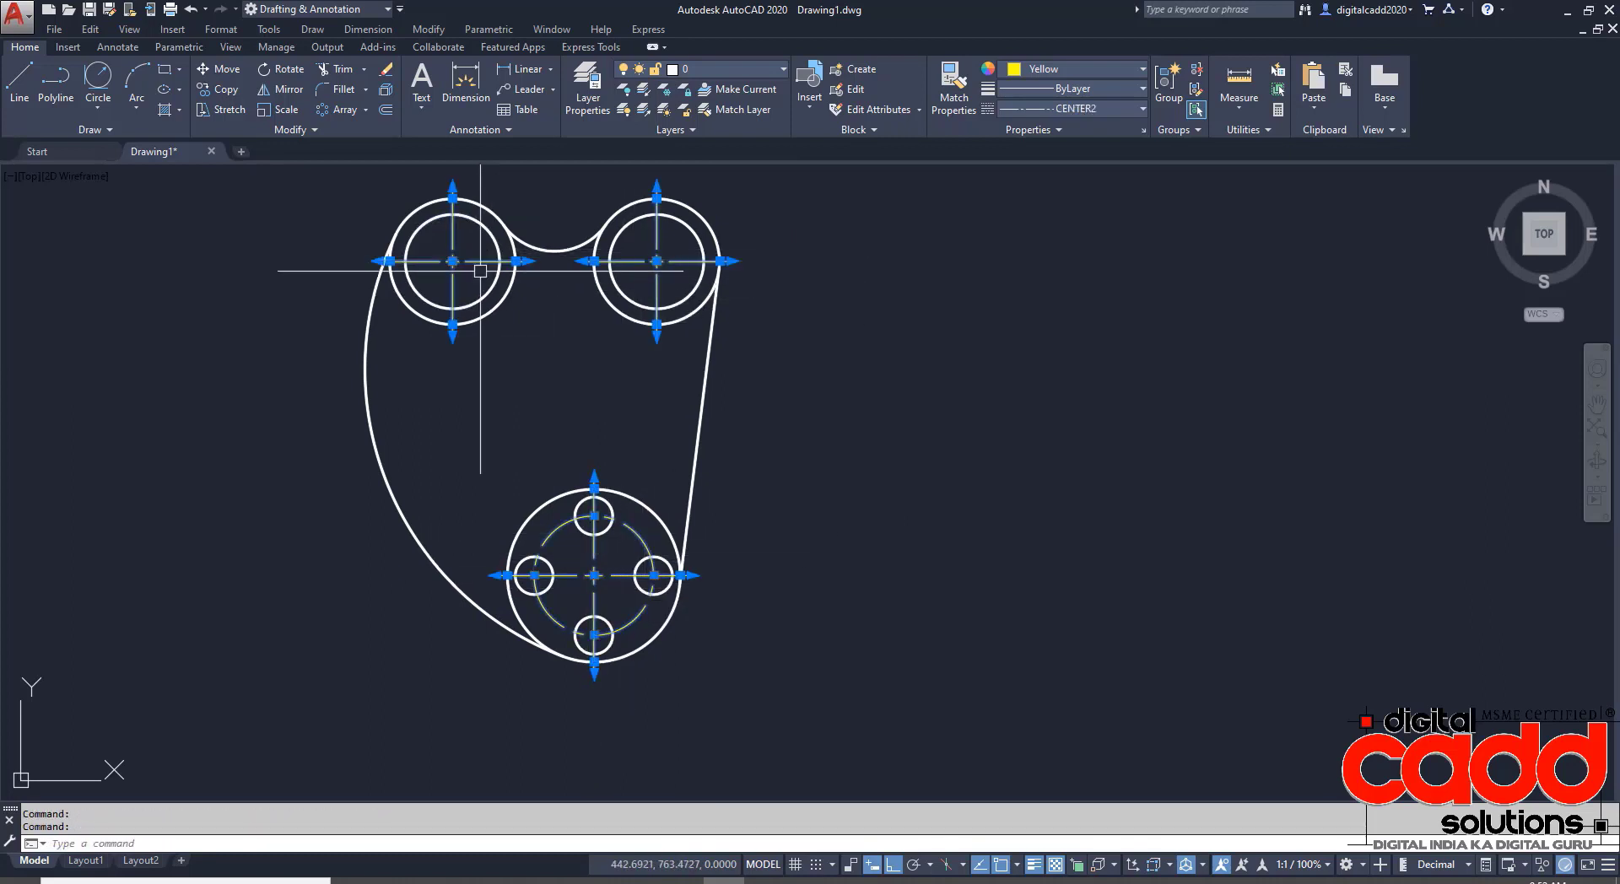
pyautogui.hotkey('ctrl', '1')
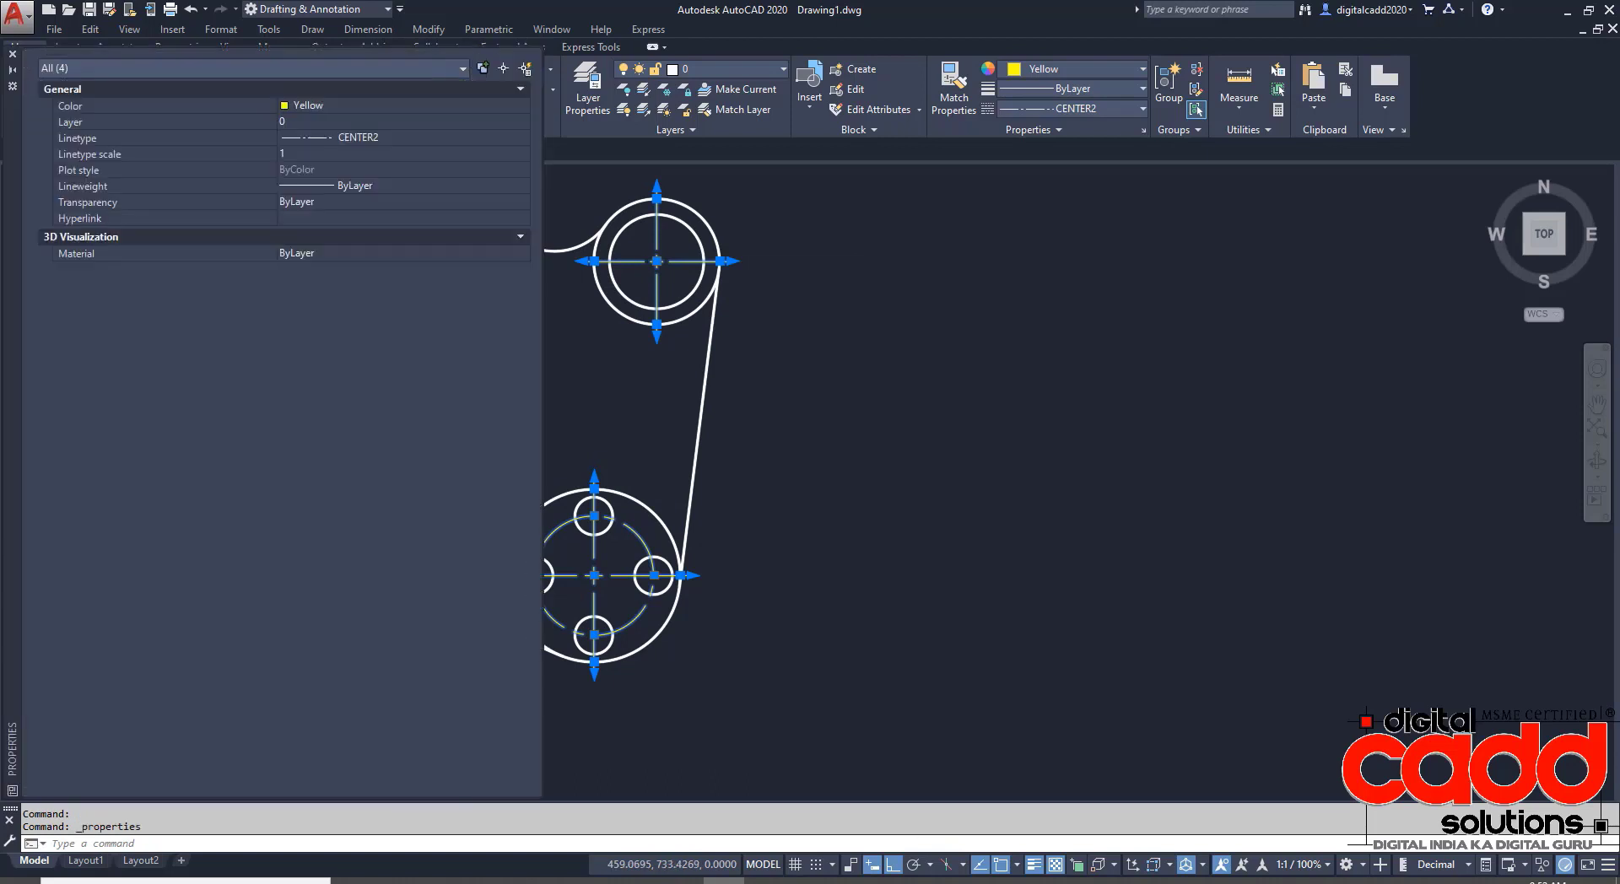
pyautogui.click(318, 153)
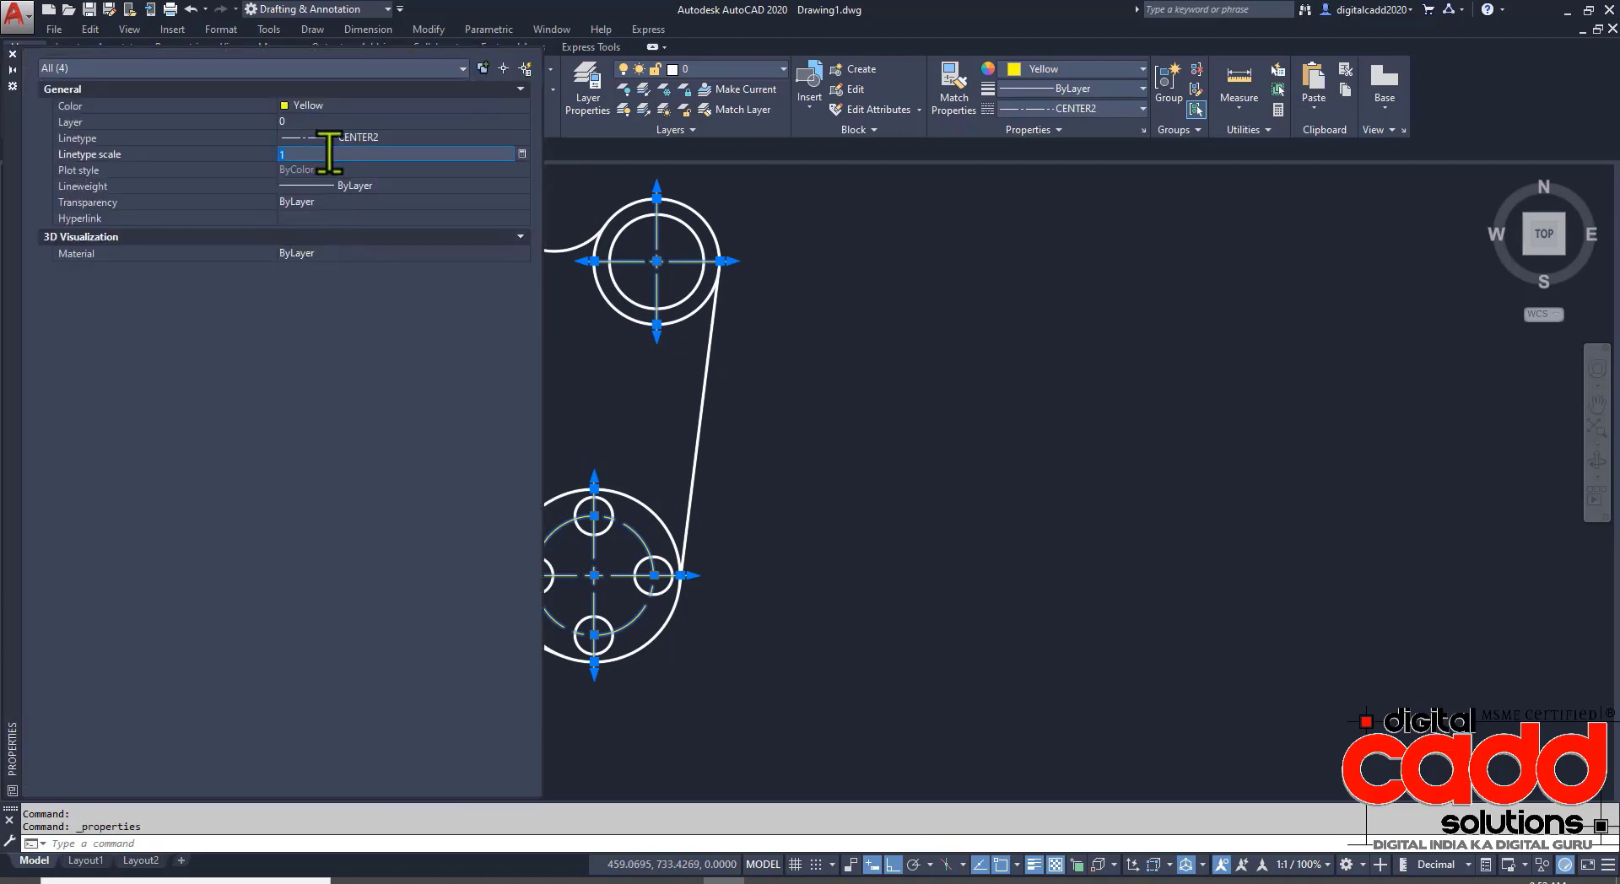
pyautogui.write('0.5')
pyautogui.press('Return')
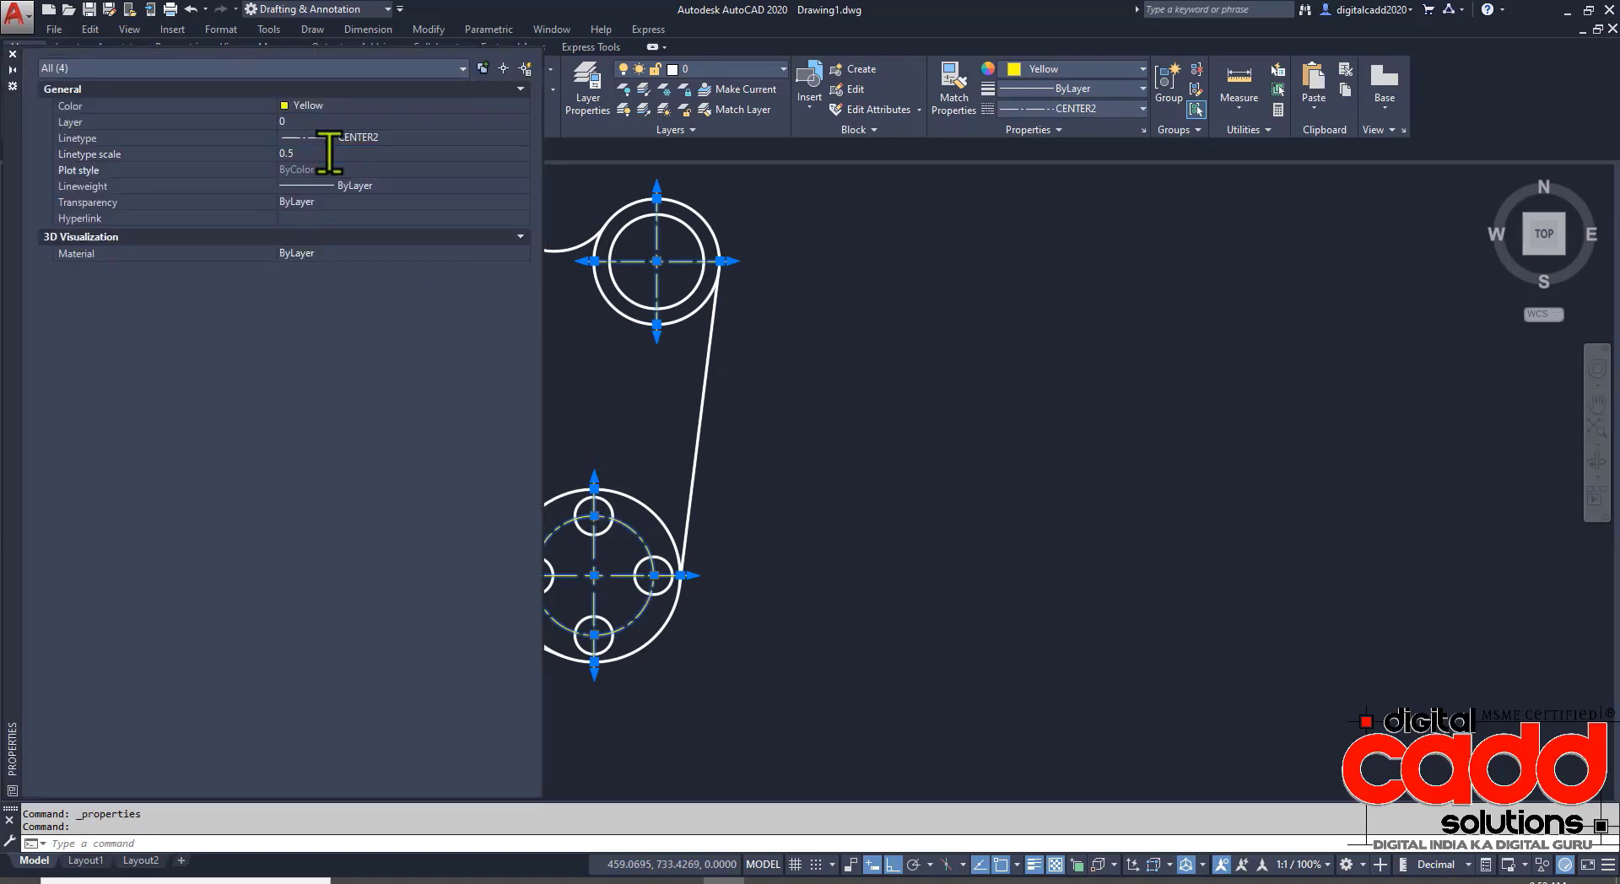
pyautogui.moveTo(736, 443); pyautogui.dragTo(928, 452, button='middle')
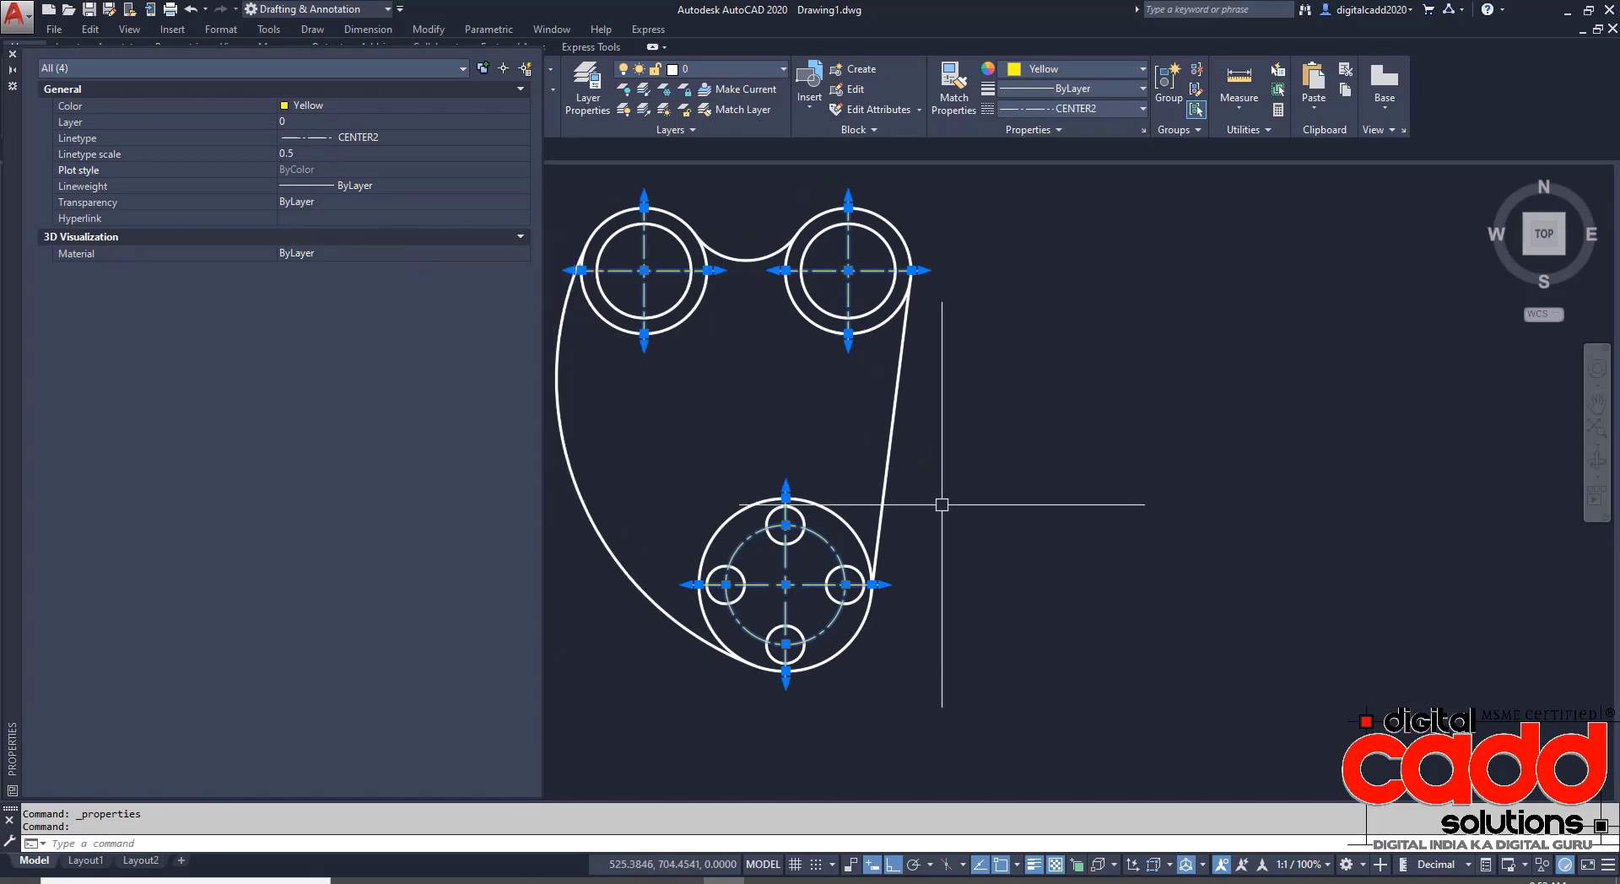
# - Lower the centre lines' linetype scale to 0.4, then settle on 0.3
pyautogui.click(302, 154)
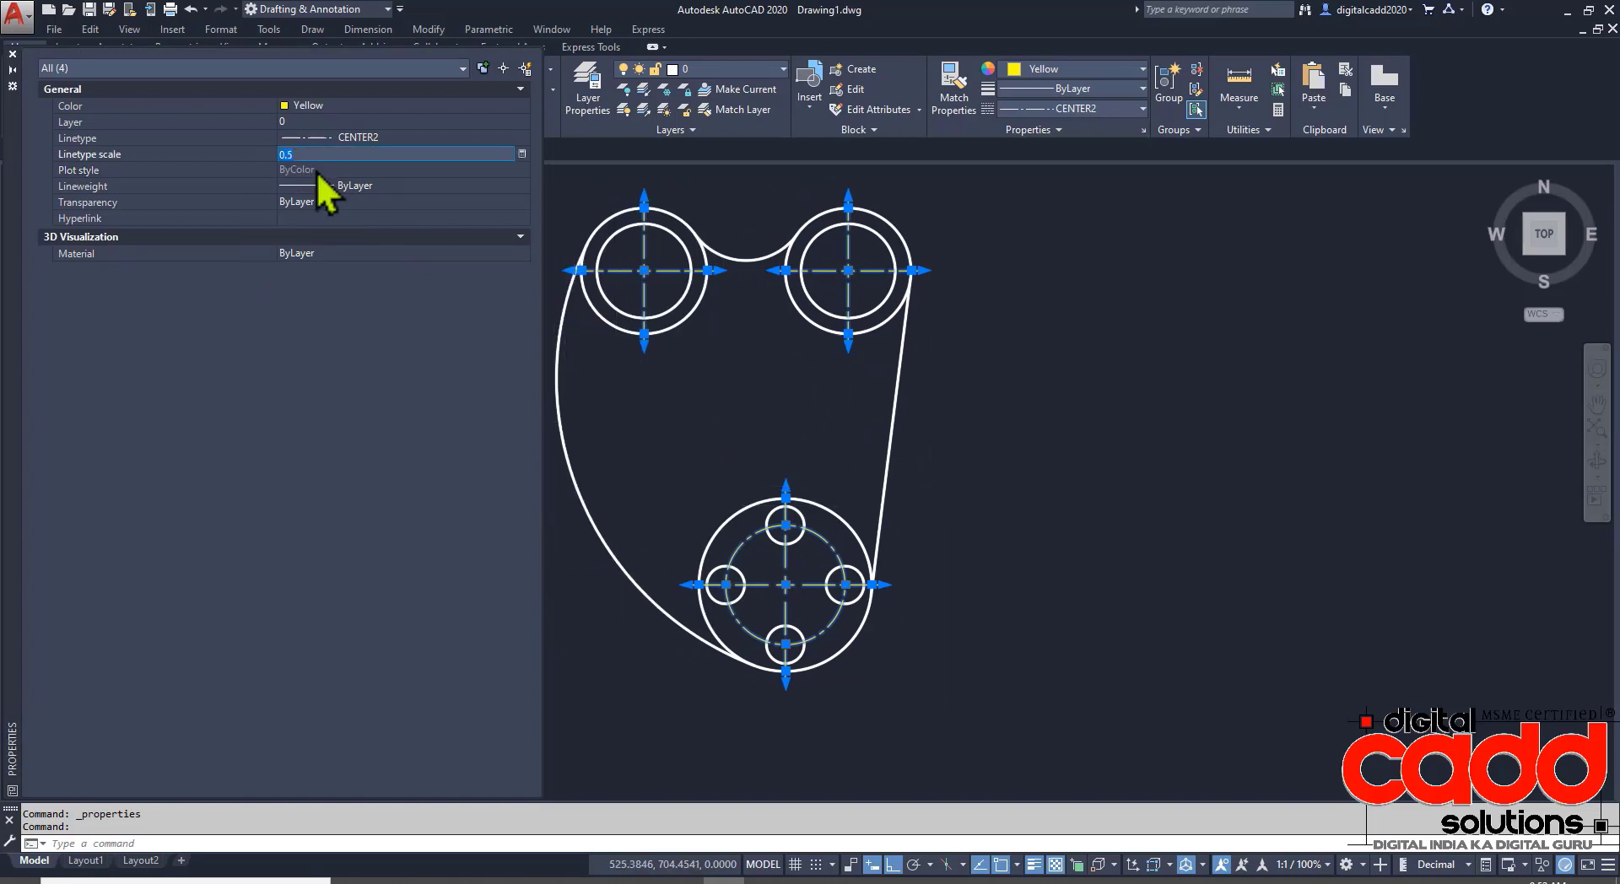
pyautogui.write('.4')
pyautogui.write('0.4')
pyautogui.press('Return')
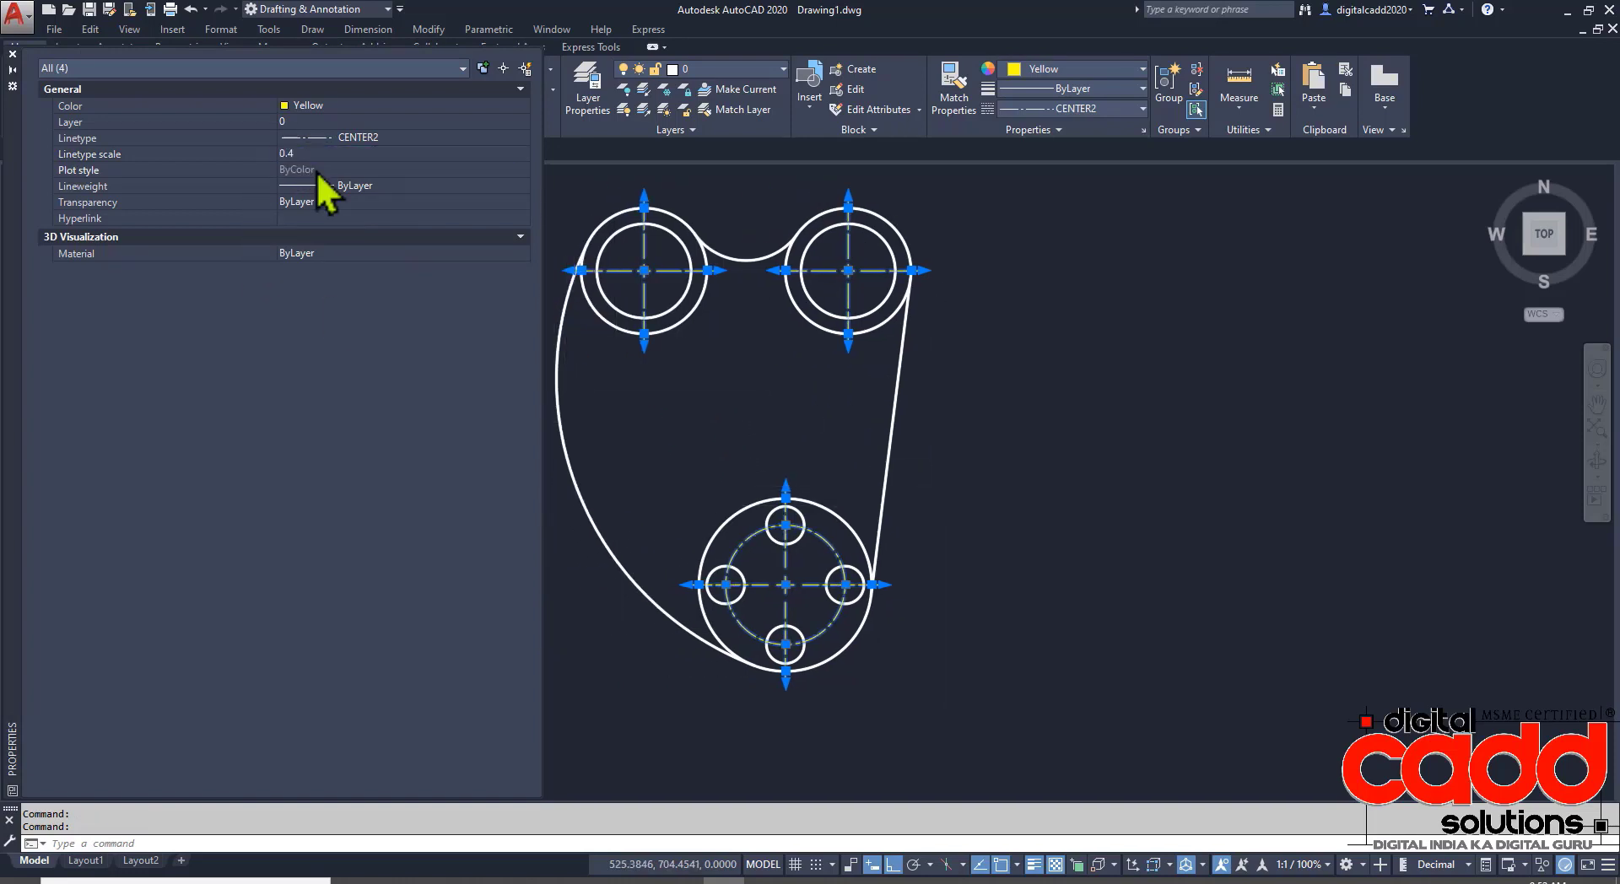
pyautogui.click(314, 152)
pyautogui.write('.')
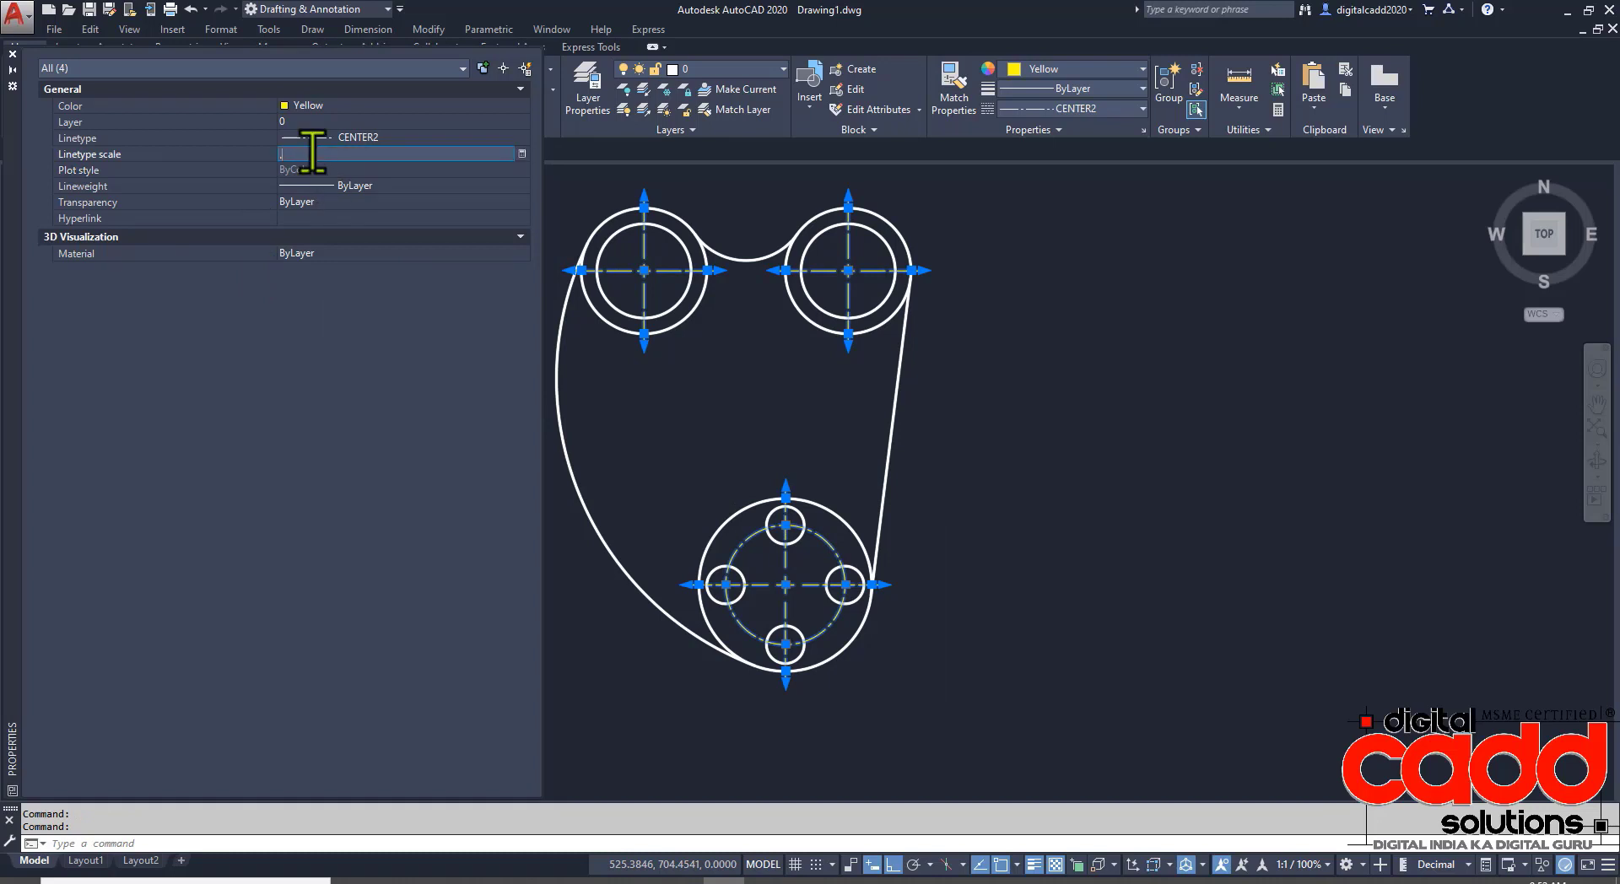
pyautogui.press('Return')
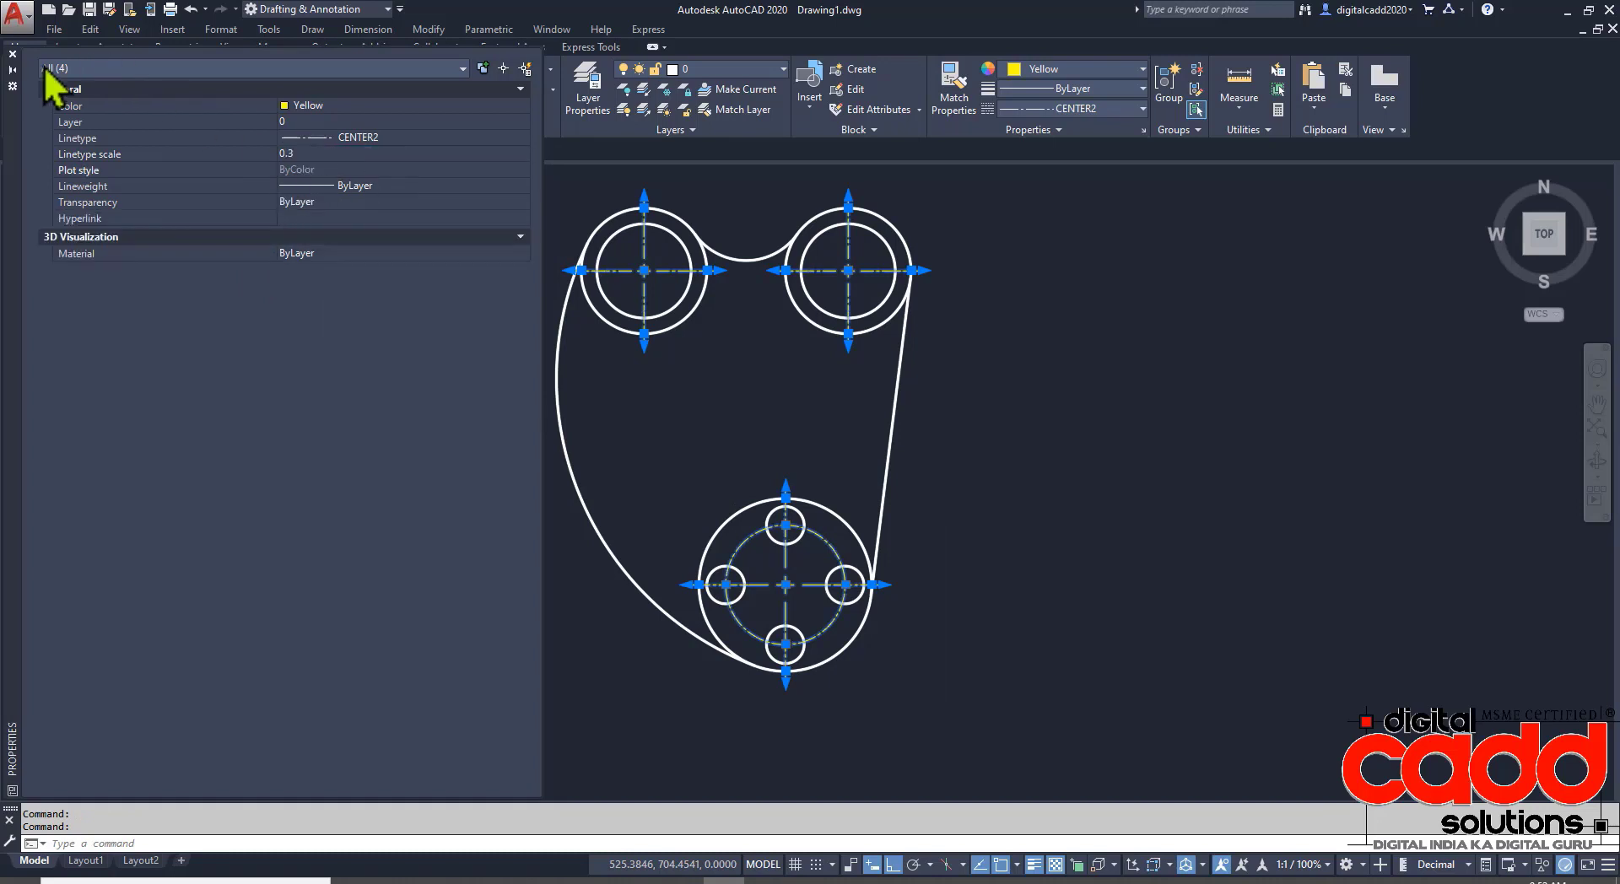
pyautogui.click(12, 54)
pyautogui.press('Escape')
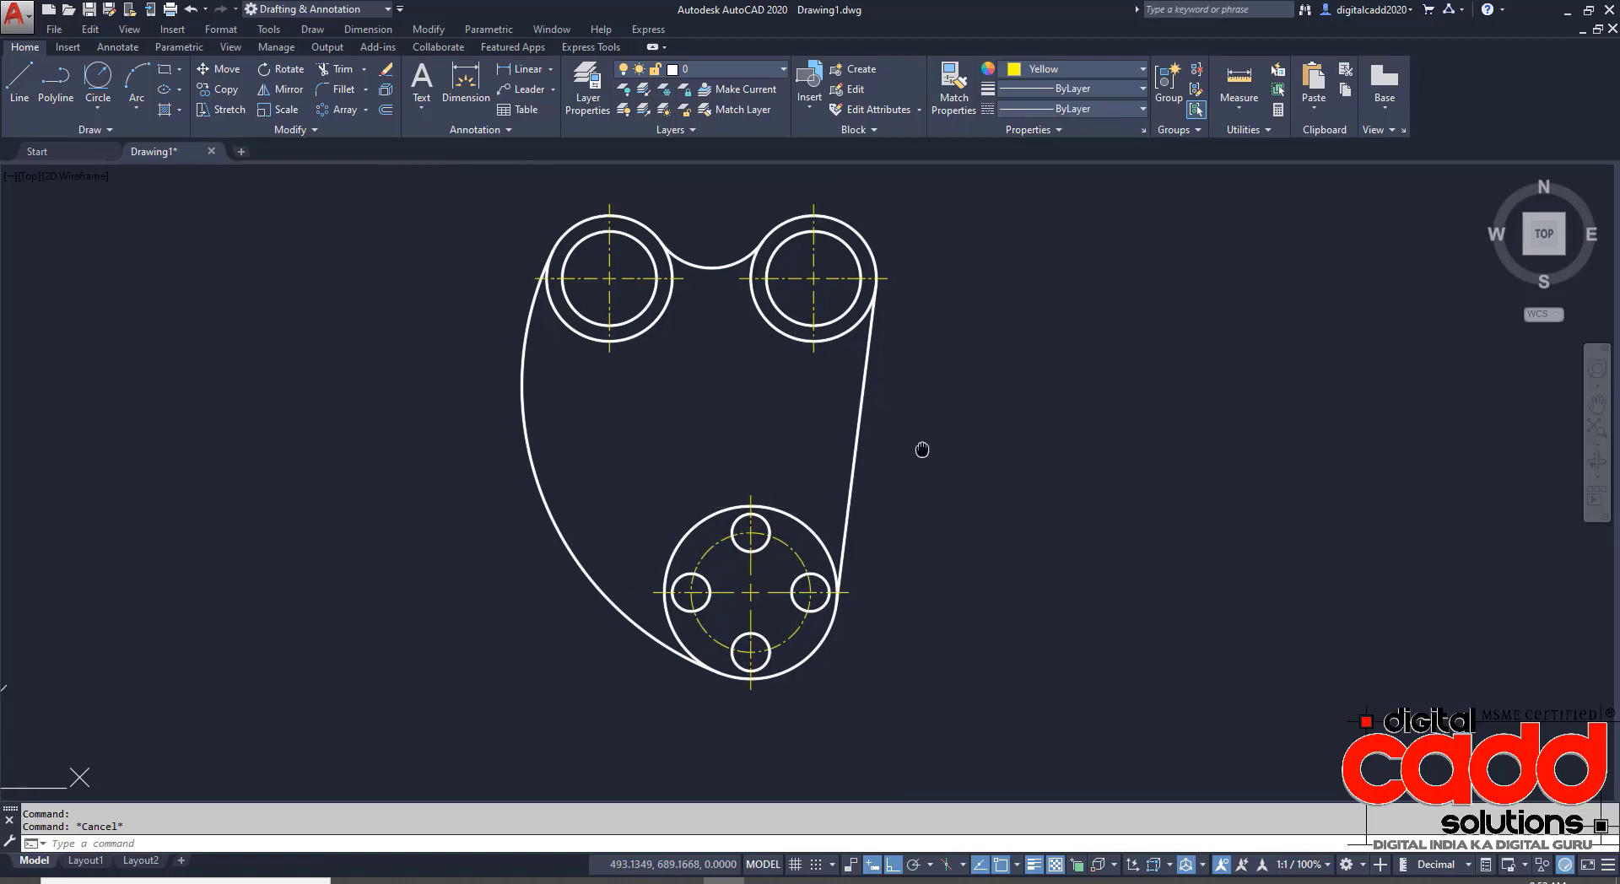
pyautogui.moveTo(922, 453); pyautogui.dragTo(669, 560, button='middle')
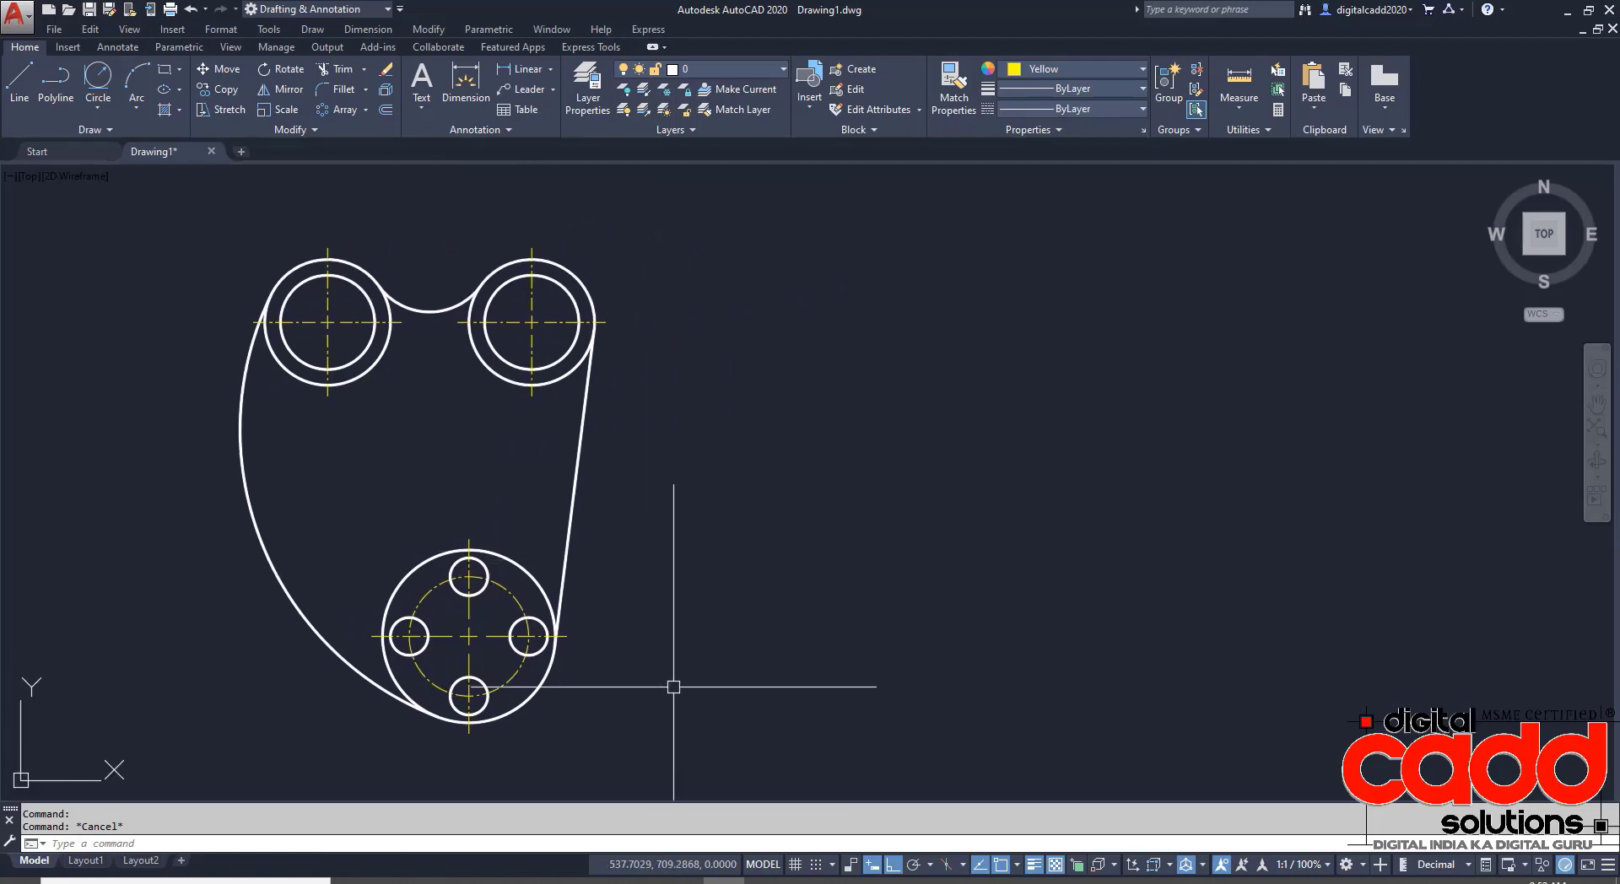
pyautogui.moveTo(647, 637); pyautogui.dragTo(636, 615, button='middle')
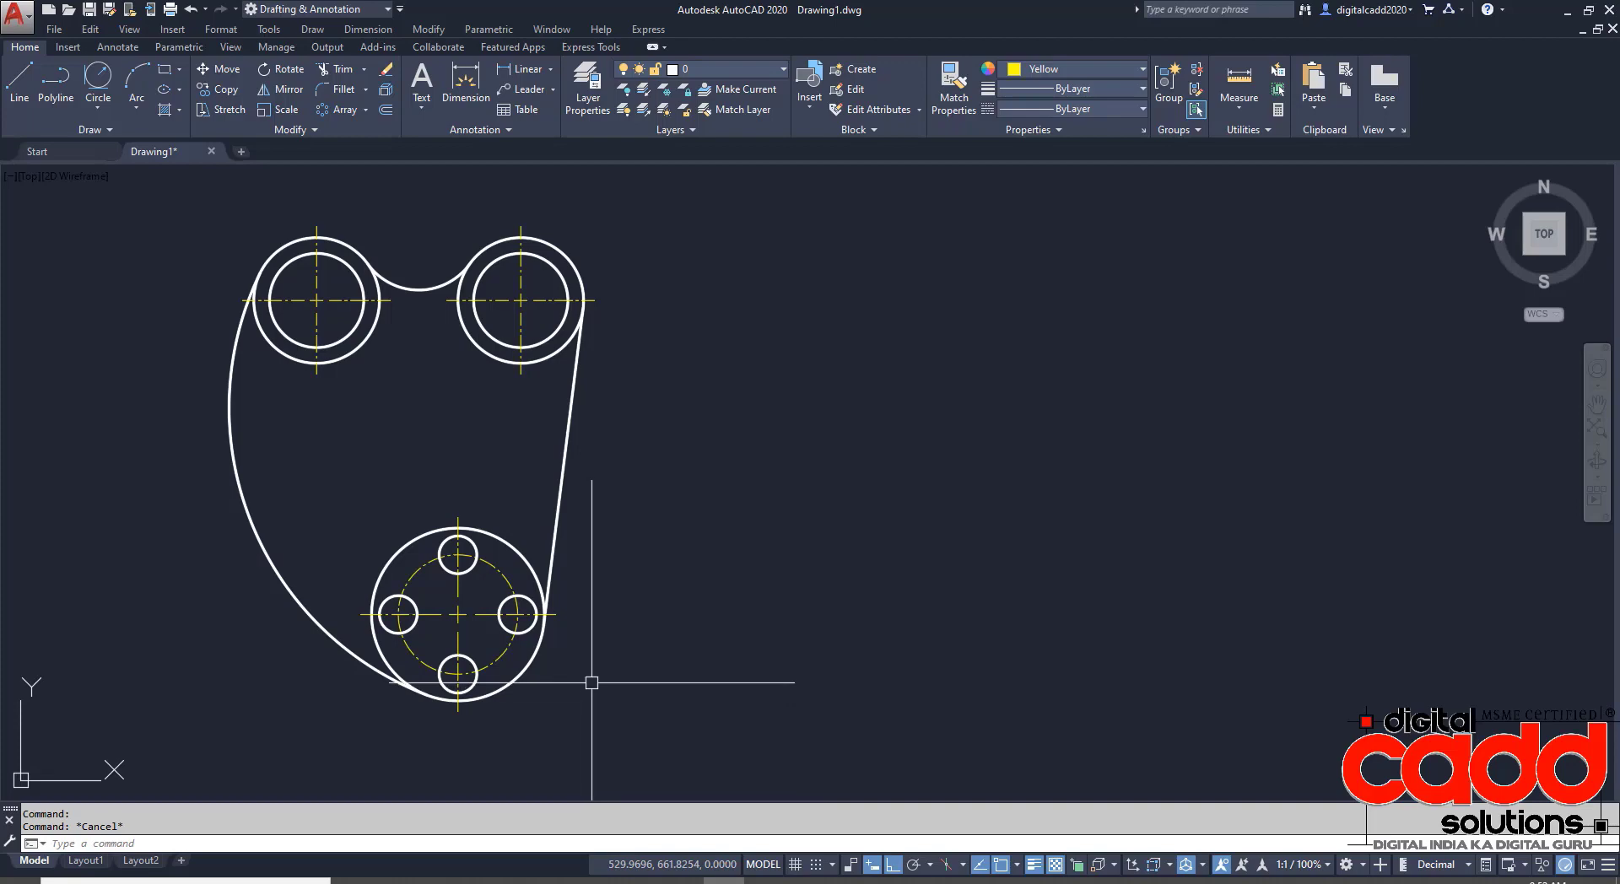
# - Save the drawing as 'LECTURE 11'
pyautogui.hotkey('ctrl', 's')
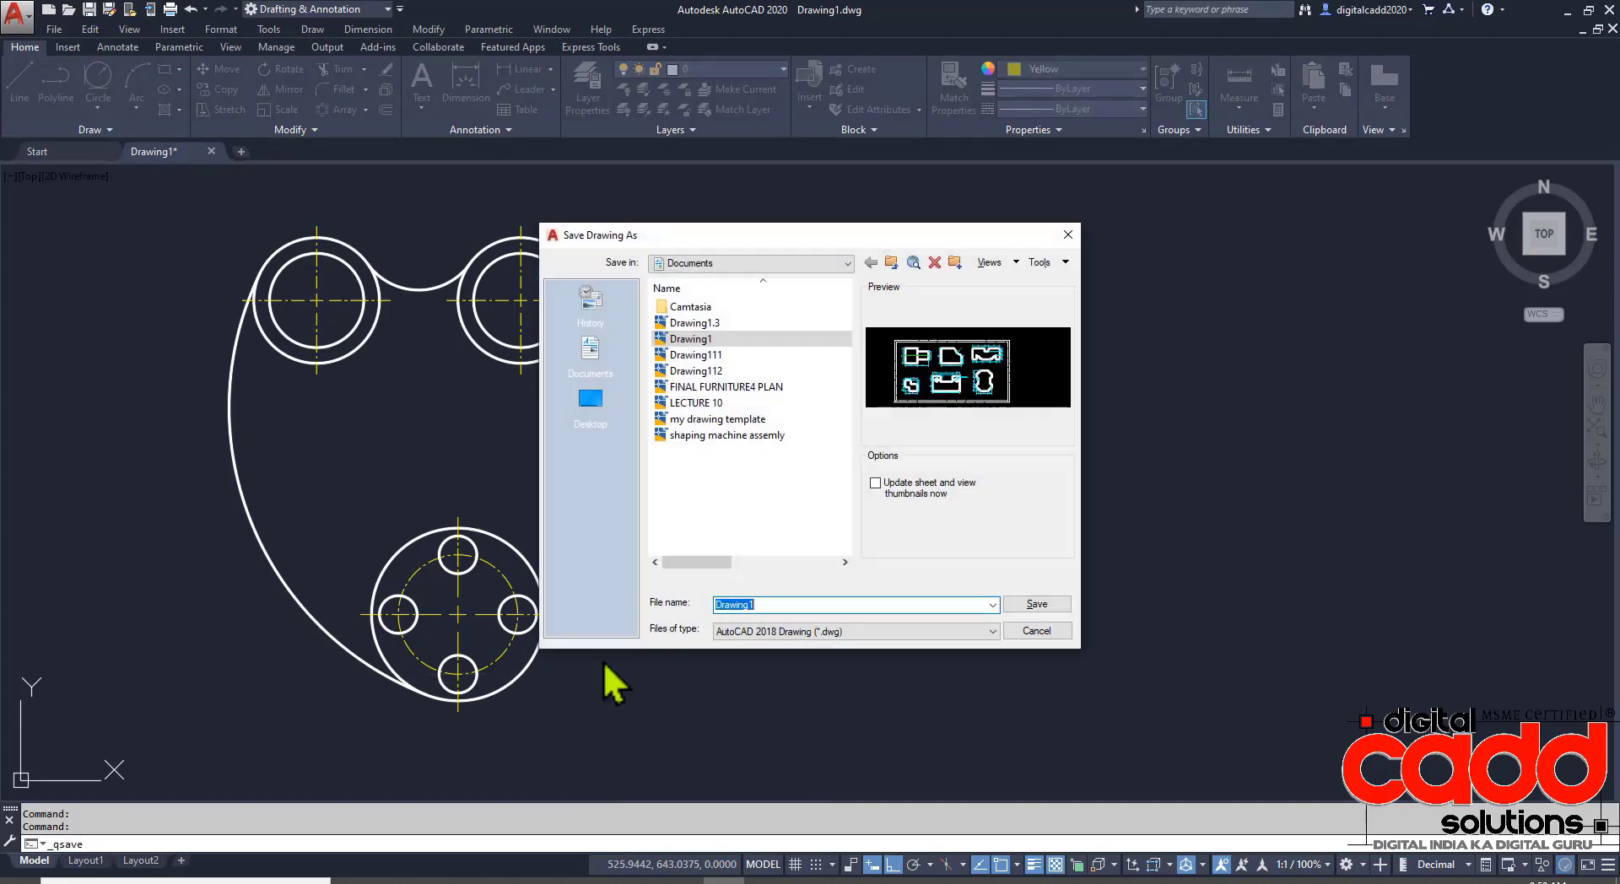
pyautogui.write('LEC')
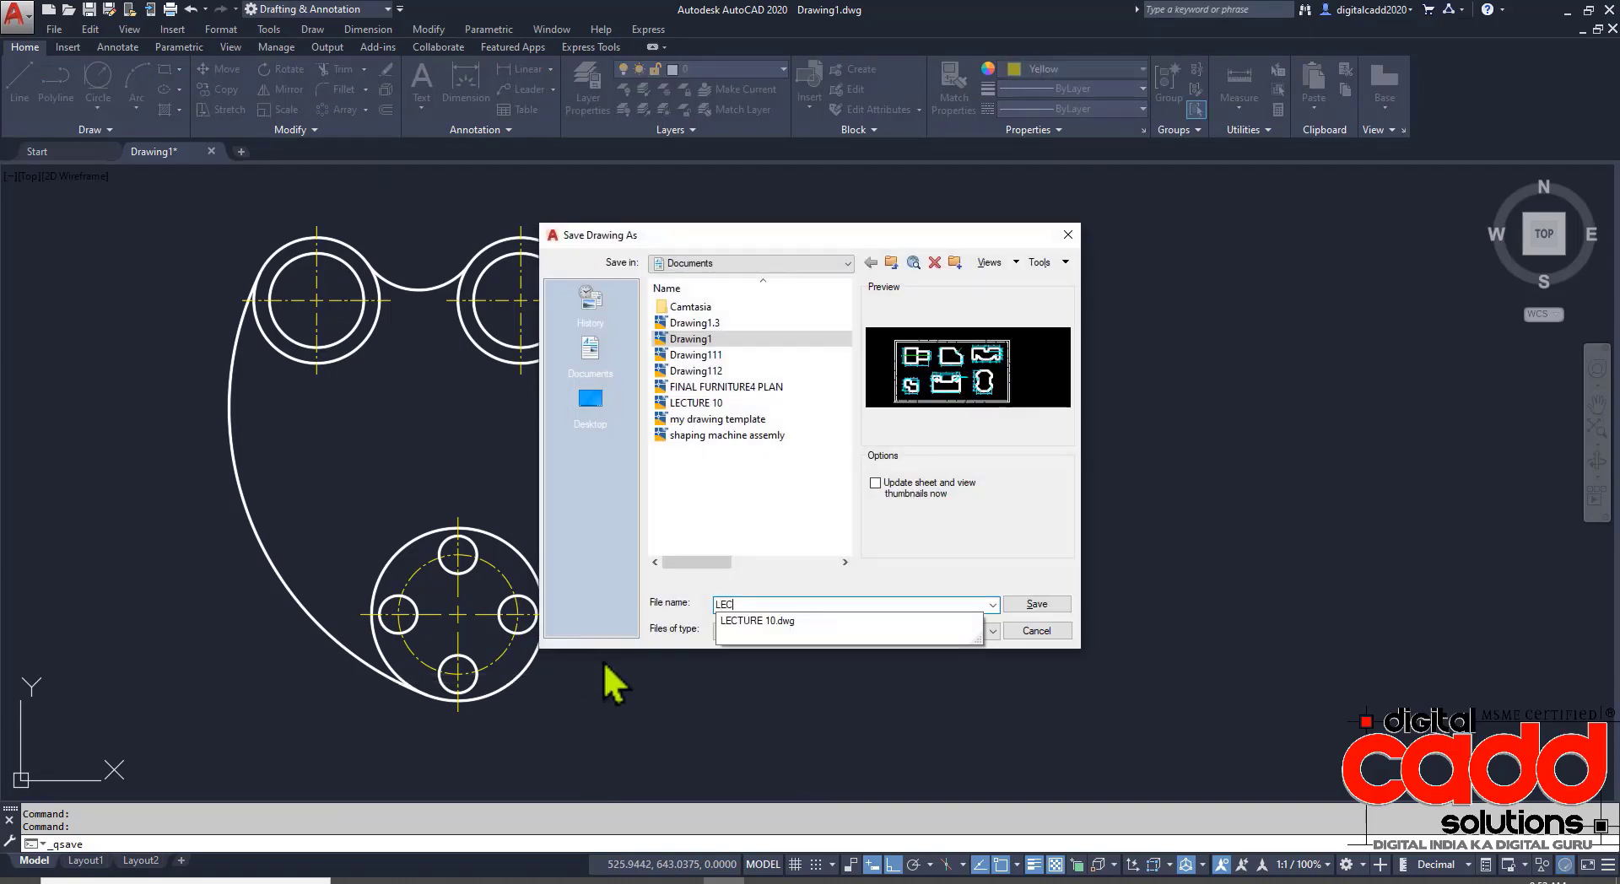
pyautogui.write('TURE ')
pyautogui.write('11')
pyautogui.press('Return')
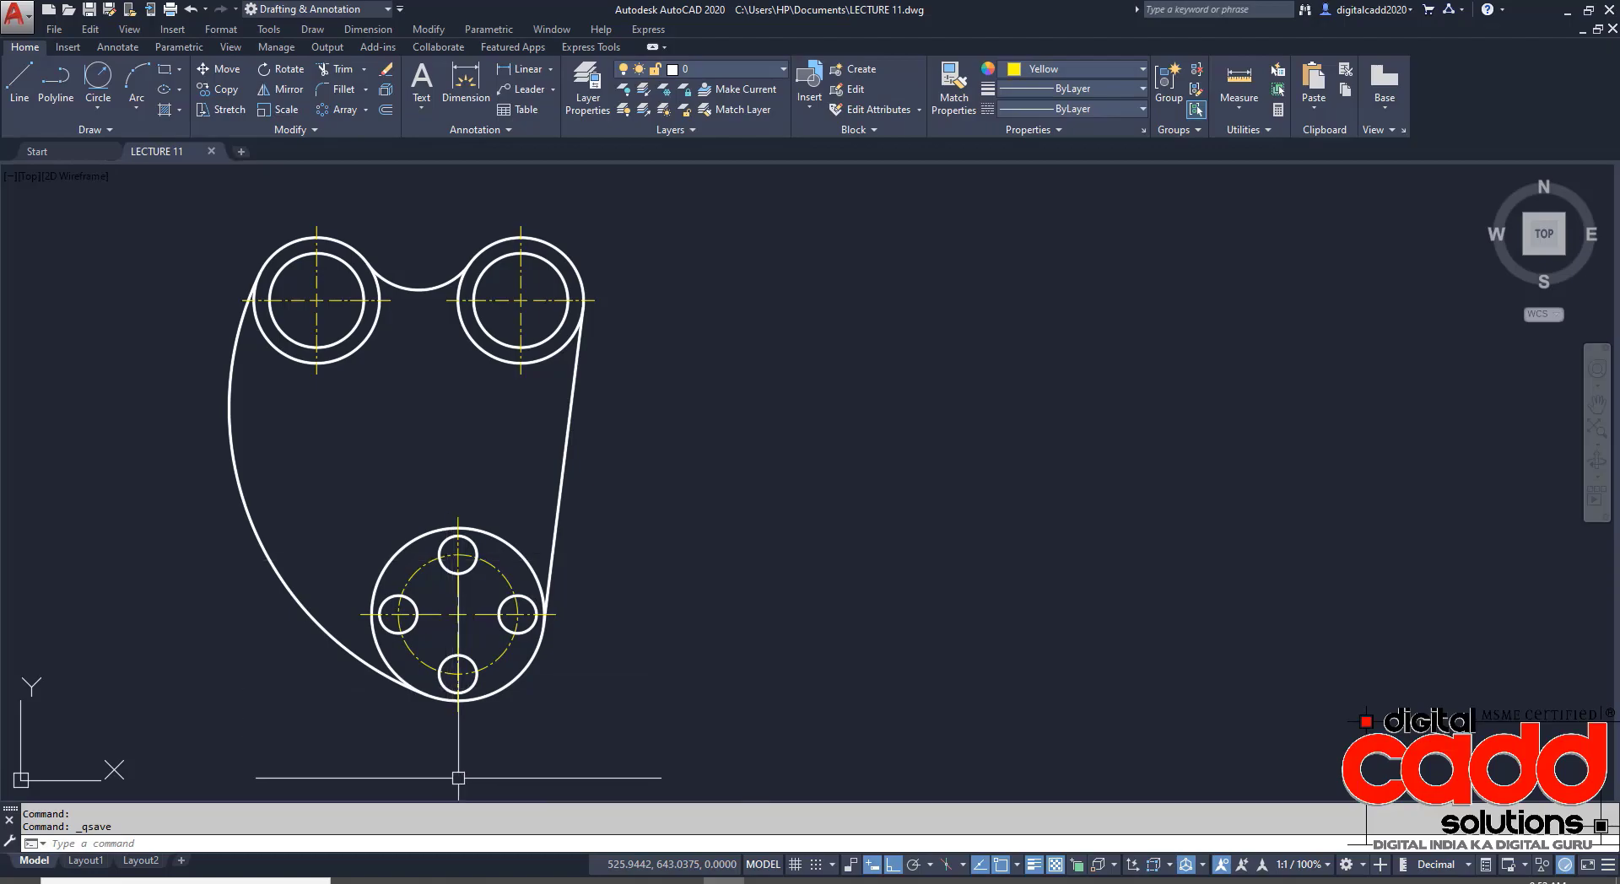
pyautogui.hotkey('alt', 'Tab')
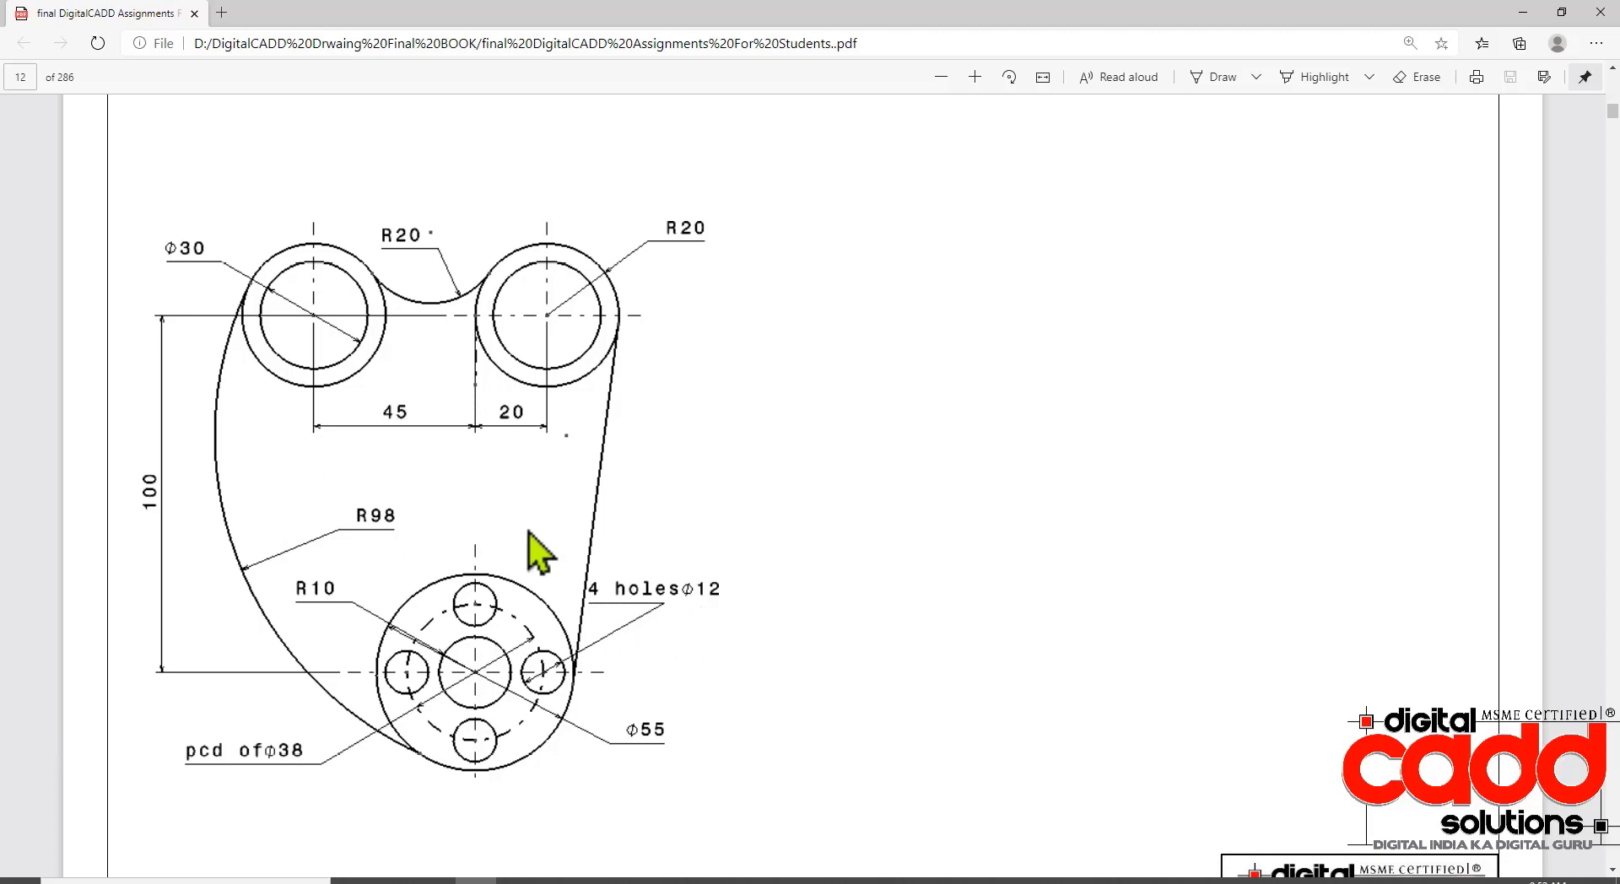
# - Review the EX: 22 sheet, marking the top circle's Φ45, Φ90 and R32 dimensions
pyautogui.scroll(4, 536, 550)
pyautogui.scroll(-5, 542, 549)
pyautogui.scroll(-4, 546, 549)
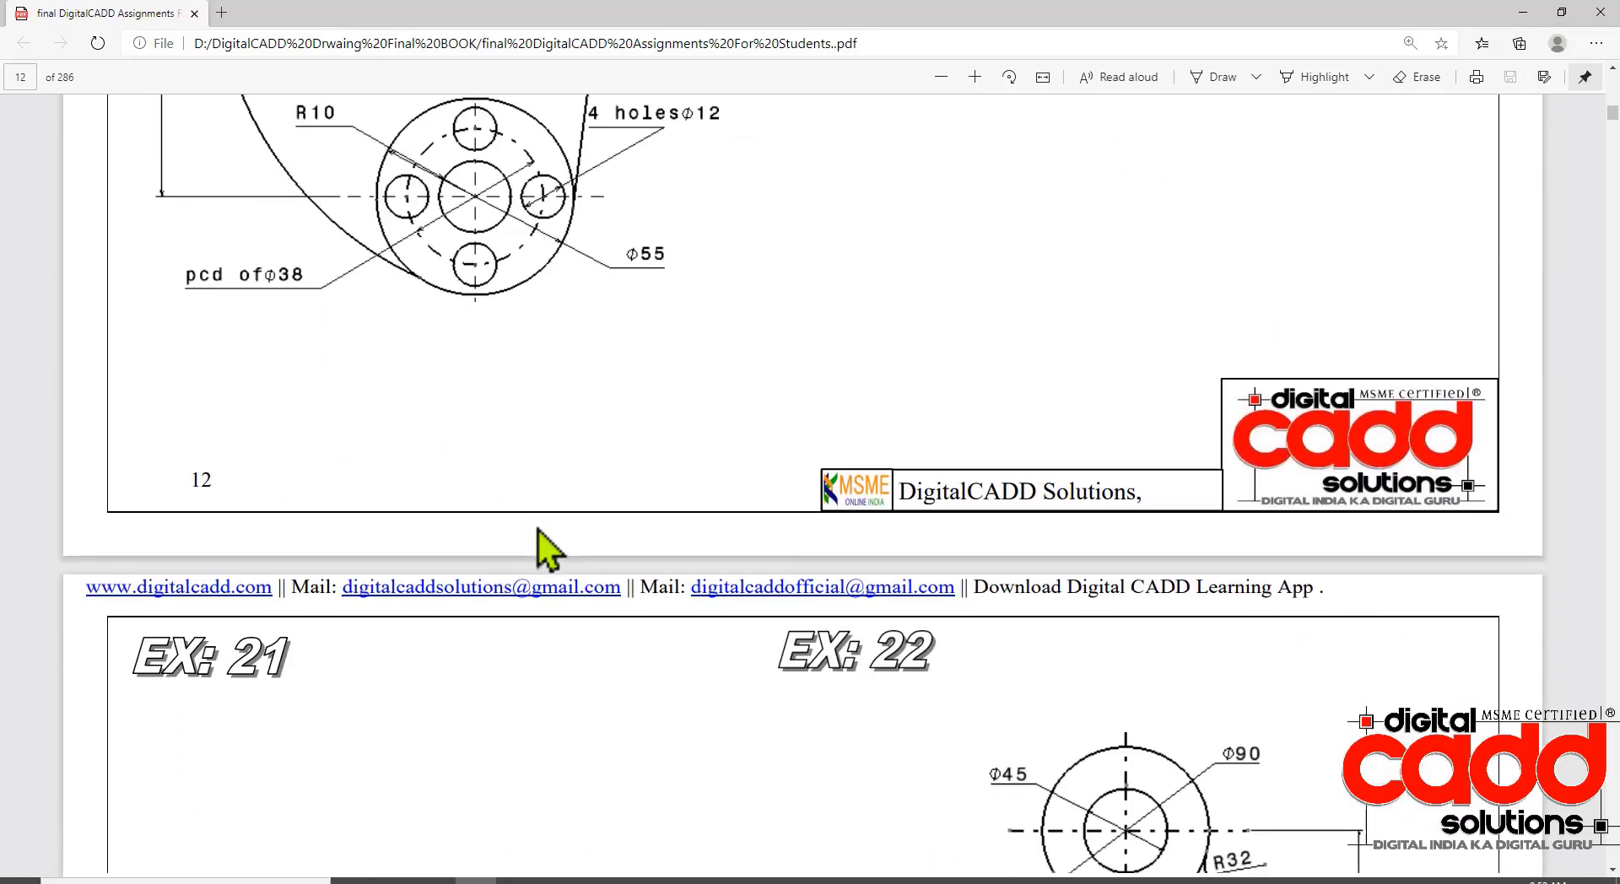
pyautogui.scroll(-5, 538, 540)
pyautogui.scroll(-1, 1073, 460)
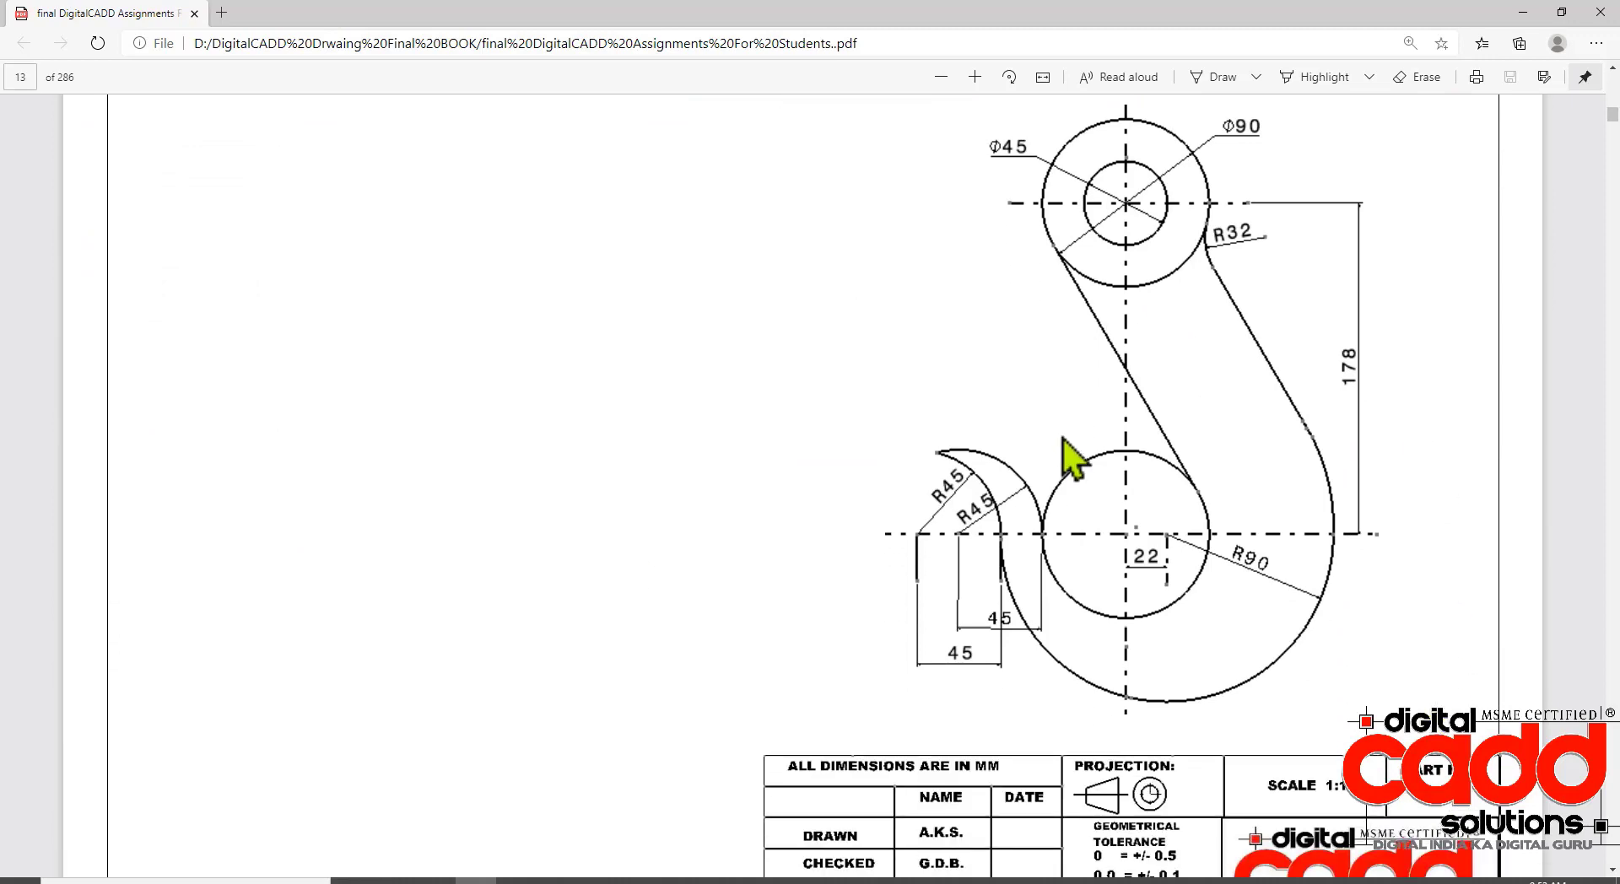
pyautogui.scroll(2, 985, 536)
pyautogui.scroll(-3, 925, 497)
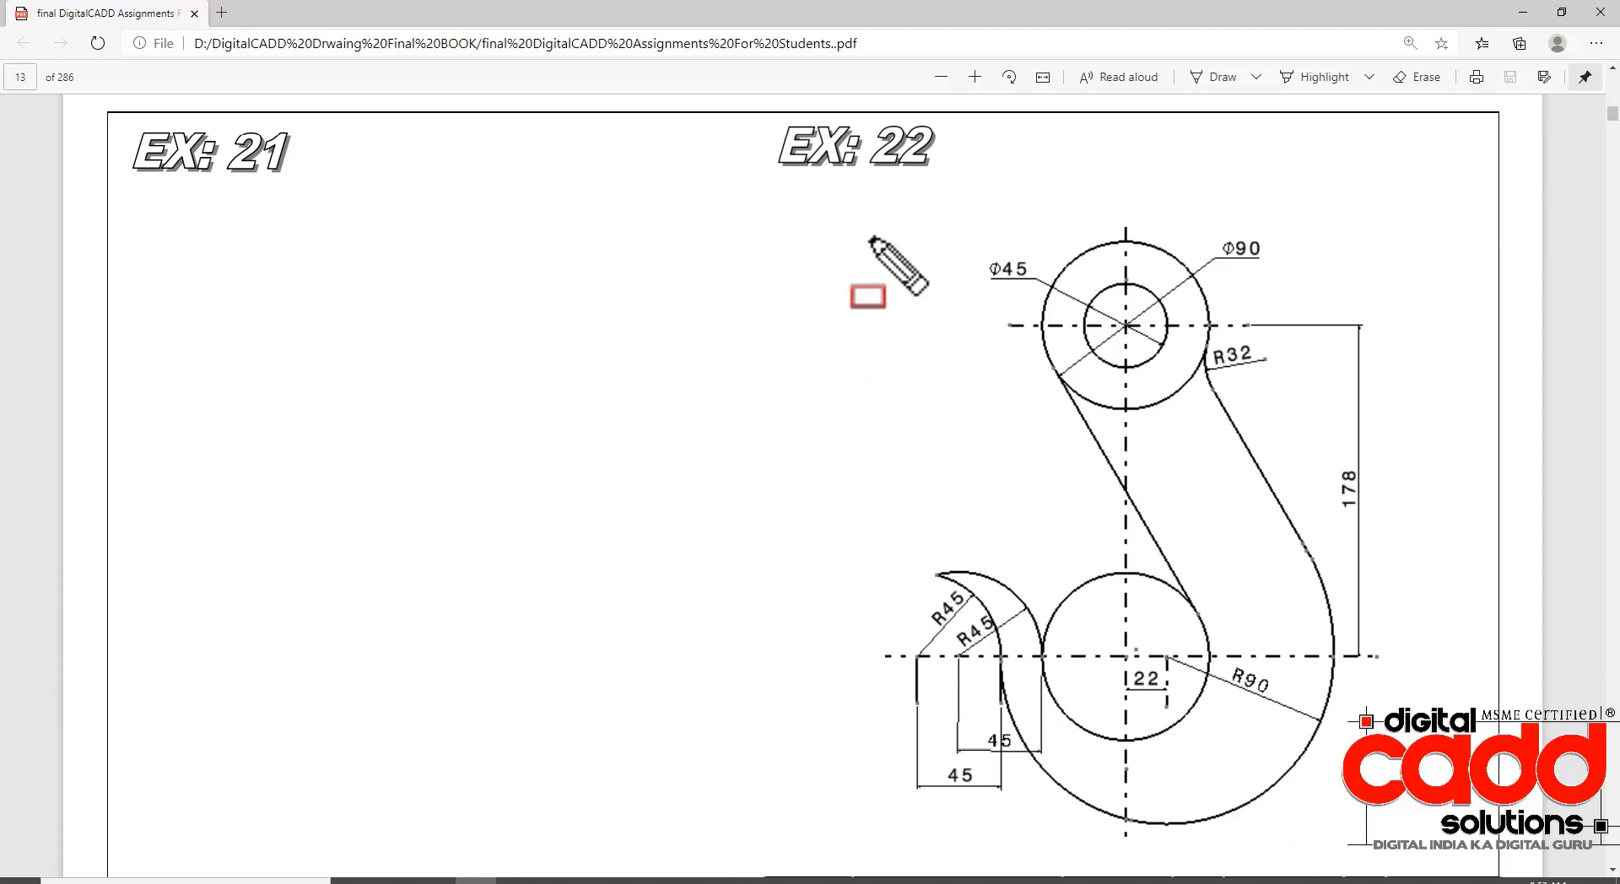
pyautogui.moveTo(791, 170); pyautogui.dragTo(1449, 865)
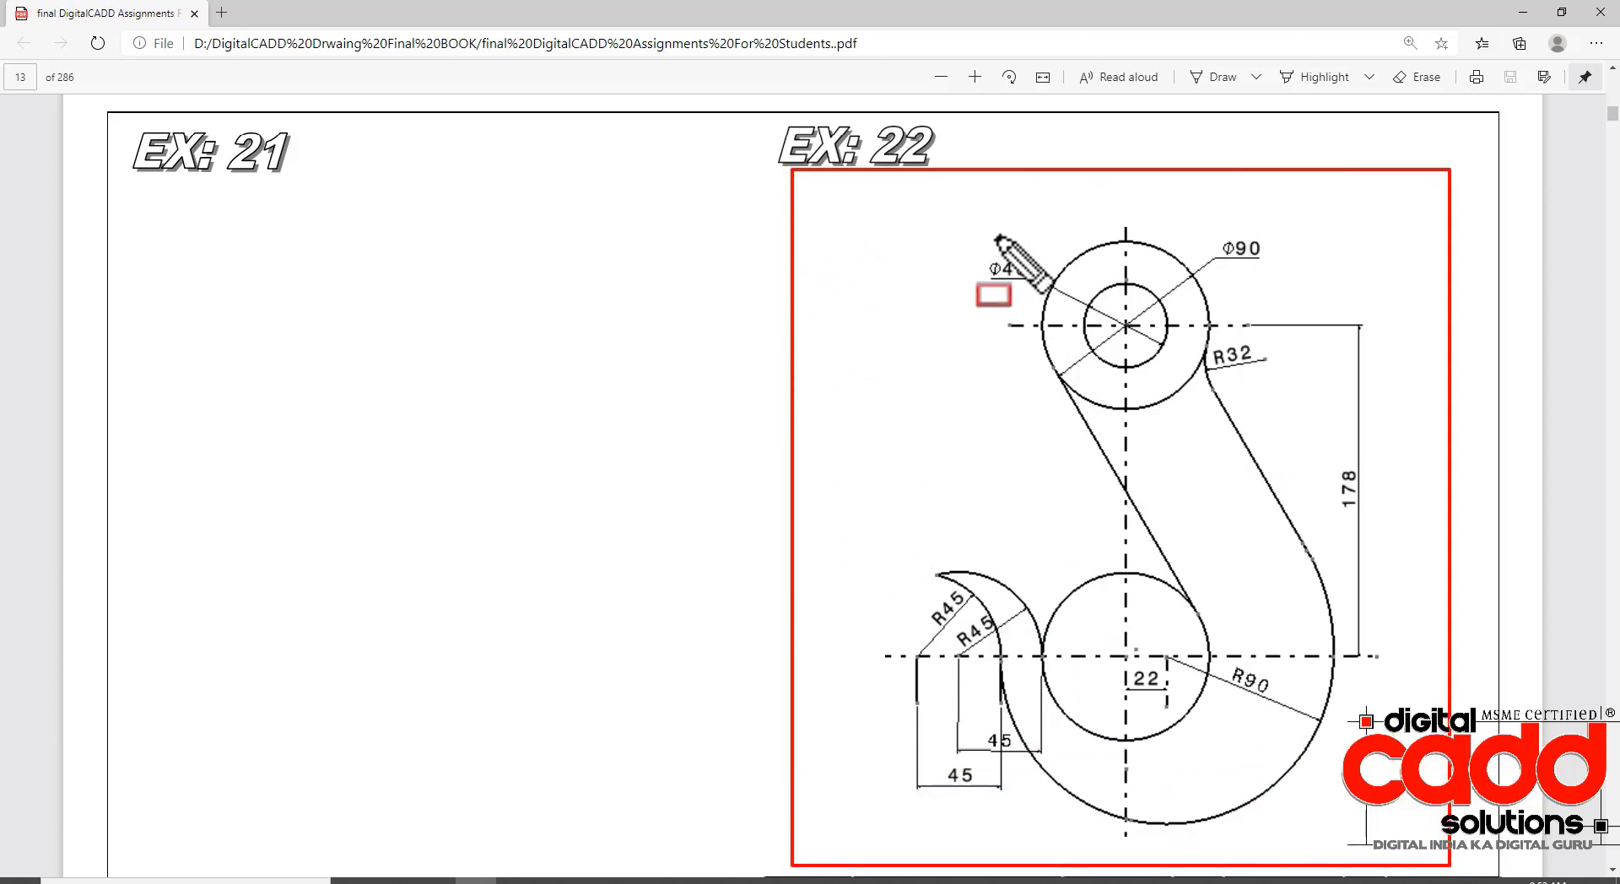
pyautogui.moveTo(995, 229); pyautogui.dragTo(1264, 432)
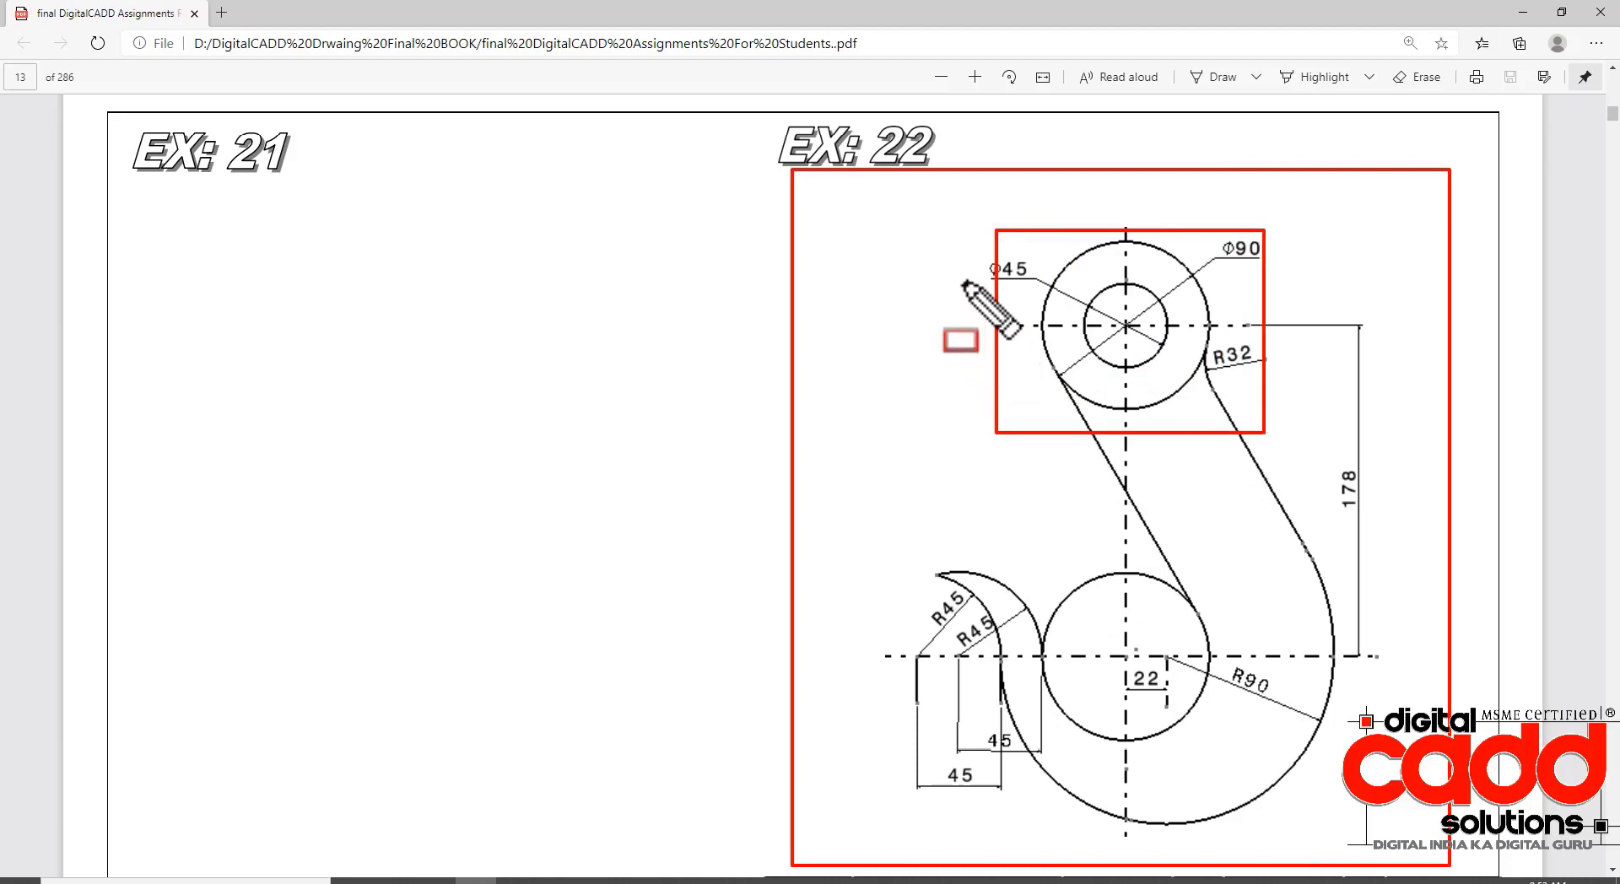
pyautogui.moveTo(967, 248); pyautogui.dragTo(1036, 280)
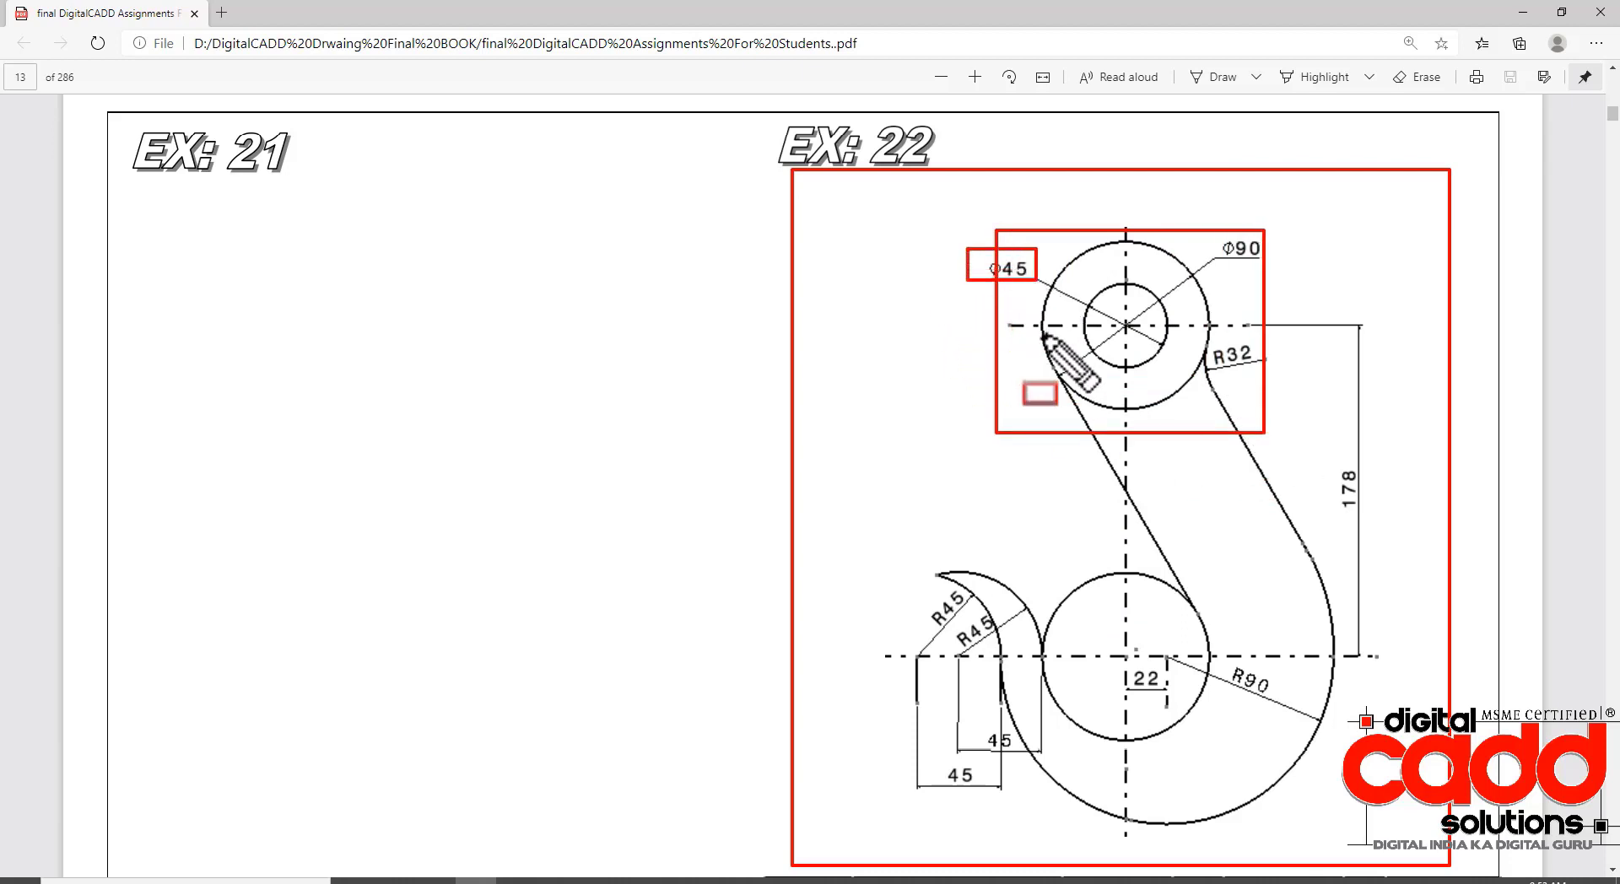
pyautogui.moveTo(1207, 220); pyautogui.dragTo(1280, 270)
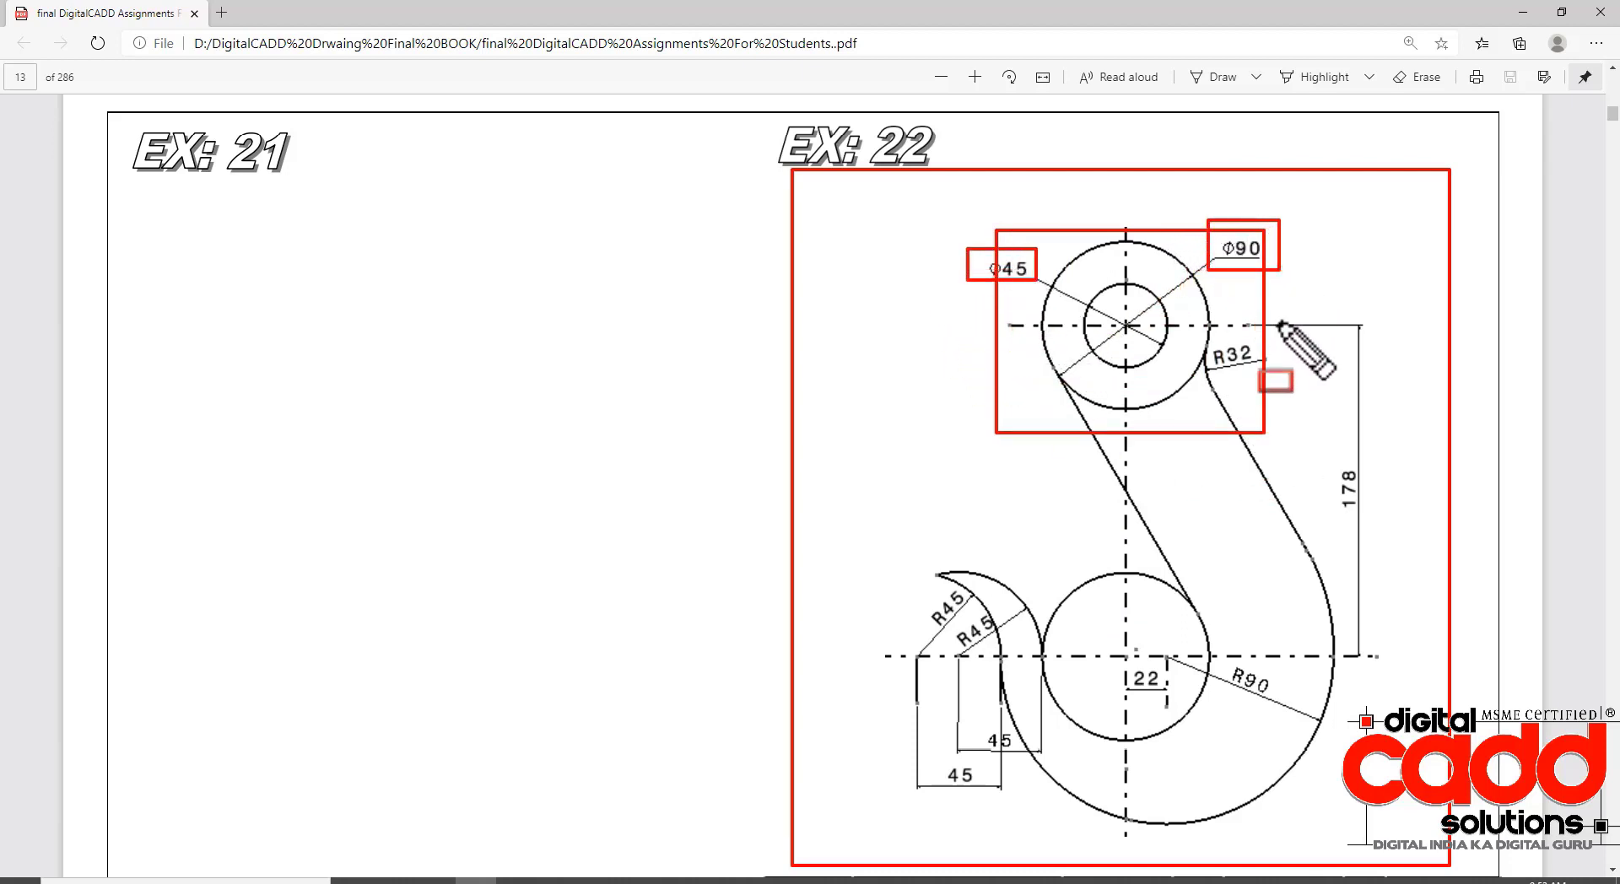
pyautogui.press('Escape')
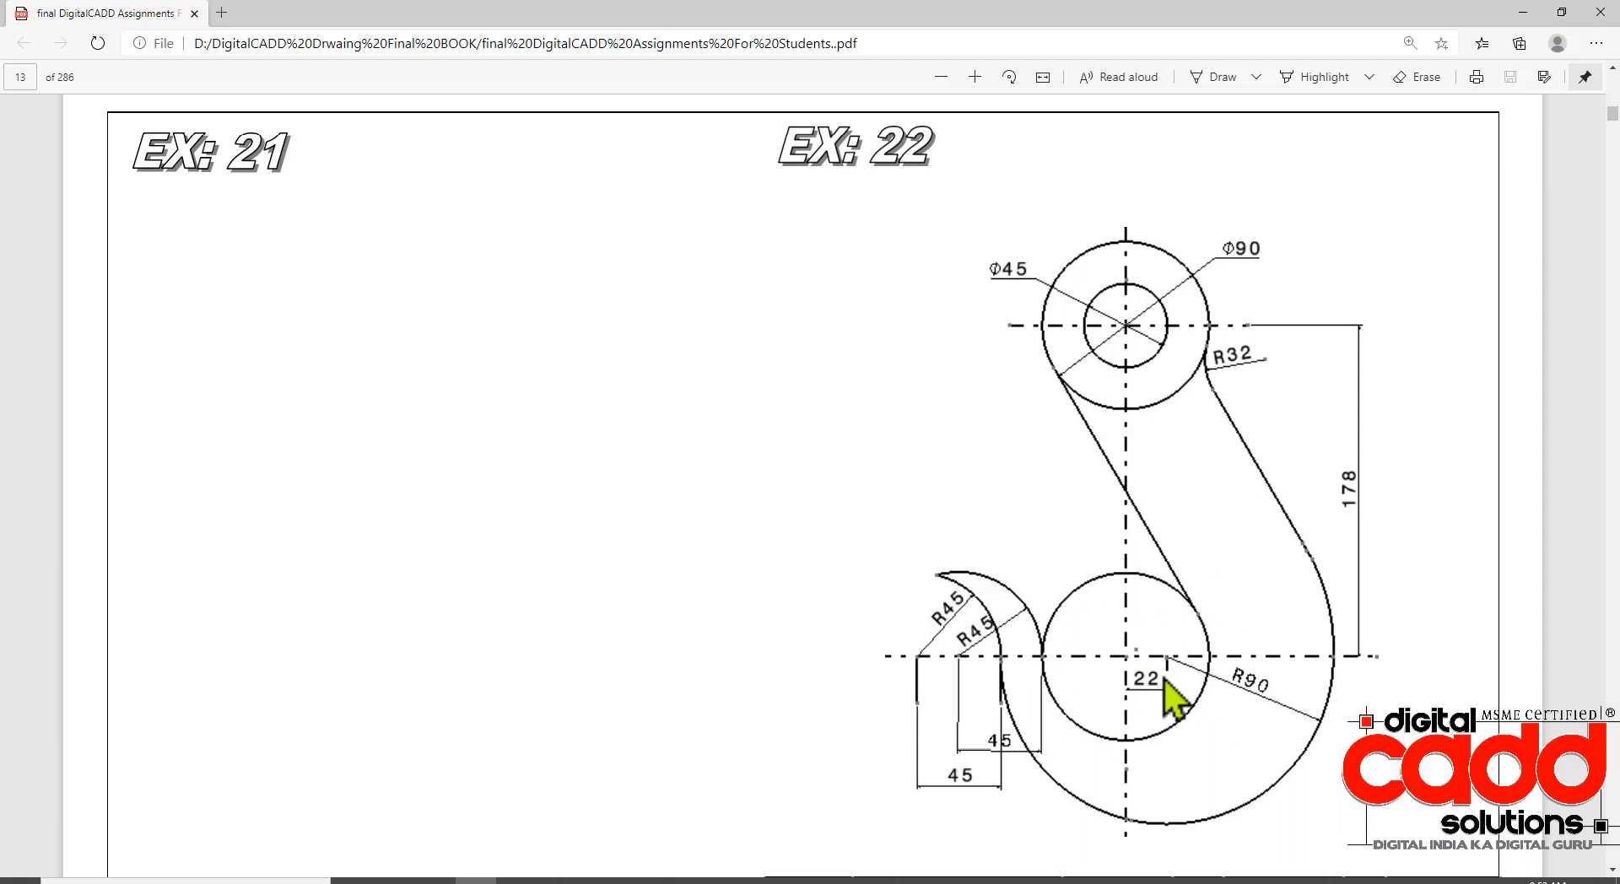
pyautogui.scroll(-2, 1168, 696)
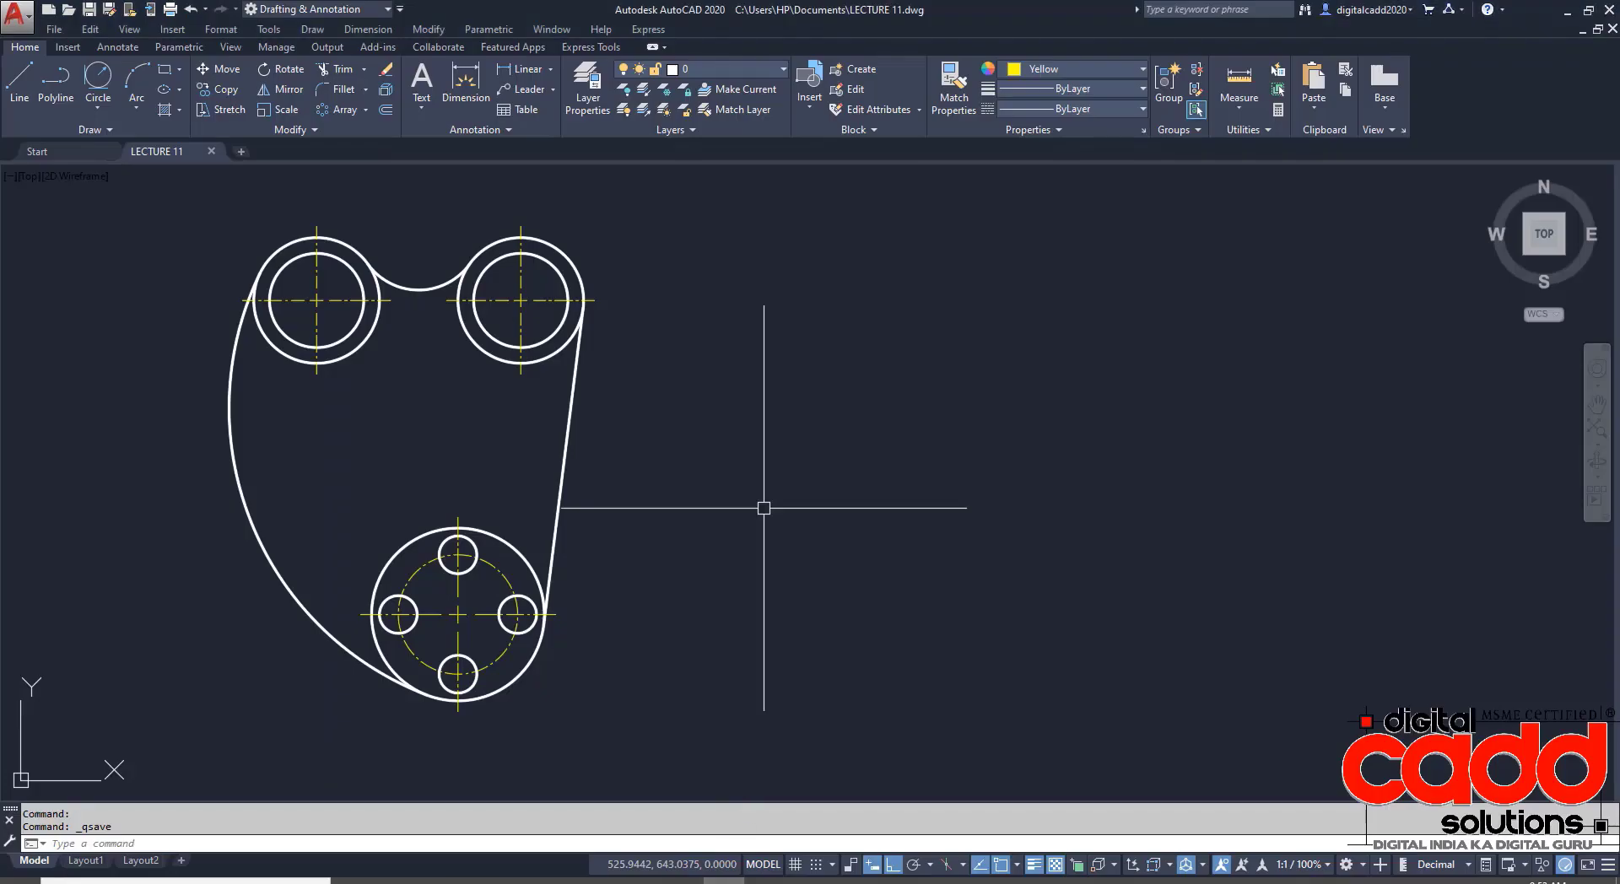
# - Set the current colour to ByLayer and lineweight to 0.30 mm
pyautogui.click(1054, 69)
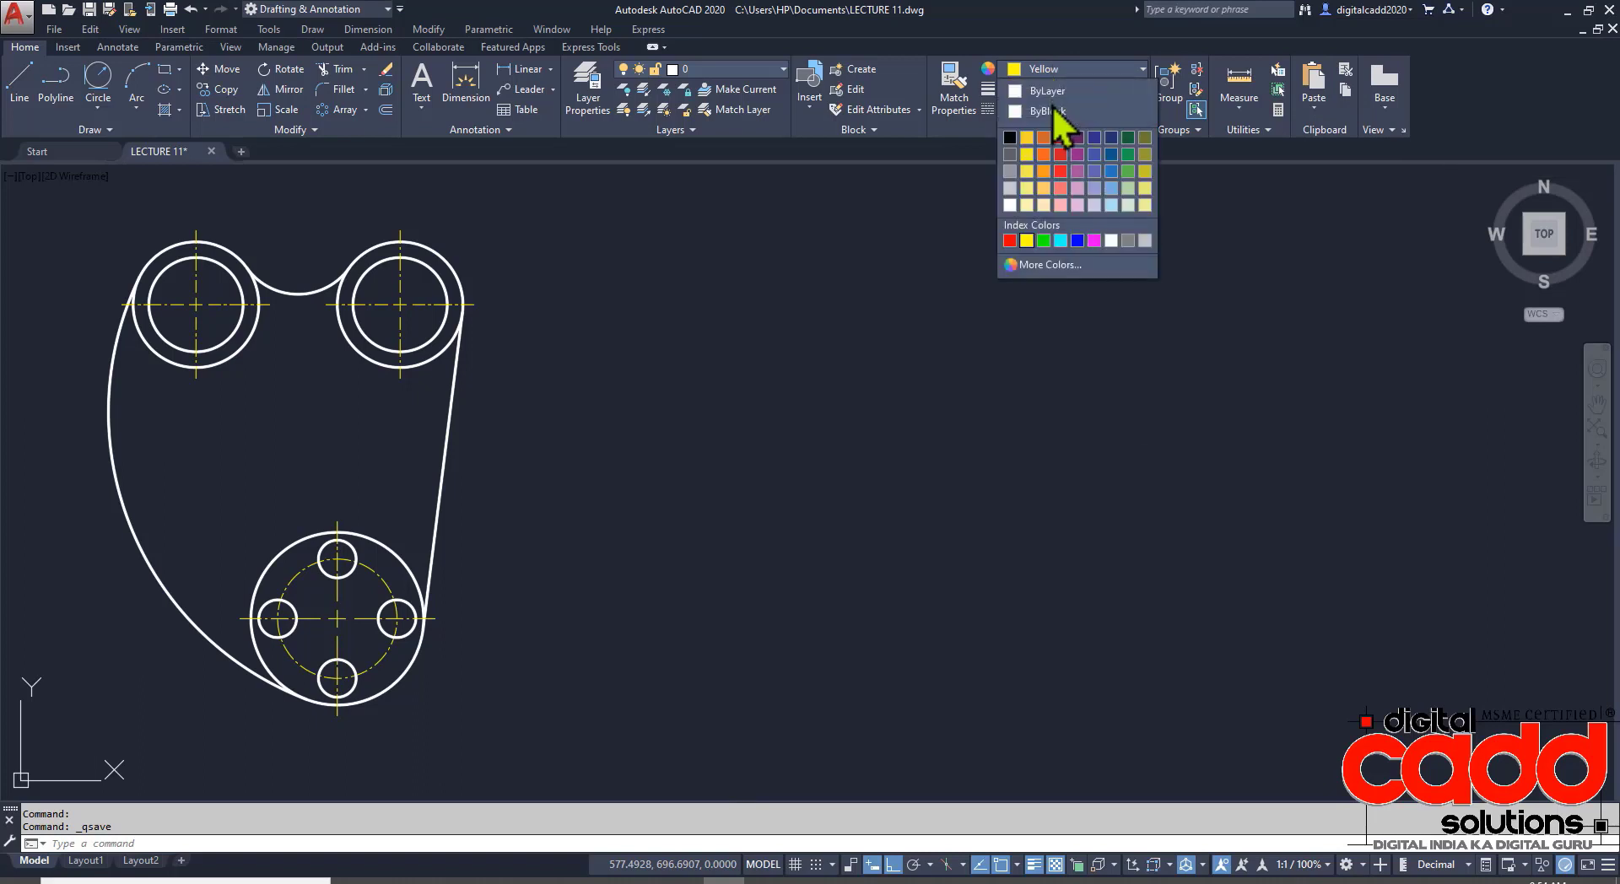
pyautogui.click(1059, 95)
pyautogui.click(1075, 91)
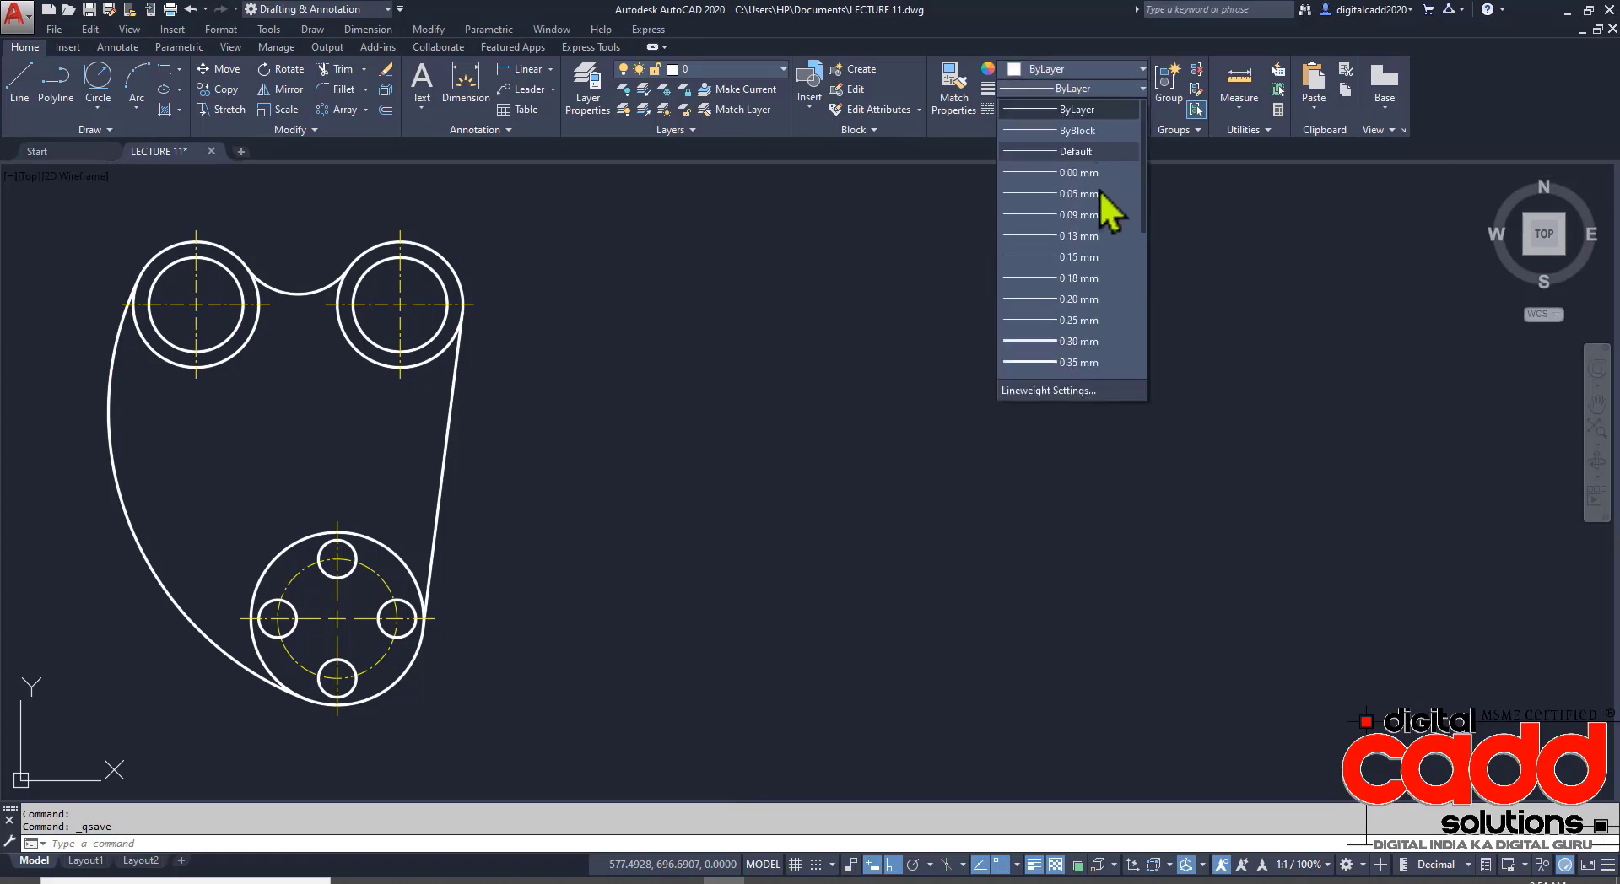
pyautogui.click(1061, 341)
# - Draw a 45-diameter circle to the right of the existing part
pyautogui.moveTo(992, 491); pyautogui.dragTo(878, 475, button='middle')
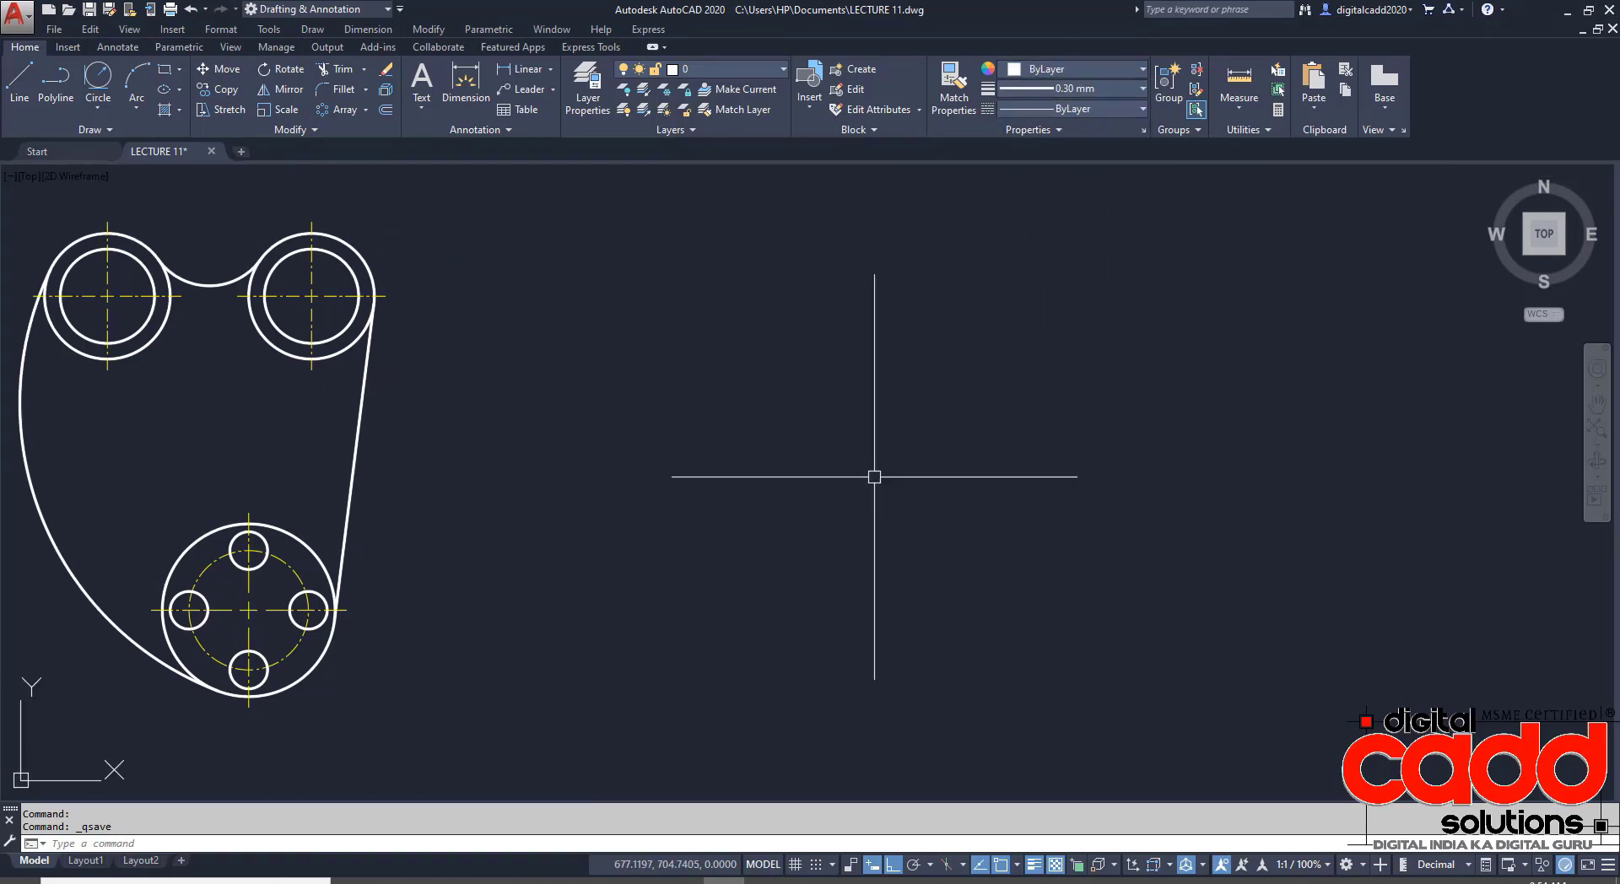
pyautogui.click(98, 108)
pyautogui.click(150, 184)
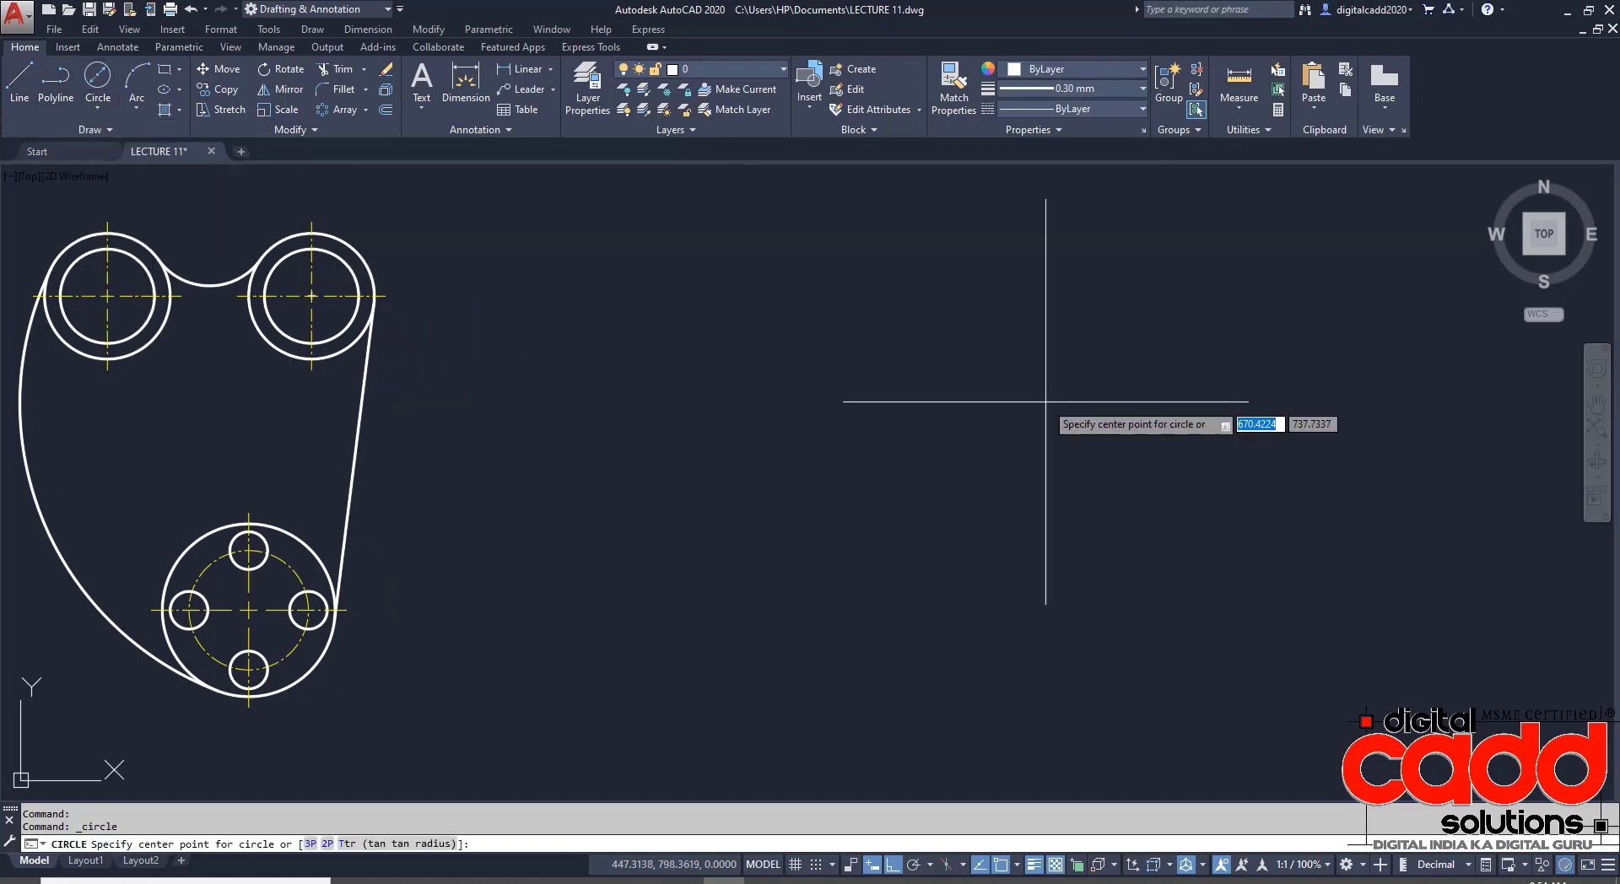
pyautogui.click(1141, 330)
pyautogui.write('45')
pyautogui.press('Return')
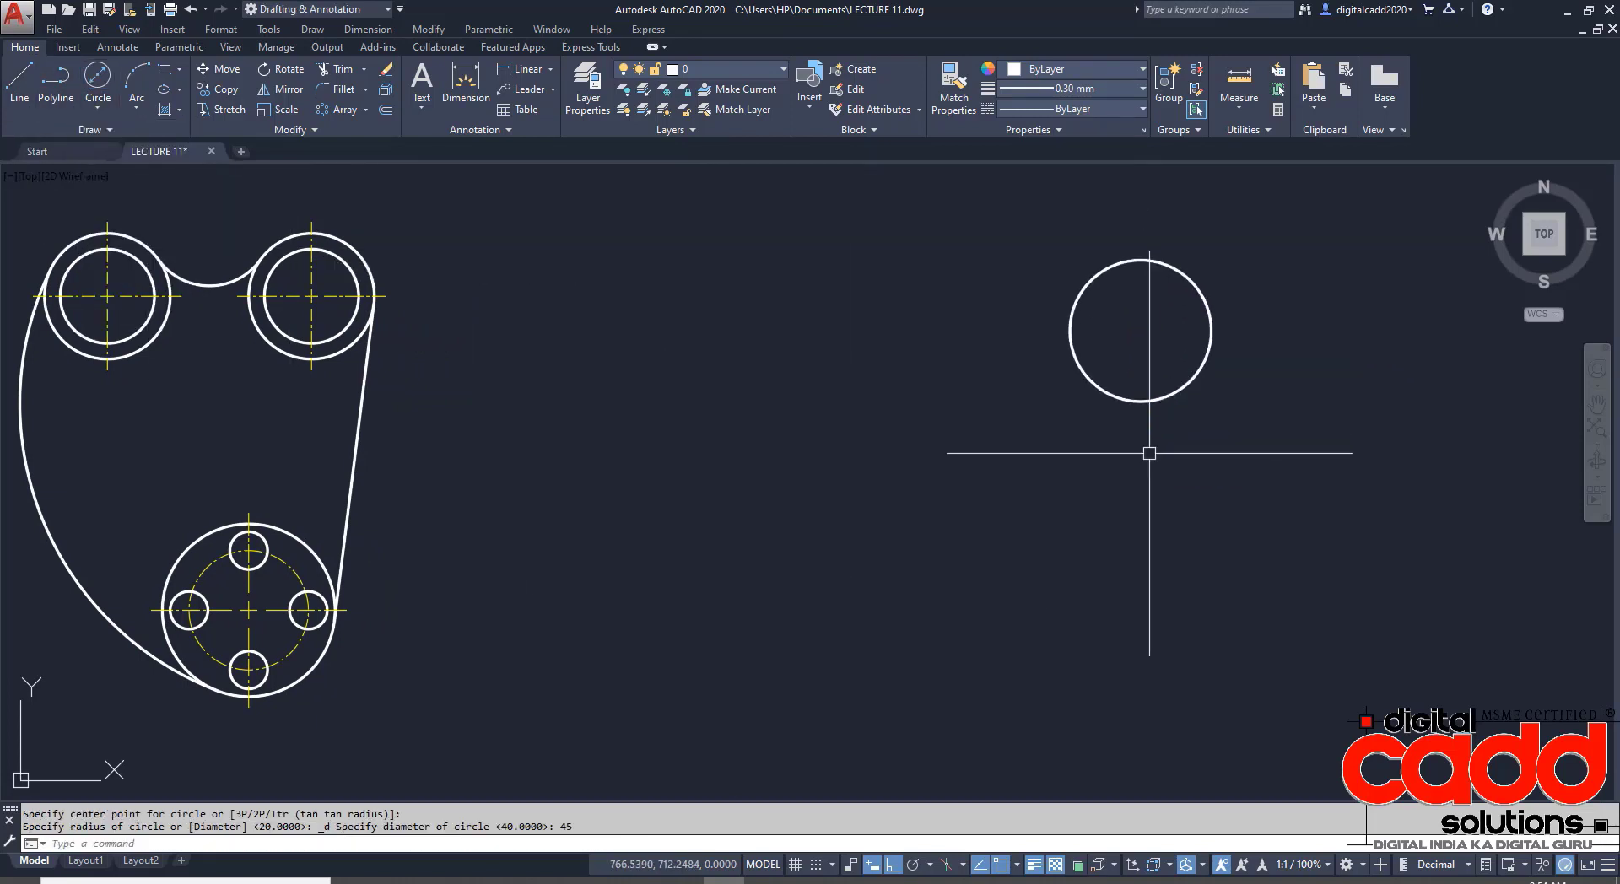
# - Add a concentric 90-diameter circle at the same centre and compare with the reference drawing
pyautogui.click(87, 73)
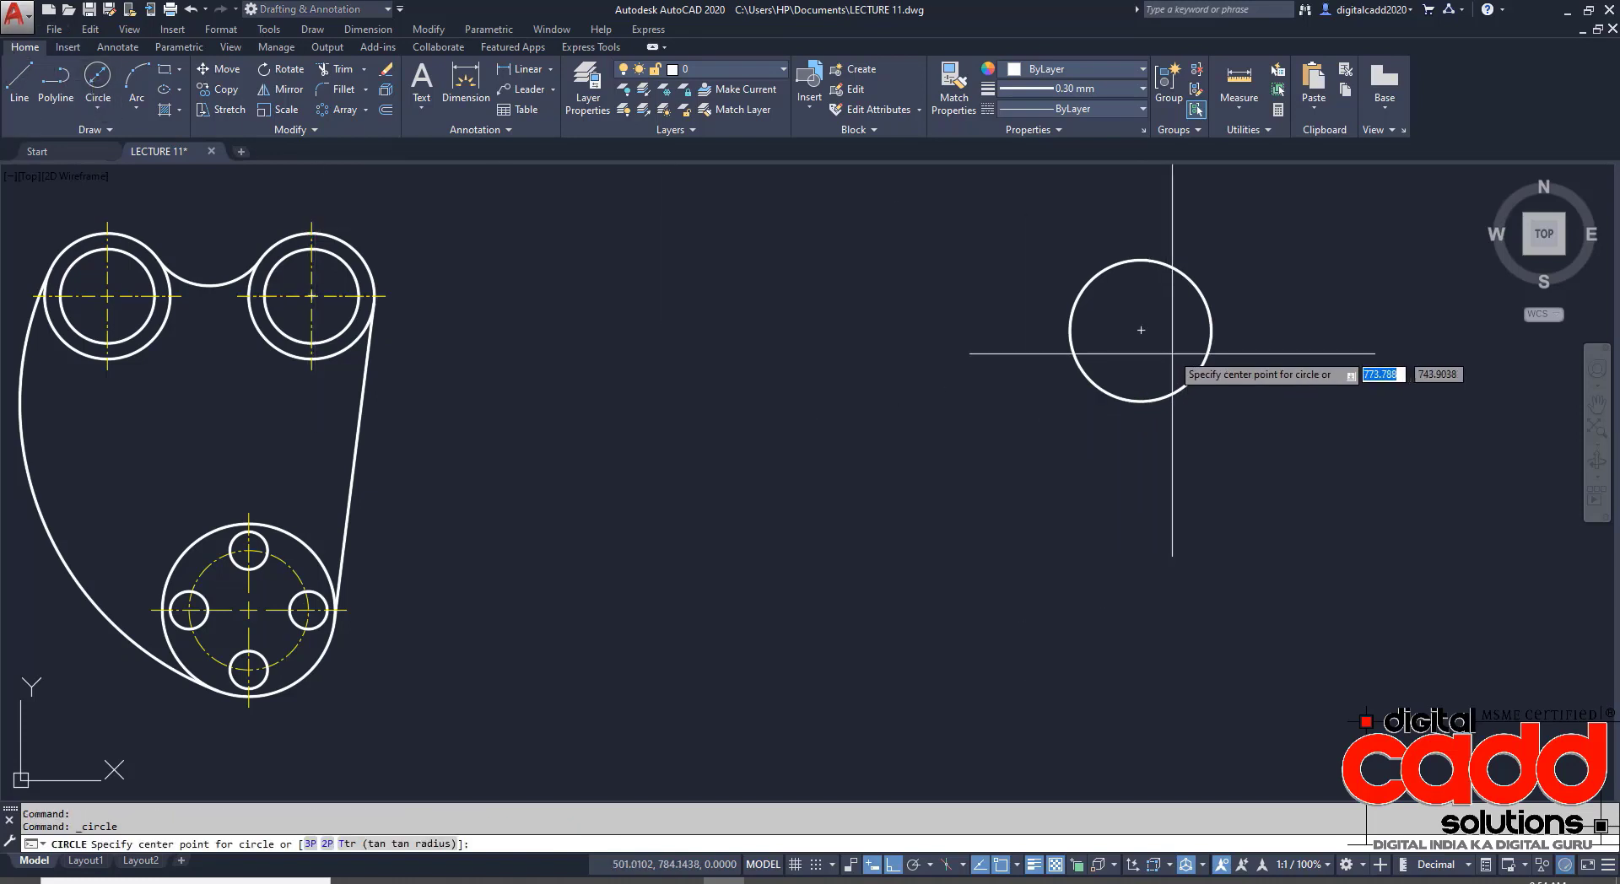
pyautogui.click(1142, 330)
pyautogui.write('90')
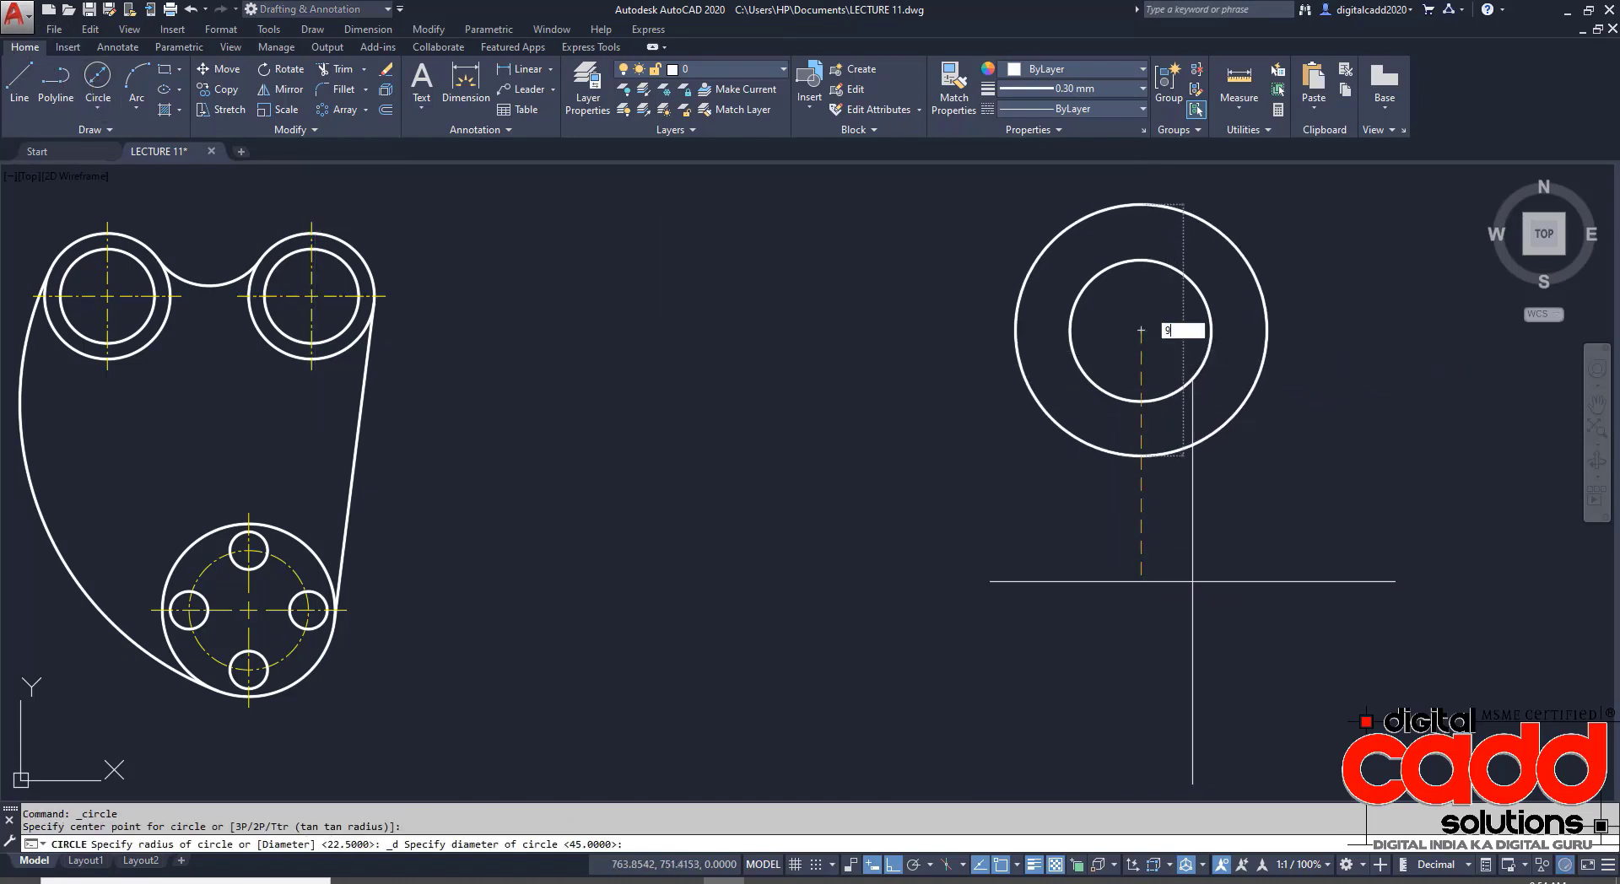
pyautogui.press('Return')
pyautogui.scroll(-4, 158, 293)
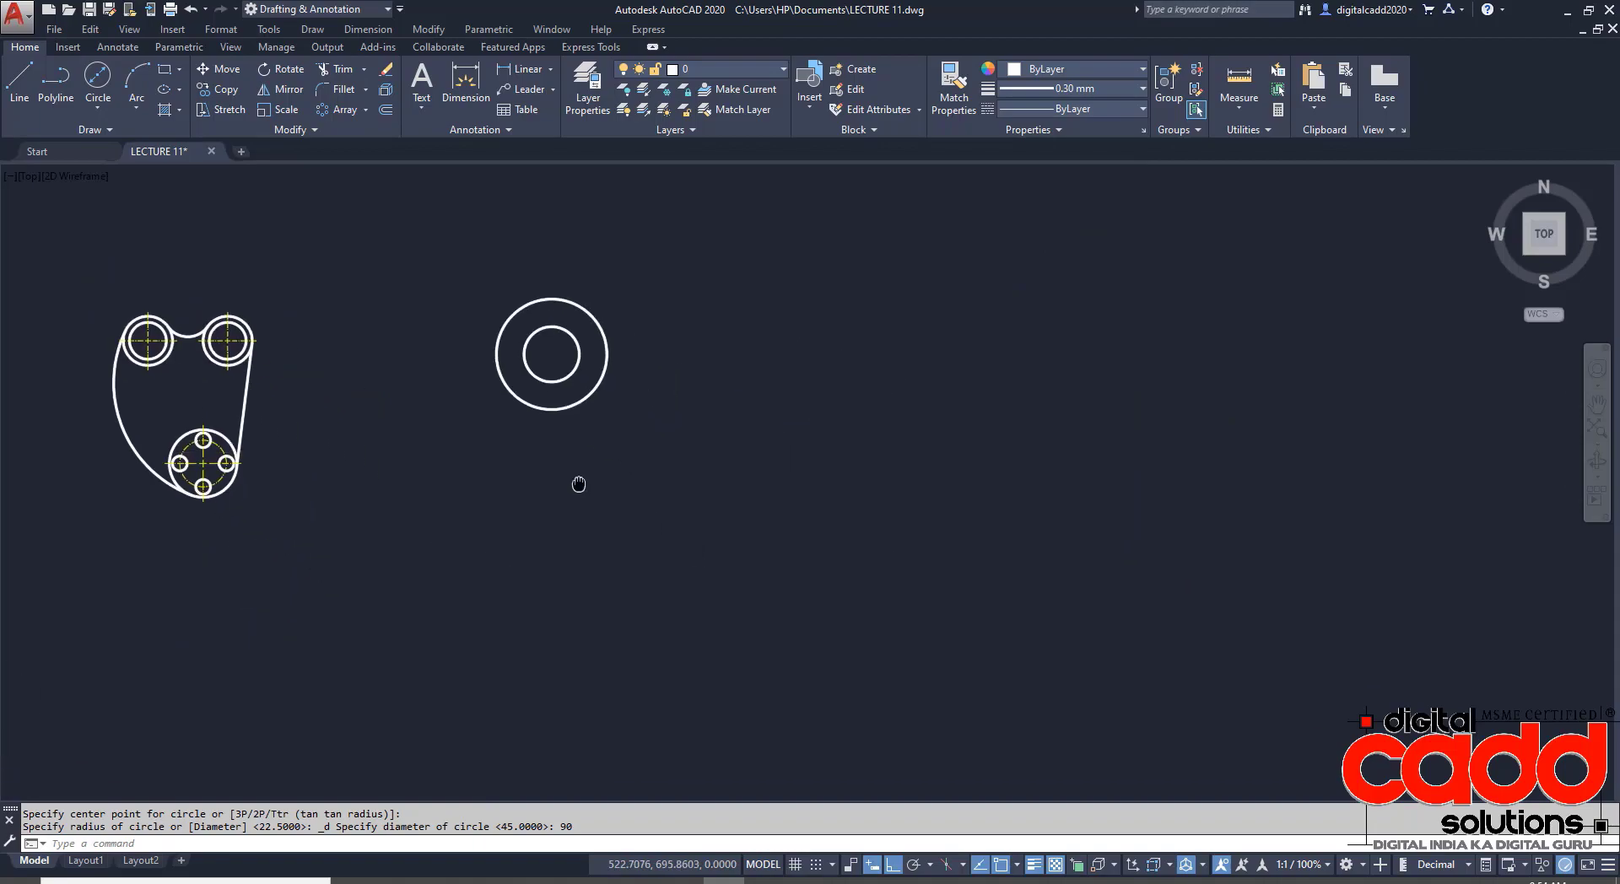
pyautogui.click(475, 880)
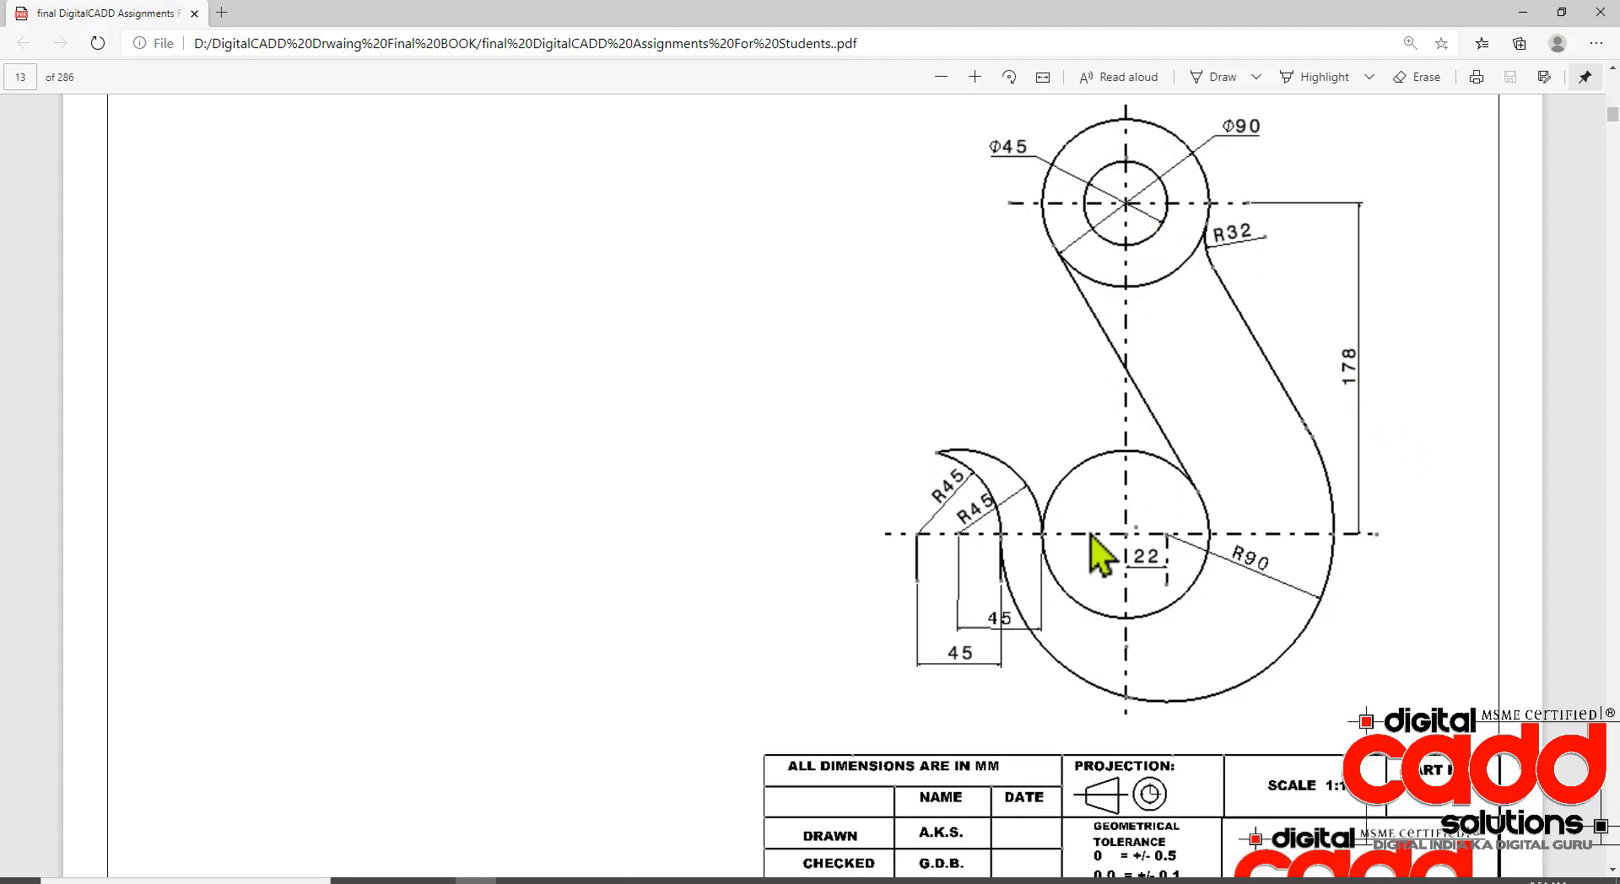
pyautogui.click(724, 880)
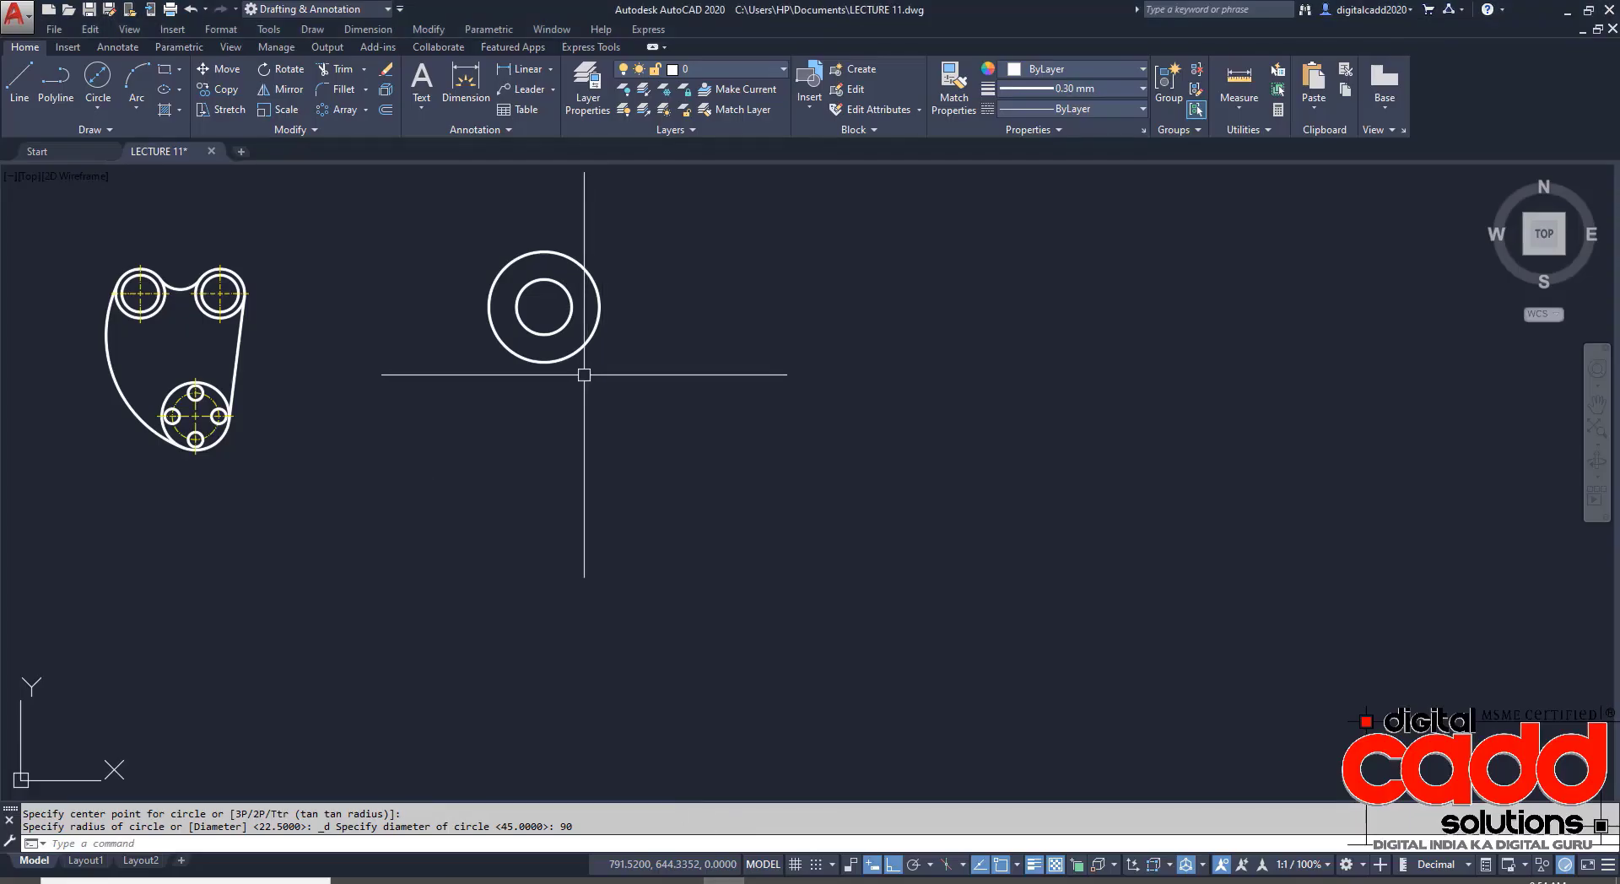
# - Copy the Φ90 circle from its centre 178 units straight down
pyautogui.click(581, 349)
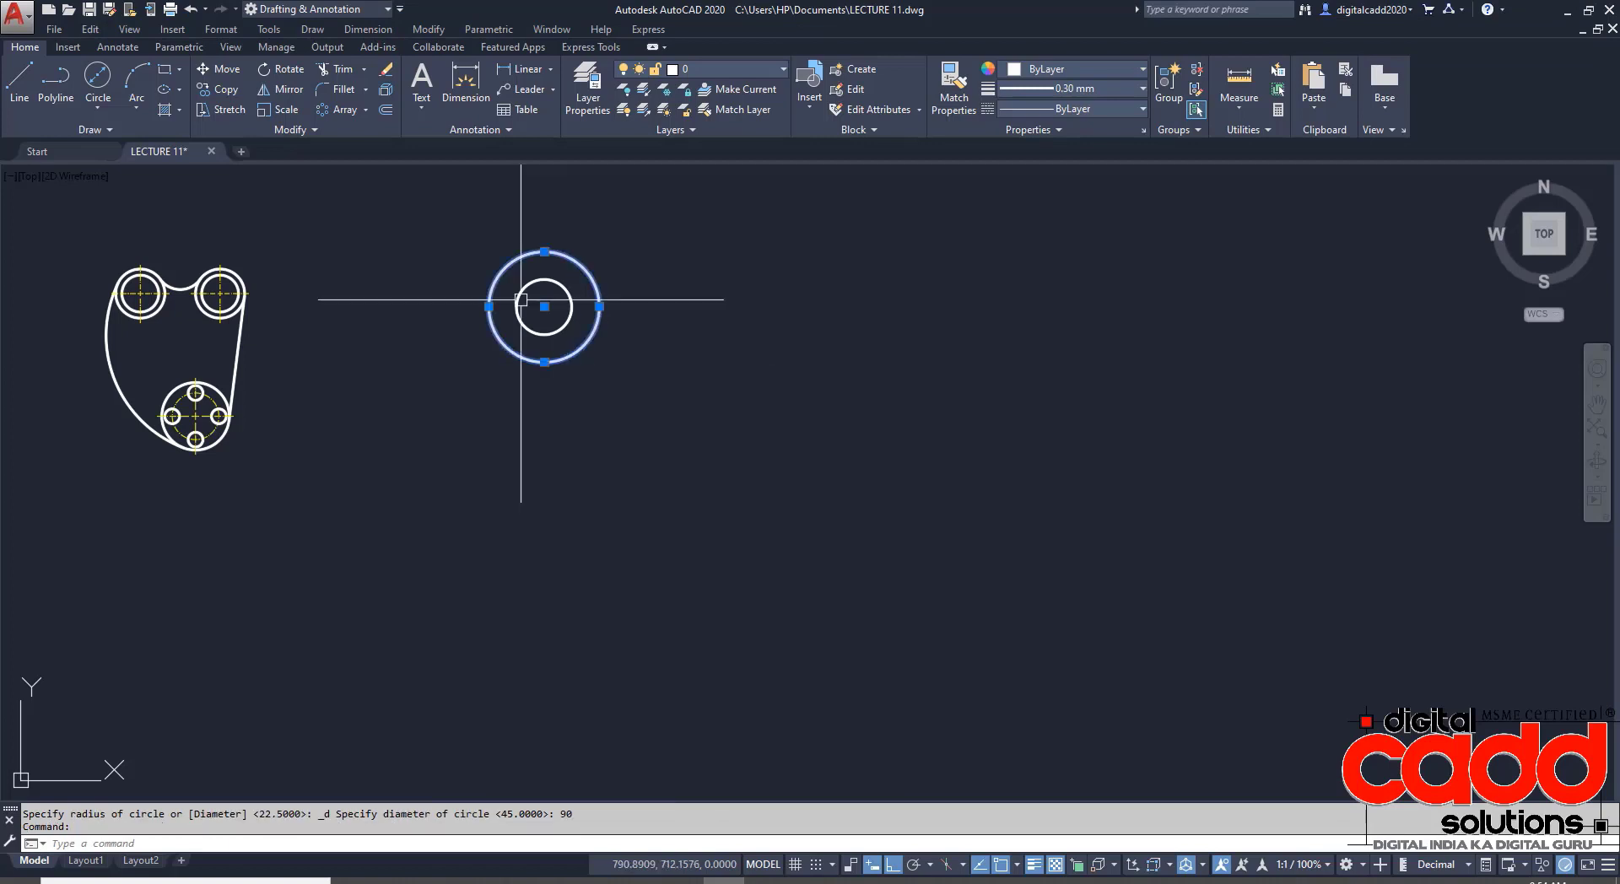
pyautogui.click(221, 88)
pyautogui.click(832, 271)
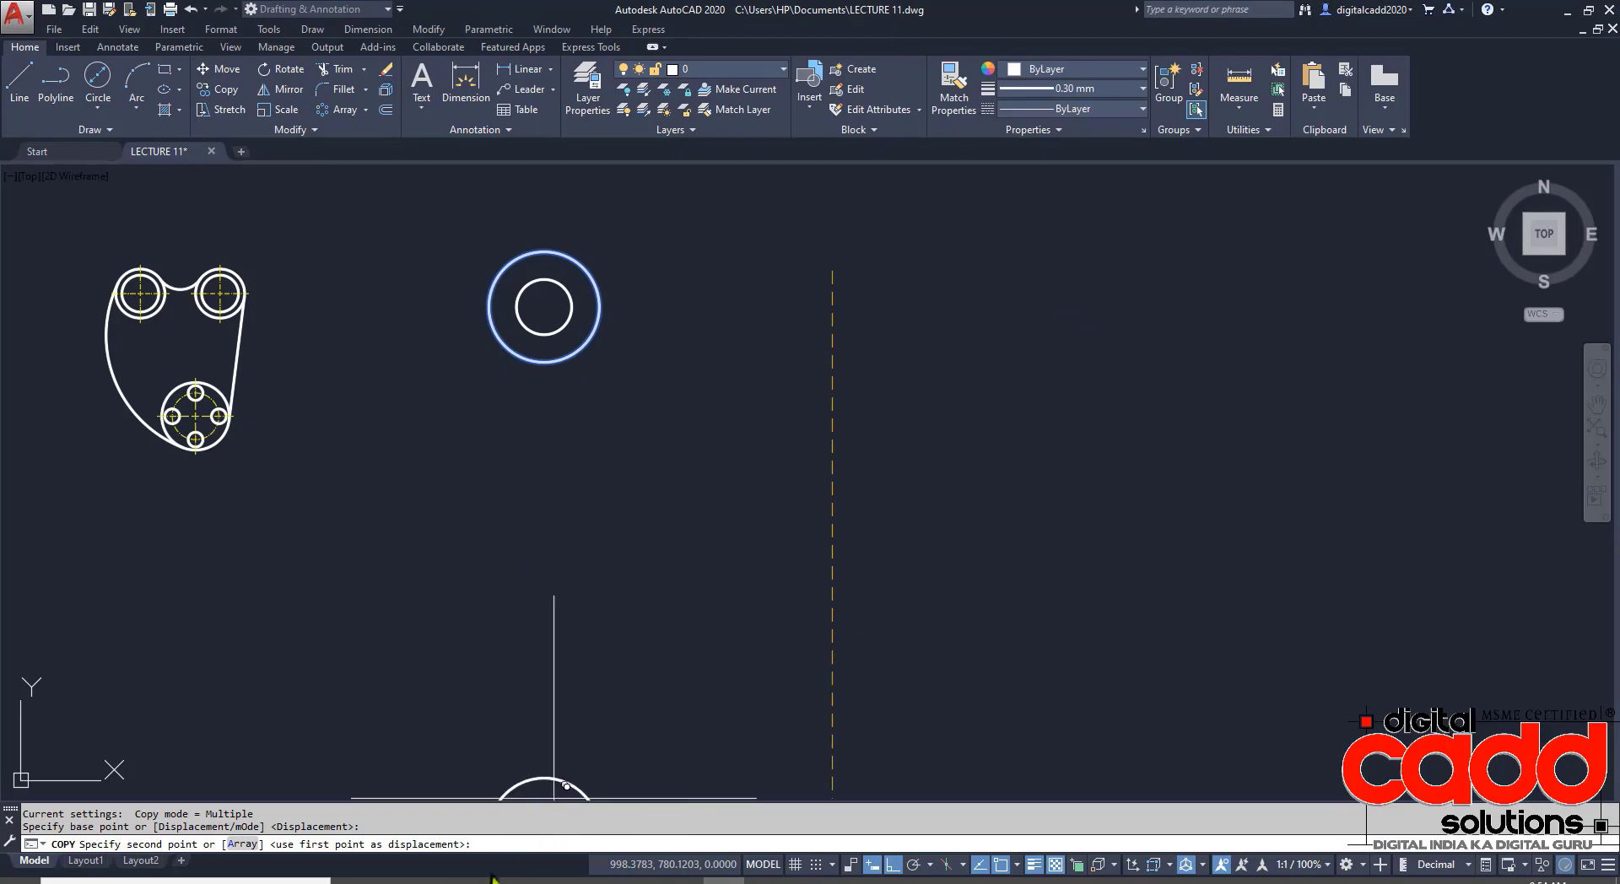
pyautogui.hotkey('alt', 'Tab')
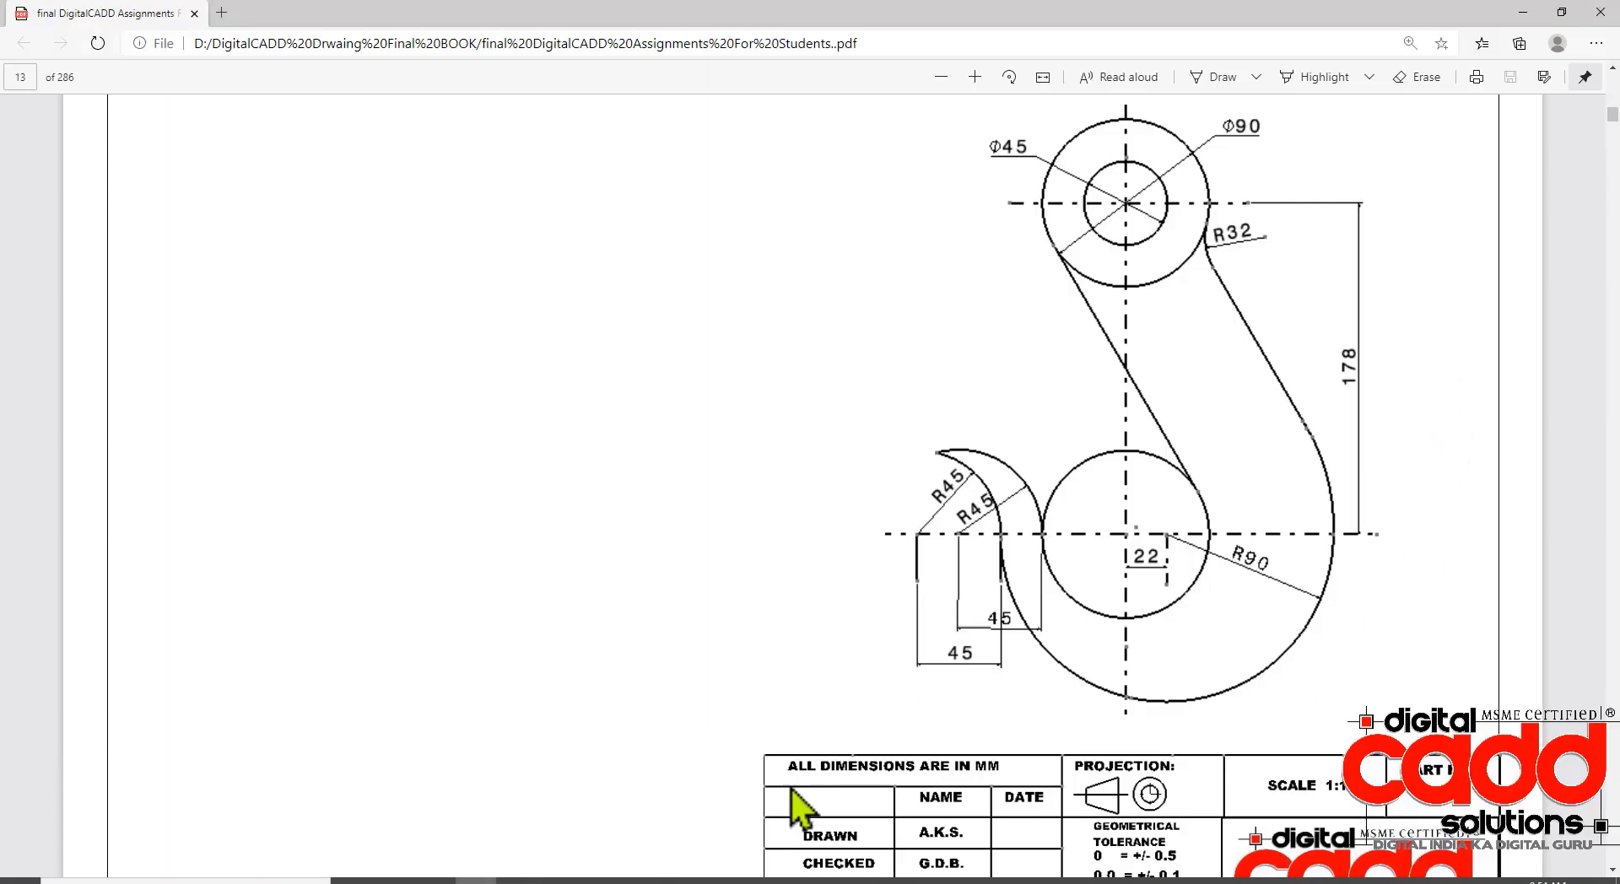
pyautogui.hotkey('alt', 'Tab')
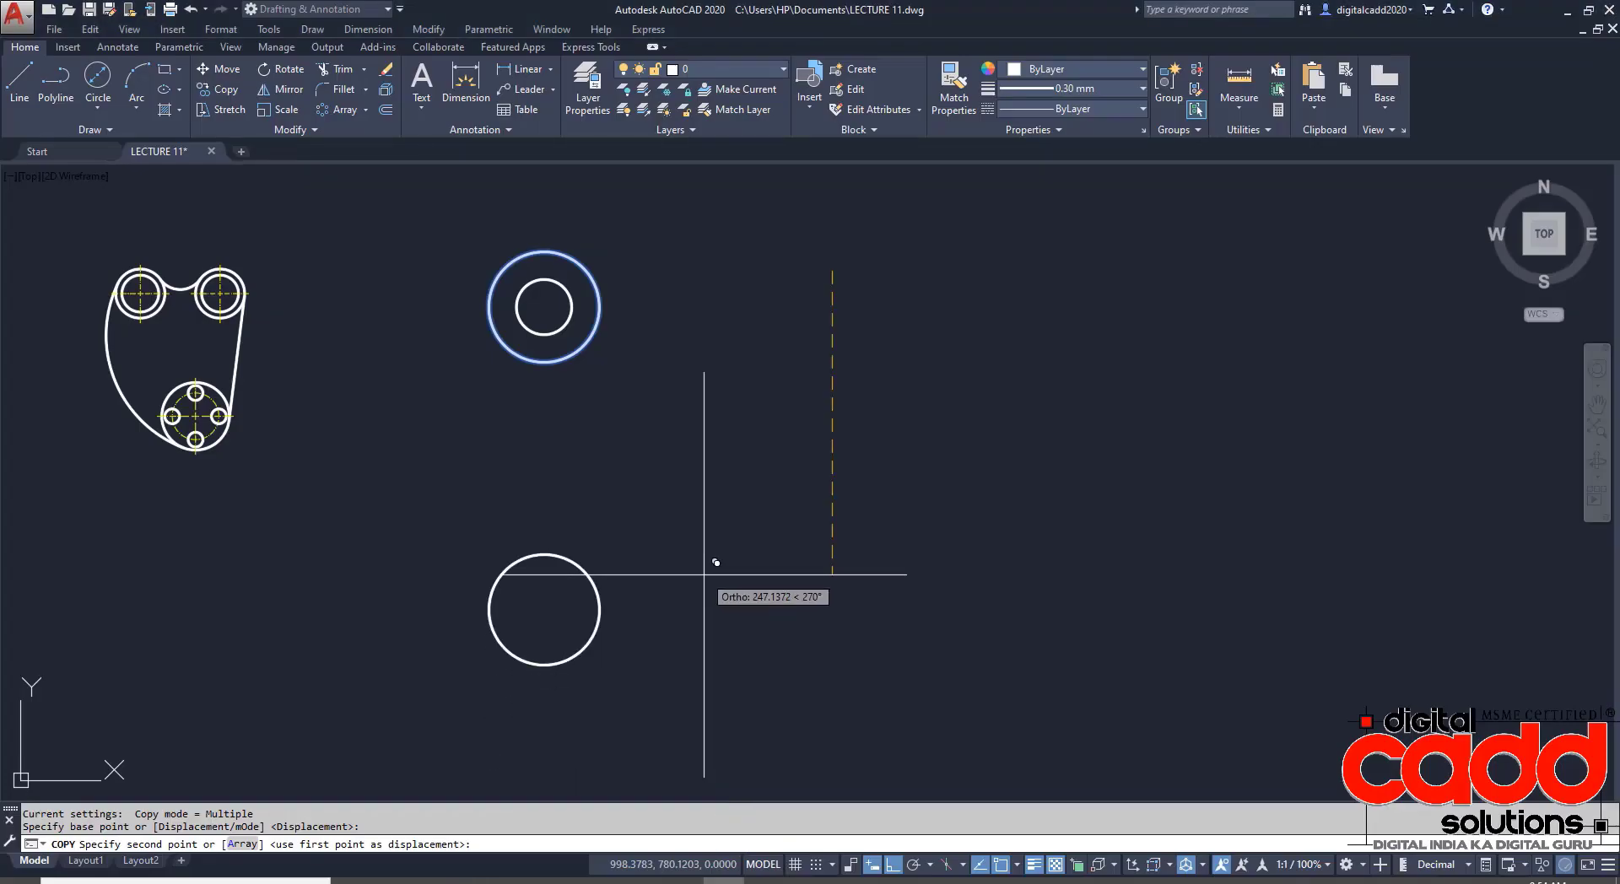
pyautogui.write('178')
pyautogui.press('Return')
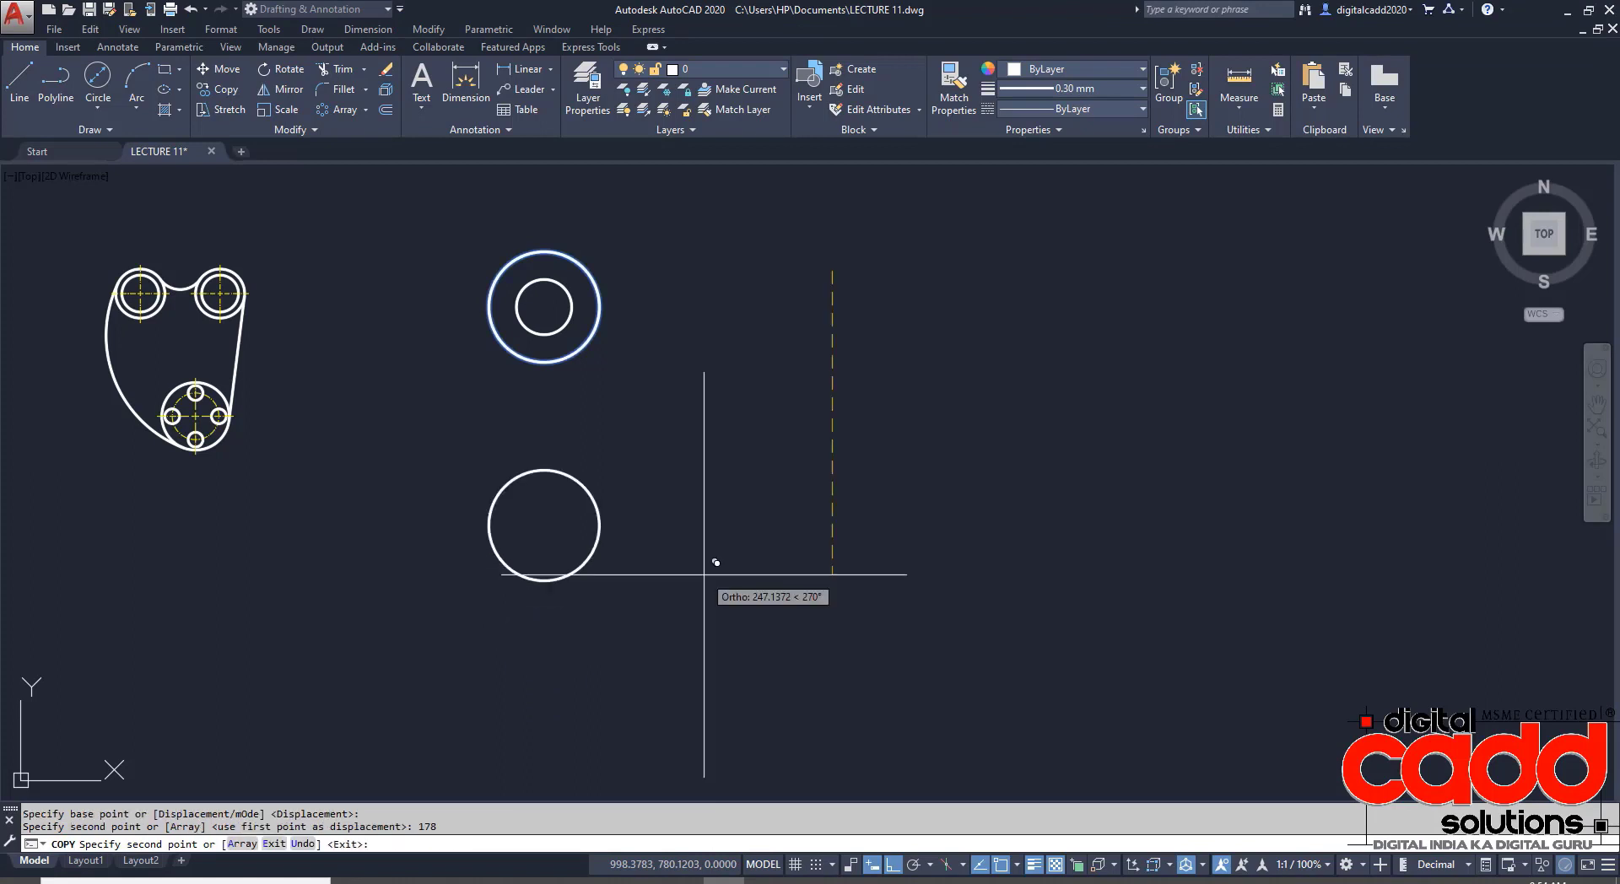
pyautogui.press('Return')
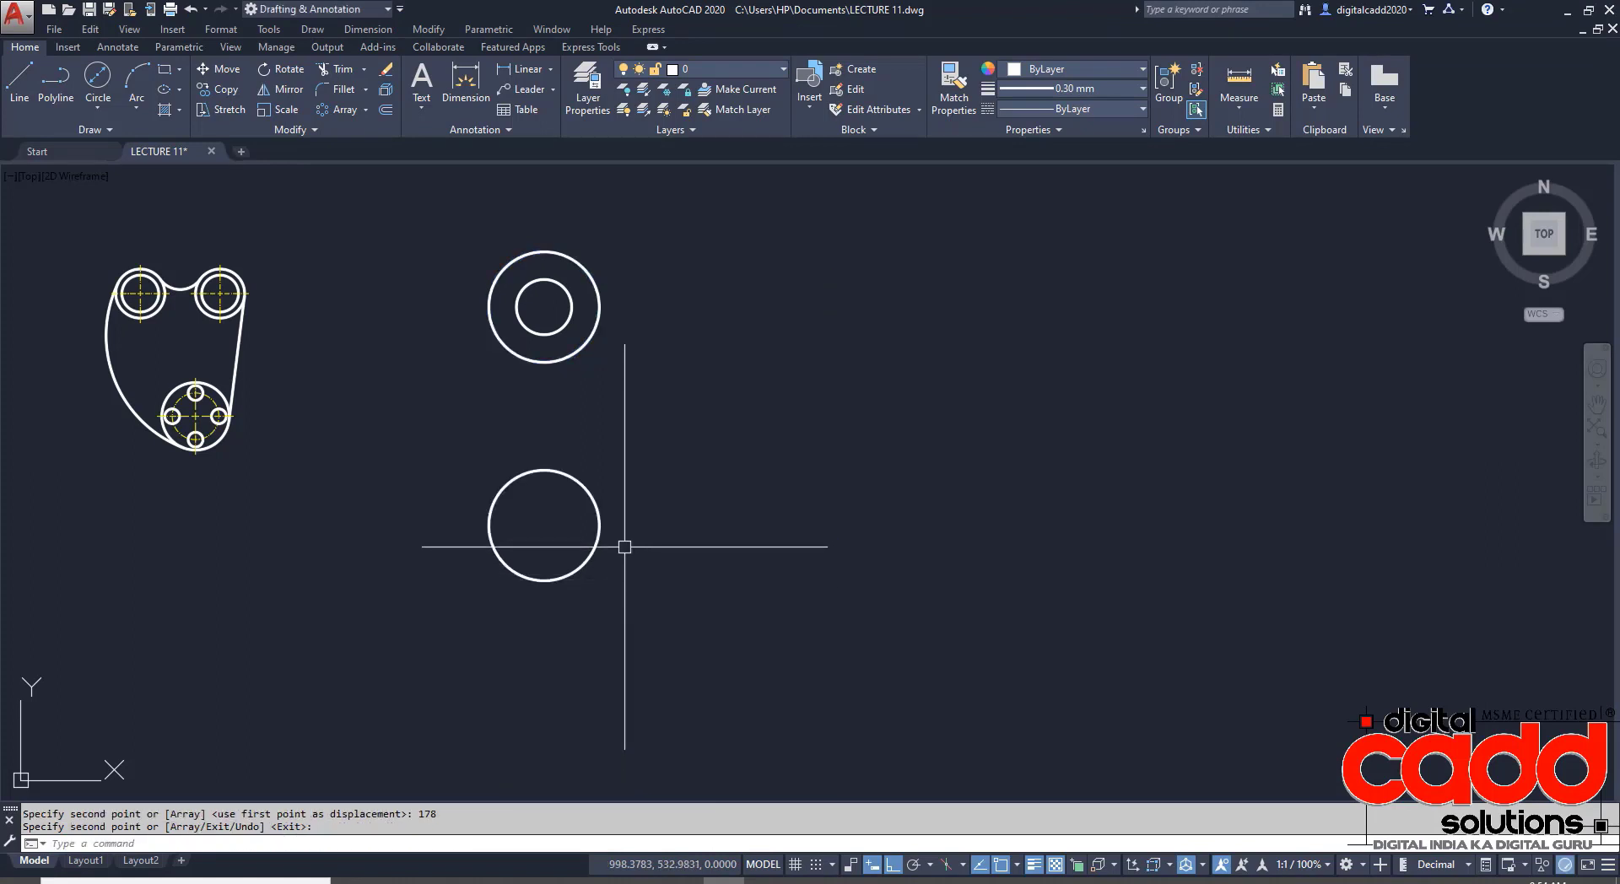
pyautogui.scroll(2, 628, 545)
pyautogui.moveTo(549, 737); pyautogui.dragTo(588, 791, button='middle')
pyautogui.hotkey('alt', 'Tab')
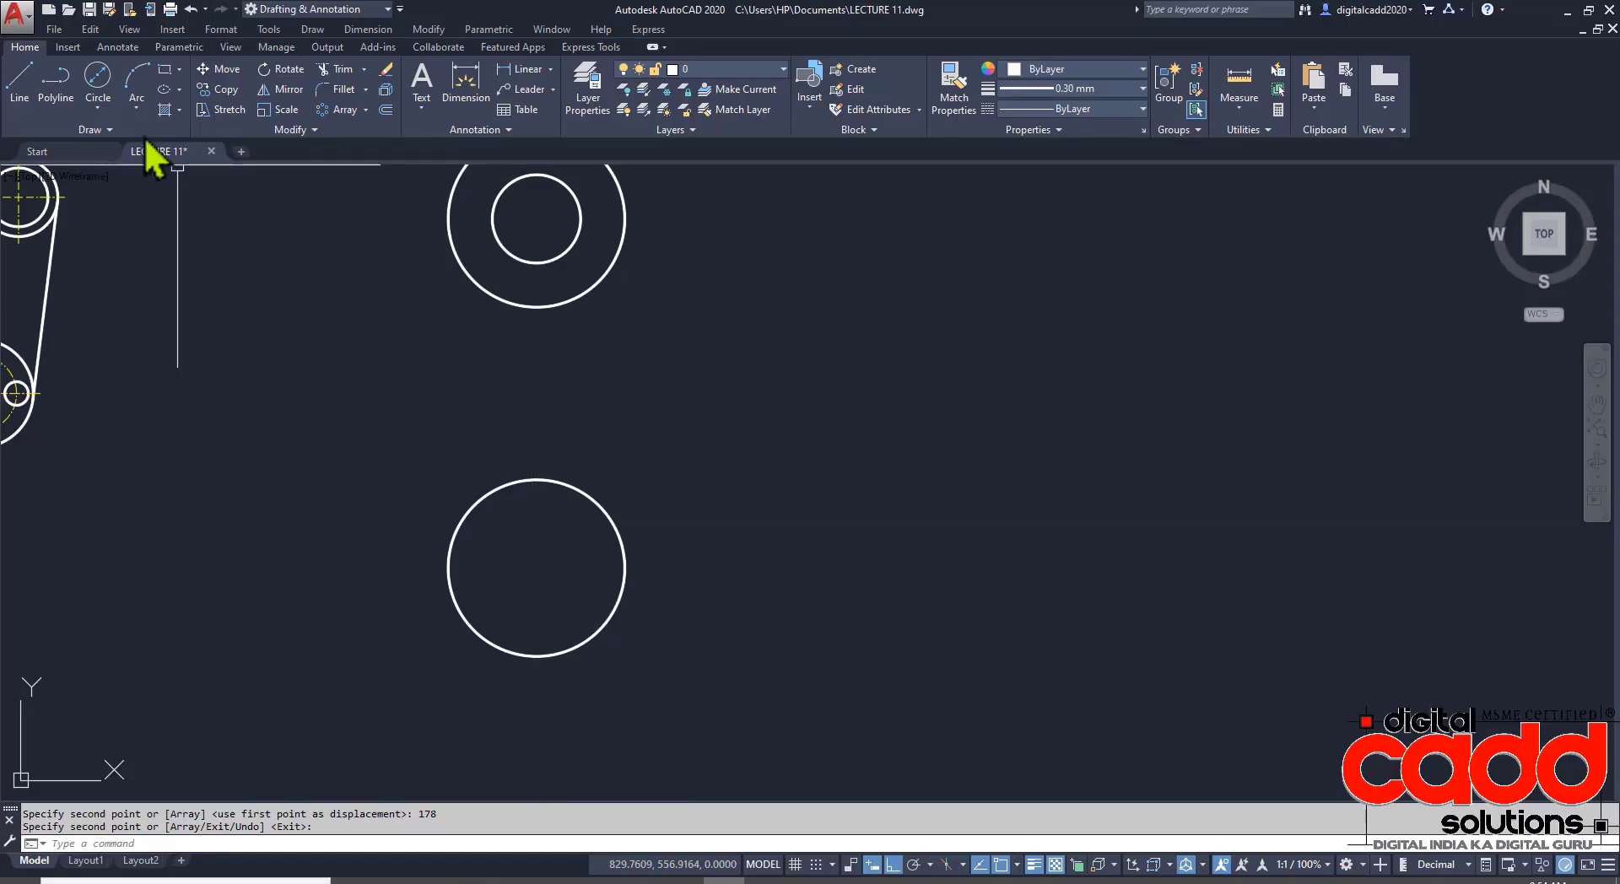
# - Draw an R90 circle centred 22 units right of the lower circle's centre
pyautogui.click(97, 107)
pyautogui.click(116, 140)
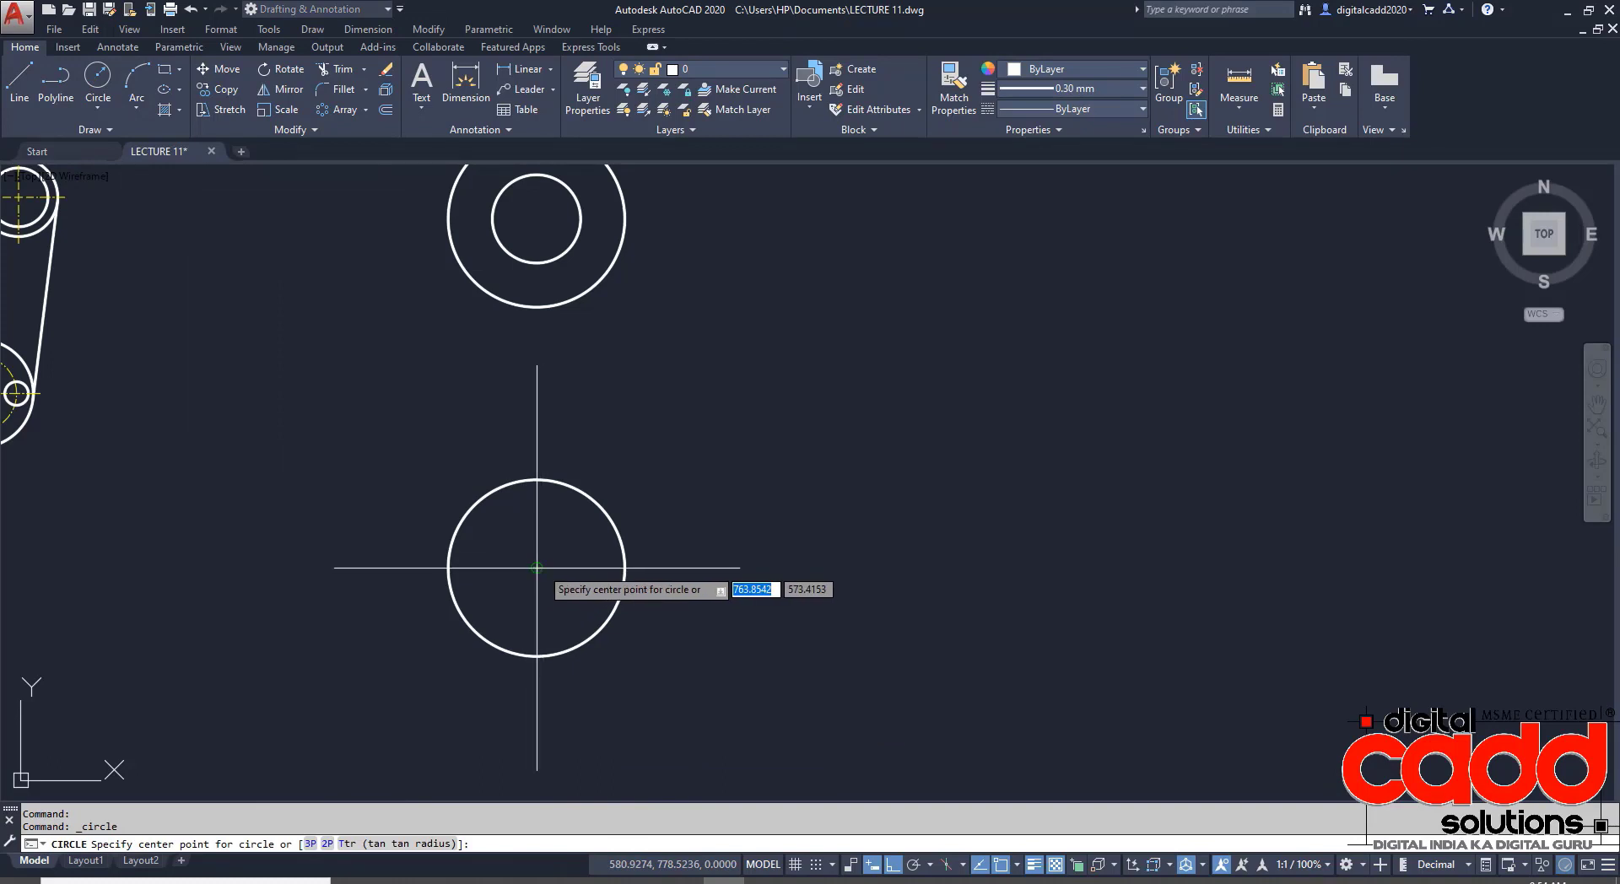
pyautogui.write('22')
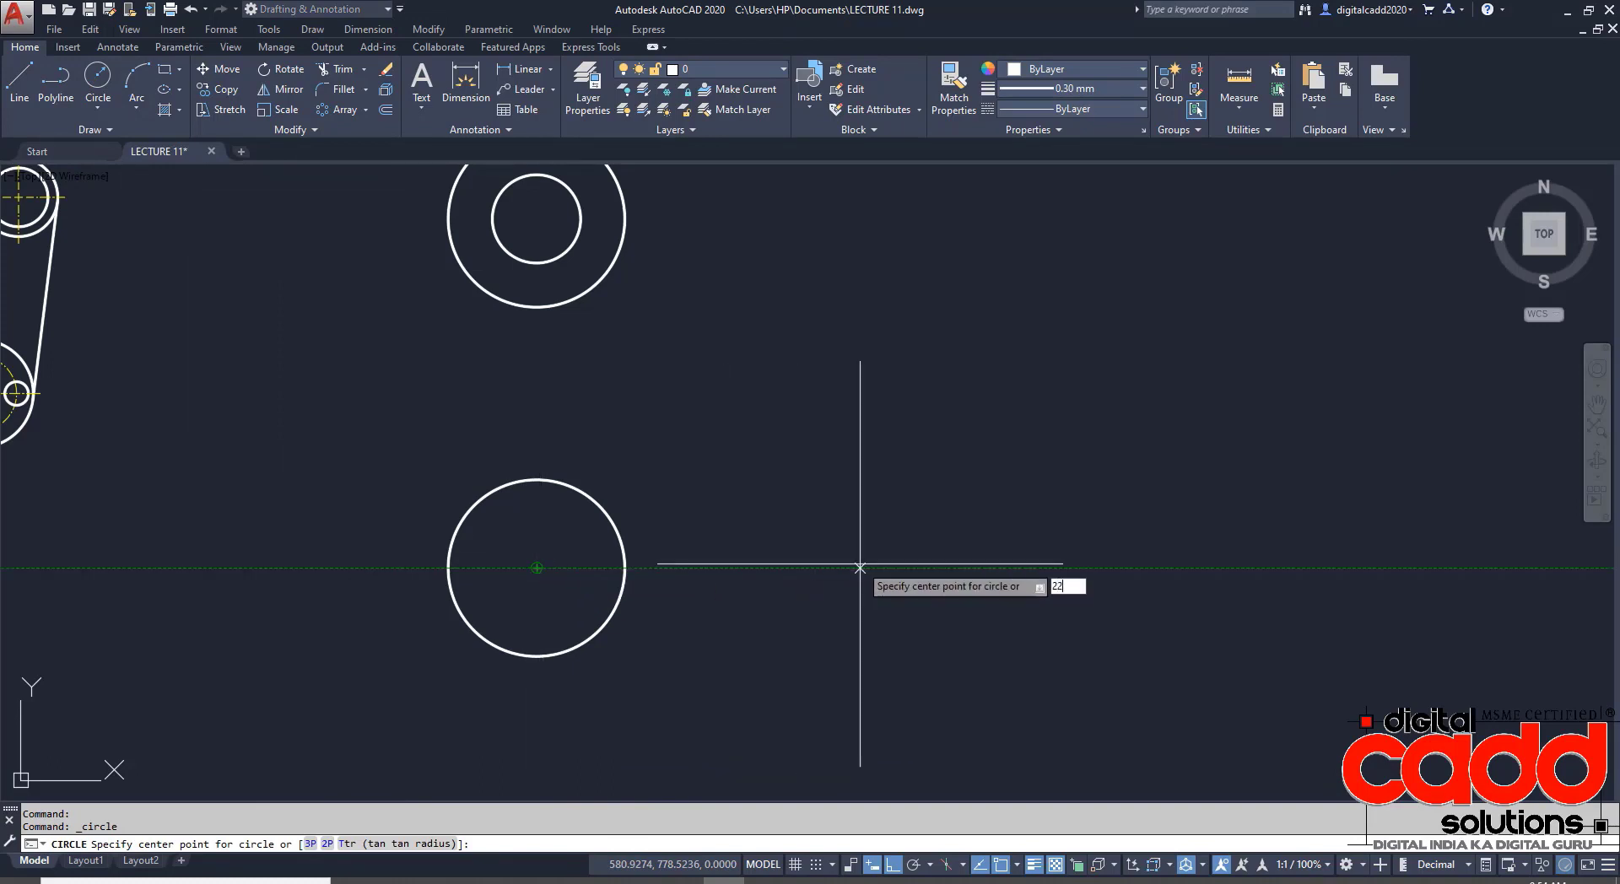
pyautogui.press('Return')
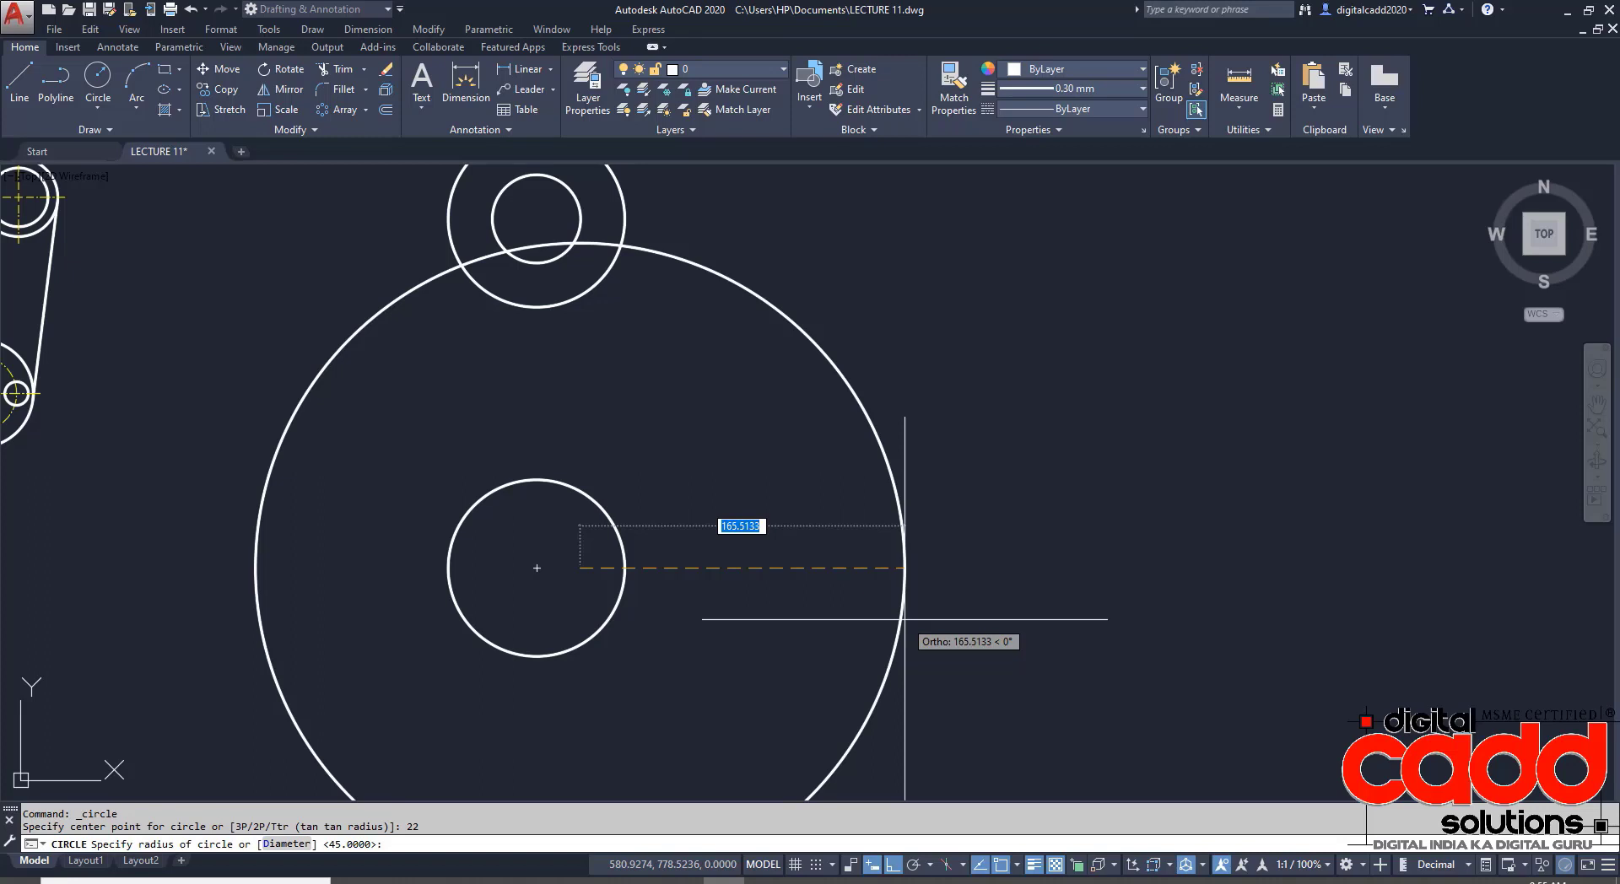
pyautogui.write('90')
pyautogui.press('Return')
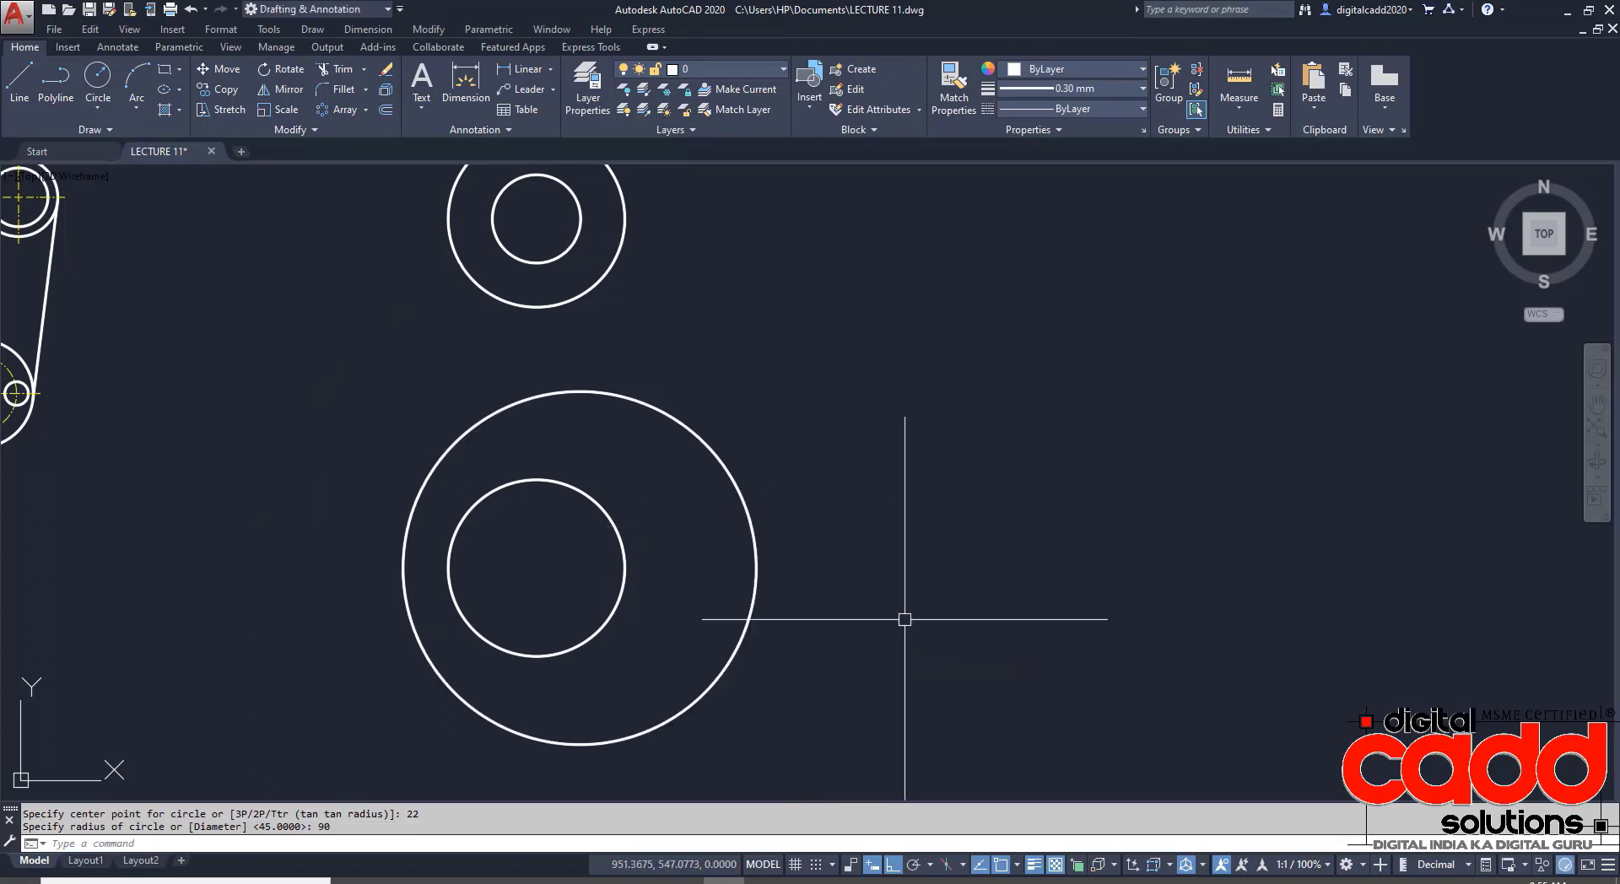
pyautogui.scroll(-2, 907, 607)
pyautogui.scroll(1, 920, 590)
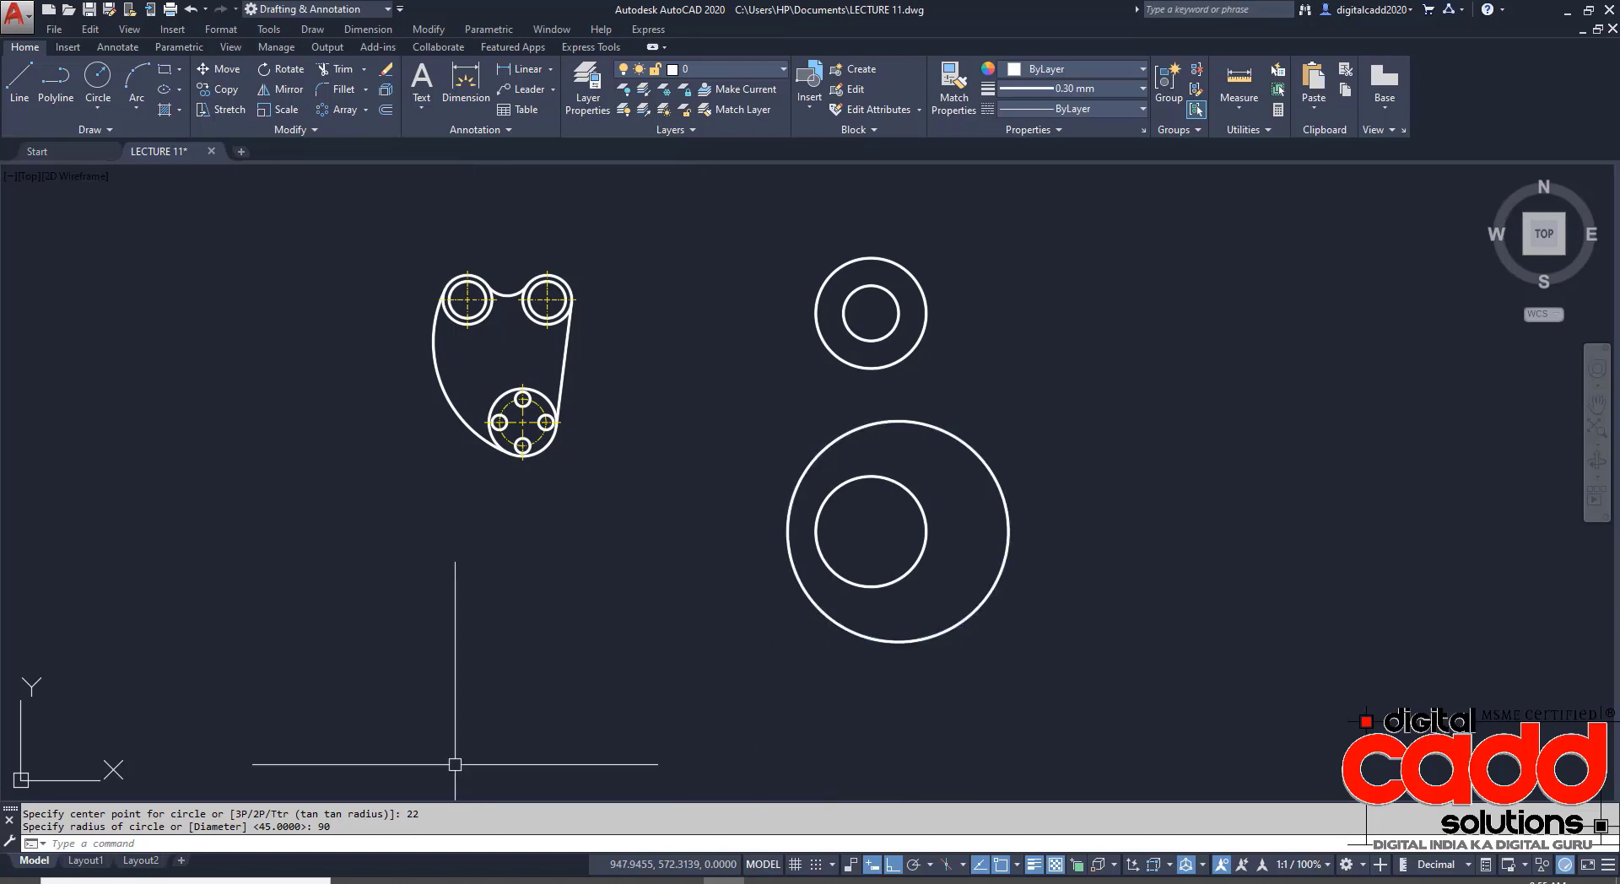
pyautogui.moveTo(767, 528); pyautogui.dragTo(716, 535, button='middle')
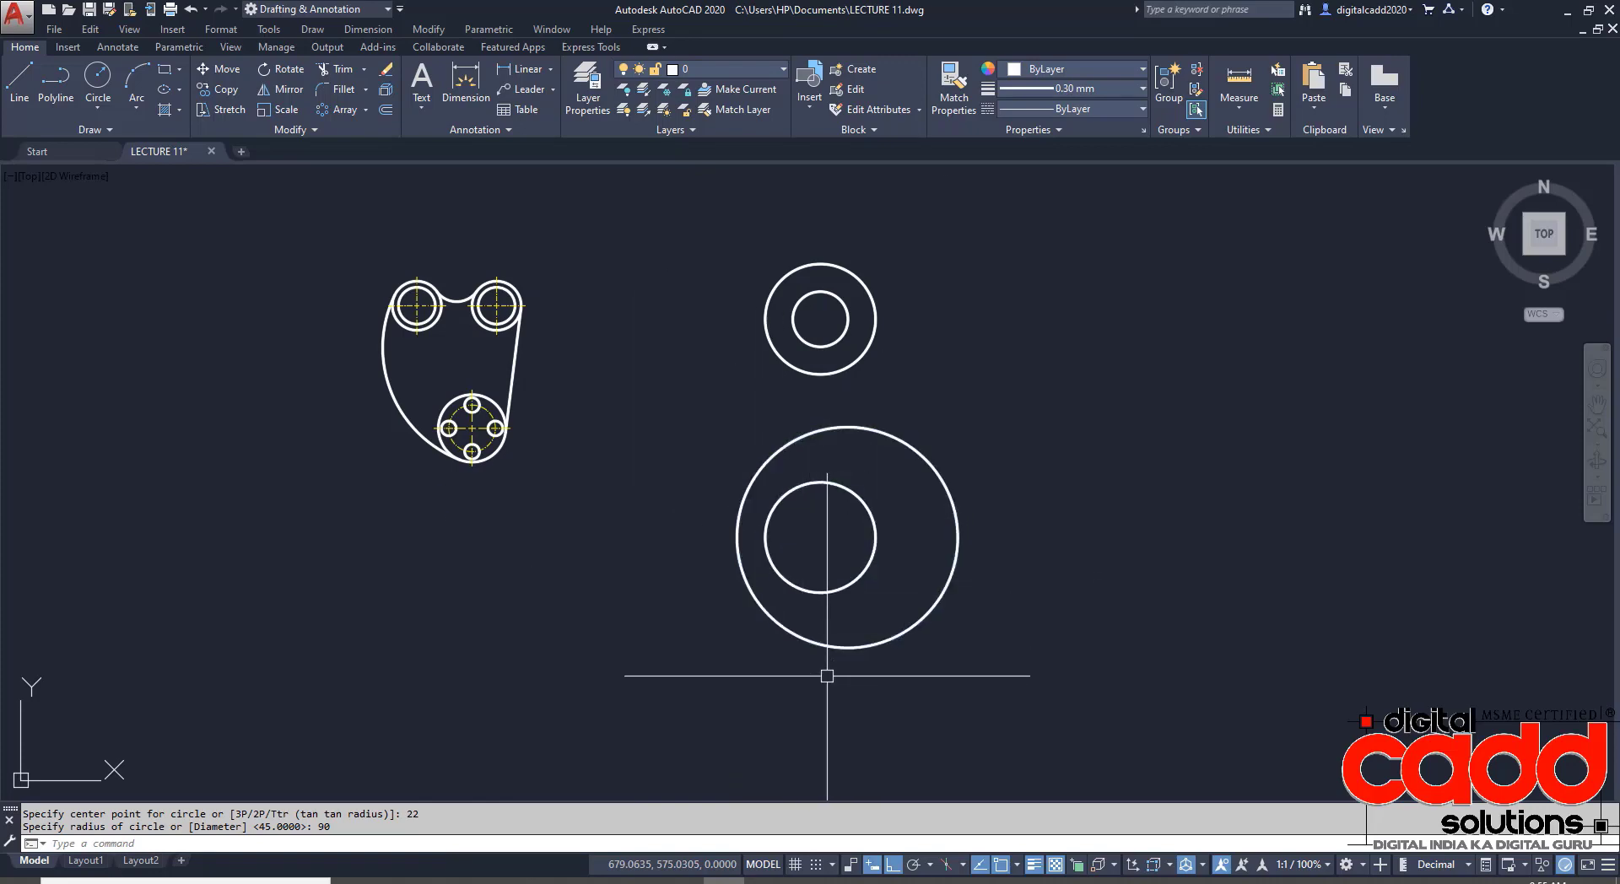
pyautogui.click(517, 880)
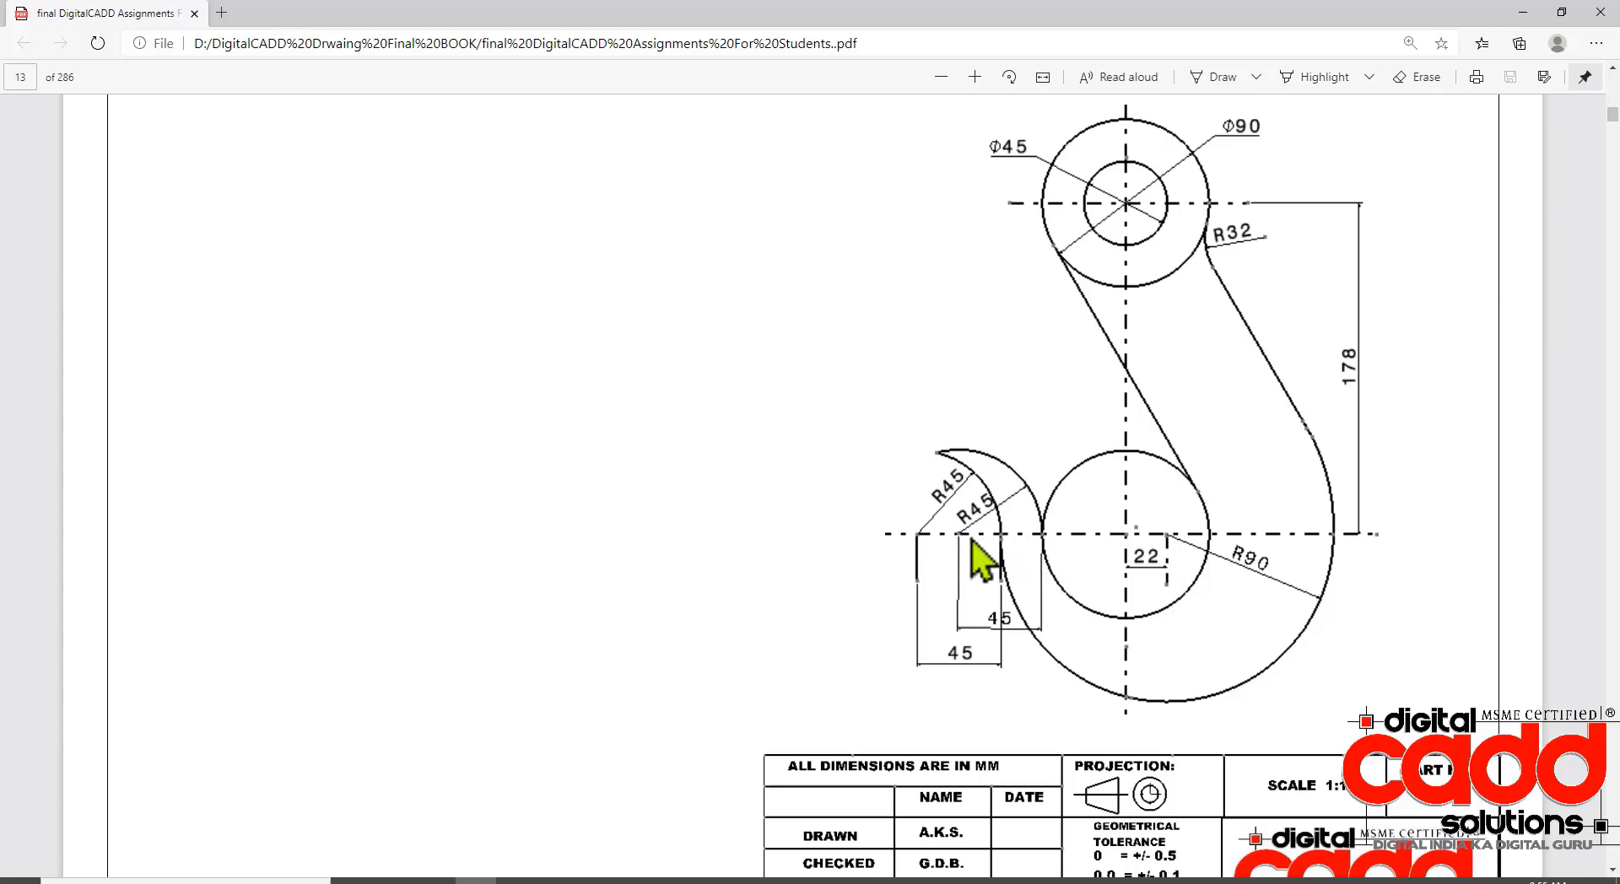
# - Return from the reference PDF to AutoCAD and start another circle
pyautogui.click(704, 881)
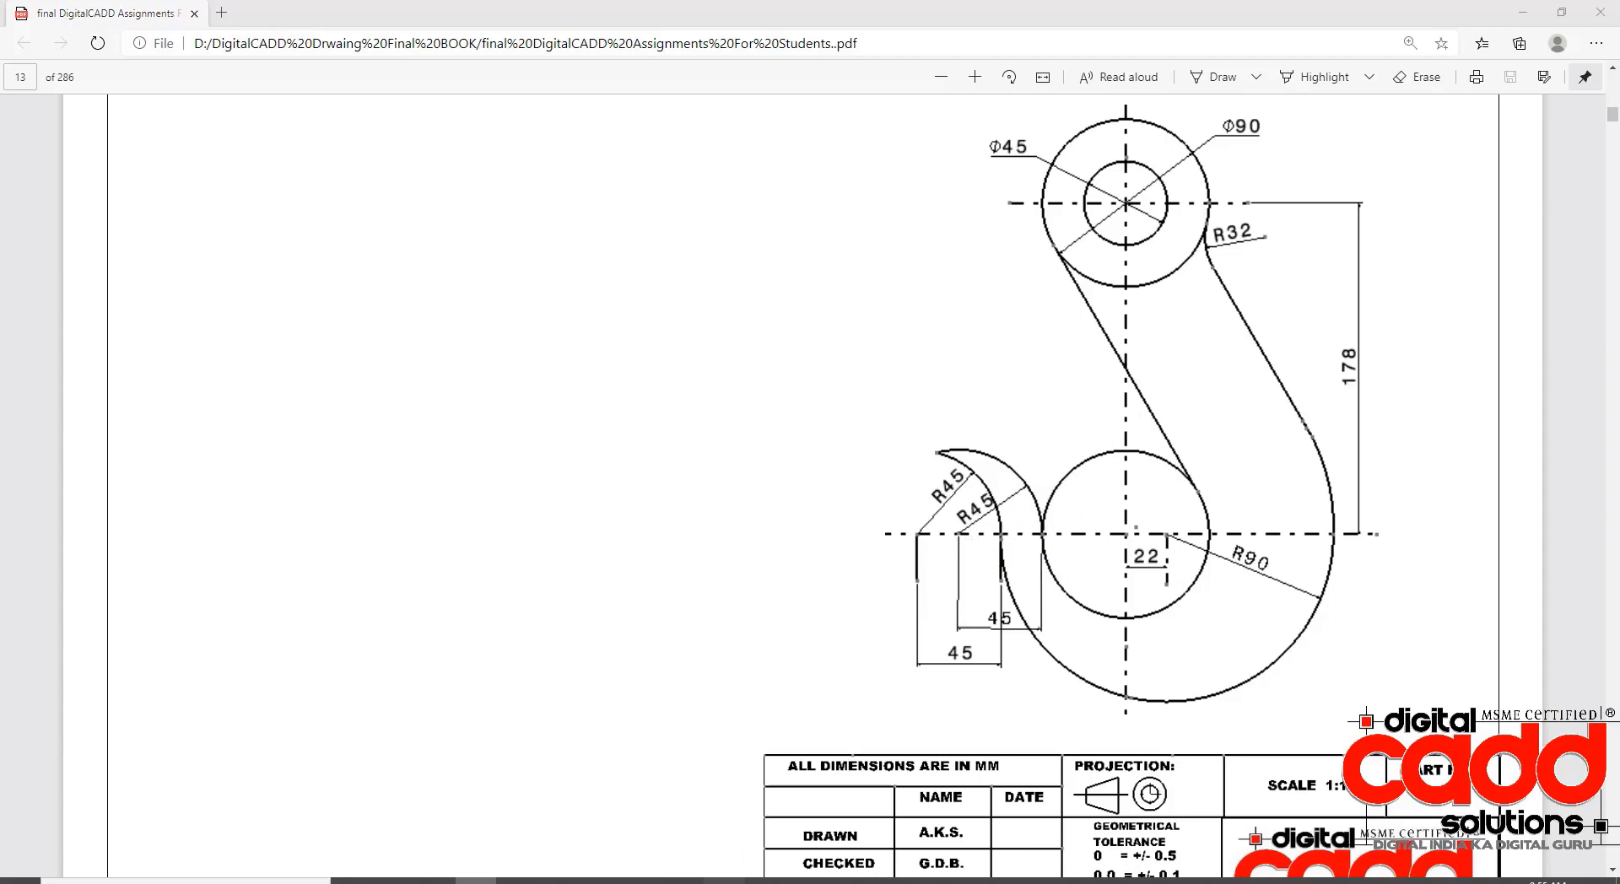
pyautogui.click(98, 80)
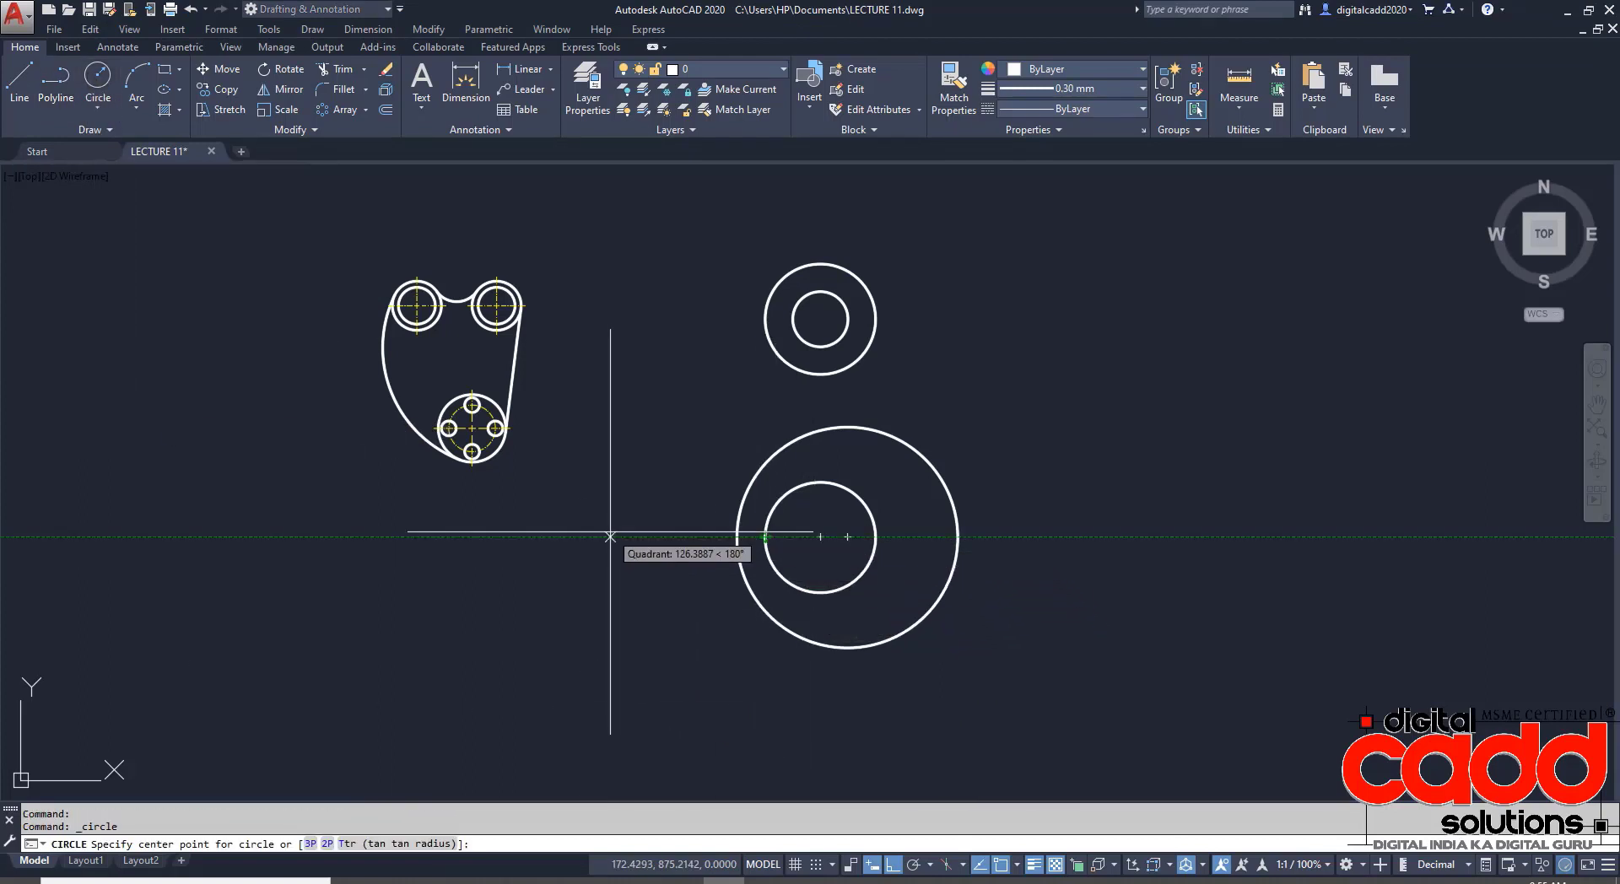
# - Draw an R45 circle centred 45 left of the inner circle's edge
pyautogui.write('45')
pyautogui.press('Return')
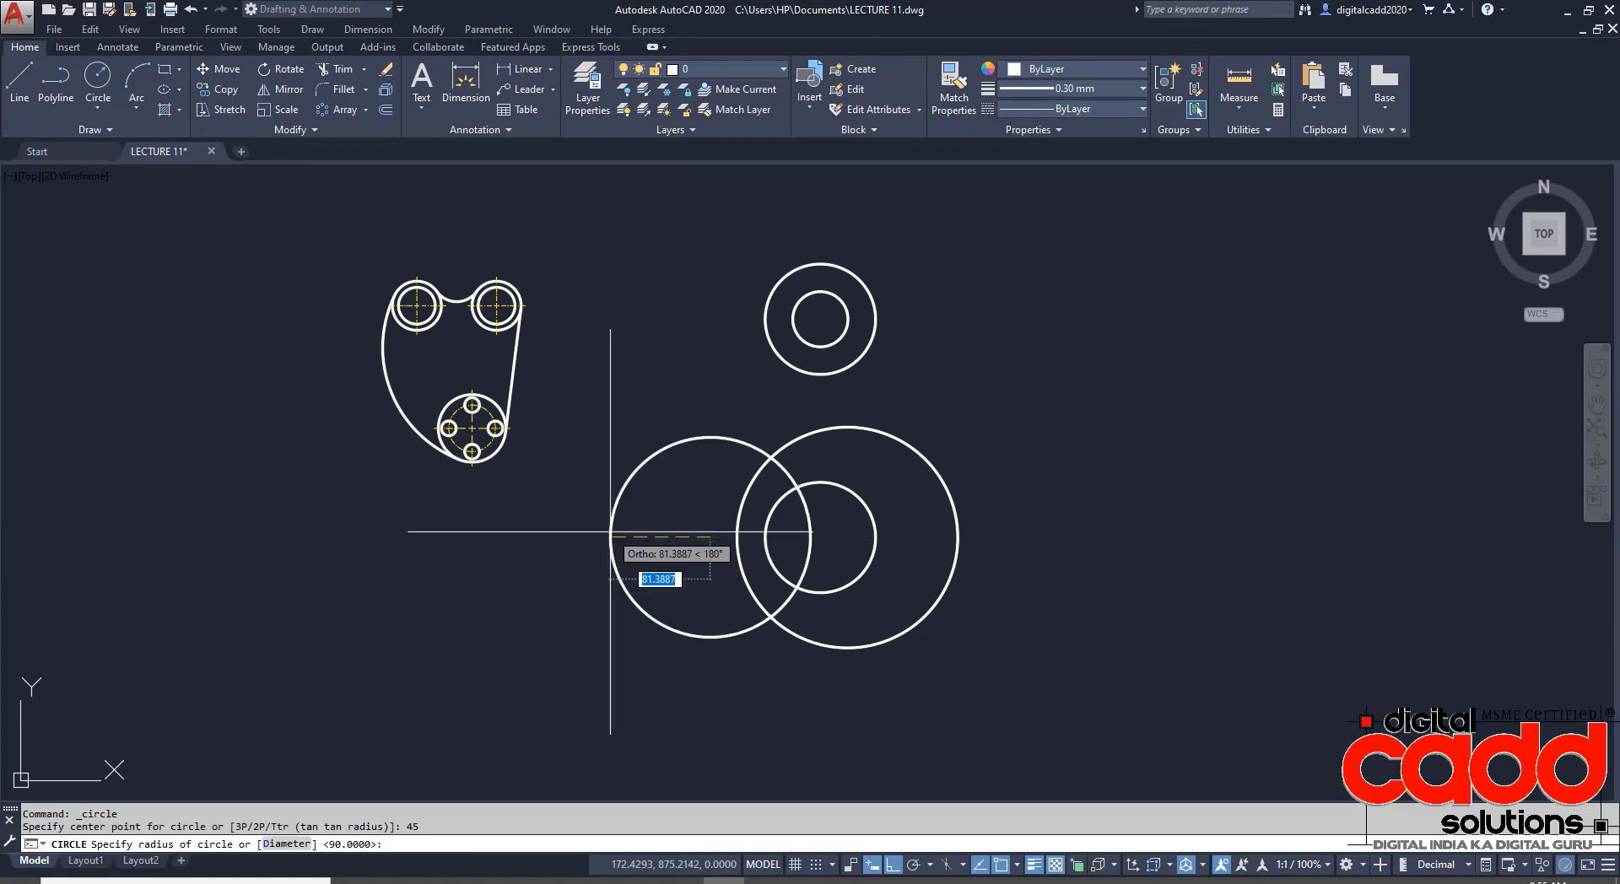
pyautogui.write('45')
pyautogui.press('Return')
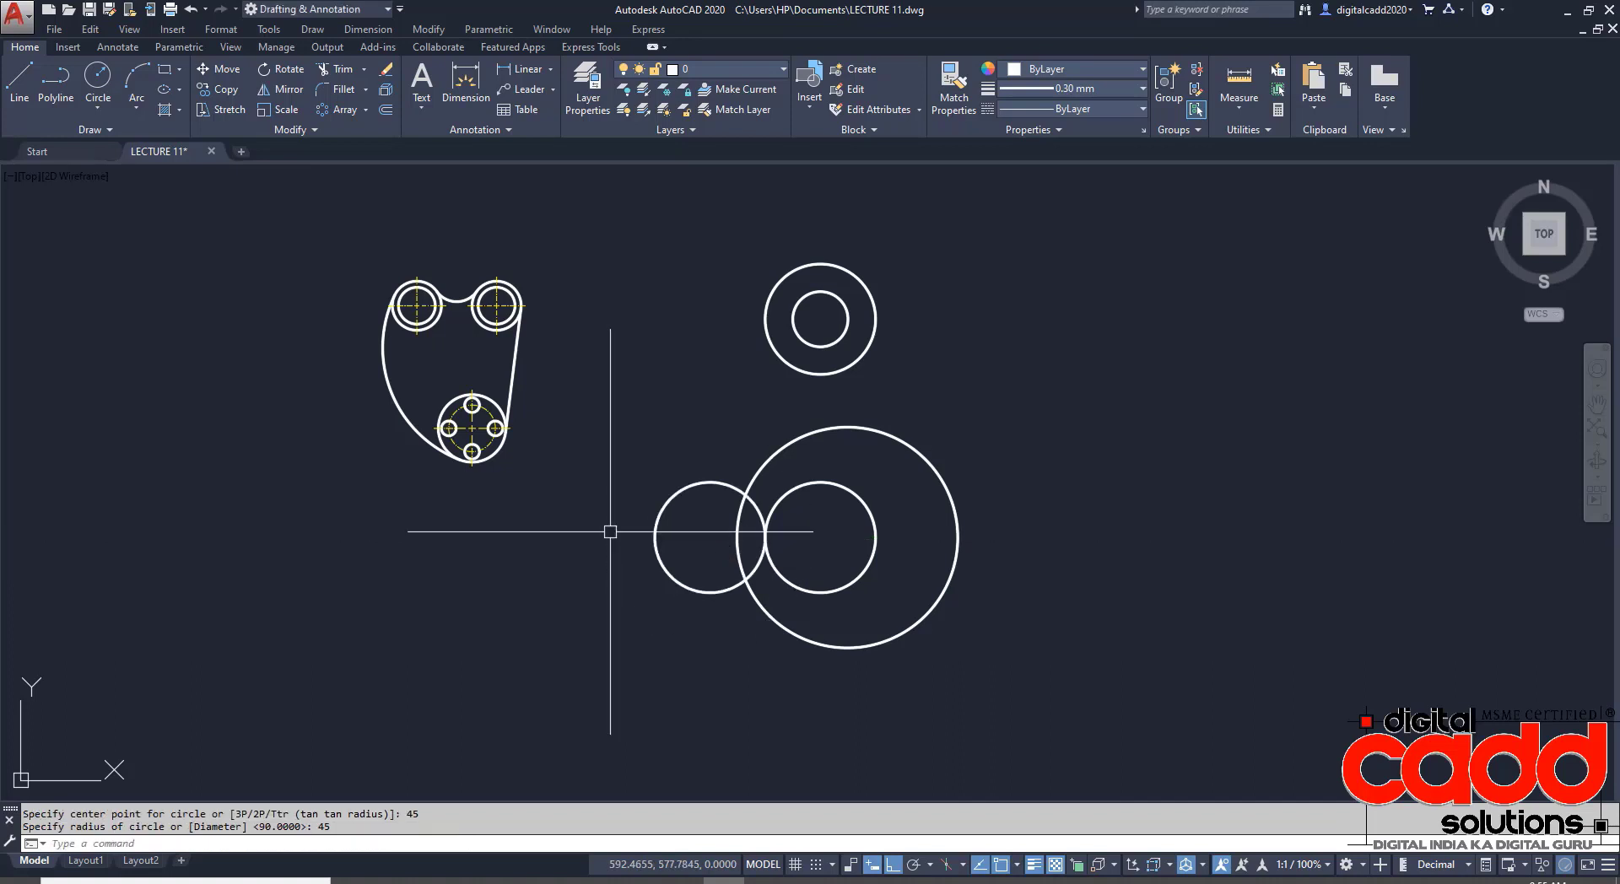
pyautogui.click(477, 880)
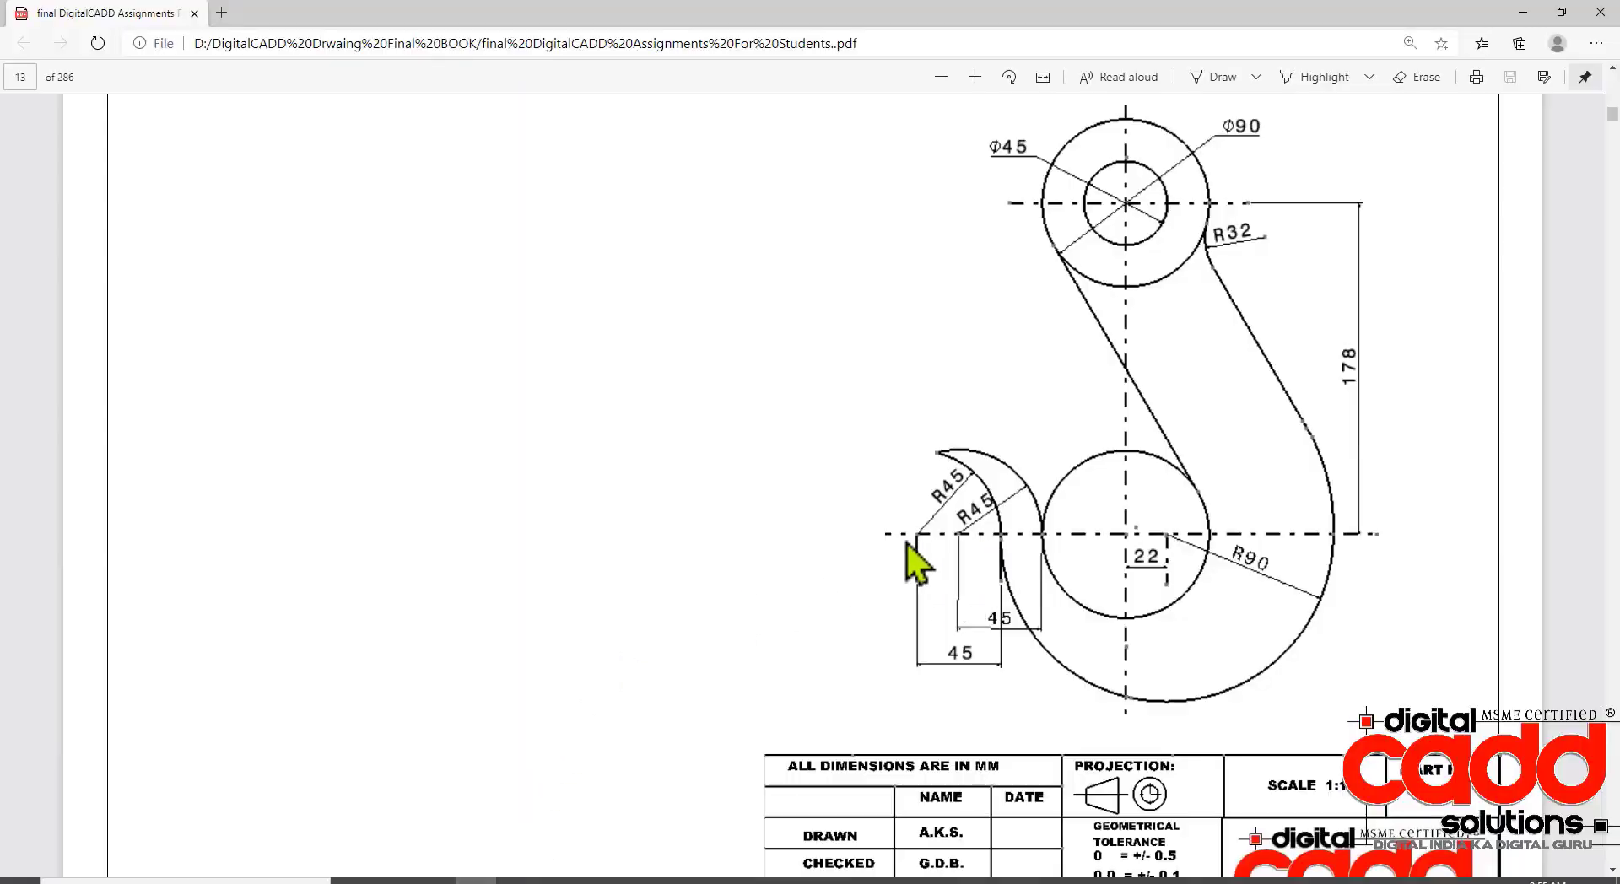
pyautogui.hotkey('alt', 'Tab')
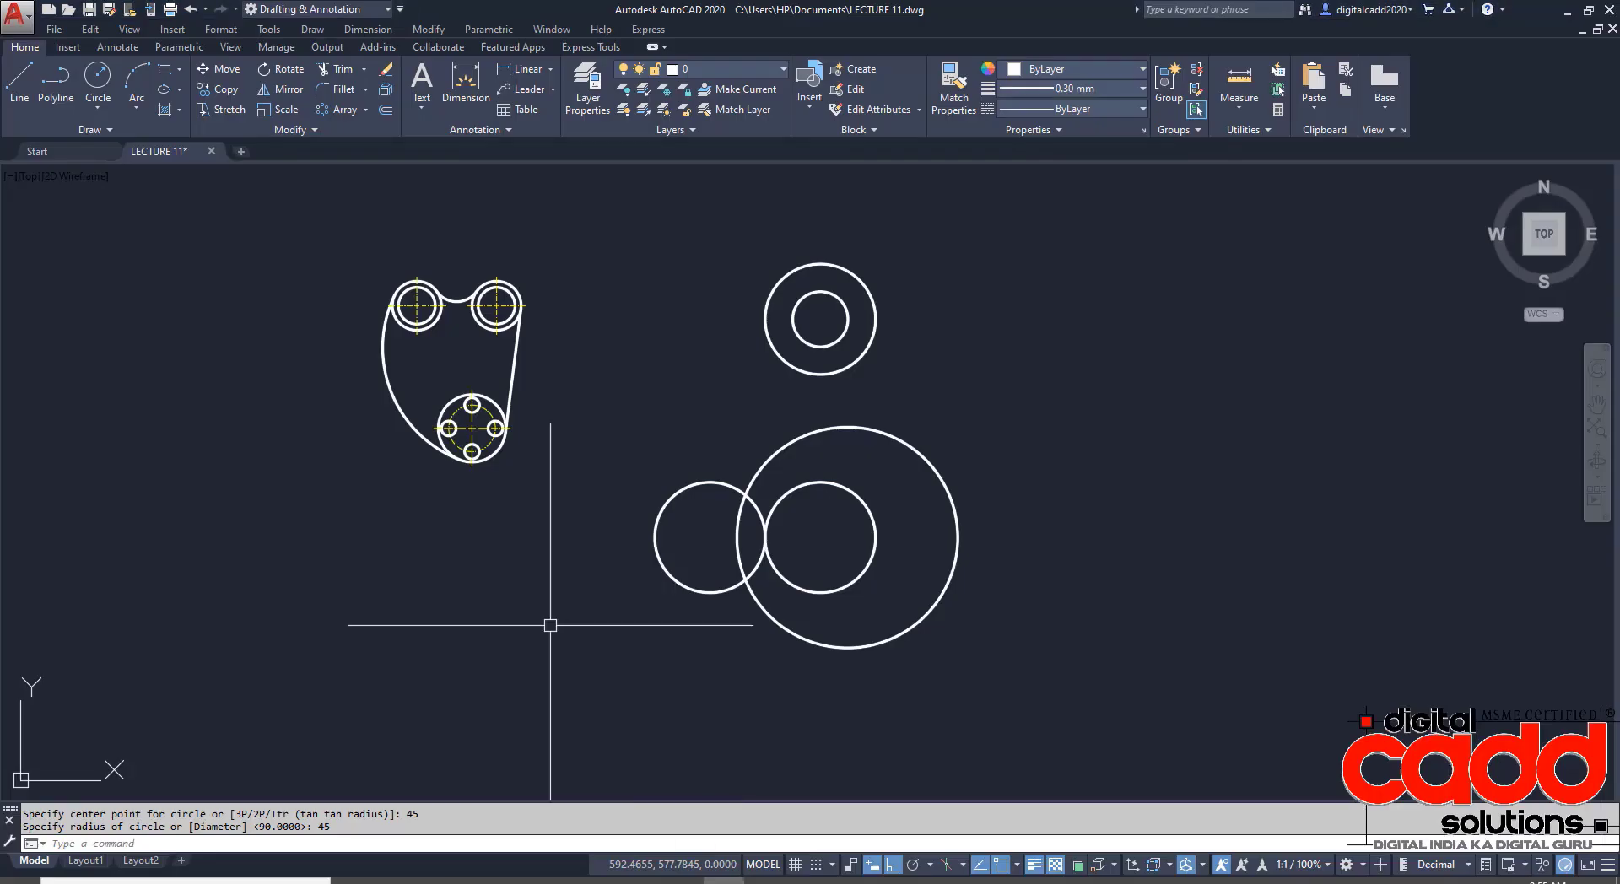
# - Draw a second R45 circle centred 45 left of the small circle's edge
pyautogui.press('Return')
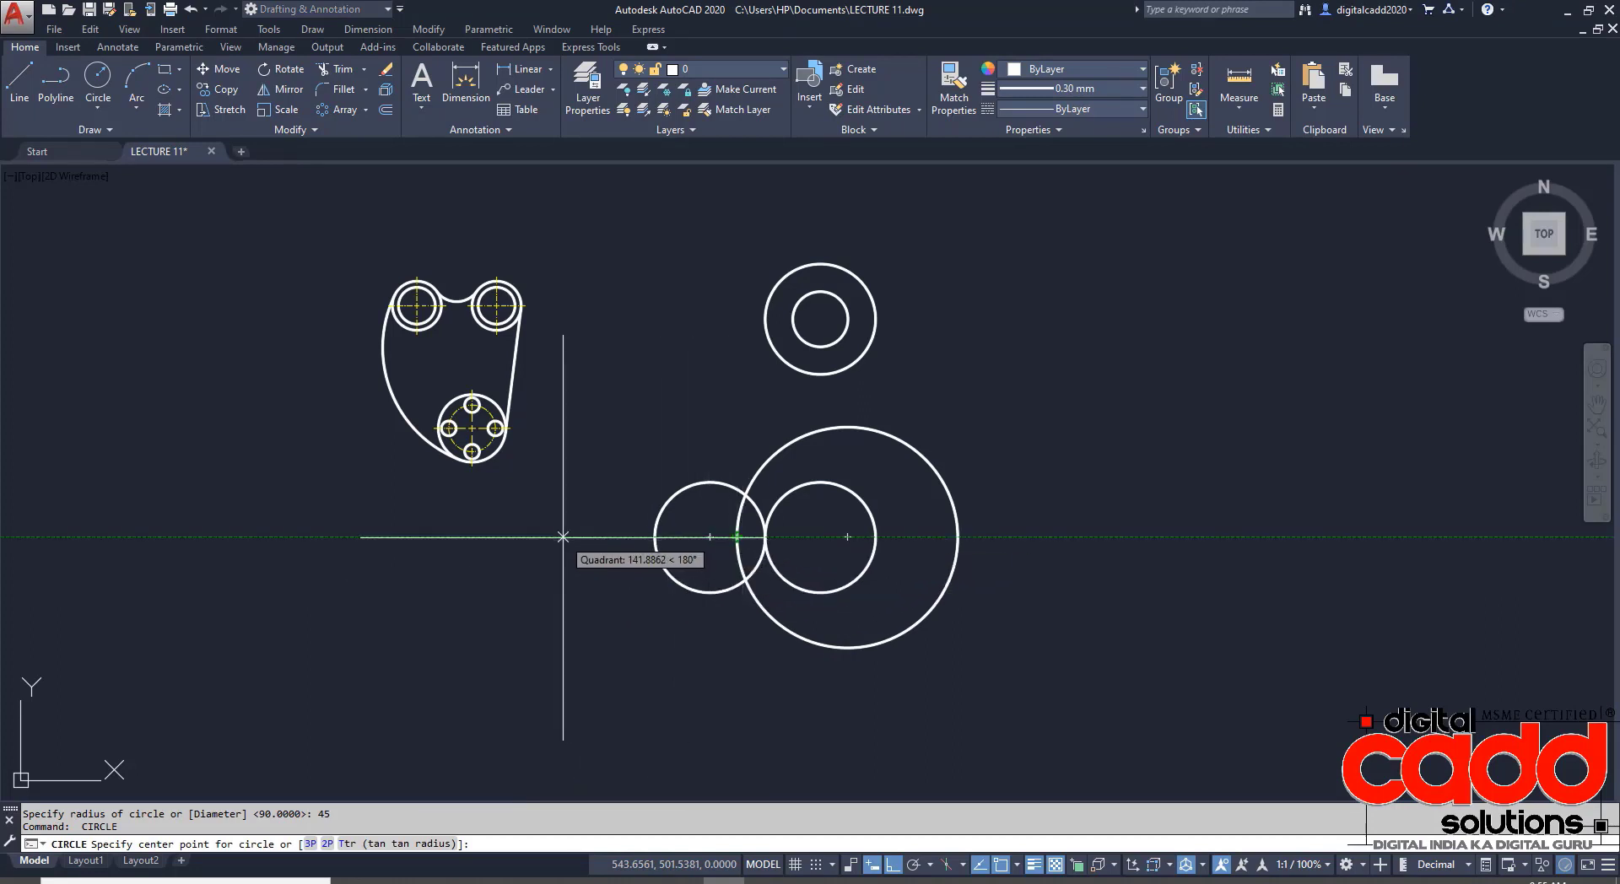
pyautogui.write('45')
pyautogui.press('Return')
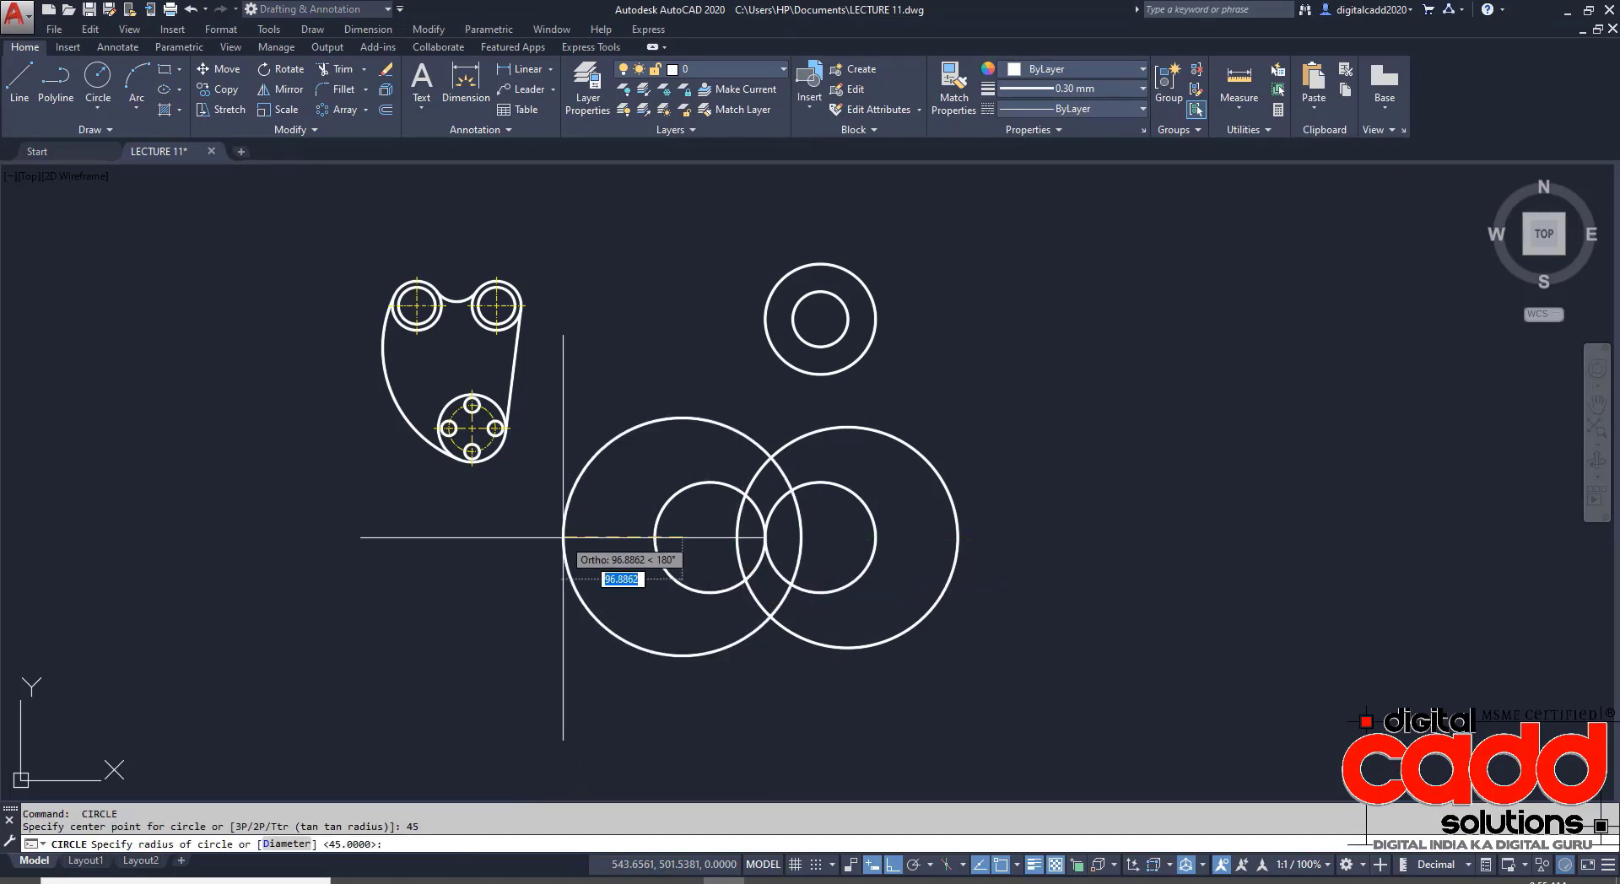
pyautogui.write('45')
pyautogui.press('Return')
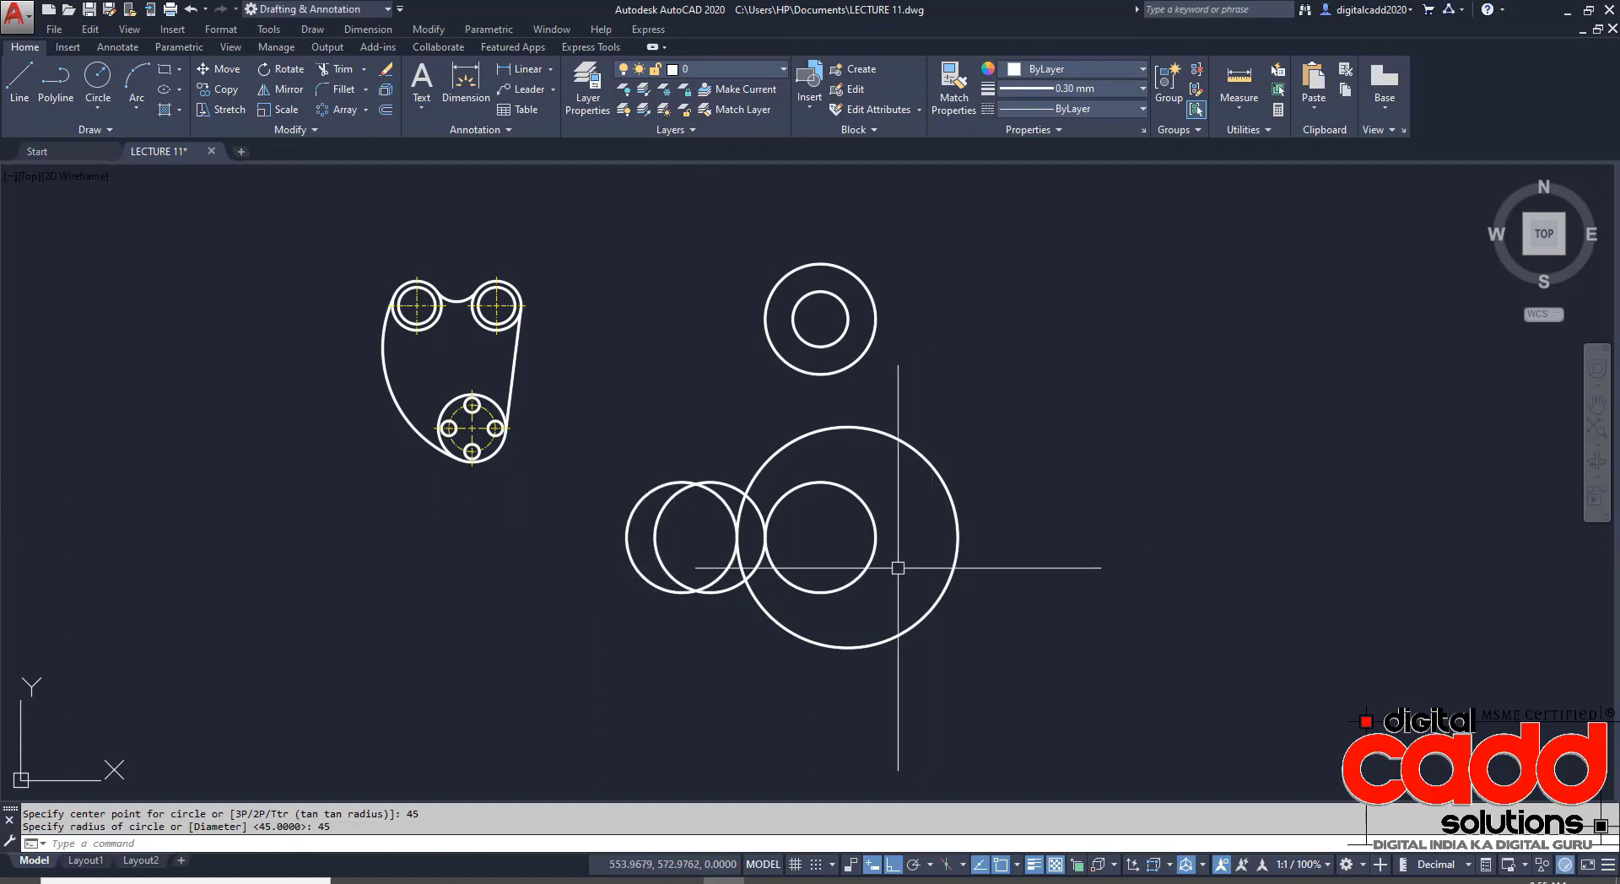
pyautogui.moveTo(941, 575); pyautogui.dragTo(819, 630, button='middle')
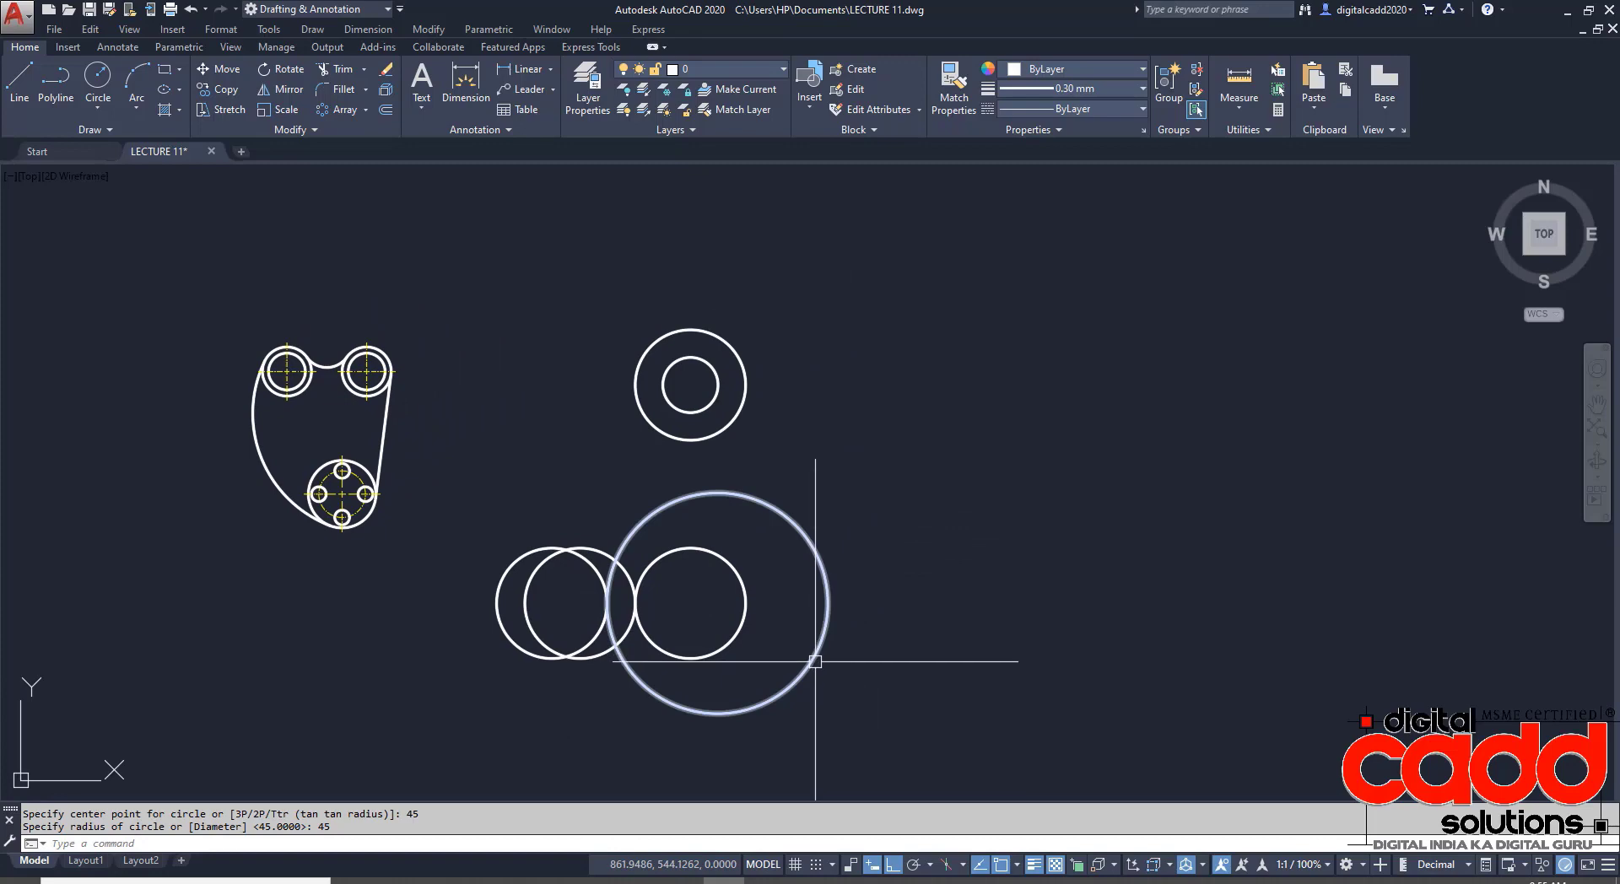
pyautogui.scroll(2, 824, 657)
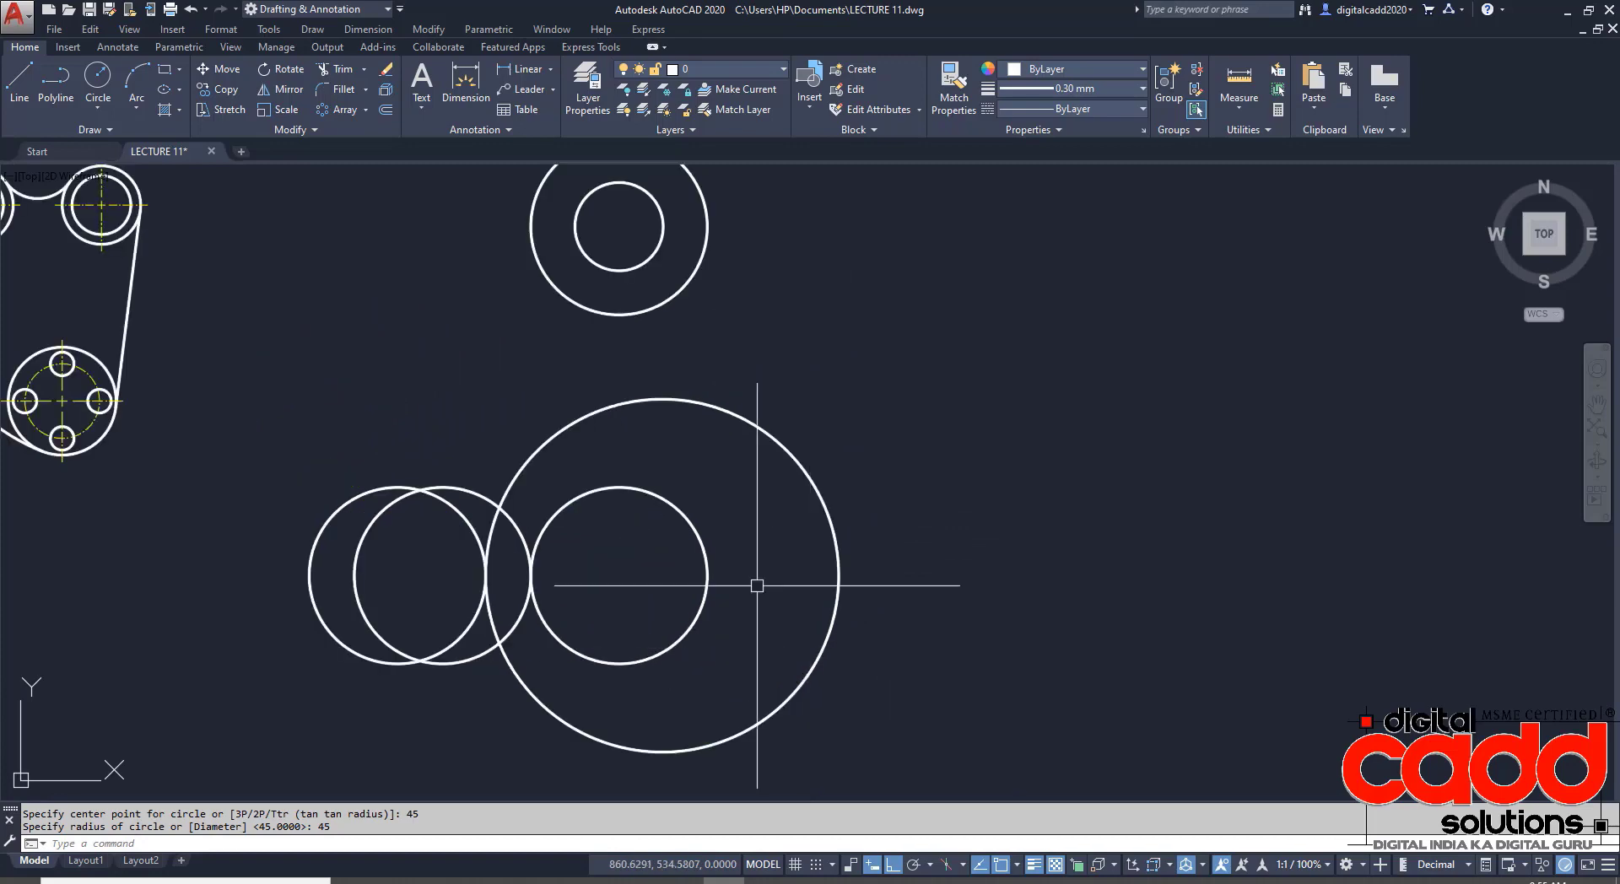
pyautogui.click(476, 879)
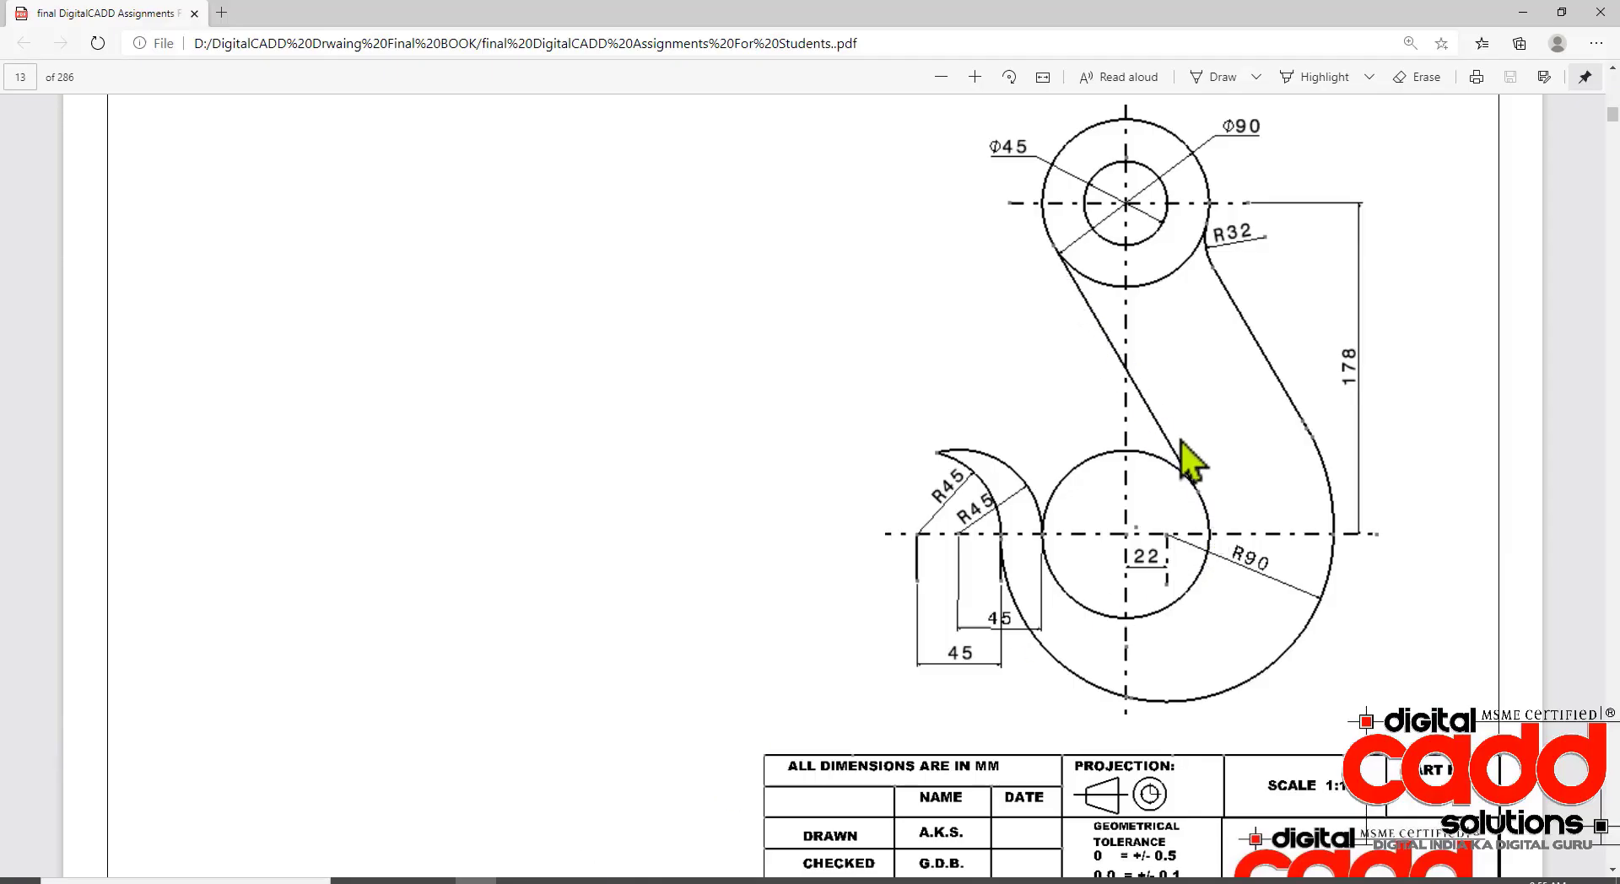
pyautogui.click(715, 879)
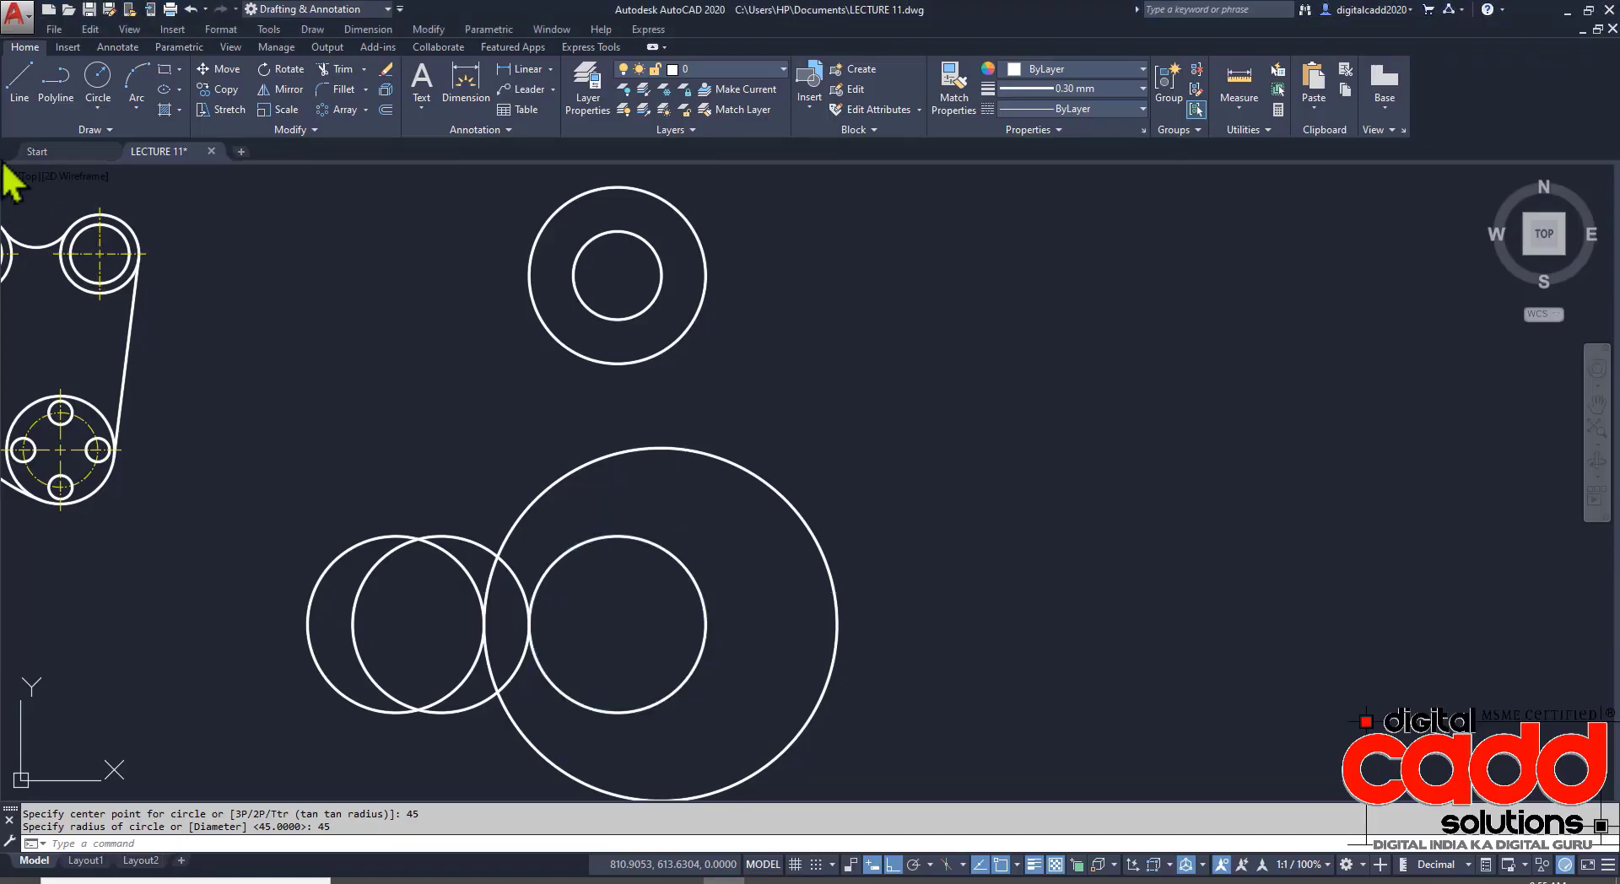
# - Draw a line tangent to the upper outer circle and the small lower circle
pyautogui.click(20, 77)
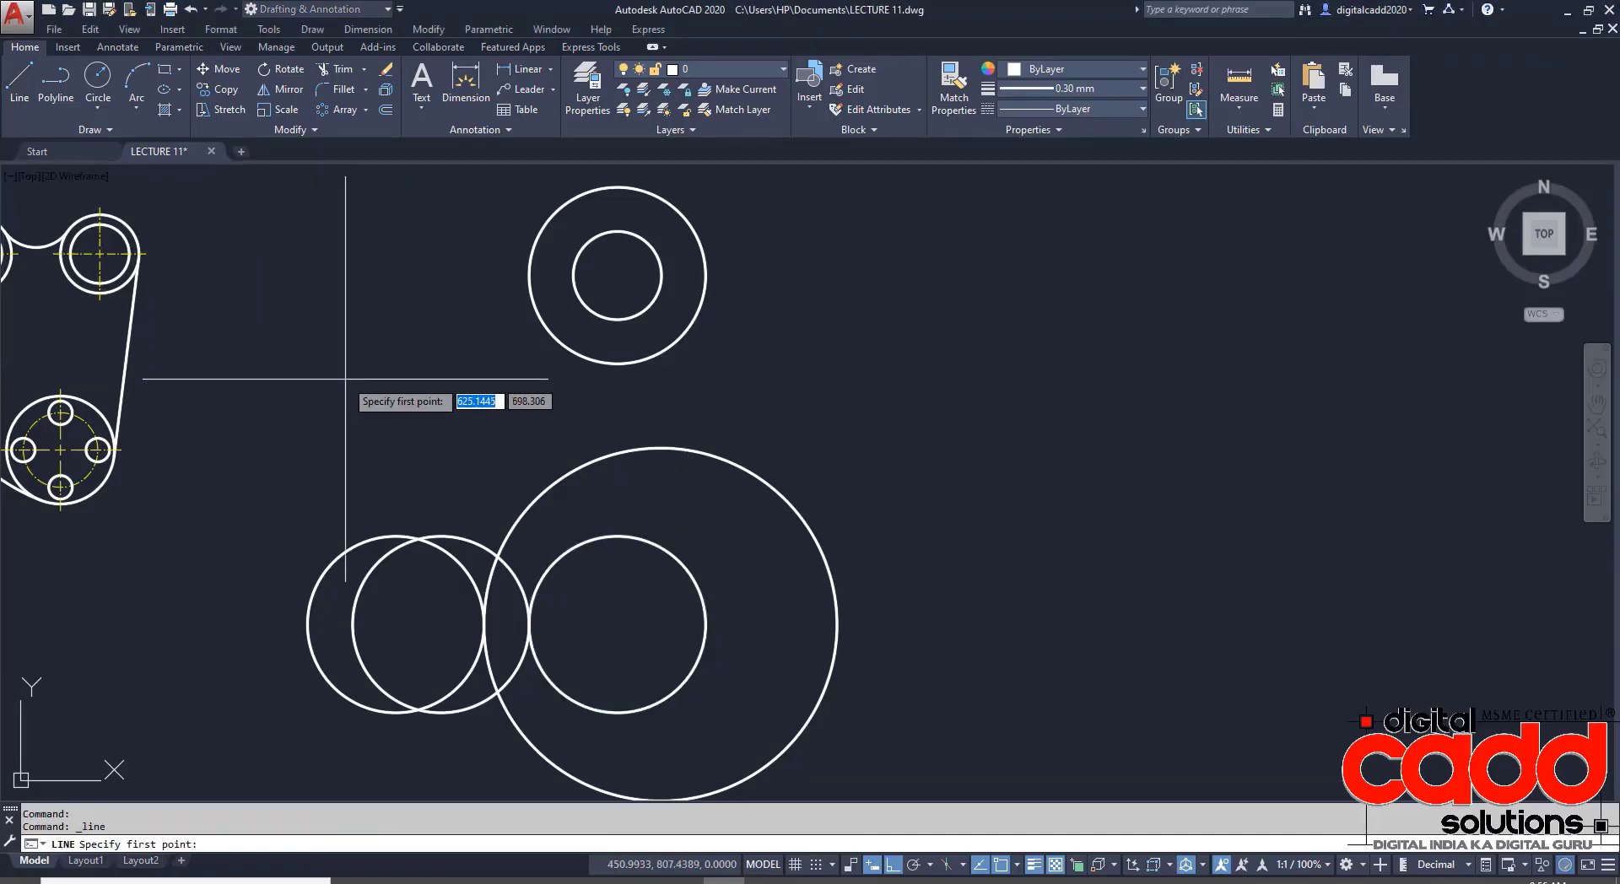
pyautogui.keyDown('shift'); pyautogui.rightClick(376, 309); pyautogui.keyUp('shift')
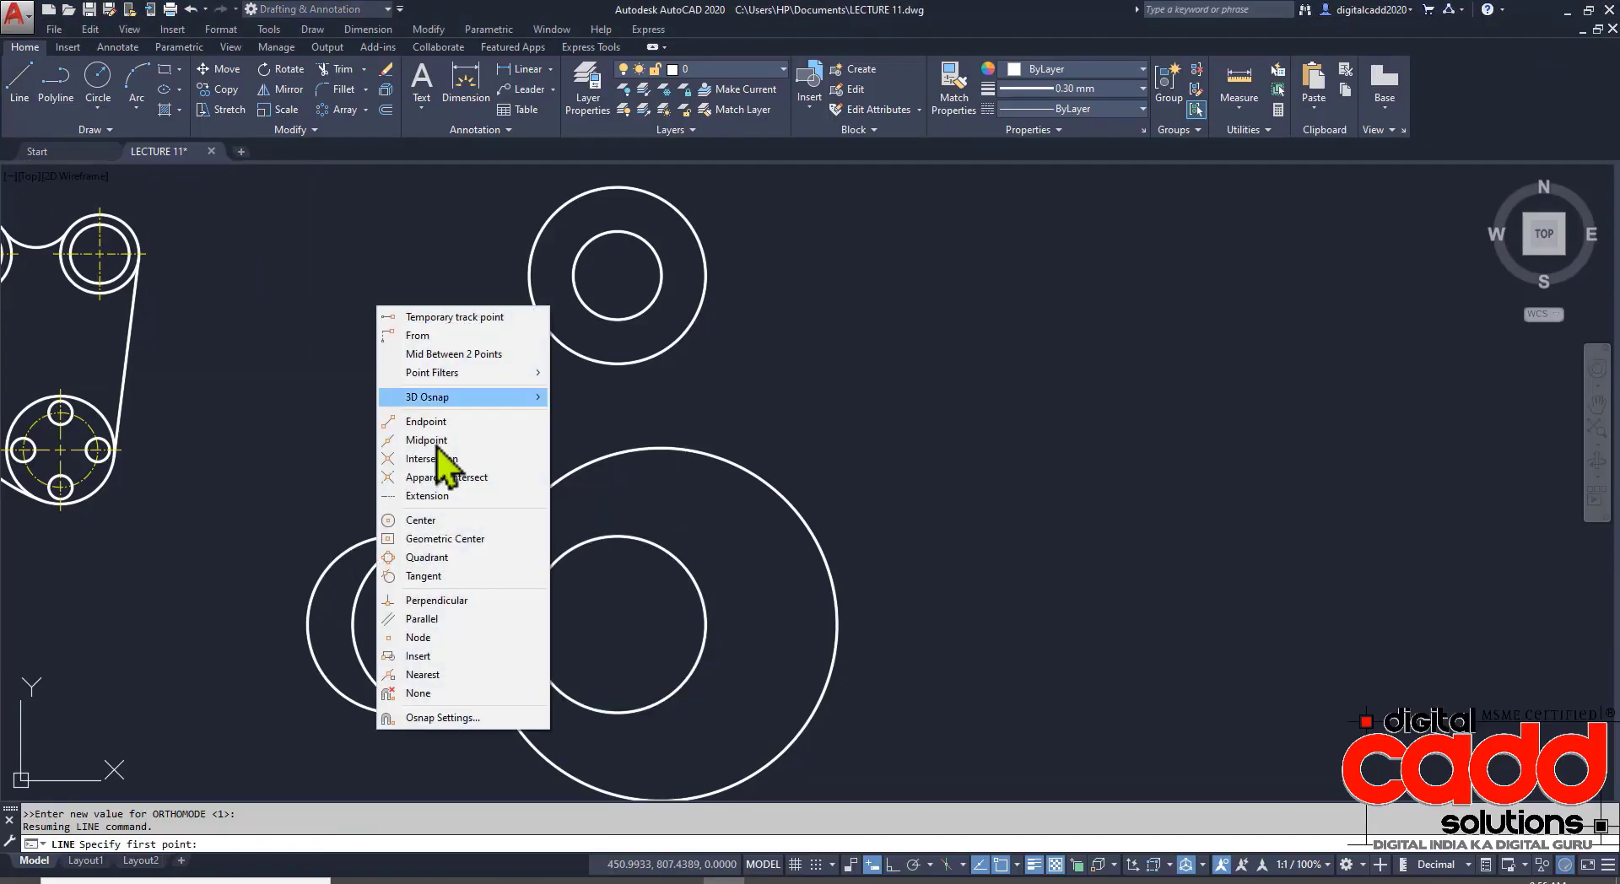
pyautogui.click(438, 576)
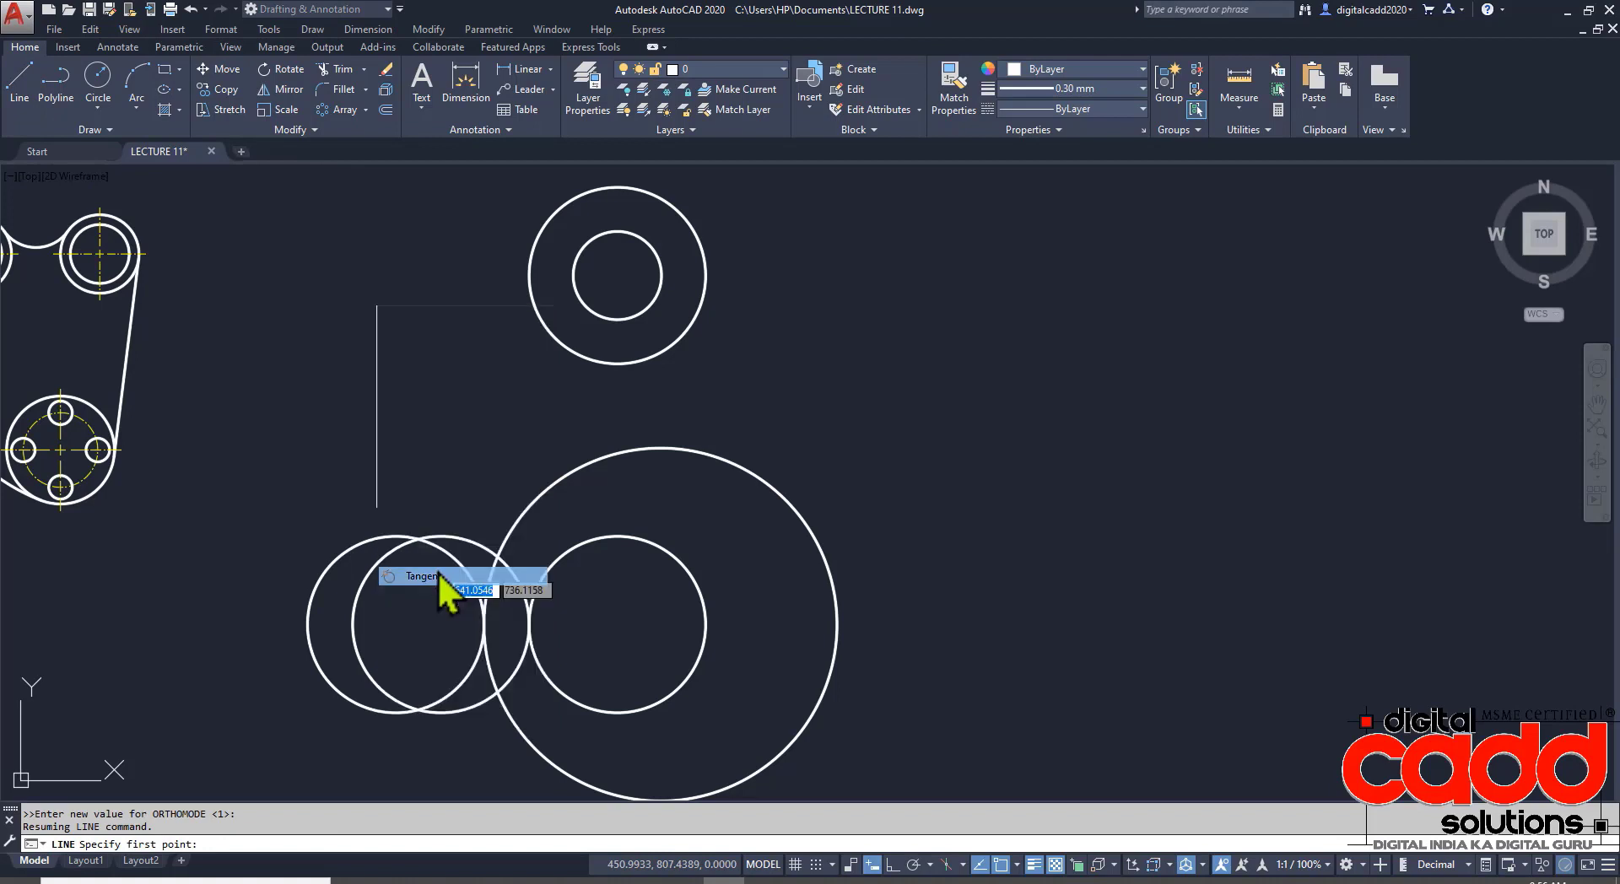
pyautogui.click(527, 303)
pyautogui.keyDown('shift'); pyautogui.rightClick(722, 579); pyautogui.keyUp('shift')
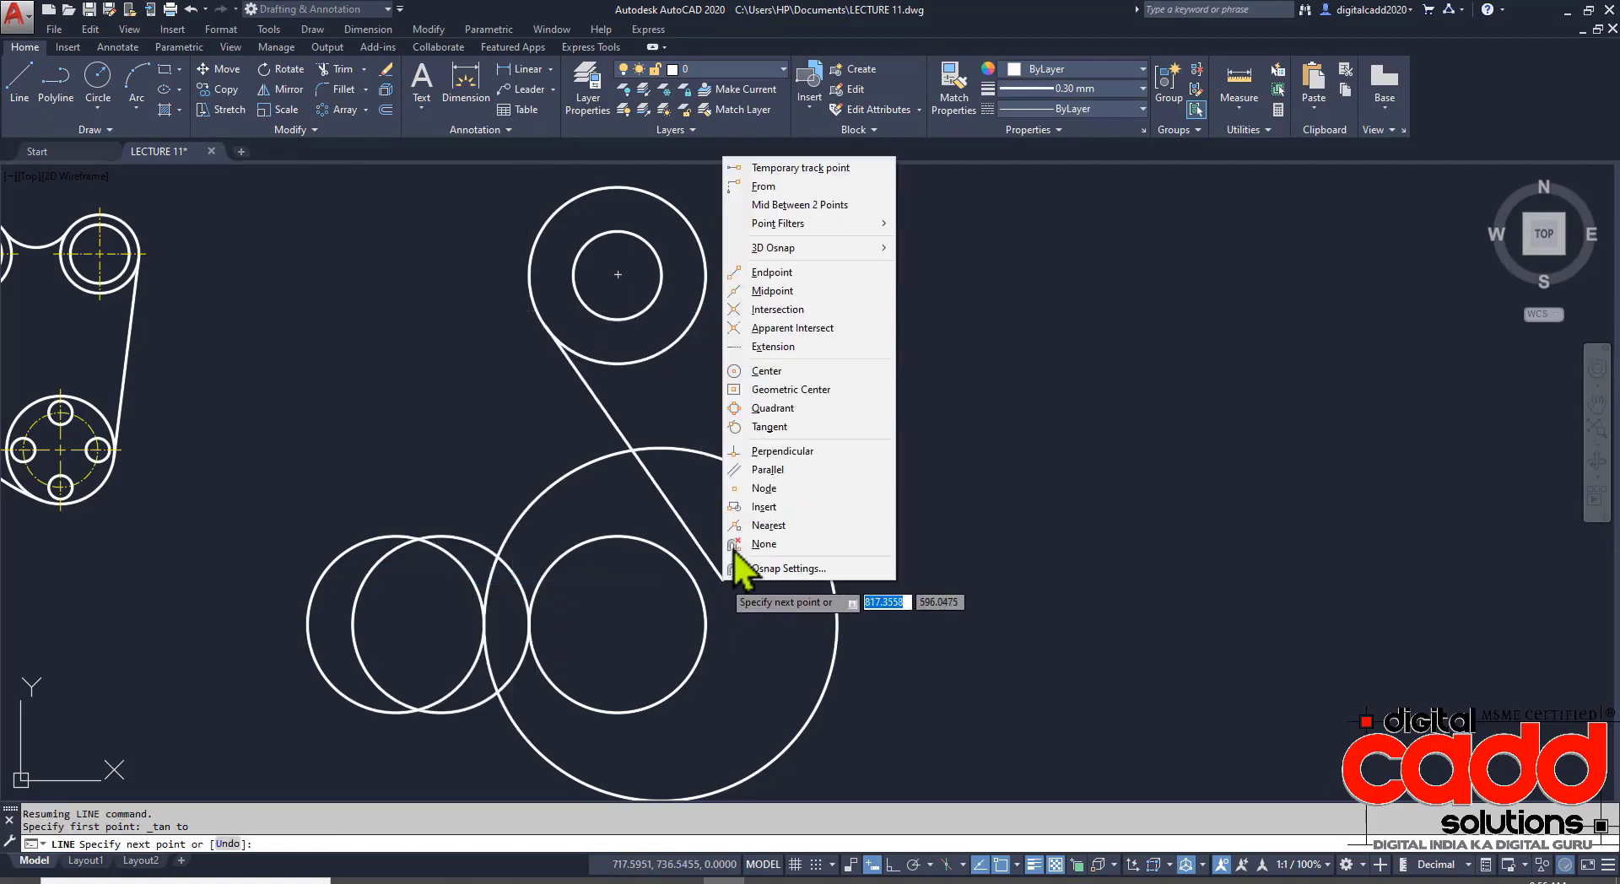
pyautogui.click(776, 429)
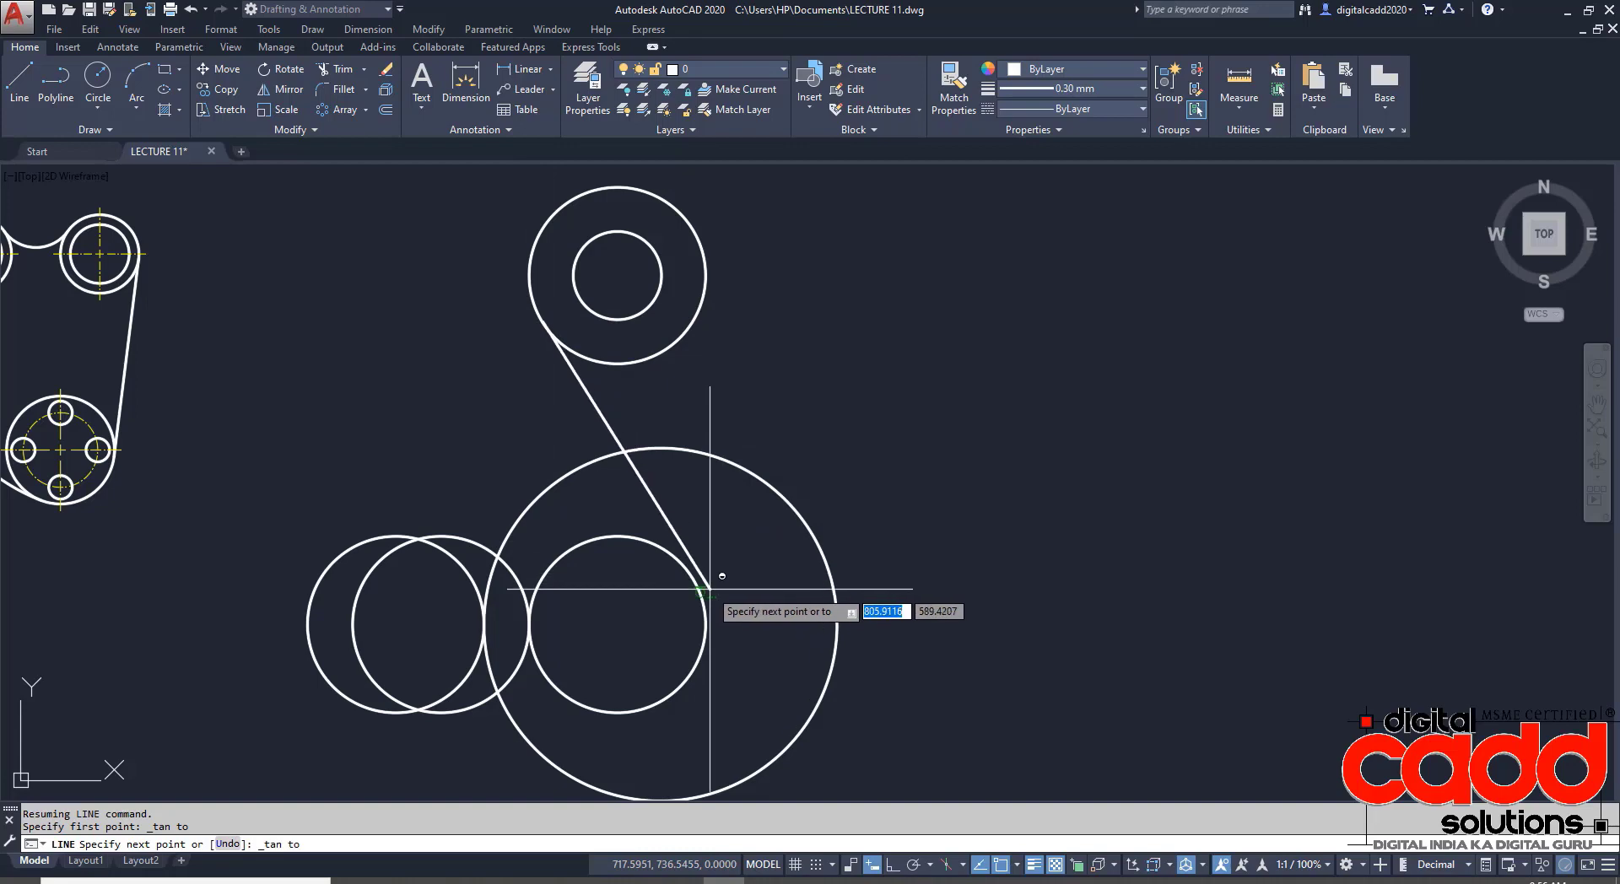
pyautogui.click(697, 589)
pyautogui.scroll(1, 839, 487)
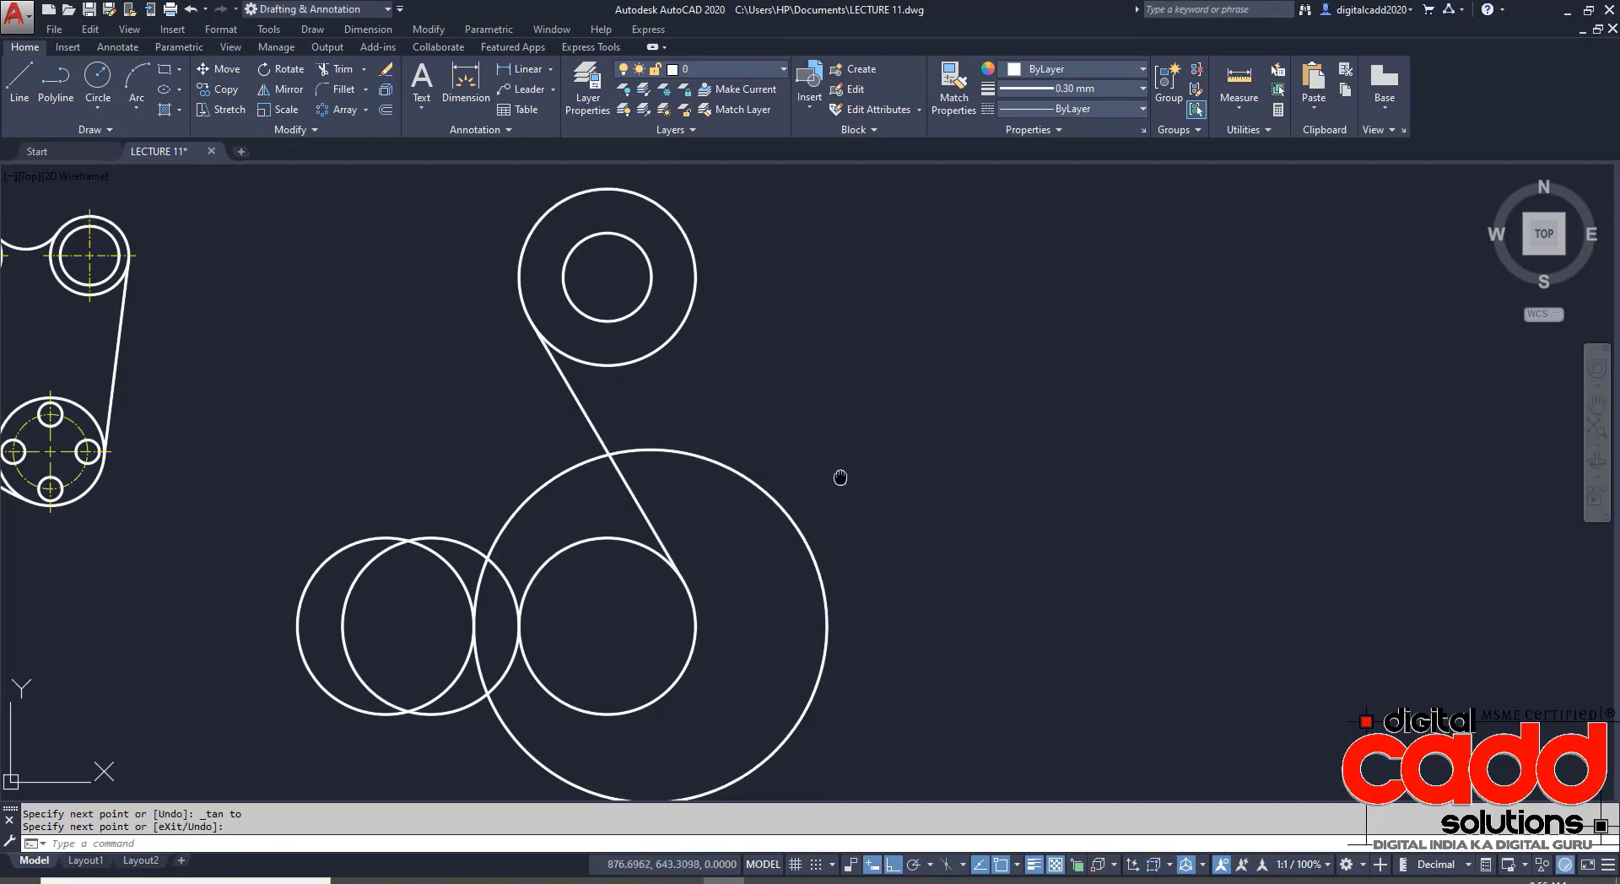
pyautogui.click(514, 877)
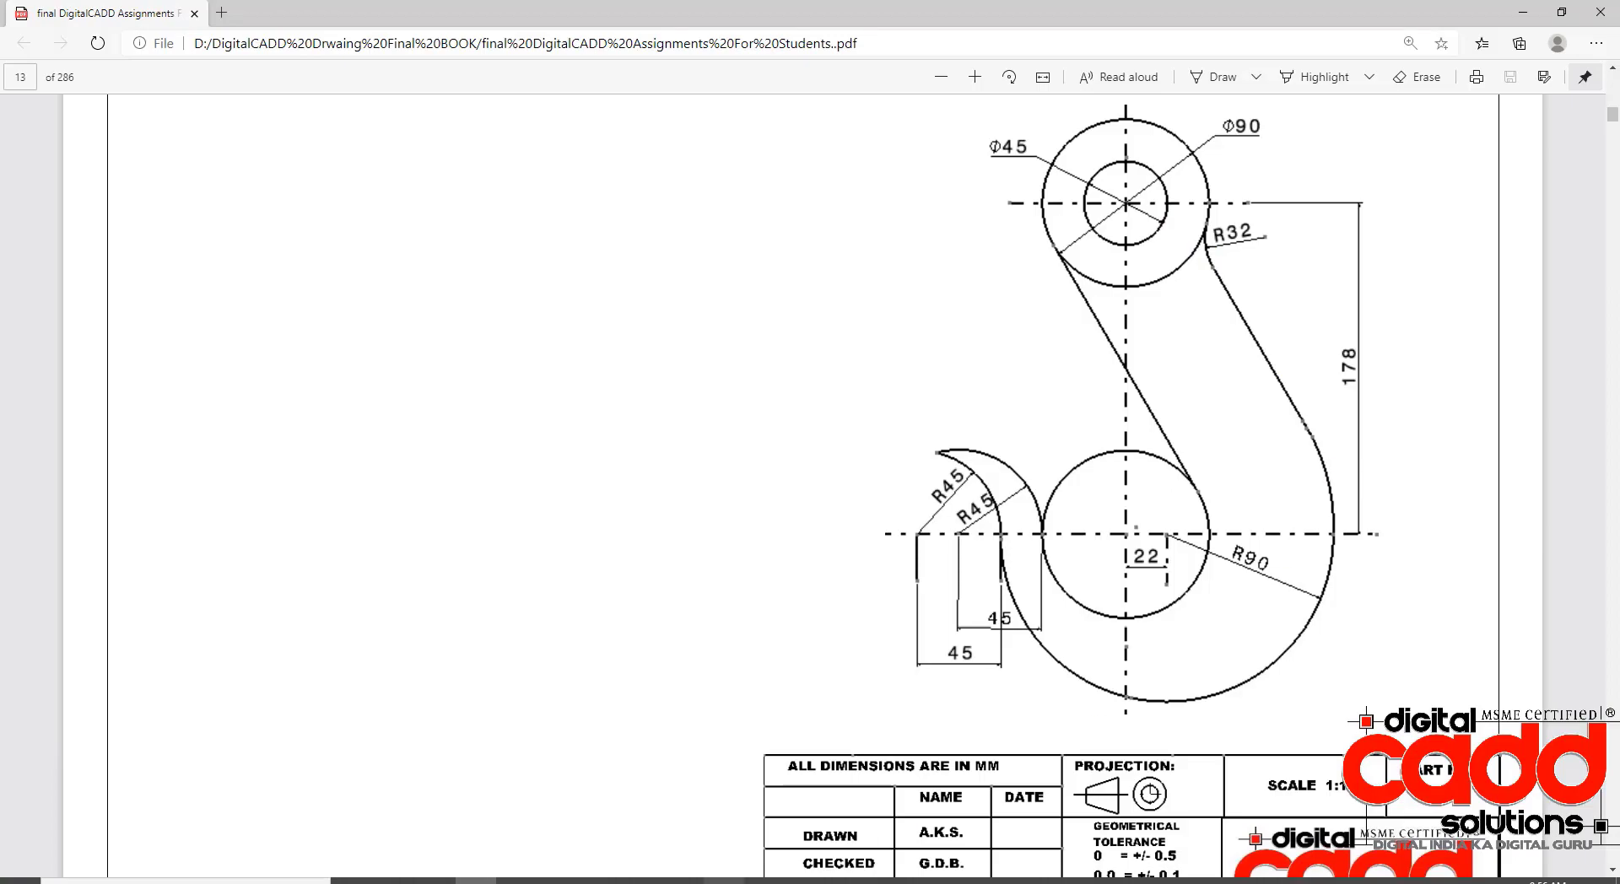
# - Draw a right-hand line tangent to the upper outer circle and the large R90 circle
pyautogui.hotkey('alt', 'Tab')
pyautogui.click(21, 83)
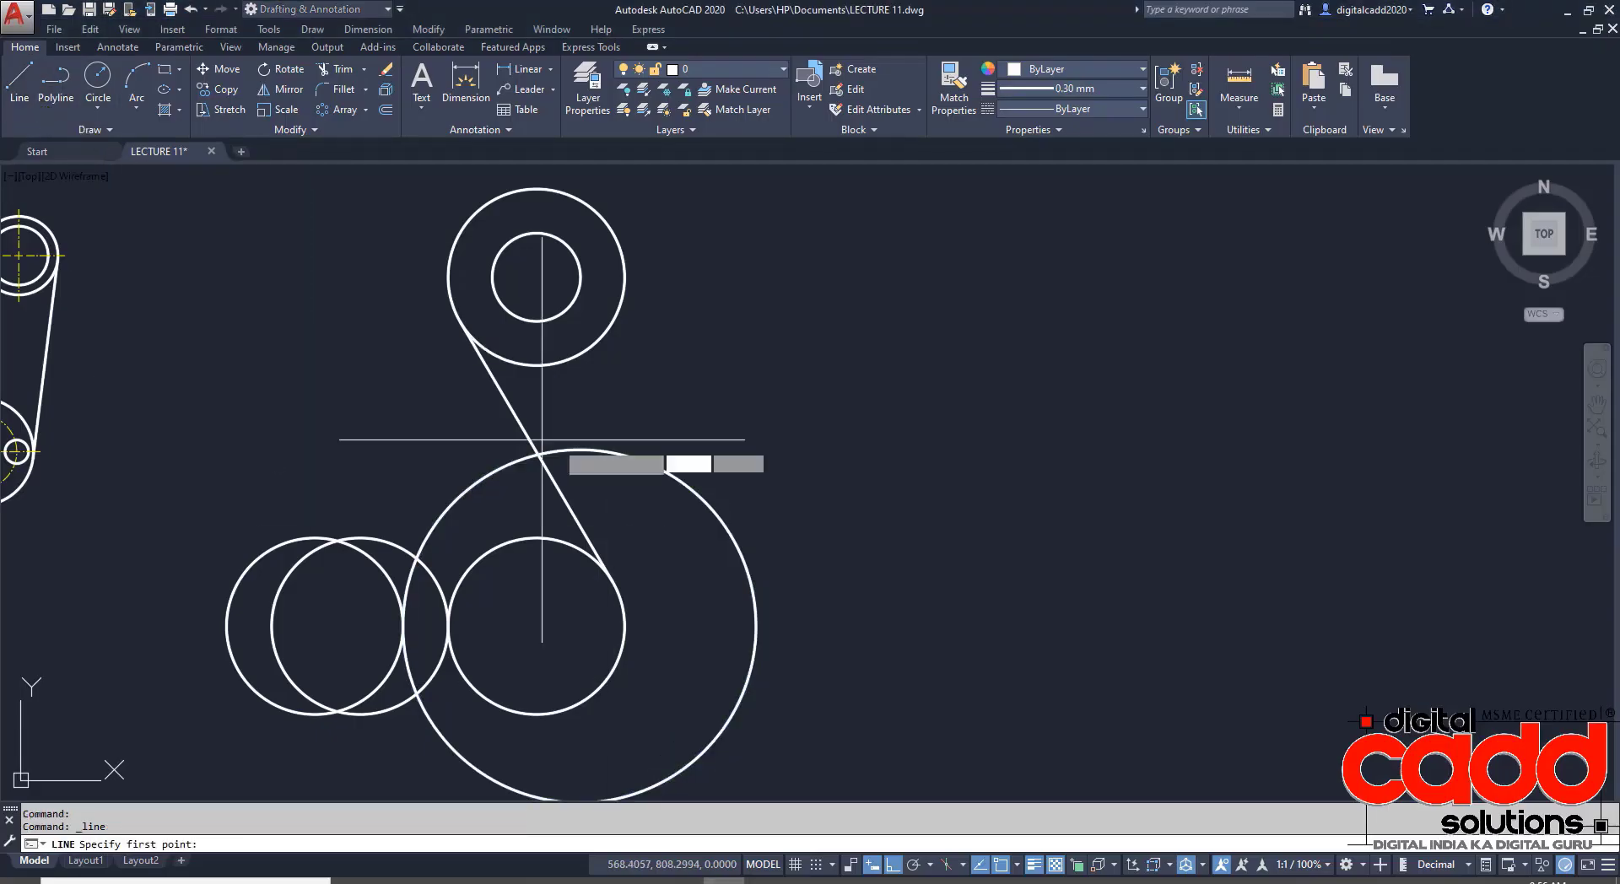
pyautogui.keyDown('shift'); pyautogui.rightClick(590, 281); pyautogui.keyUp('shift')
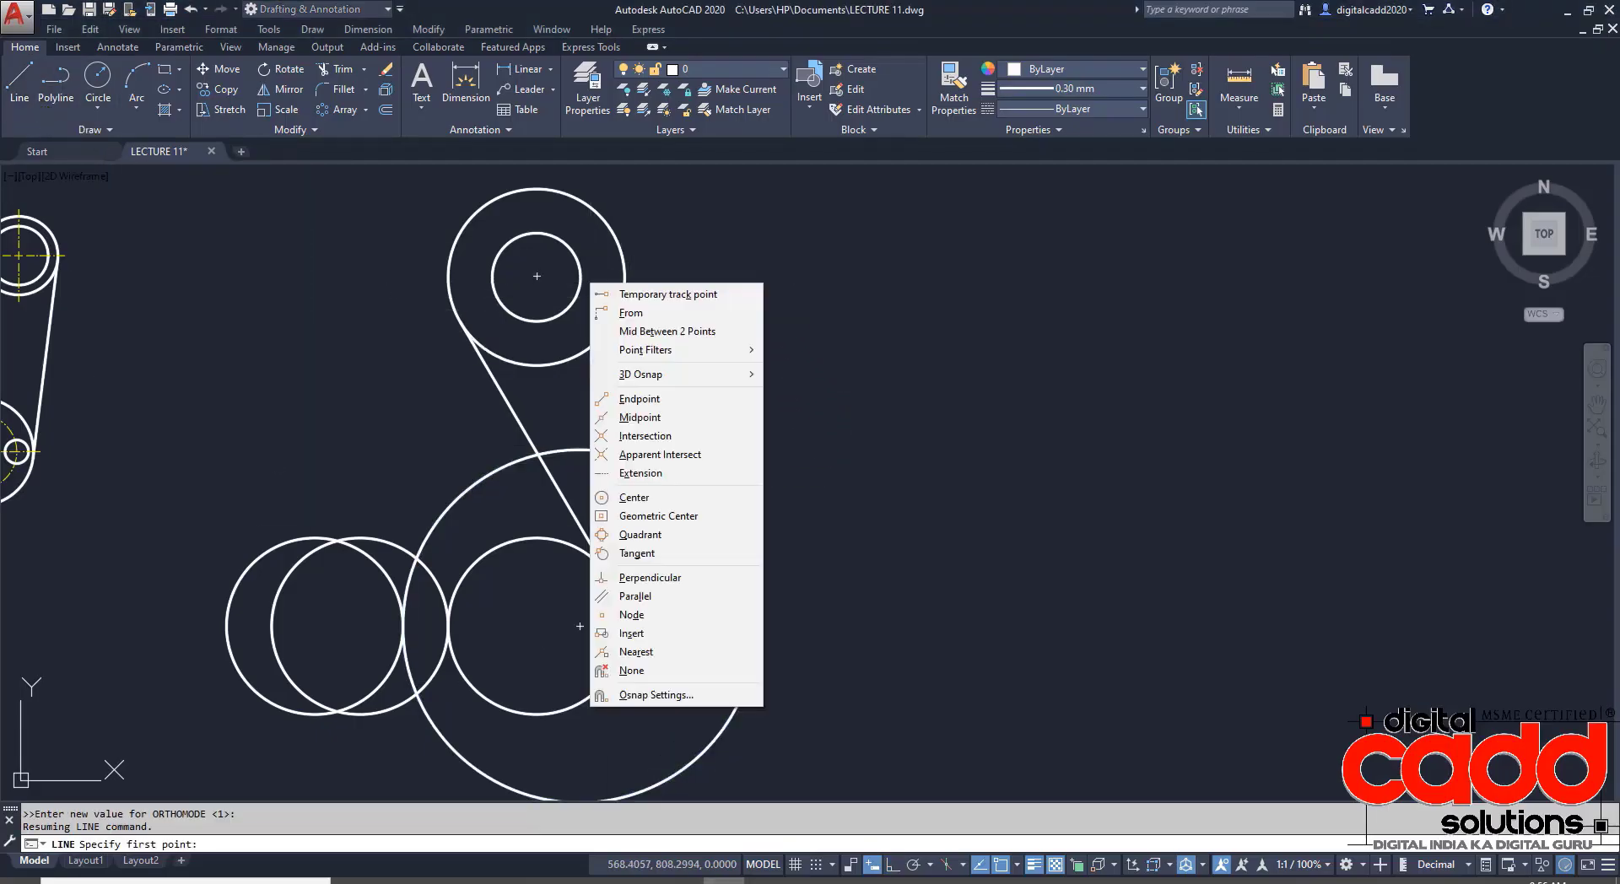
pyautogui.click(647, 553)
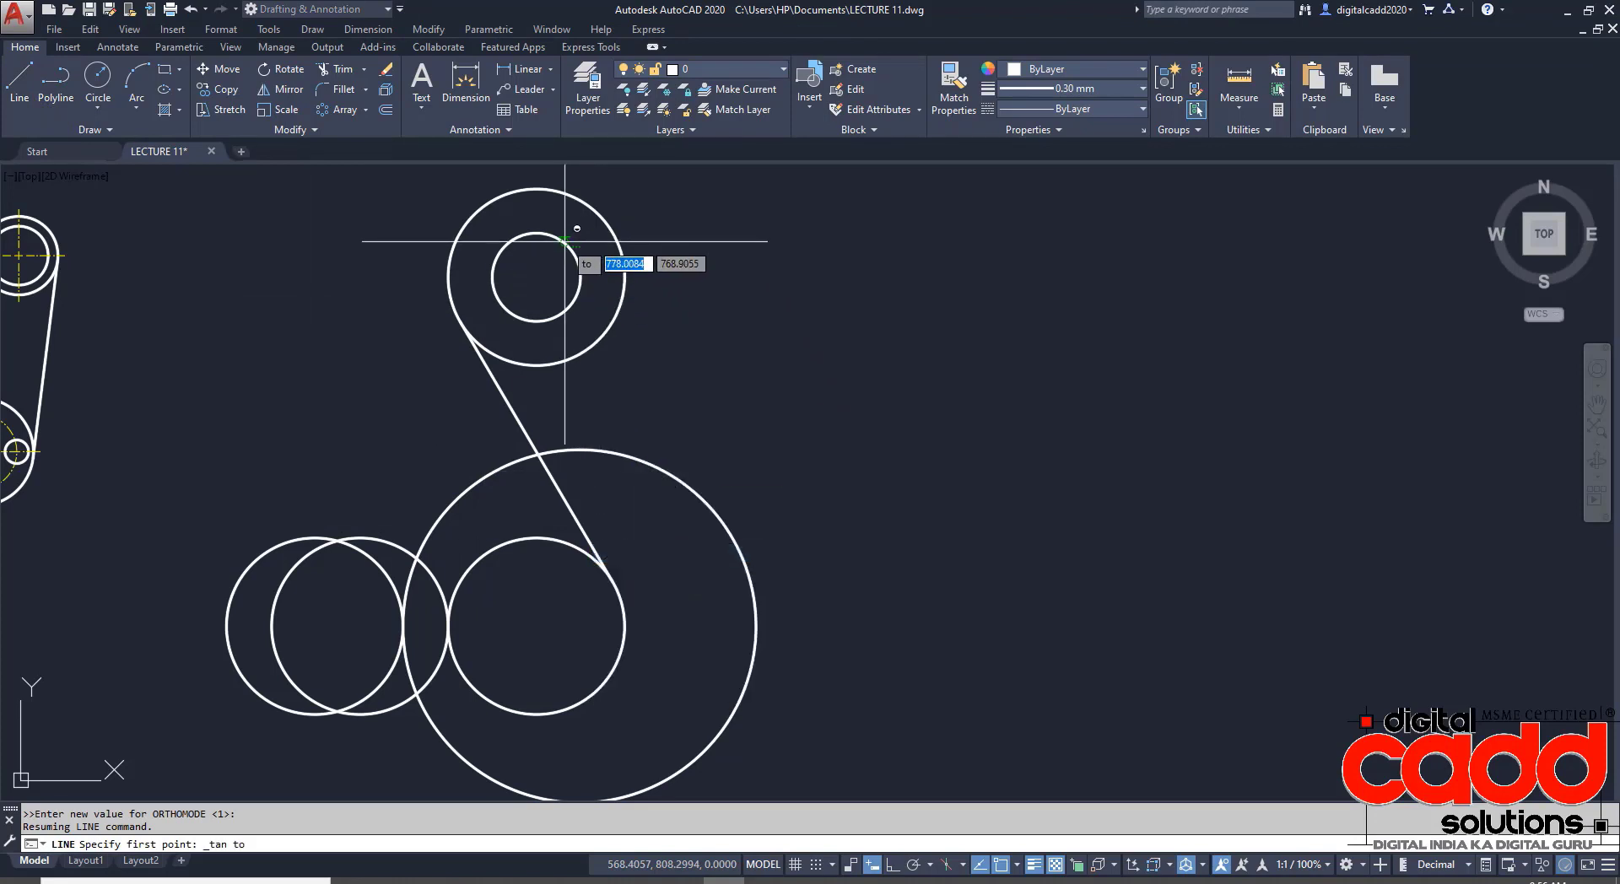
pyautogui.click(587, 263)
pyautogui.keyDown('shift'); pyautogui.rightClick(755, 439); pyautogui.keyUp('shift')
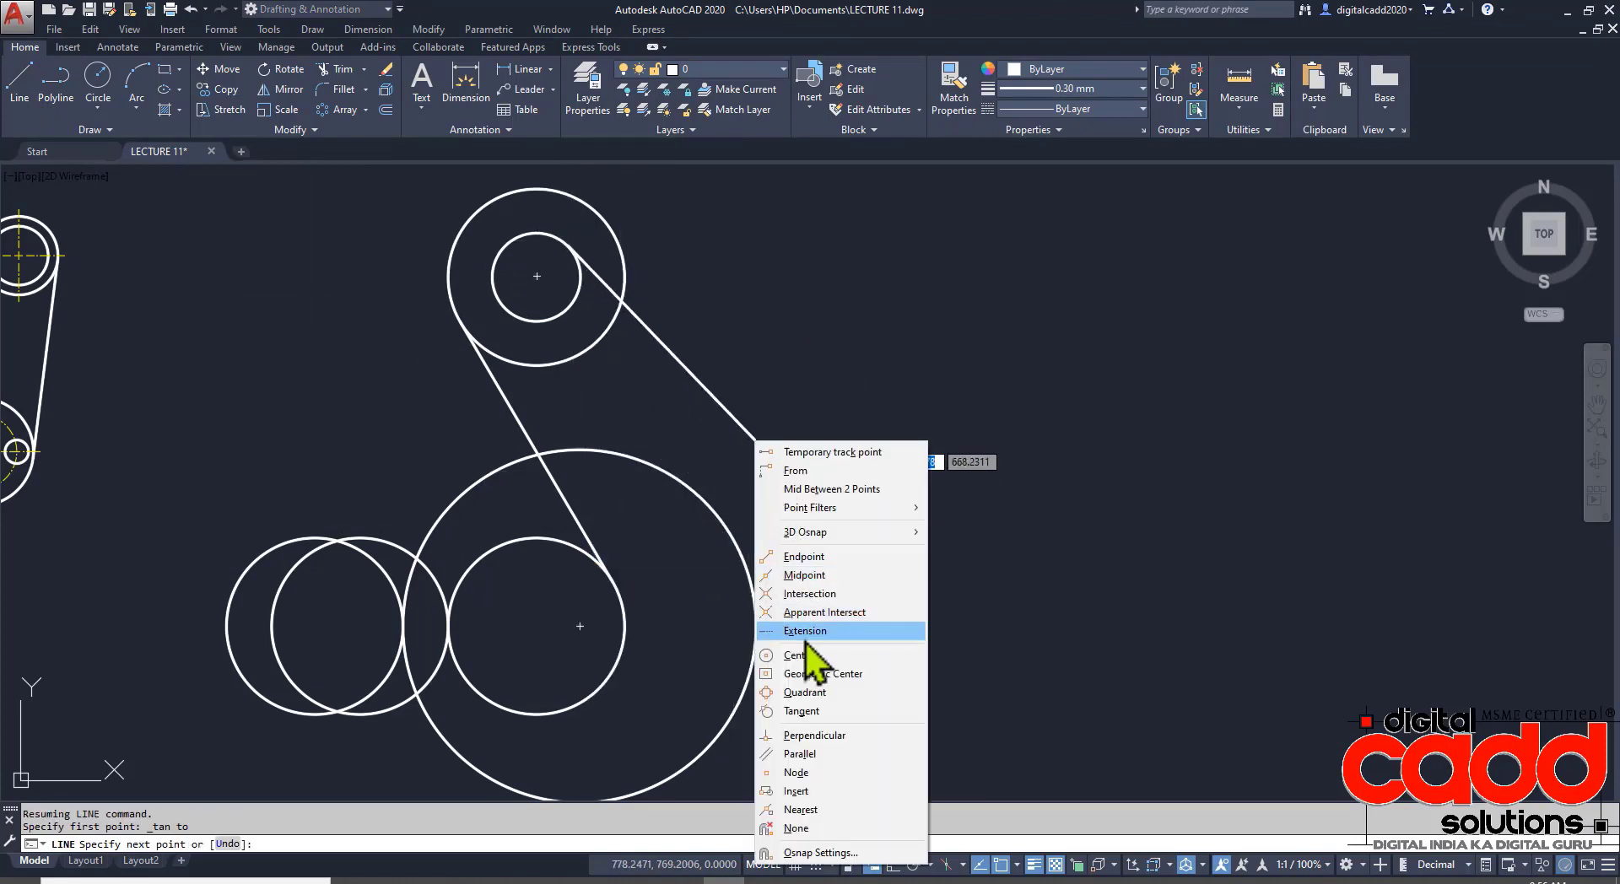
pyautogui.click(801, 711)
pyautogui.click(752, 534)
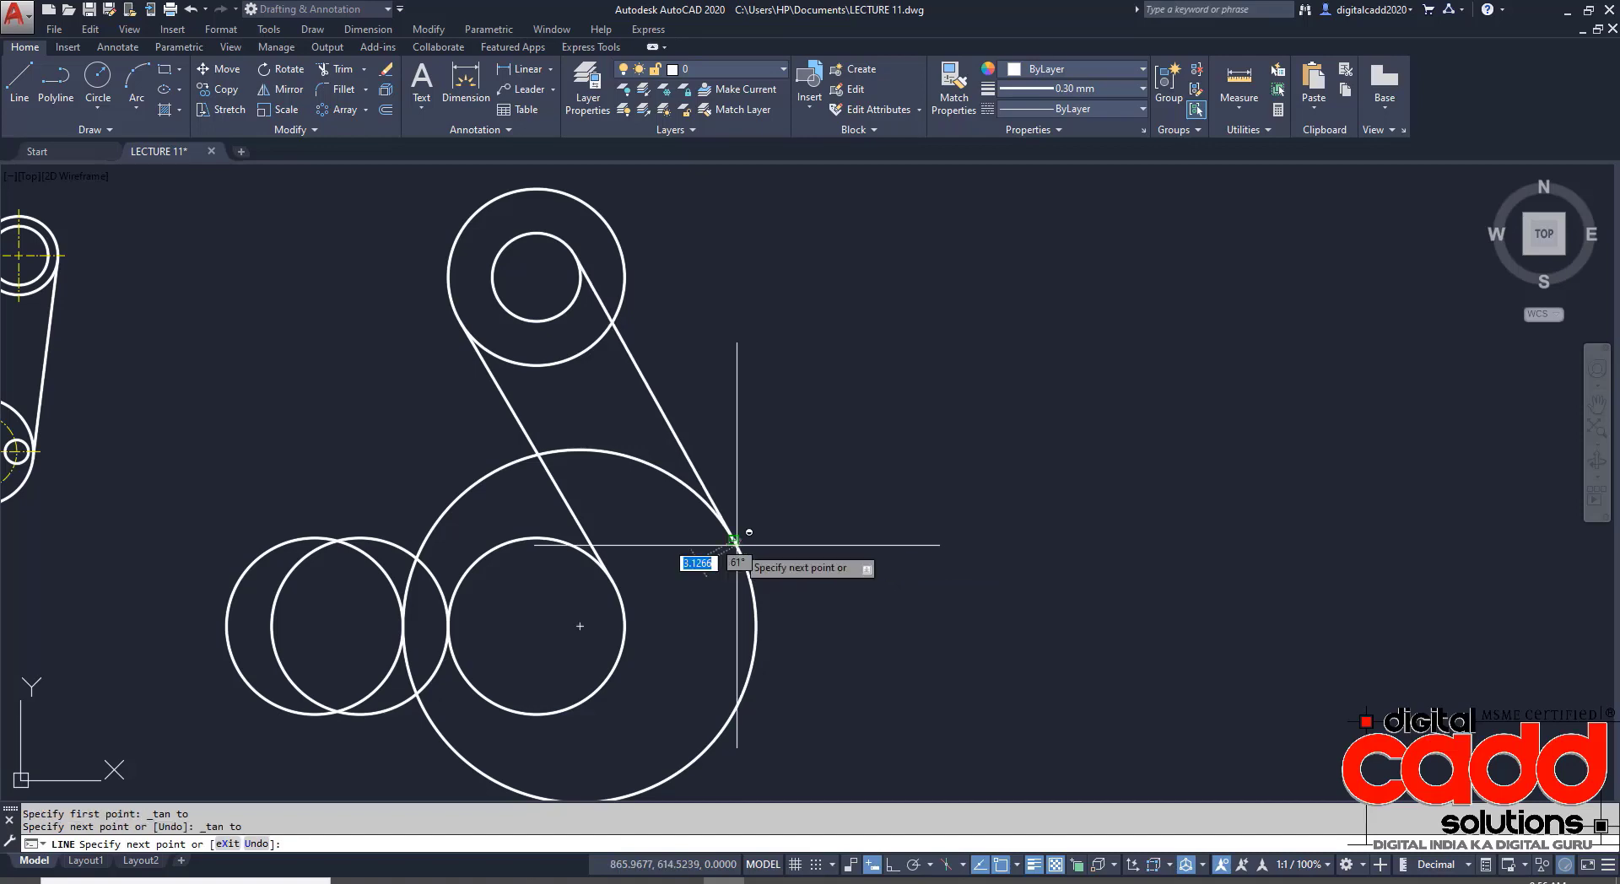
pyautogui.press('Return')
pyautogui.moveTo(769, 565)
pyautogui.mouseDown(button='middle')
pyautogui.moveTo(895, 565)
pyautogui.moveTo(835, 582)
pyautogui.mouseUp(button='middle')
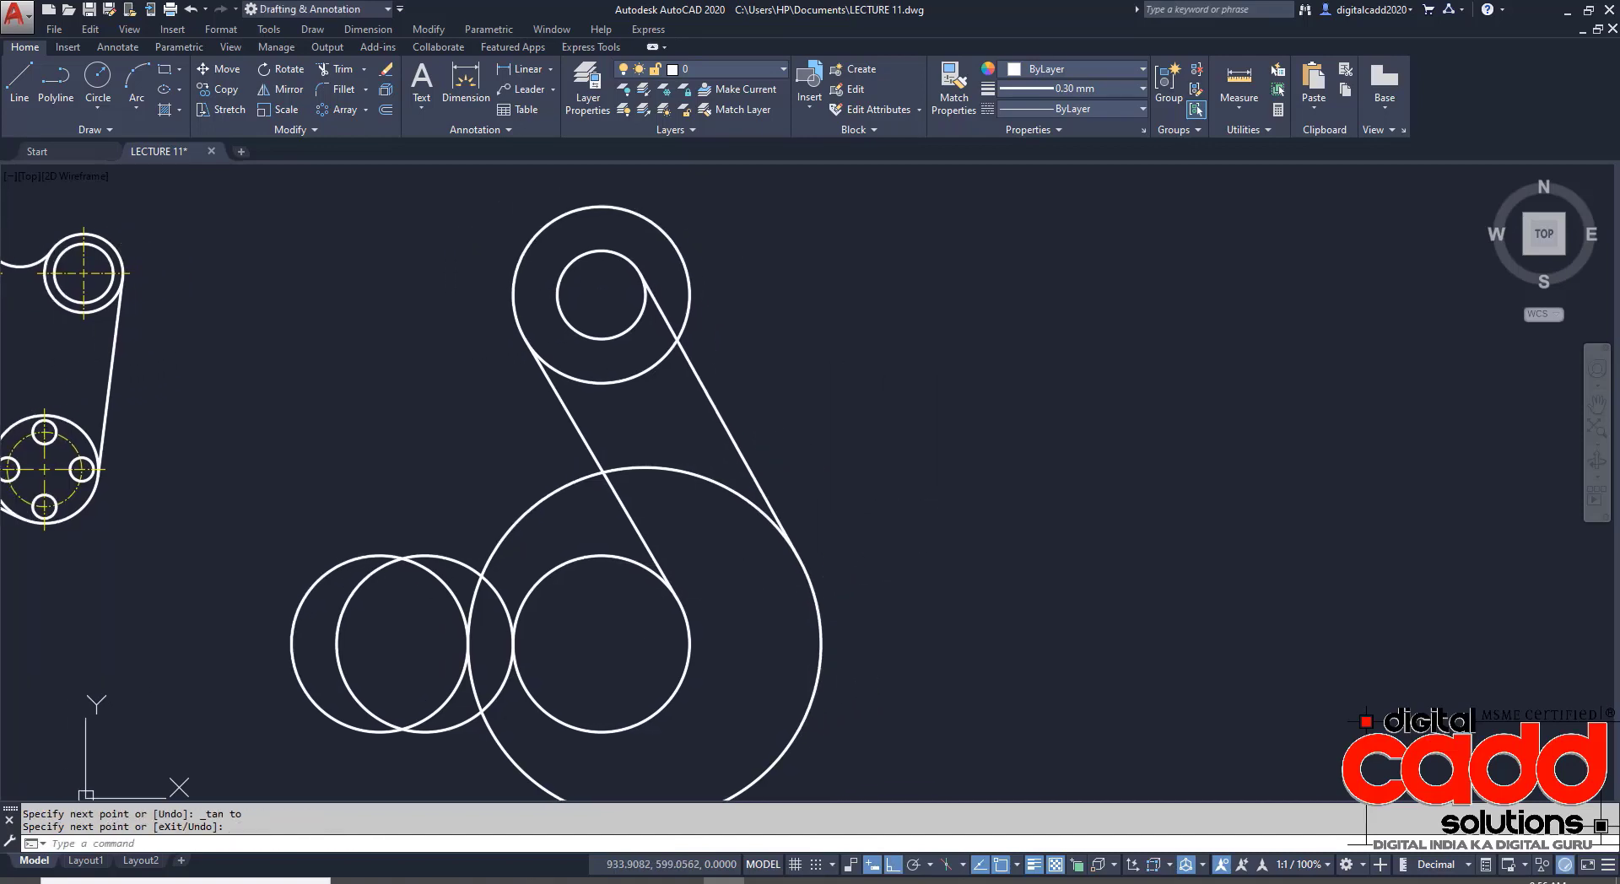
pyautogui.click(479, 880)
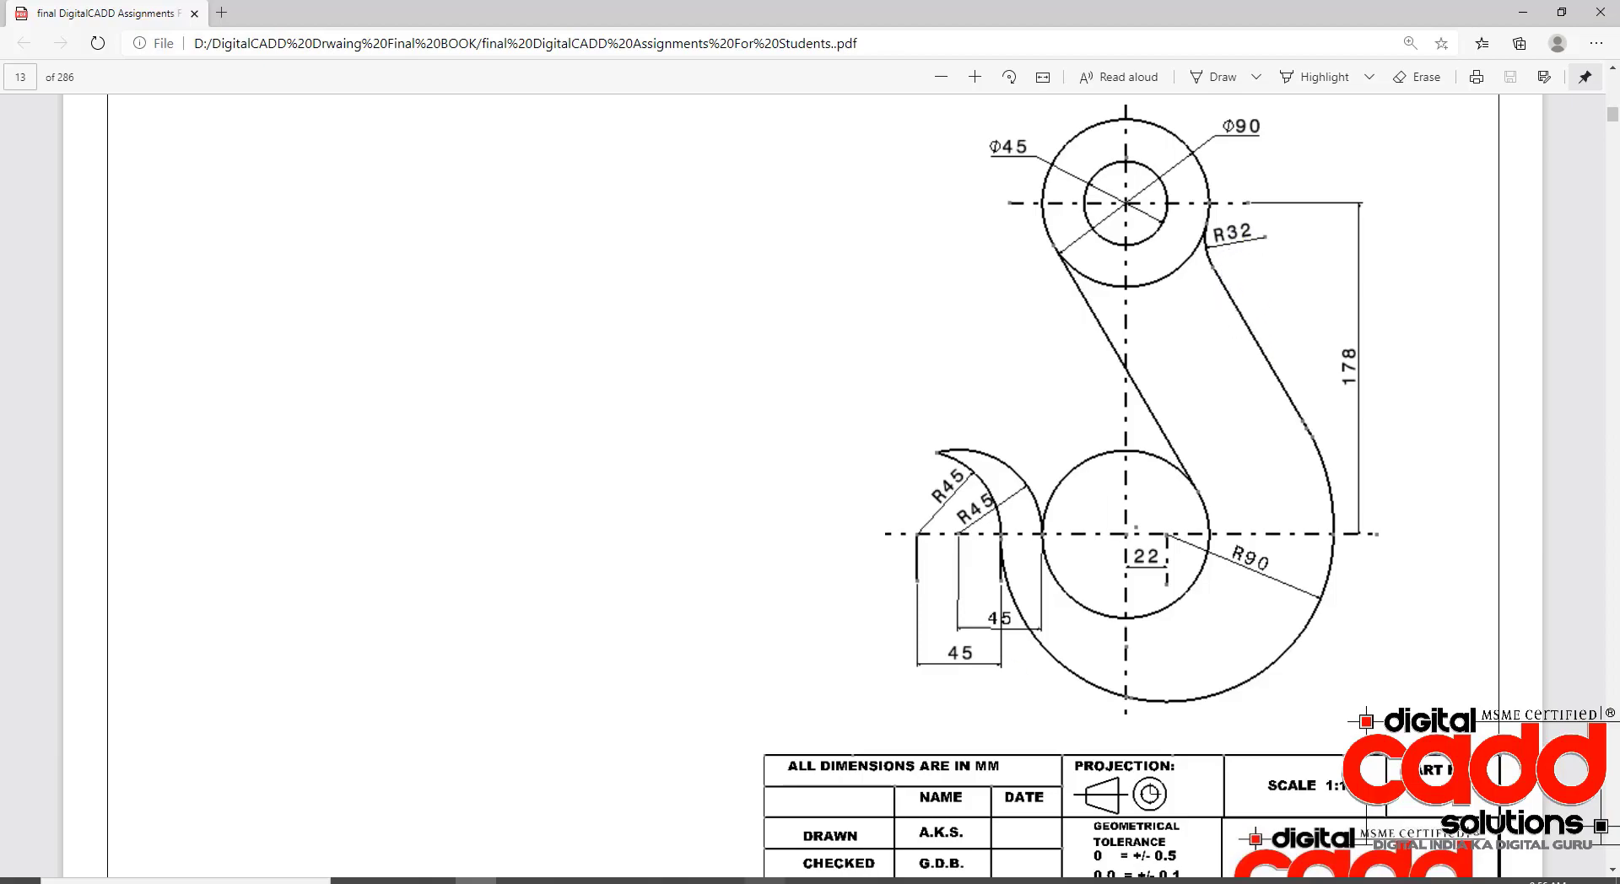
# - Trim the left circles into the hook tip arc and remove the small arc near the tip
pyautogui.click(479, 880)
pyautogui.scroll(-2, 759, 591)
pyautogui.moveTo(770, 579); pyautogui.dragTo(788, 560, button='middle')
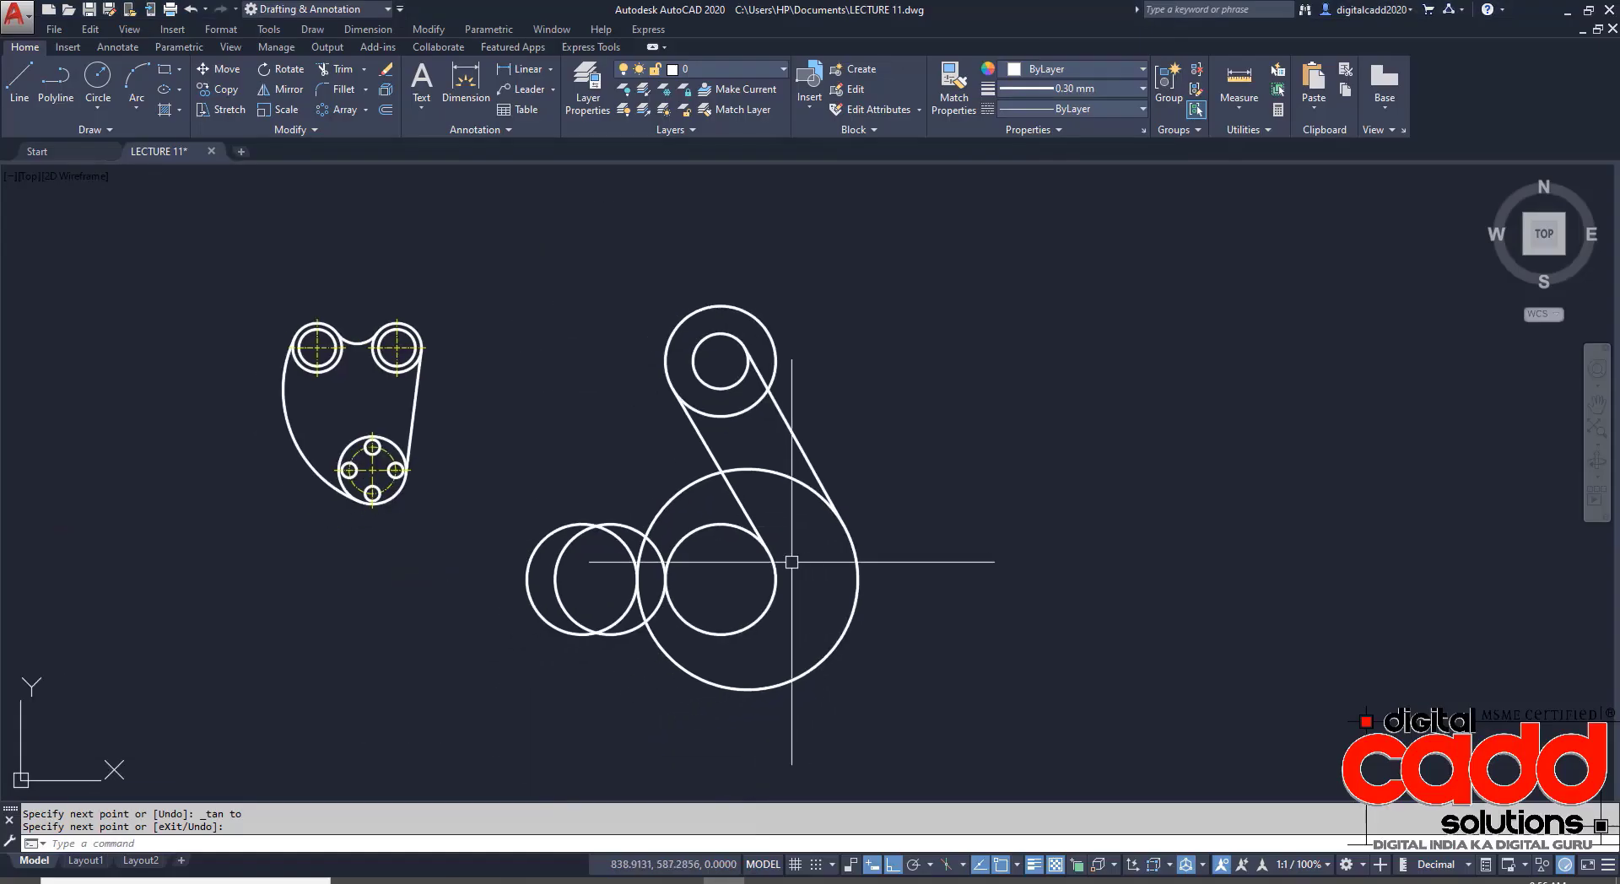
pyautogui.scroll(2, 597, 624)
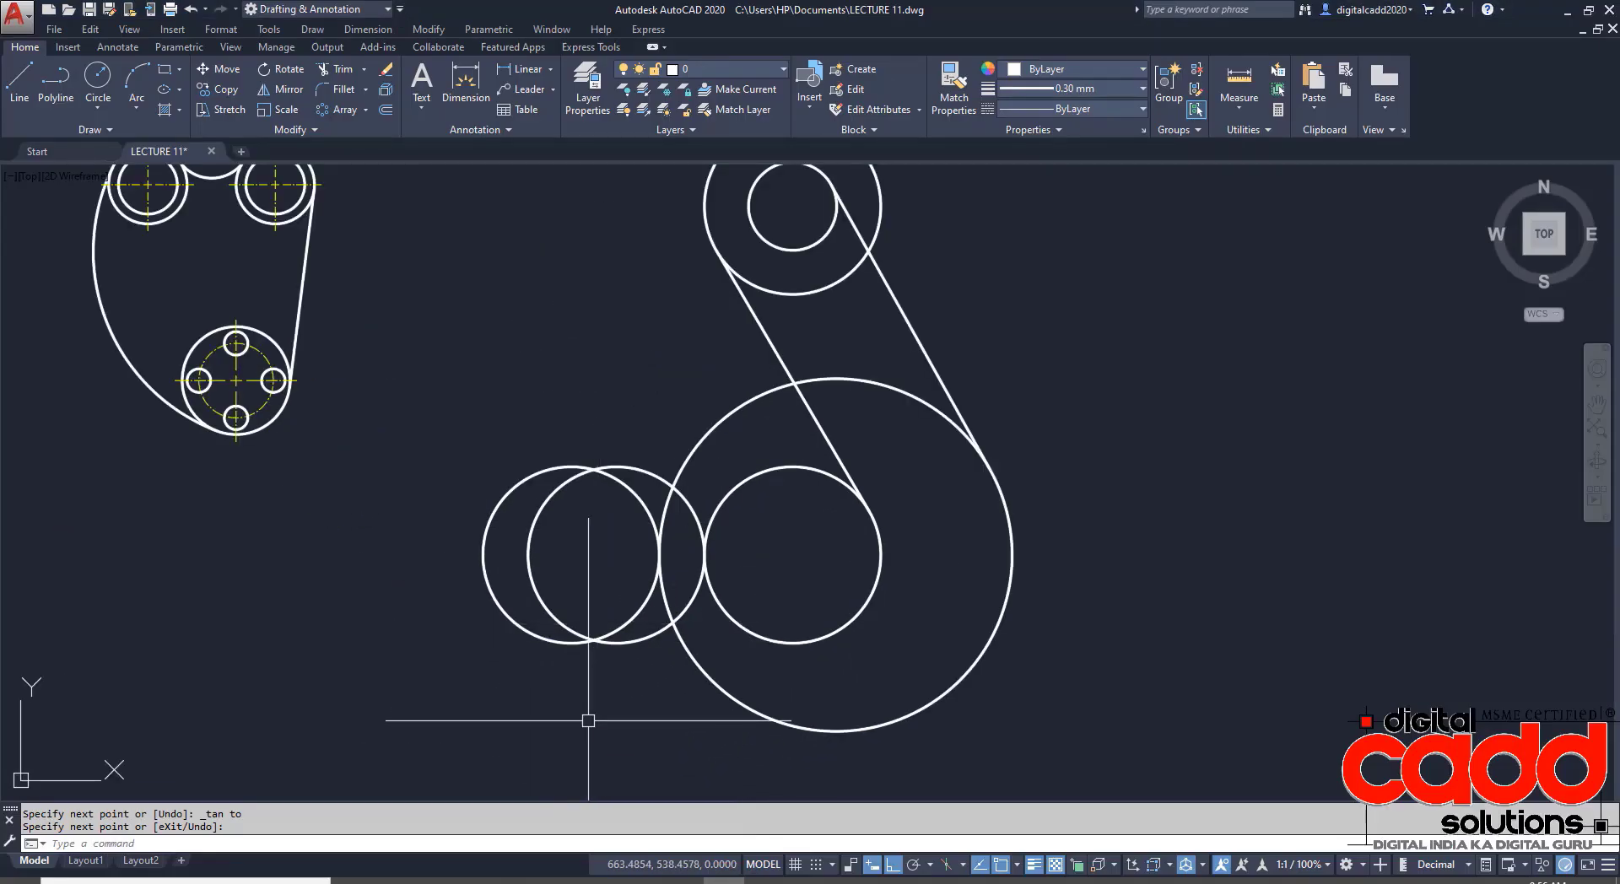
pyautogui.write('TR')
pyautogui.press('Return')
pyautogui.press('Return')
pyautogui.moveTo(600, 624); pyautogui.dragTo(547, 685)
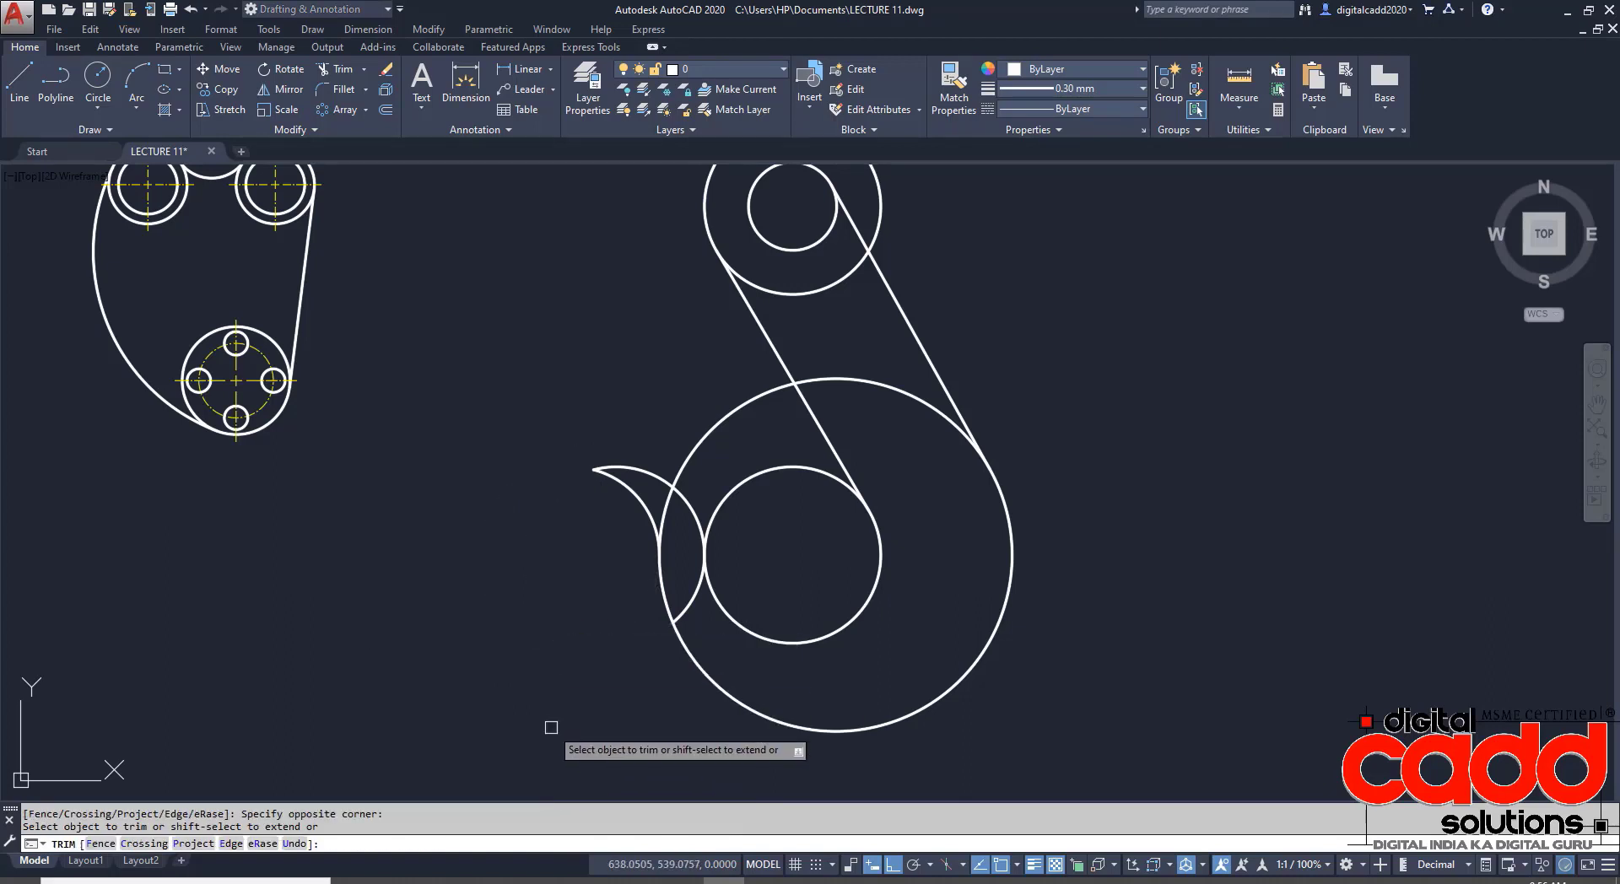
pyautogui.click(688, 595)
# - Trim away the large circle's left segment and its arc between the tangent lines
pyautogui.click(663, 516)
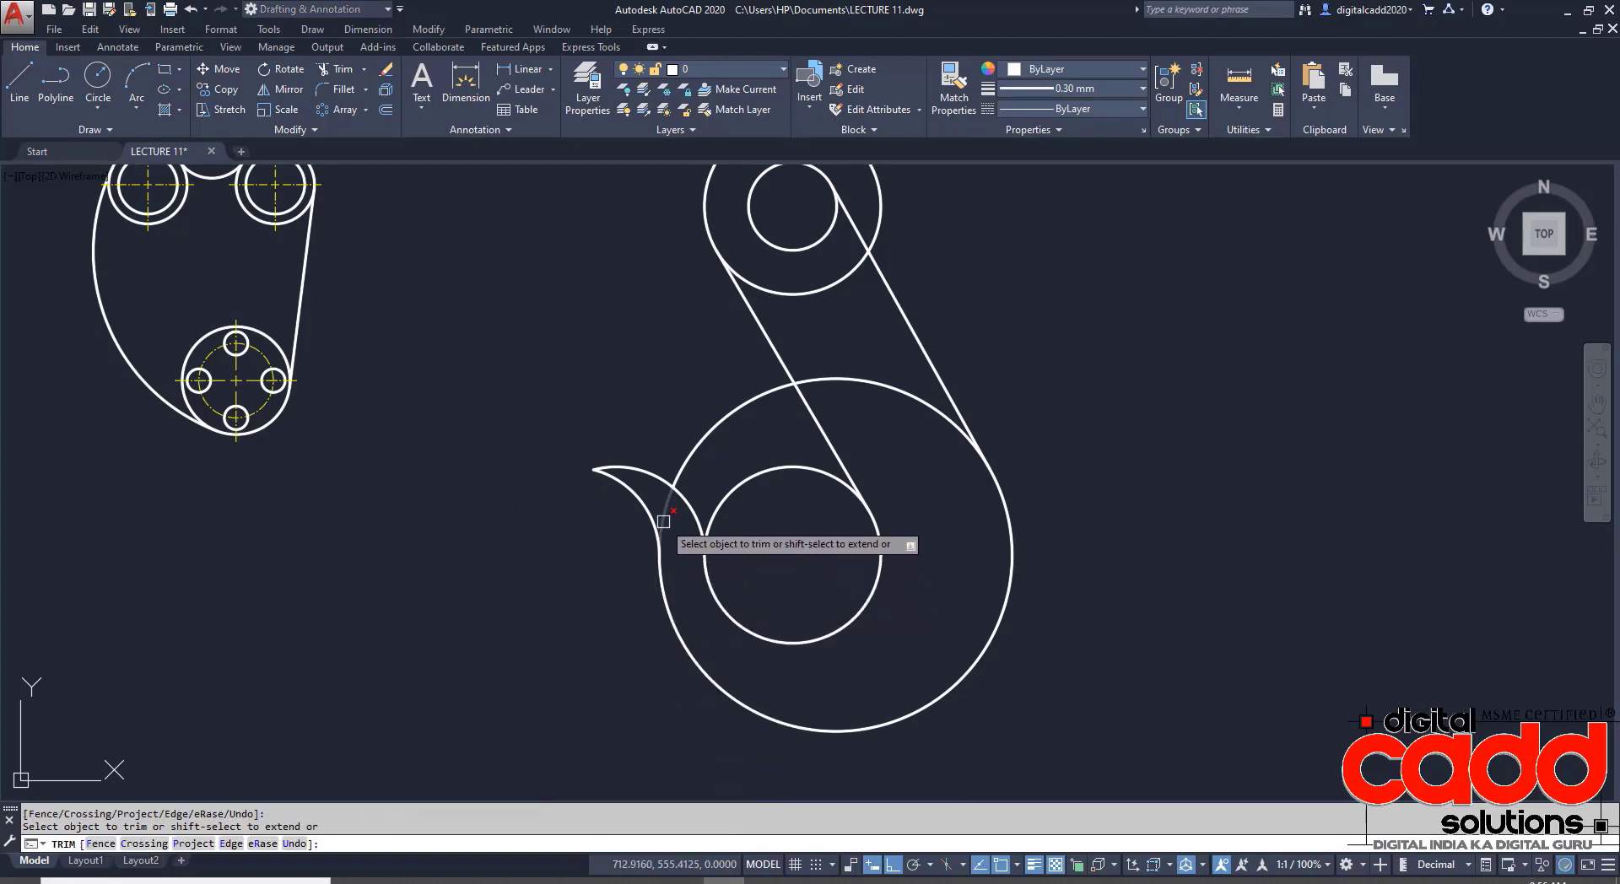
pyautogui.click(871, 384)
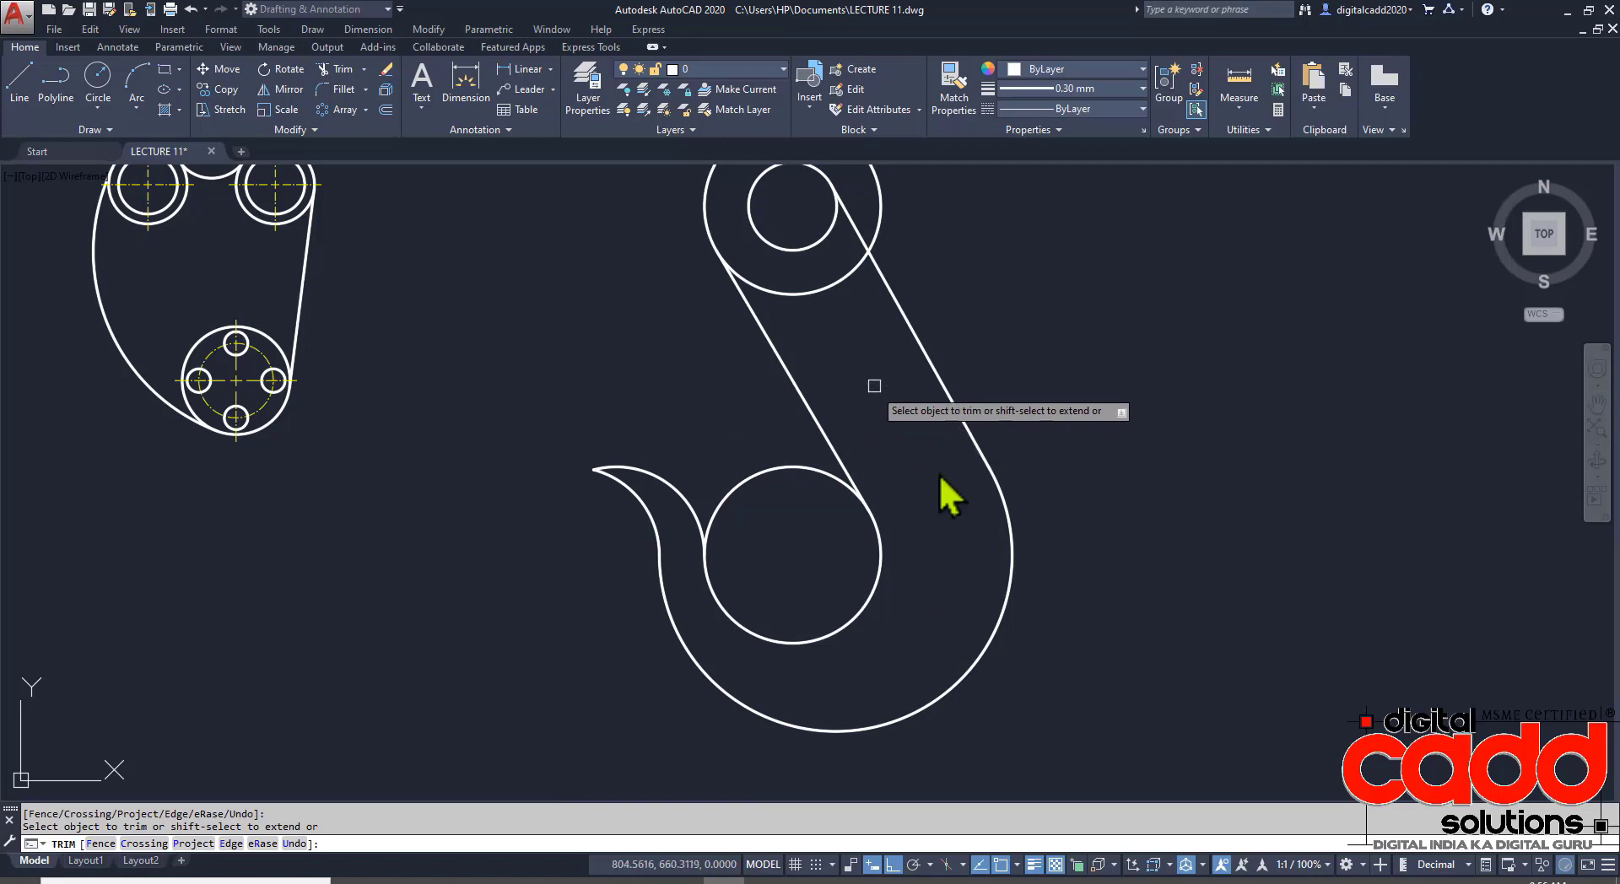
pyautogui.scroll(-1, 970, 548)
pyautogui.moveTo(1021, 527); pyautogui.dragTo(928, 567, button='middle')
pyautogui.press('Return')
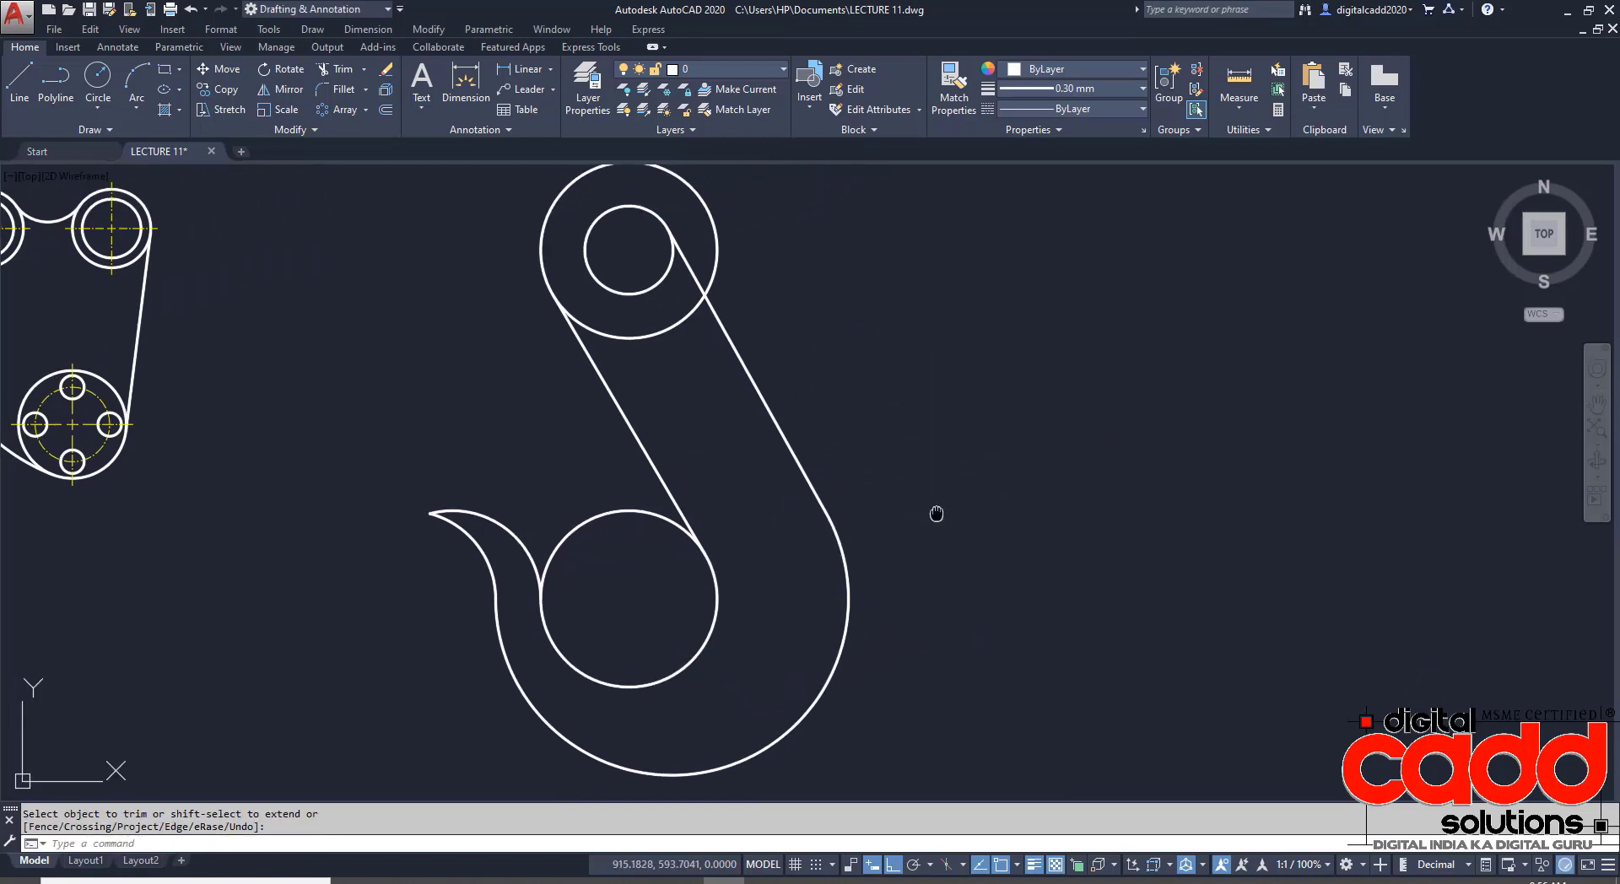
pyautogui.scroll(1, 746, 702)
pyautogui.hotkey('alt', 'Tab')
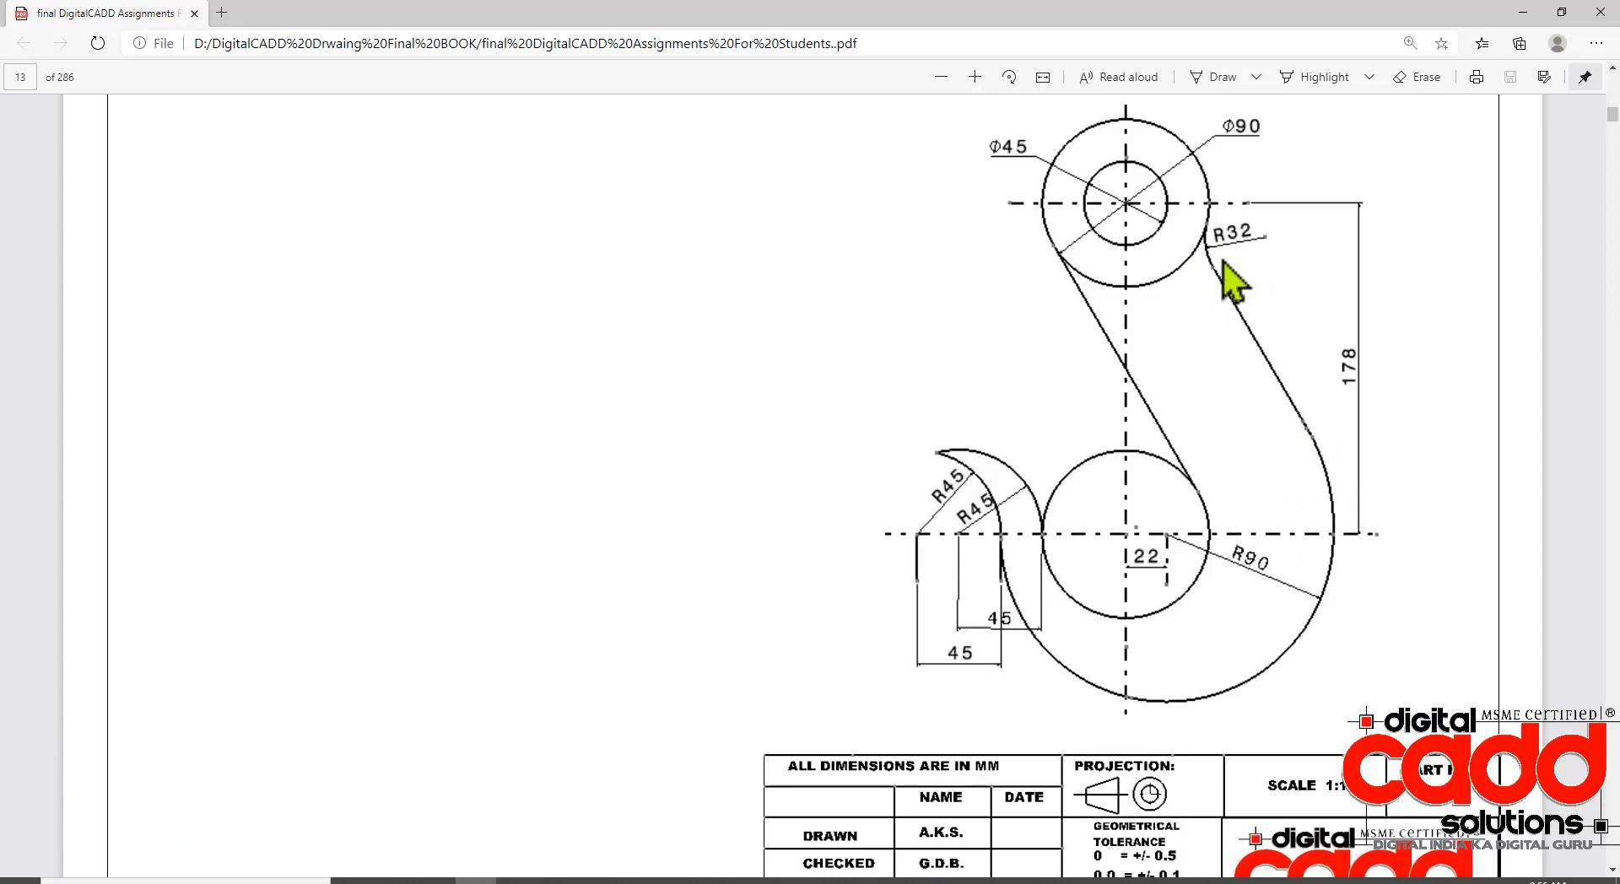
pyautogui.hotkey('alt', 'Tab')
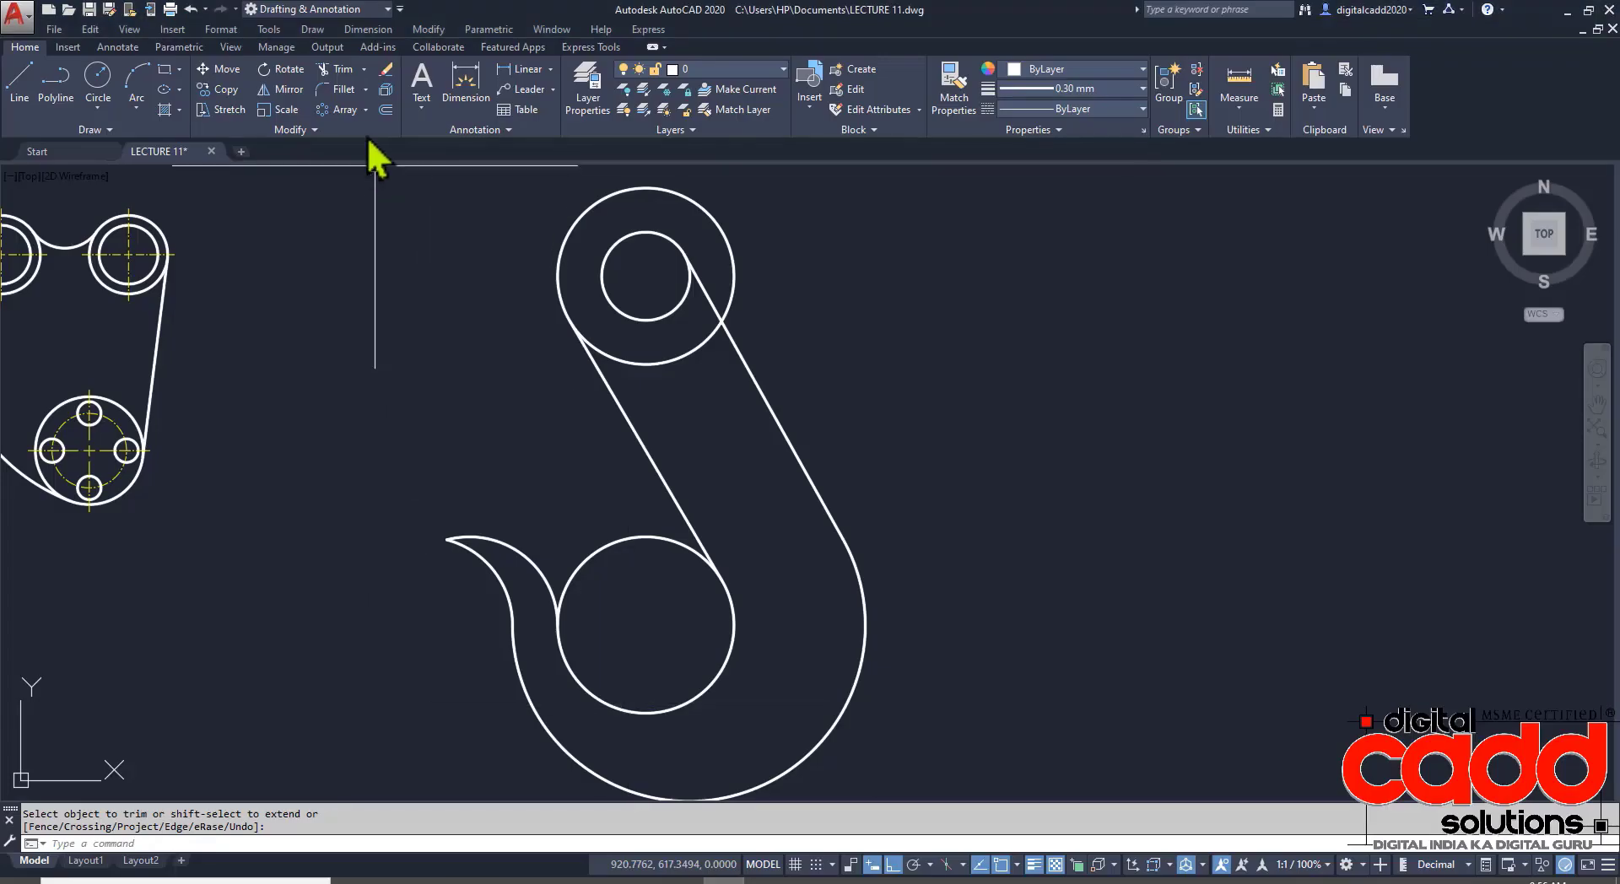
# - Fillet the upper outer circle and the right slanted line with radius 32
pyautogui.click(344, 92)
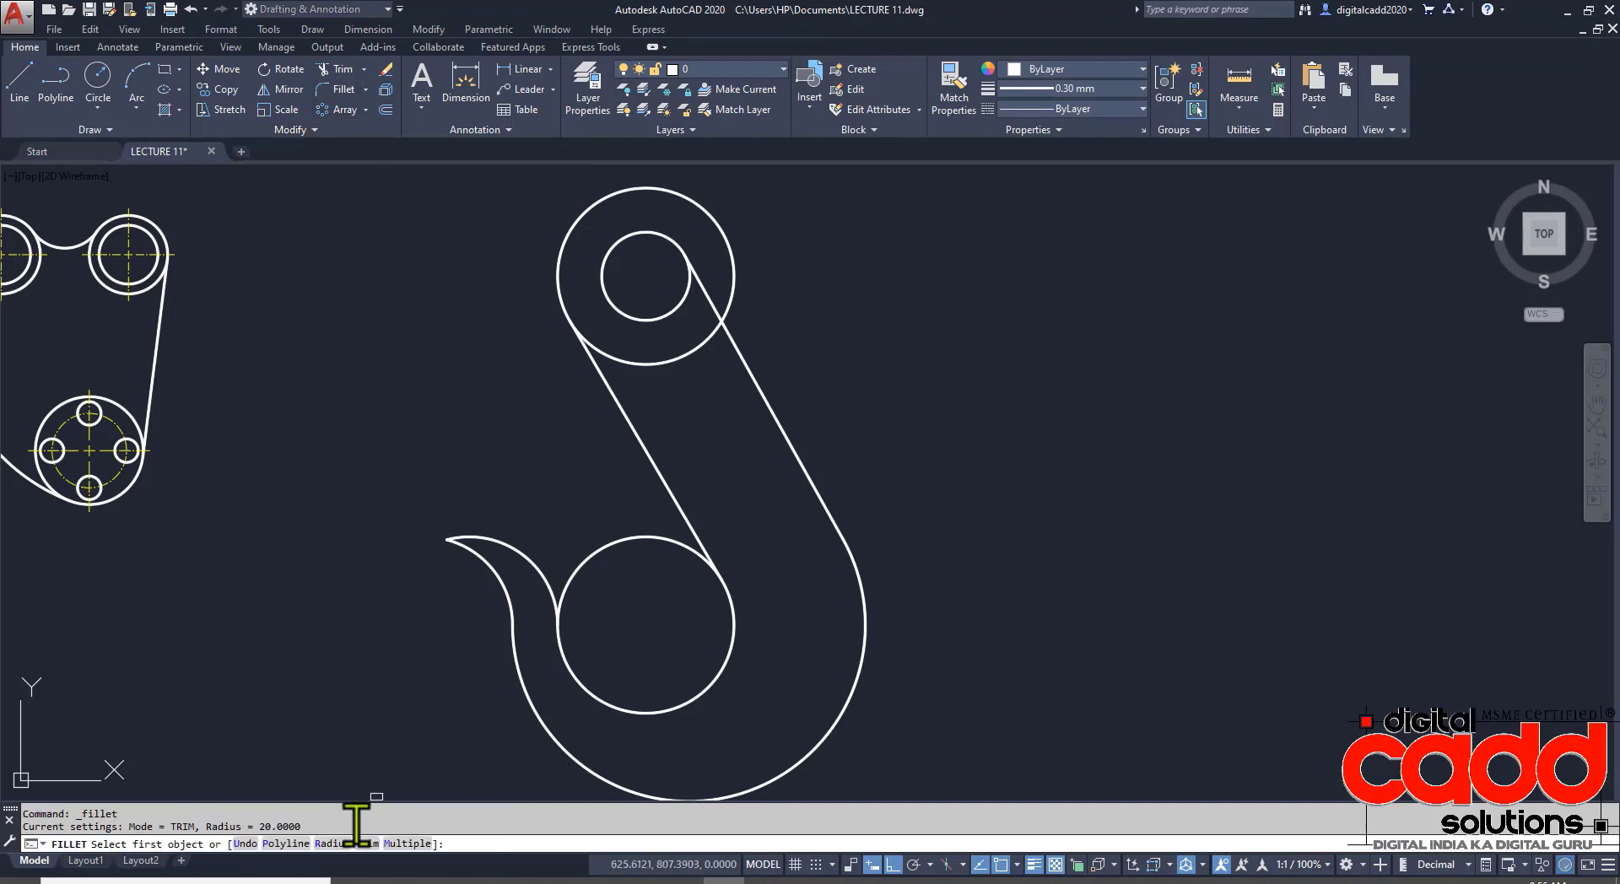
pyautogui.click(334, 842)
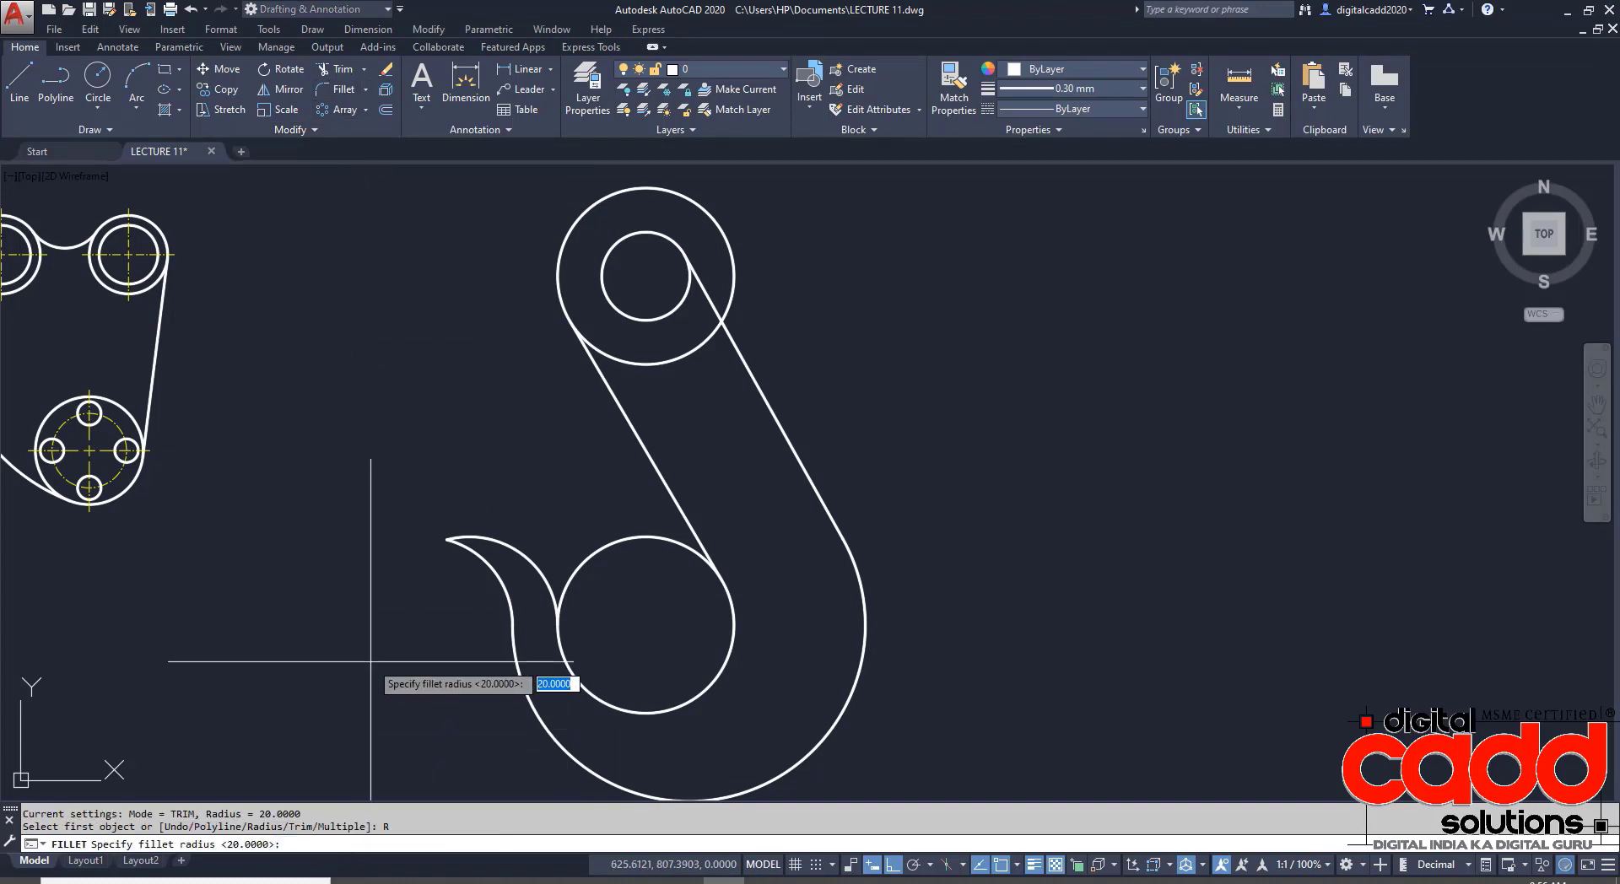
pyautogui.write('32')
pyautogui.press('Return')
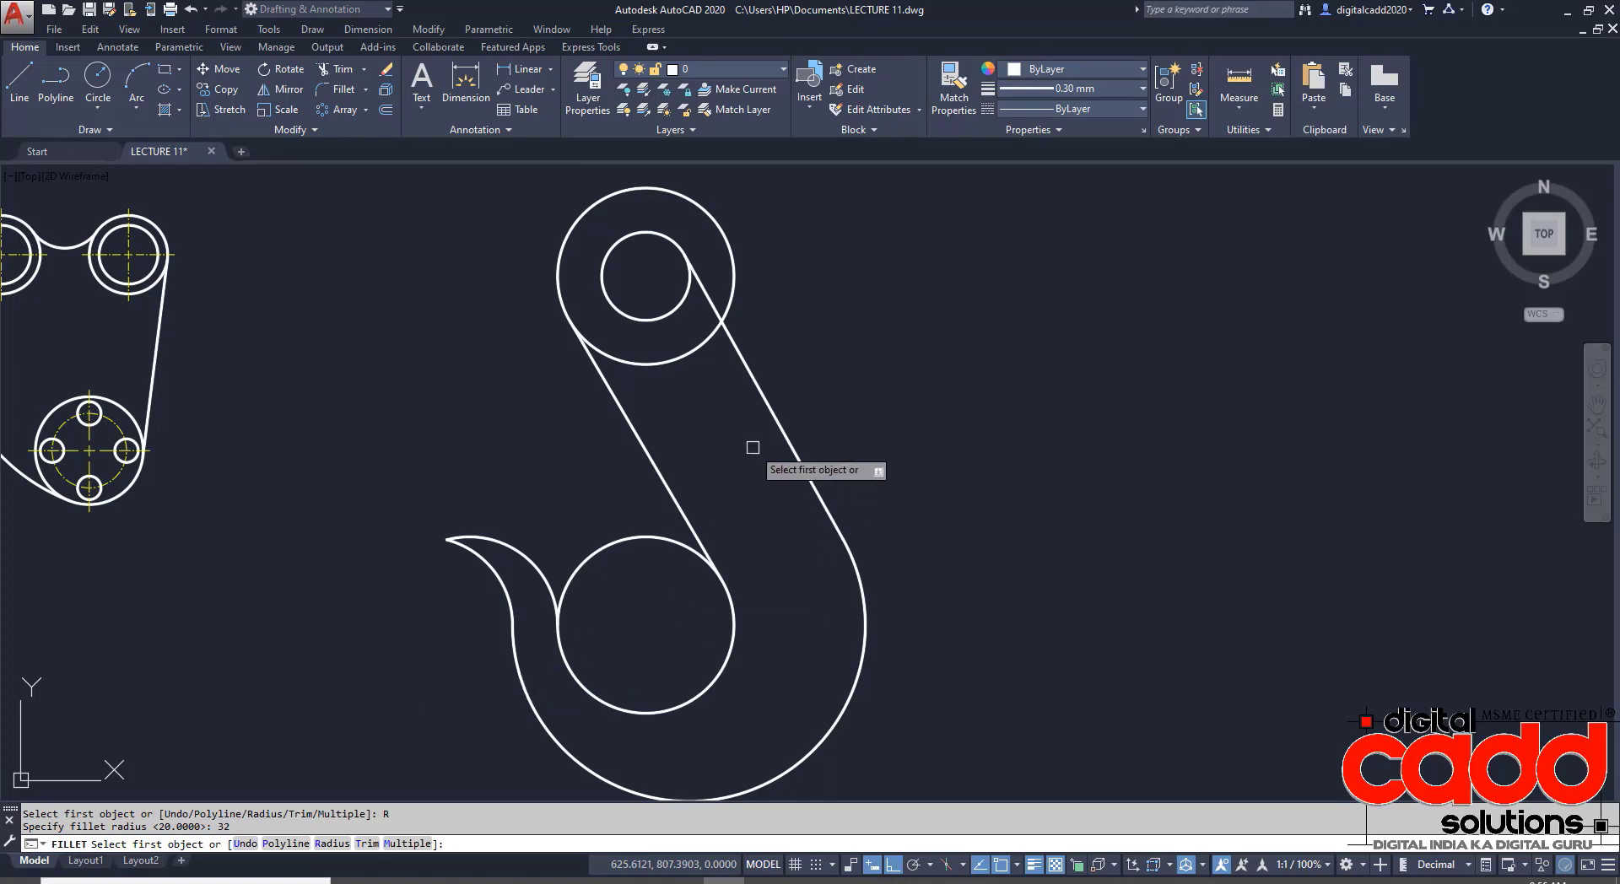
pyautogui.click(737, 255)
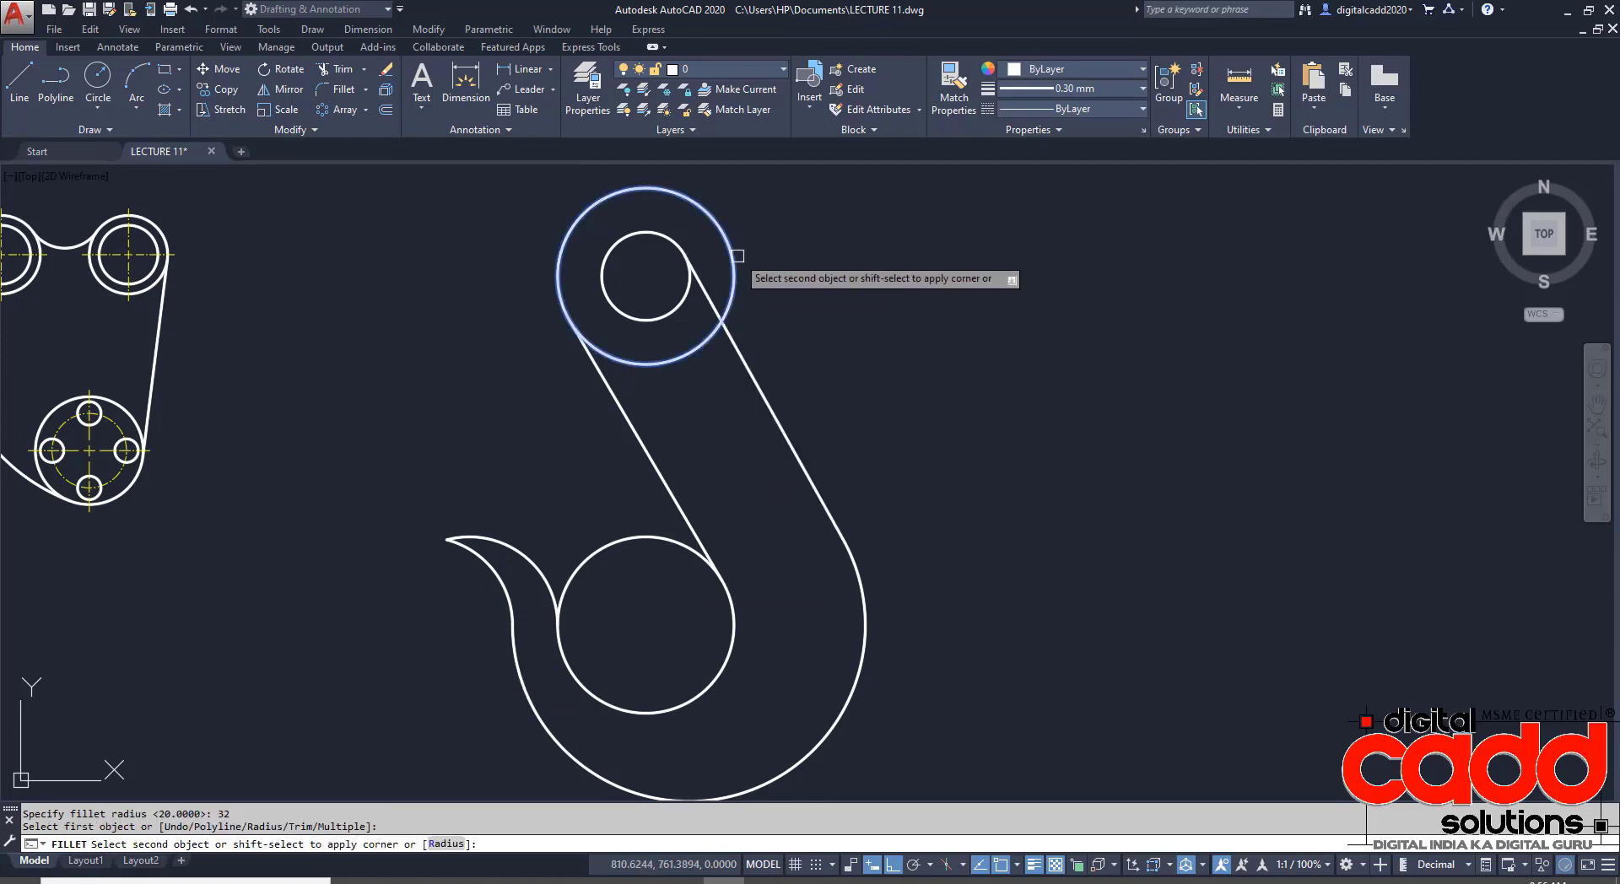
pyautogui.click(768, 396)
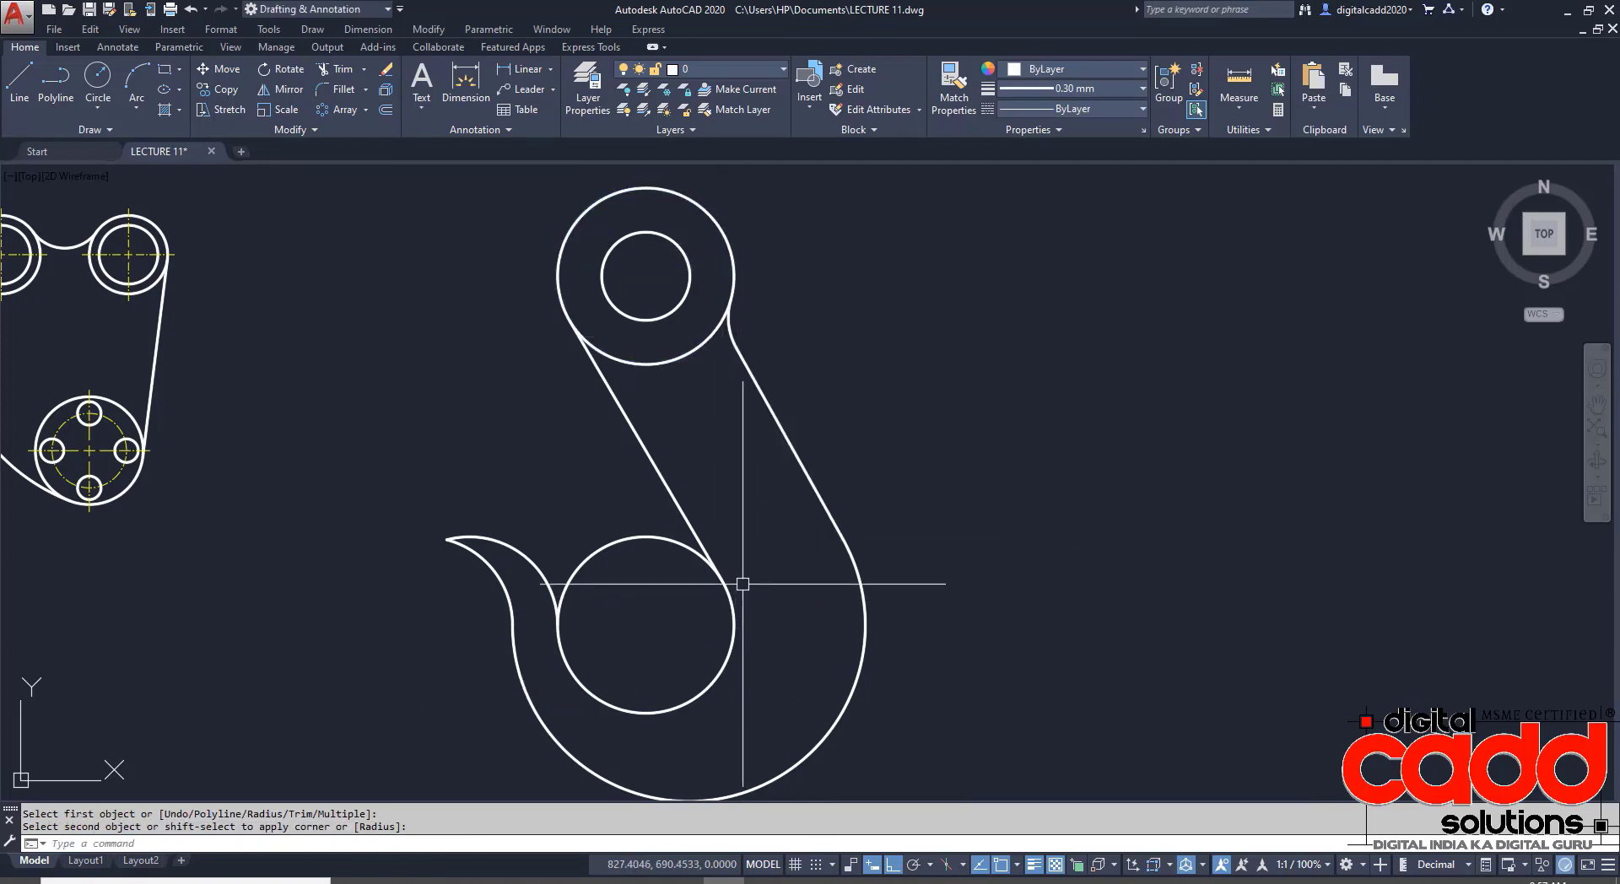
pyautogui.moveTo(742, 582); pyautogui.dragTo(851, 565, button='middle')
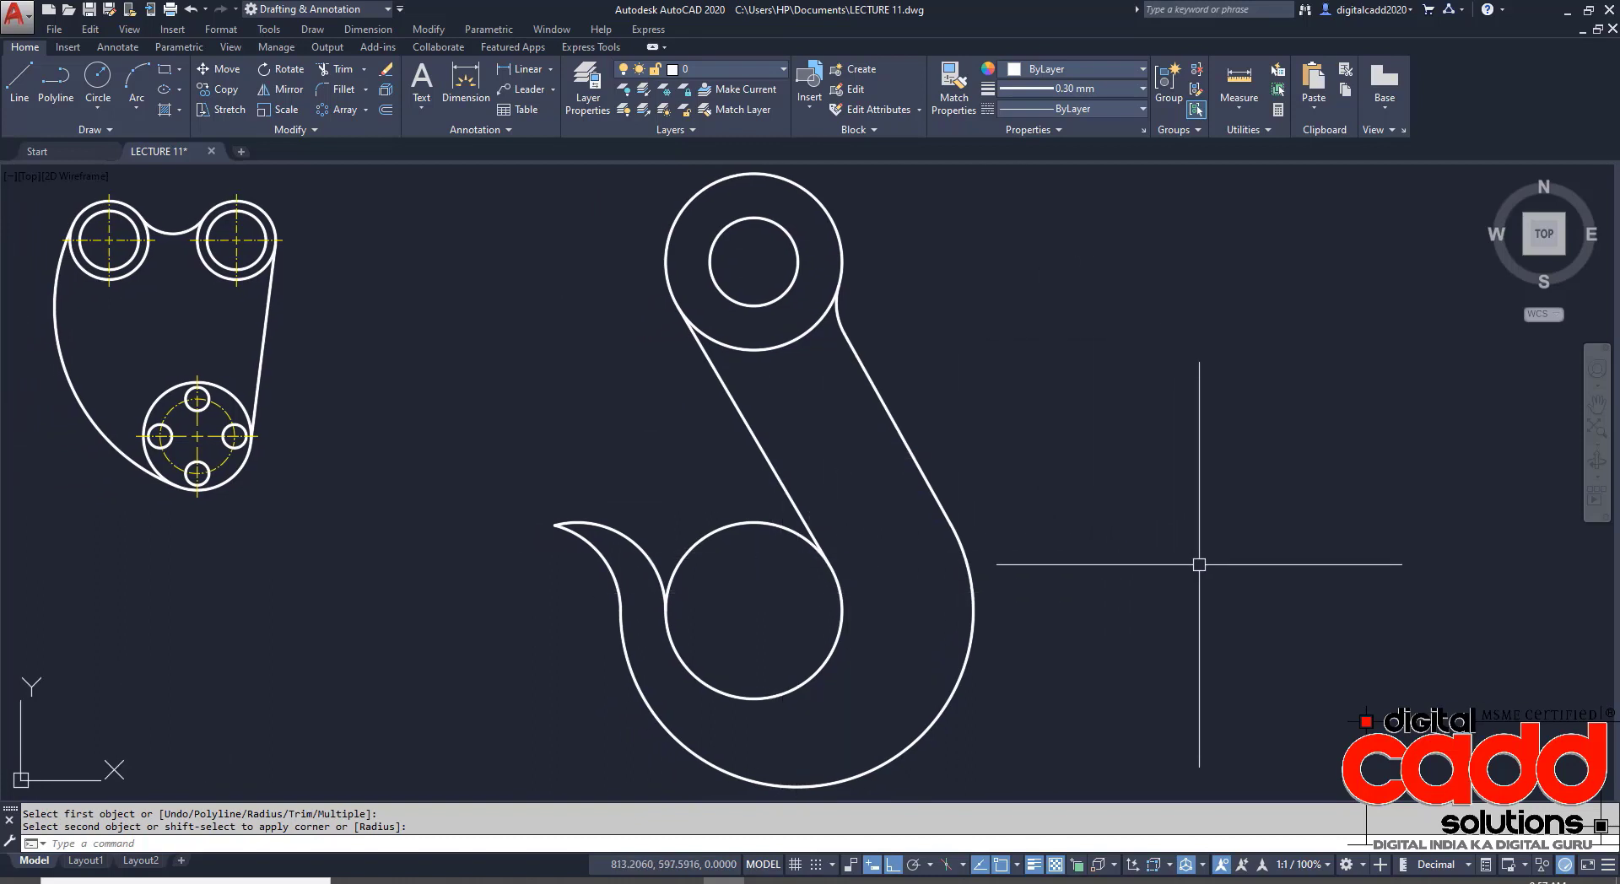
pyautogui.moveTo(1197, 560); pyautogui.dragTo(1174, 537, button='middle')
# - Set new objects to ByLayer line weight and Yellow colour
pyautogui.click(1096, 88)
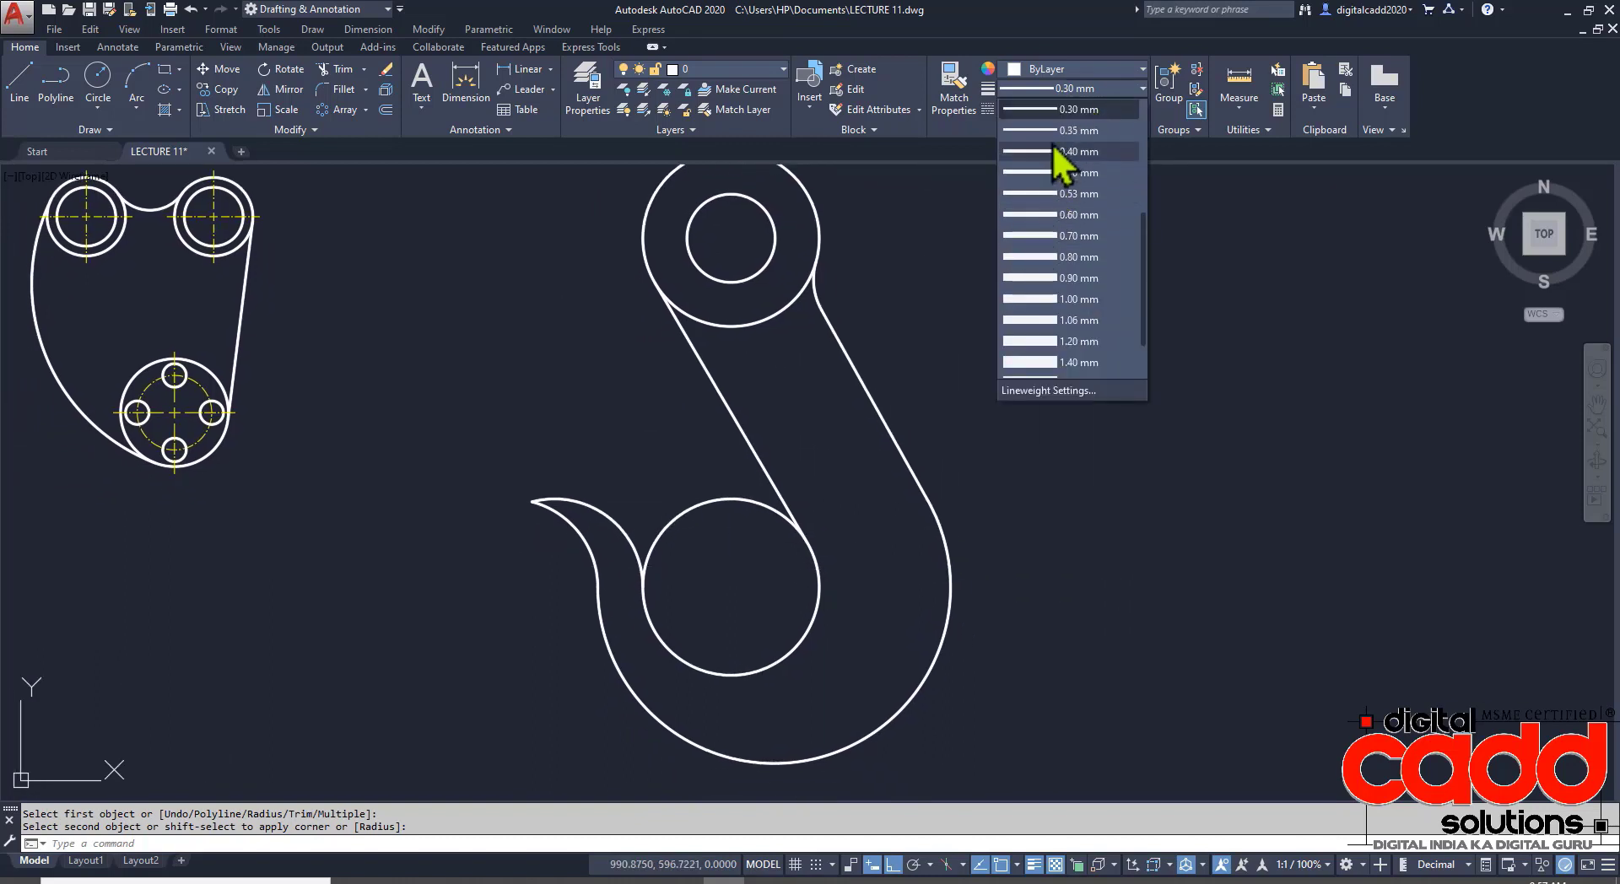
pyautogui.click(1054, 109)
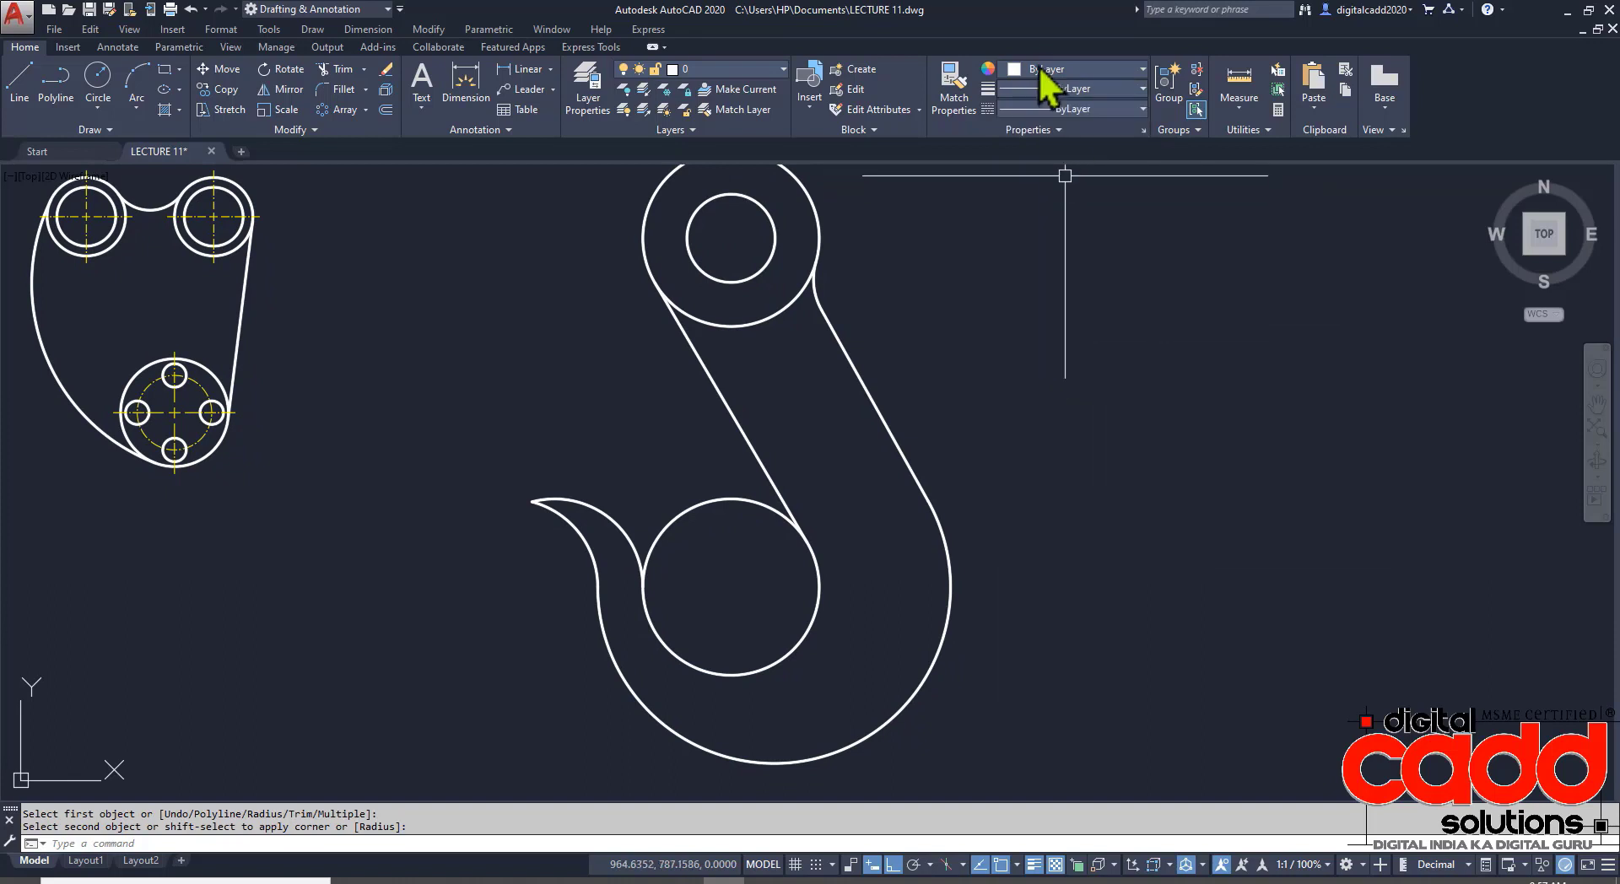
pyautogui.click(1021, 72)
pyautogui.click(1029, 245)
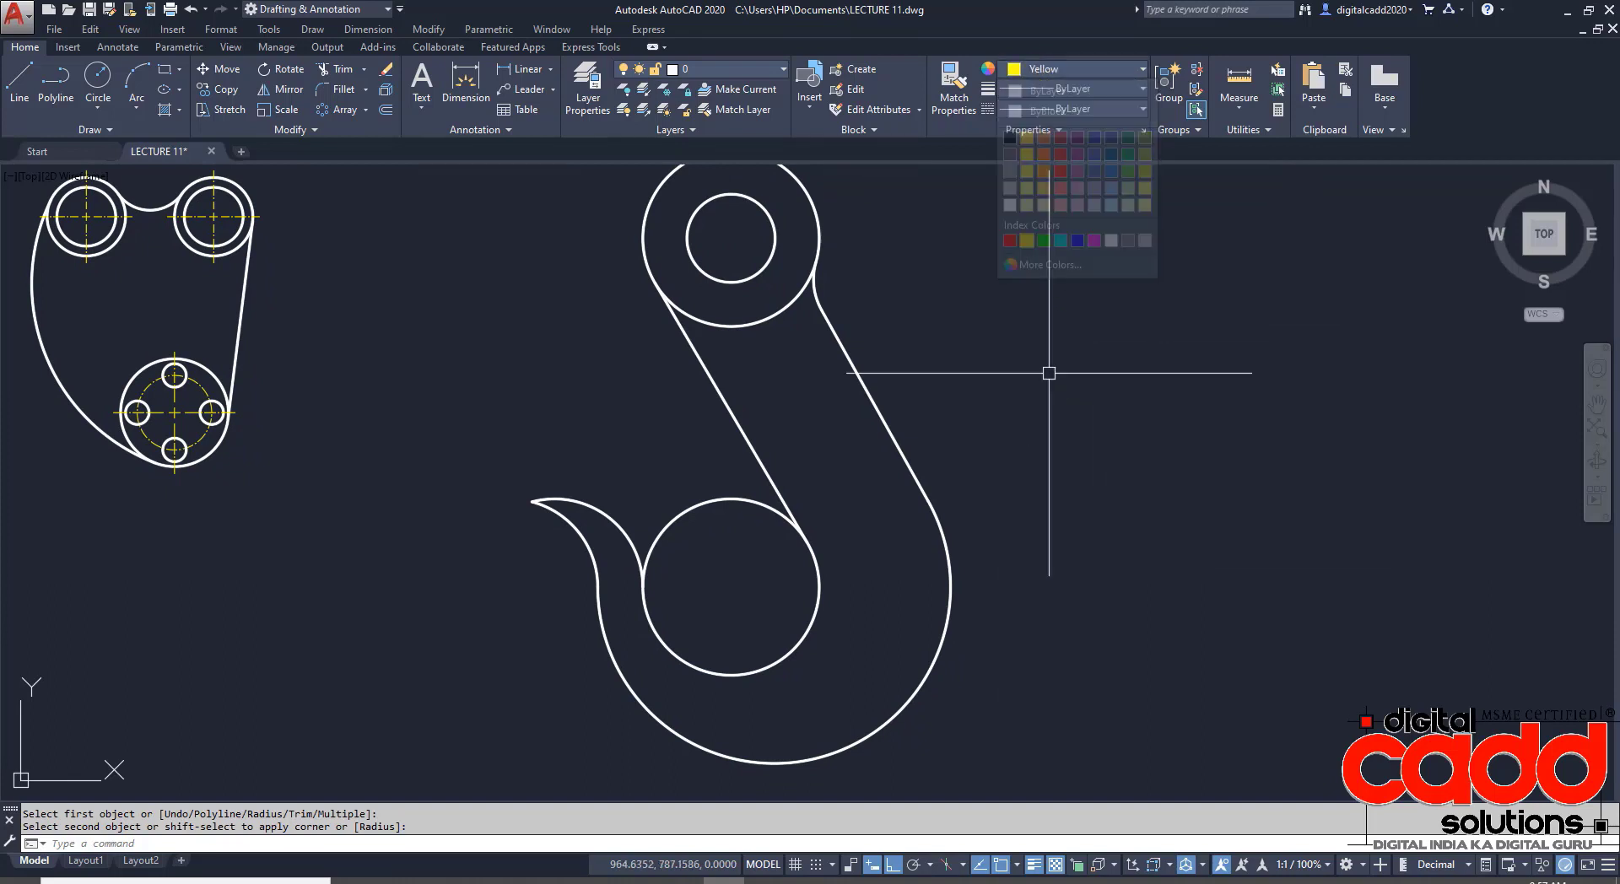
# - Add centre marks to the lower and upper circles
pyautogui.click(117, 47)
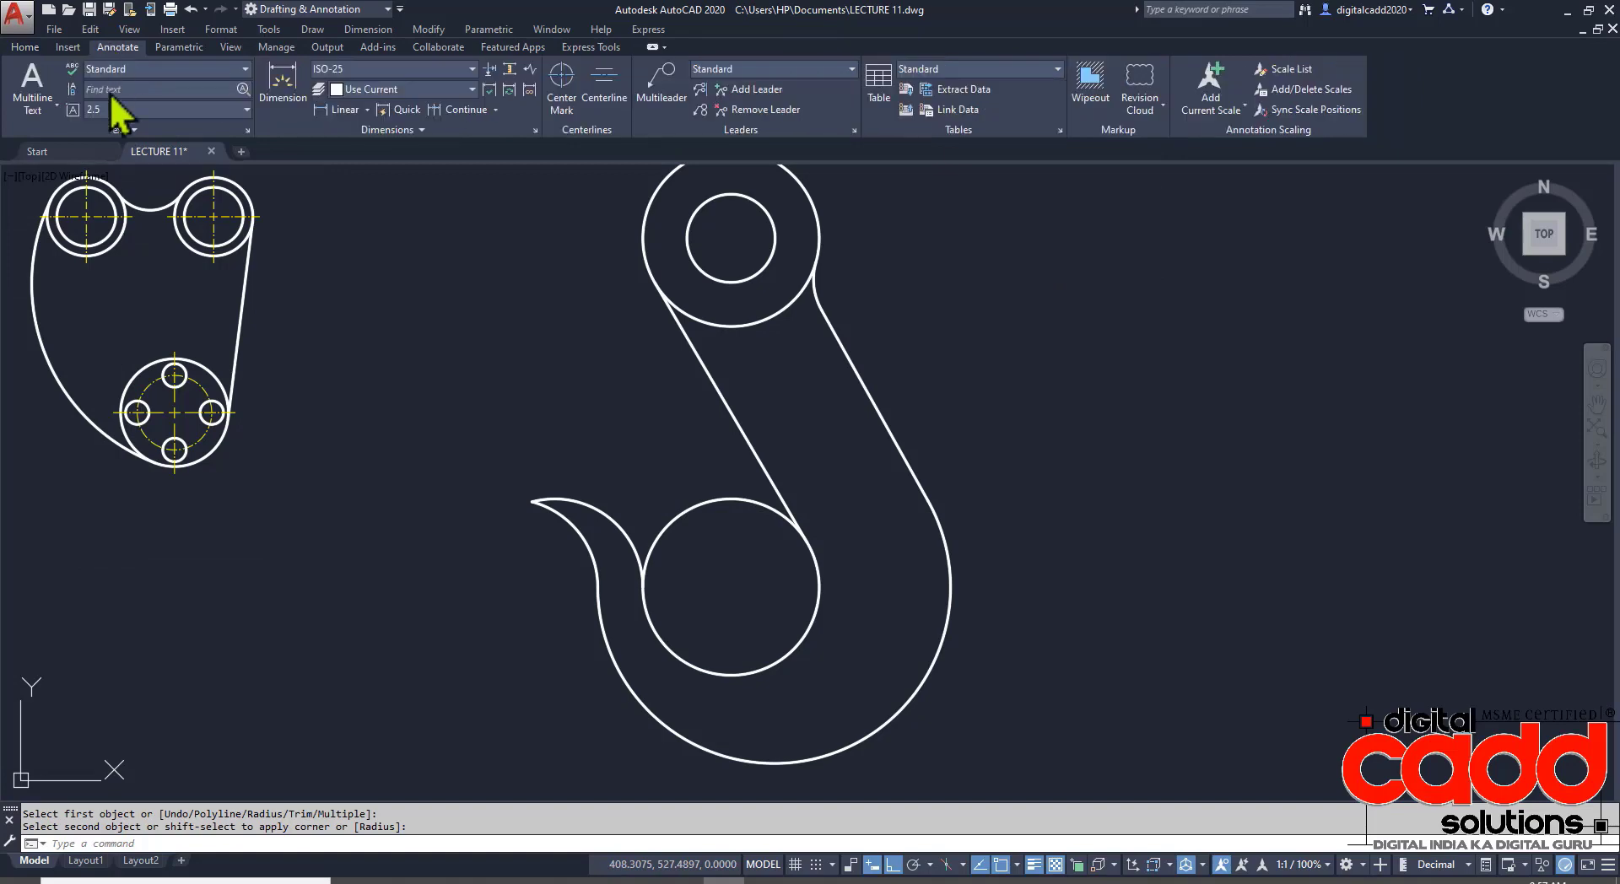
pyautogui.click(565, 84)
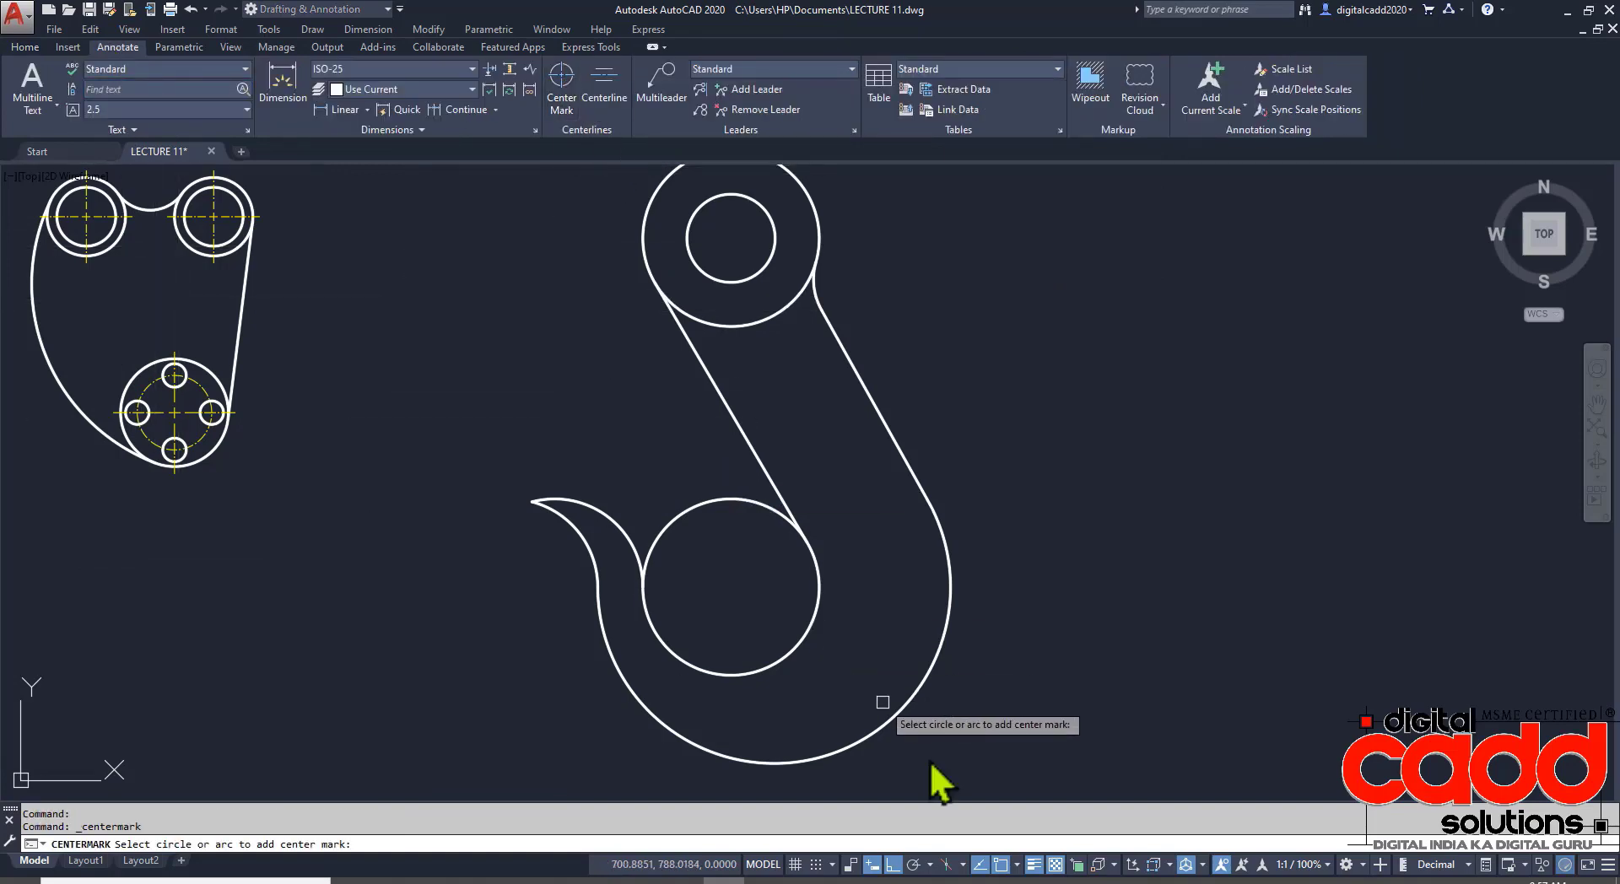
pyautogui.click(722, 498)
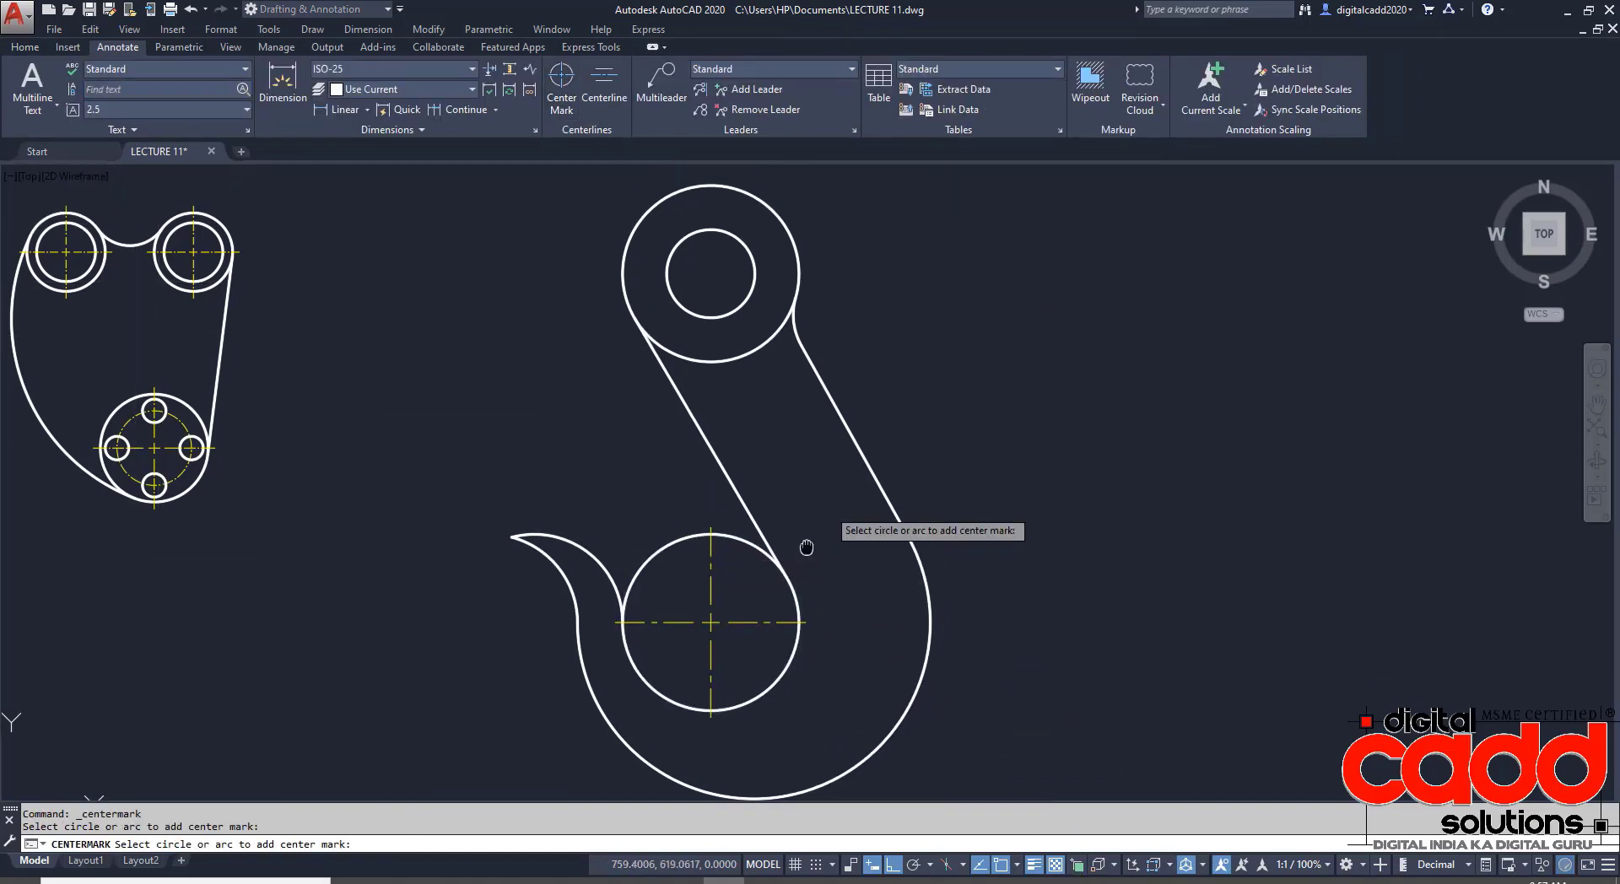
pyautogui.click(757, 207)
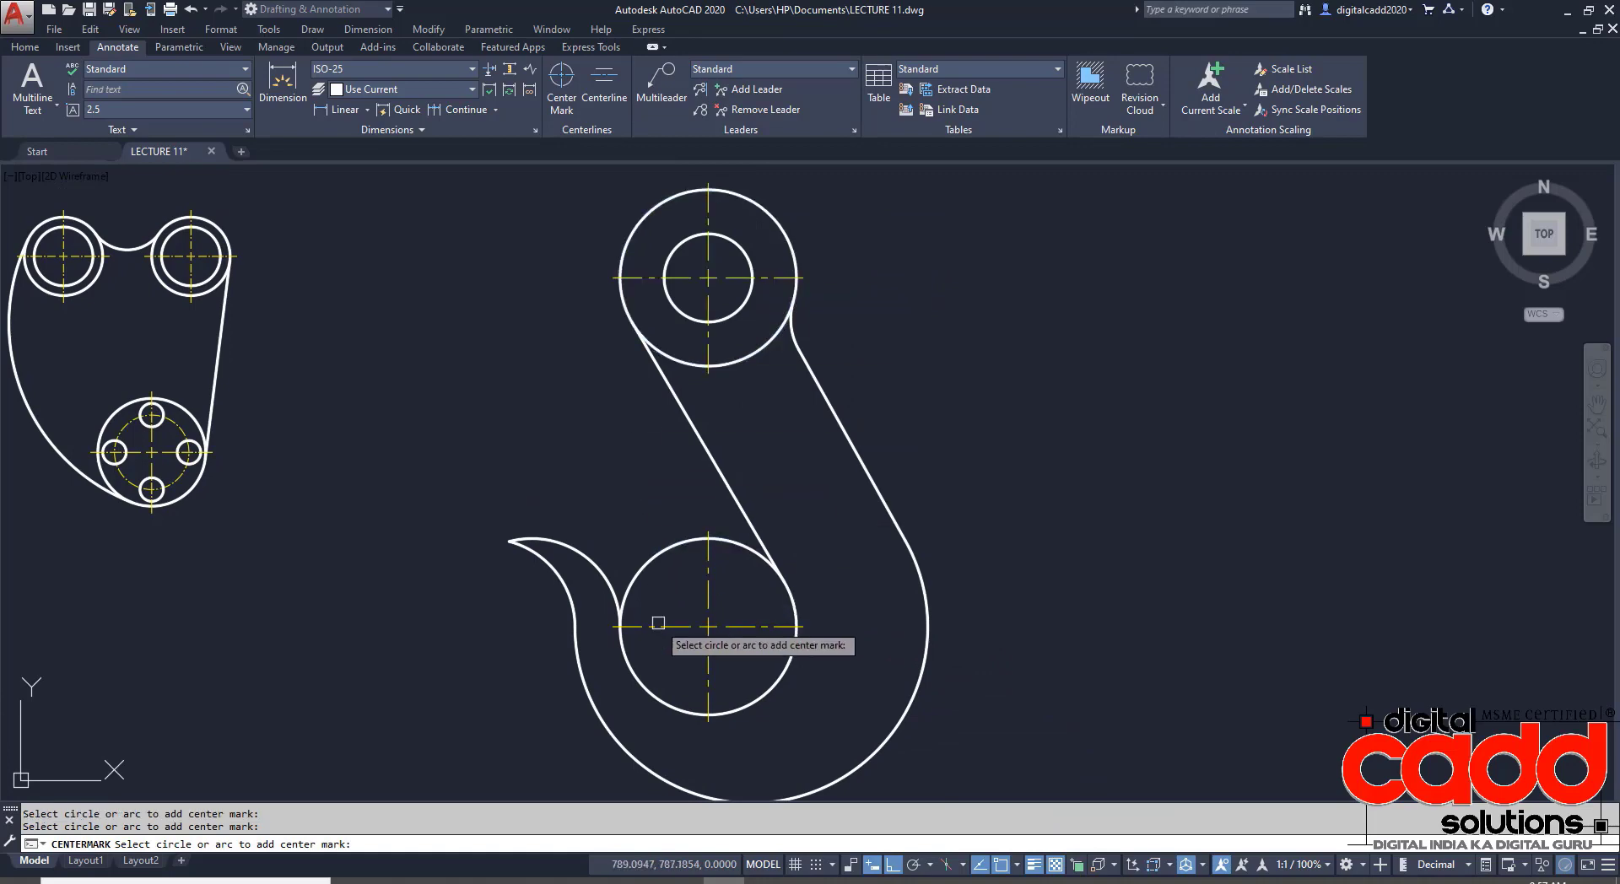
pyautogui.moveTo(662, 629); pyautogui.dragTo(730, 591, button='middle')
pyautogui.hotkey('alt', 'Tab')
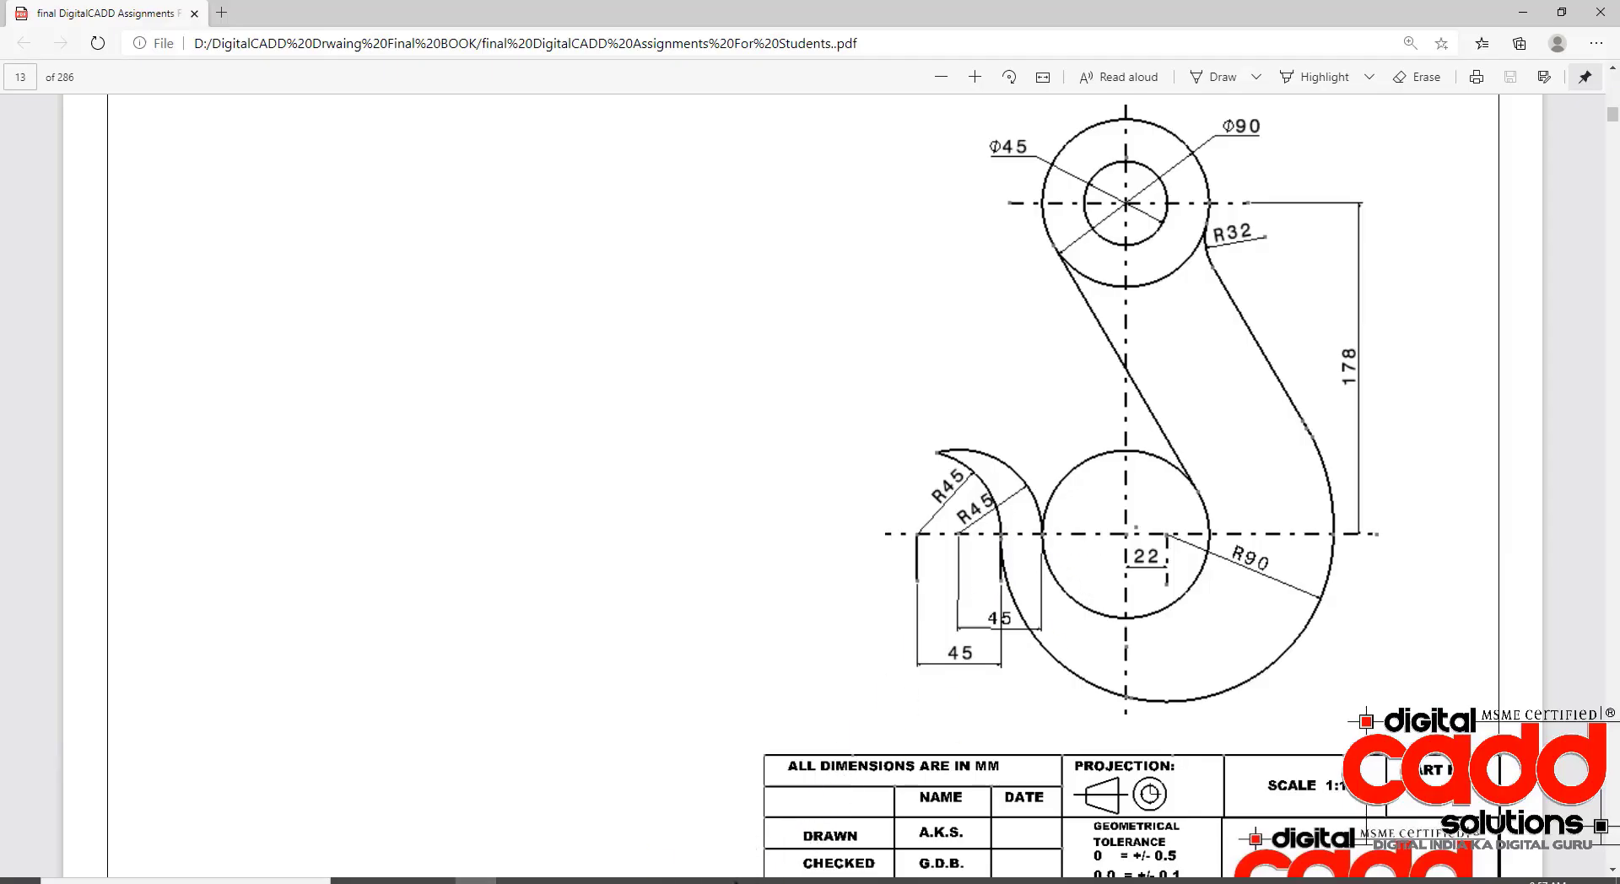
pyautogui.click(759, 818)
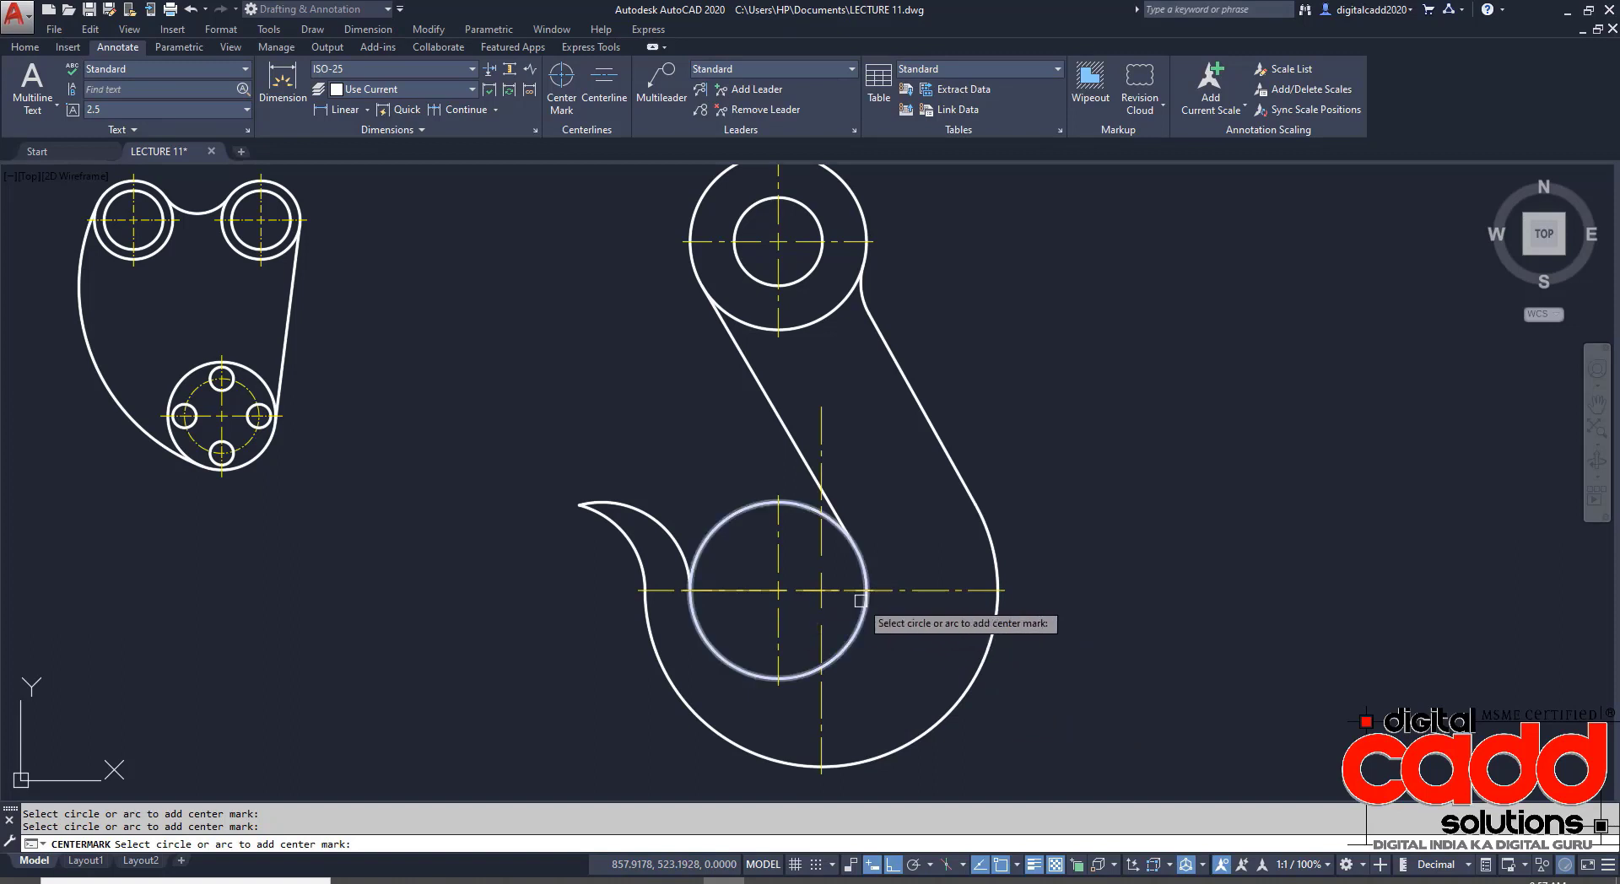
# - Add centre marks to the two tip arcs and delete the extra mark on the lower circle
pyautogui.click(666, 540)
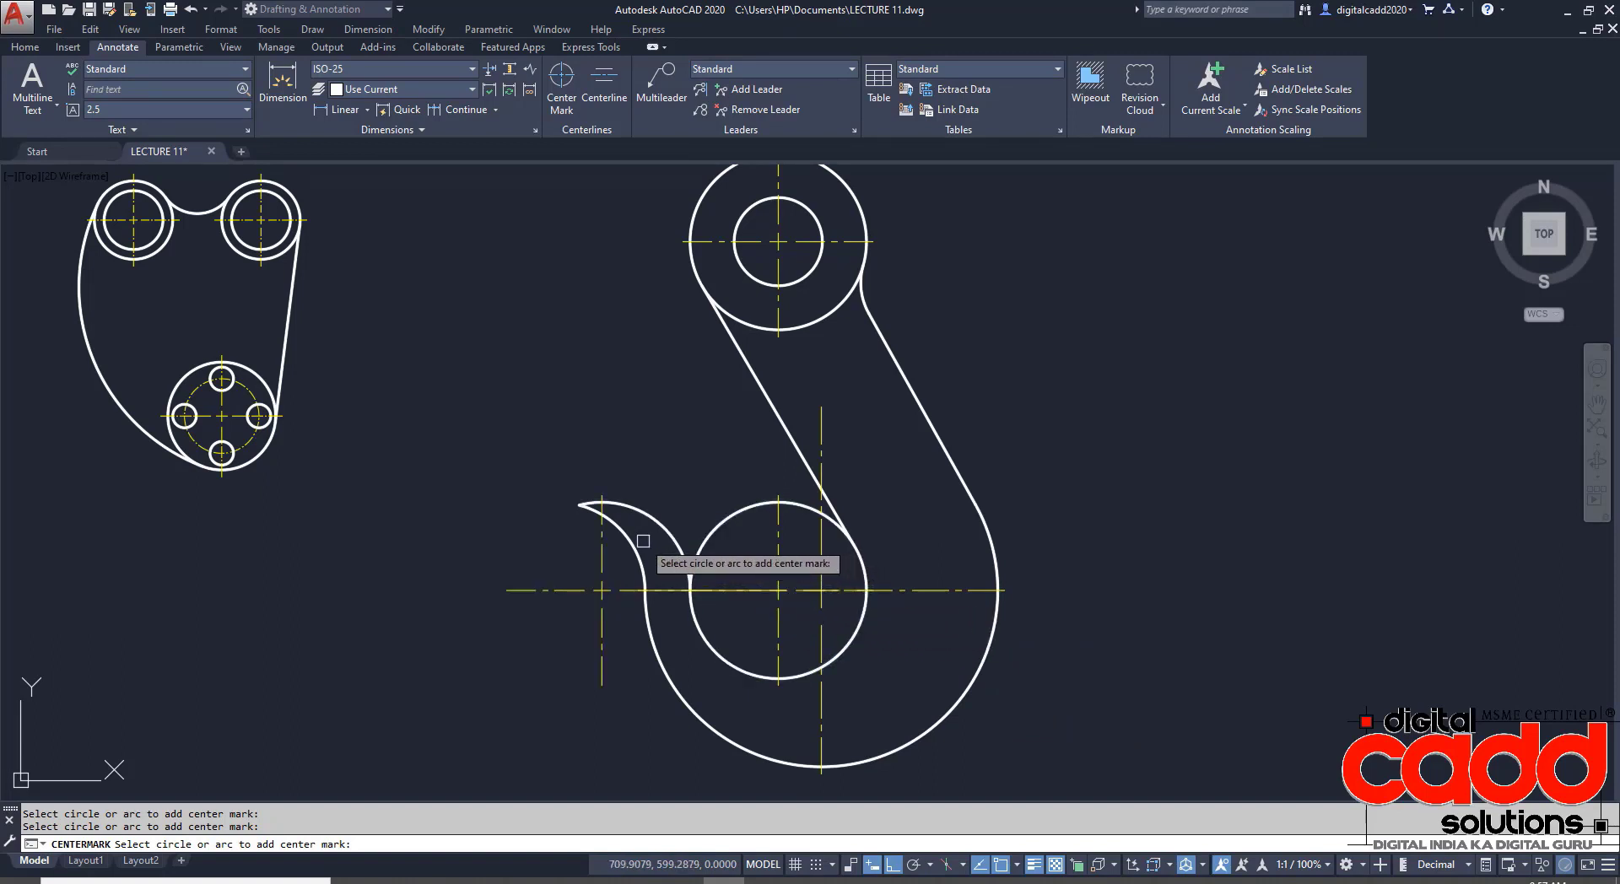
pyautogui.click(632, 546)
pyautogui.press('Return')
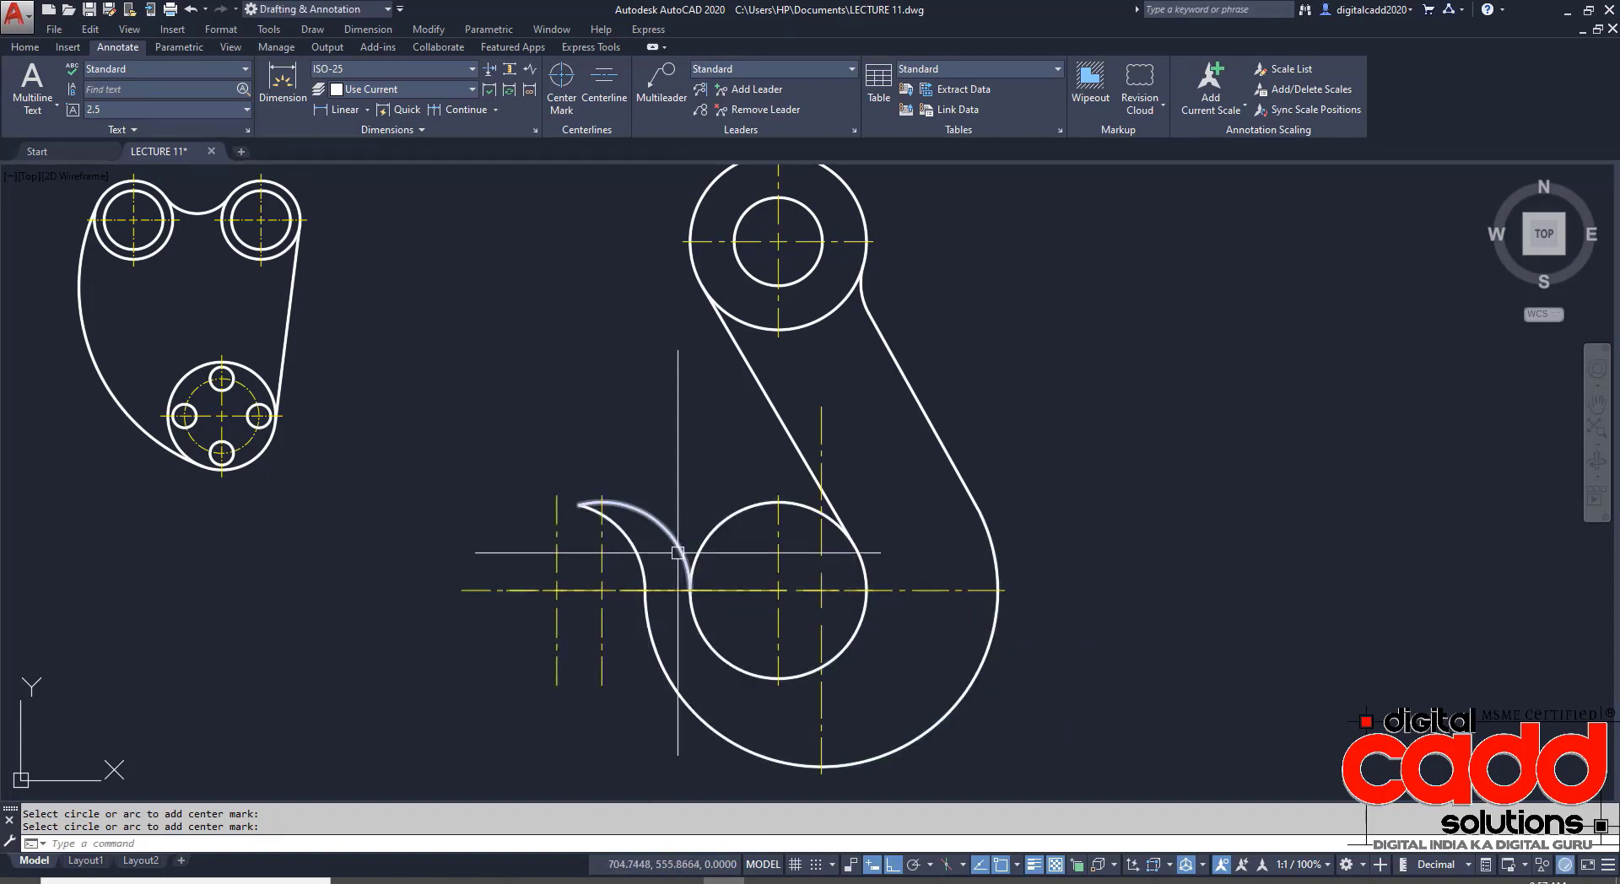
pyautogui.moveTo(871, 639); pyautogui.dragTo(710, 663, button='middle')
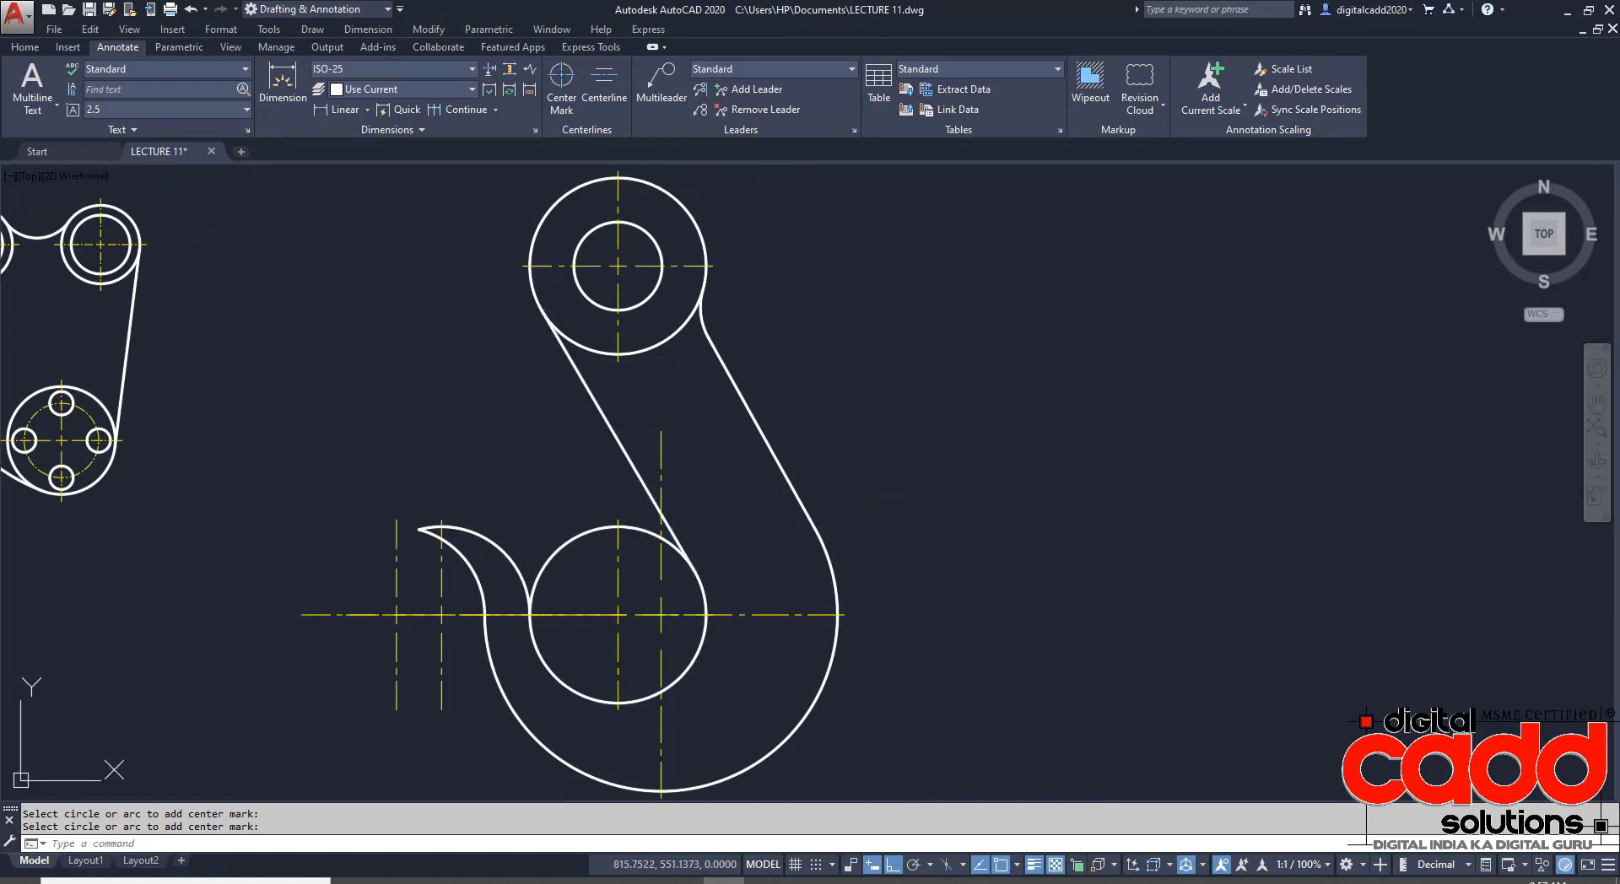
pyautogui.click(617, 591)
pyautogui.press('Delete')
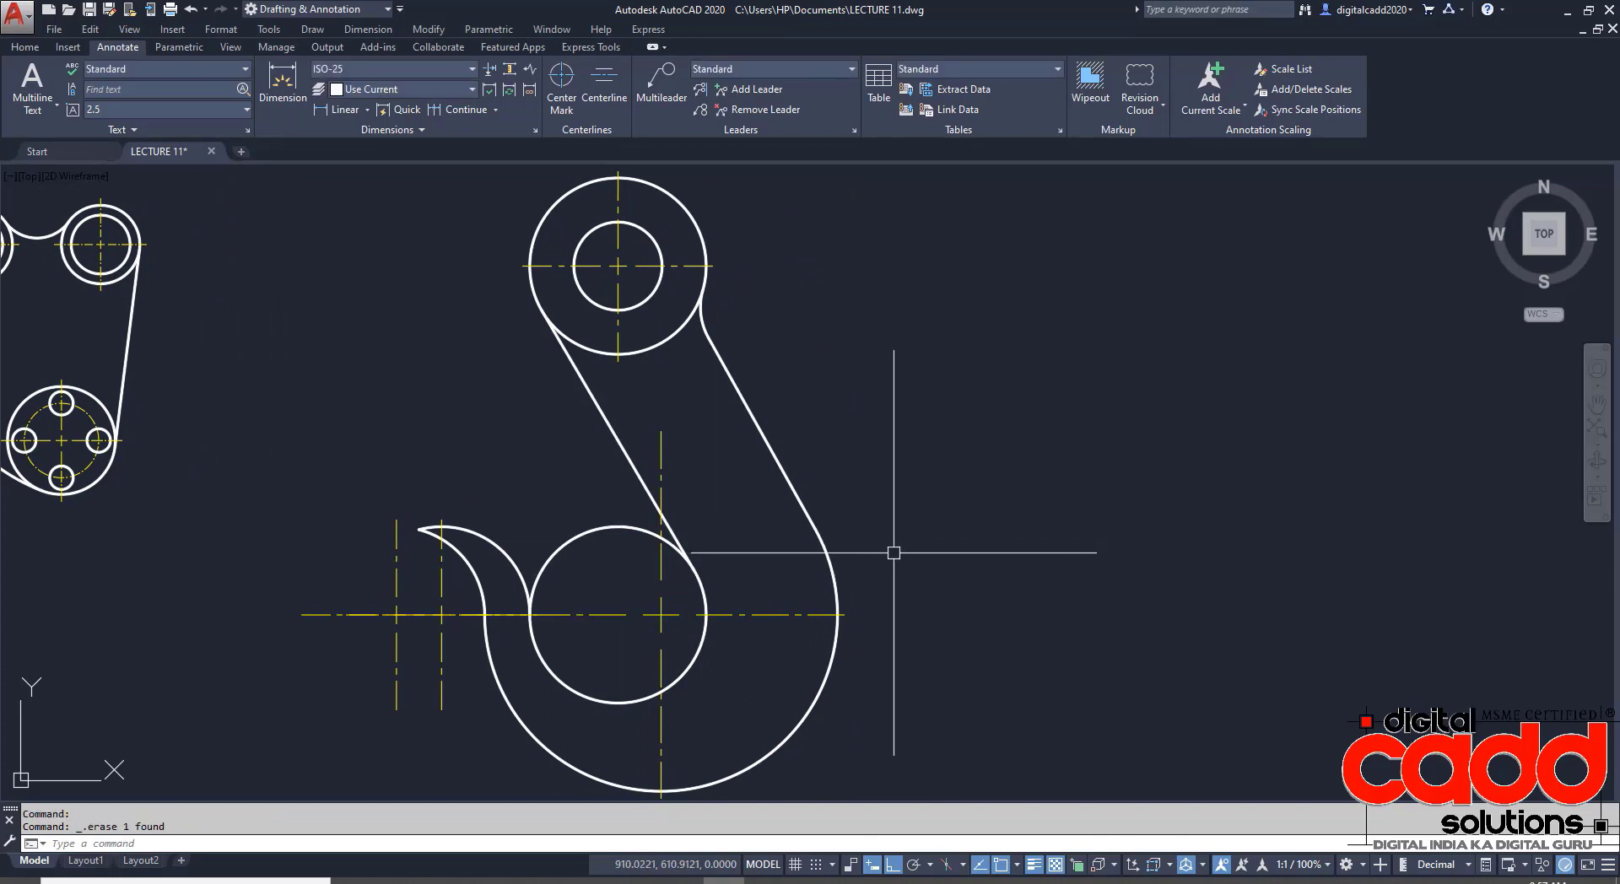
# - Stretch the top circle's vertical centre-mark line down past the lower circle
pyautogui.click(617, 357)
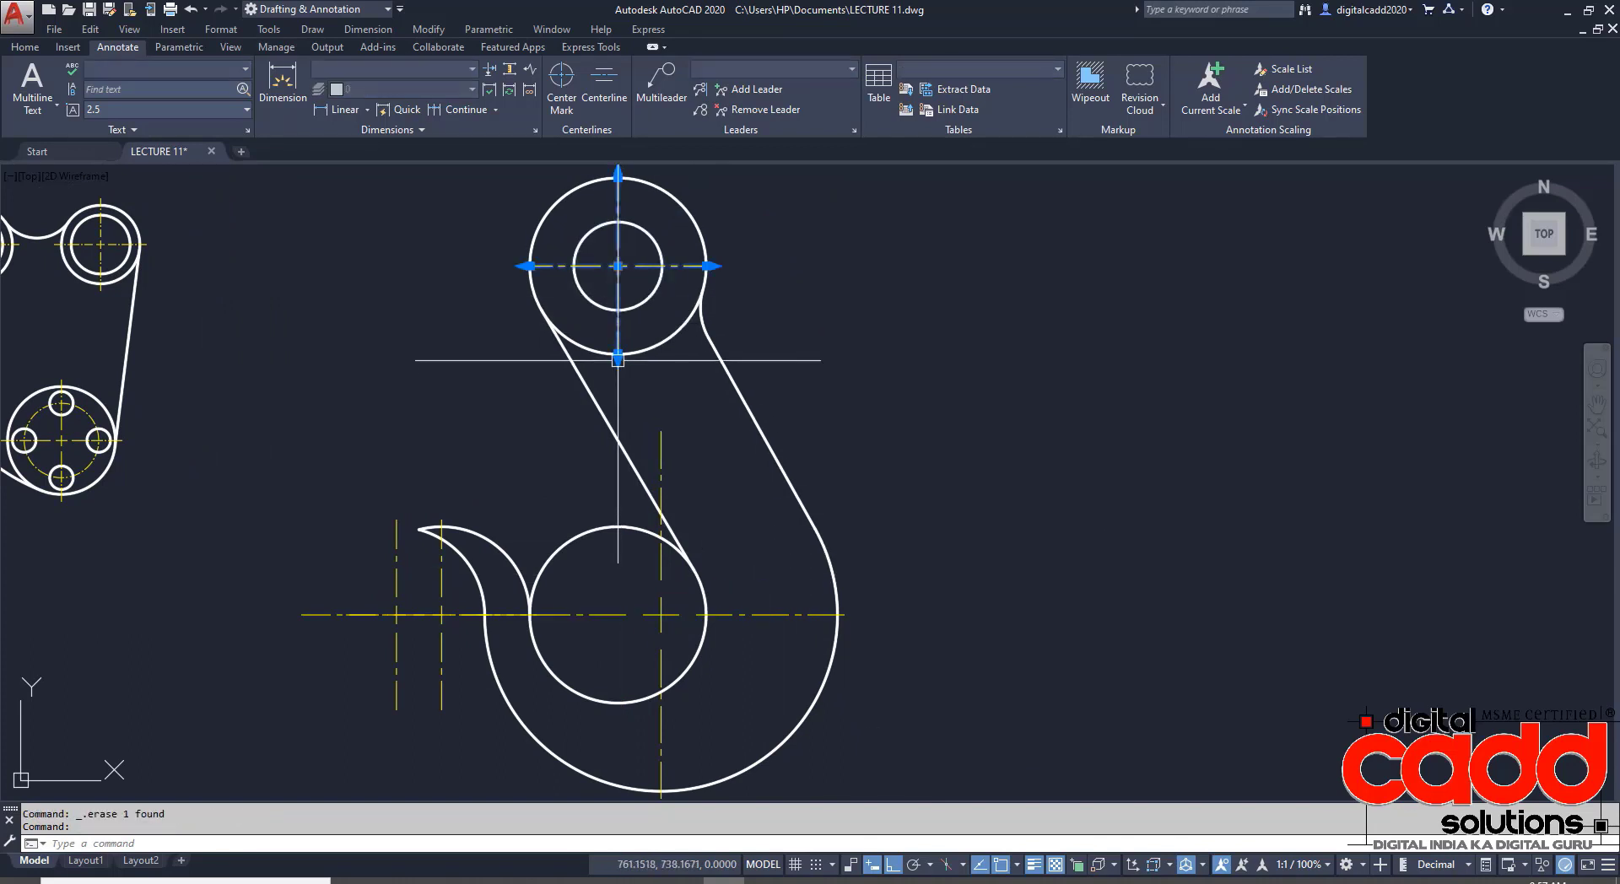
pyautogui.click(618, 355)
pyautogui.moveTo(590, 582); pyautogui.dragTo(630, 479, button='middle')
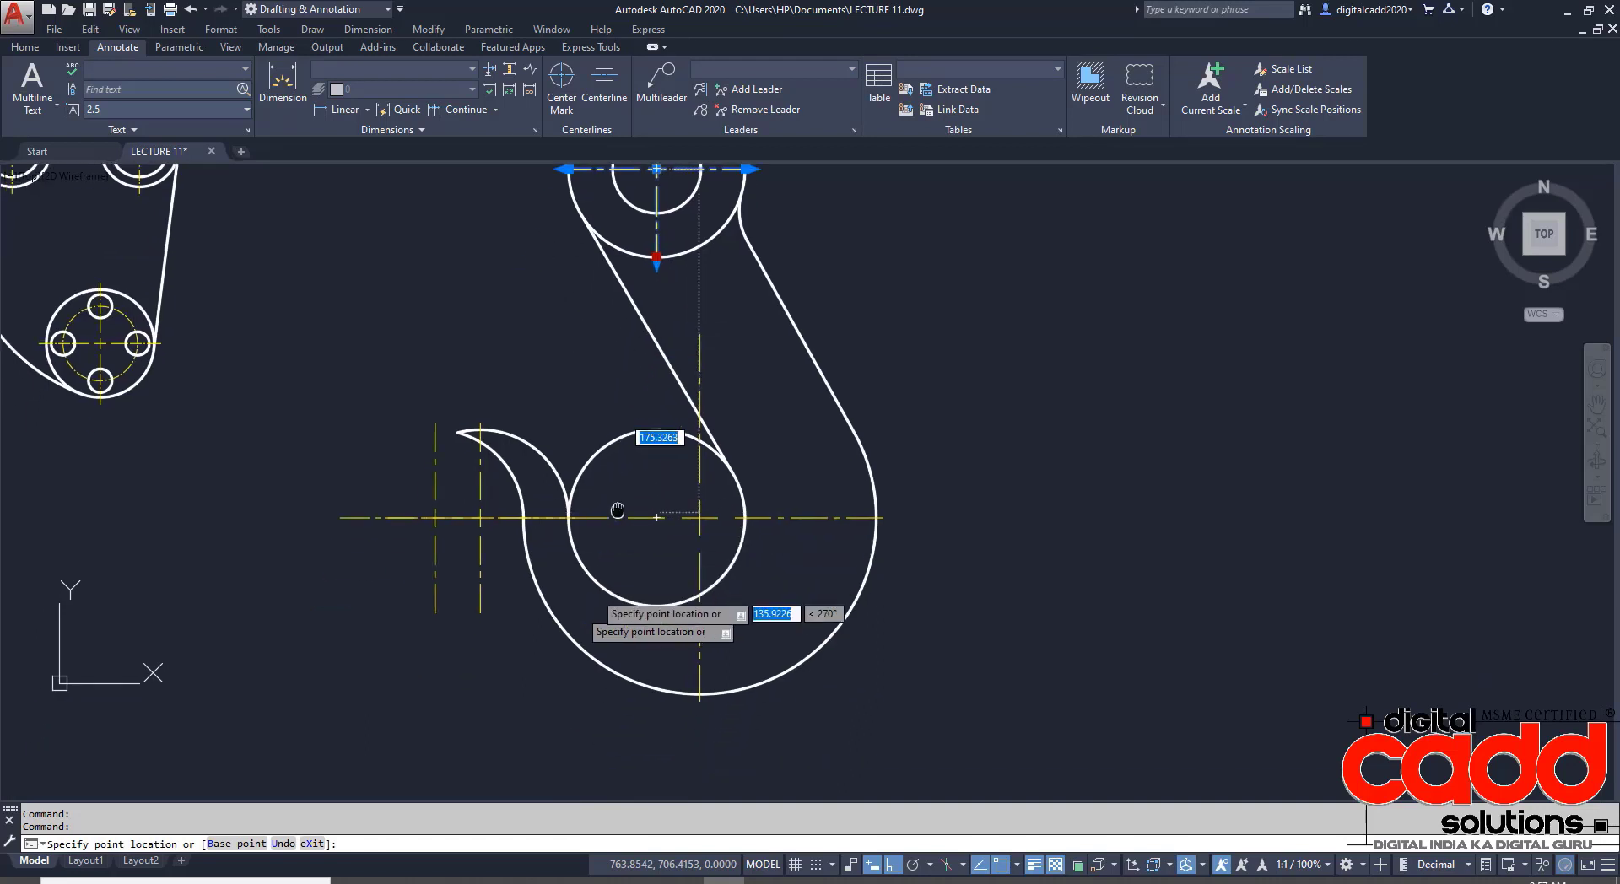
pyautogui.click(659, 634)
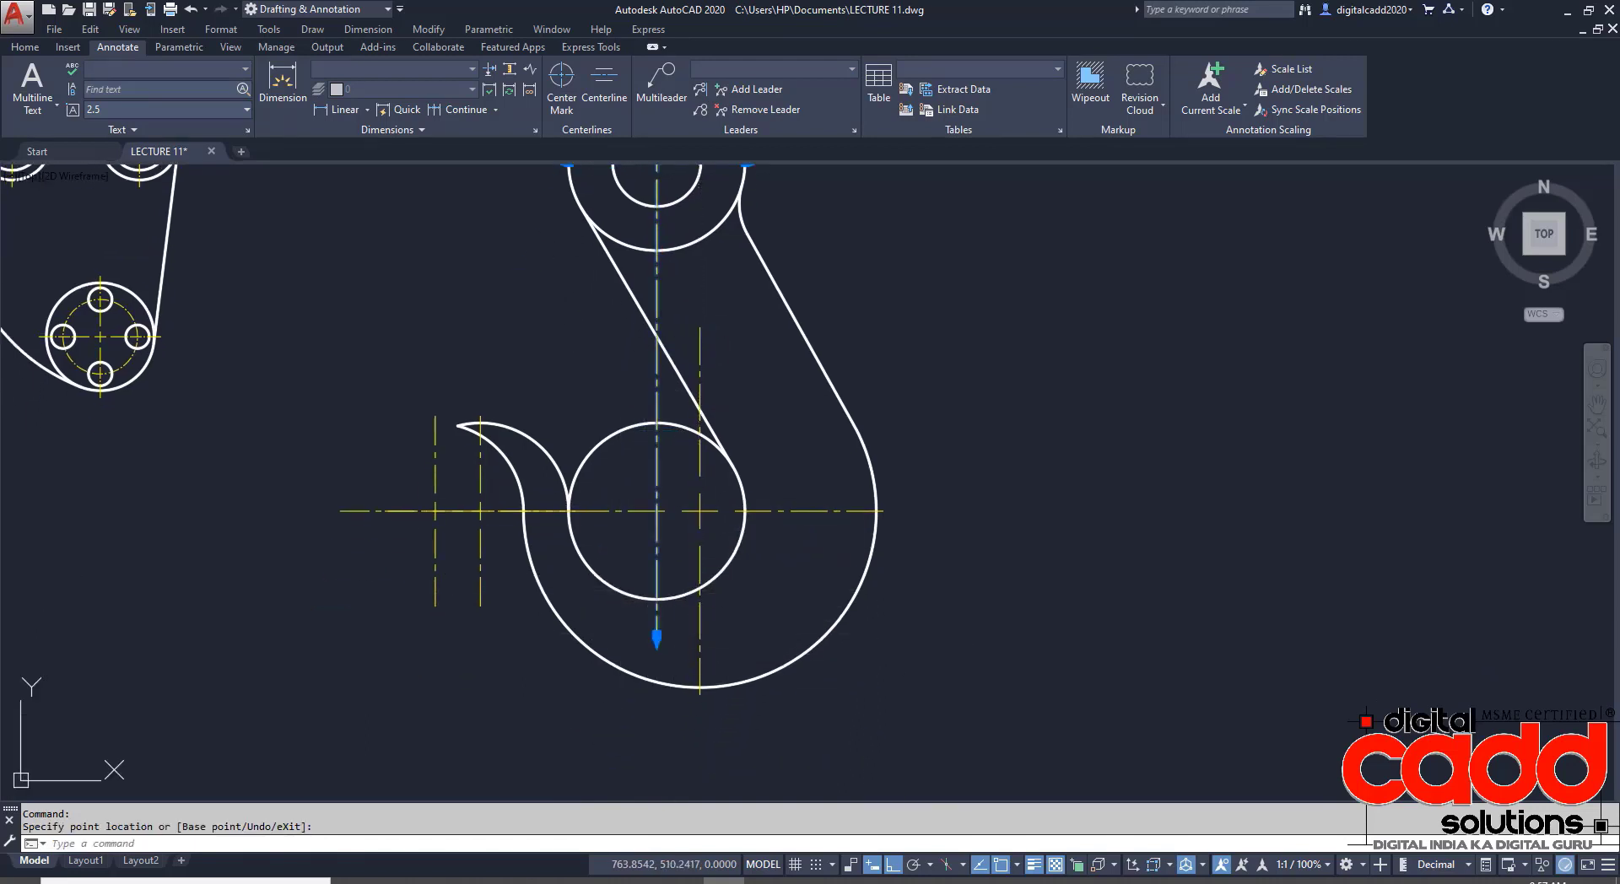
pyautogui.press('Escape')
pyautogui.moveTo(922, 494); pyautogui.dragTo(945, 631, button='middle')
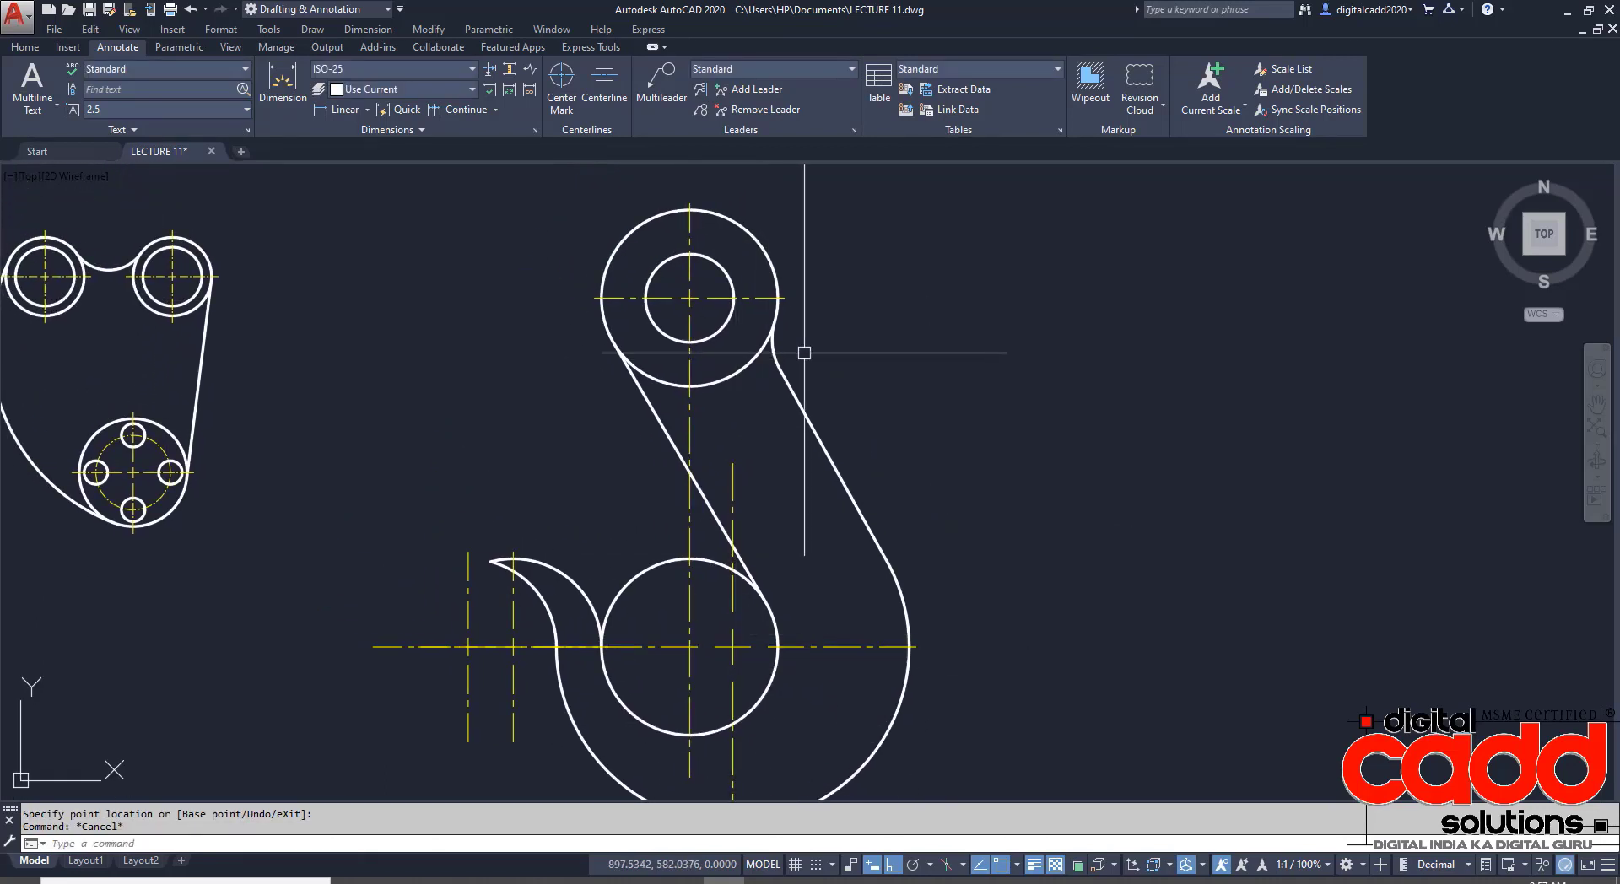
pyautogui.moveTo(1085, 614); pyautogui.dragTo(1052, 481, button='middle')
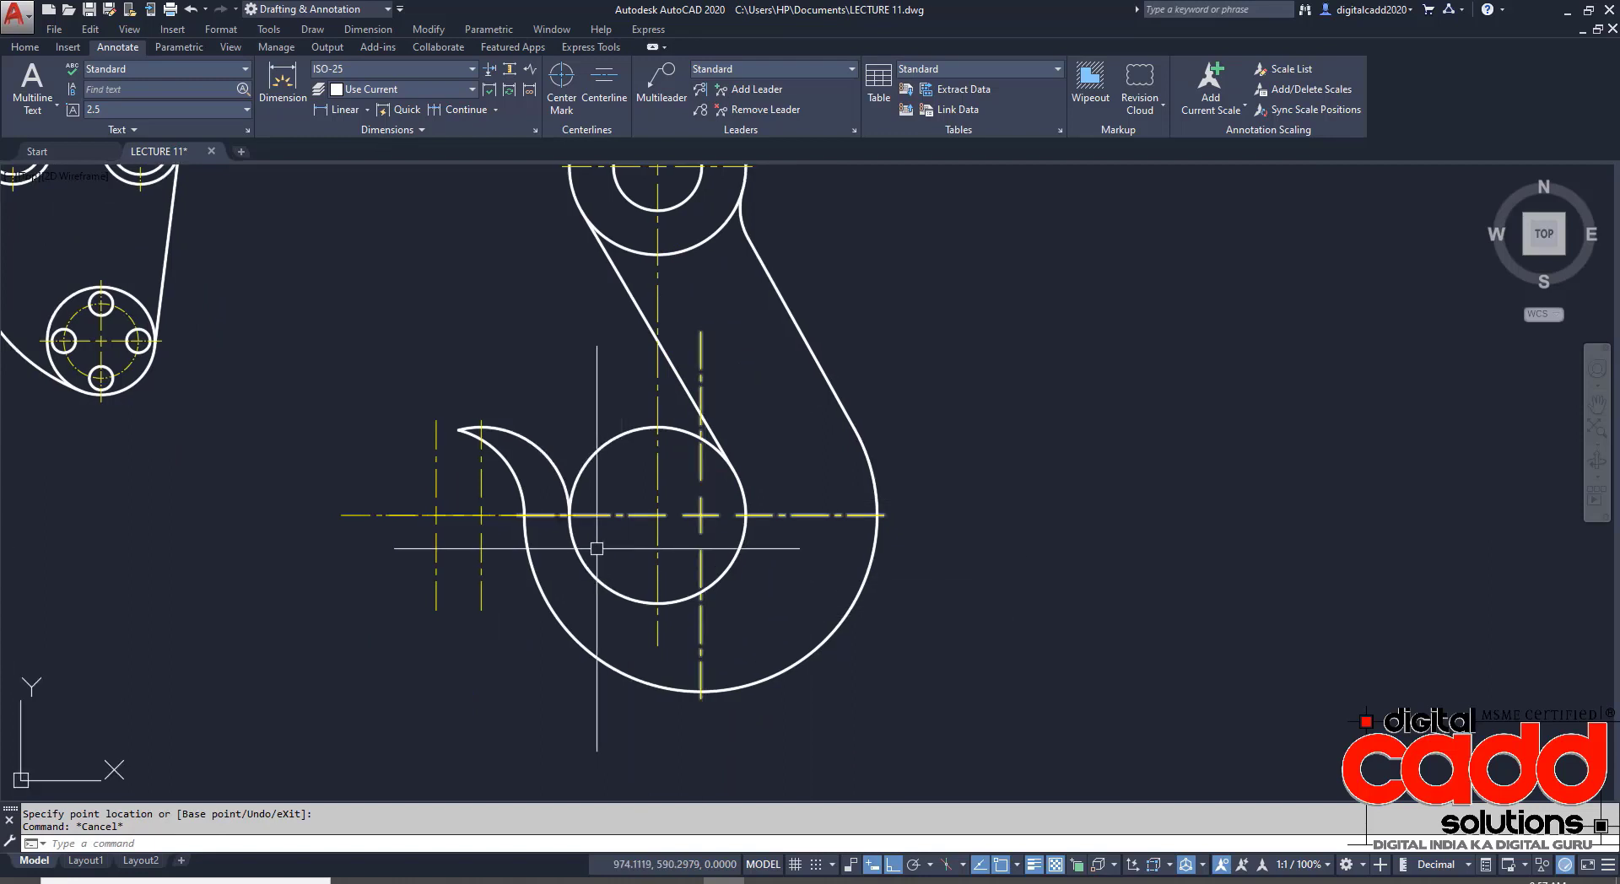
pyautogui.moveTo(596, 549); pyautogui.dragTo(560, 662, button='middle')
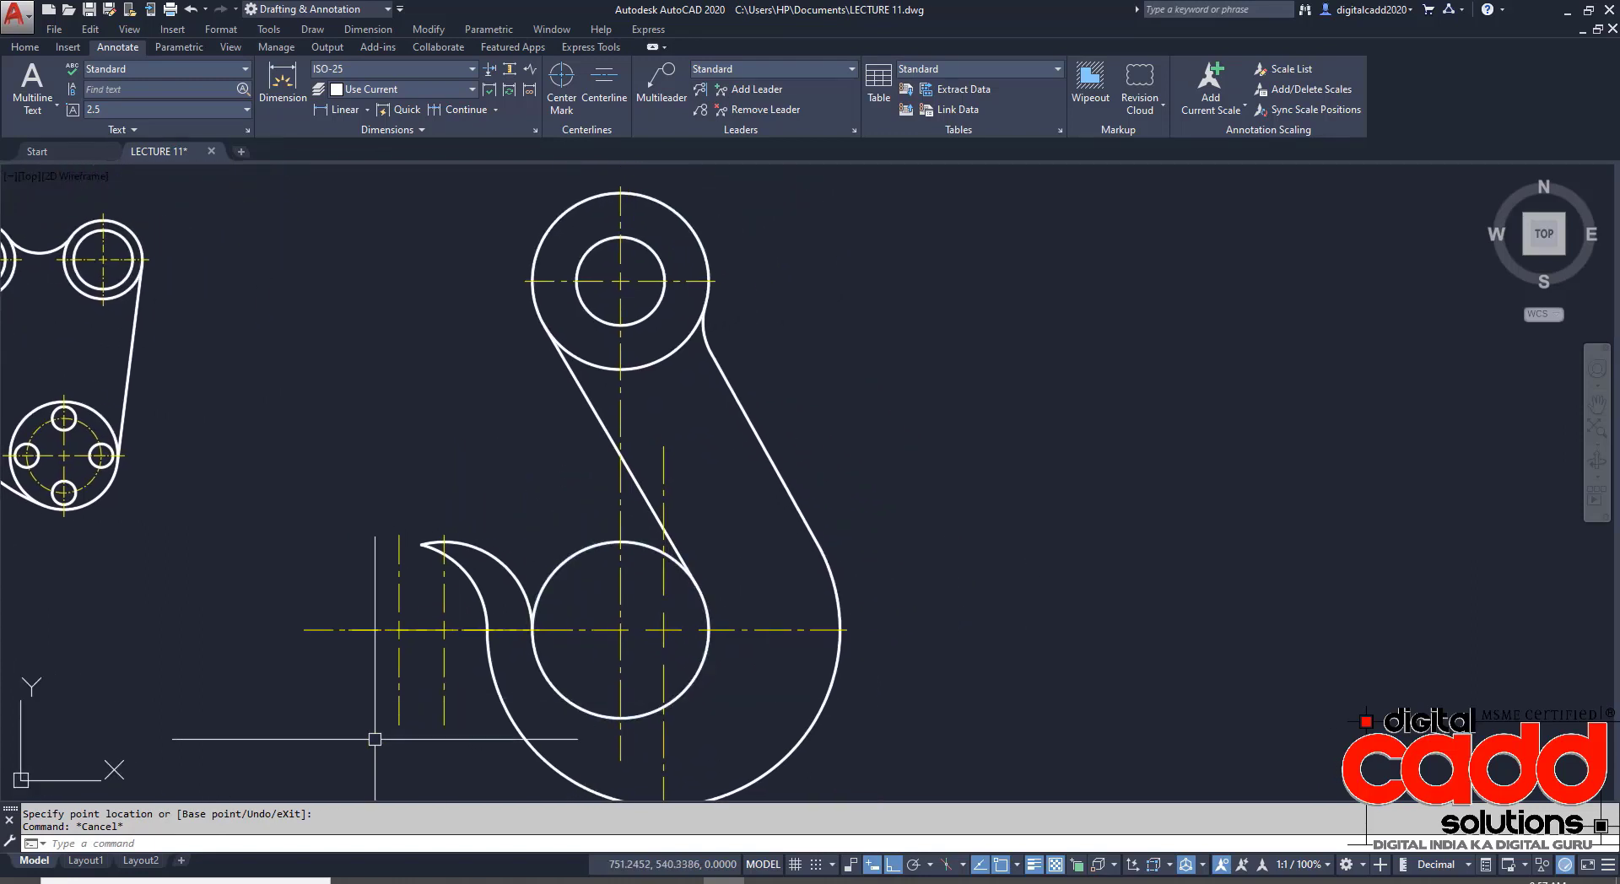
# - Bring the EX: 22 crane hook reference PDF to the front in Edge
pyautogui.click(477, 879)
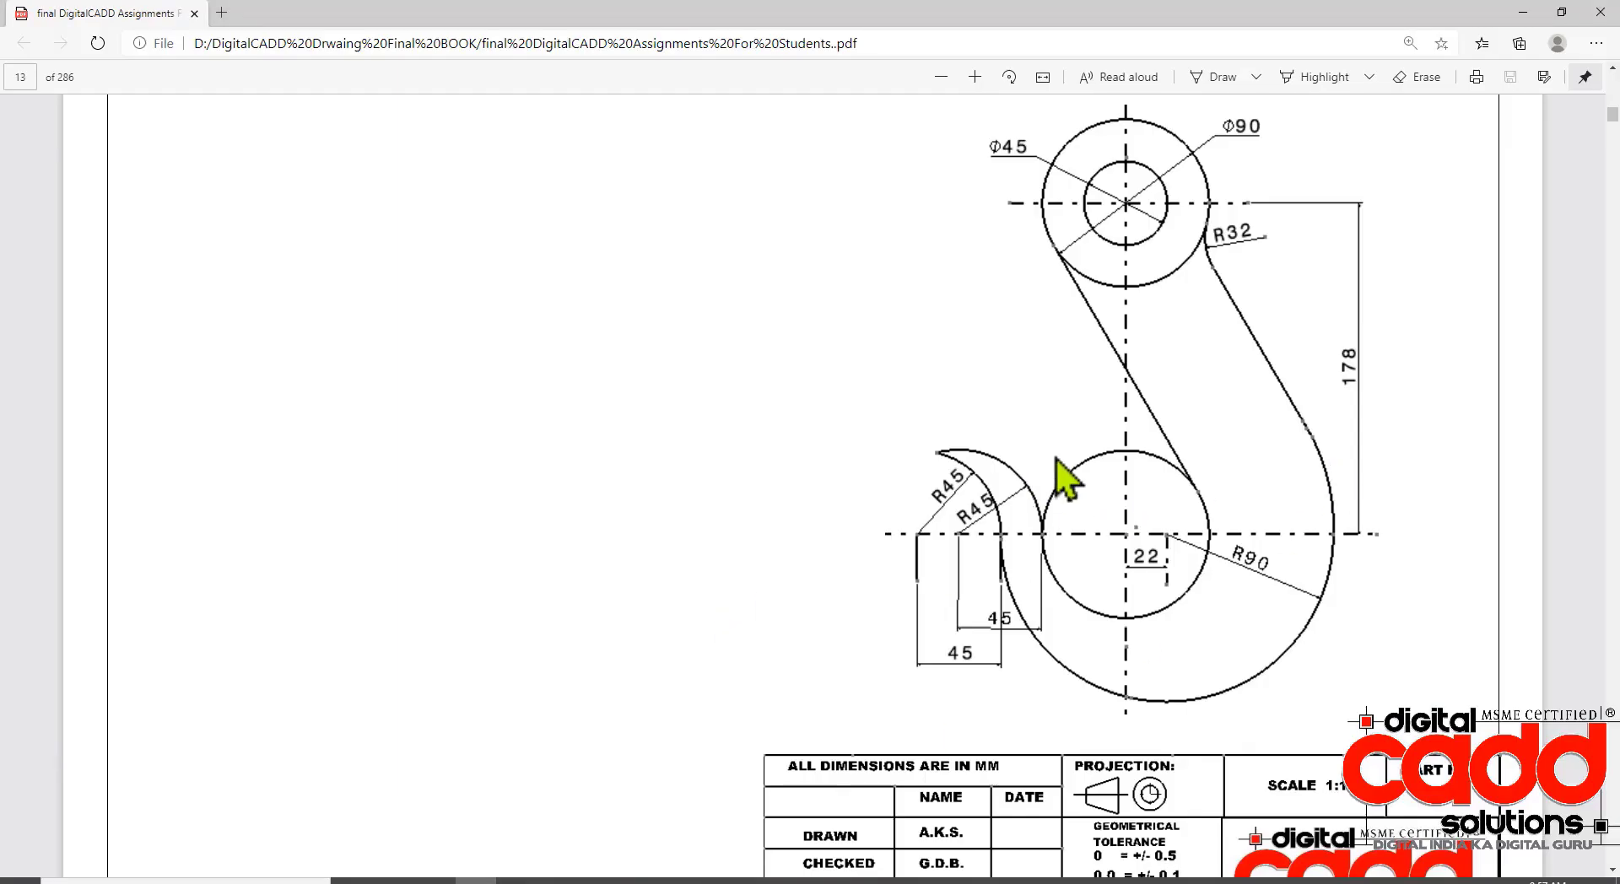
pyautogui.scroll(3, 1112, 494)
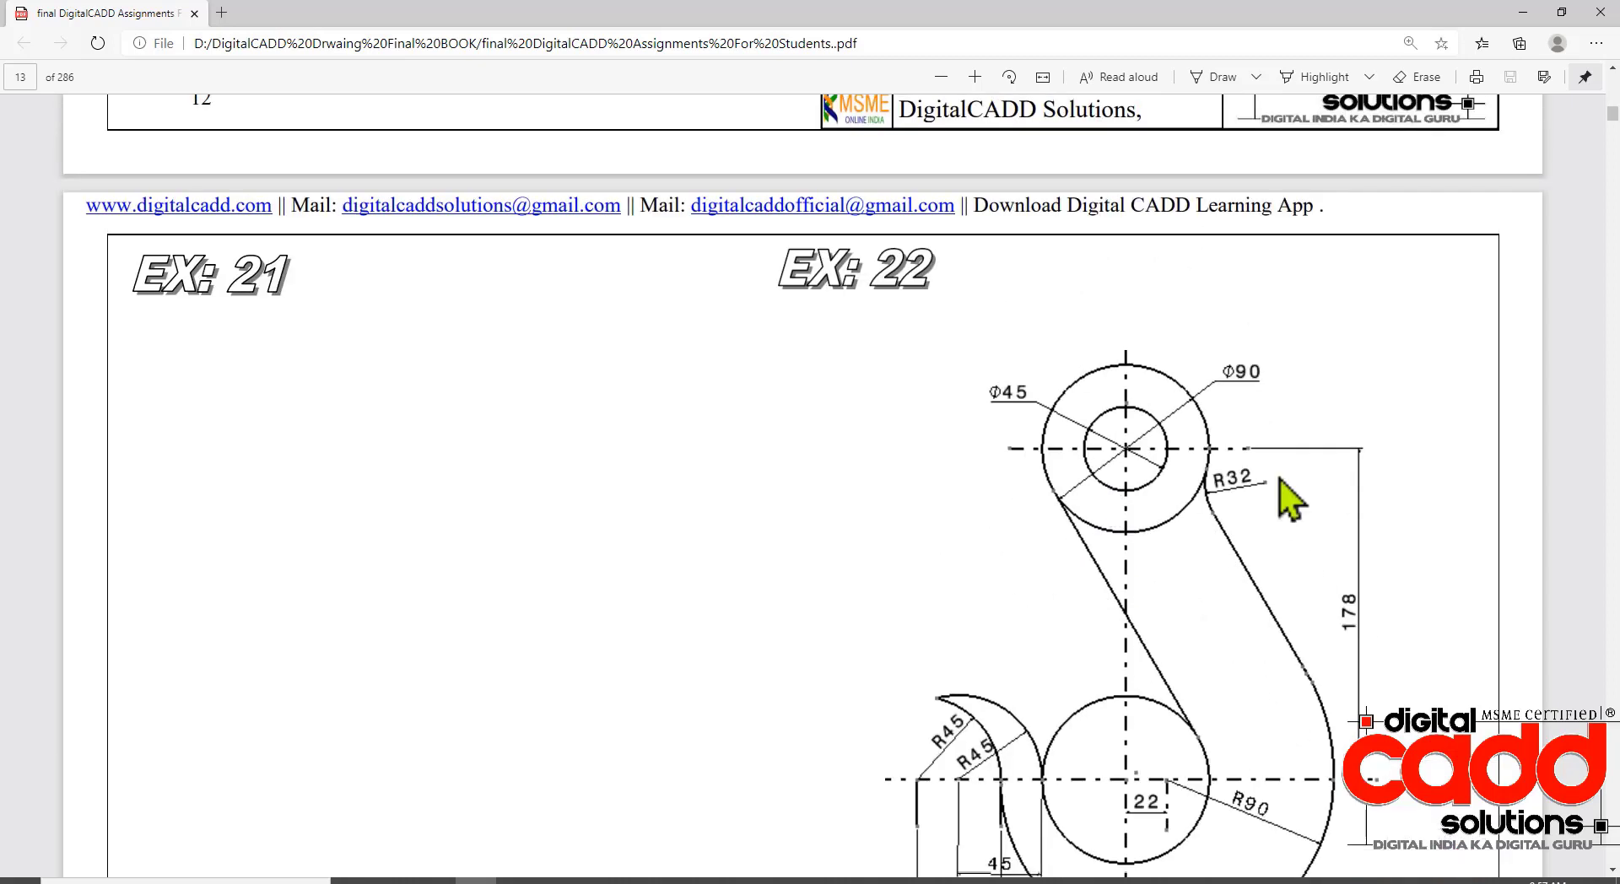
pyautogui.scroll(-3, 1069, 521)
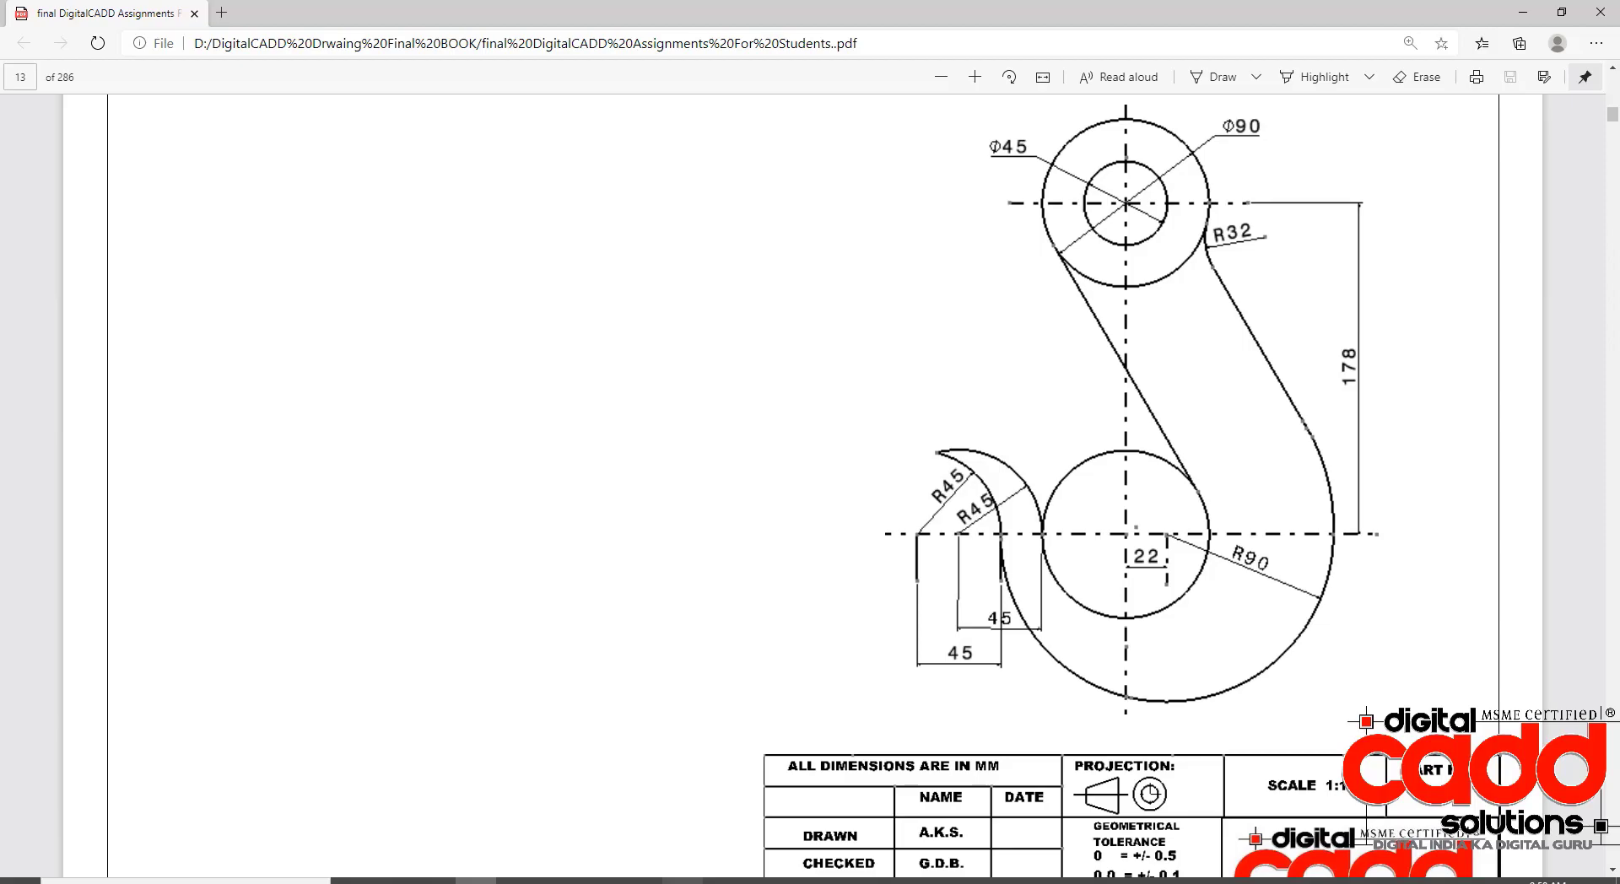
# - Window-select the whole crane hook, move it up-left beside the first part, and save LECTURE 11.dwg
pyautogui.click(724, 879)
pyautogui.scroll(-5, 774, 511)
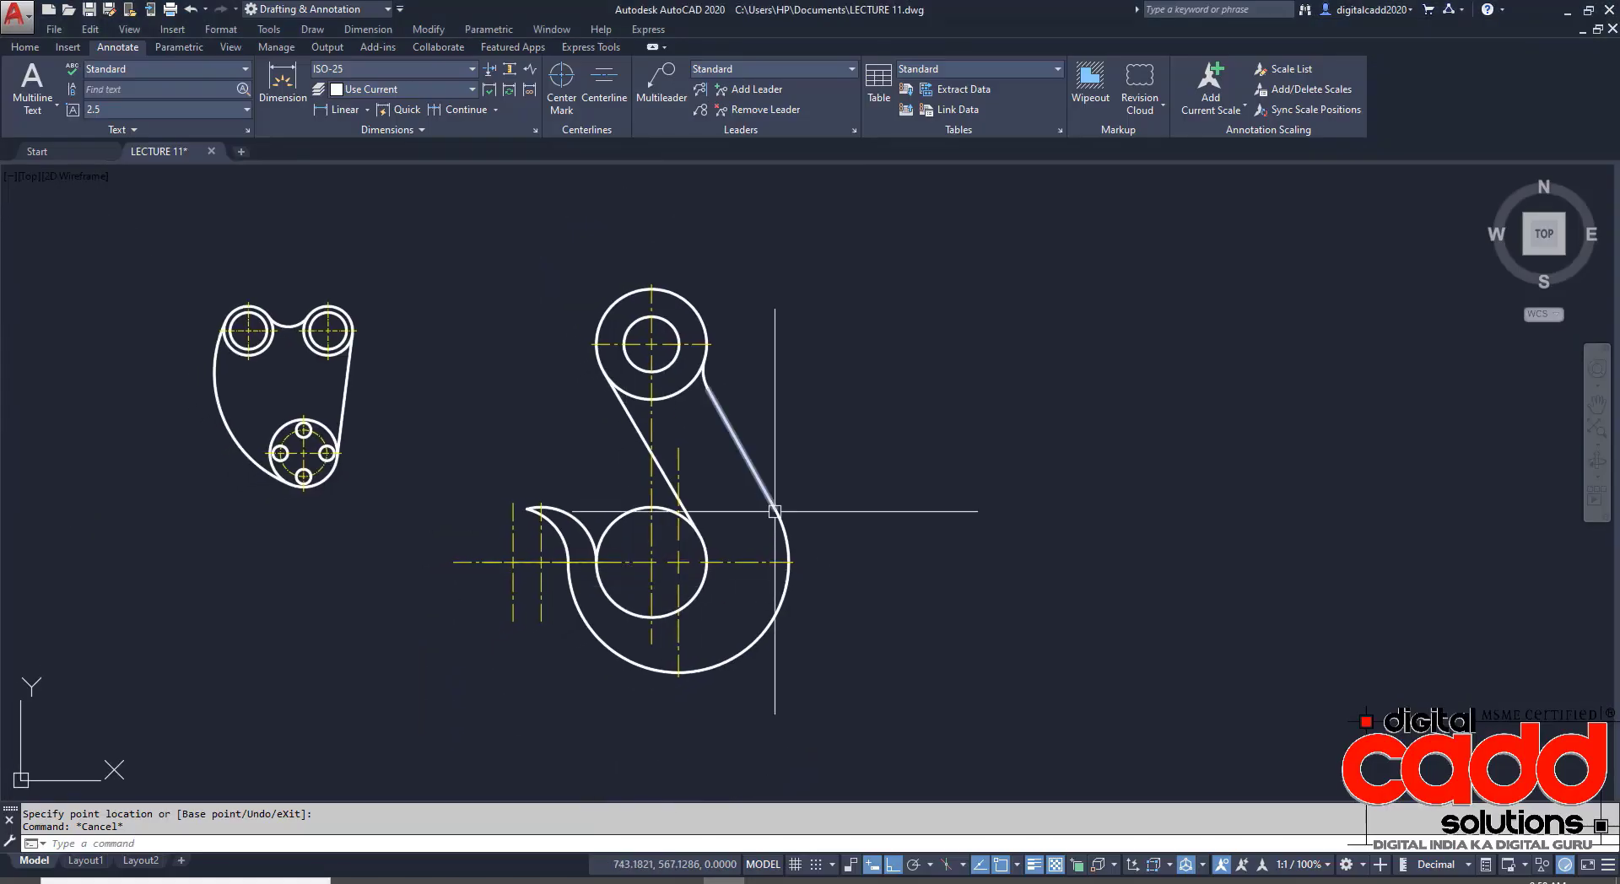
pyautogui.click(831, 252)
pyautogui.click(430, 755)
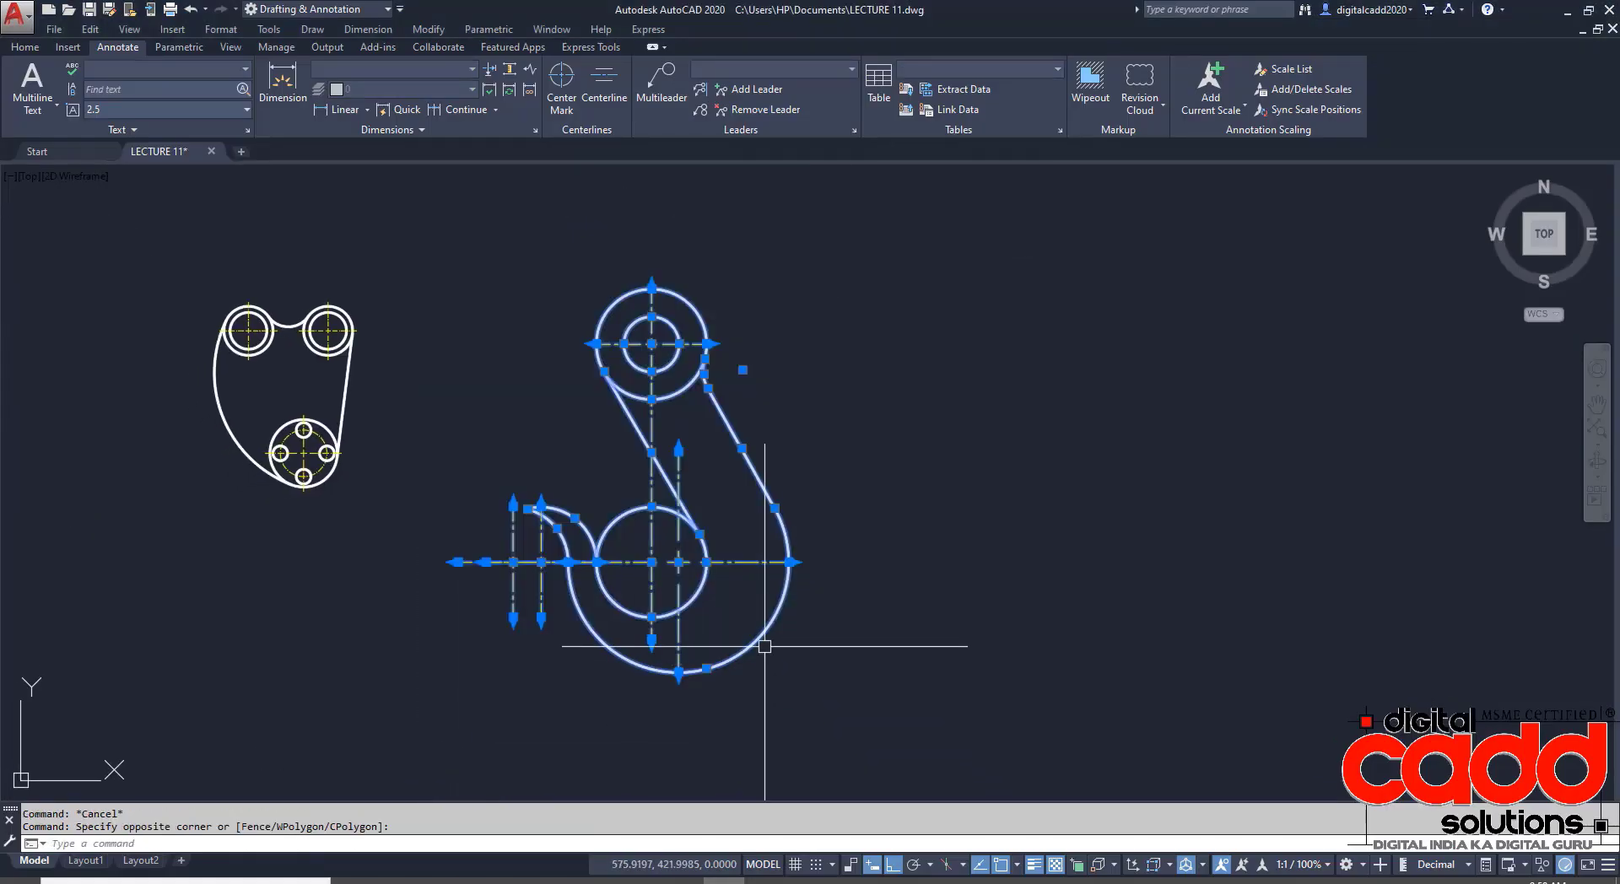
pyautogui.moveTo(764, 646); pyautogui.dragTo(656, 545)
pyautogui.scroll(-1, 922, 517)
pyautogui.scroll(1, 959, 484)
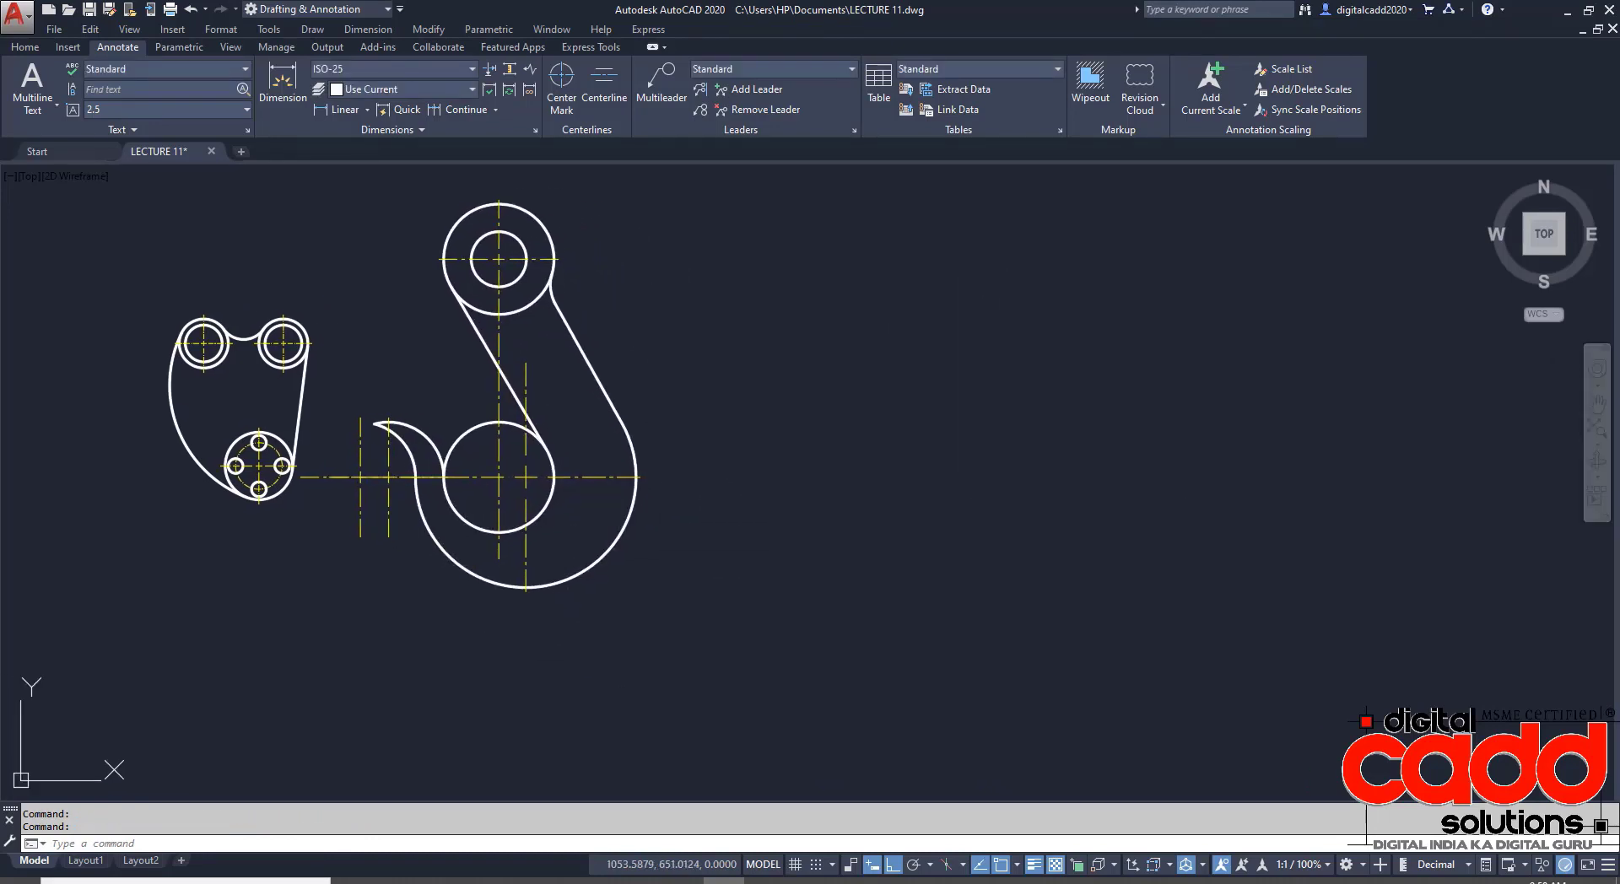
pyautogui.hotkey('ctrl', 's')
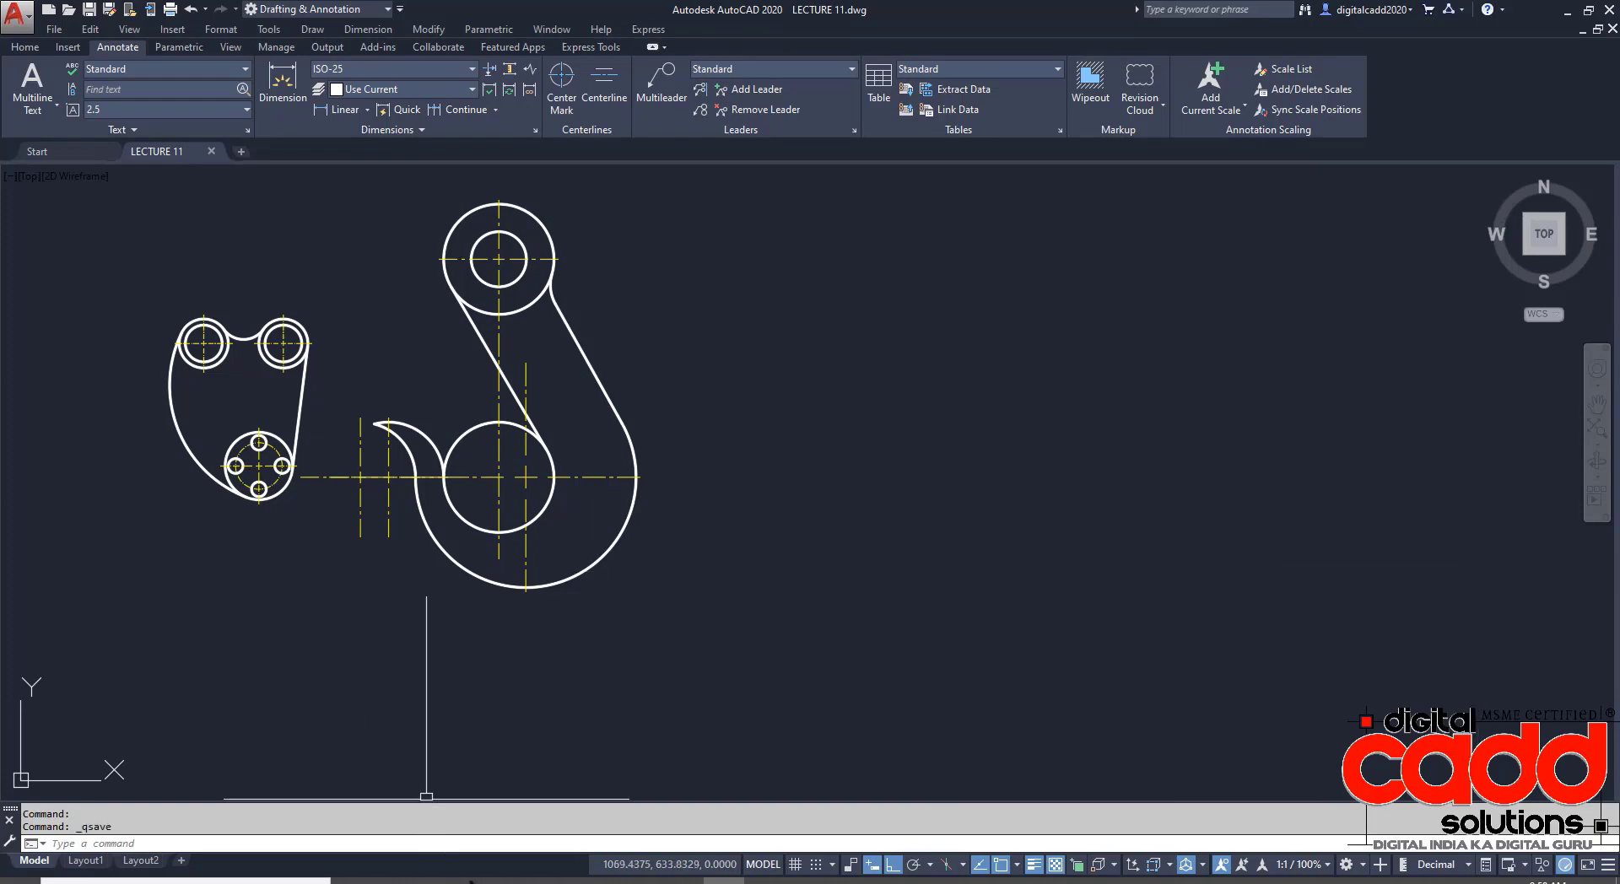
# - Scroll the assignments PDF to page 15, showing the EX: 25 link and EX: 26 cam drawings
pyautogui.hotkey('alt', 'Tab')
pyautogui.scroll(-4, 651, 732)
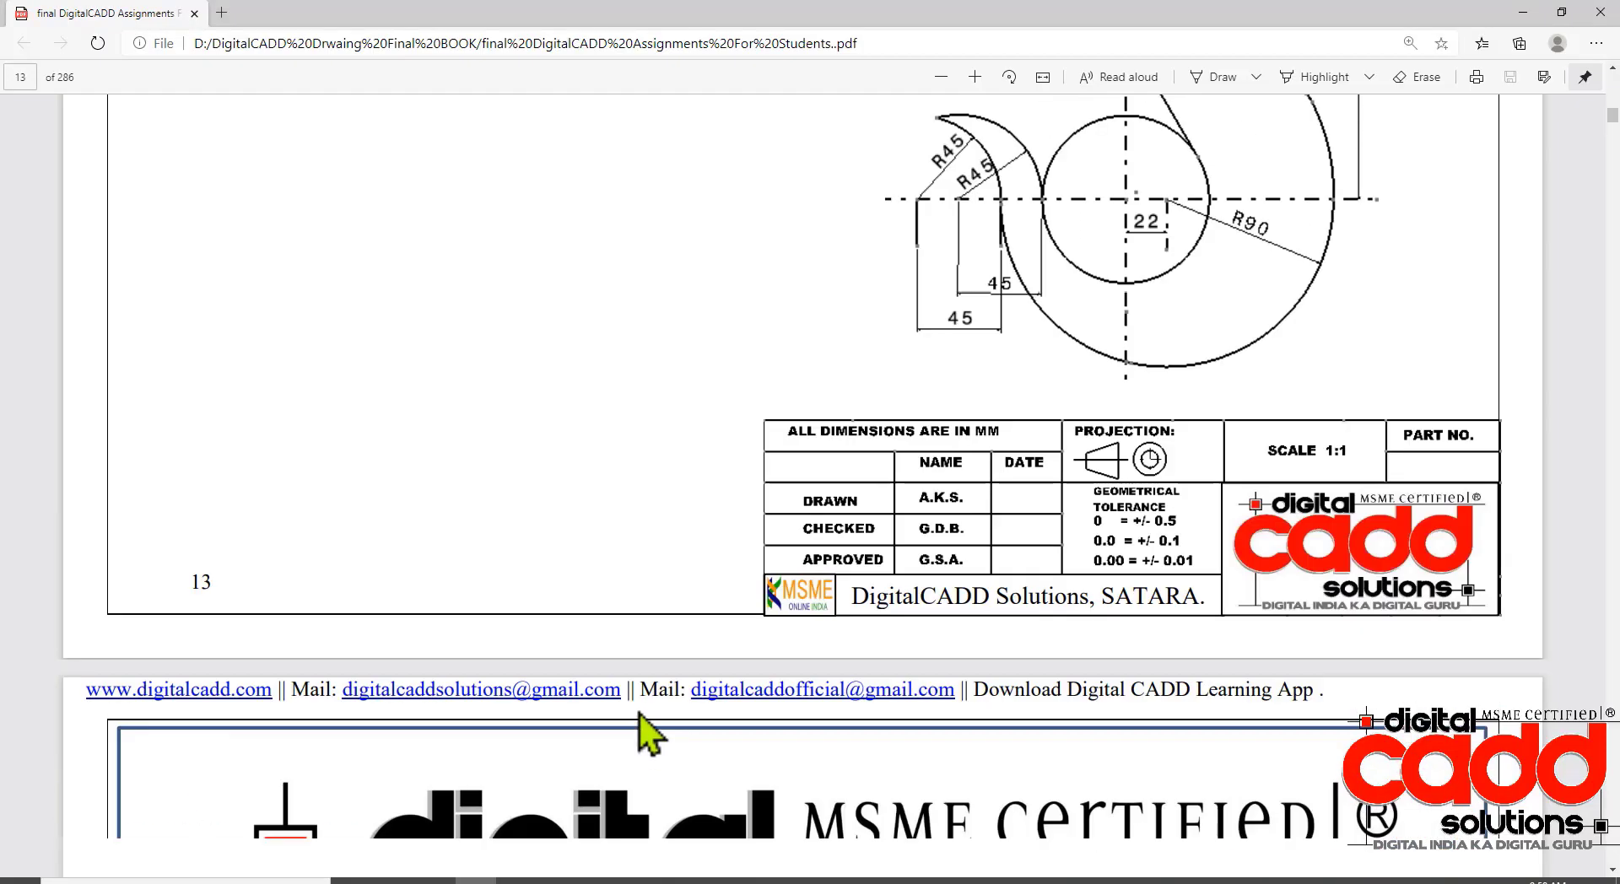
pyautogui.scroll(-7, 653, 675)
pyautogui.scroll(-1, 653, 614)
pyautogui.scroll(-8, 662, 596)
pyautogui.scroll(-3, 662, 597)
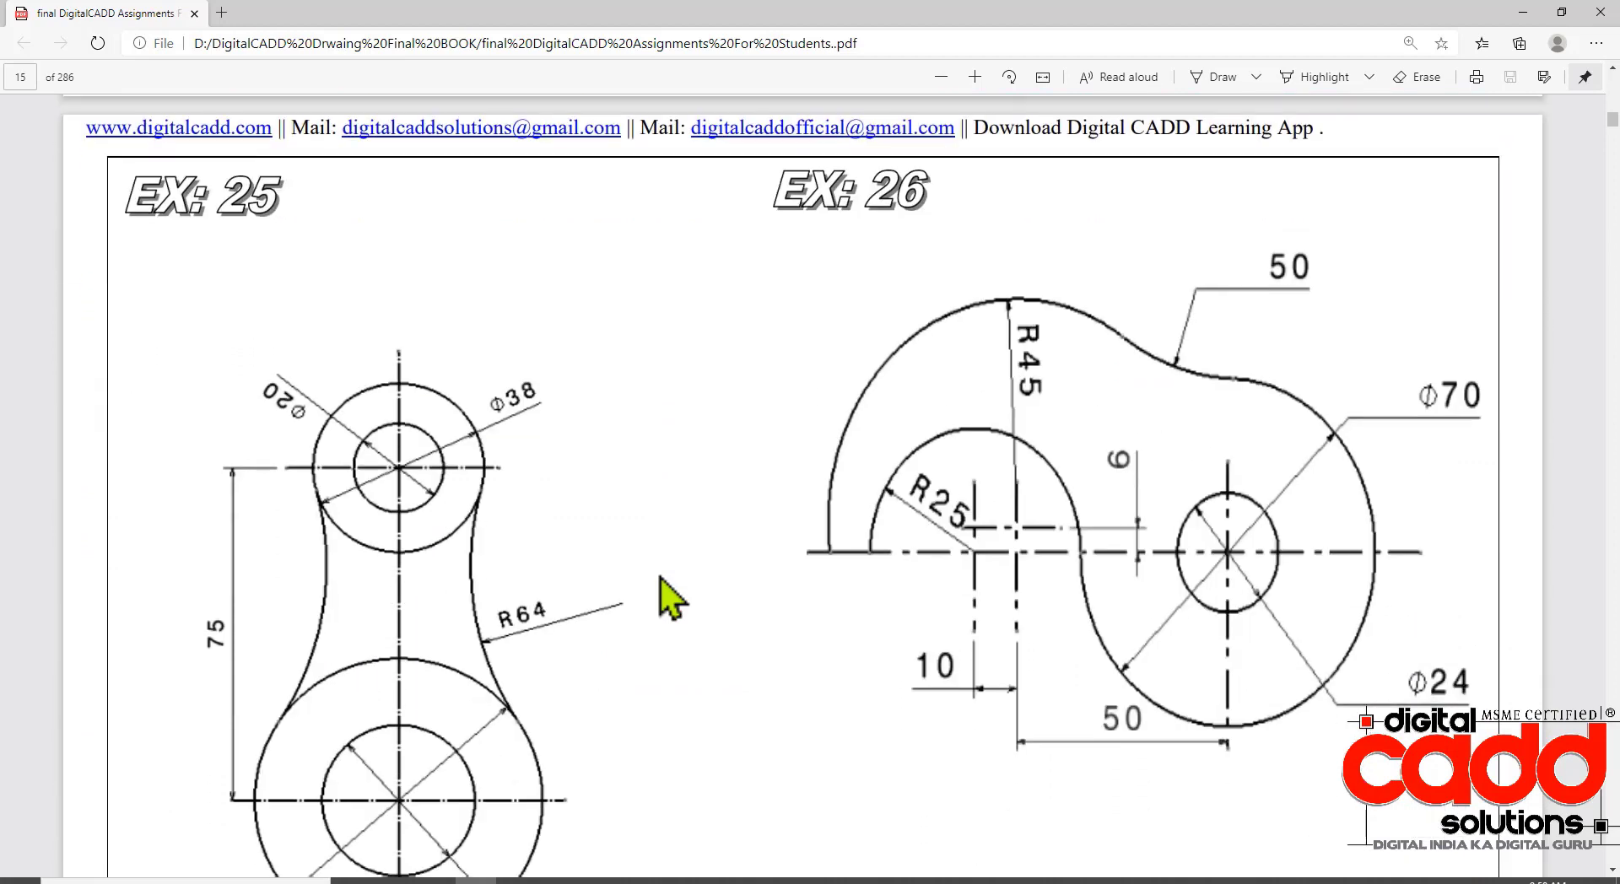
pyautogui.scroll(-1, 662, 596)
pyautogui.scroll(3, 687, 713)
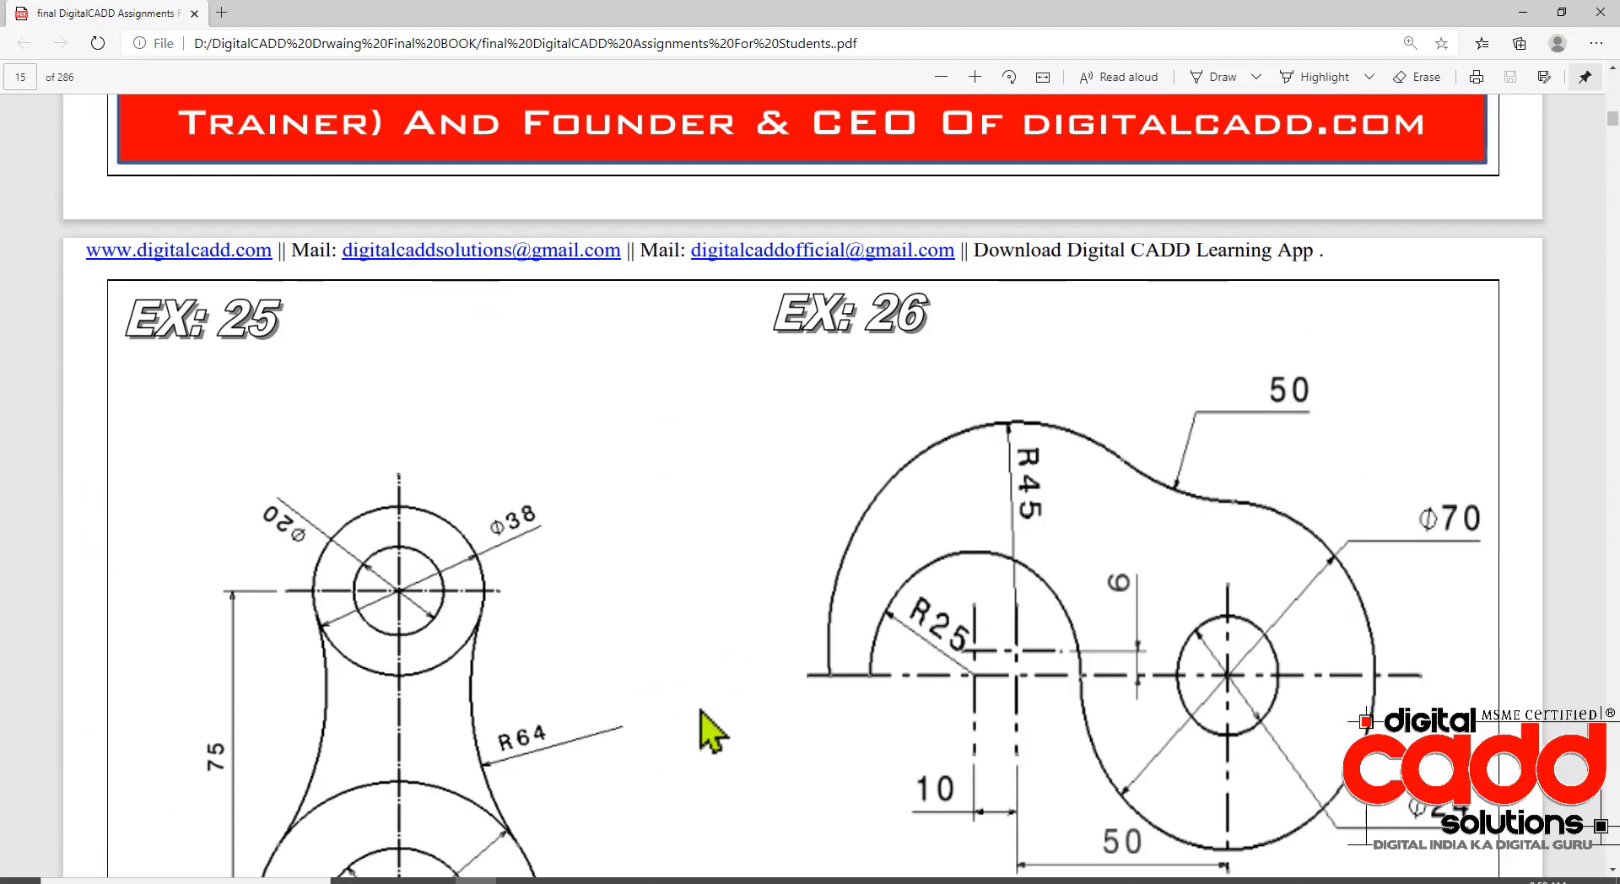
pyautogui.scroll(-3, 698, 723)
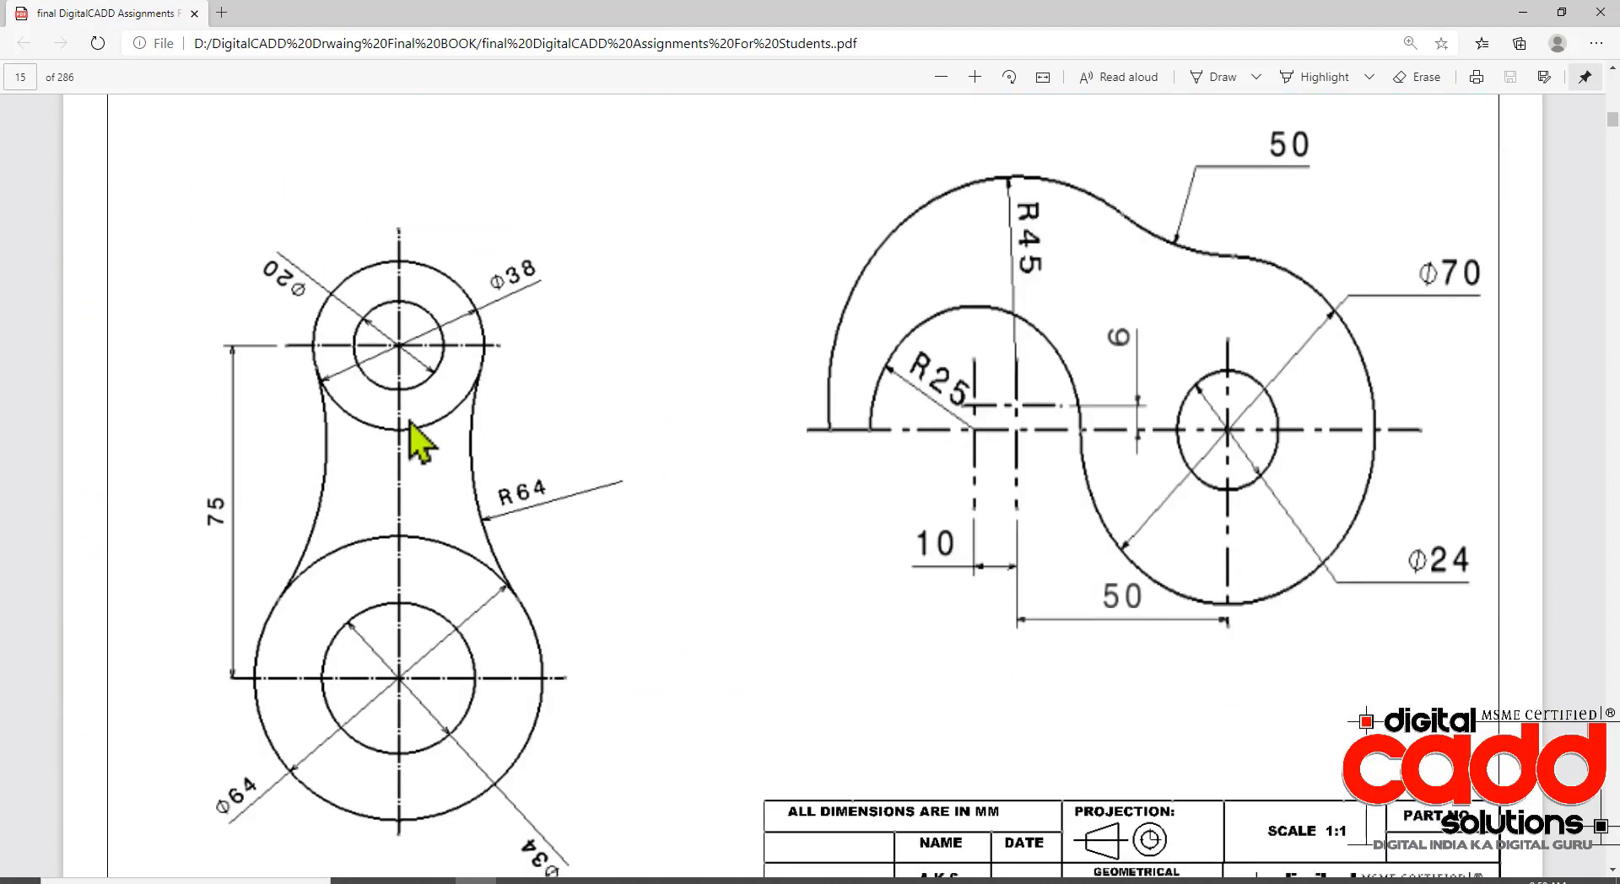
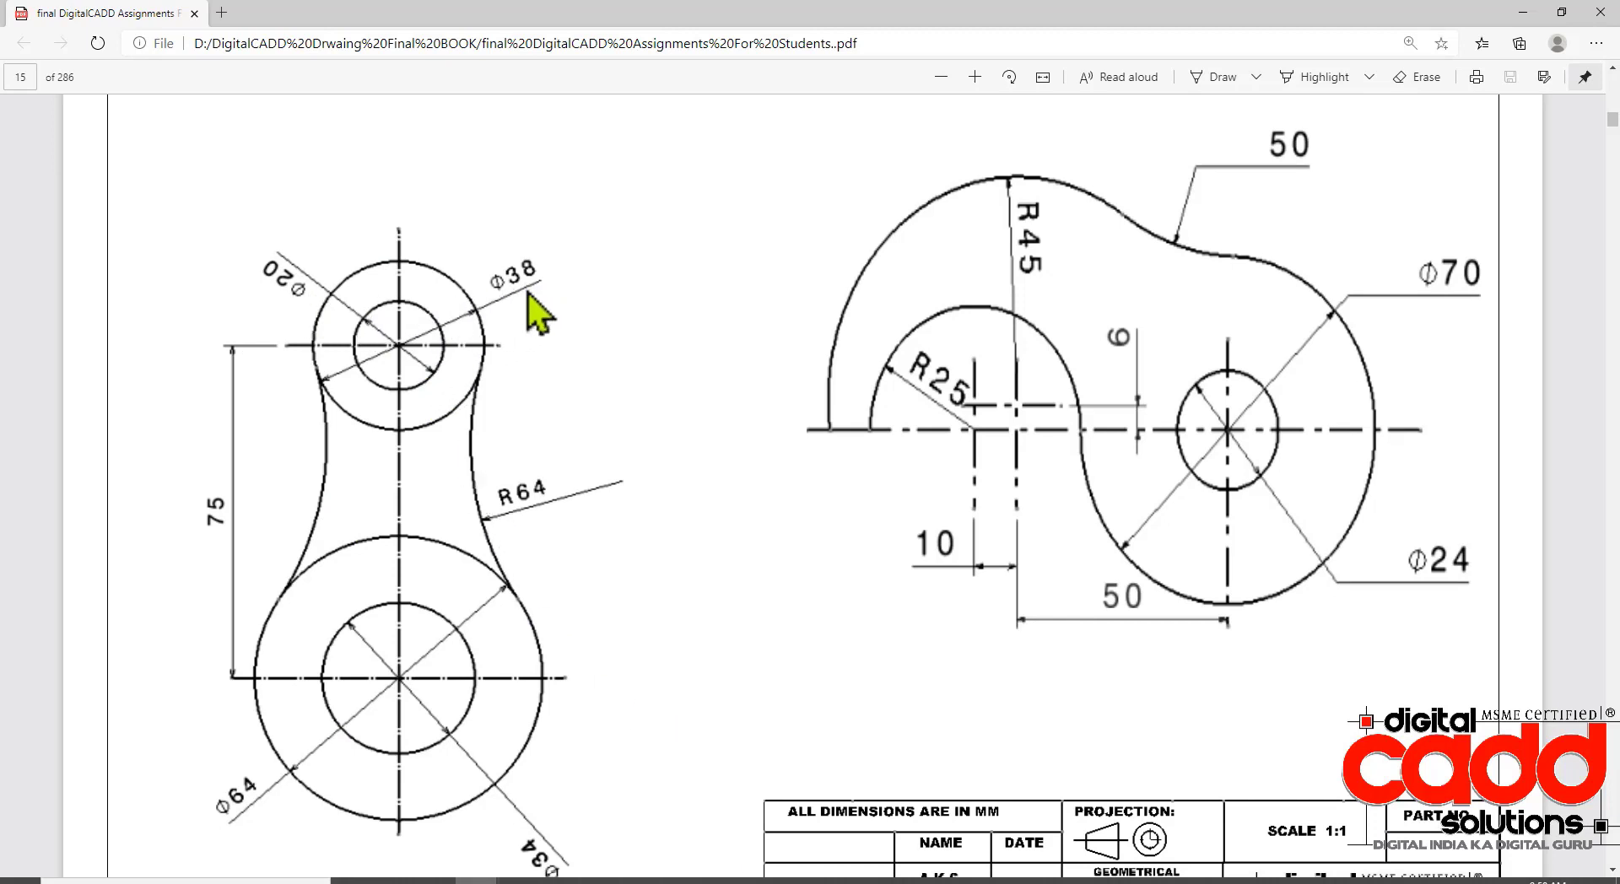
# - Set new objects to ByLayer colour and a 0.30 mm lineweight
pyautogui.click(732, 877)
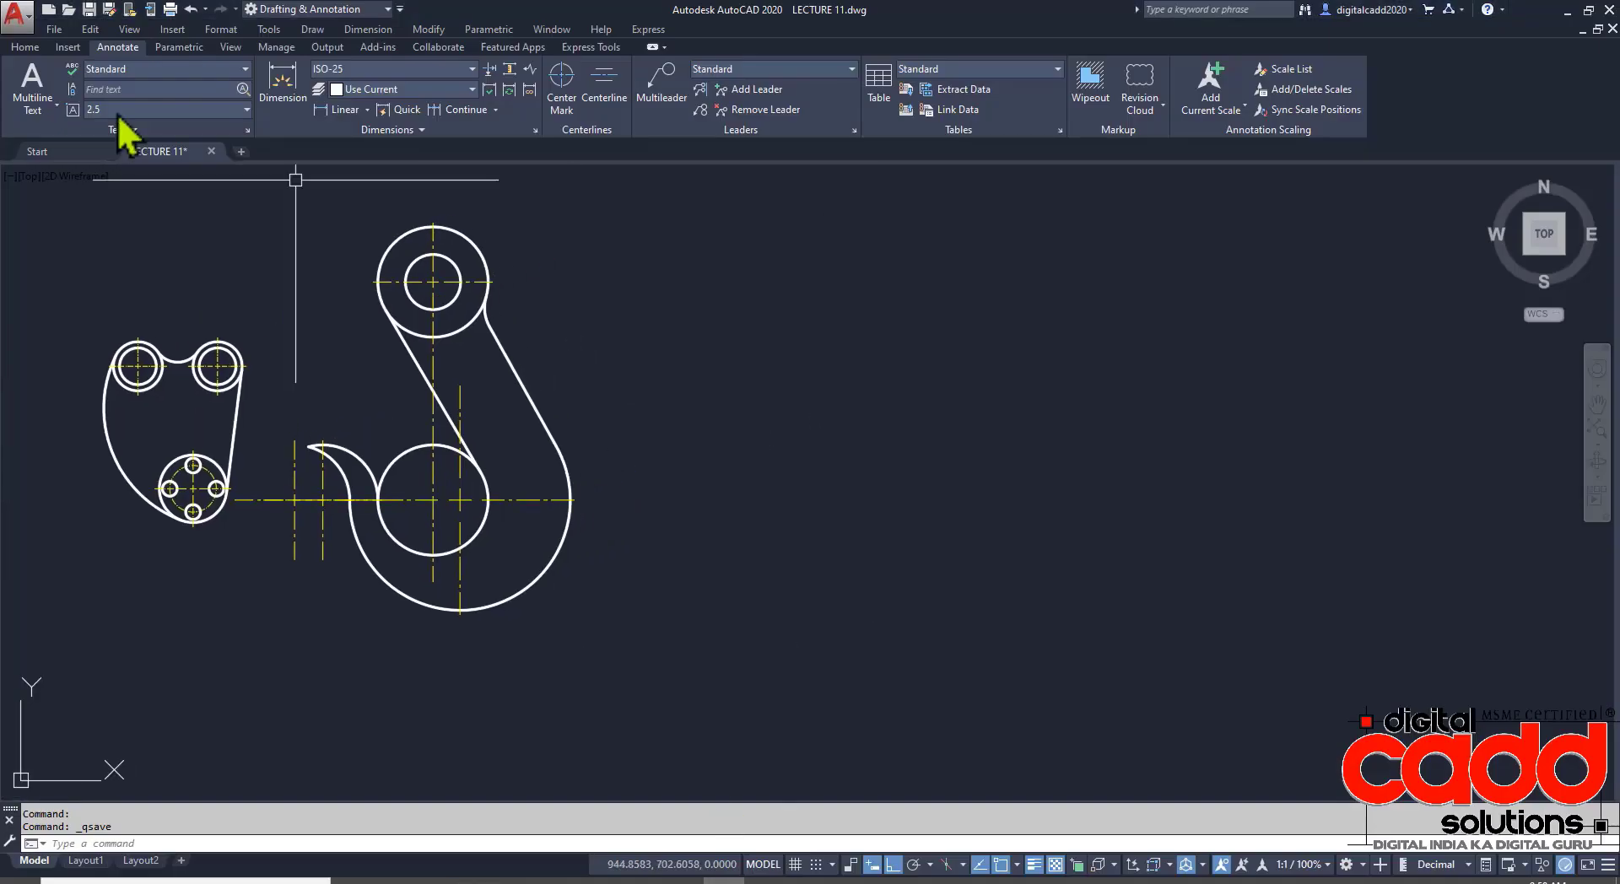
pyautogui.click(25, 54)
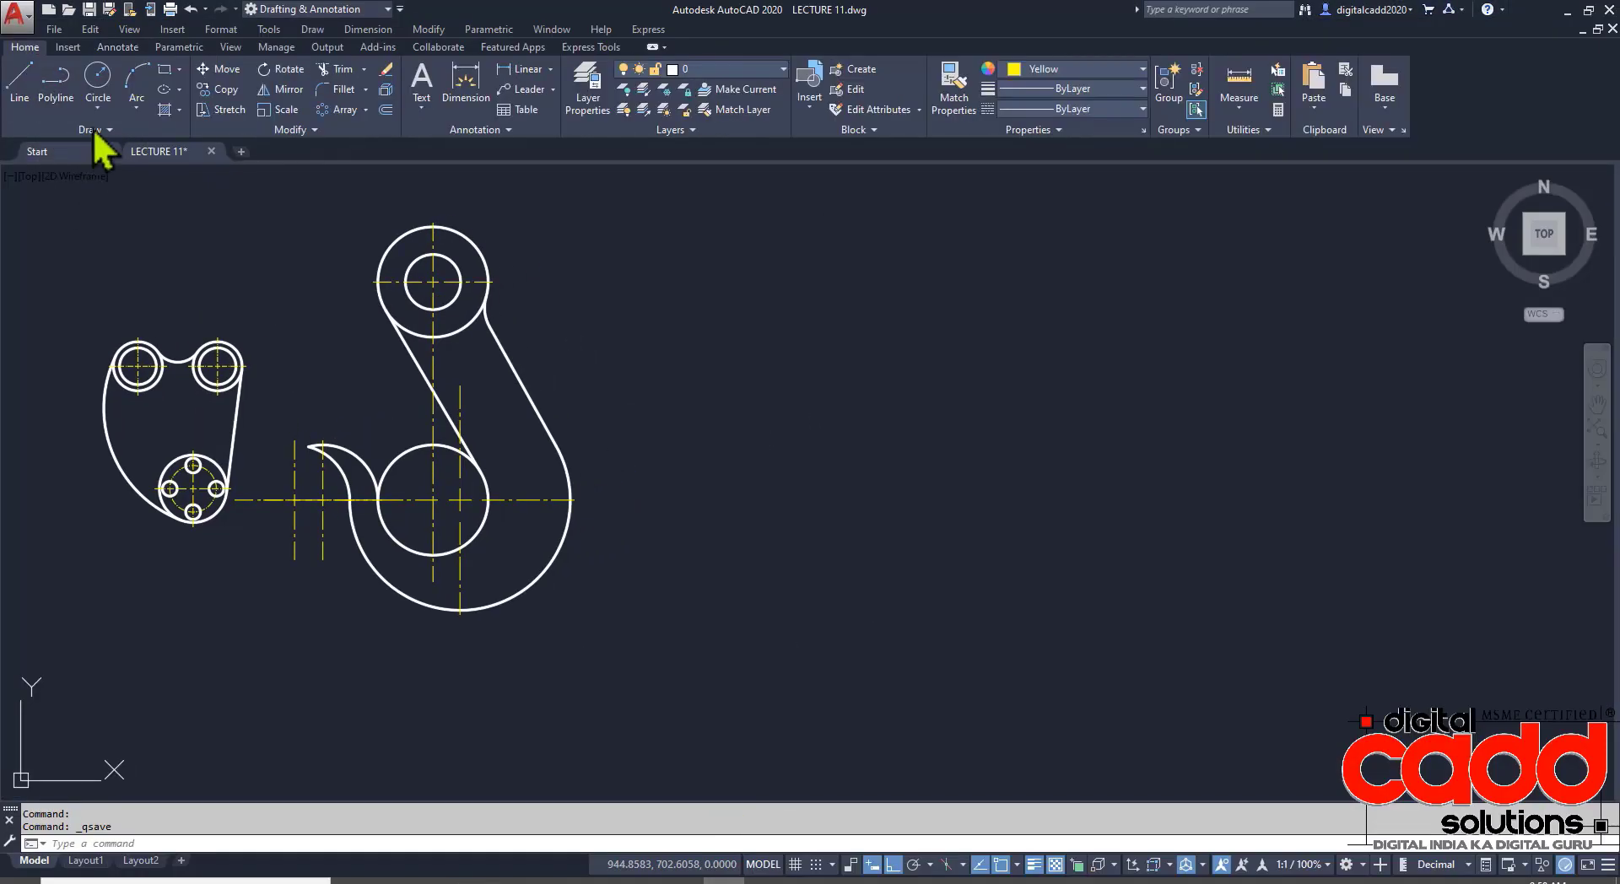
pyautogui.click(98, 108)
pyautogui.click(133, 175)
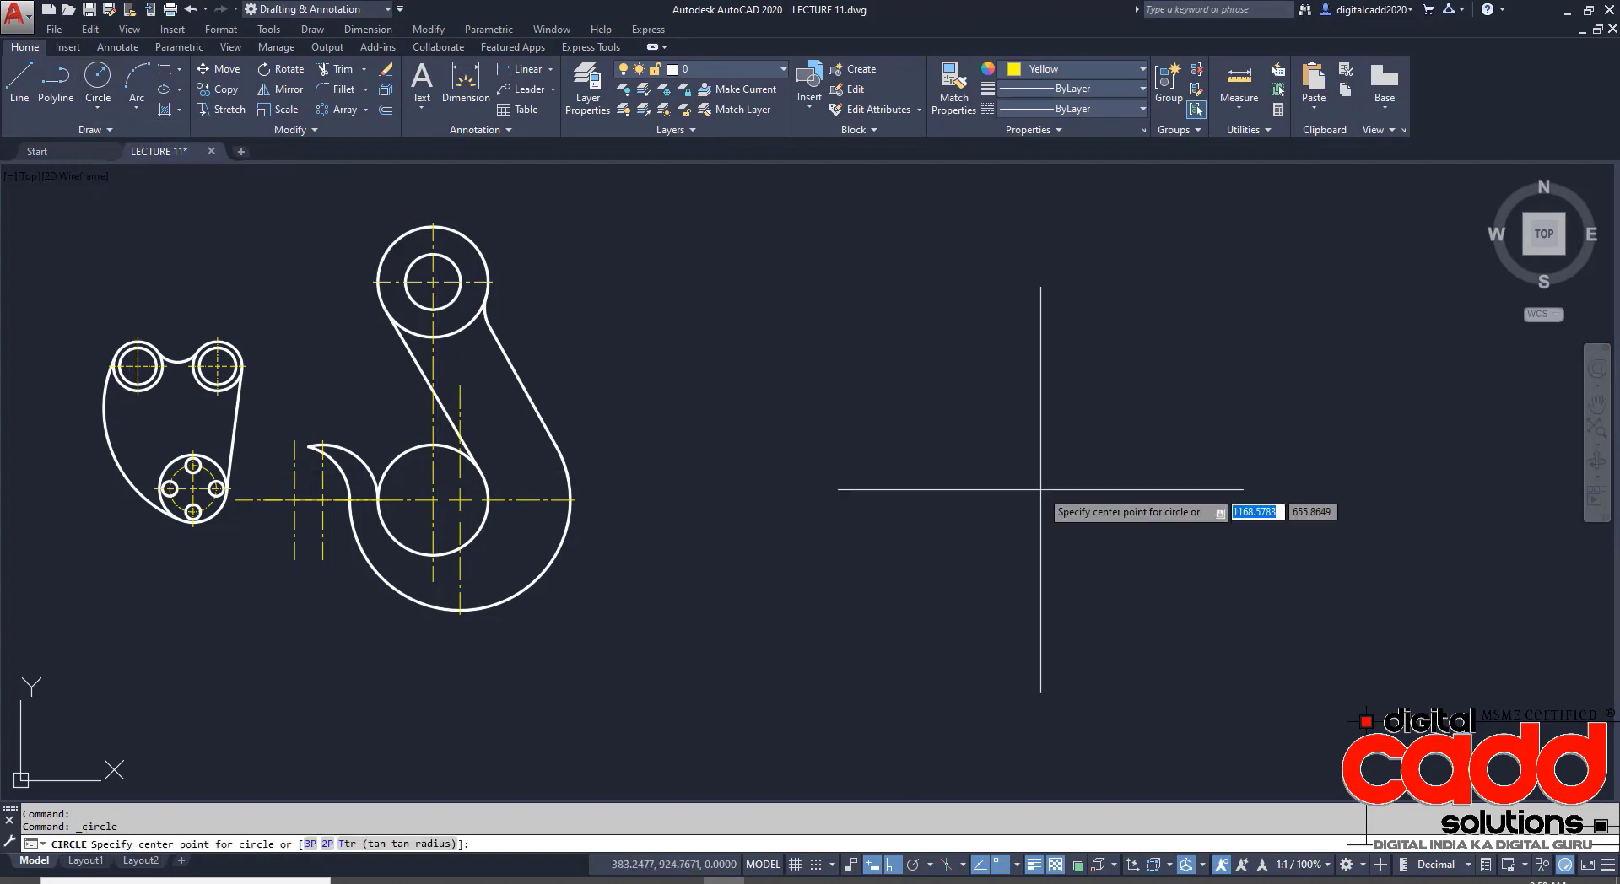
pyautogui.press('Escape')
pyautogui.click(1058, 75)
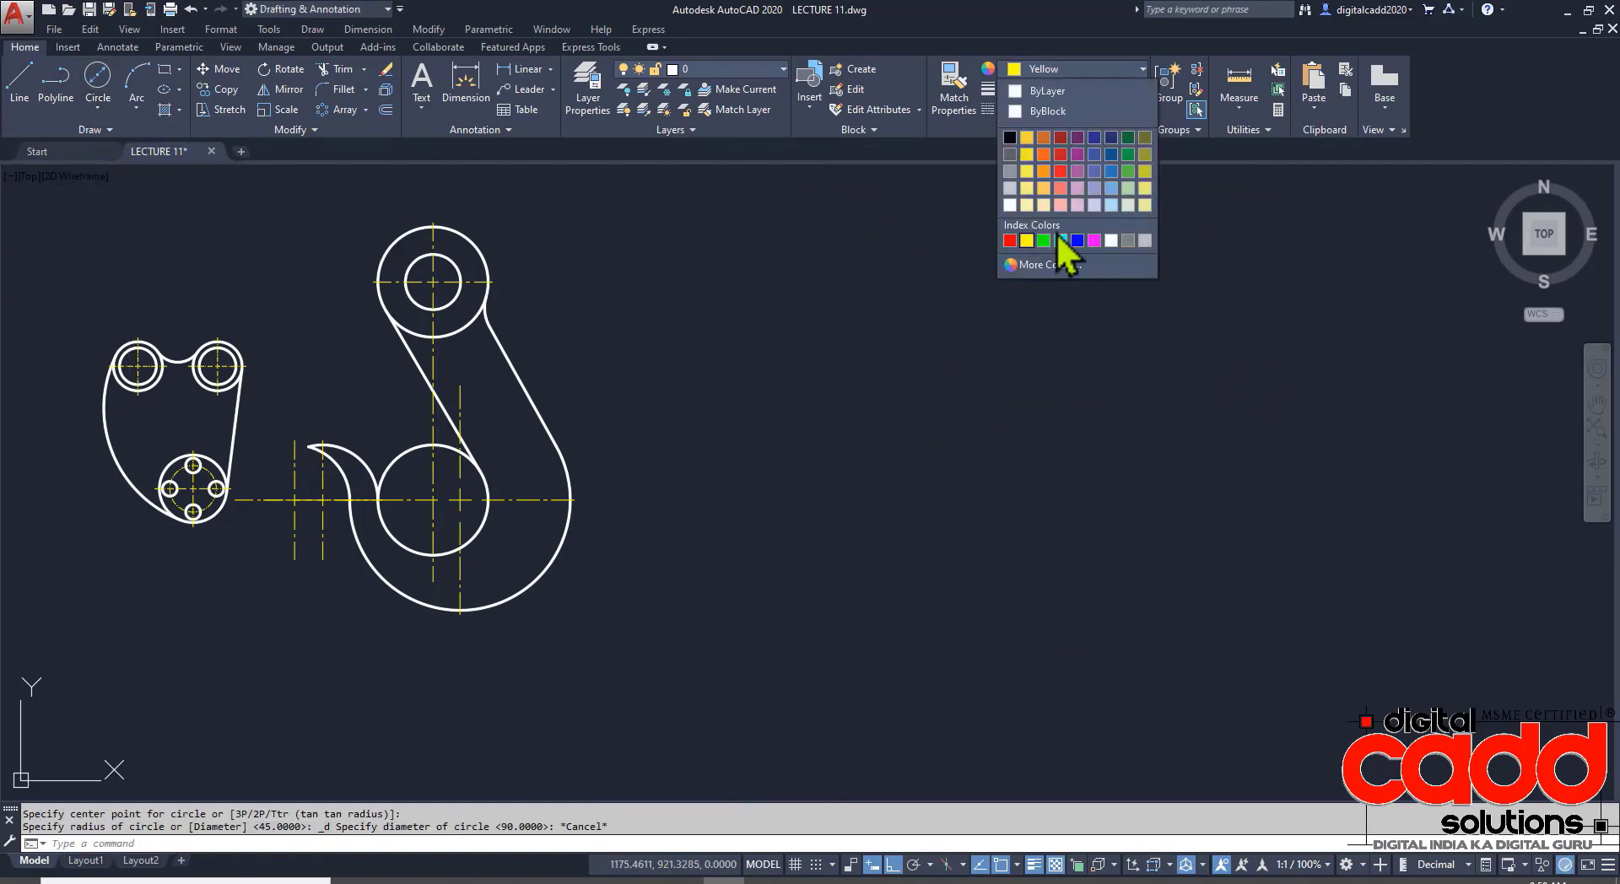
pyautogui.click(1046, 90)
pyautogui.click(1050, 88)
pyautogui.scroll(-1, 1070, 346)
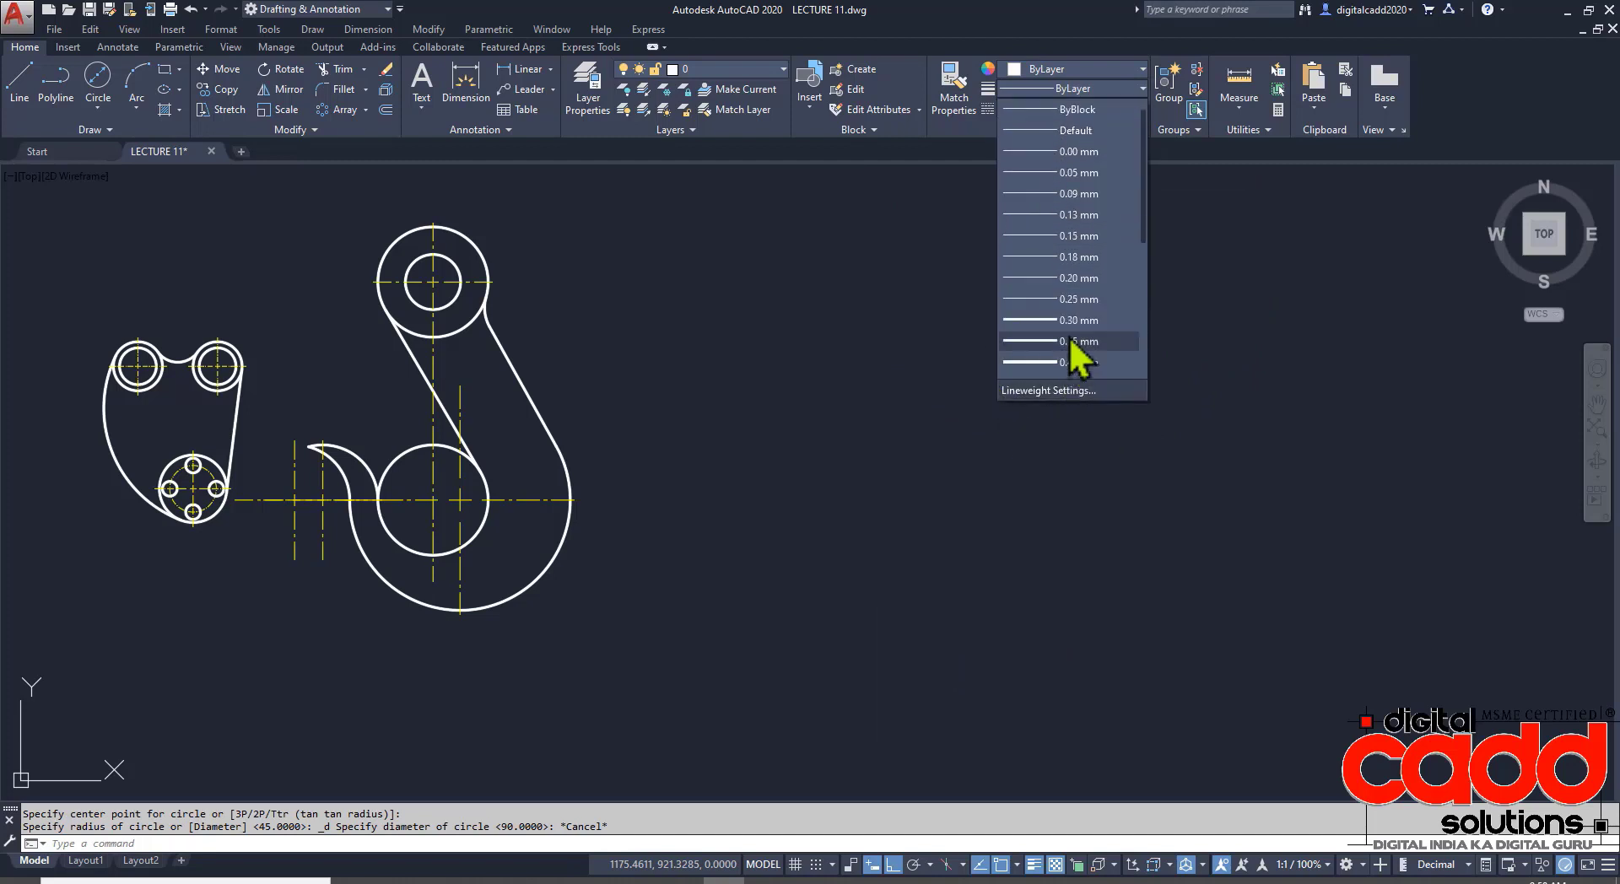
pyautogui.click(1071, 321)
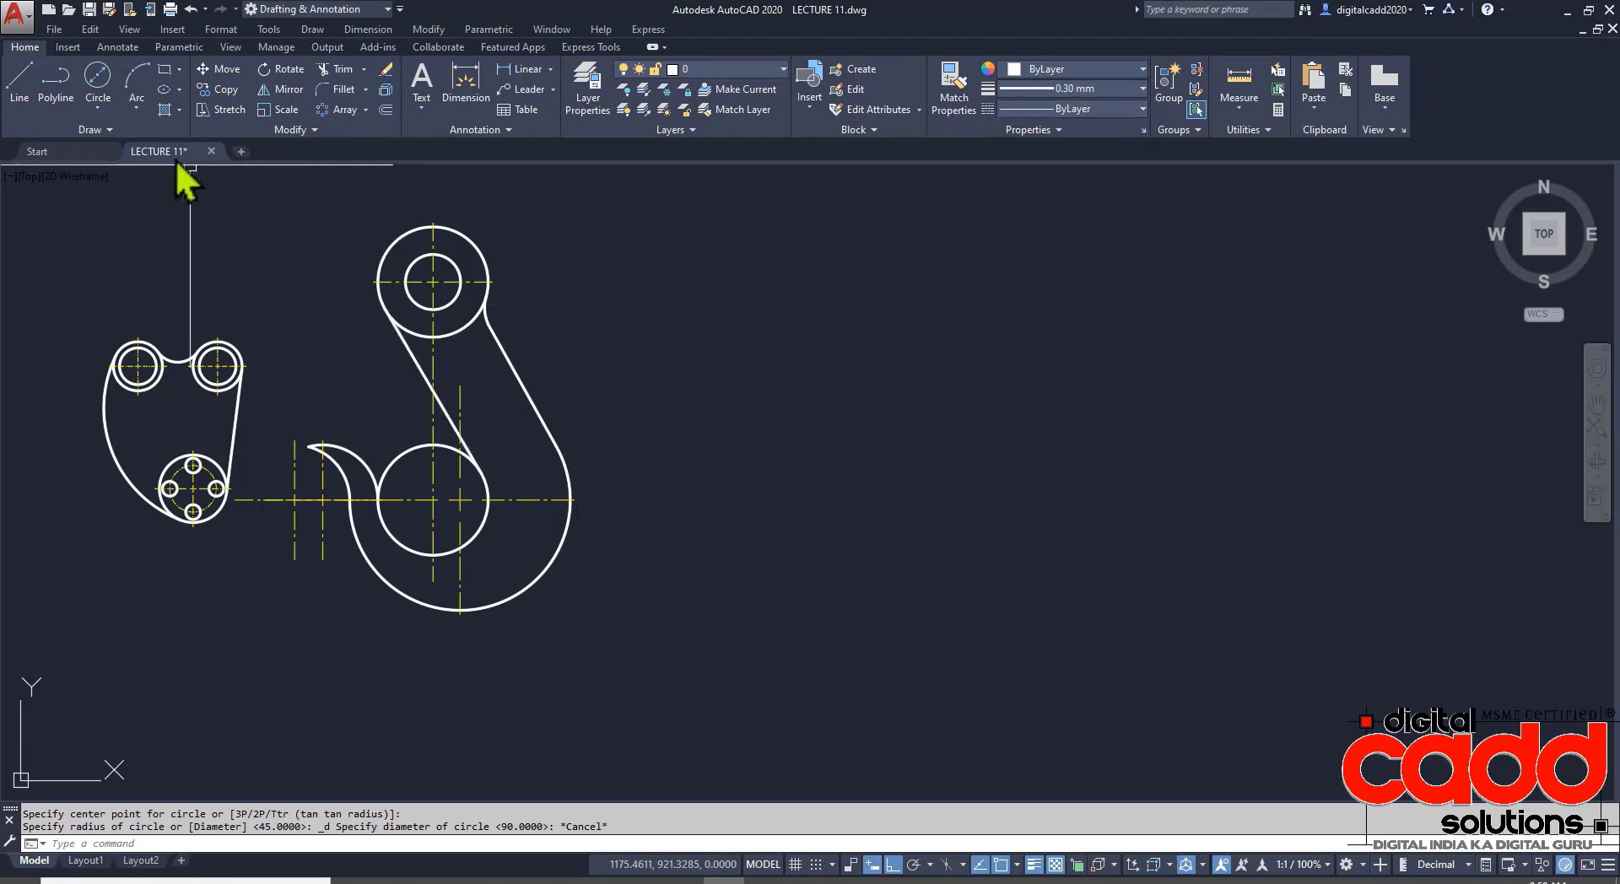
# - Draw a 20-diameter circle by centre and diameter
pyautogui.click(102, 113)
pyautogui.click(127, 193)
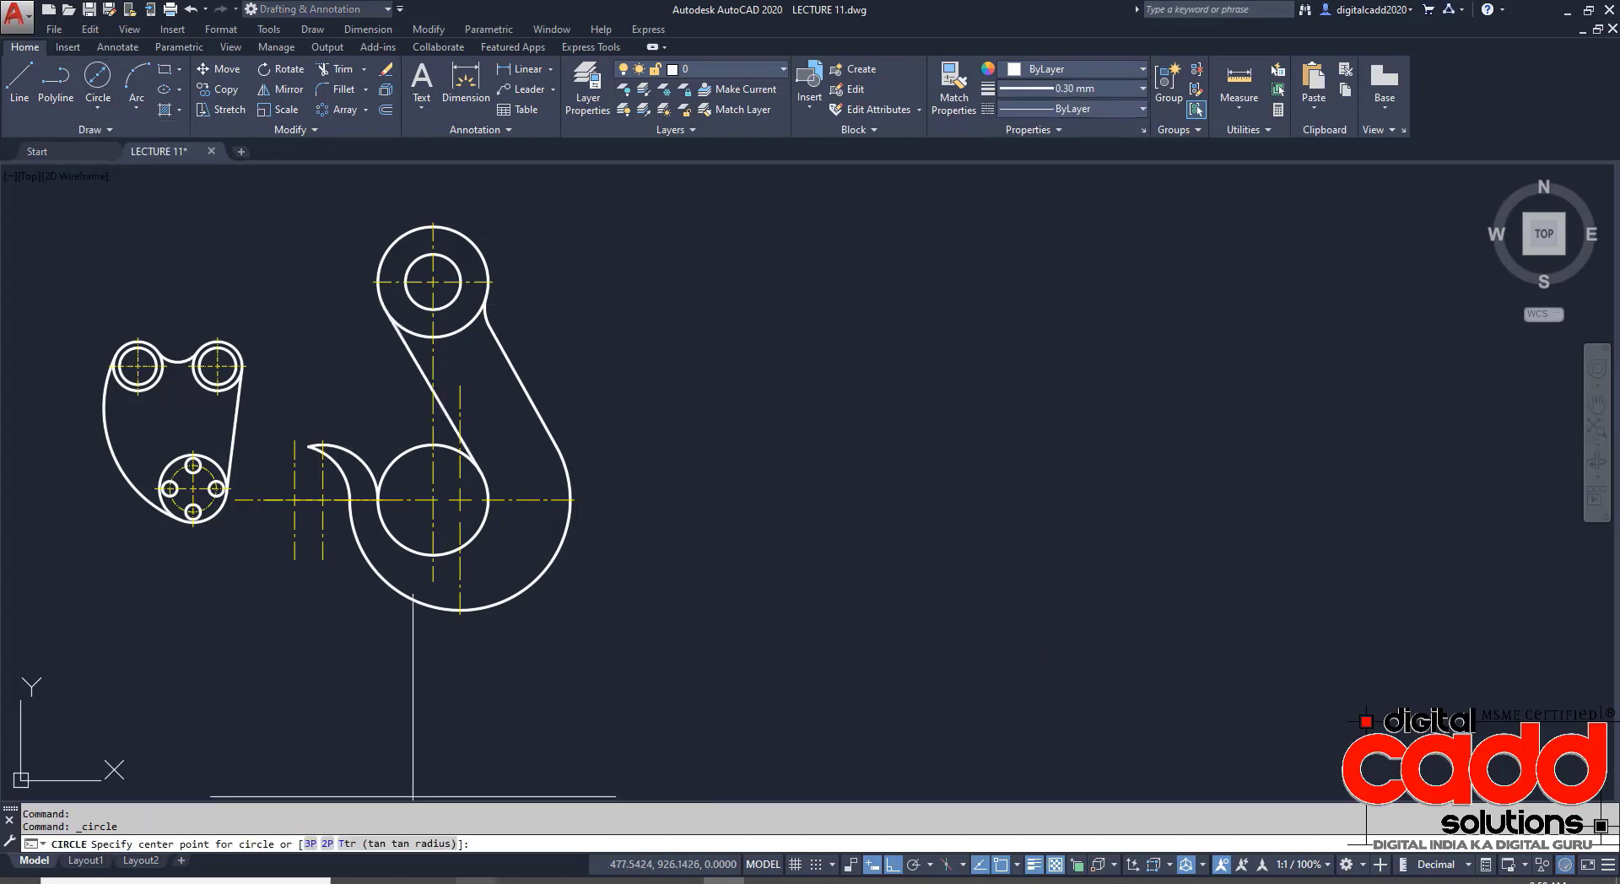
pyautogui.hotkey('alt', 'Tab')
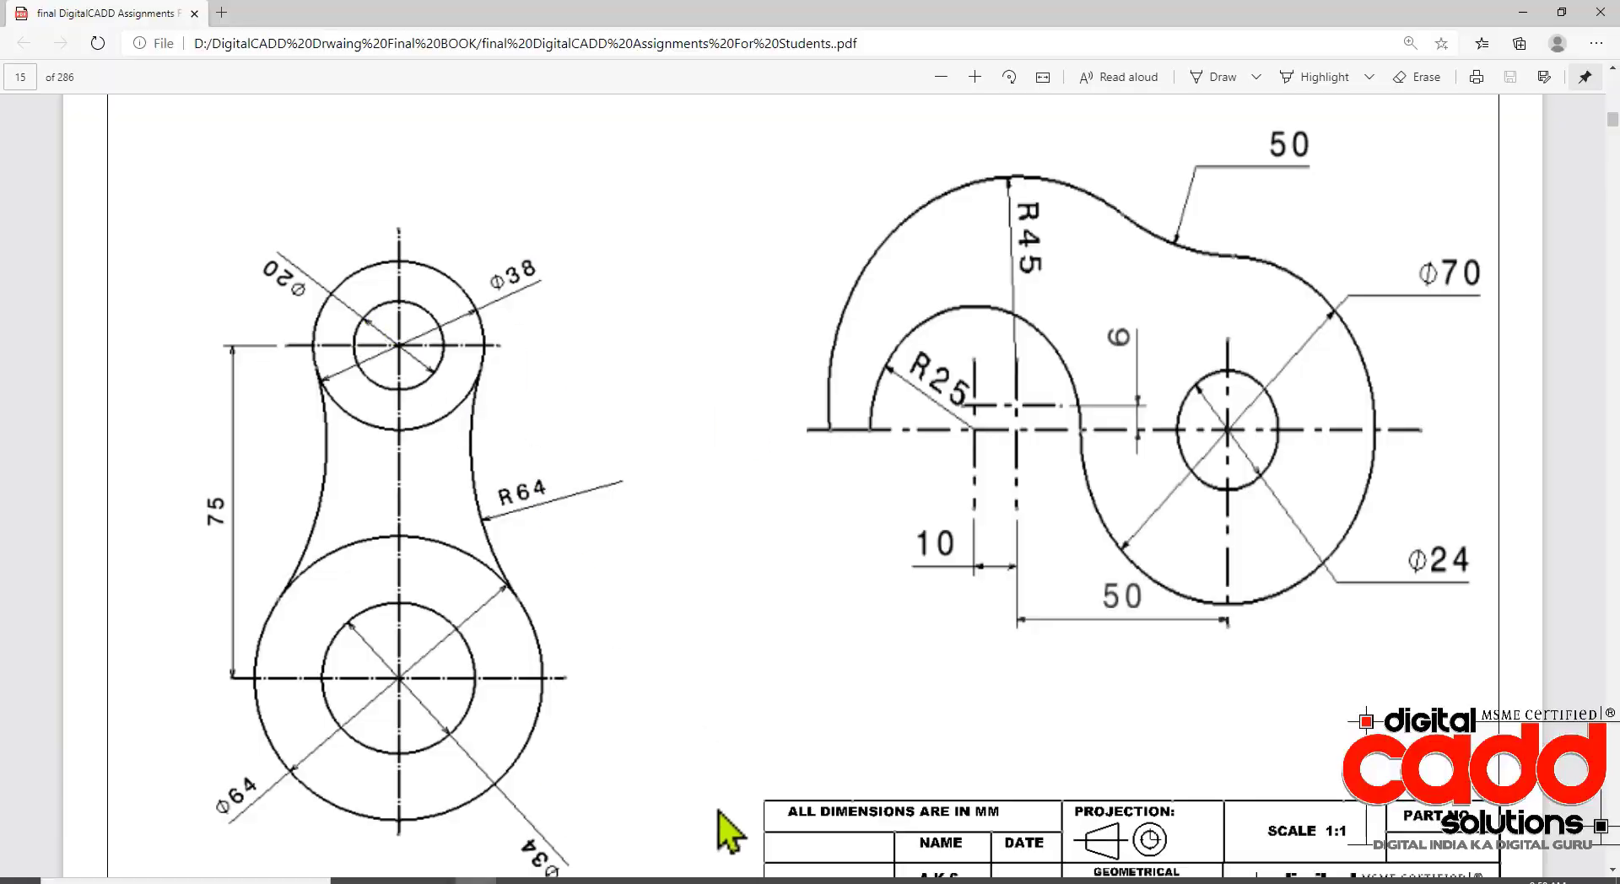
pyautogui.hotkey('alt', 'Tab')
pyautogui.click(954, 338)
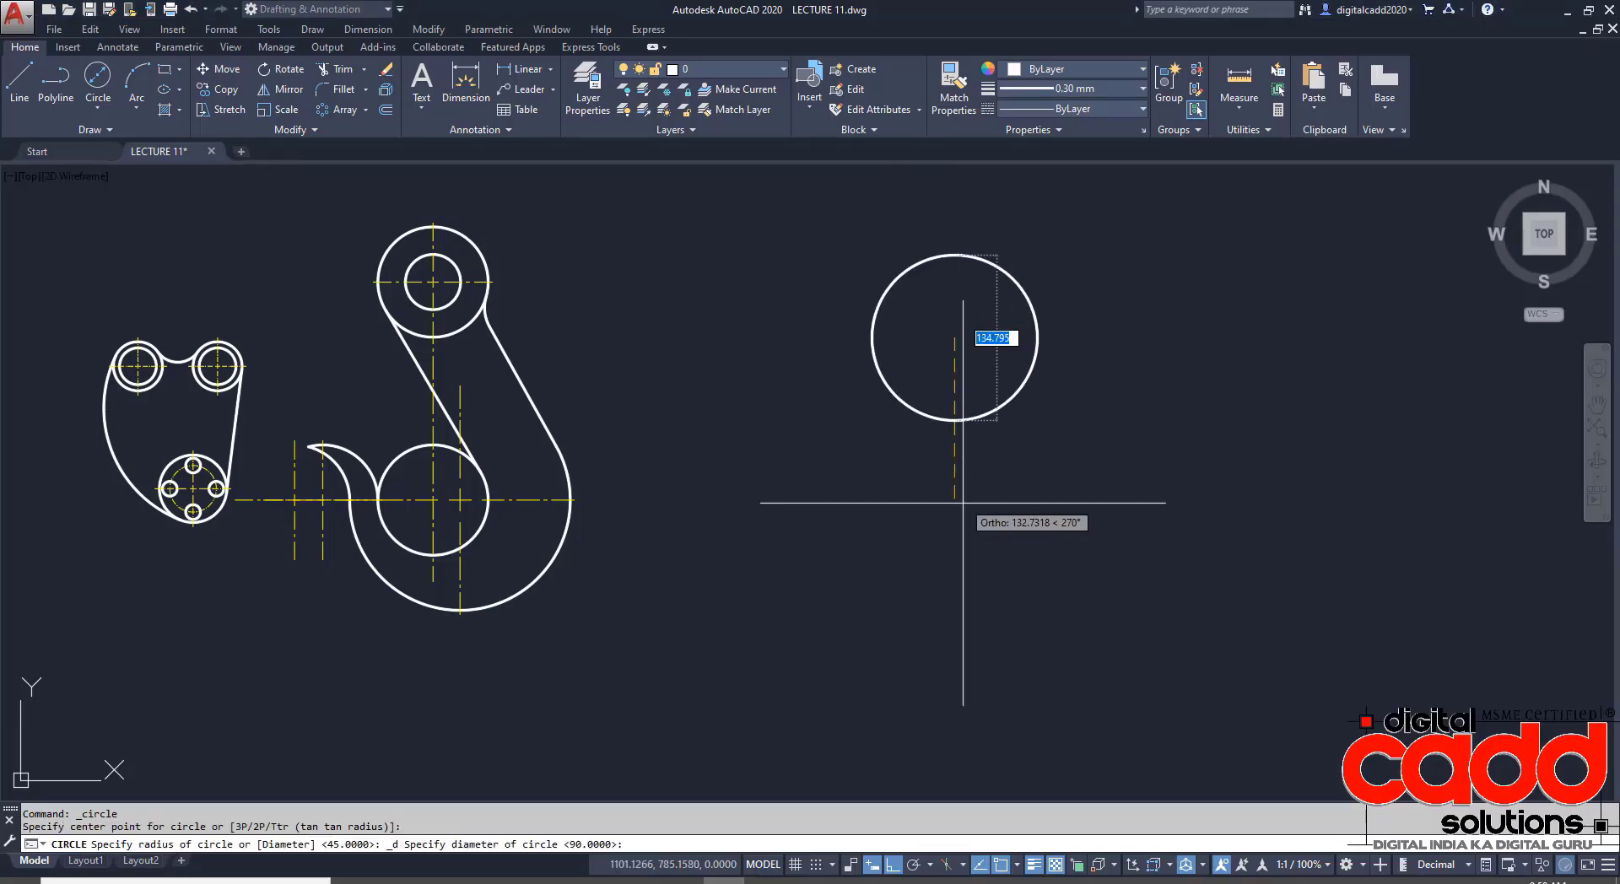
pyautogui.press('Return')
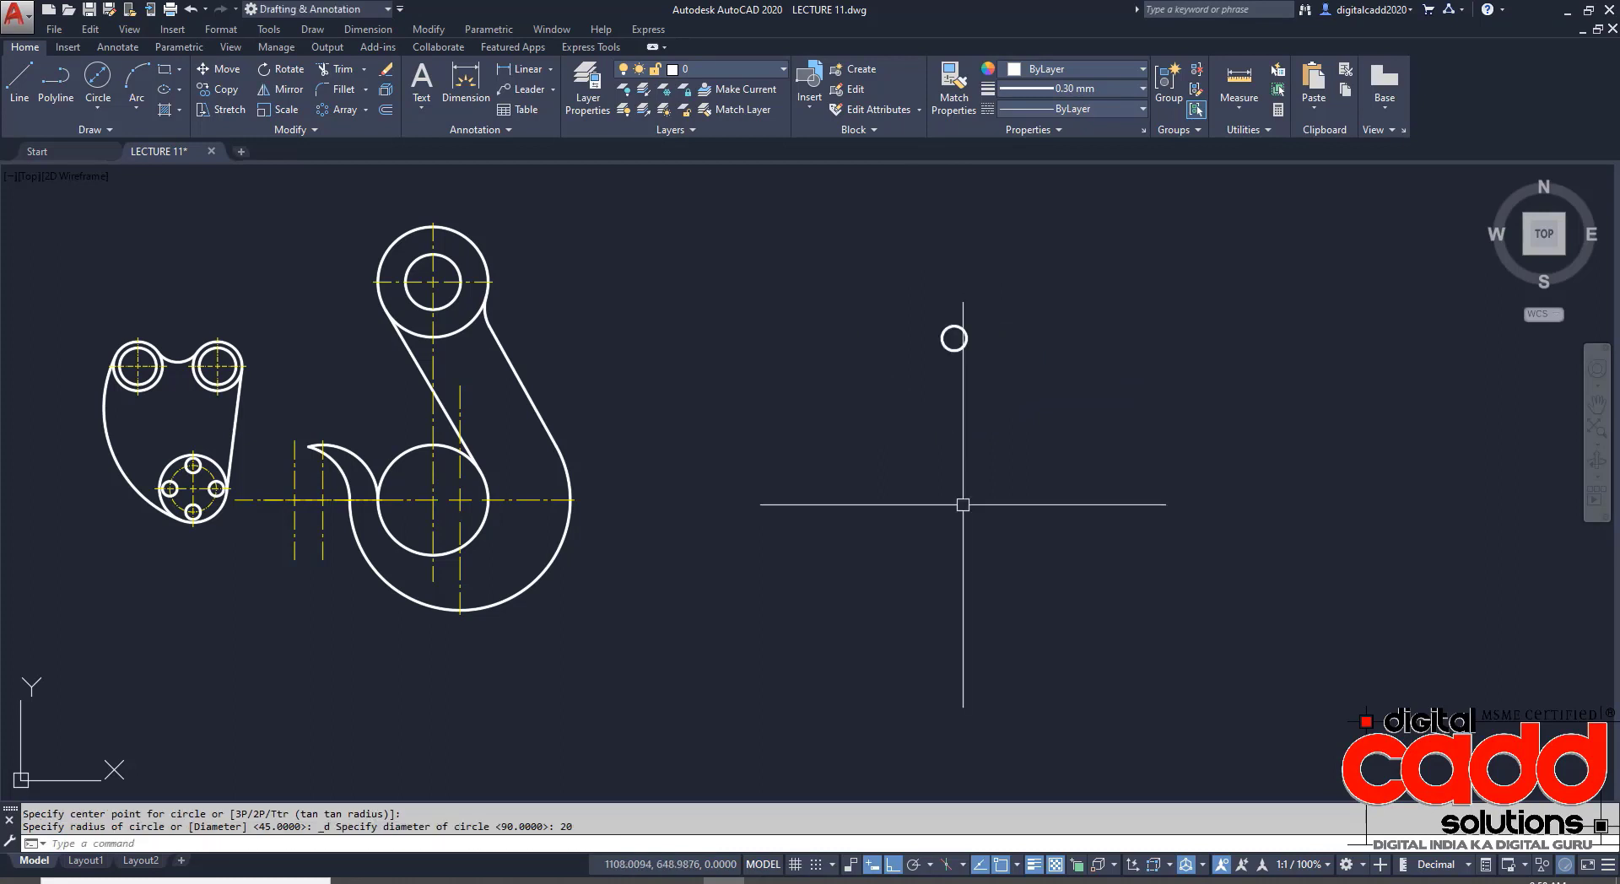
pyautogui.scroll(4, 995, 334)
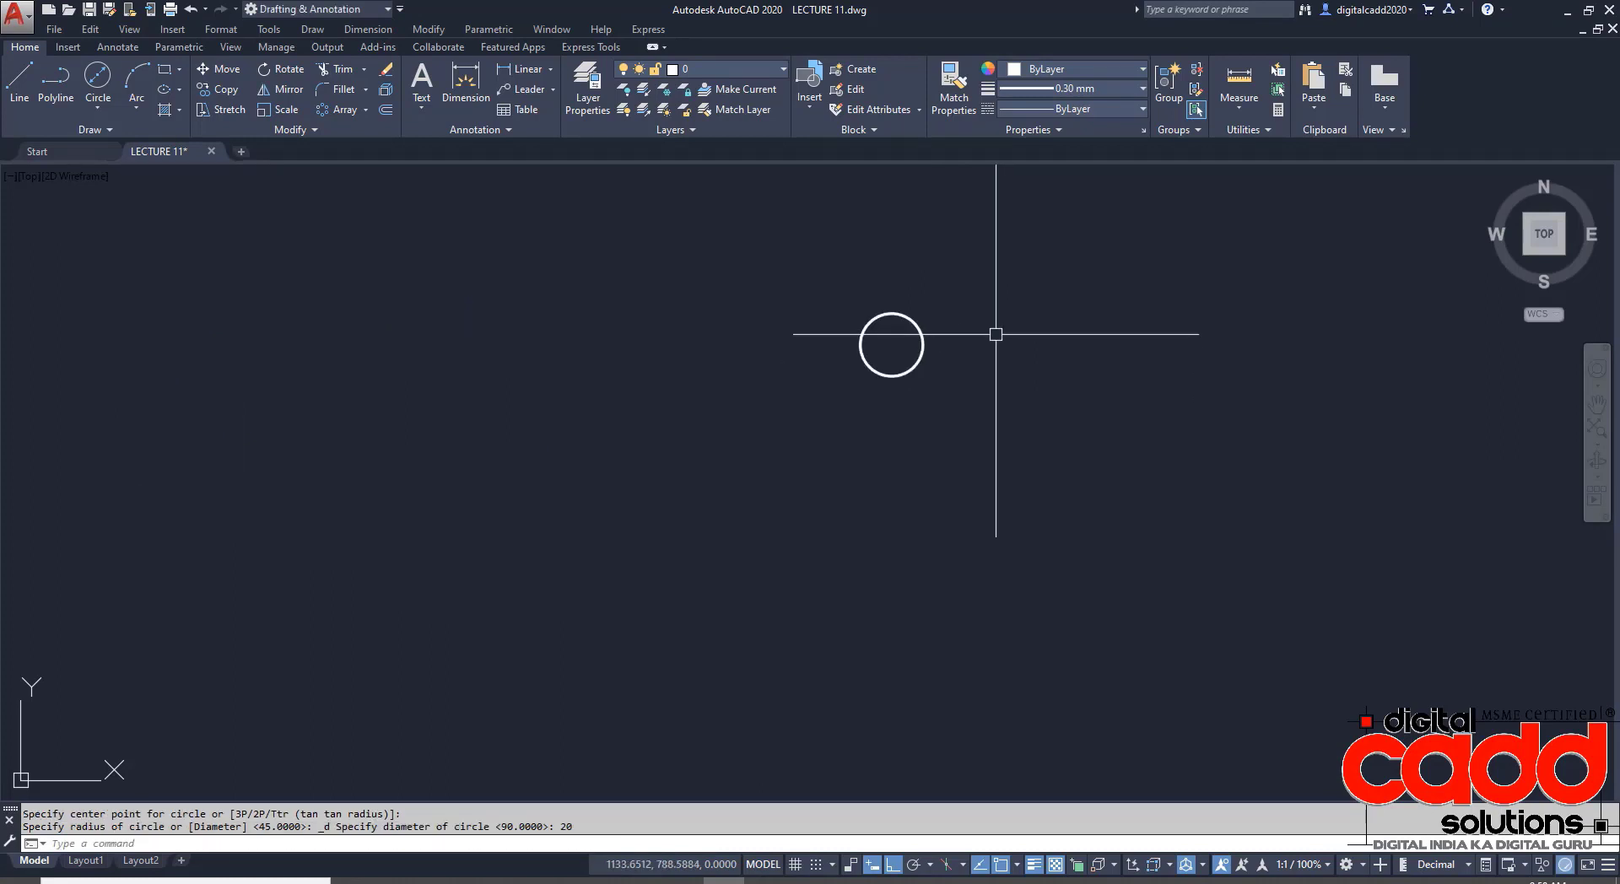
# - Draw a concentric 38-diameter circle around the Ø20 circle
pyautogui.click(98, 76)
pyautogui.click(892, 344)
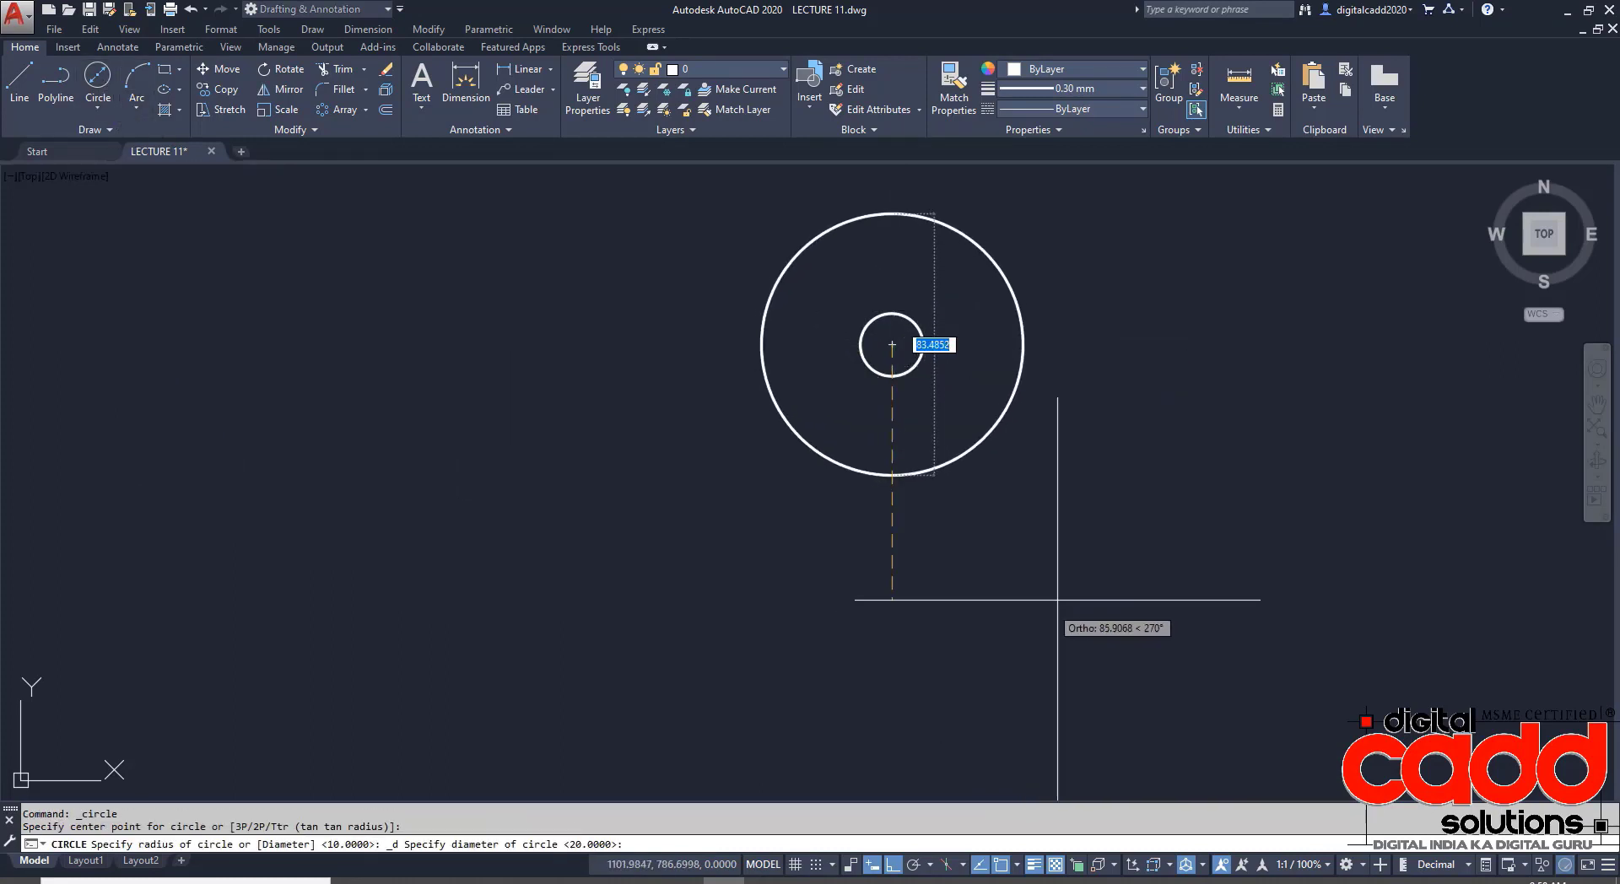
pyautogui.write('38')
pyautogui.press('Return')
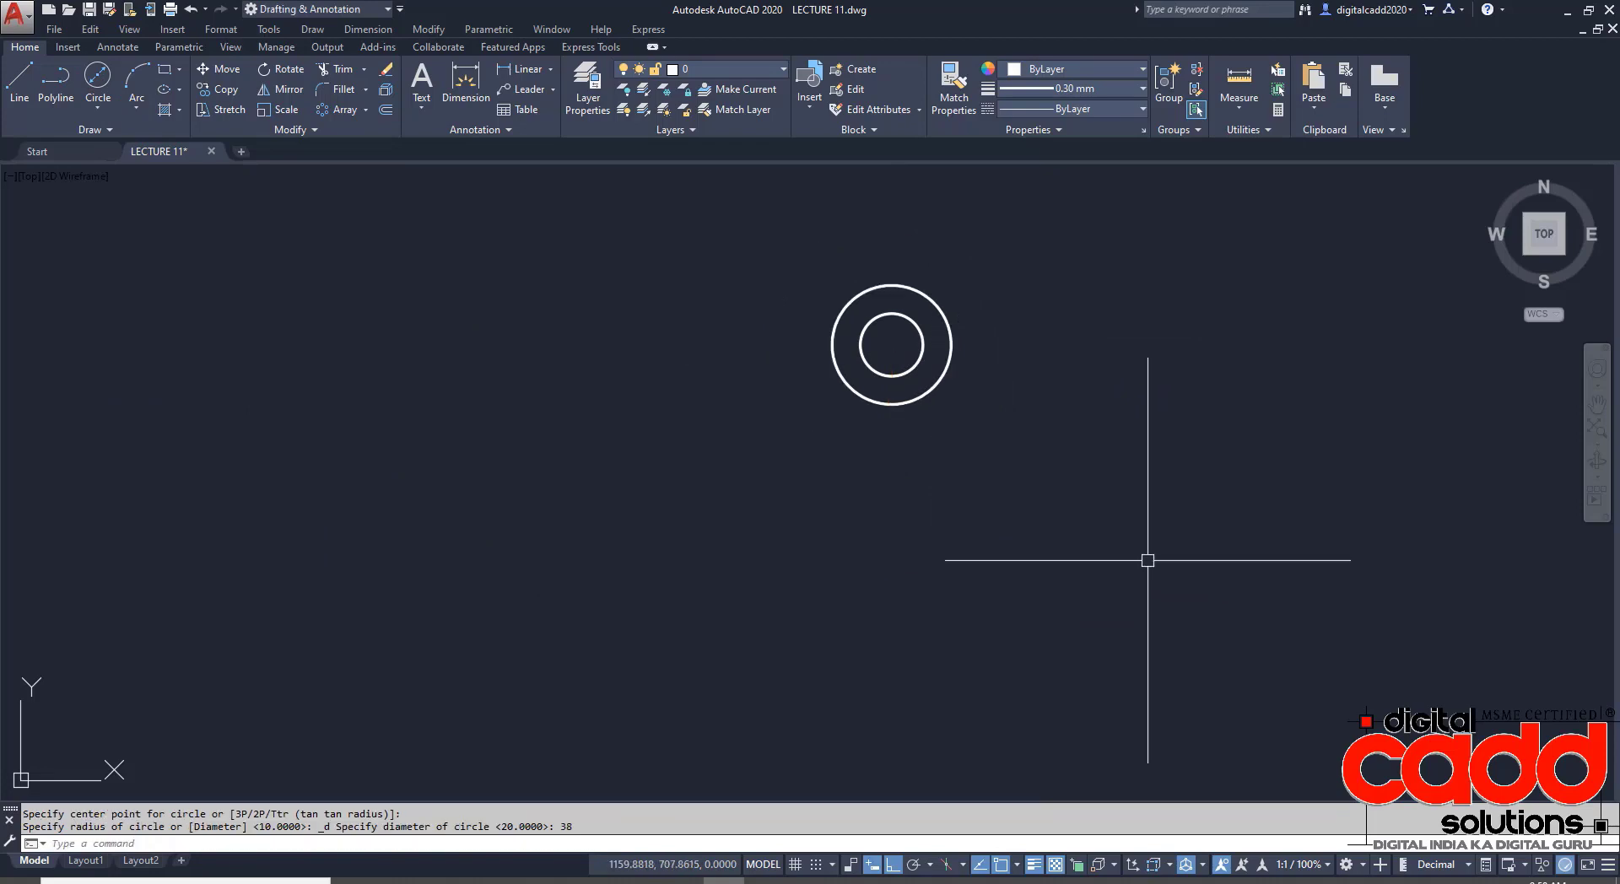
pyautogui.moveTo(1147, 560); pyautogui.dragTo(886, 514, button='middle')
pyautogui.hotkey('alt', 'Tab')
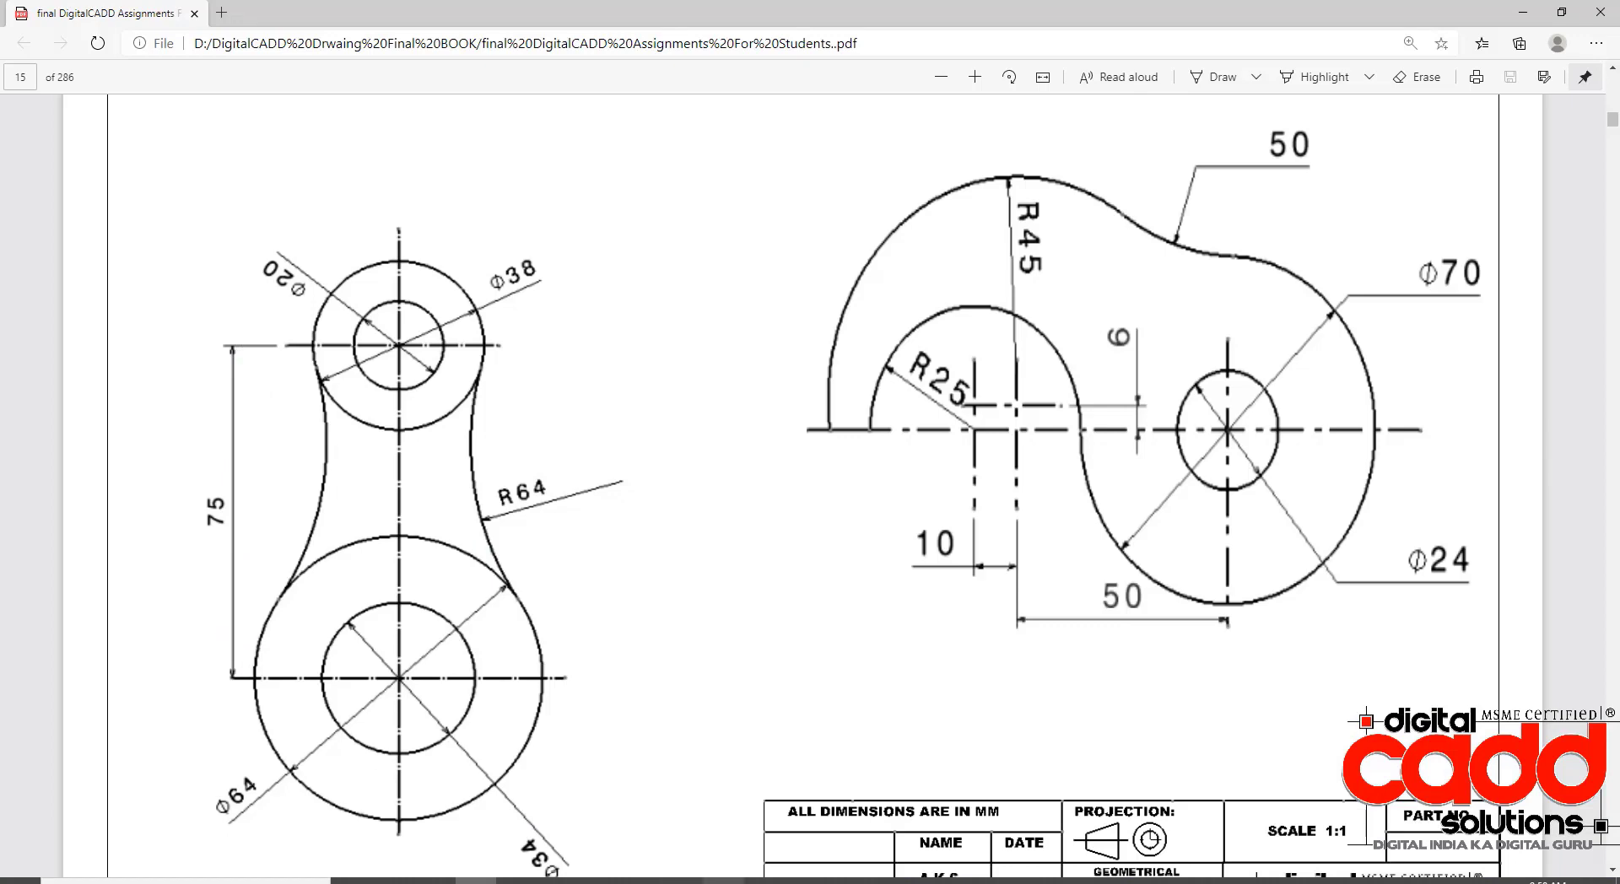
pyautogui.click(724, 814)
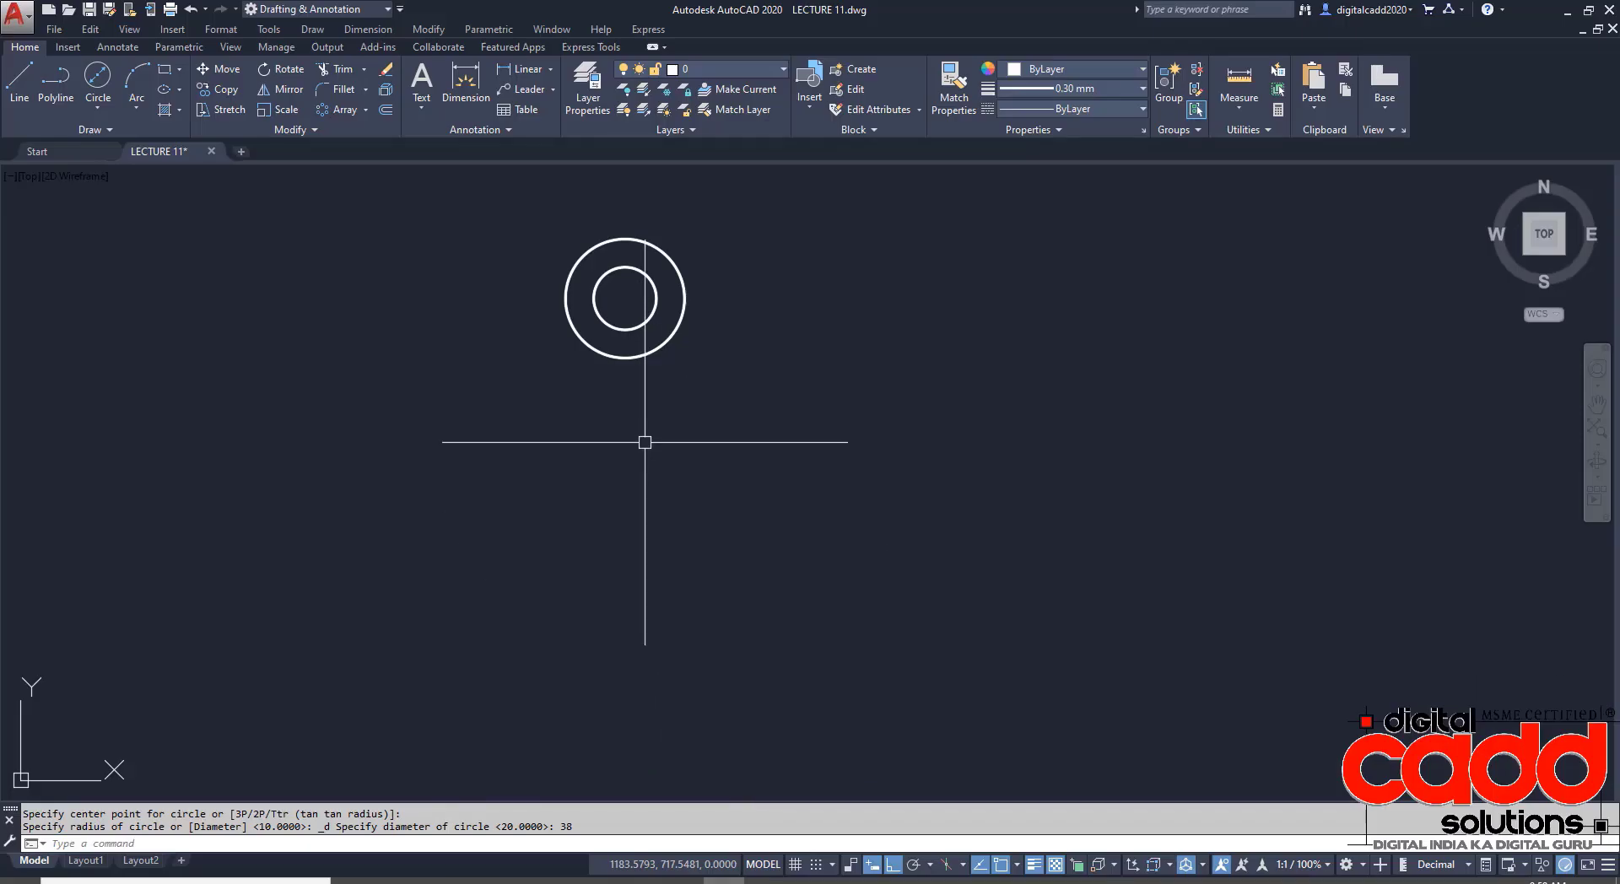
# - Copy both concentric circles 75 units downward
pyautogui.click(566, 449)
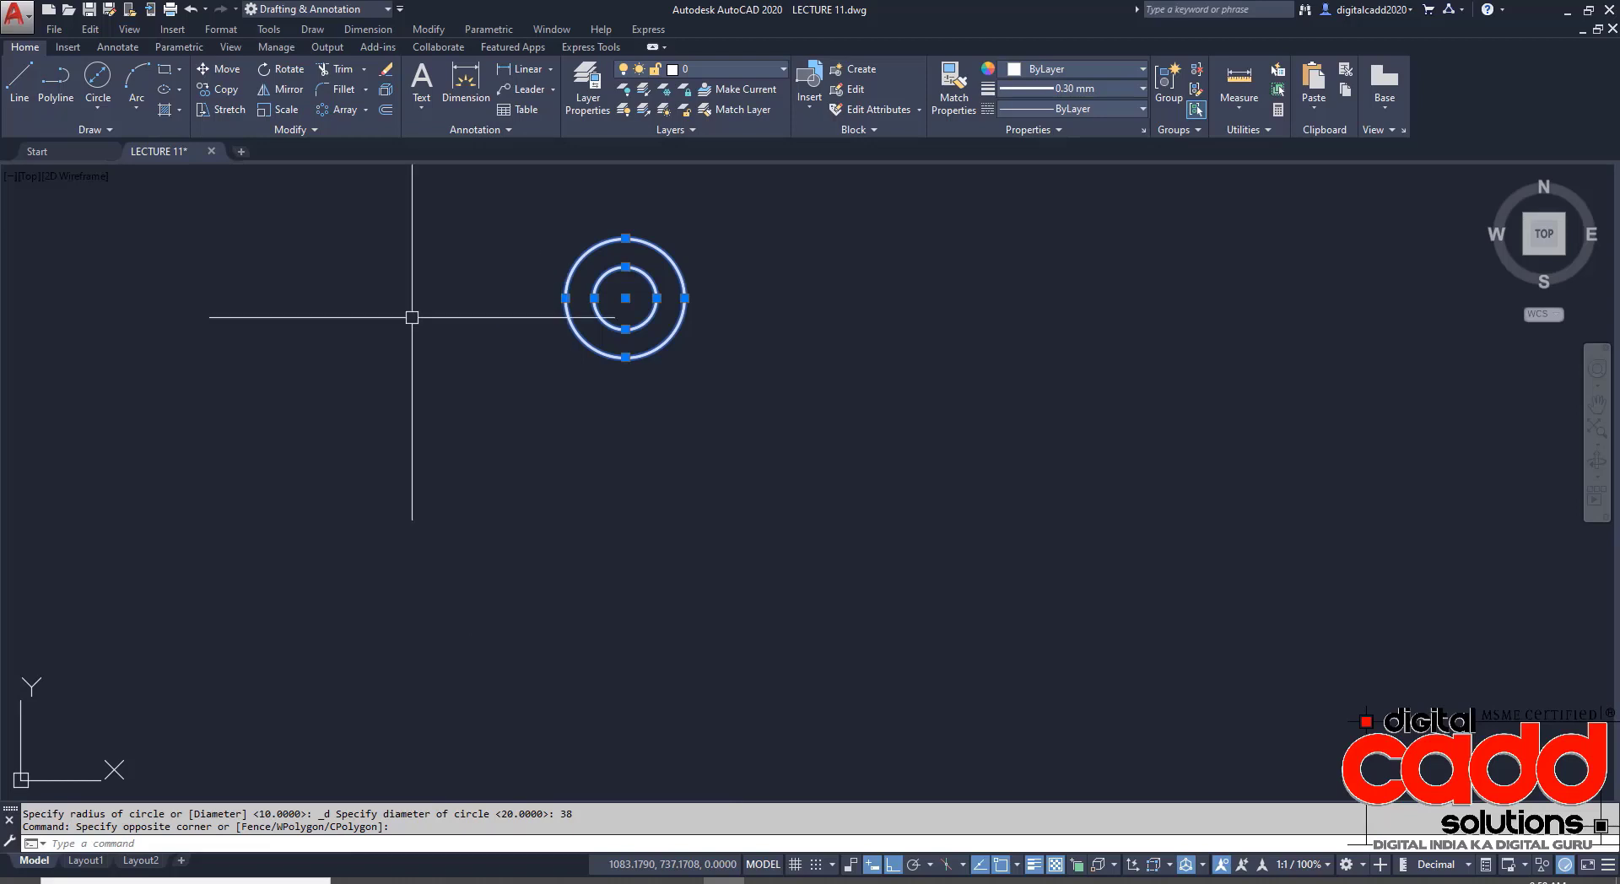
pyautogui.click(217, 89)
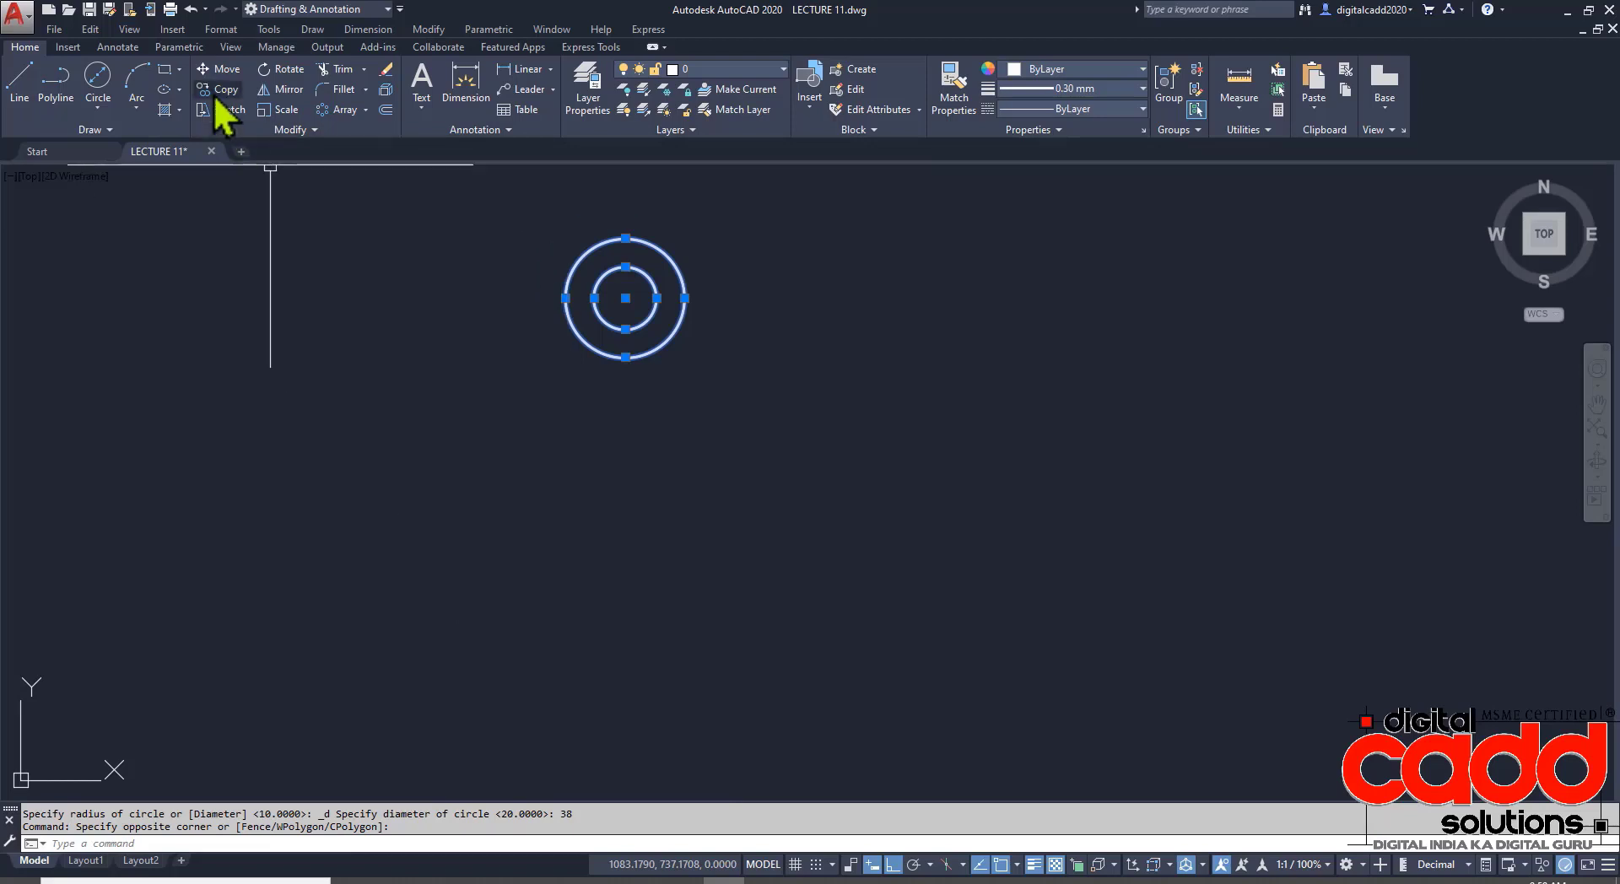
pyautogui.click(831, 240)
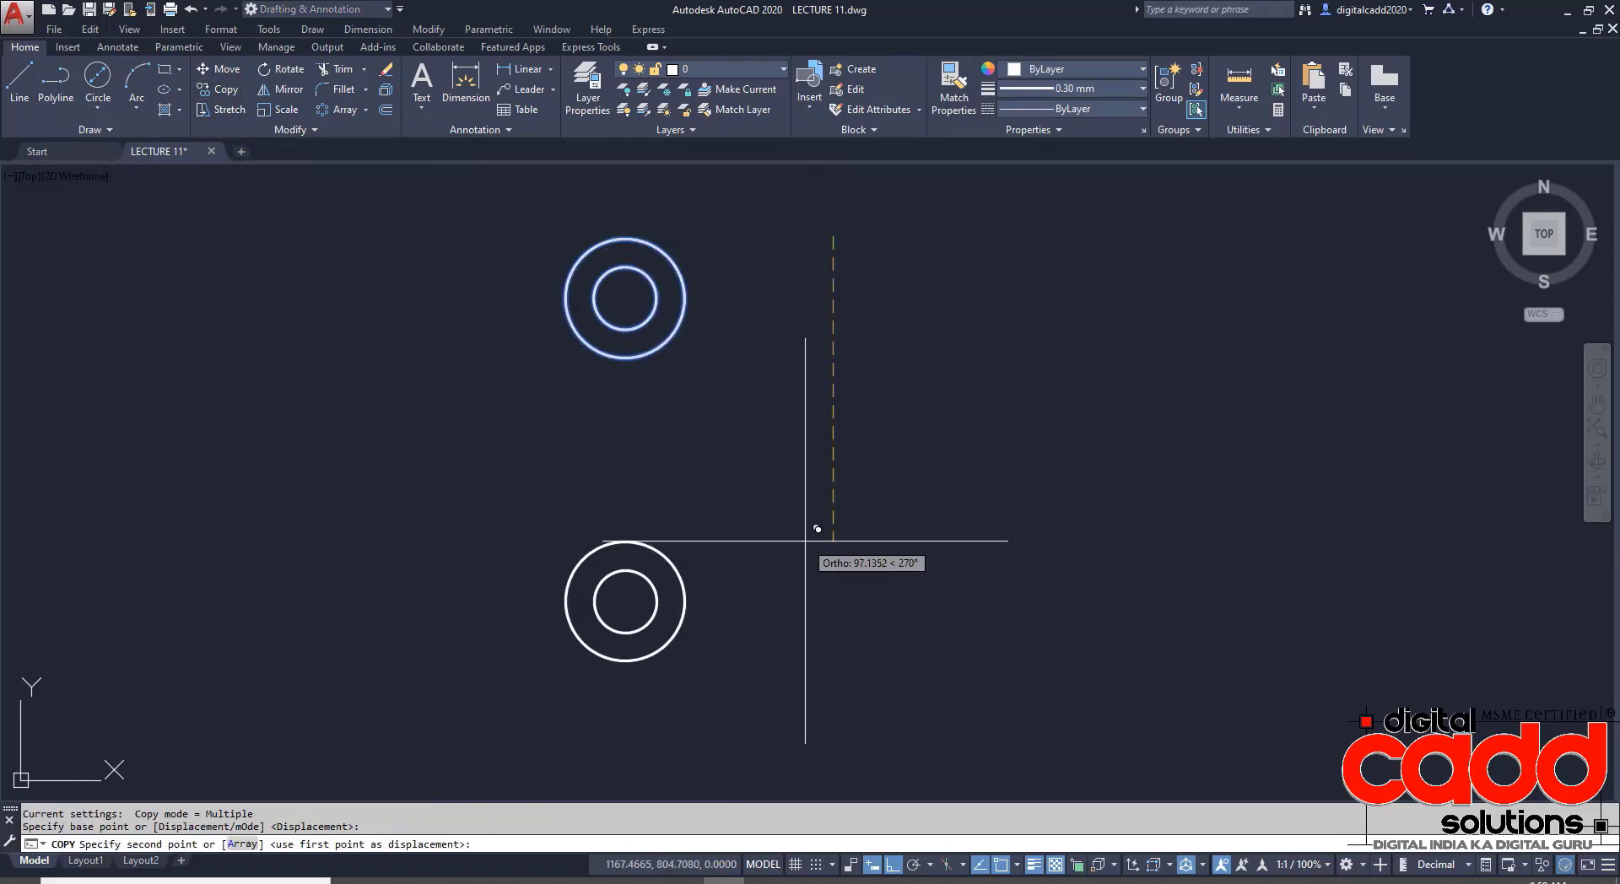
pyautogui.write('75')
pyautogui.press('Return')
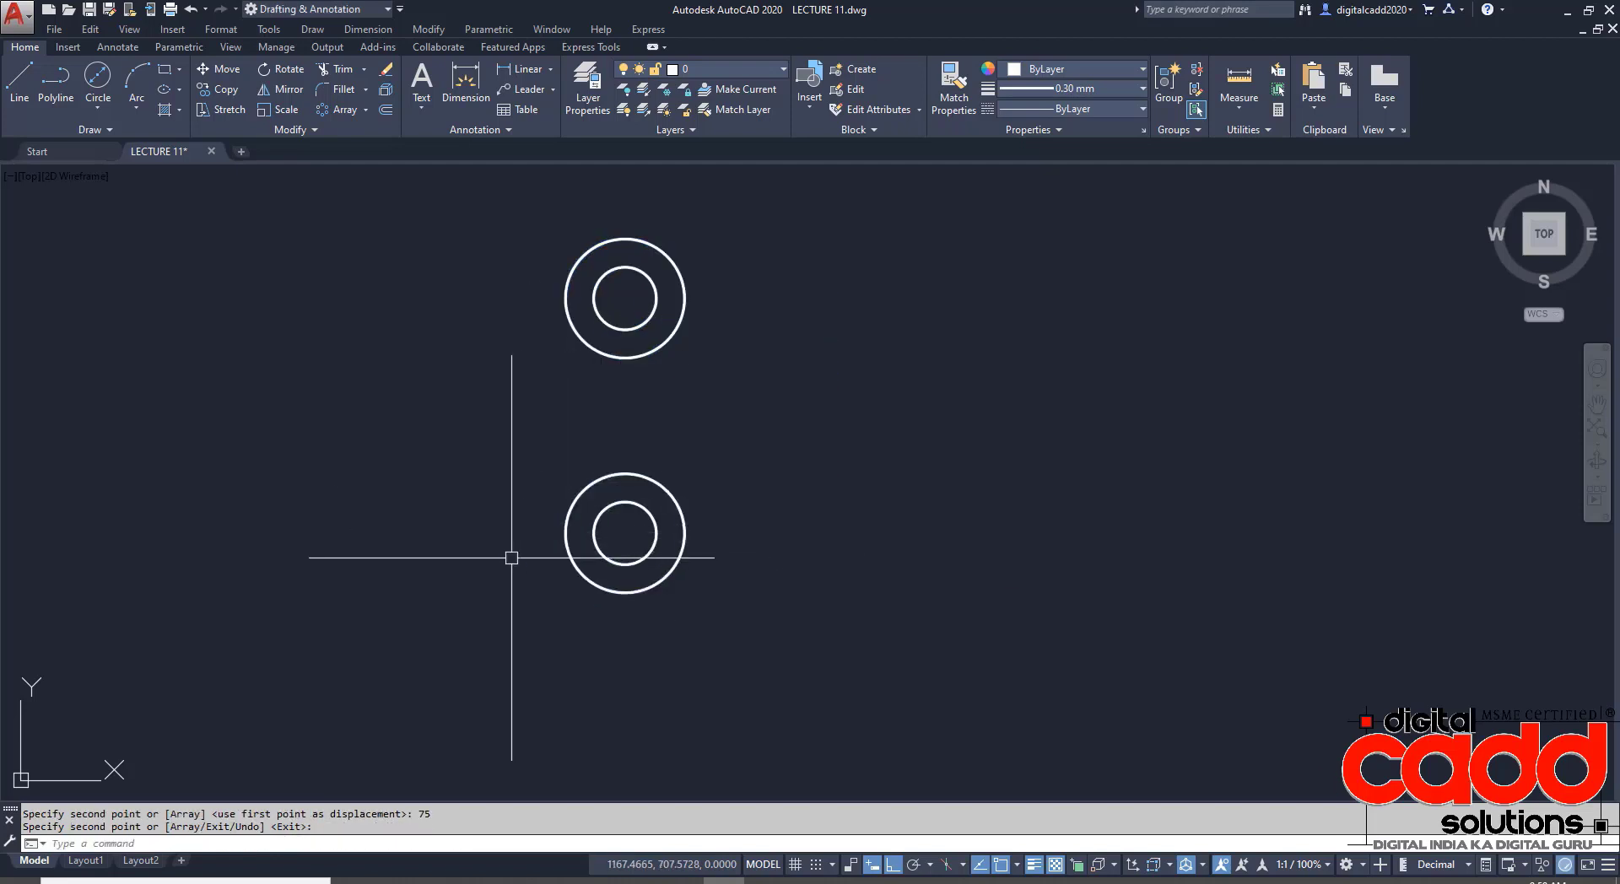
pyautogui.scroll(2, 622, 528)
pyautogui.scroll(2, 627, 538)
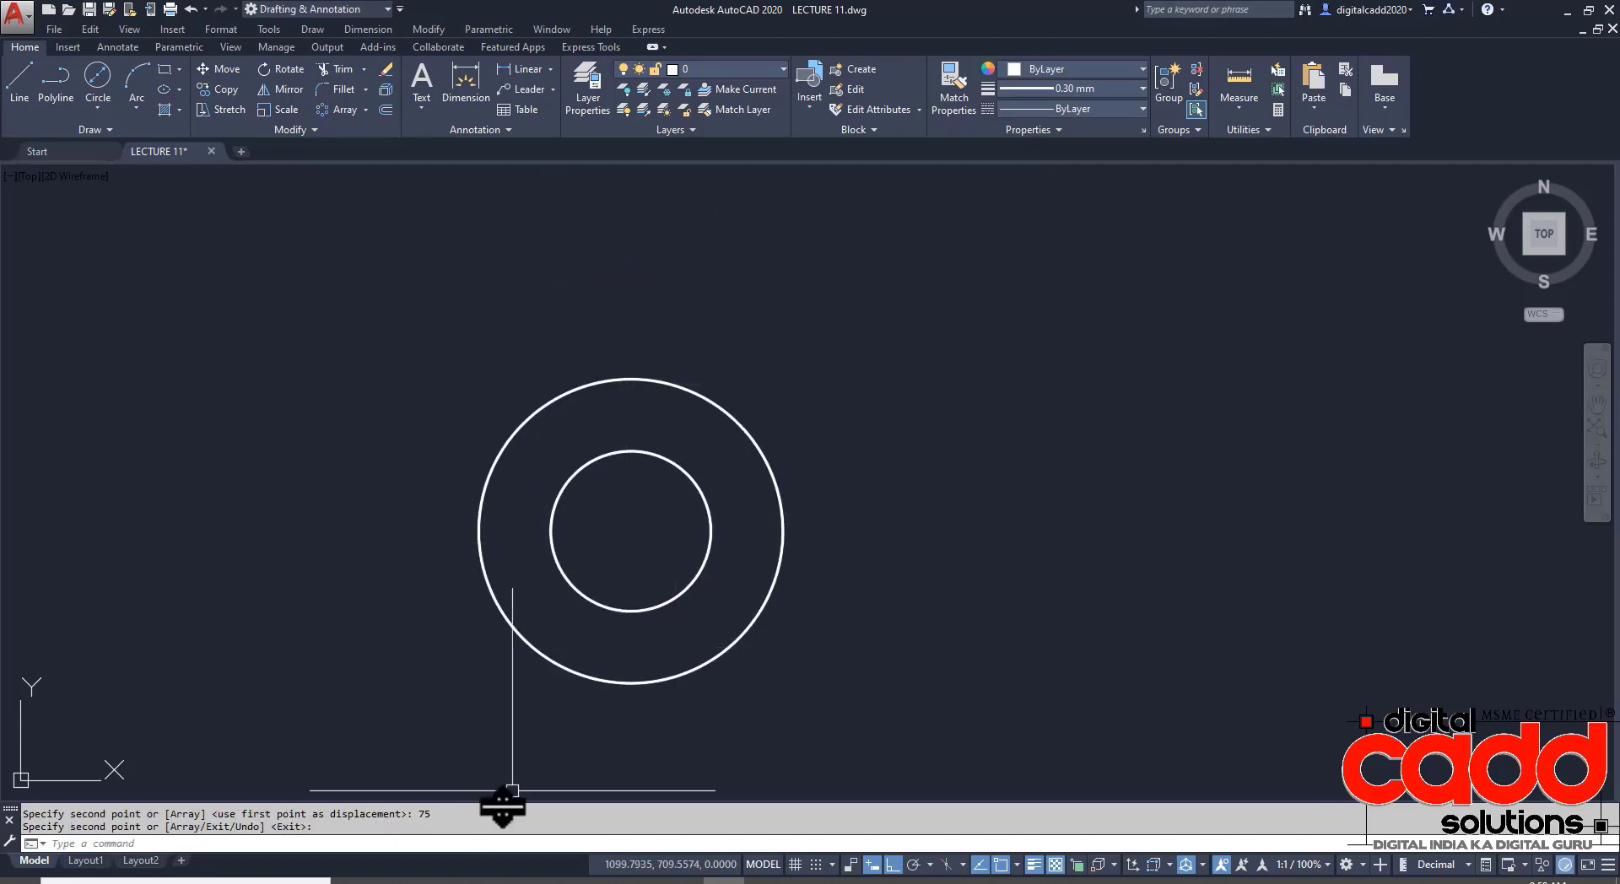
pyautogui.click(476, 879)
pyautogui.scroll(-2, 448, 747)
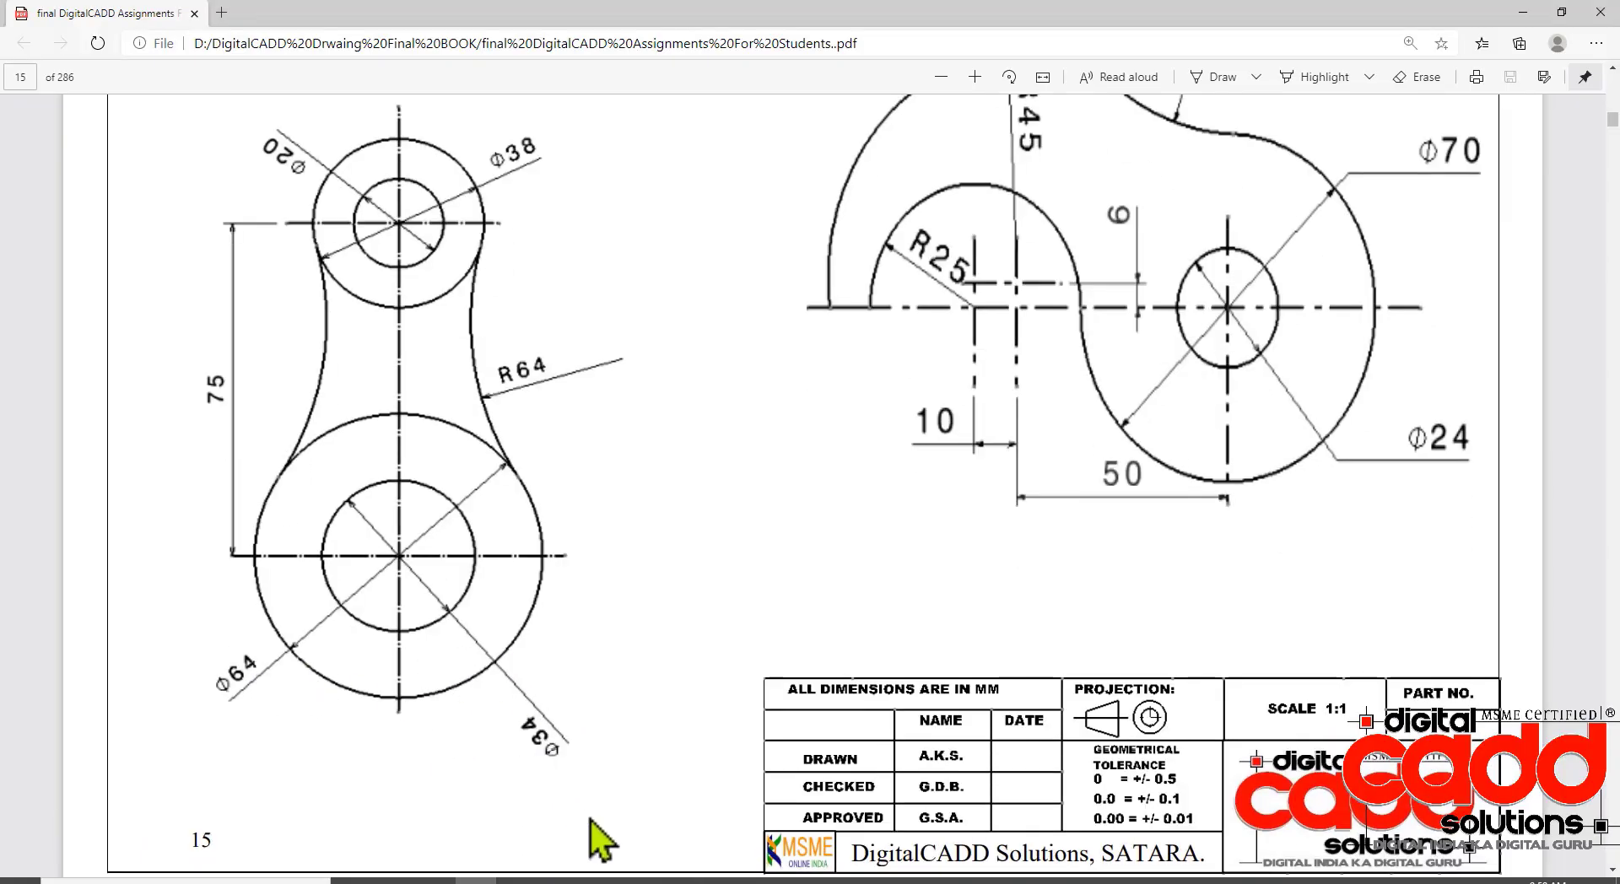
pyautogui.hotkey('alt', 'Tab')
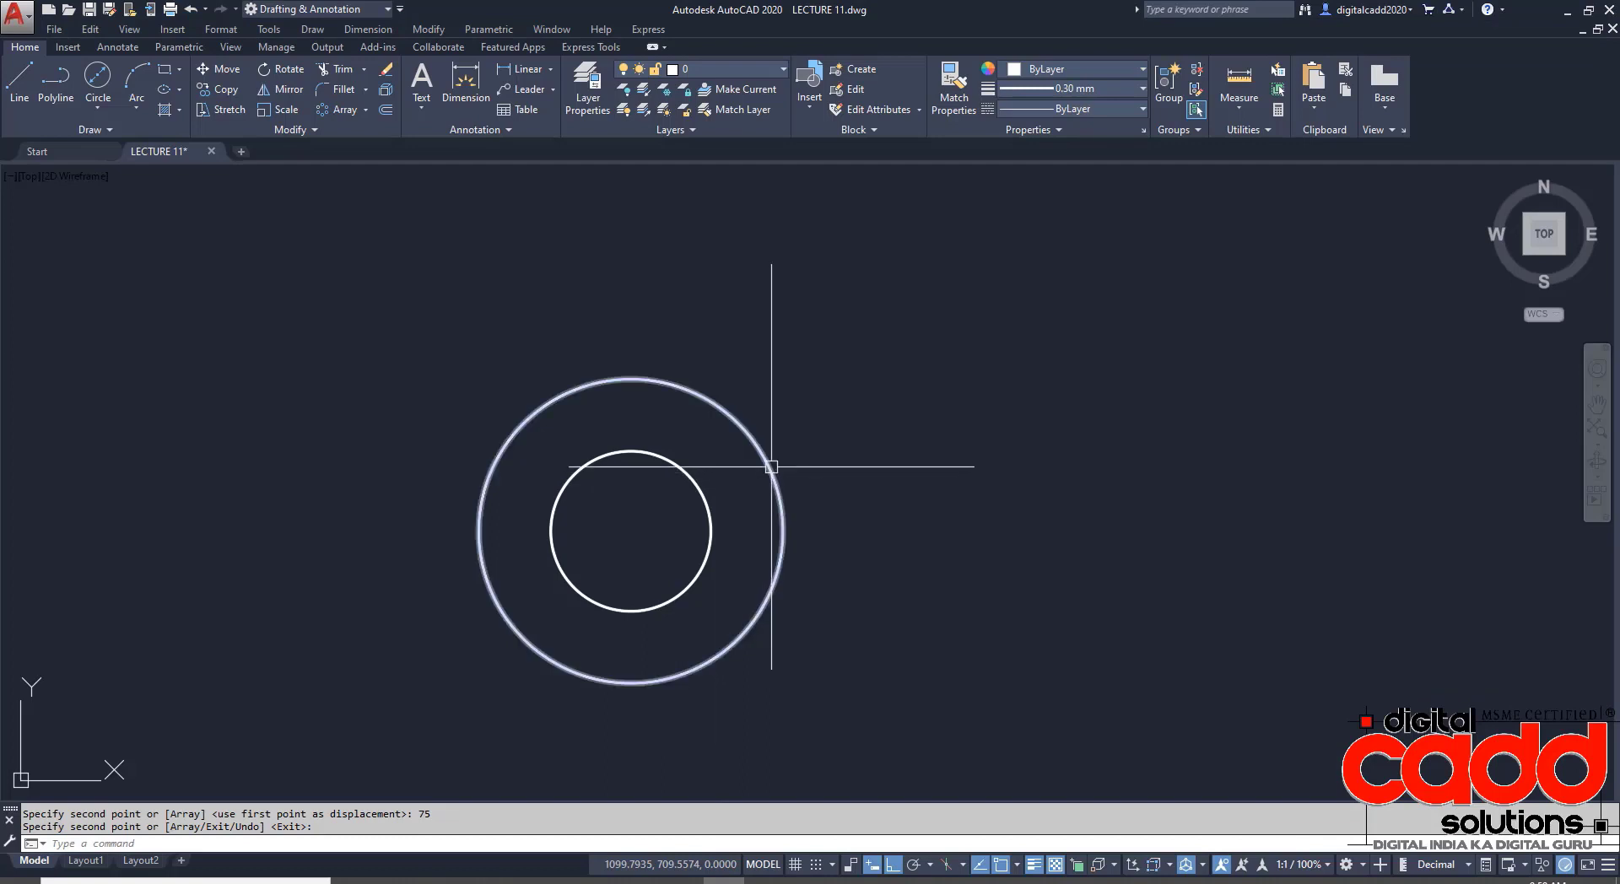
# - Resize the copied circles to diameters 64 (outer) and 34 (inner)
pyautogui.click(772, 467)
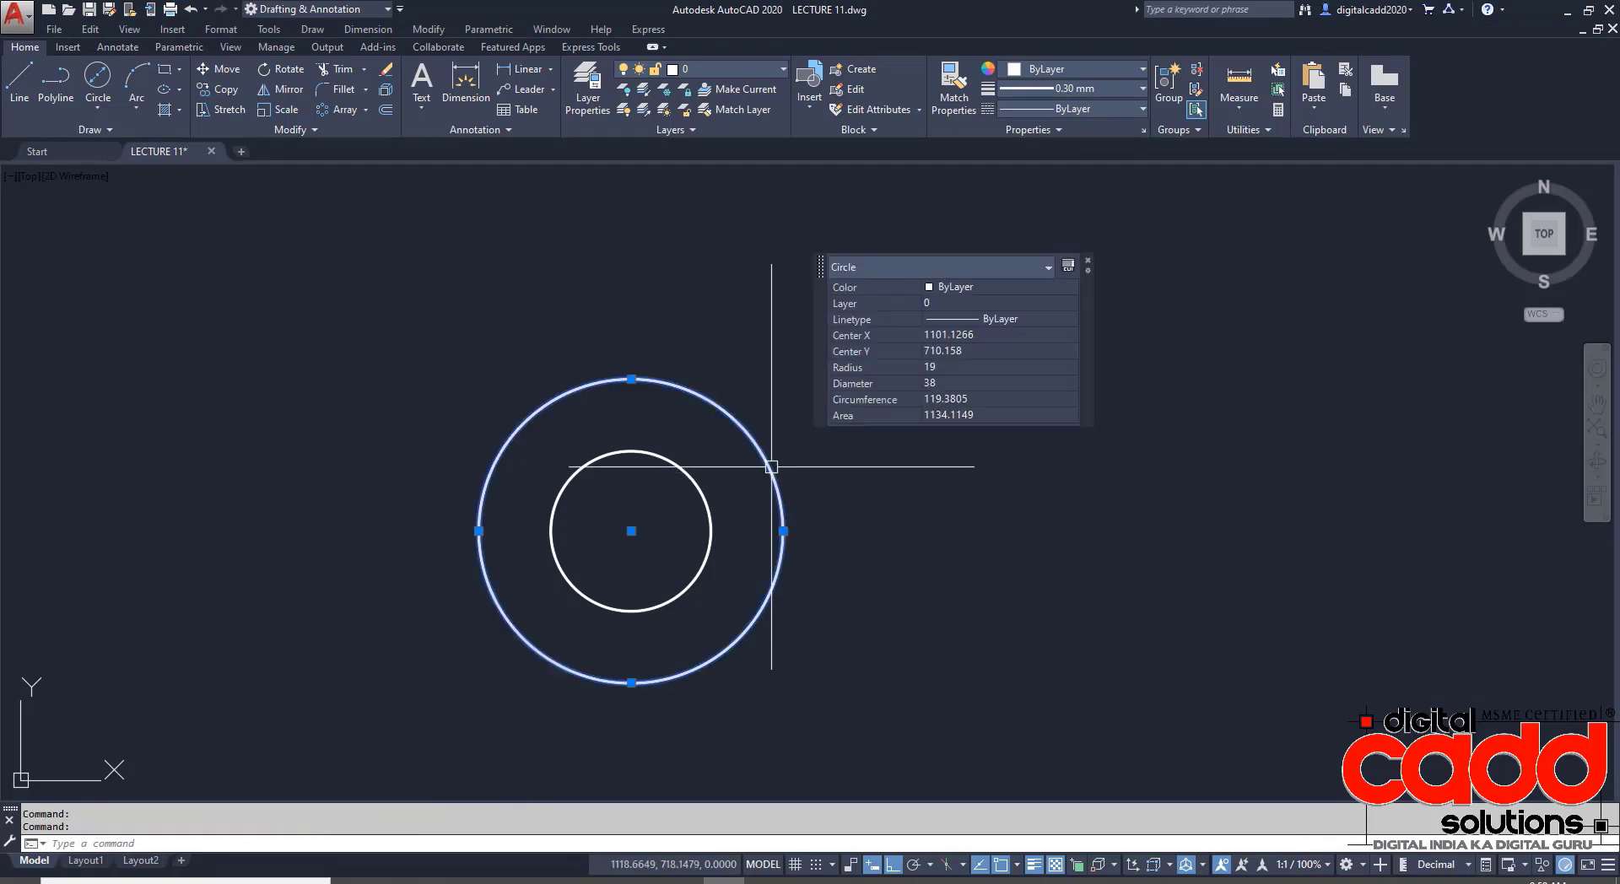
pyautogui.click(965, 388)
pyautogui.write('64')
pyautogui.press('Return')
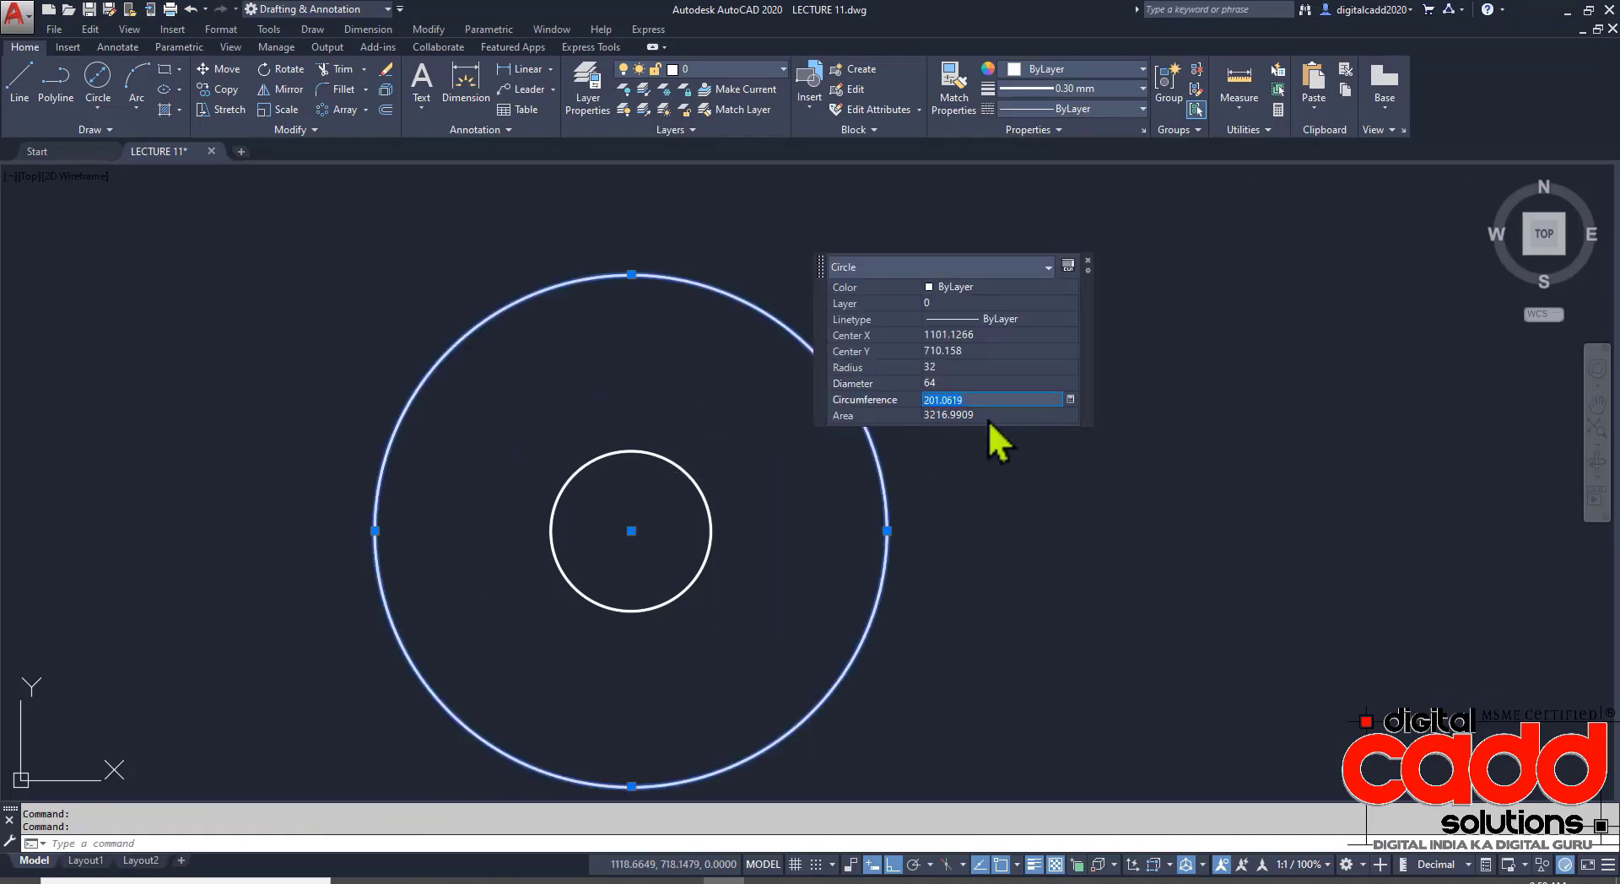
pyautogui.press('Escape')
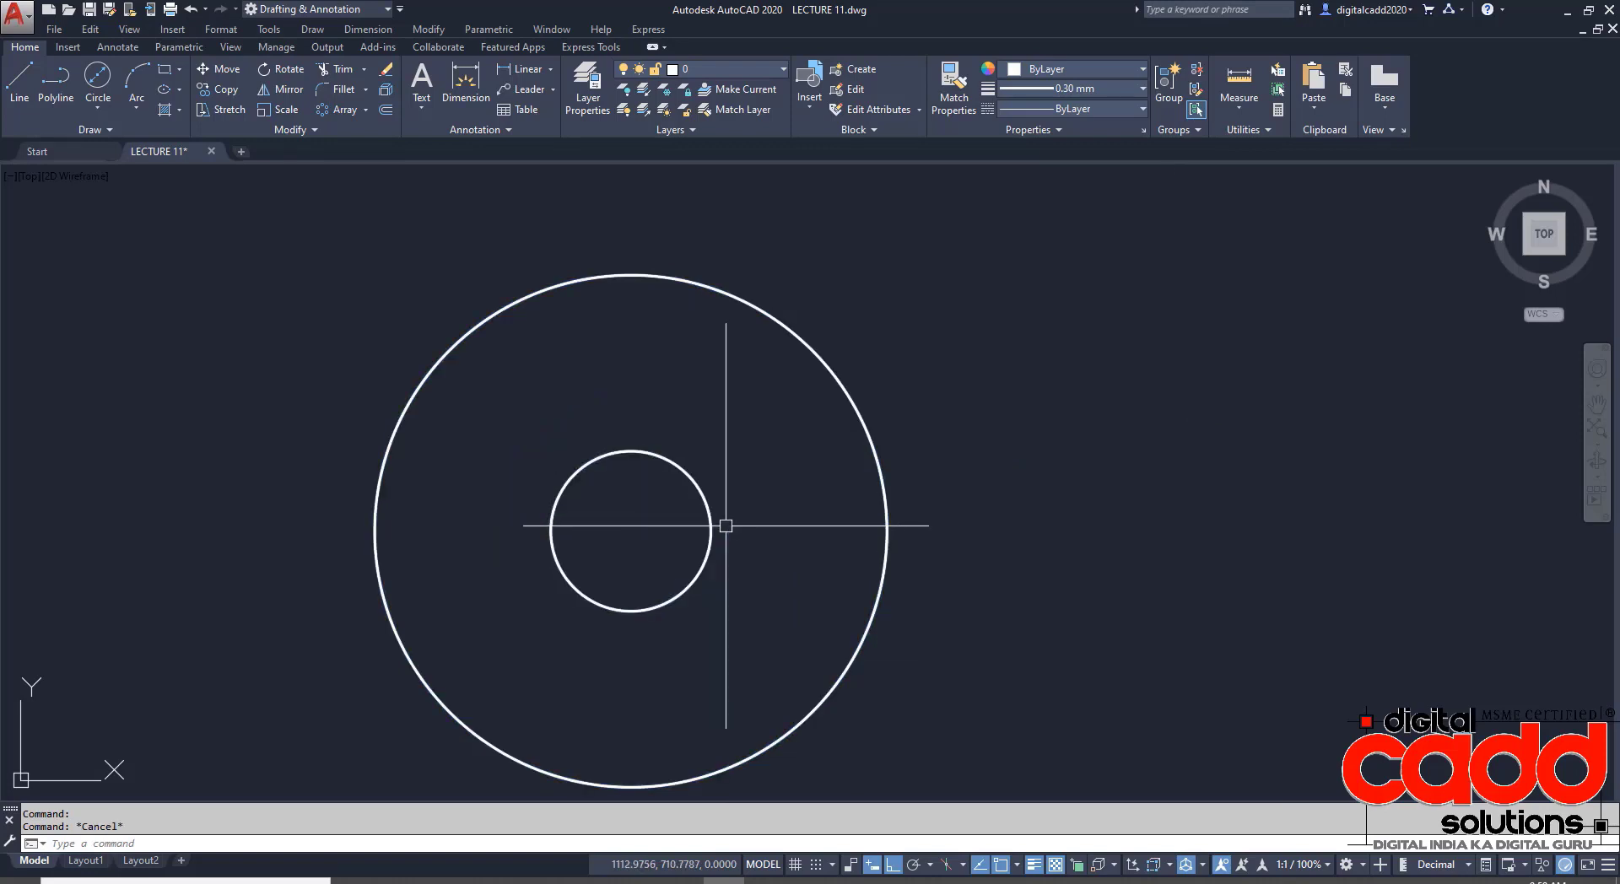
pyautogui.click(719, 525)
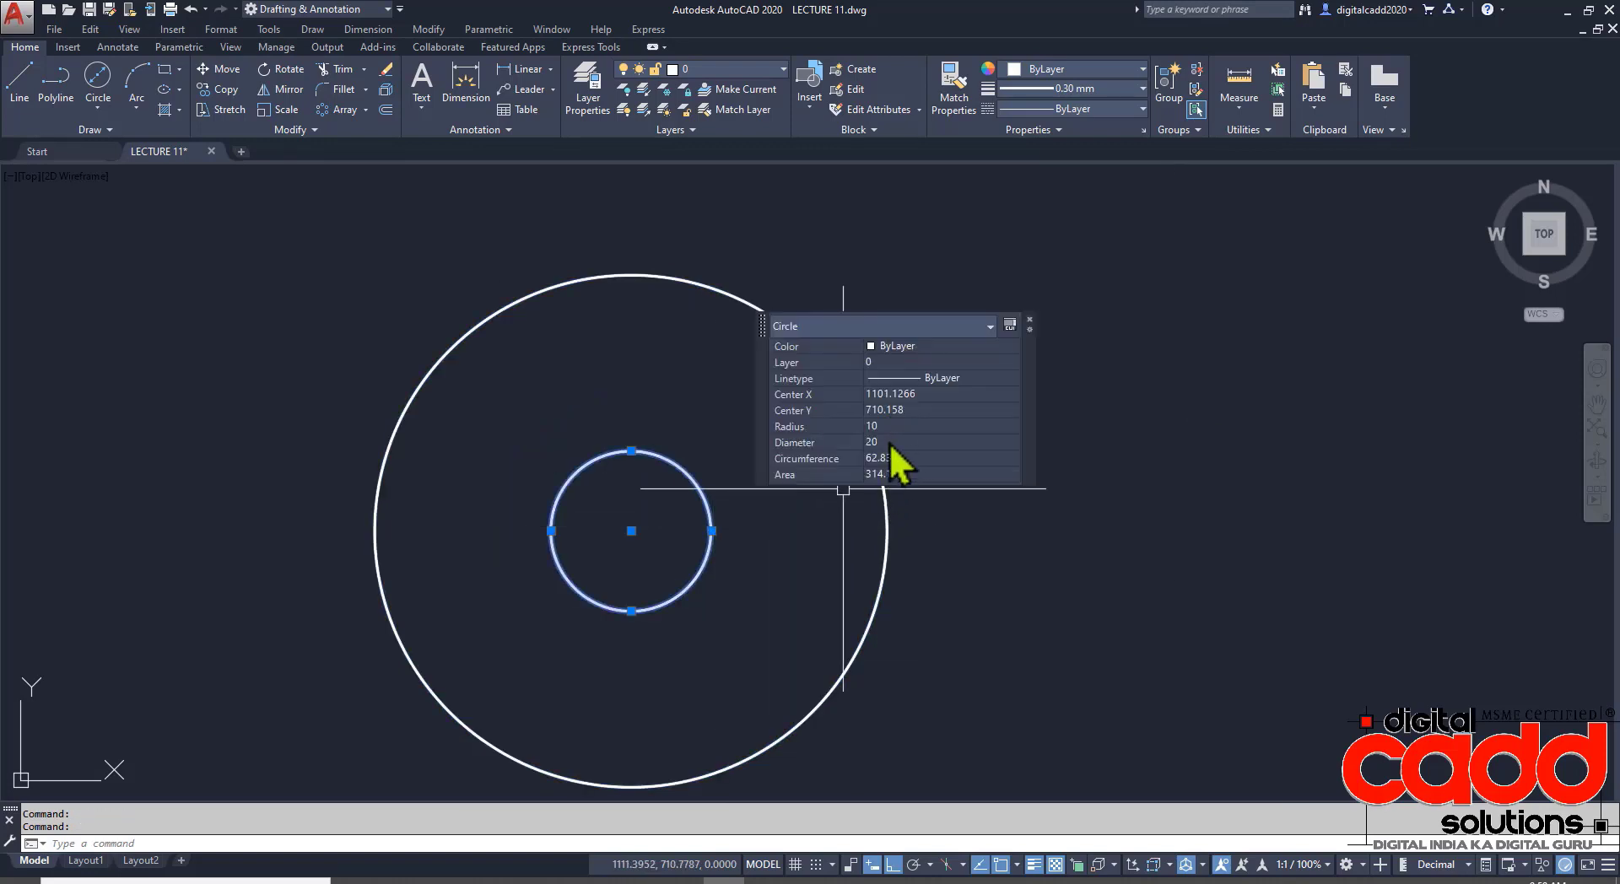
pyautogui.click(882, 442)
pyautogui.press('Tab')
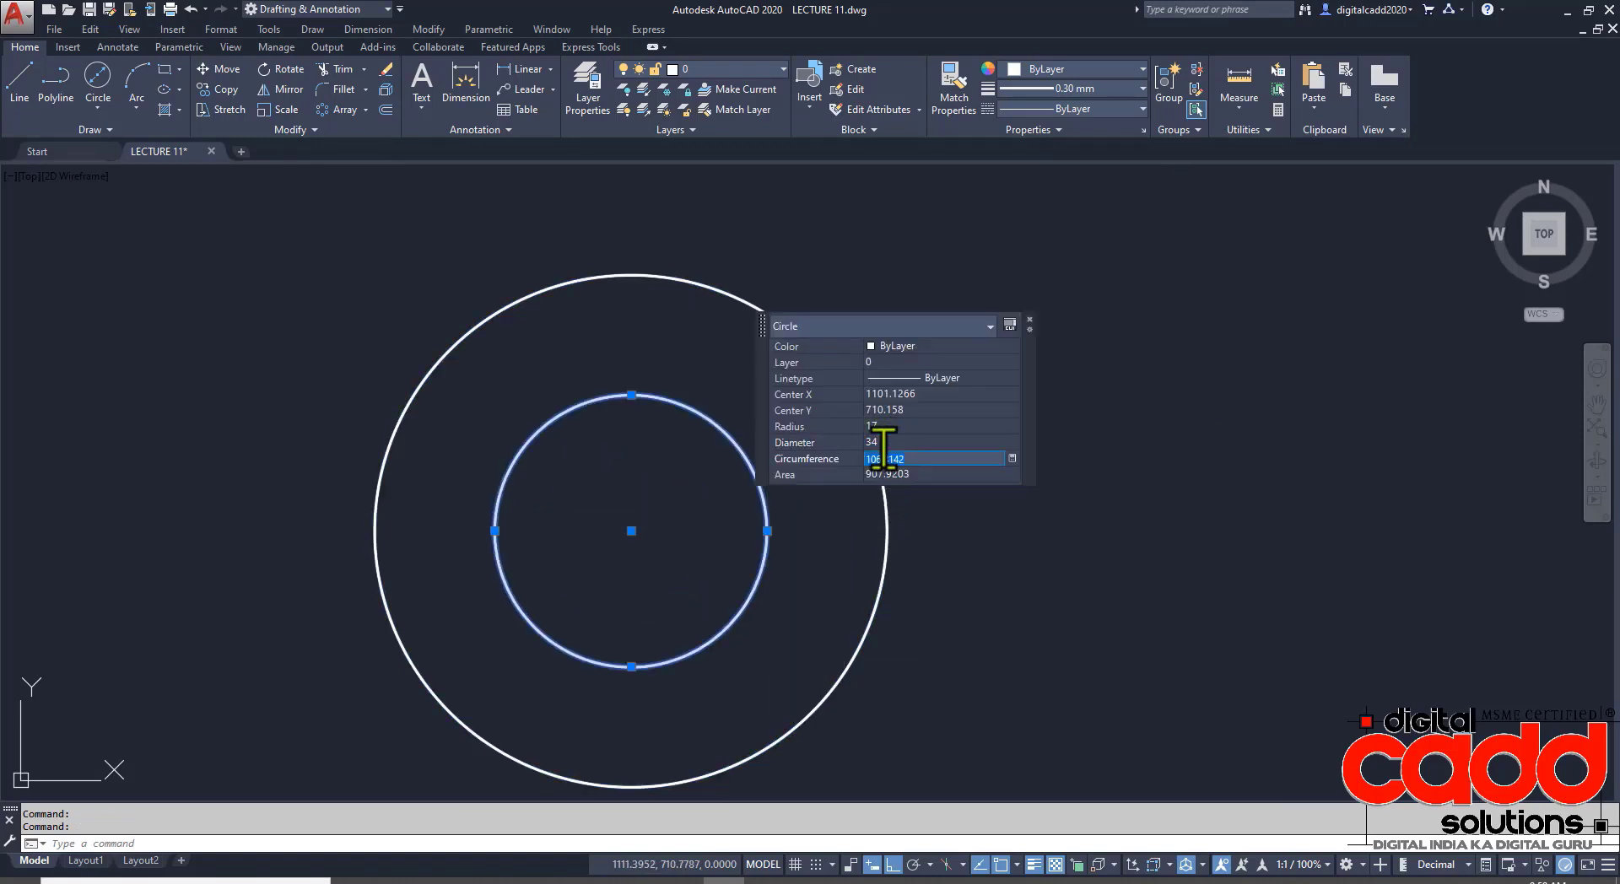
pyautogui.press('Escape')
pyautogui.press('Escape')
pyautogui.scroll(-2, 839, 578)
pyautogui.scroll(3, 868, 569)
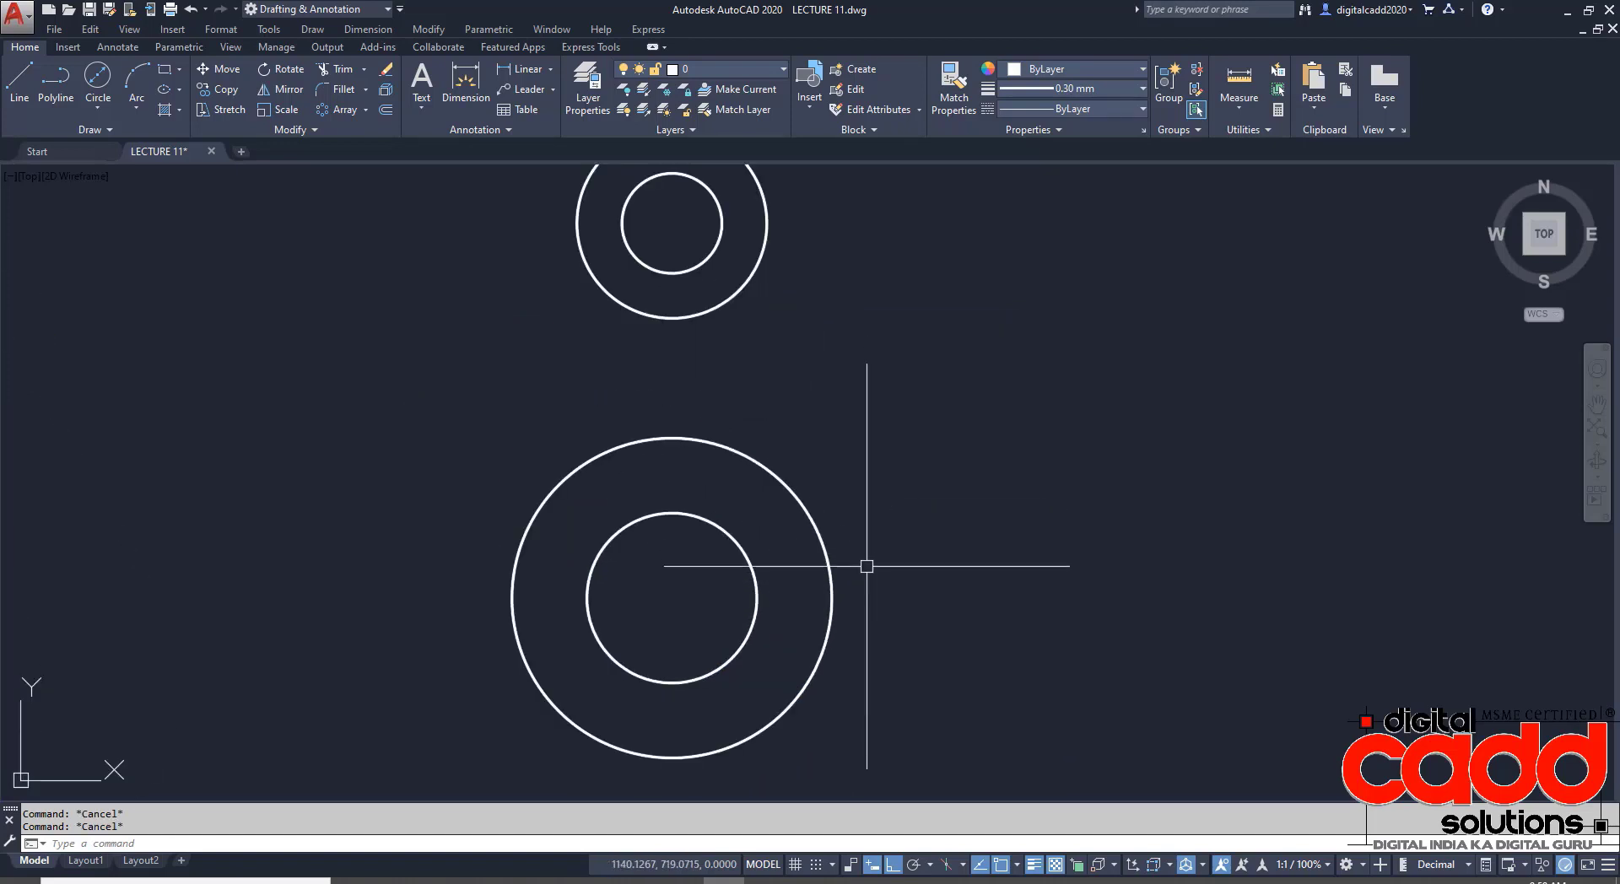
pyautogui.moveTo(868, 564); pyautogui.dragTo(806, 562, button='middle')
pyautogui.scroll(-2, 806, 562)
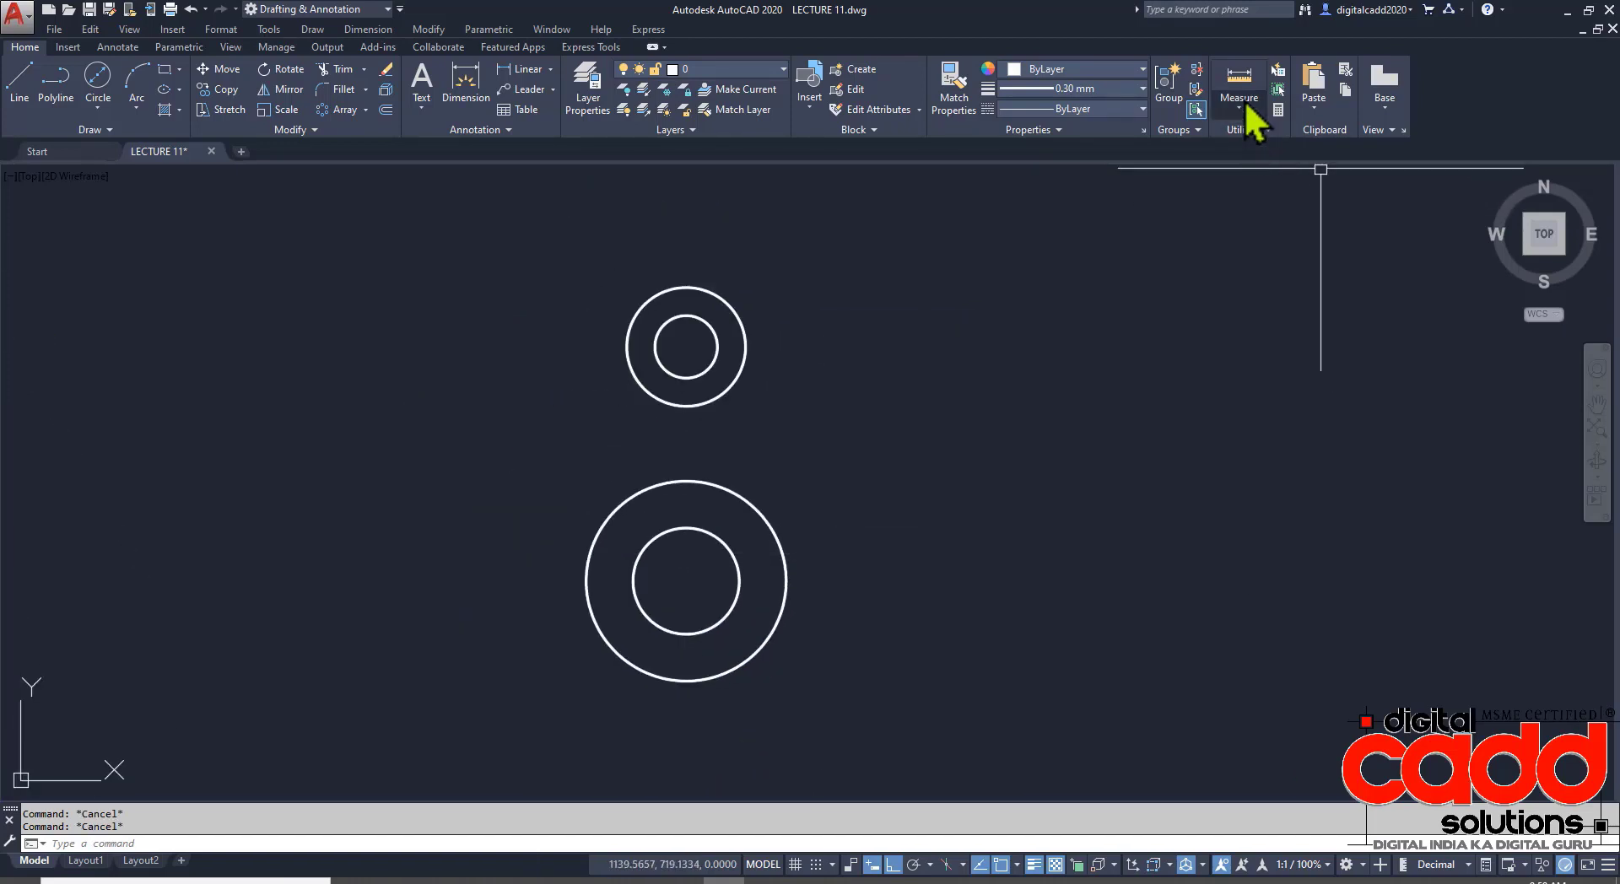
# - Measure the distance from the upper circles' centre and compare it with the PDF
pyautogui.click(1246, 105)
pyautogui.click(1266, 179)
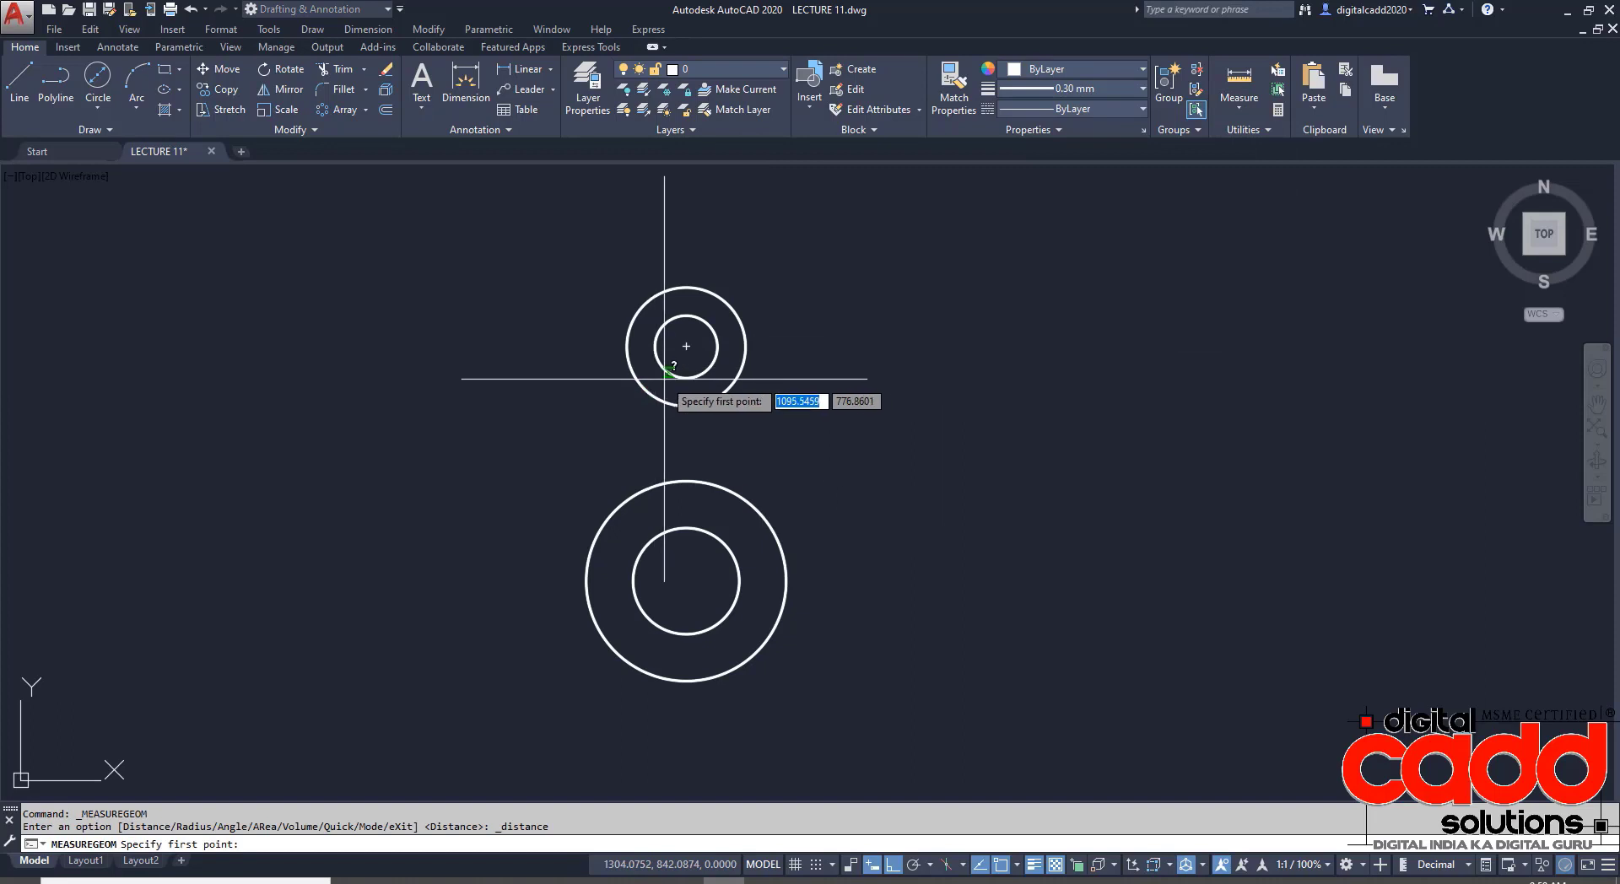
pyautogui.click(685, 345)
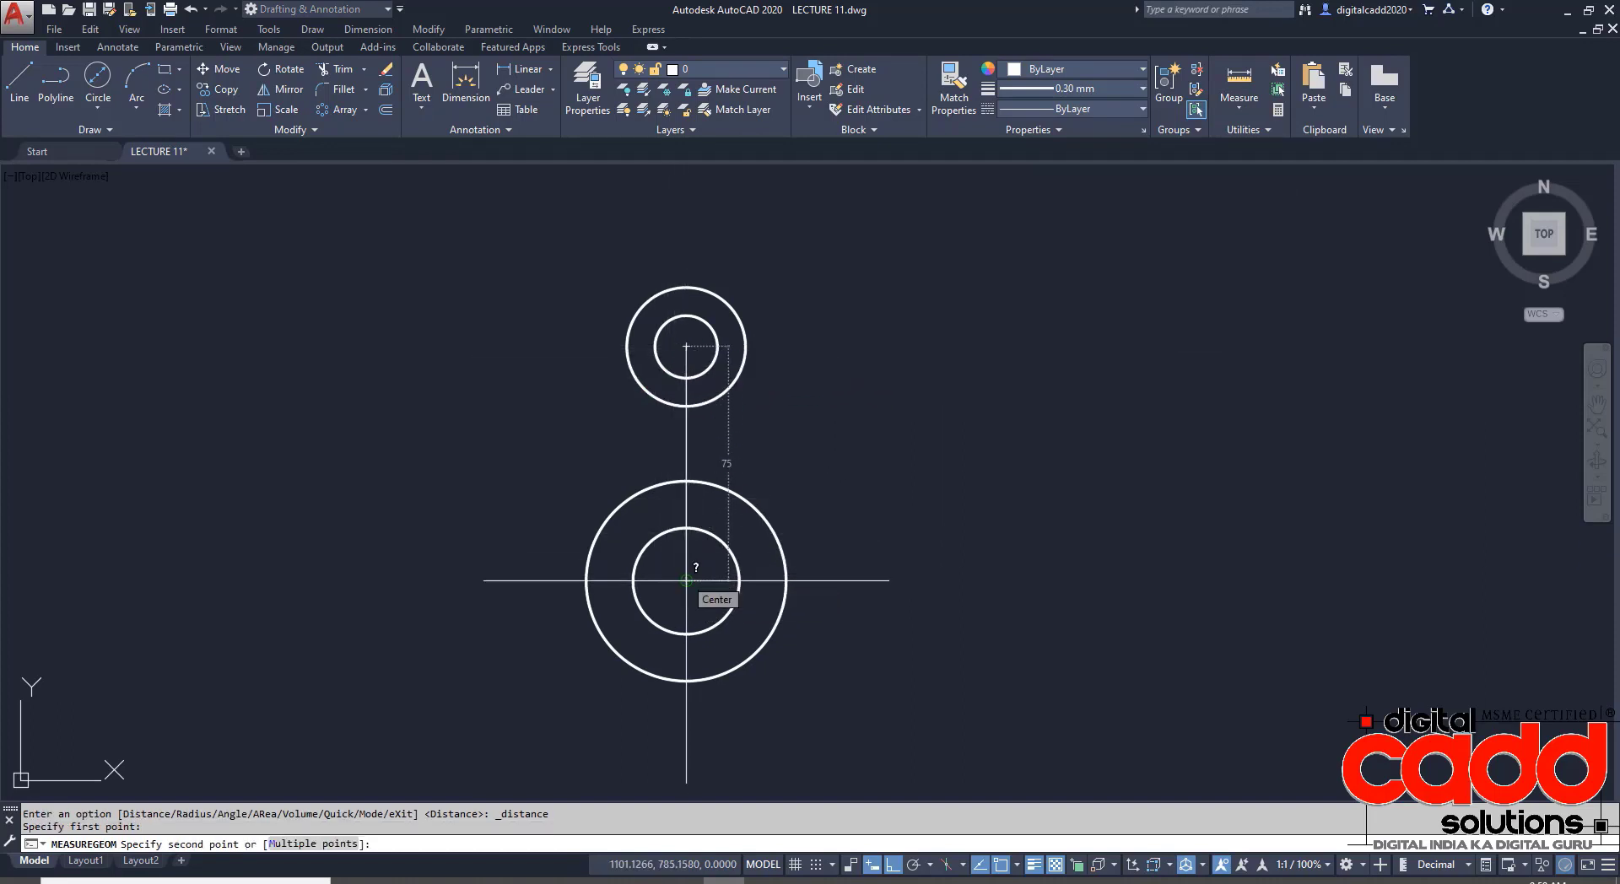
pyautogui.press('Escape')
pyautogui.hotkey('alt', 'Tab')
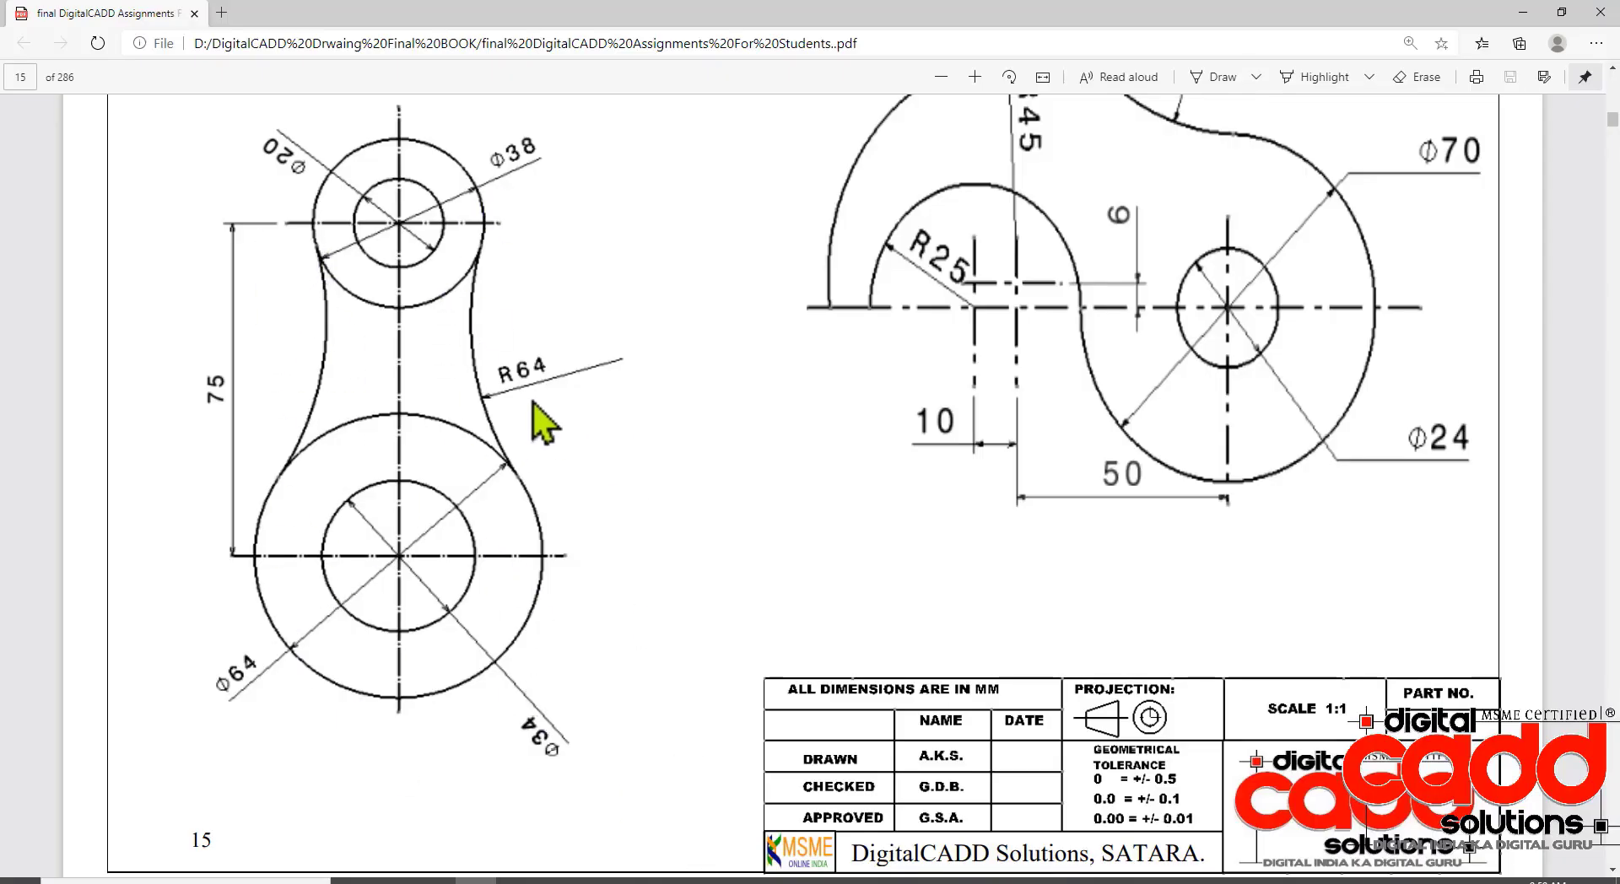
pyautogui.click(717, 877)
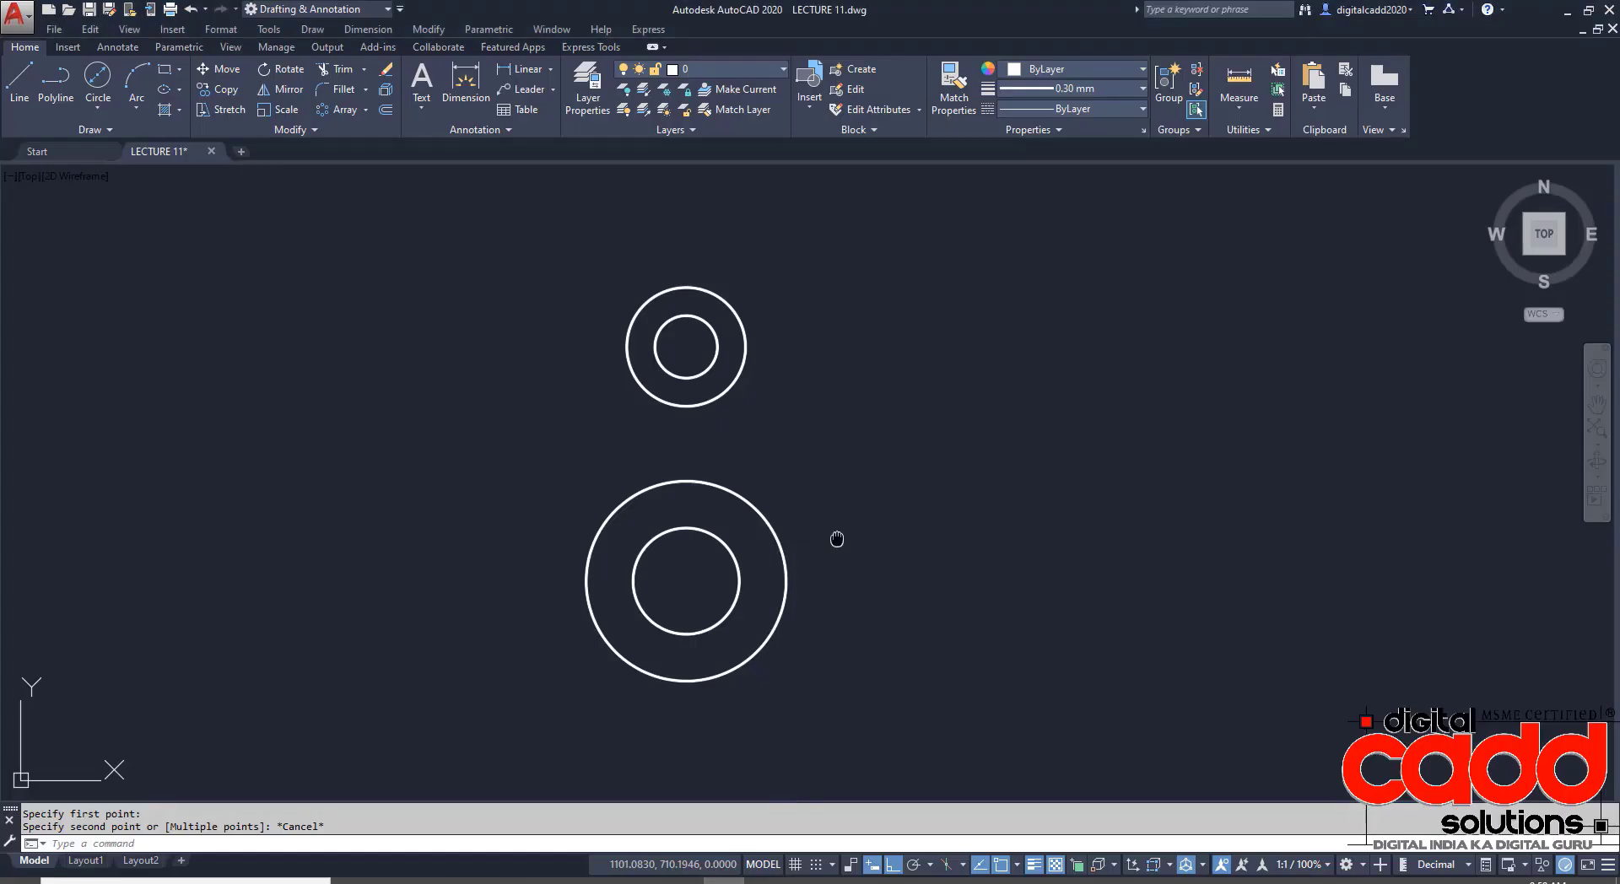
# - Fillet the top and bottom outer circles with R64 arcs on both sides
pyautogui.click(344, 91)
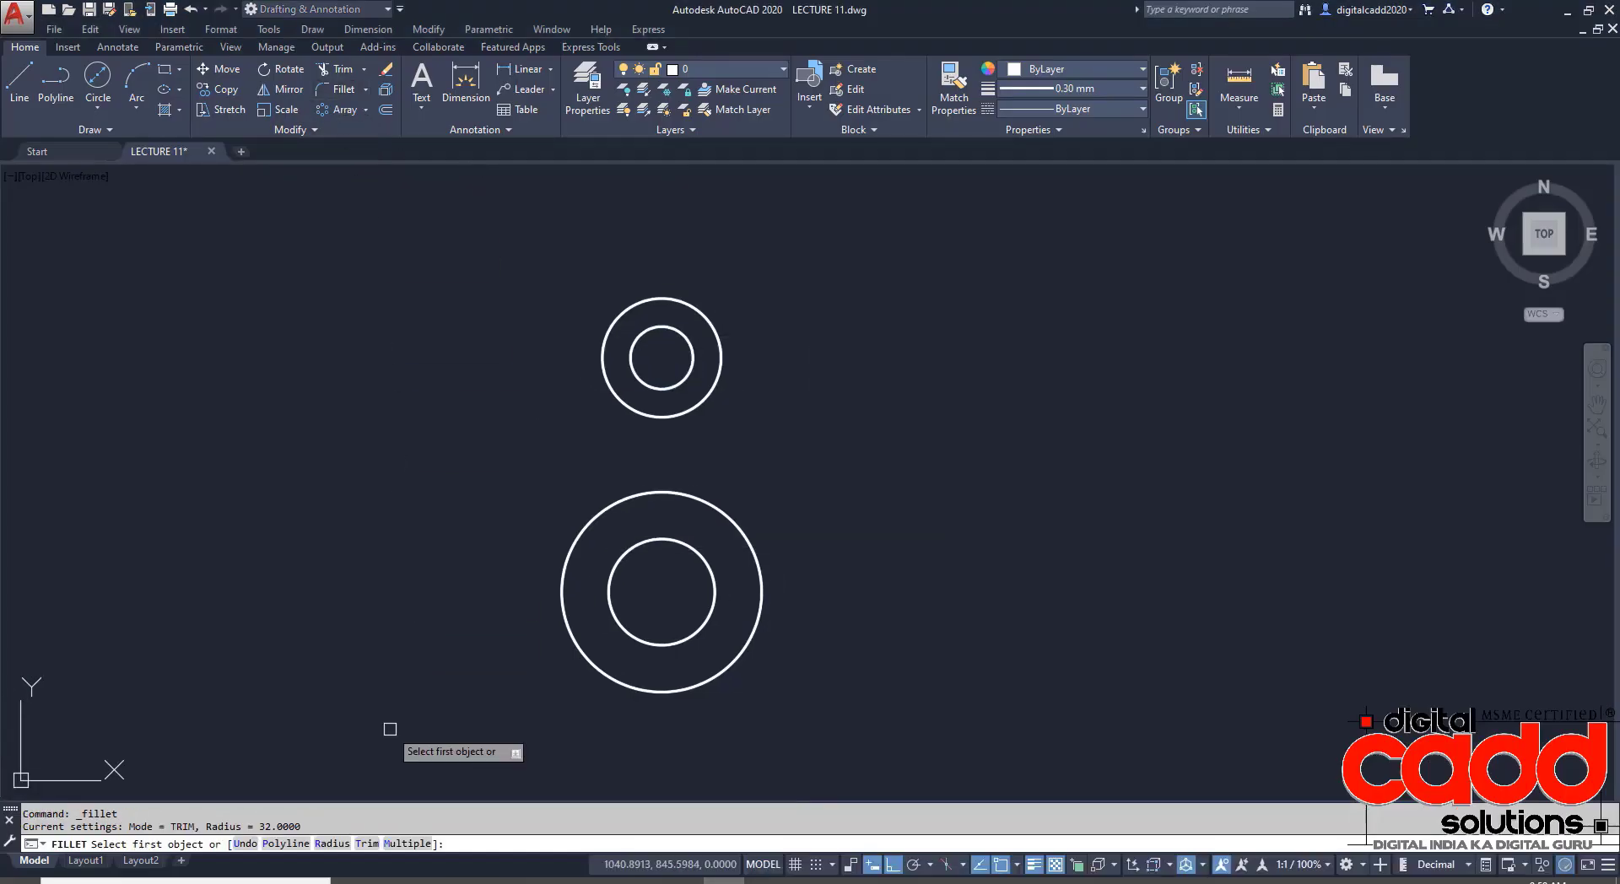
pyautogui.click(333, 843)
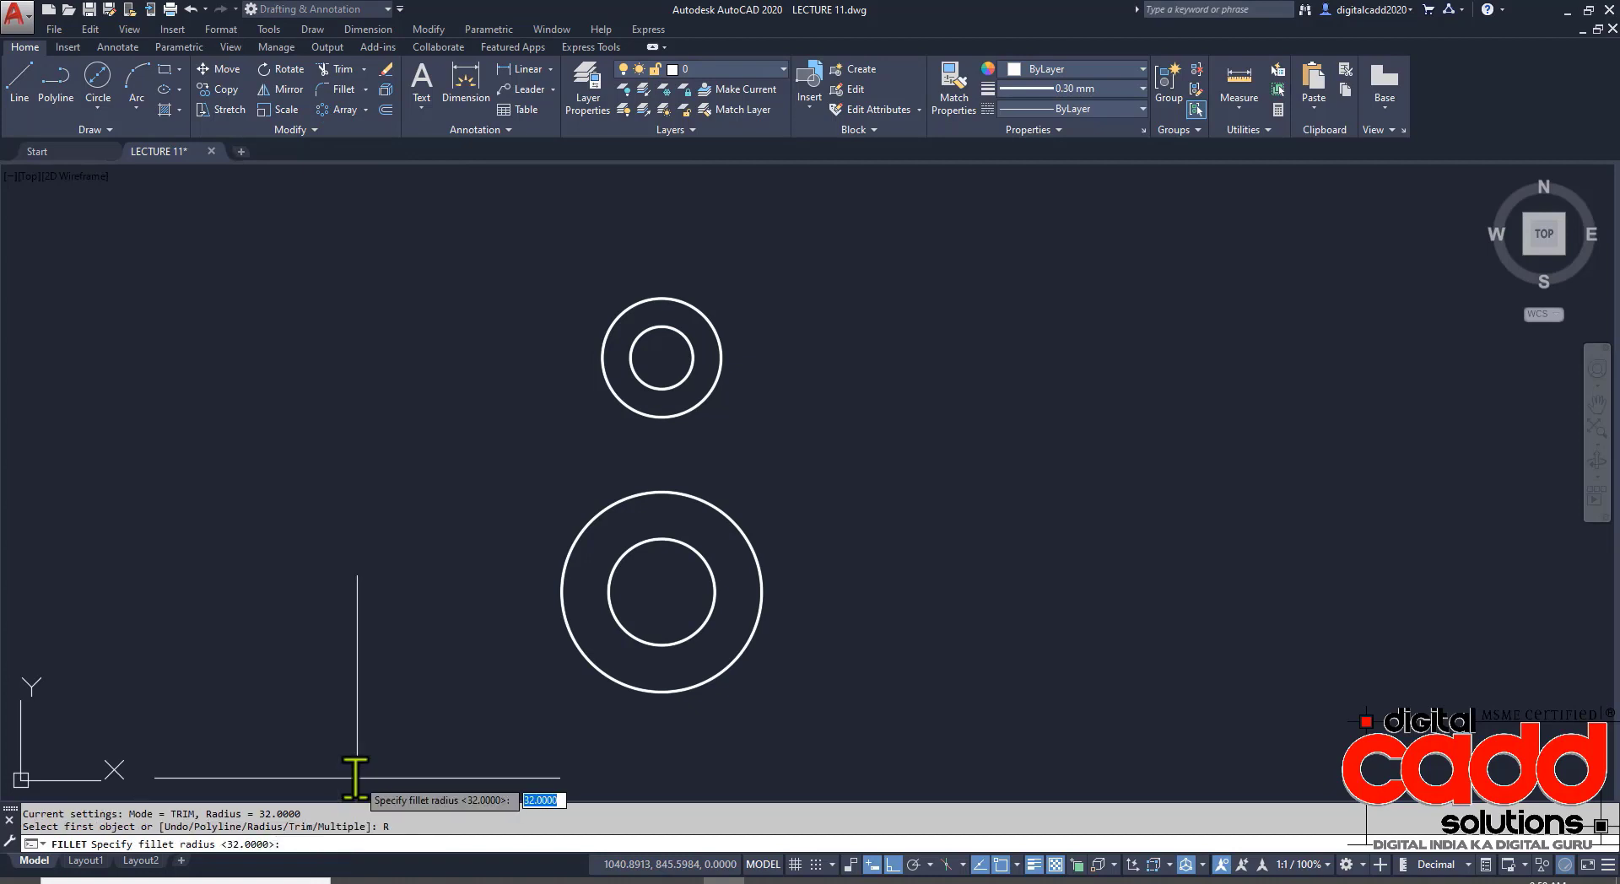
pyautogui.write('64')
pyautogui.press('Return')
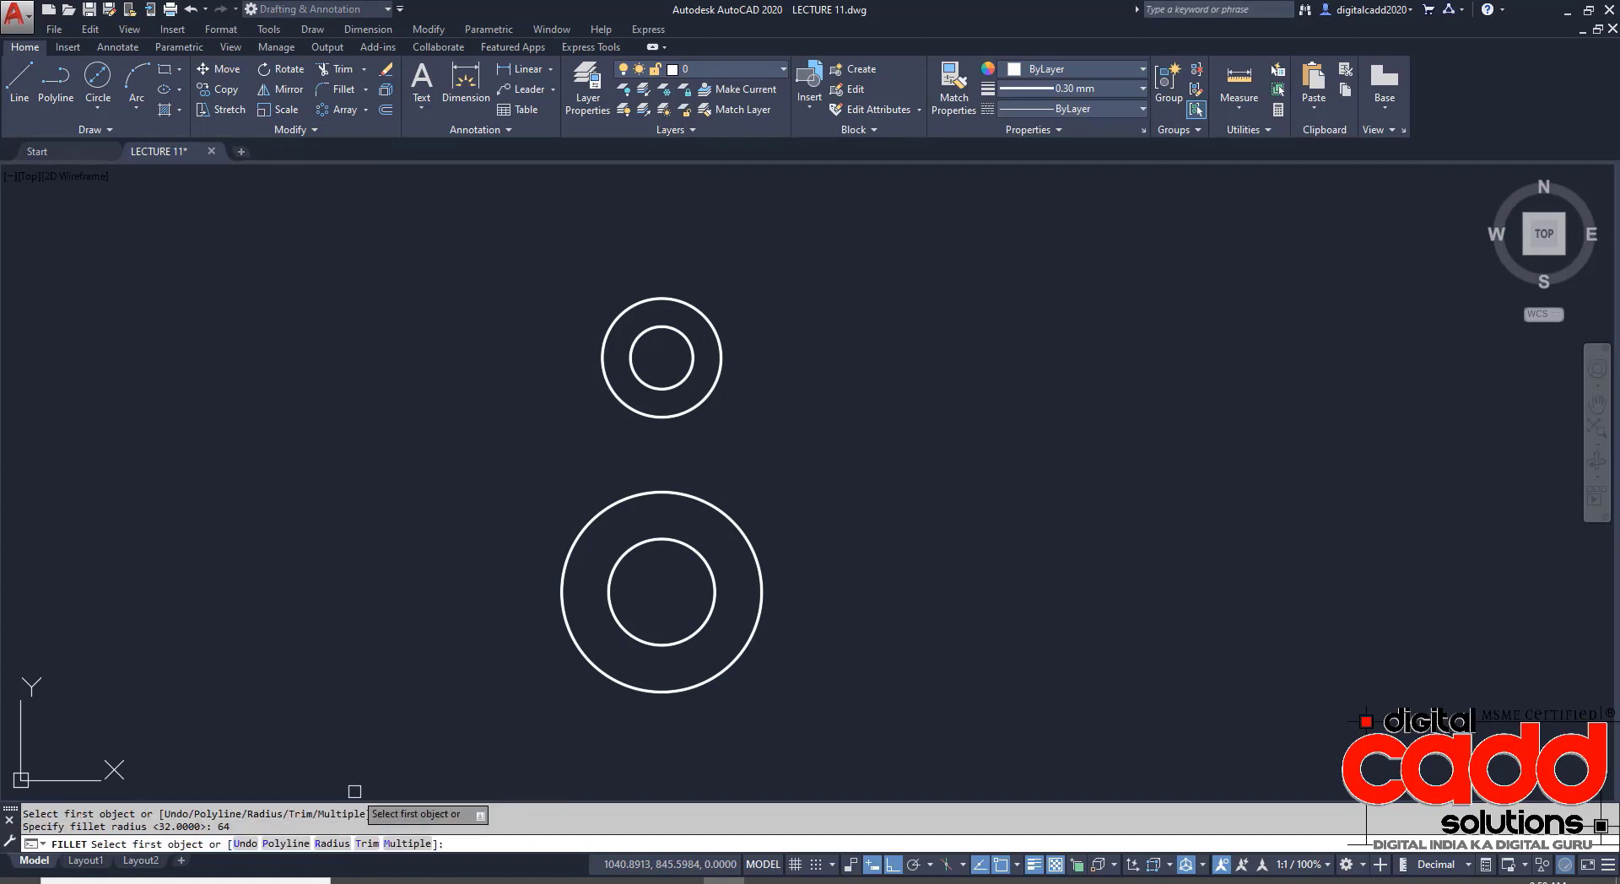
pyautogui.click(409, 844)
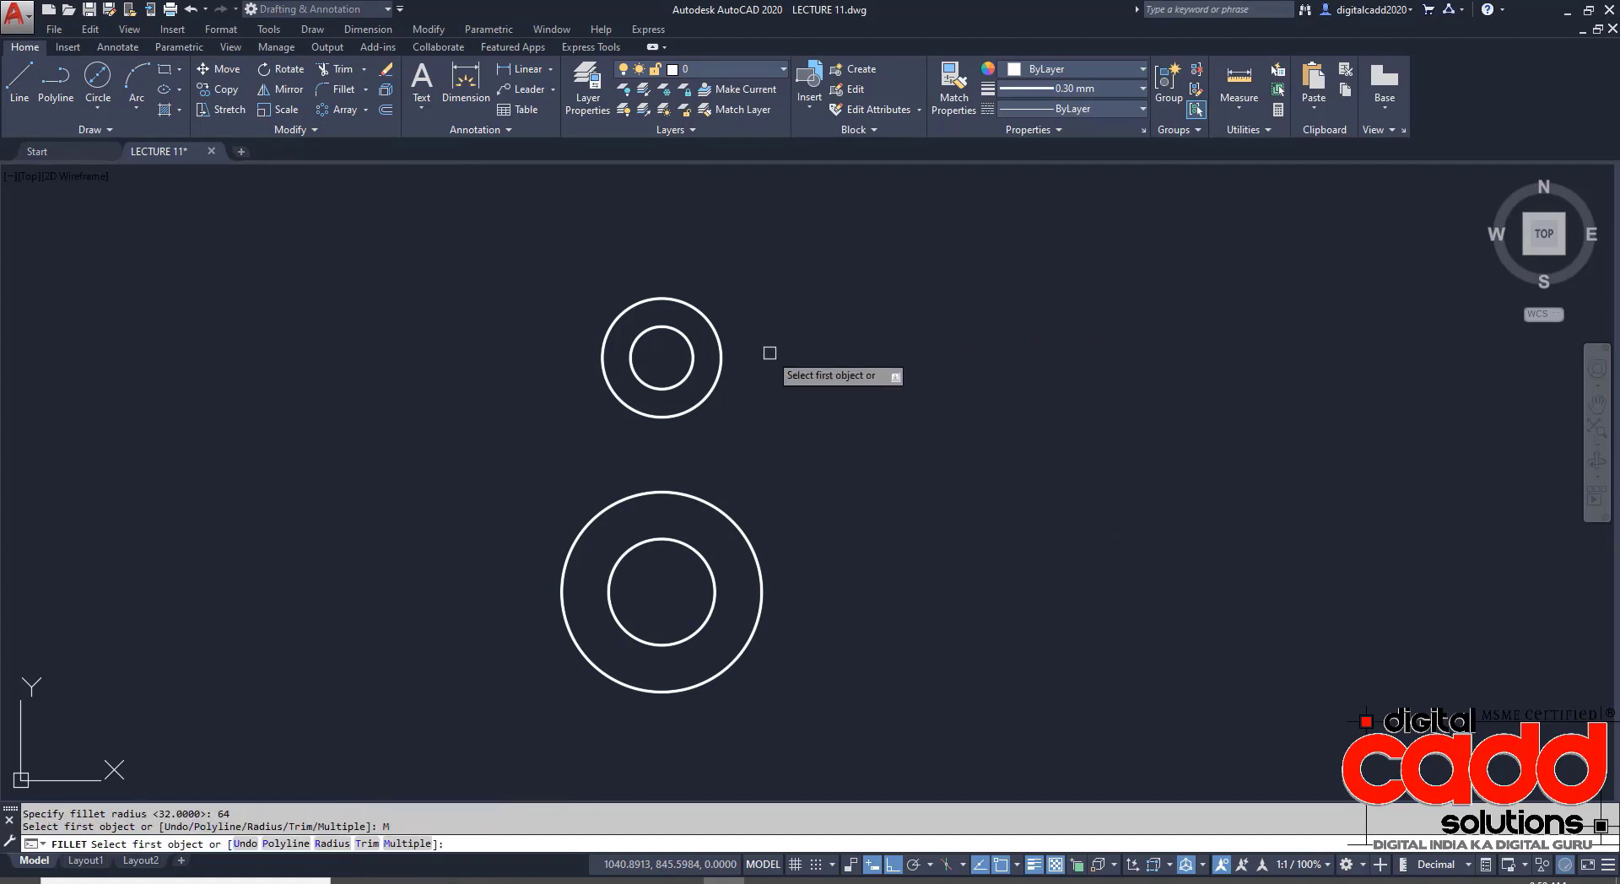
pyautogui.click(718, 380)
pyautogui.click(746, 533)
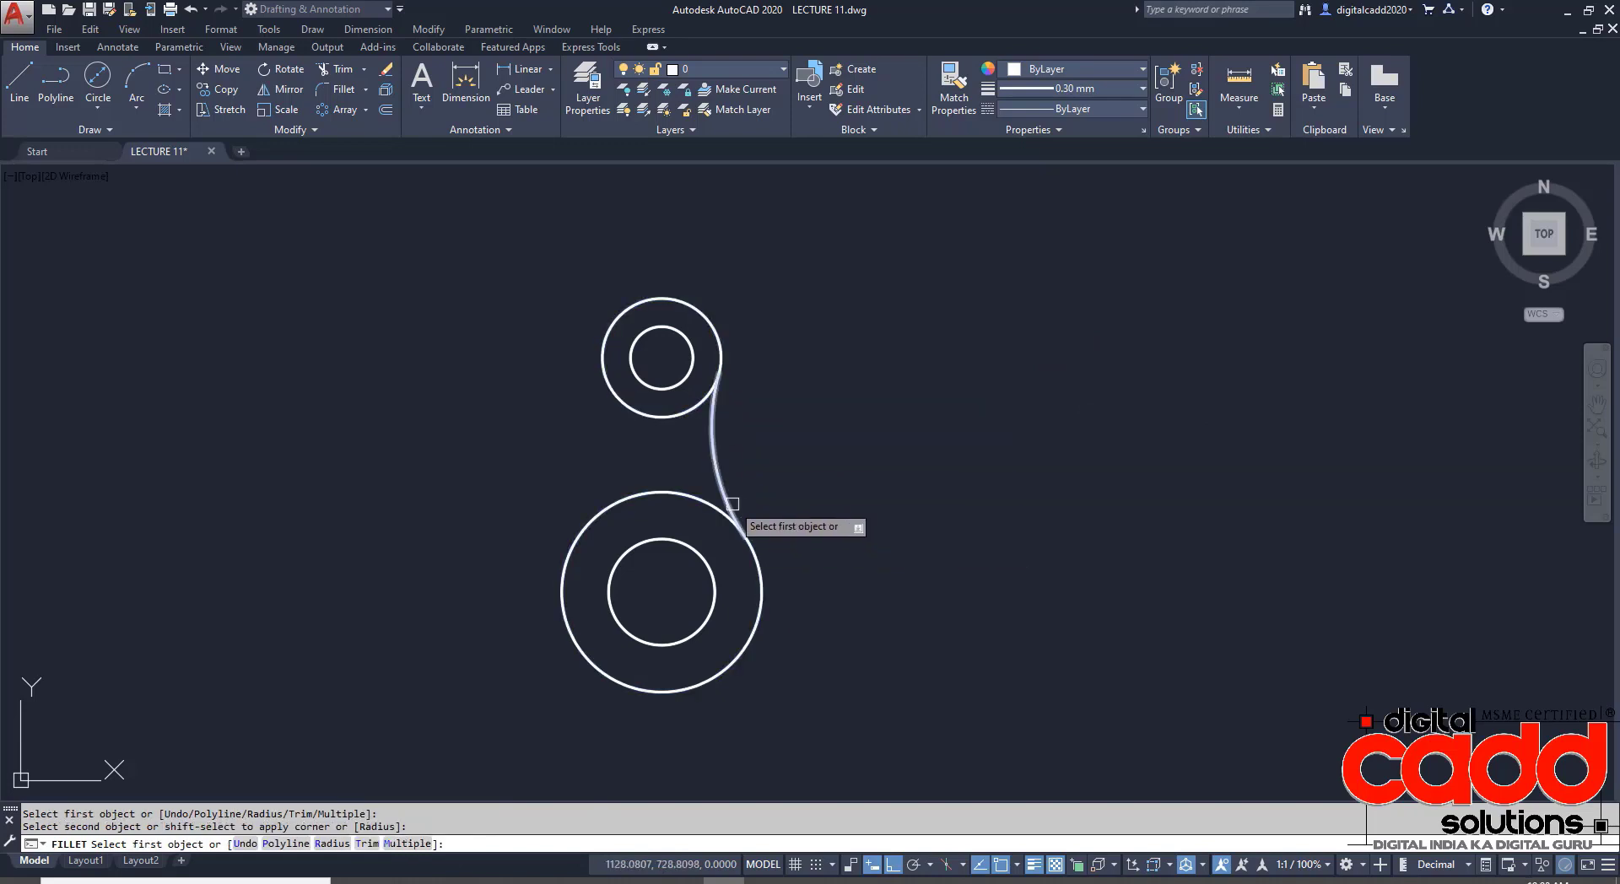
pyautogui.click(615, 394)
pyautogui.click(594, 525)
pyautogui.press('Return')
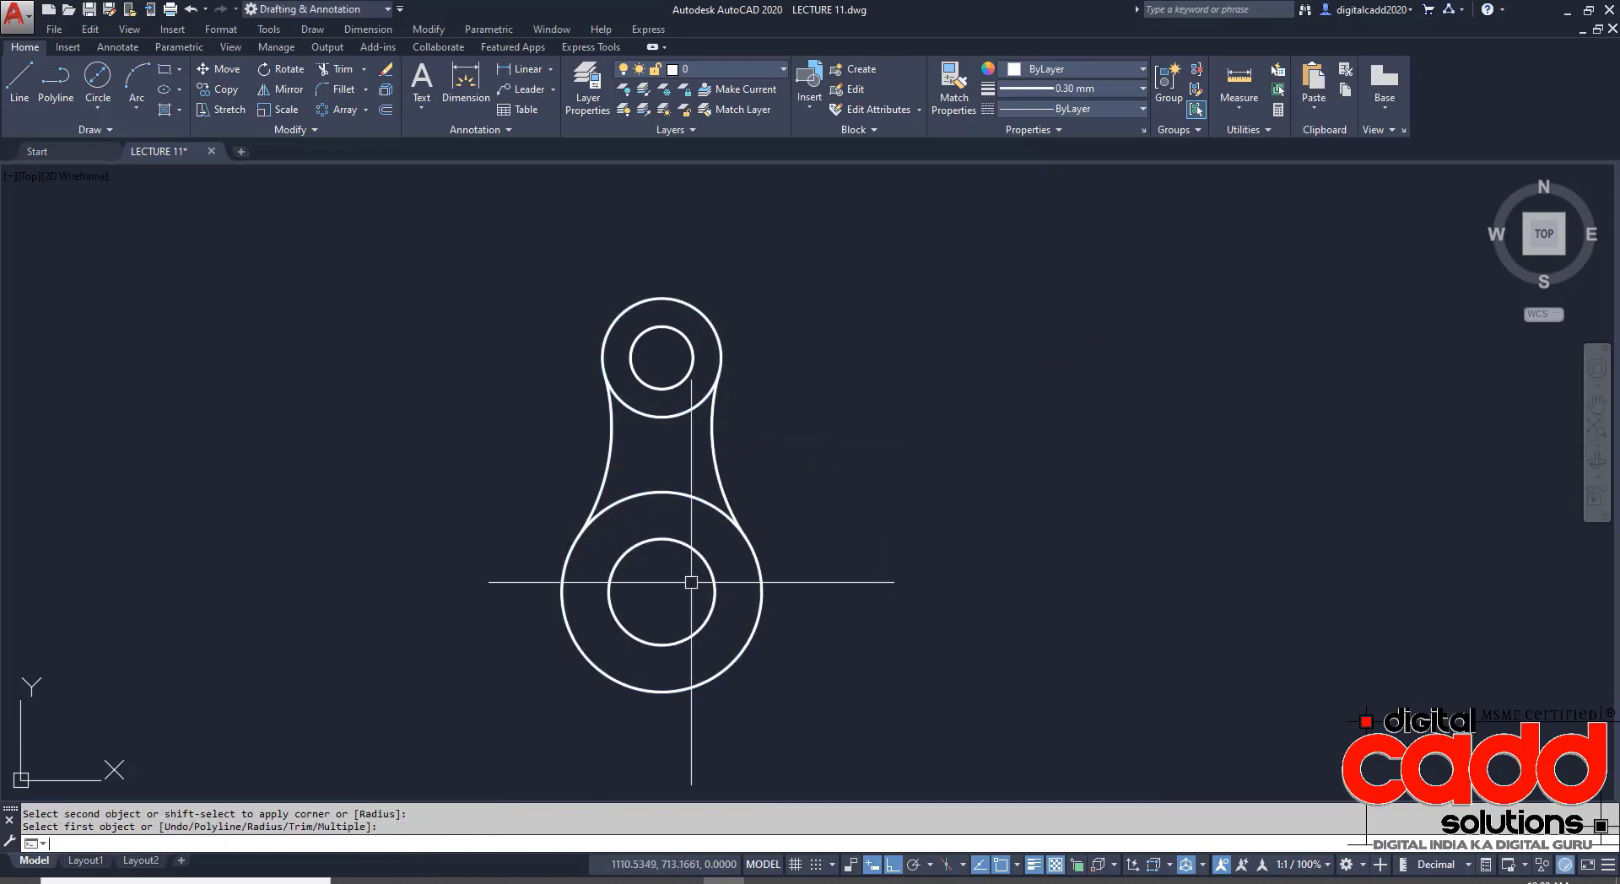
pyautogui.moveTo(733, 584)
pyautogui.mouseDown(button='middle')
pyautogui.moveTo(650, 588)
pyautogui.moveTo(683, 594)
pyautogui.mouseUp(button='middle')
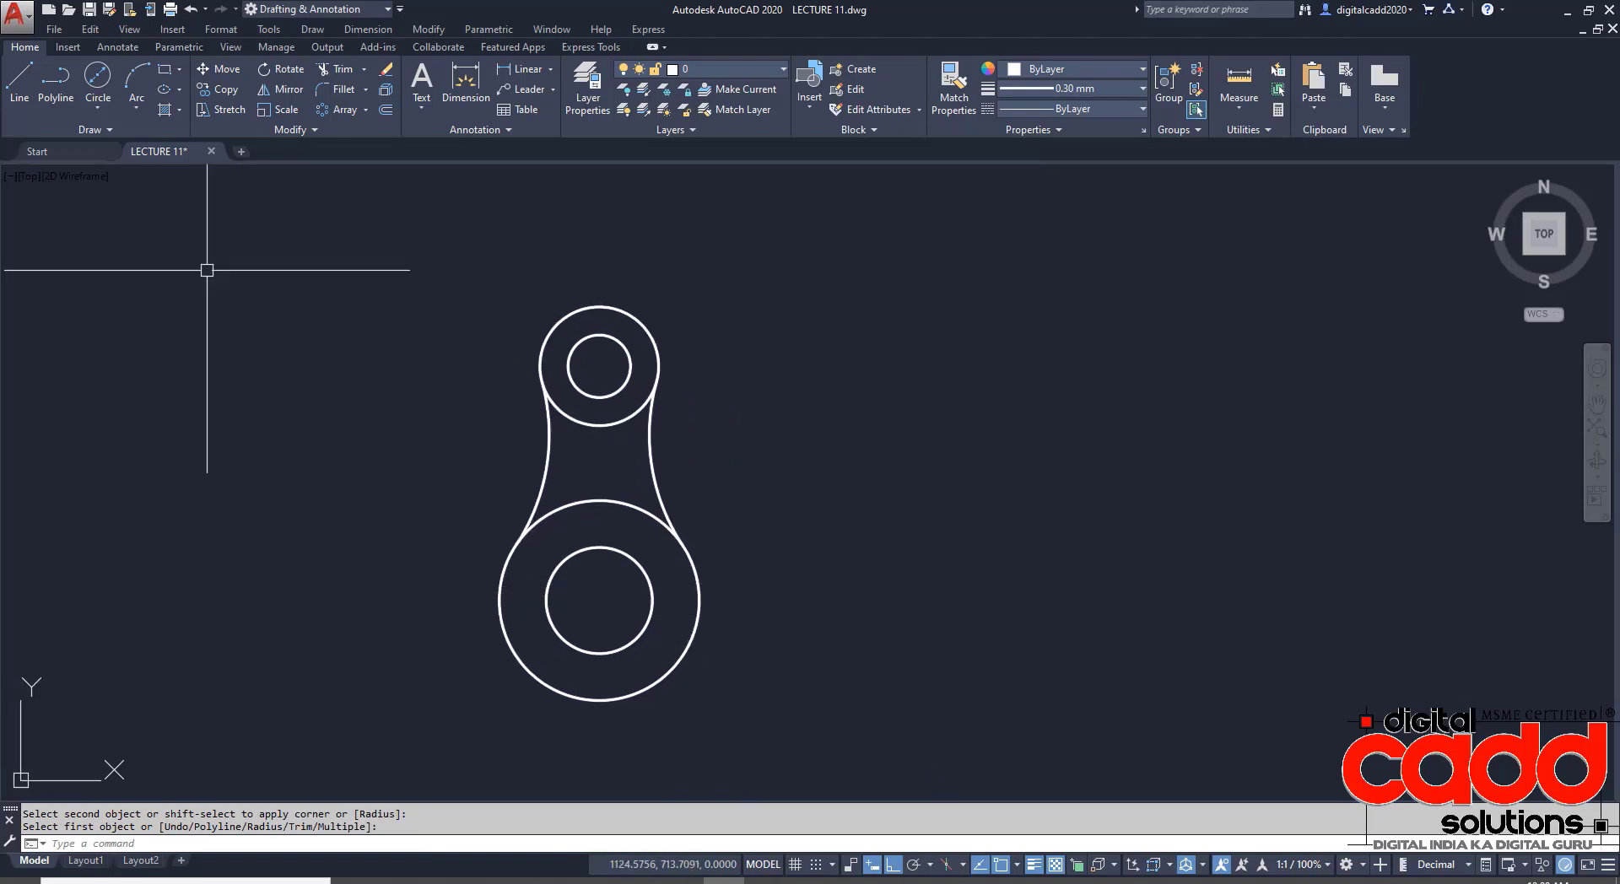
# - Set the current lineweight to ByLayer and the colour to Yellow
pyautogui.click(1026, 89)
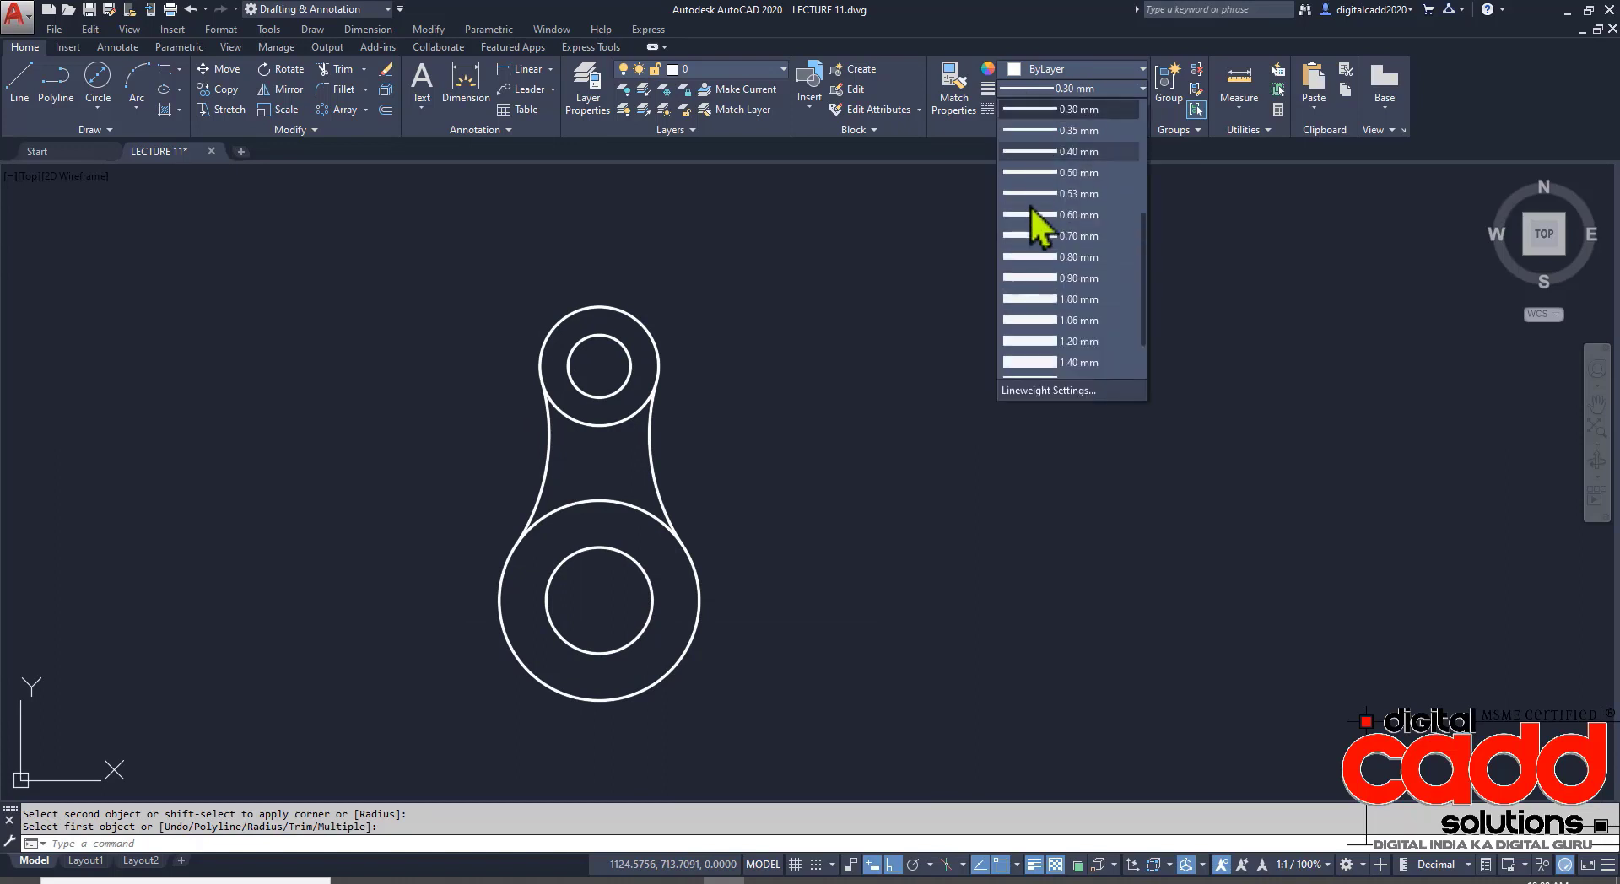
pyautogui.click(1091, 137)
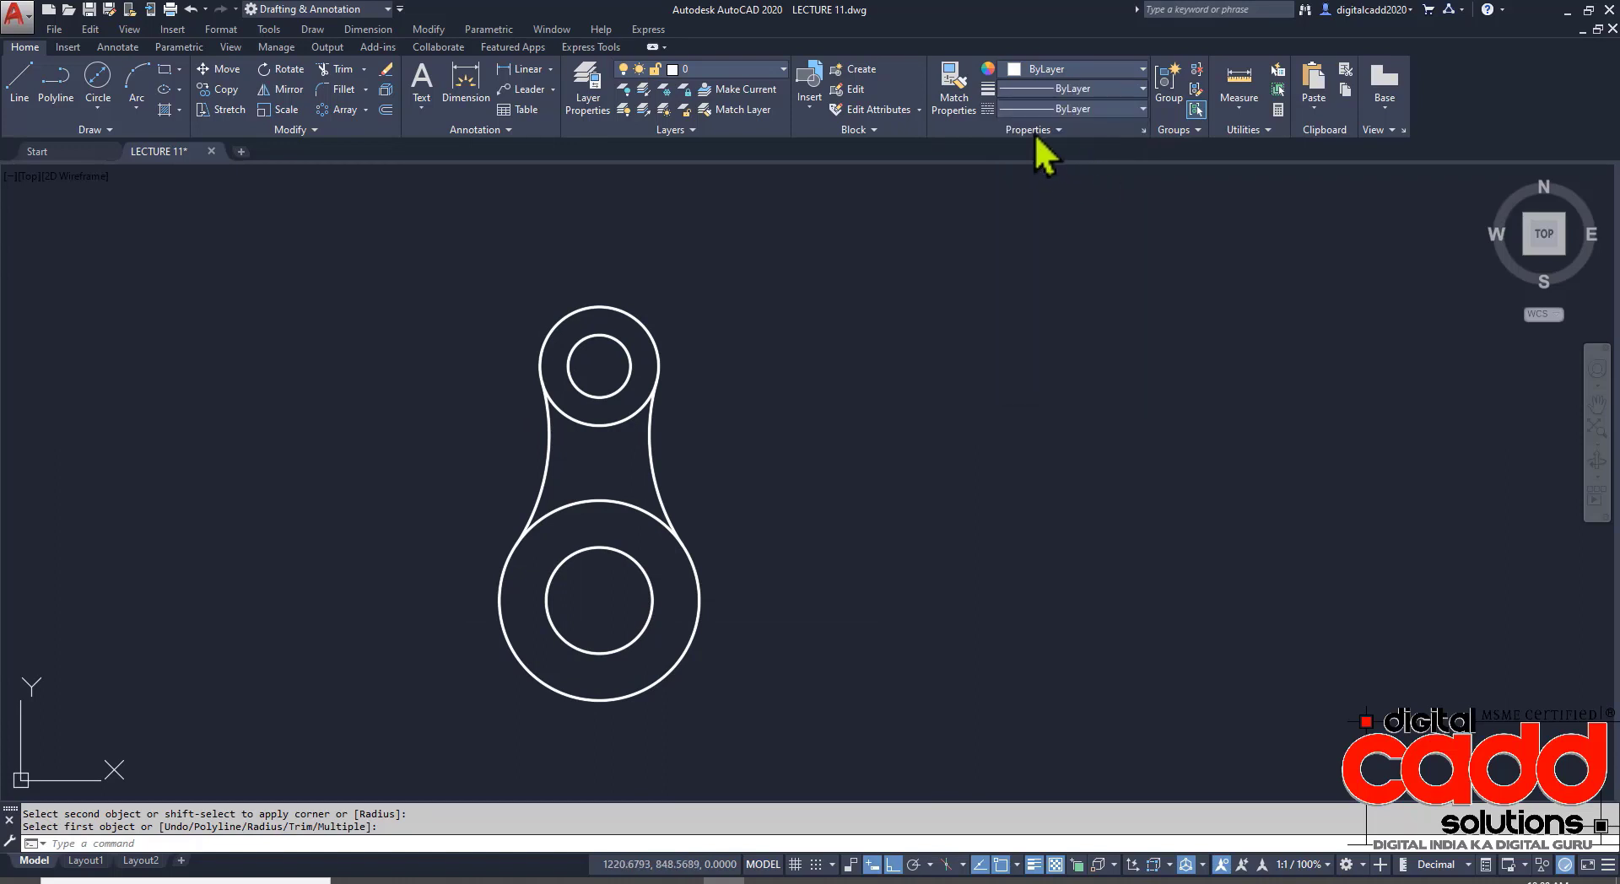
pyautogui.click(1035, 73)
pyautogui.click(1029, 245)
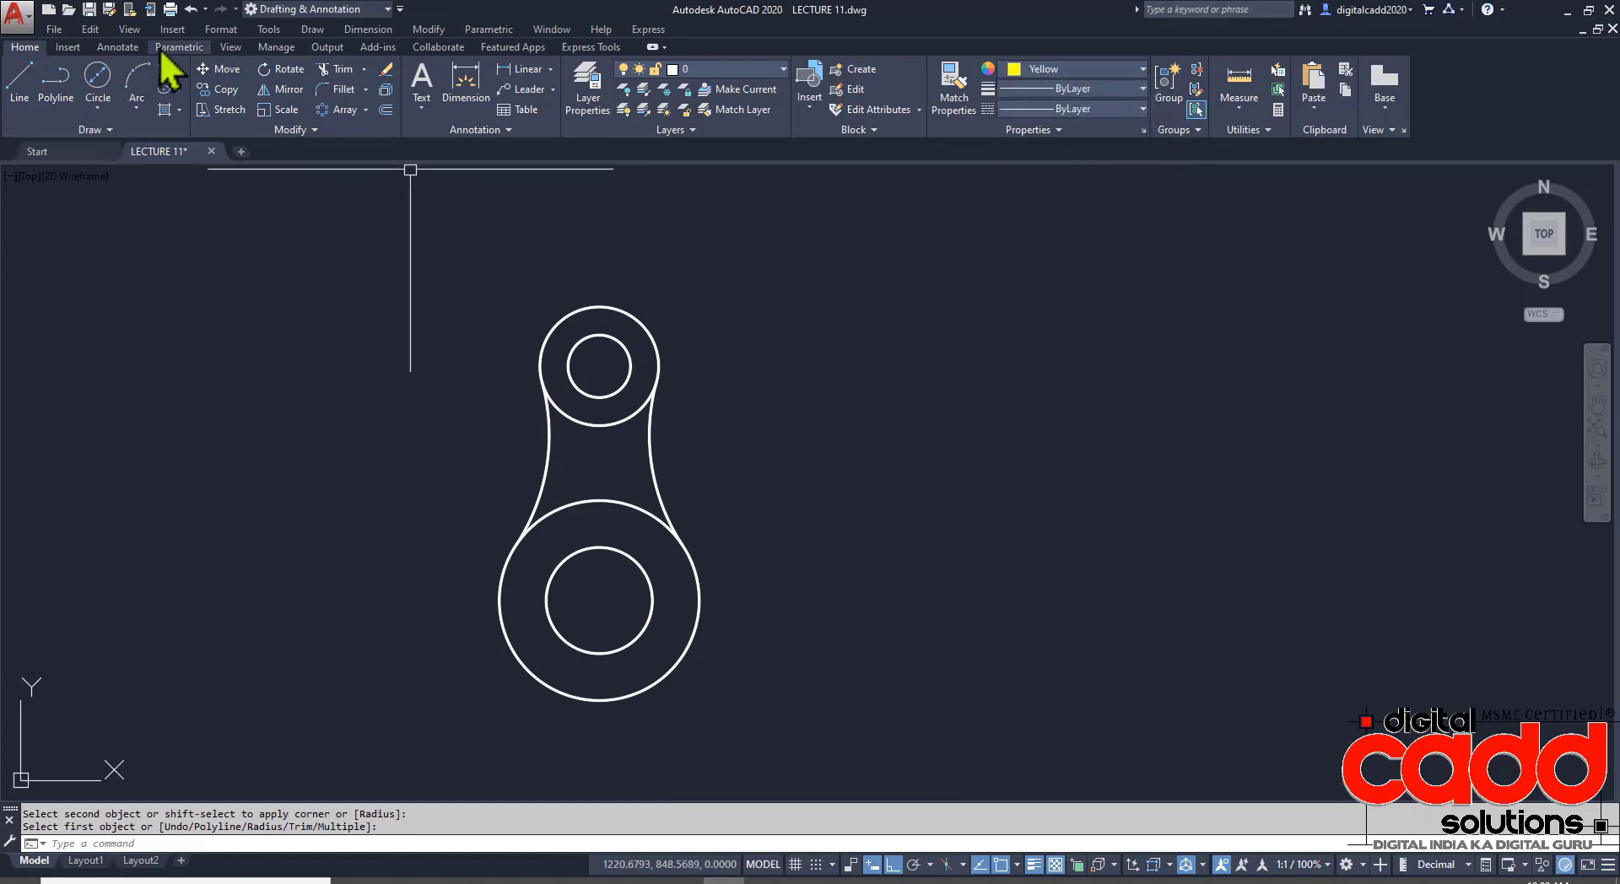
# - Add centre marks to the bottom and top circle pairs
pyautogui.click(117, 47)
pyautogui.click(564, 84)
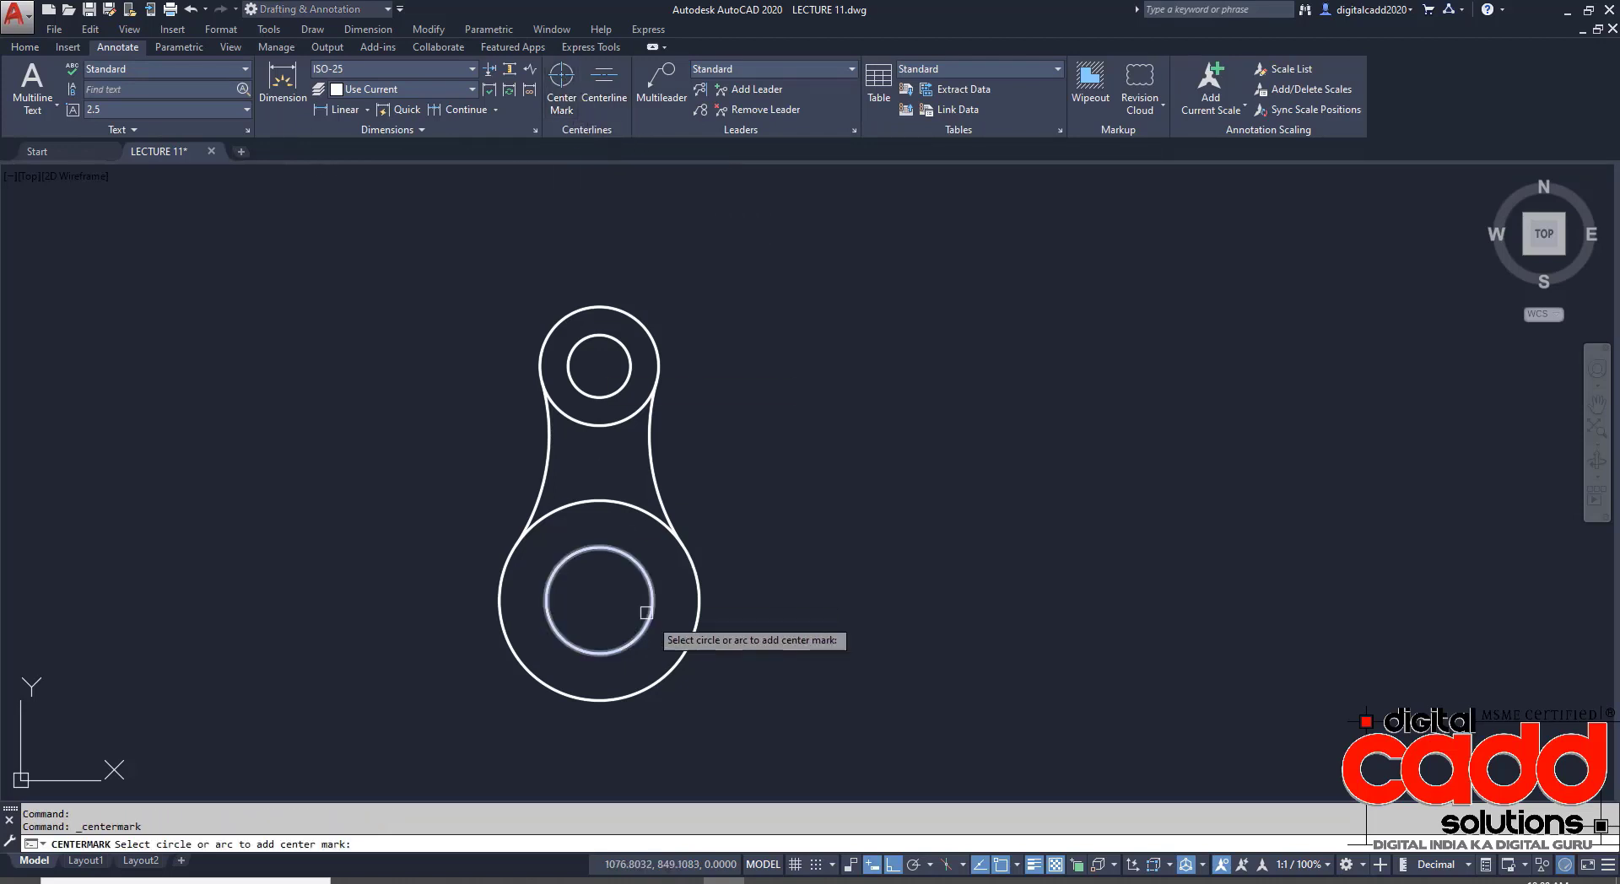
pyautogui.click(677, 642)
pyautogui.click(649, 342)
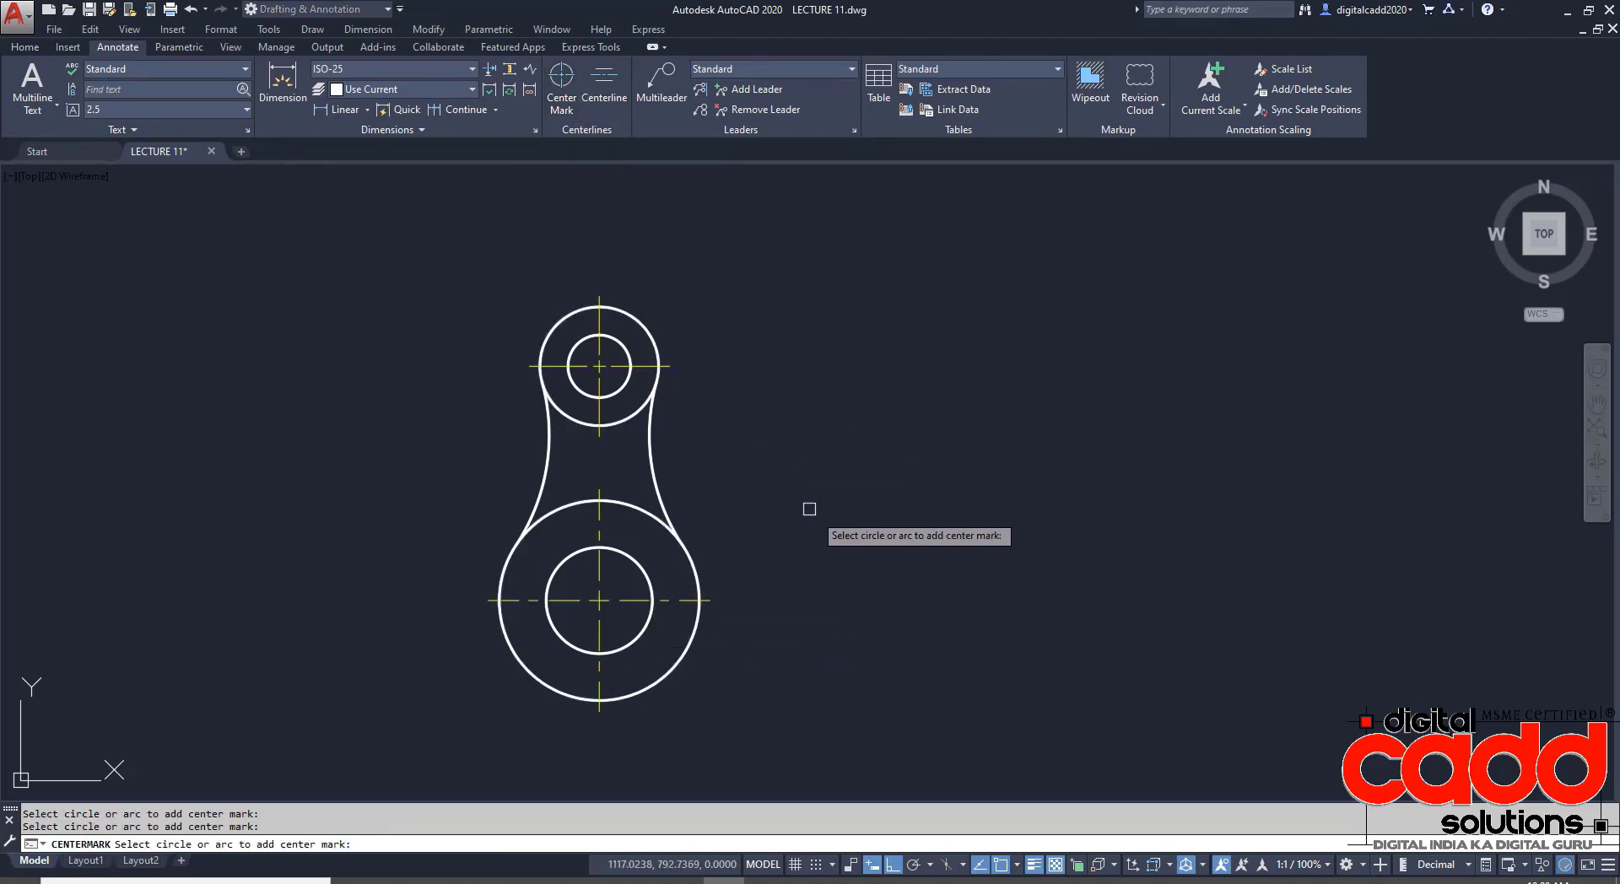
pyautogui.press('Return')
pyautogui.moveTo(840, 567); pyautogui.dragTo(675, 556, button='middle')
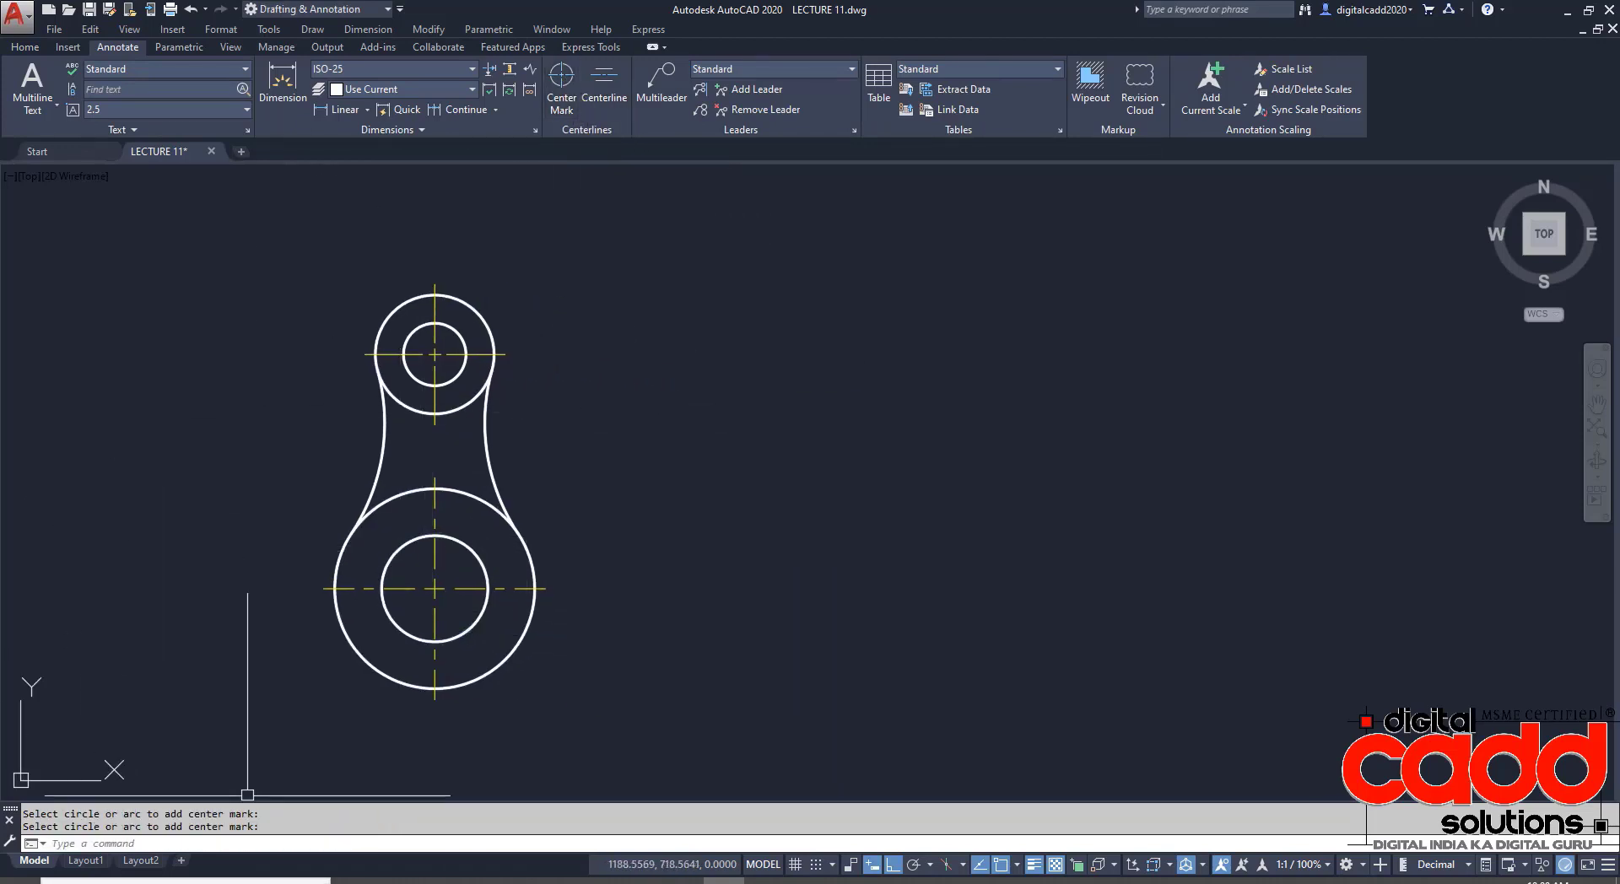
pyautogui.hotkey('alt', 'Tab')
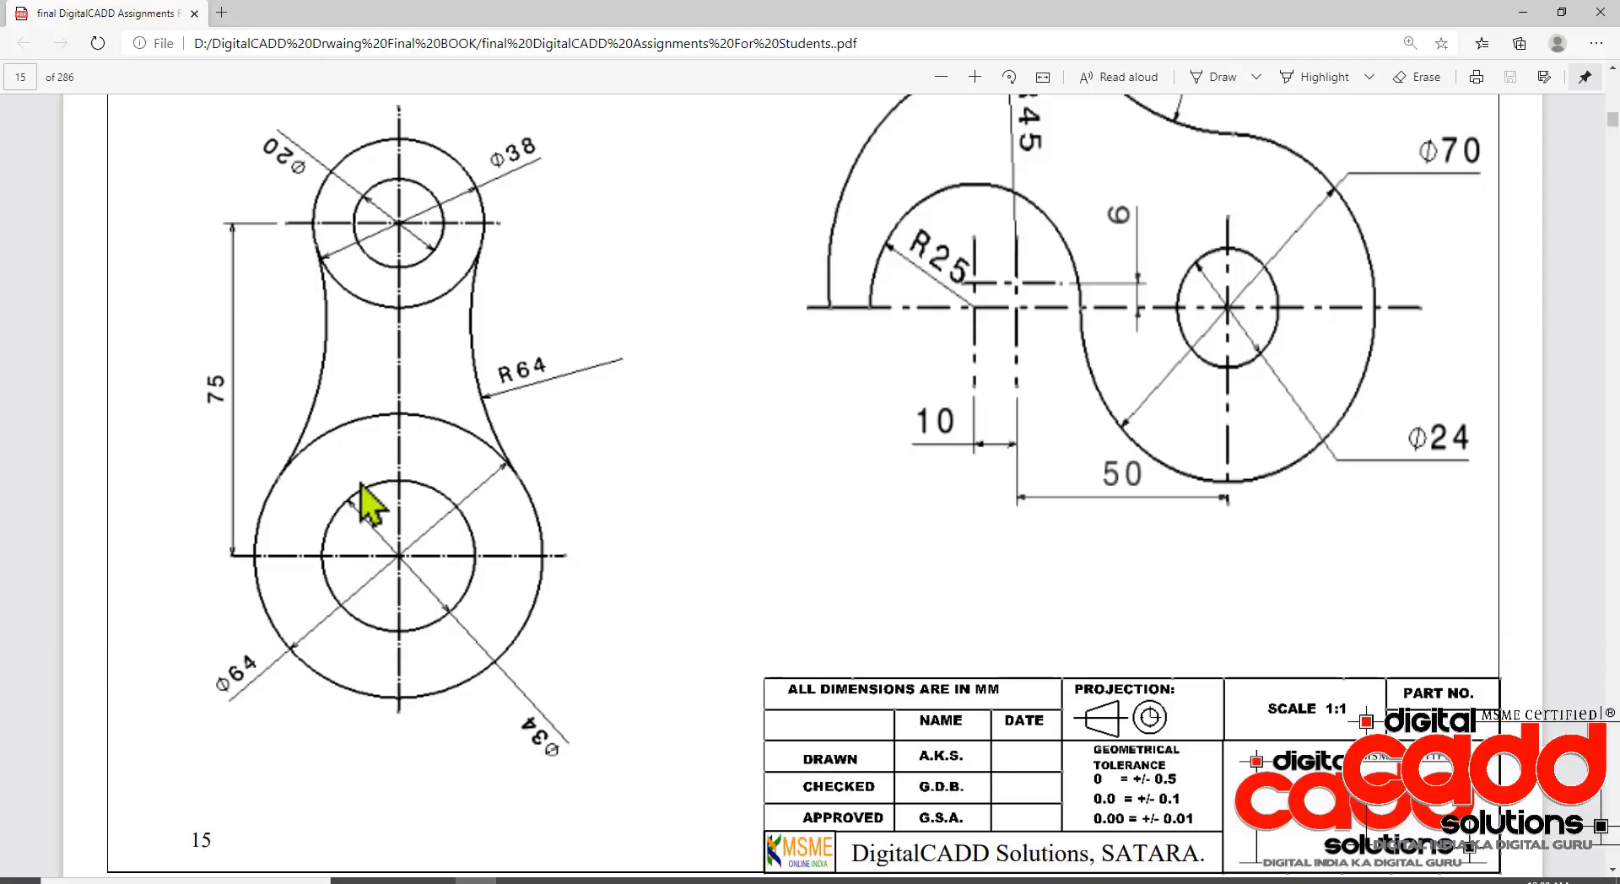
# - Restore AutoCAD's current colour to ByLayer and lineweight to 0.30 mm
pyautogui.scroll(2, 354, 422)
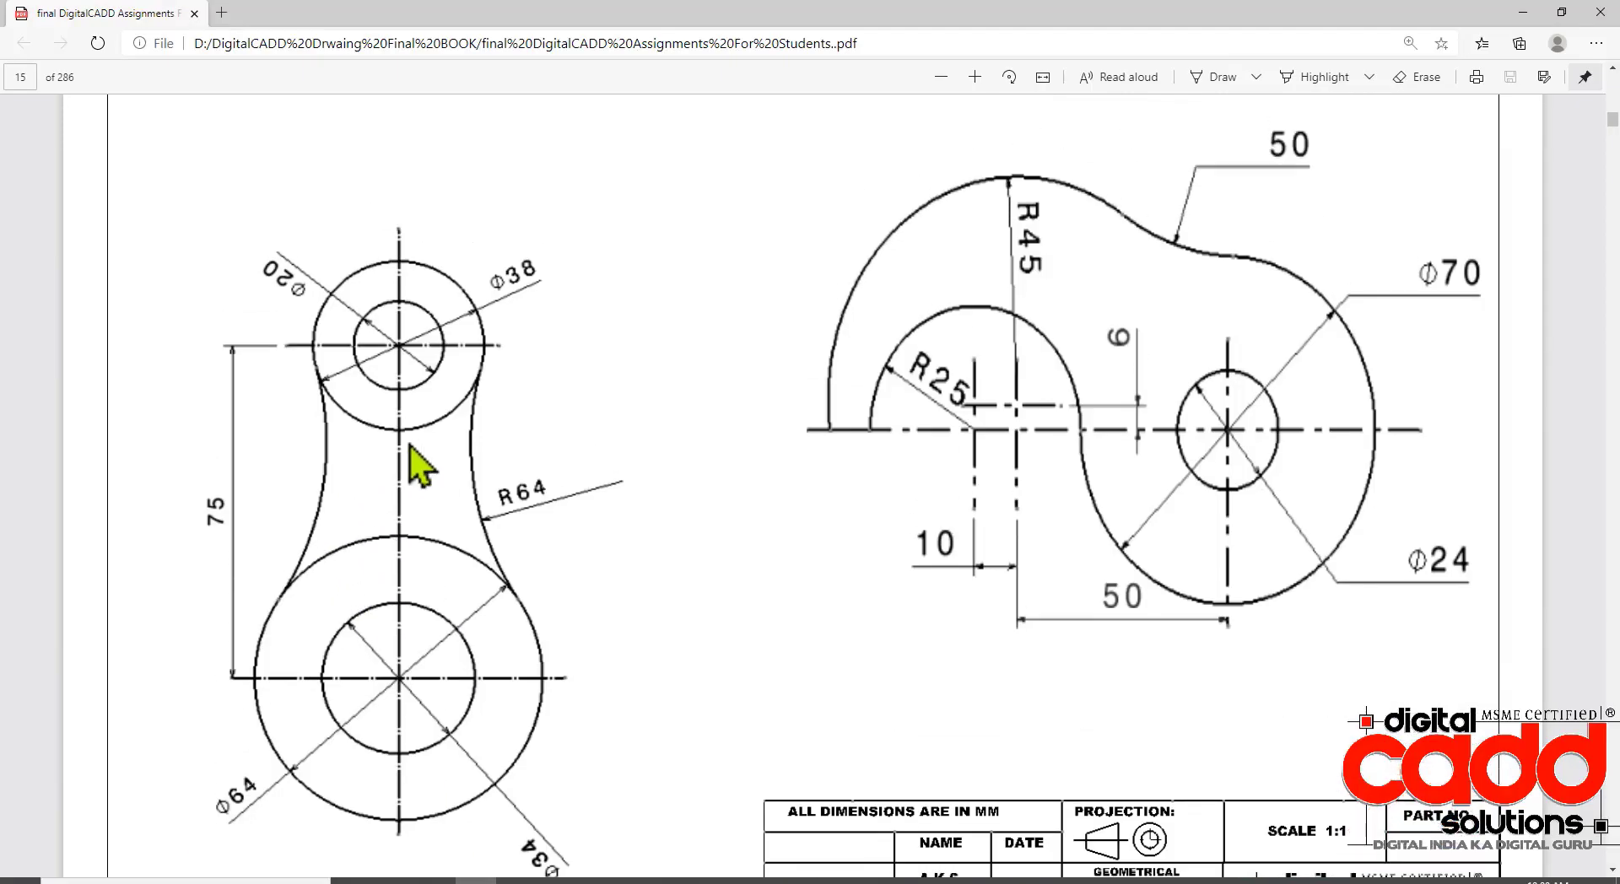
pyautogui.scroll(-2, 417, 451)
pyautogui.hotkey('alt', 'Tab')
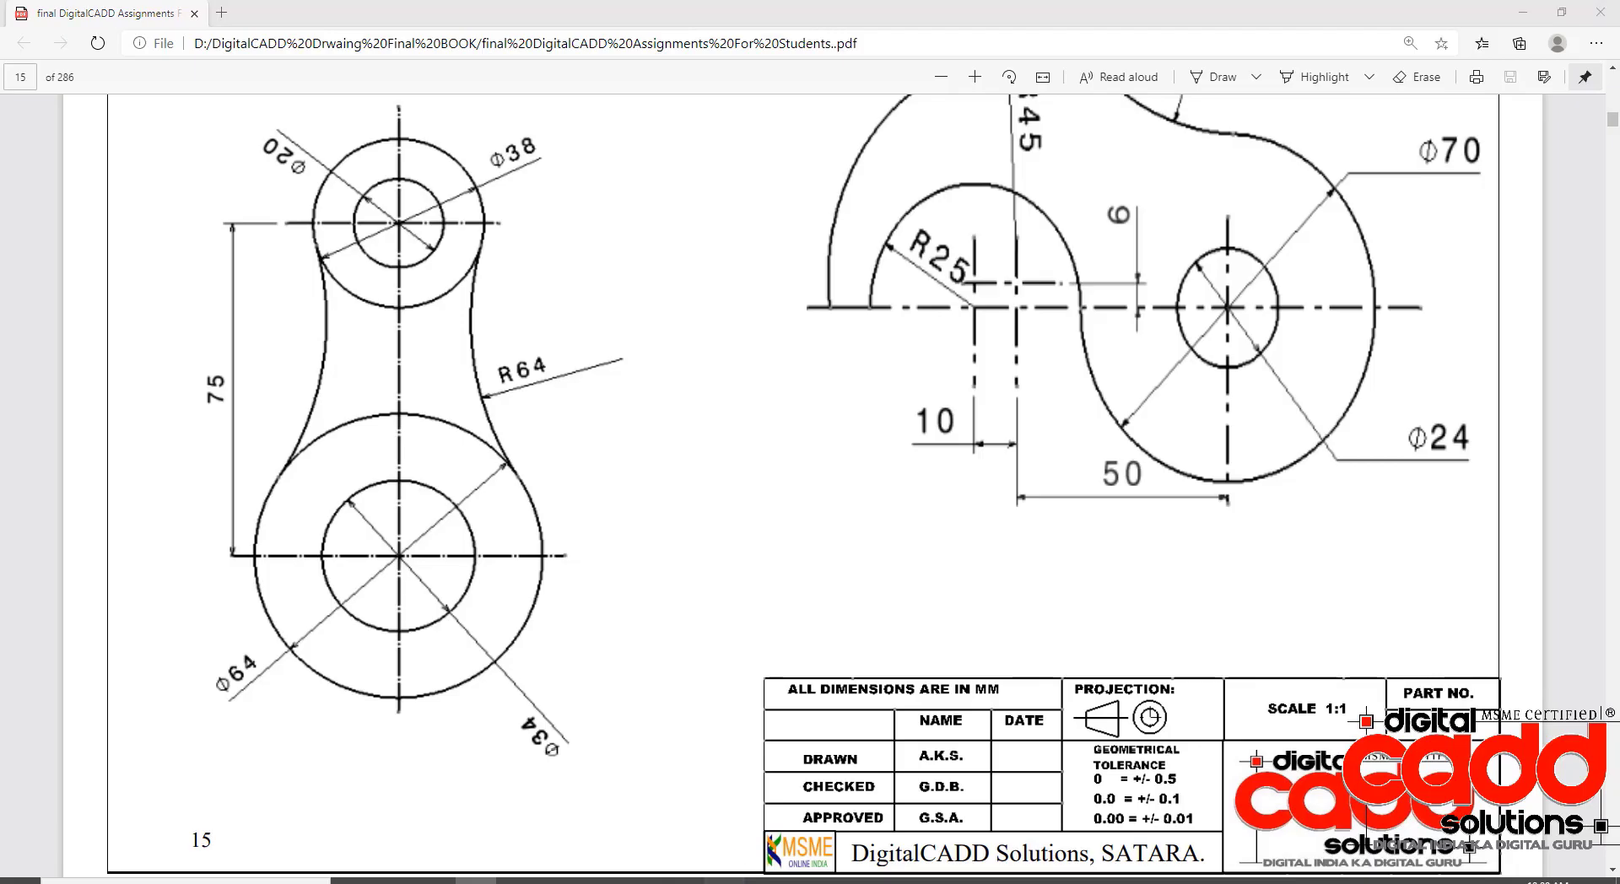
pyautogui.click(25, 47)
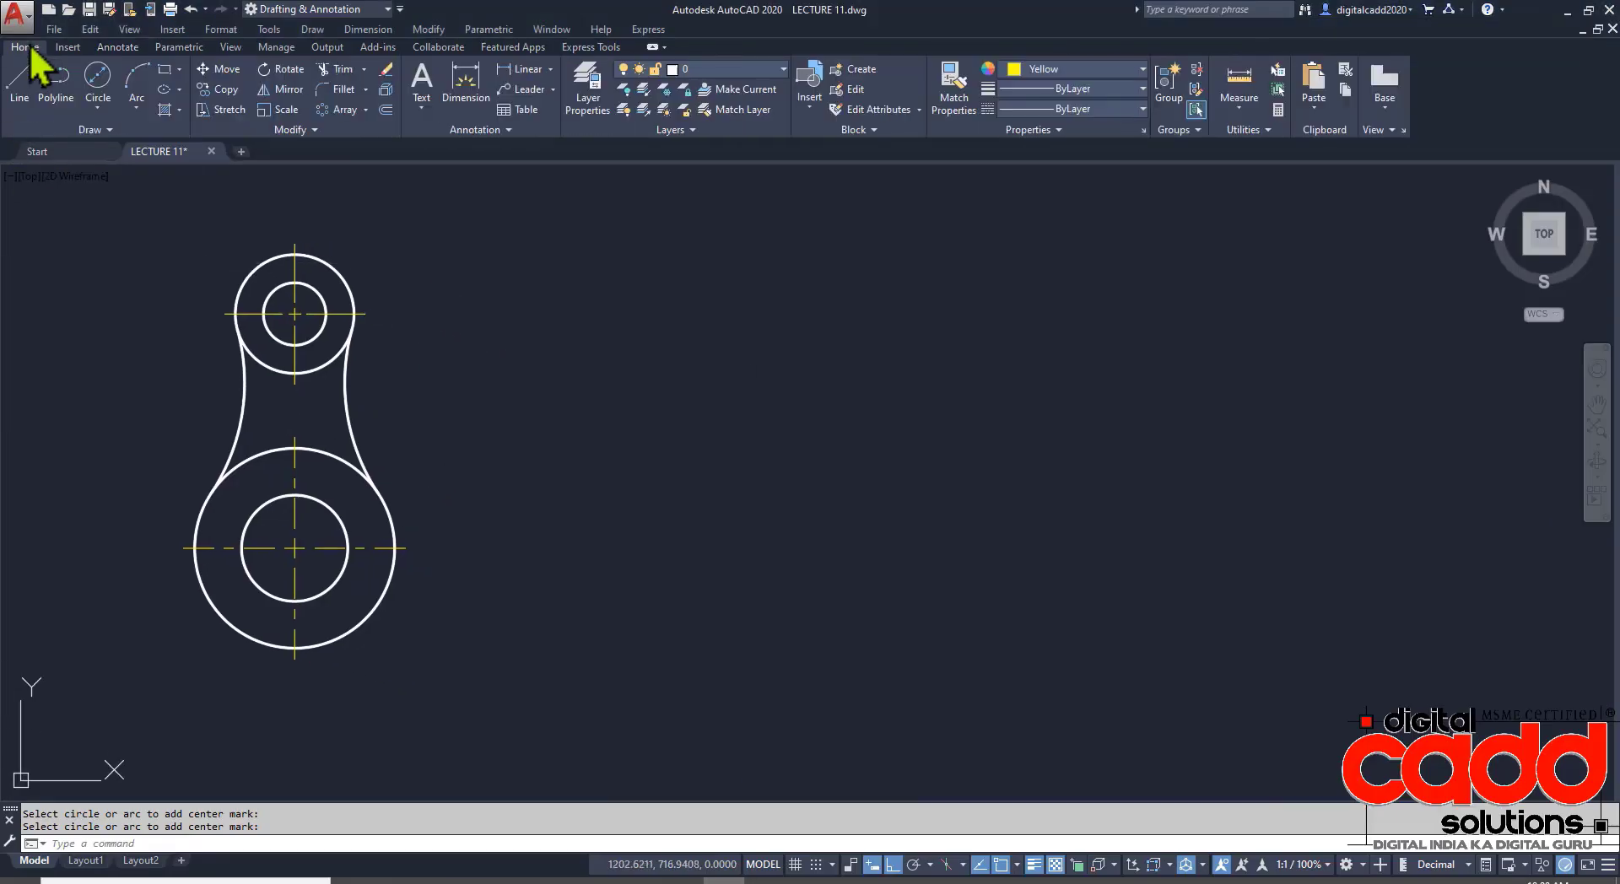
pyautogui.click(1075, 70)
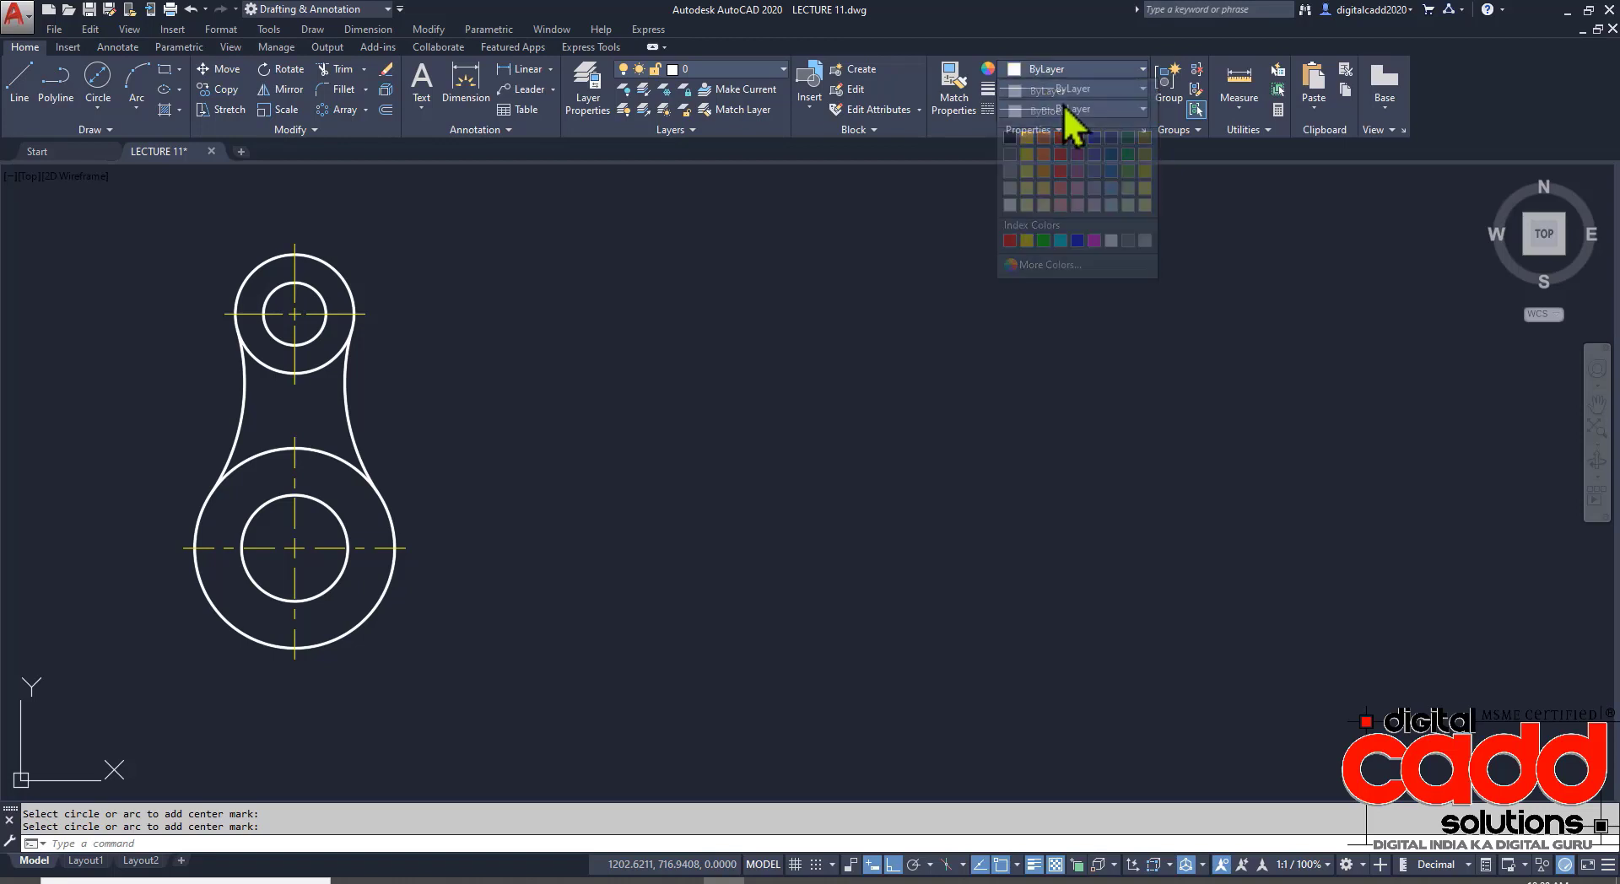
pyautogui.click(1046, 92)
pyautogui.click(1097, 89)
pyautogui.click(1078, 341)
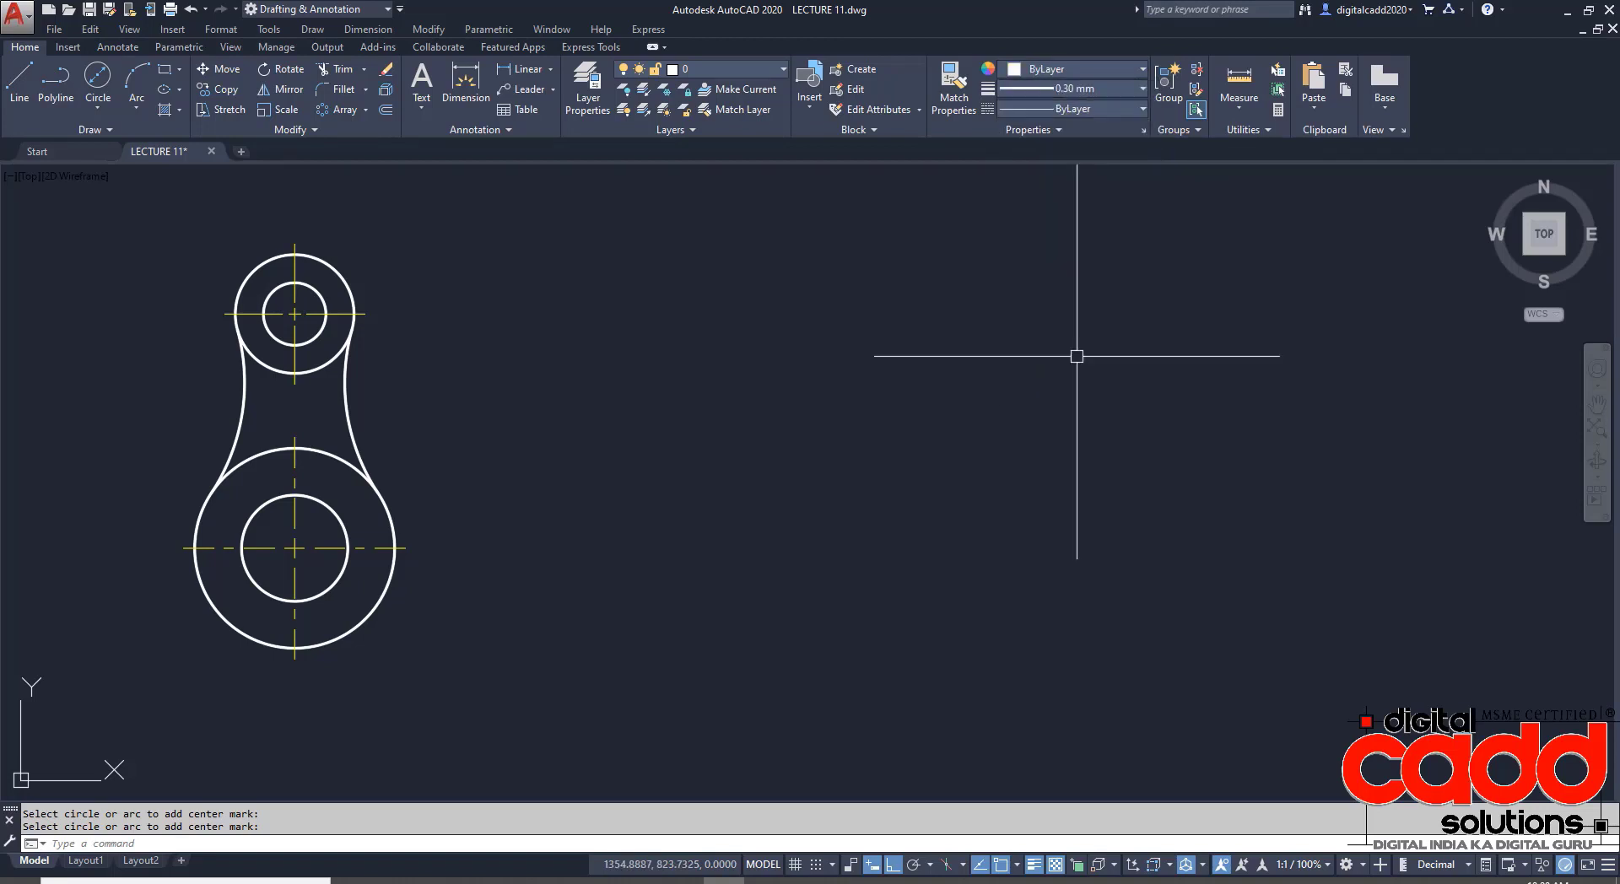
pyautogui.moveTo(757, 386); pyautogui.dragTo(684, 441, button='middle')
# - Scroll the PDF up to view the hook drawing's R45 and 50 dimensions
pyautogui.hotkey('alt', 'Tab')
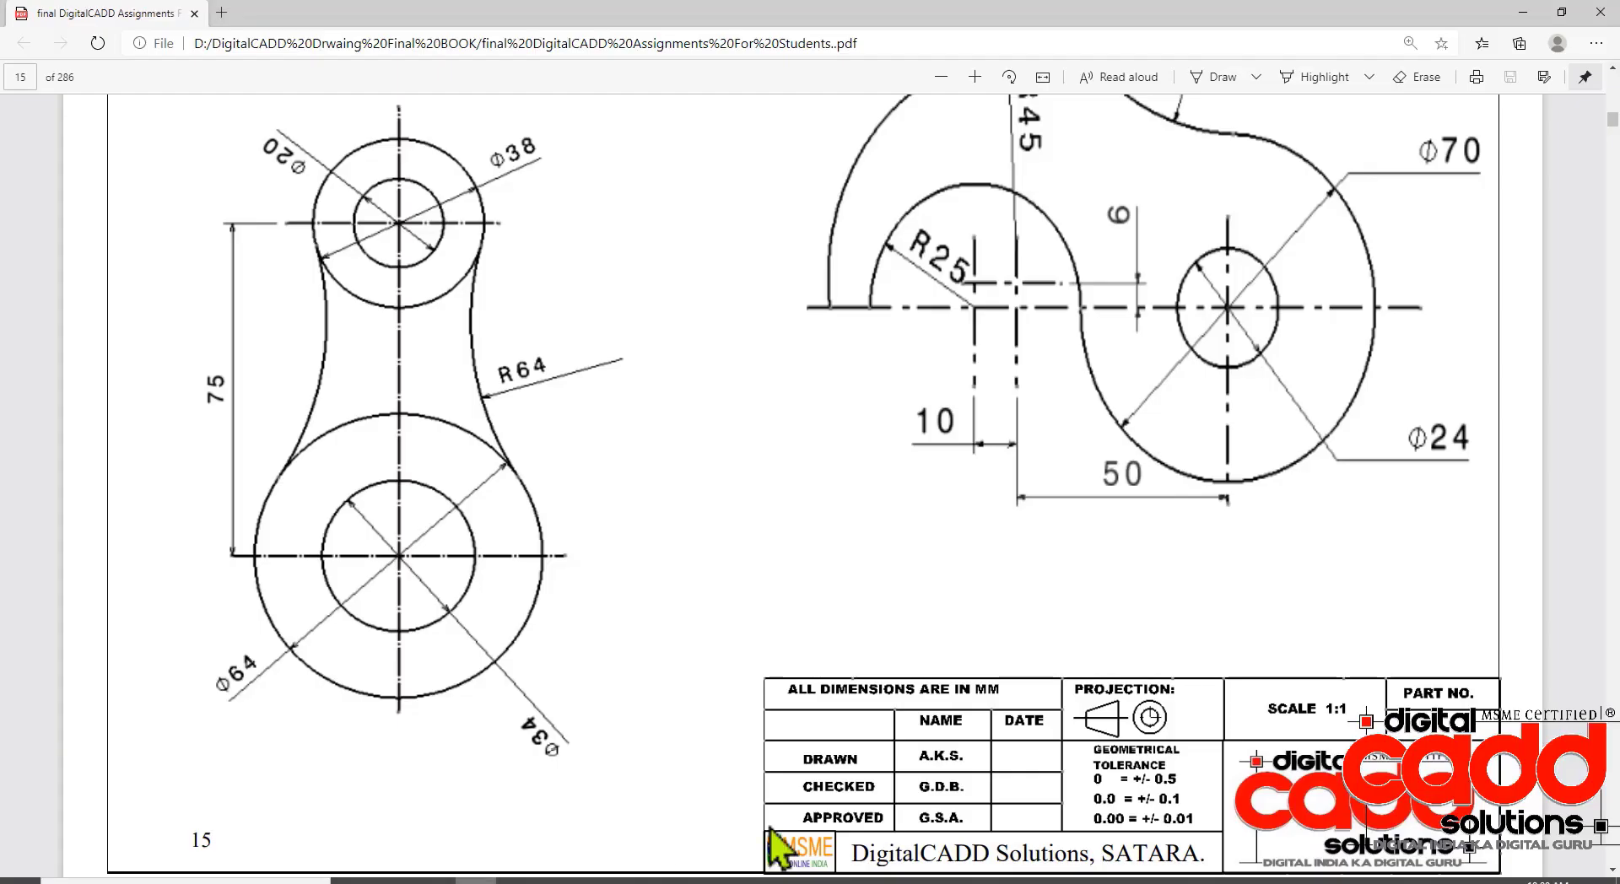
pyautogui.scroll(2, 1235, 590)
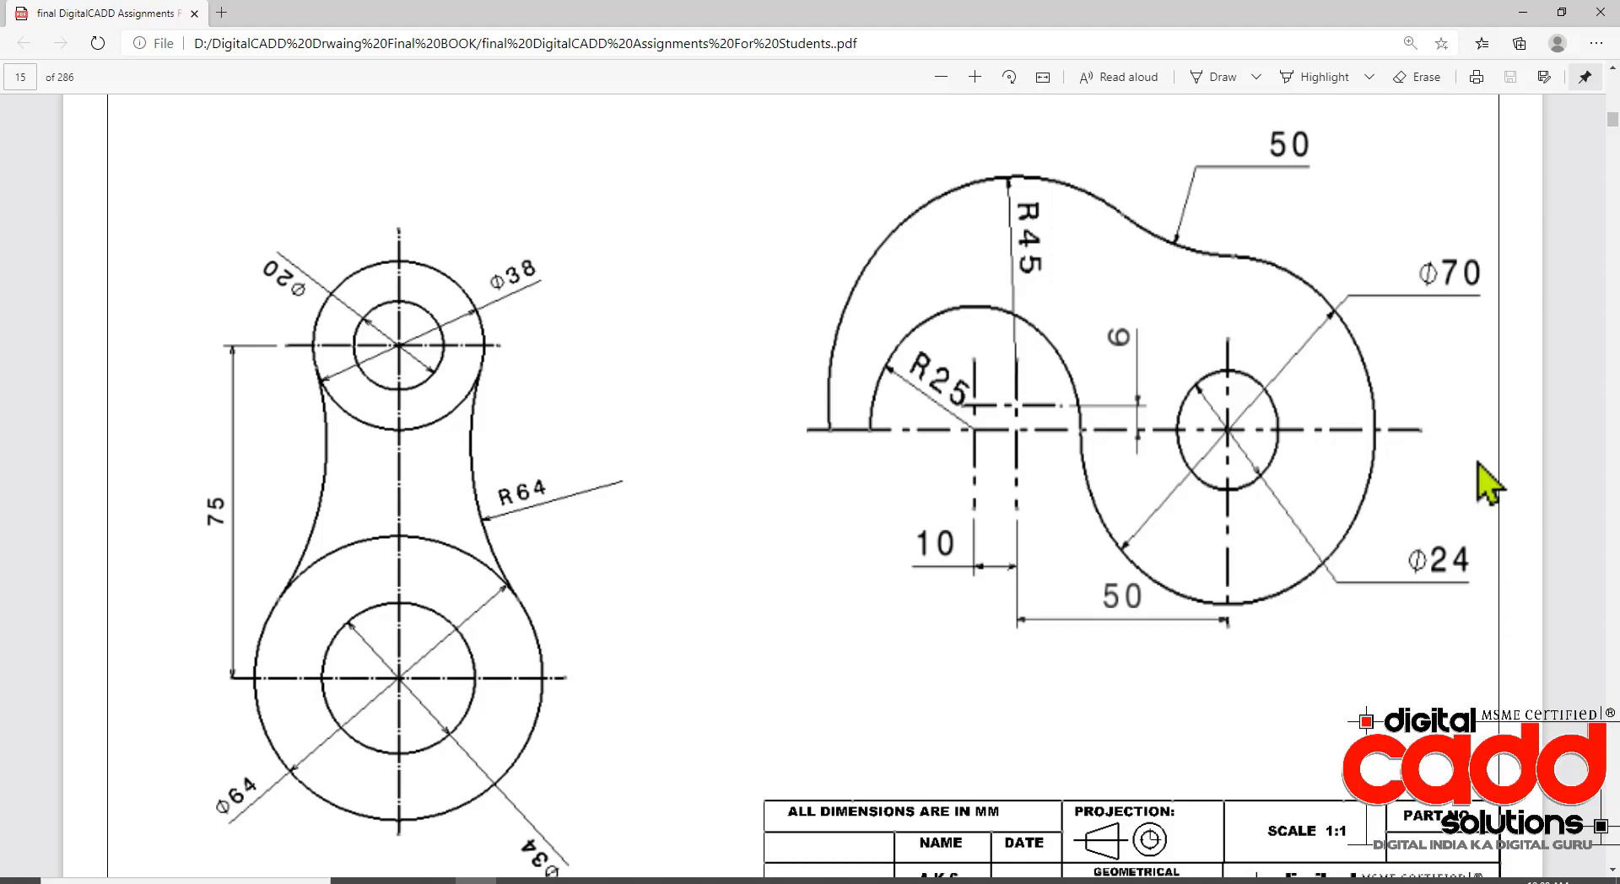
pyautogui.hotkey('alt', 'Tab')
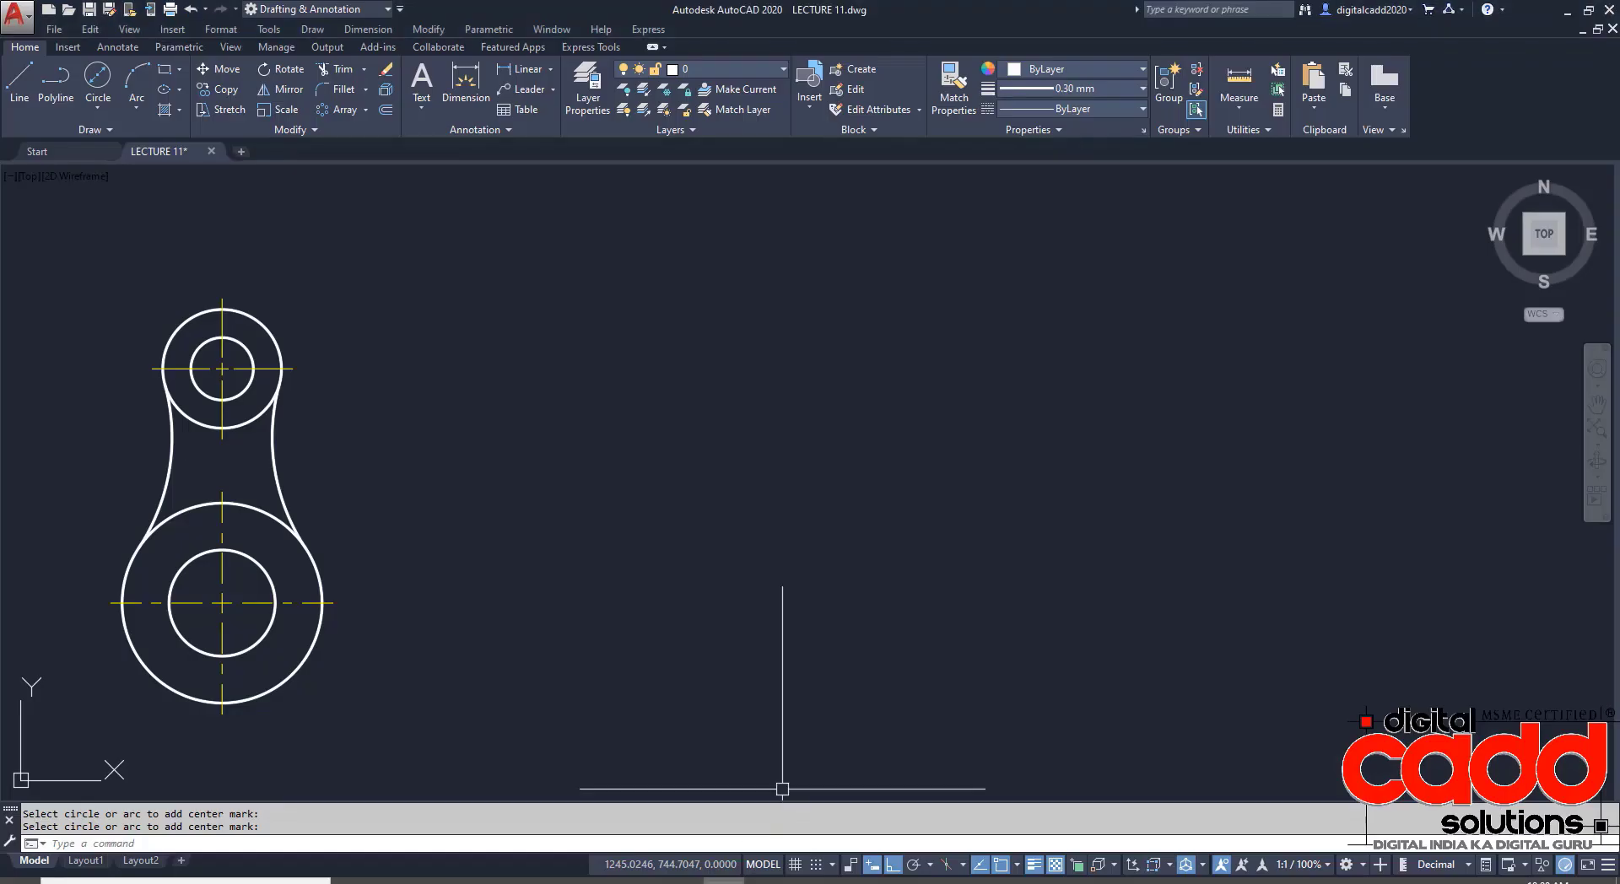
# - Draw a 24-diameter circle to the right of the spanner
pyautogui.click(107, 74)
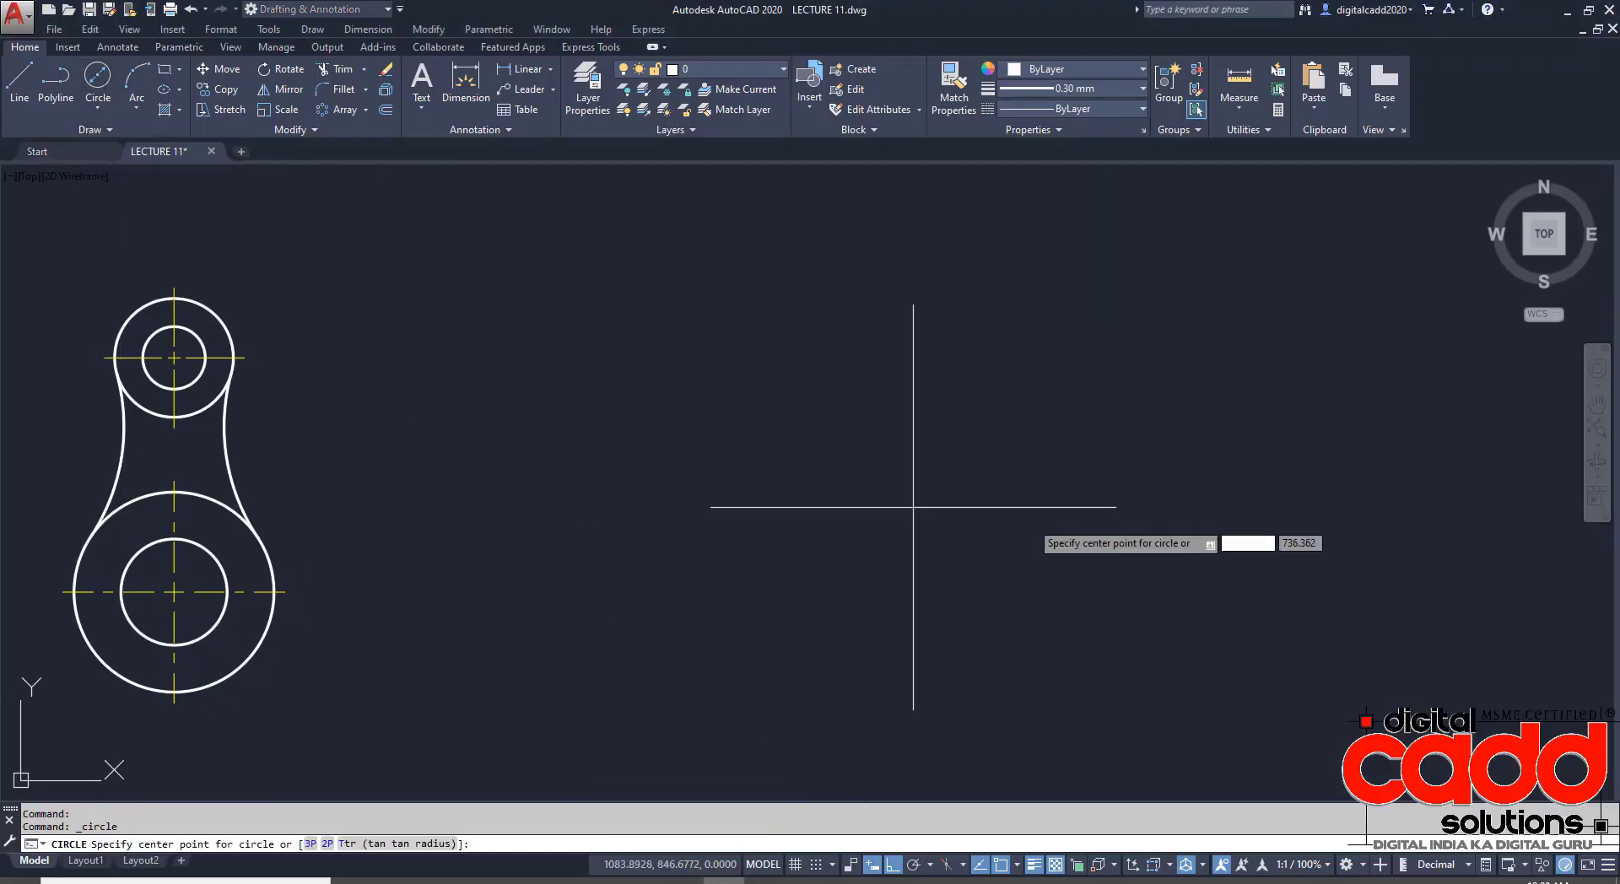
pyautogui.click(1236, 456)
pyautogui.hotkey('alt', 'Tab')
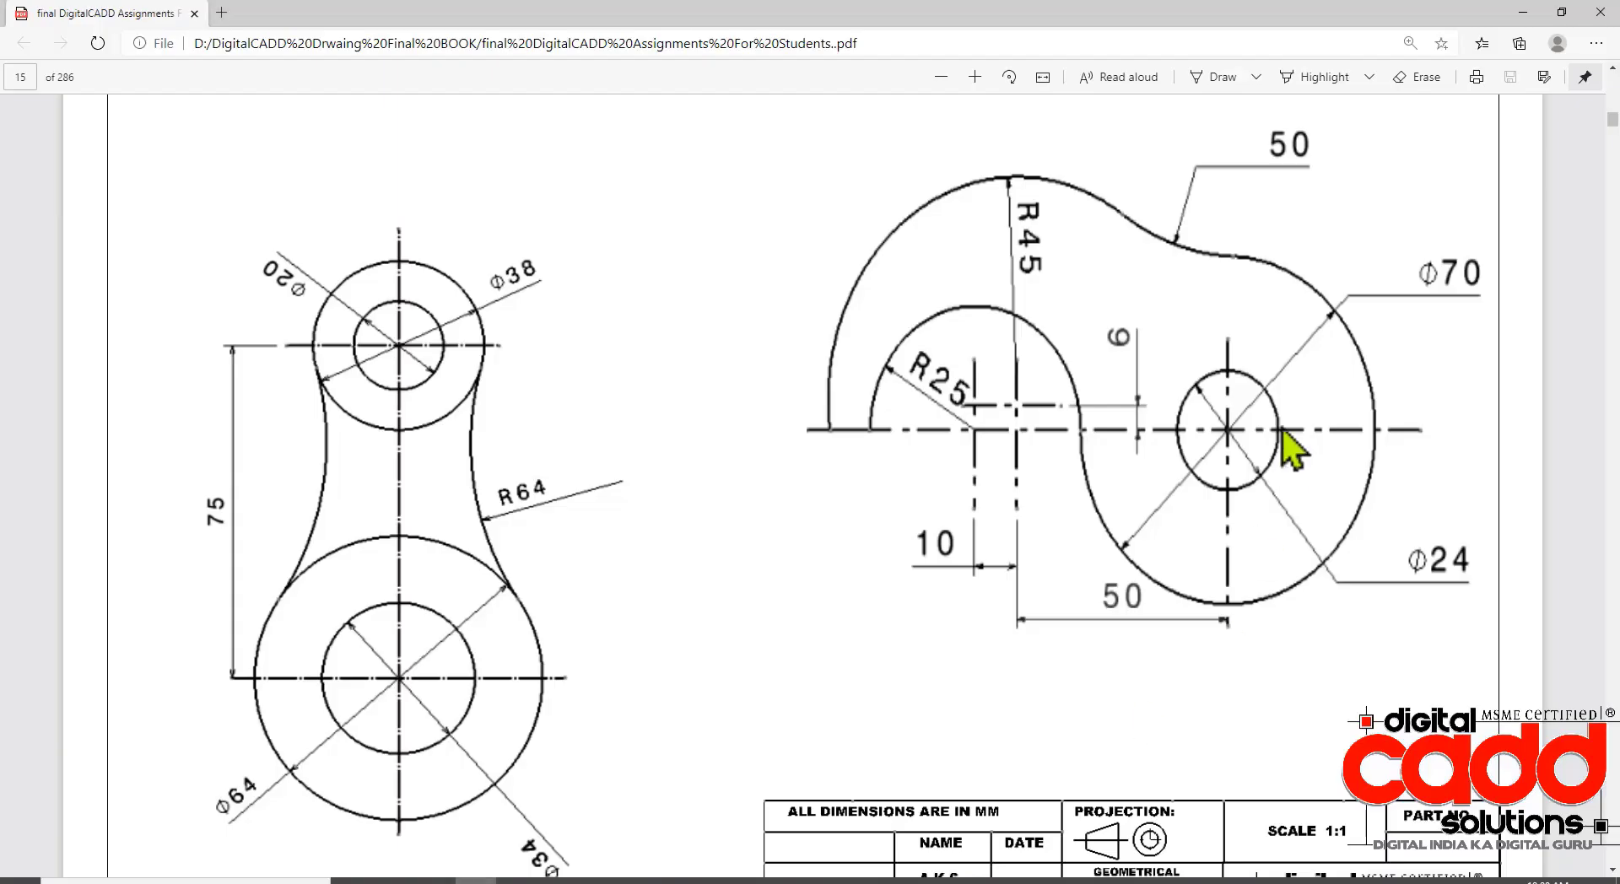
pyautogui.hotkey('alt', 'Tab')
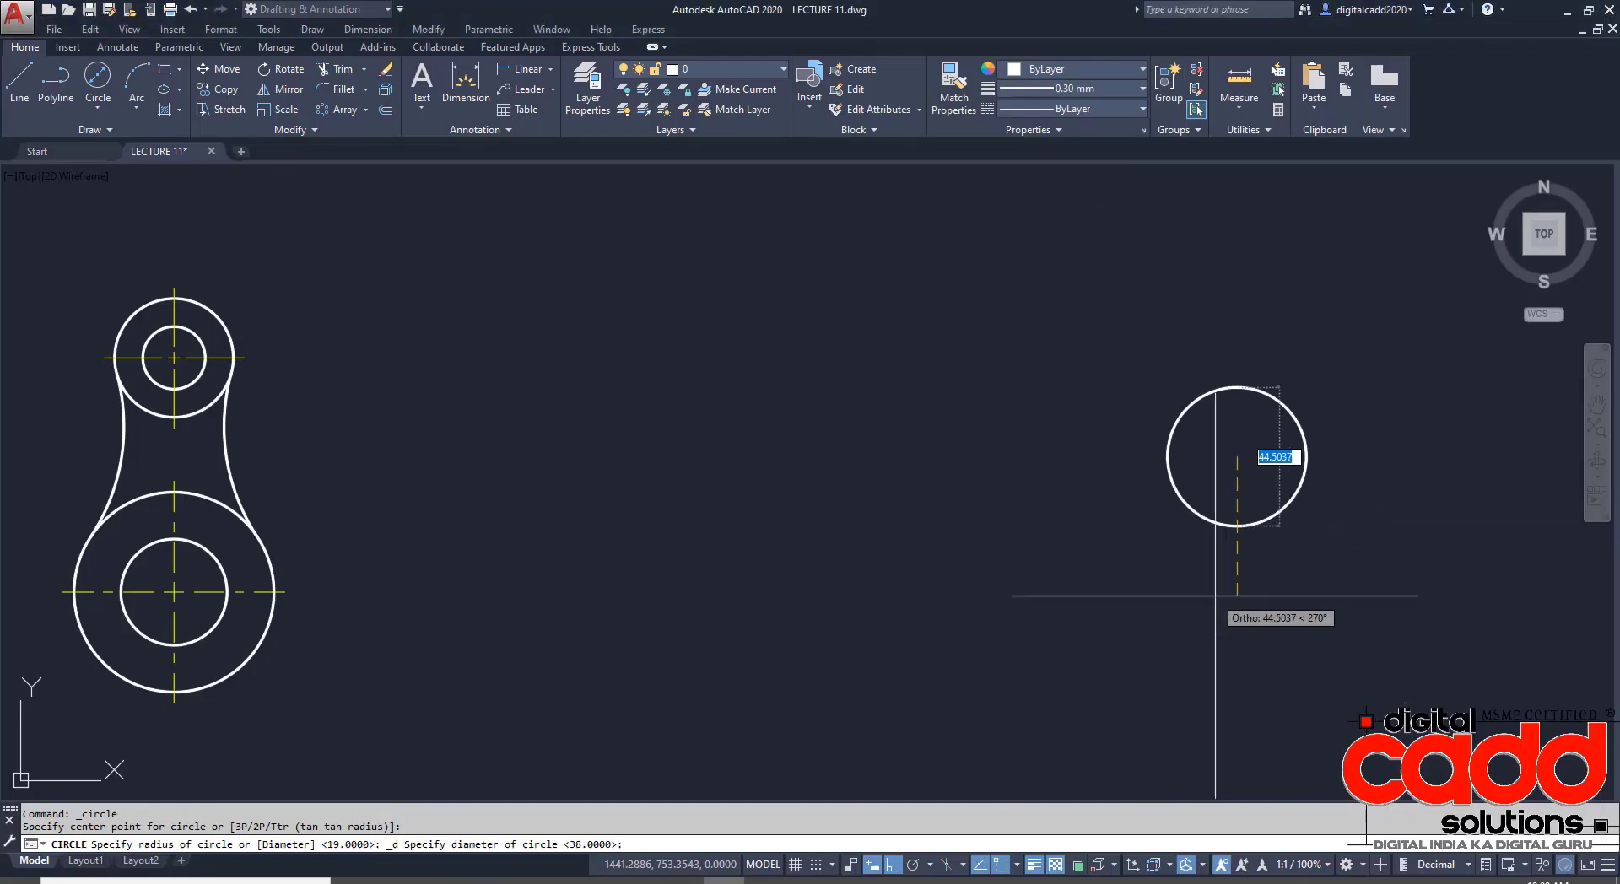
pyautogui.write('24')
pyautogui.press('Return')
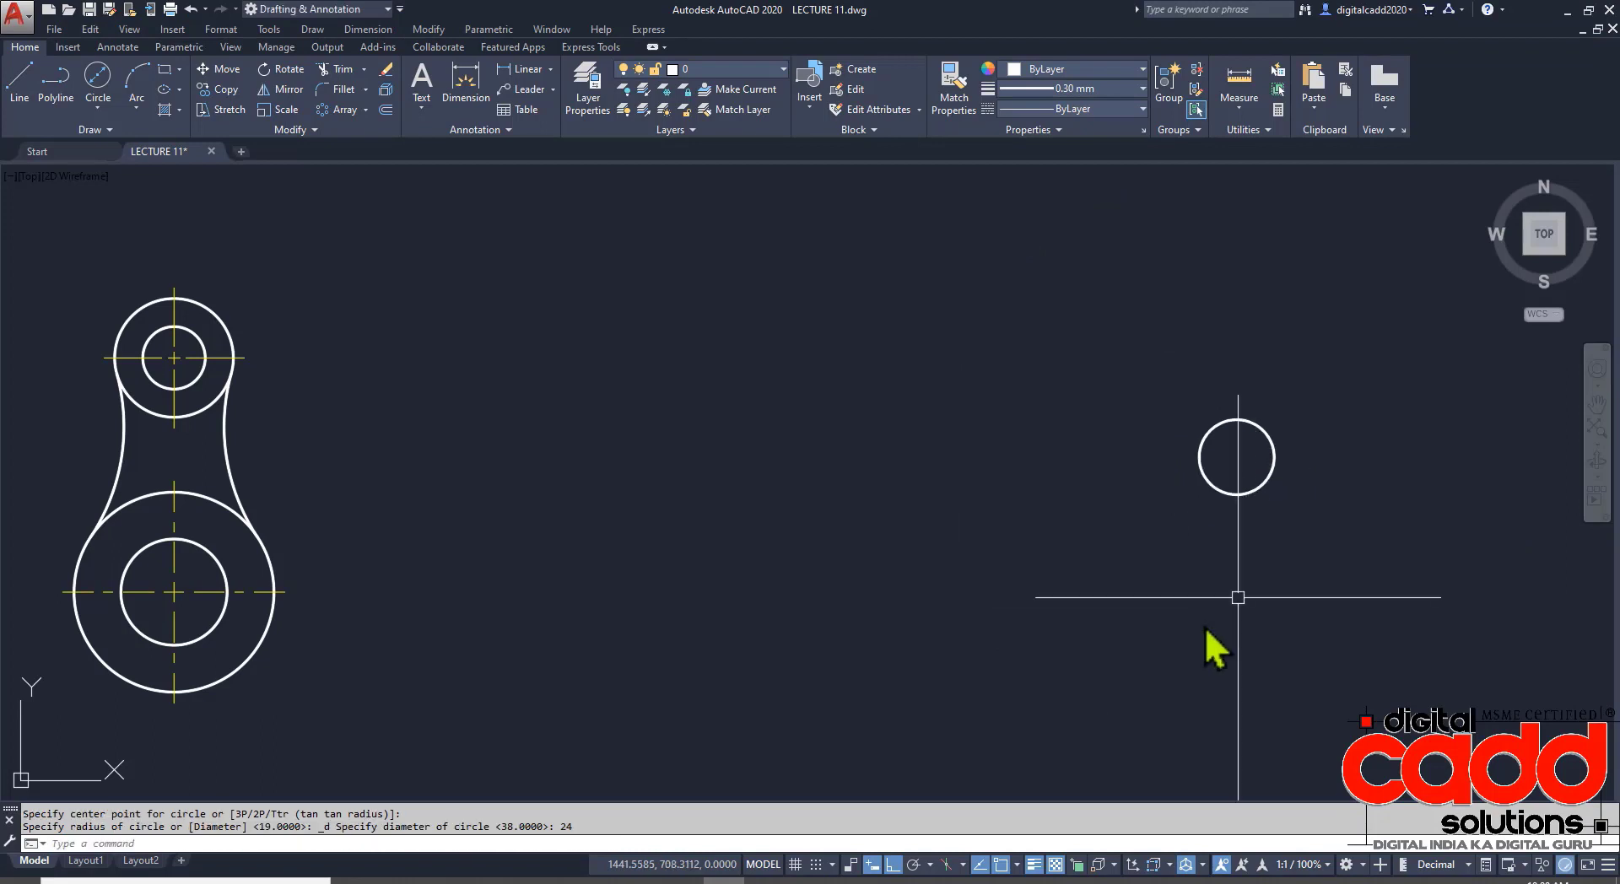
pyautogui.moveTo(1227, 613); pyautogui.dragTo(790, 683, button='middle')
# - Draw a concentric 70-diameter circle around the Ø24 circle
pyautogui.press('Return')
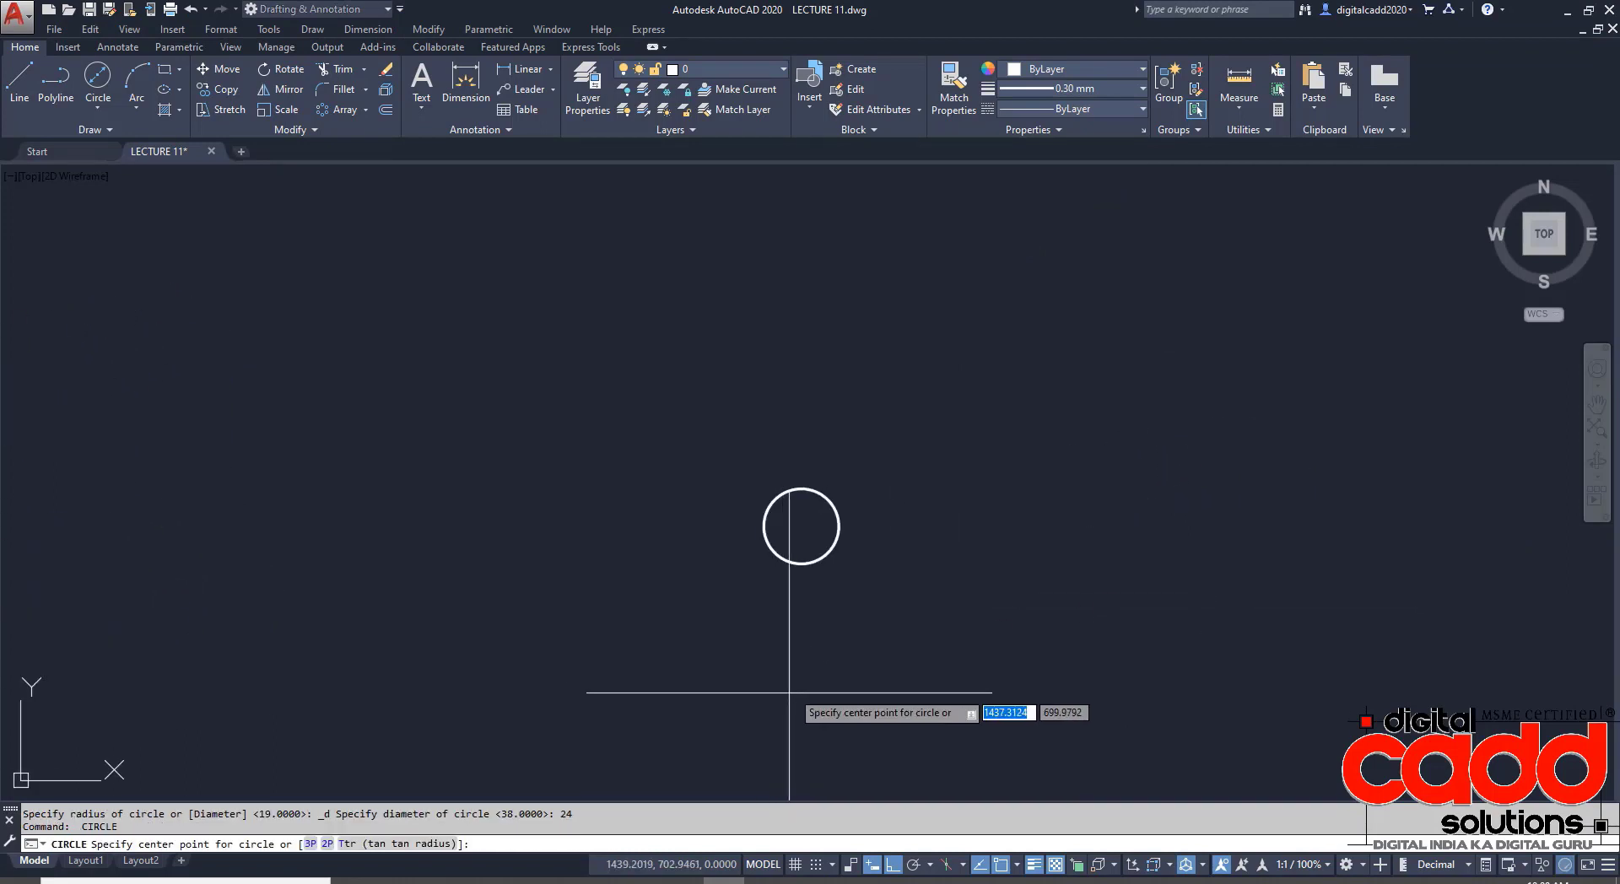
pyautogui.click(798, 525)
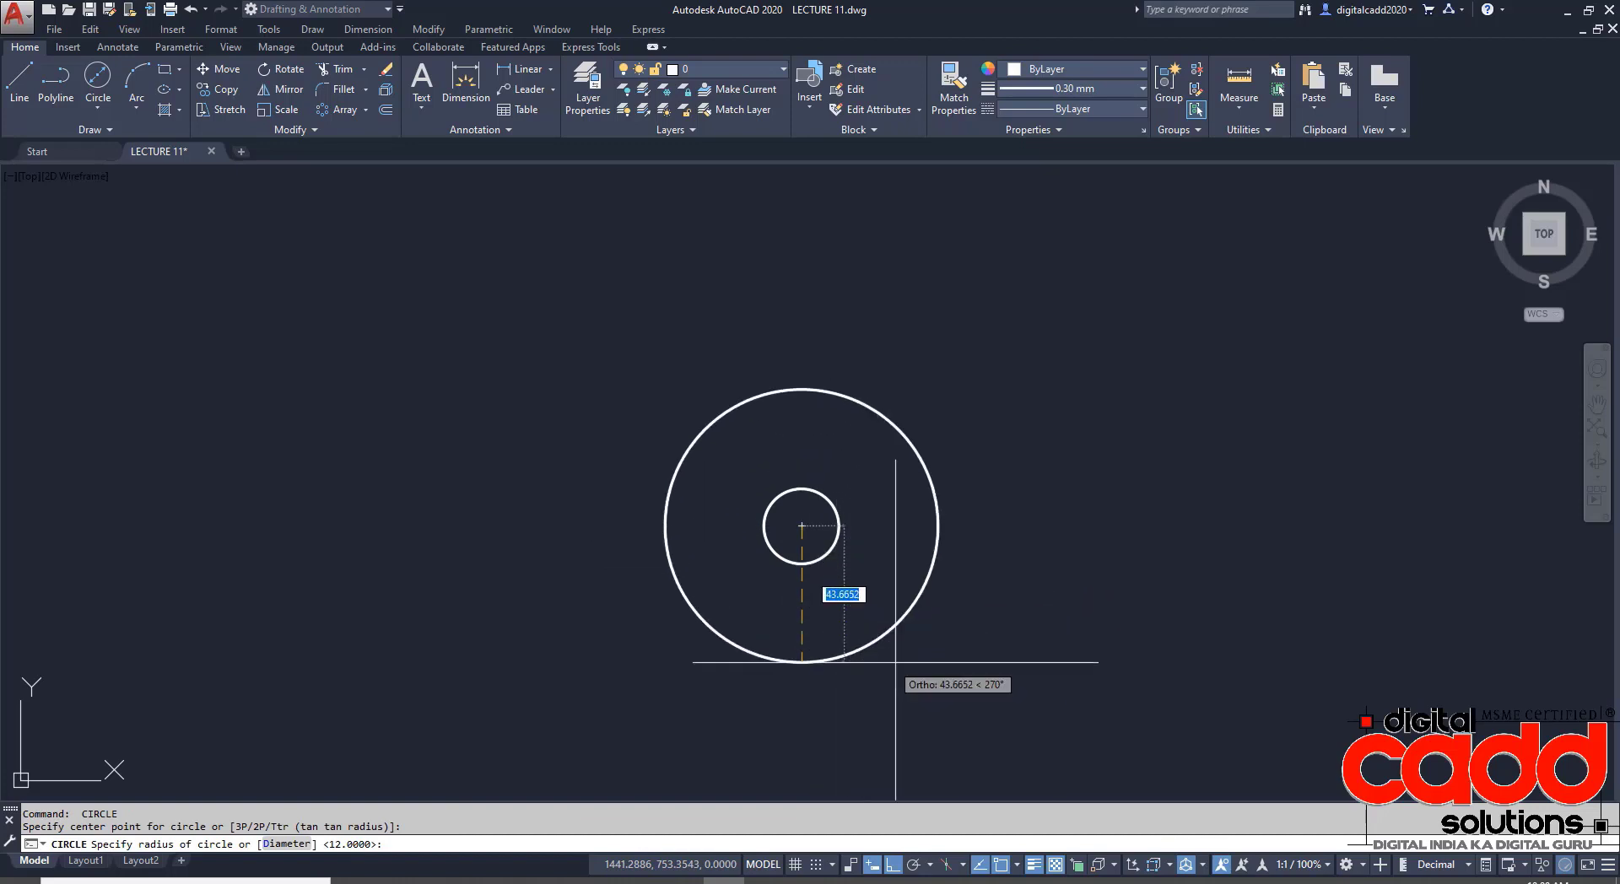
pyautogui.click(297, 845)
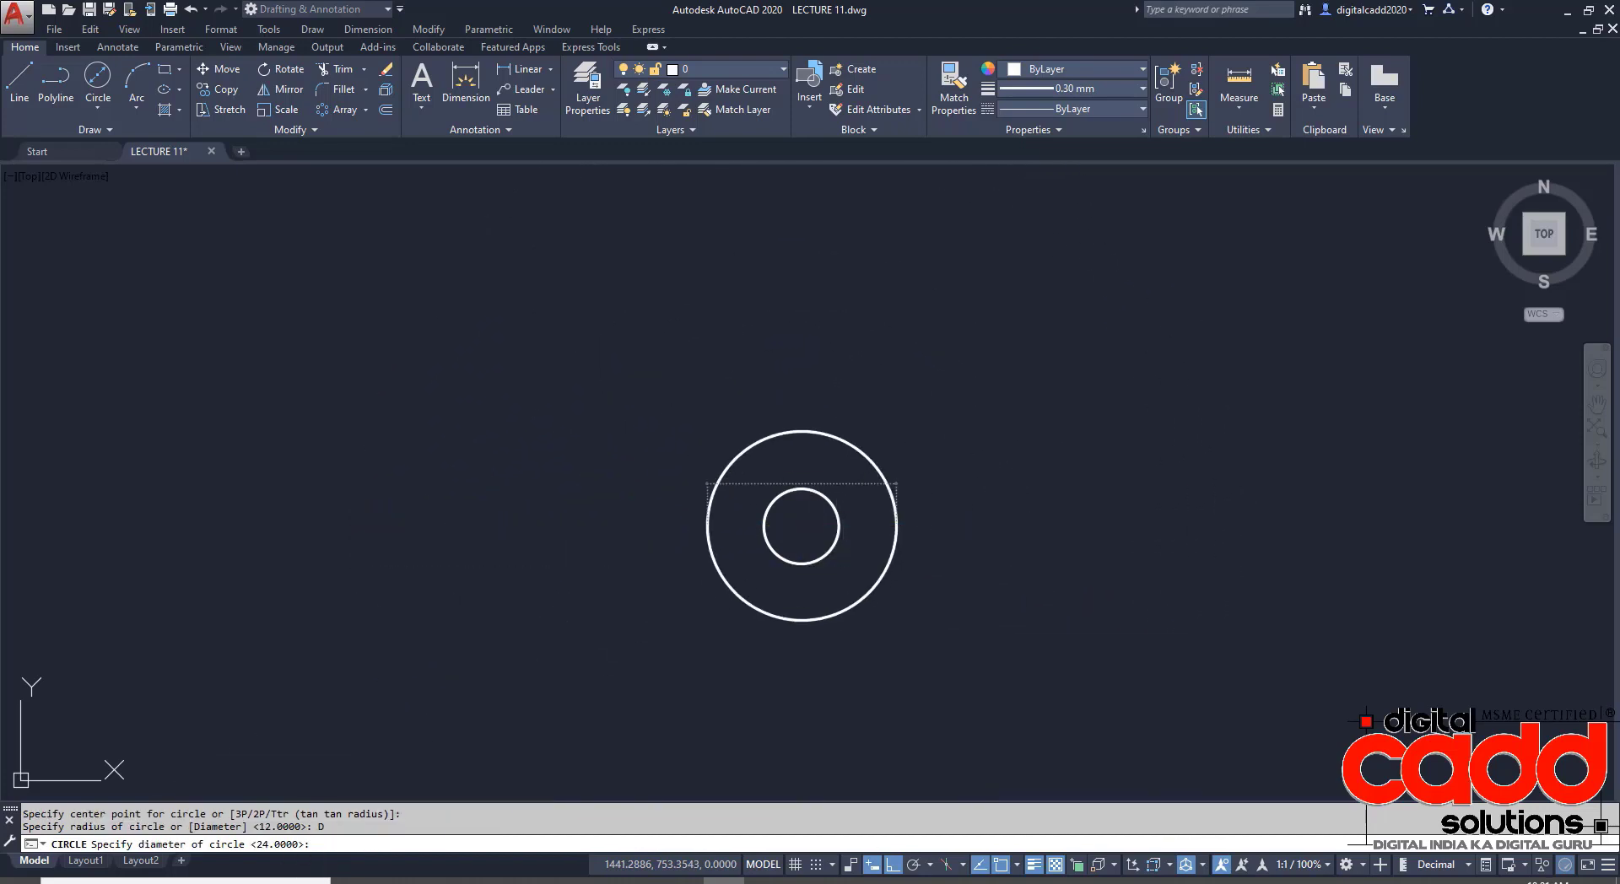
pyautogui.write('70')
pyautogui.press('Return')
pyautogui.moveTo(922, 621); pyautogui.dragTo(1006, 625, button='middle')
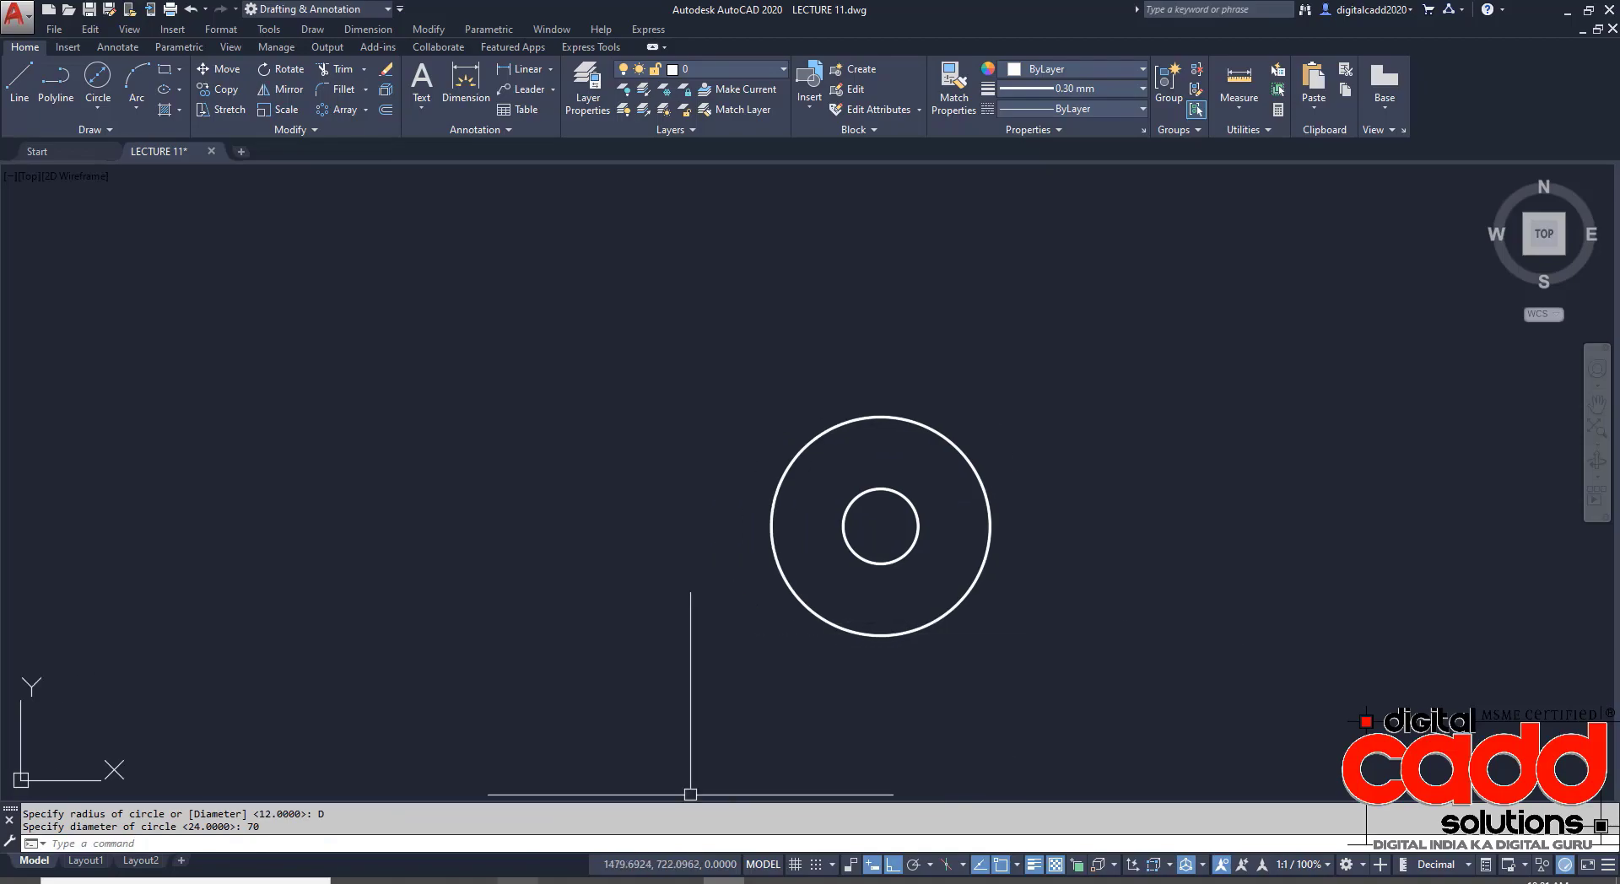
pyautogui.hotkey('alt', 'Tab')
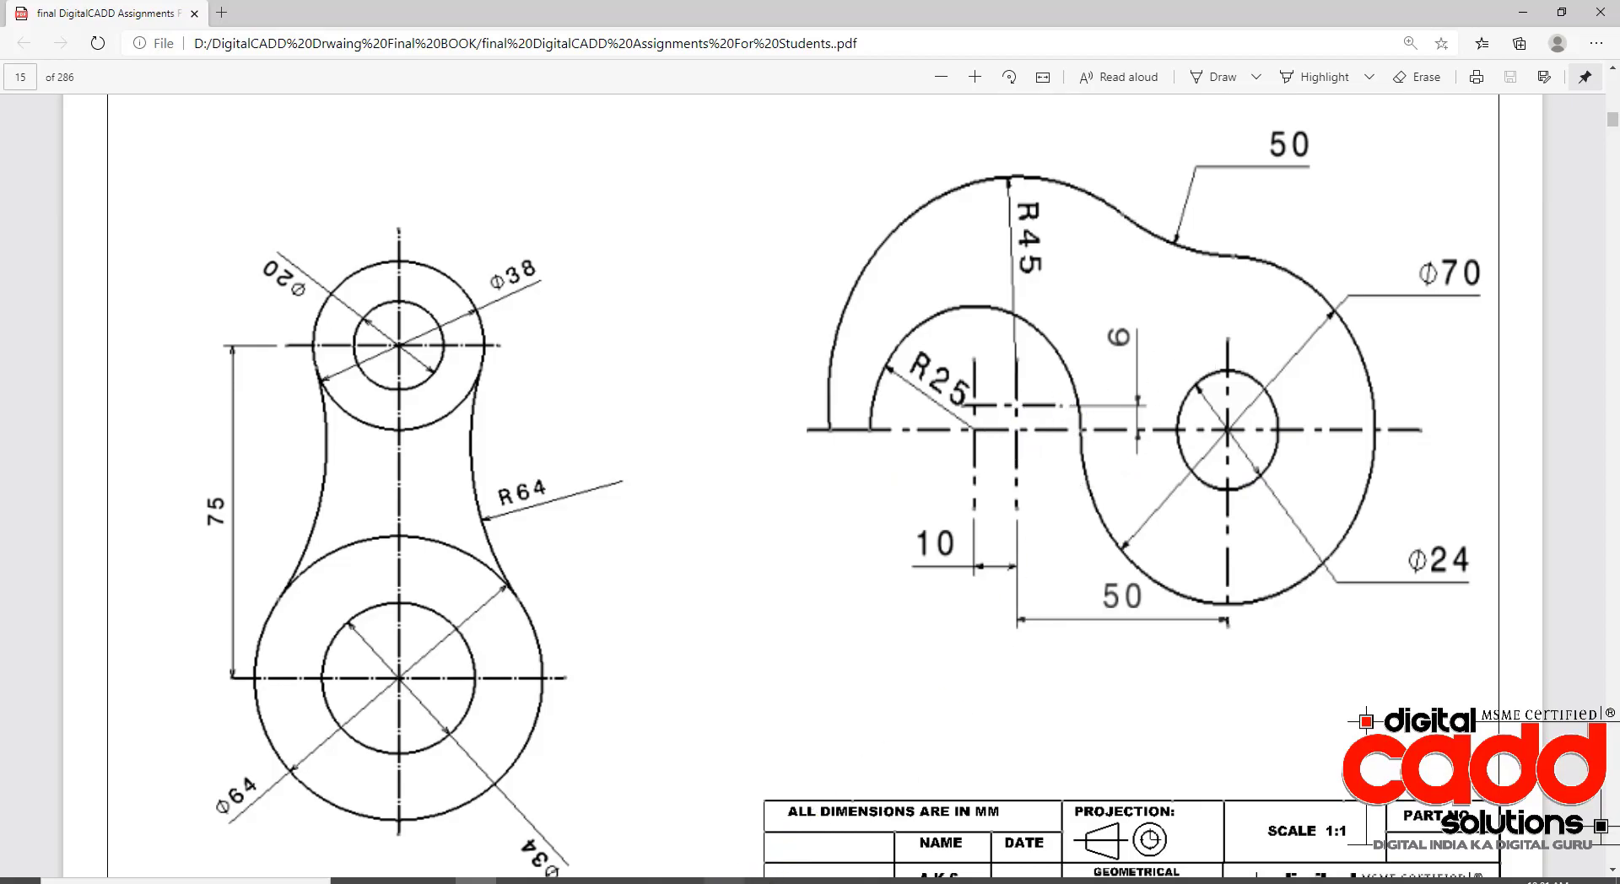
pyautogui.hotkey('alt', 'Tab')
# - Draw a horizontal centreline through the circles, extending past both sides
pyautogui.click(18, 80)
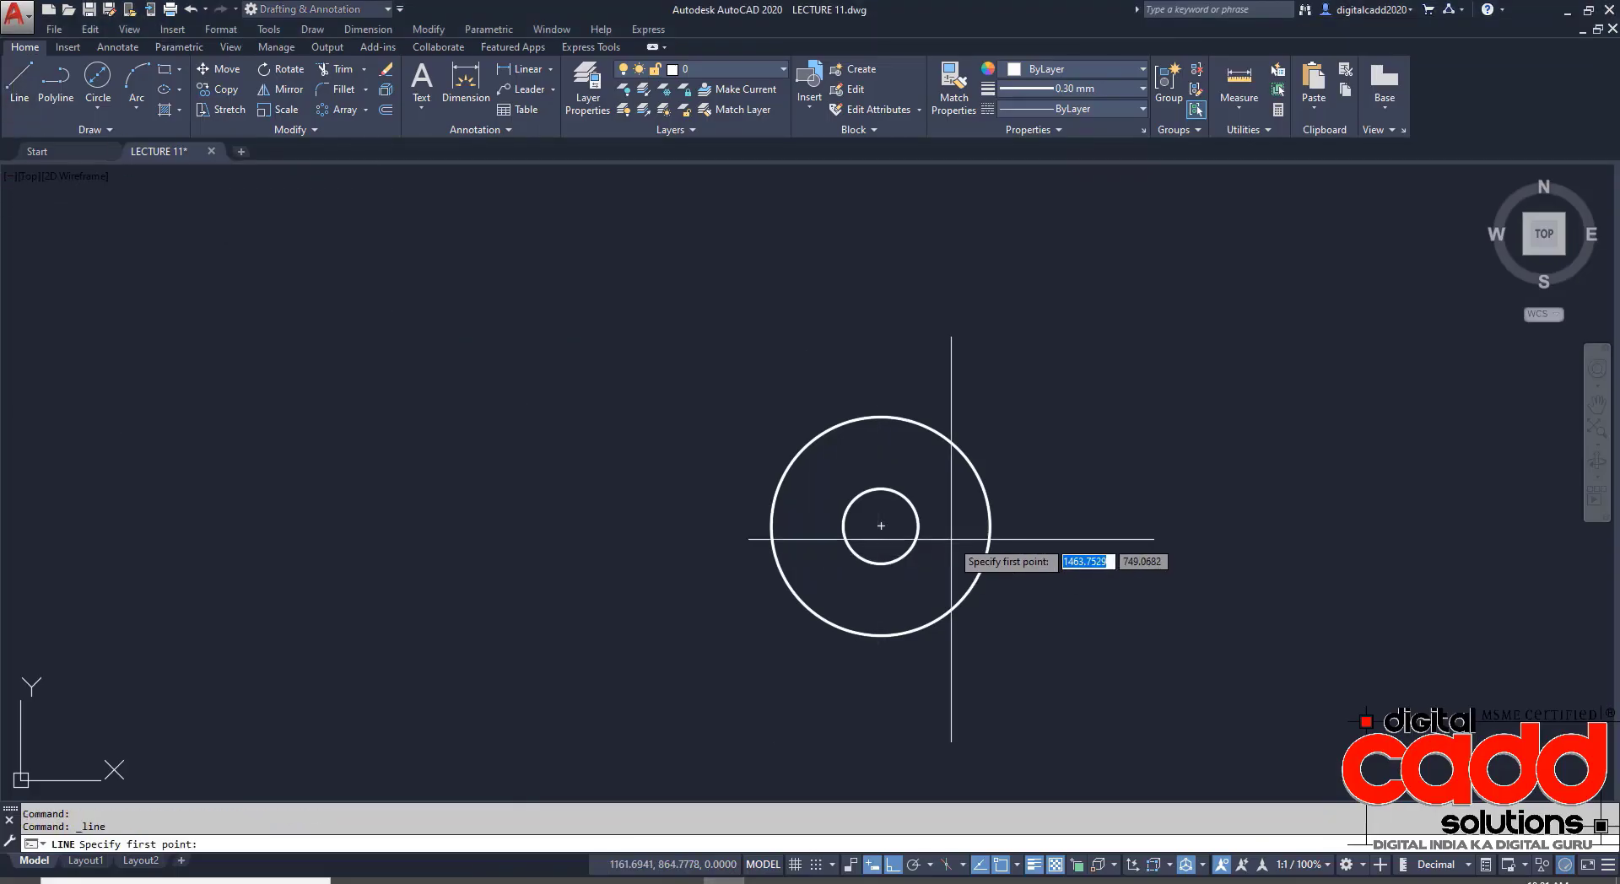
pyautogui.click(989, 525)
pyautogui.click(296, 557)
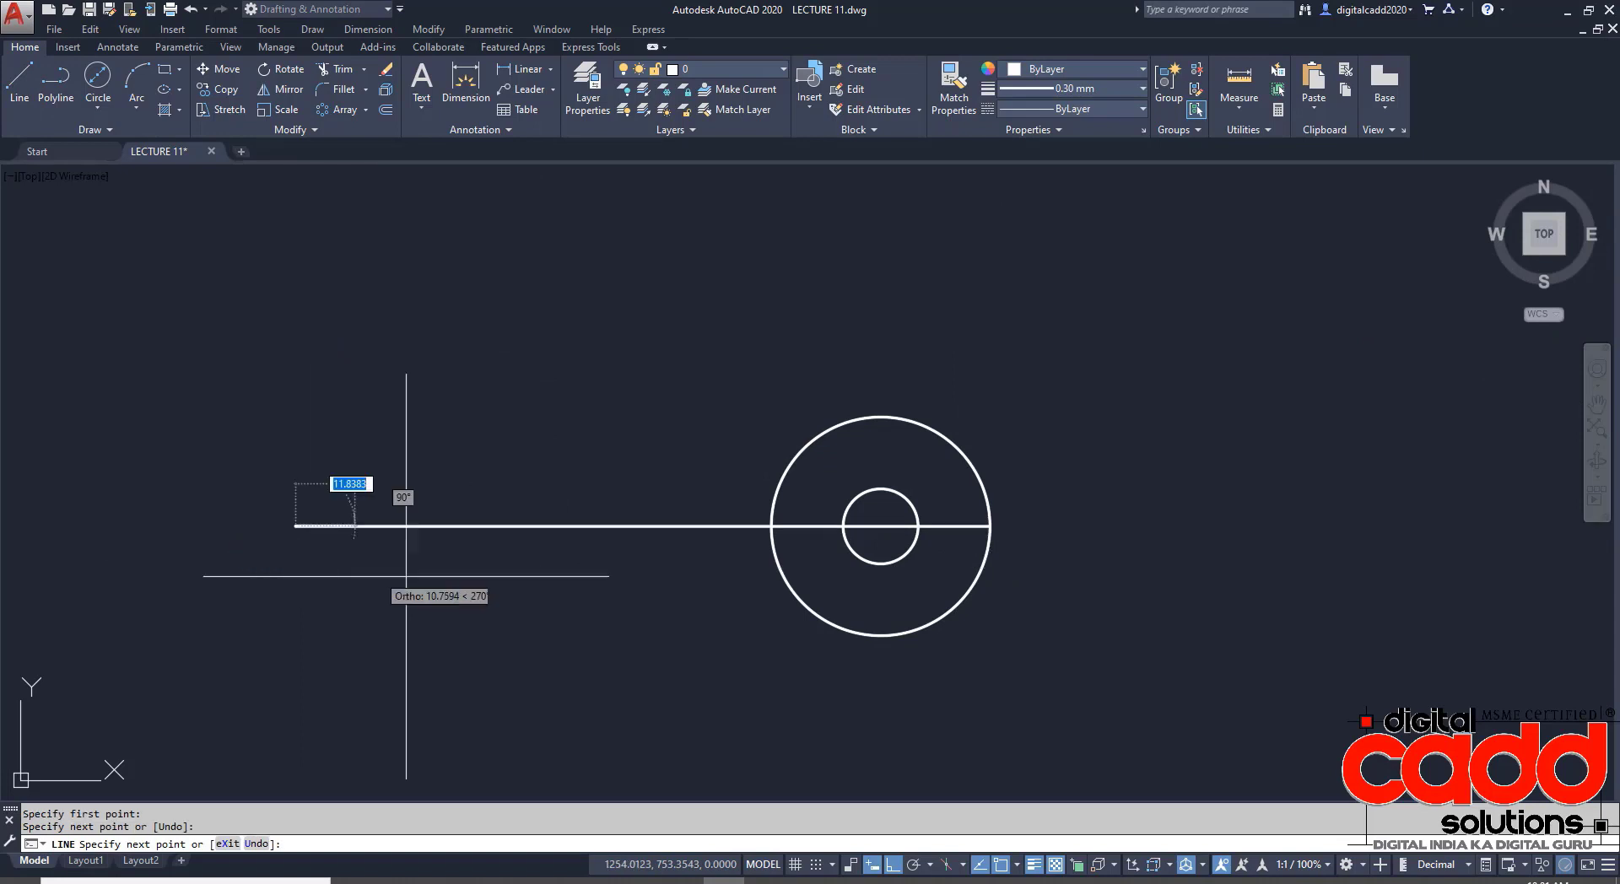
pyautogui.press('Return')
pyautogui.click(964, 528)
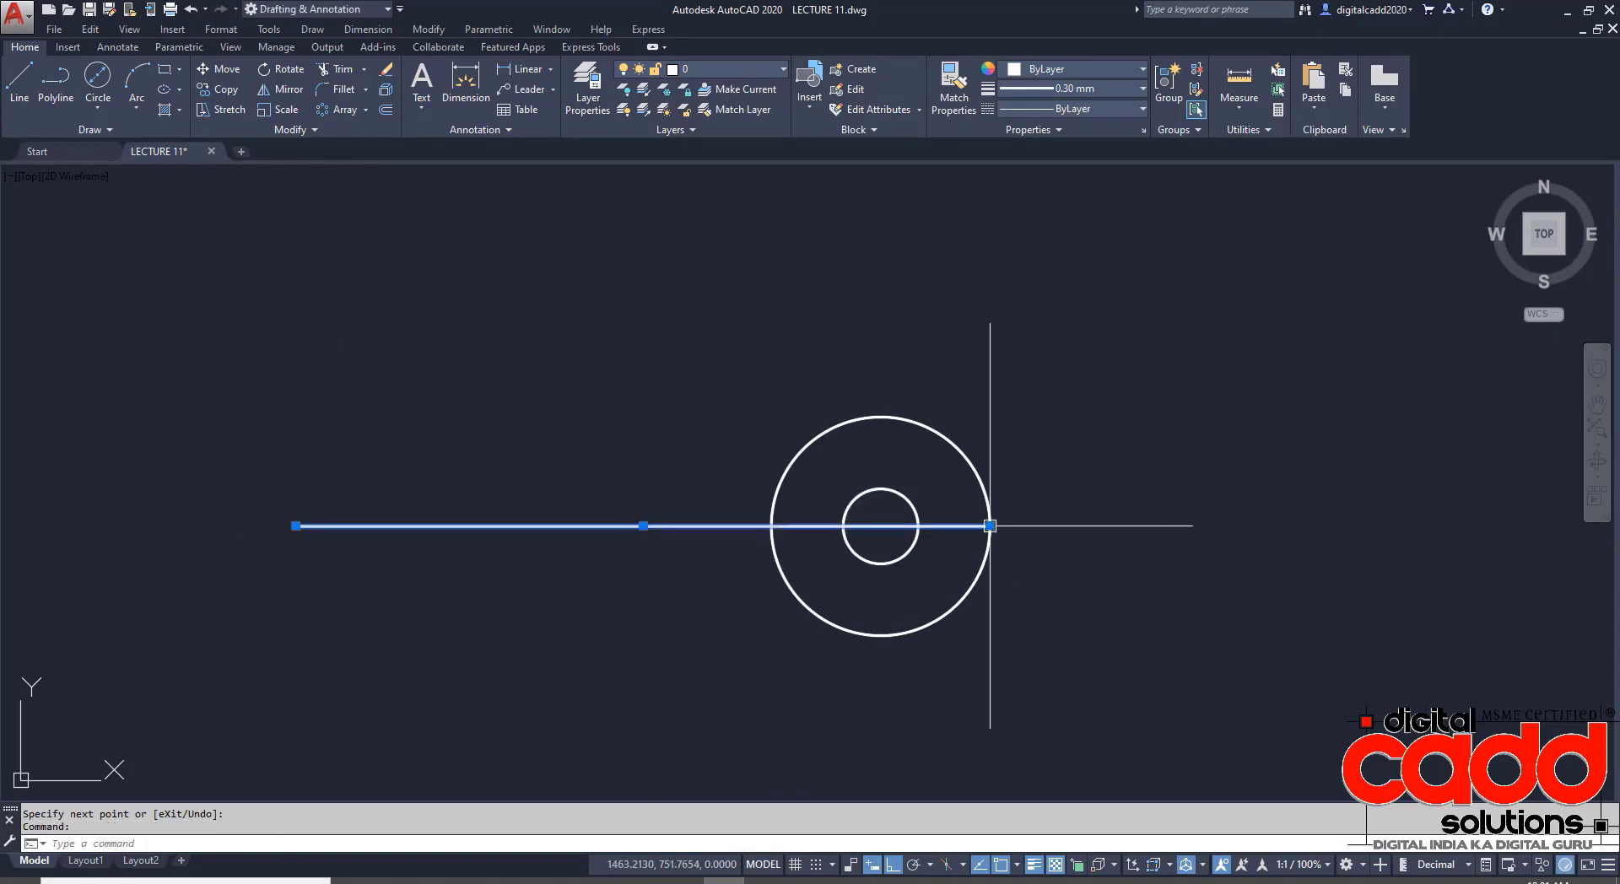
pyautogui.click(989, 526)
pyautogui.click(1123, 526)
pyautogui.press('Escape')
pyautogui.moveTo(1078, 613); pyautogui.dragTo(1086, 608, button='middle')
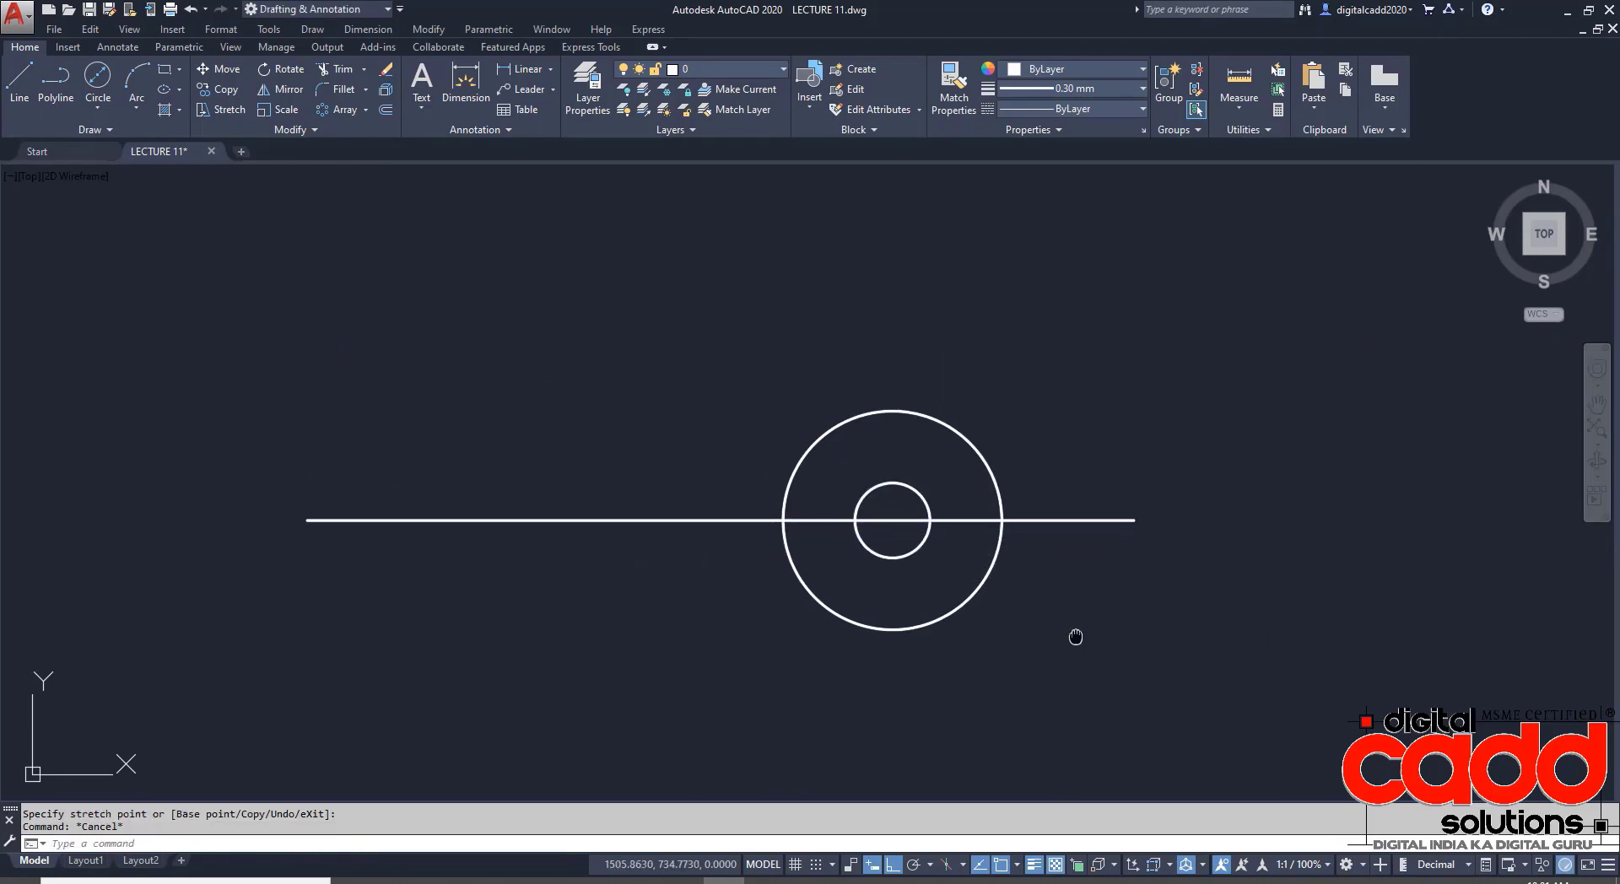
# - Draw a vertical centreline through the circles' centre from above to below
pyautogui.hotkey('alt', 'Tab')
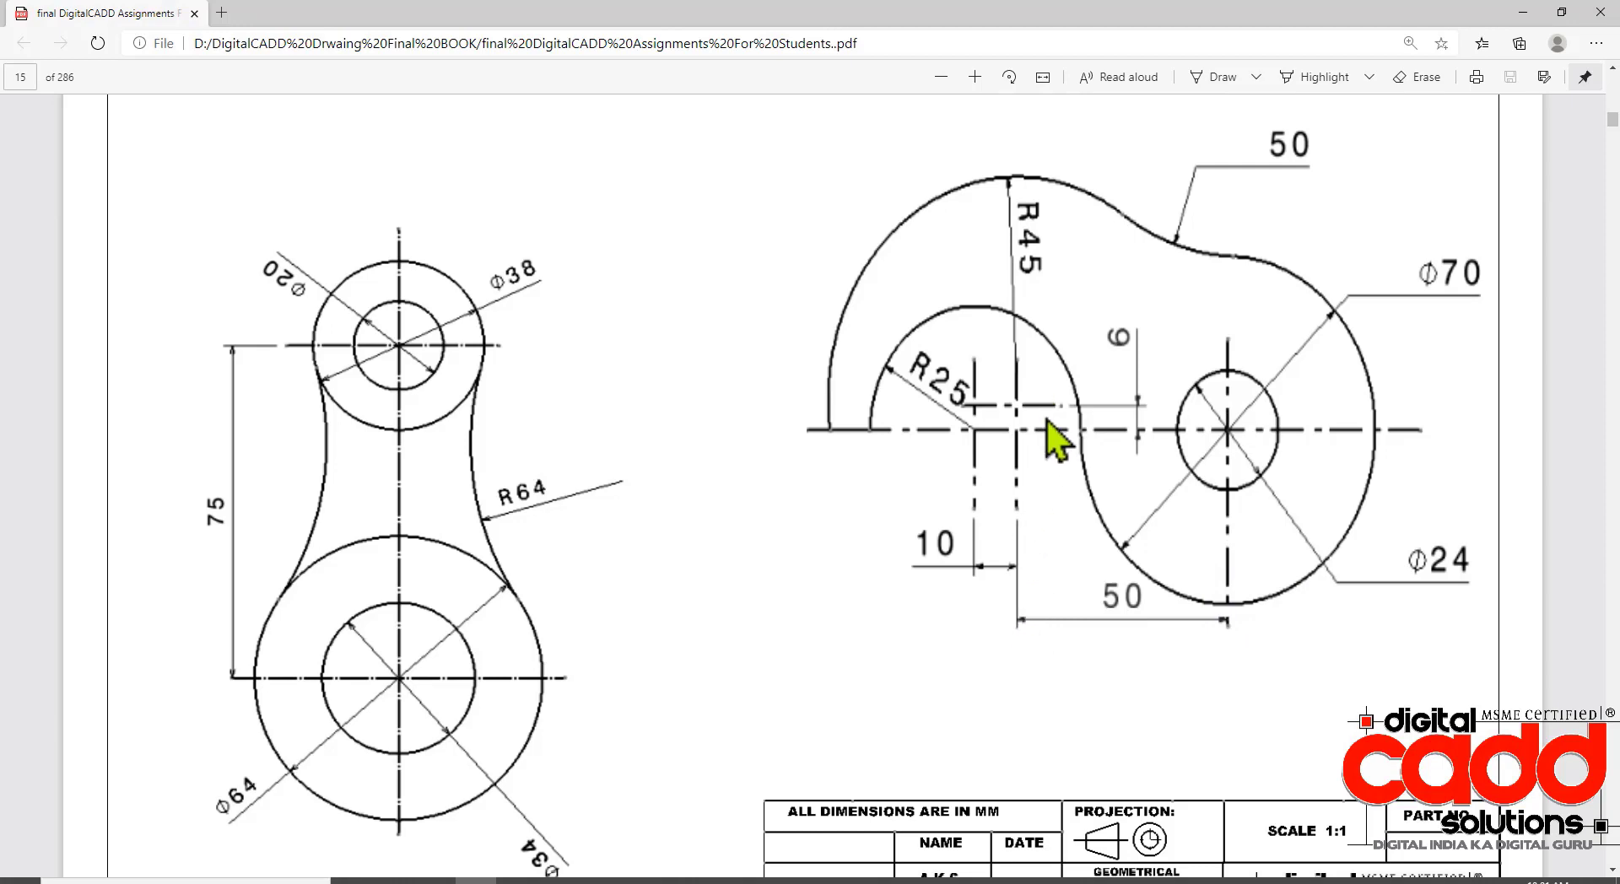
pyautogui.click(731, 877)
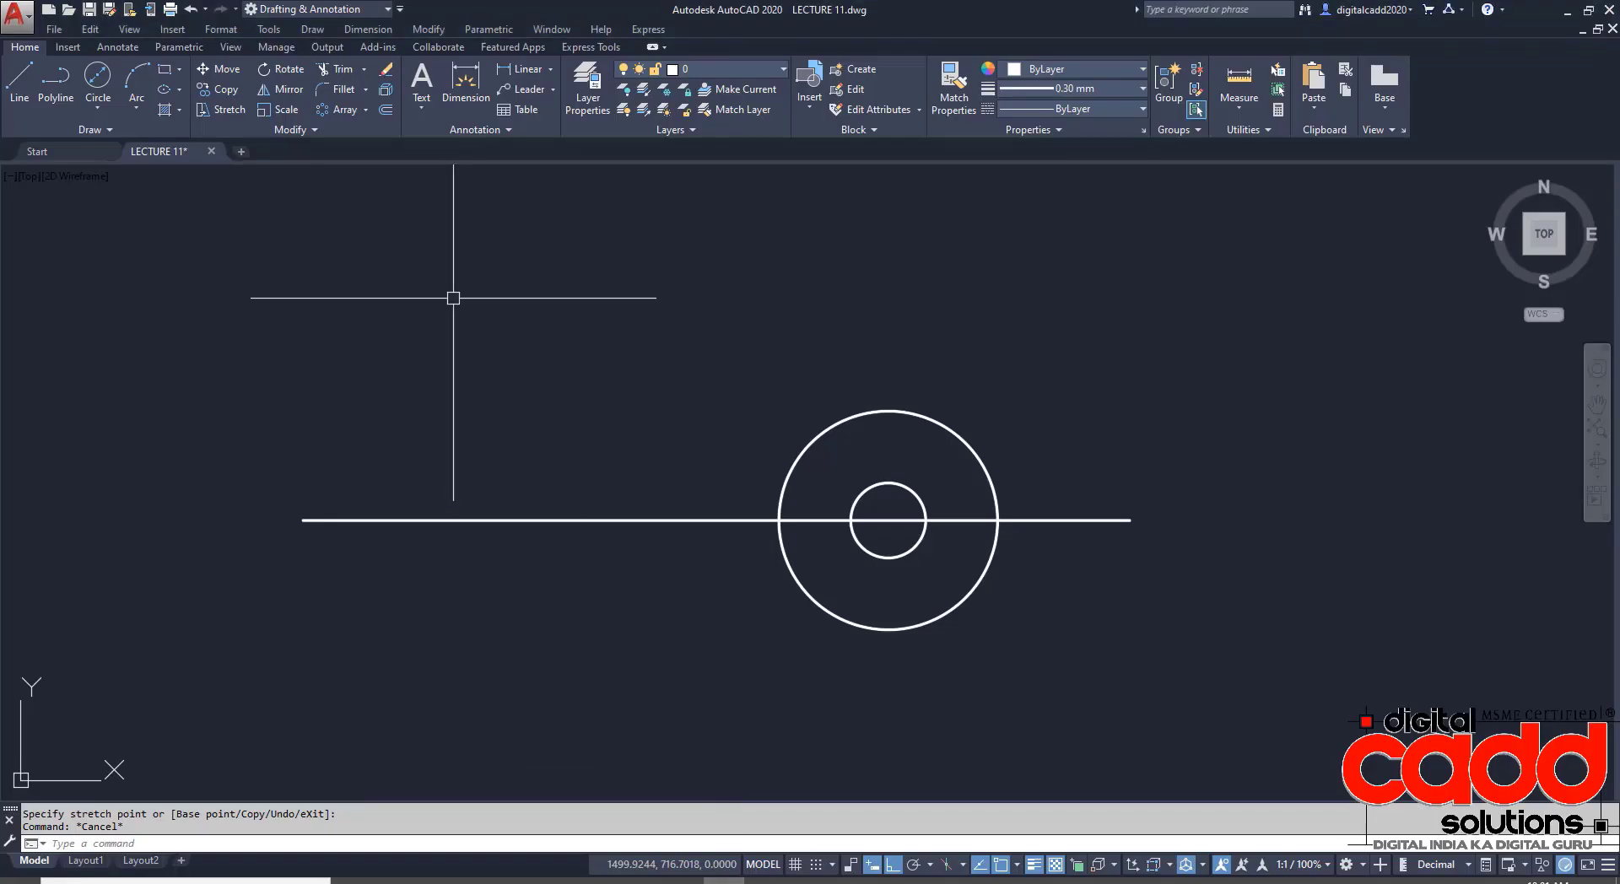
pyautogui.write('l')
pyautogui.press('Return')
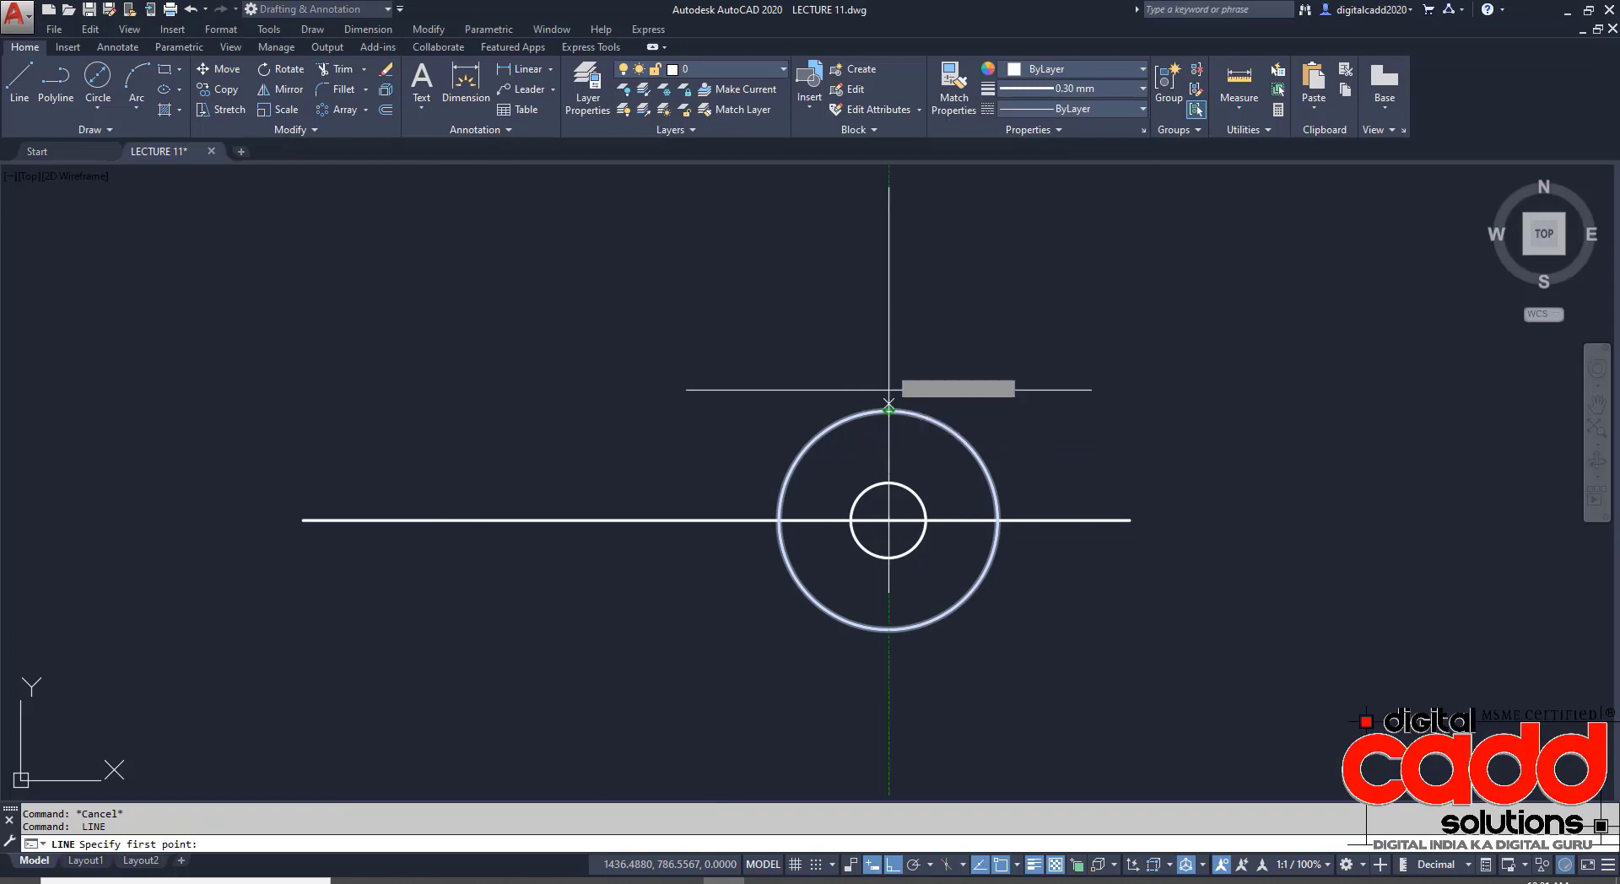
pyautogui.click(888, 335)
pyautogui.click(888, 701)
pyautogui.press('Return')
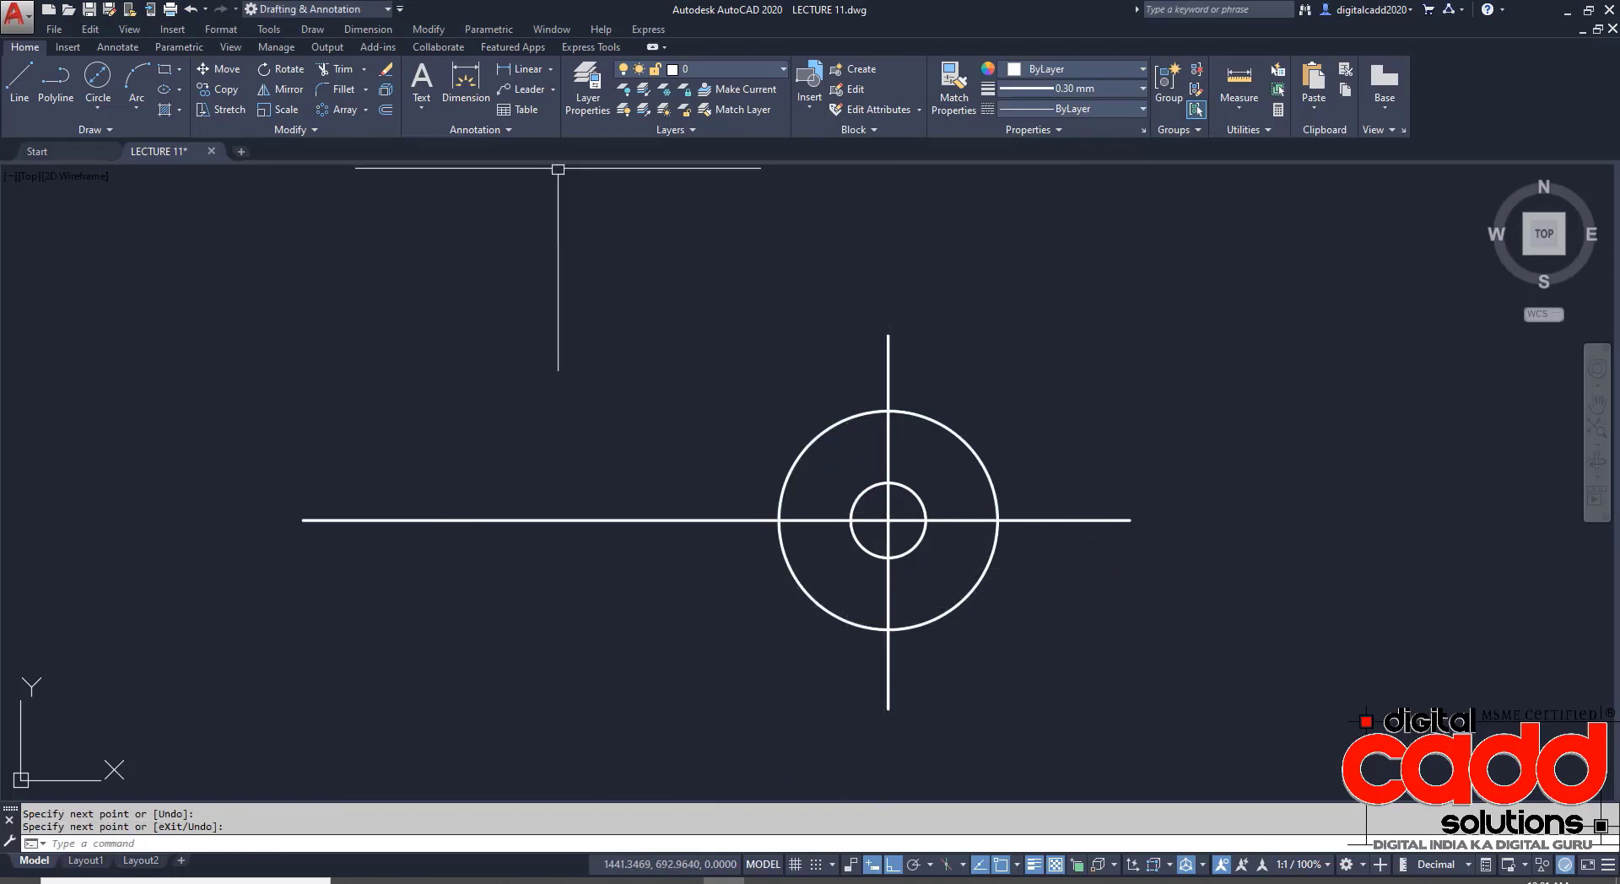
pyautogui.click(385, 110)
pyautogui.write('5')
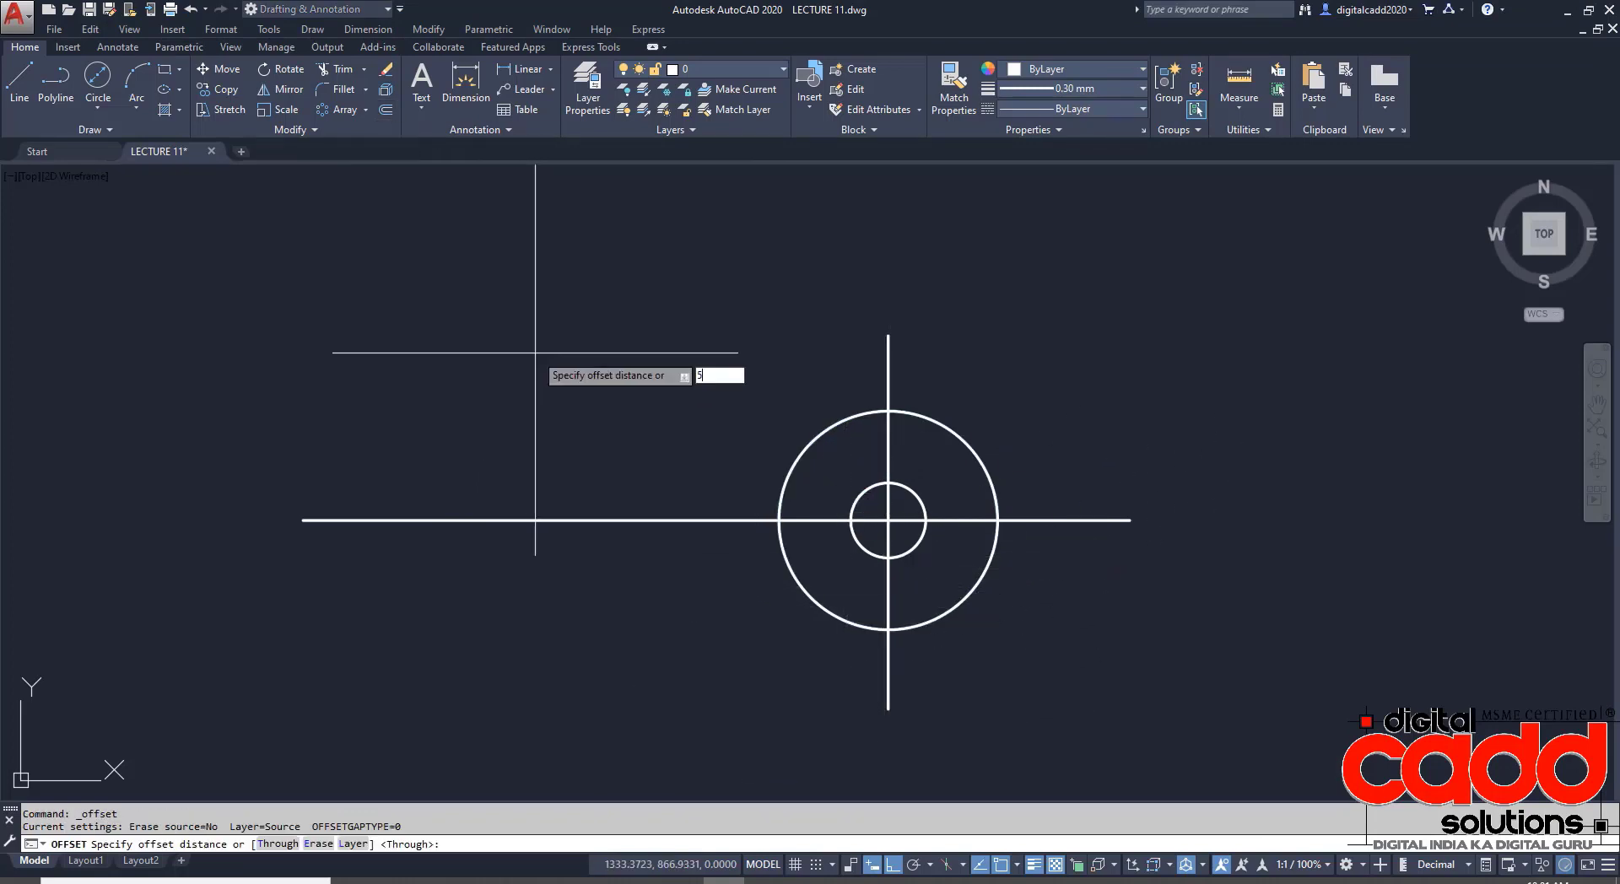
# - Offset the vertical centreline 50 left, that copy 10 further left, and the horizontal 6 up
pyautogui.write('0')
pyautogui.press('Return')
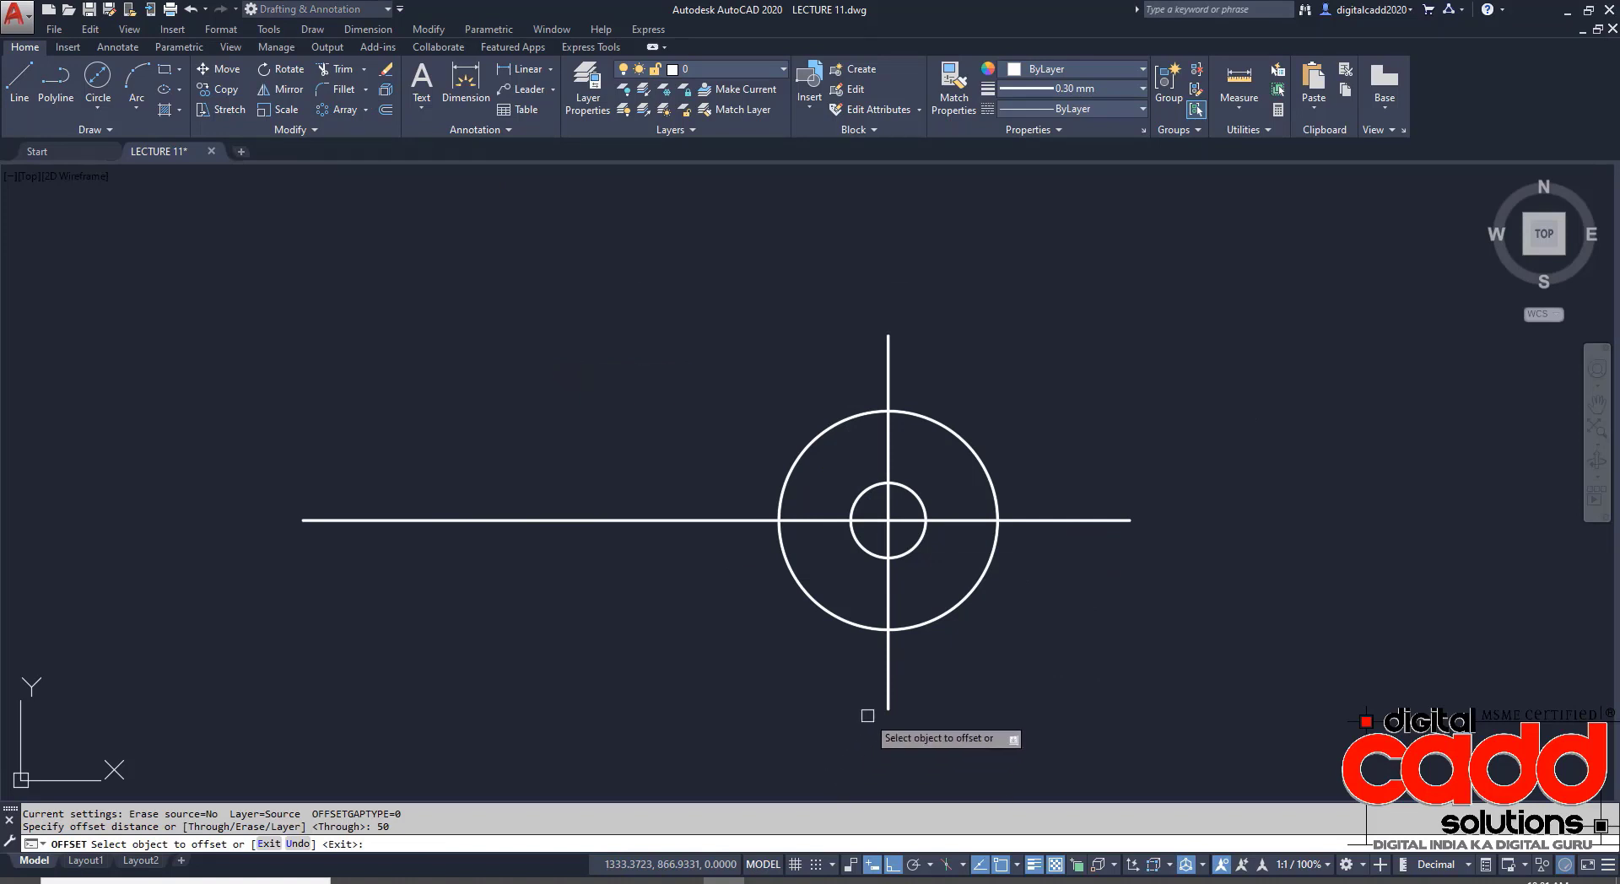
pyautogui.click(883, 691)
pyautogui.click(625, 662)
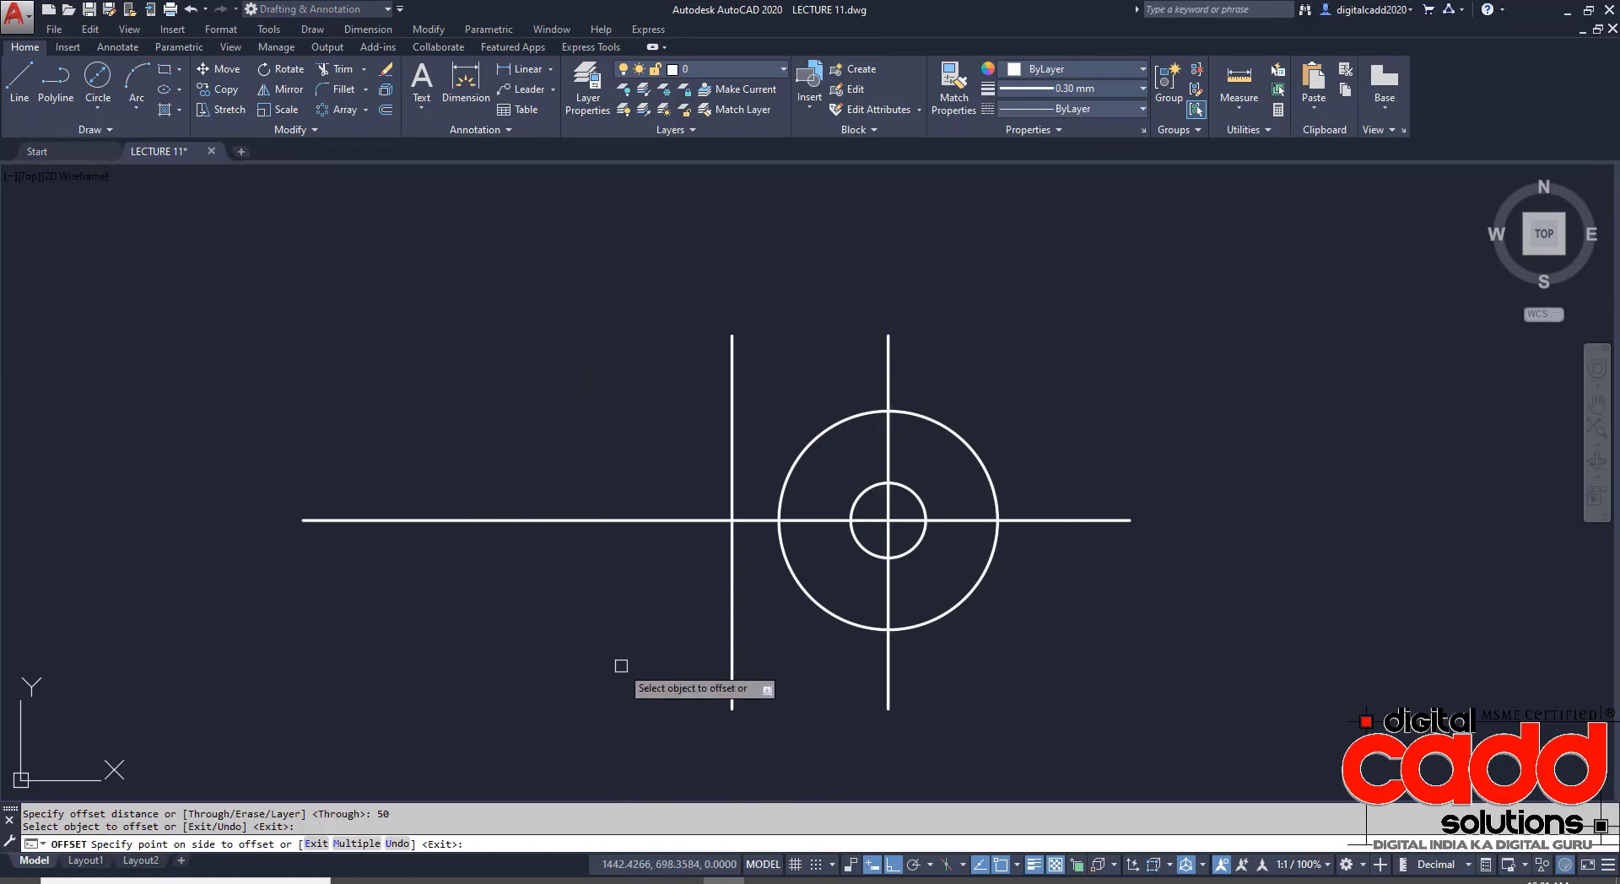
pyautogui.click(733, 602)
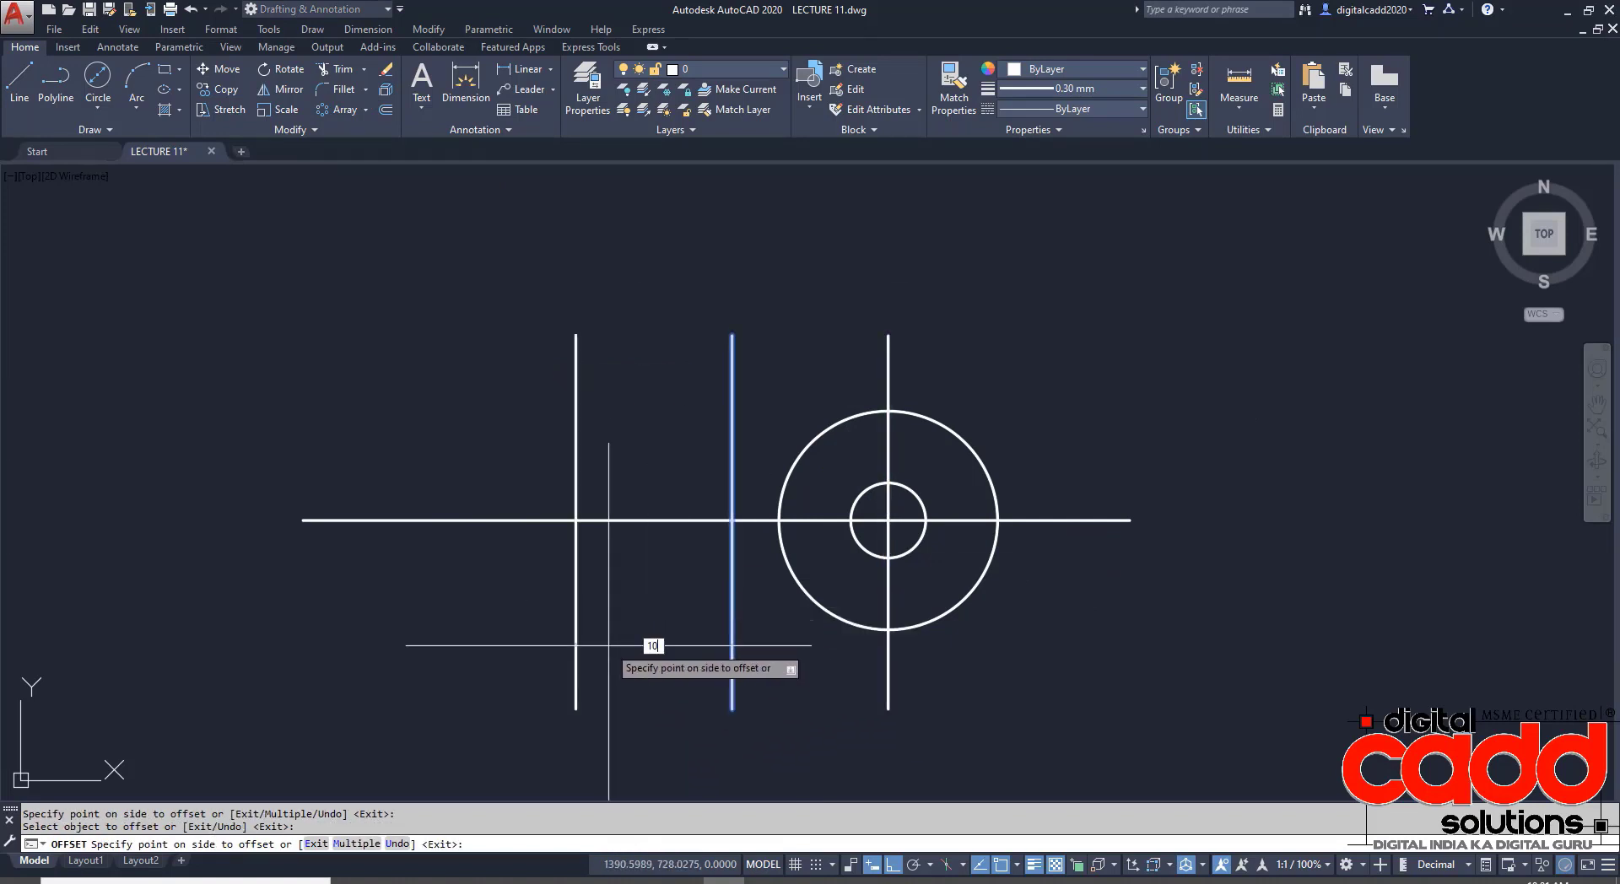
pyautogui.press('Return')
pyautogui.click(601, 520)
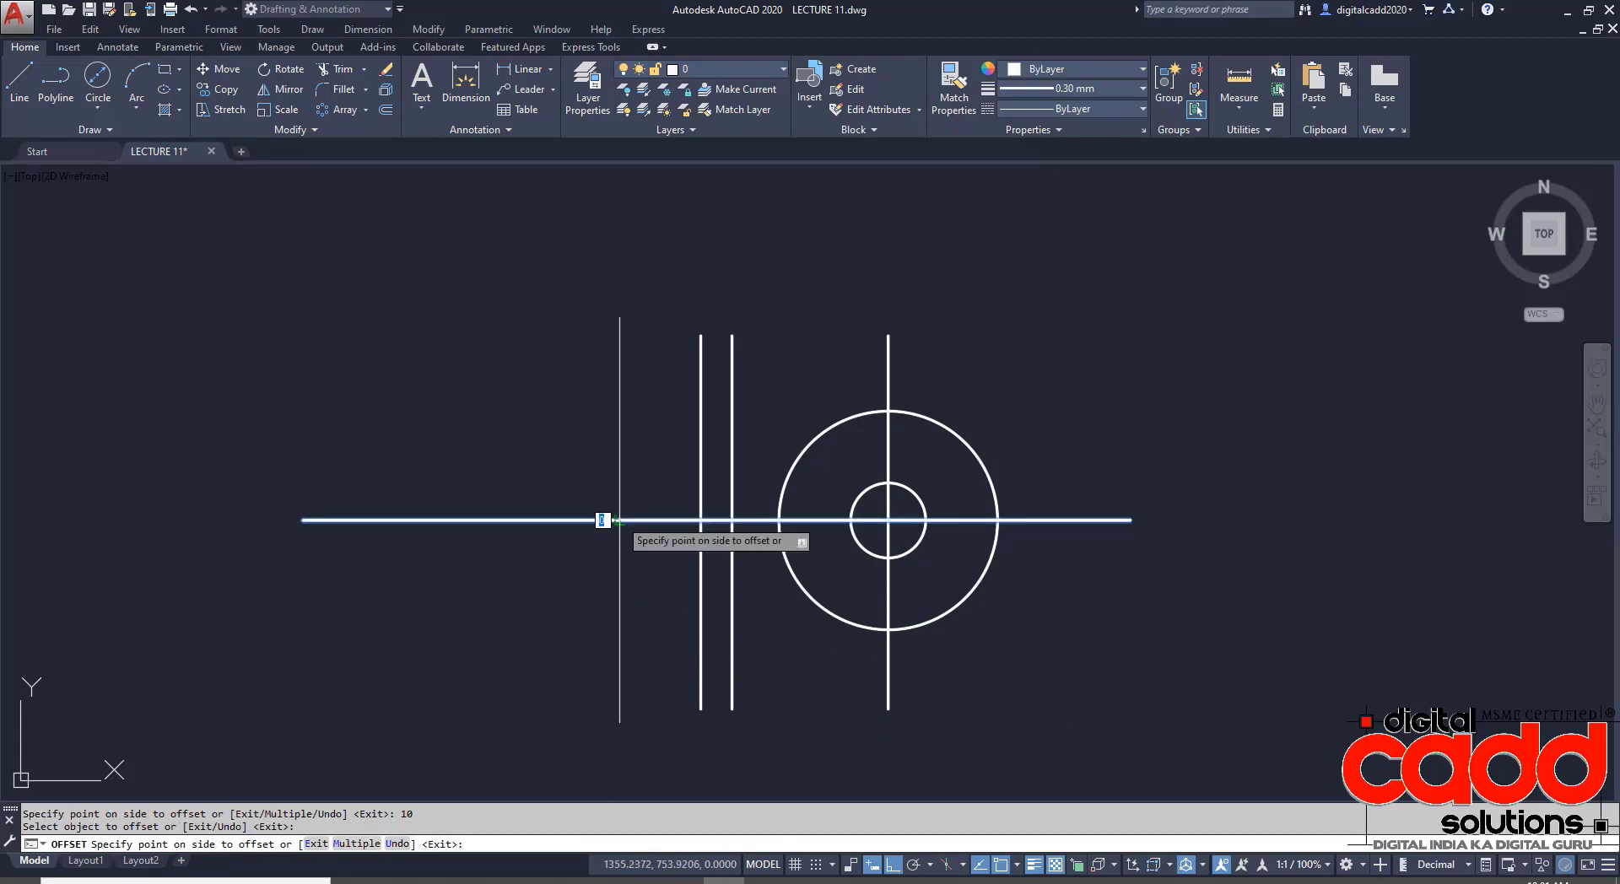
pyautogui.write('6')
pyautogui.press('Return')
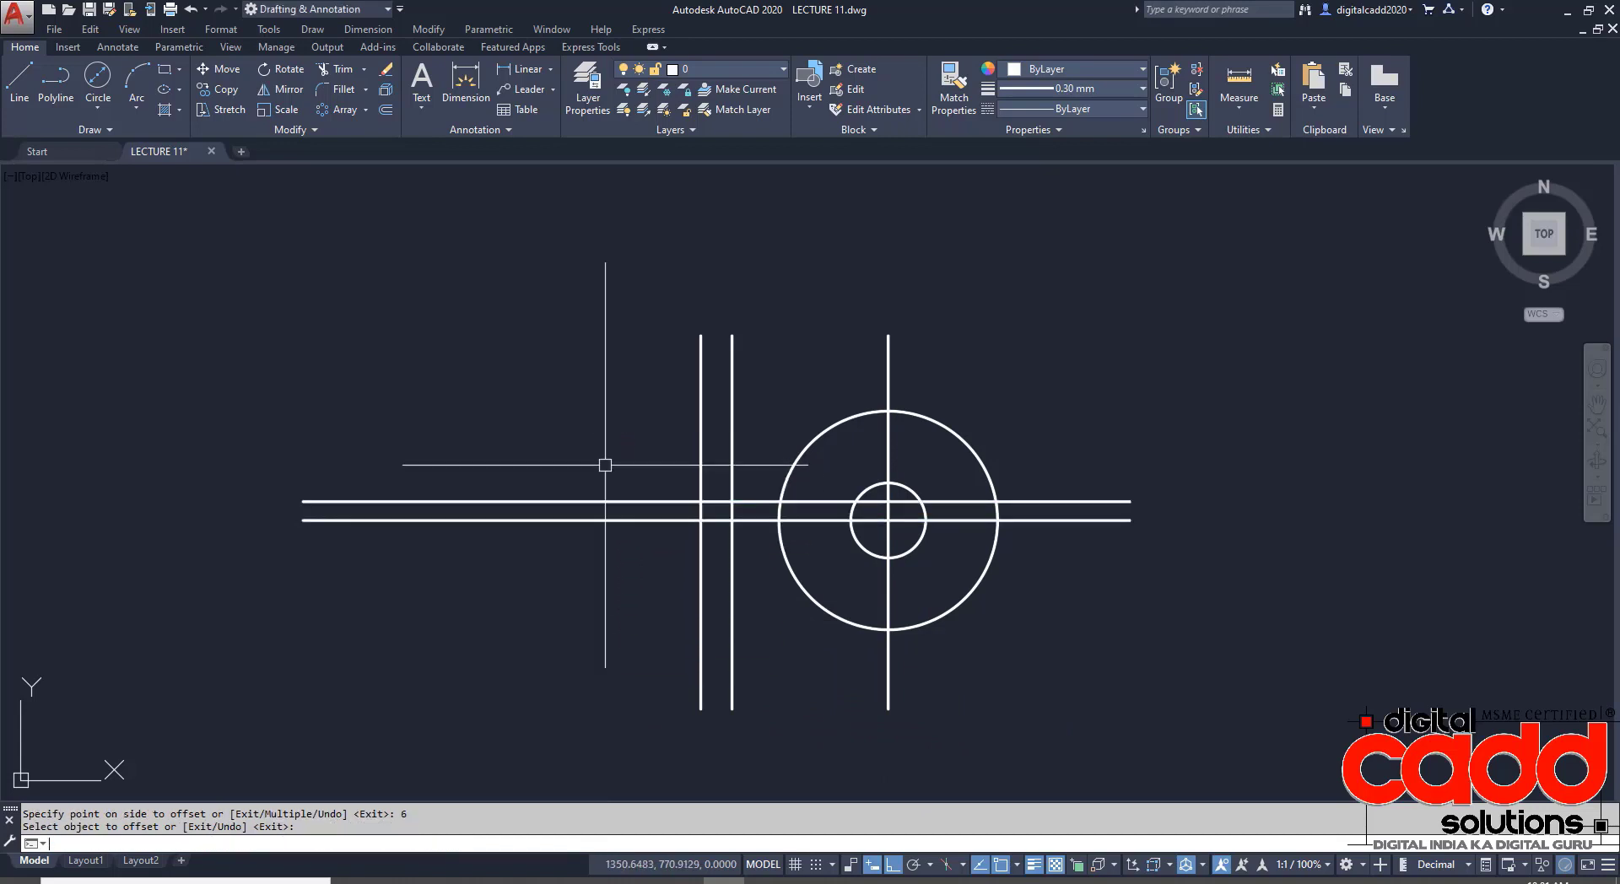
pyautogui.click(477, 880)
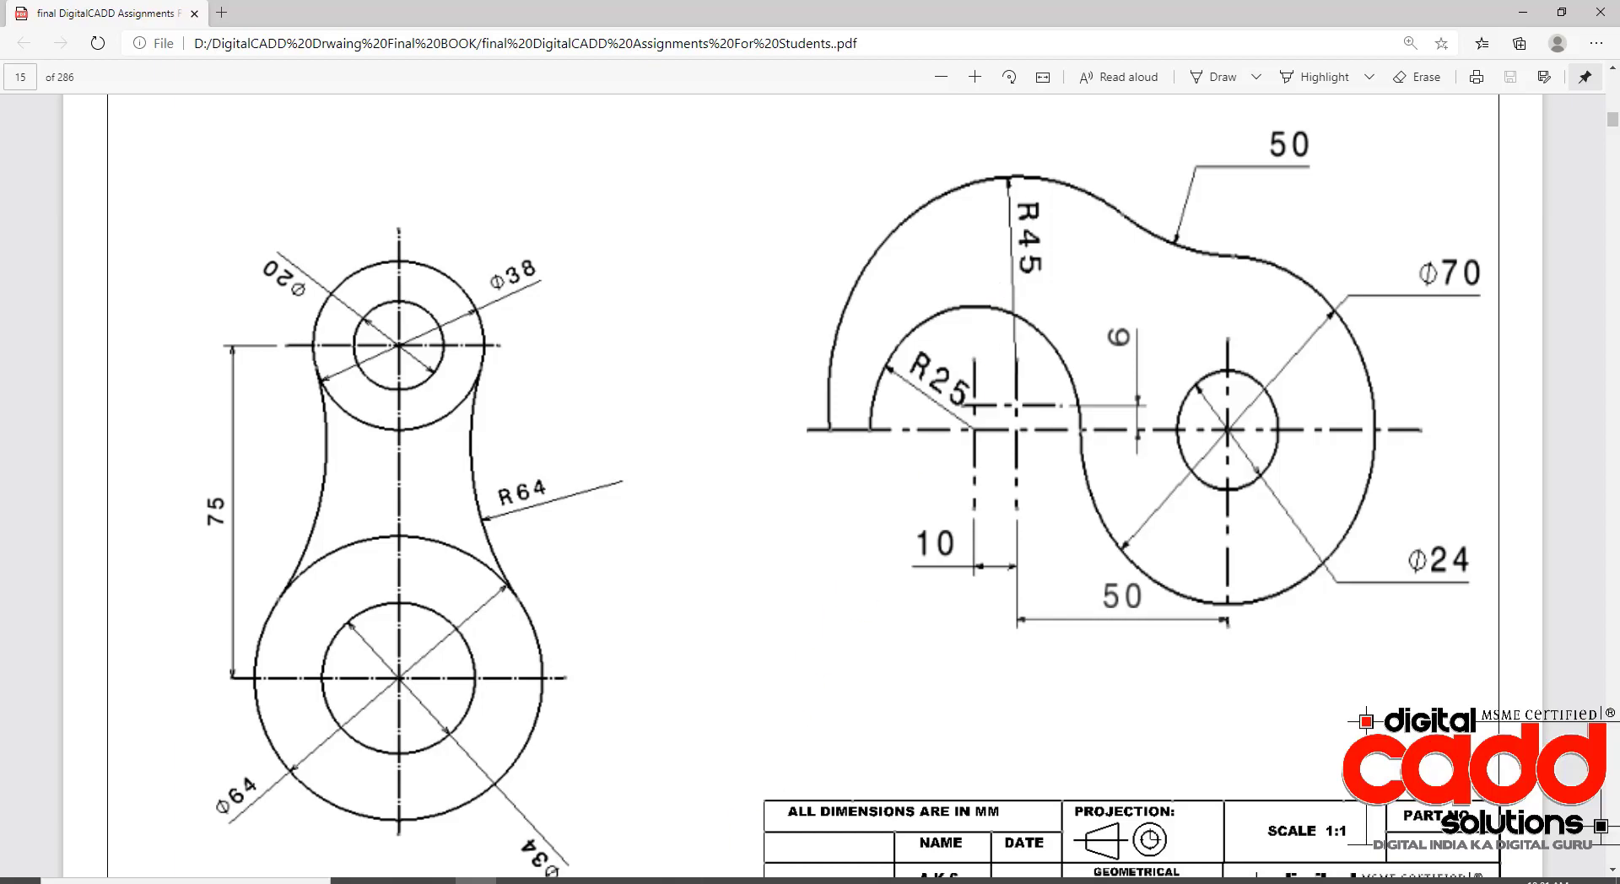
pyautogui.hotkey('alt', 'Tab')
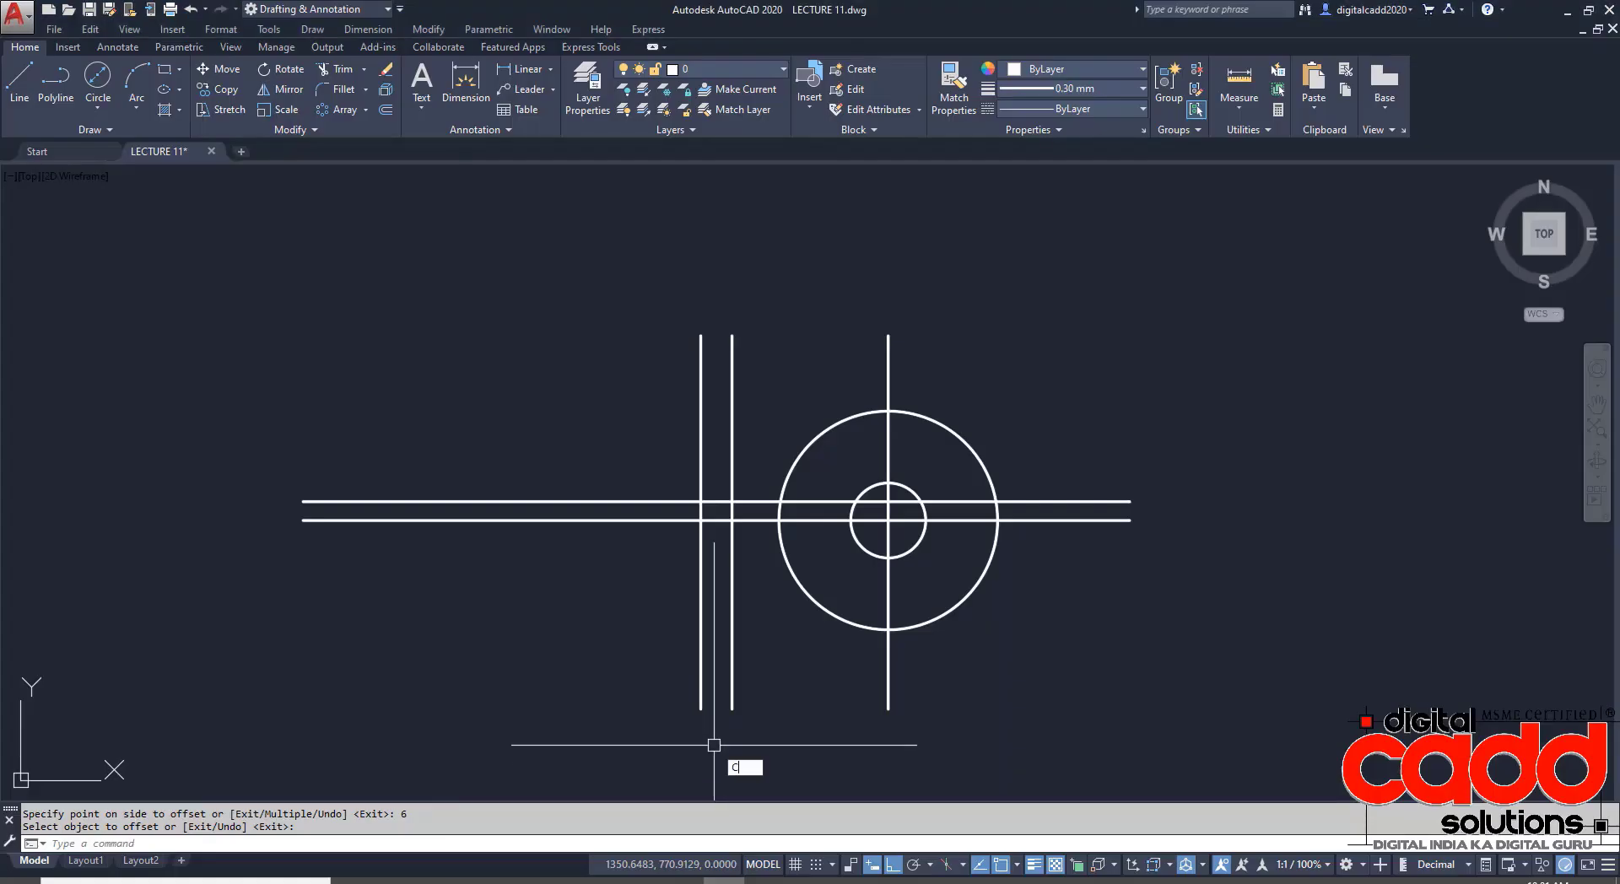
# - Draw an R45 circle centred on the left construction-line intersection
pyautogui.press('Return')
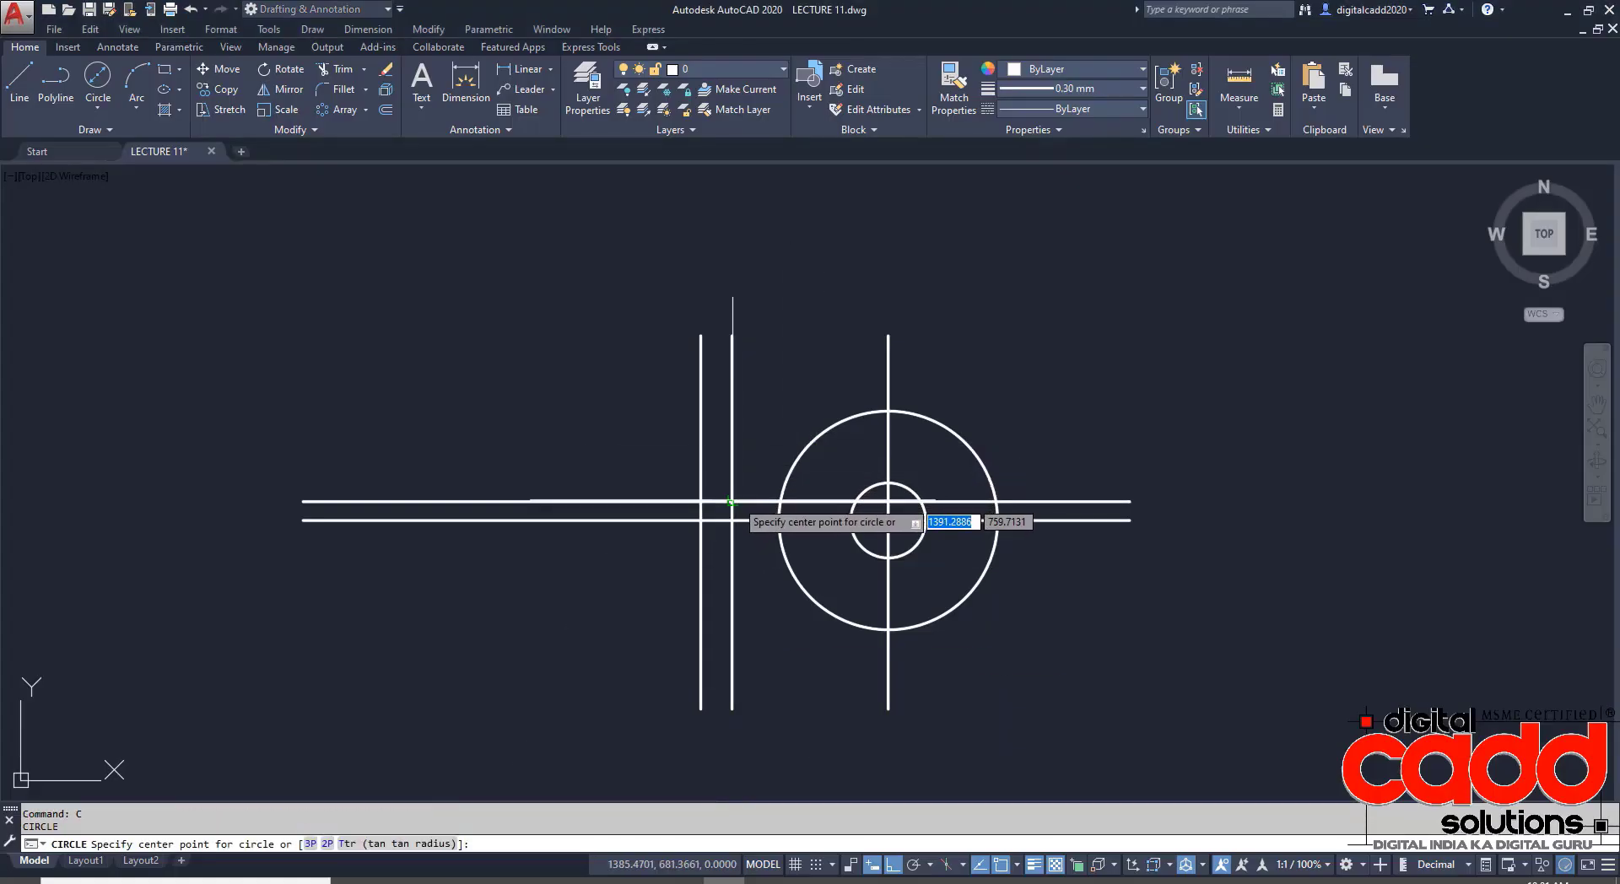
pyautogui.click(731, 501)
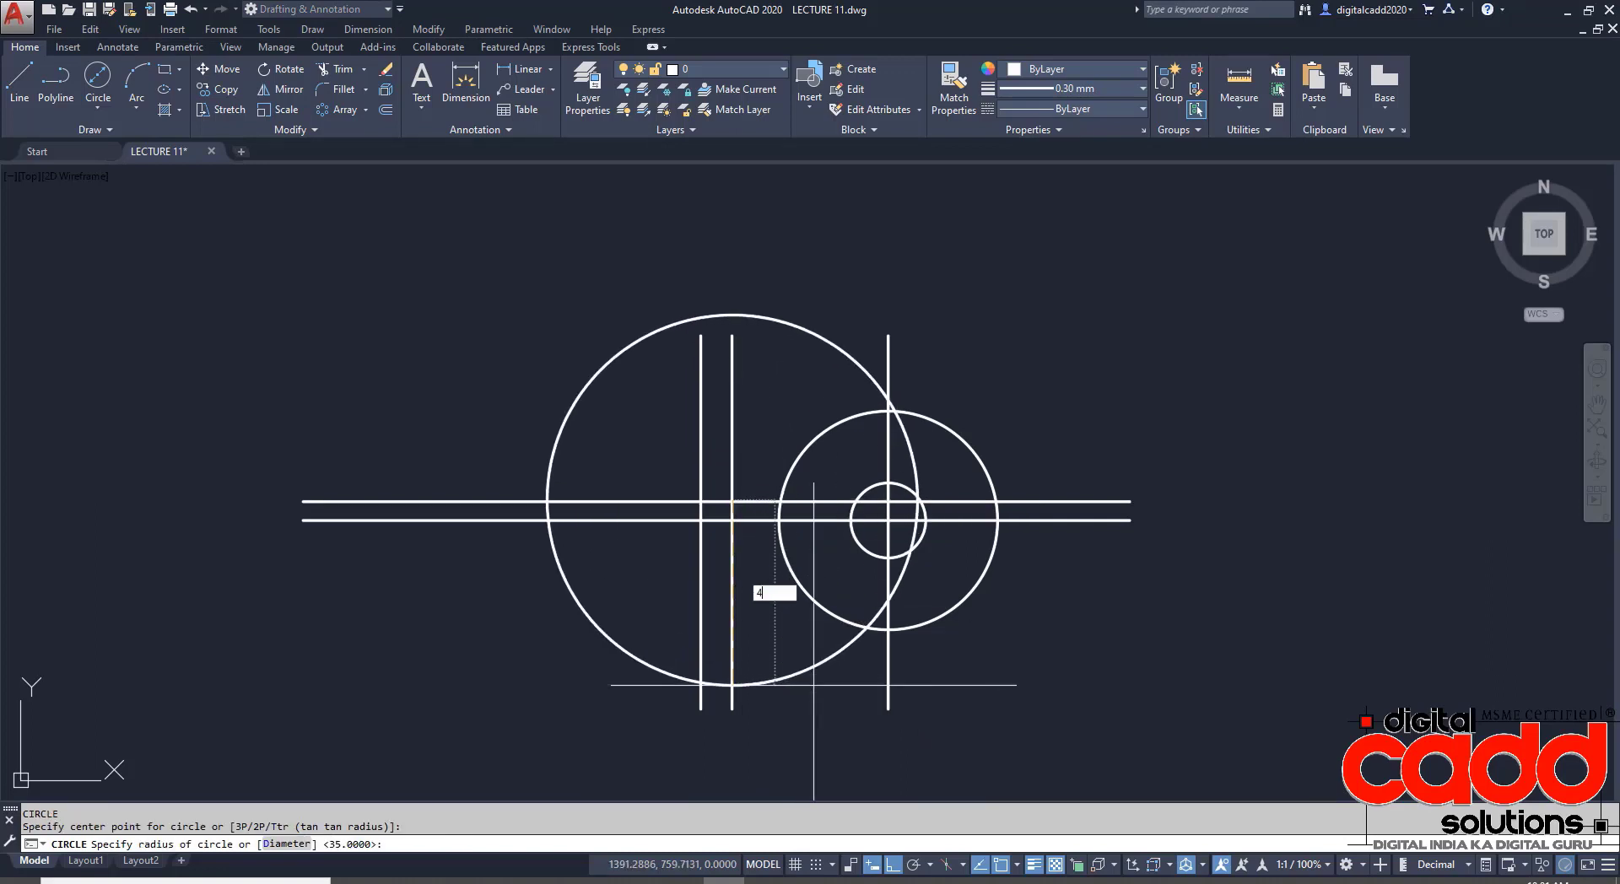
pyautogui.write('45')
pyautogui.press('Return')
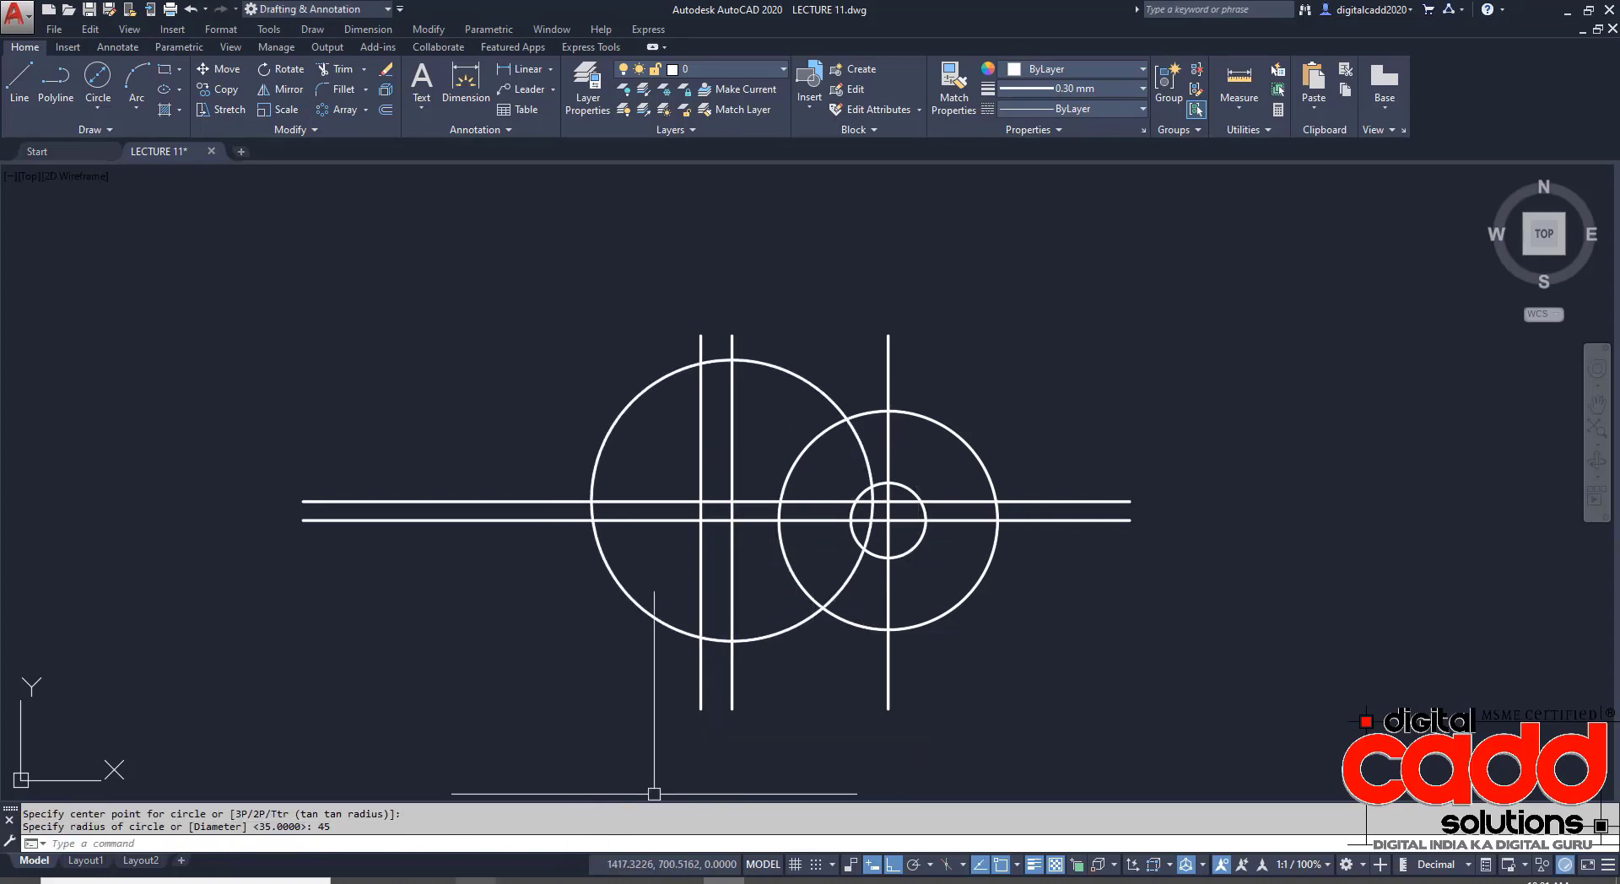
pyautogui.hotkey('alt', 'Tab')
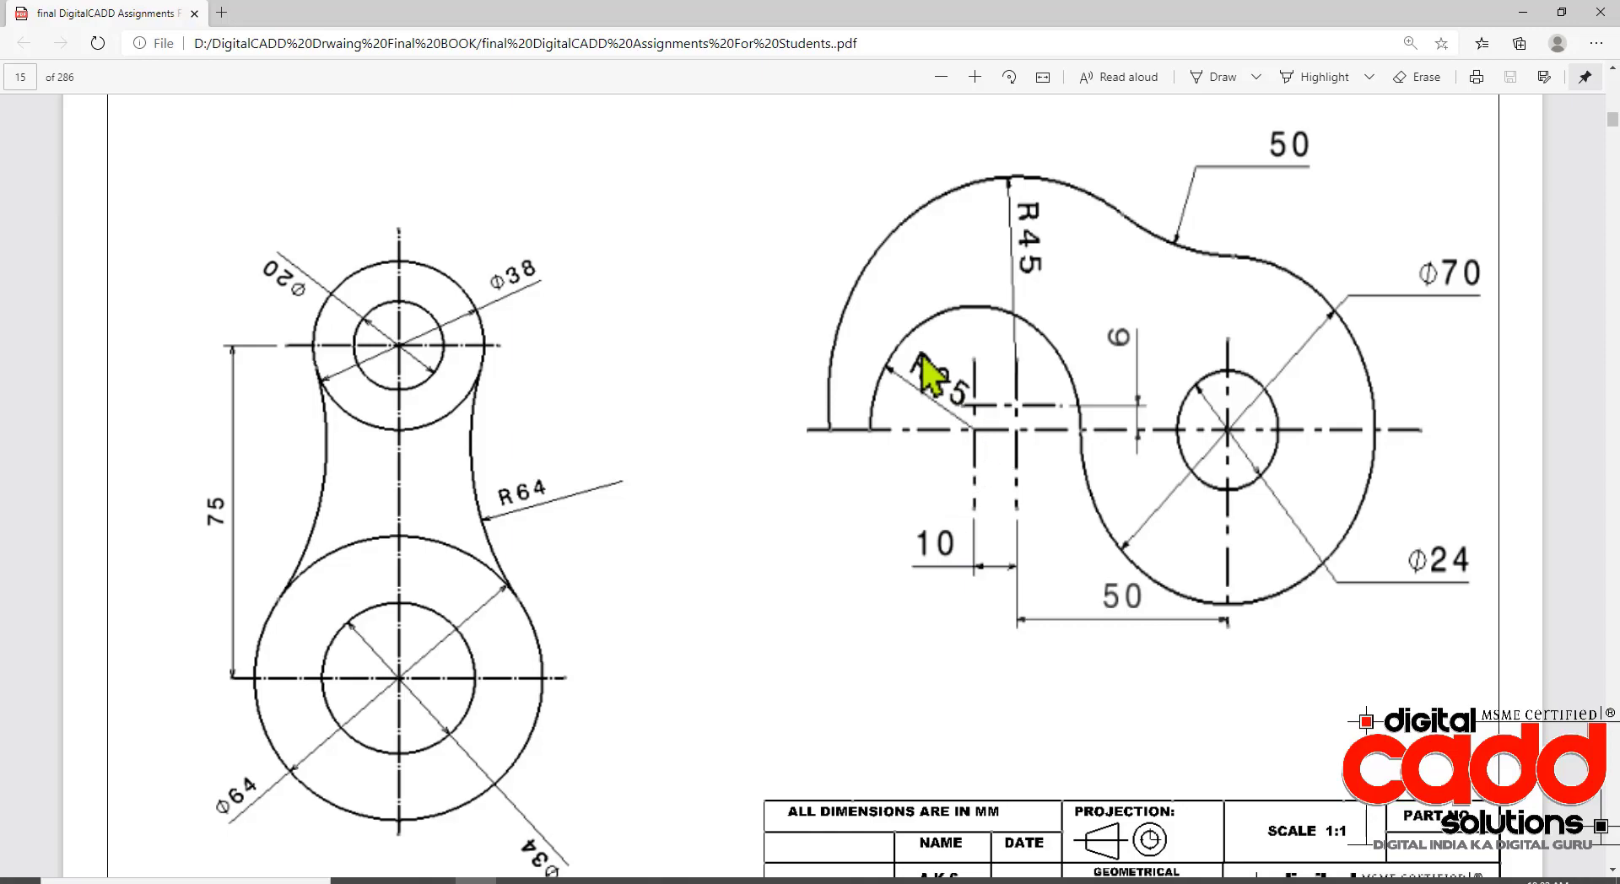
pyautogui.hotkey('alt', 'Tab')
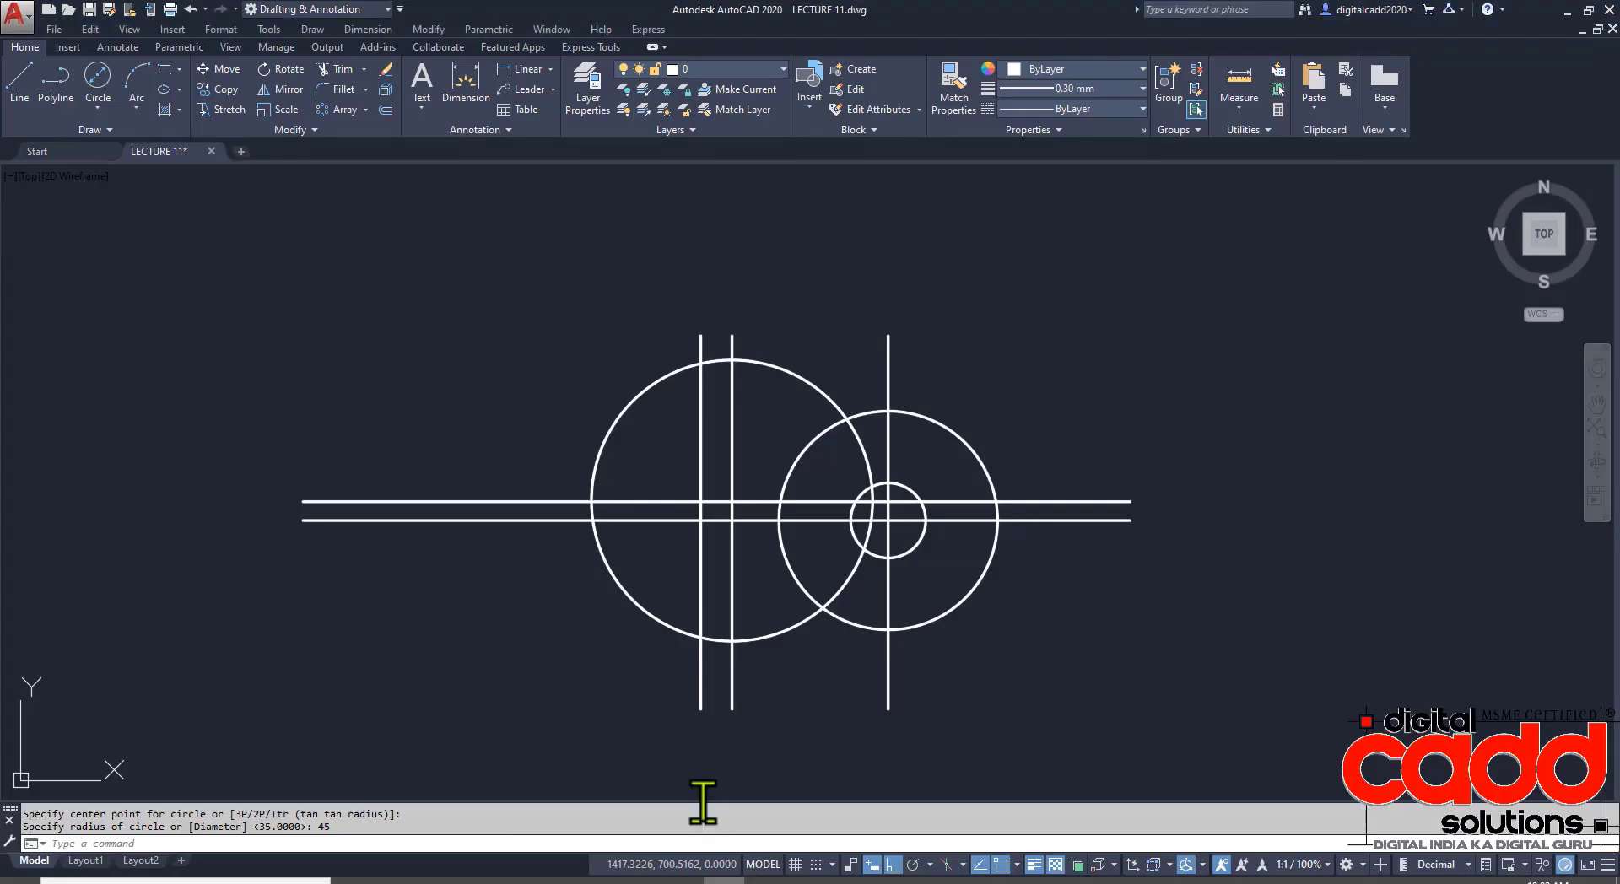
# - Add the R25 circle on the inner left intersection and select the upper horizontal construction line
pyautogui.press('Return')
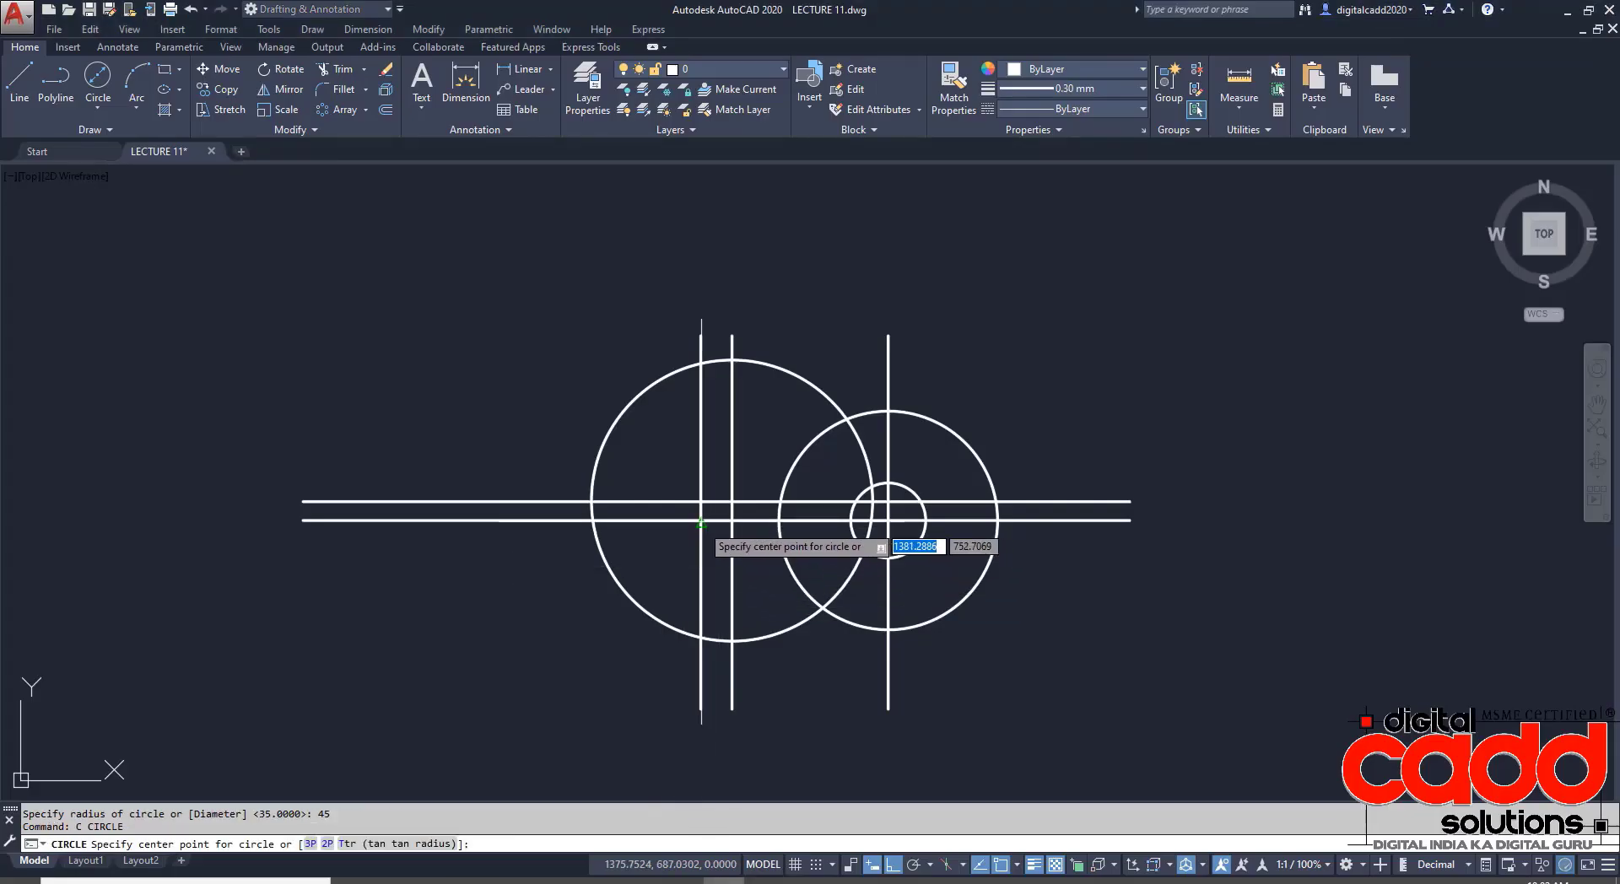
pyautogui.scroll(6, 746, 528)
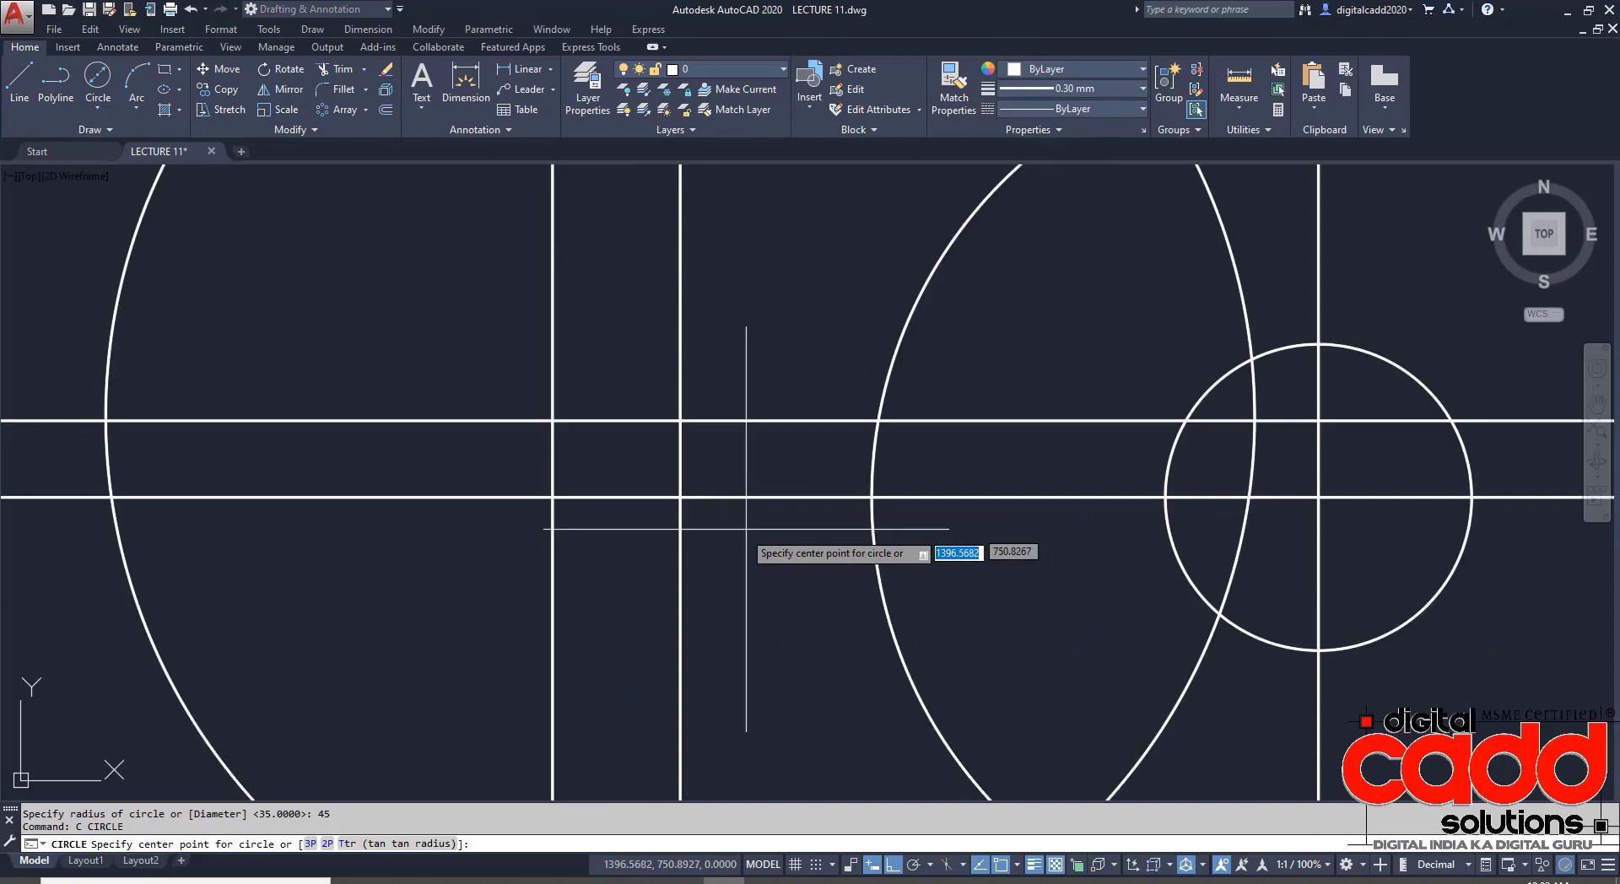
pyautogui.click(552, 497)
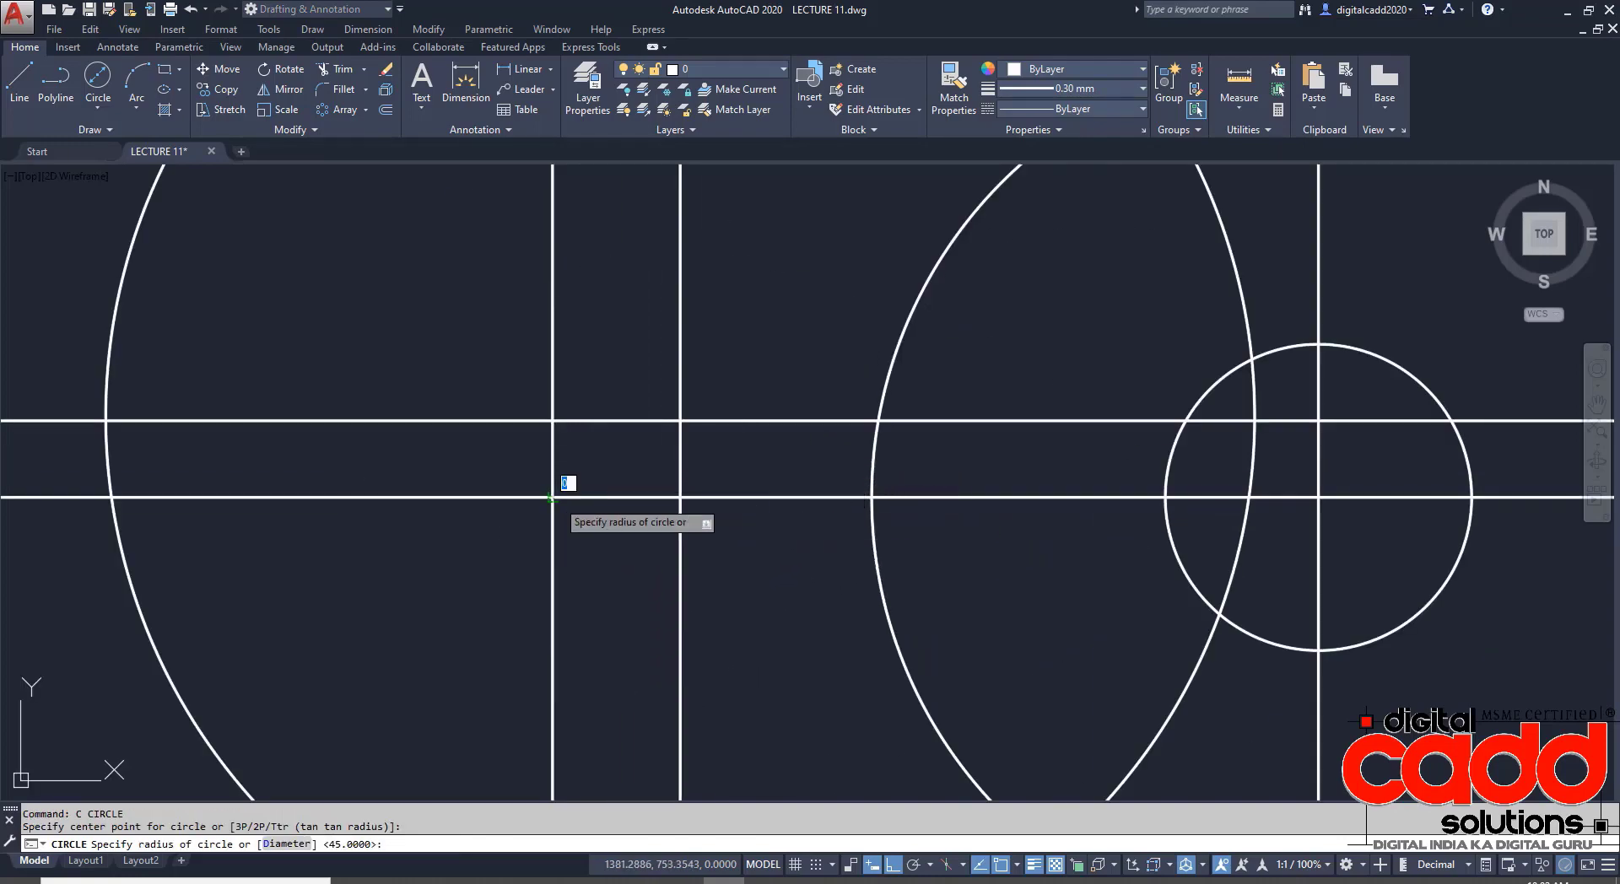
pyautogui.write('25')
pyautogui.press('Return')
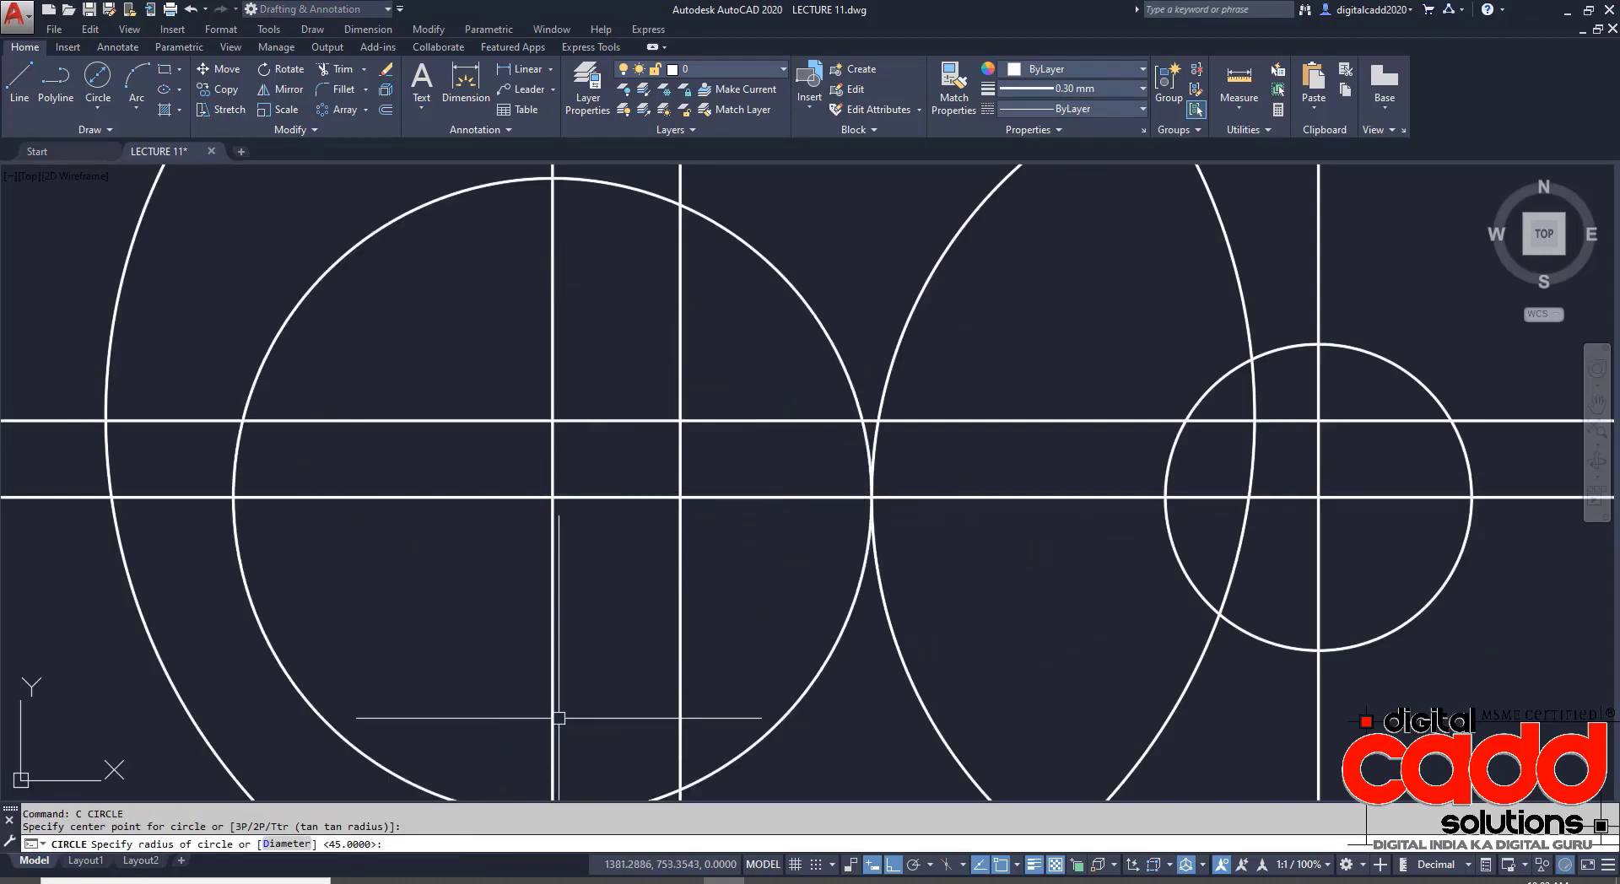
pyautogui.scroll(-4, 698, 462)
pyautogui.moveTo(759, 704)
pyautogui.mouseDown(button='middle')
pyautogui.moveTo(774, 685)
pyautogui.moveTo(913, 684)
pyautogui.mouseUp(button='middle')
pyautogui.write('25')
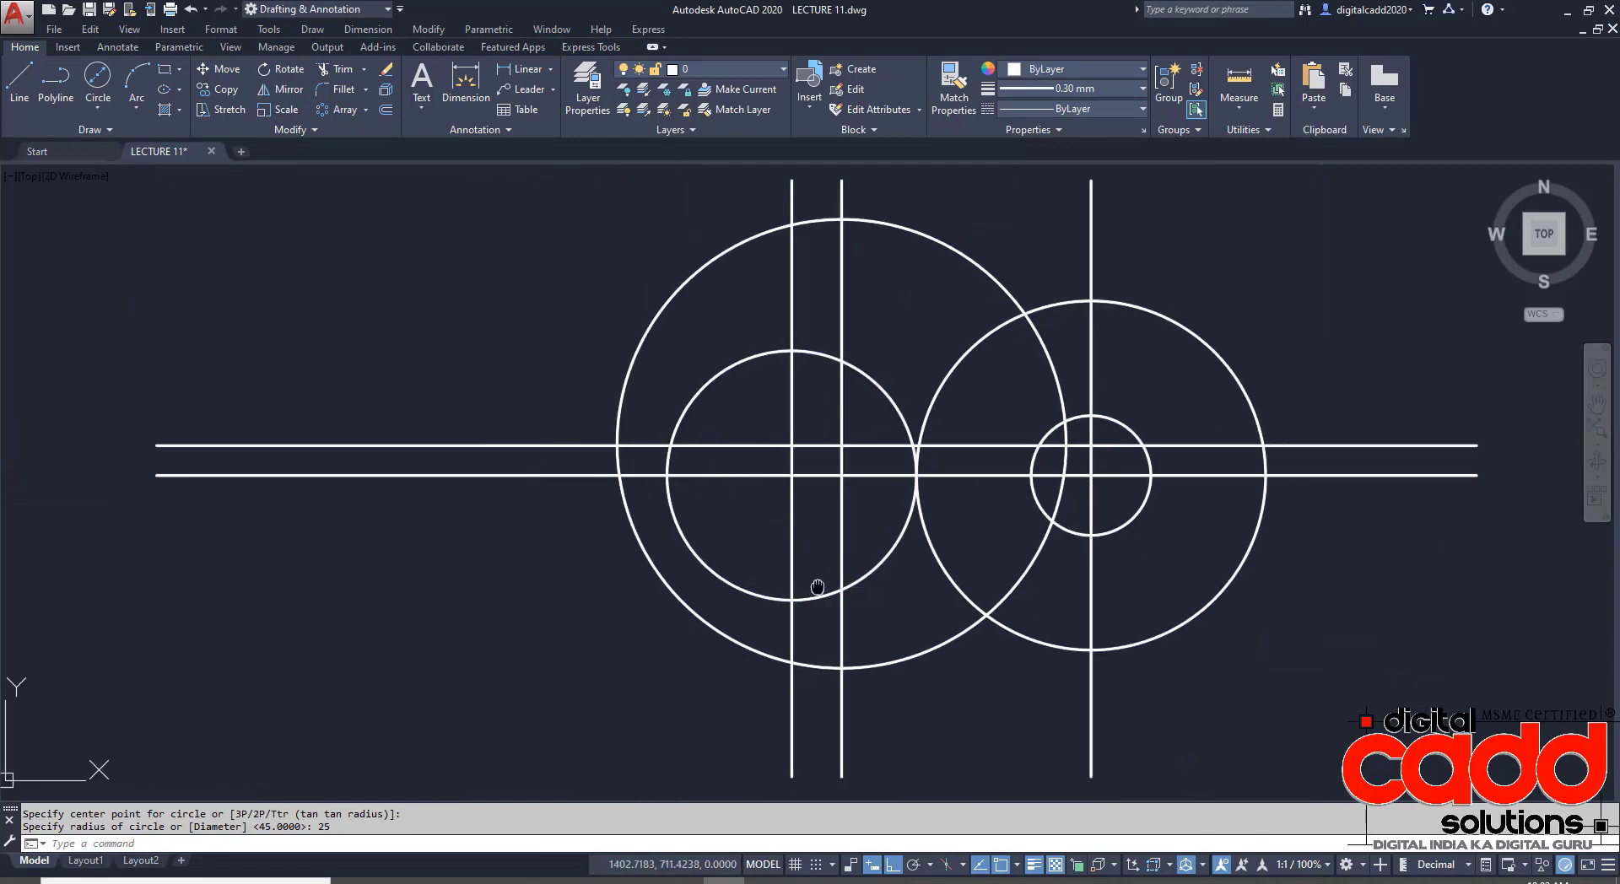
pyautogui.moveTo(817, 579); pyautogui.dragTo(782, 584, button='middle')
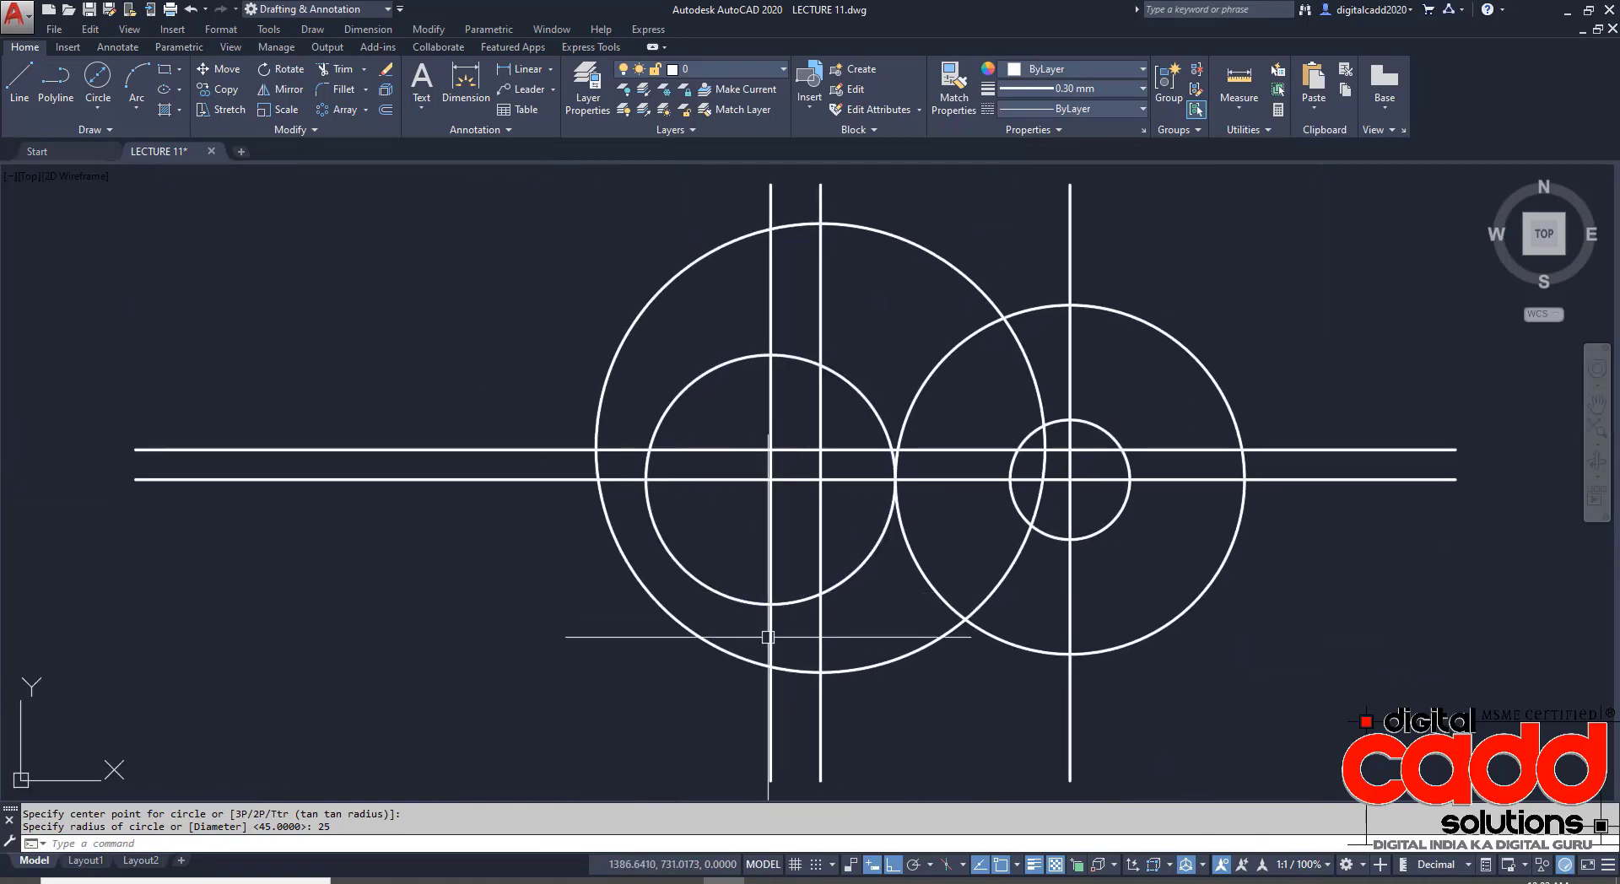
pyautogui.click(462, 449)
# - Erase the left vertical construction lines and the vertical line through the right circles
pyautogui.click(823, 318)
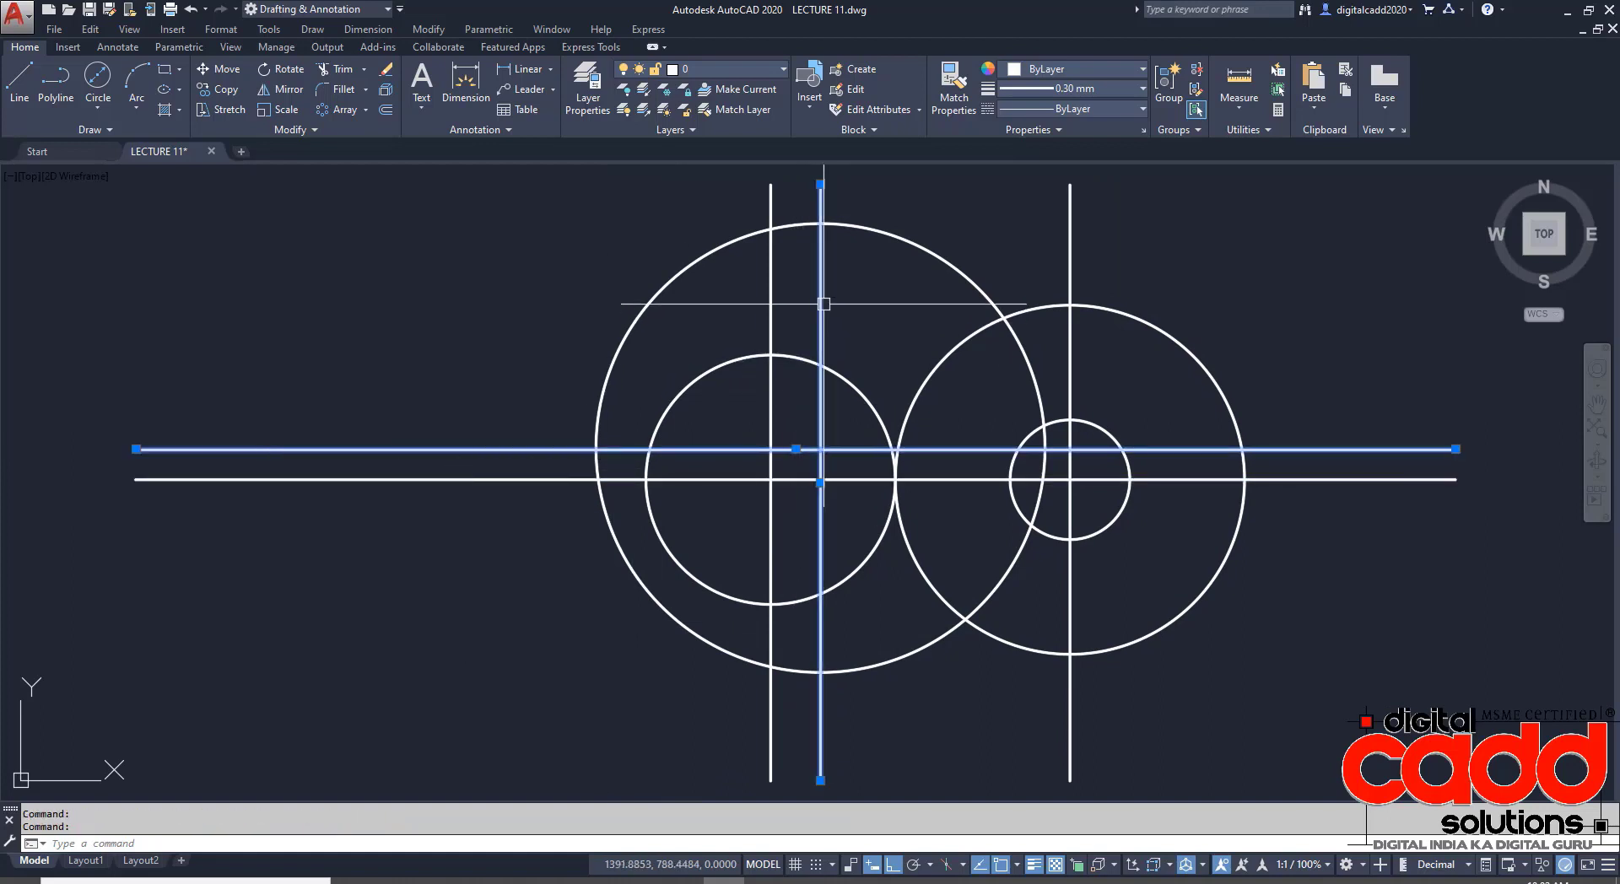
pyautogui.click(770, 311)
pyautogui.click(1070, 363)
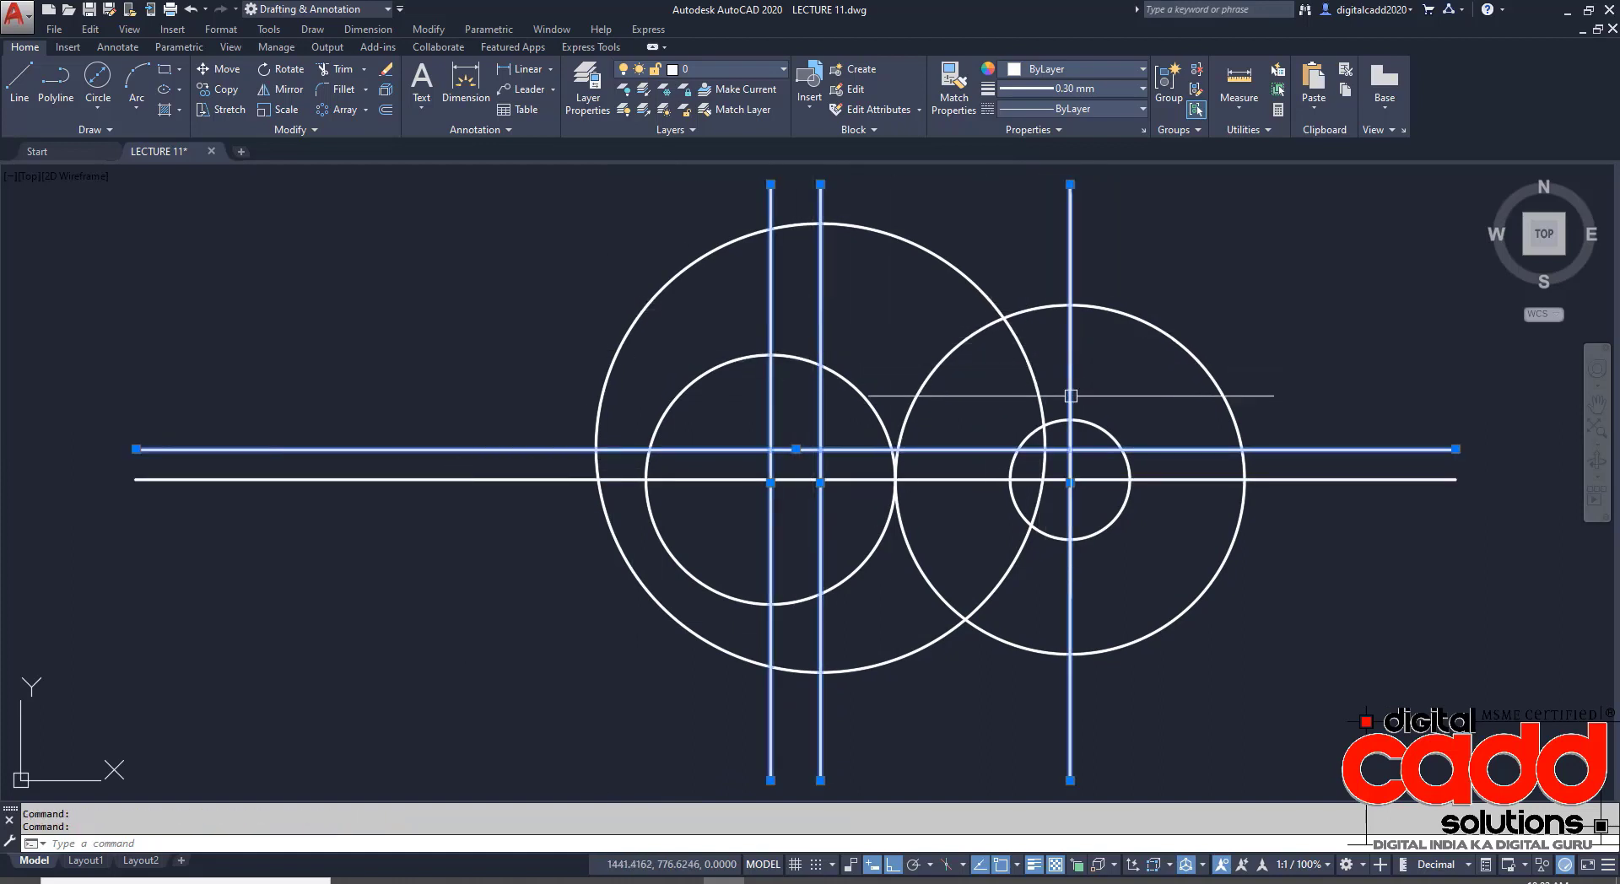
pyautogui.press('Delete')
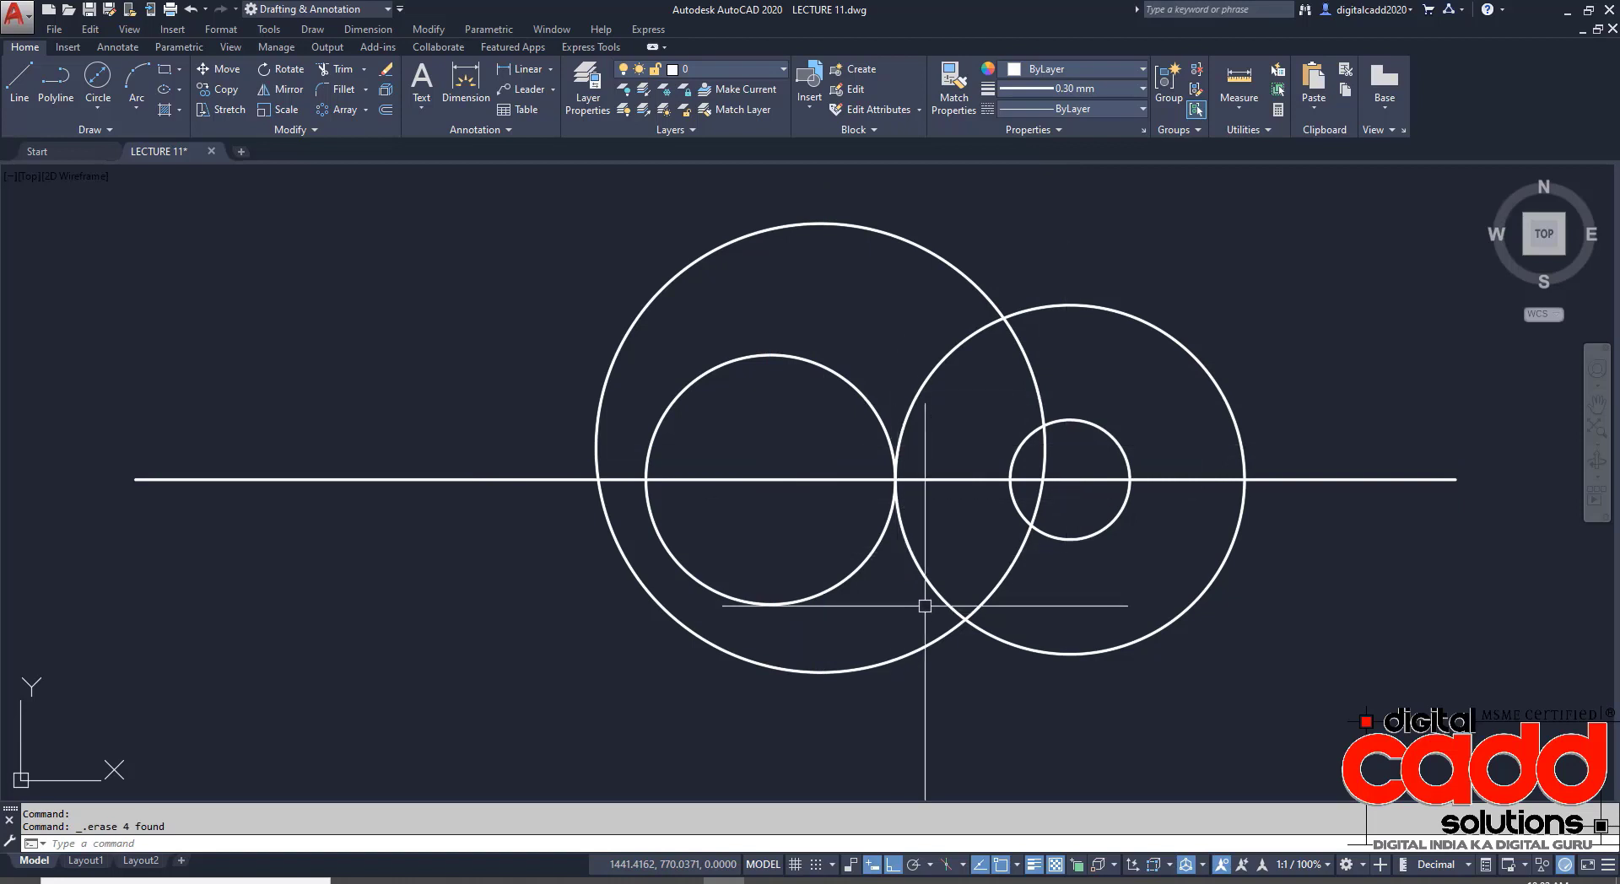
pyautogui.write('TR')
# - Trim the circles and horizontal line back to the hook outline
pyautogui.press('Return')
pyautogui.moveTo(477, 397); pyautogui.dragTo(405, 571)
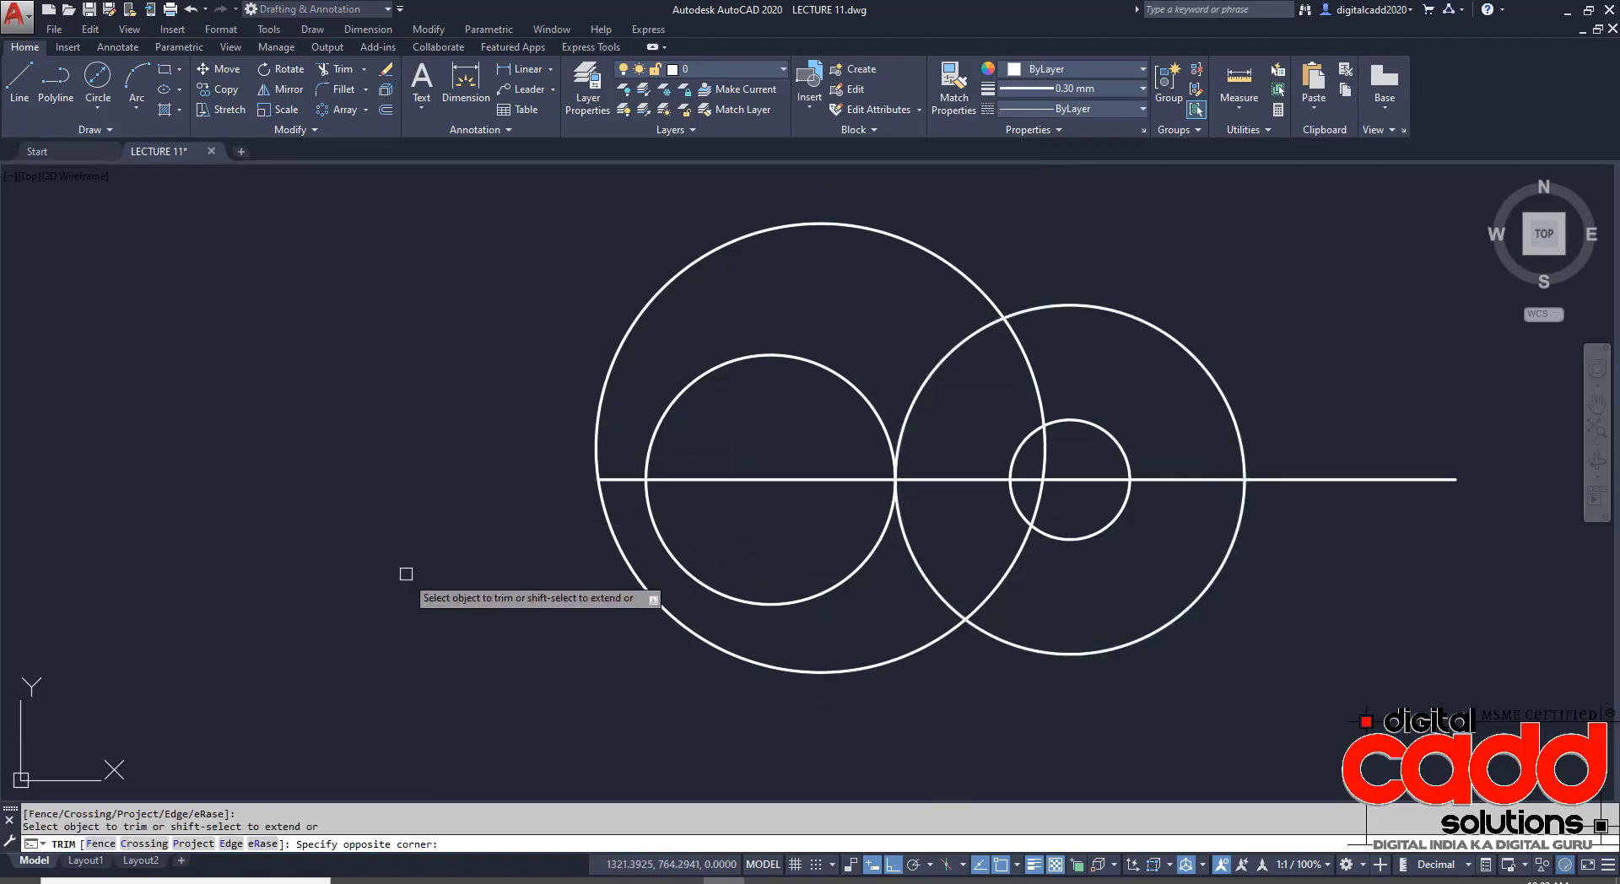
pyautogui.moveTo(741, 549); pyautogui.dragTo(663, 680)
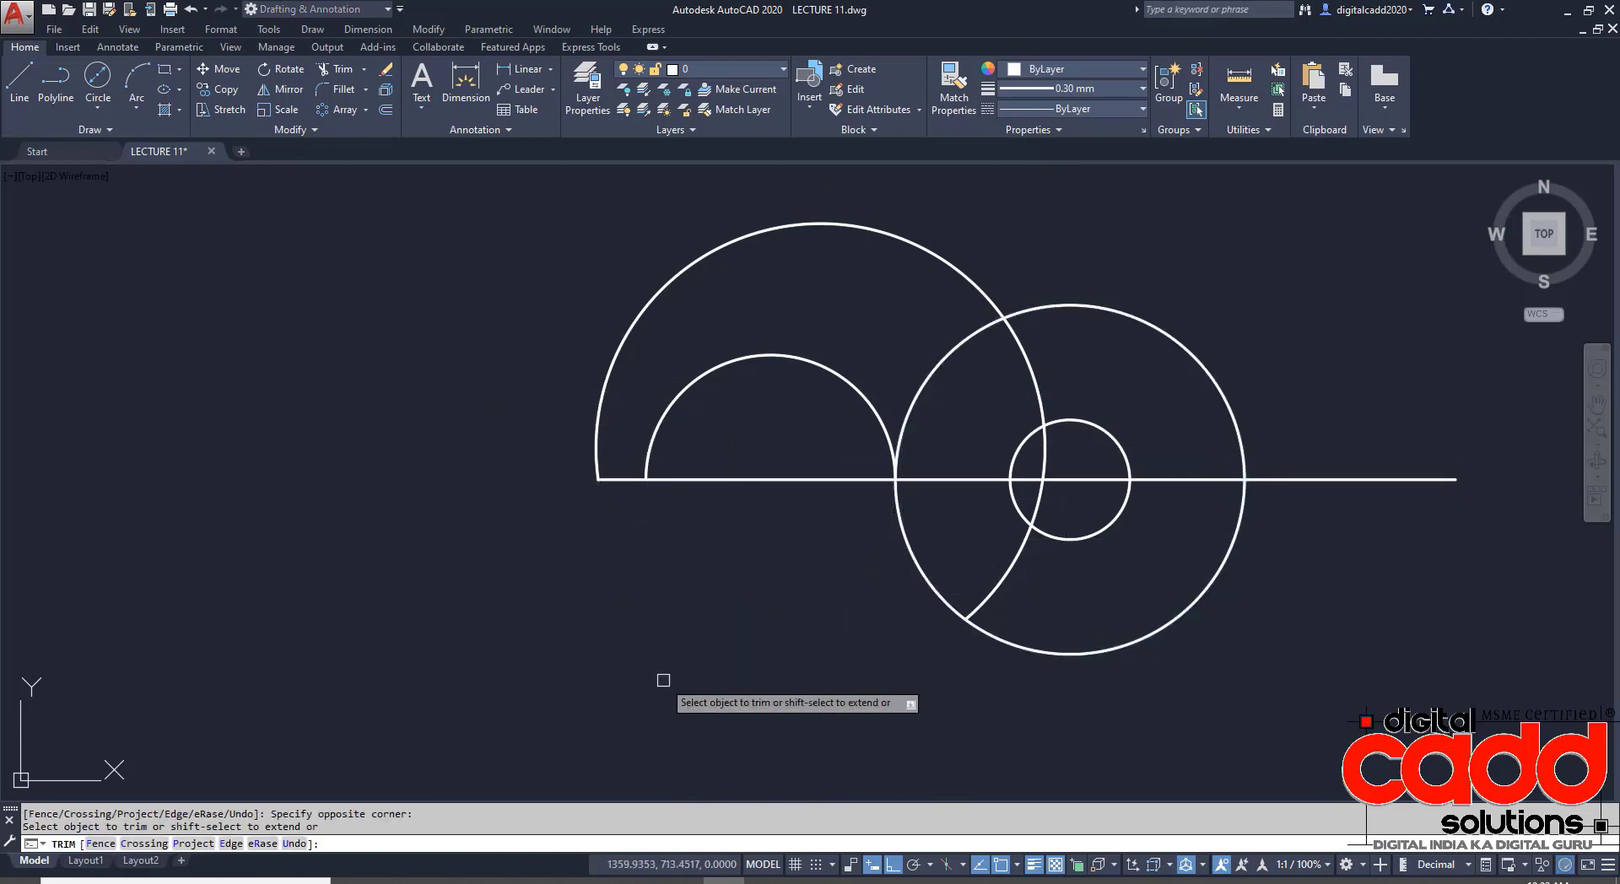
pyautogui.click(1013, 555)
pyautogui.click(909, 432)
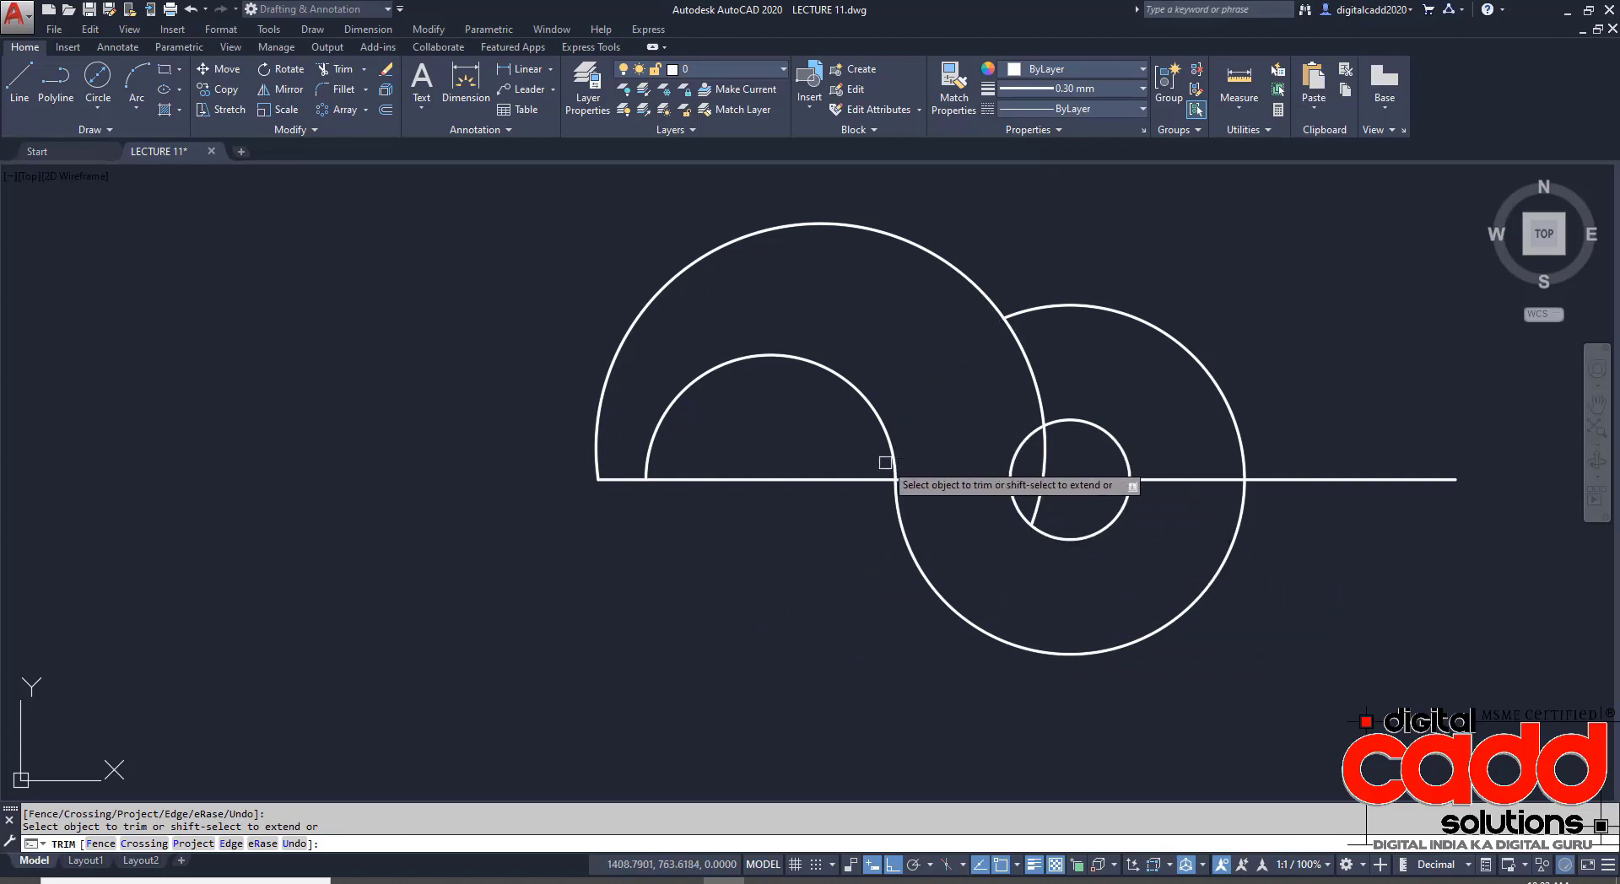
pyautogui.click(799, 480)
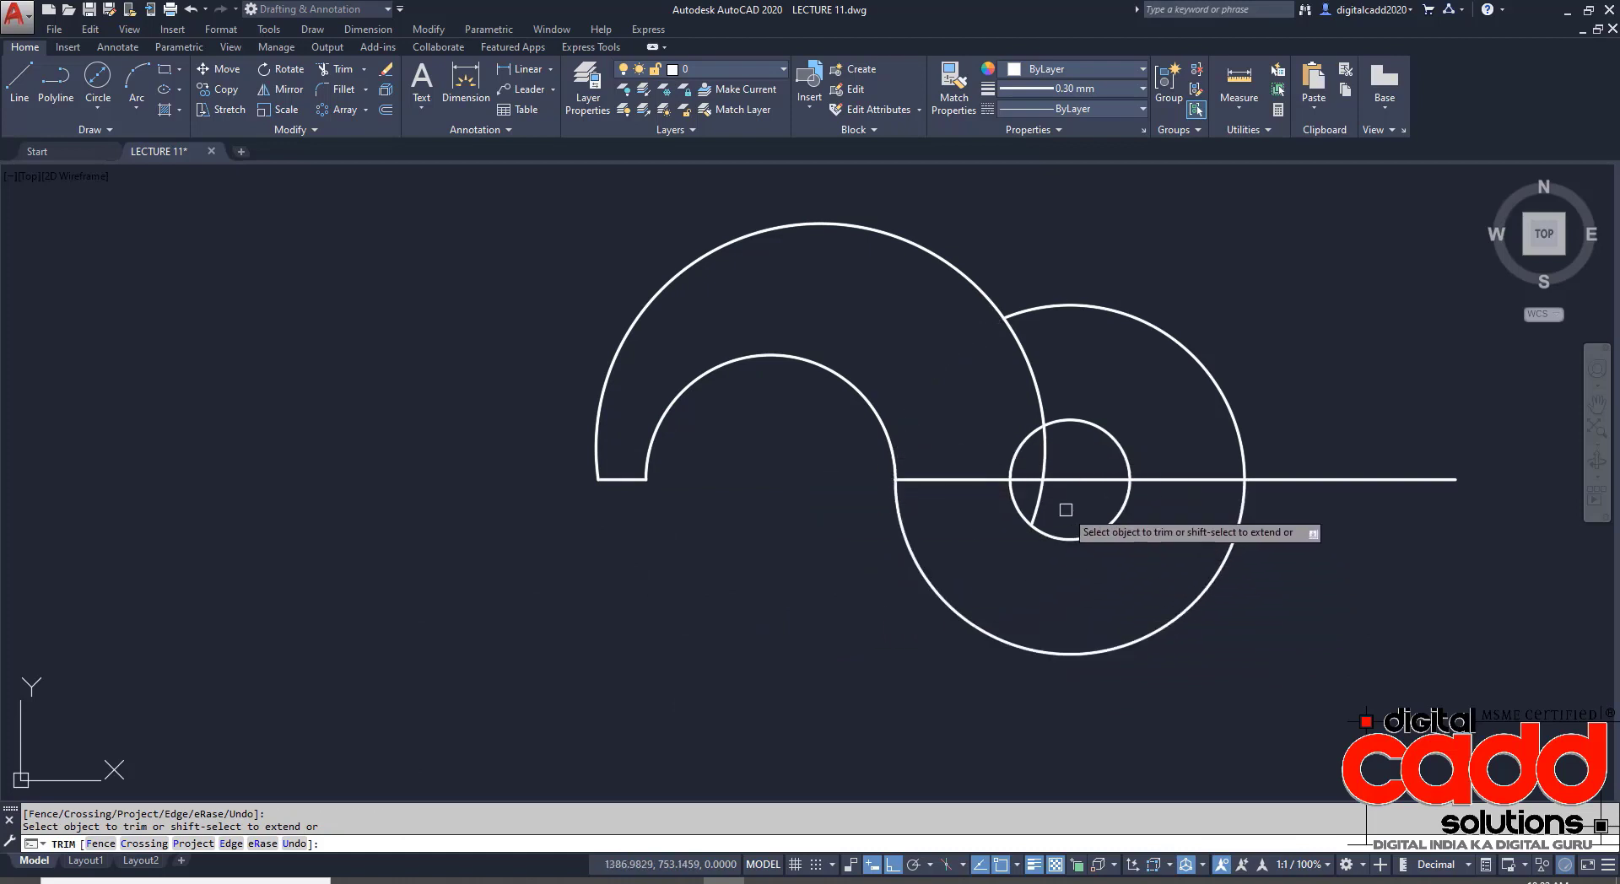
pyautogui.click(1023, 371)
pyautogui.press('Return')
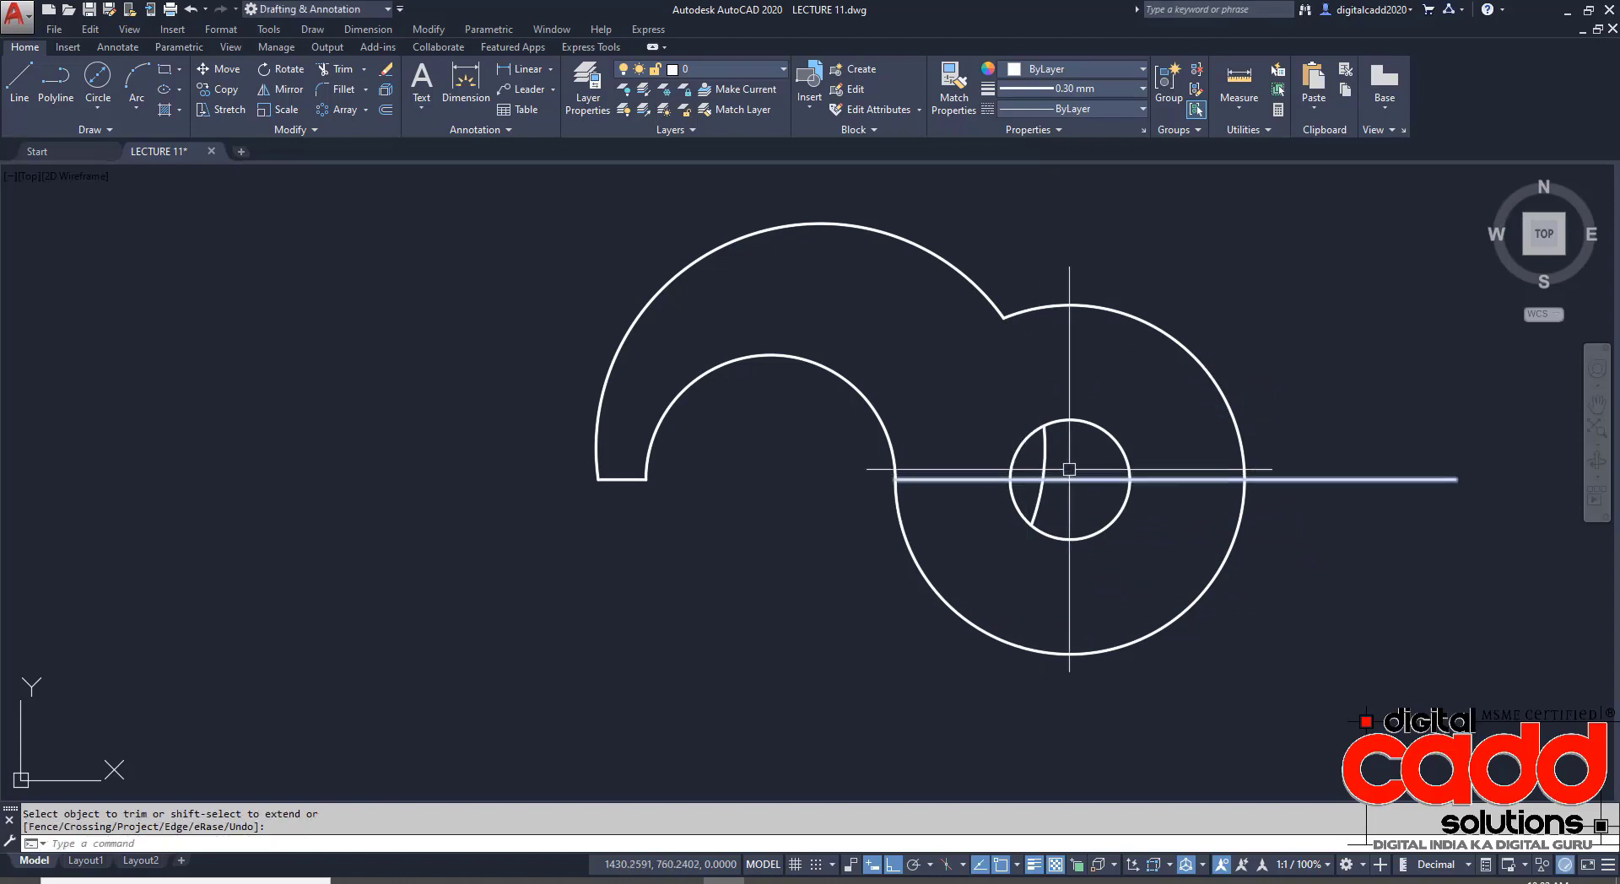
# - Erase the leftover horizontal line and inner arc, then compare with the PDF reference
pyautogui.click(1074, 462)
pyautogui.click(1039, 490)
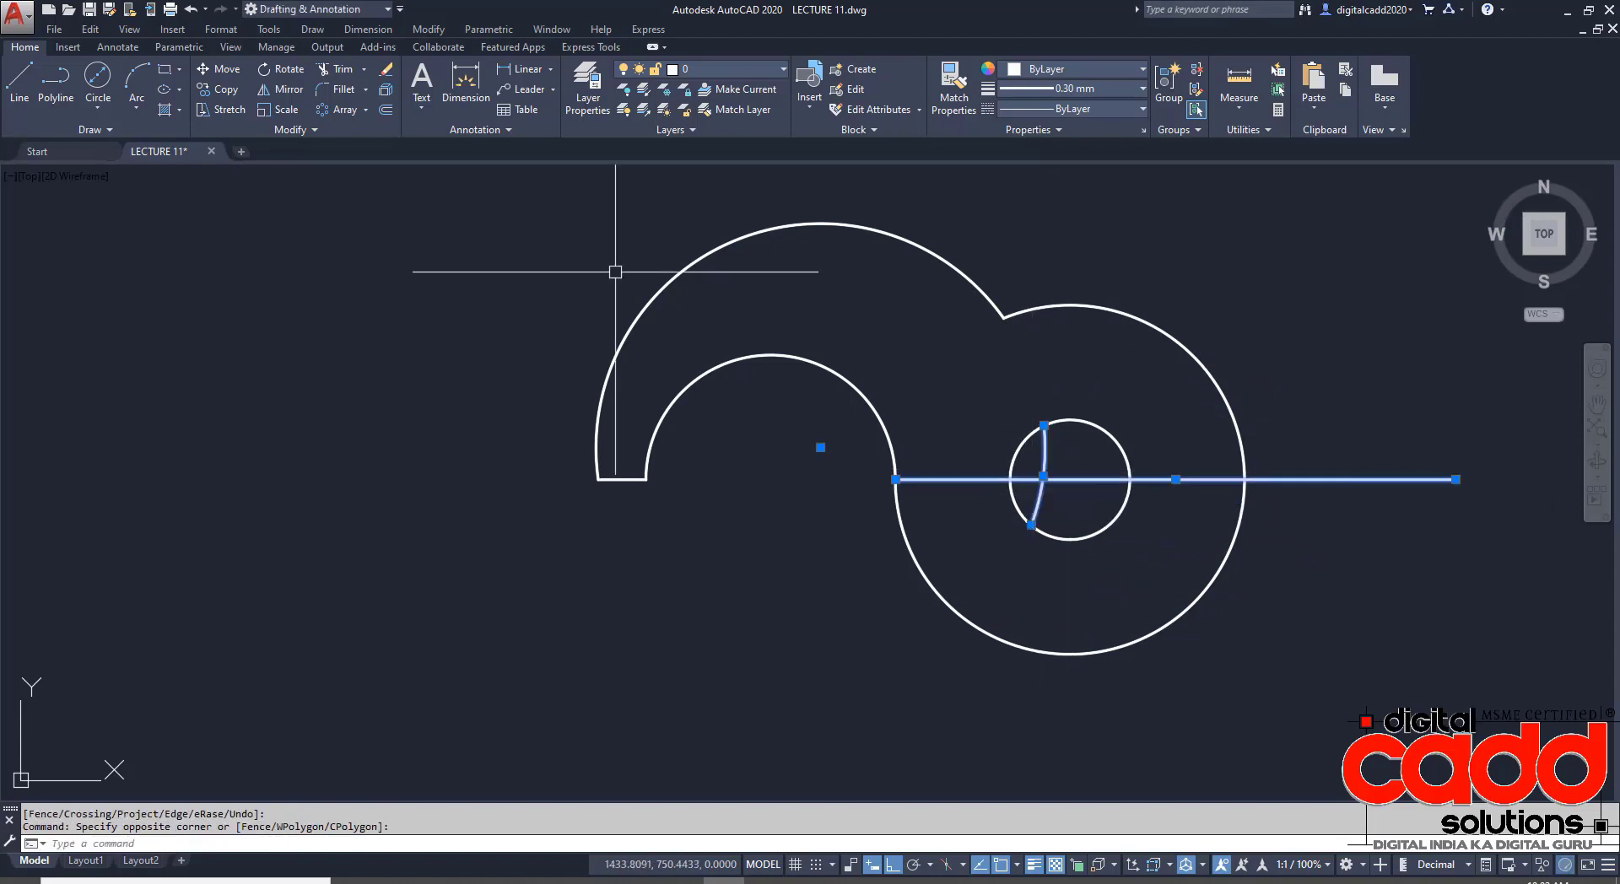
pyautogui.click(386, 71)
pyautogui.moveTo(977, 578); pyautogui.dragTo(832, 615, button='middle')
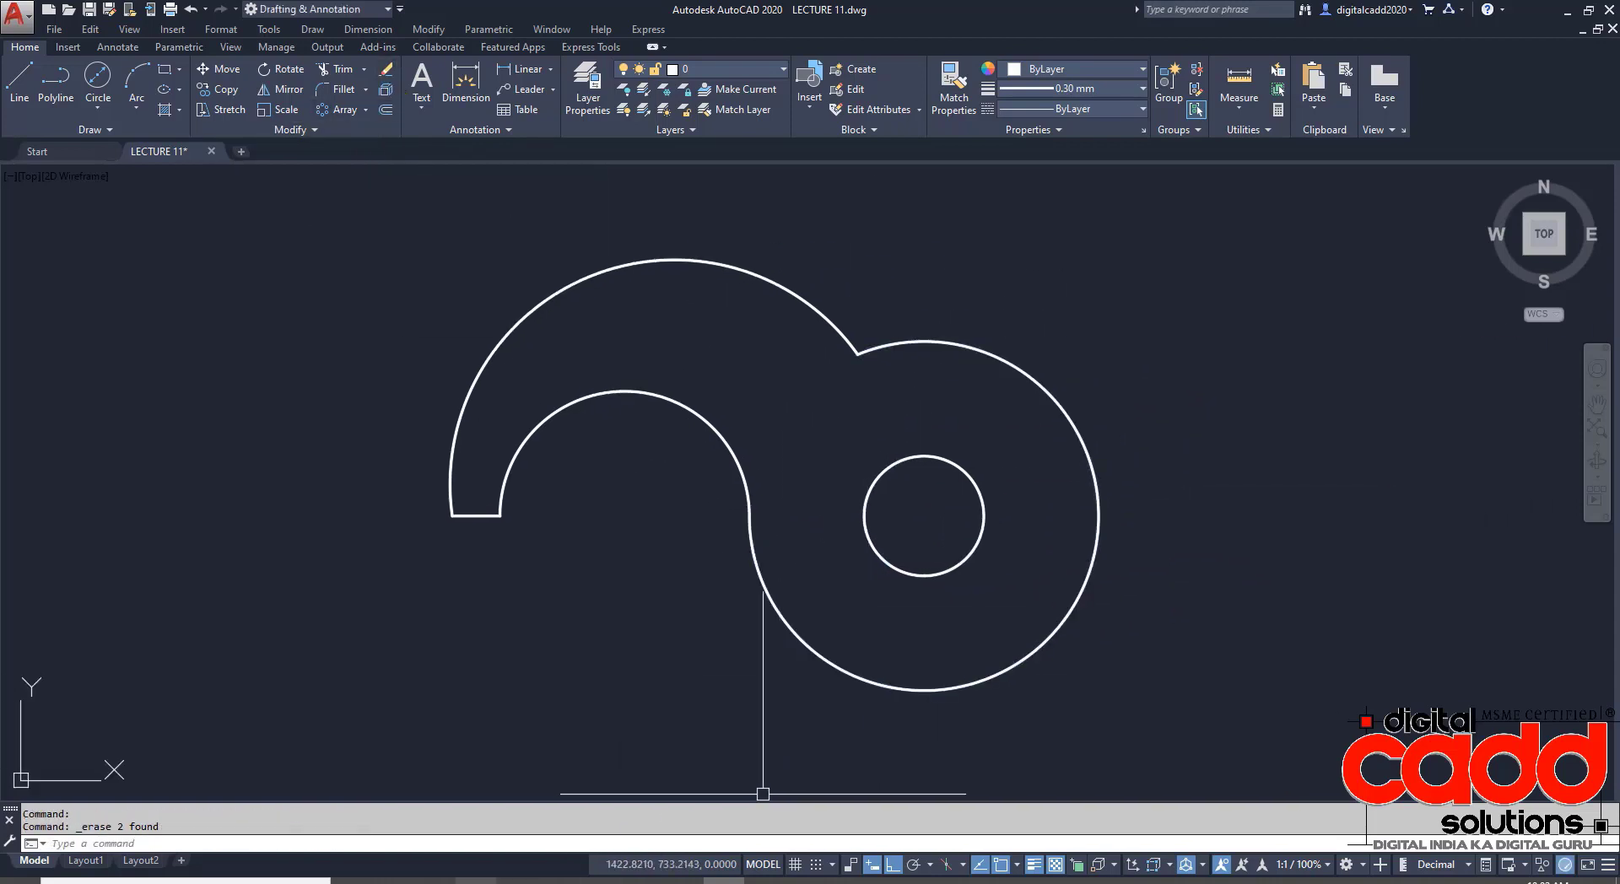
pyautogui.hotkey('alt', 'Tab')
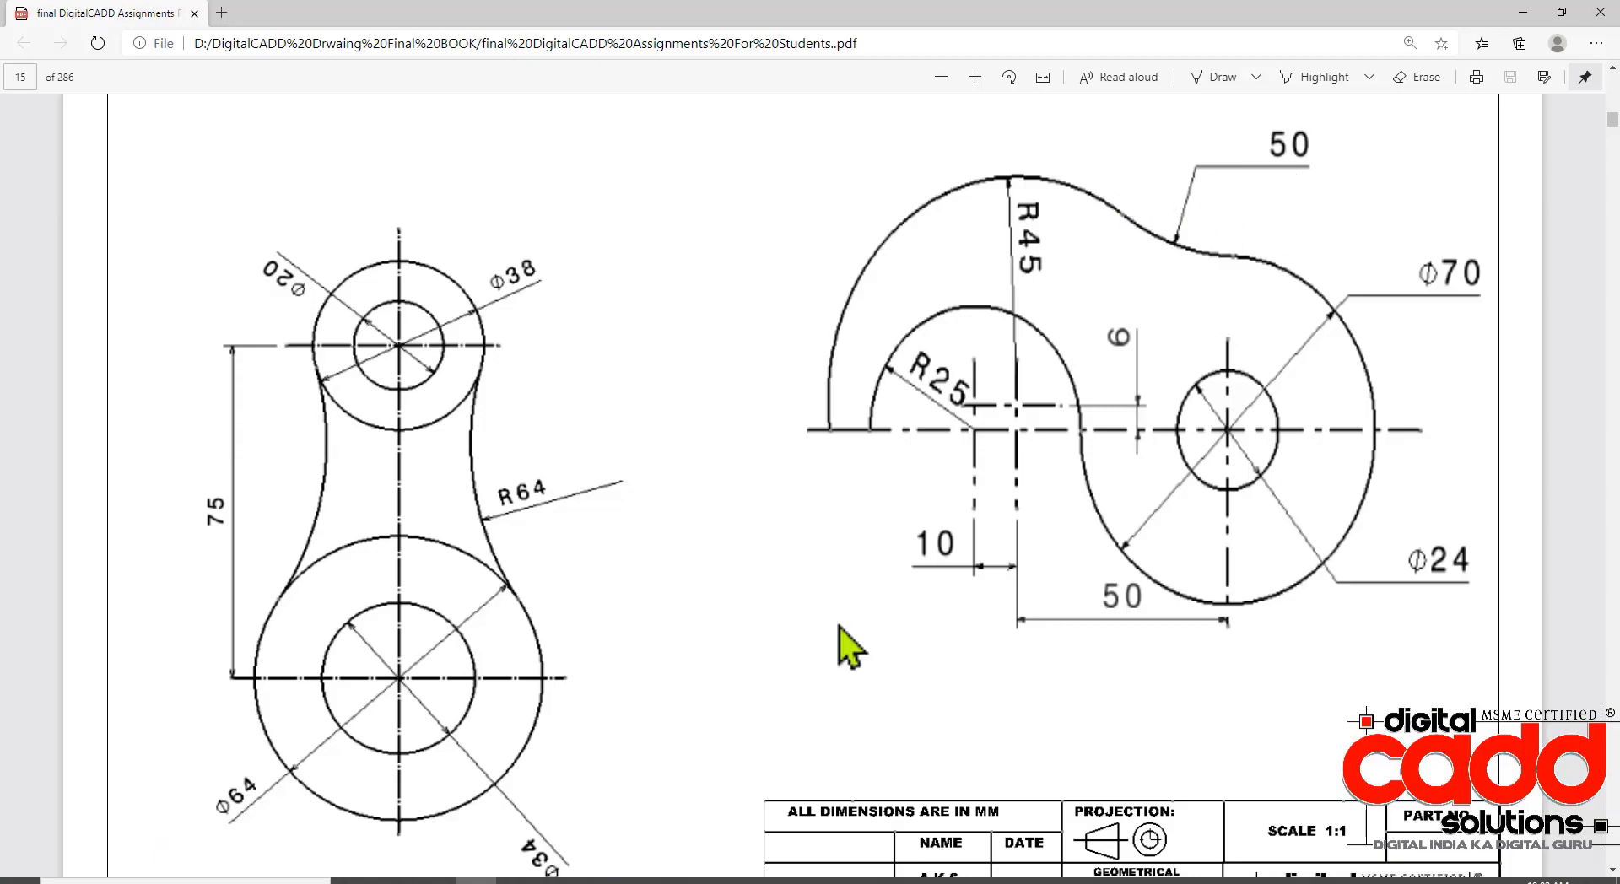
pyautogui.hotkey('alt', 'Tab')
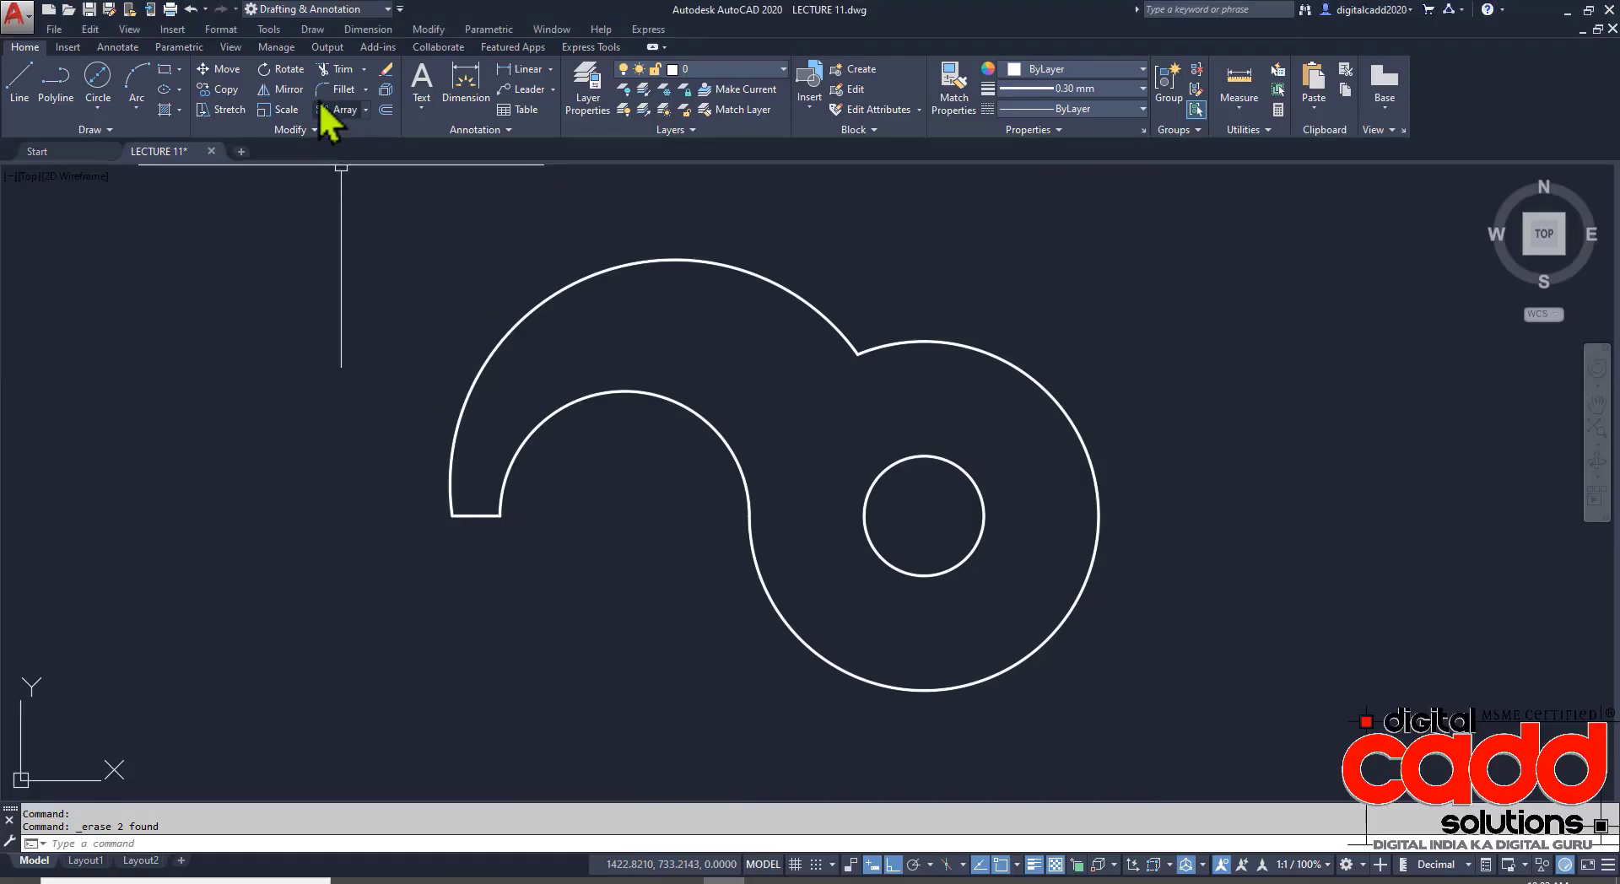
# - Fillet the top R45 arc into the right Ø70 outer circle with radius 50
pyautogui.click(337, 89)
pyautogui.click(331, 844)
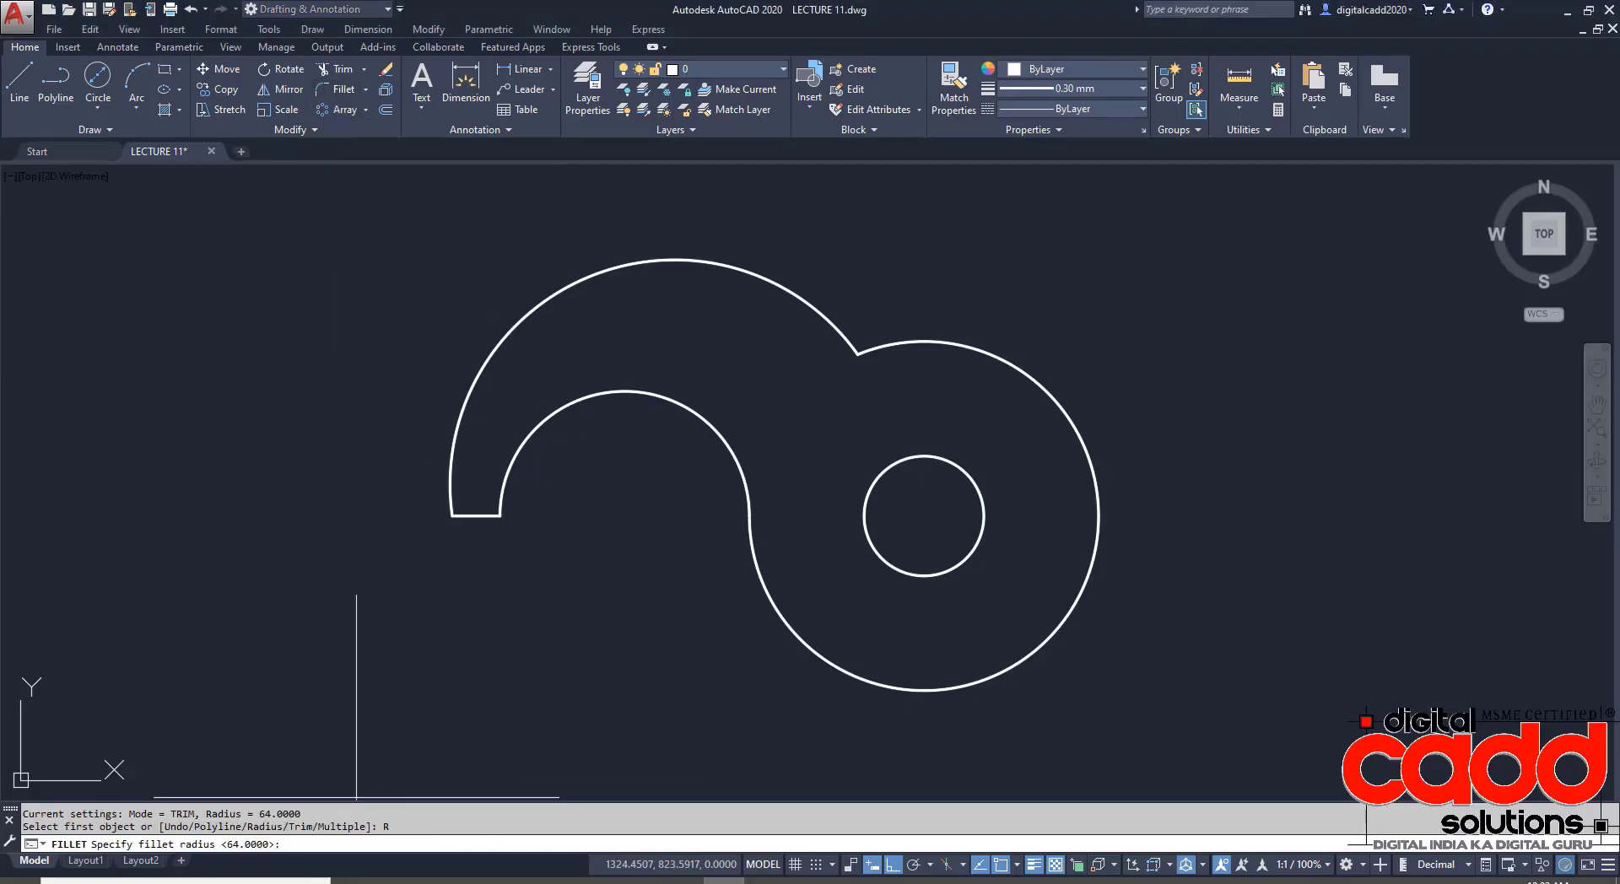
pyautogui.write('50')
pyautogui.press('Return')
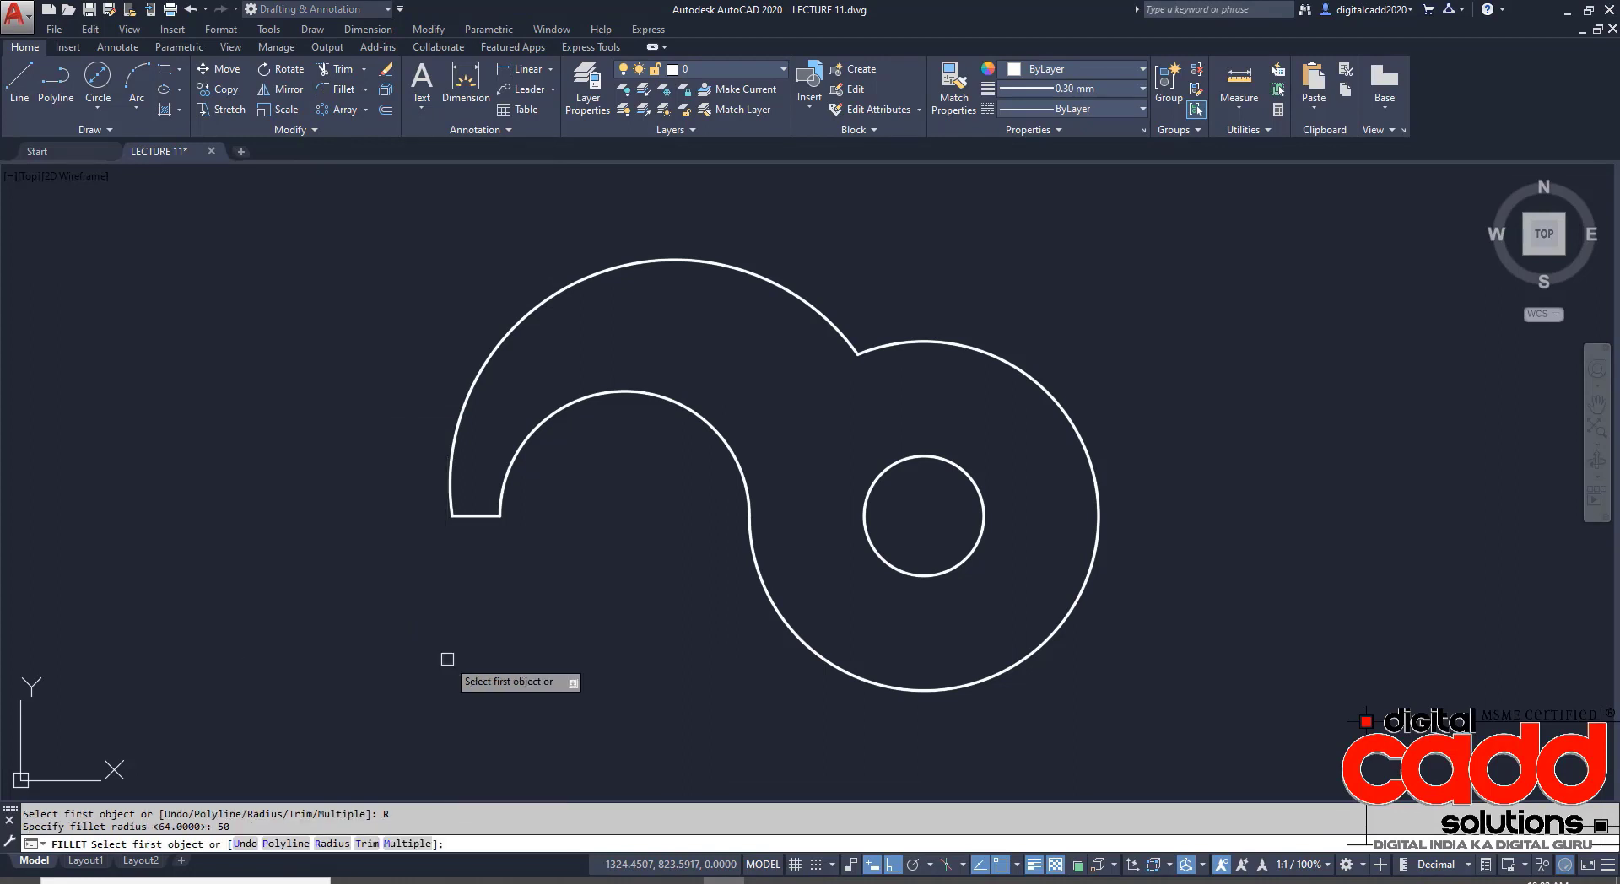
pyautogui.click(807, 305)
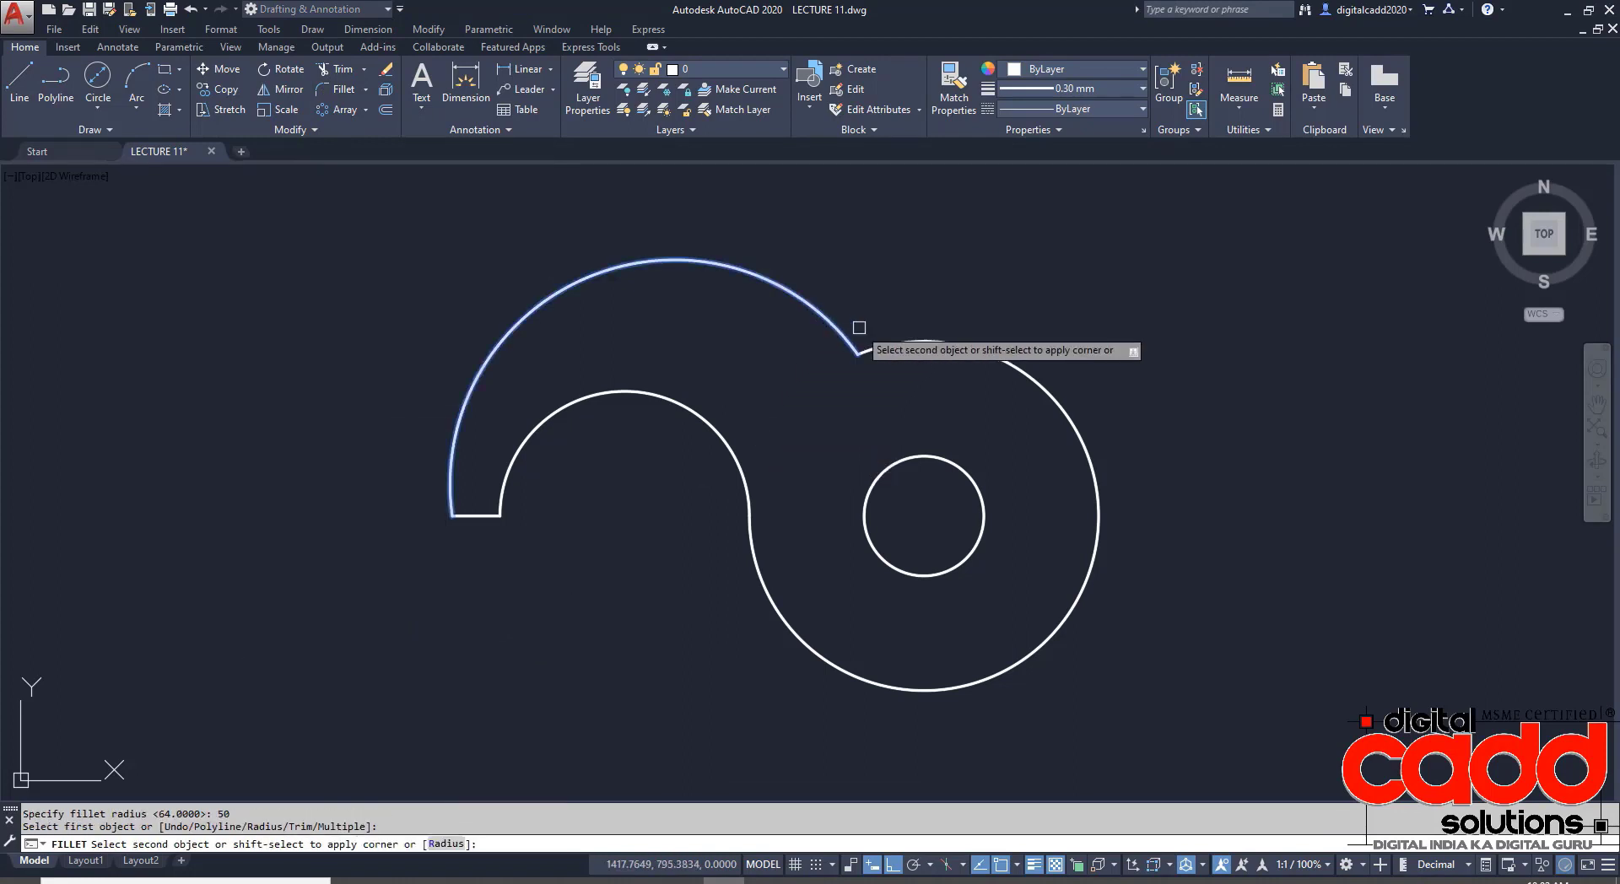
pyautogui.click(852, 346)
pyautogui.moveTo(947, 653)
pyautogui.mouseDown(button='middle')
pyautogui.moveTo(1018, 637)
pyautogui.moveTo(848, 645)
pyautogui.moveTo(896, 660)
pyautogui.mouseUp(button='middle')
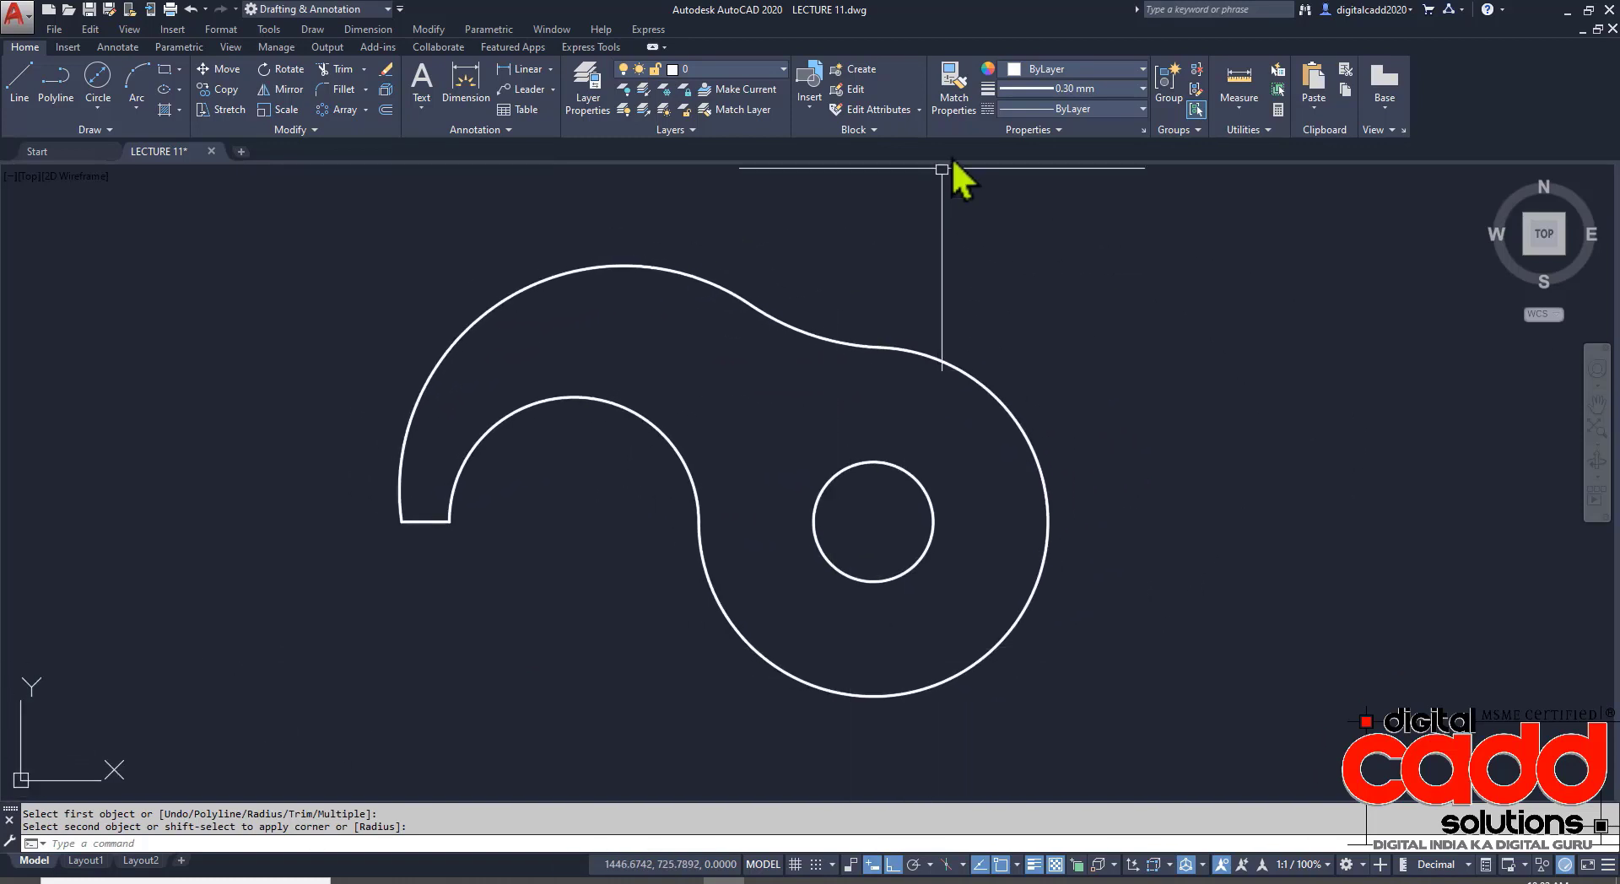
# - Set the current colour to Yellow and the lineweight to ByLayer
pyautogui.click(1038, 70)
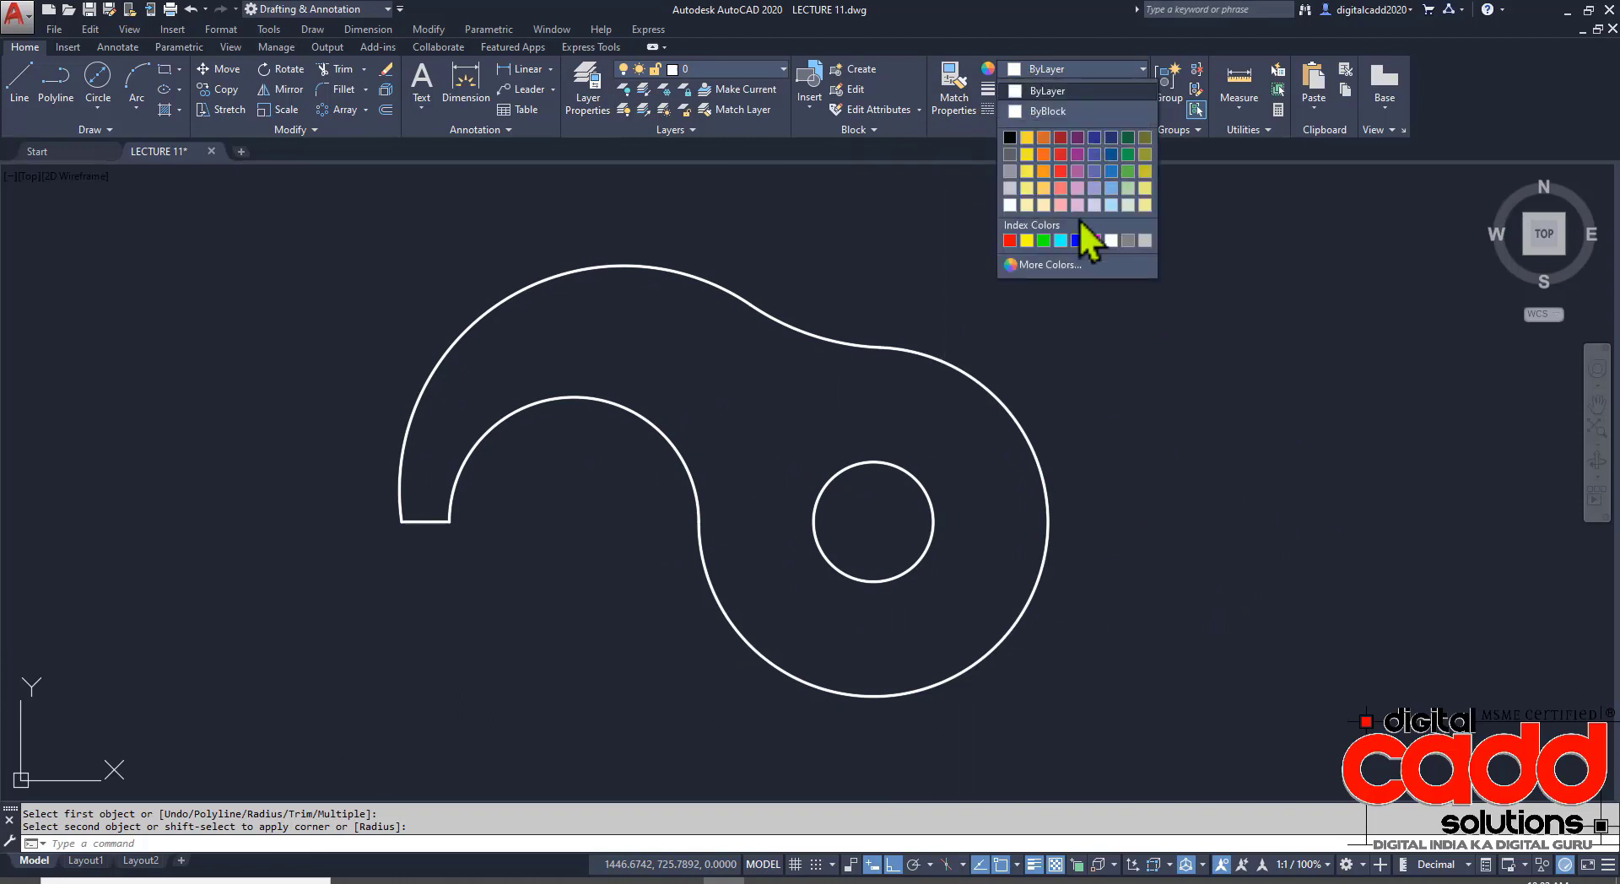
pyautogui.click(1026, 240)
pyautogui.click(1076, 88)
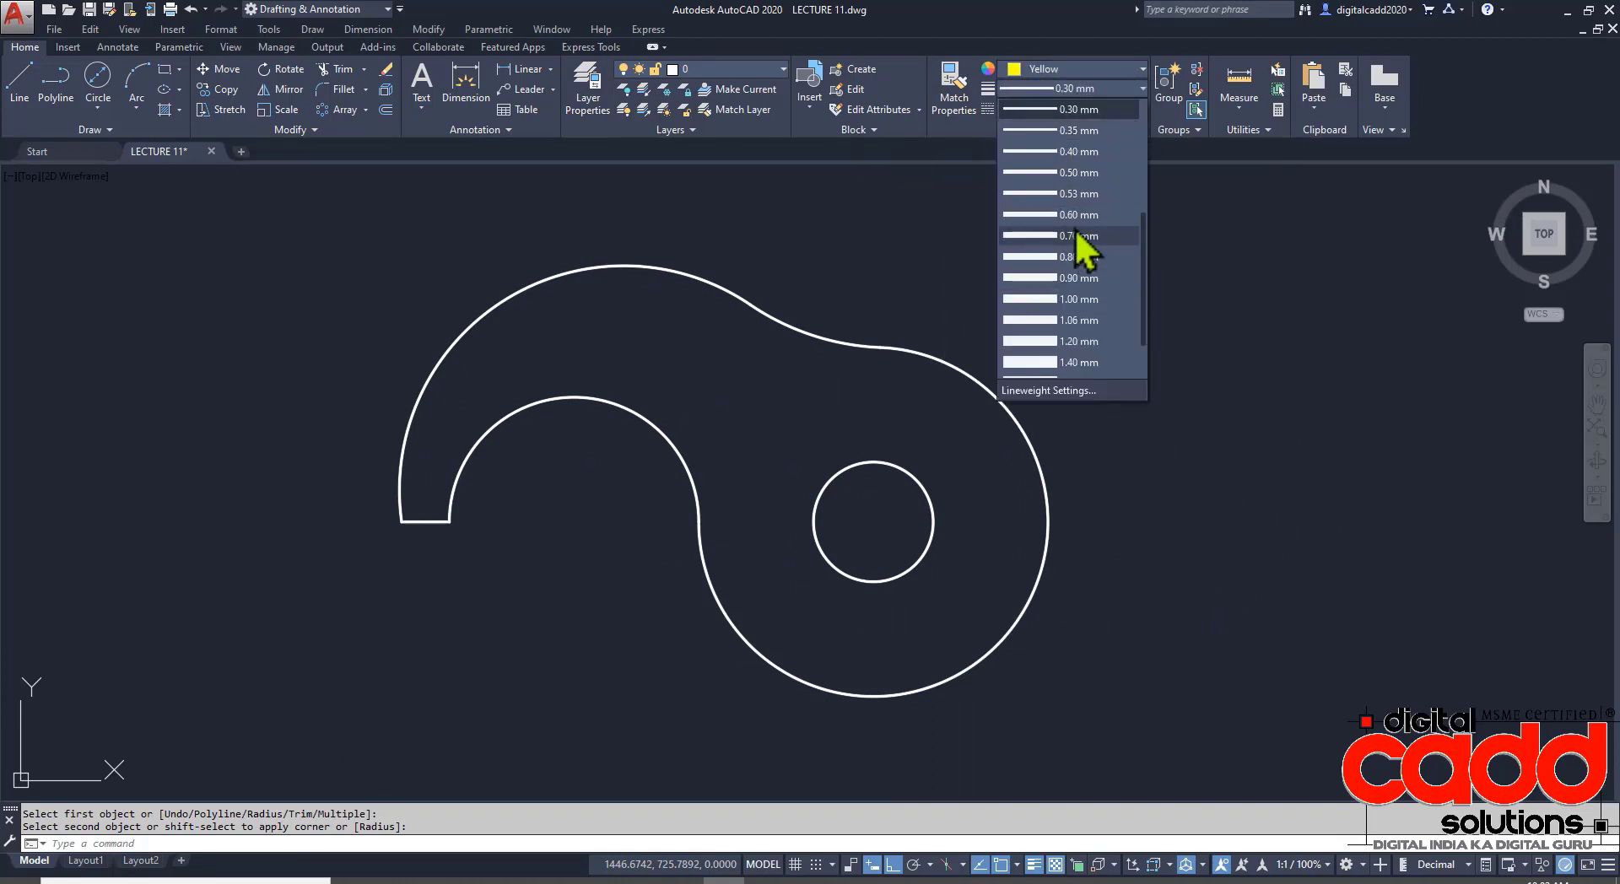
pyautogui.scroll(5, 1063, 185)
pyautogui.click(1041, 130)
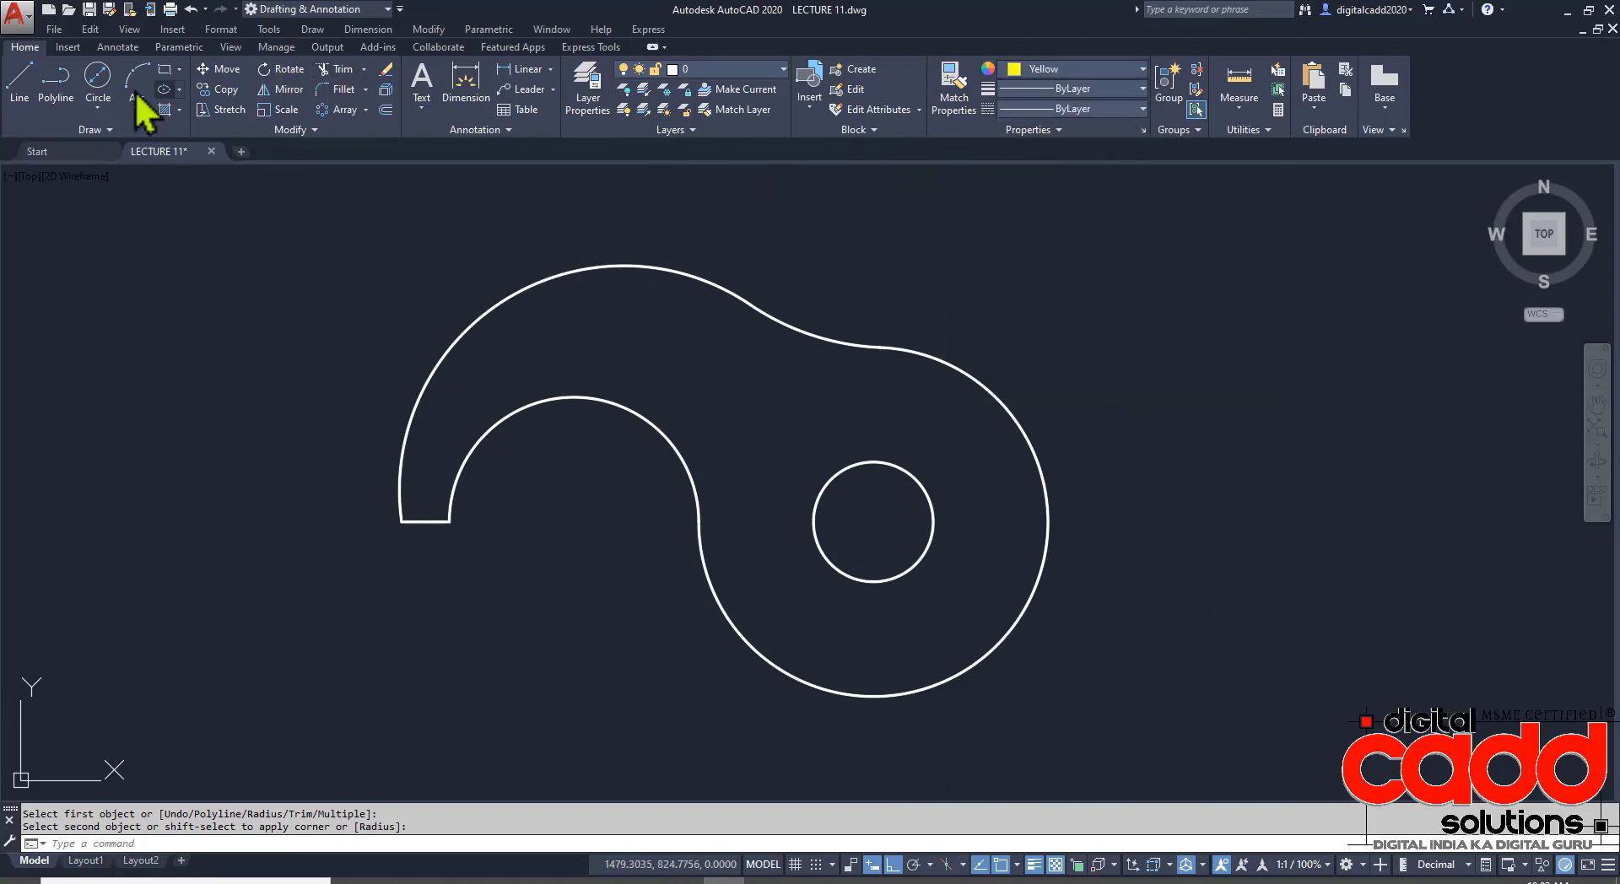
# - Add centre marks to the right outer circle, top arc and fillet arc, then select the fillet's mark
pyautogui.click(115, 47)
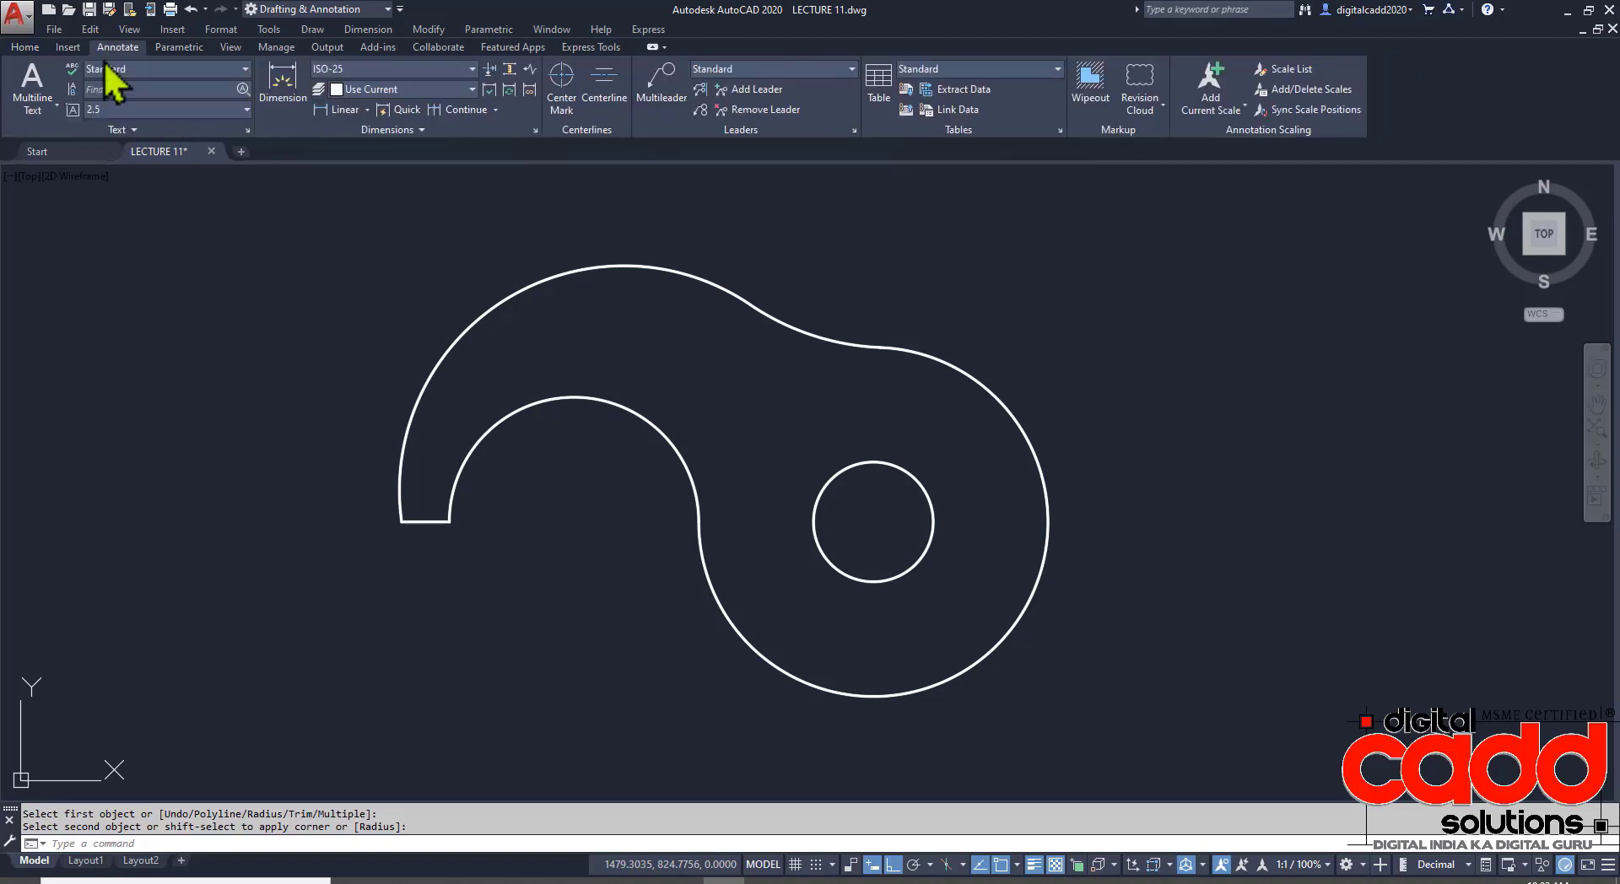
pyautogui.click(562, 84)
pyautogui.click(1046, 501)
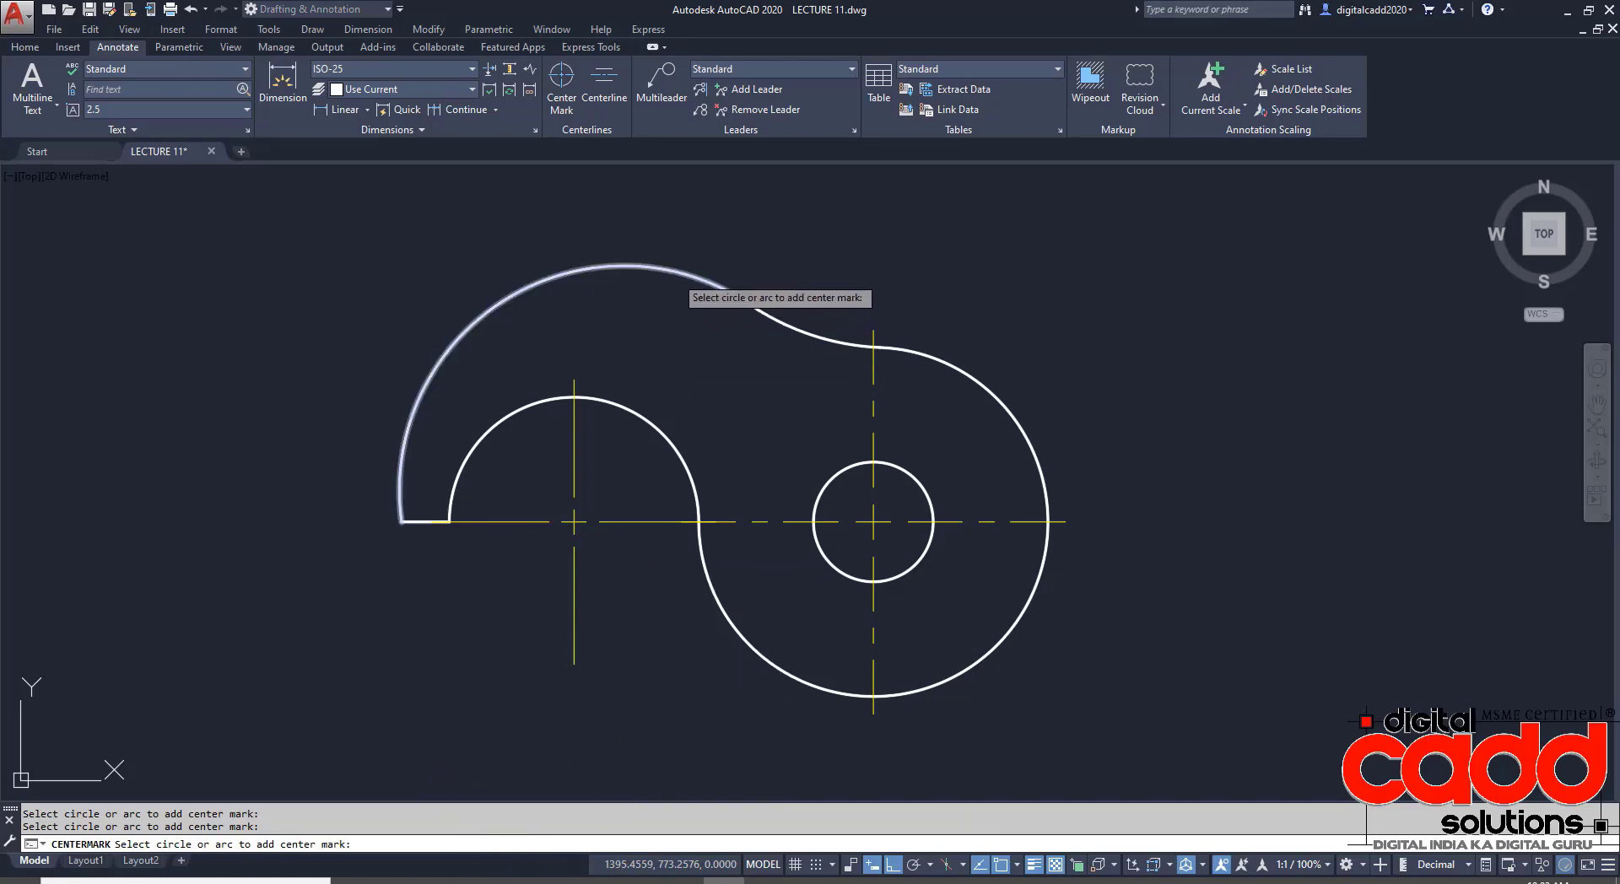
pyautogui.click(675, 274)
pyautogui.moveTo(619, 668); pyautogui.dragTo(667, 663, button='middle')
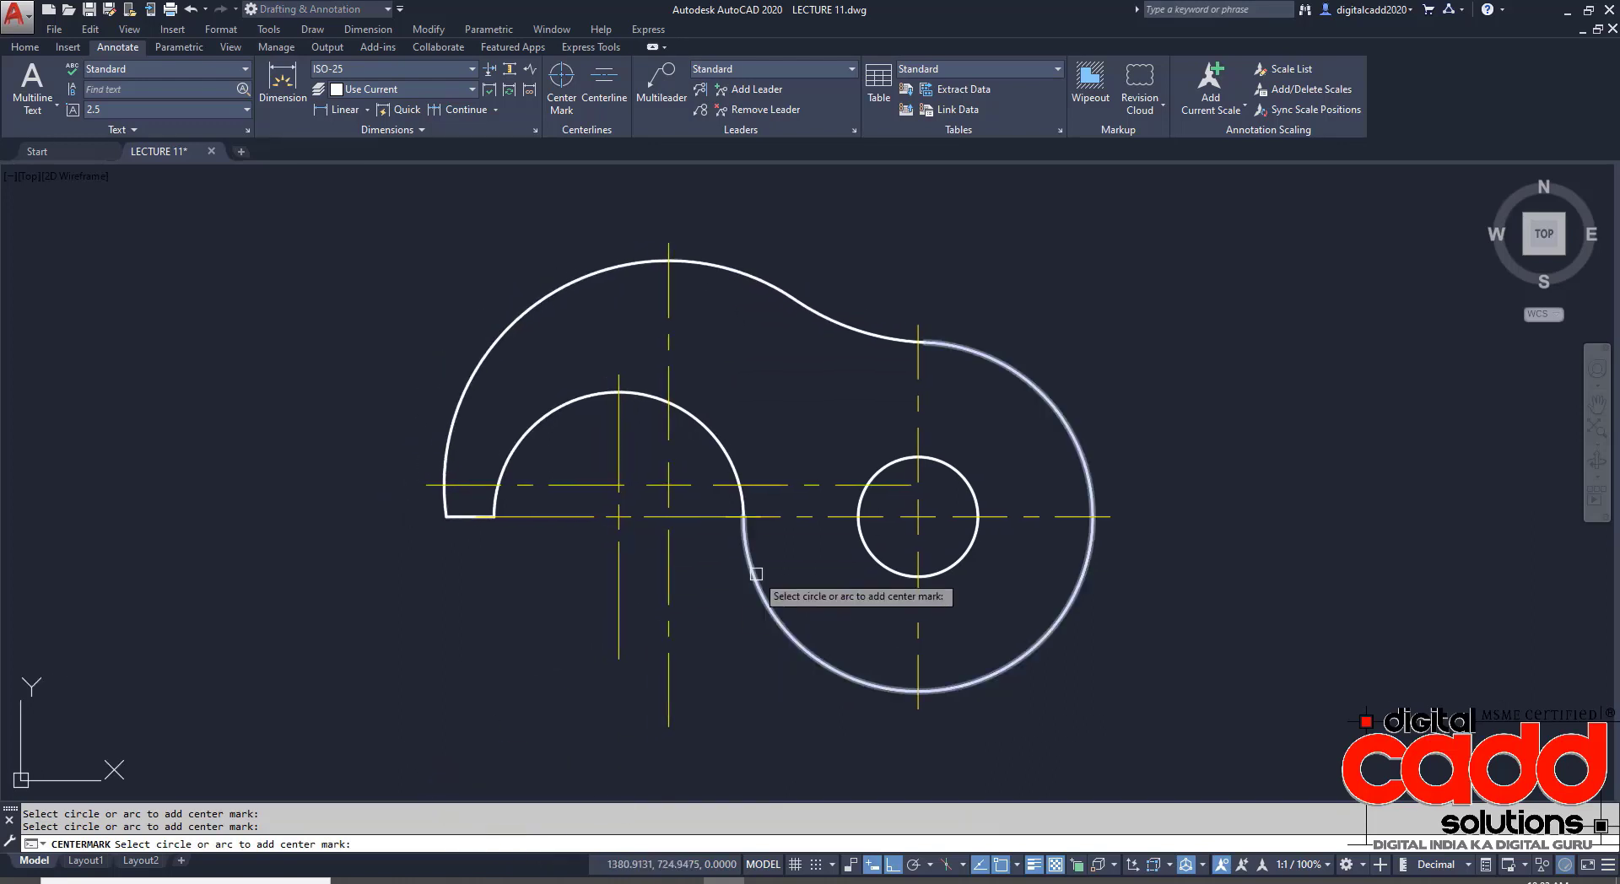
pyautogui.click(885, 339)
pyautogui.scroll(-3, 881, 516)
pyautogui.press('Escape')
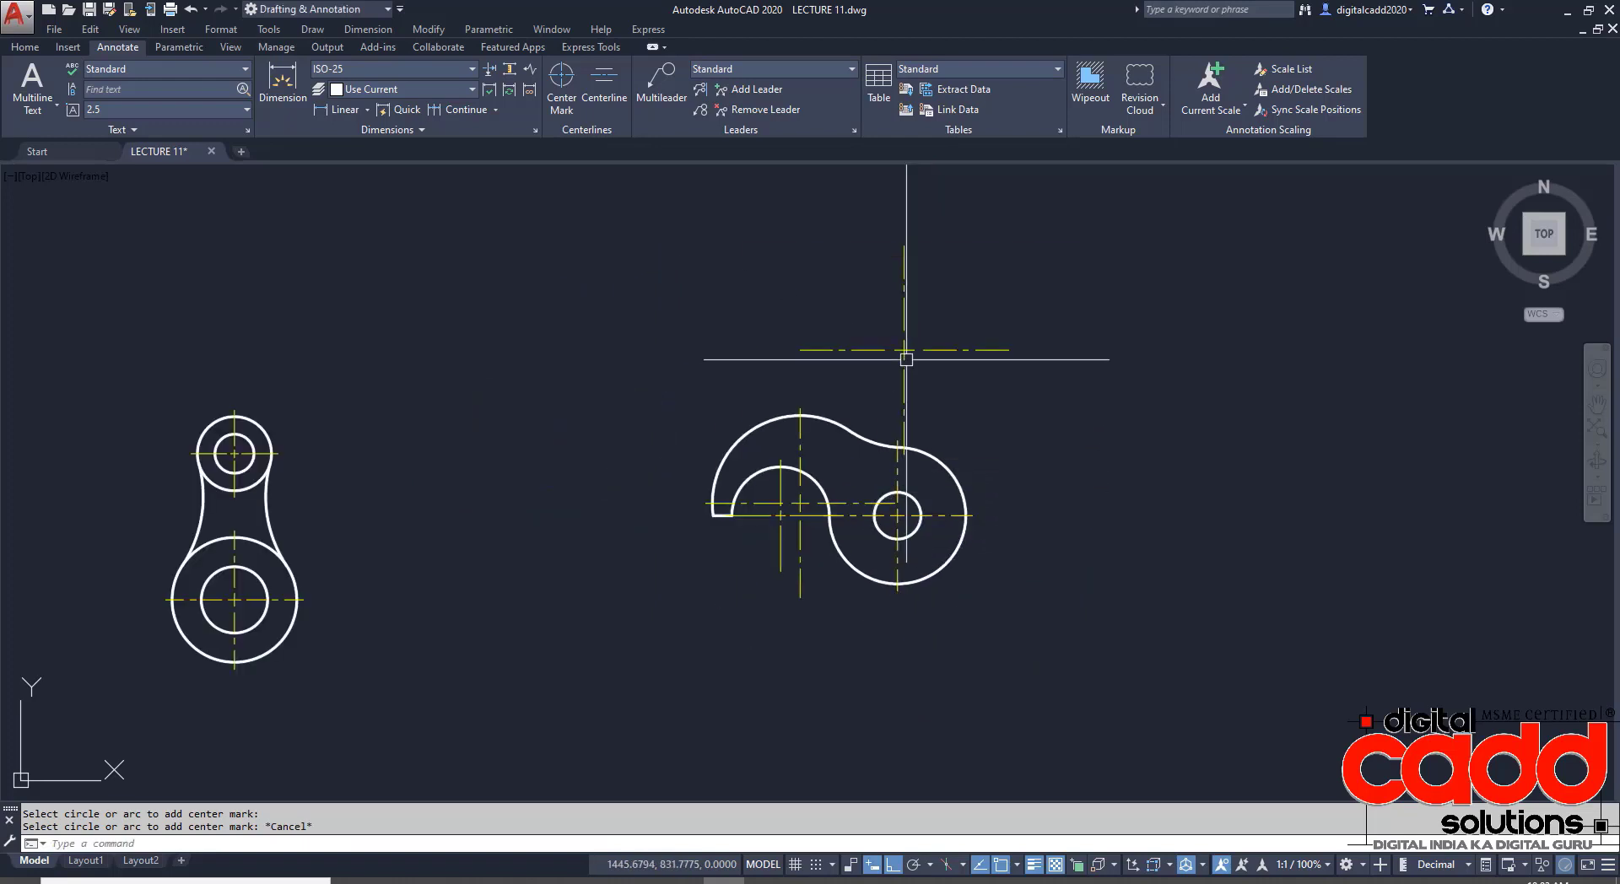
pyautogui.click(903, 349)
# - Erase the fillet arc's centre mark and stretch the left arc's horizontal centre line to the small circle
pyautogui.press('Delete')
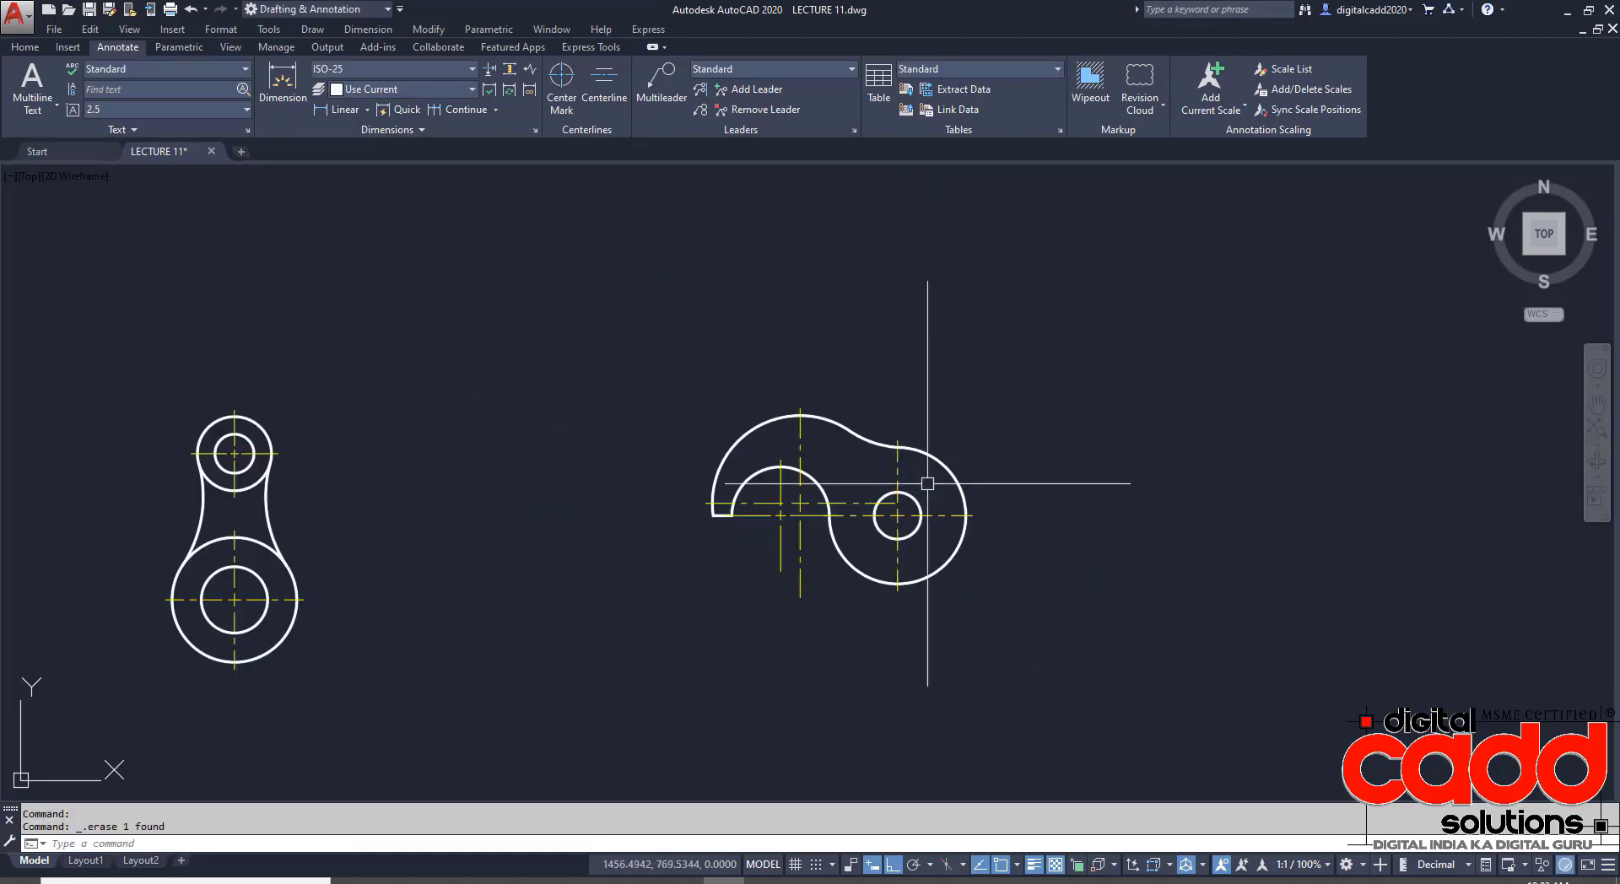
pyautogui.scroll(4, 886, 489)
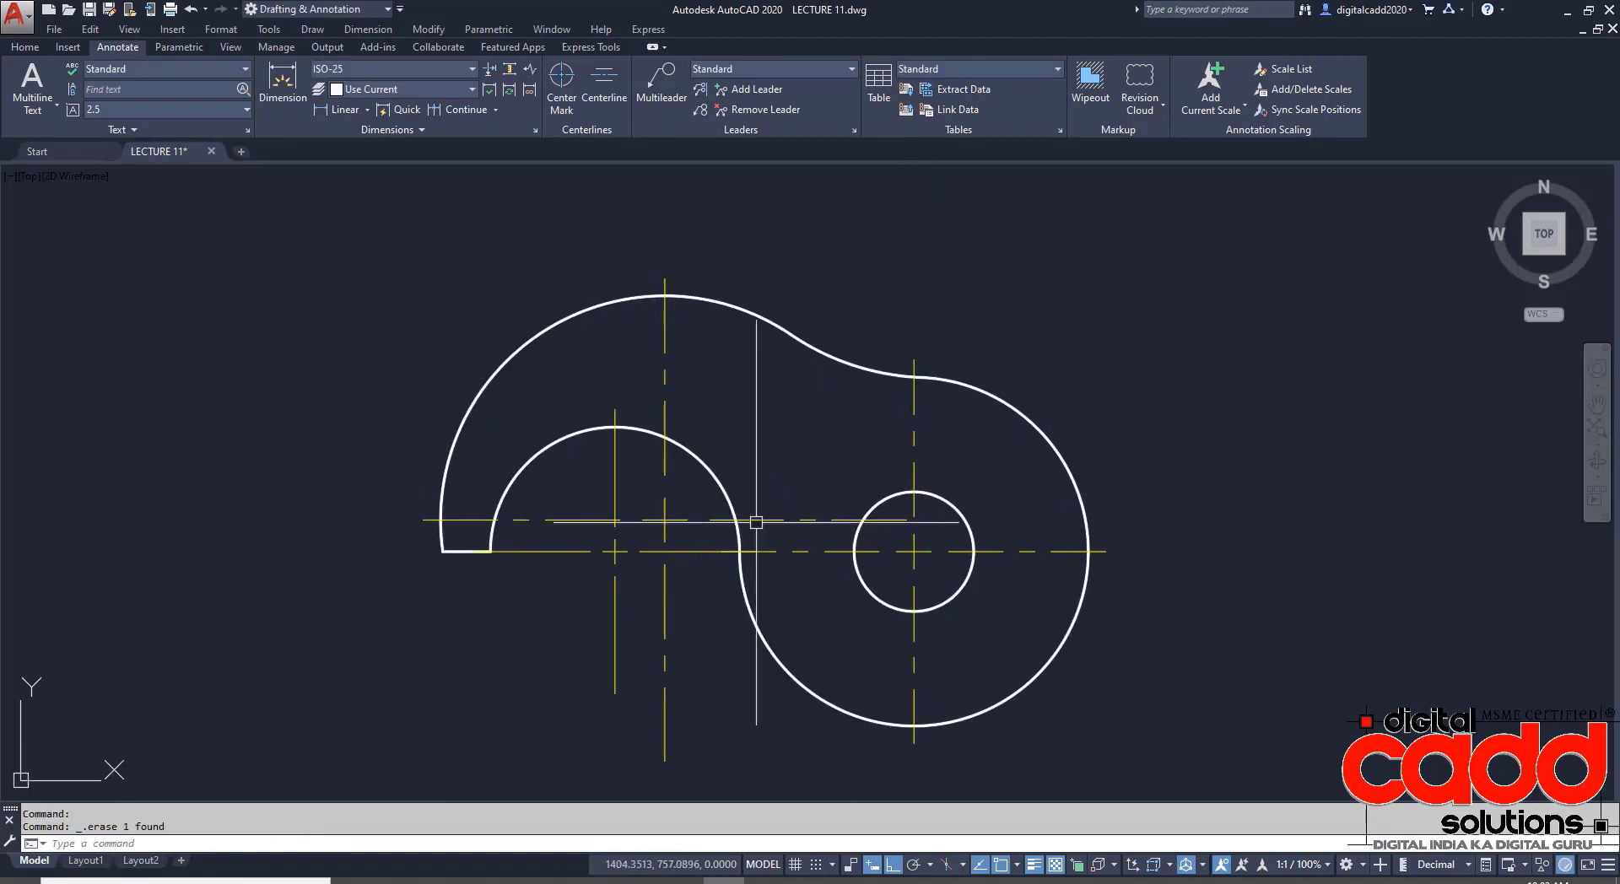
pyautogui.click(666, 519)
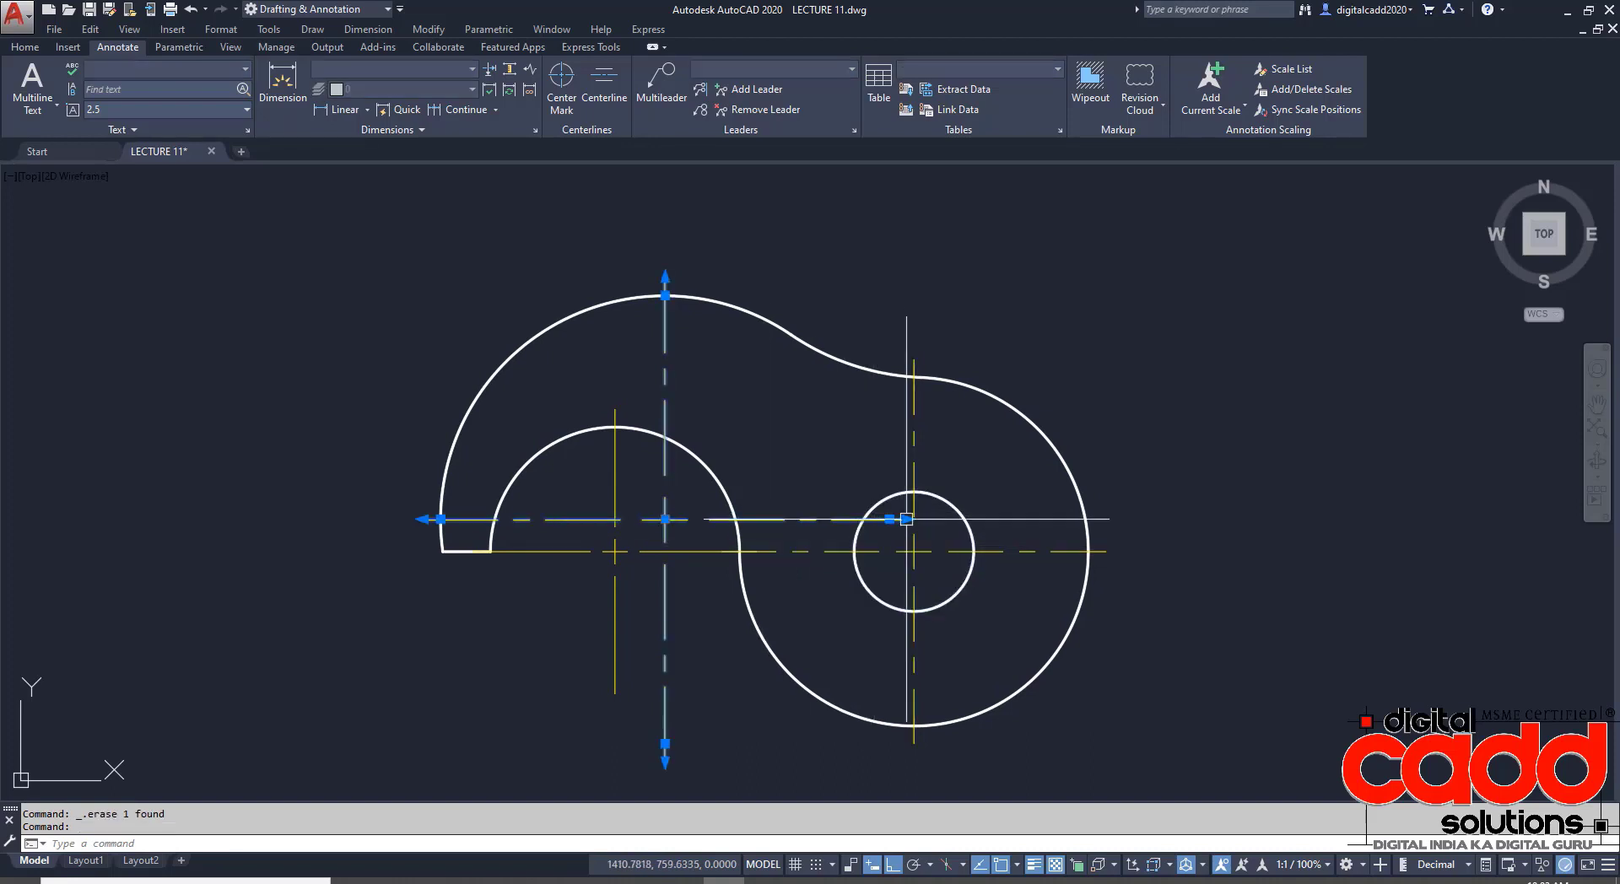
pyautogui.click(906, 519)
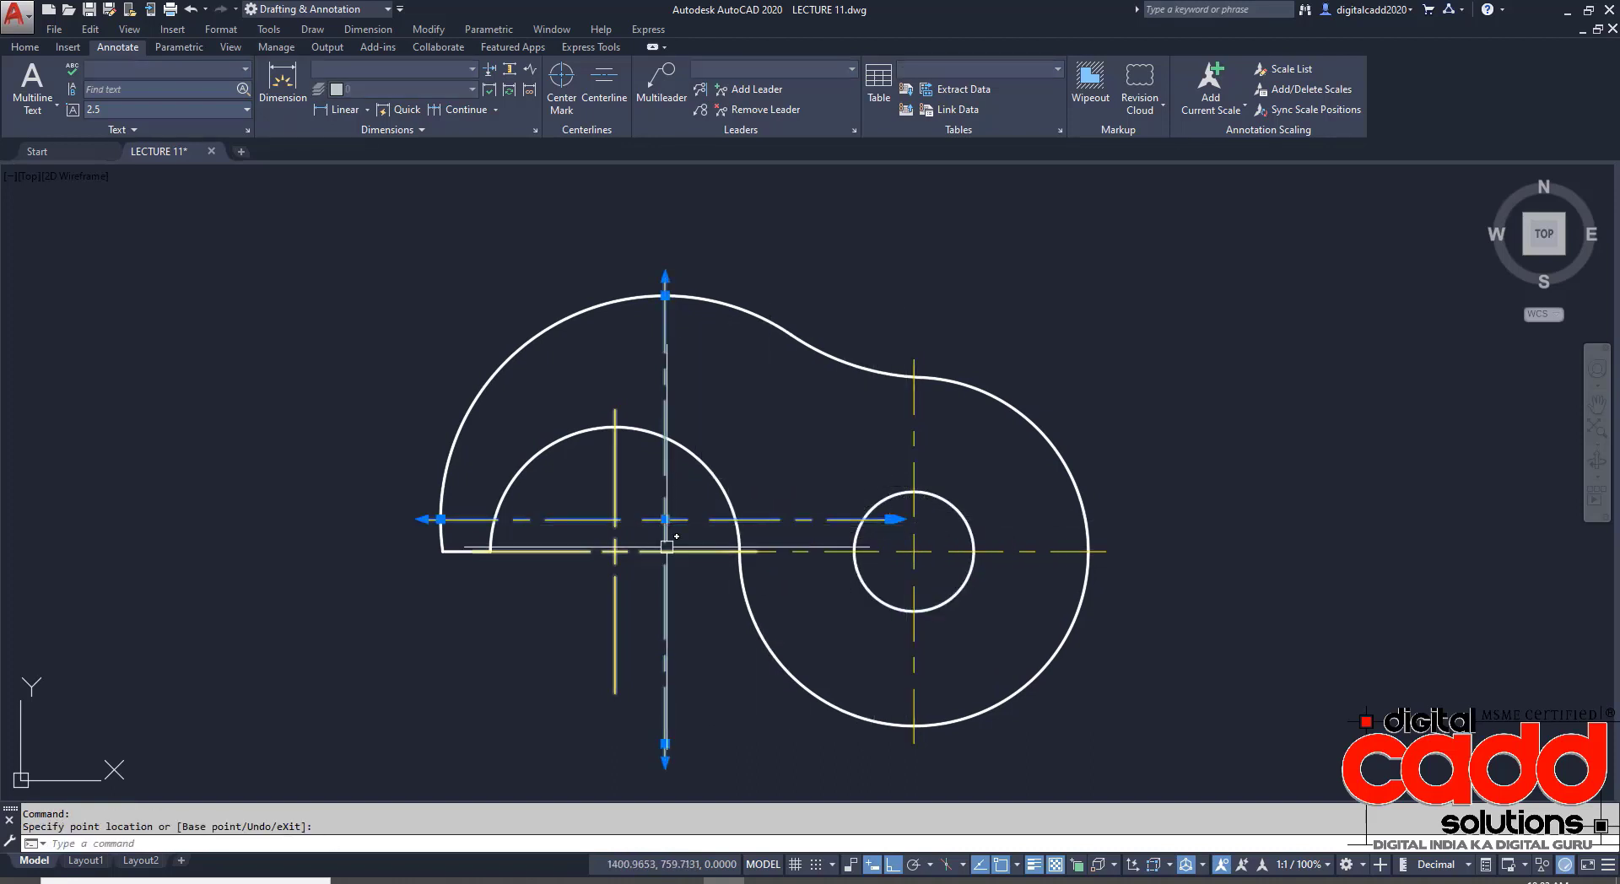
pyautogui.scroll(2, 666, 546)
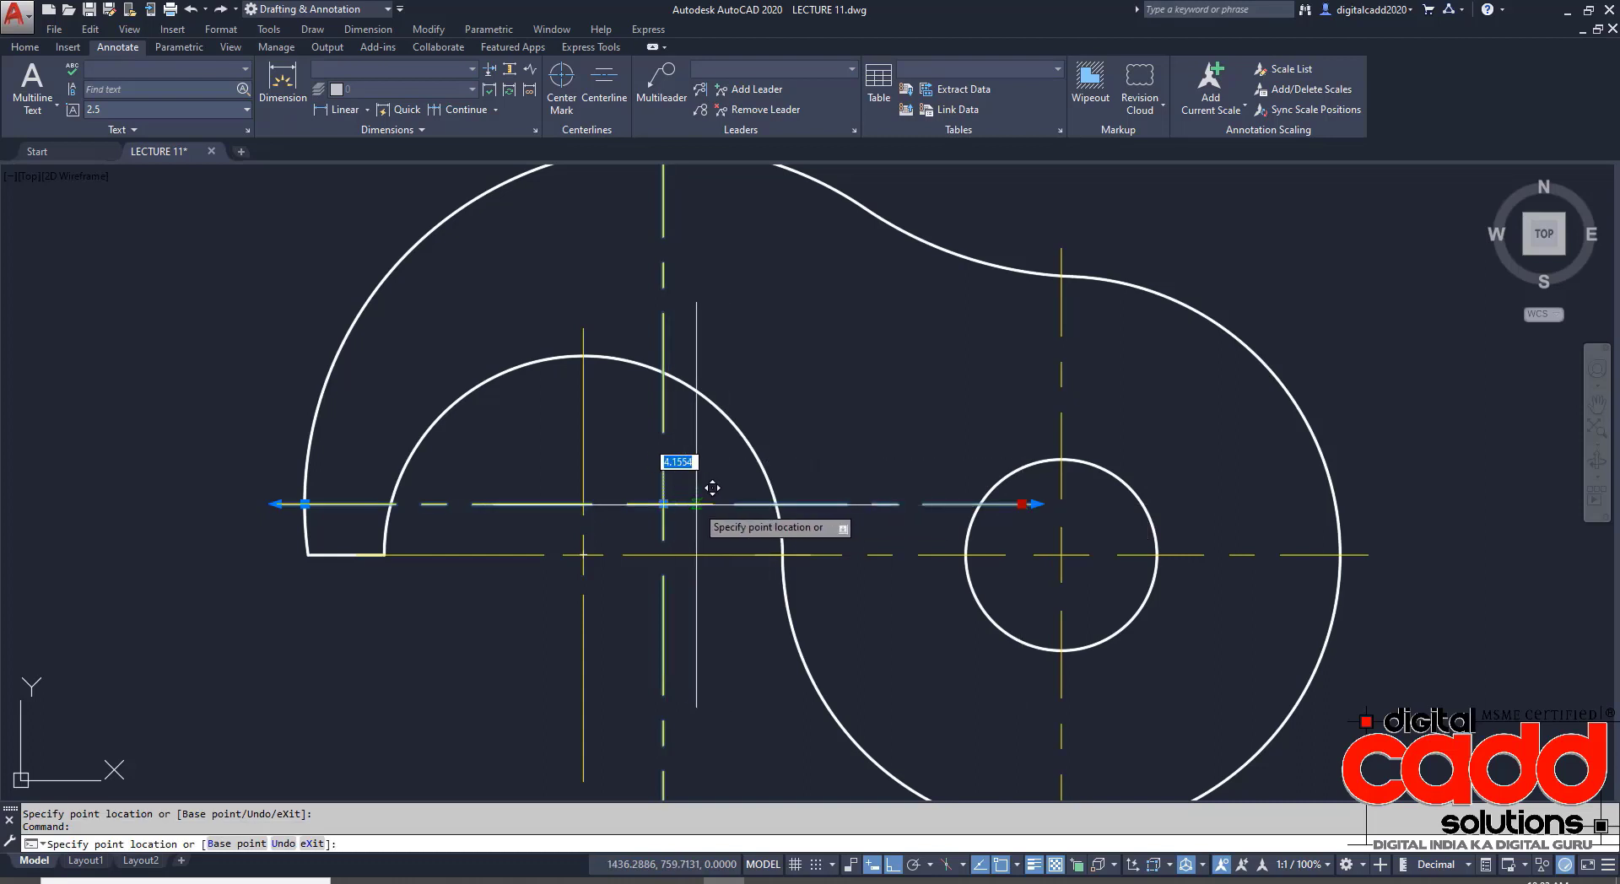
pyautogui.click(743, 503)
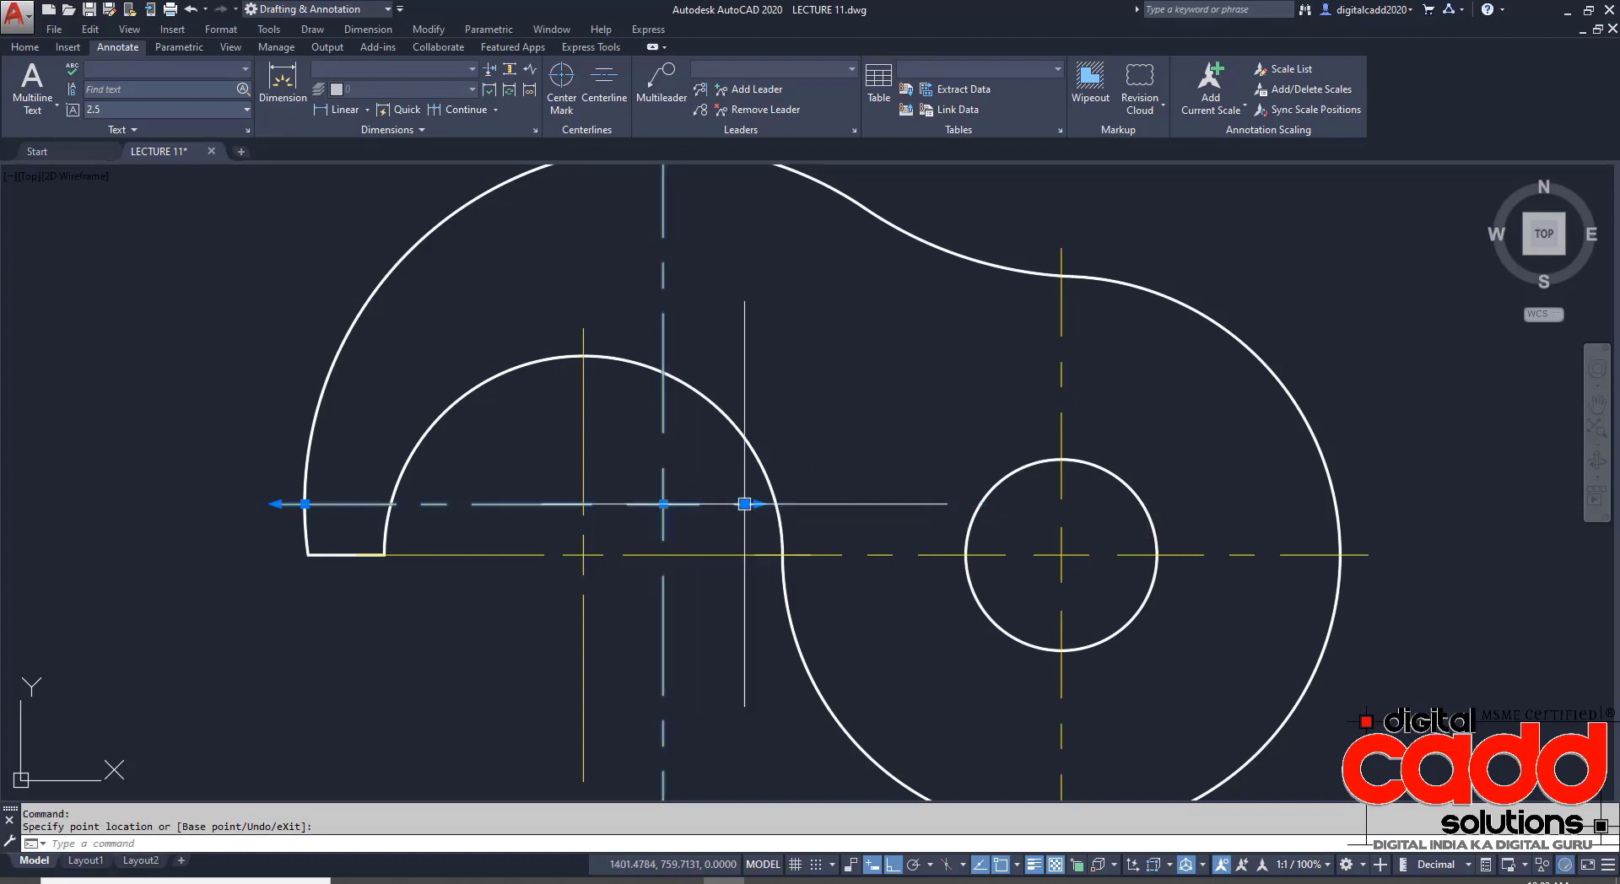
pyautogui.click(305, 503)
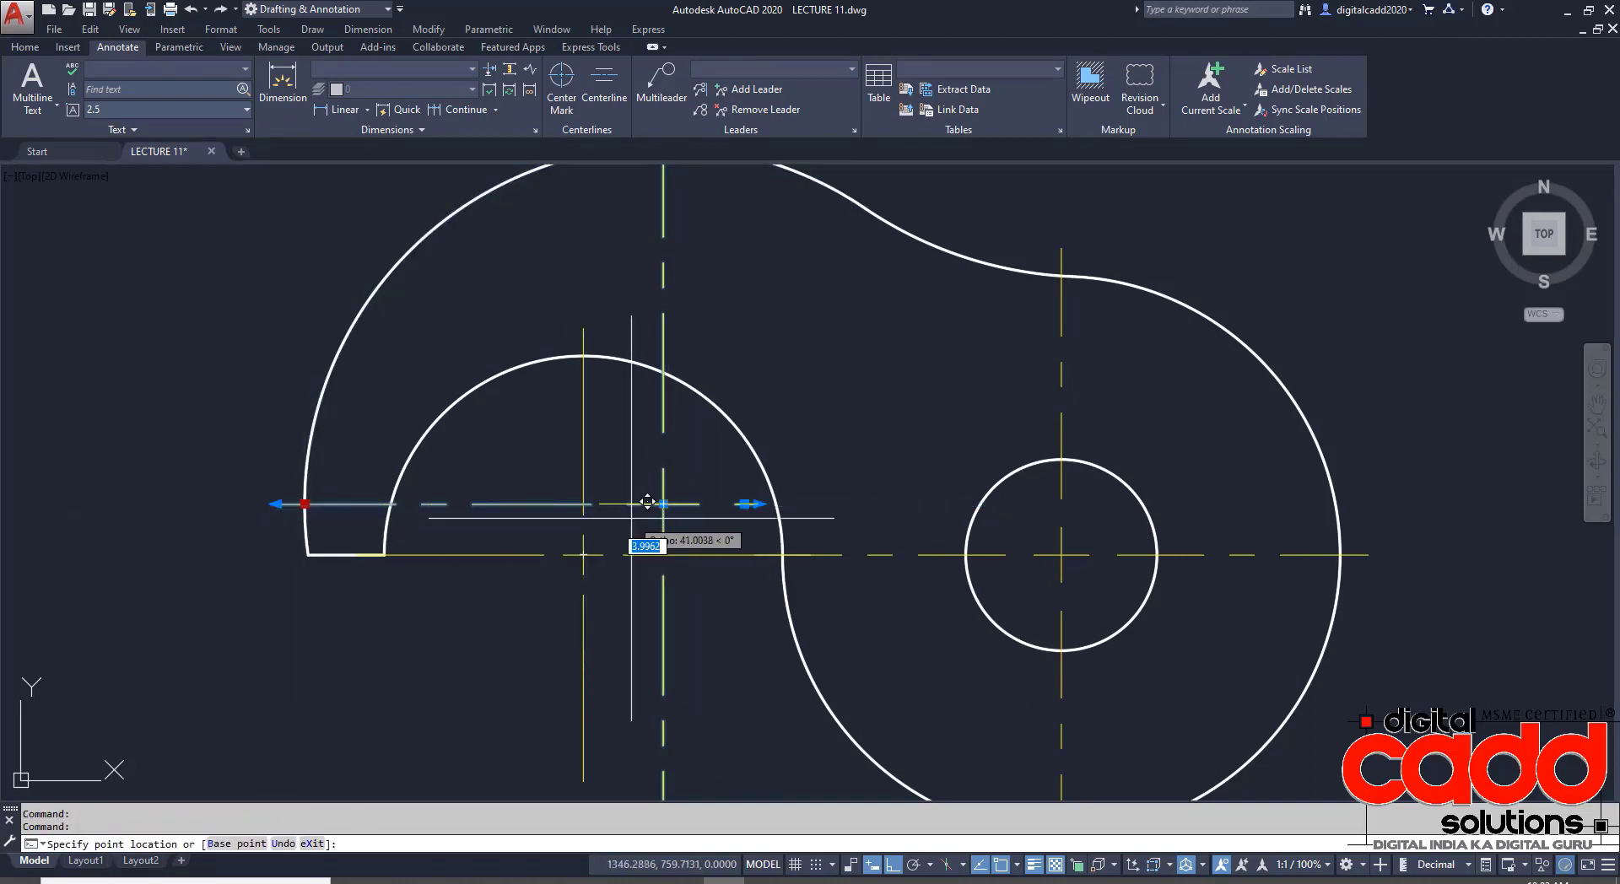
pyautogui.press('Escape')
pyautogui.press('Escape')
# - Move the top end of the top arc's vertical centre line to a new length
pyautogui.moveTo(658, 464); pyautogui.dragTo(596, 674, button='middle')
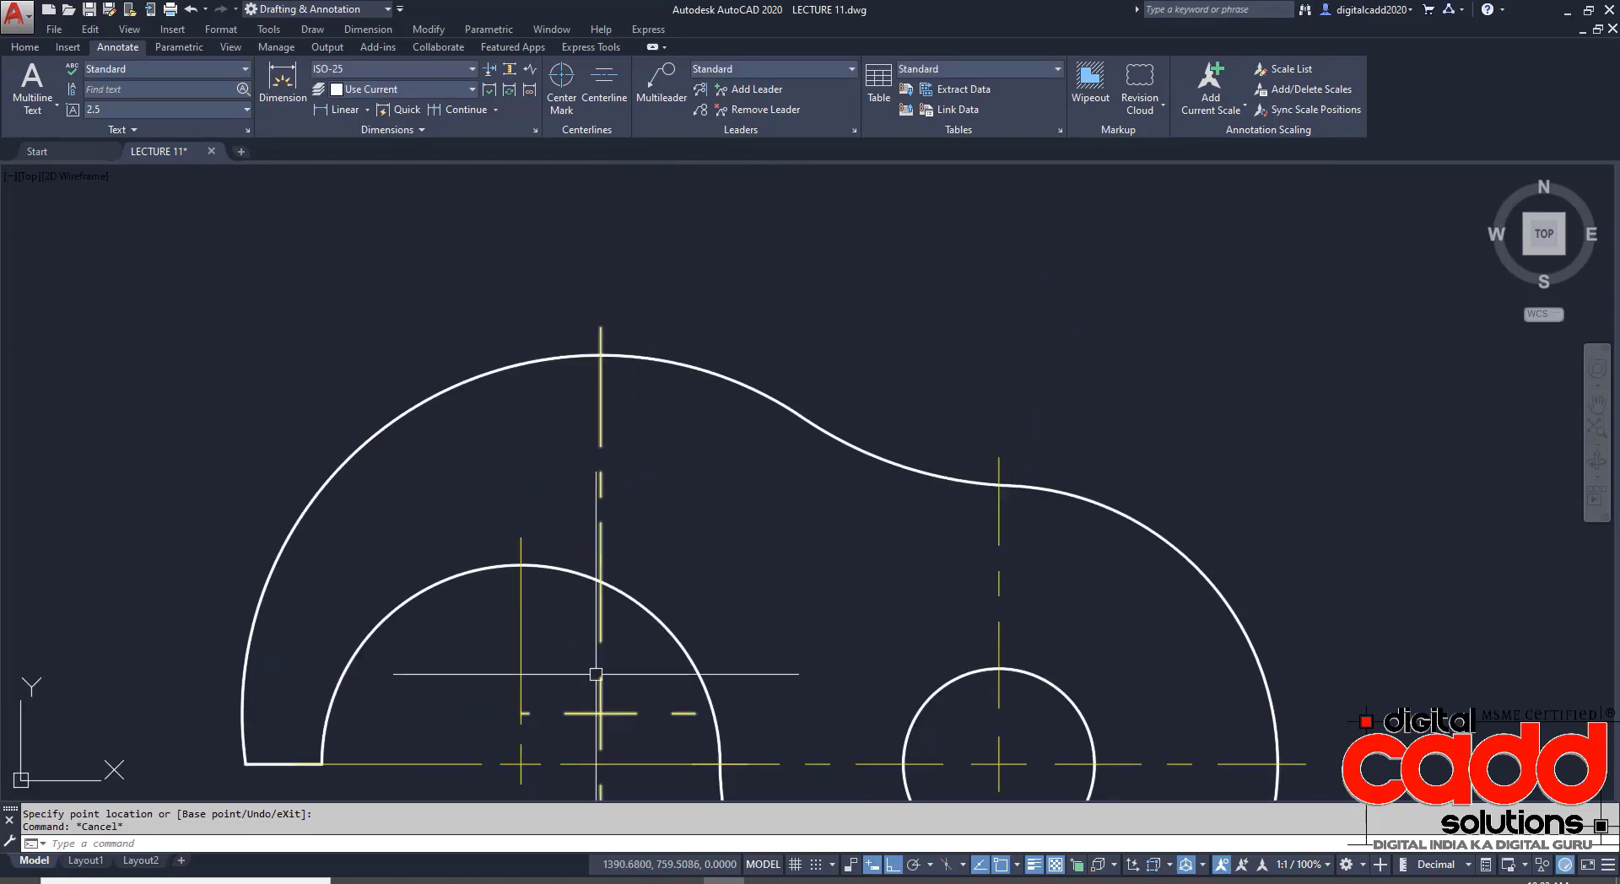
pyautogui.click(601, 380)
pyautogui.click(600, 354)
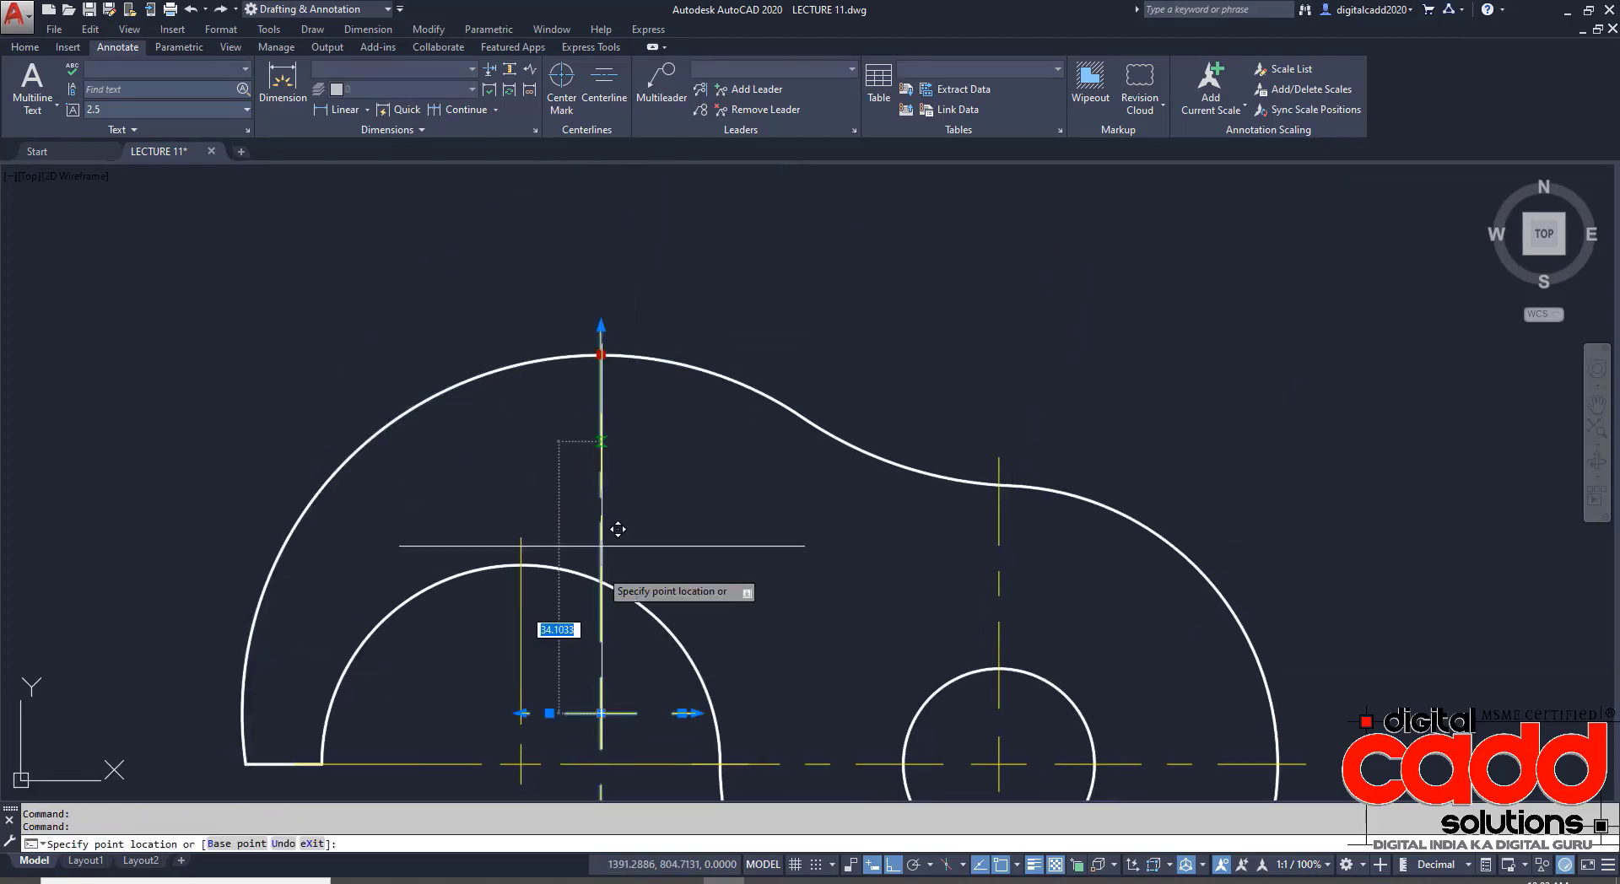
pyautogui.moveTo(618, 529); pyautogui.dragTo(618, 342, button='middle')
pyautogui.click(600, 464)
pyautogui.moveTo(591, 773); pyautogui.dragTo(590, 529, button='middle')
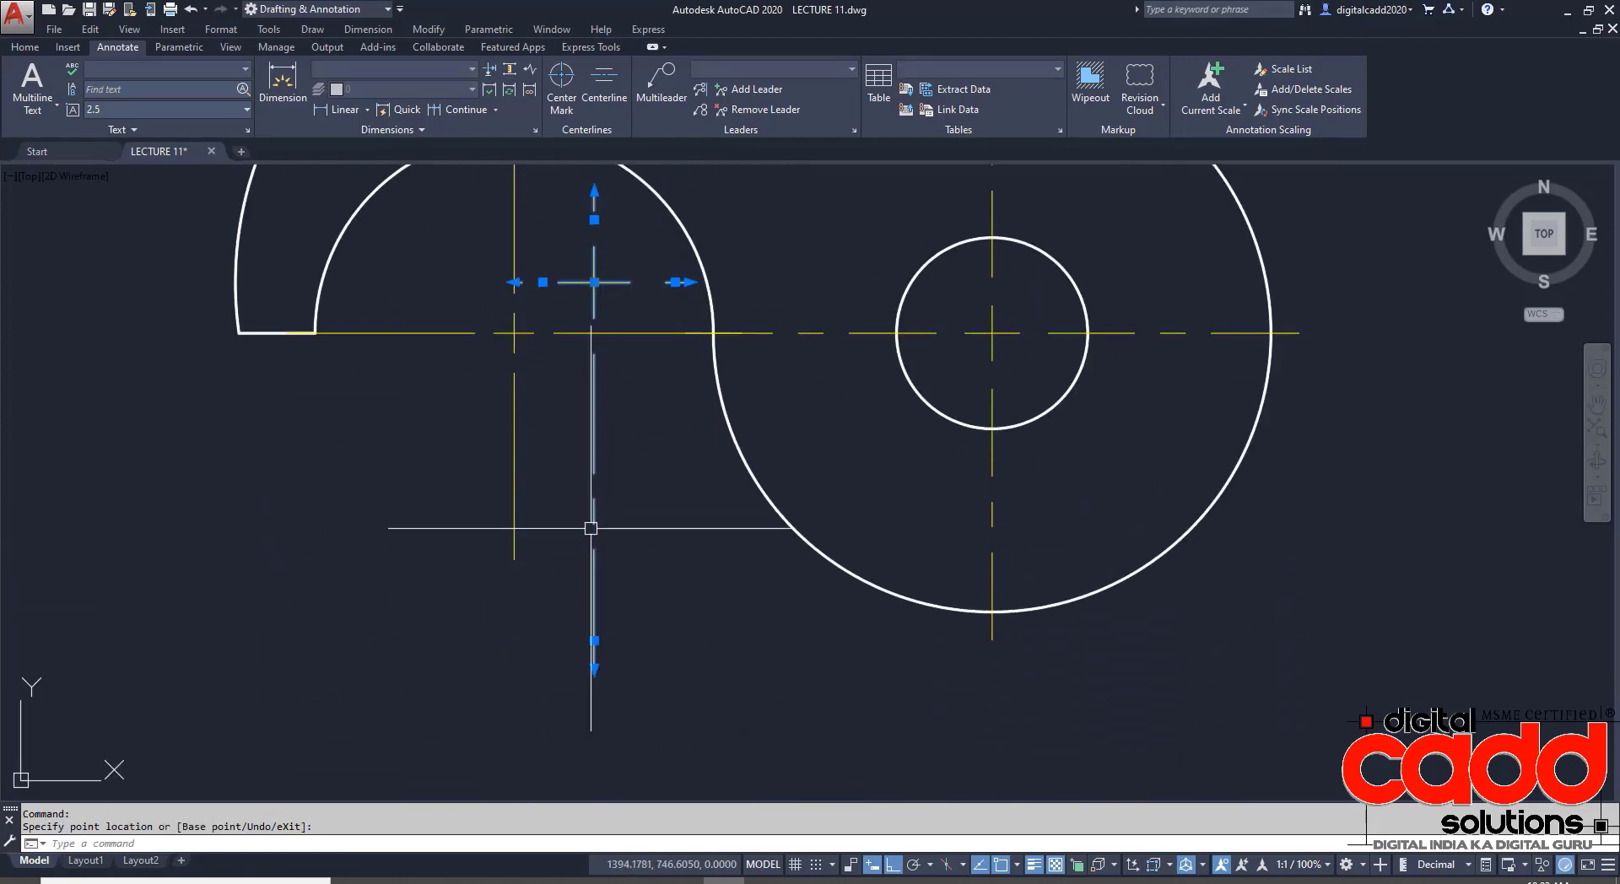
pyautogui.click(594, 641)
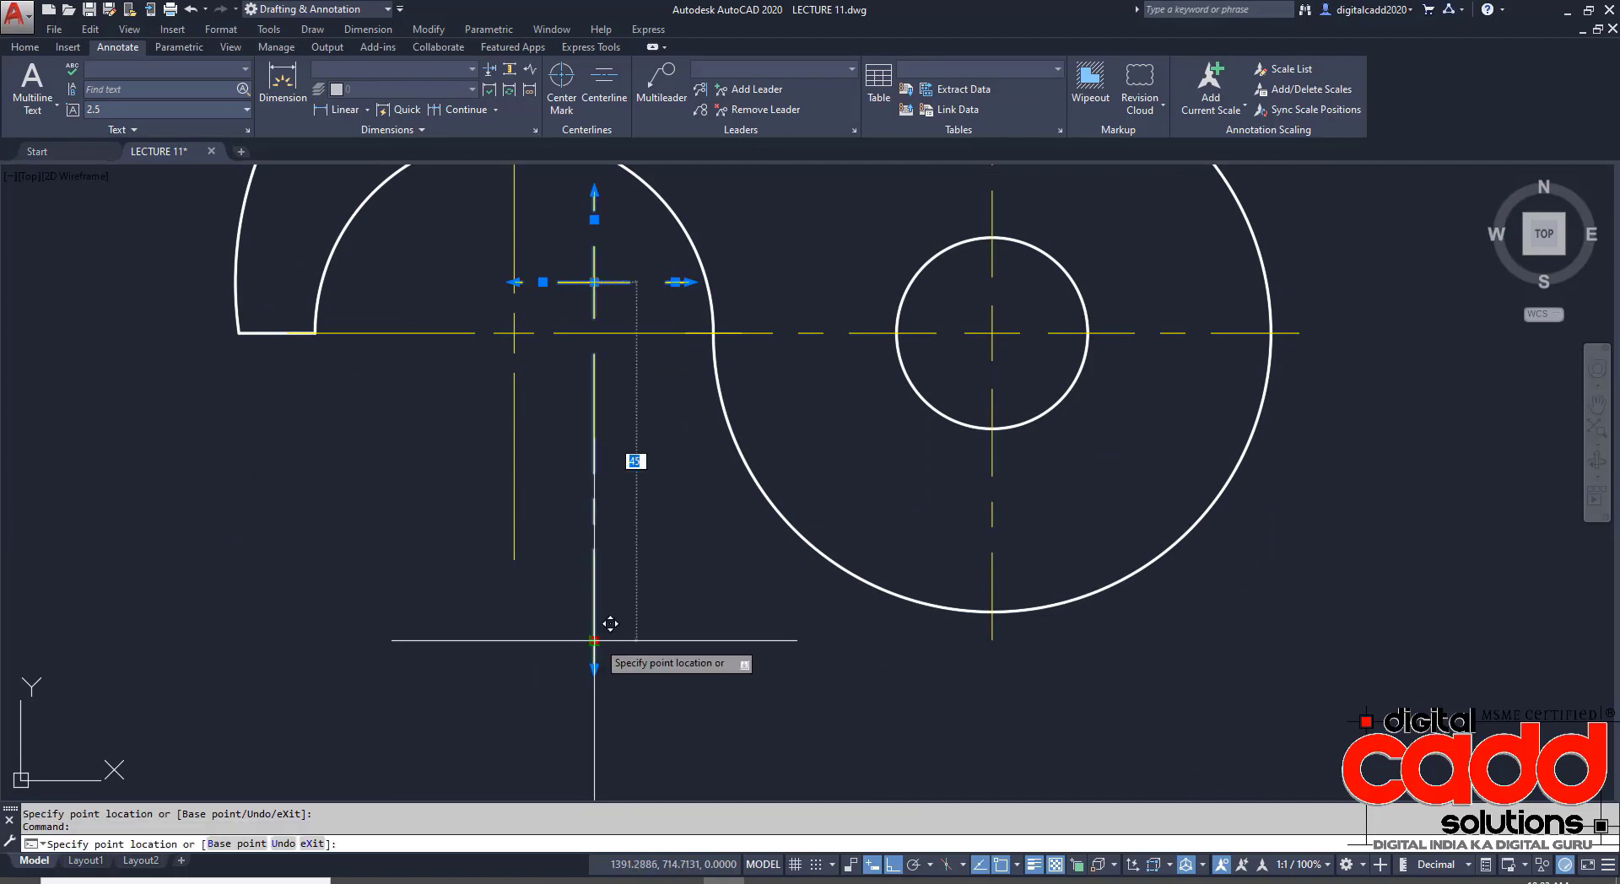
pyautogui.press('Escape')
# - Shorten the inner arc's vertical centre line so its top stops near the arc
pyautogui.moveTo(600, 434); pyautogui.dragTo(695, 572, button='middle')
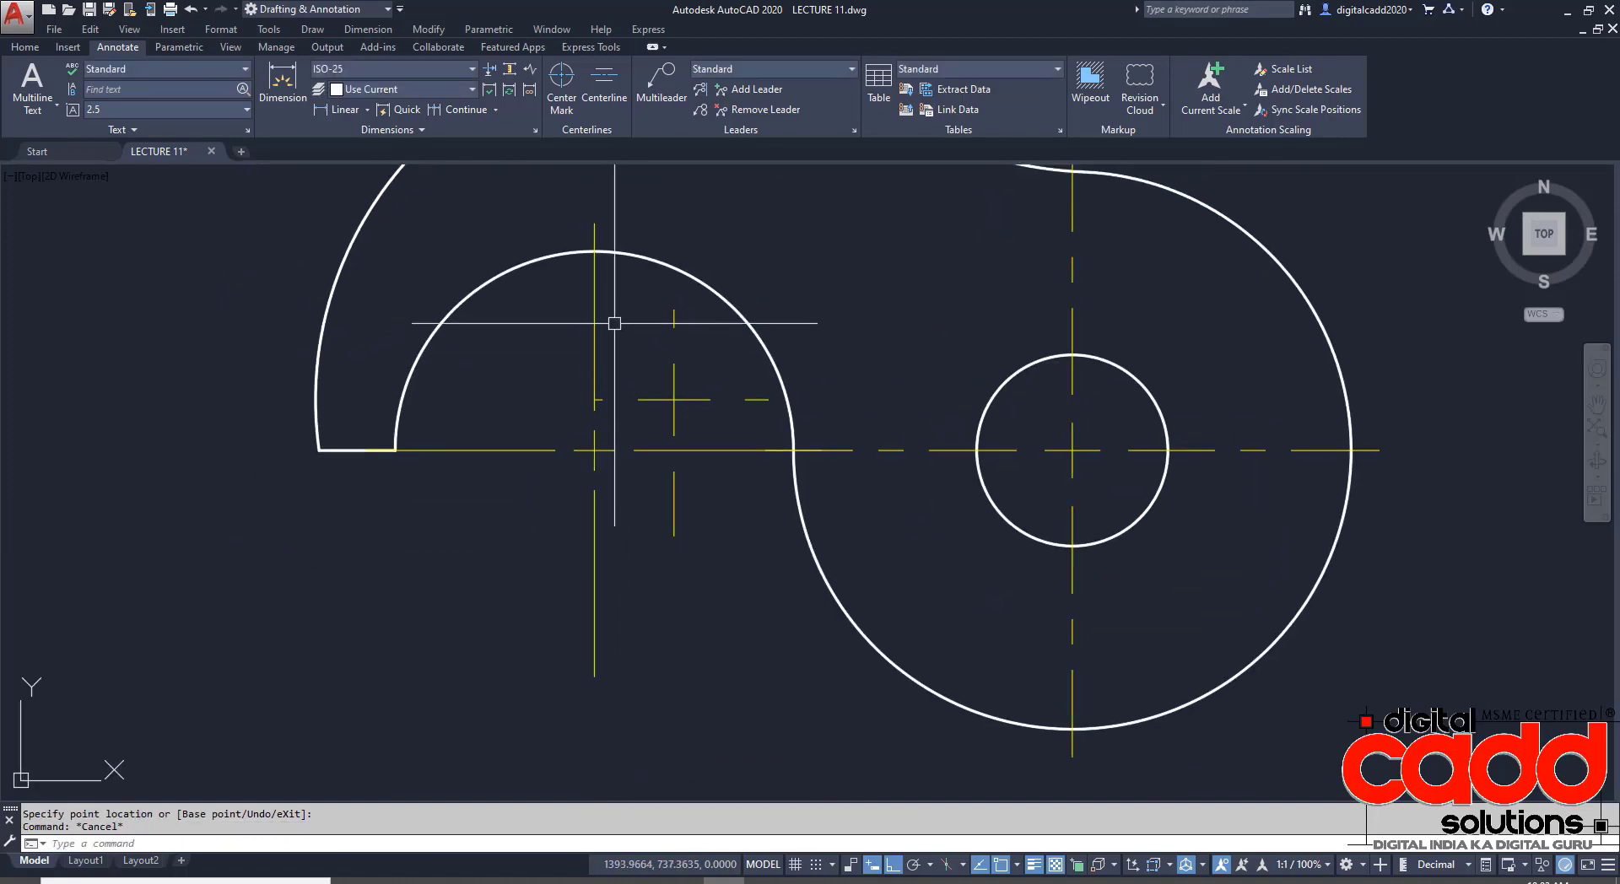
pyautogui.click(594, 278)
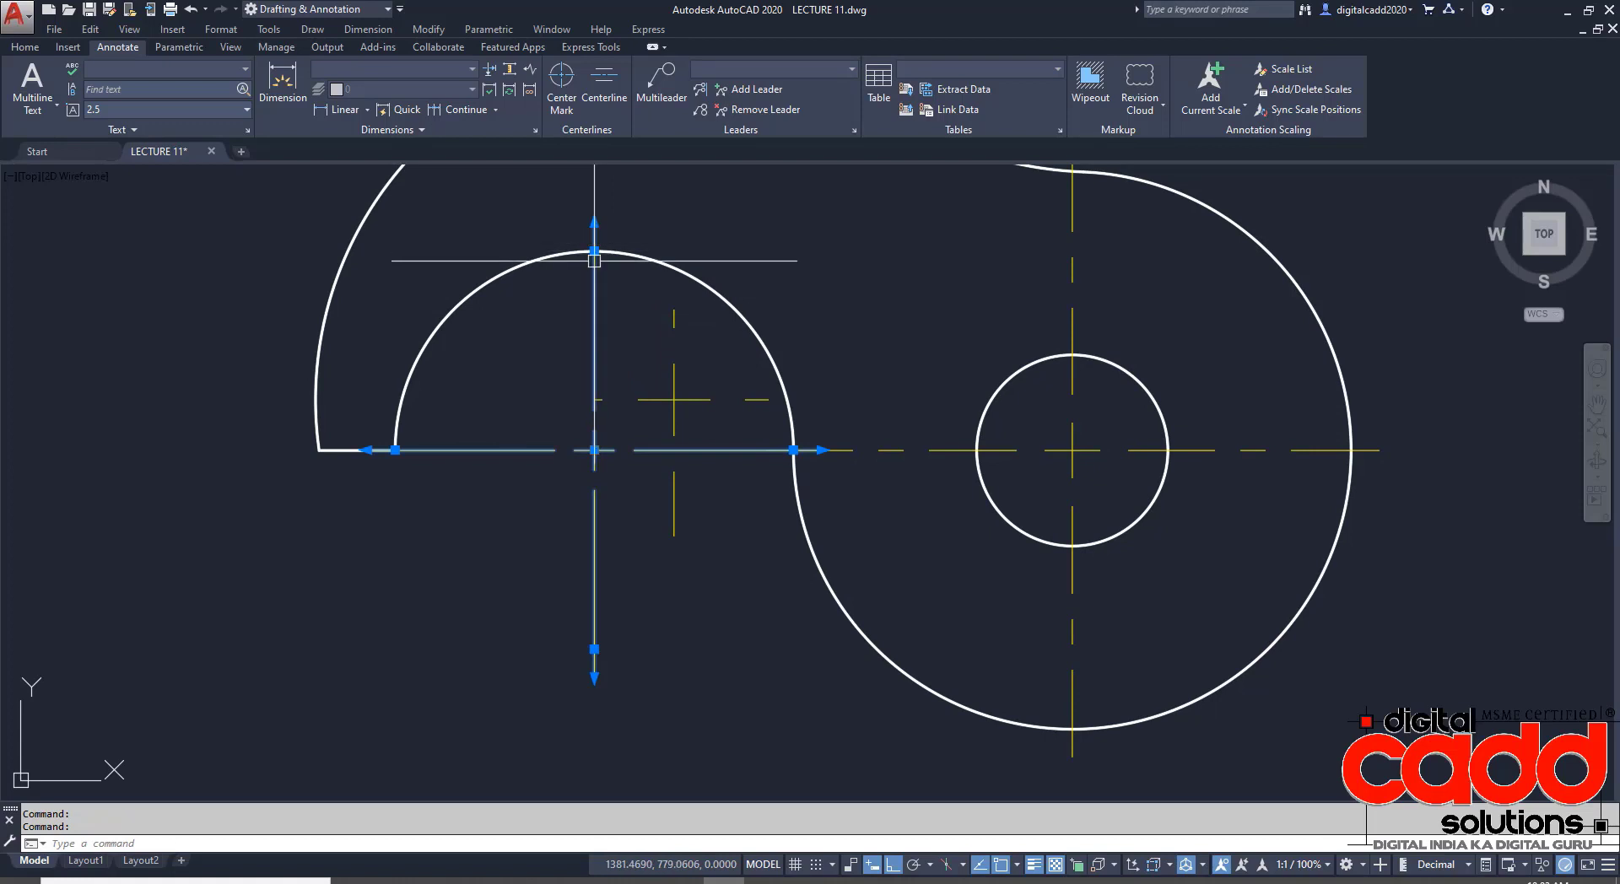
pyautogui.click(594, 250)
pyautogui.click(594, 372)
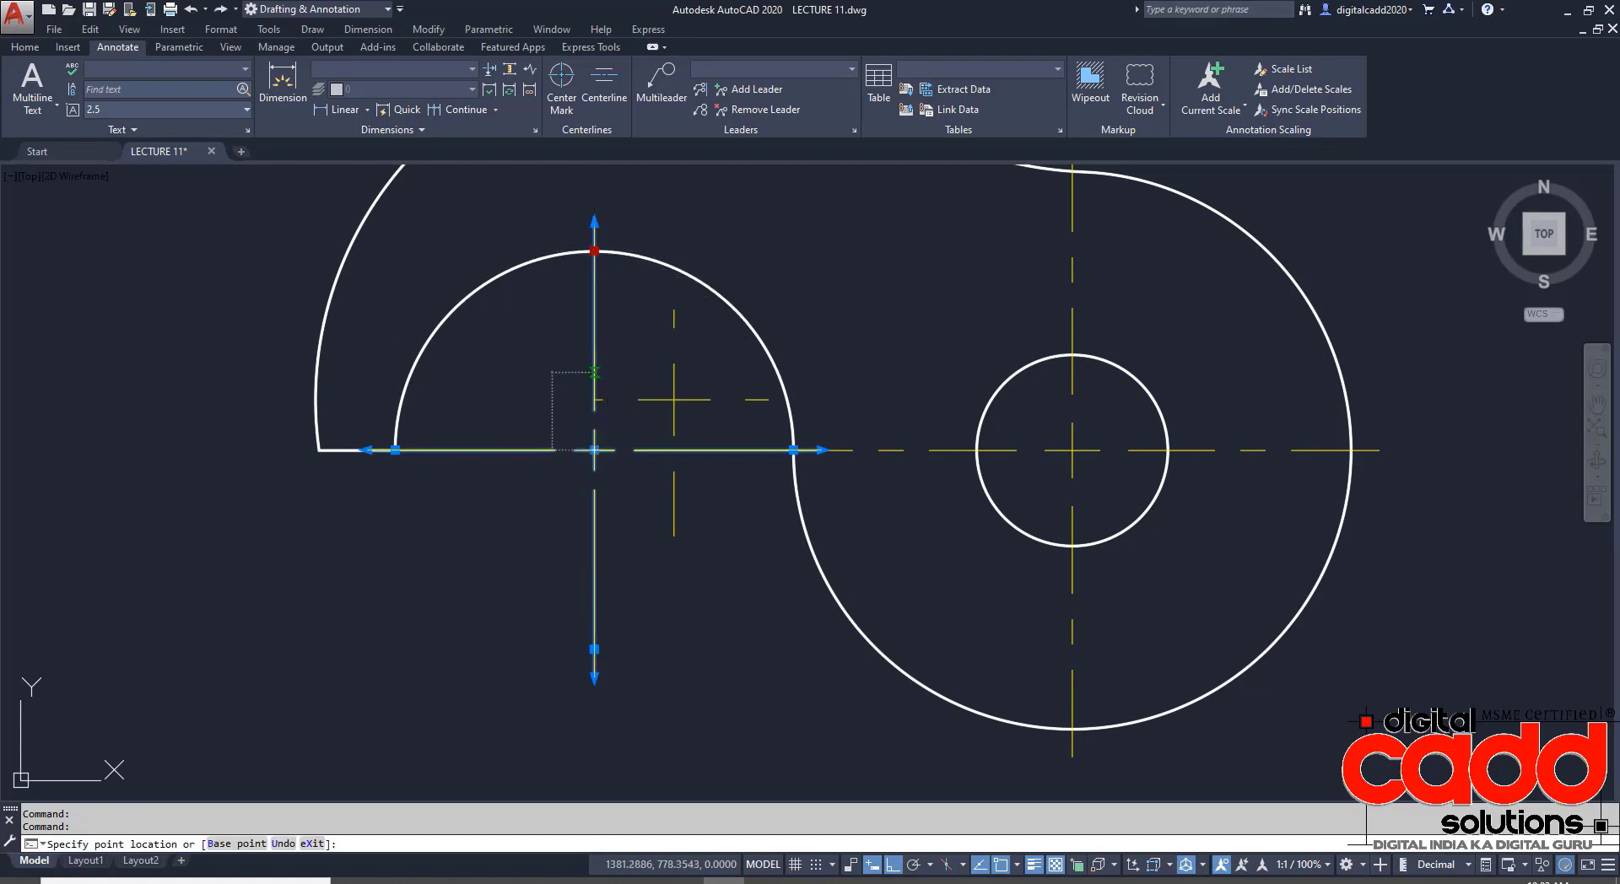
pyautogui.click(594, 649)
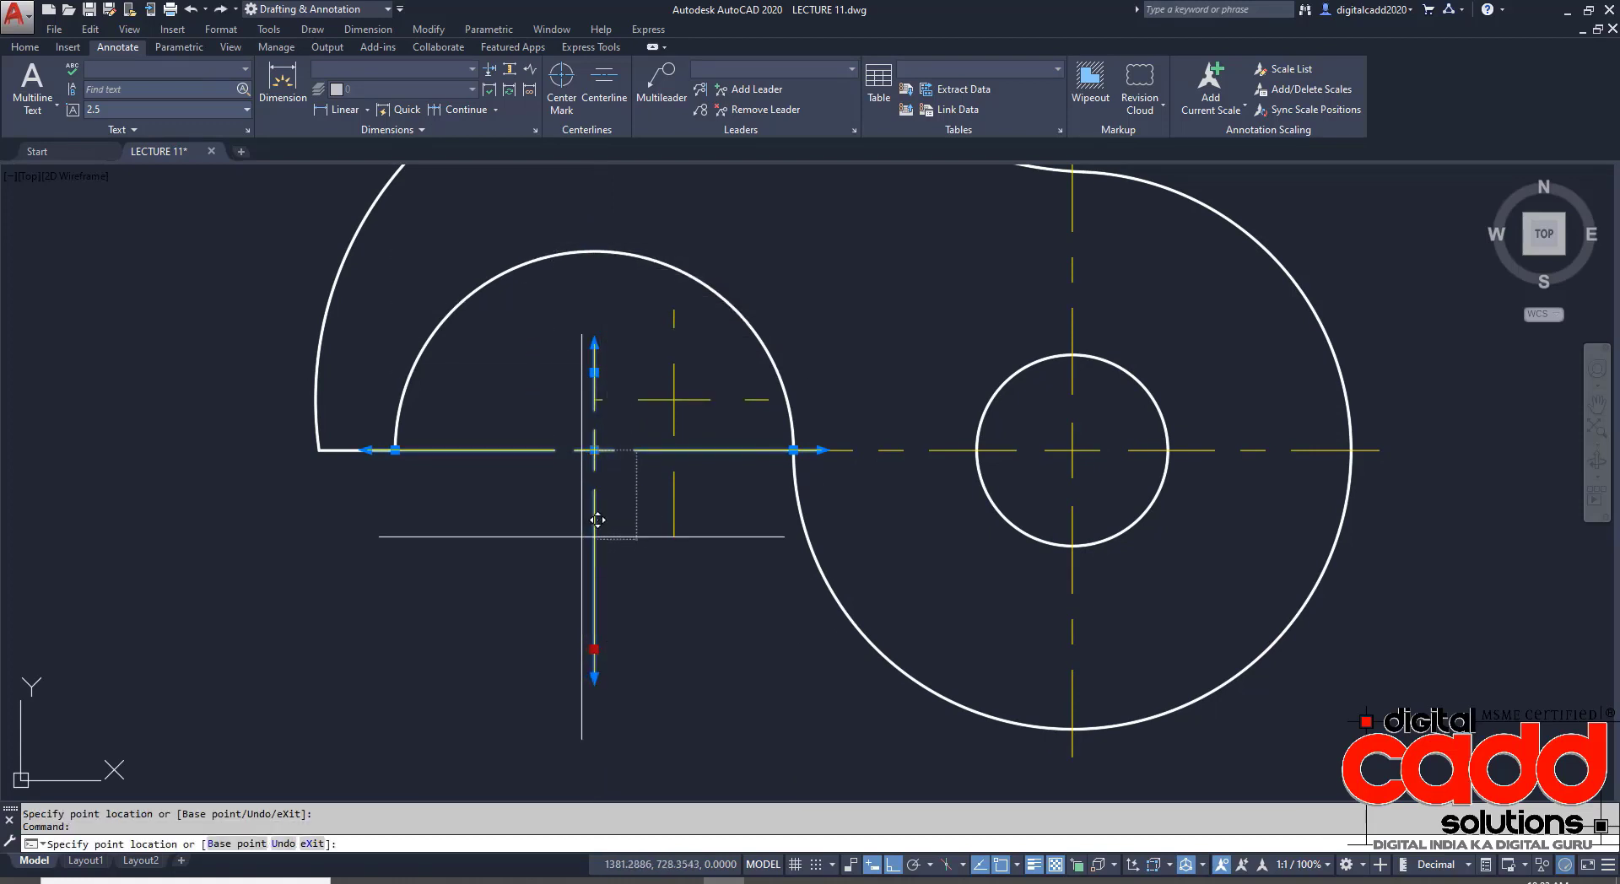
pyautogui.press('Escape')
pyautogui.scroll(-1, 734, 593)
pyautogui.scroll(-3, 752, 639)
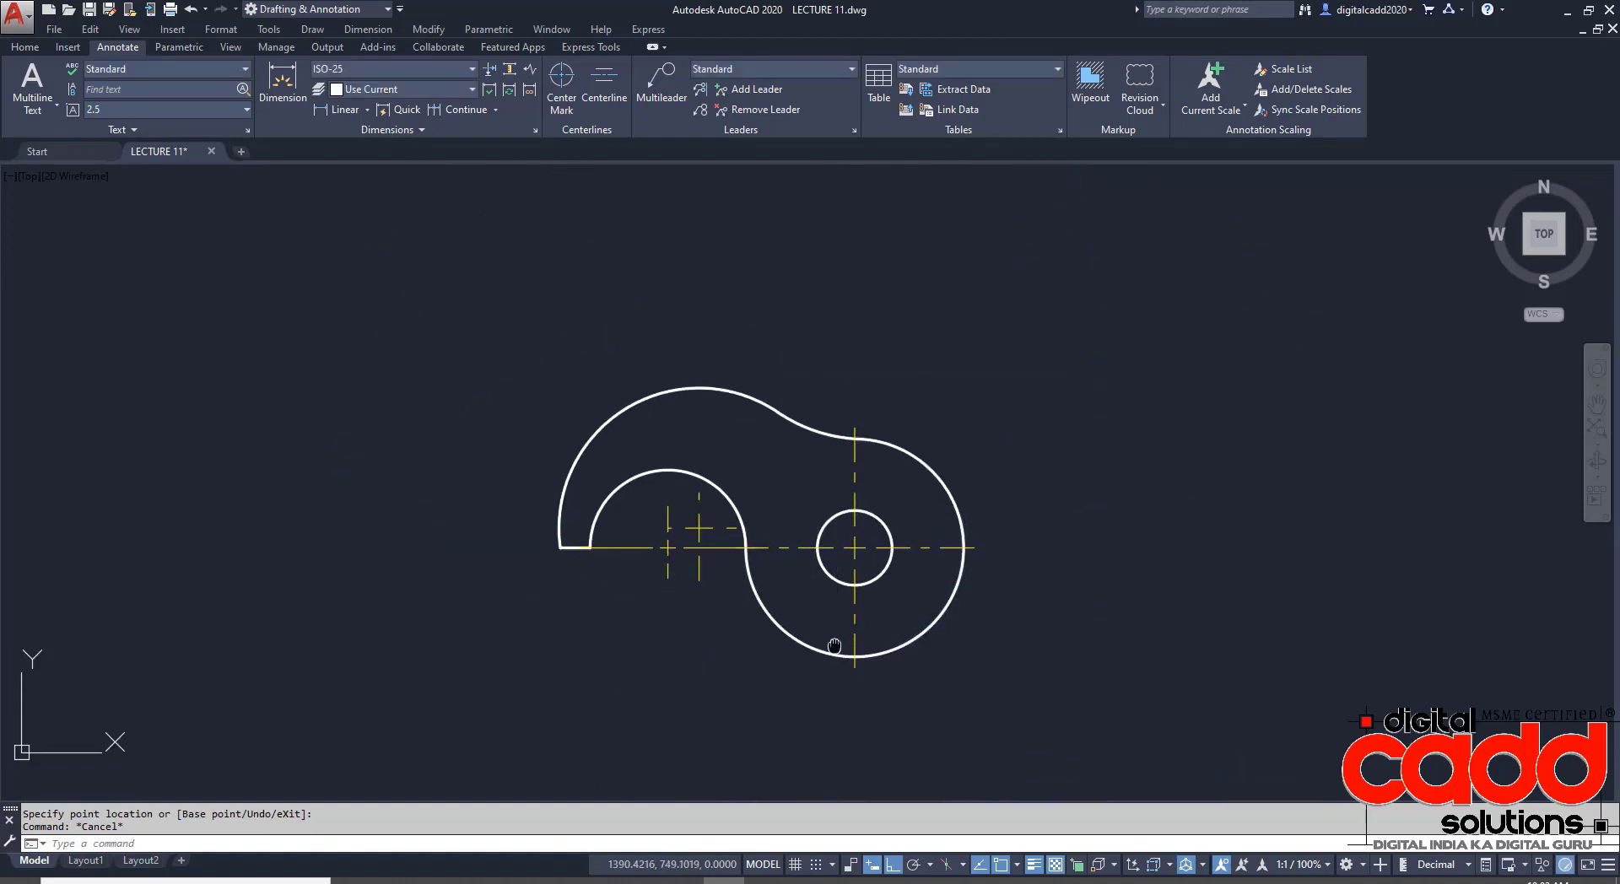
# - Move the link drawing above the cam plate
pyautogui.scroll(-2, 818, 560)
pyautogui.moveTo(523, 641); pyautogui.dragTo(789, 583, button='middle')
pyautogui.scroll(-2, 694, 480)
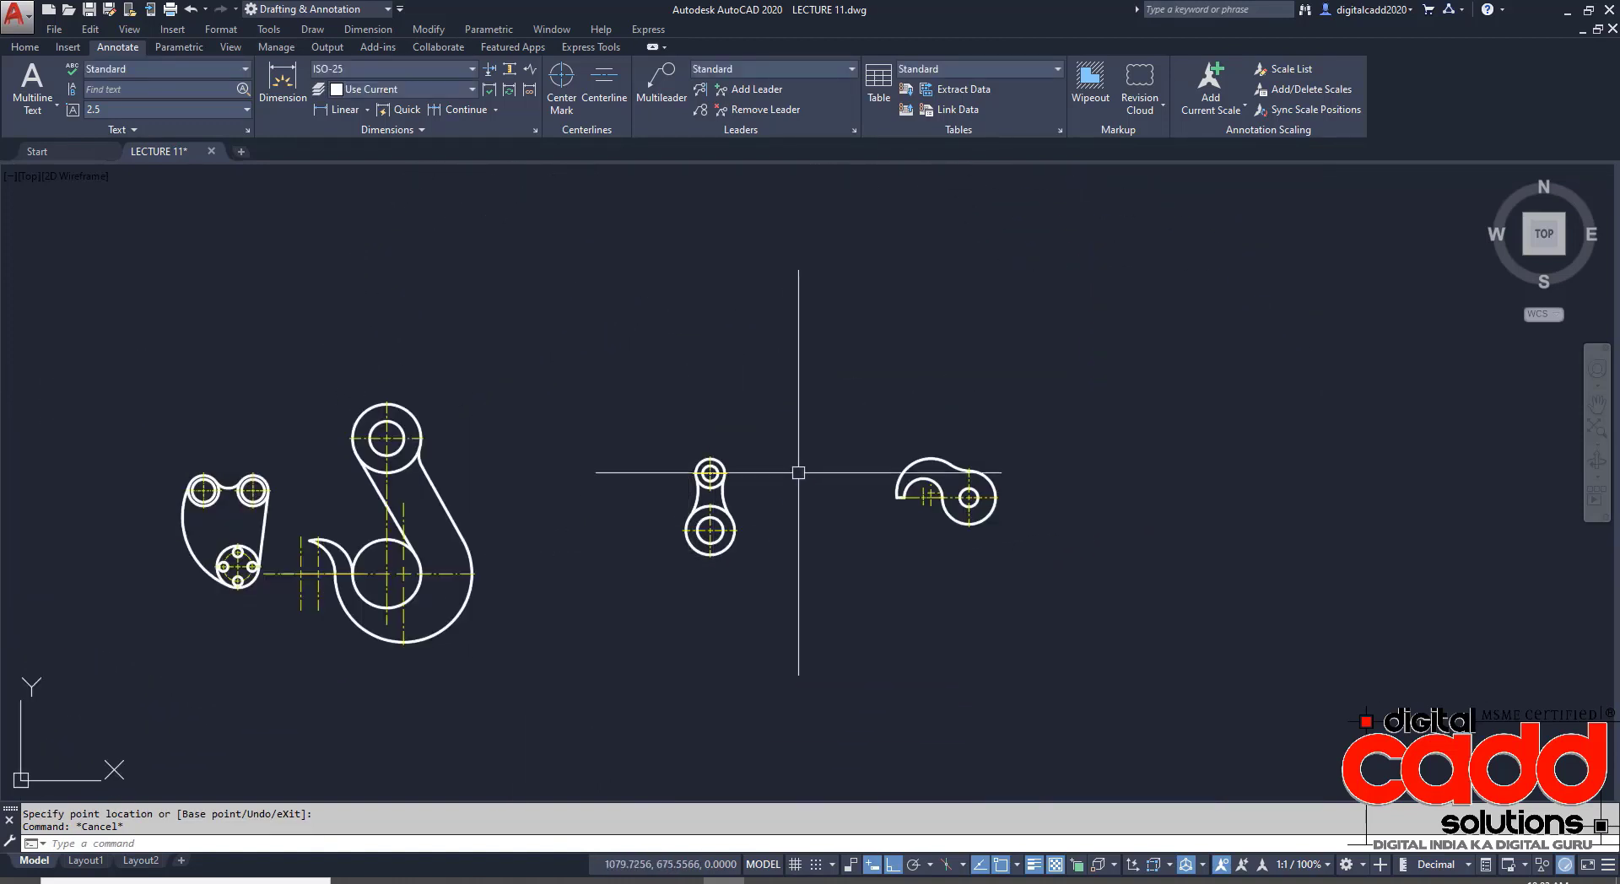
pyautogui.click(799, 403)
pyautogui.click(660, 572)
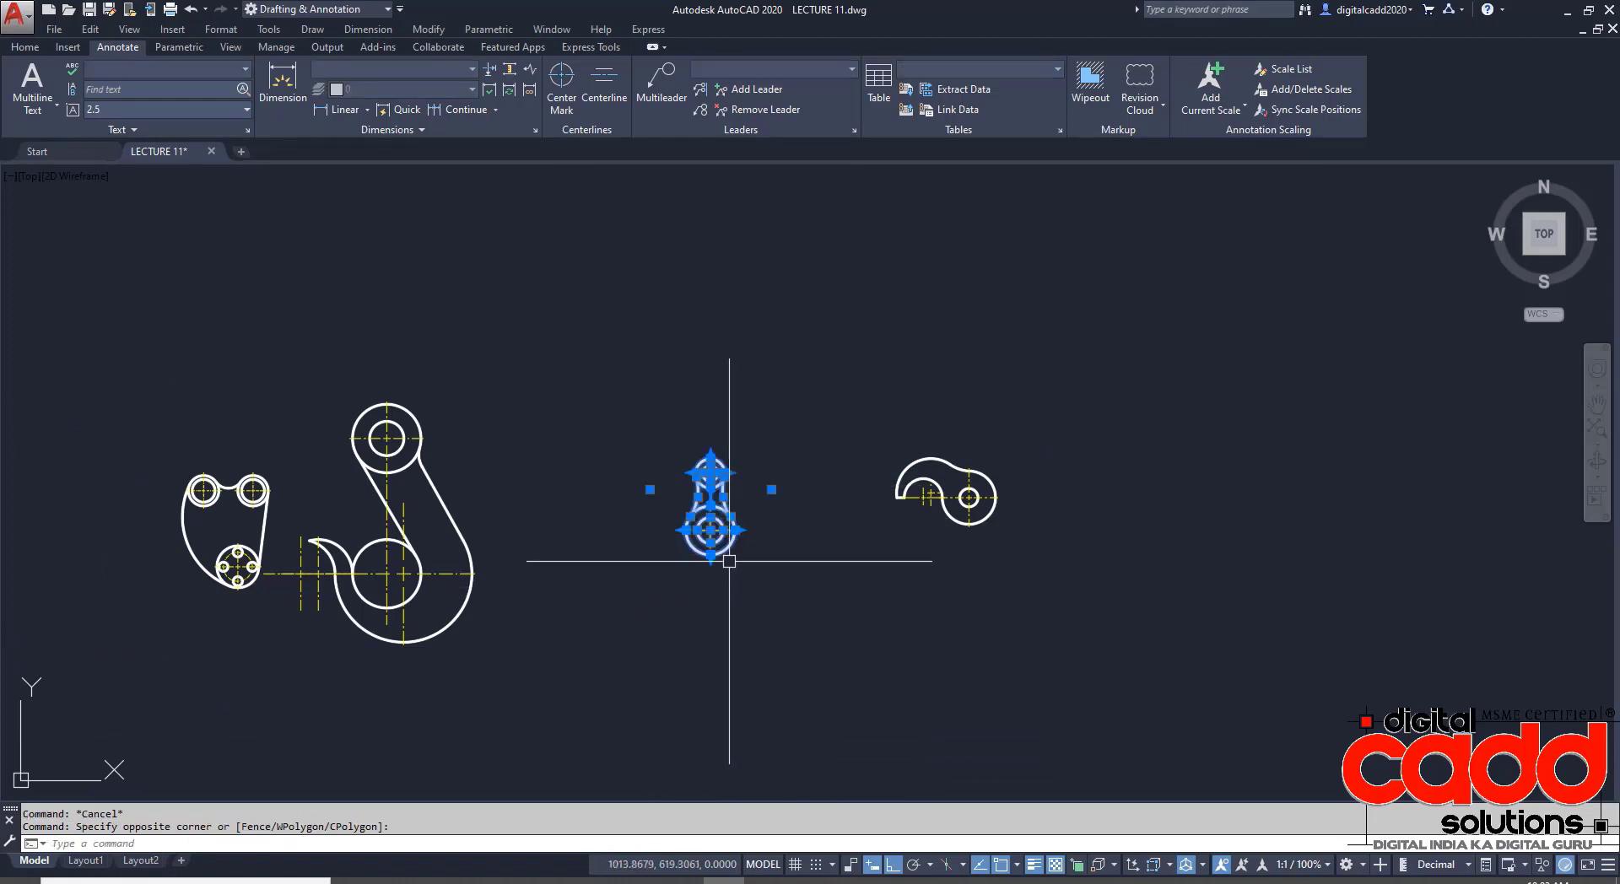
pyautogui.moveTo(712, 548)
pyautogui.mouseDown()
pyautogui.moveTo(275, 472)
pyautogui.moveTo(198, 430)
pyautogui.mouseUp()
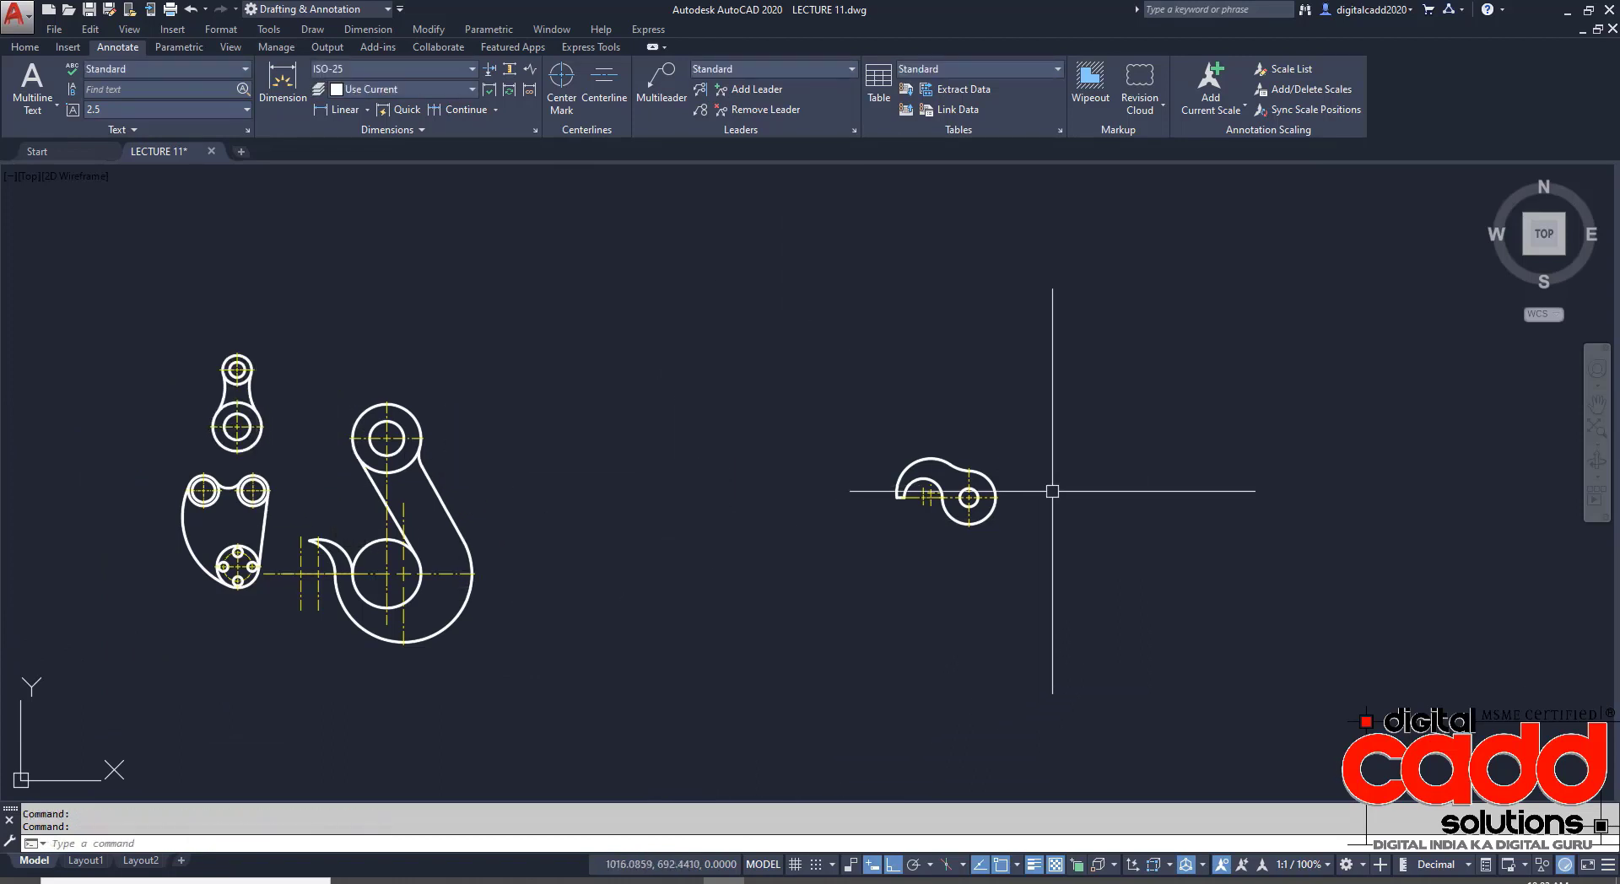
pyautogui.click(1057, 397)
# - Move the cam drawing above the hook and bring up the assignments PDF
pyautogui.click(814, 615)
pyautogui.moveTo(961, 502)
pyautogui.mouseDown()
pyautogui.moveTo(308, 645)
pyautogui.moveTo(376, 379)
pyautogui.mouseUp()
pyautogui.moveTo(435, 533); pyautogui.dragTo(555, 498, button='middle')
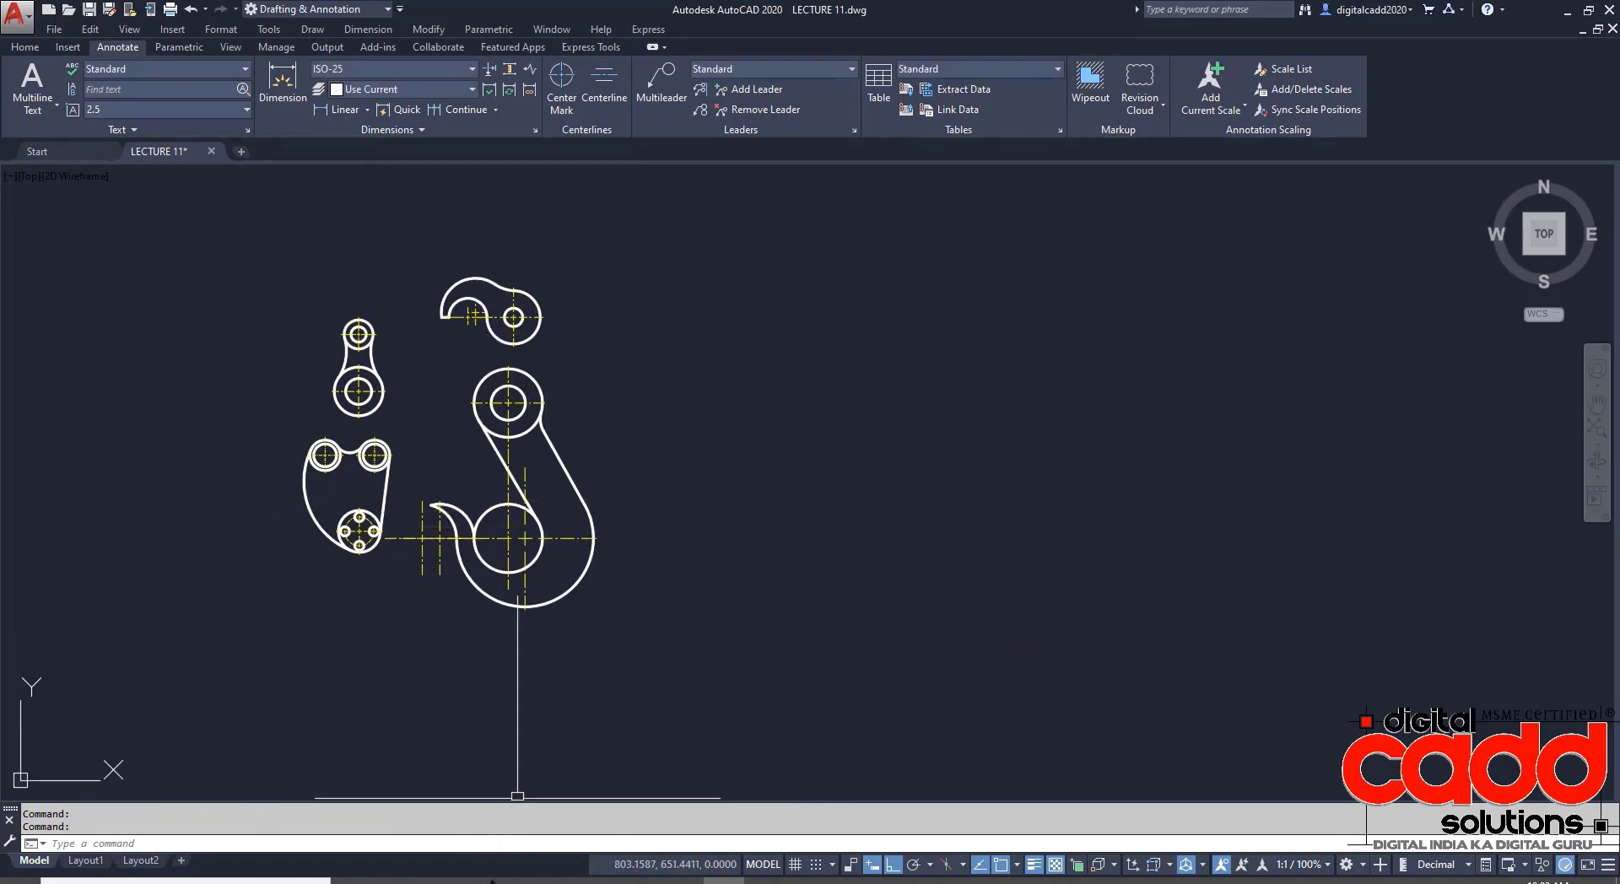
pyautogui.click(476, 880)
pyautogui.scroll(-5, 760, 604)
# - Scroll the PDF between page 16 (EX 27/28) and page 17 (EX 30), then return to AutoCAD
pyautogui.scroll(-4, 759, 601)
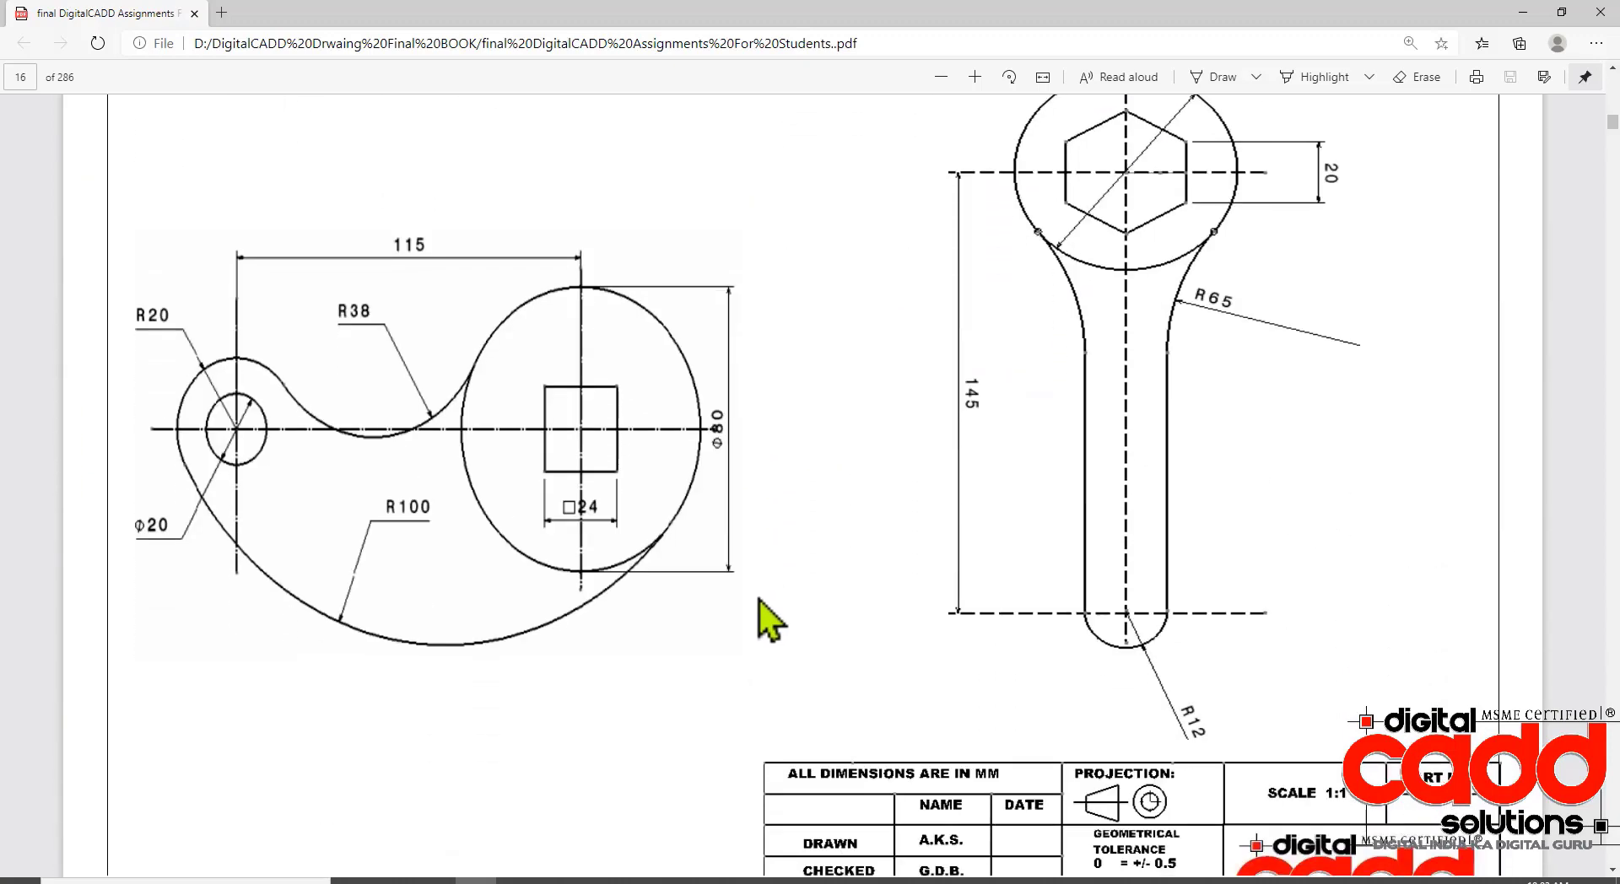
pyautogui.scroll(6, 768, 622)
pyautogui.scroll(-5, 928, 620)
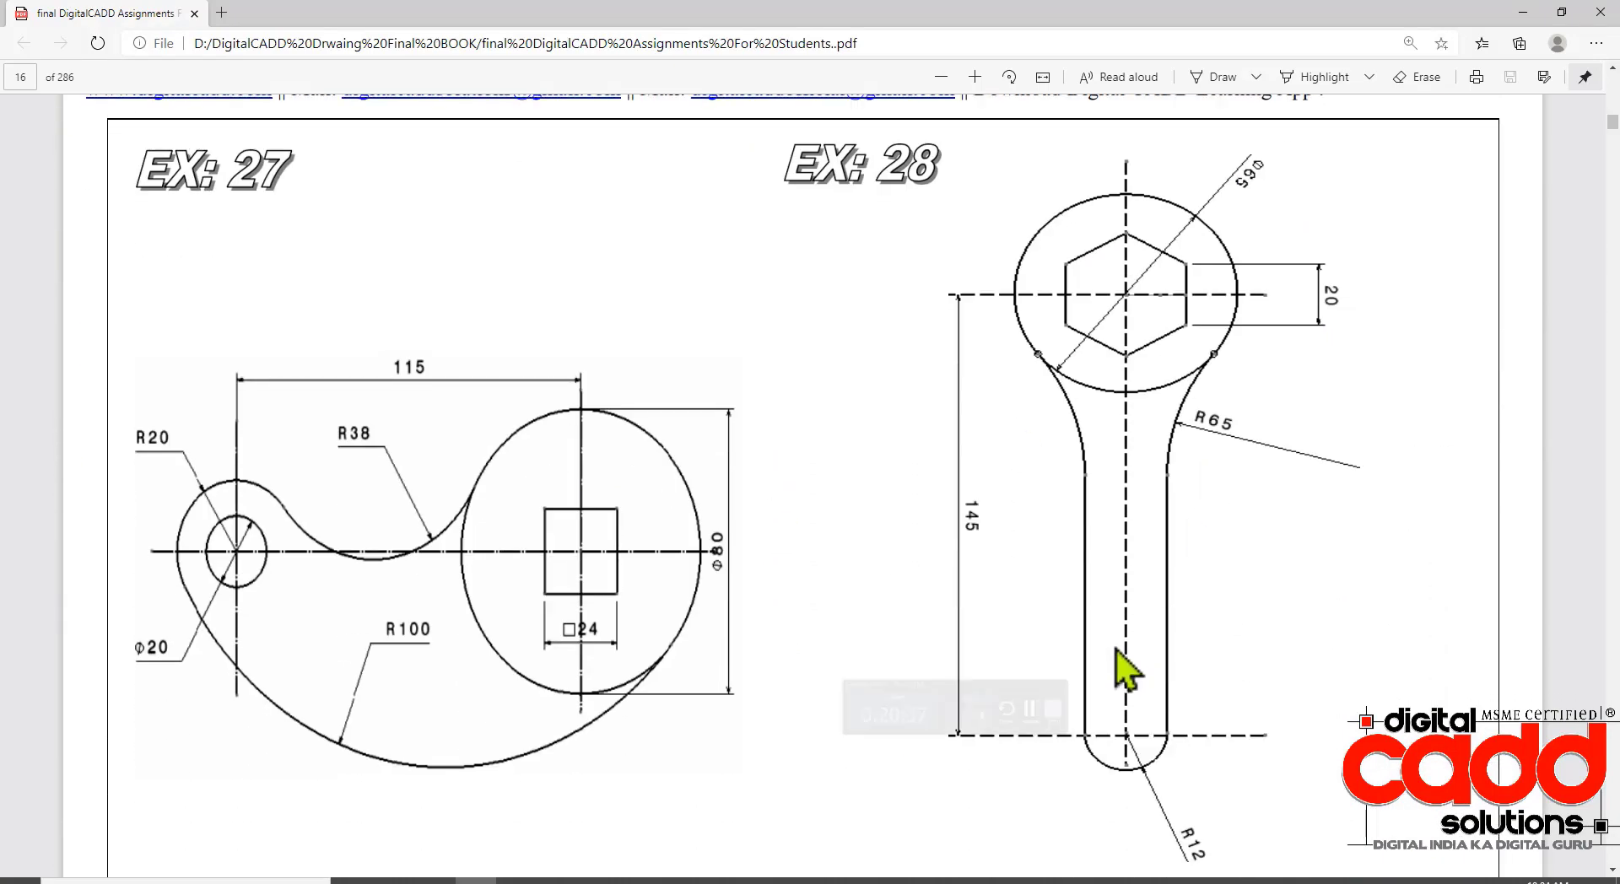
pyautogui.scroll(3, 882, 675)
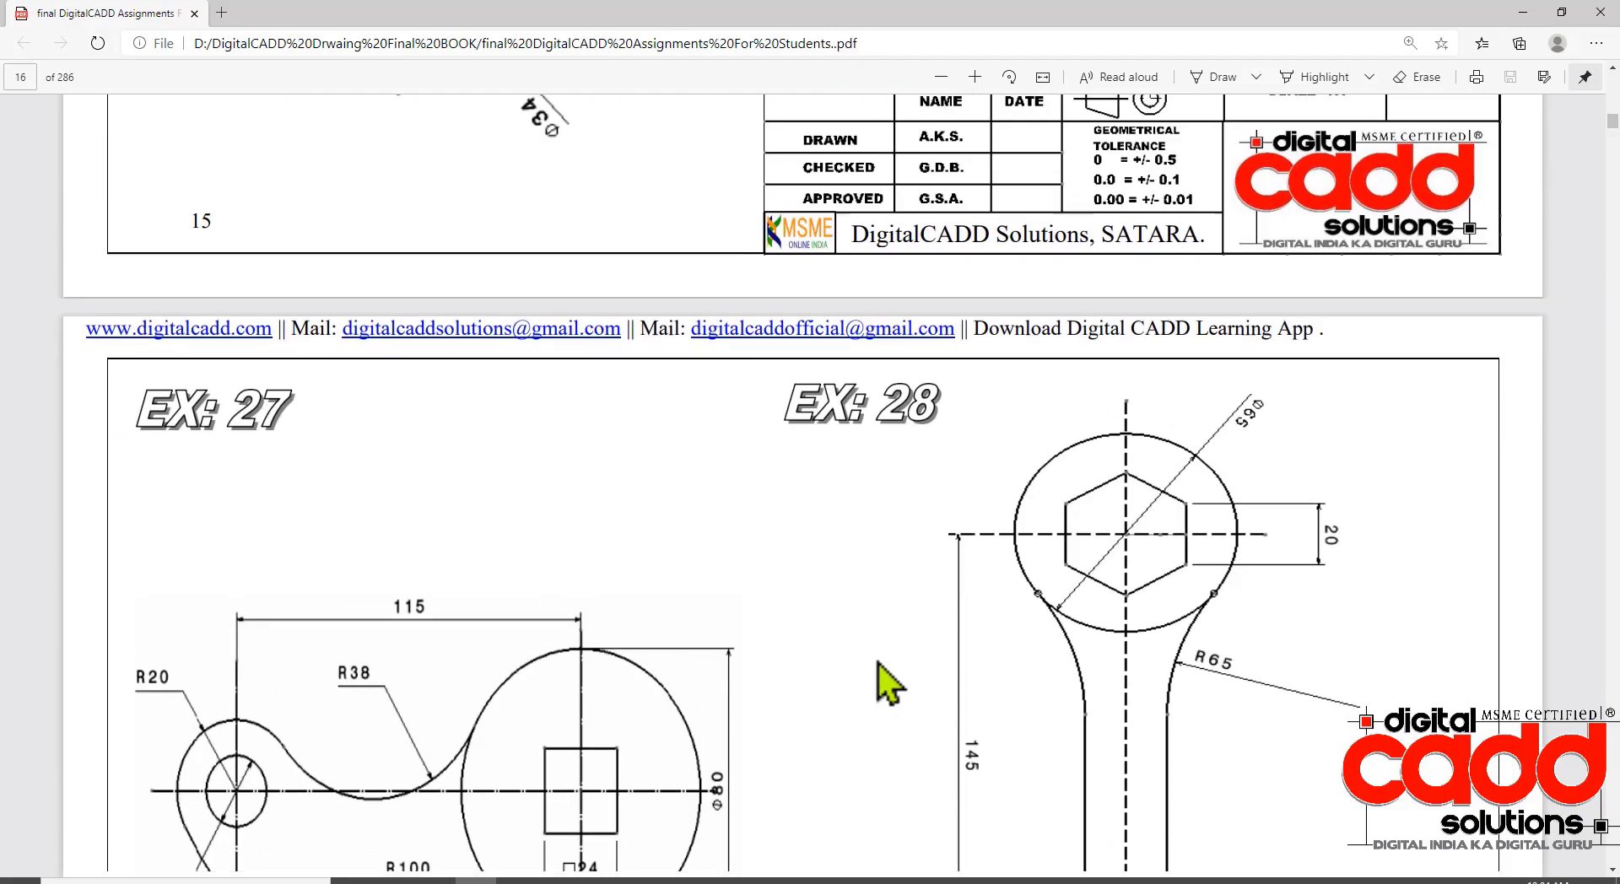
pyautogui.scroll(-3, 1118, 470)
pyautogui.scroll(-10, 924, 582)
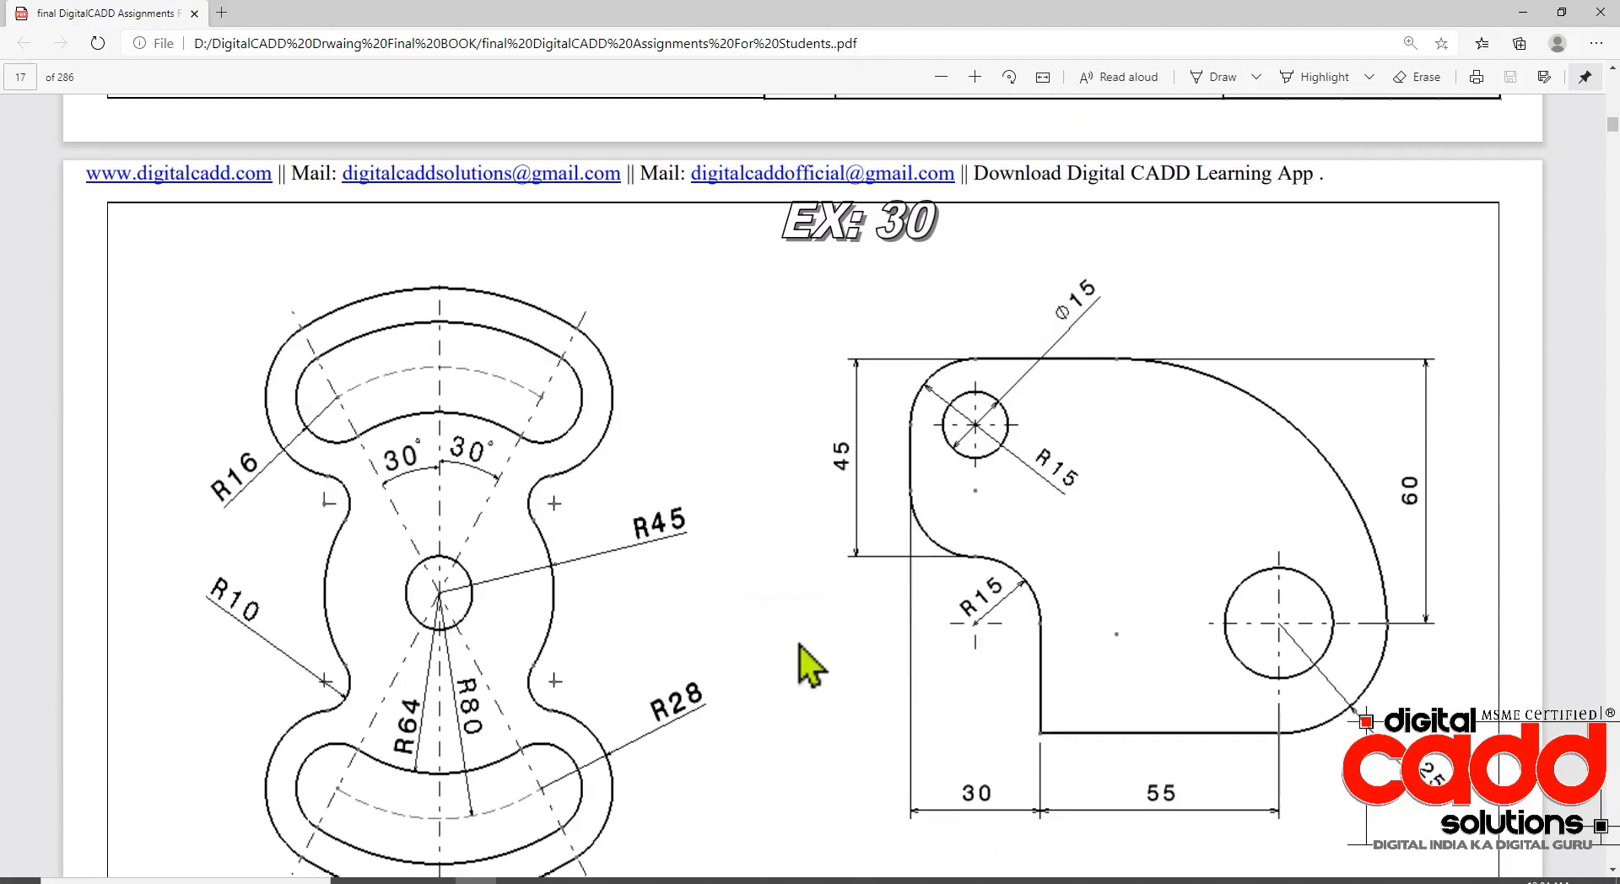
pyautogui.scroll(7, 831, 666)
pyautogui.scroll(2, 700, 455)
pyautogui.scroll(2, 795, 567)
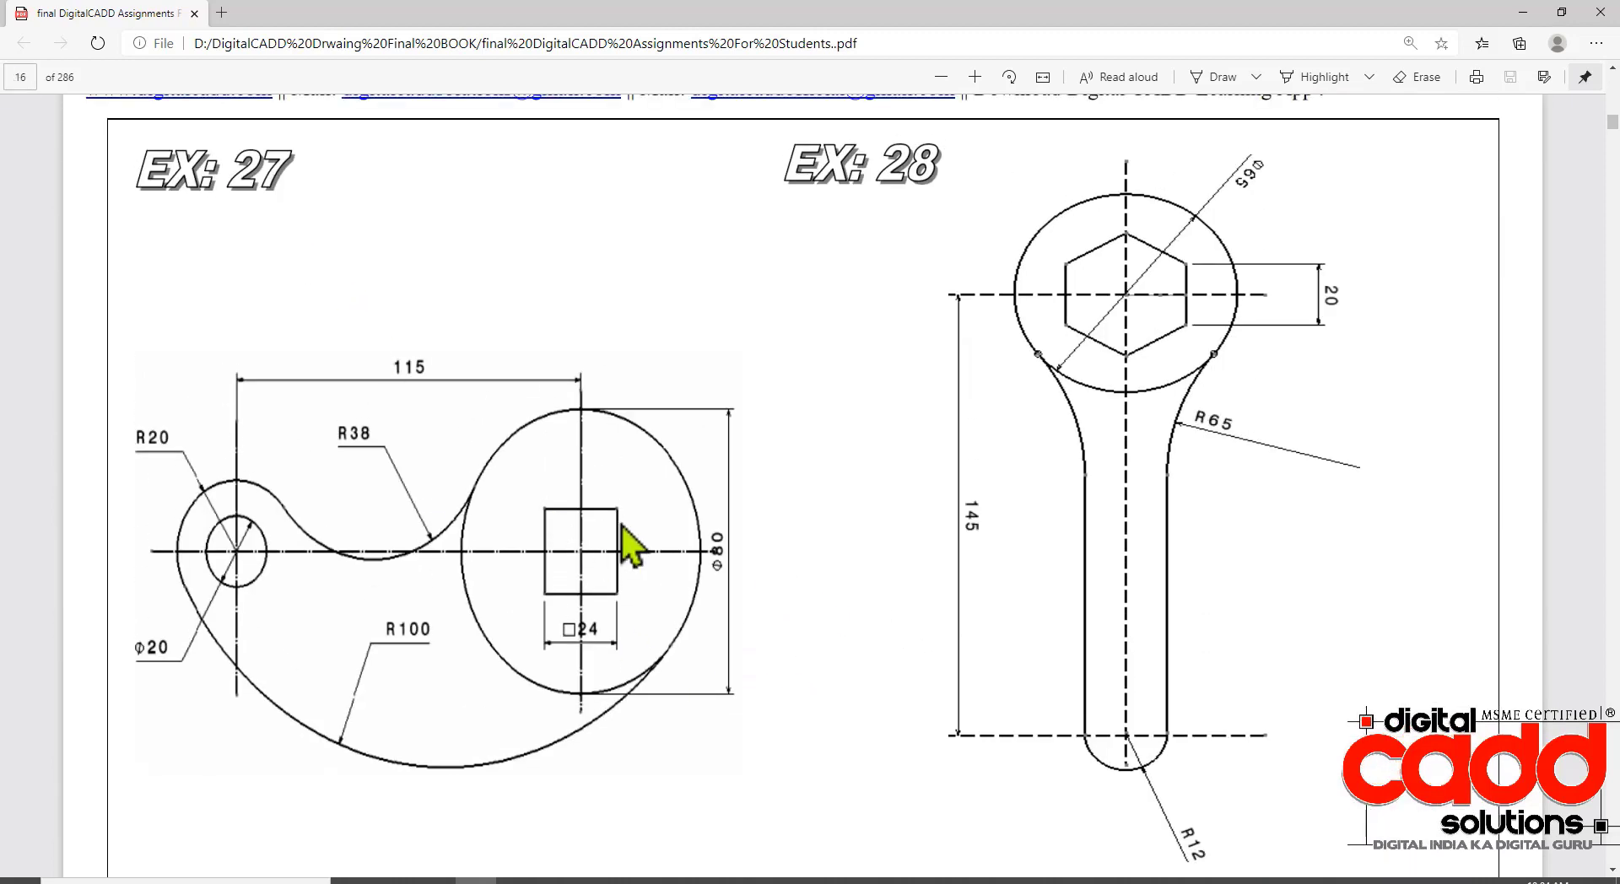
pyautogui.scroll(-3, 755, 797)
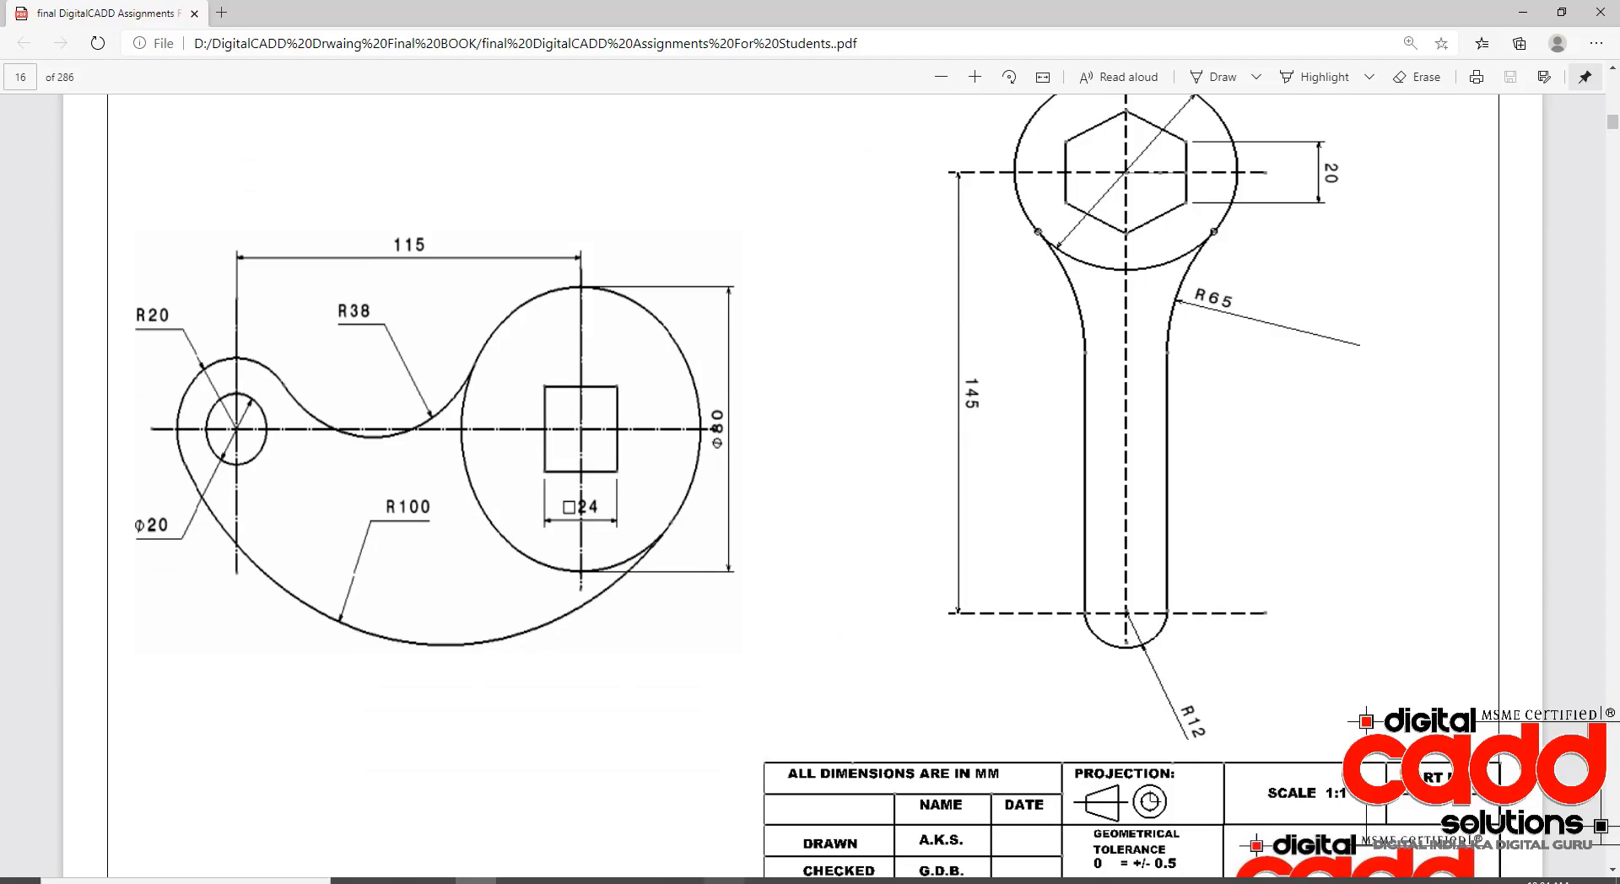
pyautogui.hotkey('alt', 'Tab')
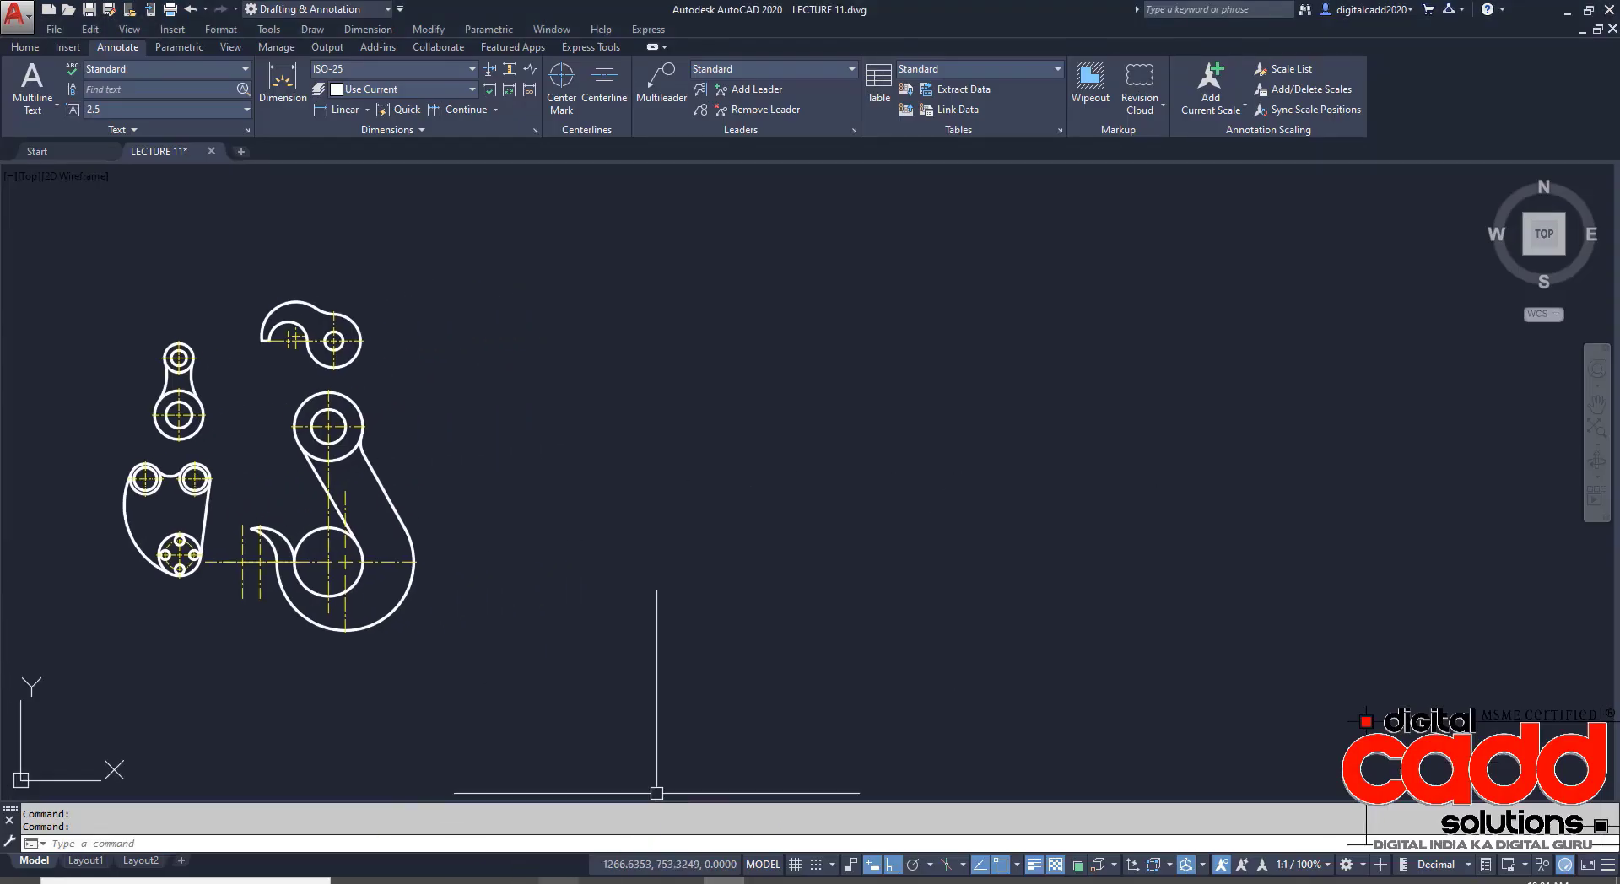
pyautogui.hotkey('alt', 'Tab')
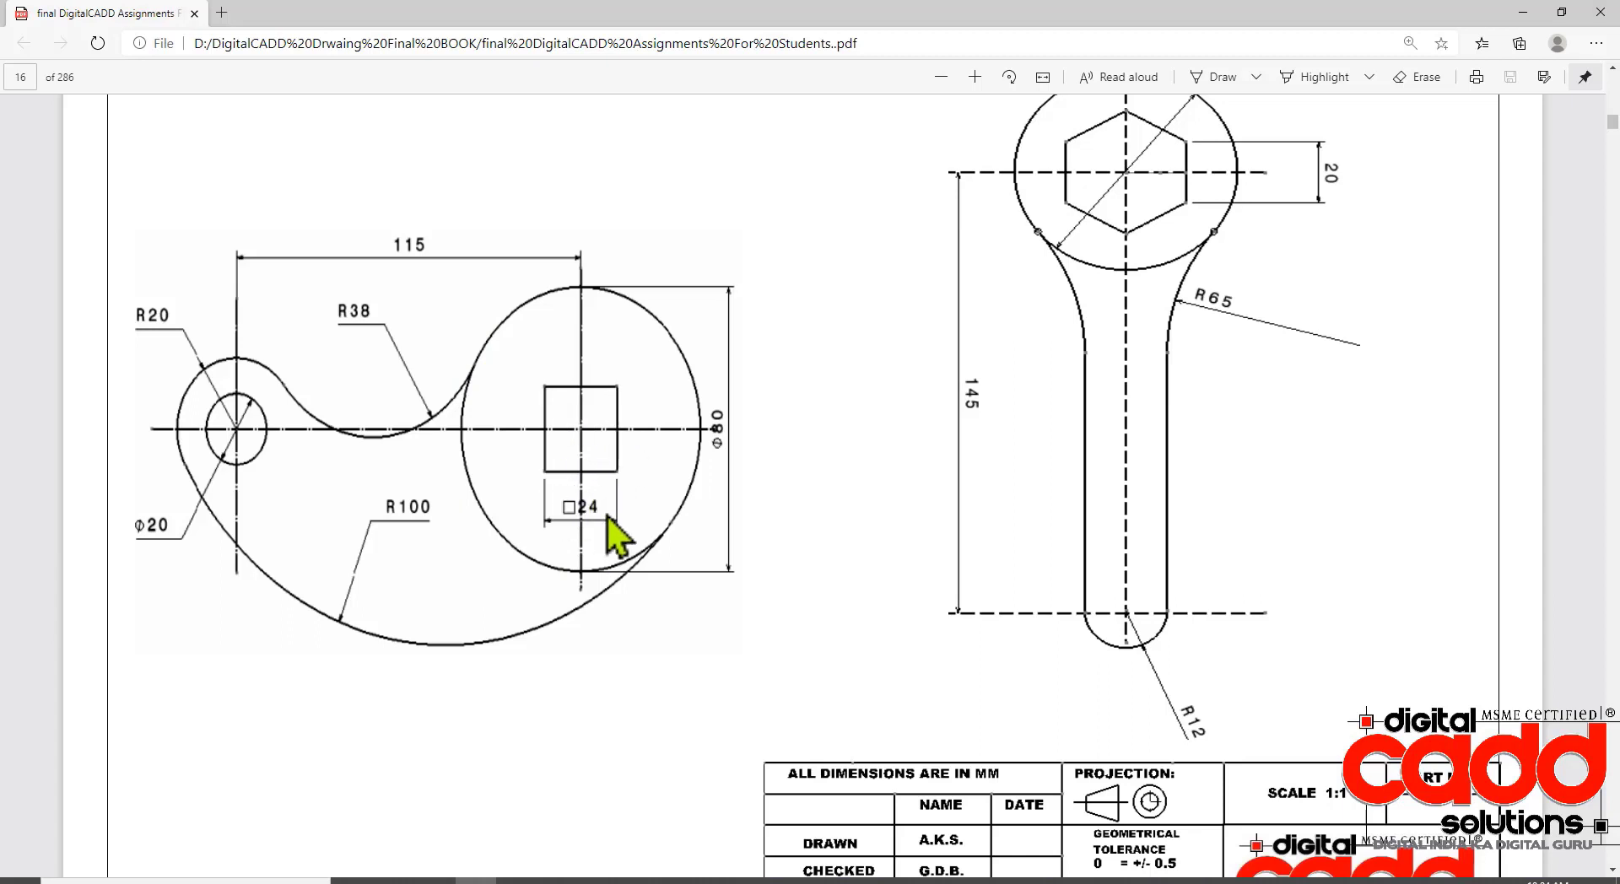
pyautogui.hotkey('alt', 'Tab')
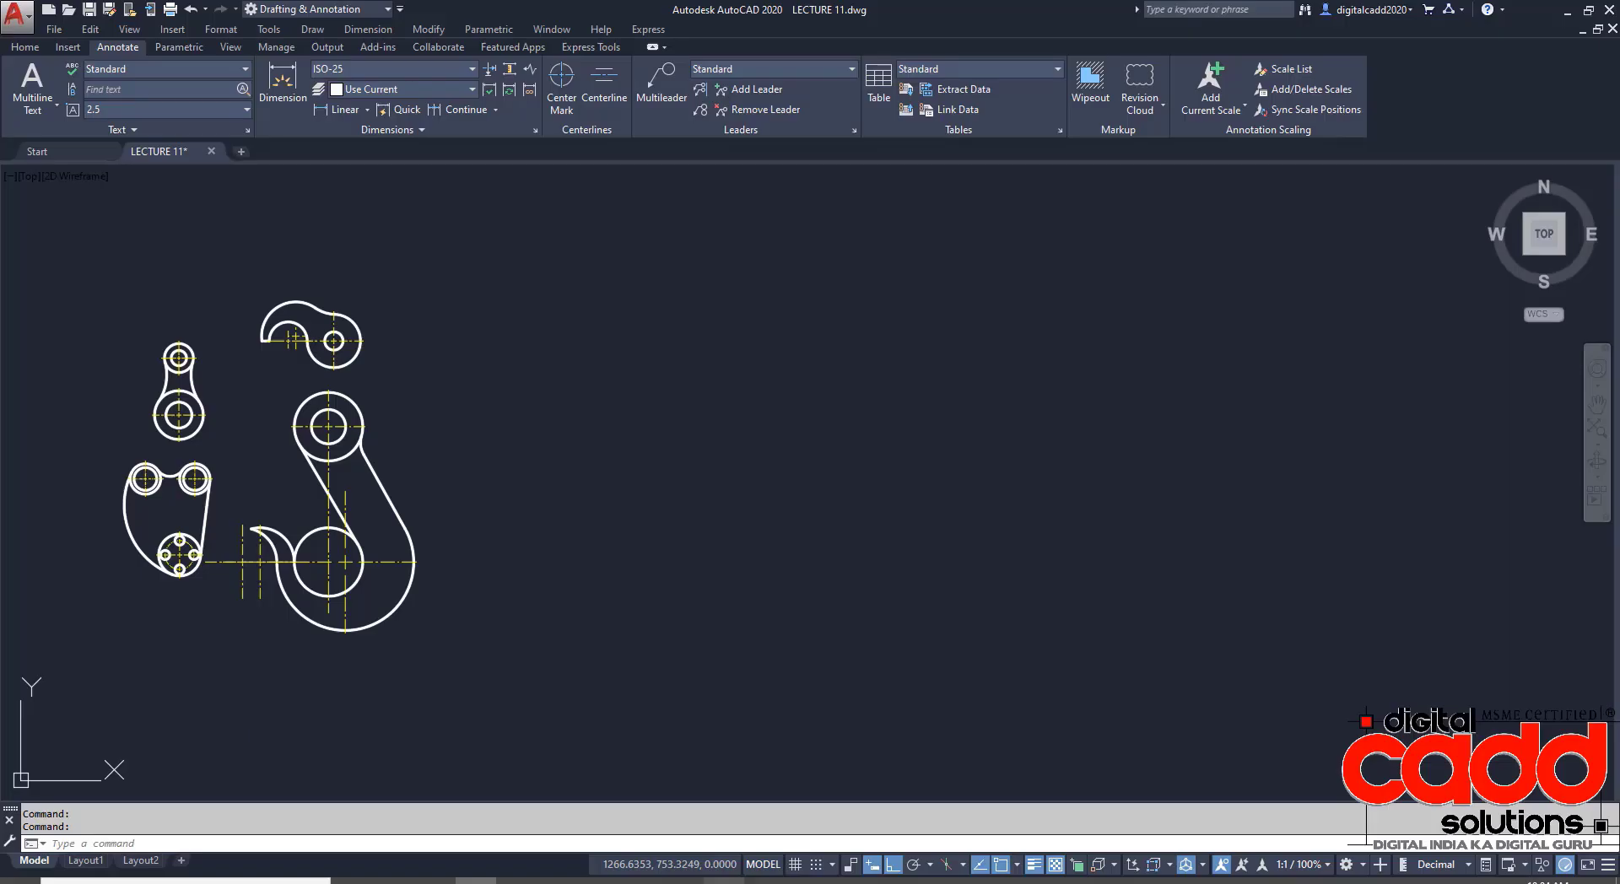
# - Set the current colour back to ByLayer and the lineweight to 0.30 mm
pyautogui.click(25, 47)
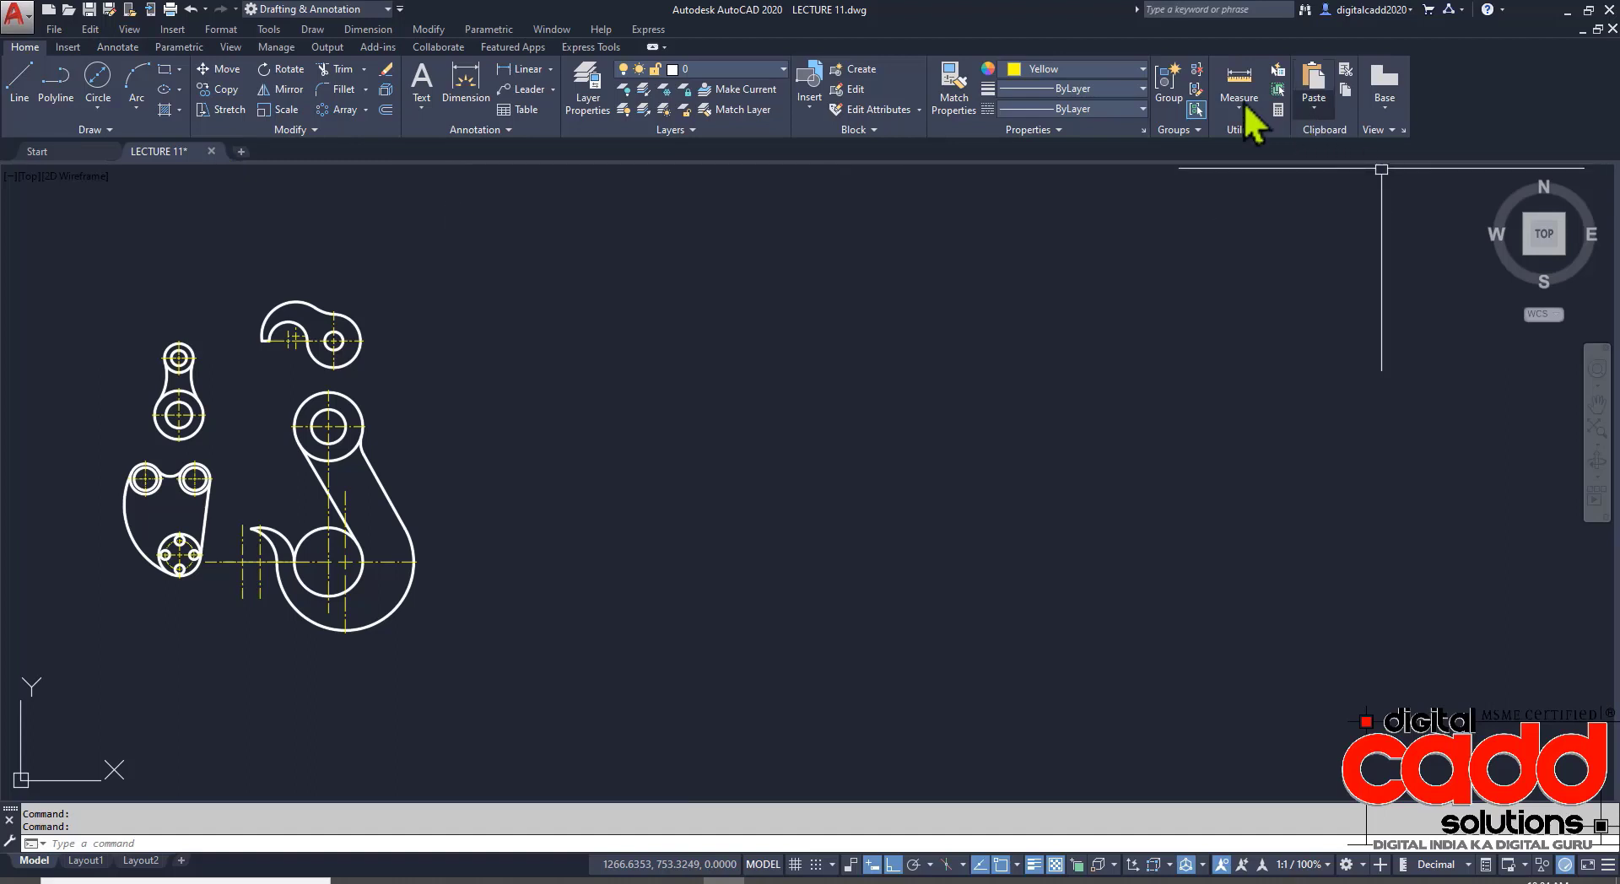
pyautogui.click(1122, 71)
pyautogui.click(1076, 84)
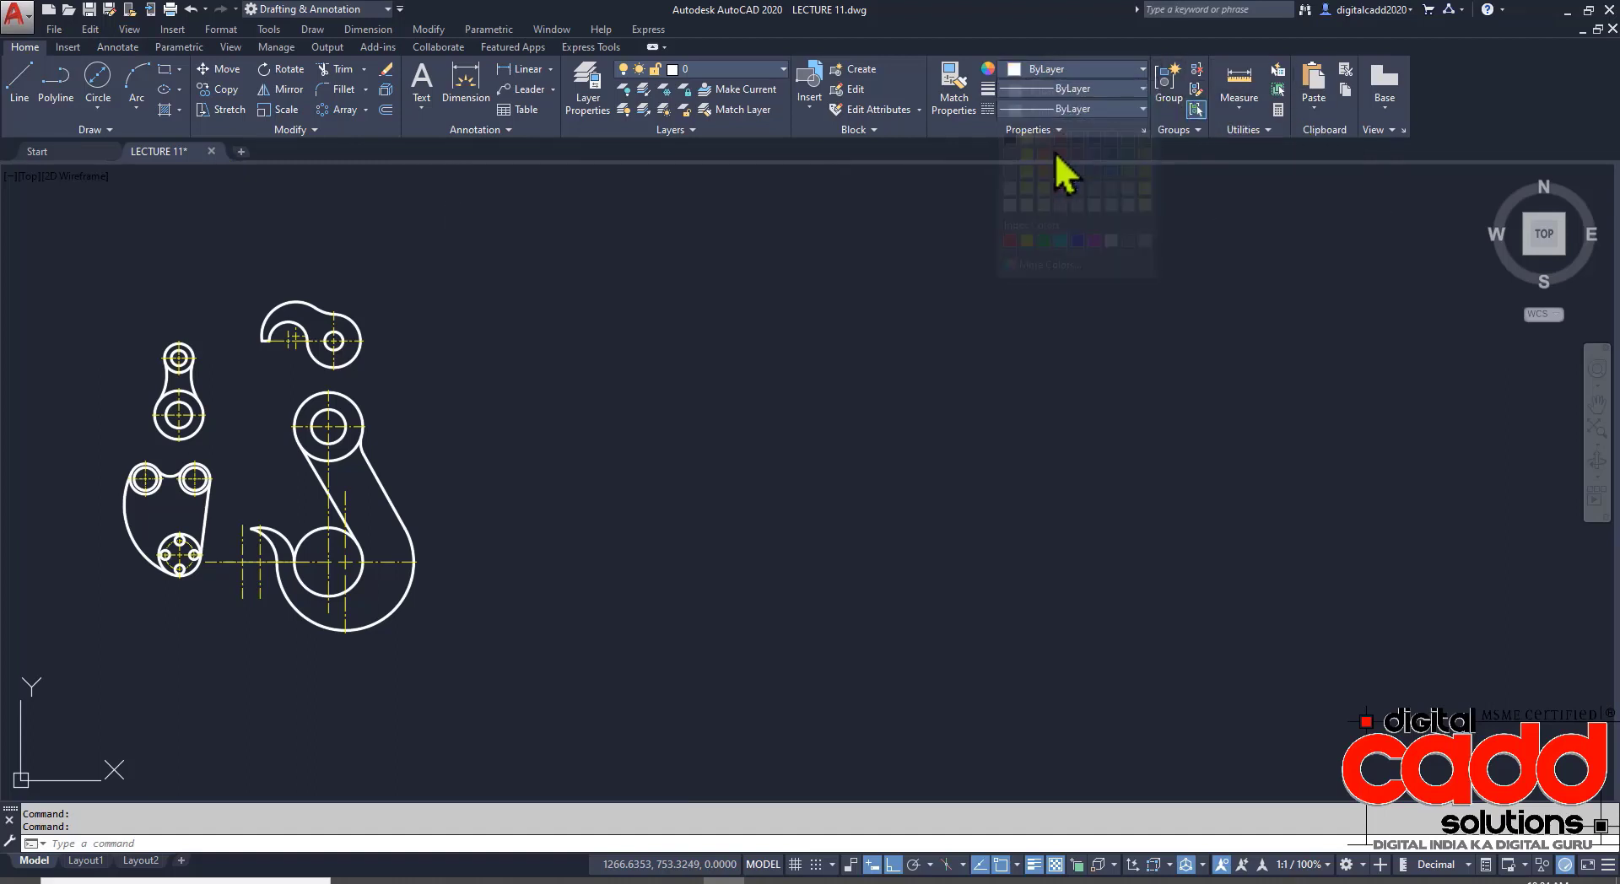
pyautogui.click(1080, 88)
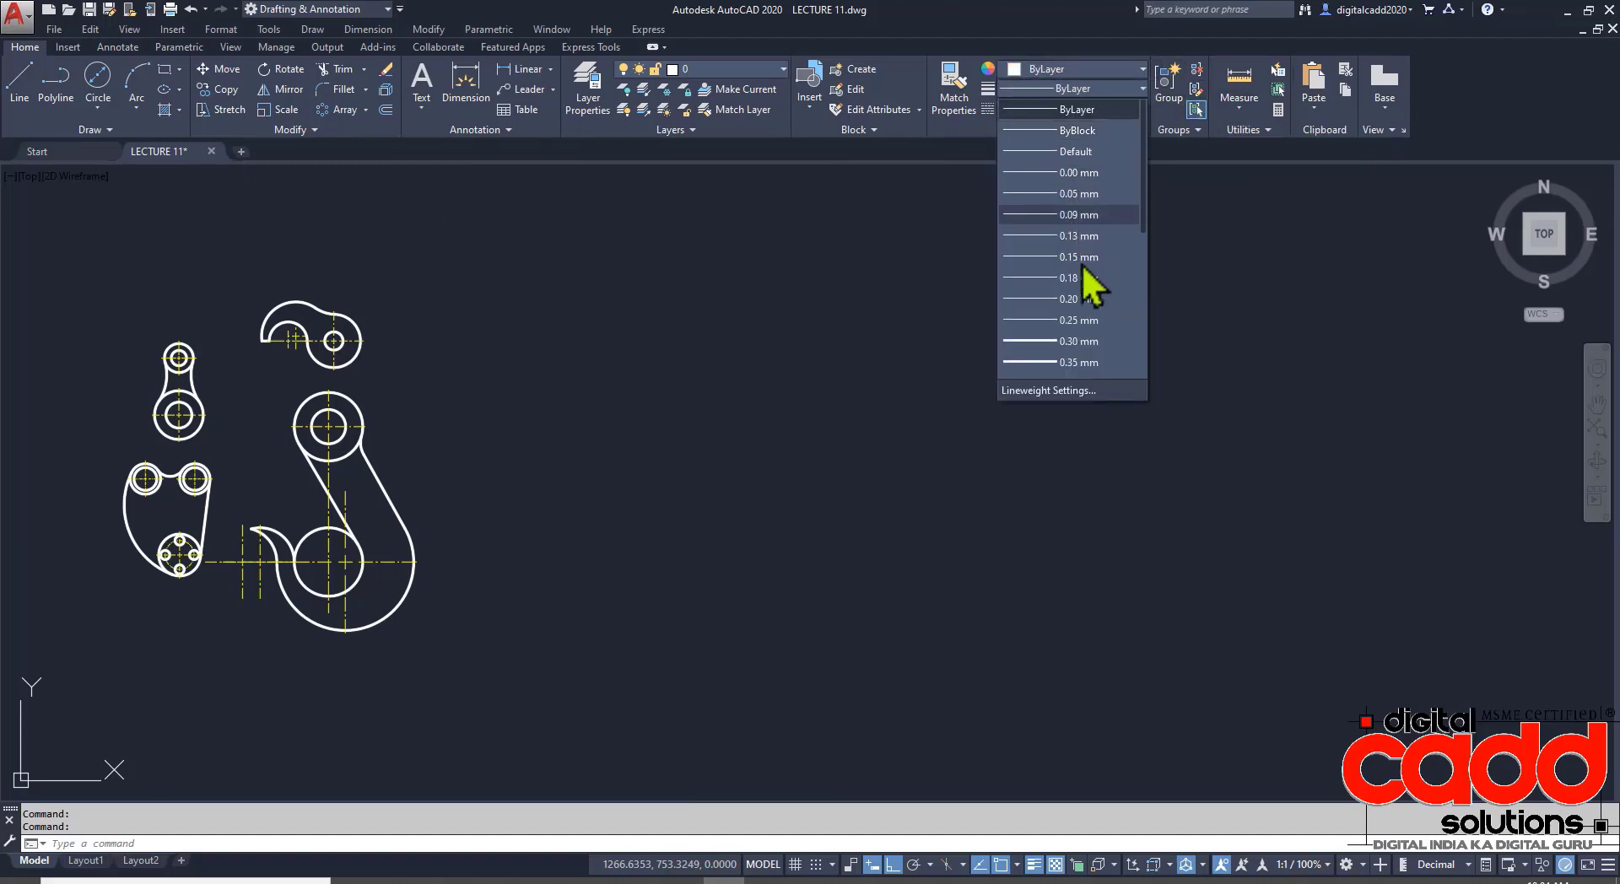
pyautogui.click(1092, 351)
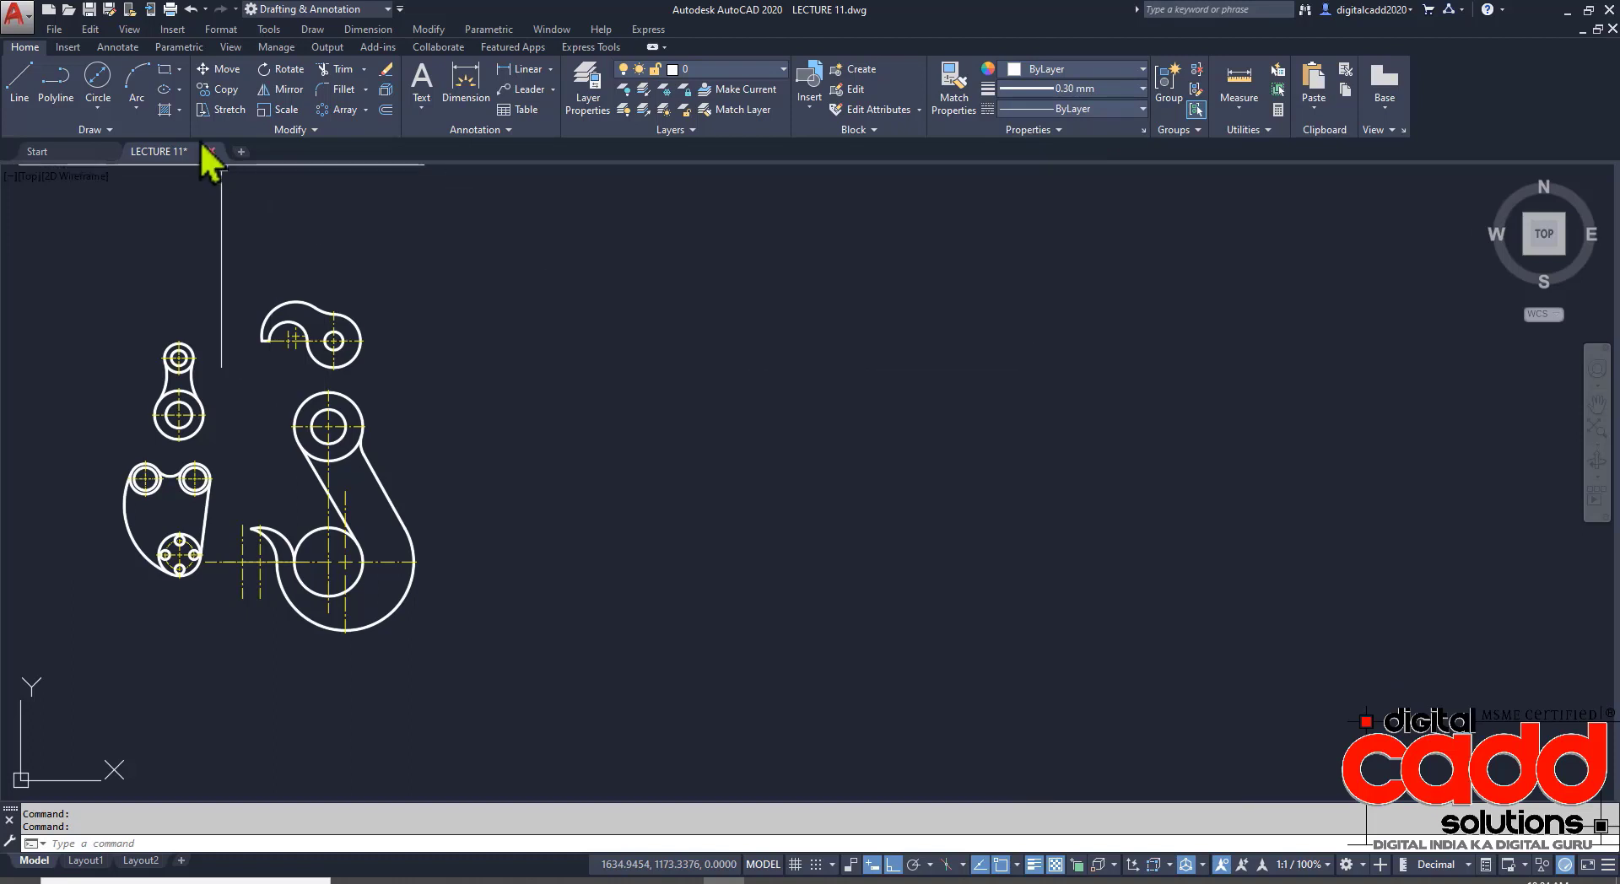
# - Draw a 24 × 24 square and centre the view on it
pyautogui.click(162, 73)
pyautogui.click(1060, 666)
pyautogui.write('24')
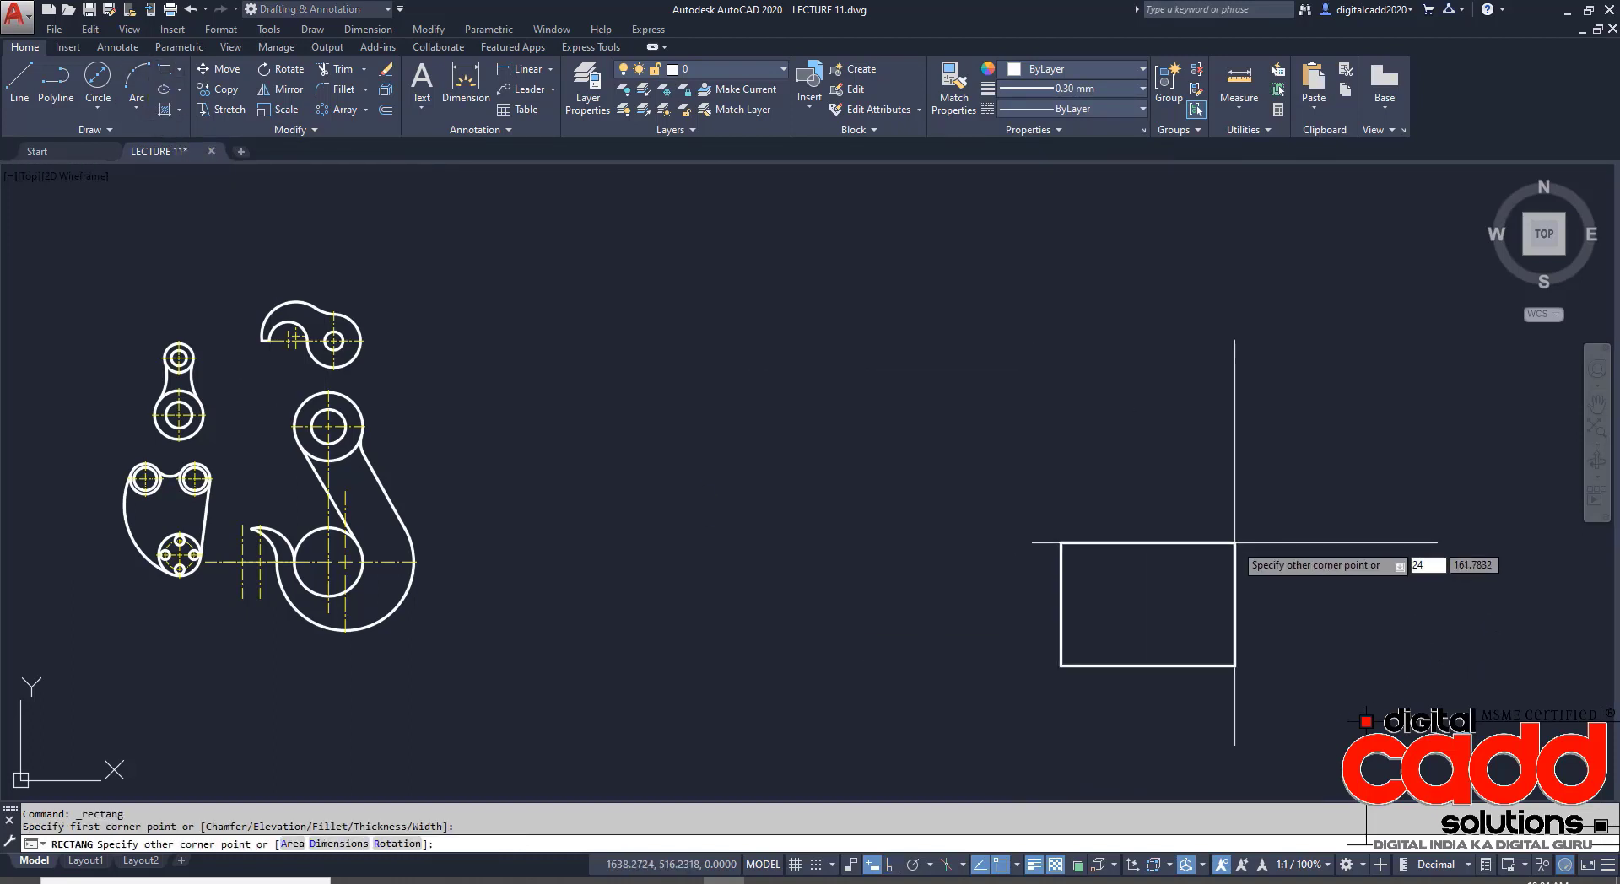
pyautogui.press('Tab')
pyautogui.write('2')
pyautogui.press('Return')
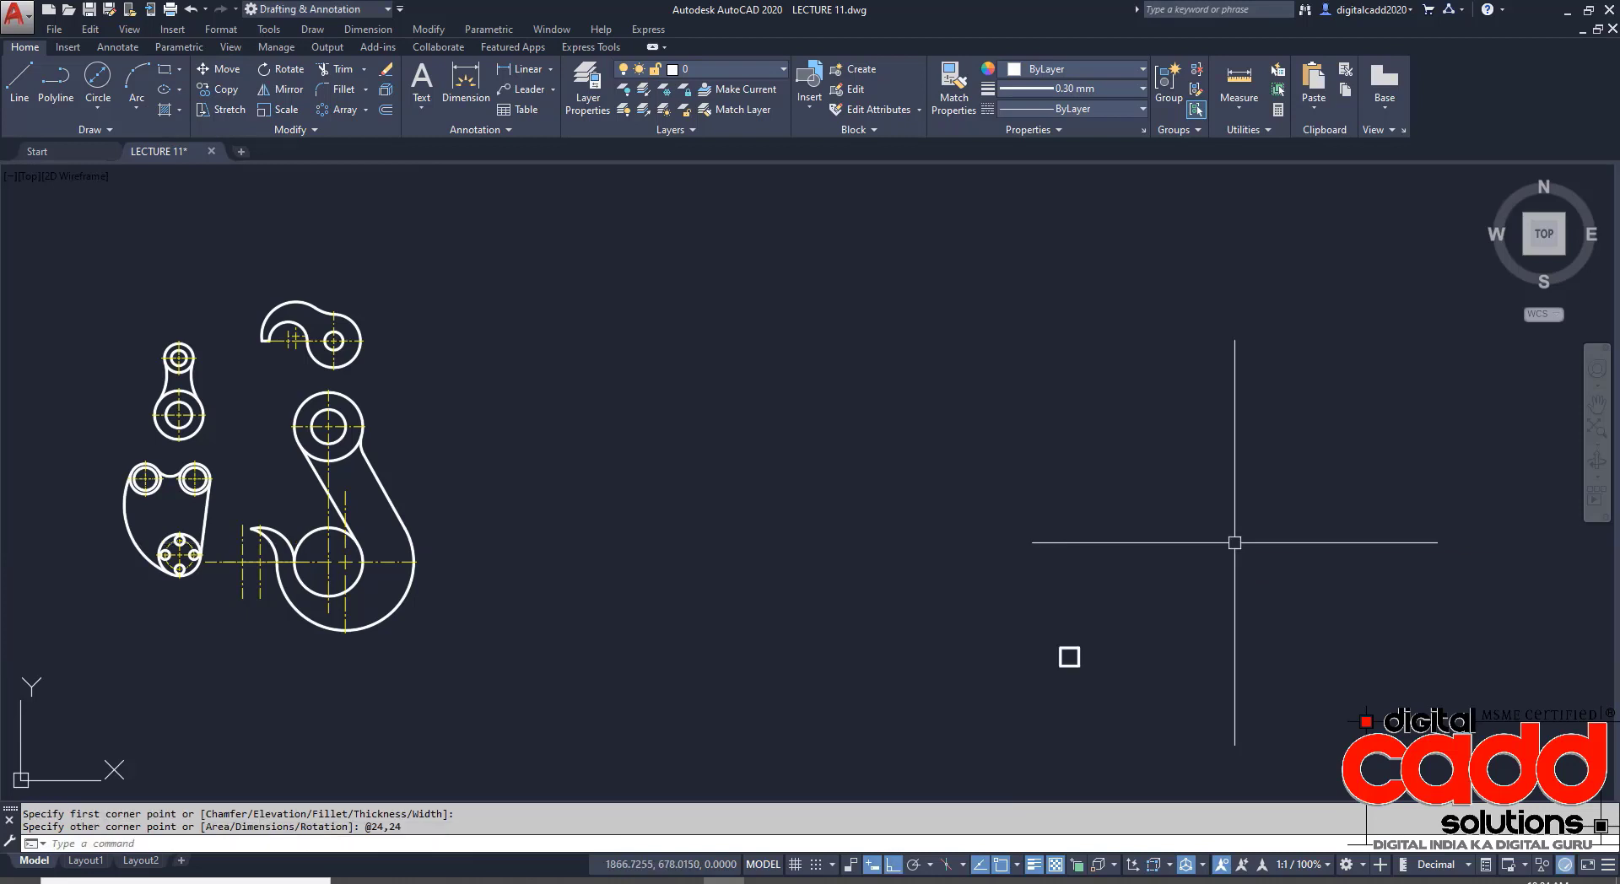
pyautogui.scroll(5, 1067, 662)
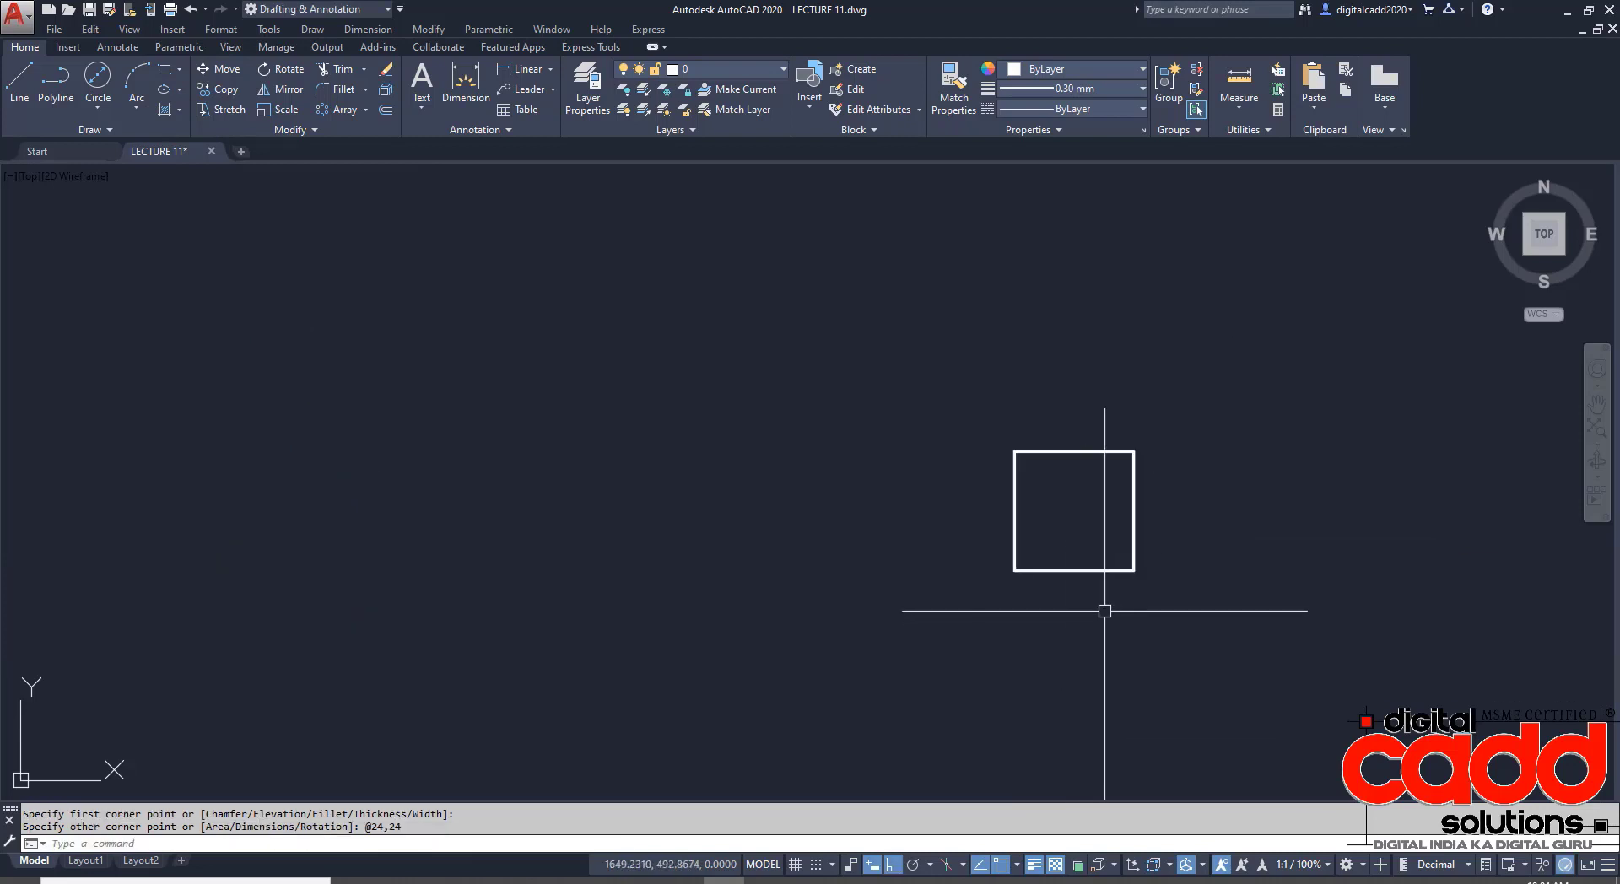
pyautogui.moveTo(1026, 598); pyautogui.dragTo(846, 506, button='middle')
pyautogui.hotkey('alt', 'Tab')
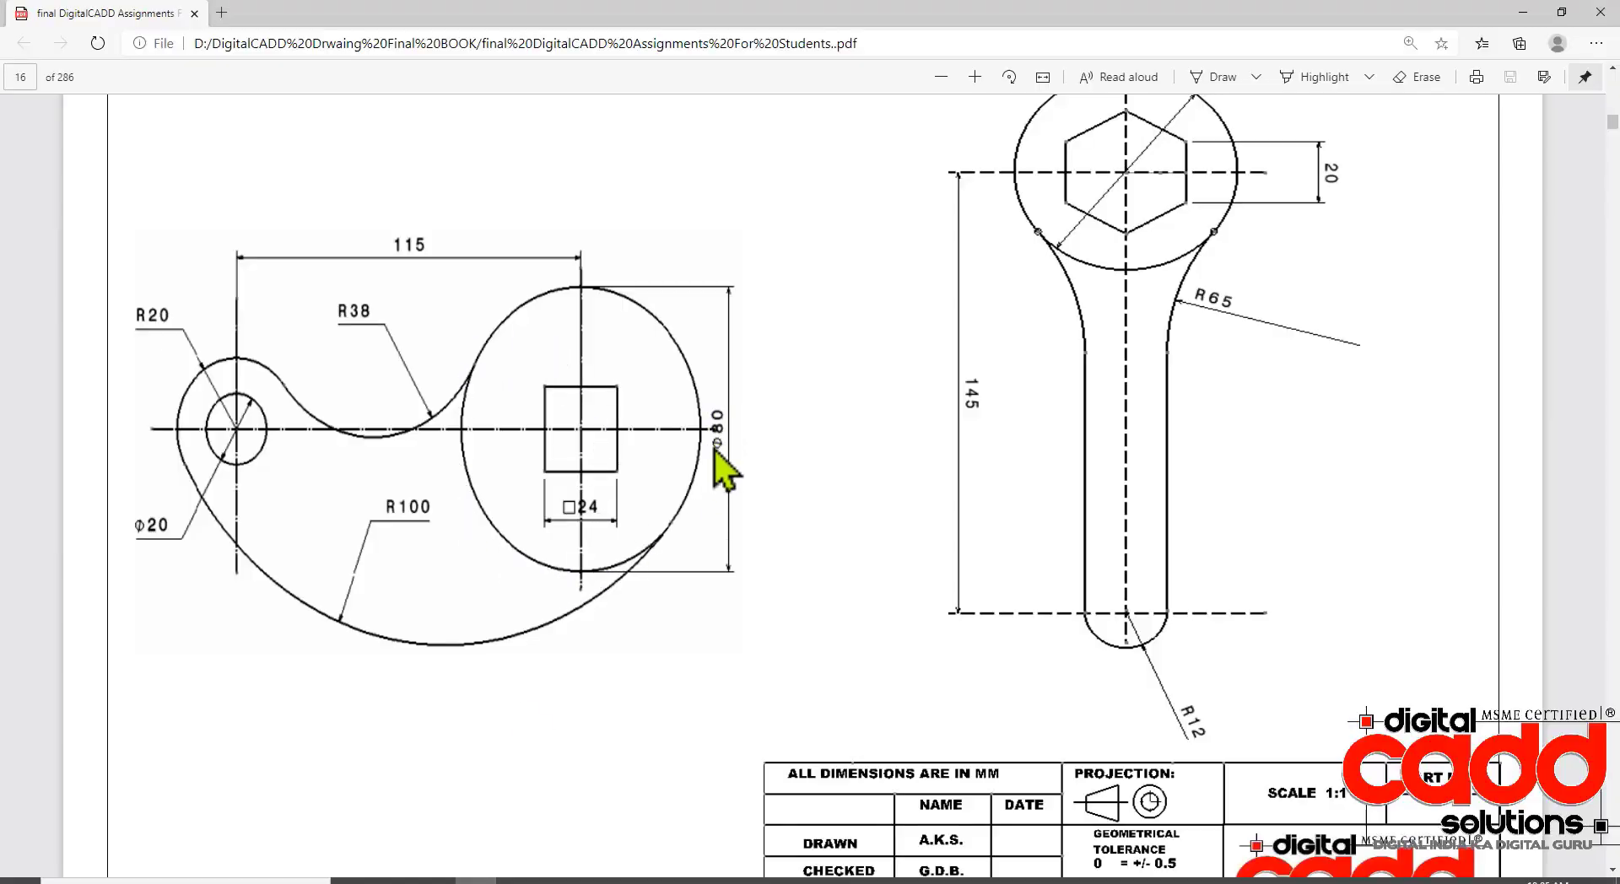
pyautogui.hotkey('alt', 'Tab')
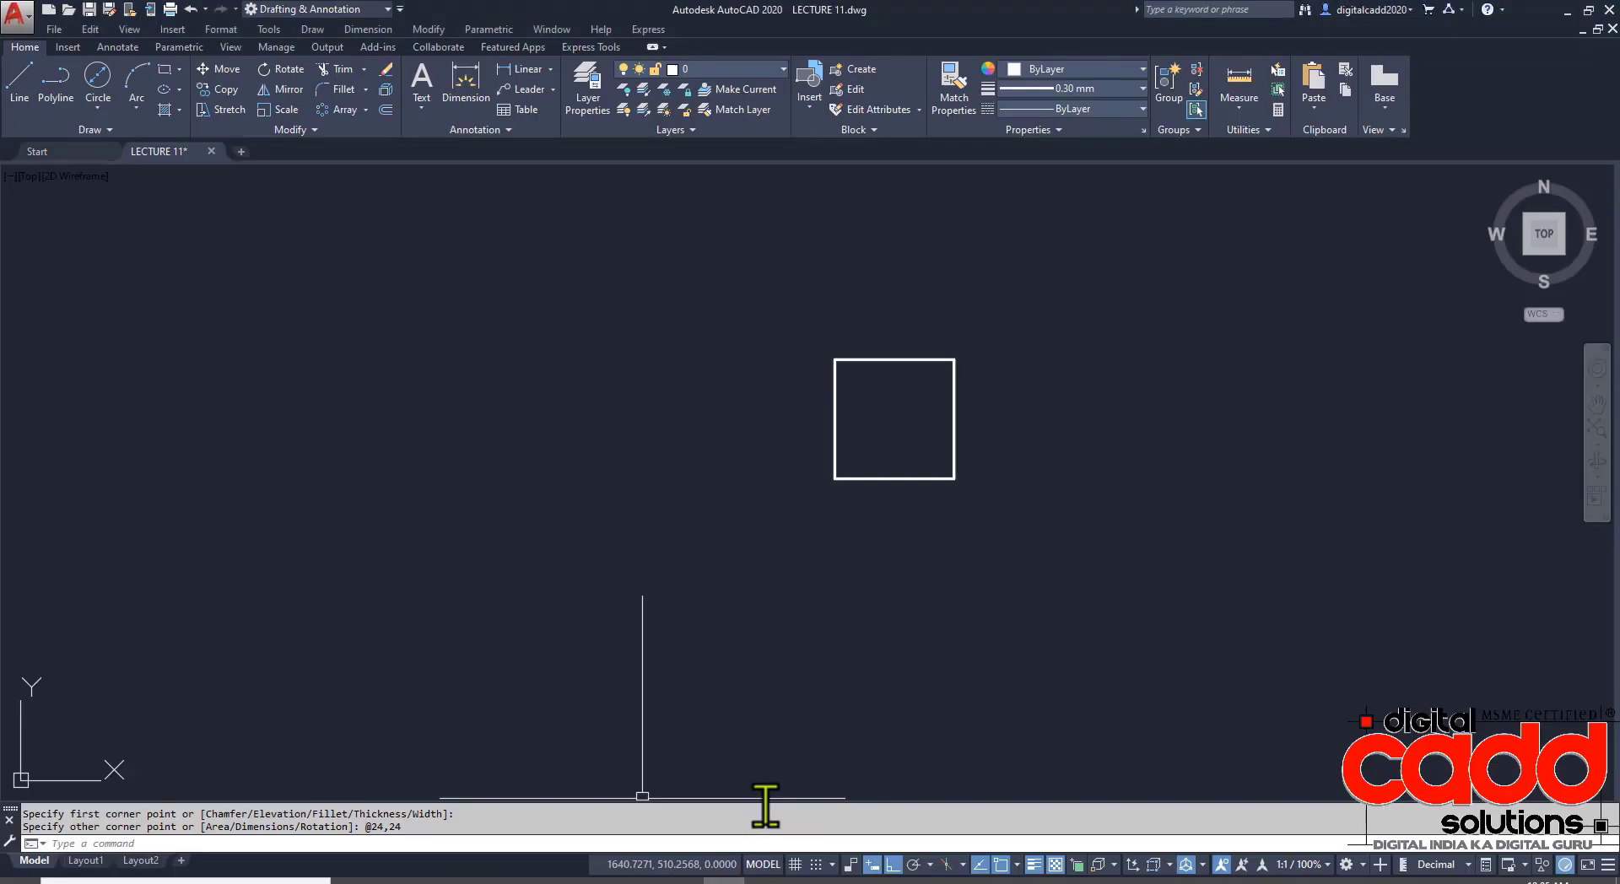
# - Draw an 80-diameter circle centred on the square, then check the PDF dimensions
pyautogui.write('c')
pyautogui.press('Return')
pyautogui.click(895, 419)
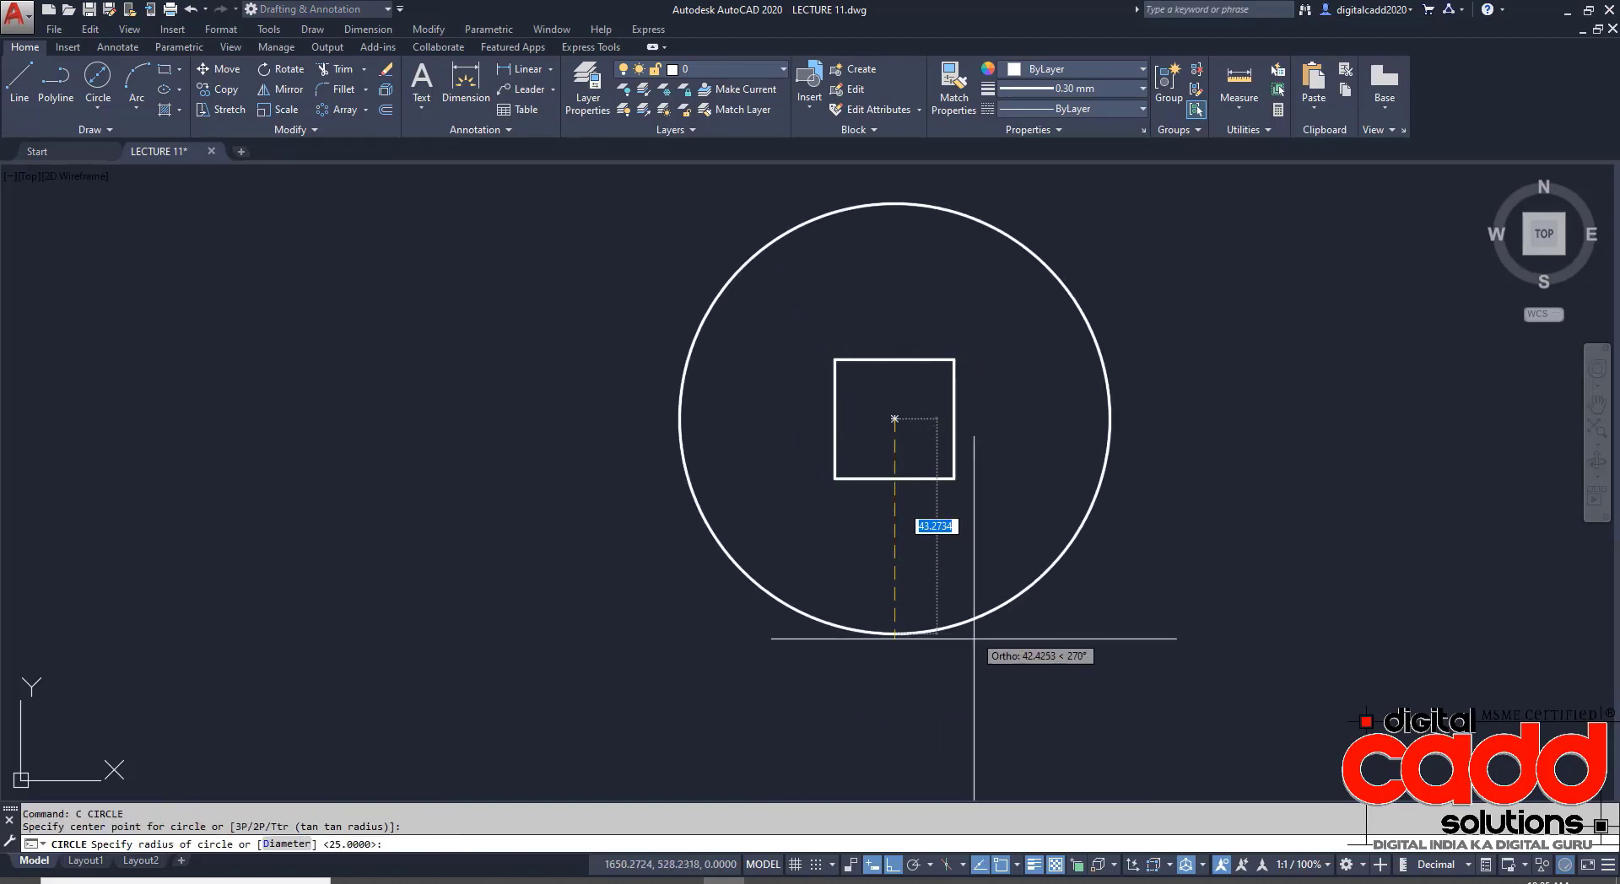
pyautogui.write('D')
pyautogui.press('Return')
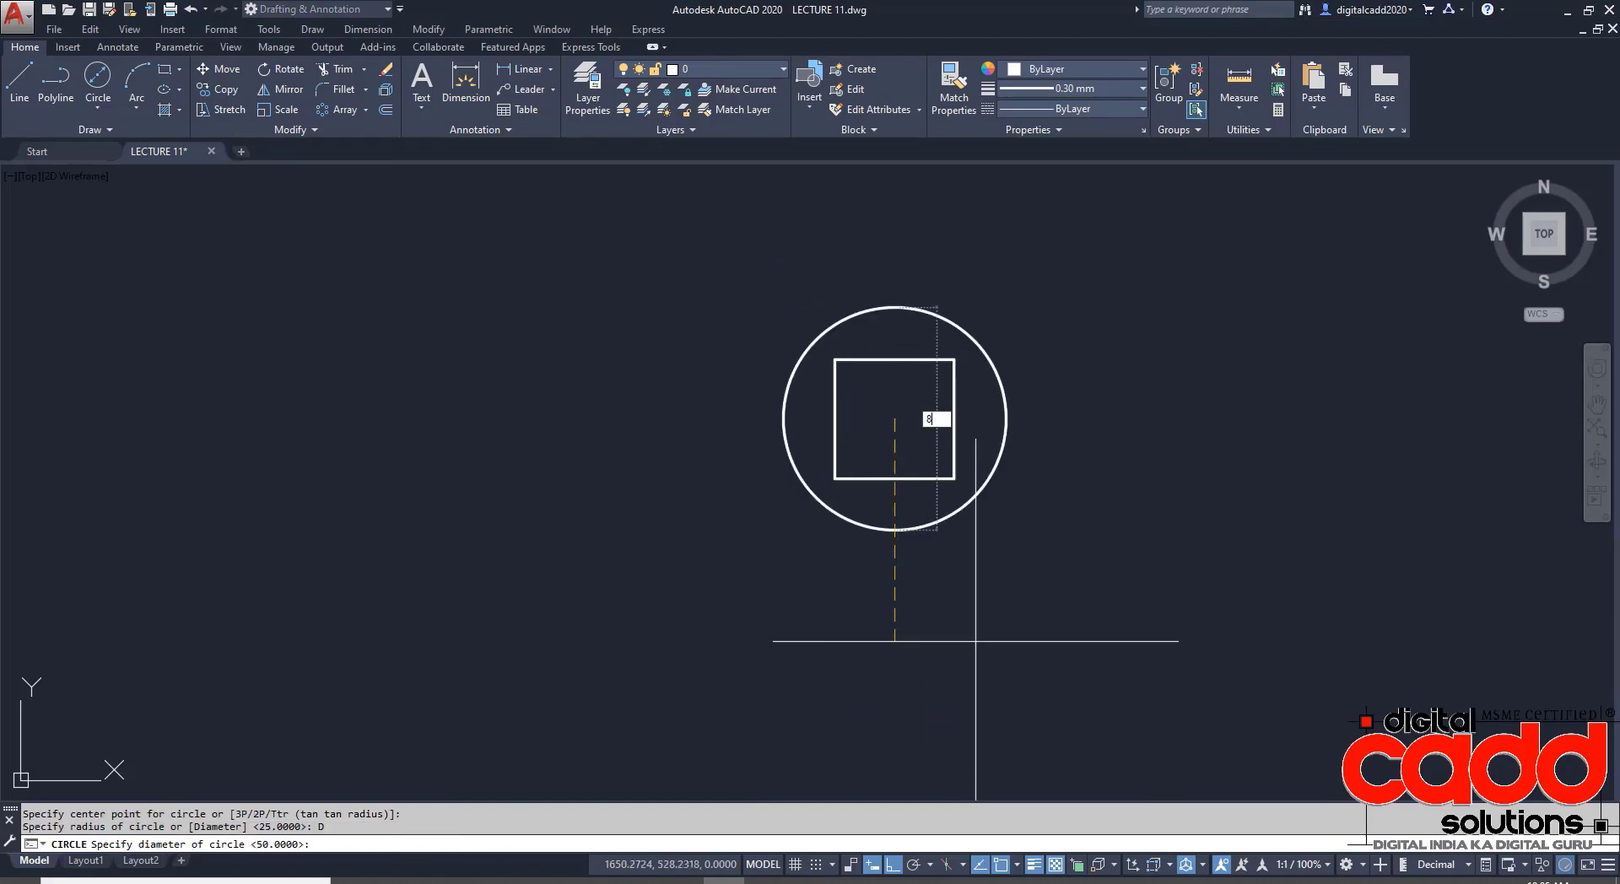
pyautogui.press('Return')
pyautogui.scroll(-3, 717, 506)
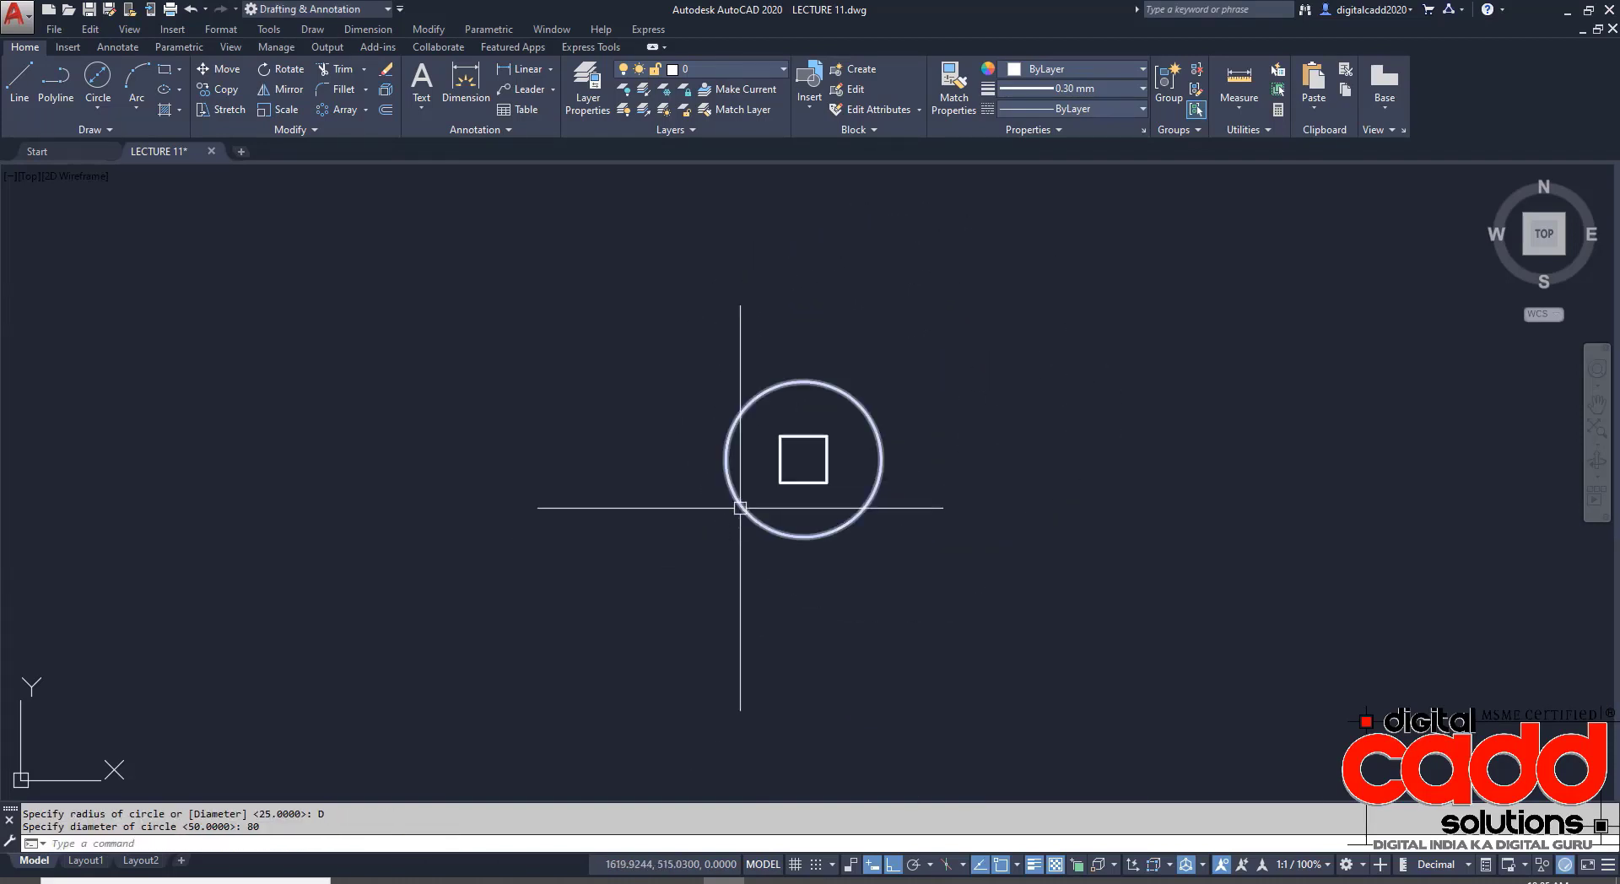
pyautogui.moveTo(742, 506); pyautogui.dragTo(885, 545, button='middle')
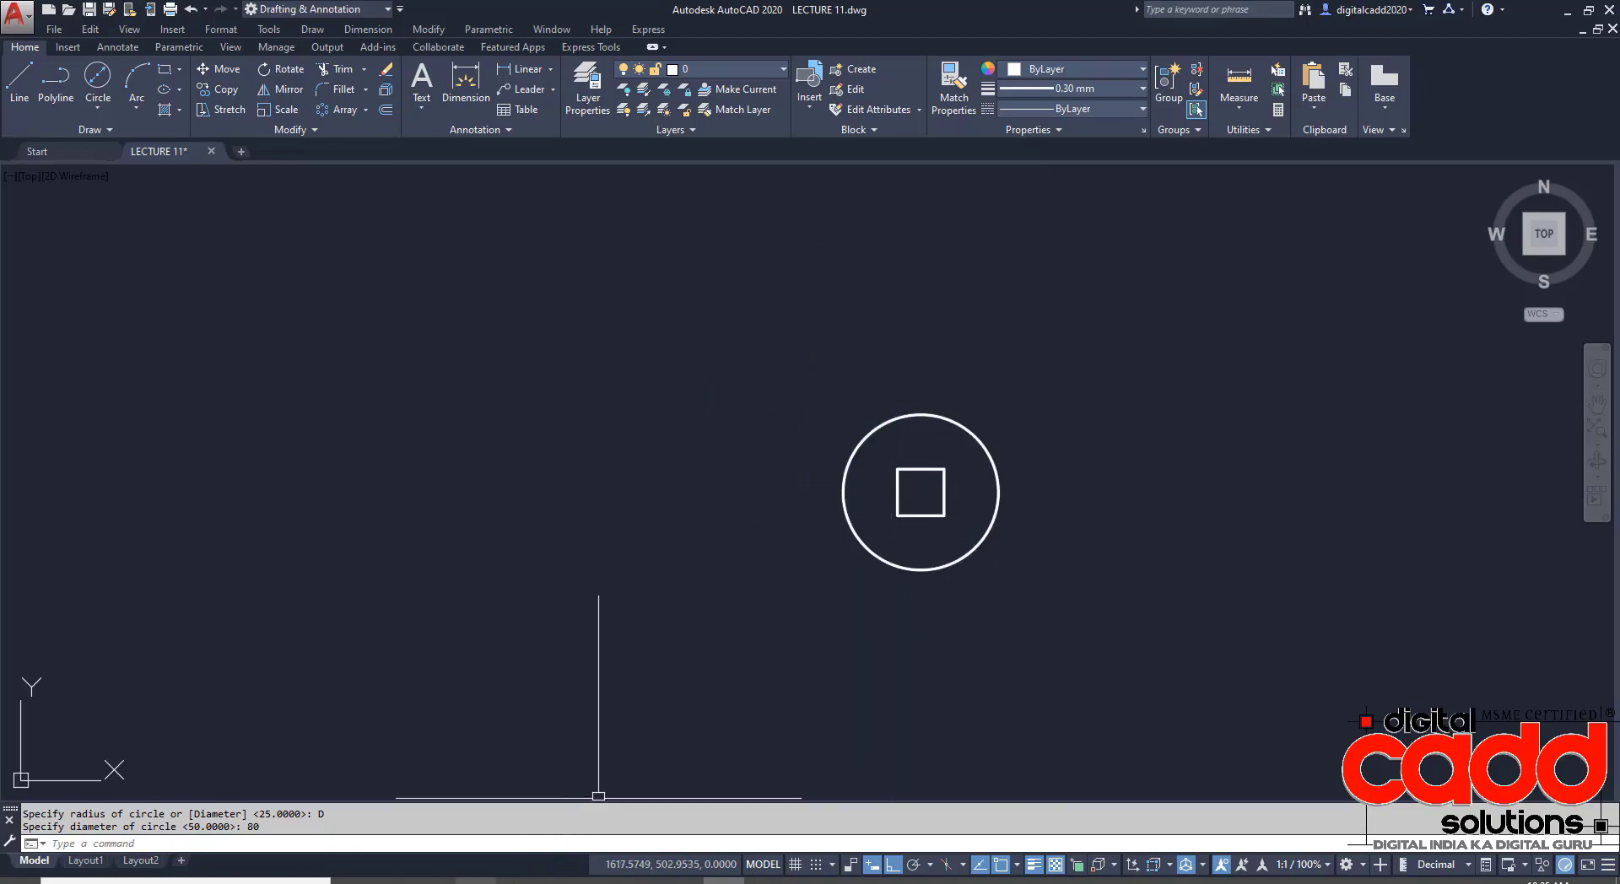
pyautogui.hotkey('alt', 'Tab')
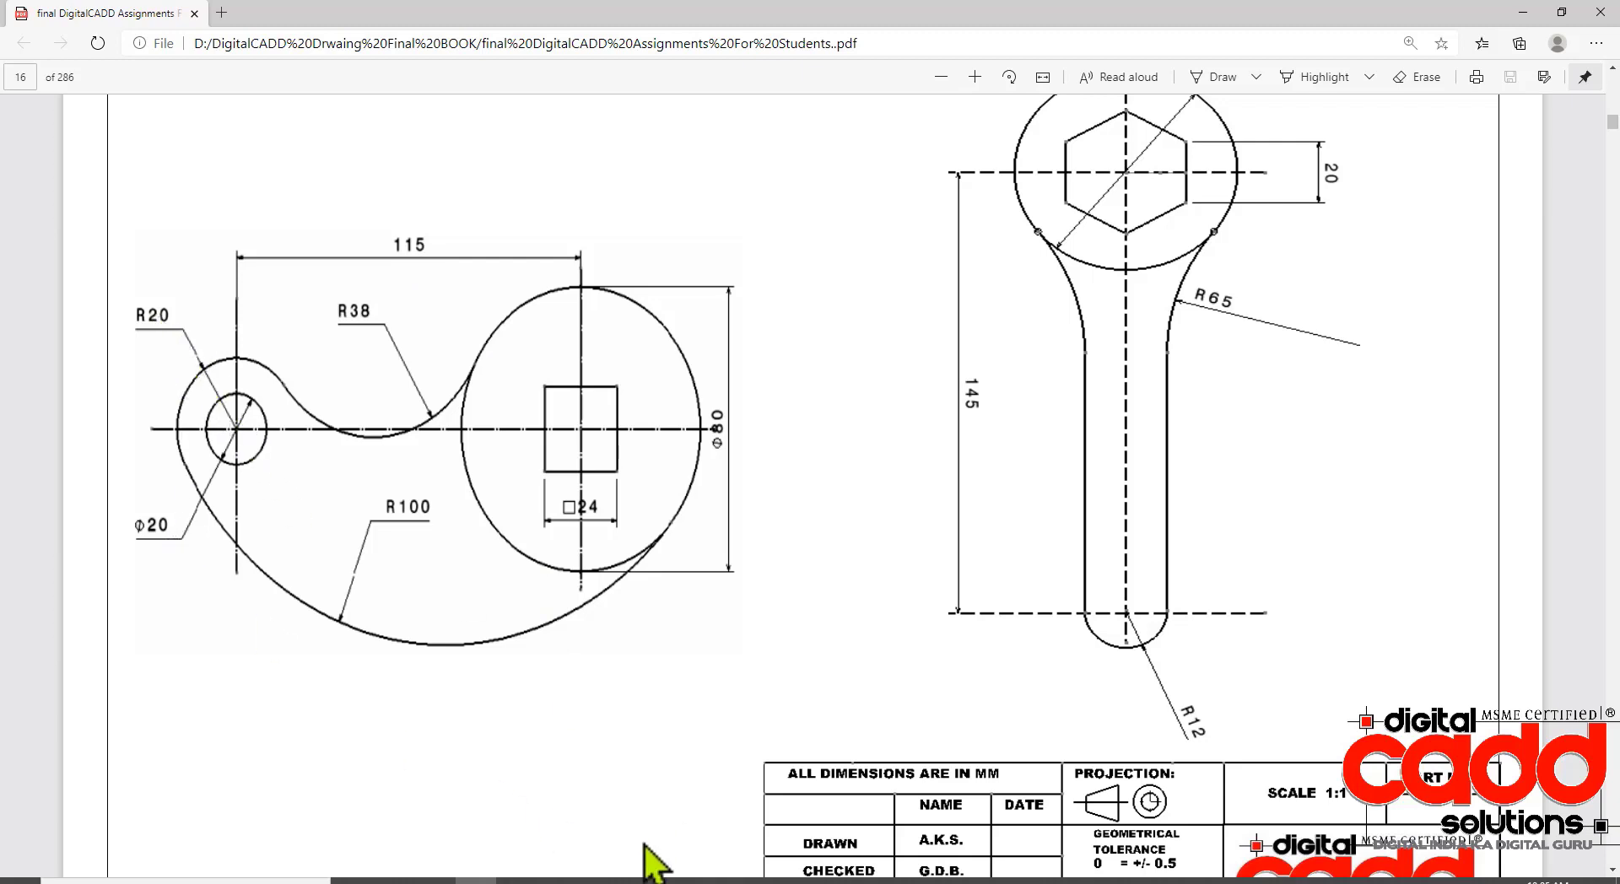
pyautogui.hotkey('alt', 'Tab')
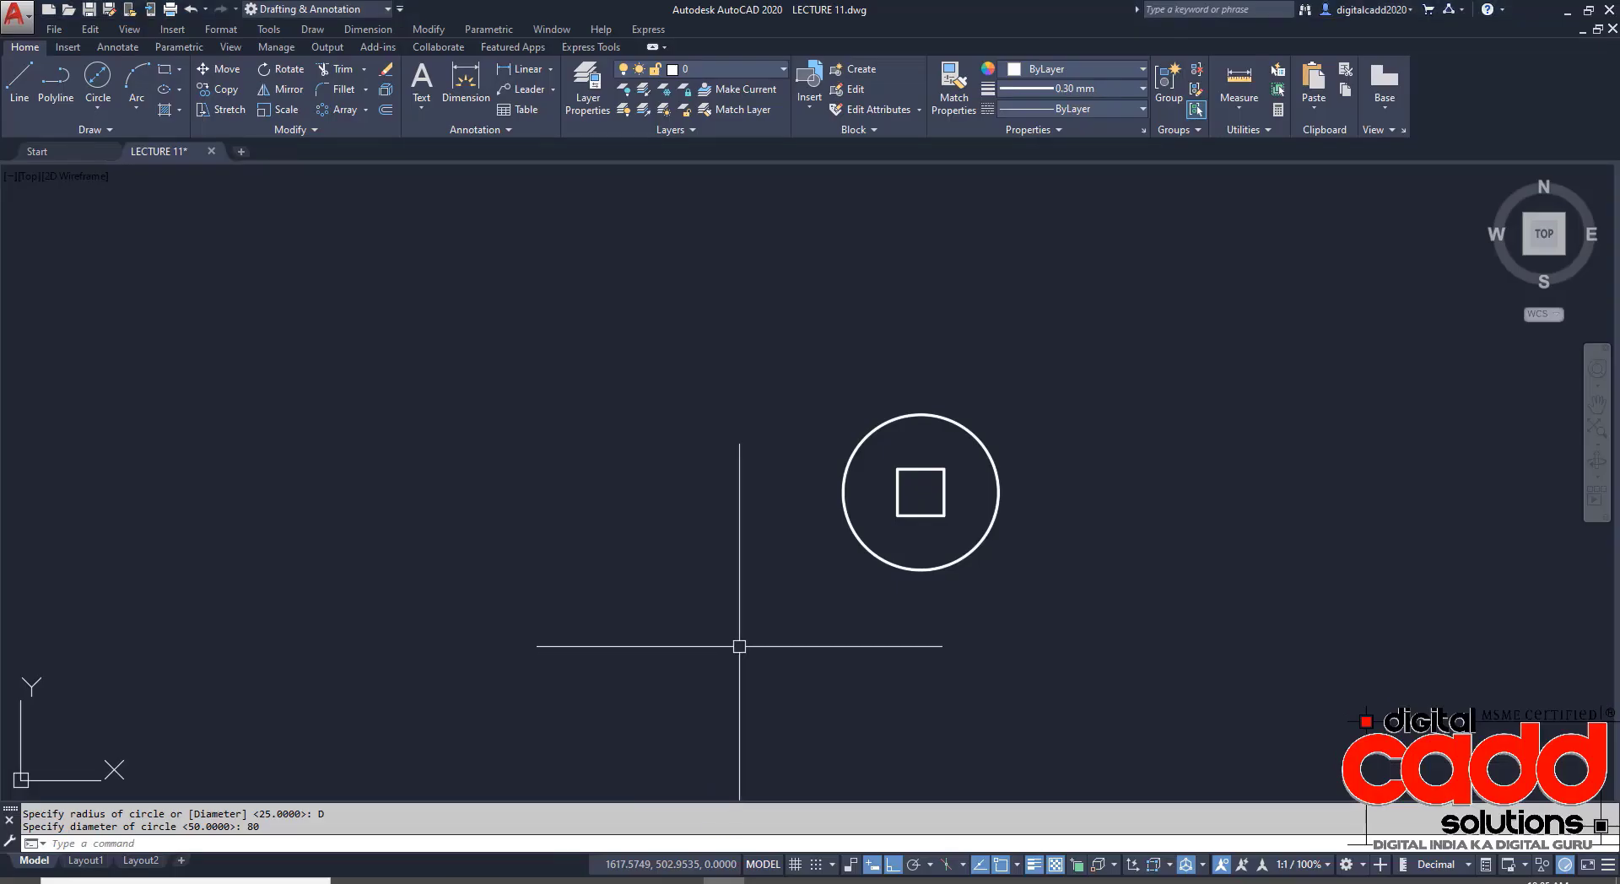
# - Add an R20 circle 115 units left with a concentric Ø20 circle, then show the PDF
pyautogui.write('c')
pyautogui.press('Return')
pyautogui.write('115')
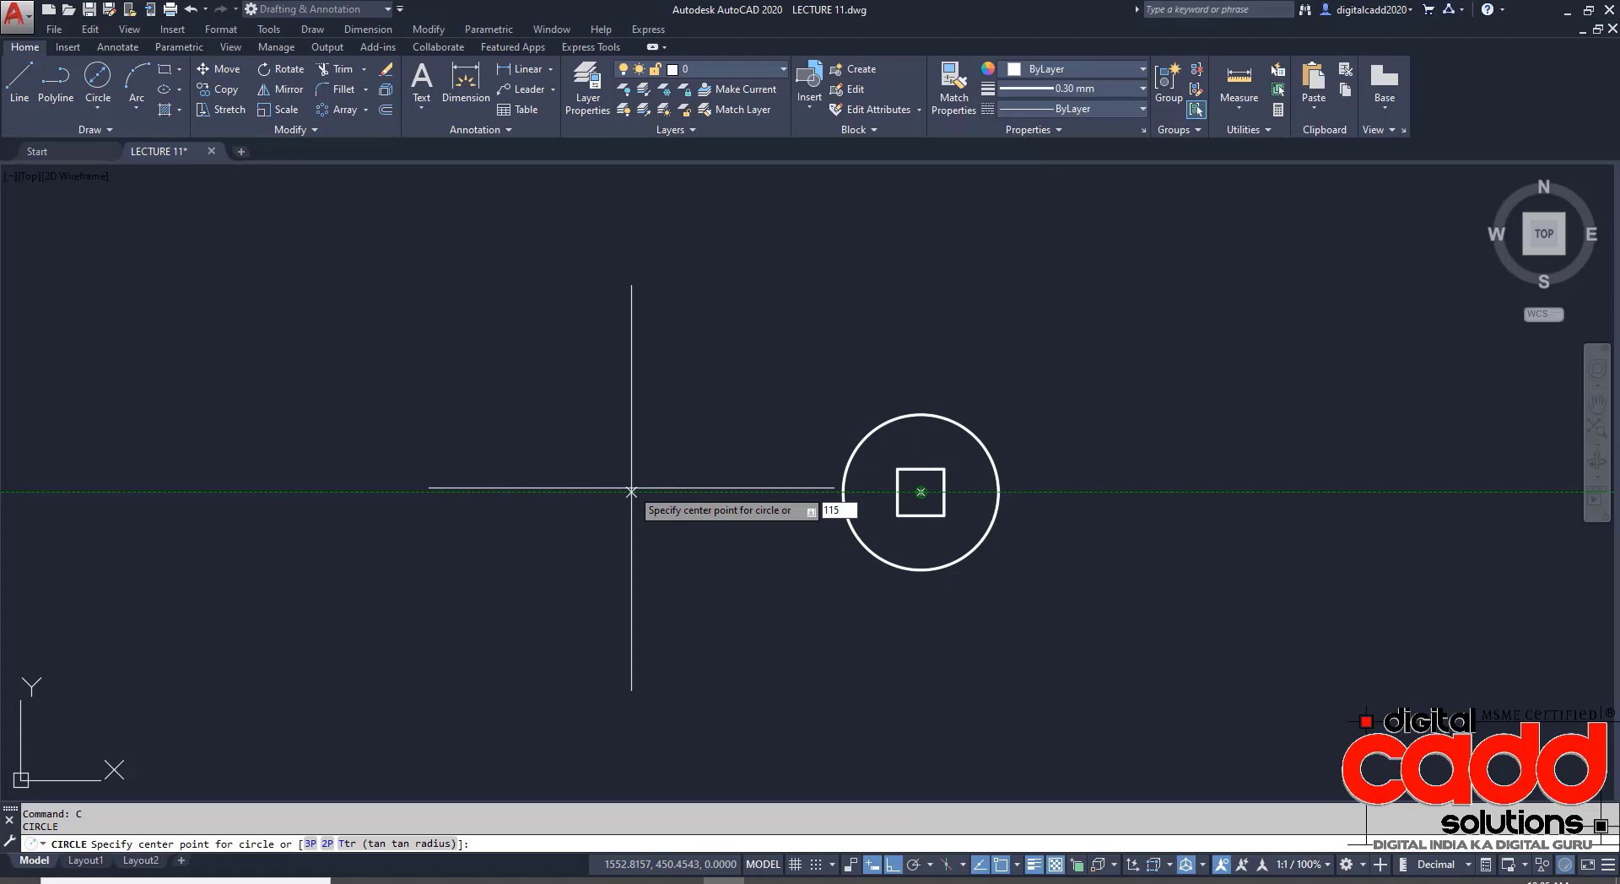
pyautogui.press('Return')
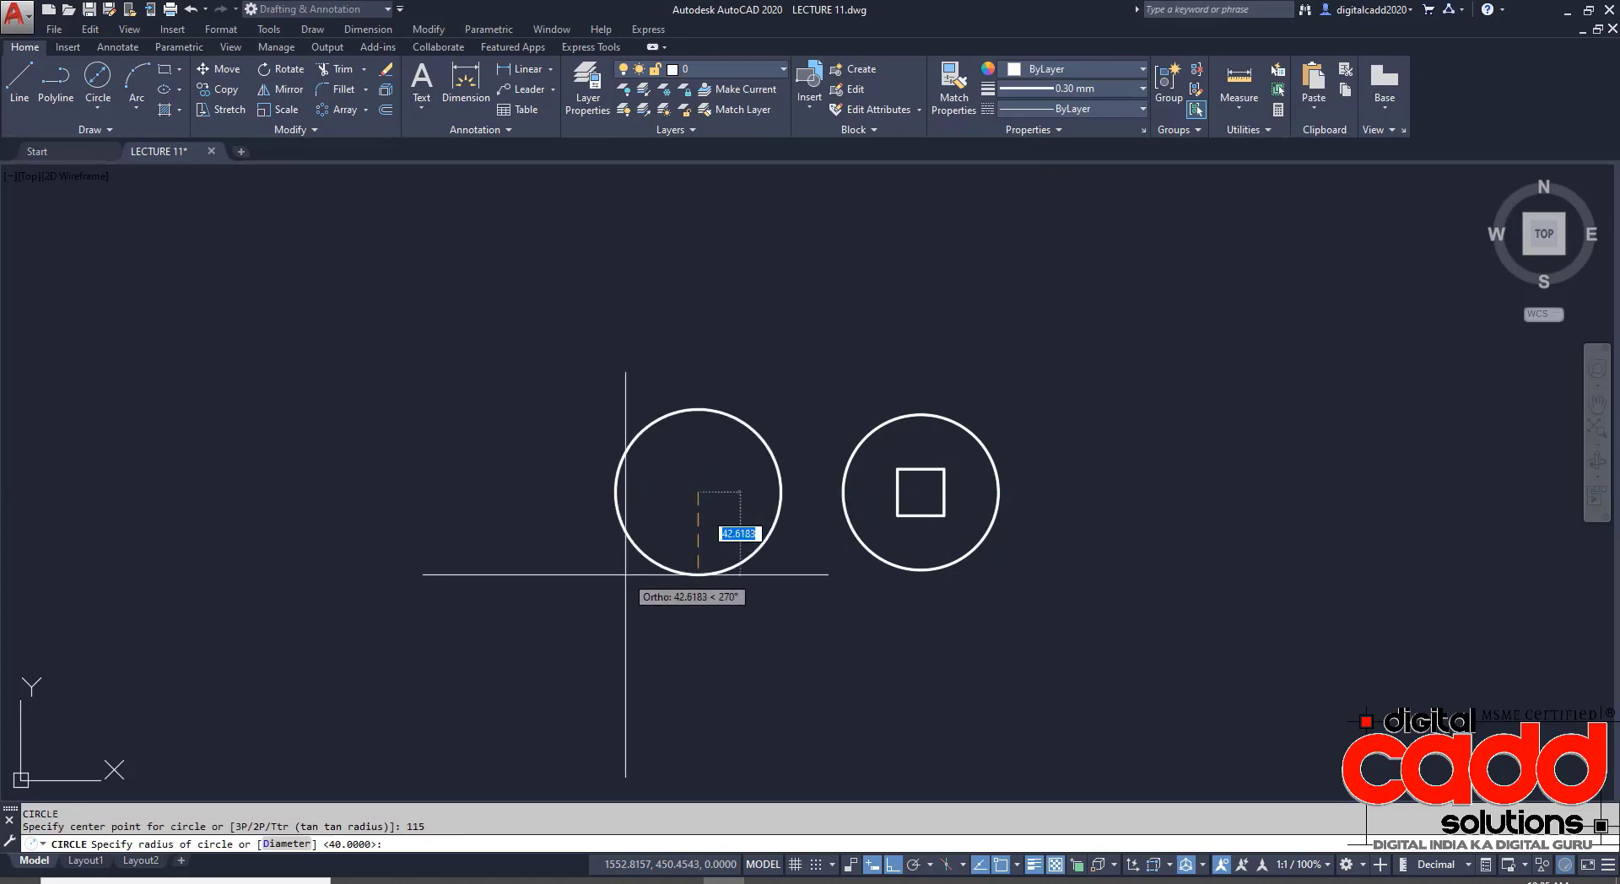
pyautogui.write('20')
pyautogui.press('Return')
pyautogui.press('Return')
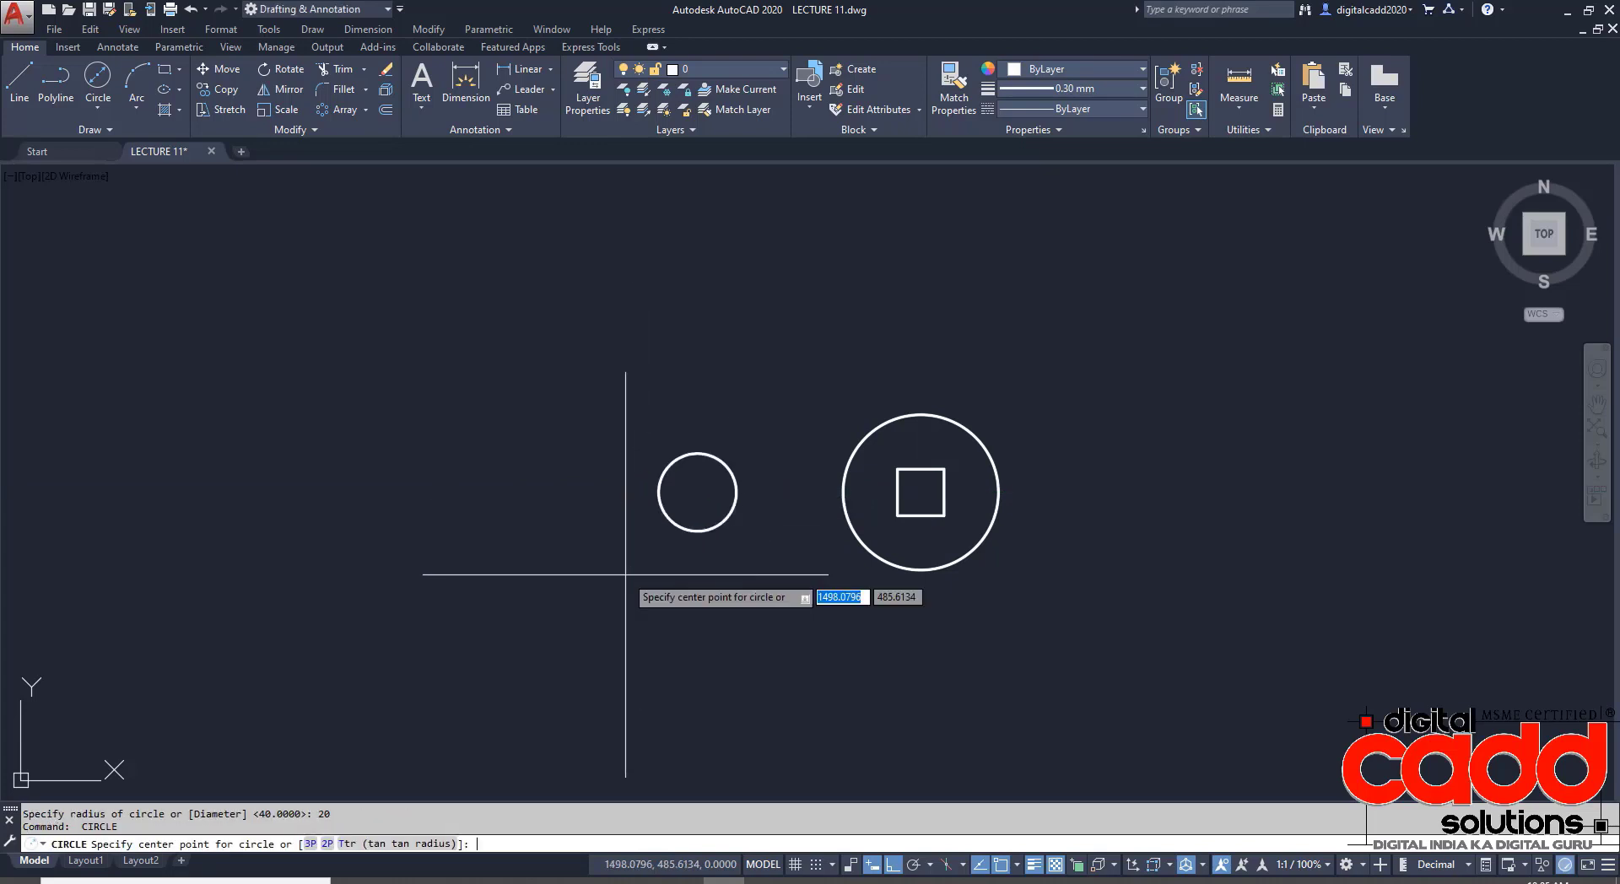
pyautogui.scroll(4, 709, 567)
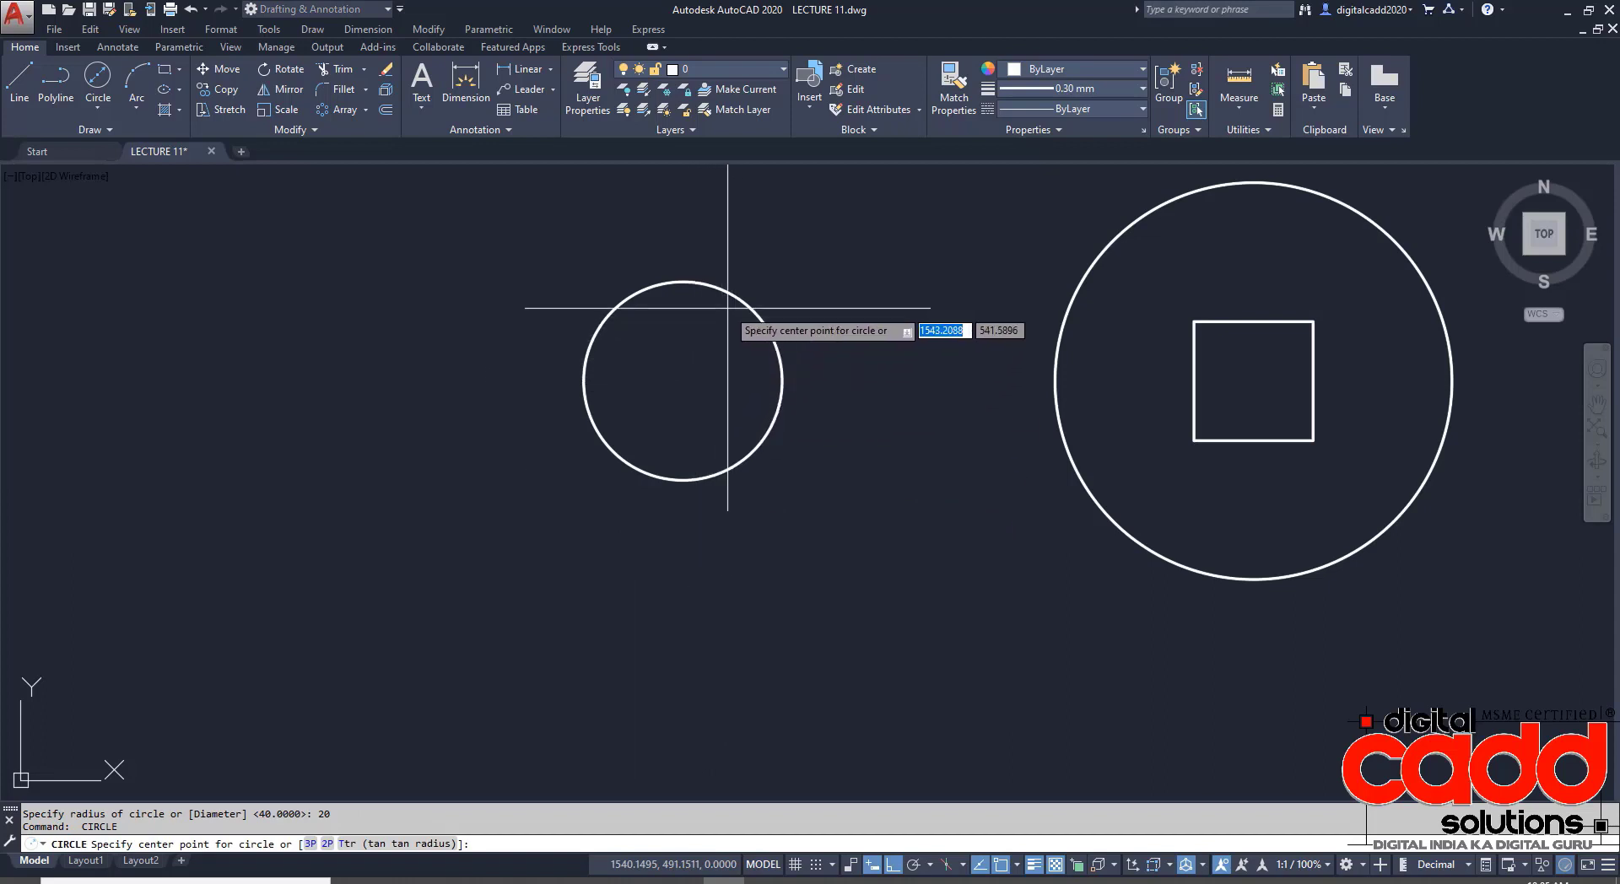
pyautogui.click(688, 378)
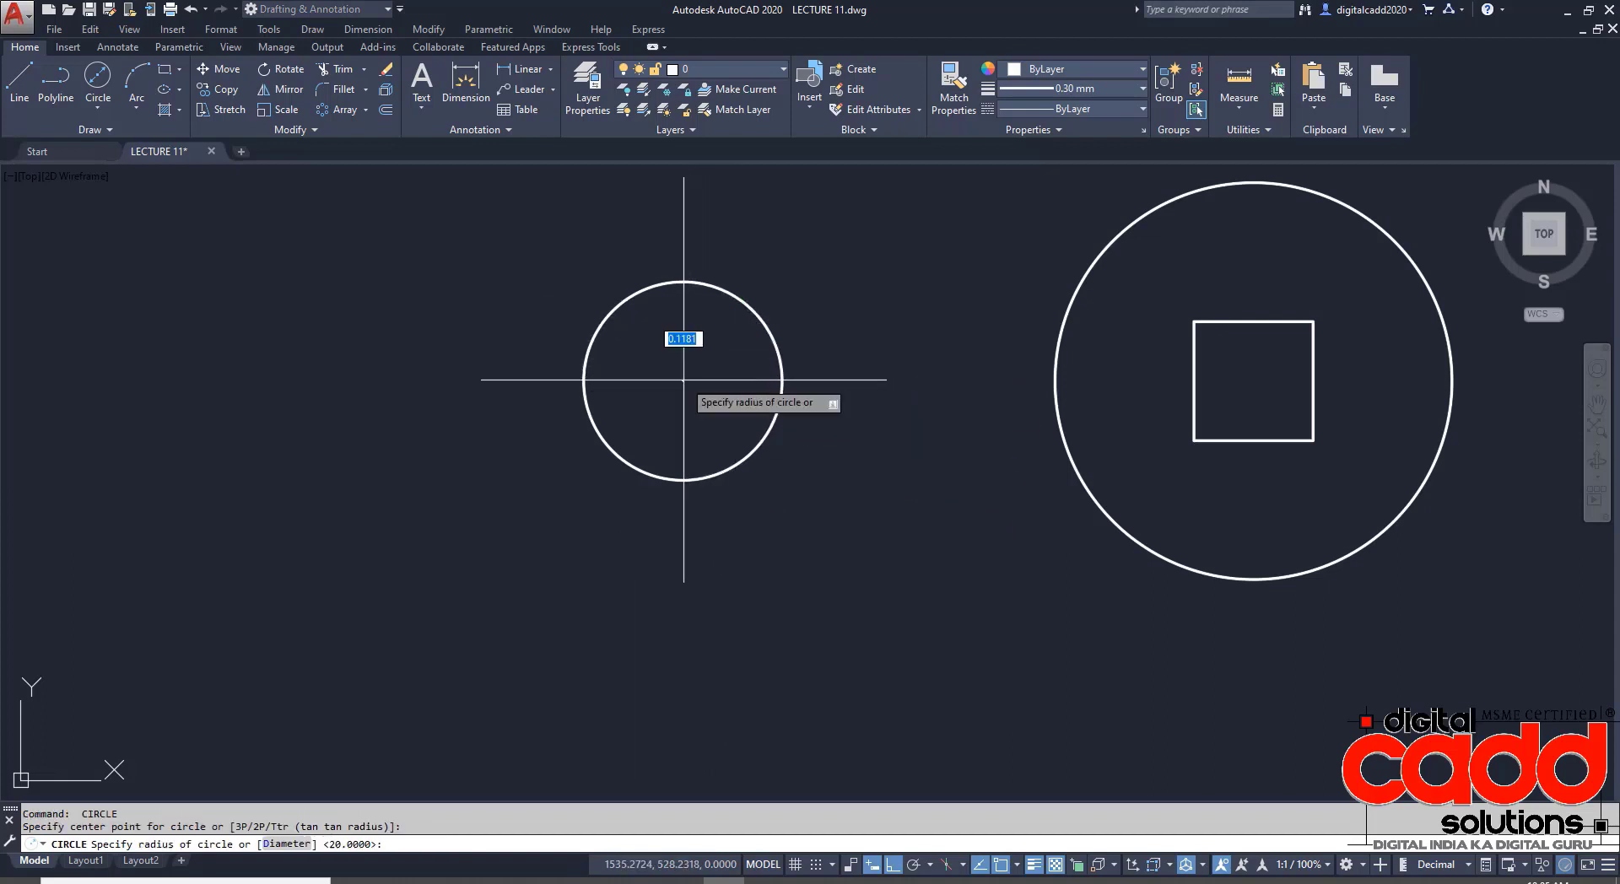
pyautogui.press('Return')
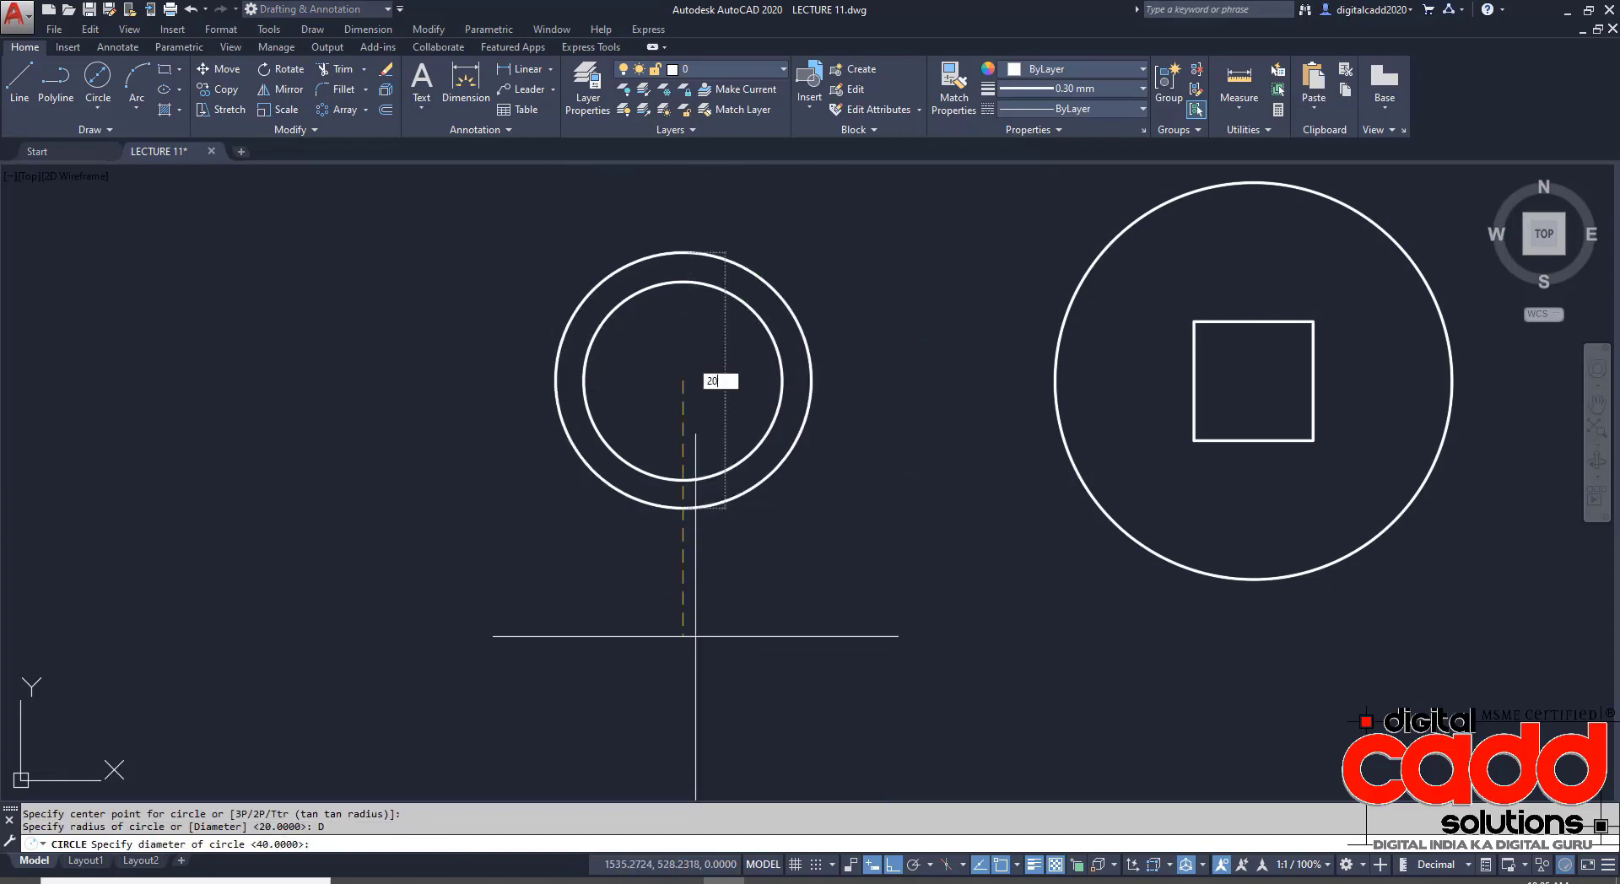
pyautogui.press('Return')
pyautogui.moveTo(886, 473); pyautogui.dragTo(586, 546, button='middle')
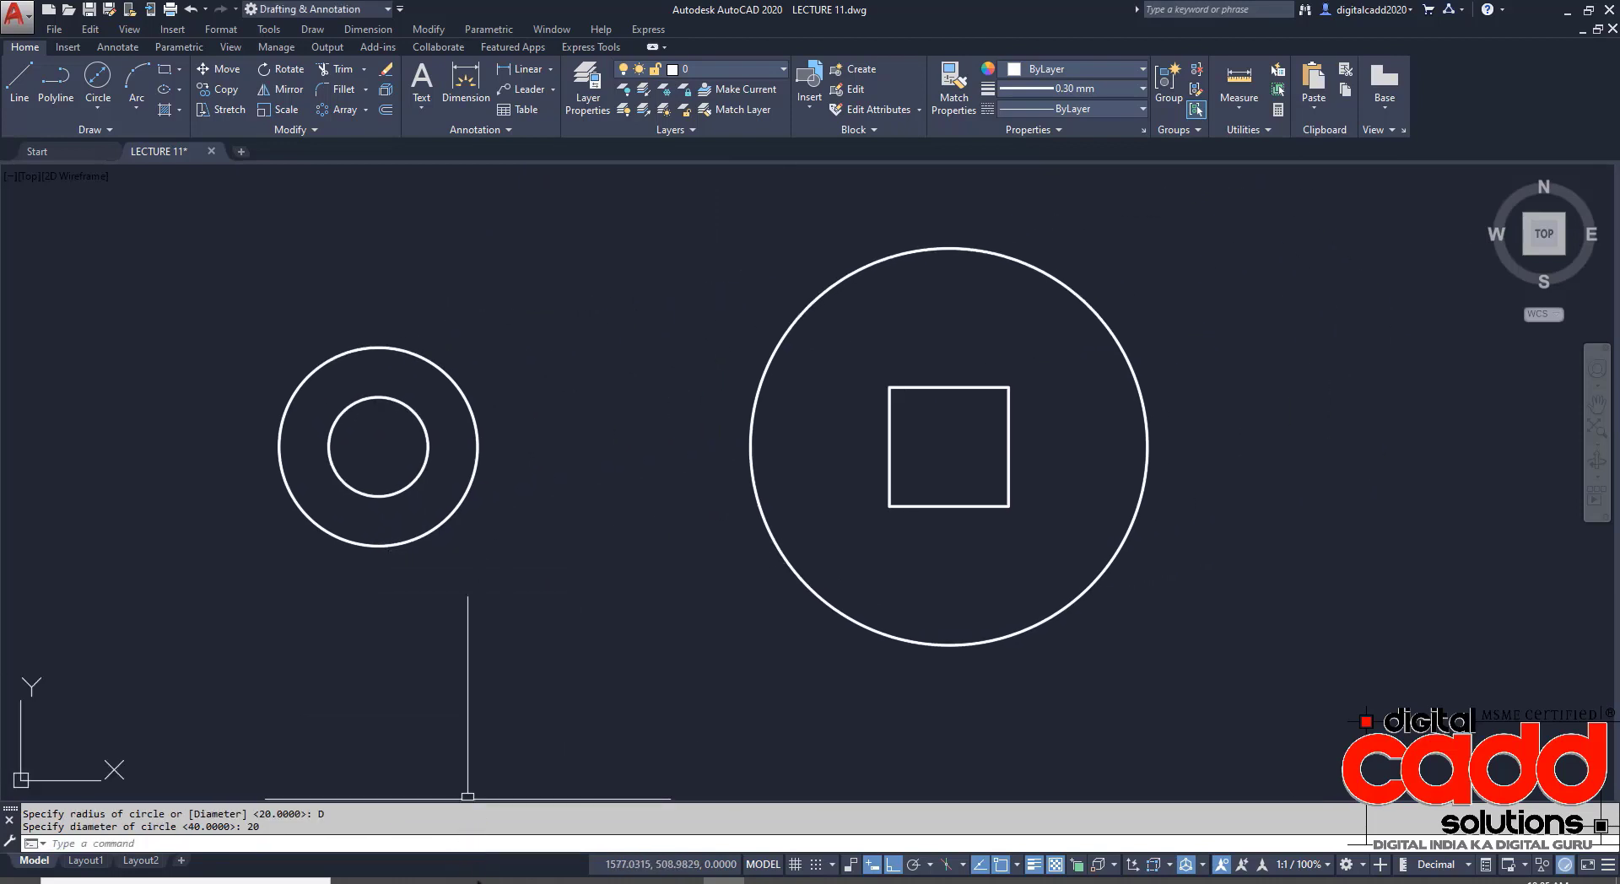
pyautogui.click(475, 880)
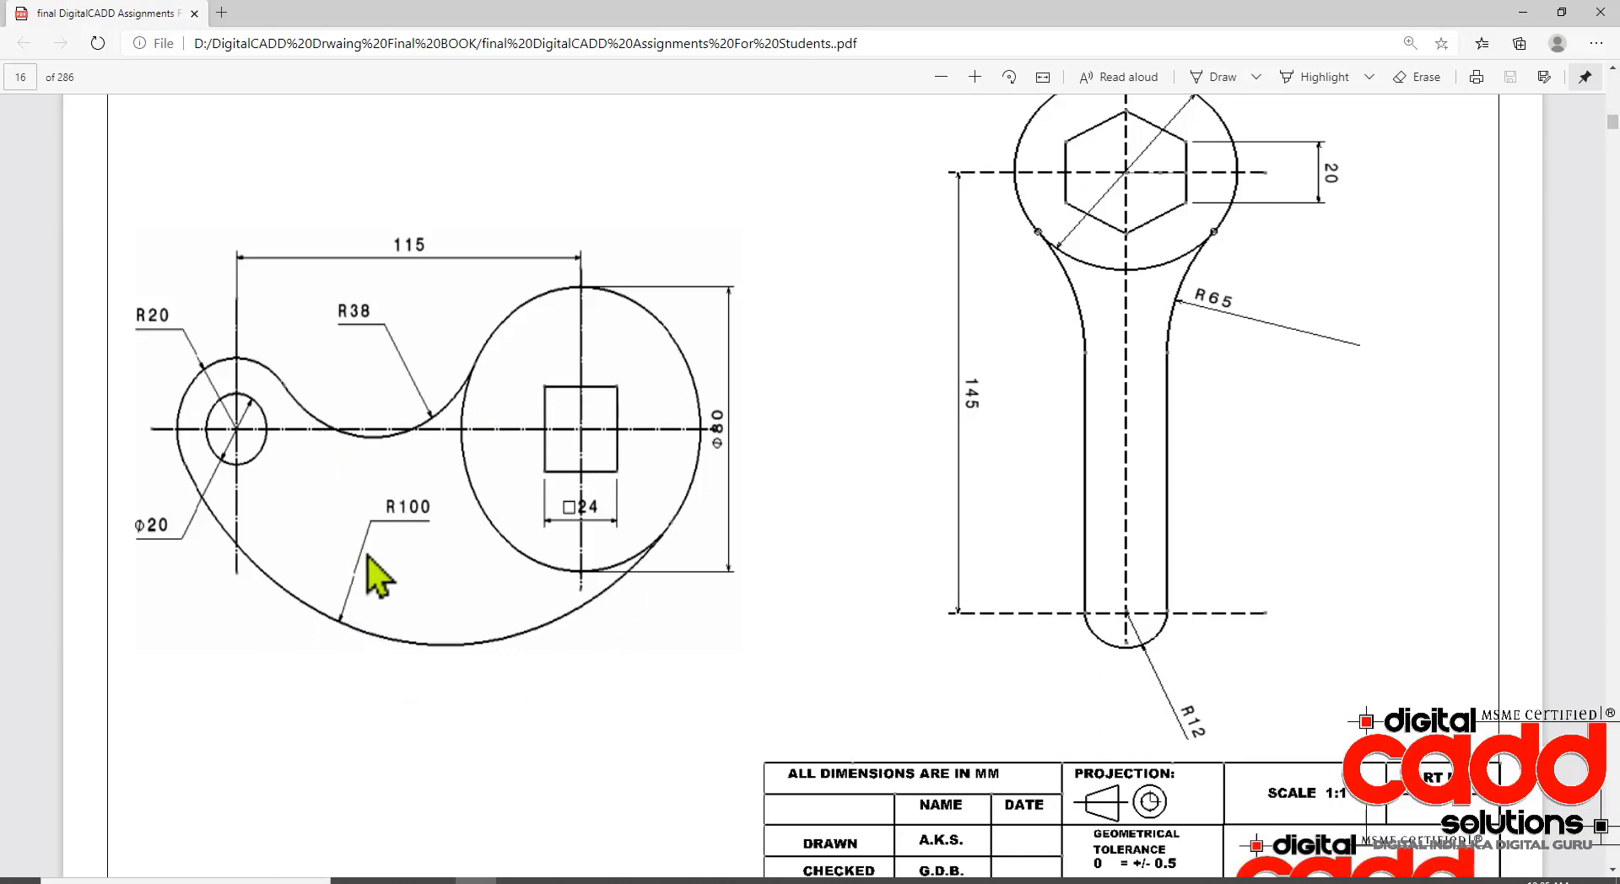
# - Draw a radius-100 circle tangent to the left outer circle and the Ø80 circle
pyautogui.click(476, 879)
pyautogui.moveTo(759, 675); pyautogui.dragTo(746, 635, button='middle')
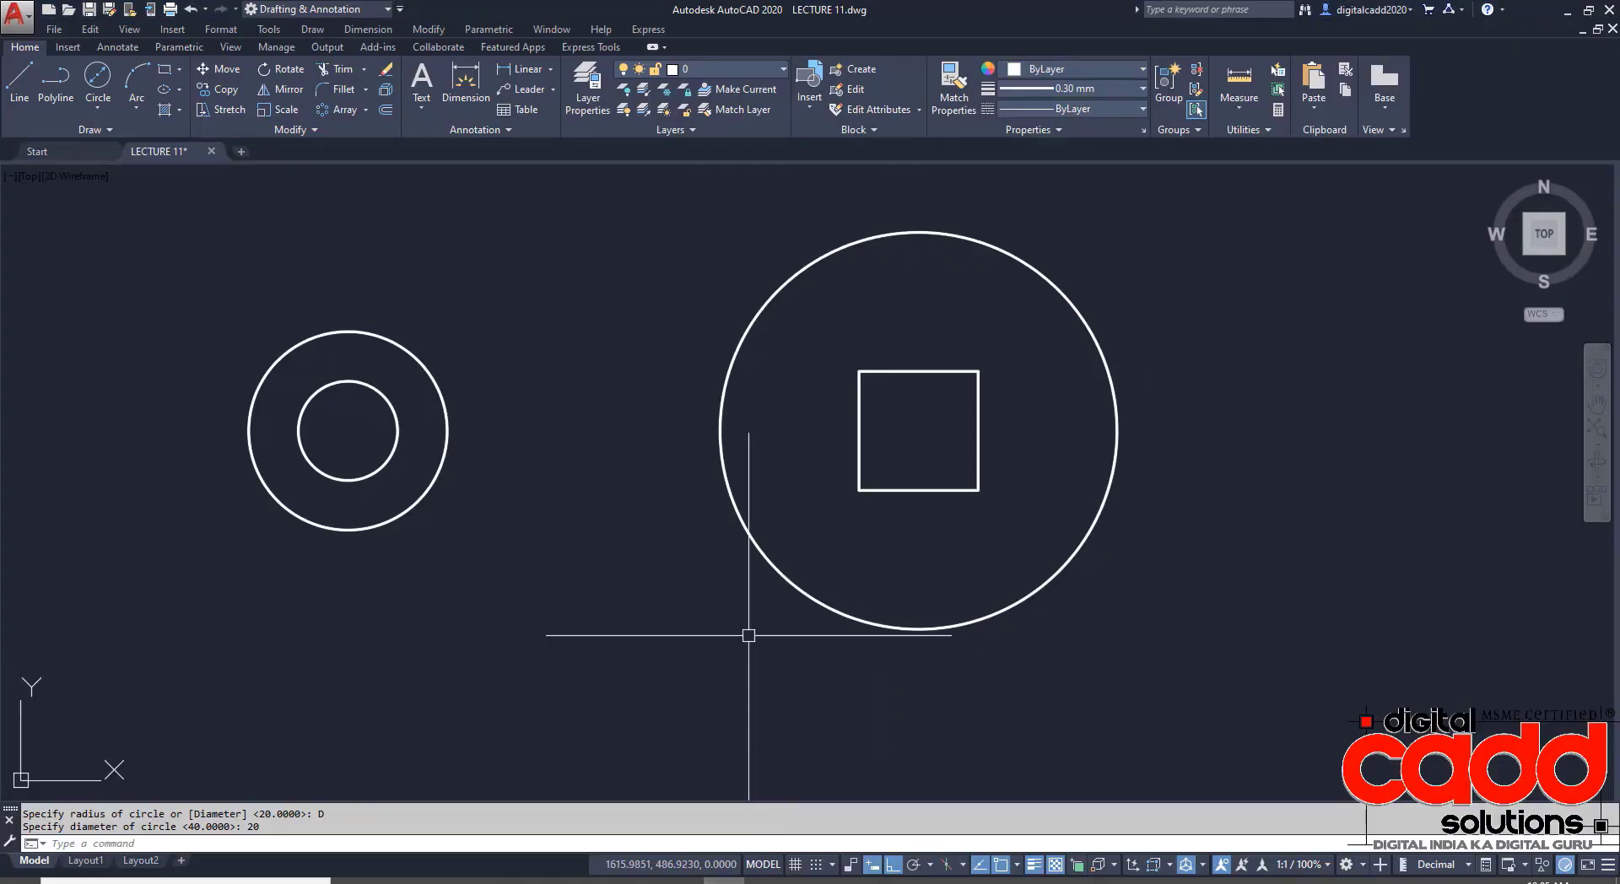
pyautogui.click(98, 110)
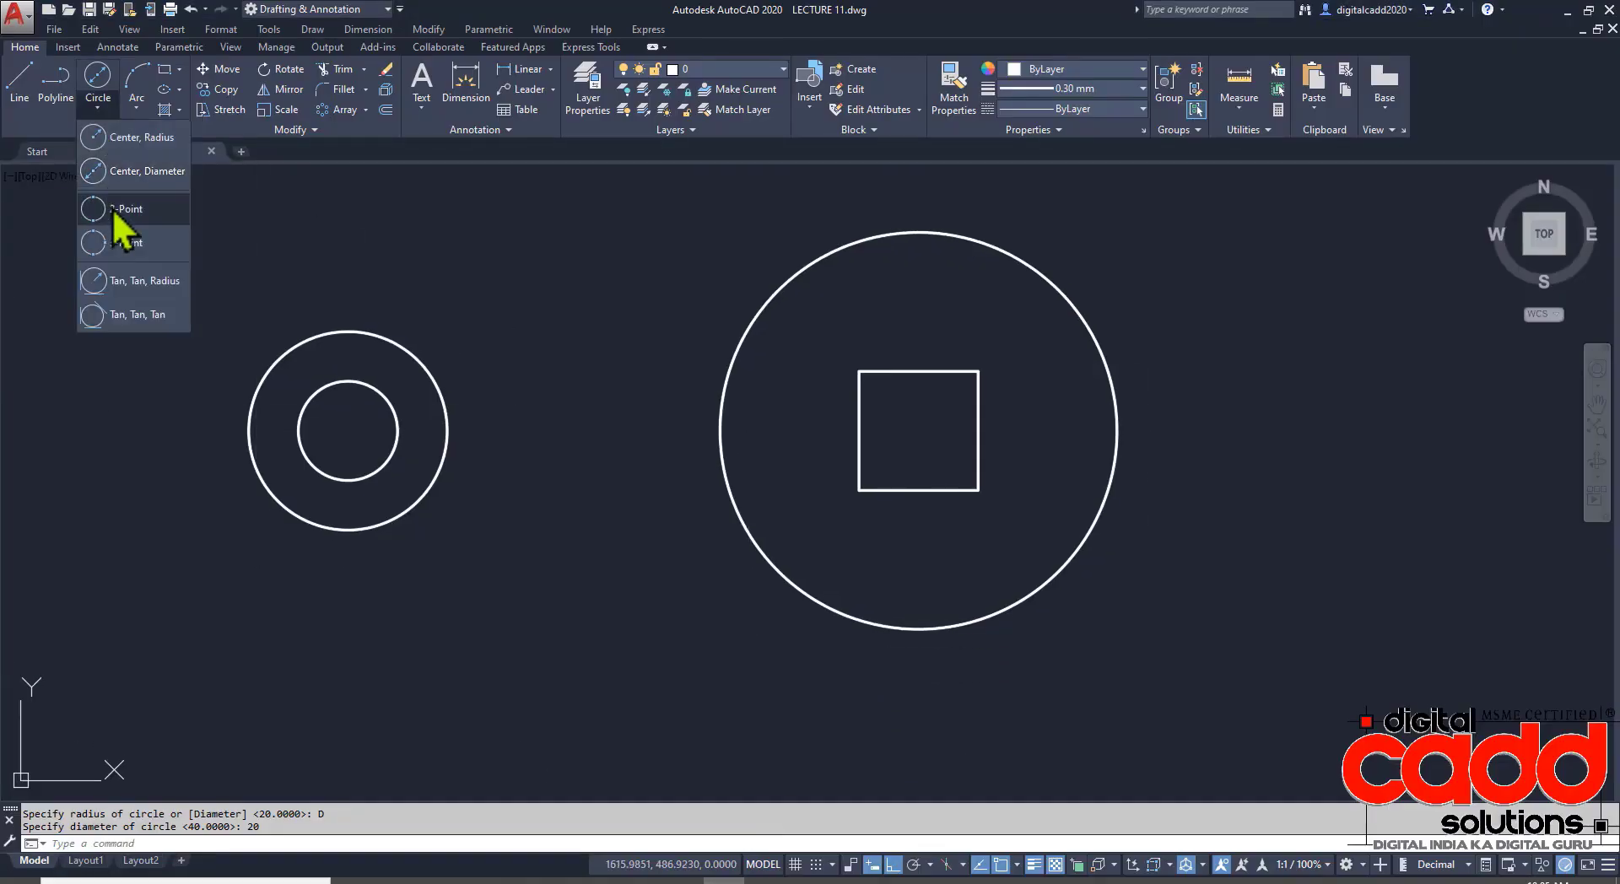
pyautogui.click(127, 281)
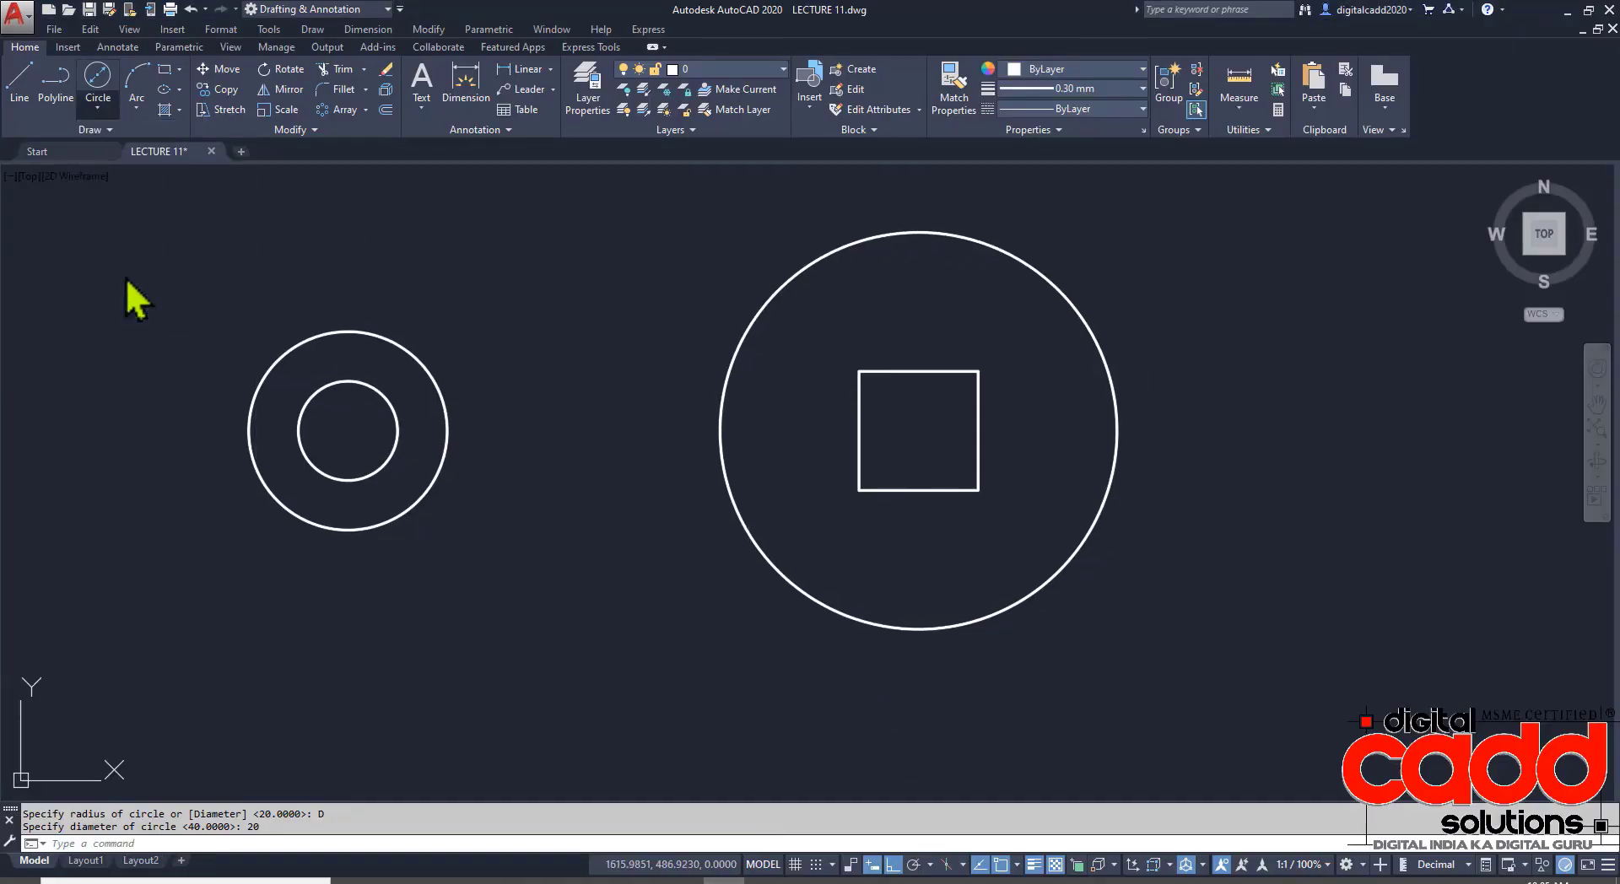
pyautogui.click(253, 463)
pyautogui.click(1039, 591)
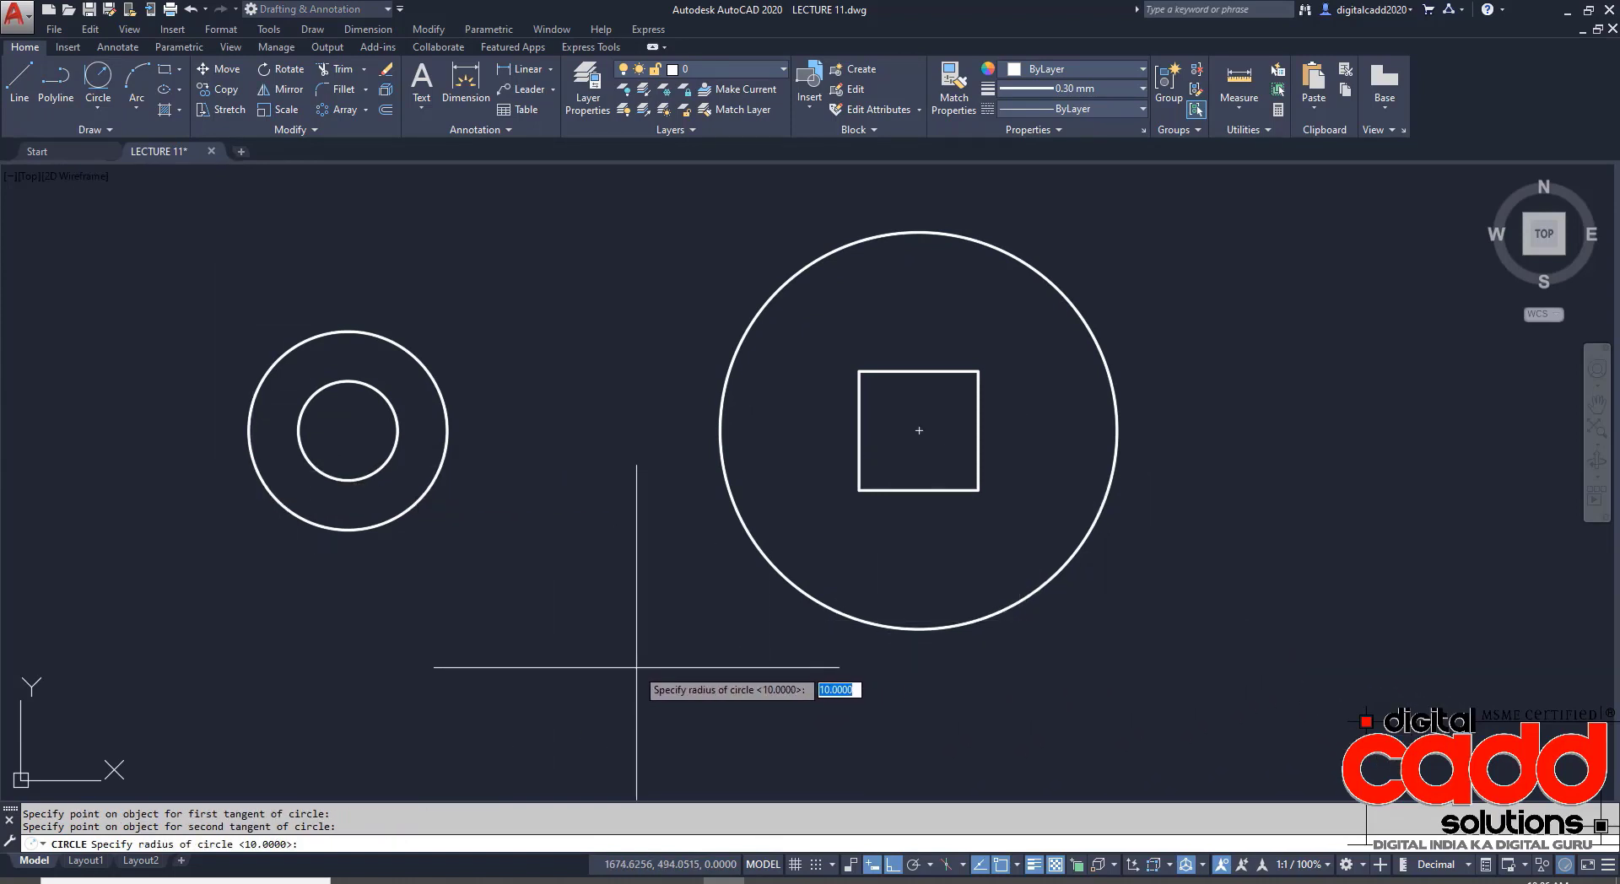
pyautogui.hotkey('alt', 'Tab')
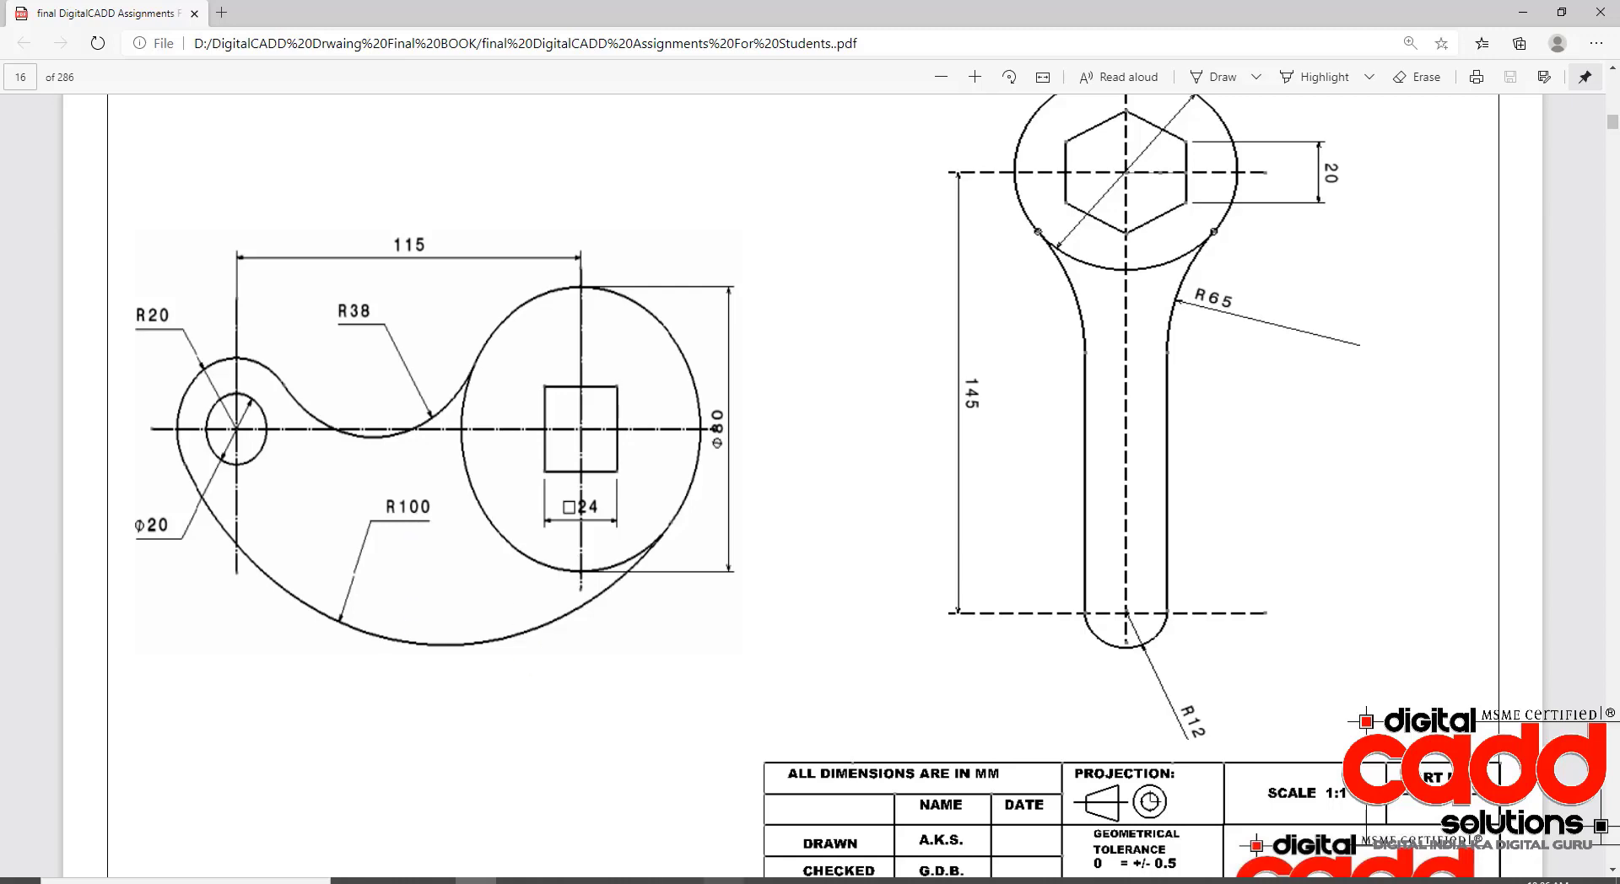
pyautogui.hotkey('alt', 'Tab')
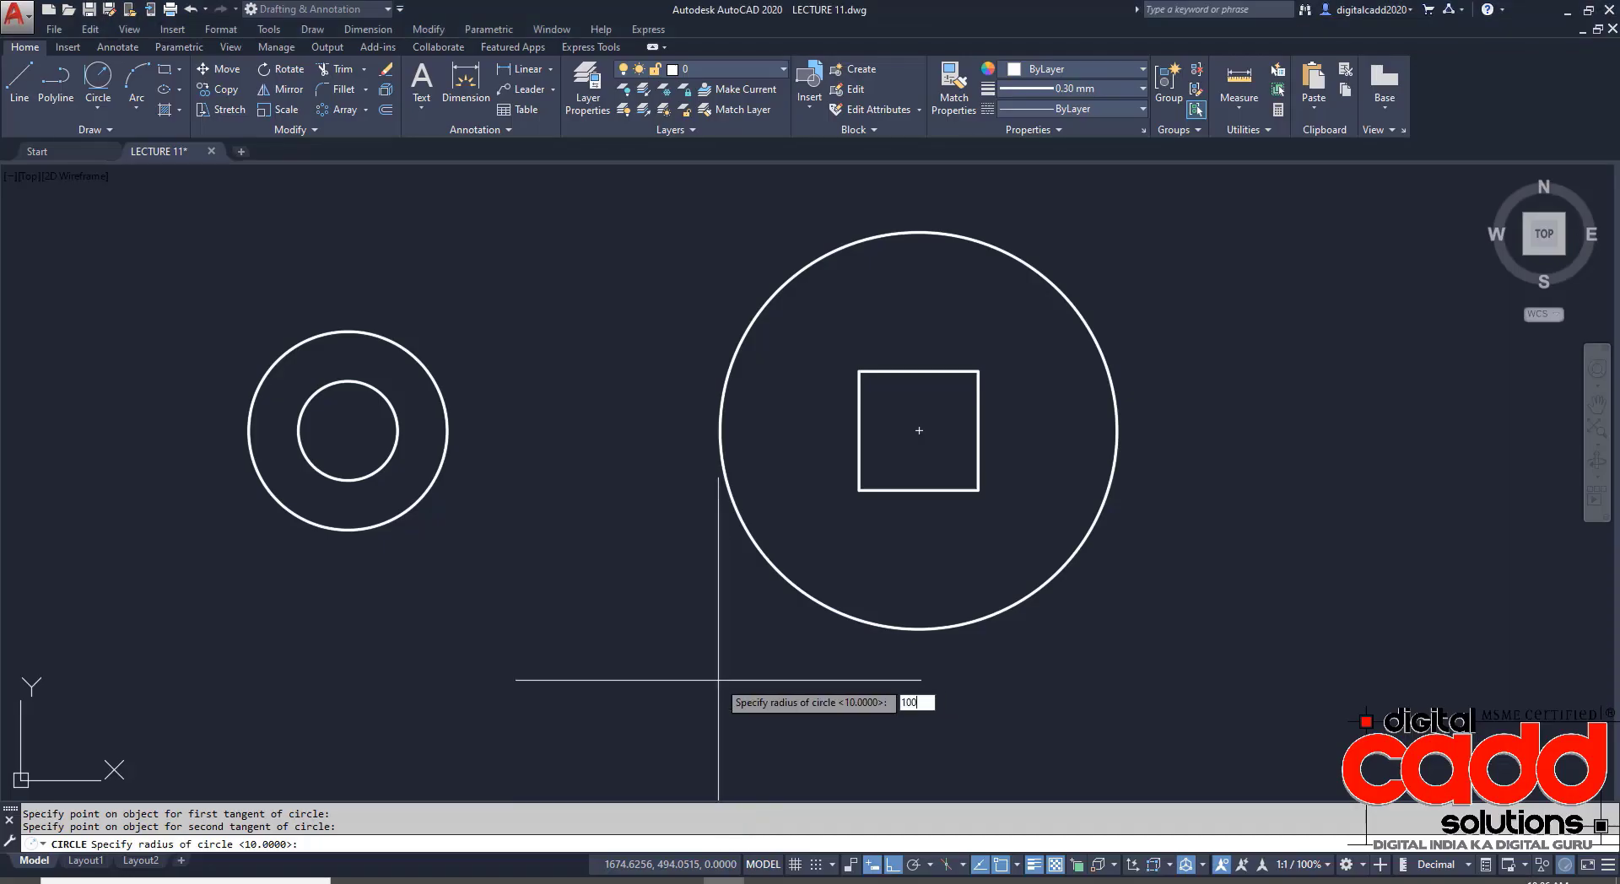
pyautogui.press('Return')
pyautogui.moveTo(698, 549); pyautogui.dragTo(669, 564, button='middle')
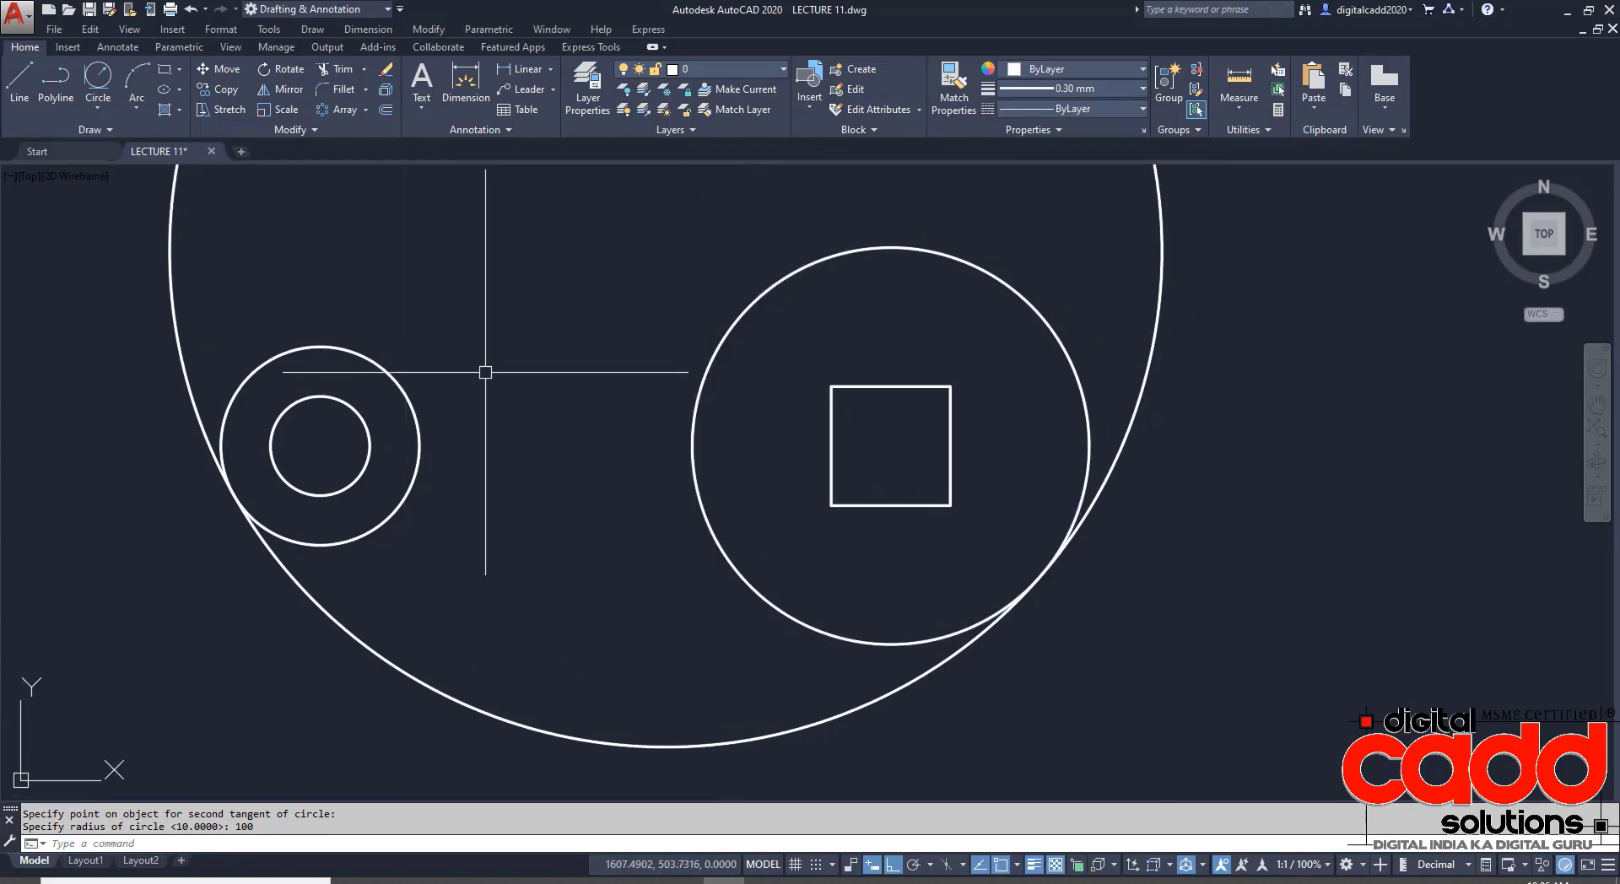
pyautogui.moveTo(515, 377); pyautogui.dragTo(504, 415, button='middle')
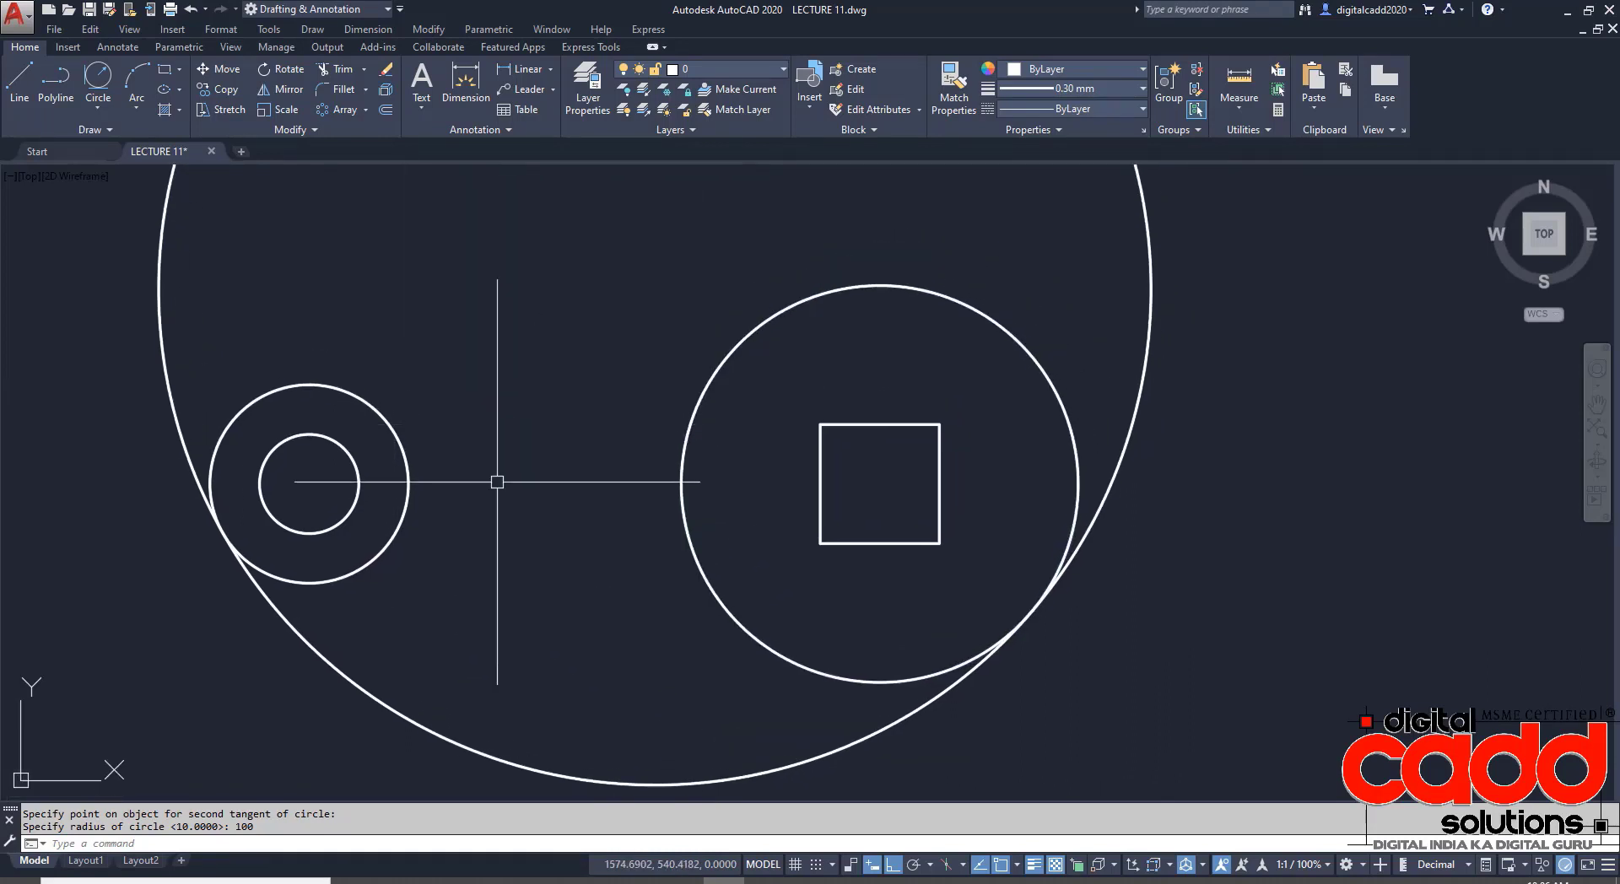
pyautogui.hotkey('alt', 'Tab')
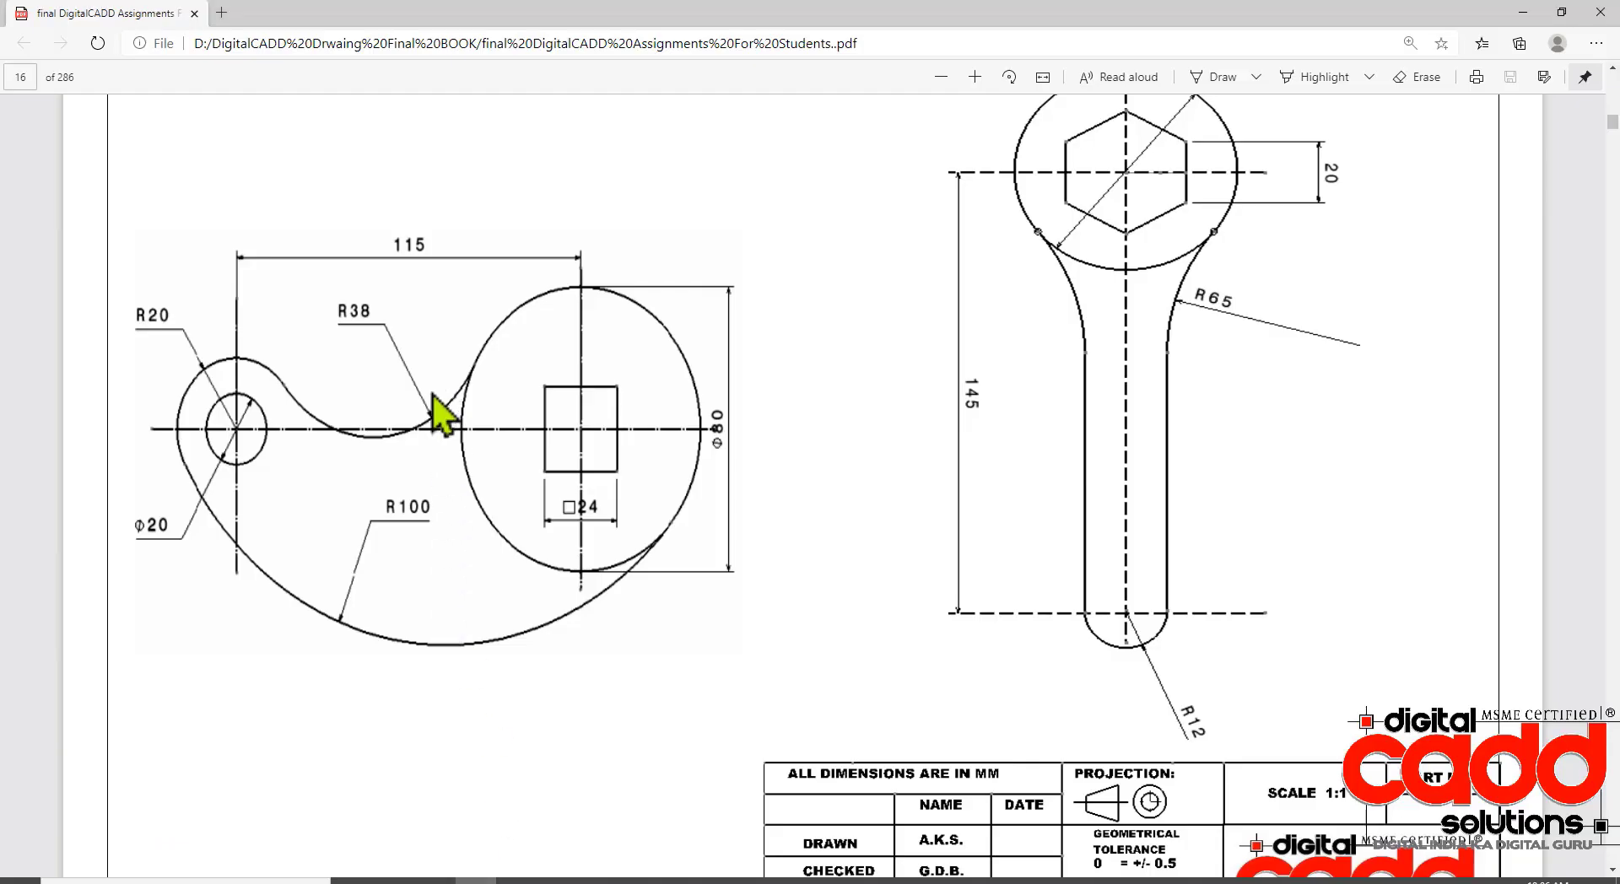
# - Fillet the left outer circle to the Ø80 circle with radius 38
pyautogui.hotkey('alt', 'Tab')
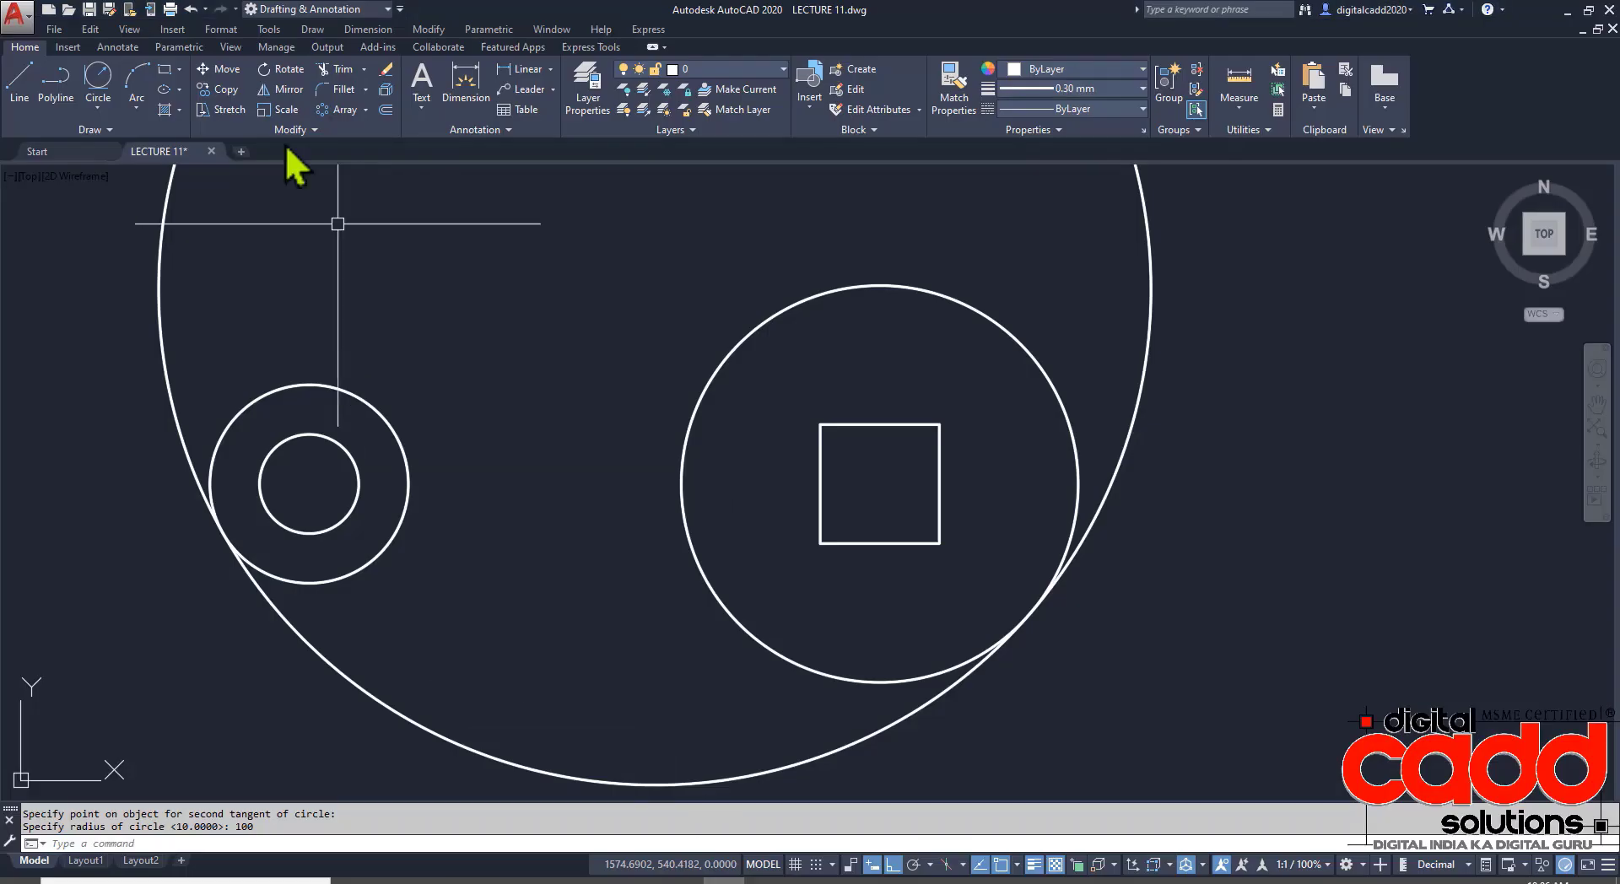
pyautogui.click(344, 91)
pyautogui.click(325, 845)
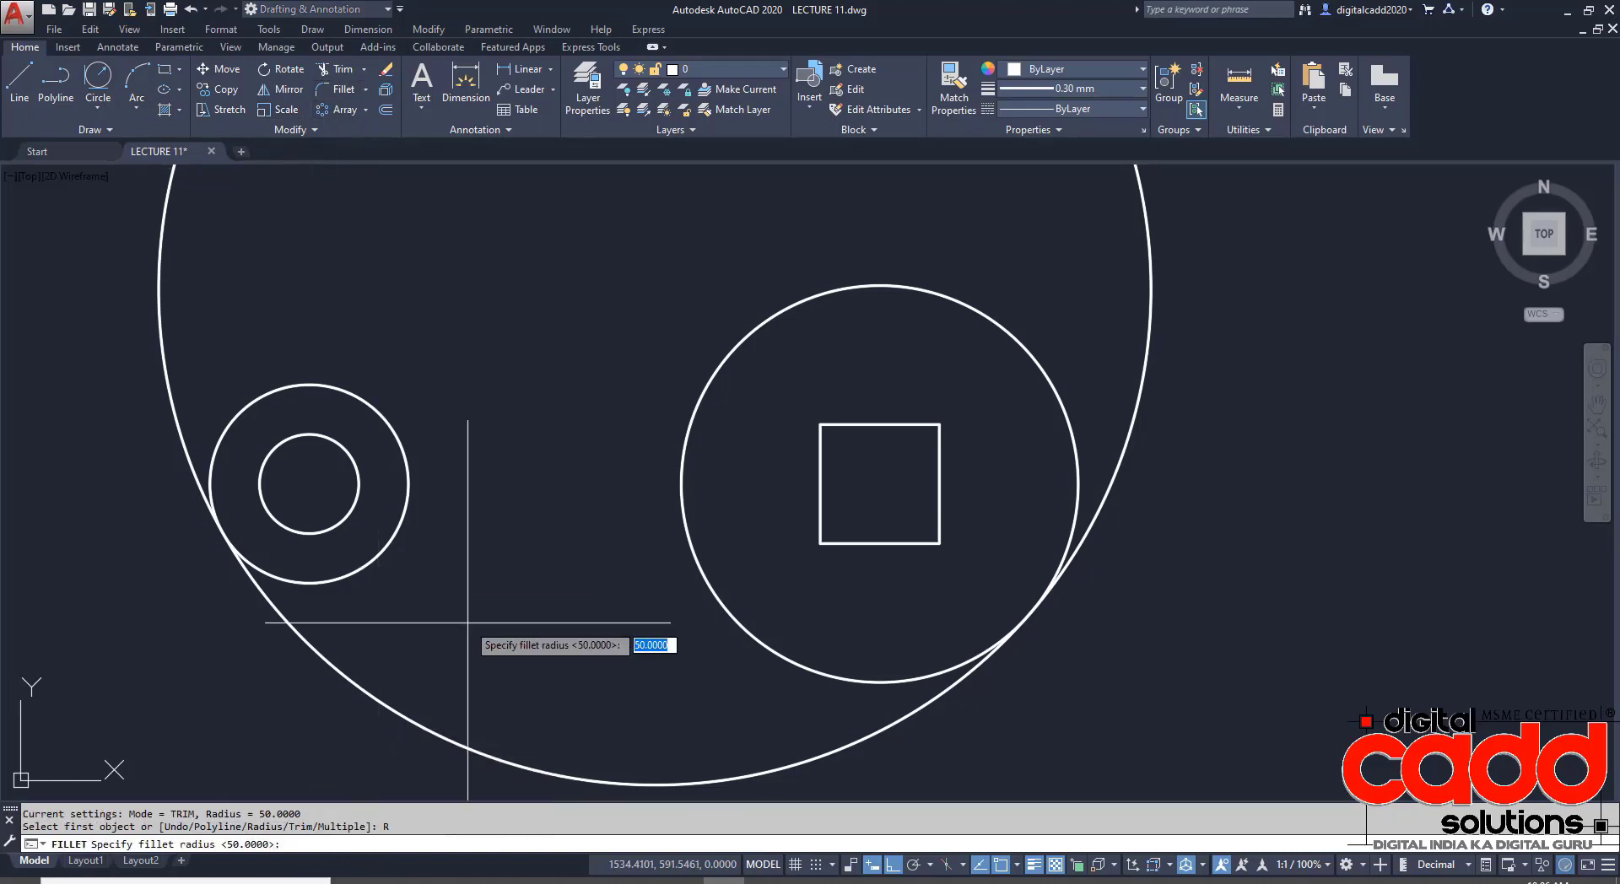
pyautogui.write('38')
pyautogui.press('Return')
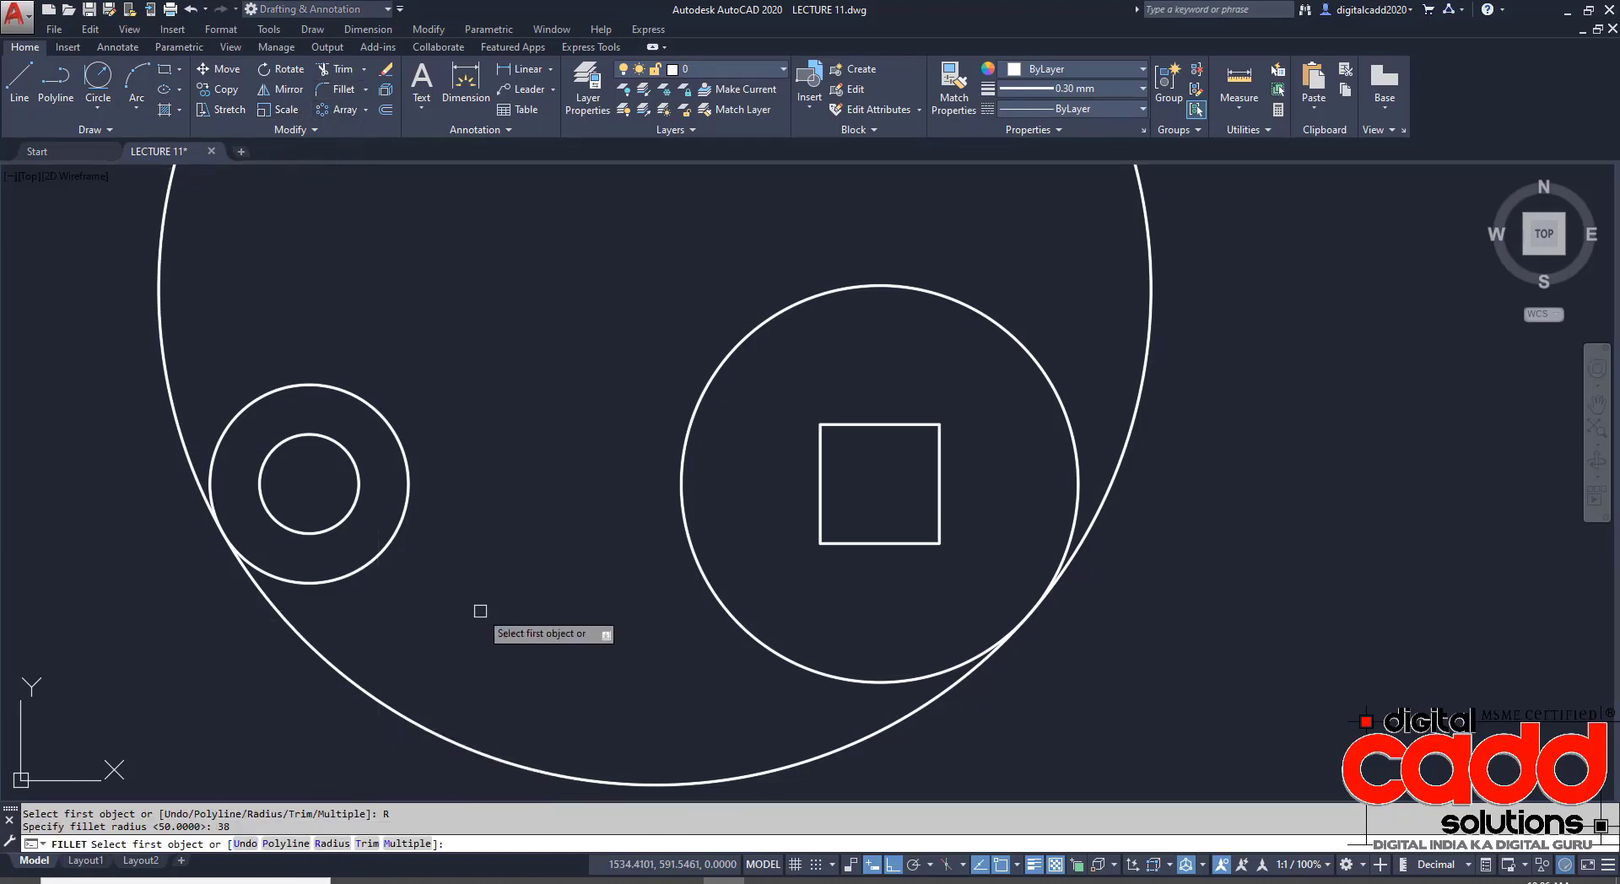
pyautogui.click(400, 450)
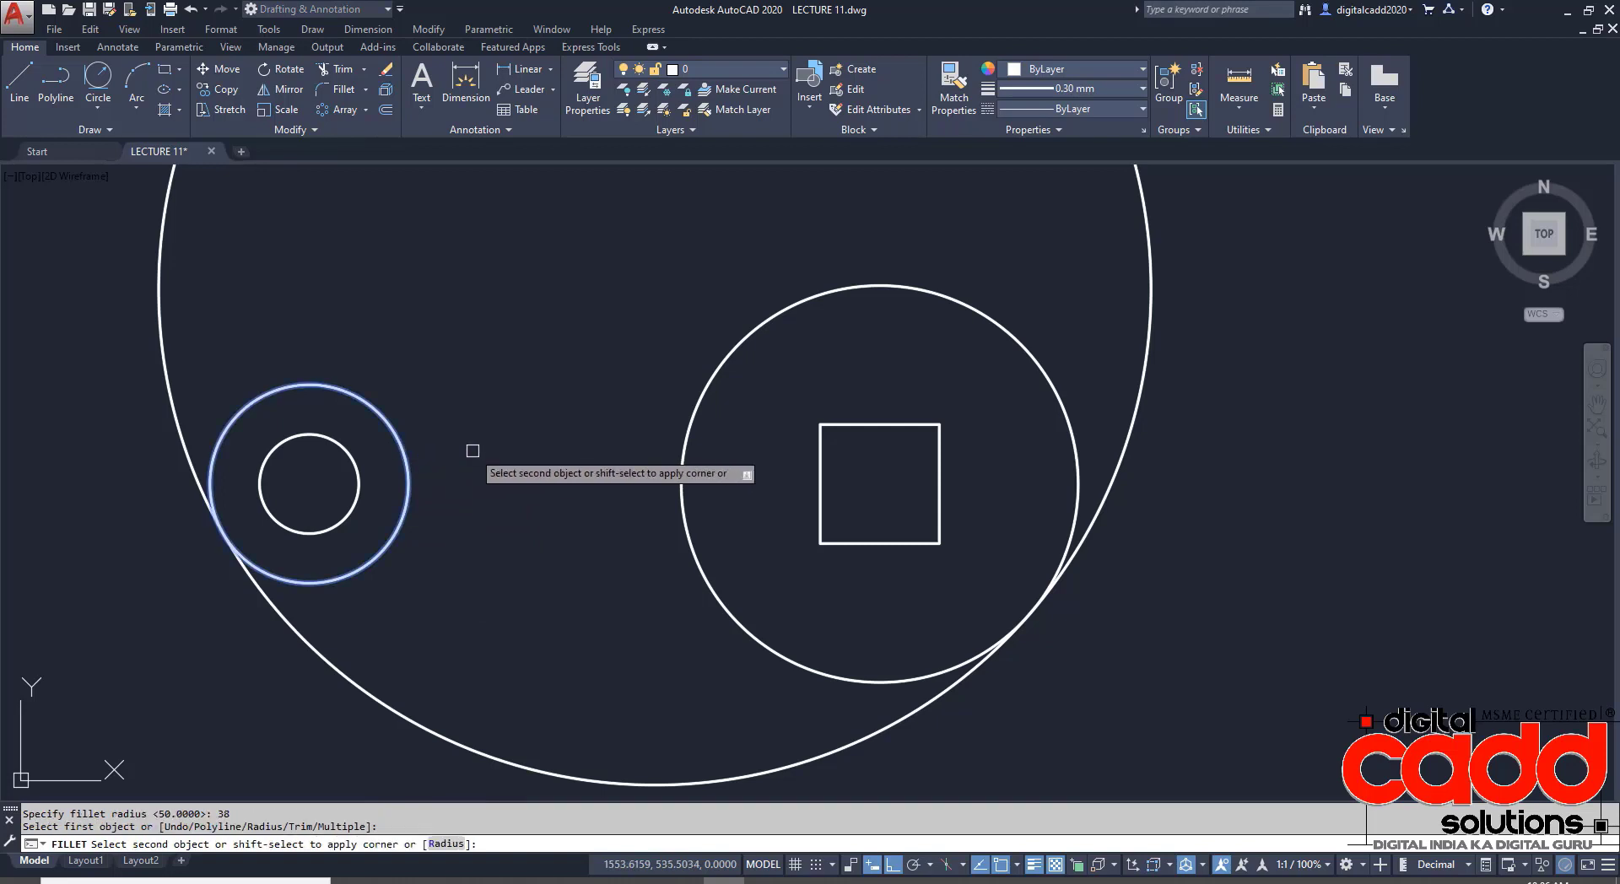
pyautogui.click(682, 465)
pyautogui.scroll(-2, 637, 559)
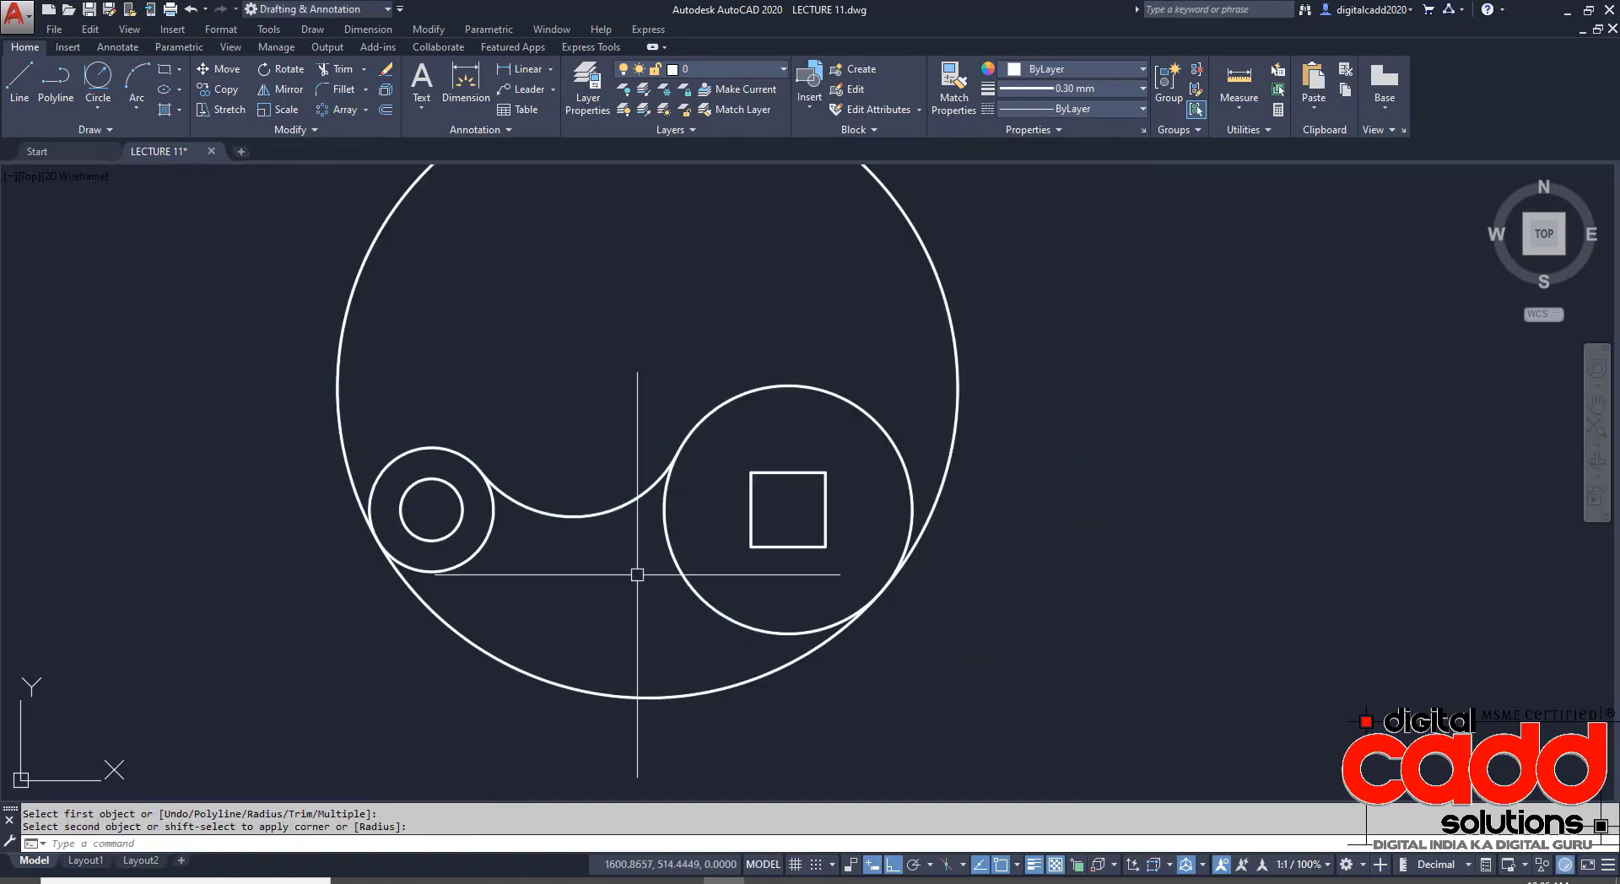
pyautogui.write('TR')
# - Trim off the R100 circle's upper arc, keeping only its lower arc
pyautogui.press('Return')
pyautogui.click(1049, 236)
pyautogui.click(930, 282)
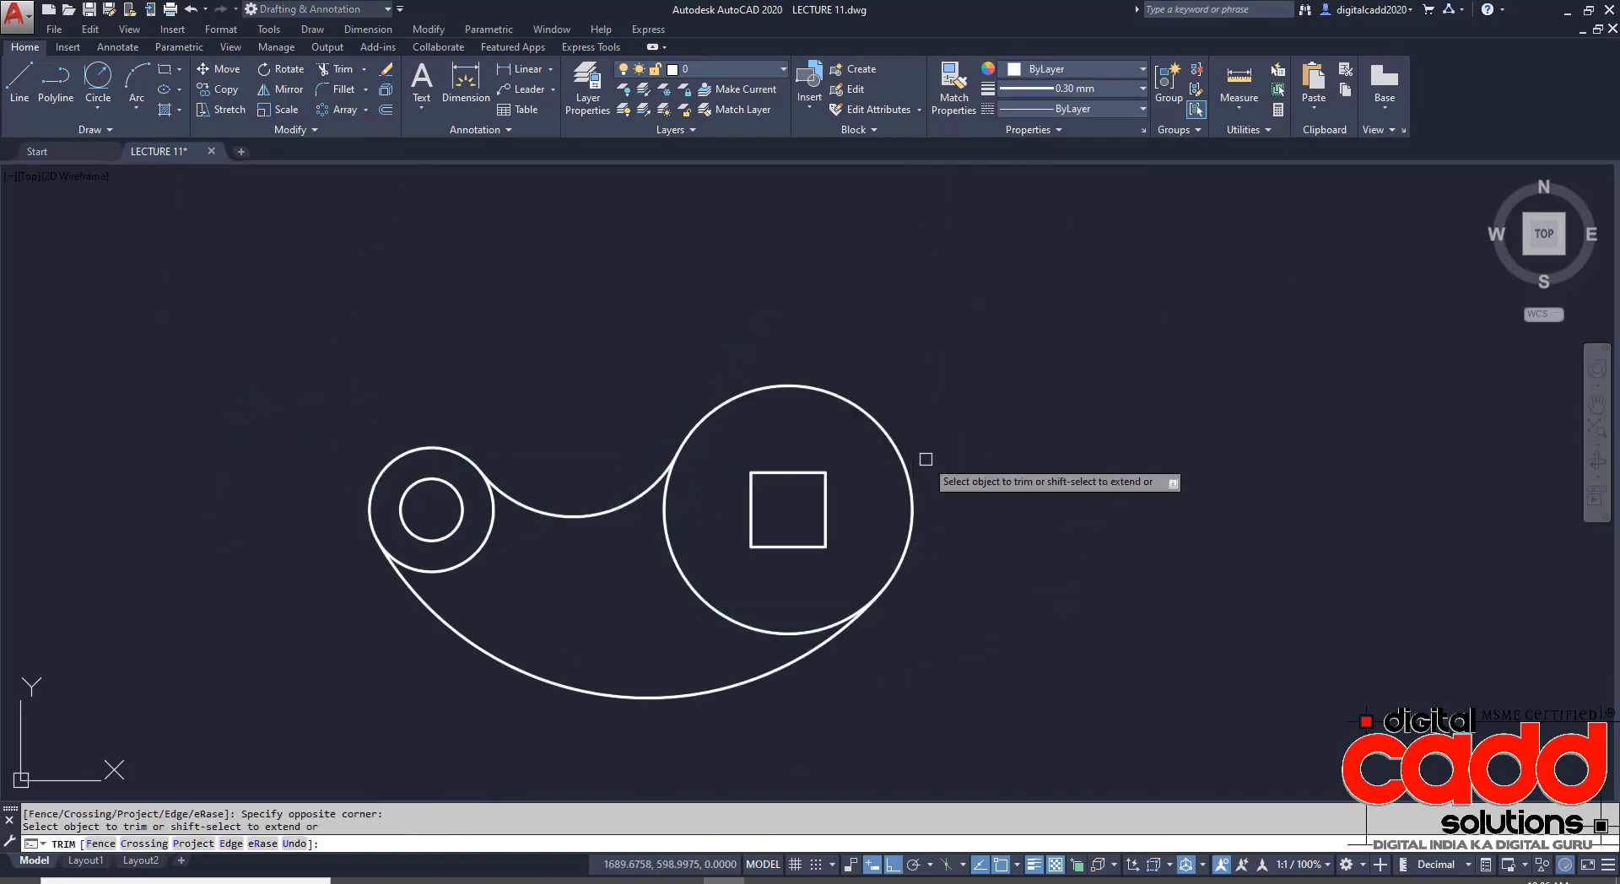
pyautogui.hotkey('alt', 'Tab')
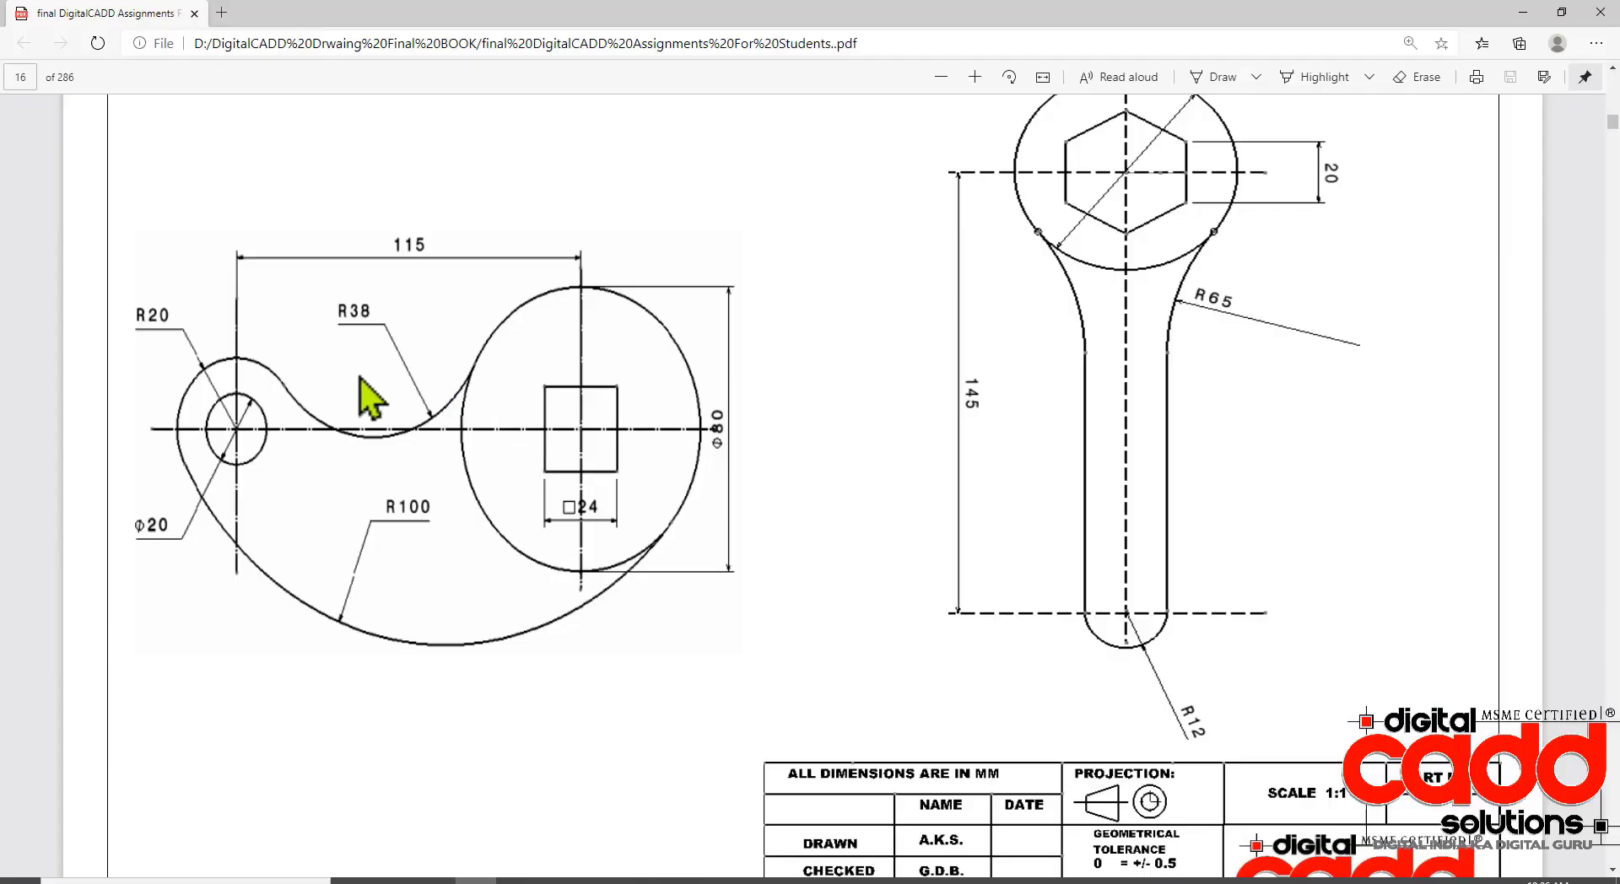
pyautogui.hotkey('alt', 'Tab')
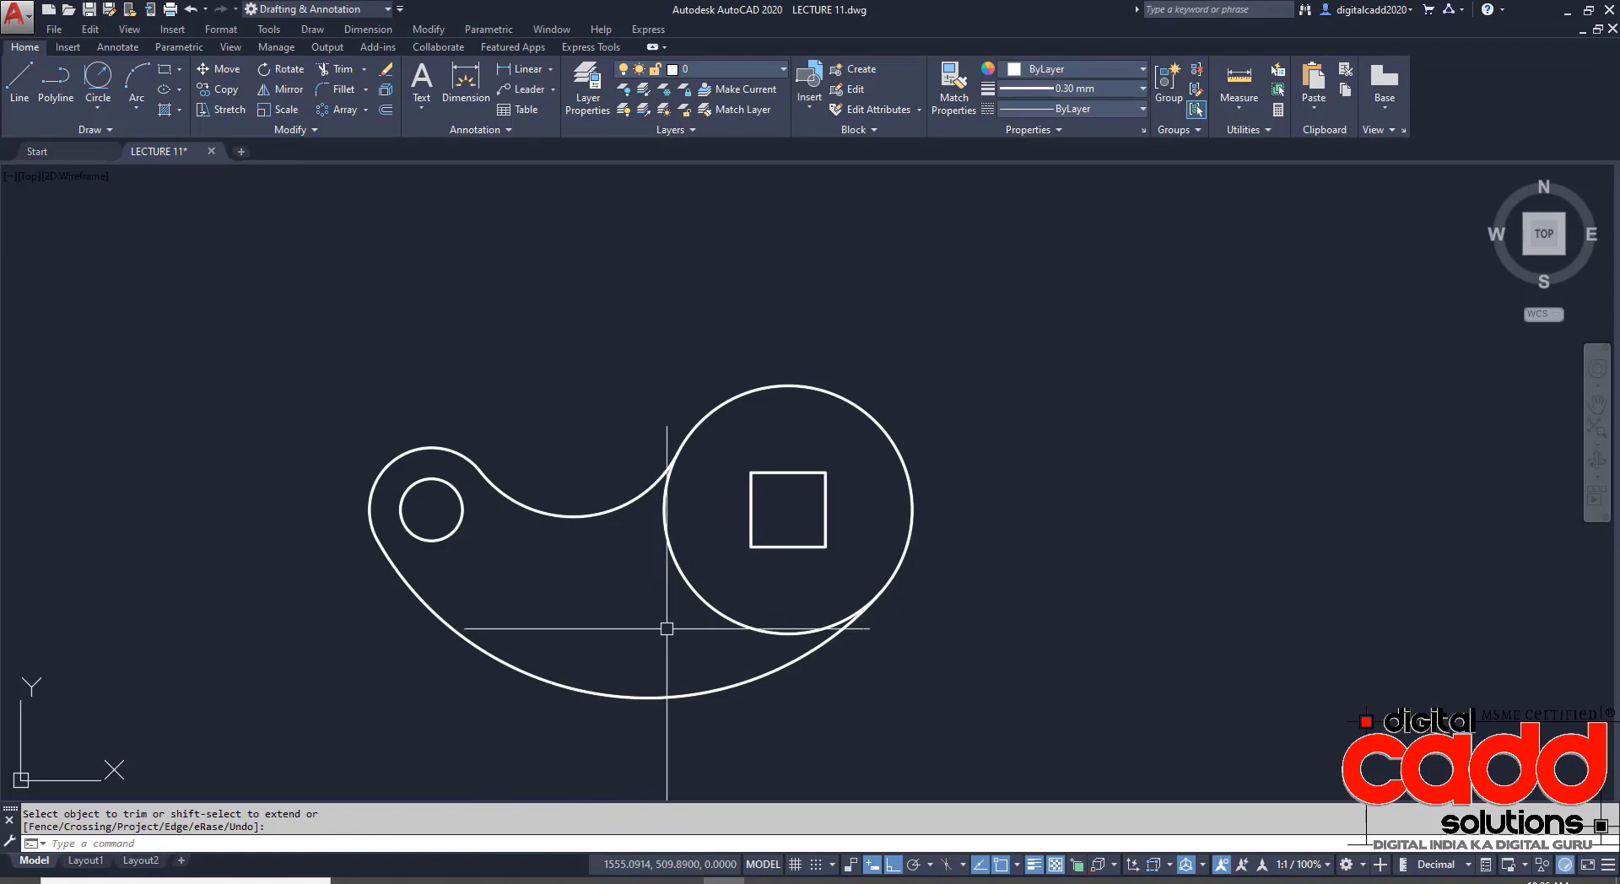
pyautogui.moveTo(633, 567)
pyautogui.mouseDown(button='middle')
pyautogui.moveTo(519, 559)
pyautogui.moveTo(487, 596)
pyautogui.mouseUp(button='middle')
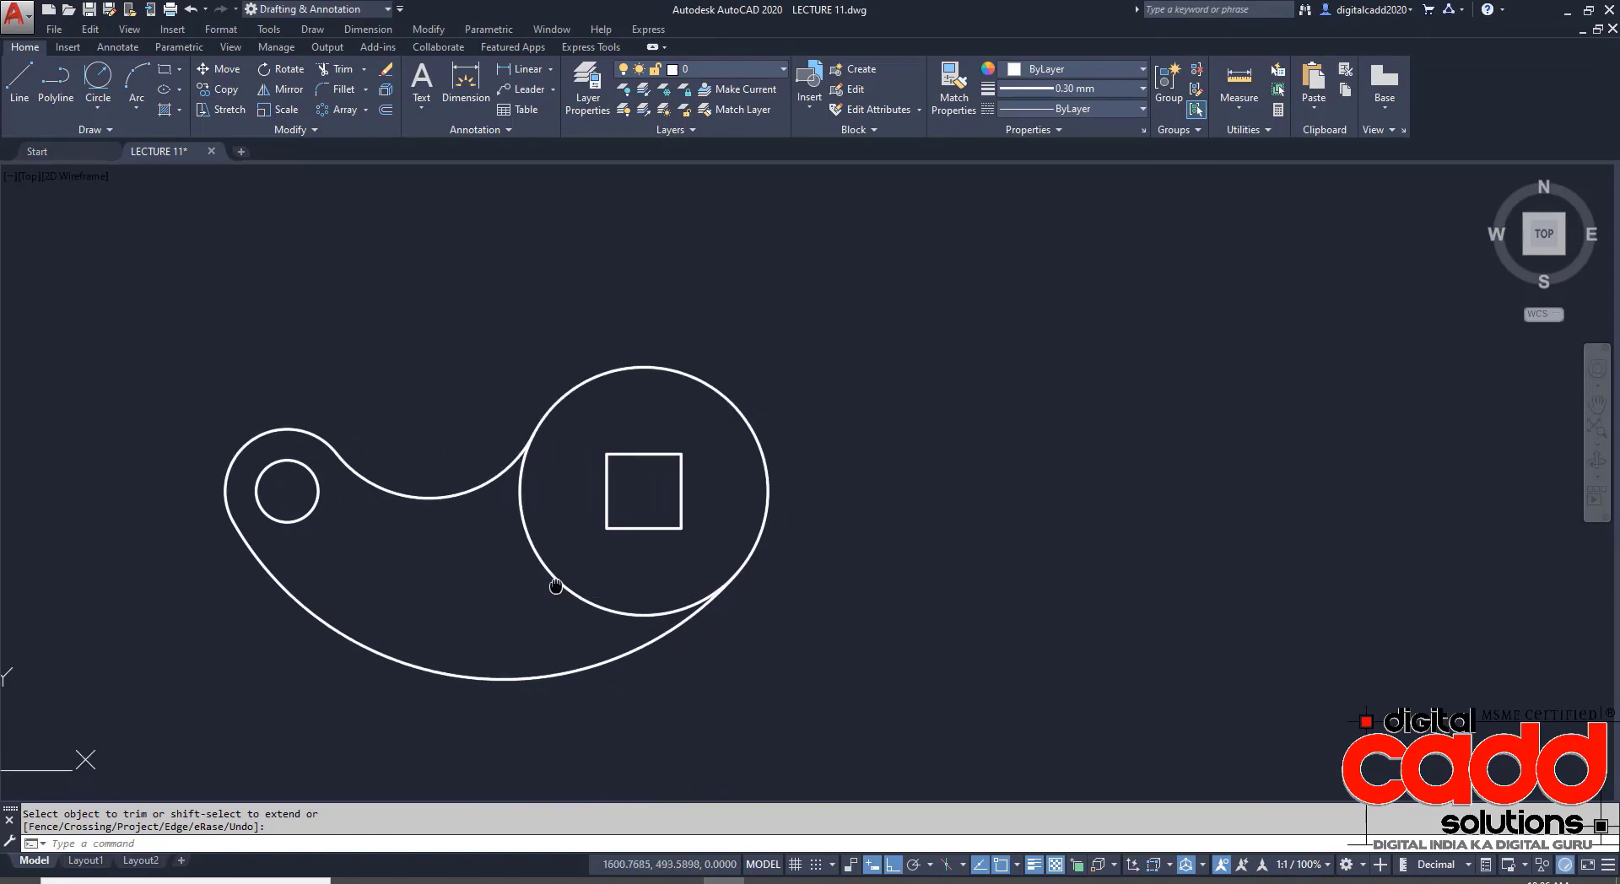
# - Set the current colour to Yellow and lineweight to ByLayer
pyautogui.click(1081, 73)
pyautogui.click(1028, 237)
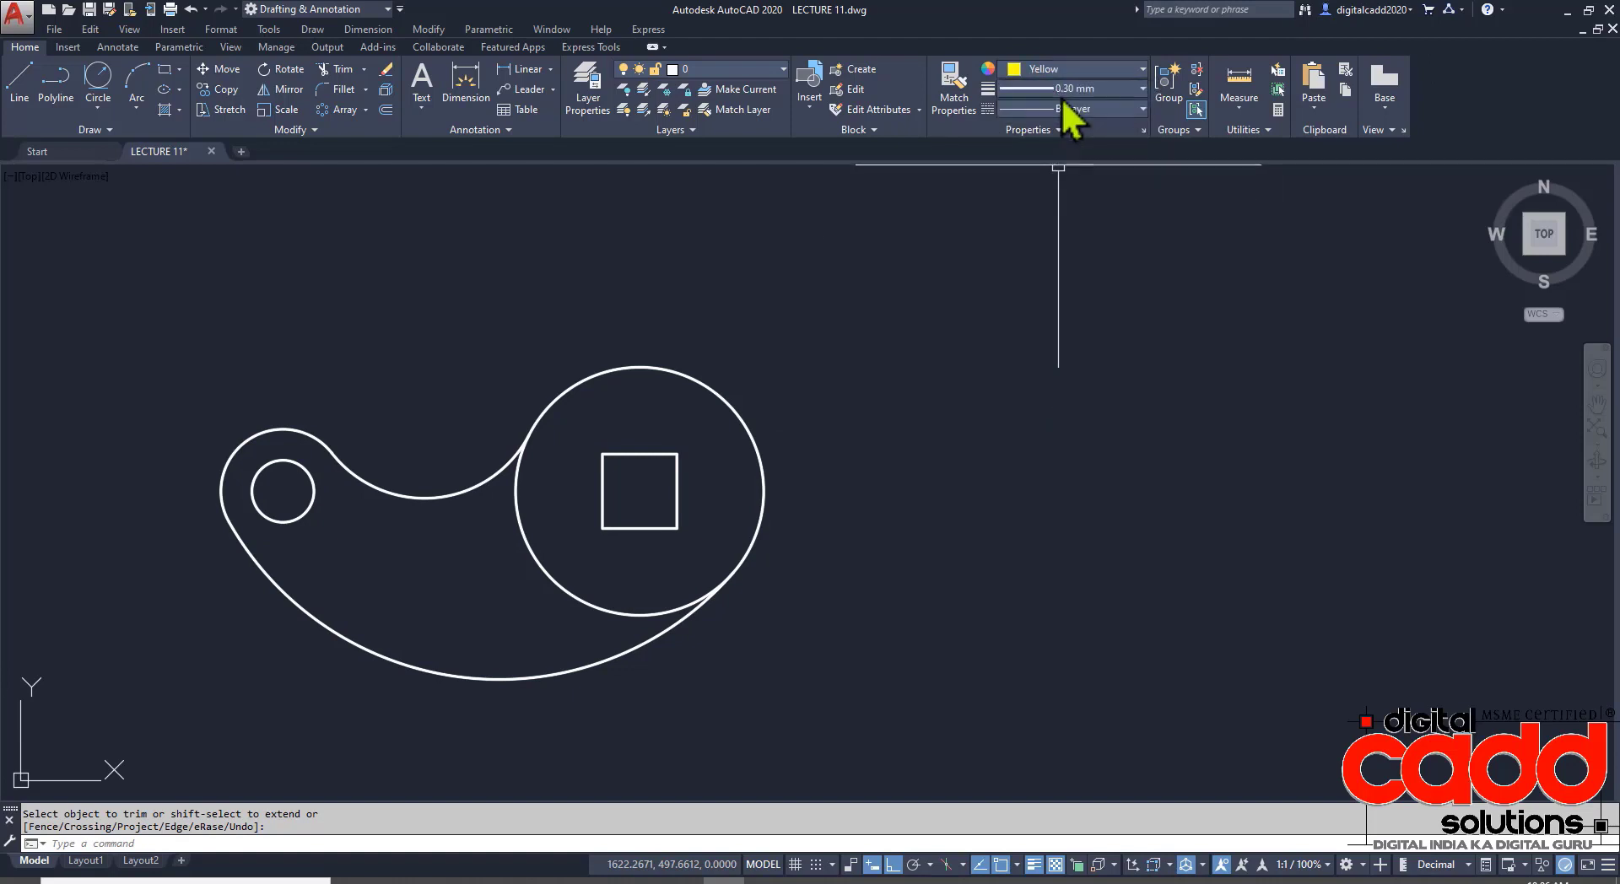
pyautogui.click(1066, 88)
pyautogui.click(1072, 111)
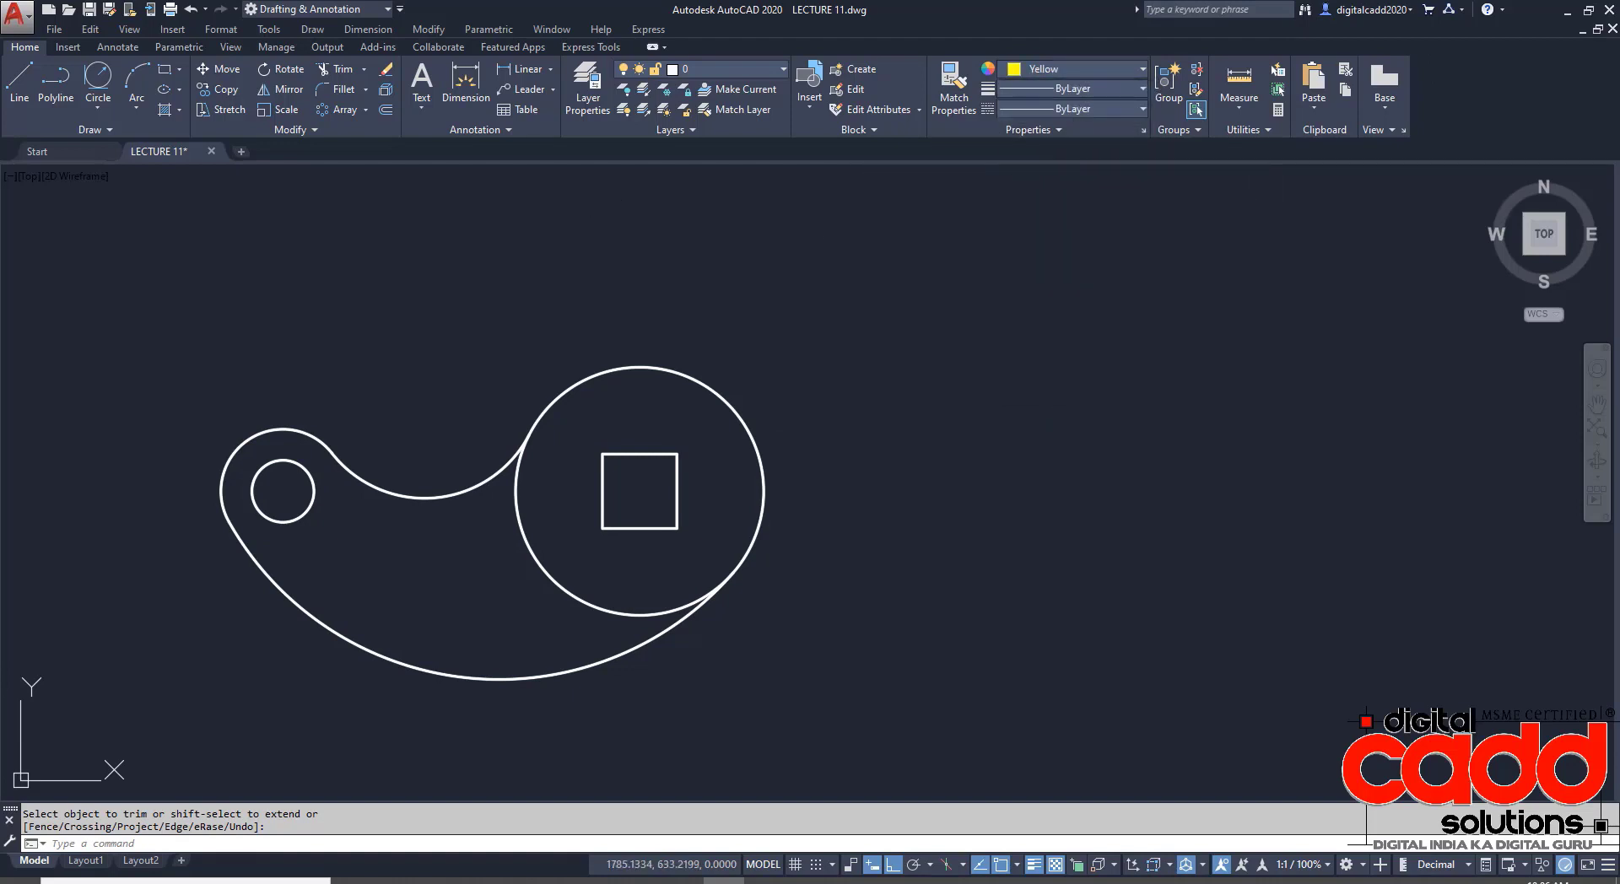
# - Place centre marks on the large Ø80 circle and the small Ø20 left circle
pyautogui.click(117, 47)
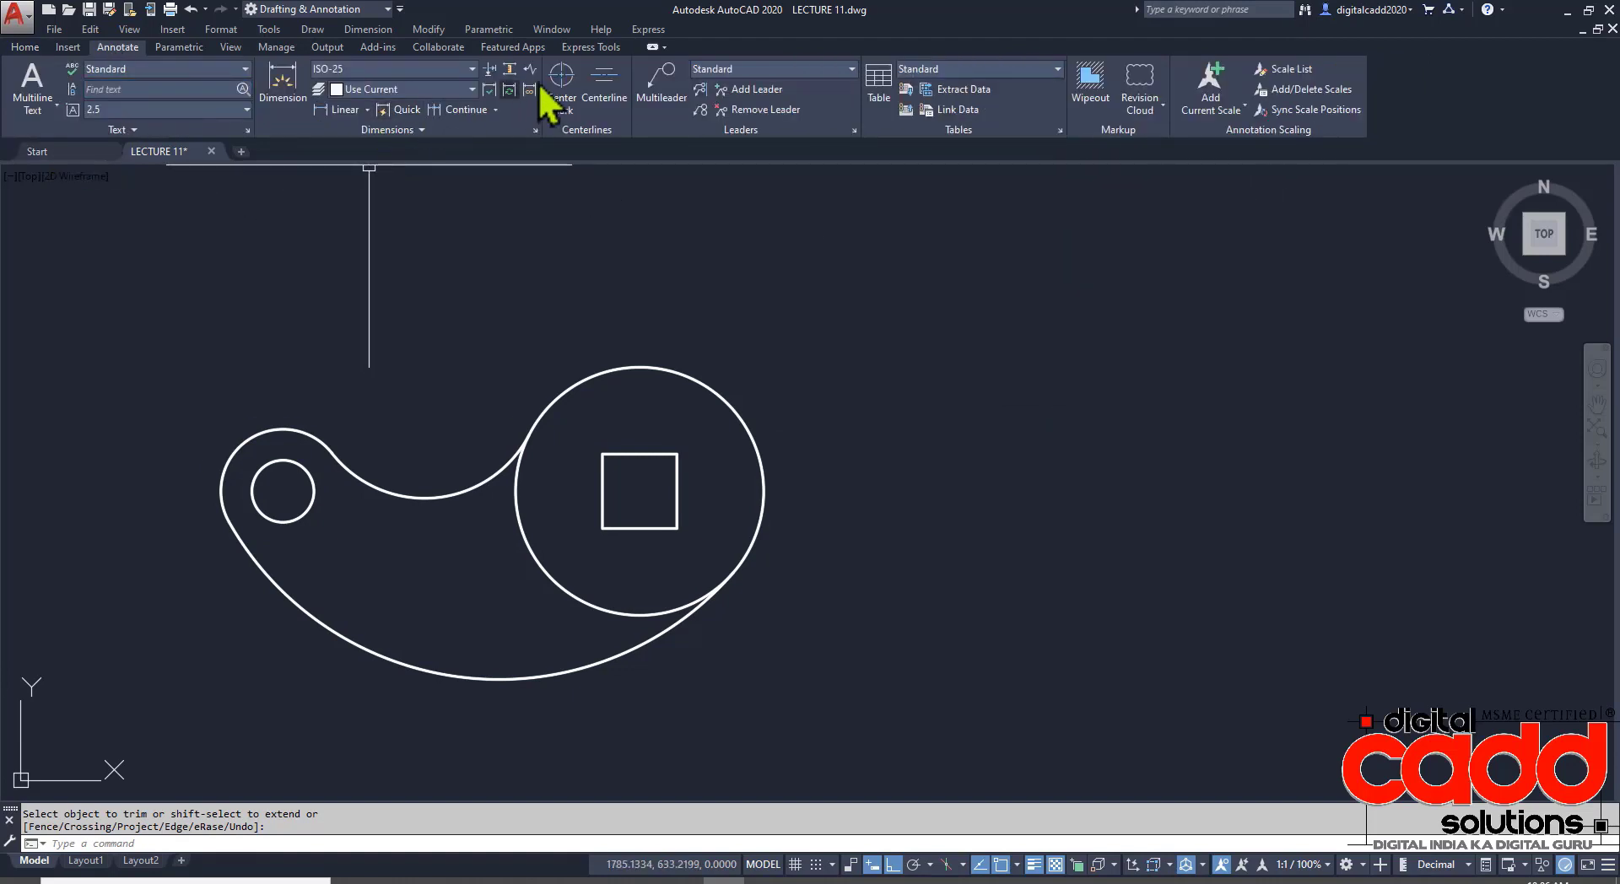
pyautogui.click(561, 80)
pyautogui.click(685, 376)
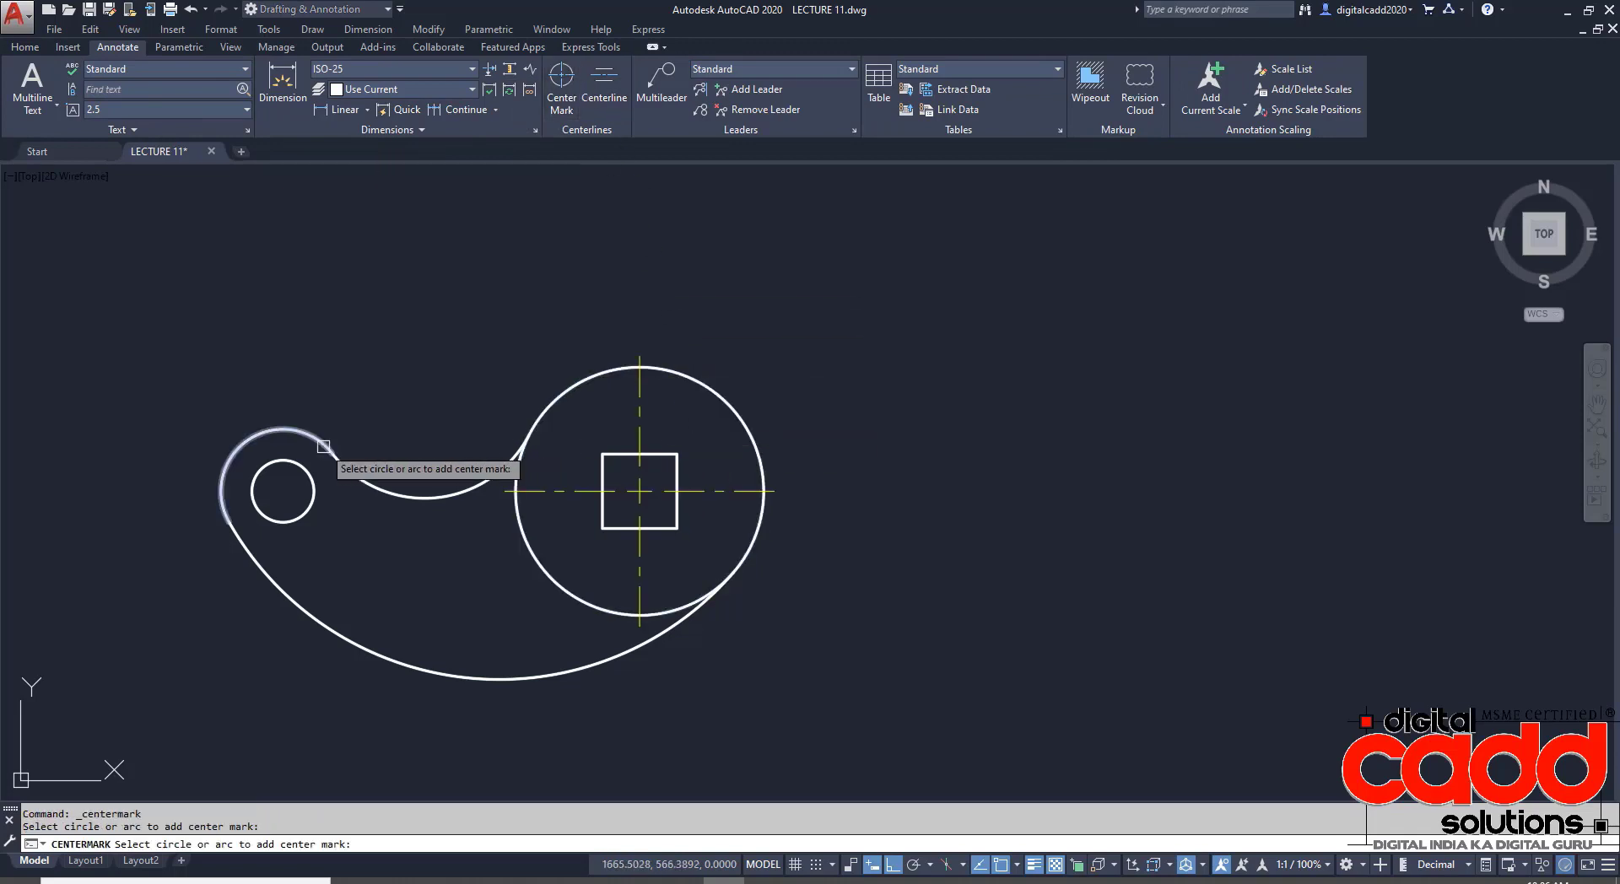
pyautogui.click(241, 445)
pyautogui.press('Return')
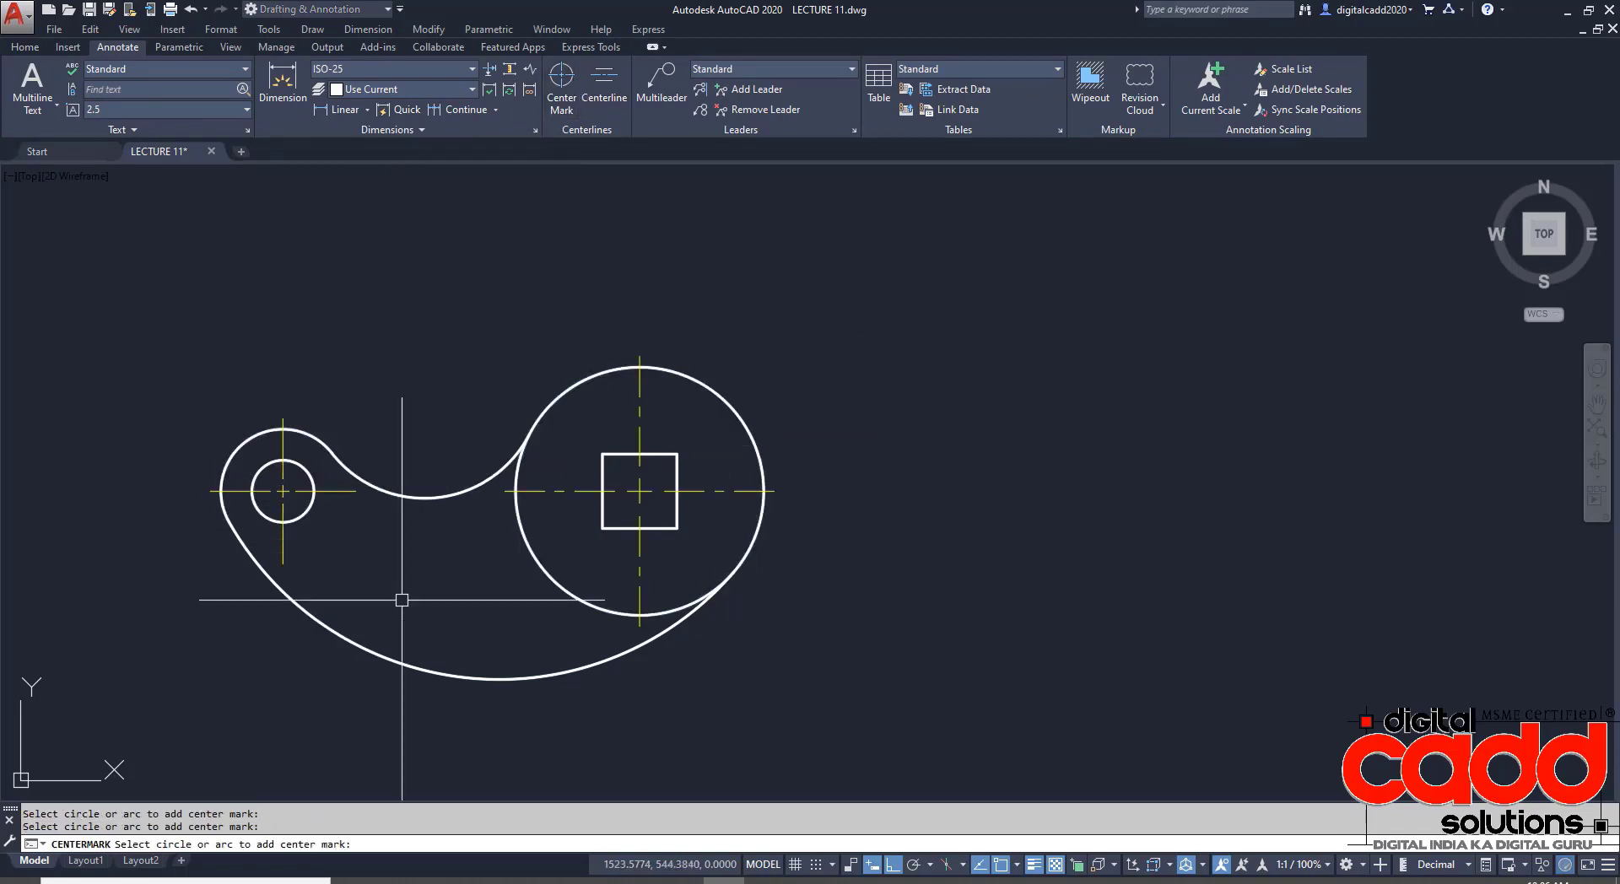
pyautogui.click(516, 490)
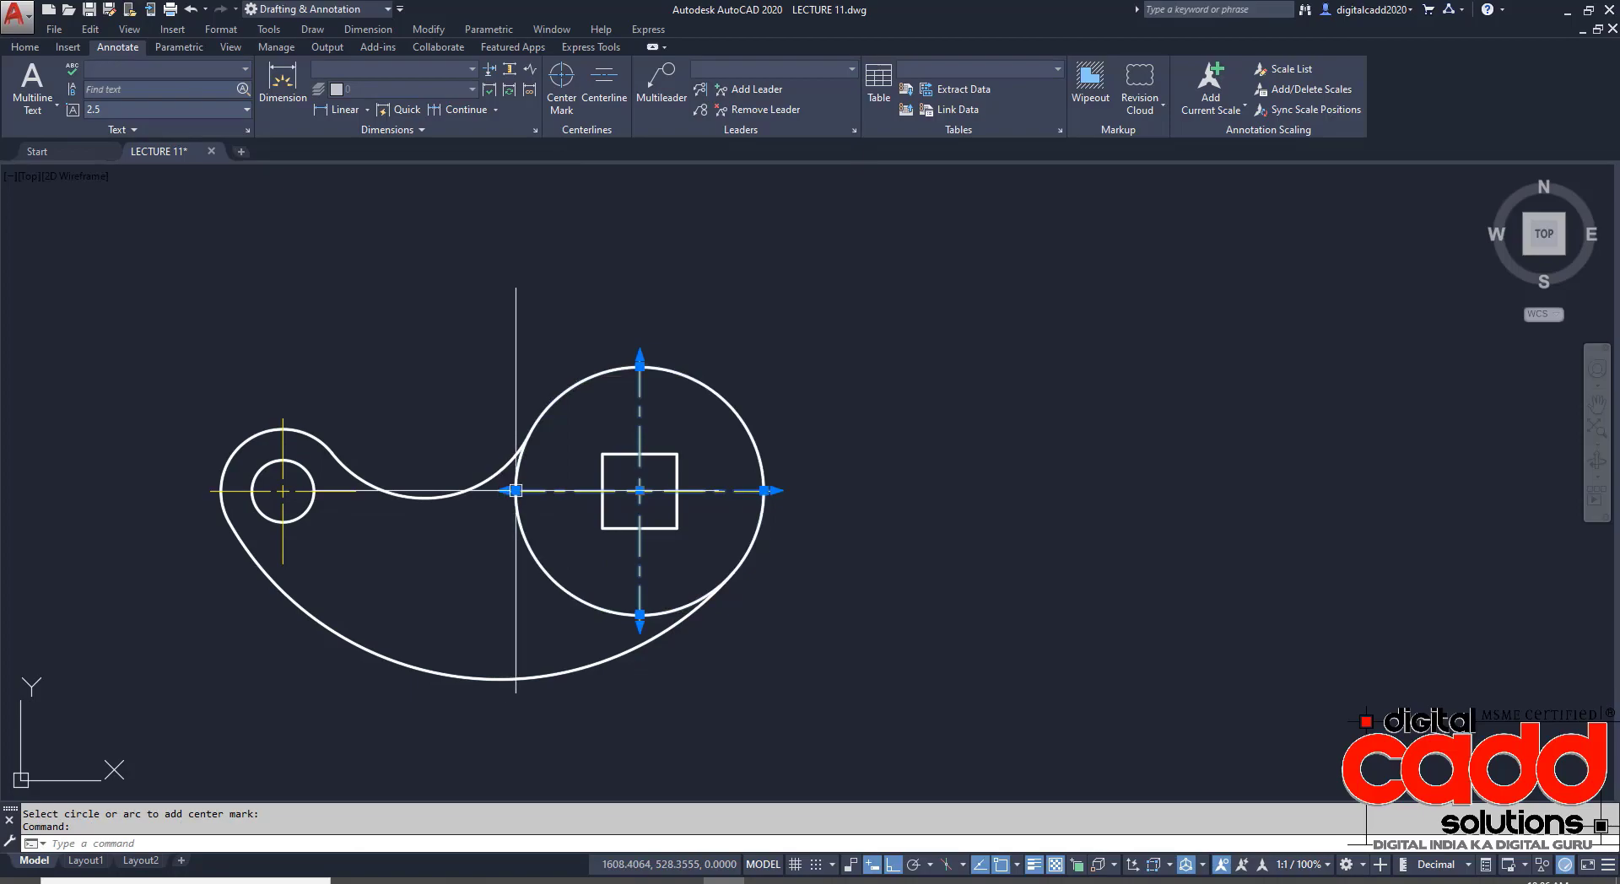
pyautogui.press('Escape')
# - Try stretching the left end of the large circle's centre line, then cancel
pyautogui.hotkey('alt', 'Tab')
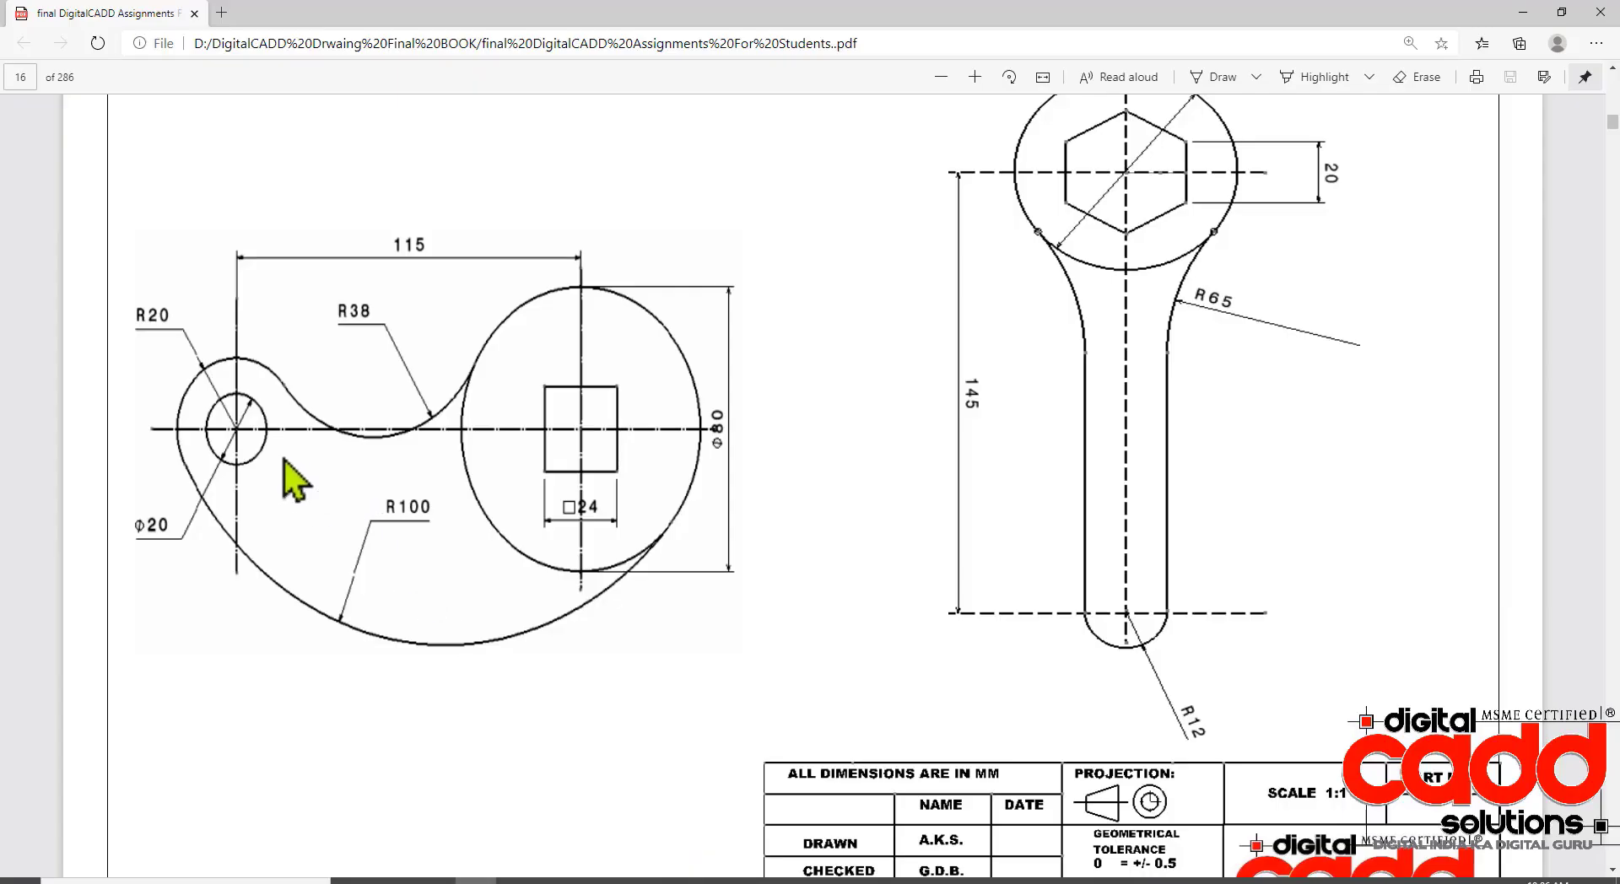
pyautogui.hotkey('alt', 'Tab')
pyautogui.scroll(2, 296, 493)
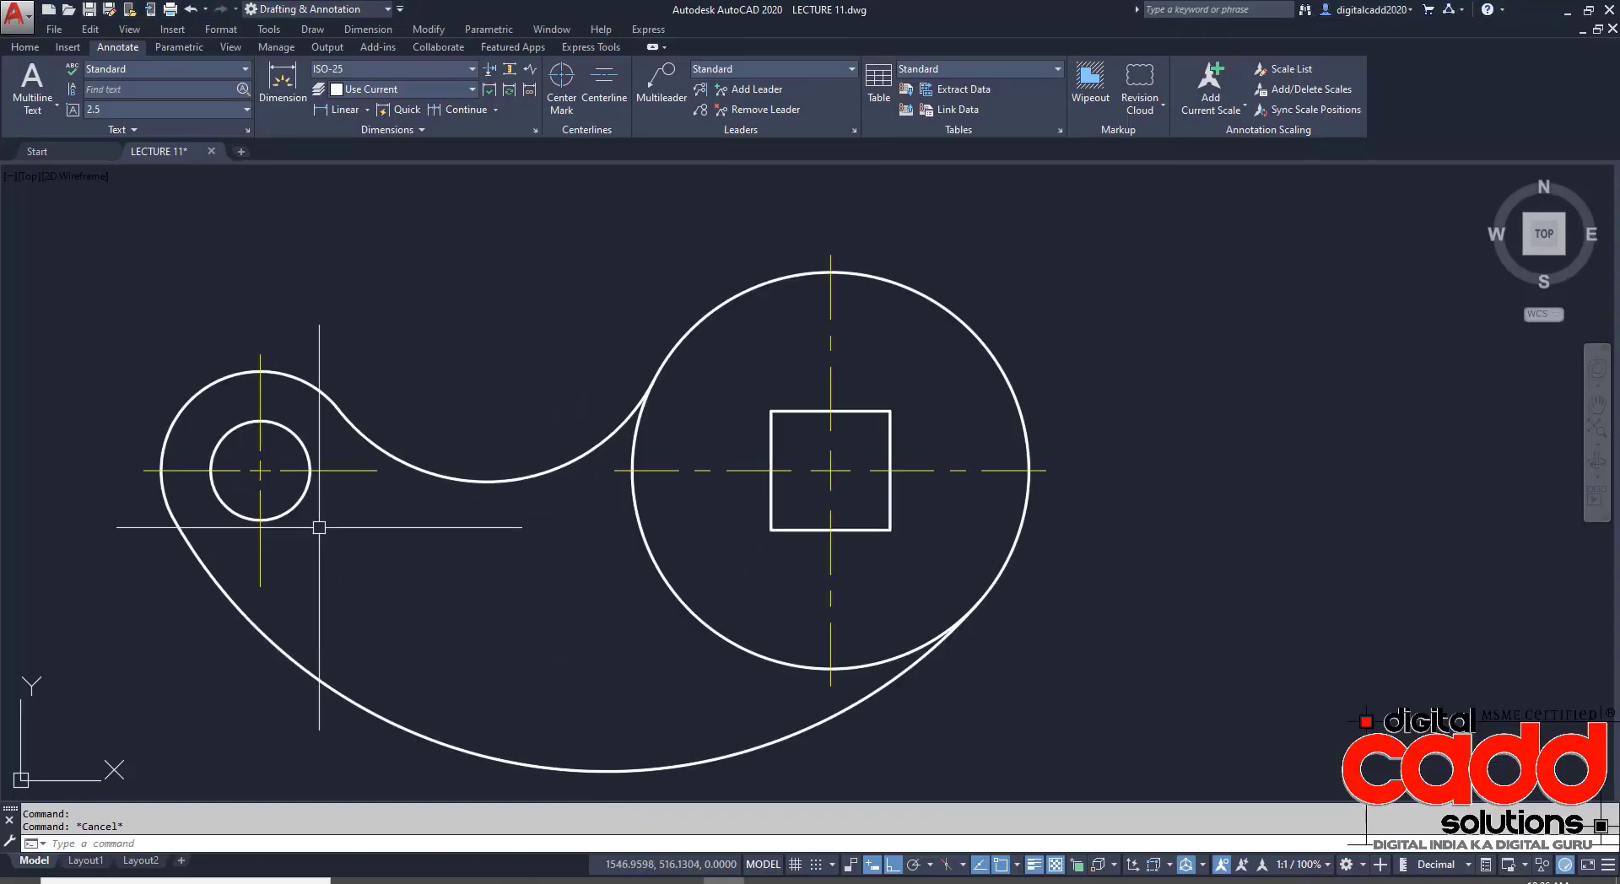
pyautogui.scroll(2, 333, 524)
pyautogui.click(800, 437)
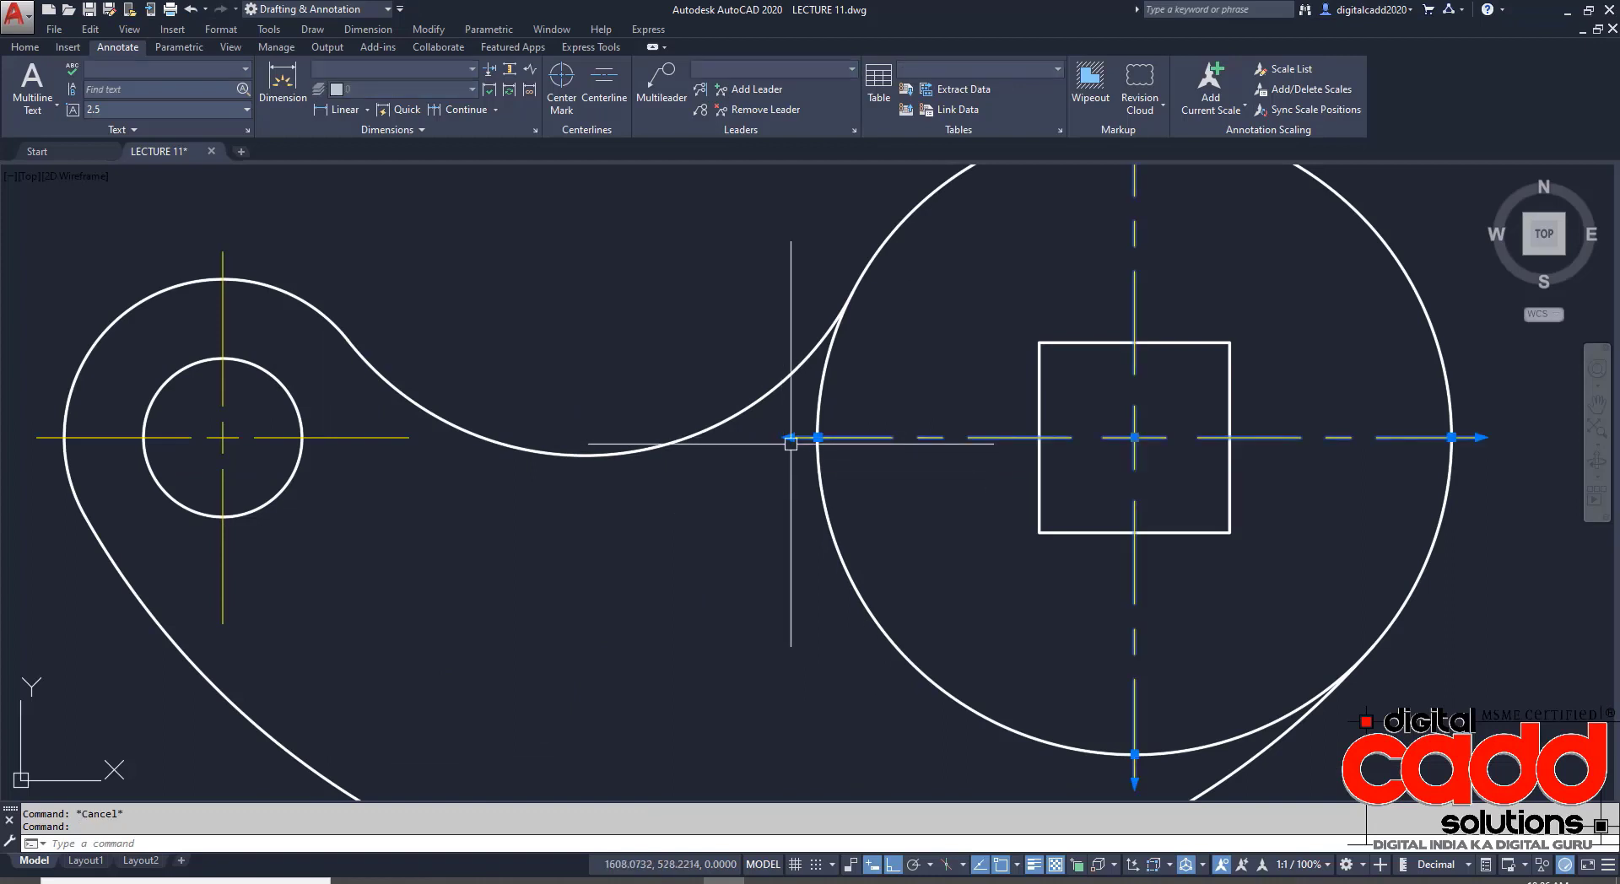
pyautogui.click(789, 437)
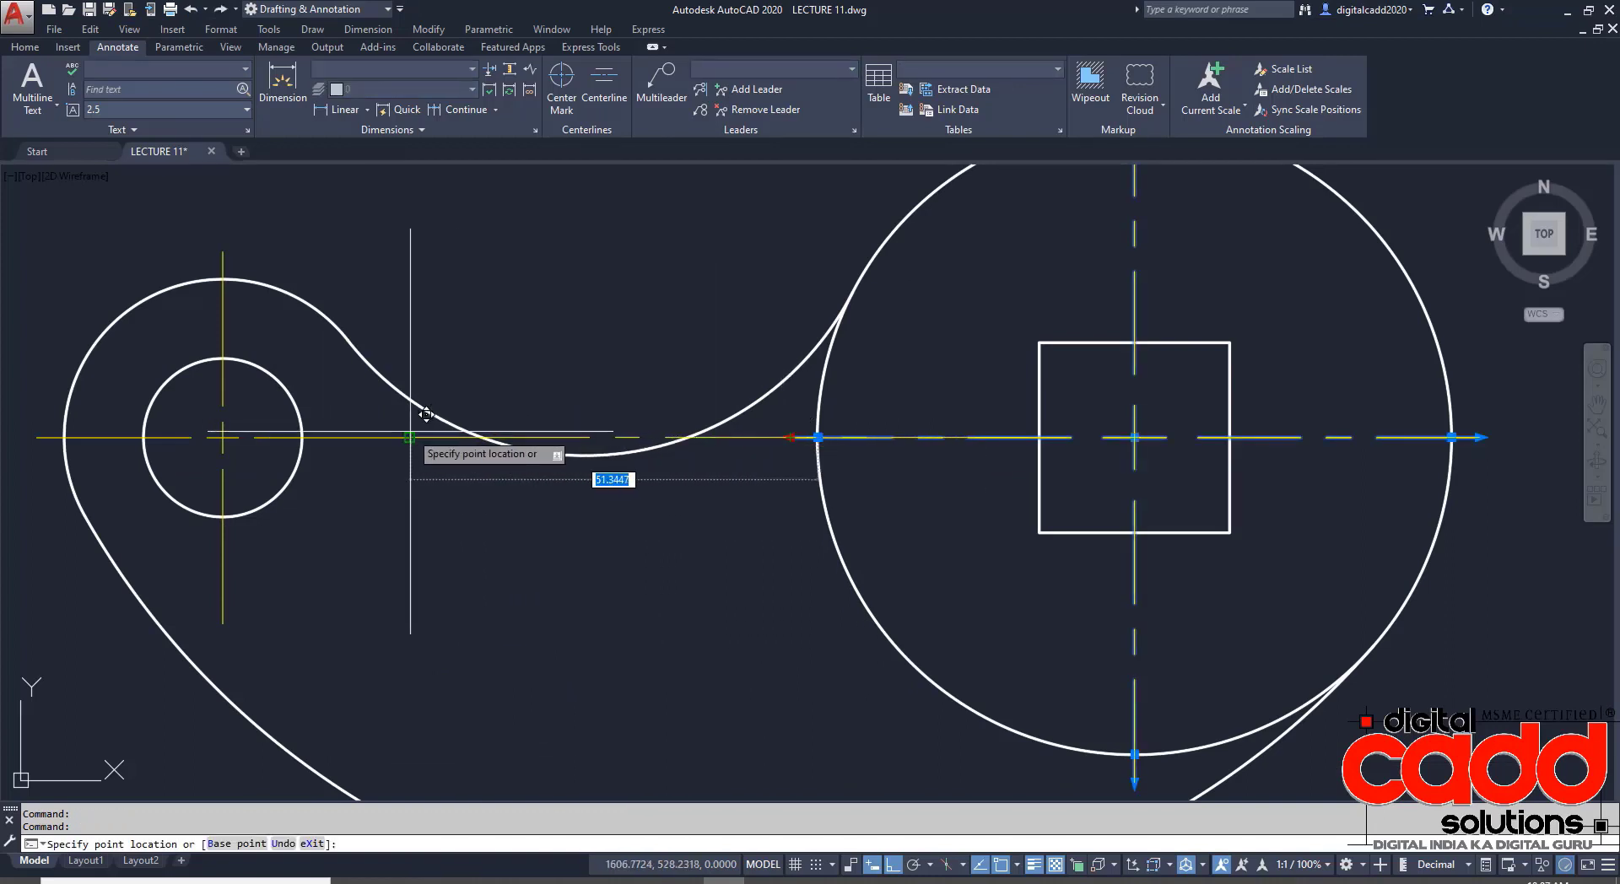
pyautogui.press('Escape')
# - Recentre the view on the cam and compare it with the reference PDF
pyautogui.scroll(-2, 413, 506)
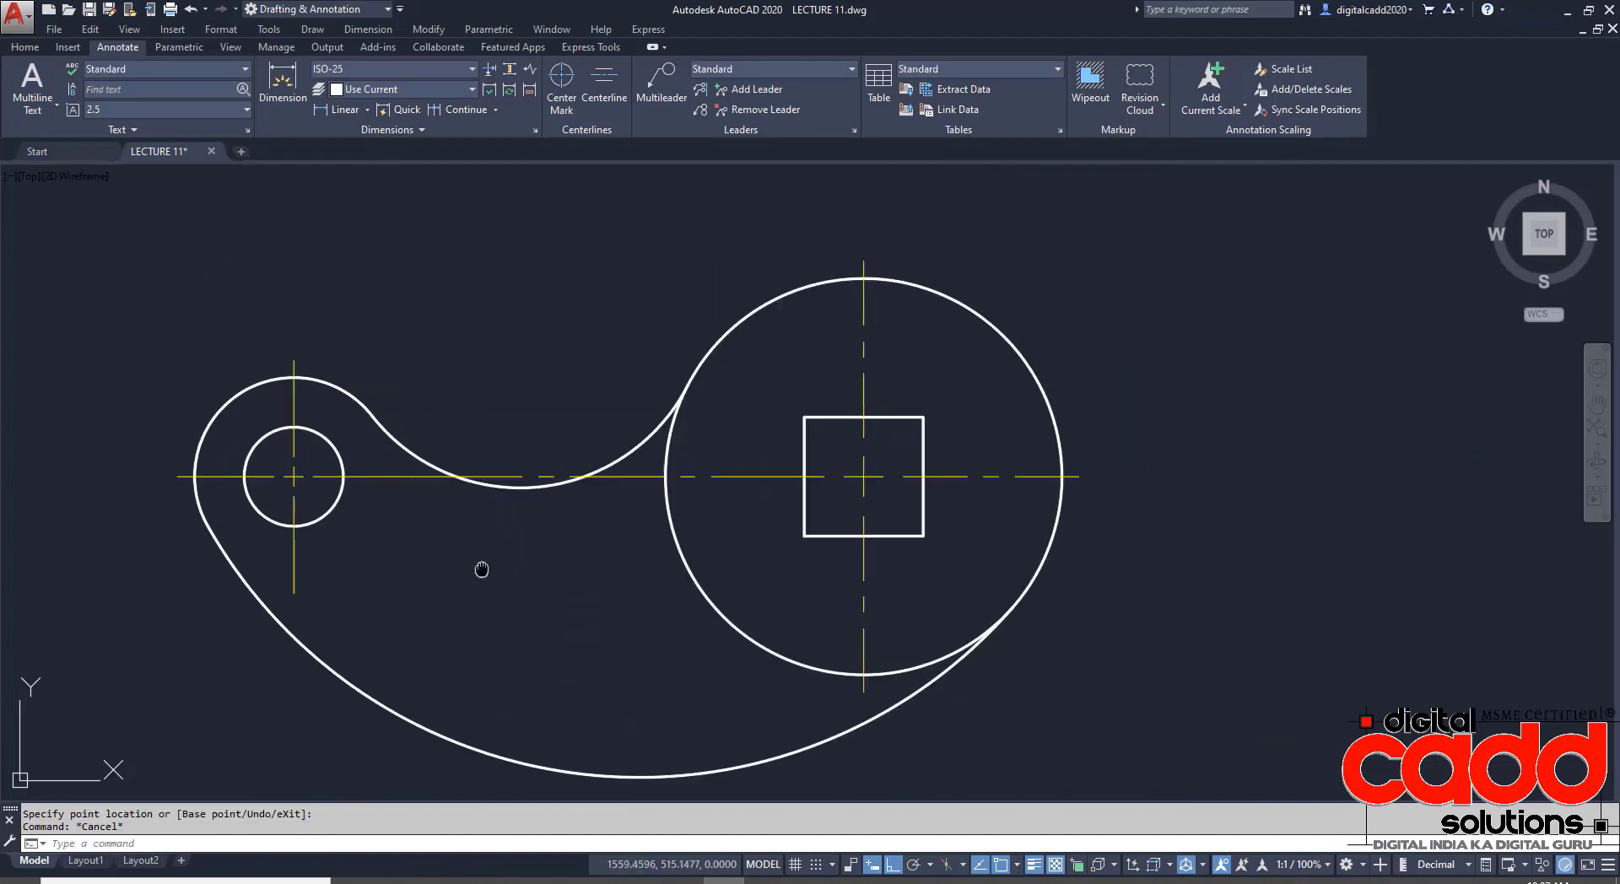
pyautogui.moveTo(481, 567); pyautogui.dragTo(410, 551, button='middle')
pyautogui.scroll(-2, 410, 551)
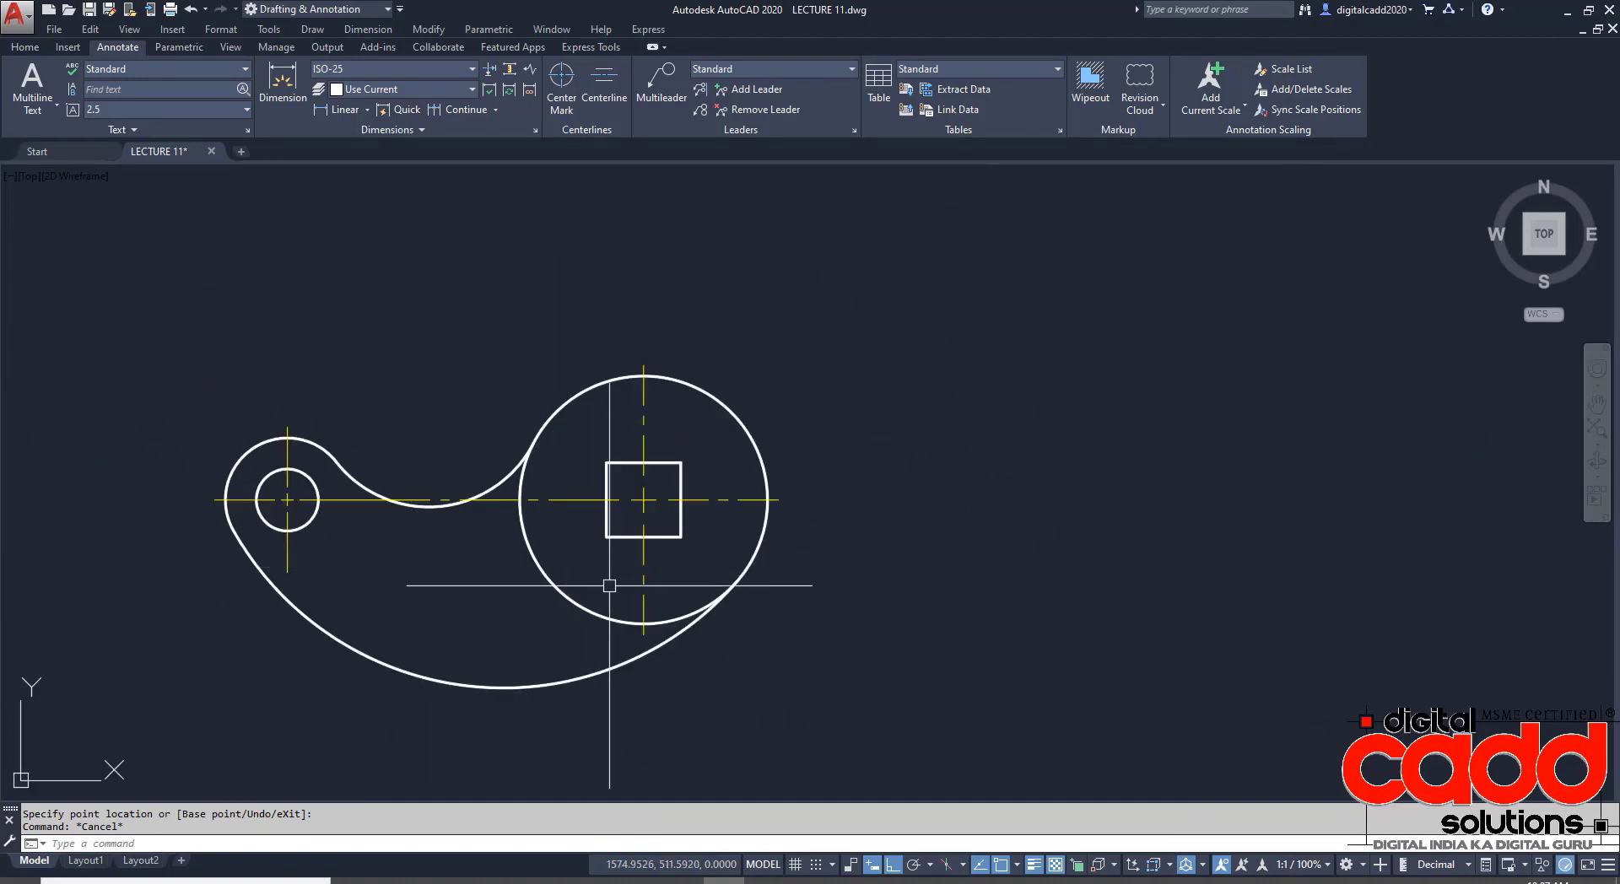
pyautogui.moveTo(658, 490); pyautogui.dragTo(560, 402, button='middle')
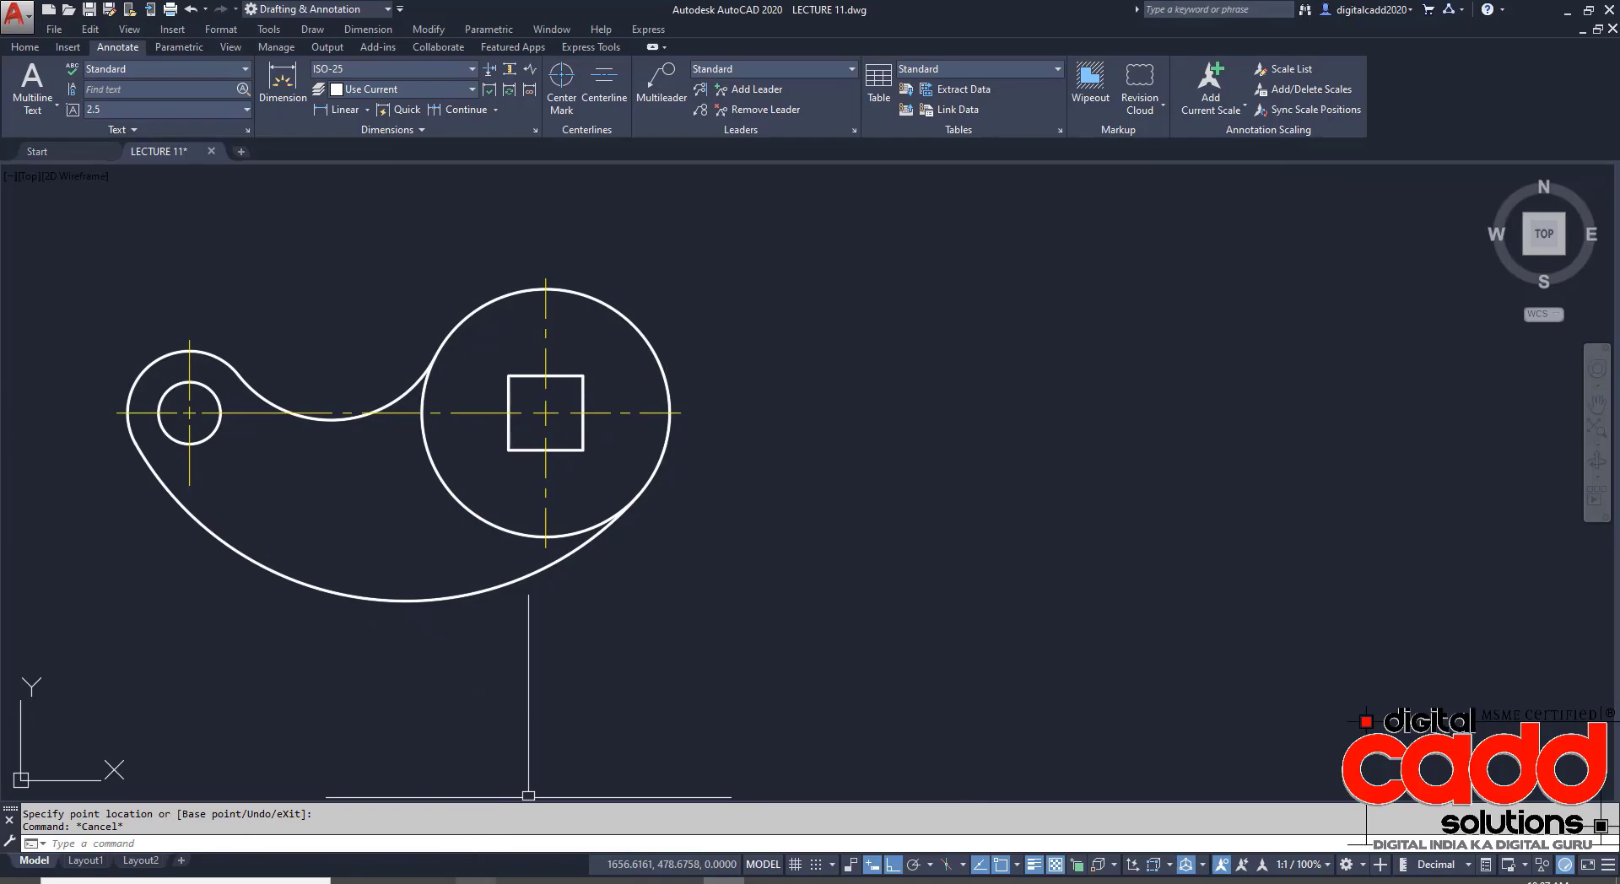
pyautogui.hotkey('alt', 'Tab')
pyautogui.scroll(3, 1271, 523)
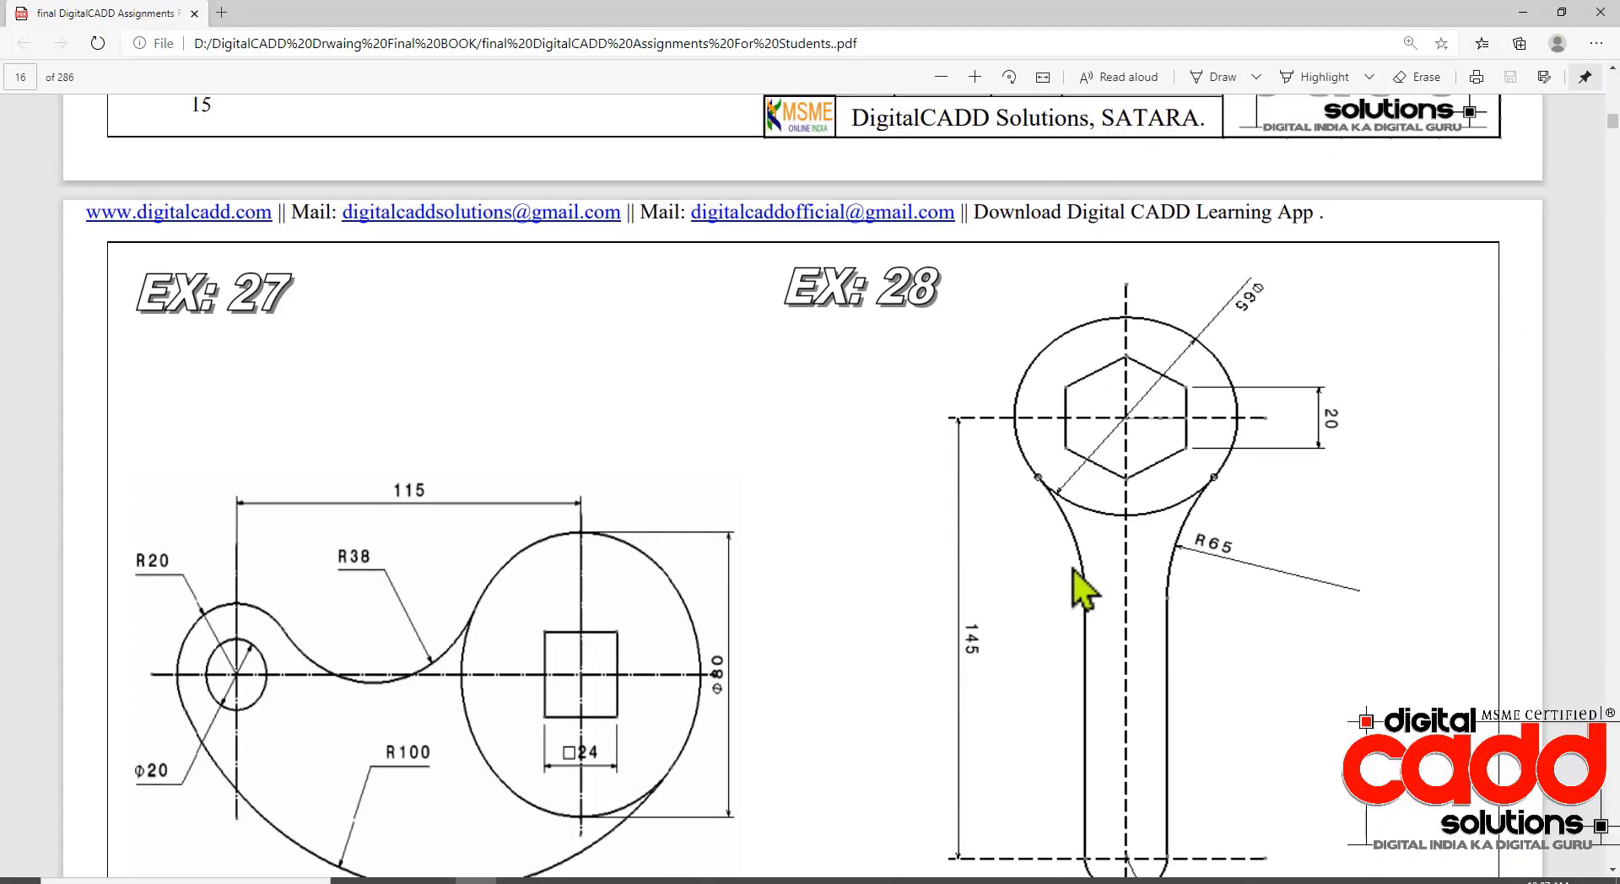
pyautogui.scroll(-2, 1005, 595)
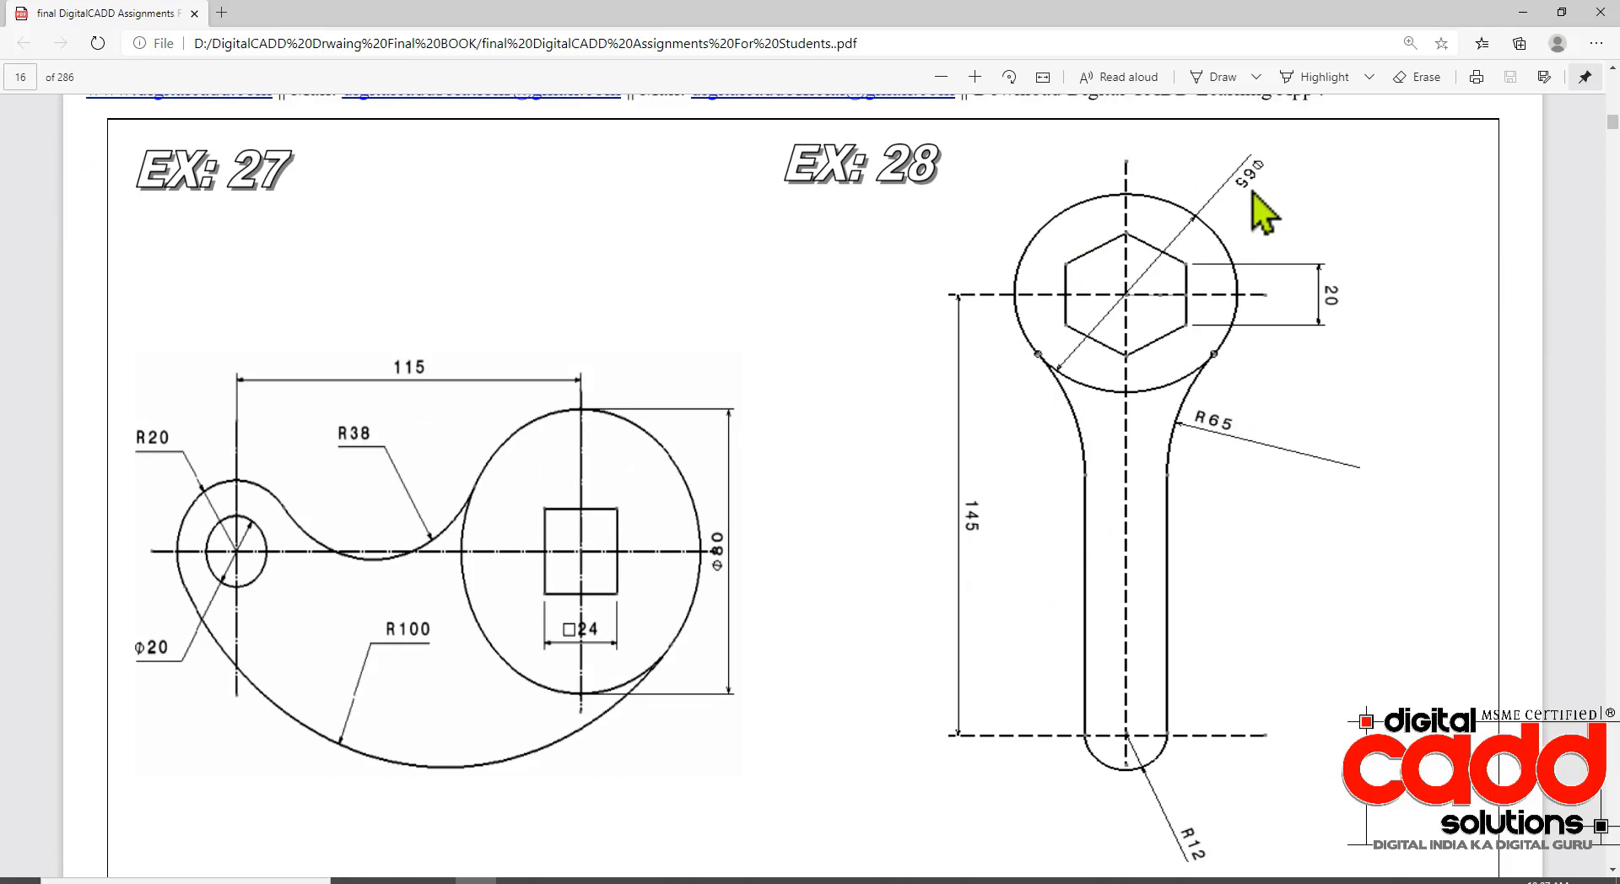
pyautogui.hotkey('alt', 'Tab')
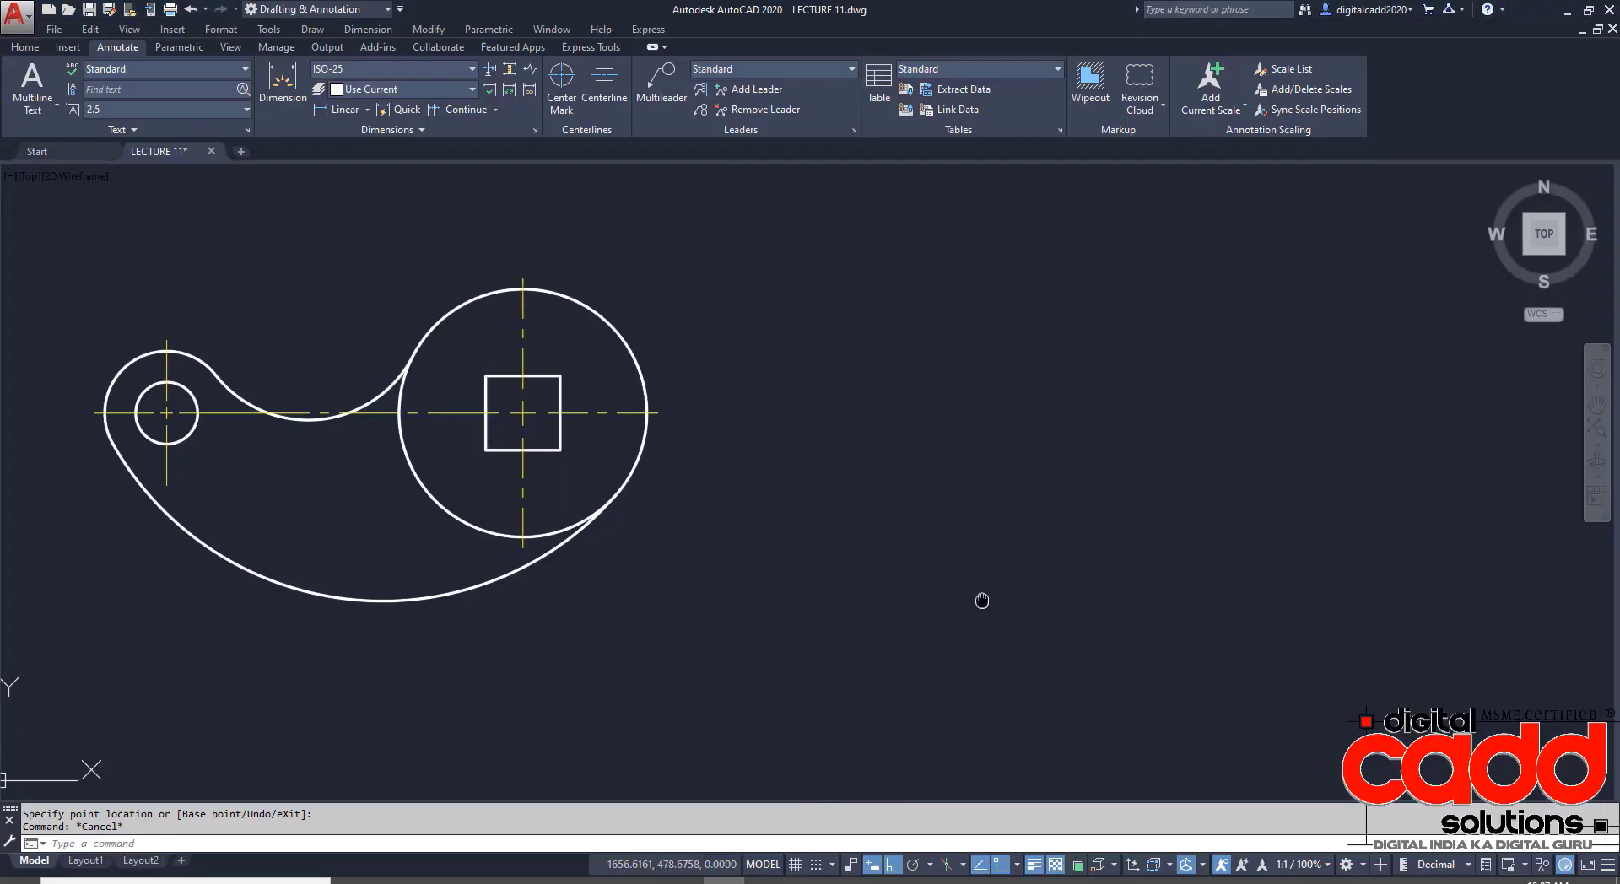
pyautogui.scroll(2, 980, 596)
# - Cancel a stray circle and reset the colour to ByLayer with 0.30 mm lineweight
pyautogui.write('c')
pyautogui.press('Return')
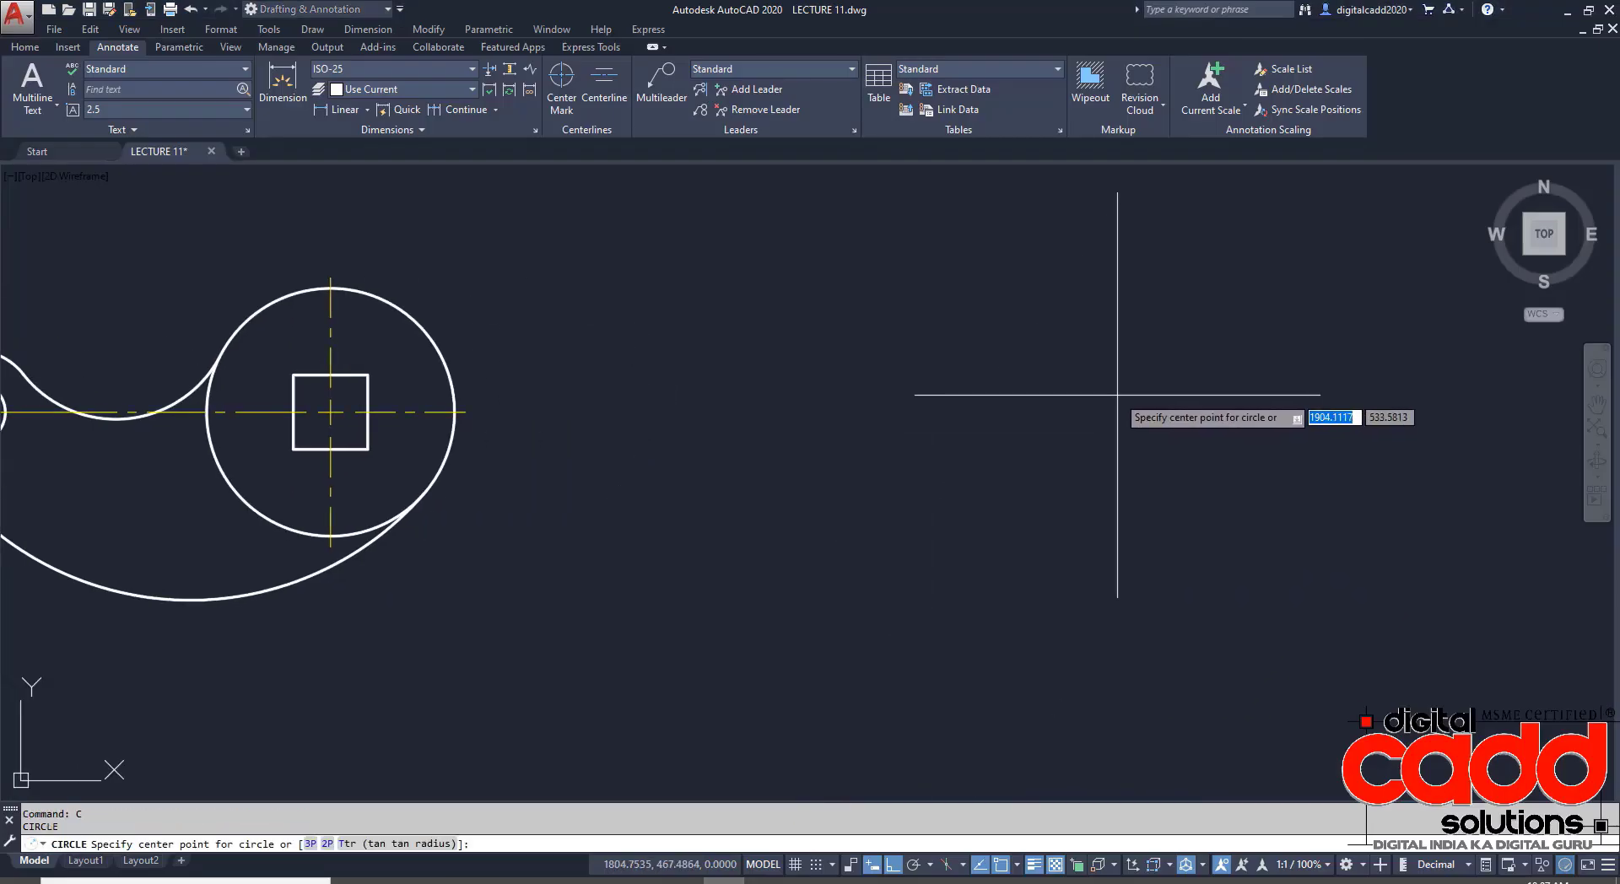
pyautogui.click(1117, 396)
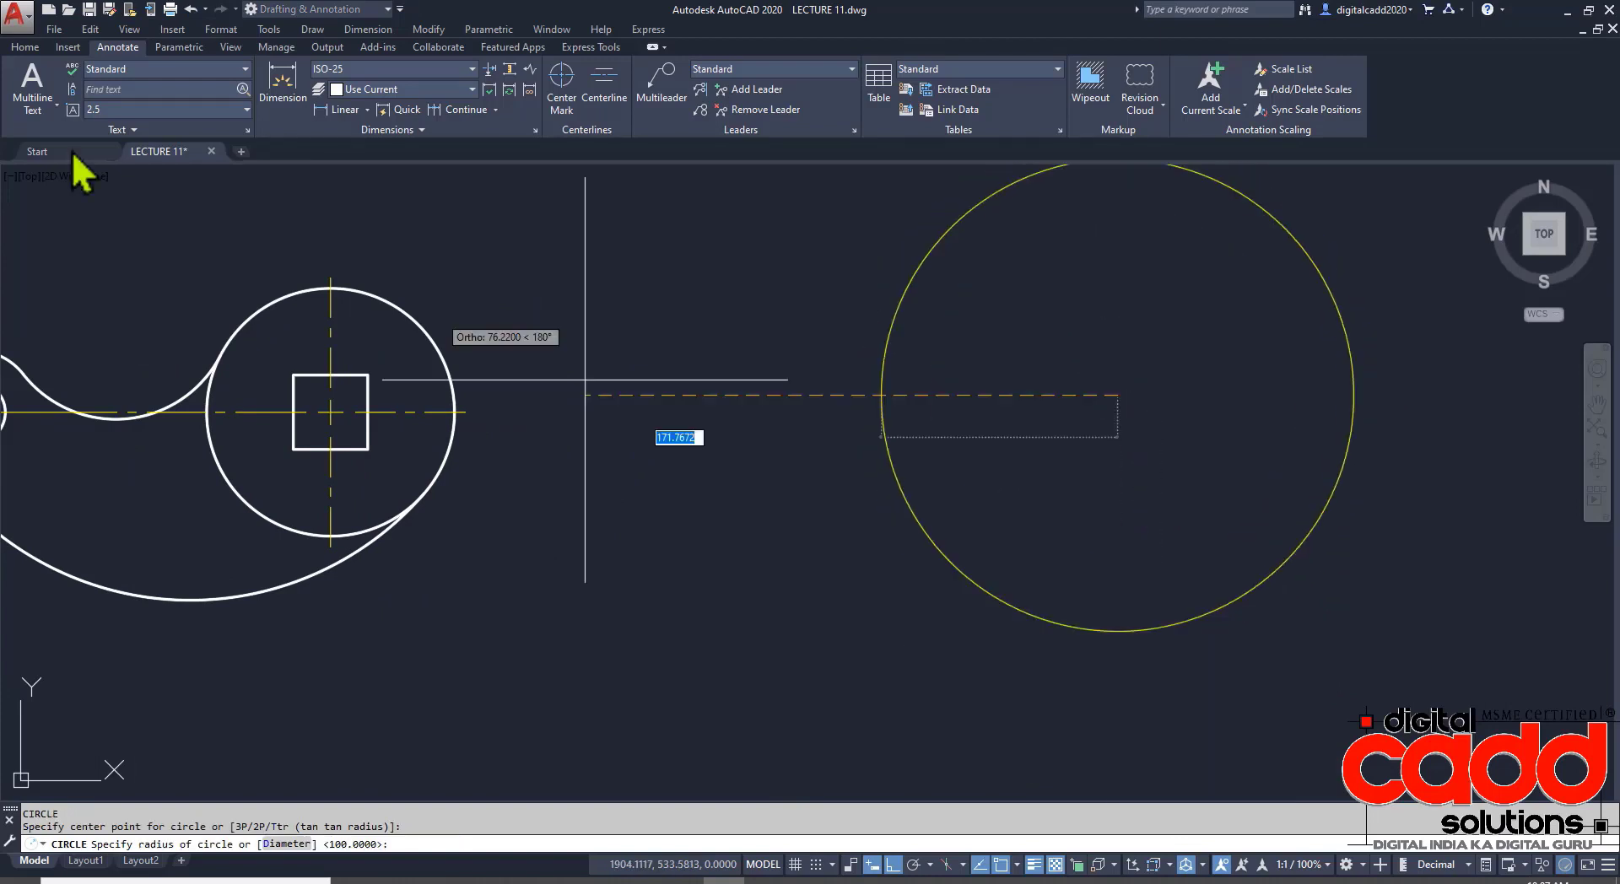
pyautogui.press('Escape')
pyautogui.click(24, 47)
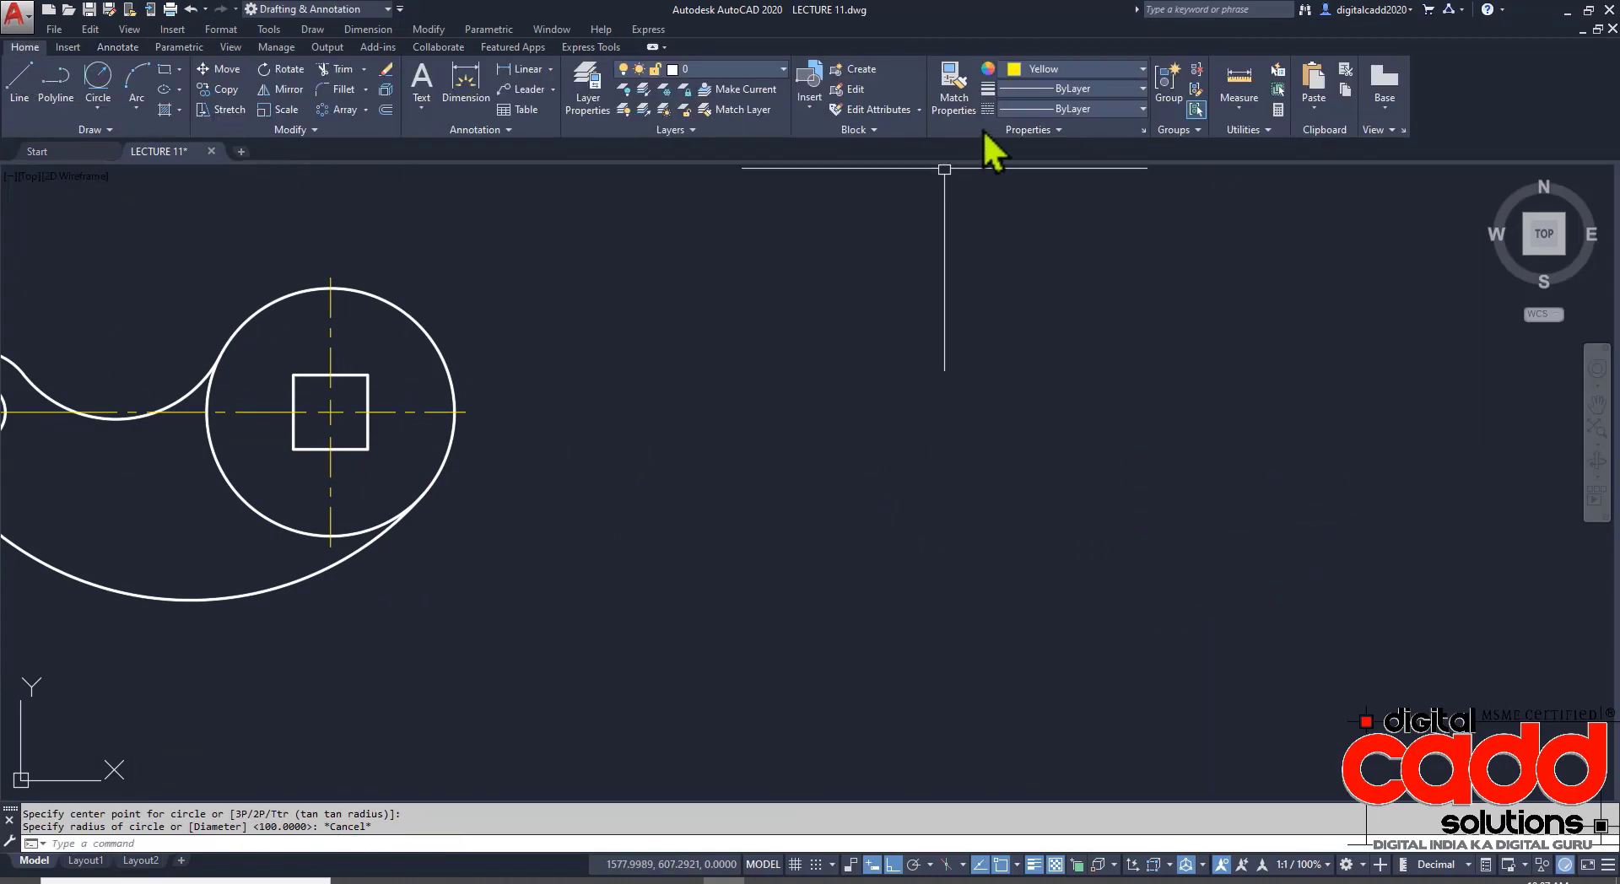
pyautogui.click(1023, 74)
pyautogui.click(1054, 84)
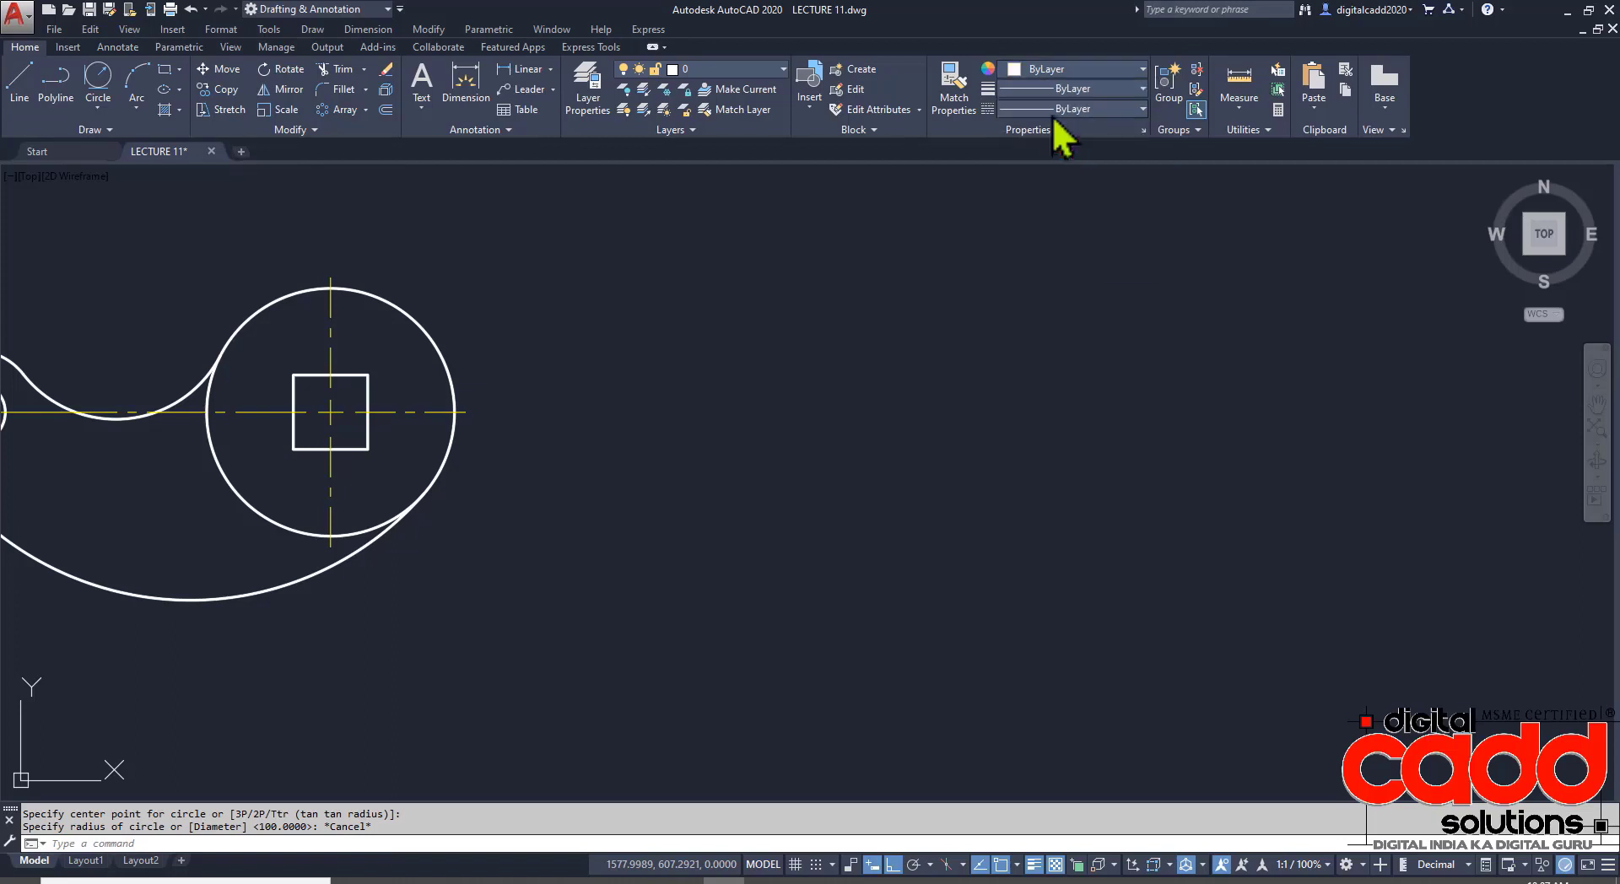
pyautogui.click(1060, 98)
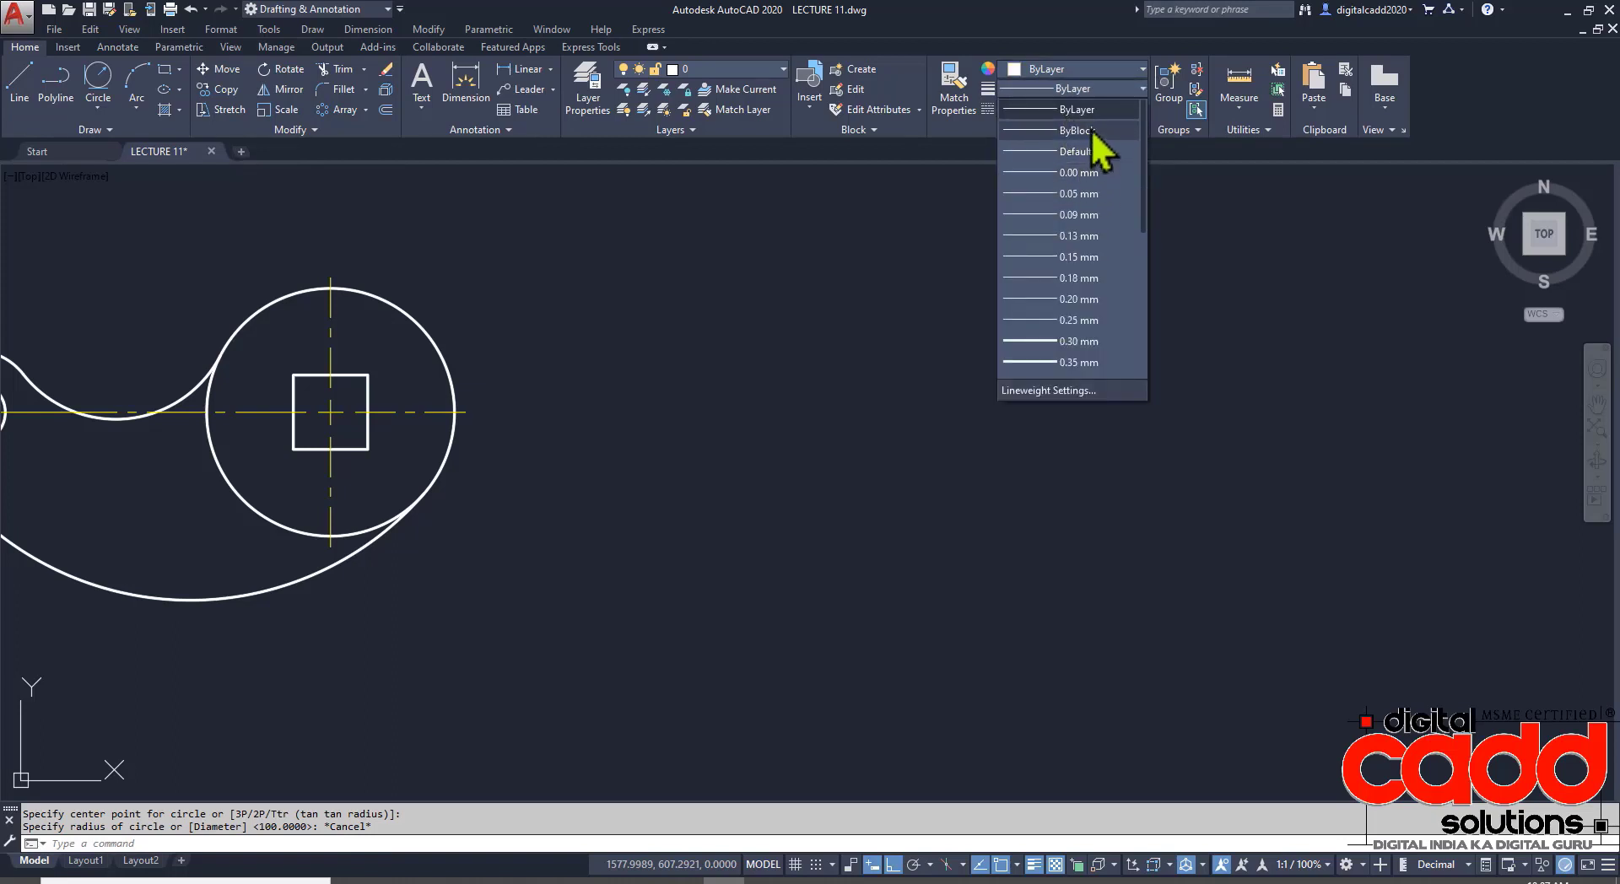
pyautogui.click(1071, 277)
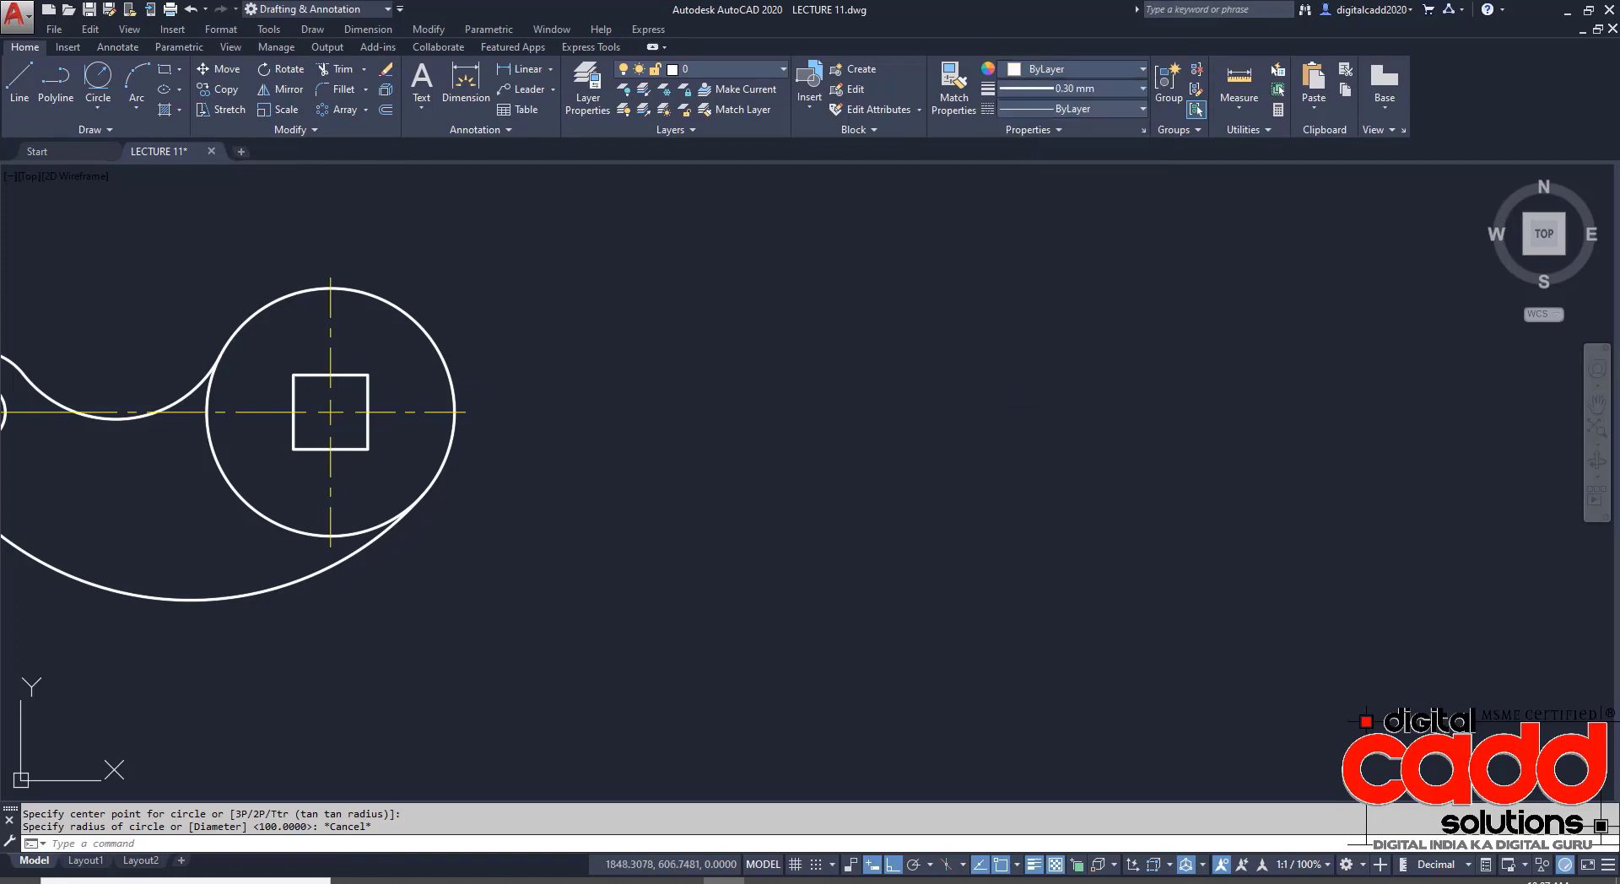
pyautogui.press('Escape')
# - Draw the Ø65 spanner head circle right of the cam and check the EX:28 reference
pyautogui.write('c')
pyautogui.press('Return')
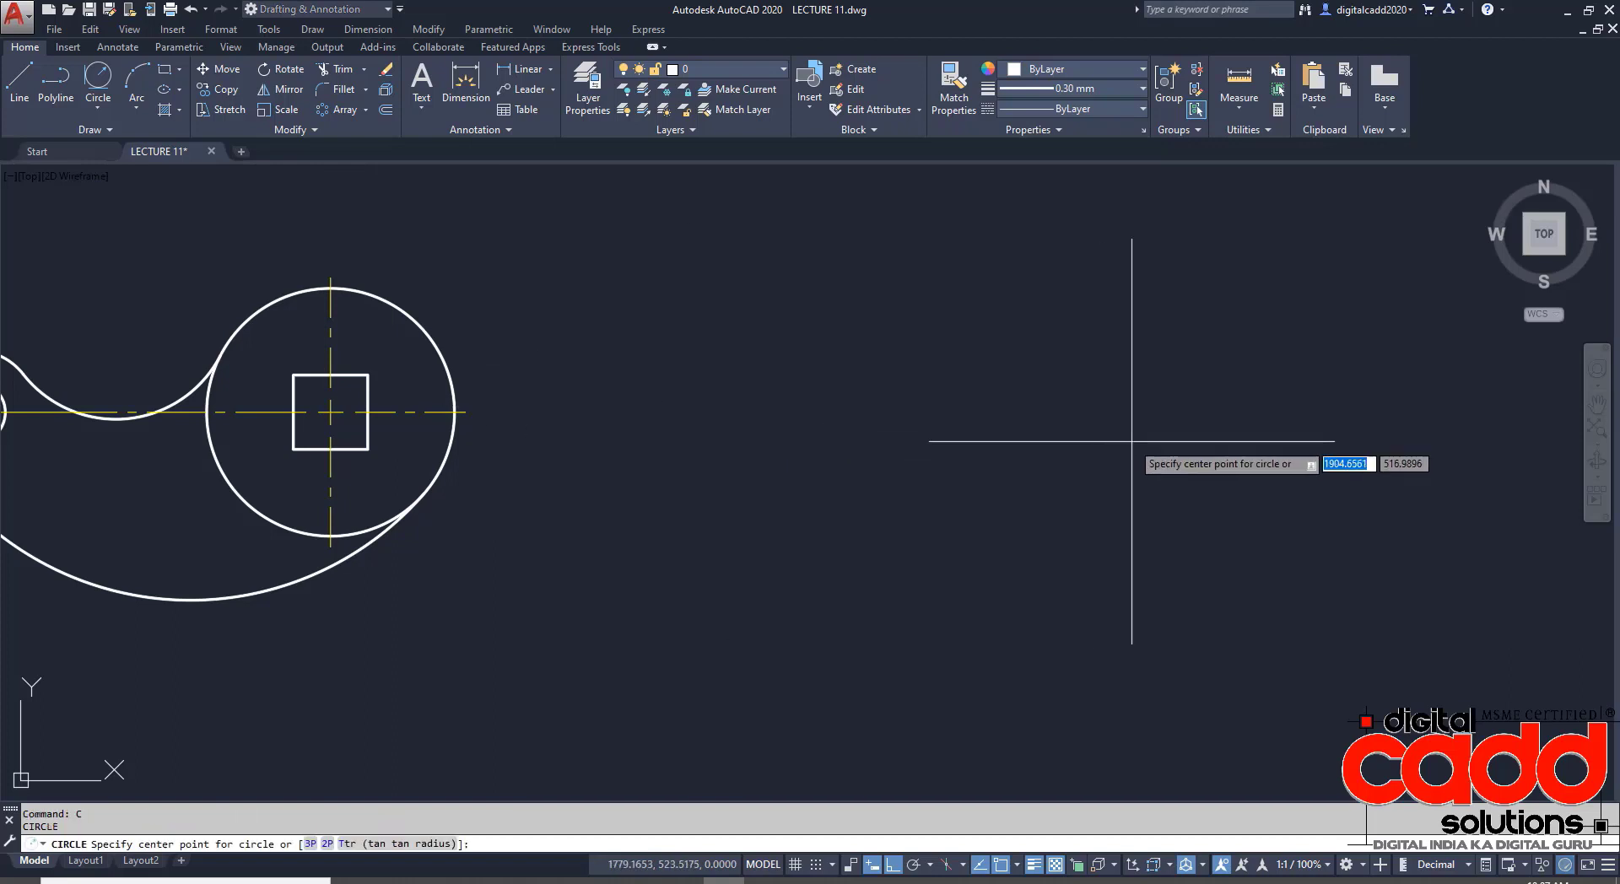
pyautogui.click(1125, 344)
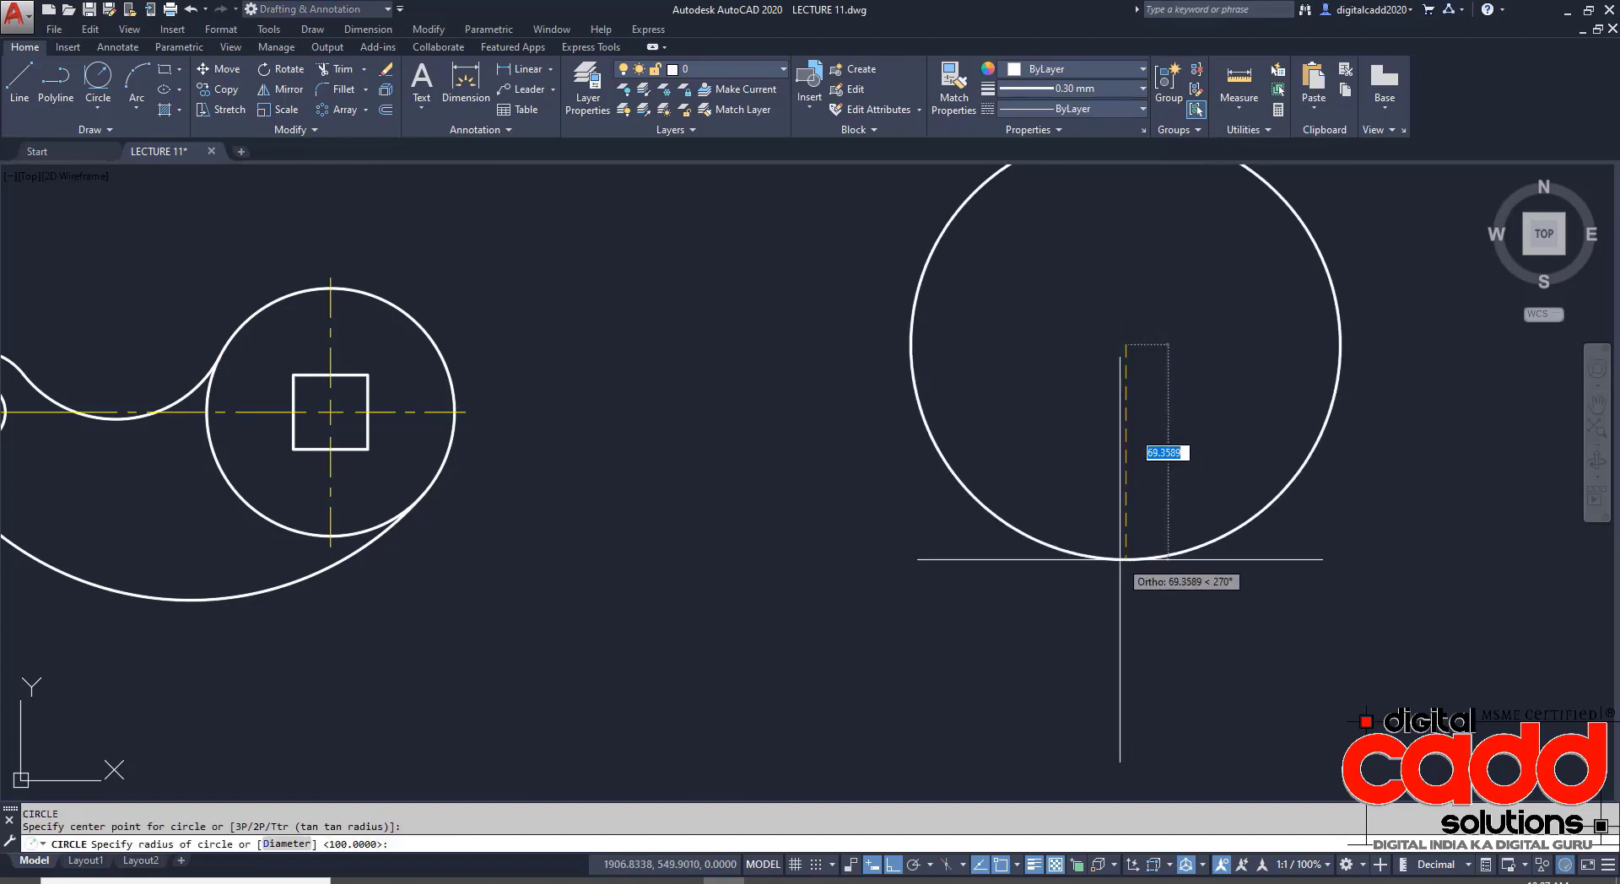
pyautogui.press('Return')
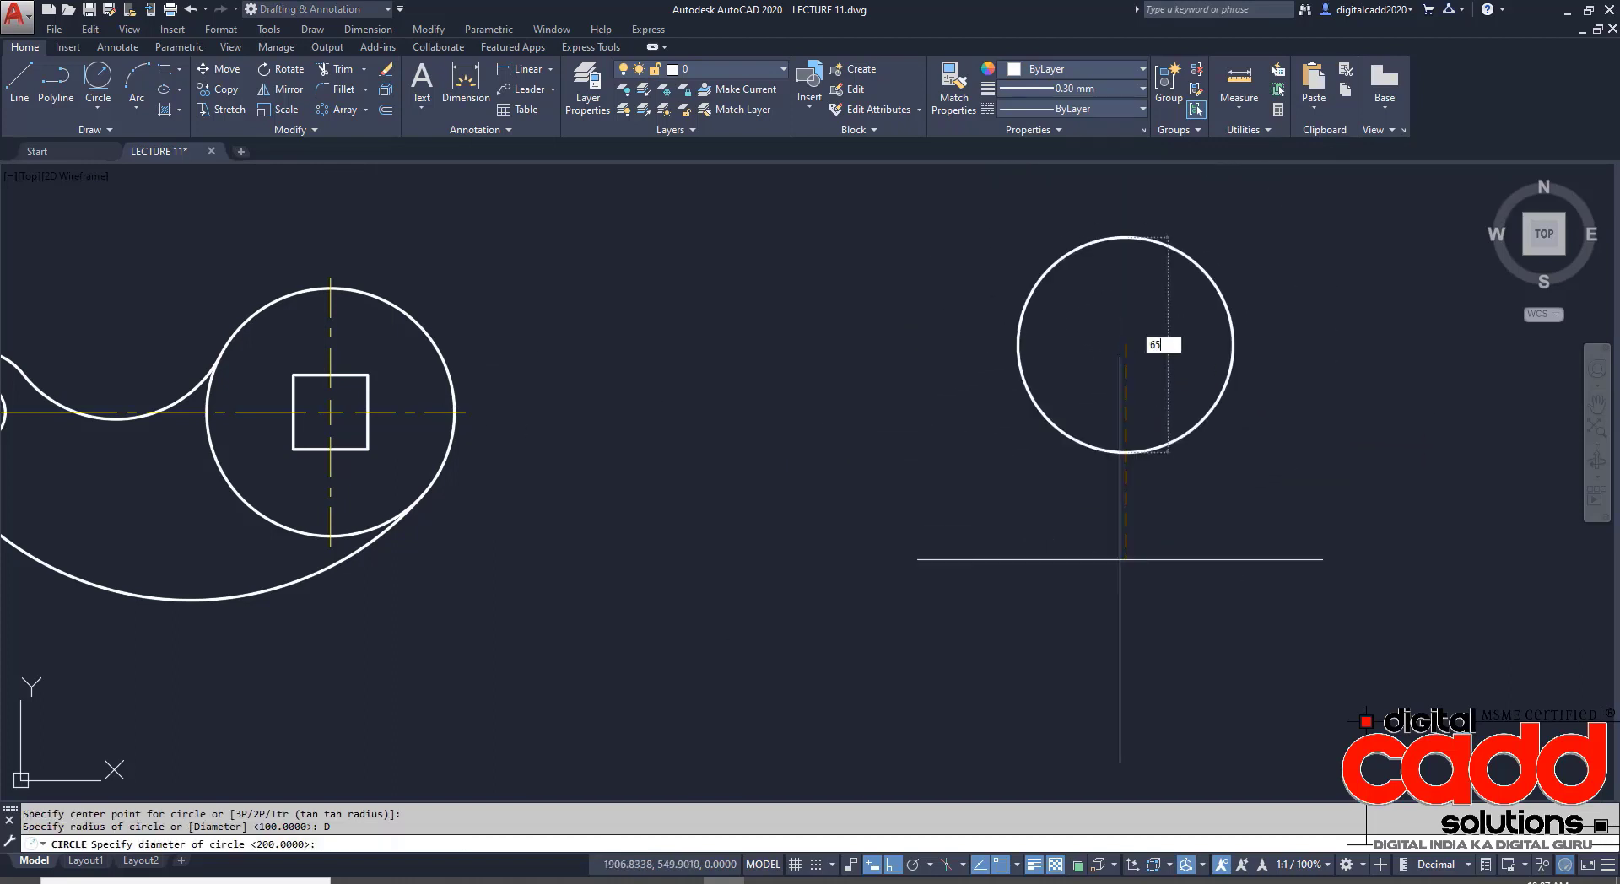
pyautogui.press('Return')
pyautogui.moveTo(1095, 615); pyautogui.dragTo(742, 632, button='middle')
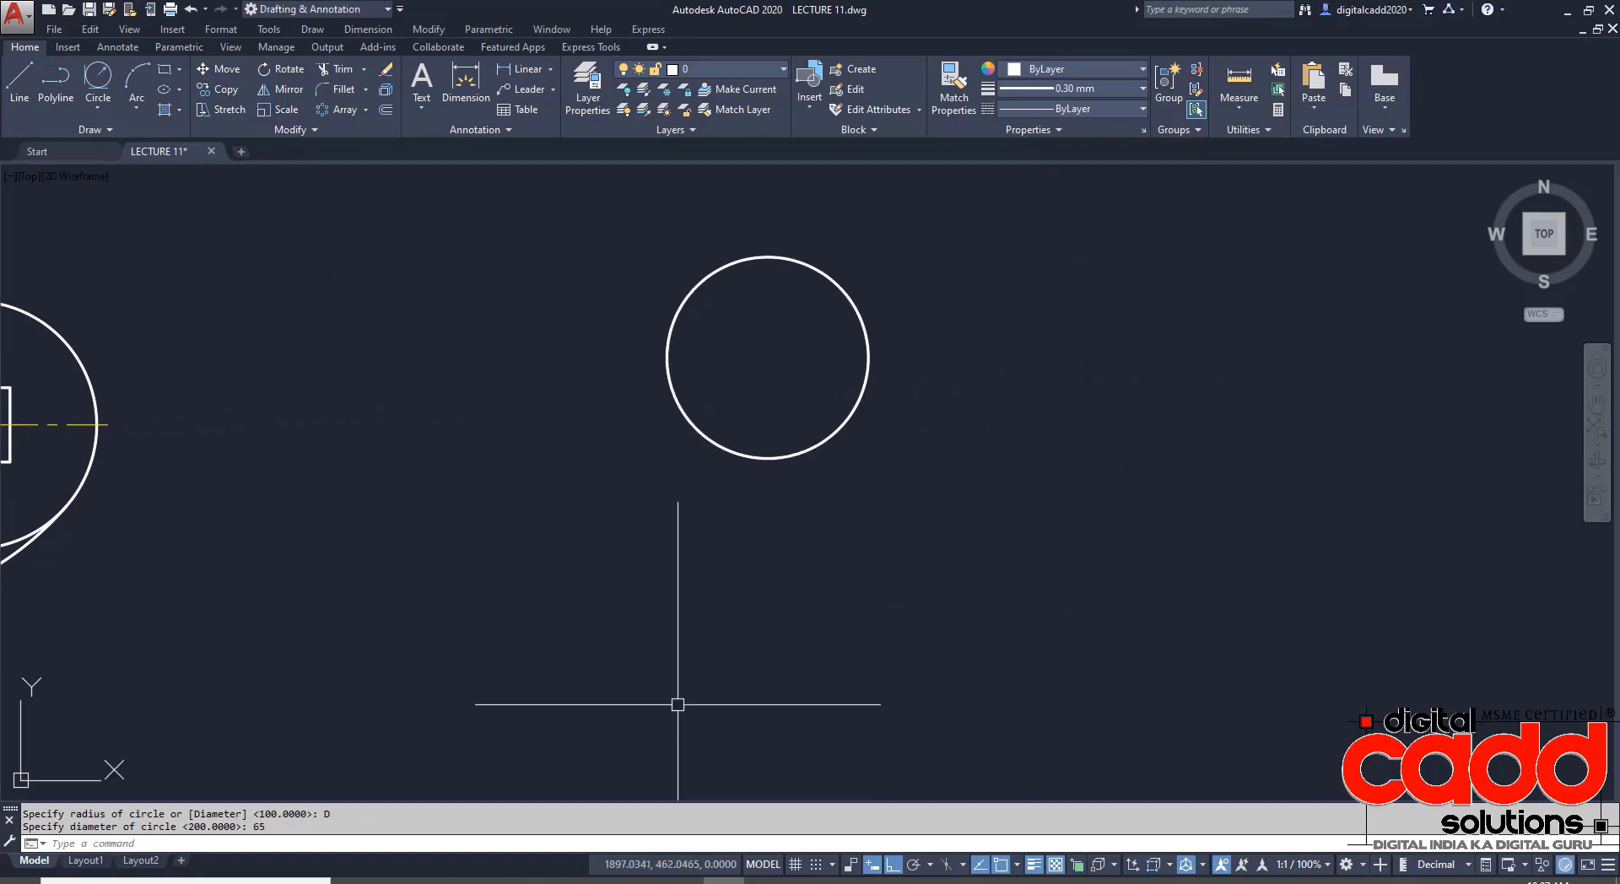
pyautogui.click(476, 880)
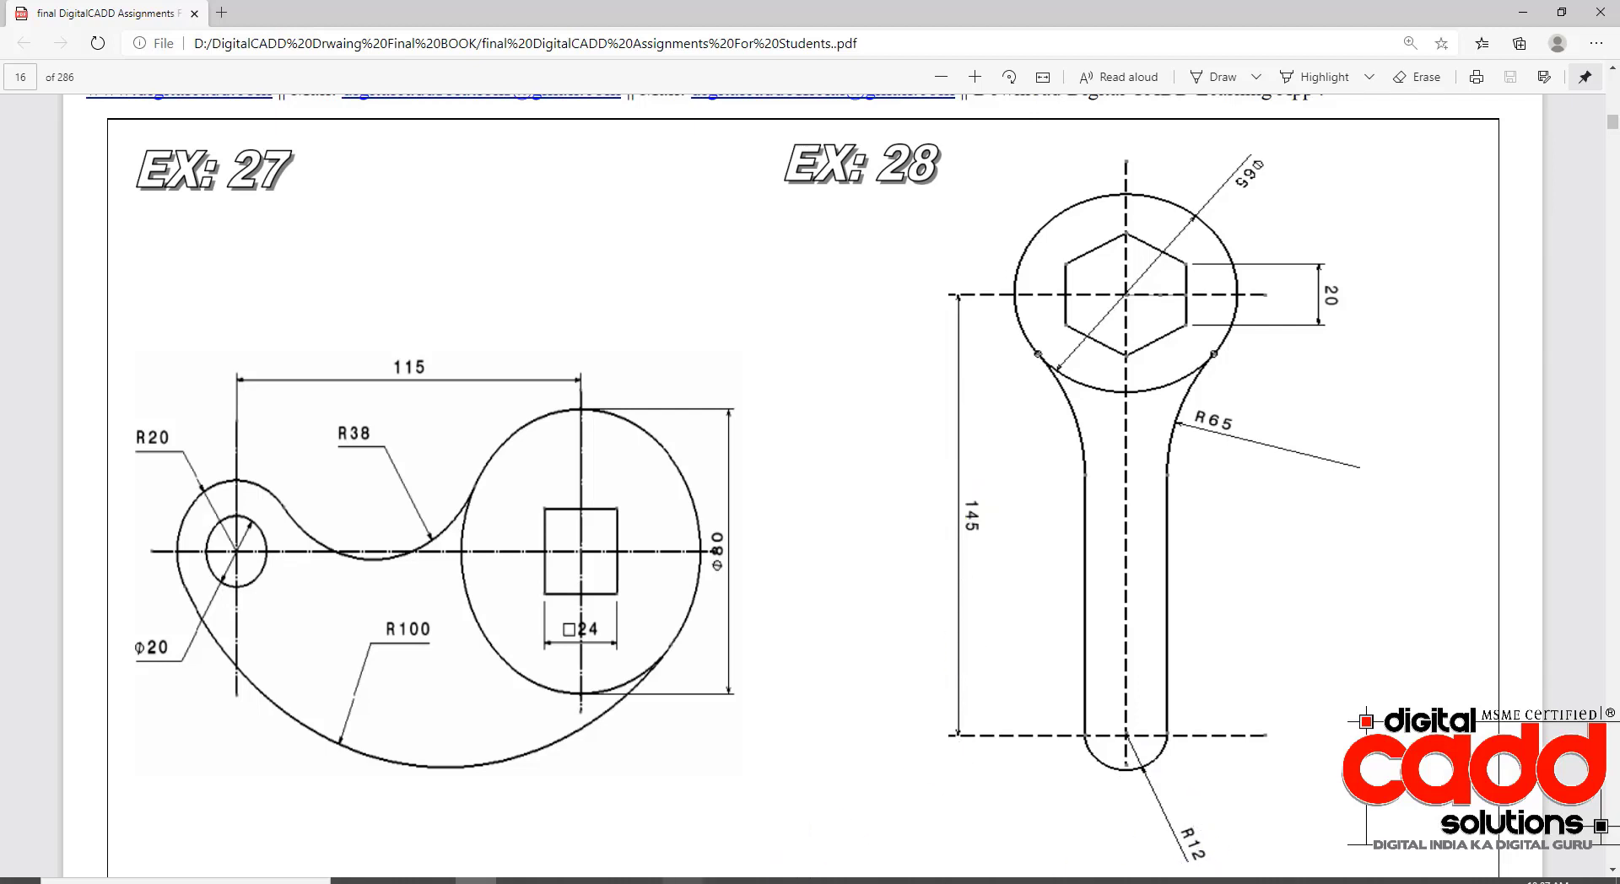
pyautogui.hotkey('alt', 'Tab')
# - Draw an R12 end circle centred 145 below the head circle's centre
pyautogui.write('c')
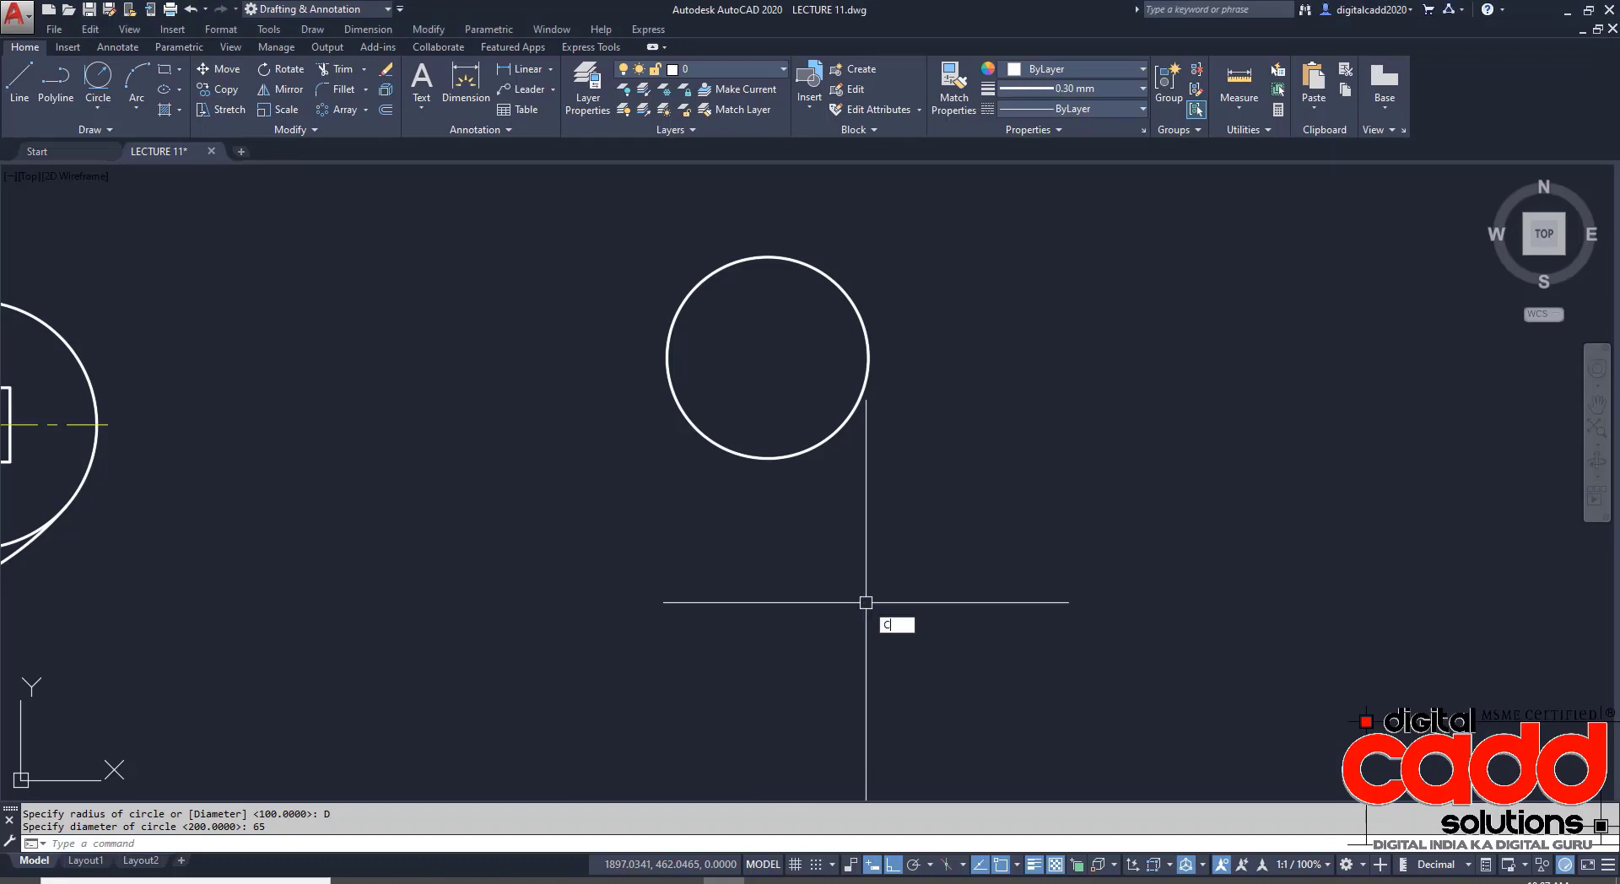
pyautogui.press('Return')
pyautogui.moveTo(845, 556); pyautogui.dragTo(759, 452, button='middle')
pyautogui.write('145')
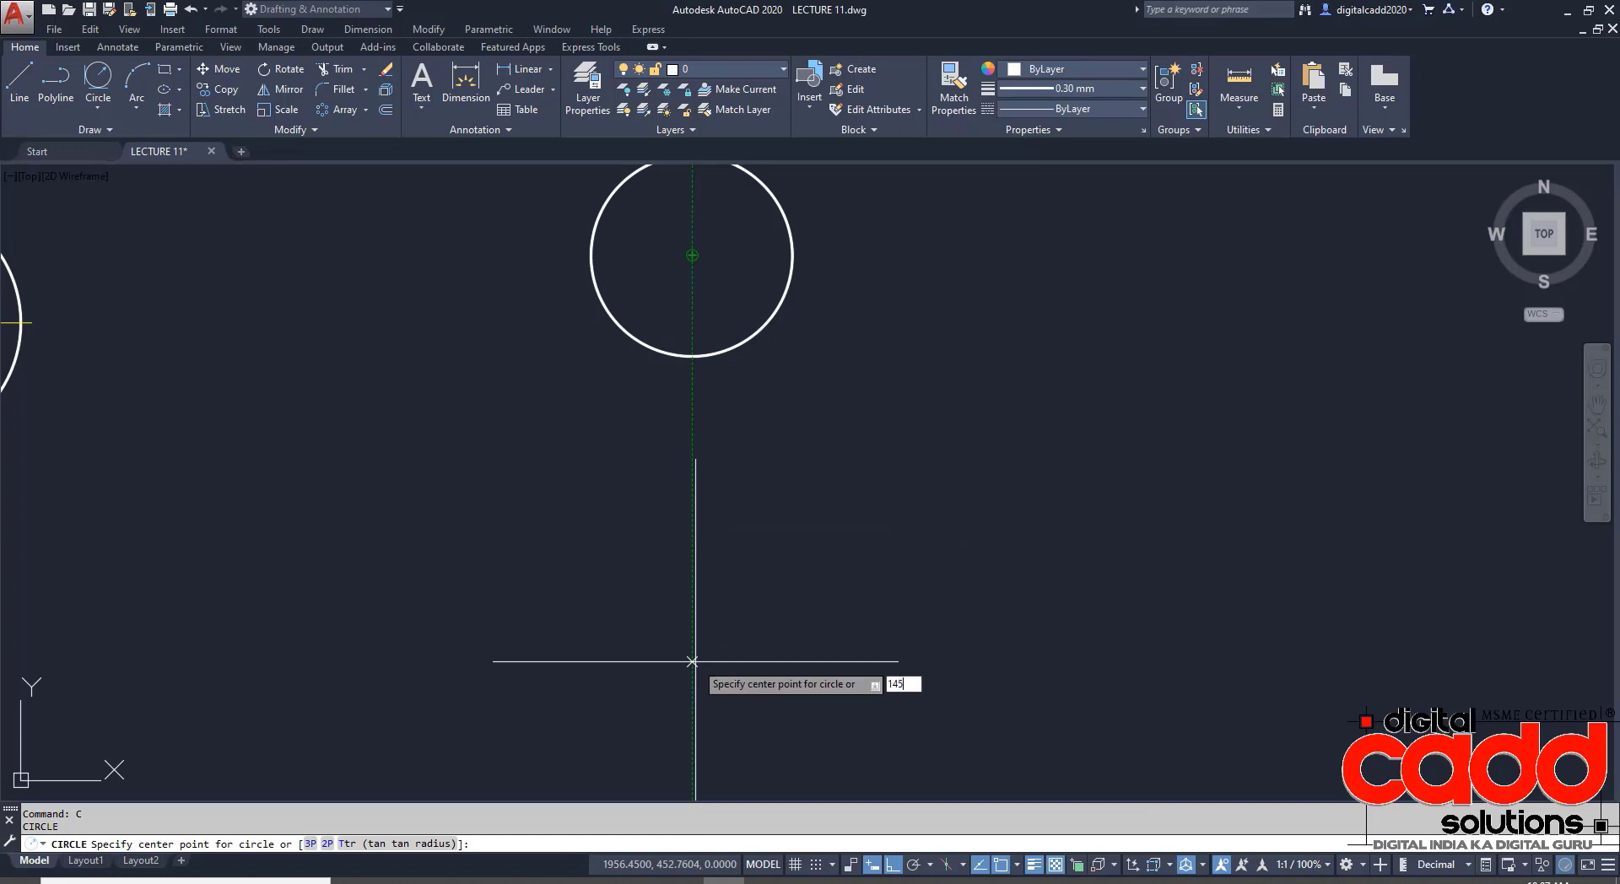
pyautogui.press('Return')
pyautogui.write('12')
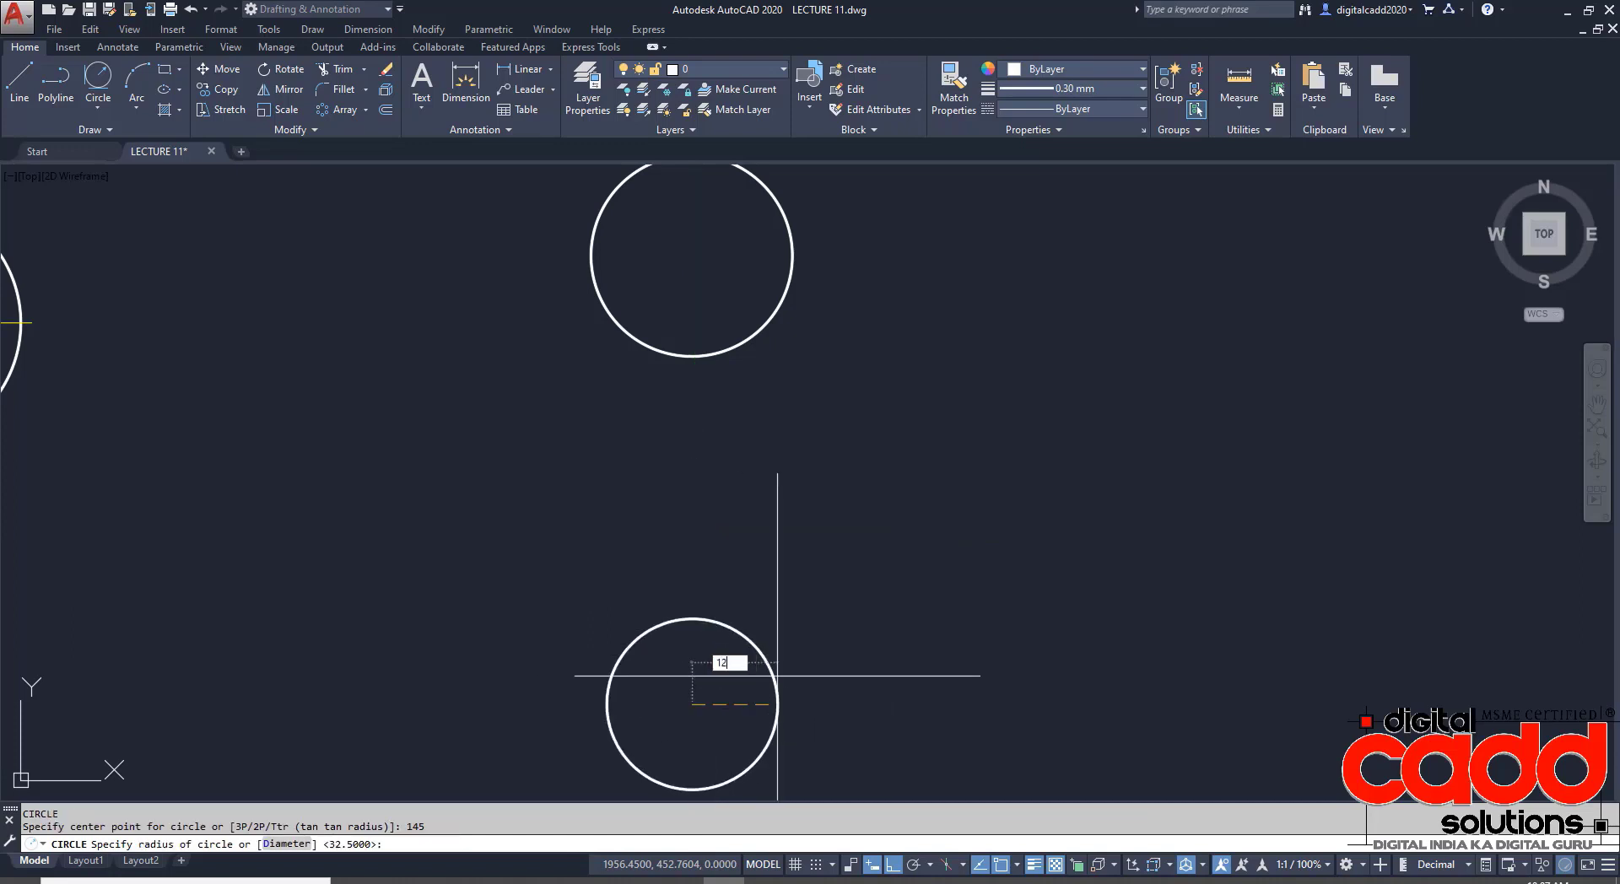
pyautogui.press('Return')
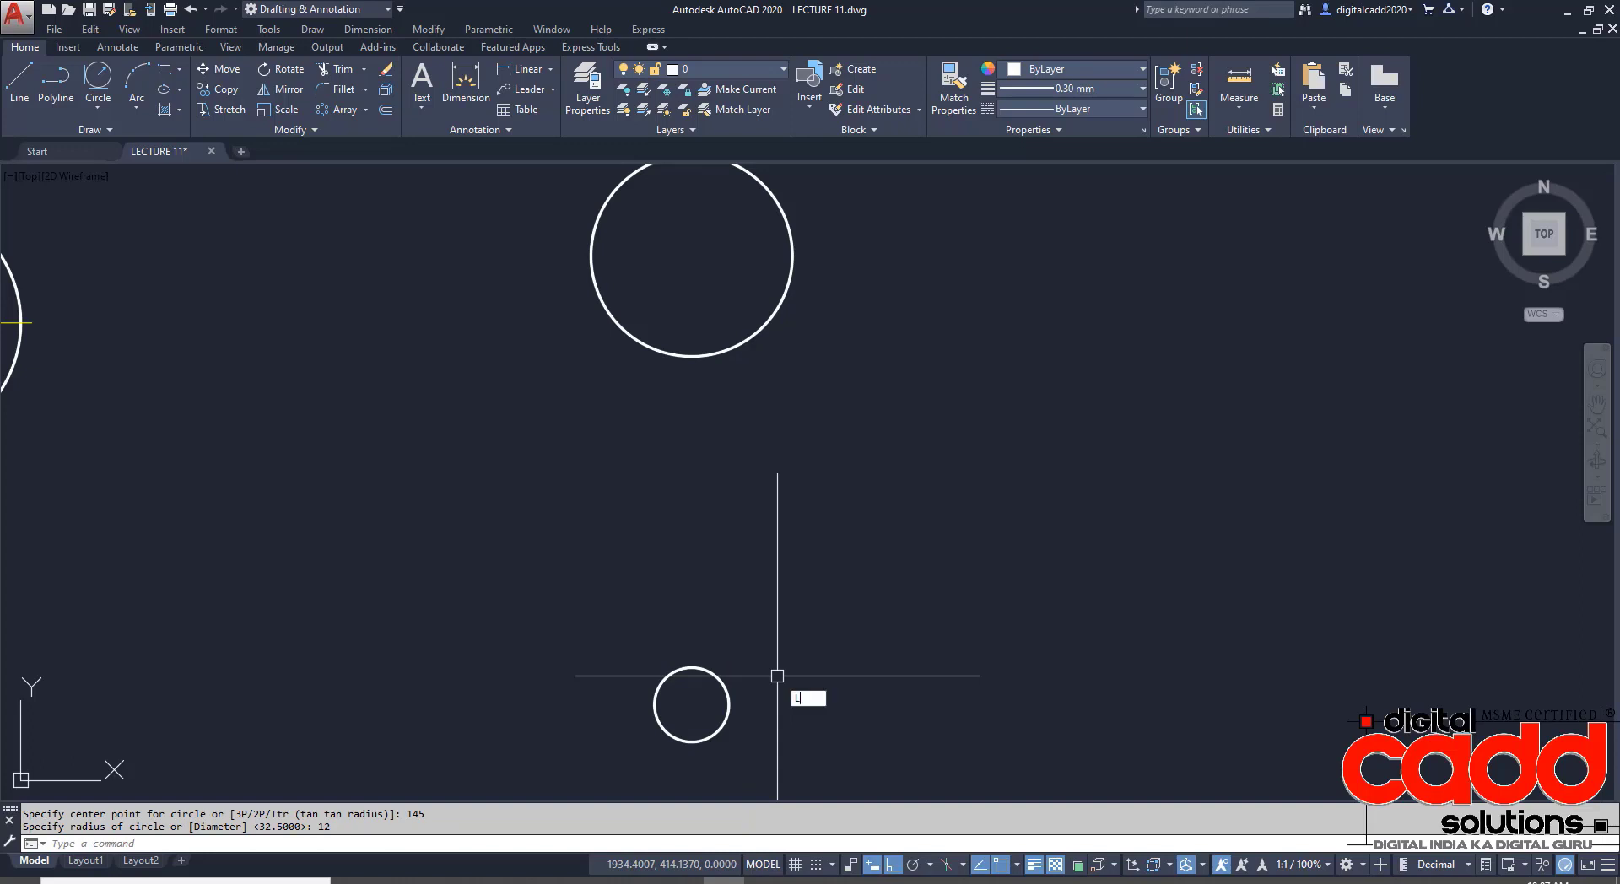
# - Draw two vertical handle lines rising from the R12 circle's left and right sides
pyautogui.press('Return')
pyautogui.click(729, 705)
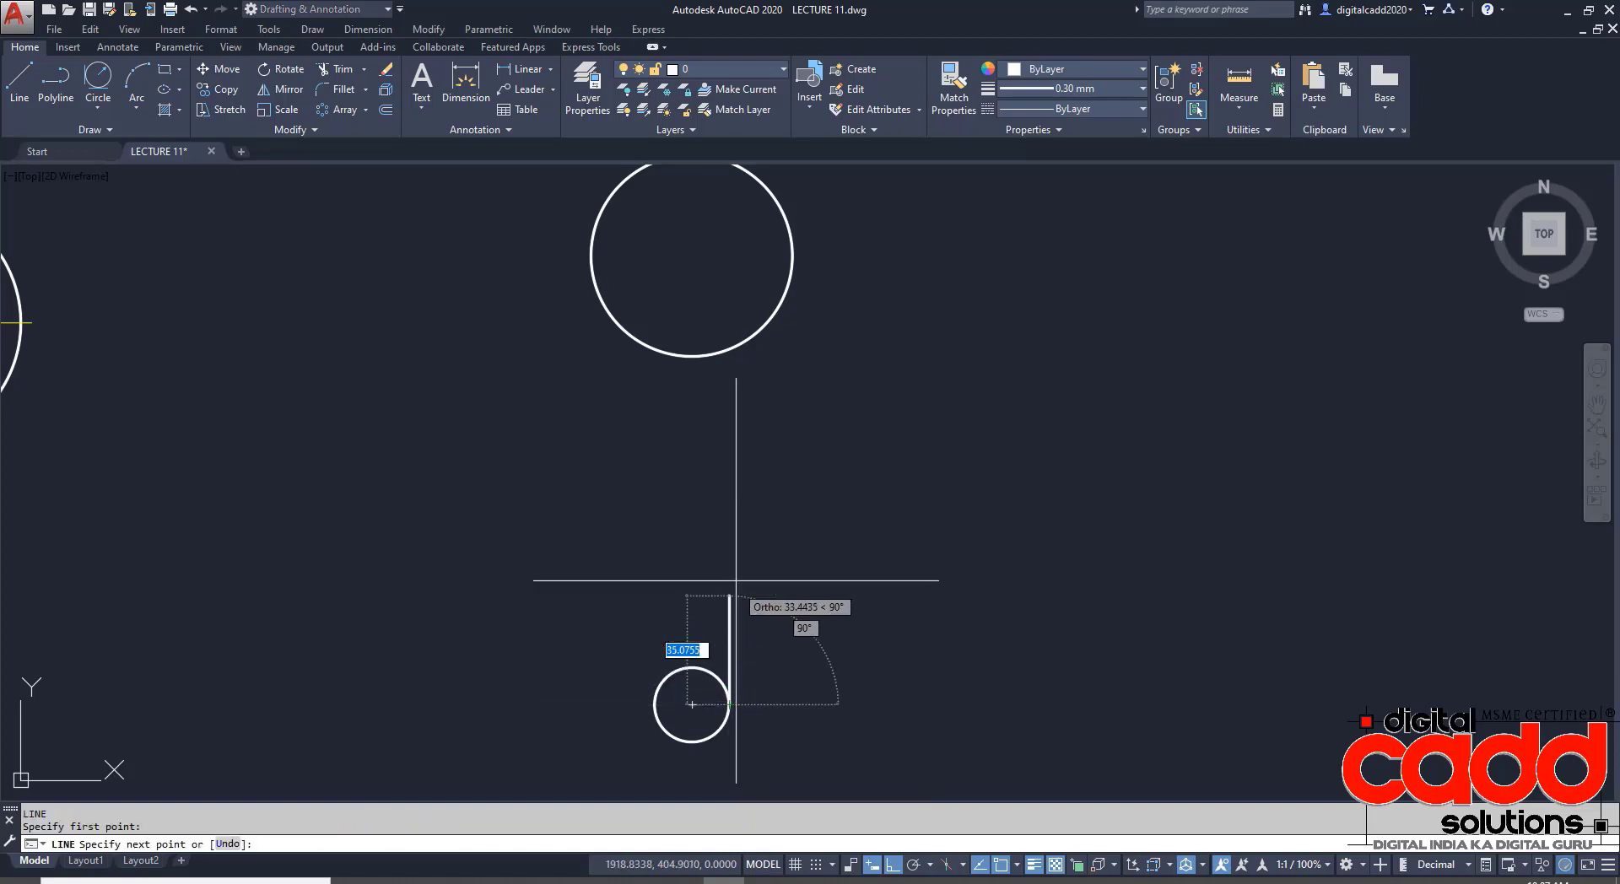
pyautogui.click(736, 448)
pyautogui.press('Return')
pyautogui.press('Return')
pyautogui.click(657, 691)
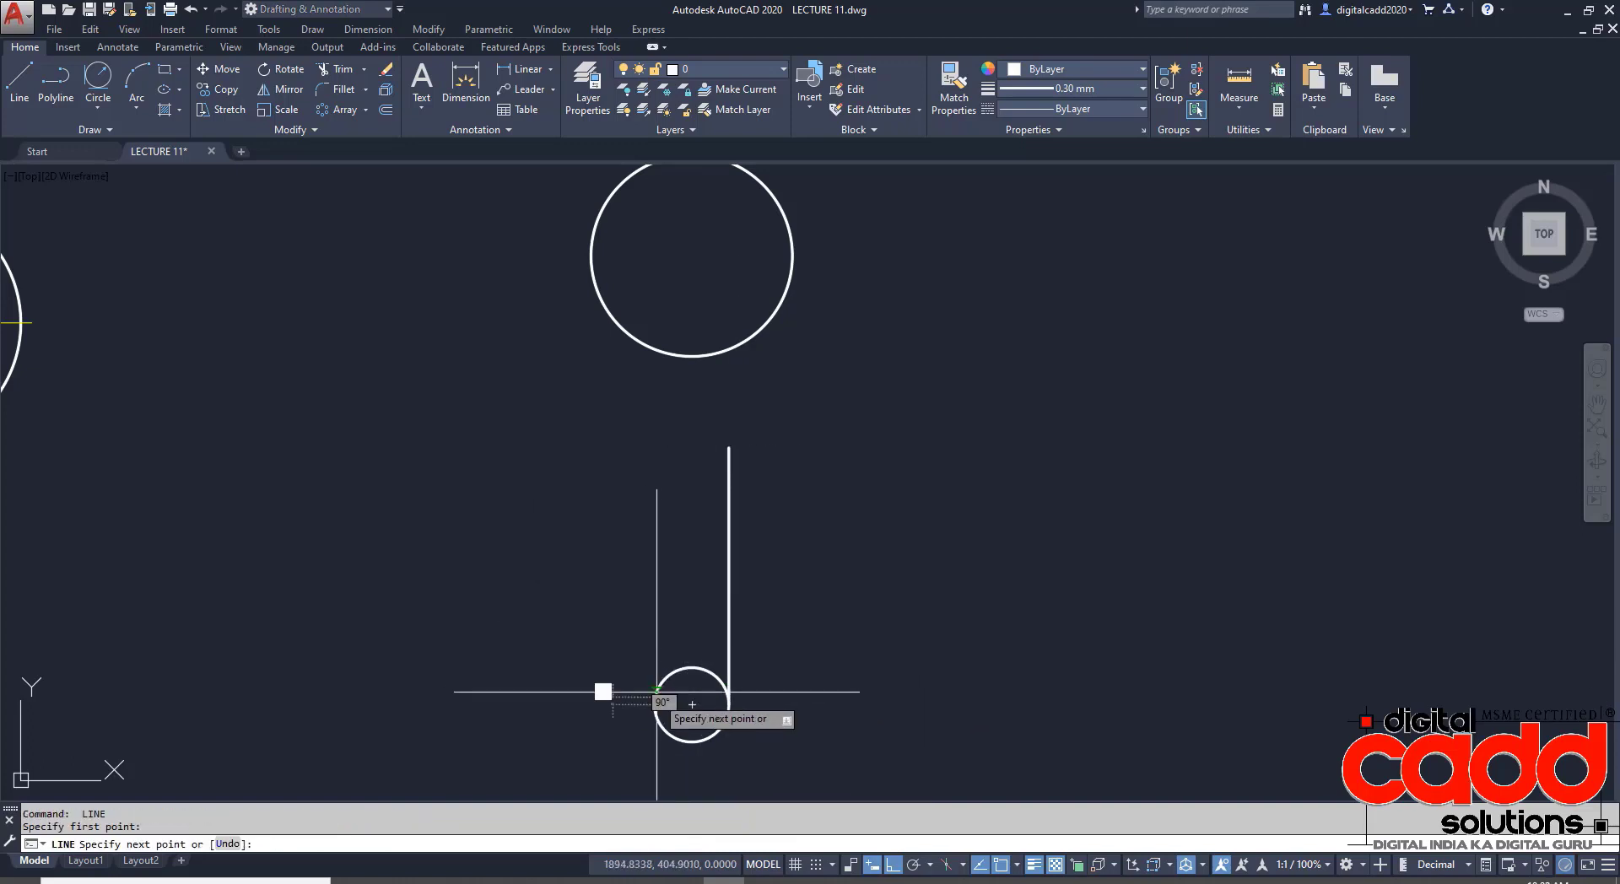
pyautogui.click(656, 422)
pyautogui.press('Return')
pyautogui.moveTo(824, 495); pyautogui.dragTo(738, 522, button='middle')
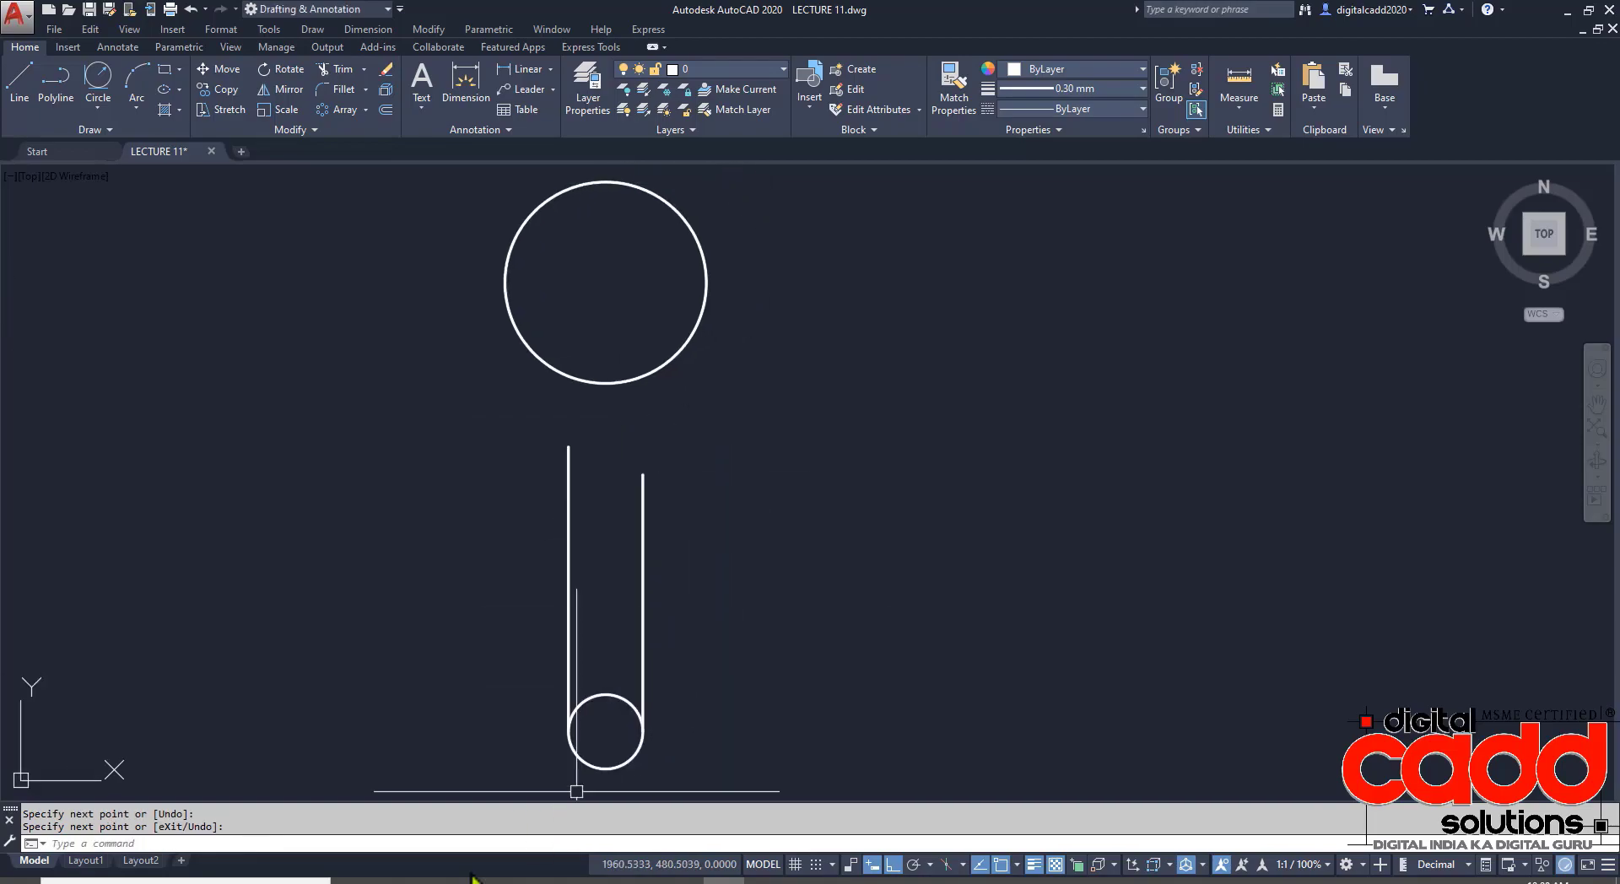
pyautogui.hotkey('alt', 'Tab')
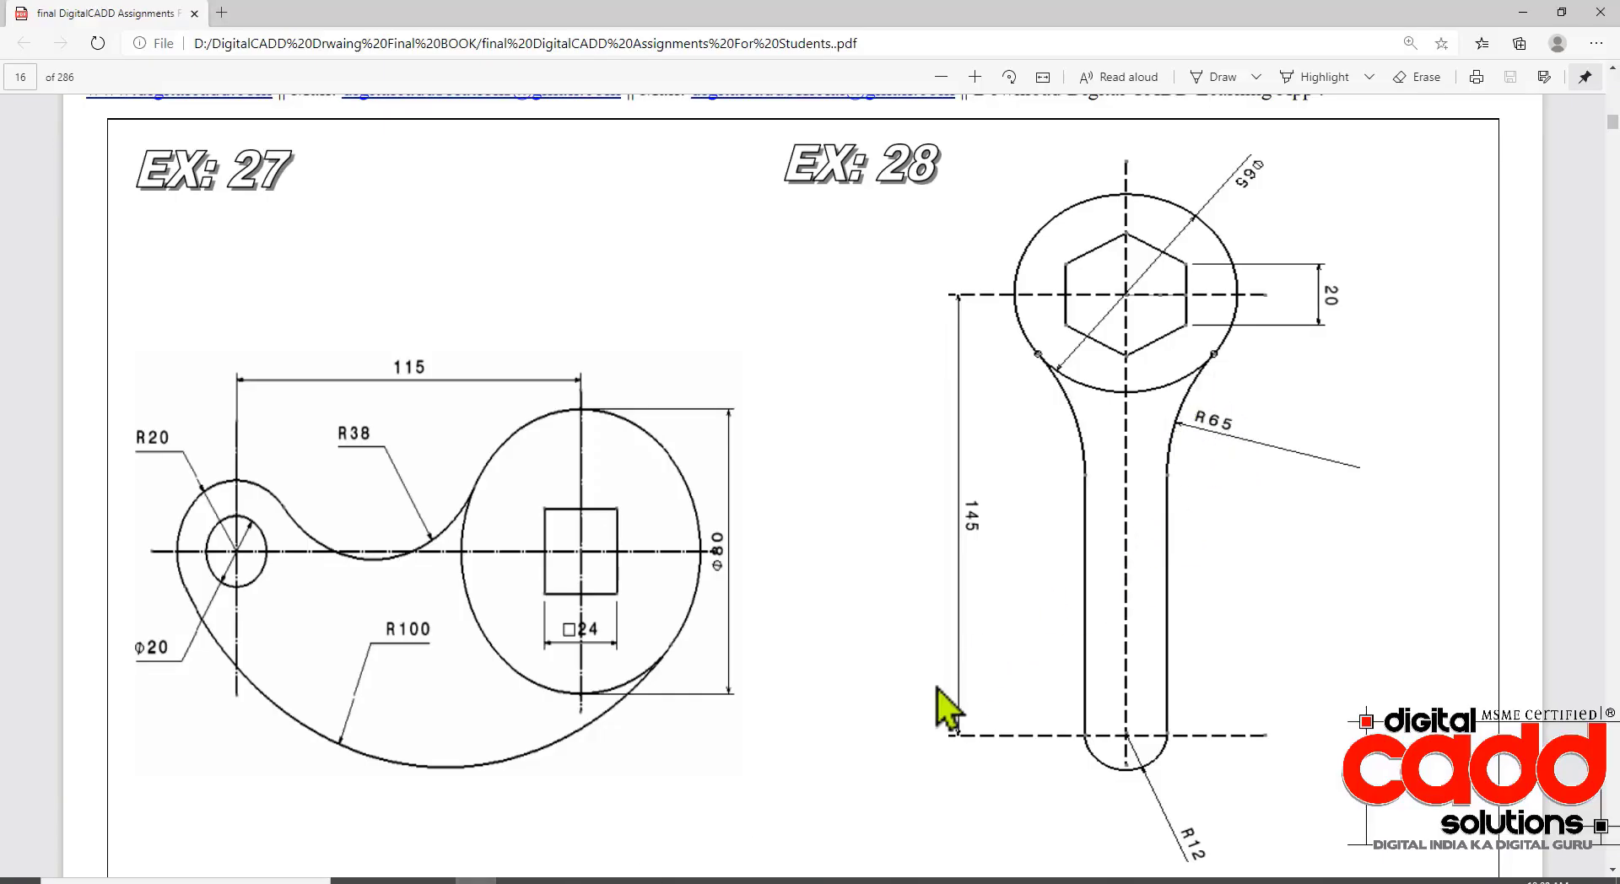
pyautogui.hotkey('alt', 'Tab')
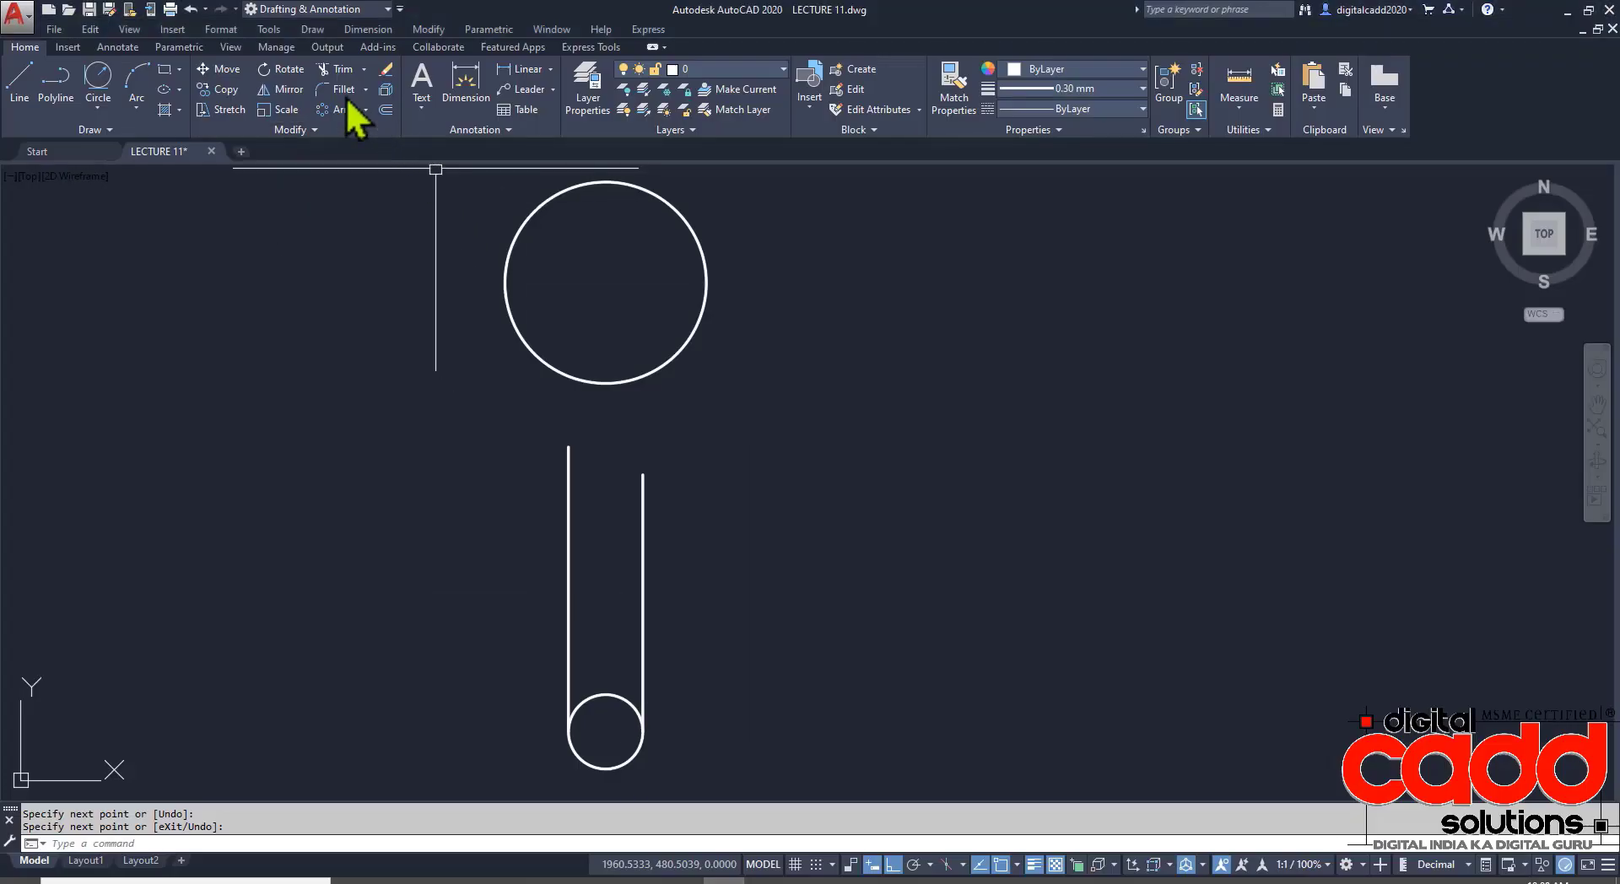
# - Fillet both handle lines into the Ø65 head circle with R65 arcs
pyautogui.click(342, 88)
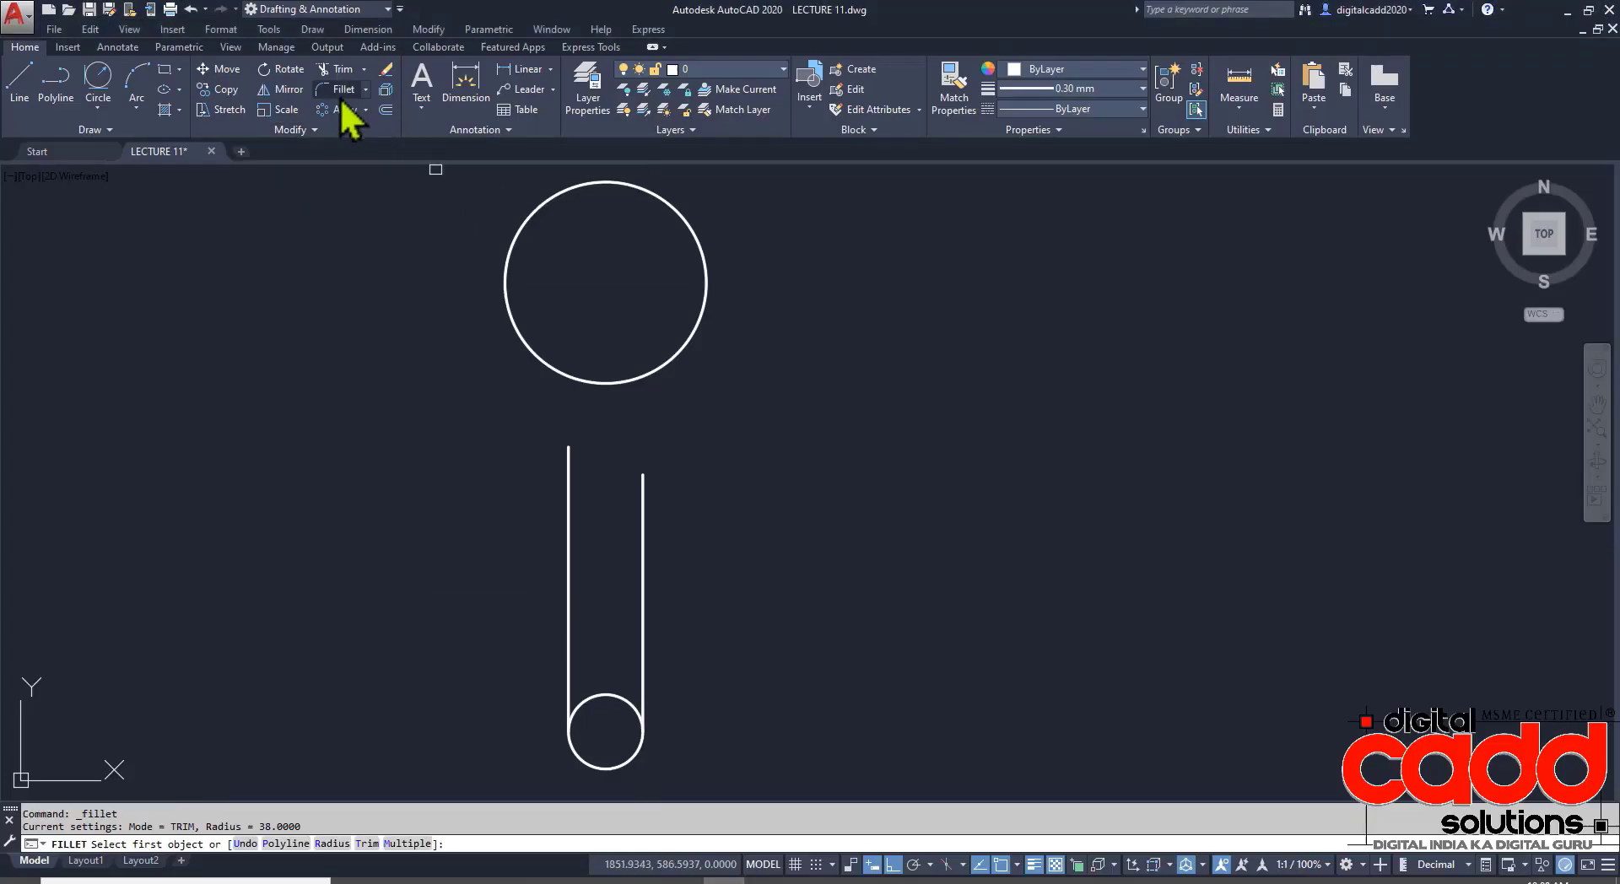
pyautogui.click(330, 846)
pyautogui.write('65')
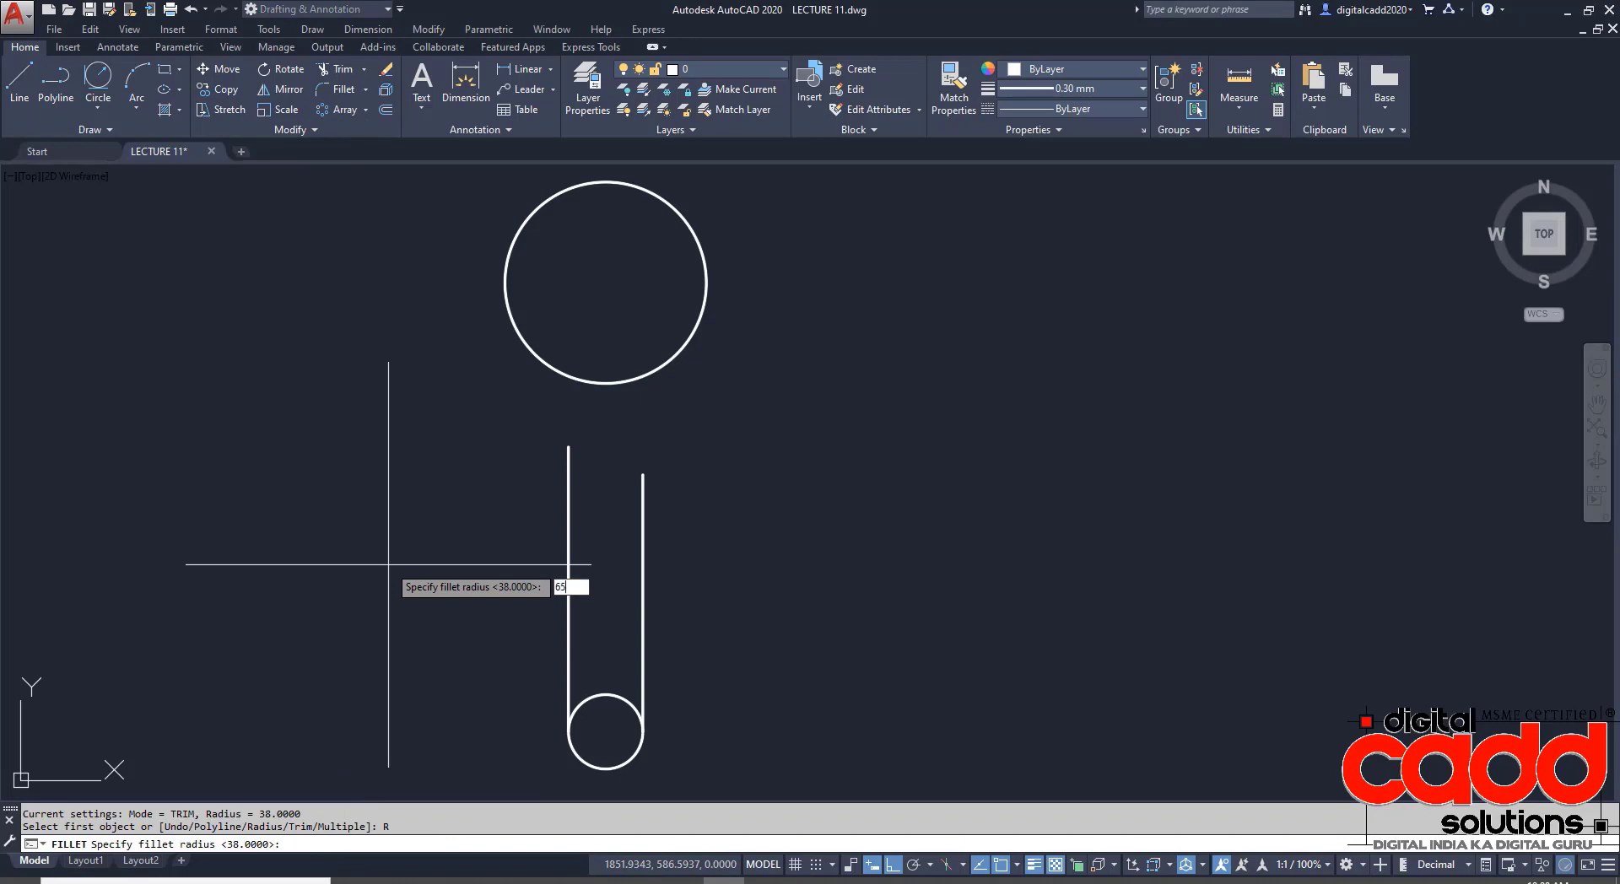
pyautogui.press('Return')
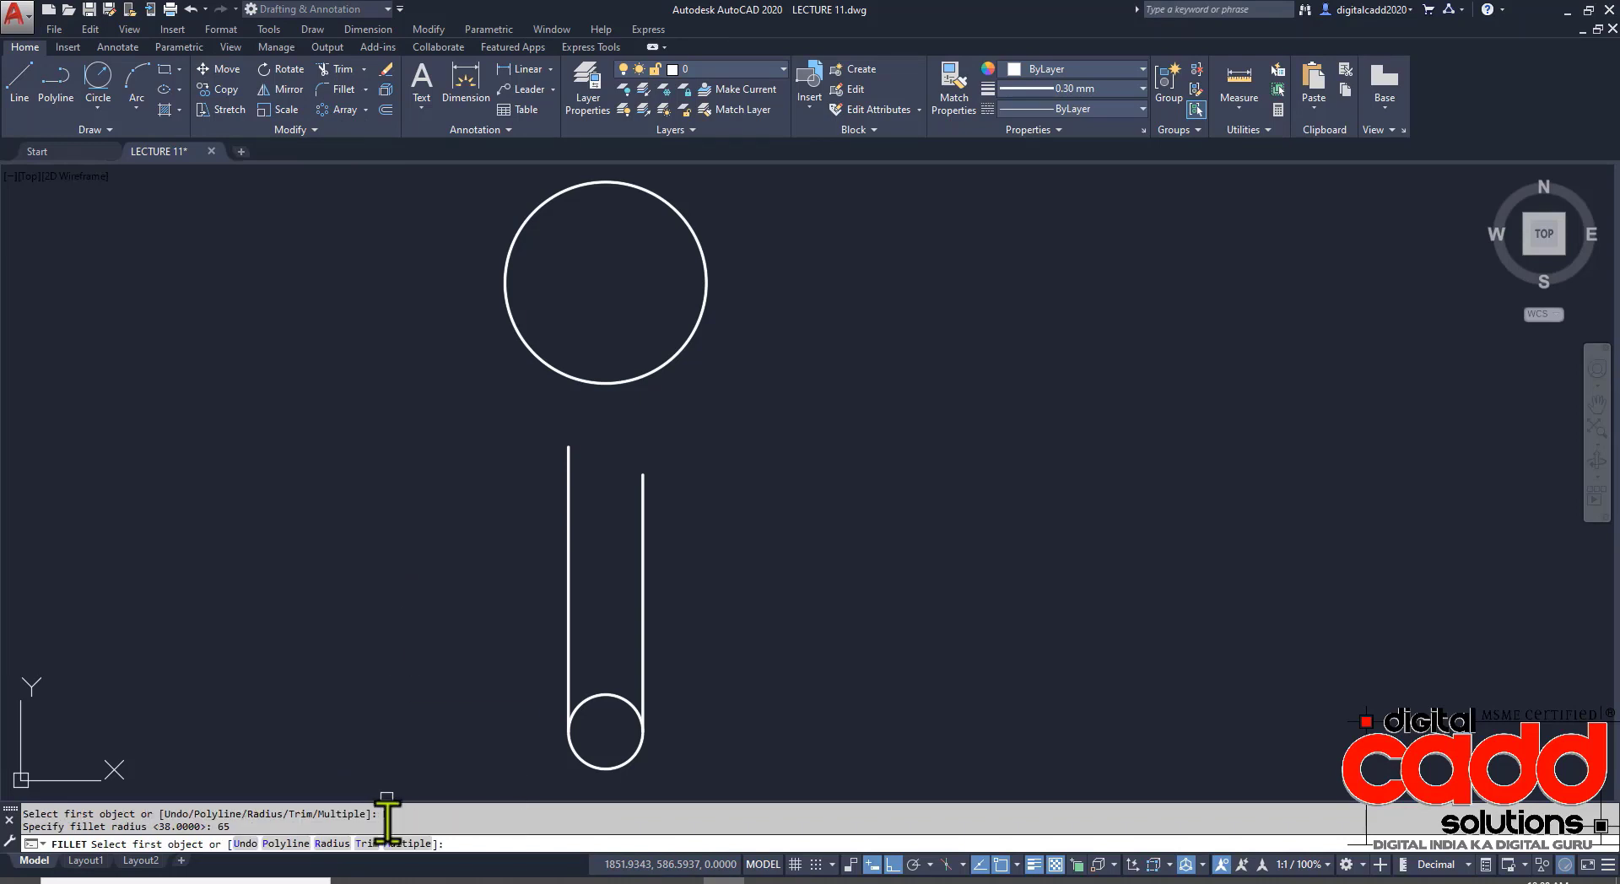
pyautogui.click(406, 843)
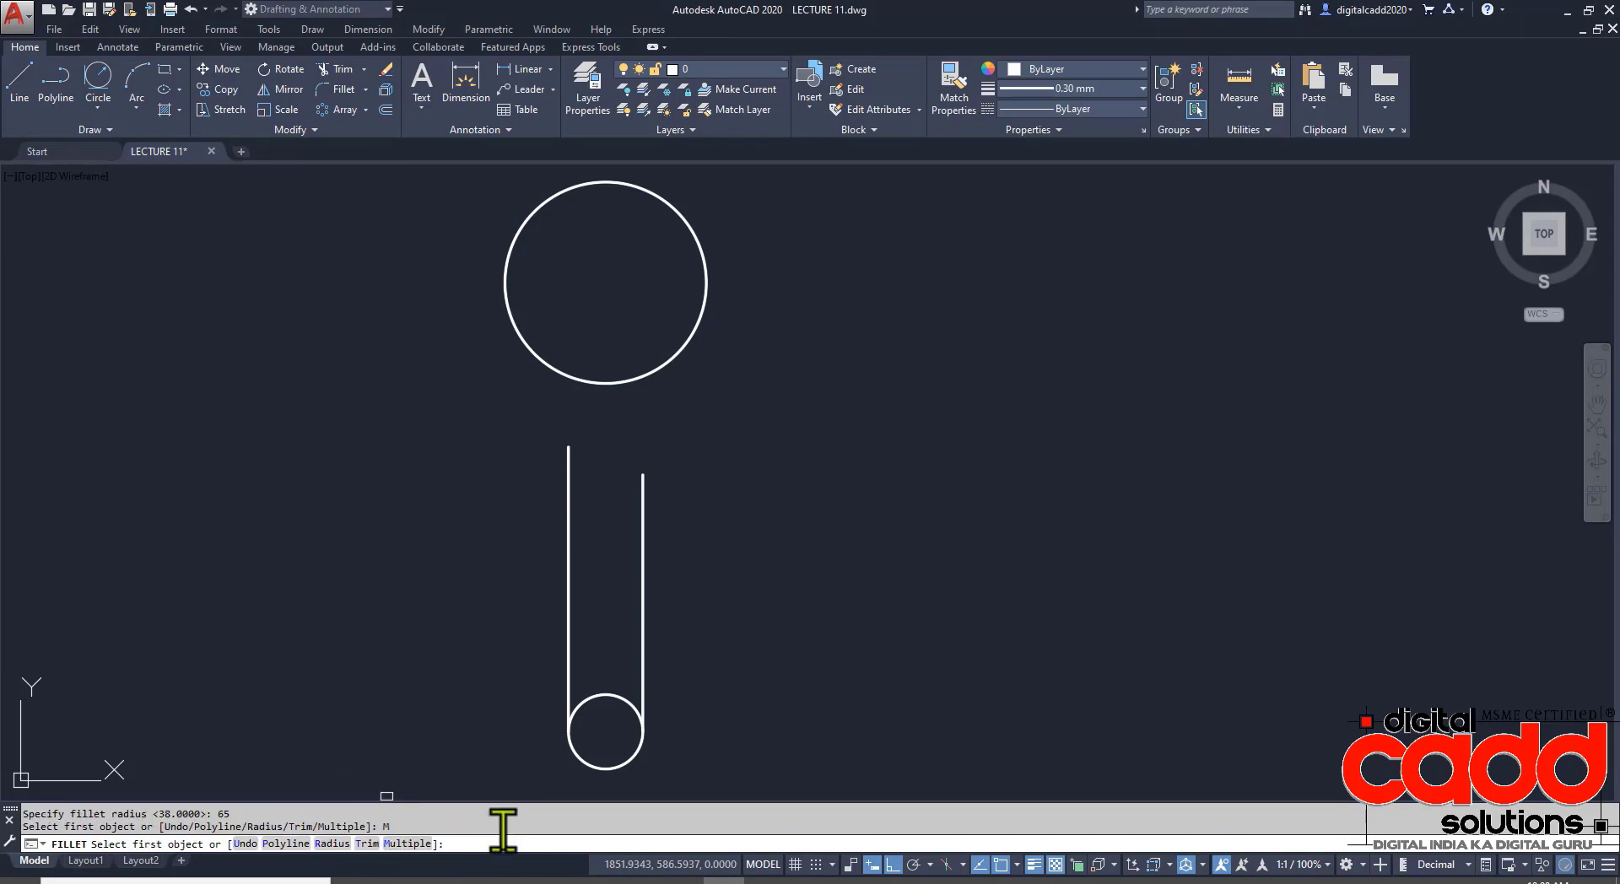
pyautogui.click(642, 529)
pyautogui.click(693, 341)
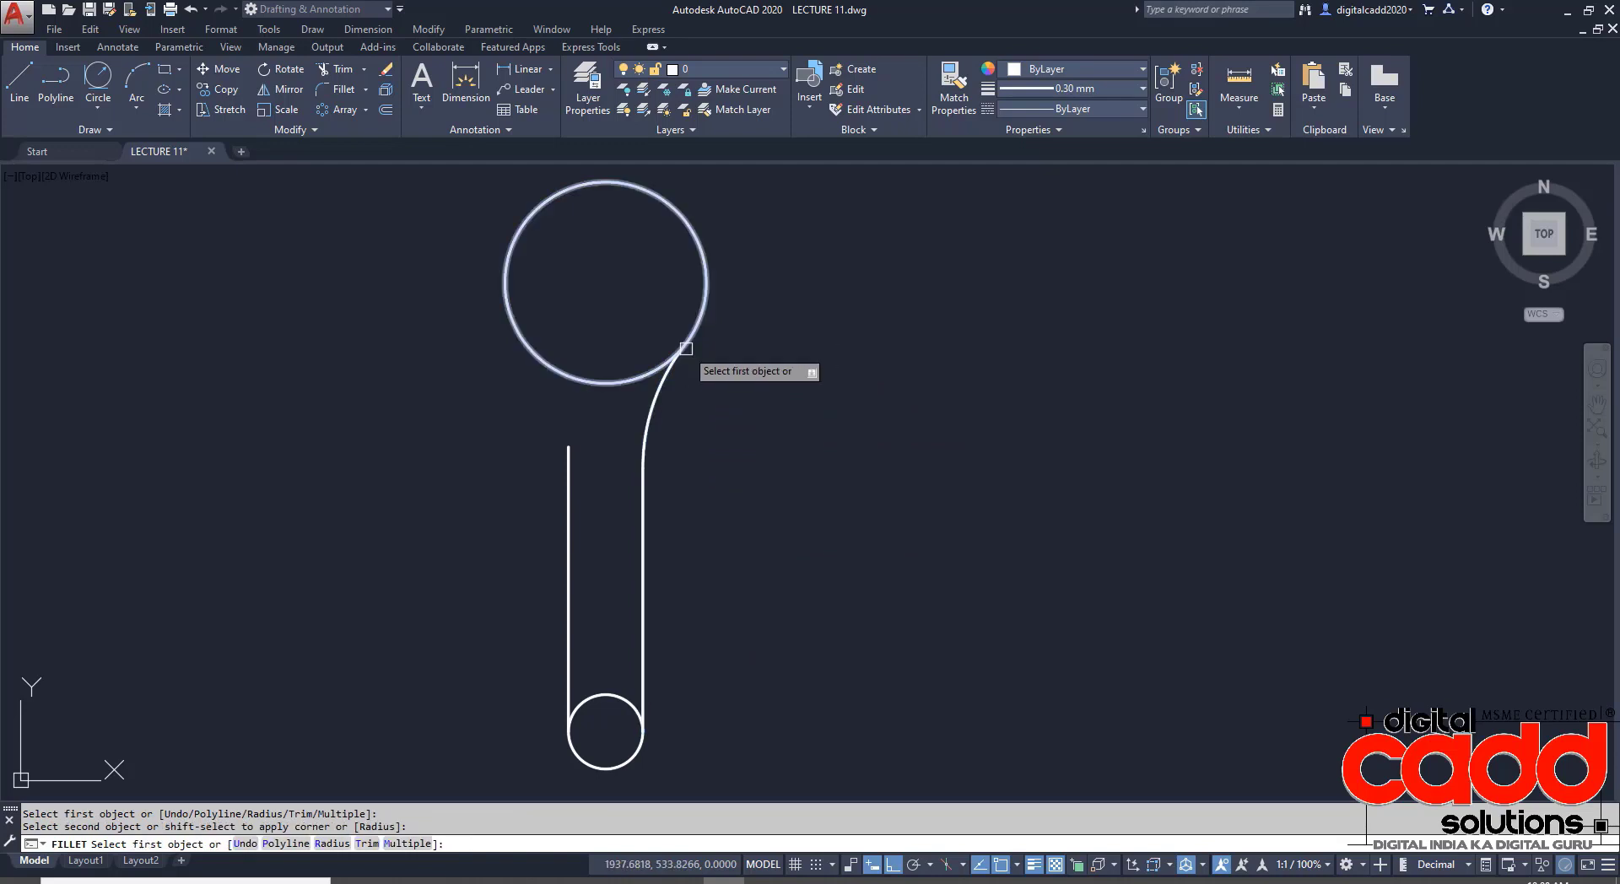
pyautogui.click(504, 307)
pyautogui.click(569, 488)
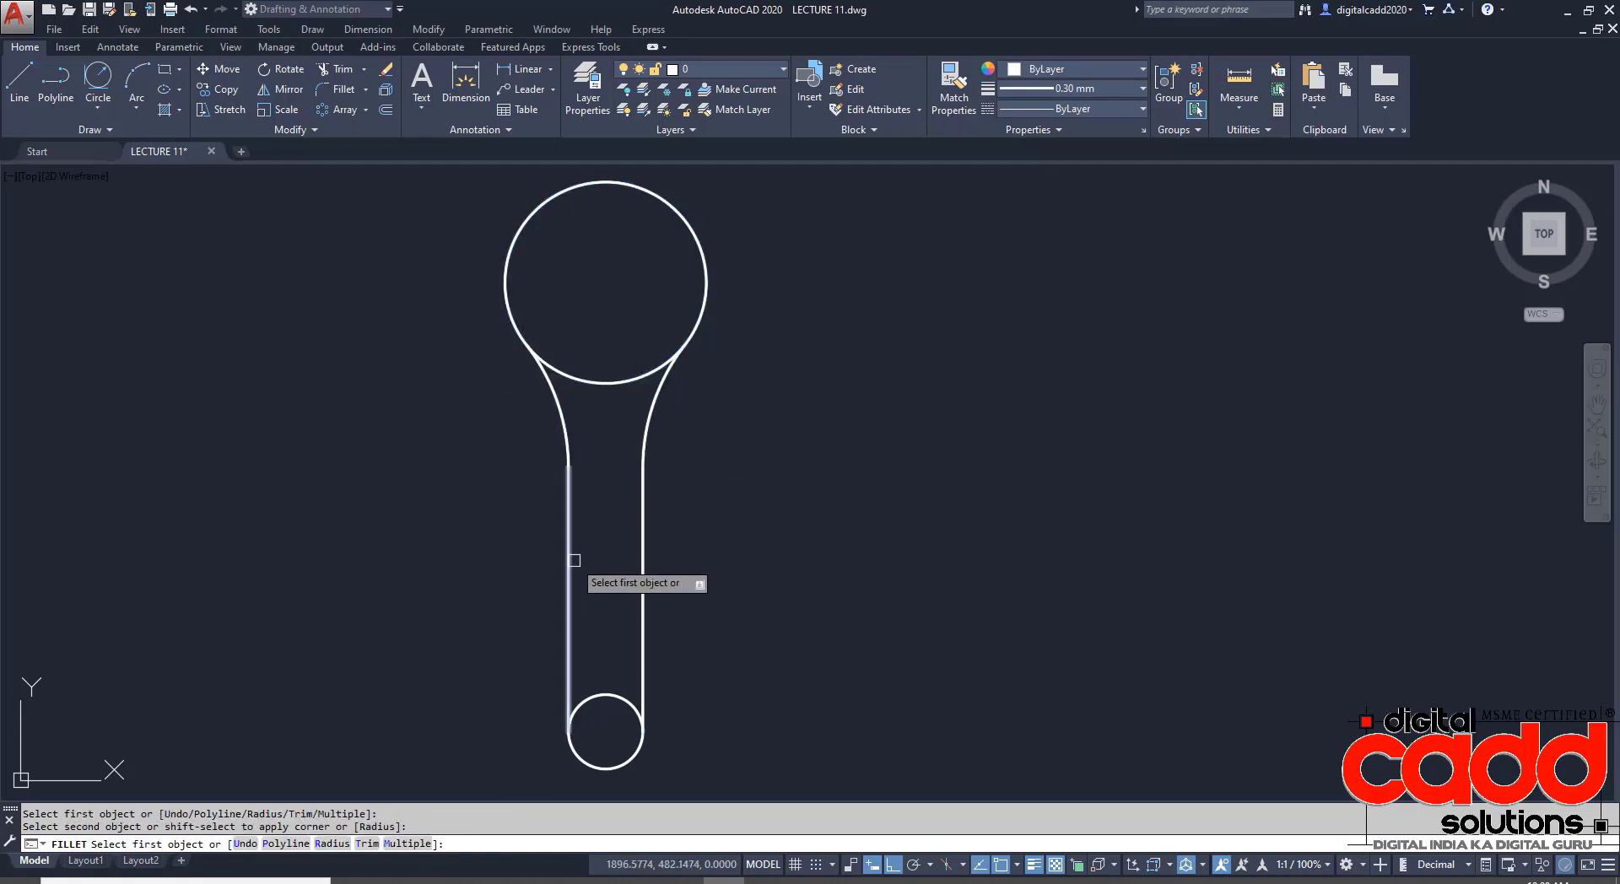
pyautogui.press('Return')
# - Trim away the top arc of the R12 end circle to form the rounded tip
pyautogui.press('Return')
pyautogui.press('Return')
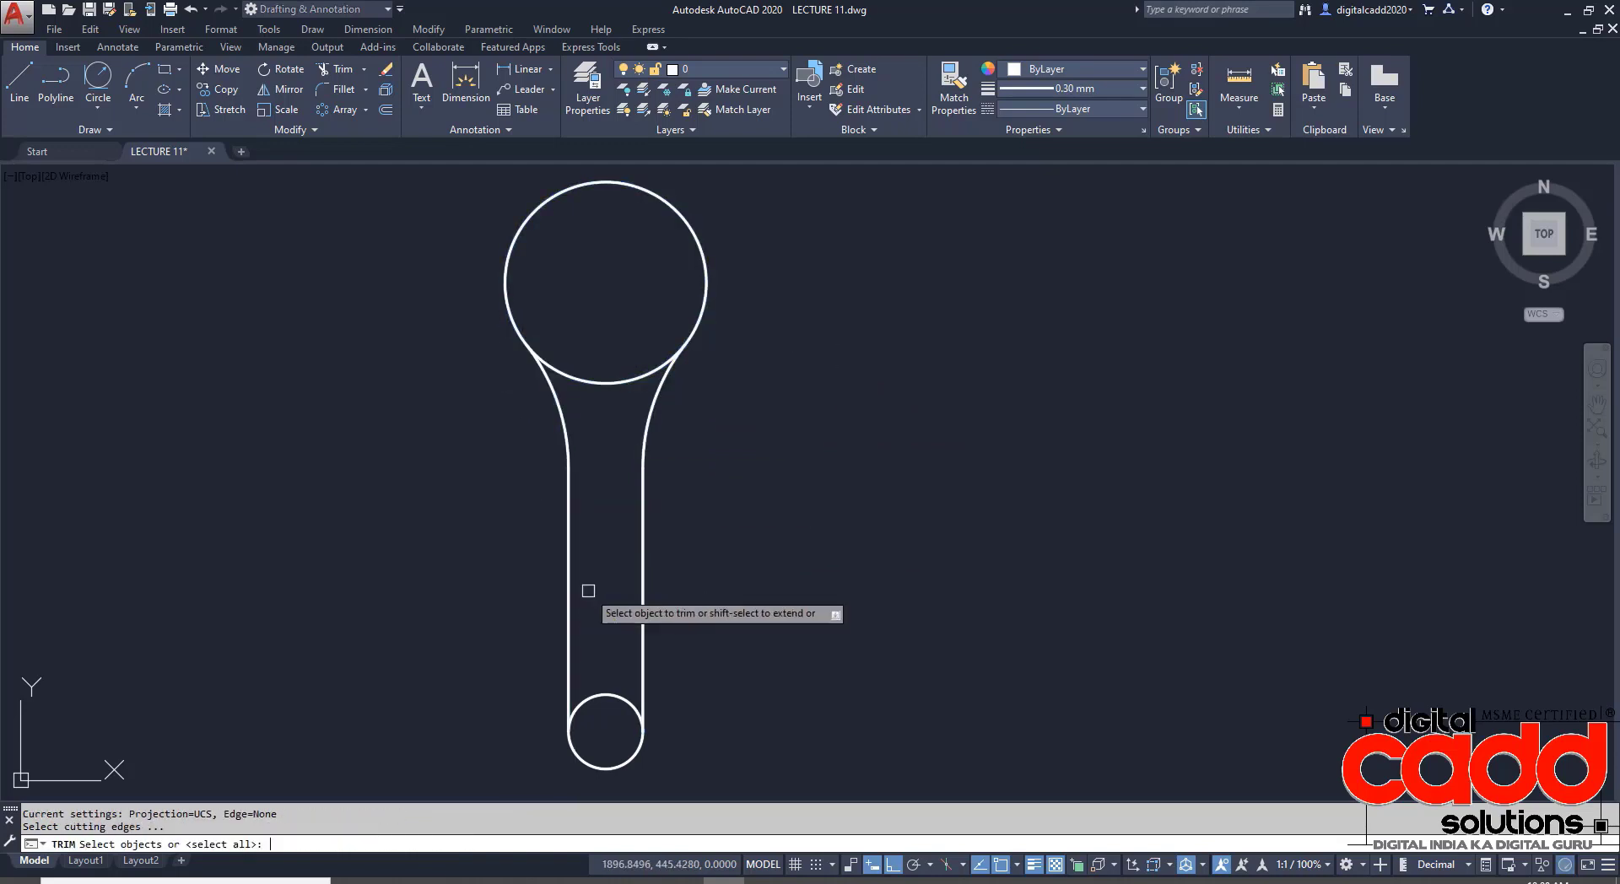
pyautogui.click(606, 695)
pyautogui.press('Return')
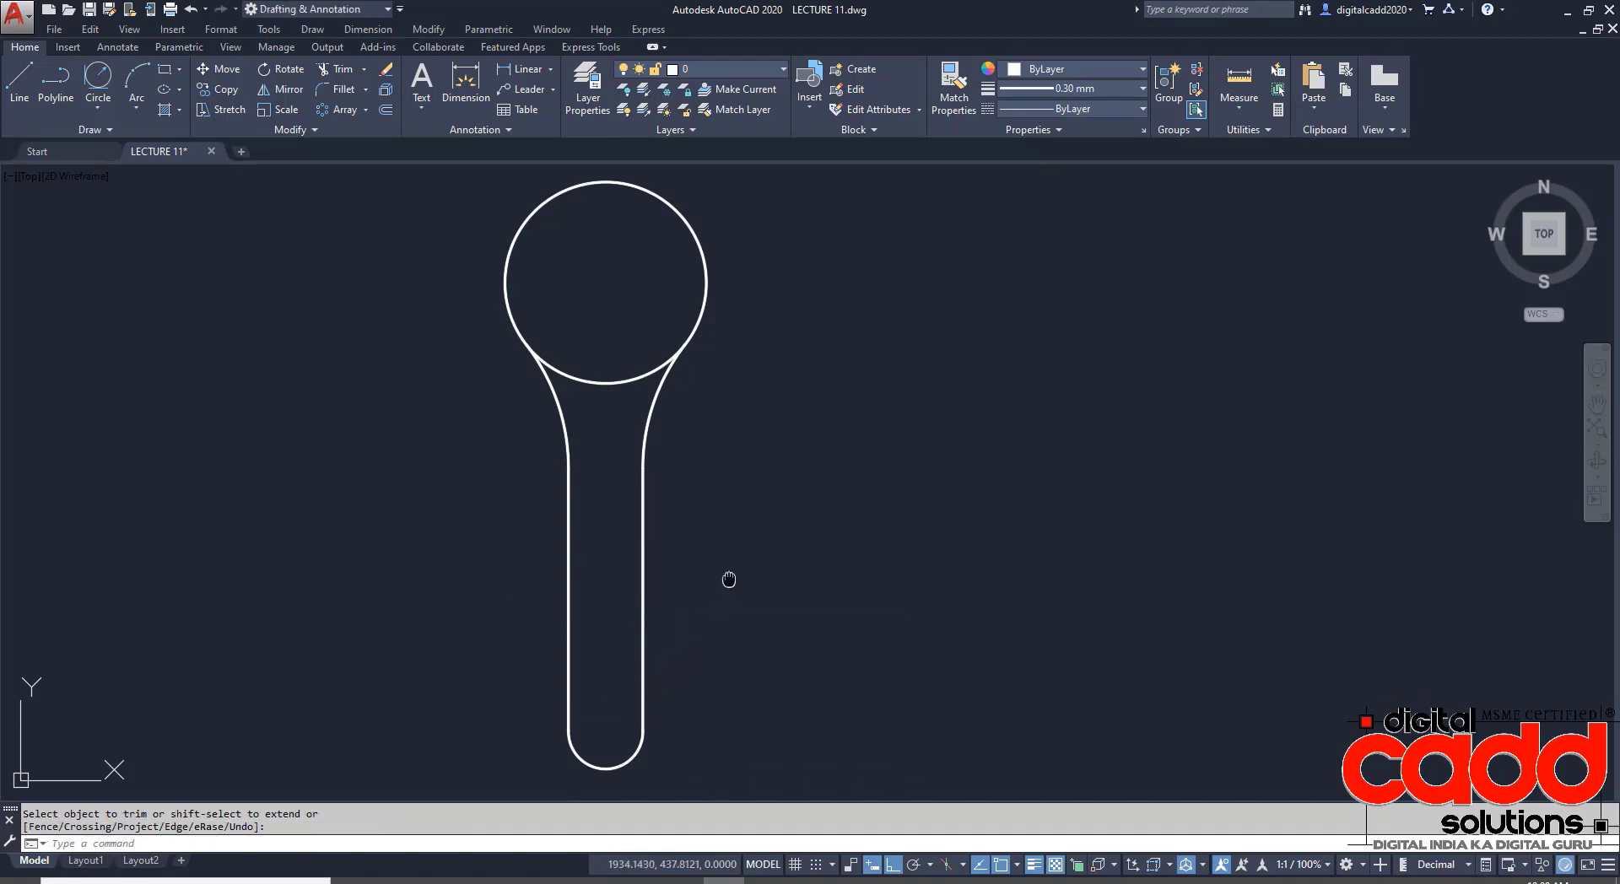
pyautogui.moveTo(635, 648); pyautogui.dragTo(579, 669, button='middle')
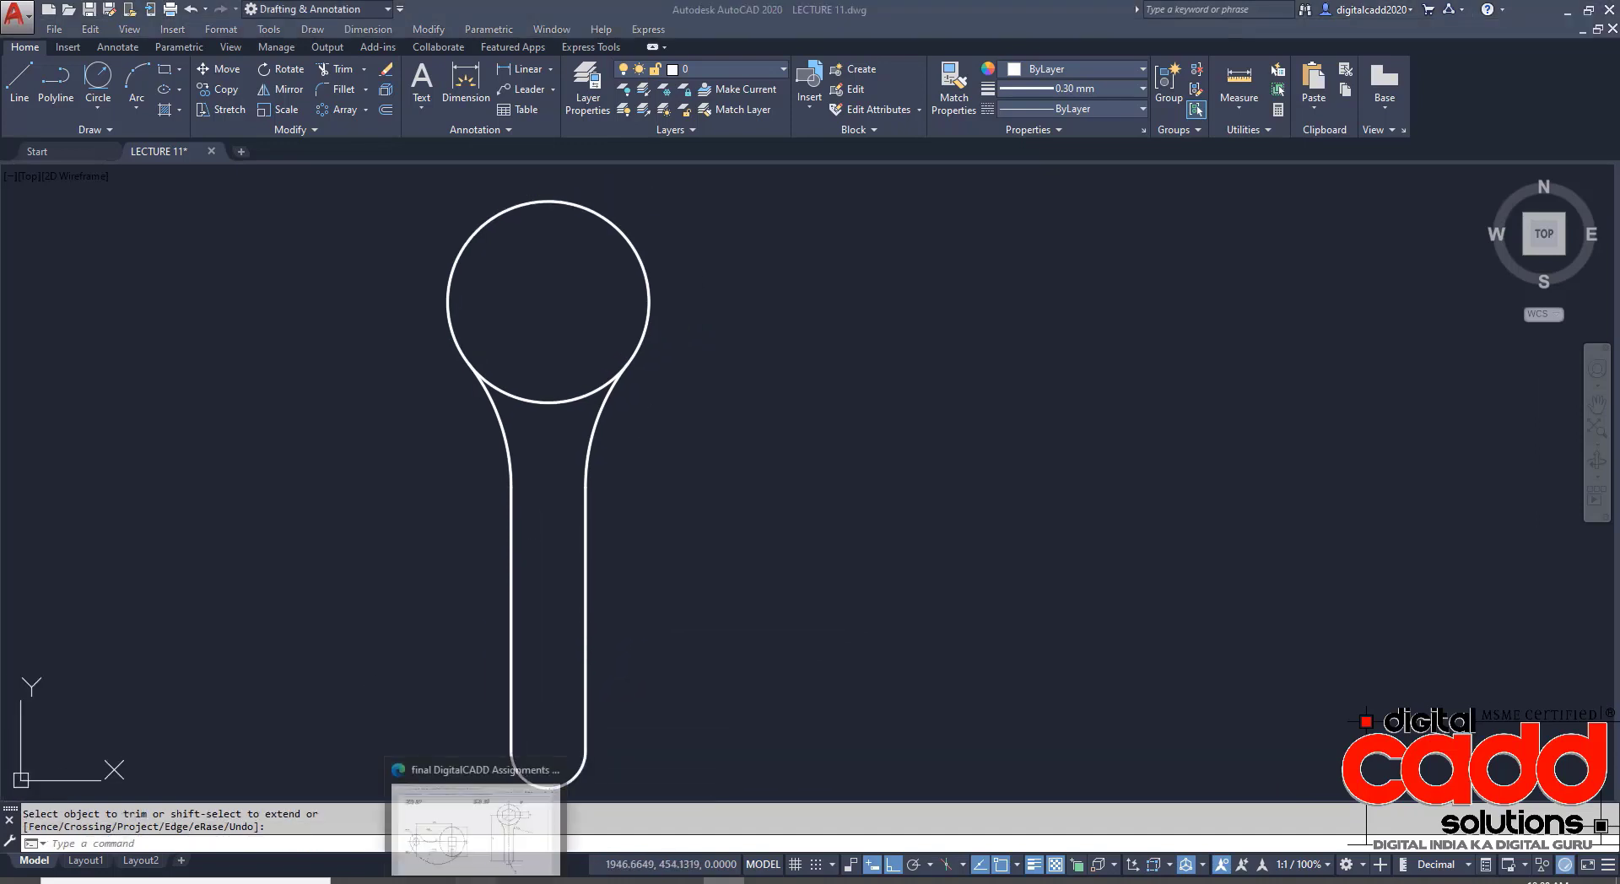
pyautogui.click(476, 880)
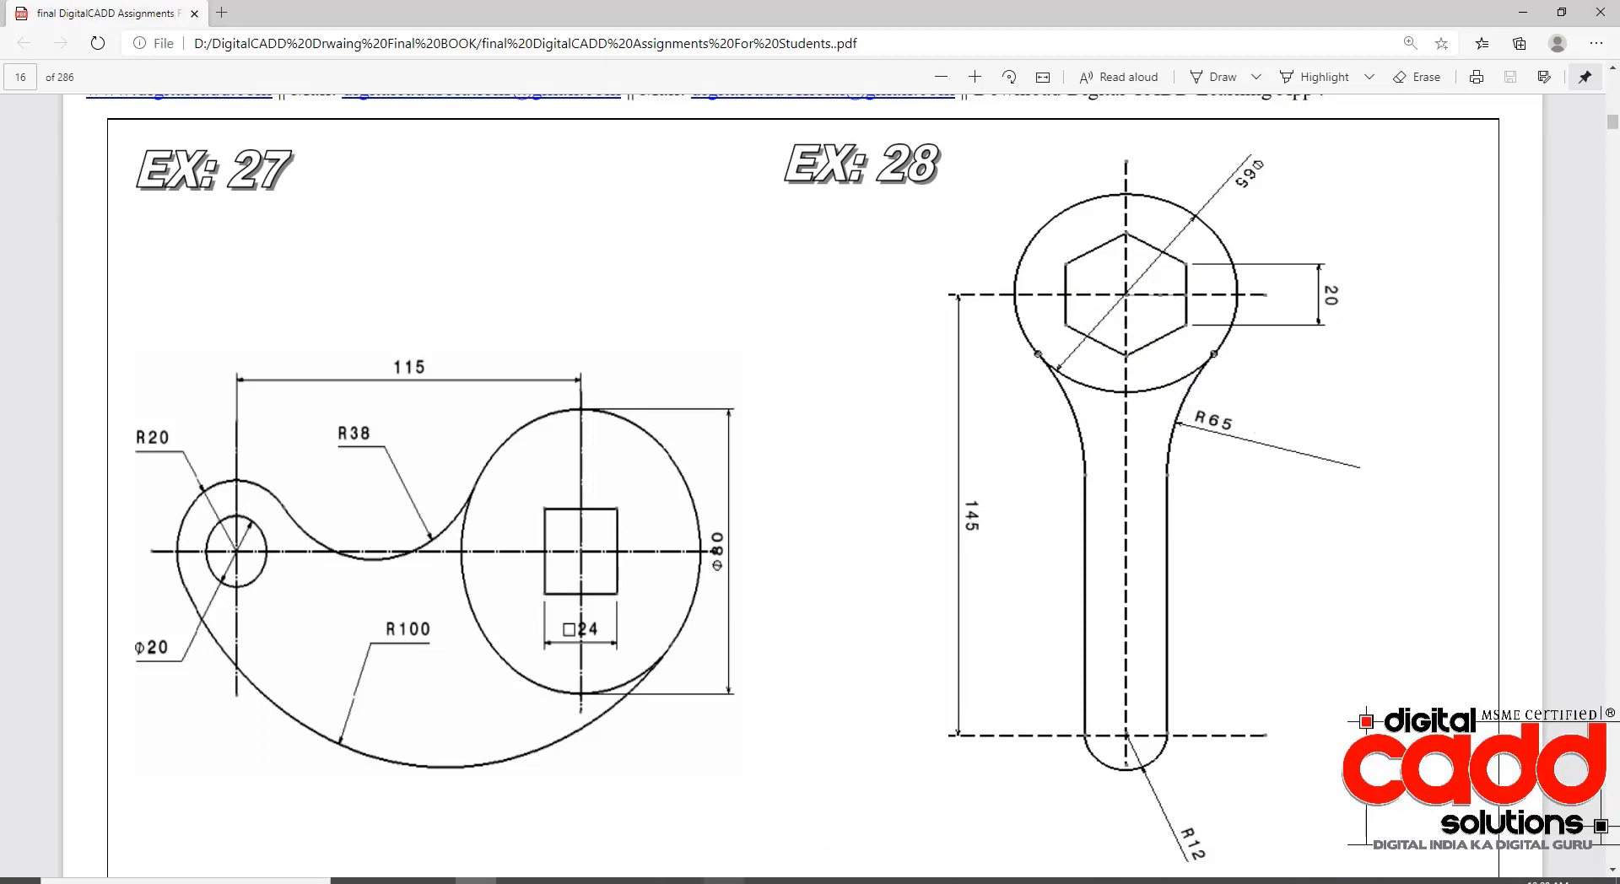
pyautogui.hotkey('alt', 'Tab')
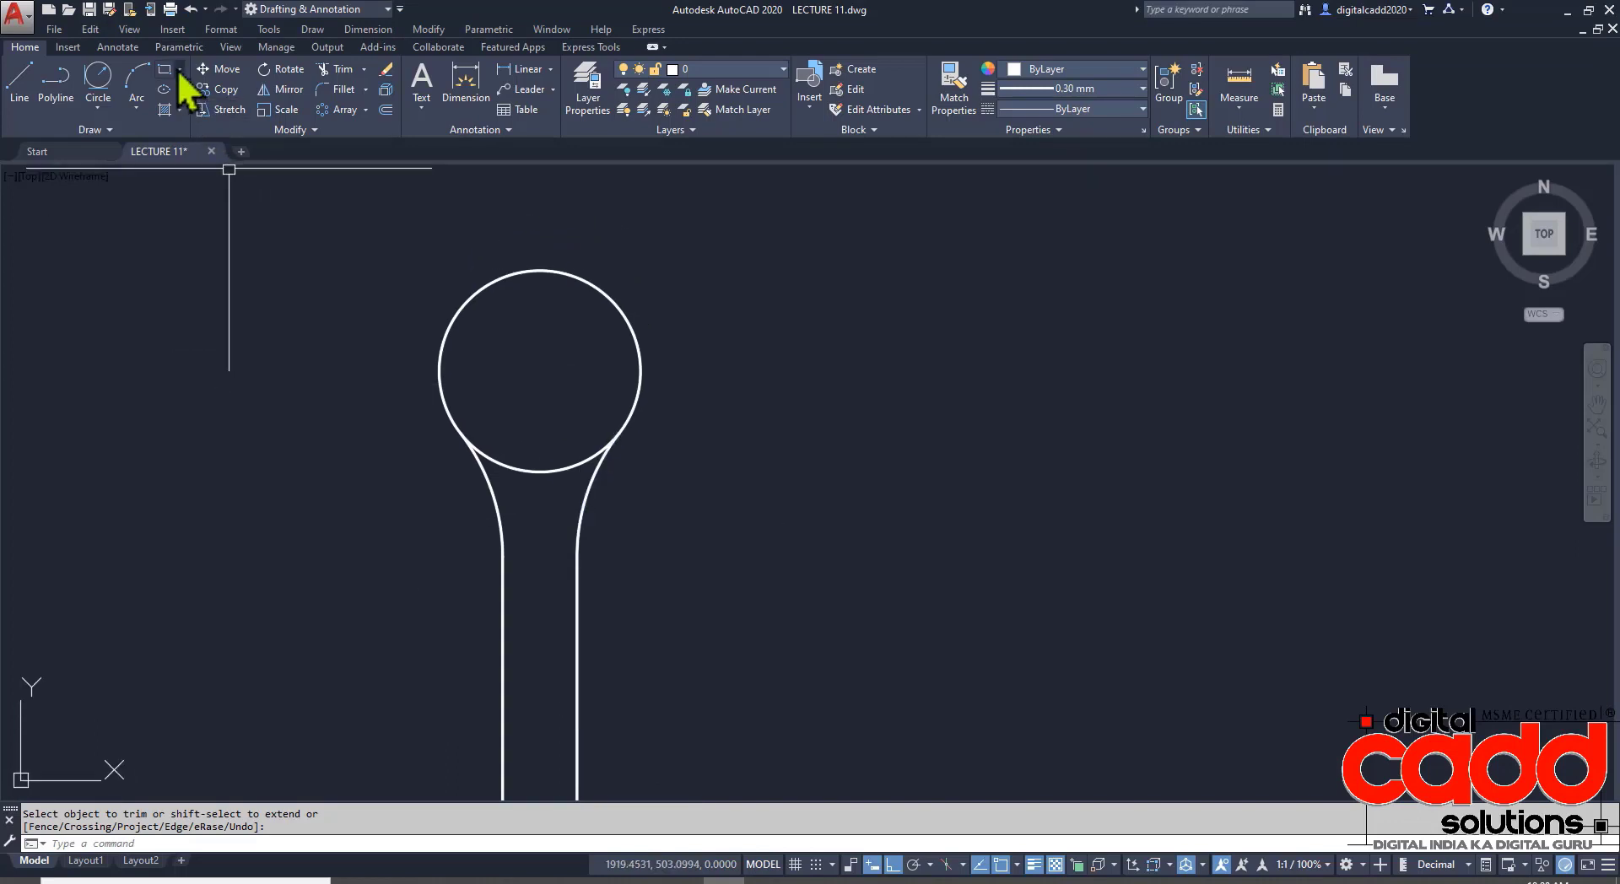
# - Draw a 6-sided polygon inscribed in a circle, centred on the head circle's centre
pyautogui.click(179, 70)
pyautogui.click(207, 131)
pyautogui.write('6')
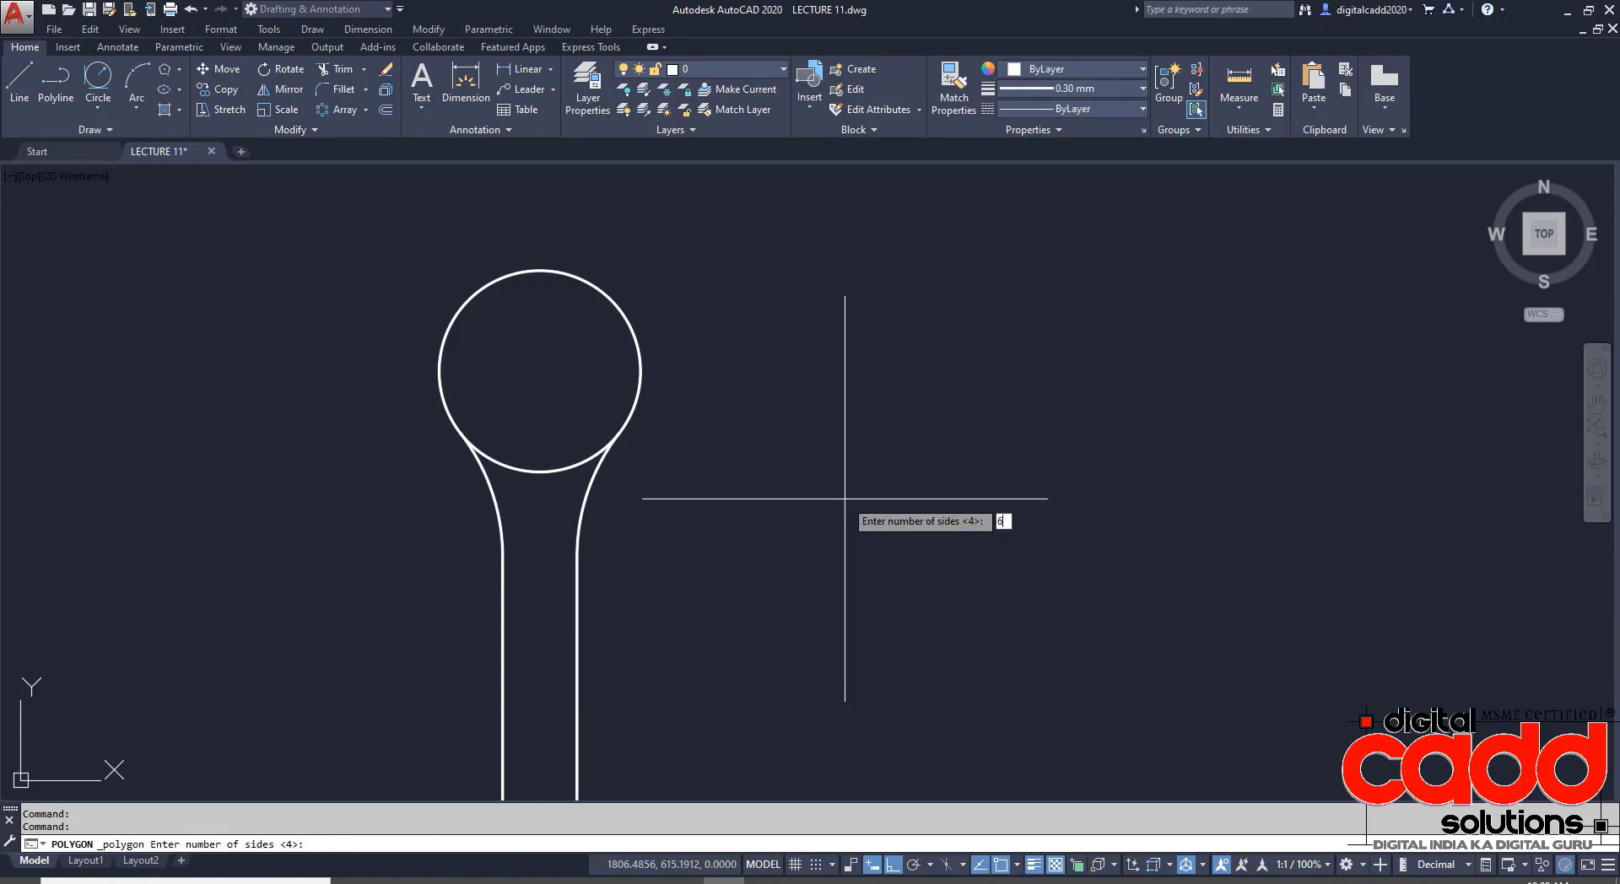
pyautogui.press('Return')
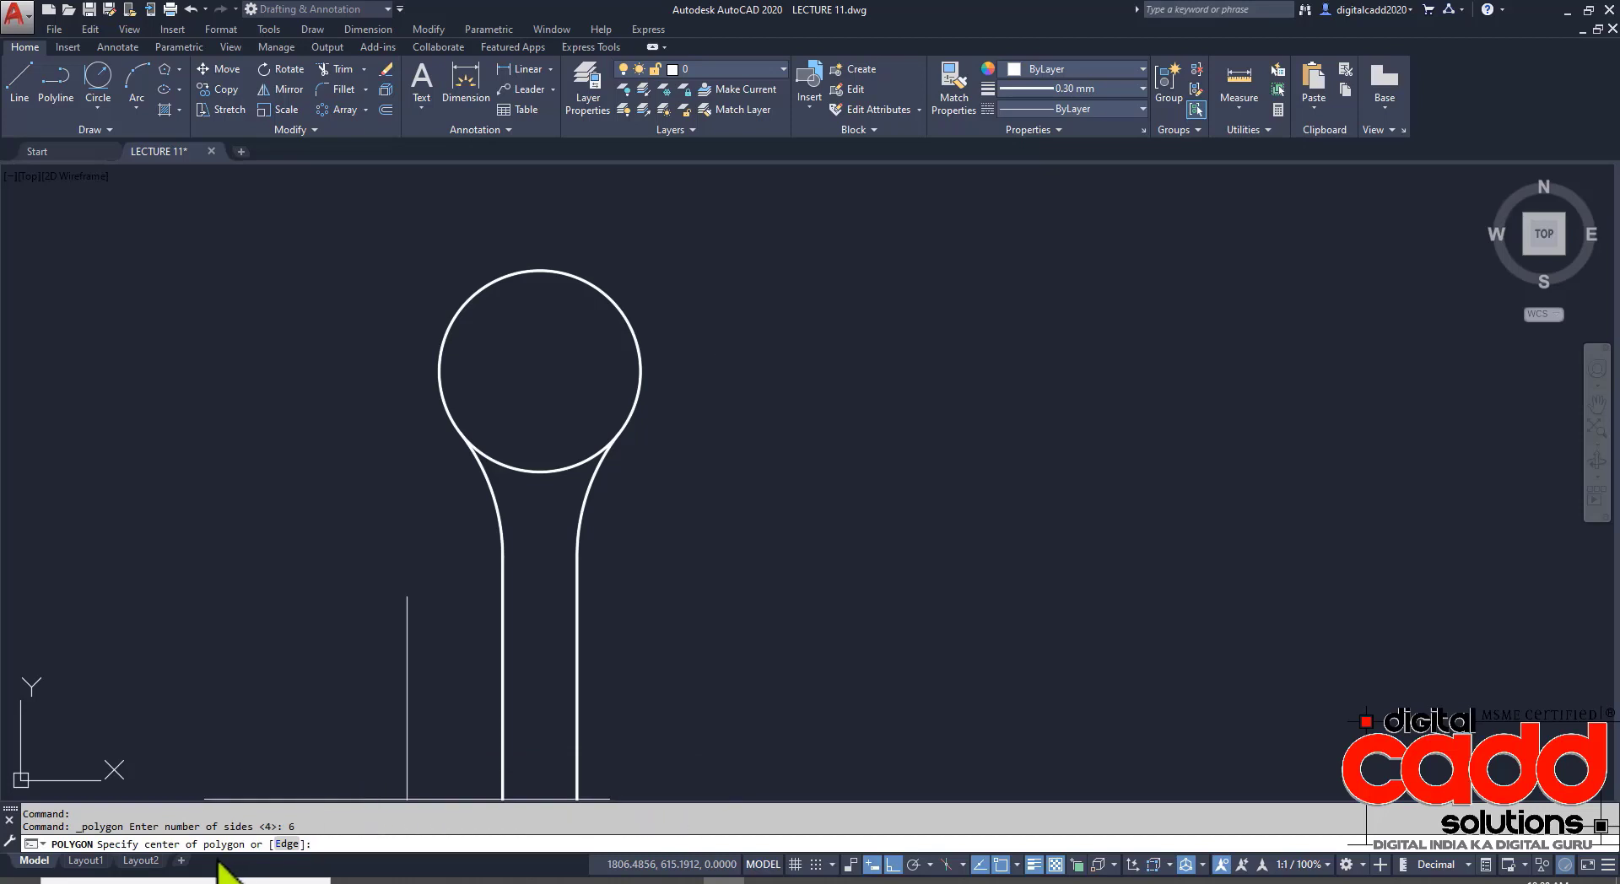
pyautogui.click(537, 374)
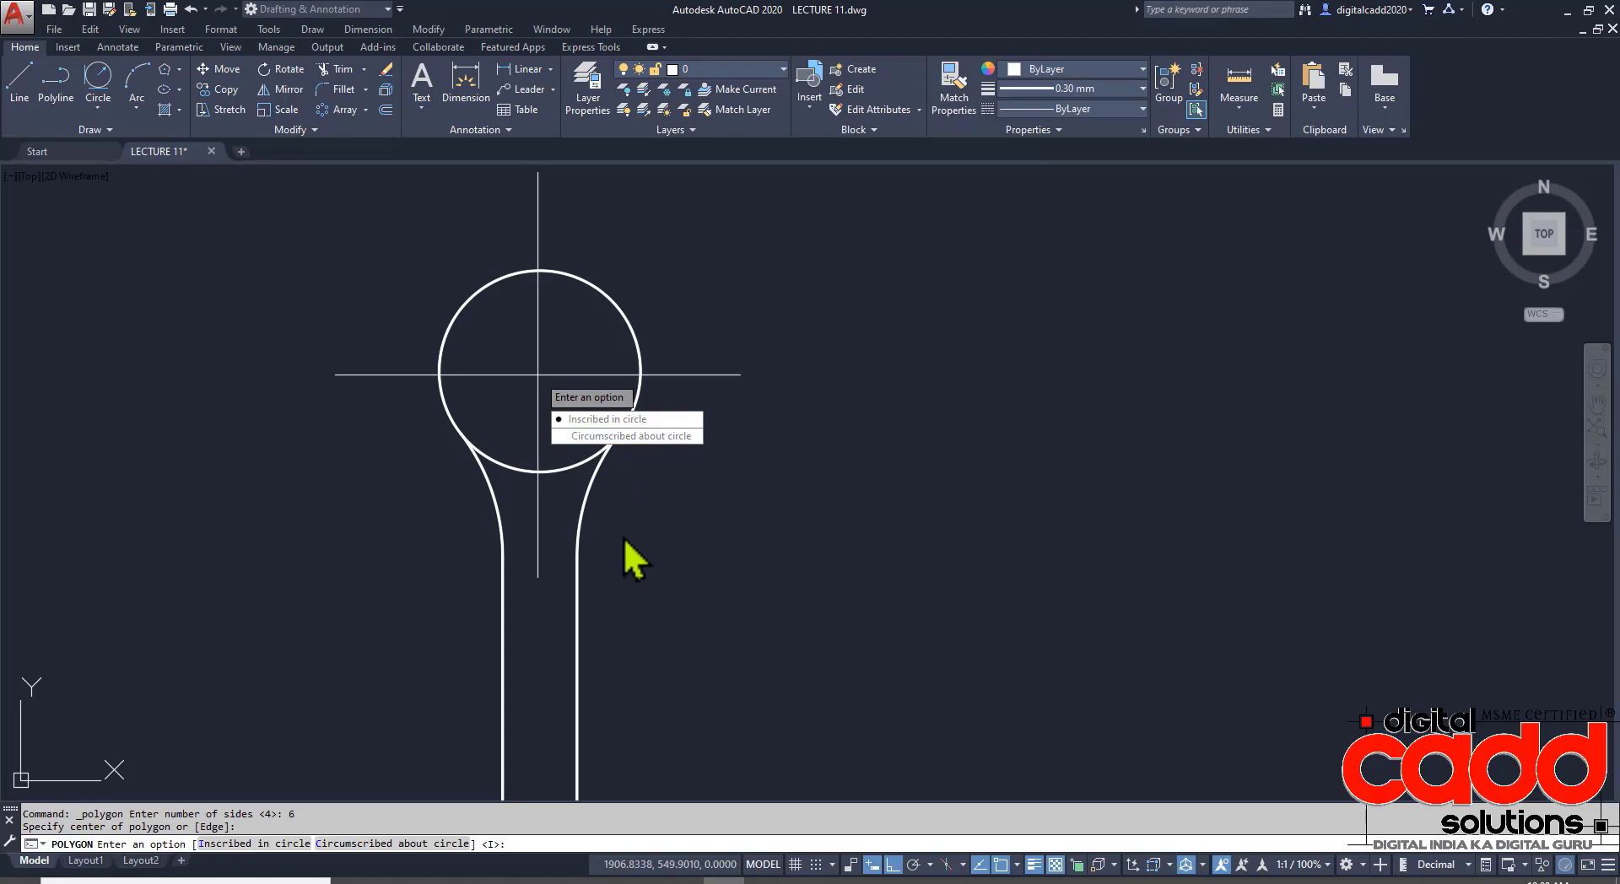
pyautogui.click(653, 422)
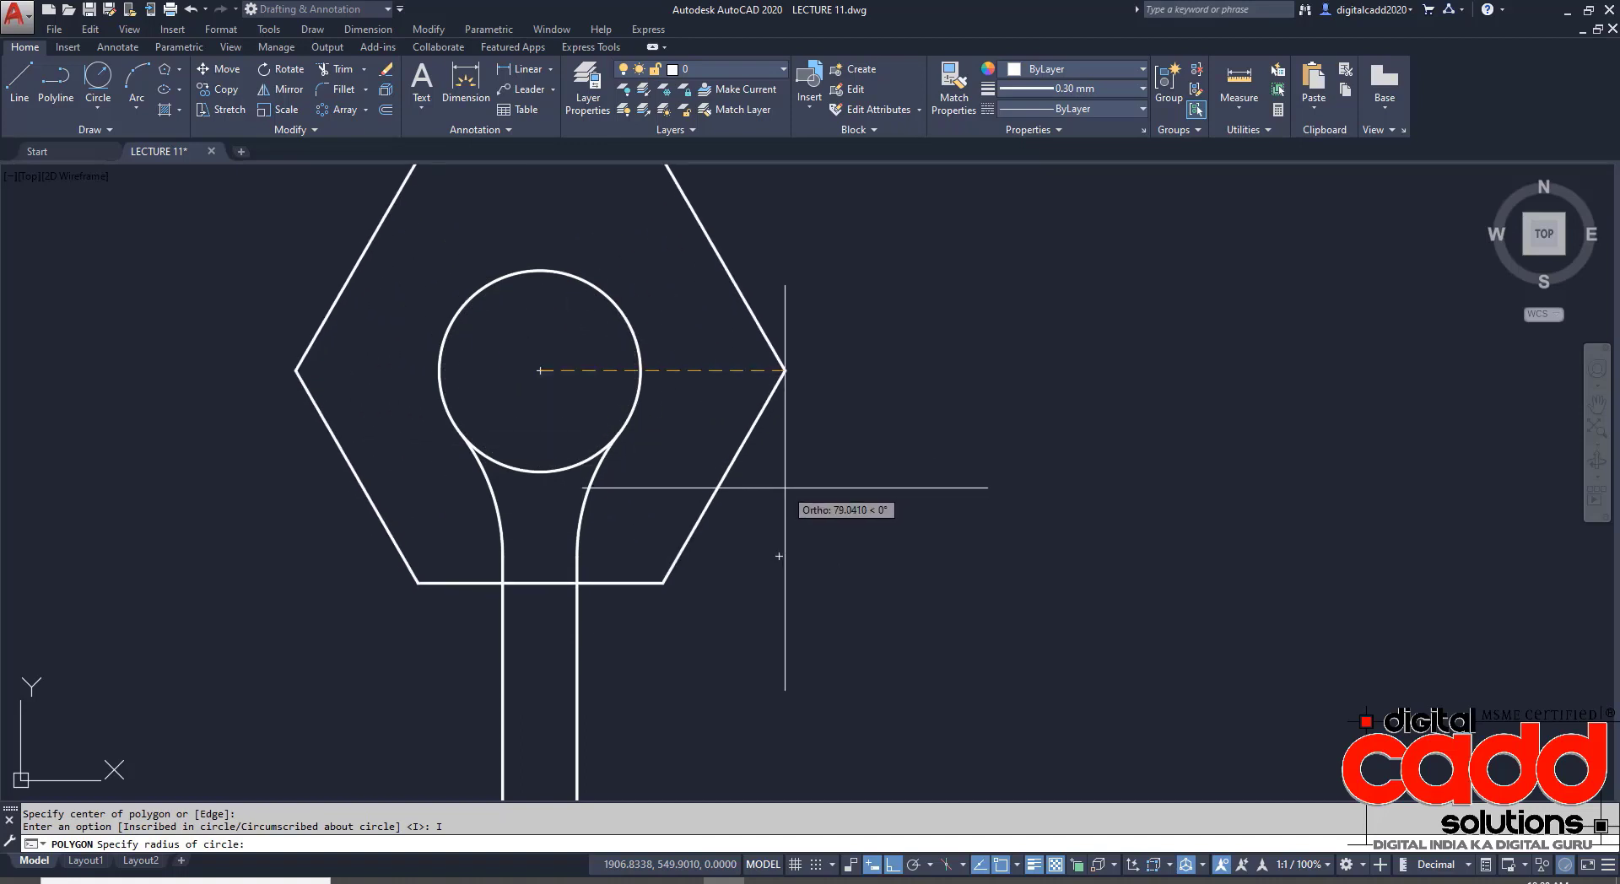
pyautogui.write('20')
pyautogui.press('Return')
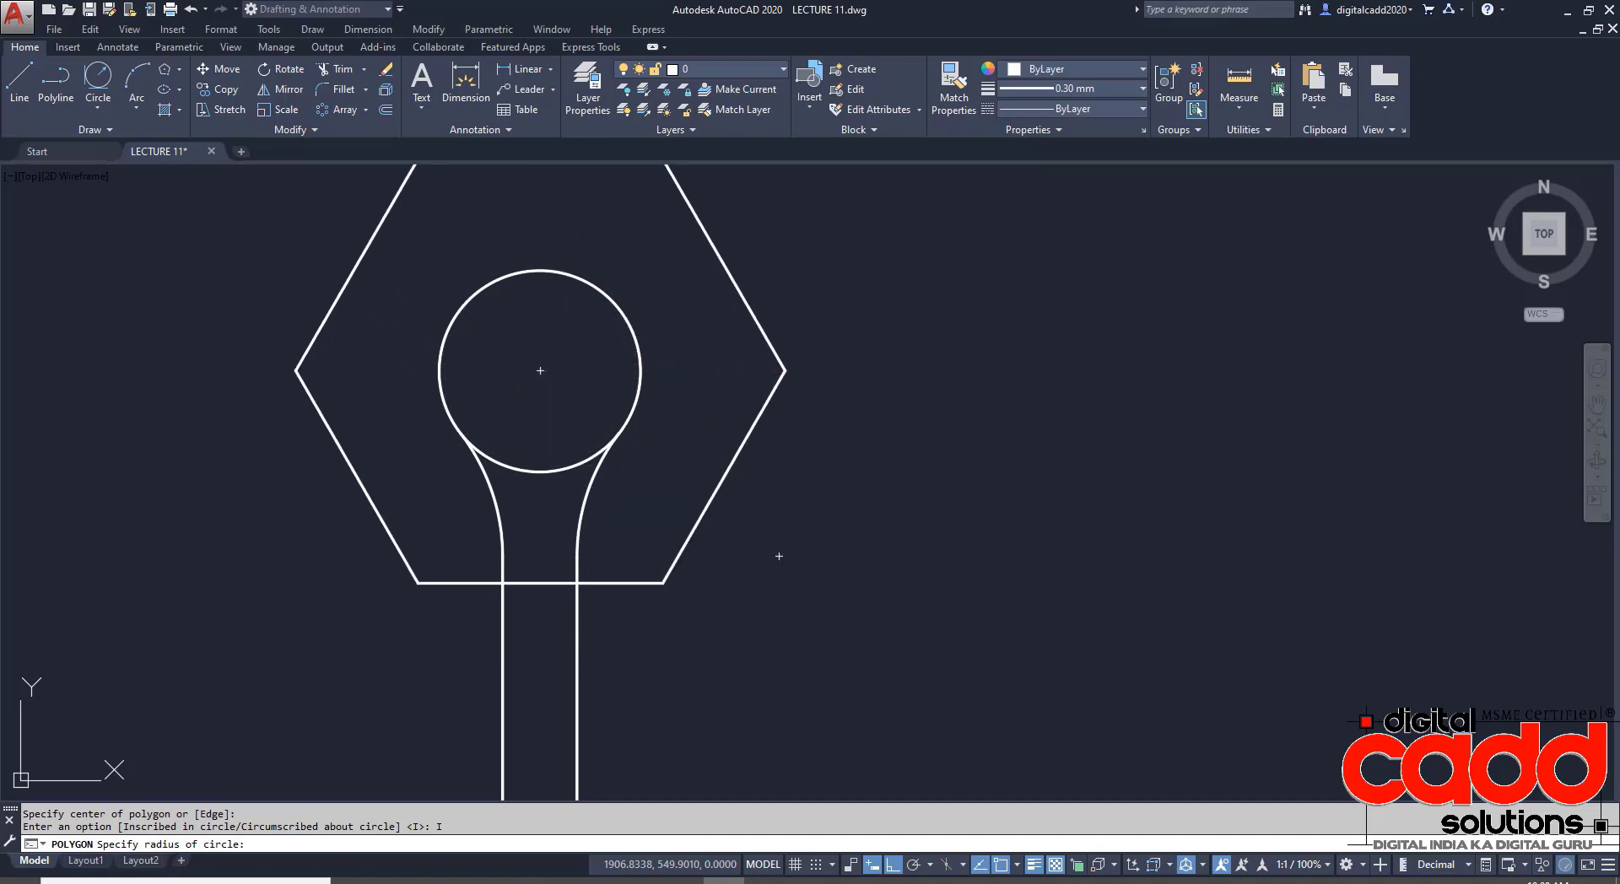
# - Start measuring from the hexagon's upper-right corner, then compare with the reference PDF
pyautogui.scroll(4, 608, 307)
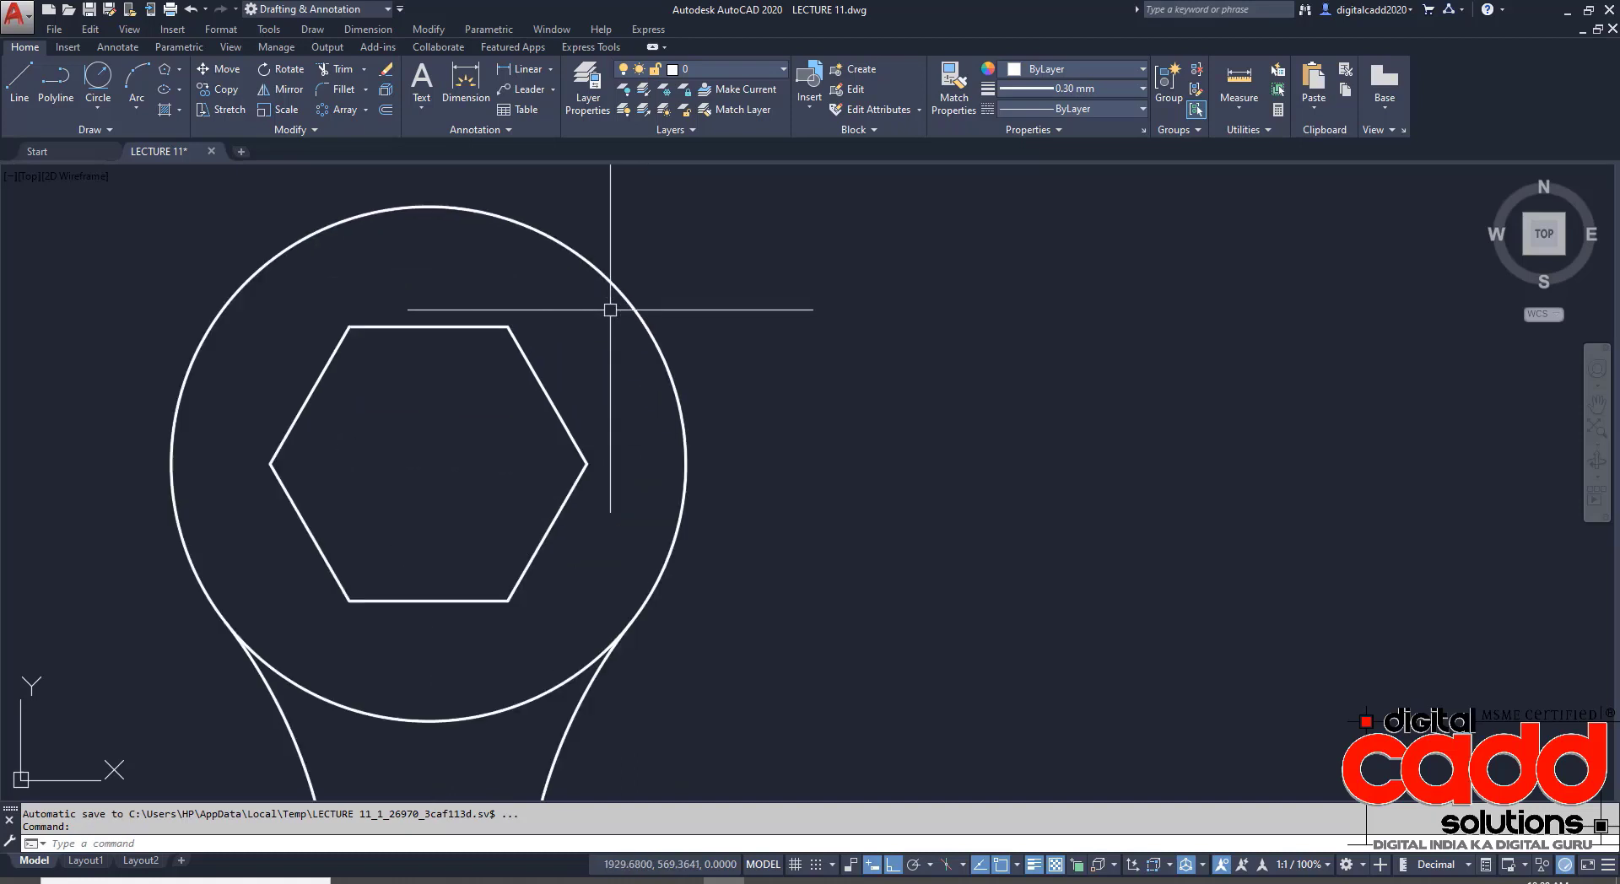
pyautogui.moveTo(608, 318); pyautogui.dragTo(706, 348, button='middle')
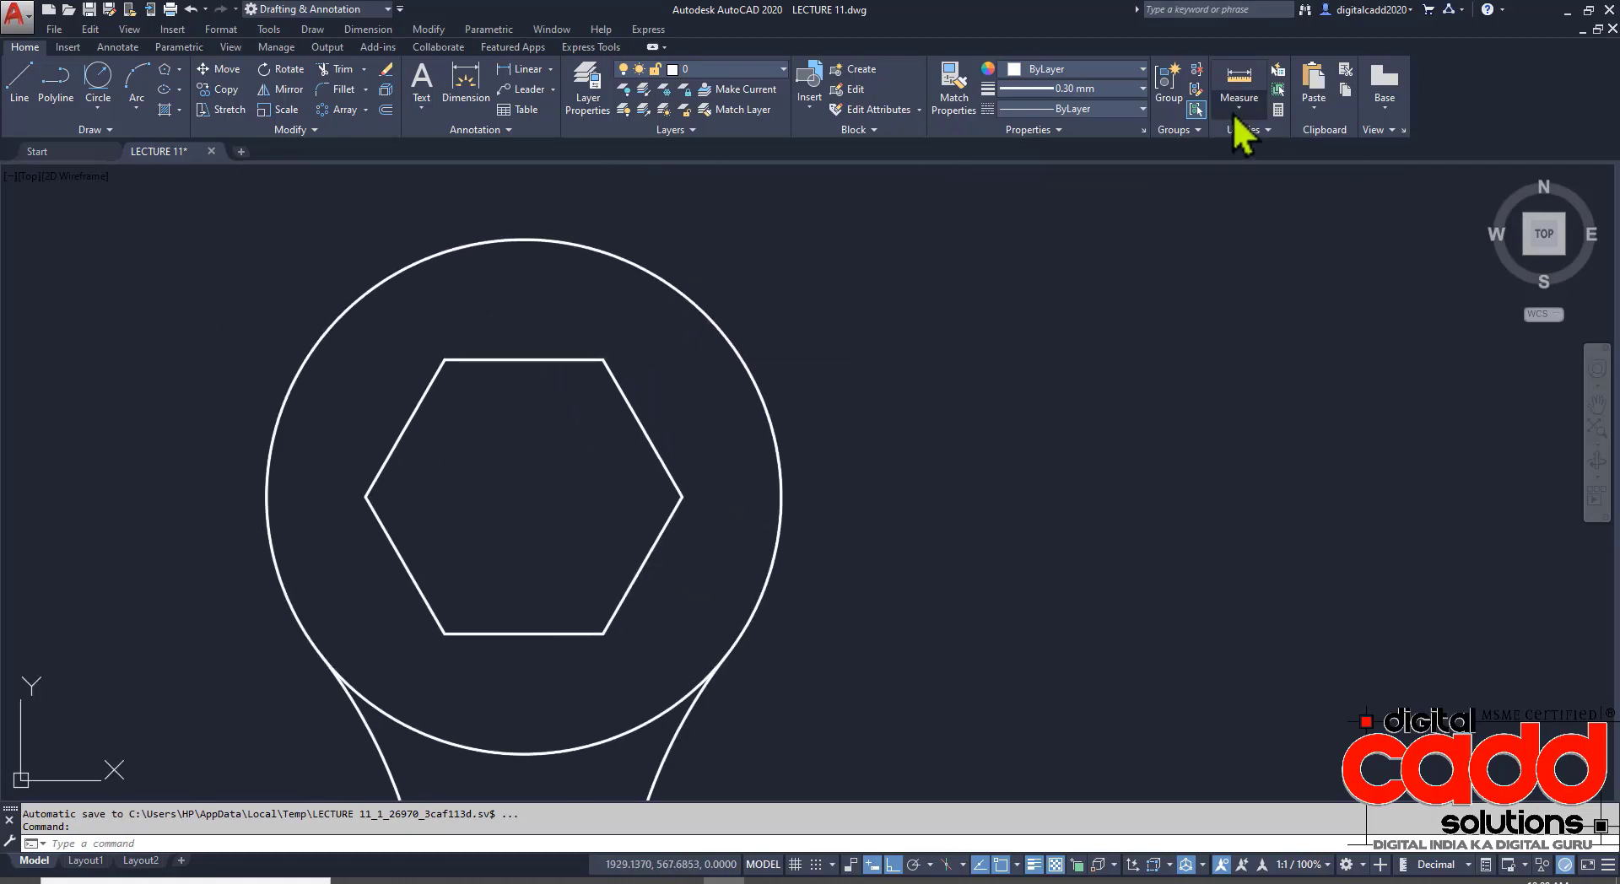
pyautogui.click(1236, 108)
pyautogui.click(1259, 174)
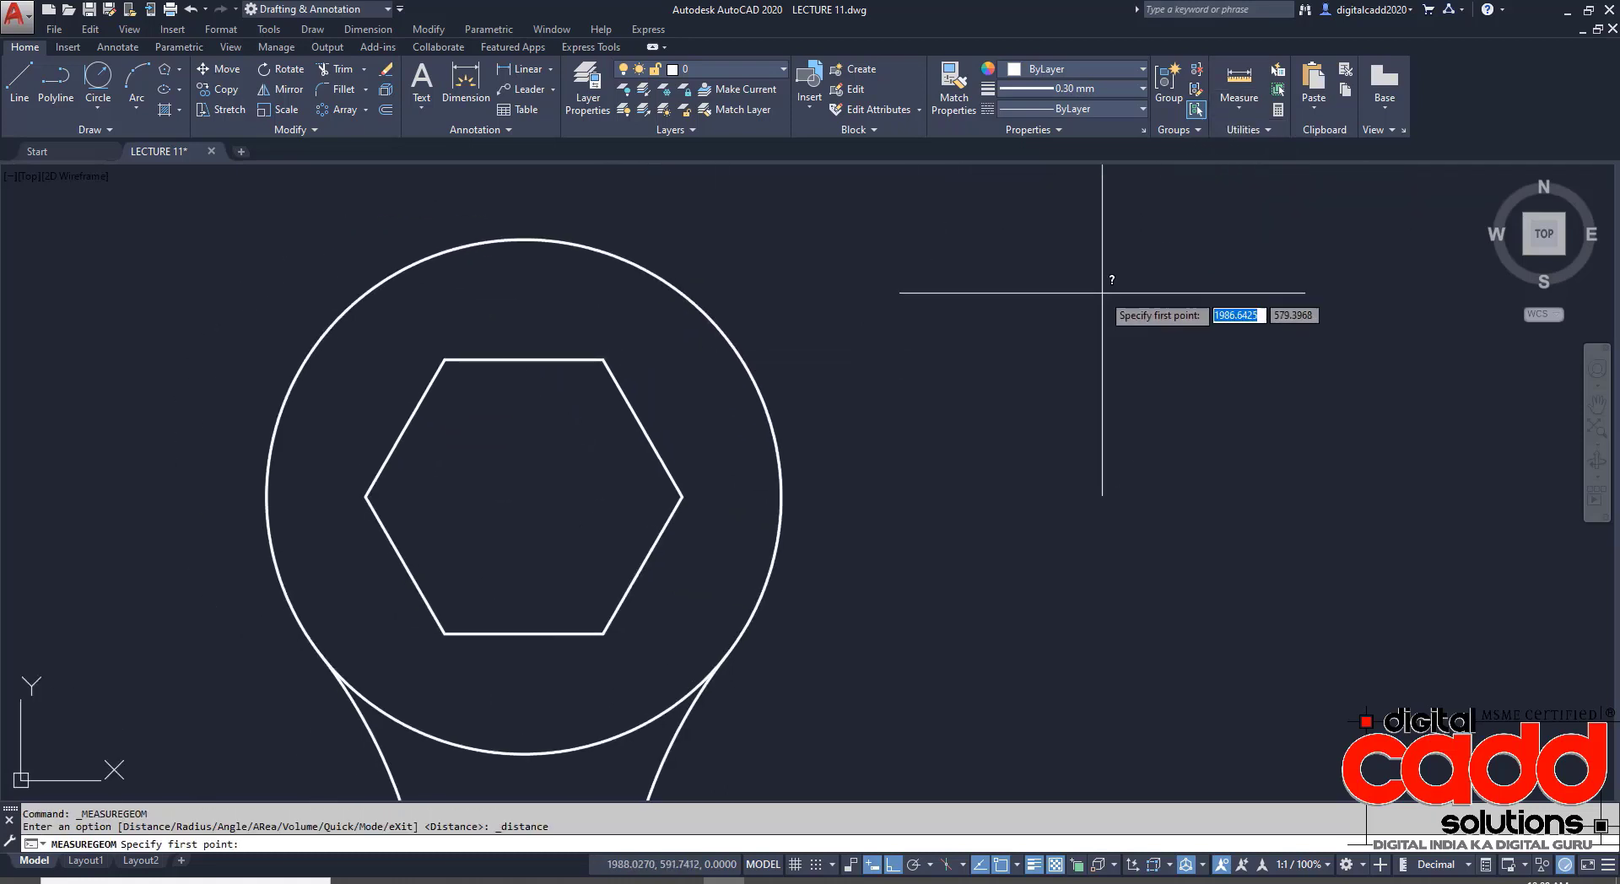
pyautogui.click(604, 360)
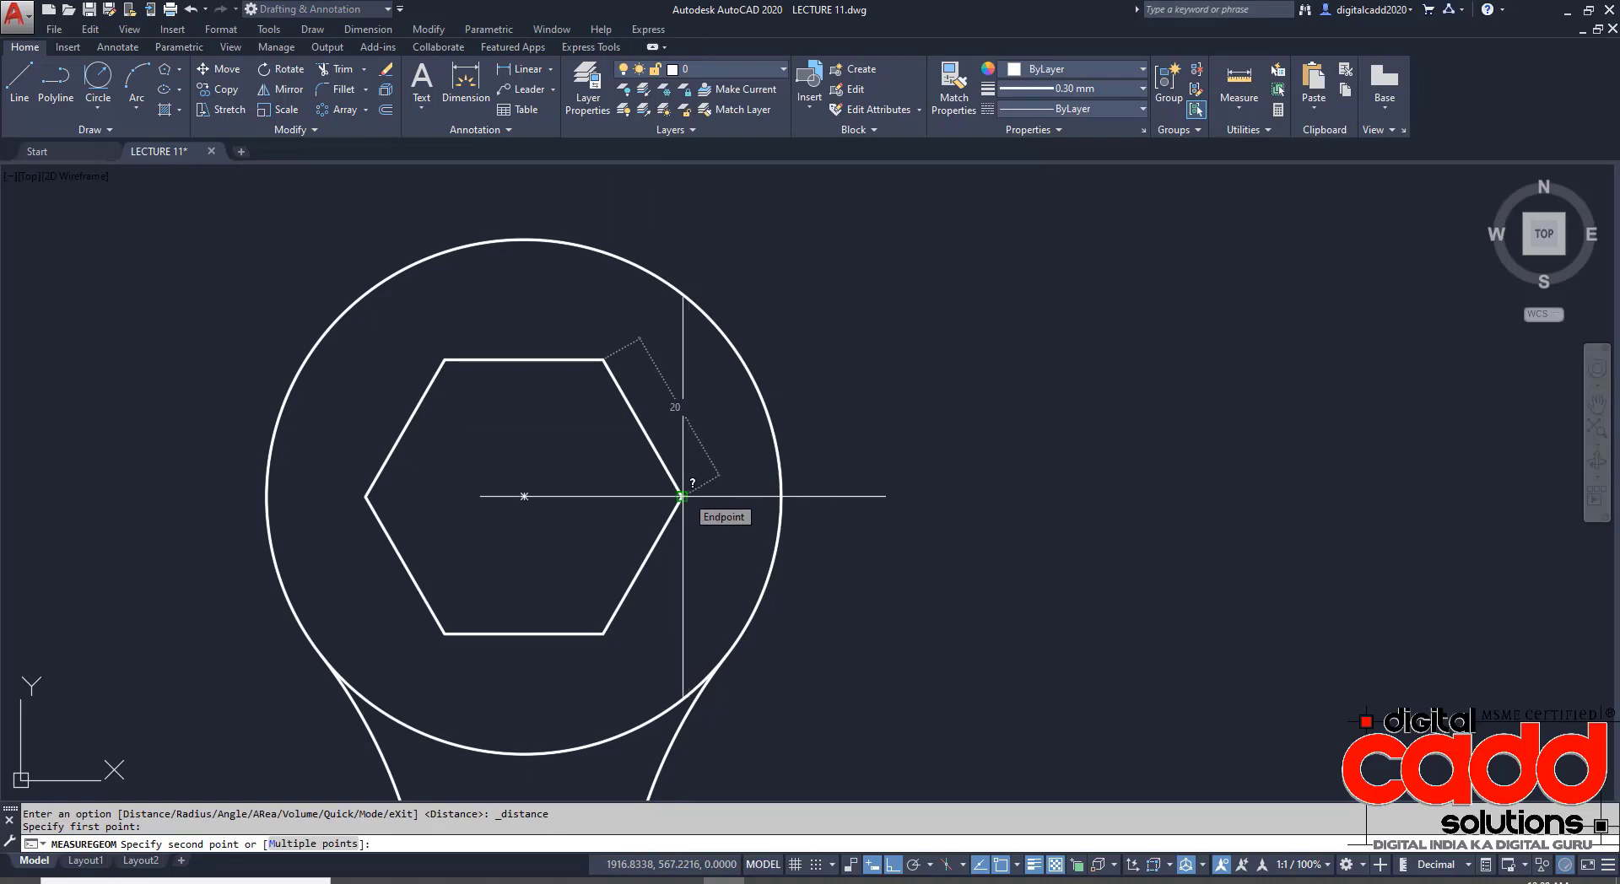
pyautogui.press('Escape')
pyautogui.hotkey('alt', 'Tab')
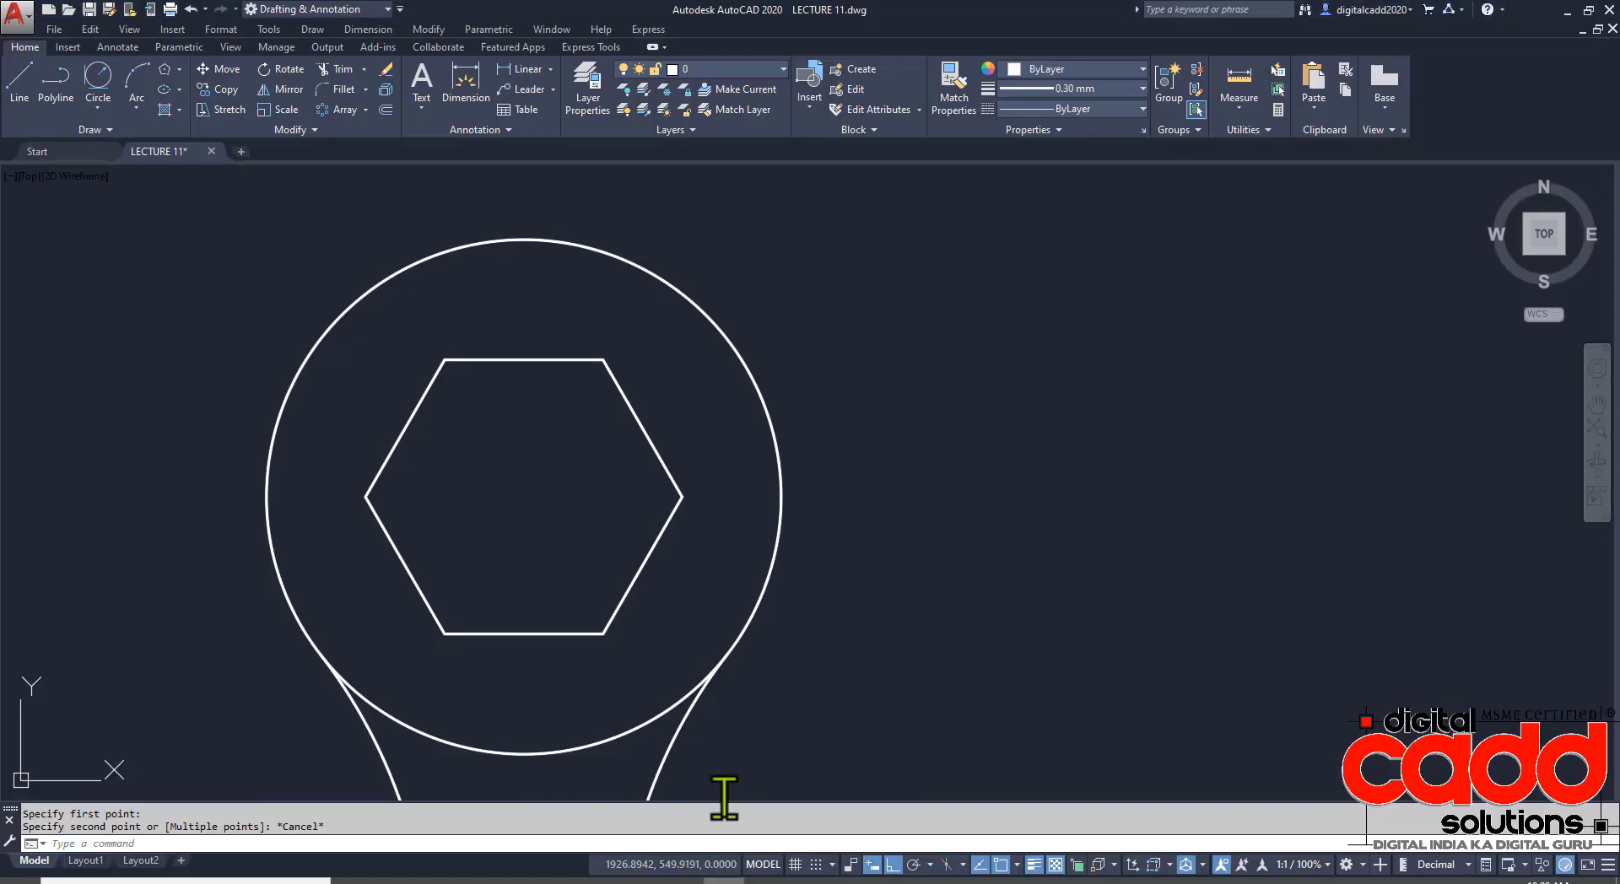
pyautogui.click(724, 880)
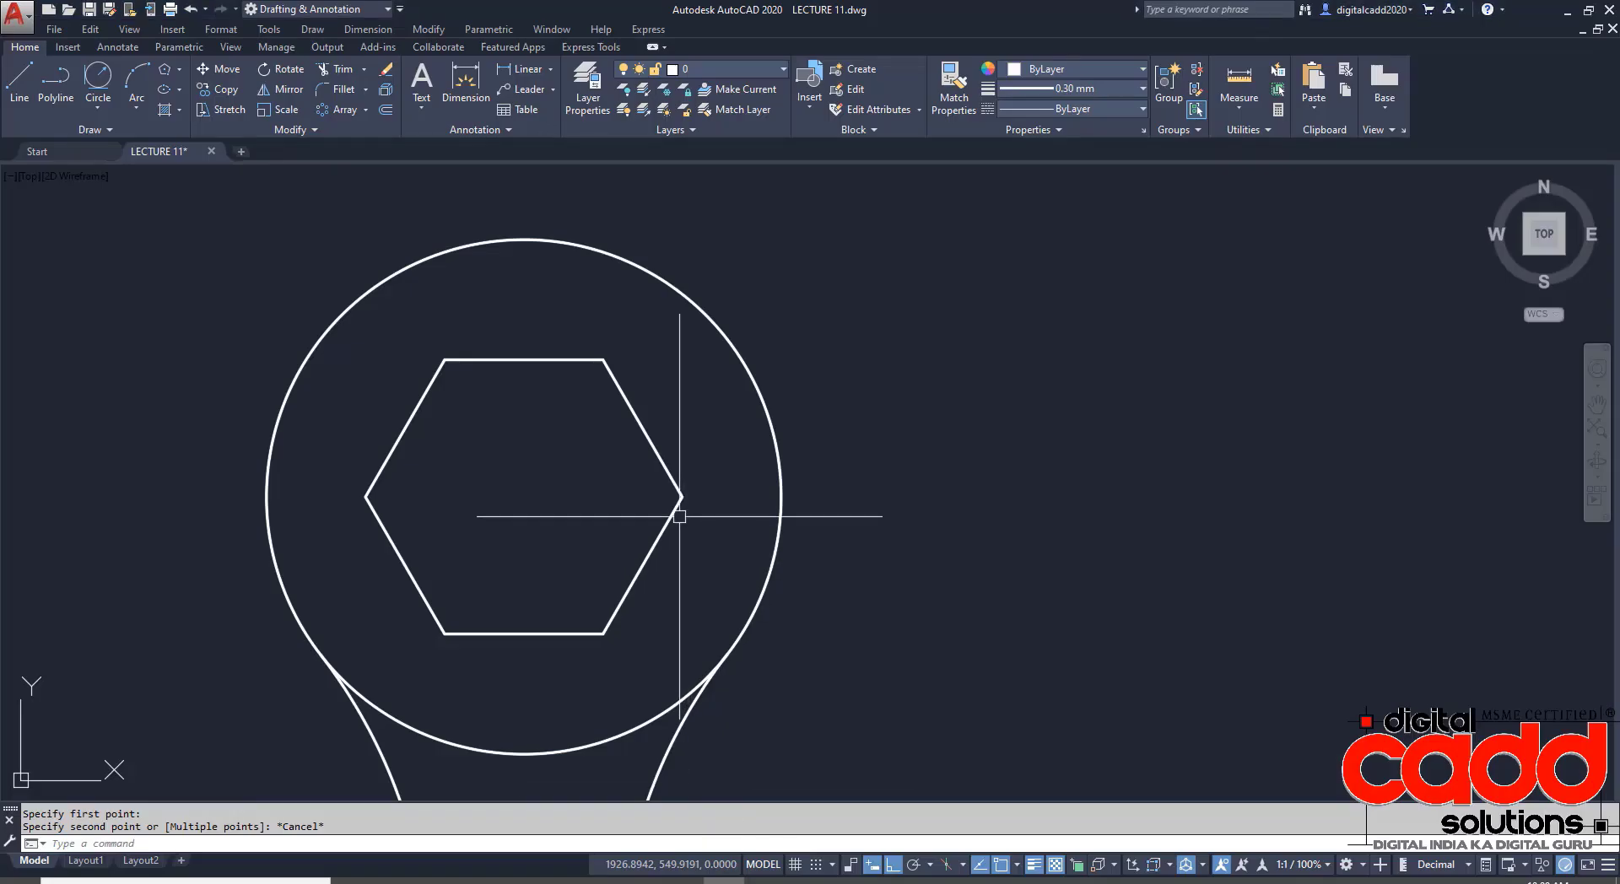
# - Rotate the hexagon about its centre so its corners point vertically
pyautogui.click(677, 510)
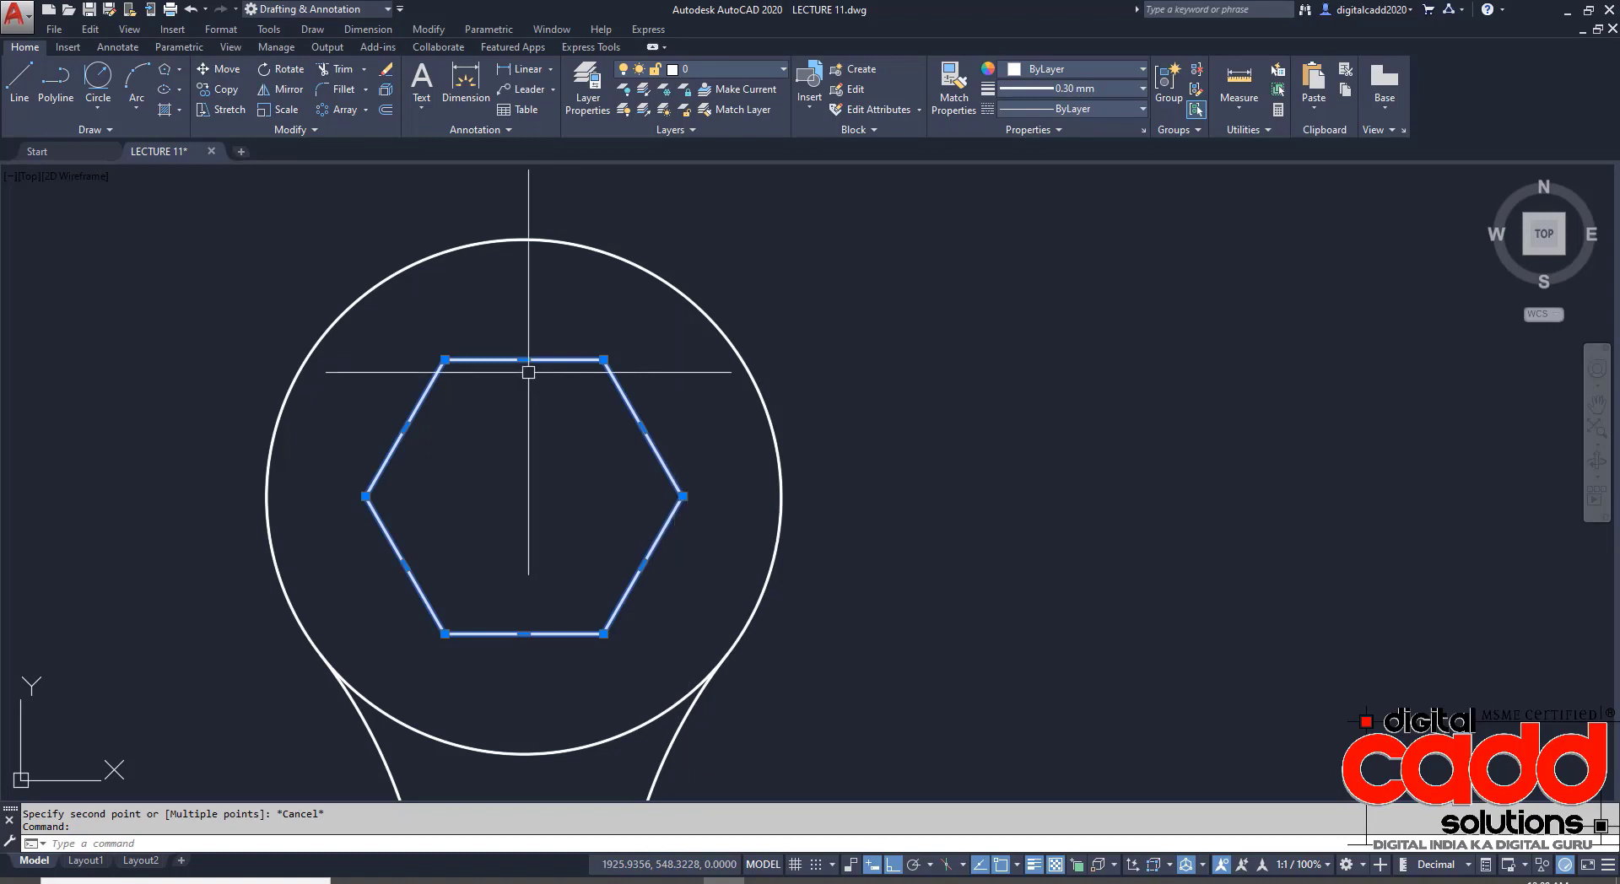
pyautogui.click(287, 70)
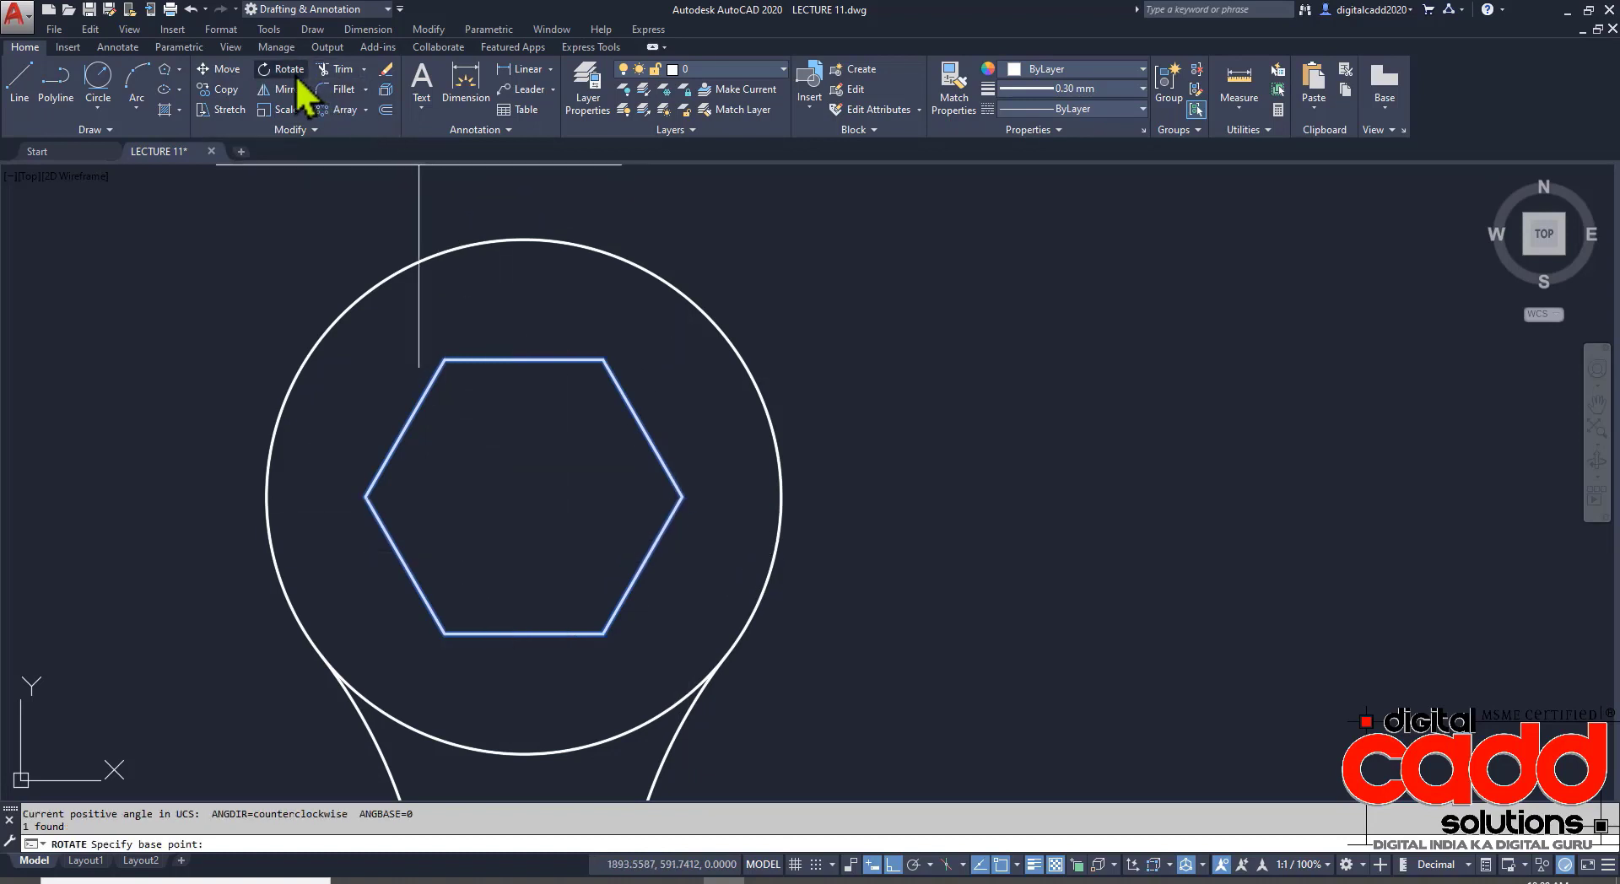
pyautogui.click(524, 496)
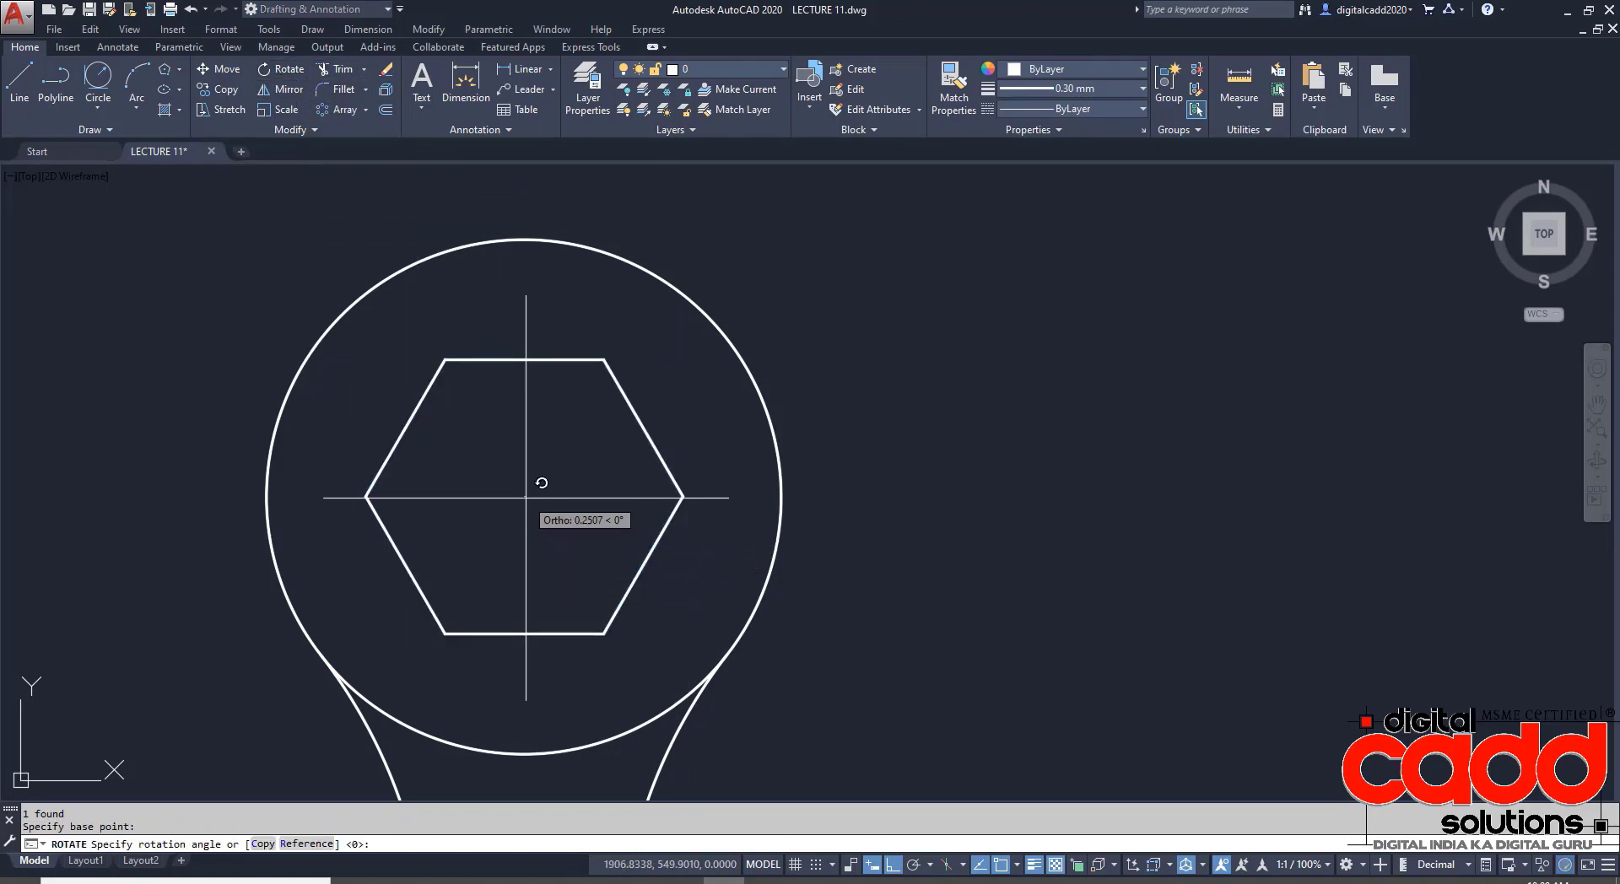
pyautogui.click(524, 197)
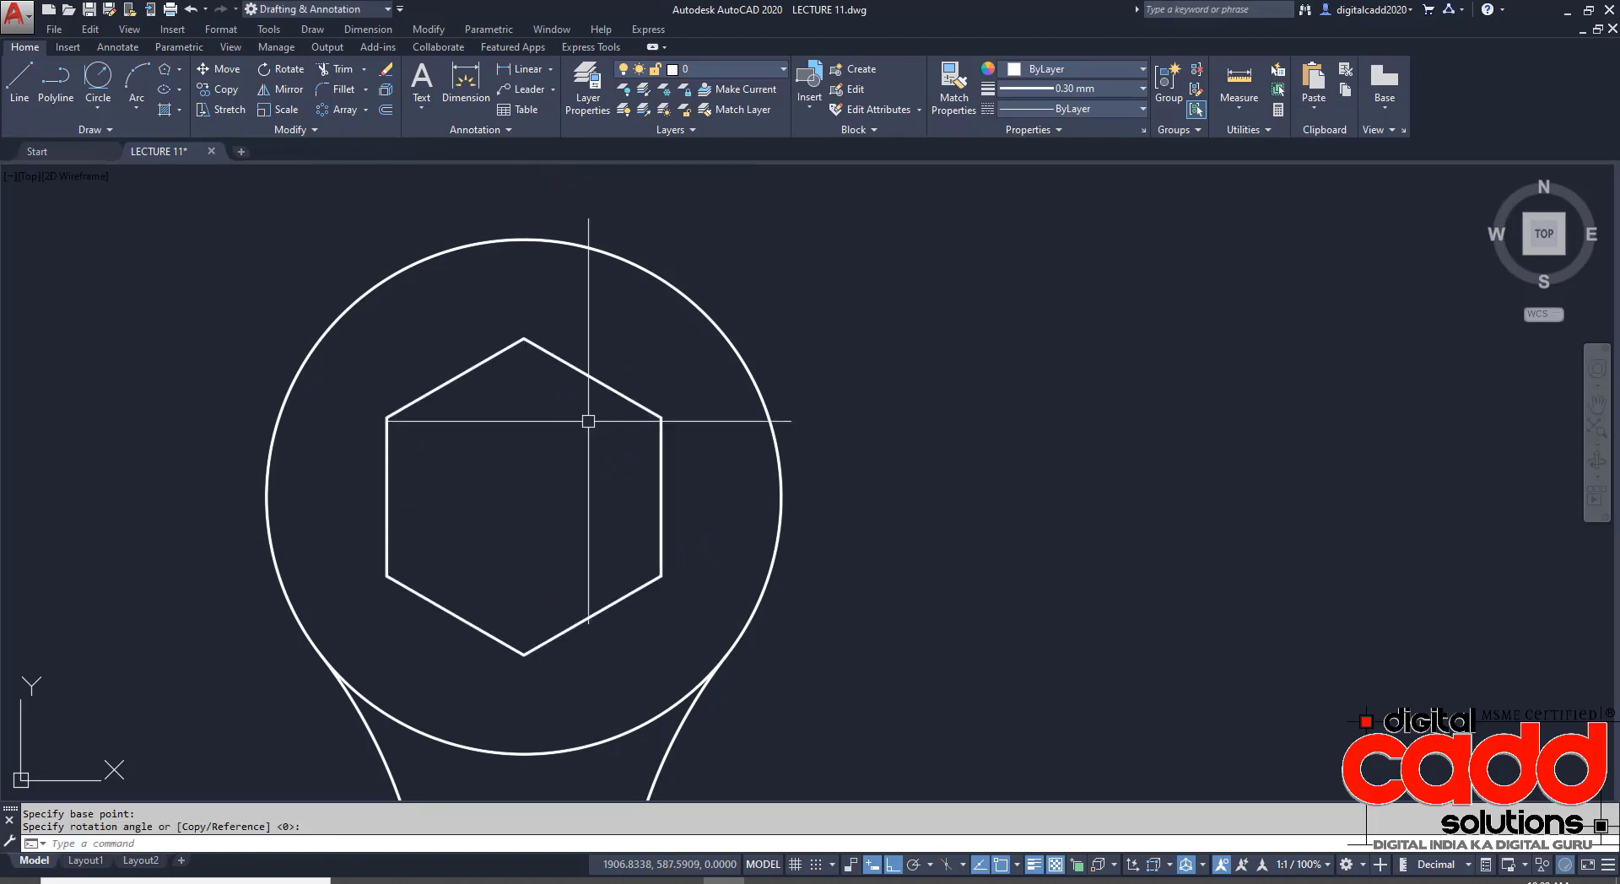
pyautogui.scroll(-3, 550, 510)
pyautogui.moveTo(533, 668); pyautogui.dragTo(665, 451, button='middle')
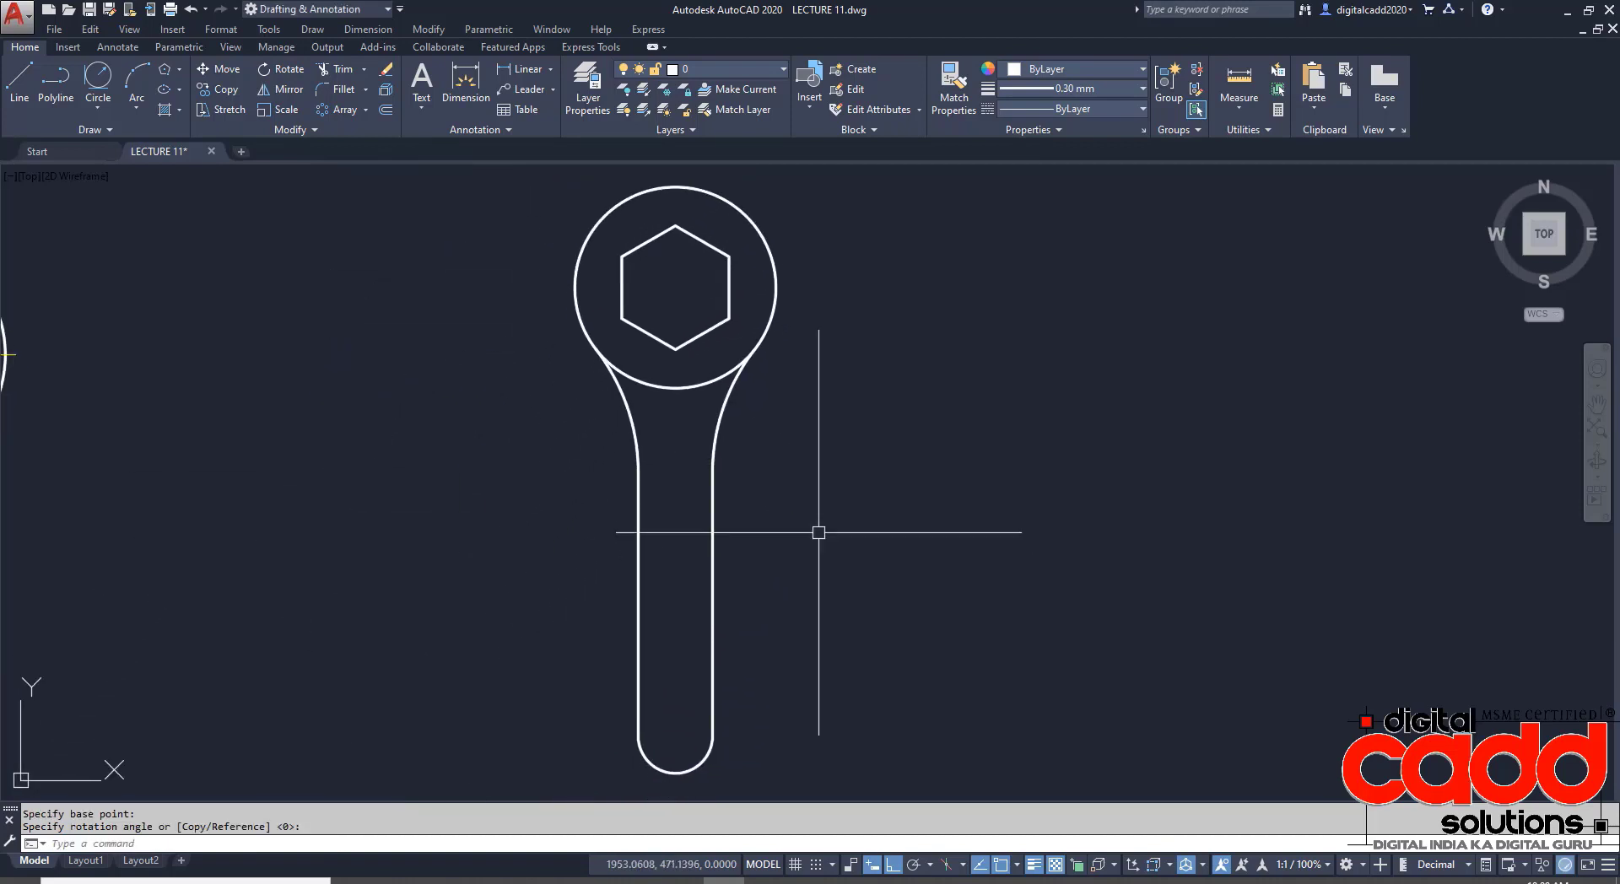
pyautogui.moveTo(850, 537); pyautogui.dragTo(803, 541, button='middle')
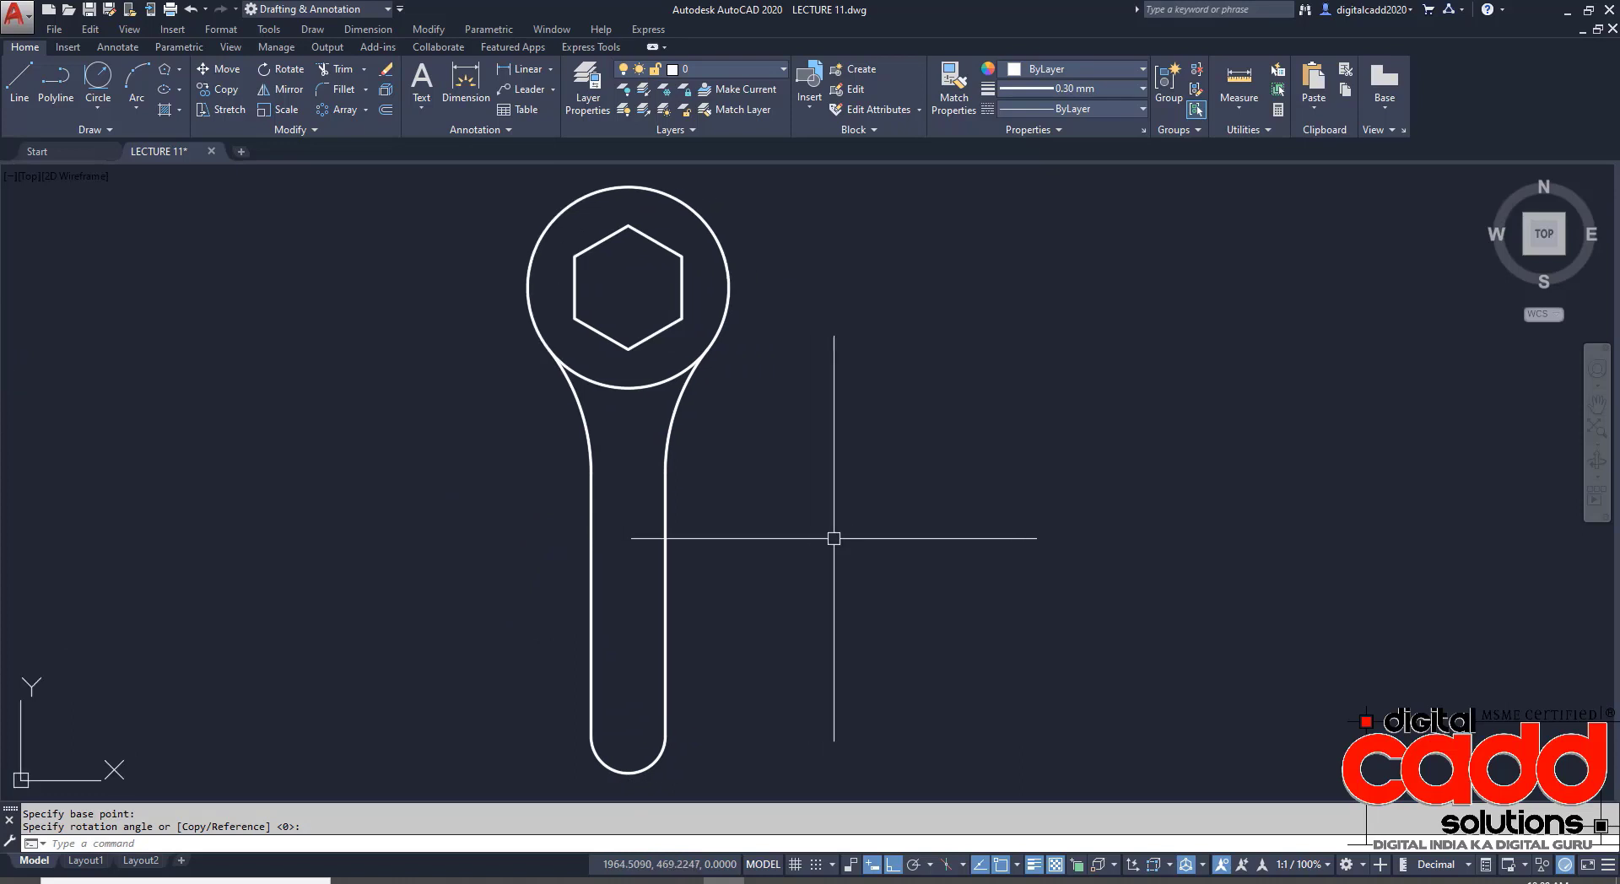
# - Set the lineweight to ByLayer and the current object colour to Yellow
pyautogui.click(1031, 91)
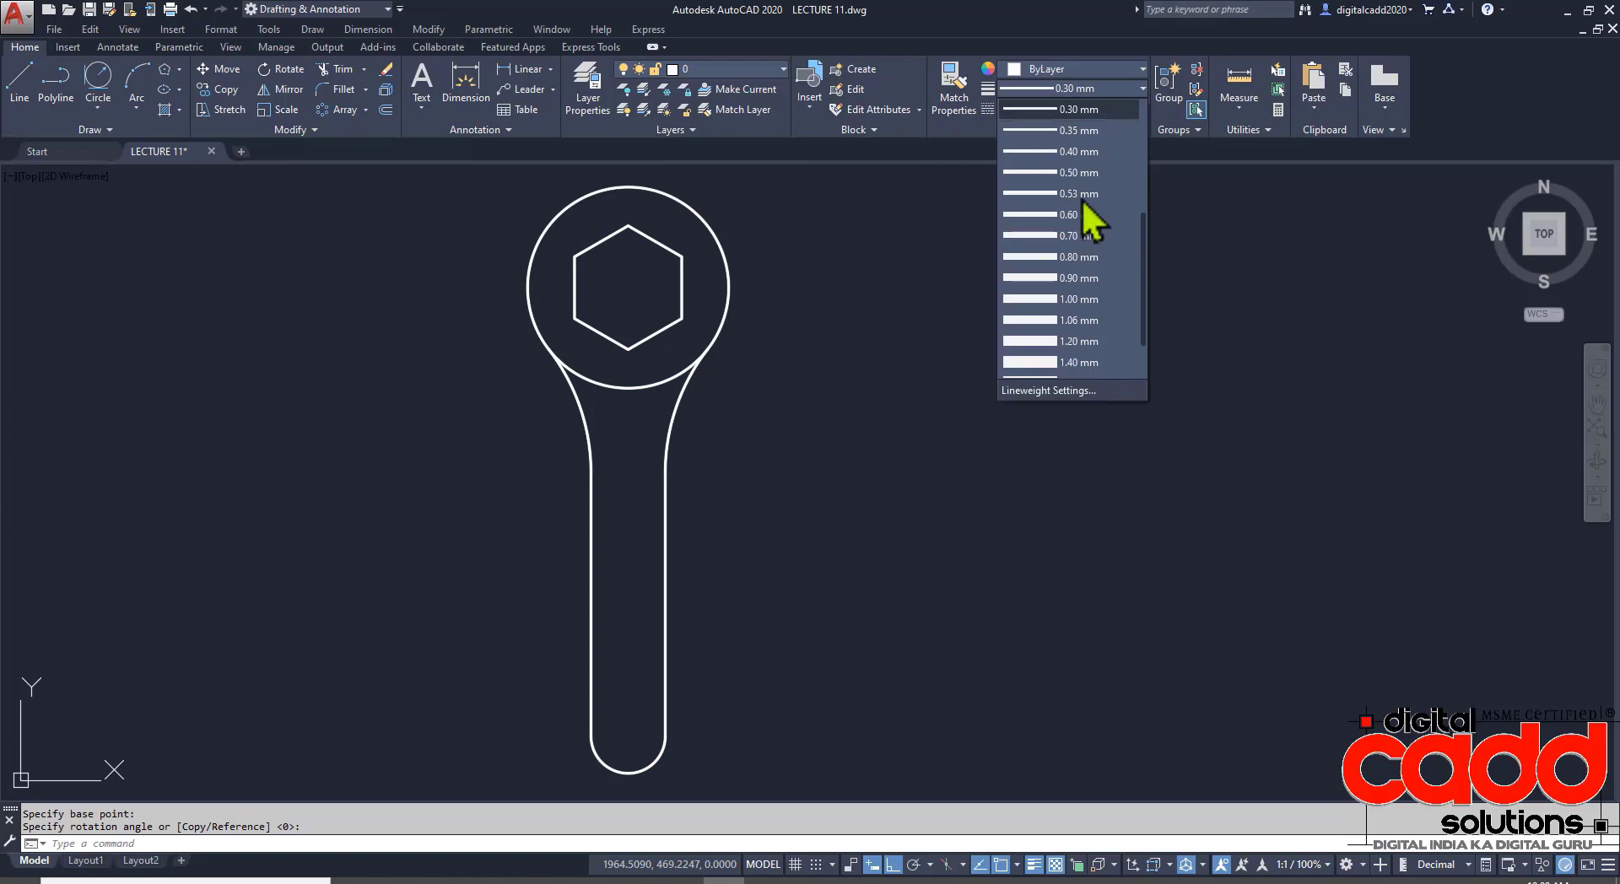
pyautogui.click(1063, 109)
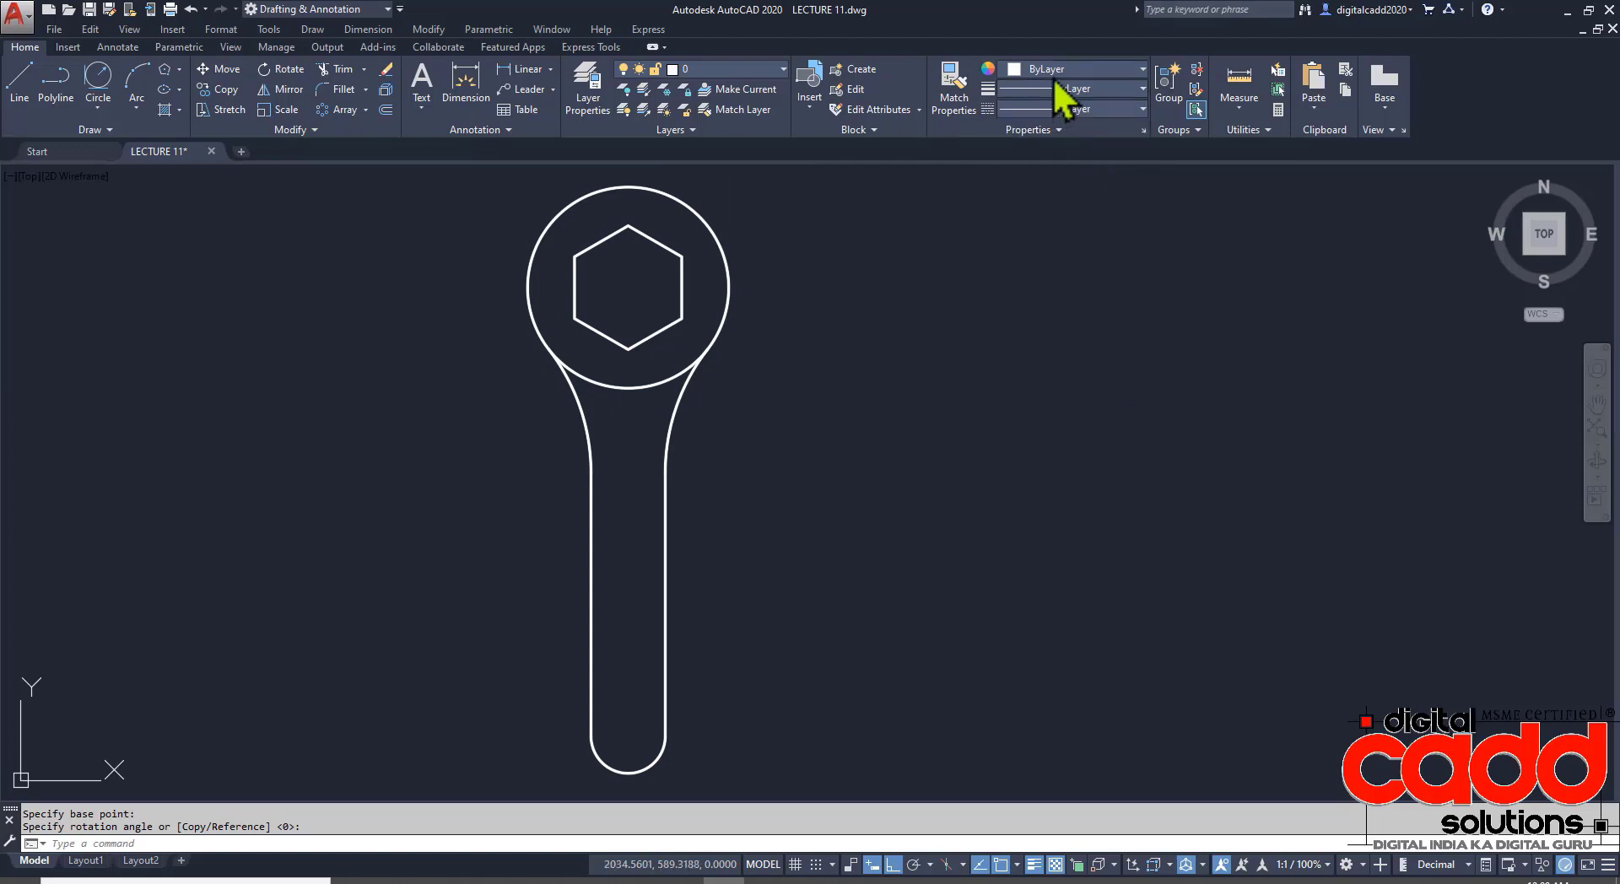
pyautogui.click(1054, 73)
pyautogui.click(1025, 239)
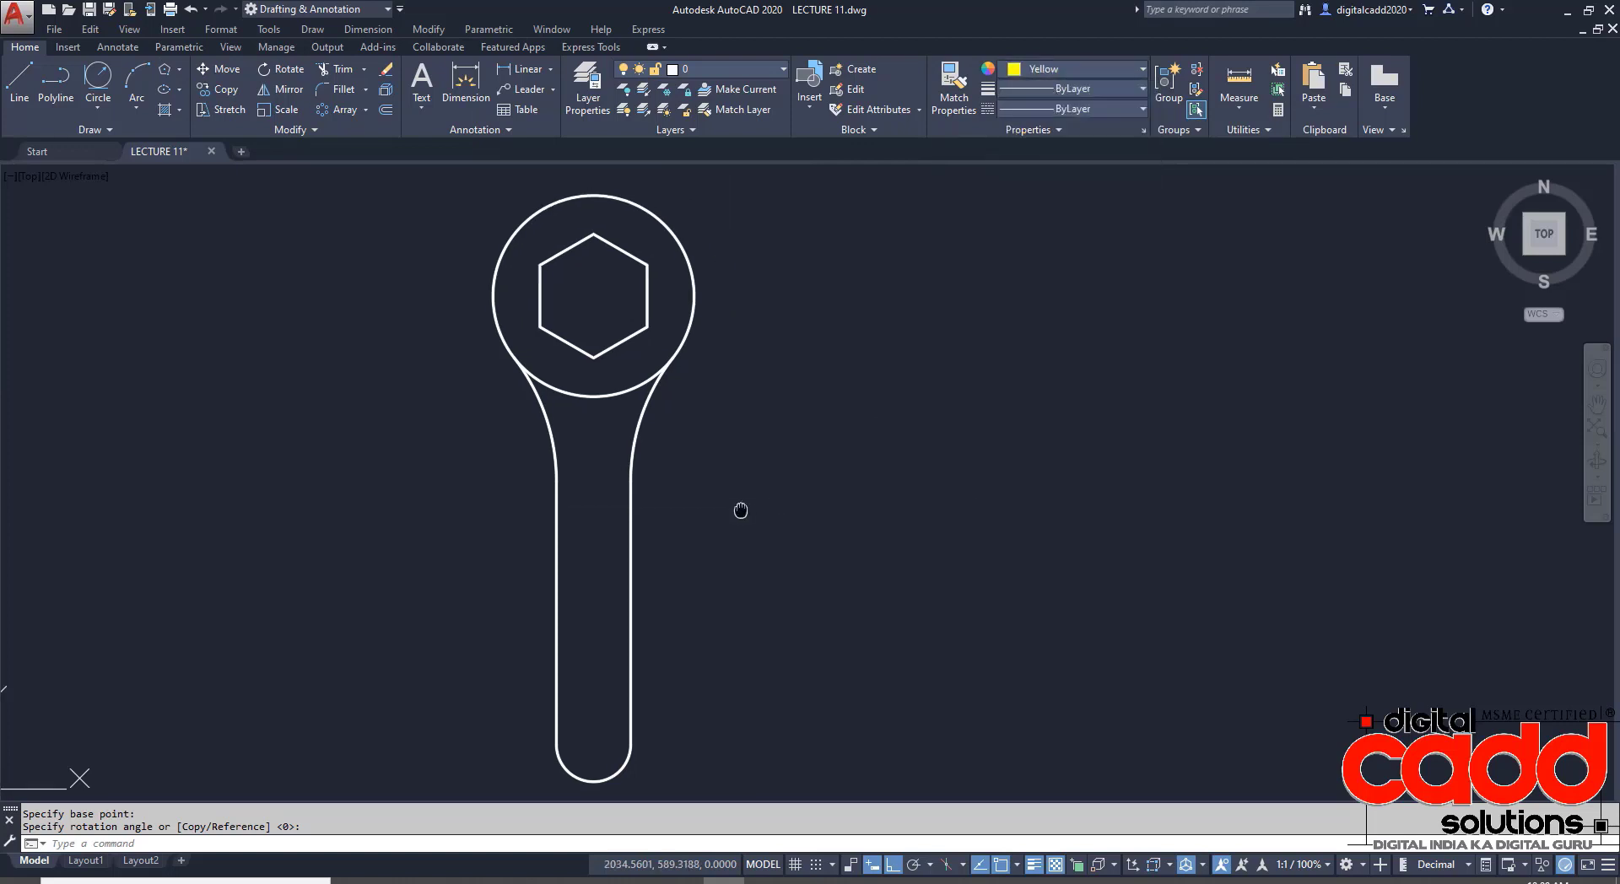
# - Add centre marks to the spanner's head circle and the handle's end arc
pyautogui.click(120, 49)
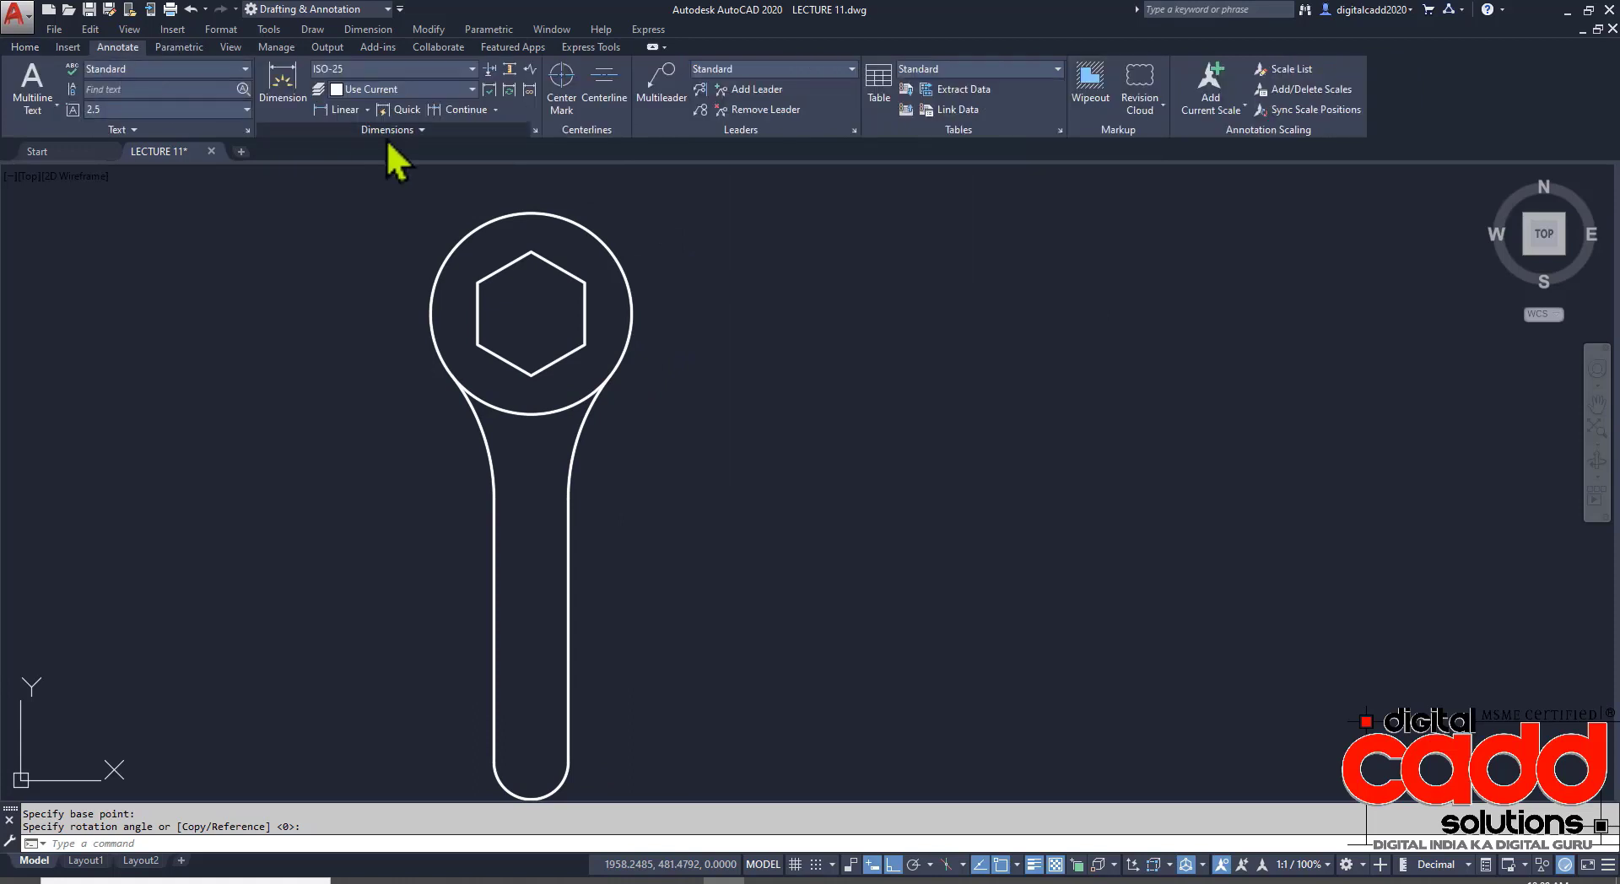
pyautogui.click(560, 93)
pyautogui.click(607, 245)
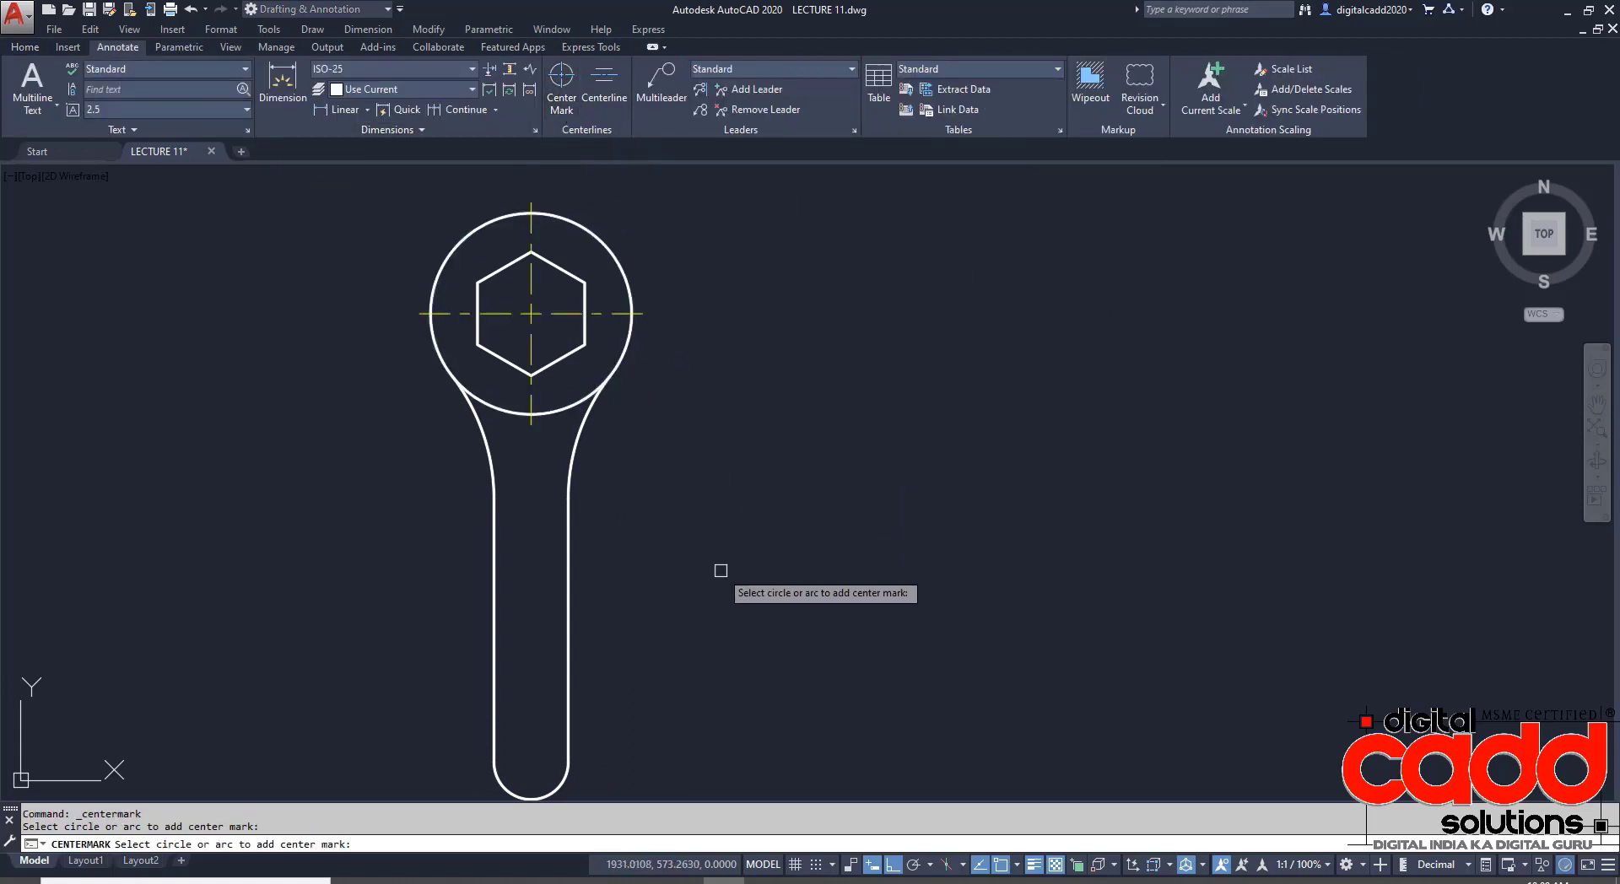
pyautogui.click(567, 755)
pyautogui.press('Return')
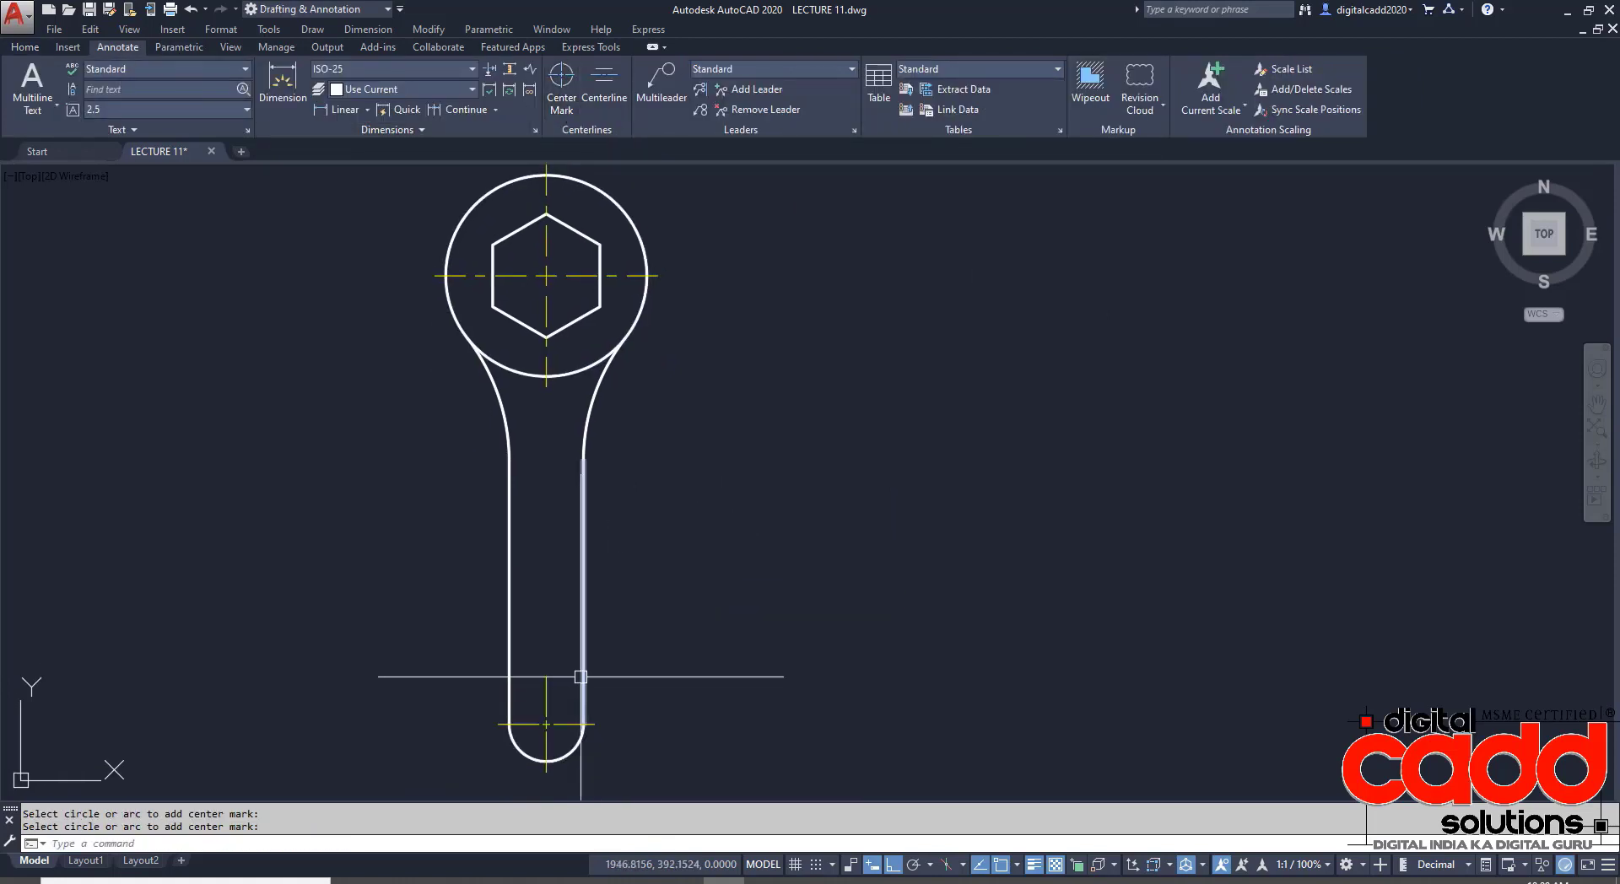
# - Stretch the head centre mark's vertical line down along the handle
pyautogui.click(545, 354)
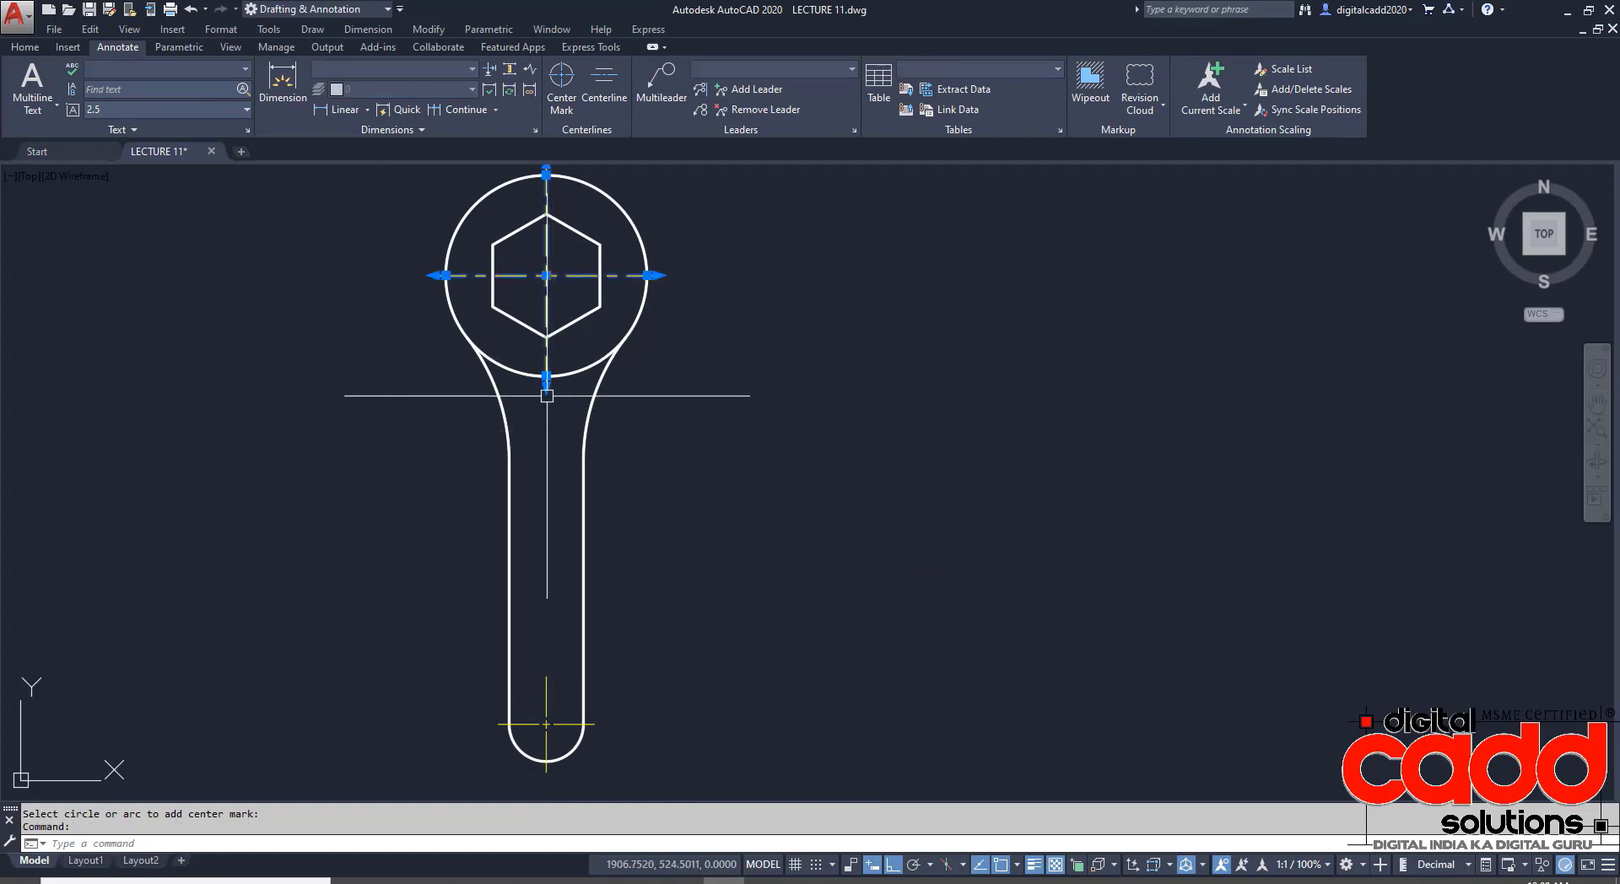
pyautogui.click(545, 376)
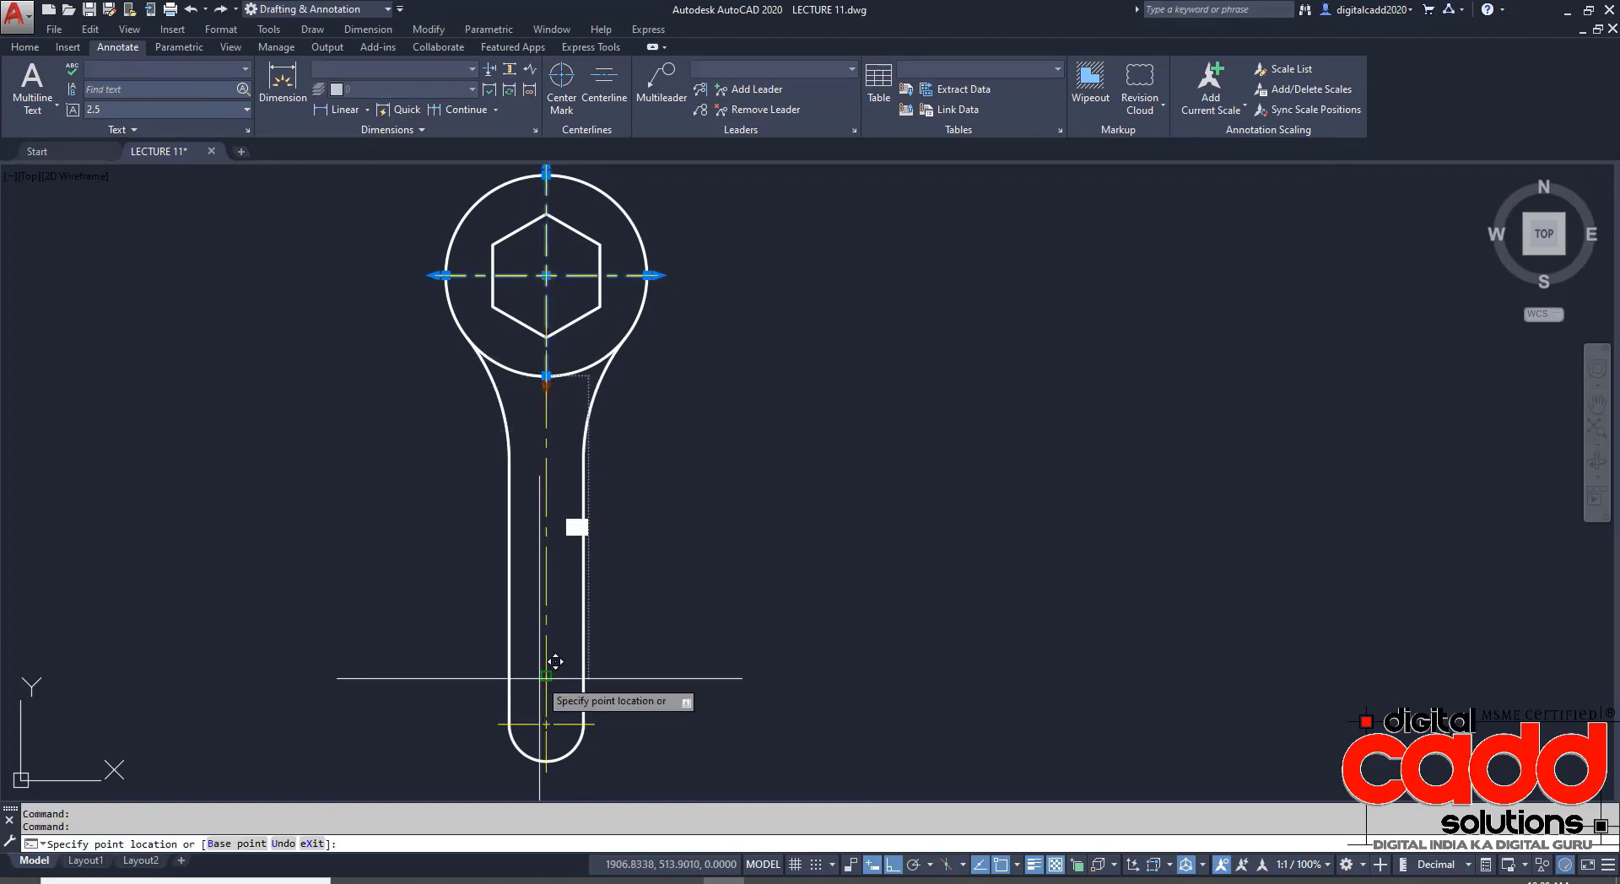
pyautogui.click(546, 676)
pyautogui.press('Escape')
pyautogui.scroll(-1, 759, 616)
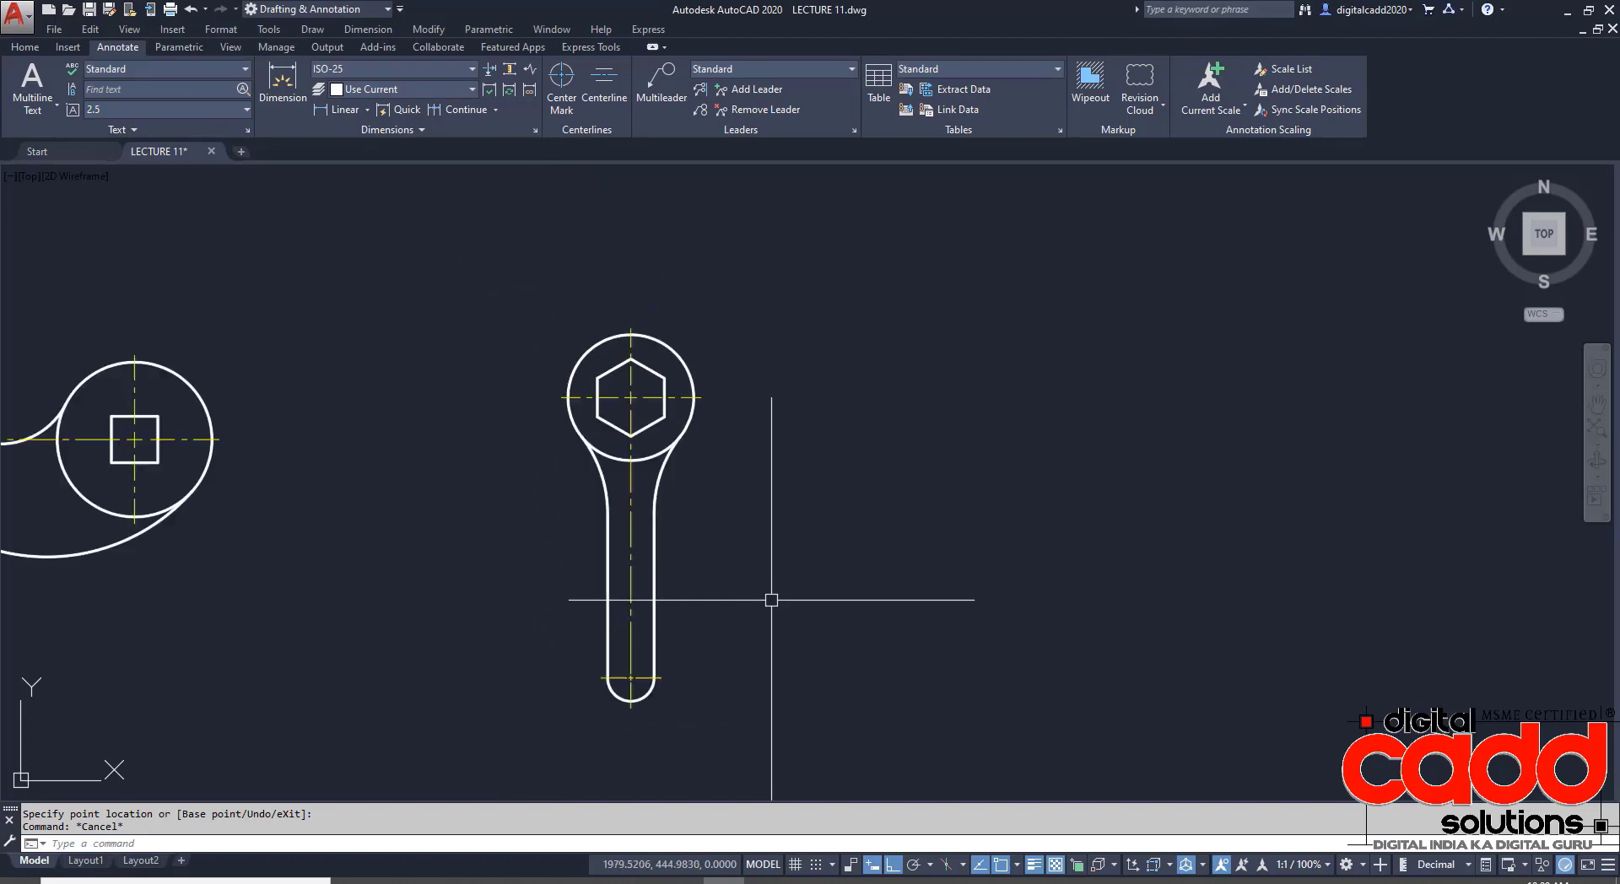
pyautogui.scroll(-1, 717, 608)
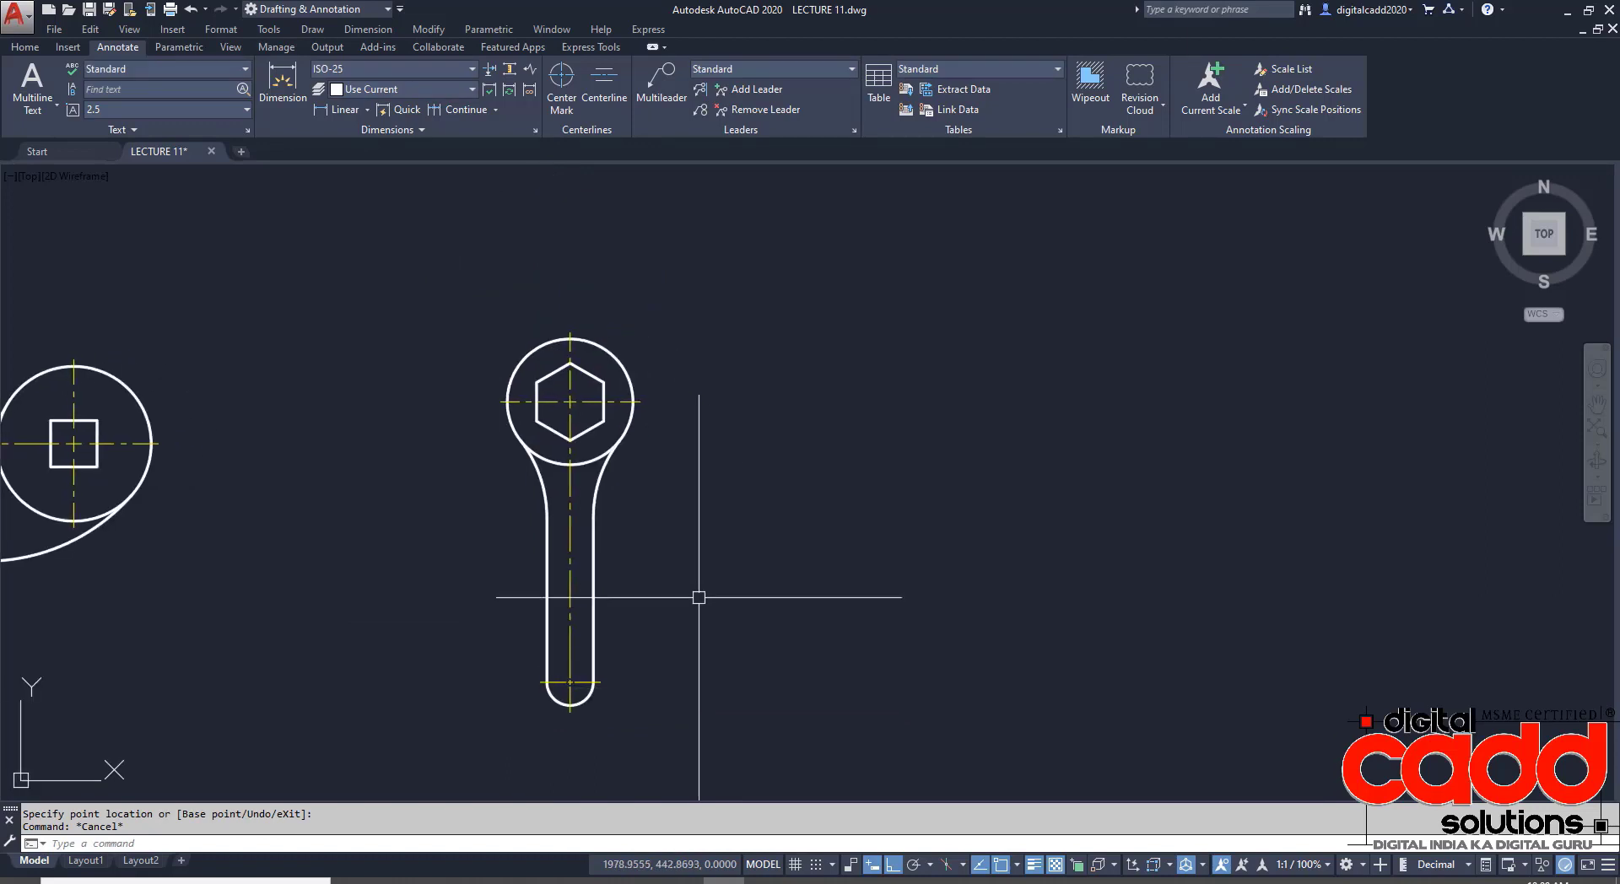
pyautogui.moveTo(737, 656)
pyautogui.mouseDown(button='middle')
pyautogui.moveTo(966, 596)
pyautogui.moveTo(722, 517)
pyautogui.mouseUp(button='middle')
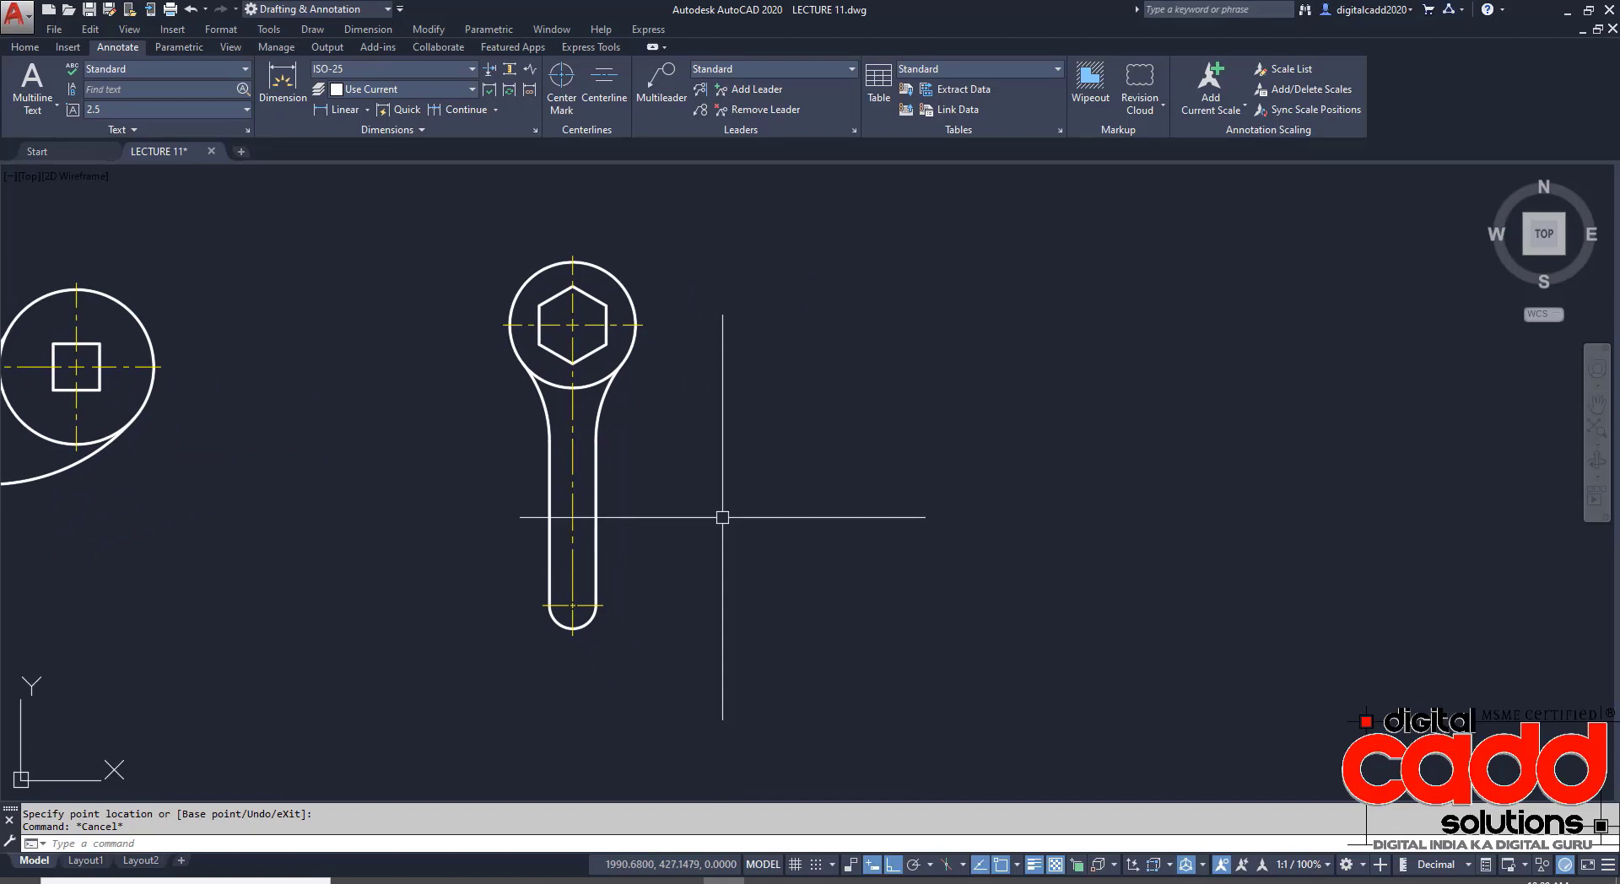
# - Reset colour to ByLayer and lineweight to 0.30 mm, then return to the reference PDF
pyautogui.click(25, 47)
pyautogui.click(1038, 70)
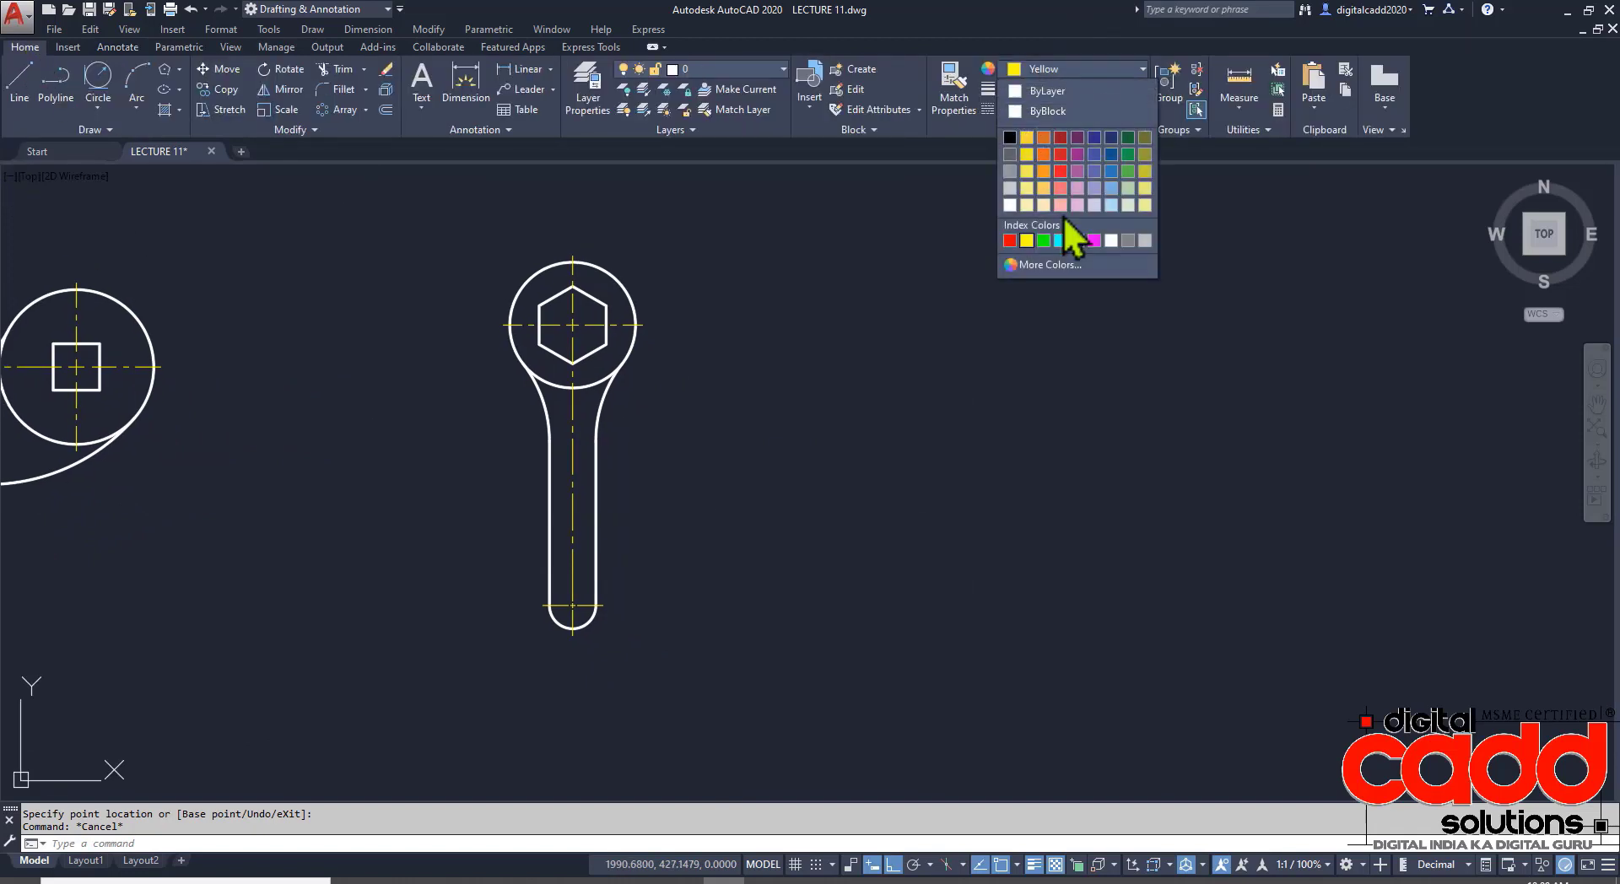
pyautogui.click(1046, 90)
pyautogui.click(1088, 89)
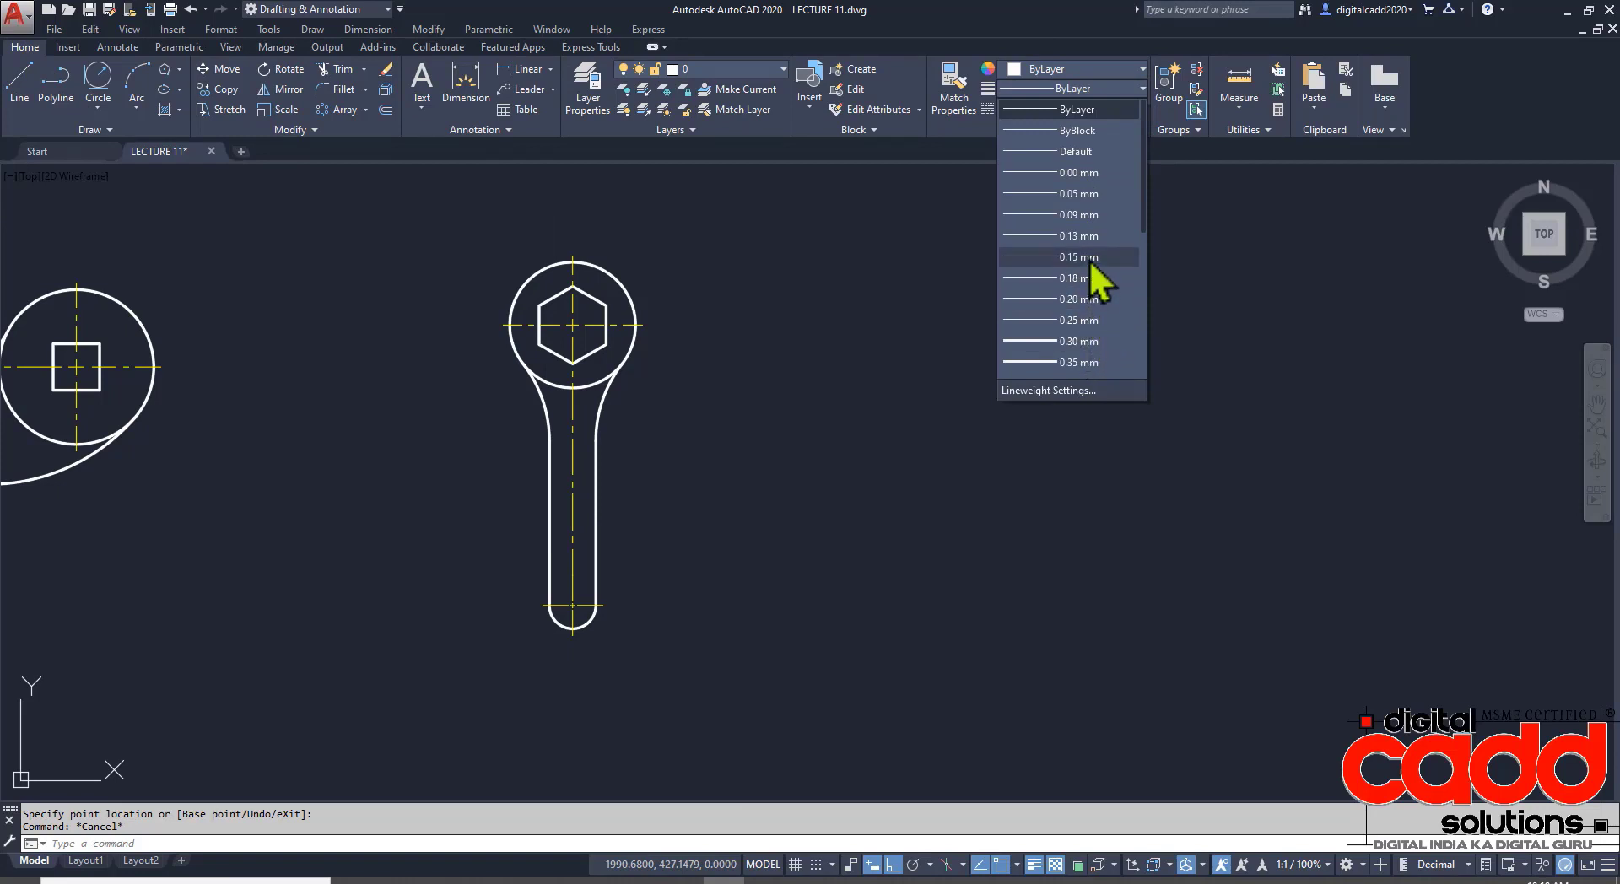
pyautogui.click(1089, 341)
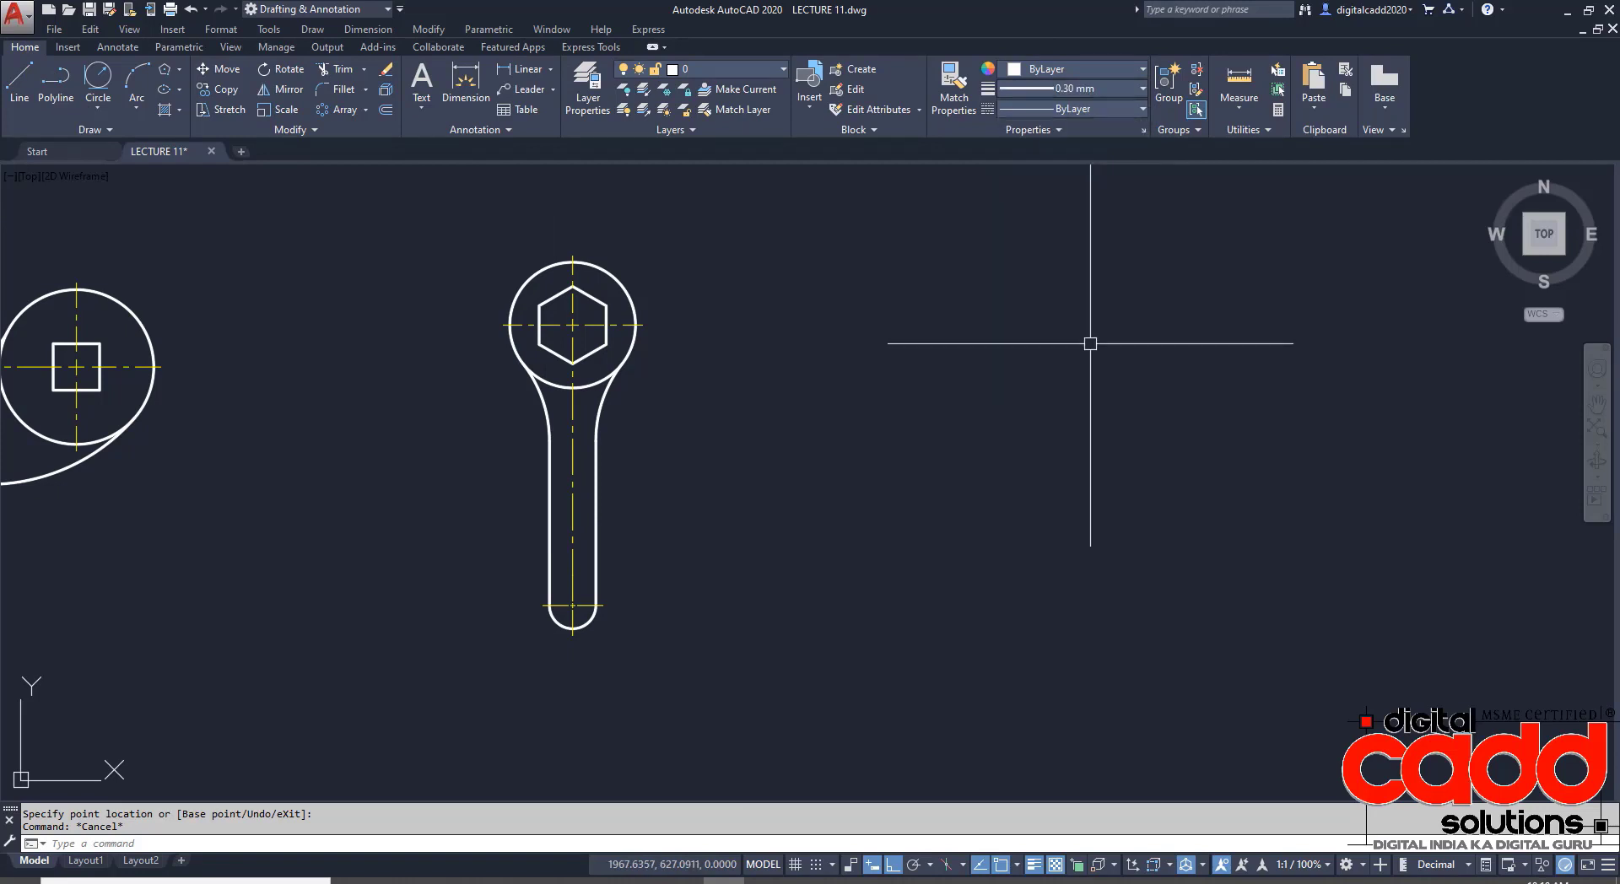
pyautogui.moveTo(705, 534); pyautogui.dragTo(656, 537, button='middle')
pyautogui.hotkey('alt', 'Tab')
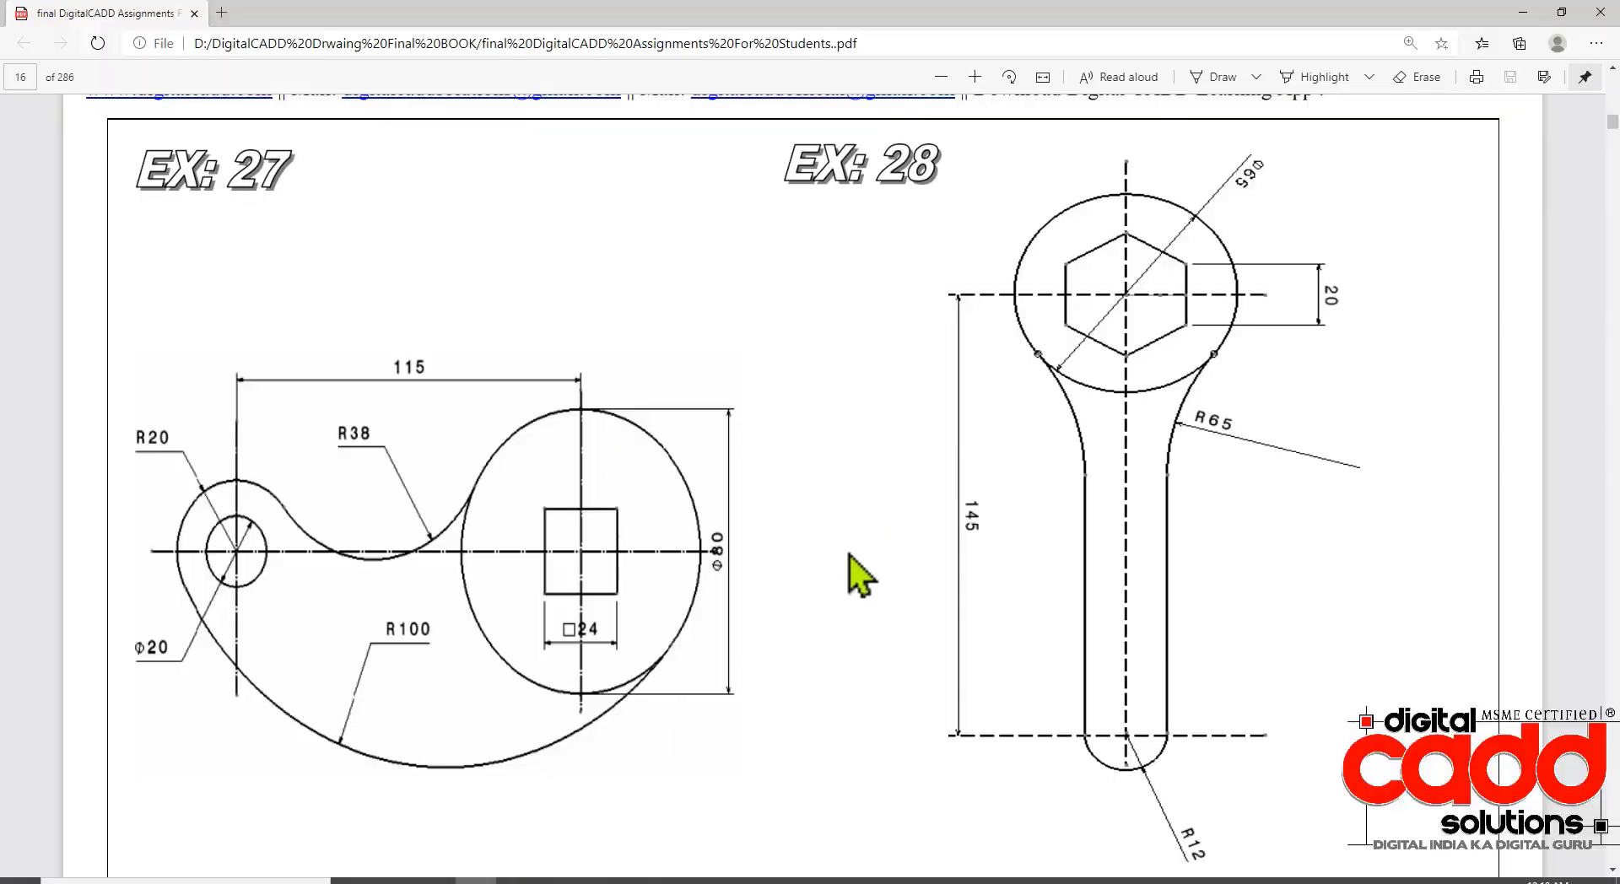
# - Scroll the PDF to the EX: 30 drawing on page 17
pyautogui.scroll(-5, 861, 572)
pyautogui.scroll(-5, 878, 599)
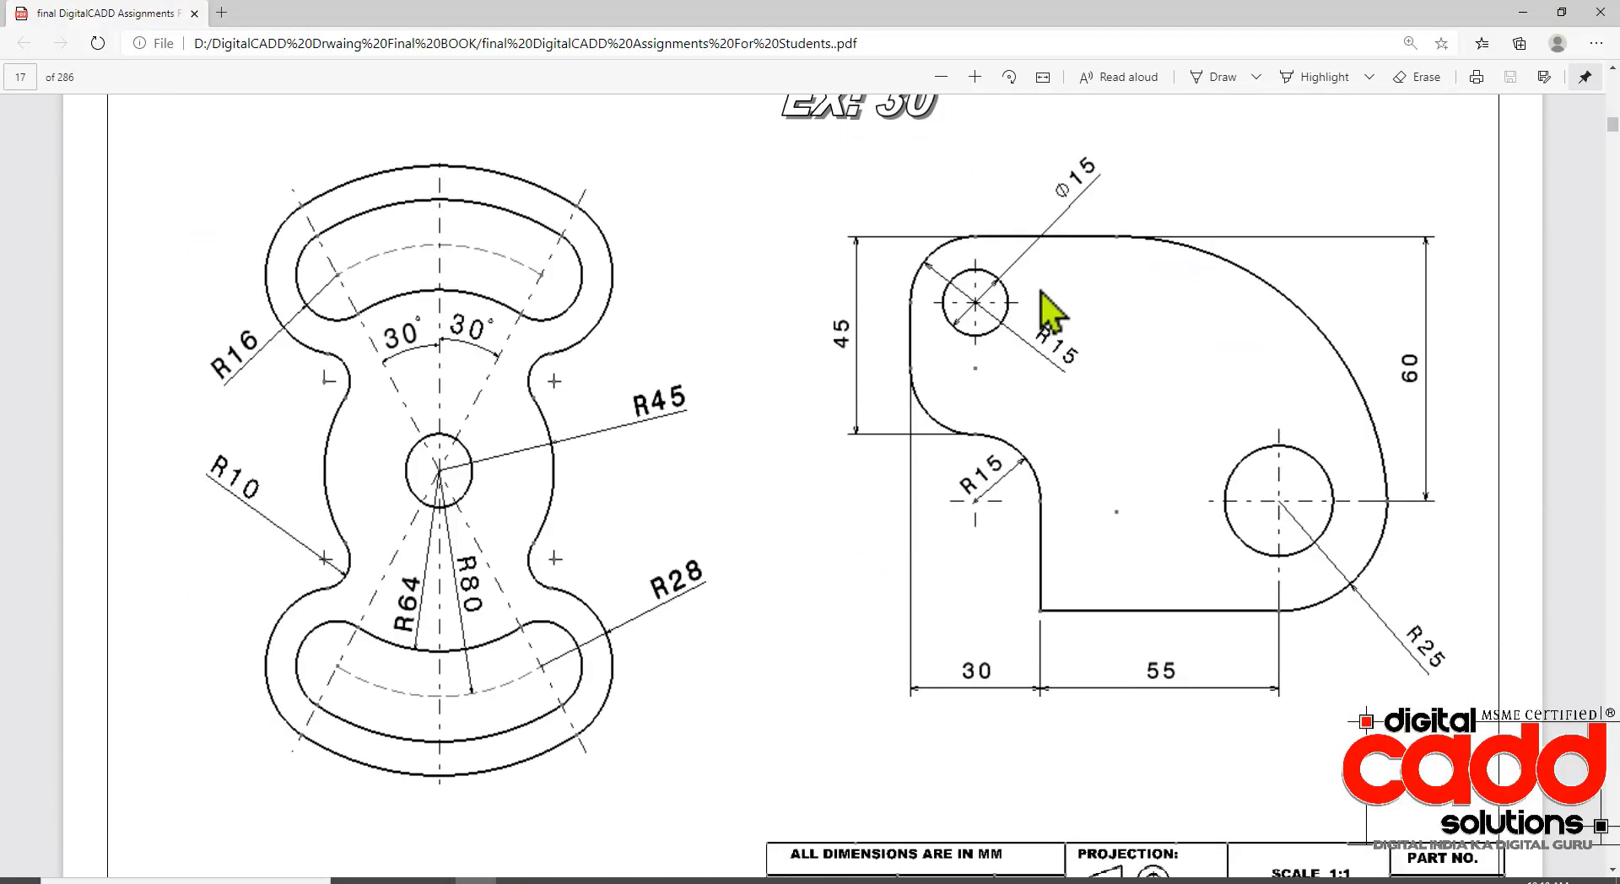
pyautogui.scroll(1, 860, 388)
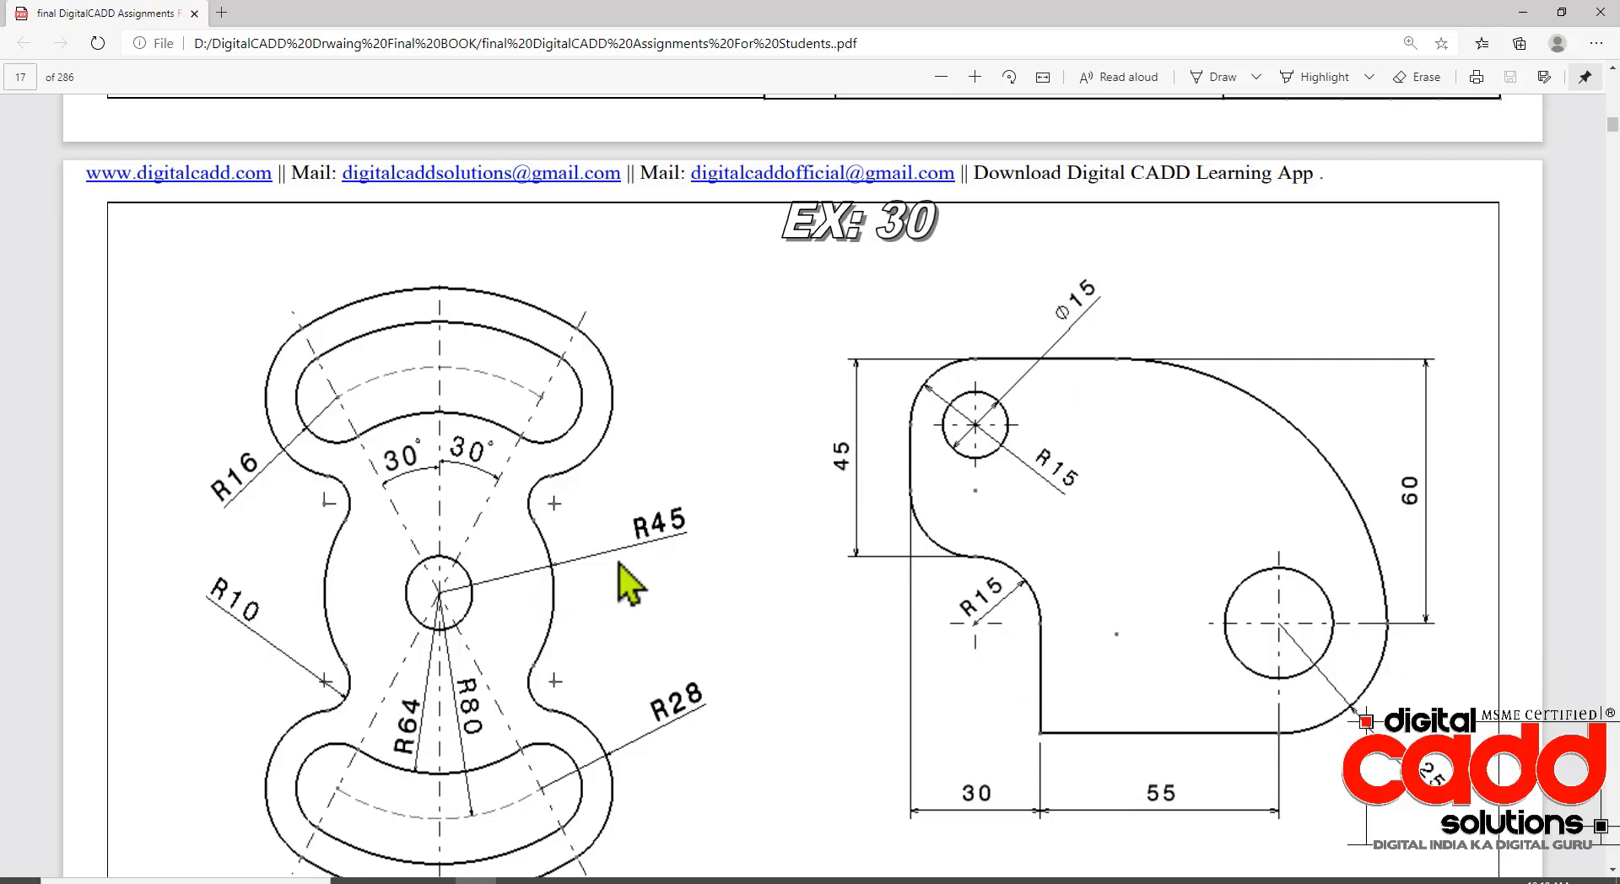
pyautogui.scroll(-1, 628, 582)
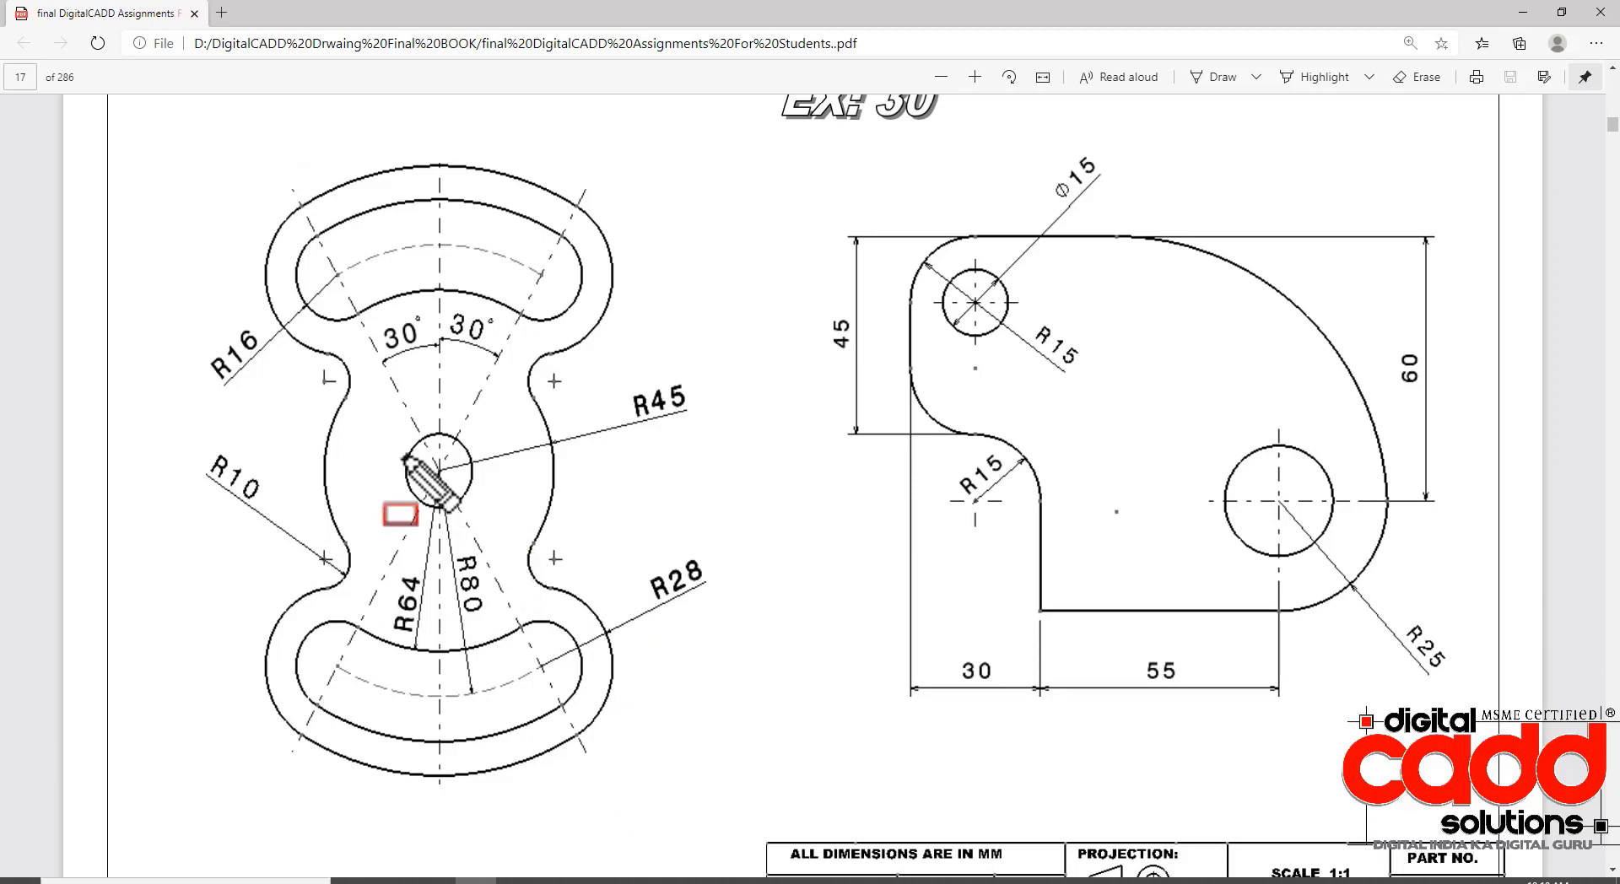
# - Draw red boxes around EX: 30's left drawing and central circle, plus an arrow at the circle
pyautogui.moveTo(174, 156)
pyautogui.mouseDown()
pyautogui.moveTo(700, 794)
pyautogui.moveTo(728, 802)
pyautogui.mouseUp()
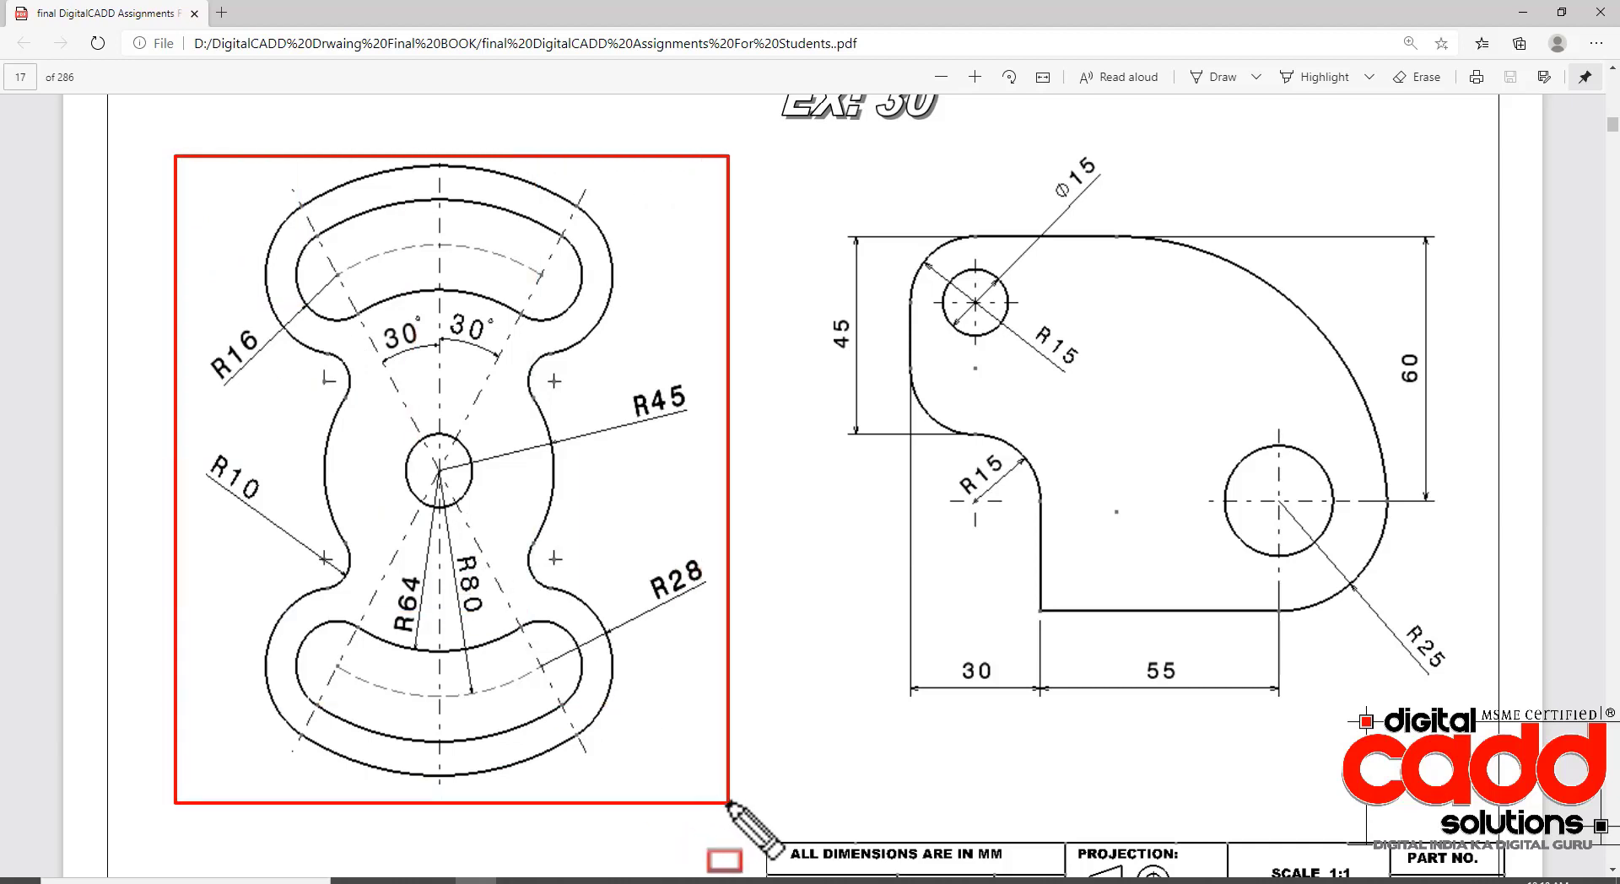
pyautogui.moveTo(382, 420)
pyautogui.mouseDown()
pyautogui.moveTo(453, 500)
pyautogui.moveTo(476, 478)
pyautogui.mouseUp()
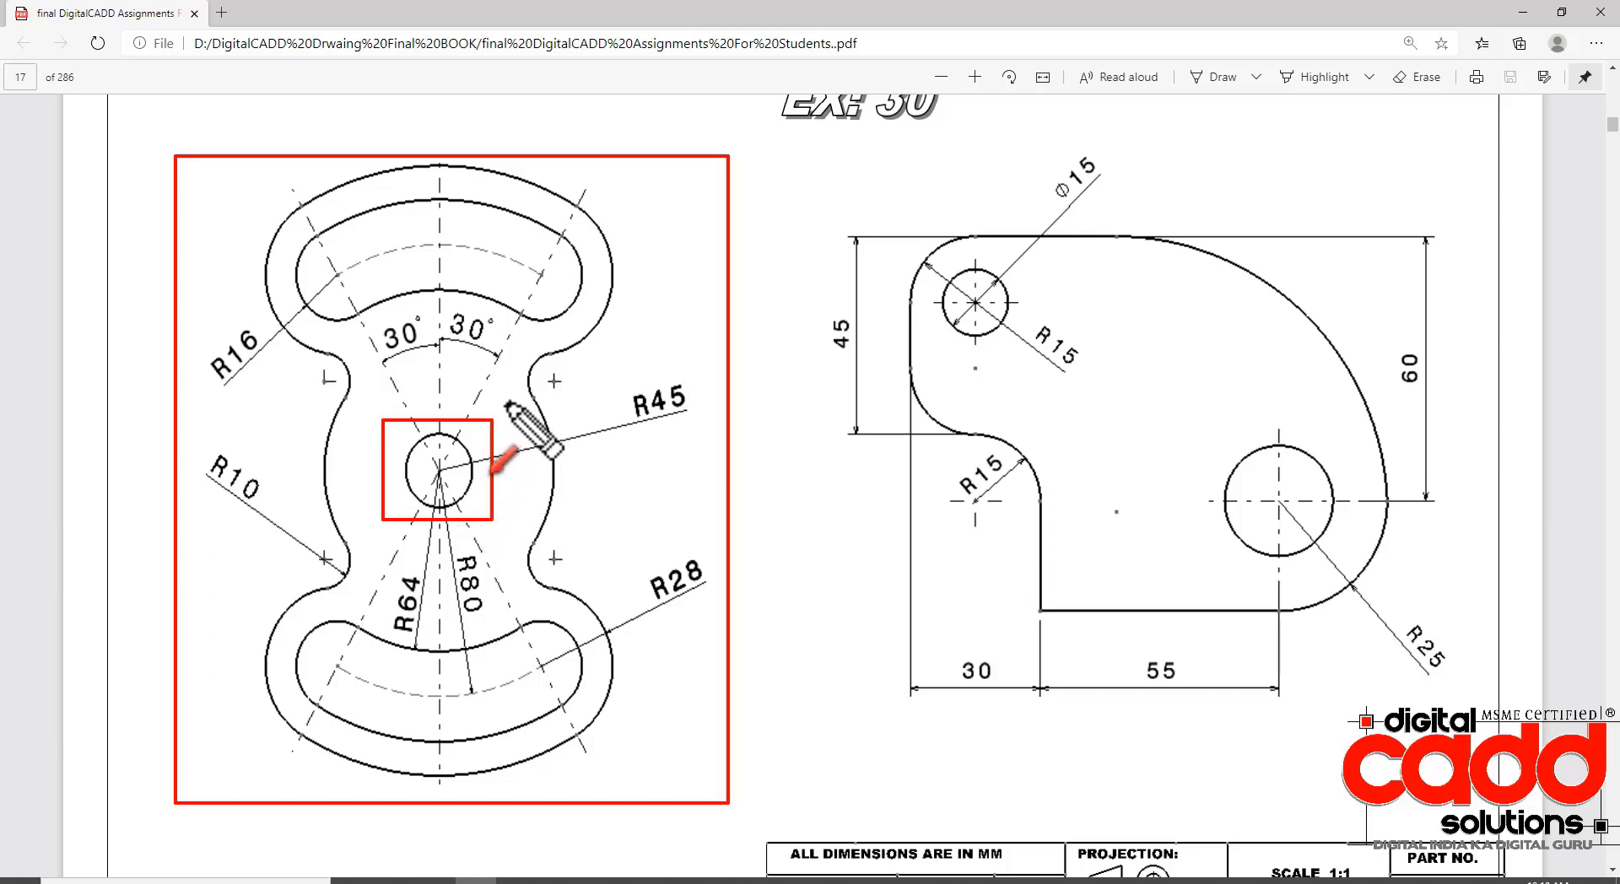
pyautogui.moveTo(517, 388); pyautogui.dragTo(467, 440)
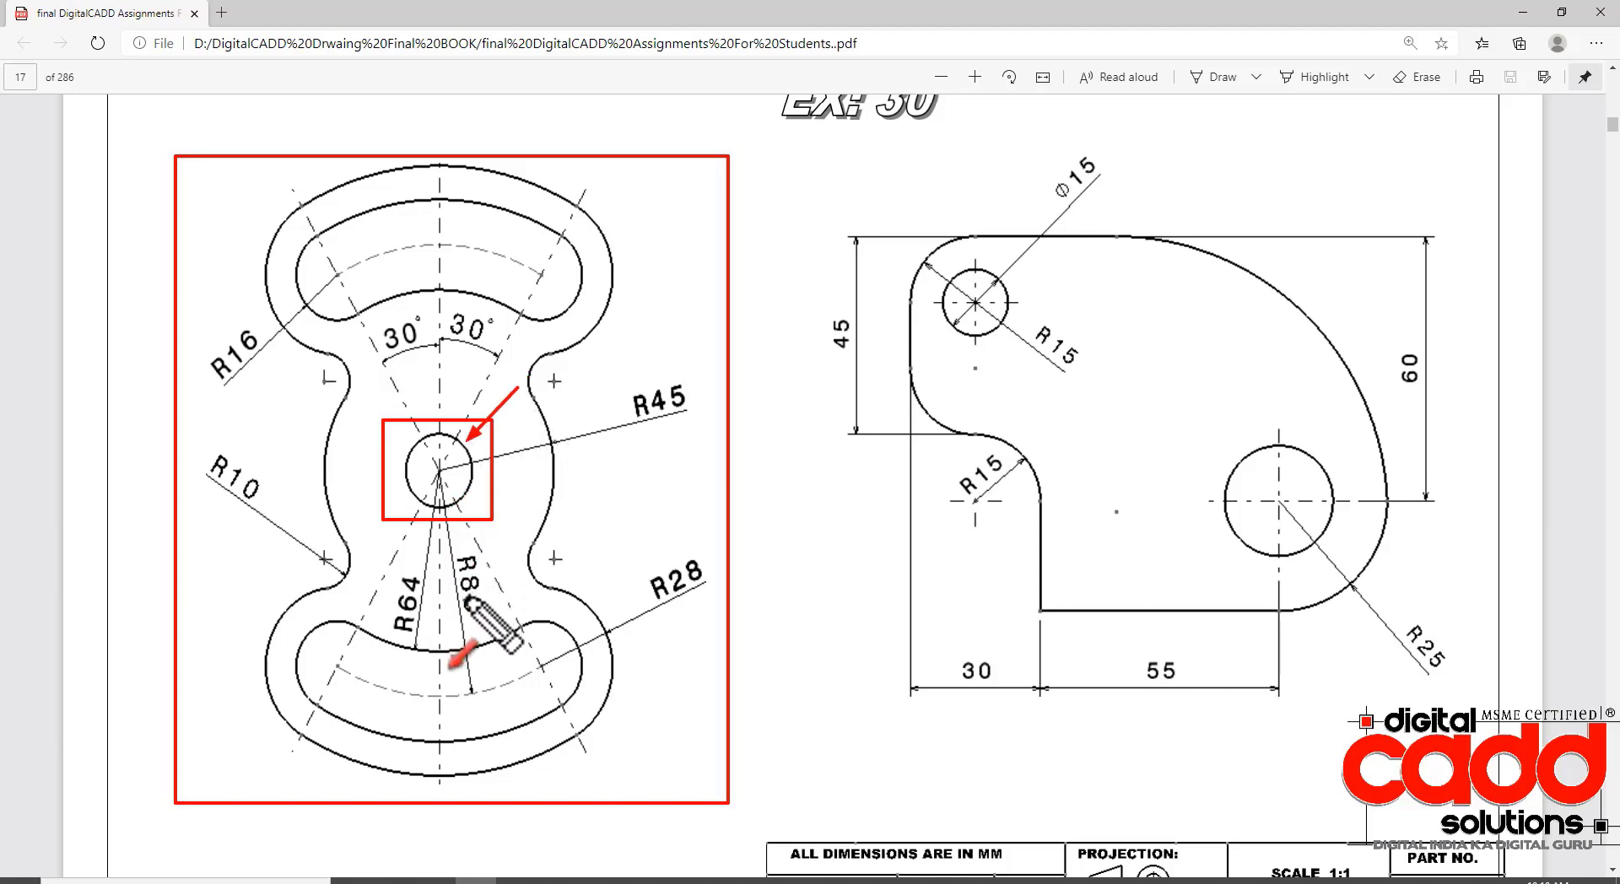
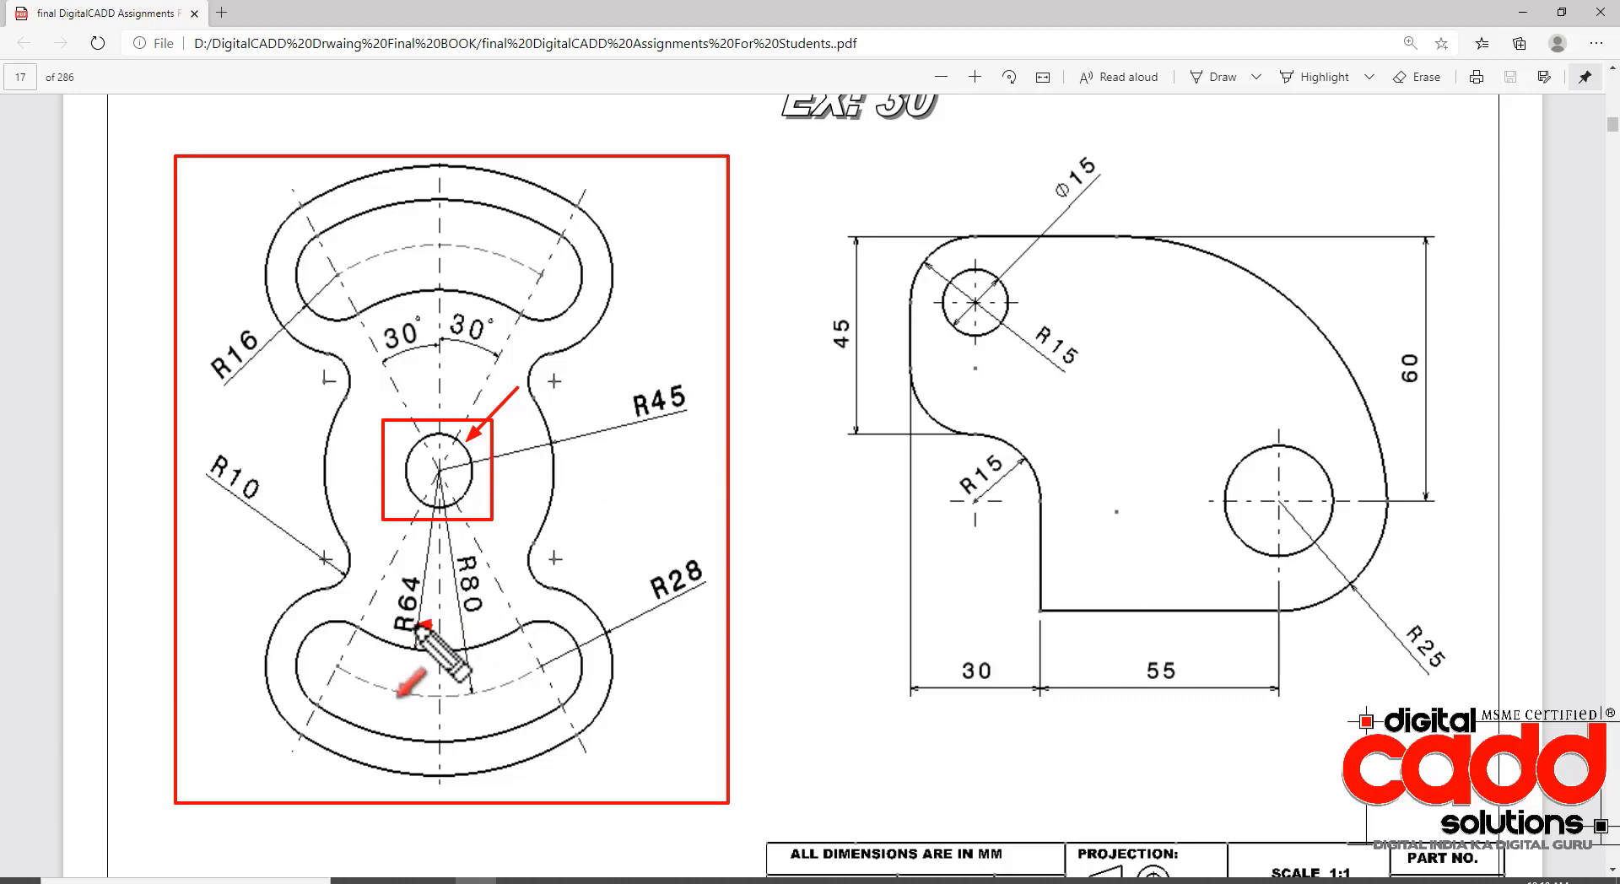
# - Arrow the R80 radius in red on the Ex 30 sheet, clear the ink, and return to AutoCAD
pyautogui.click(513, 579)
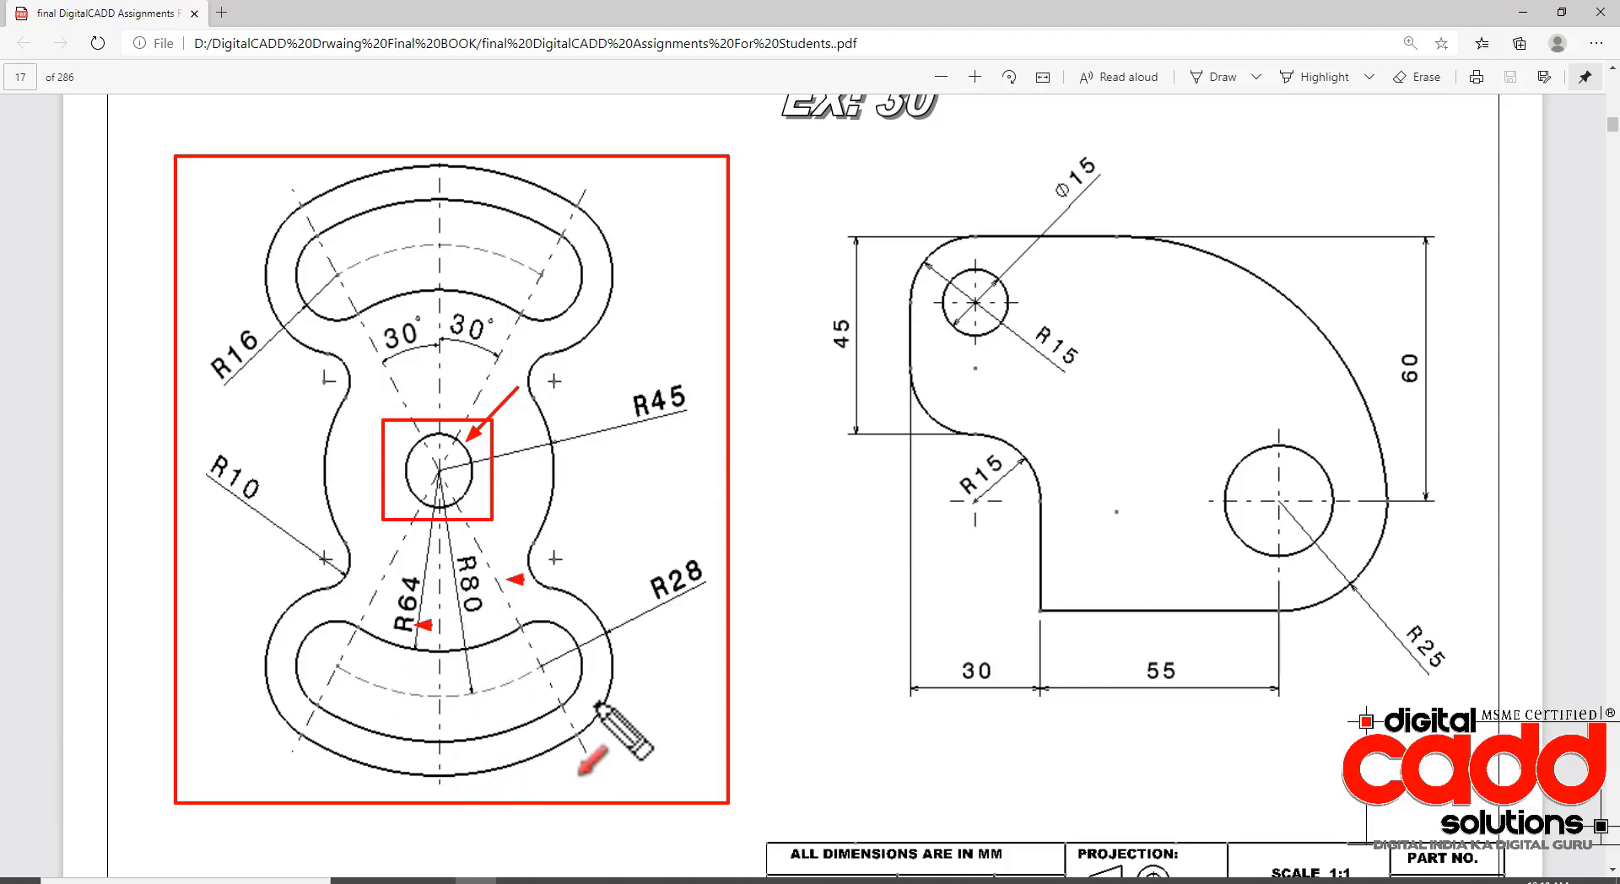
pyautogui.press('Escape')
pyautogui.hotkey('alt', 'Tab')
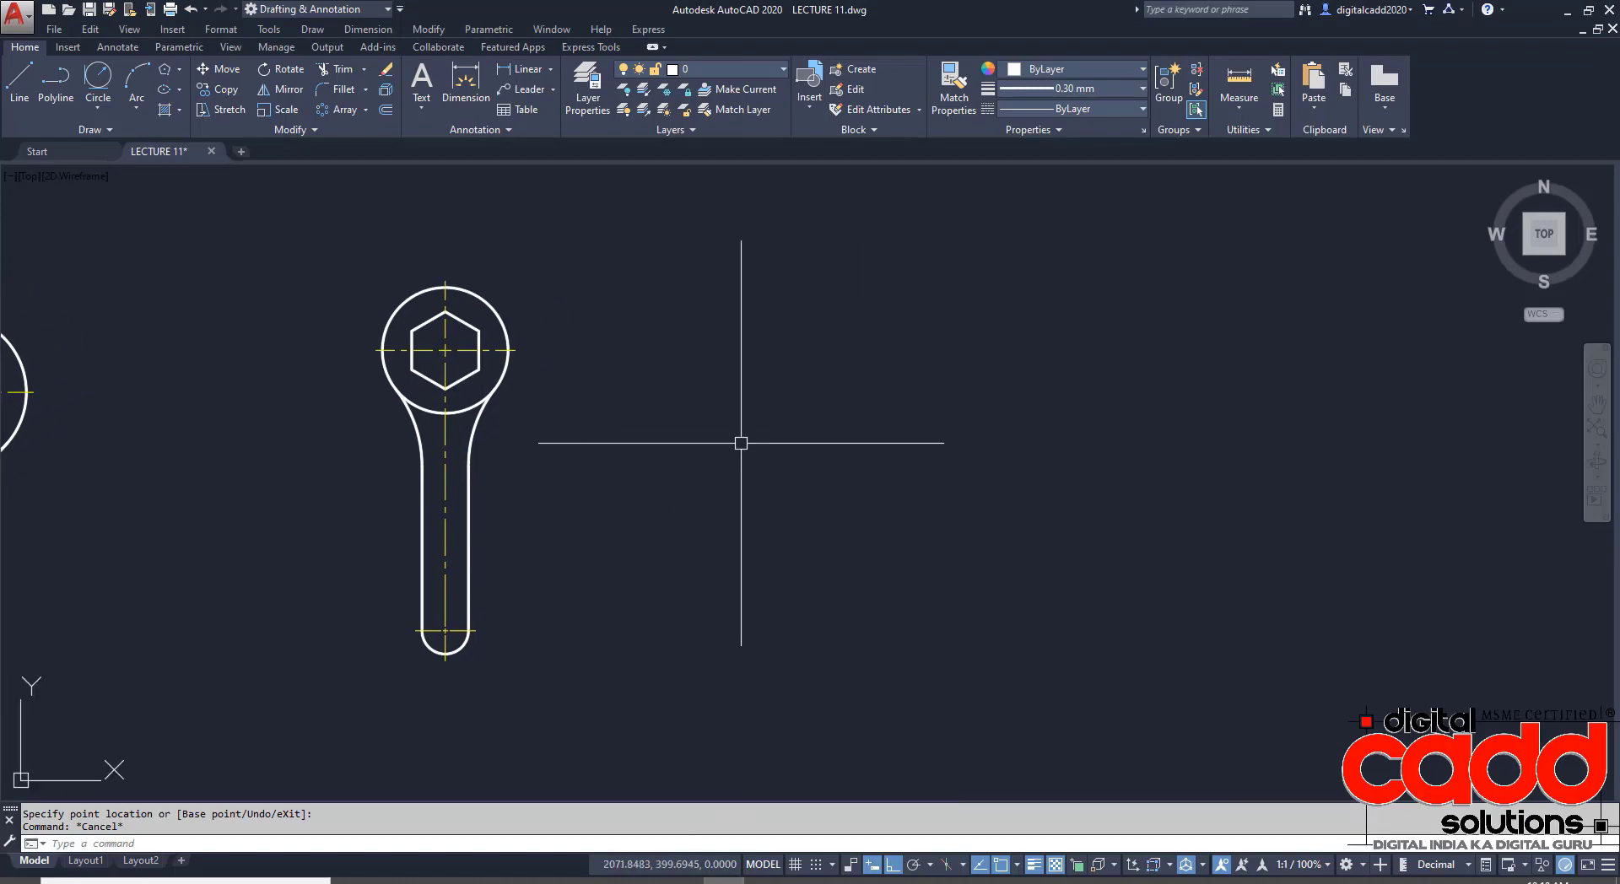
# - Draw concentric circles of radius 20, 45 and 64 from one centre right of the wrench
pyautogui.write('c')
pyautogui.press('Return')
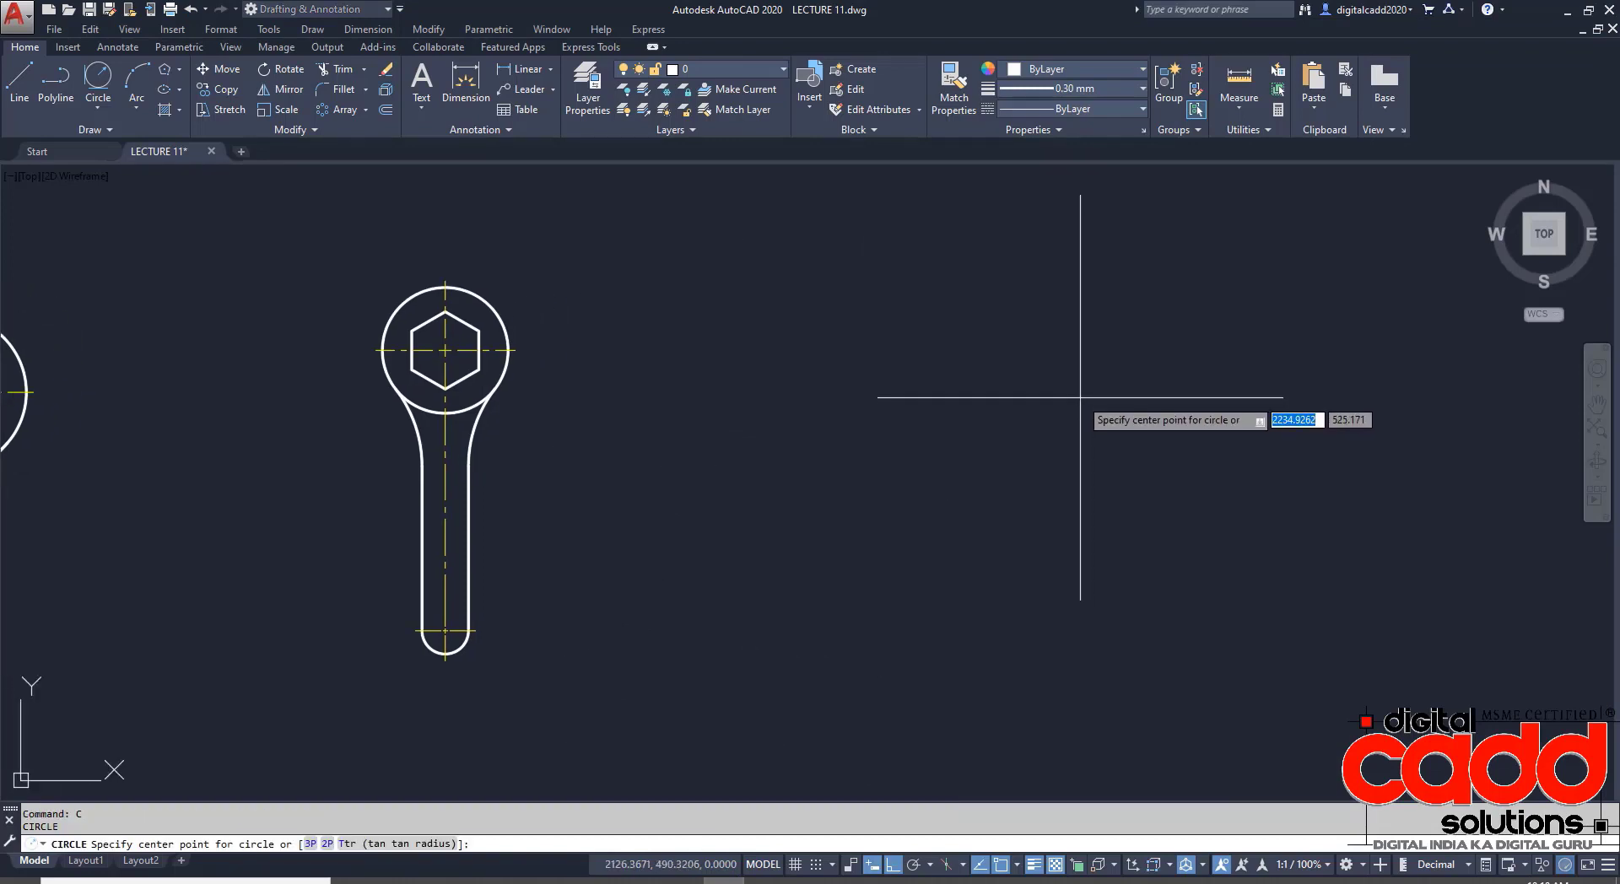
pyautogui.click(1080, 398)
pyautogui.write('20')
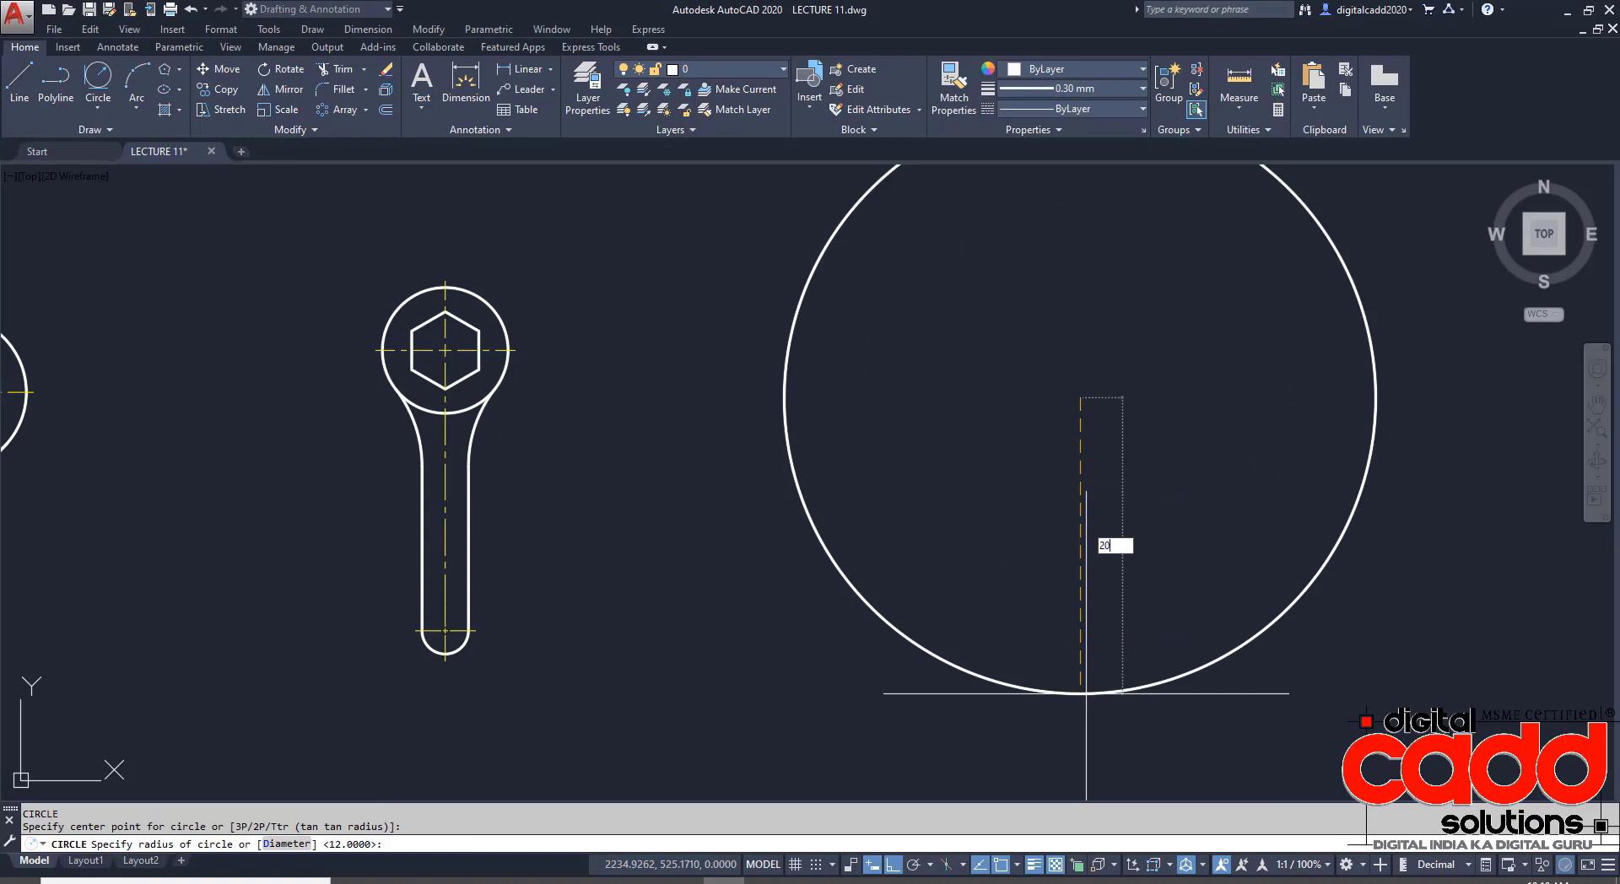
pyautogui.press('Return')
pyautogui.press('Return')
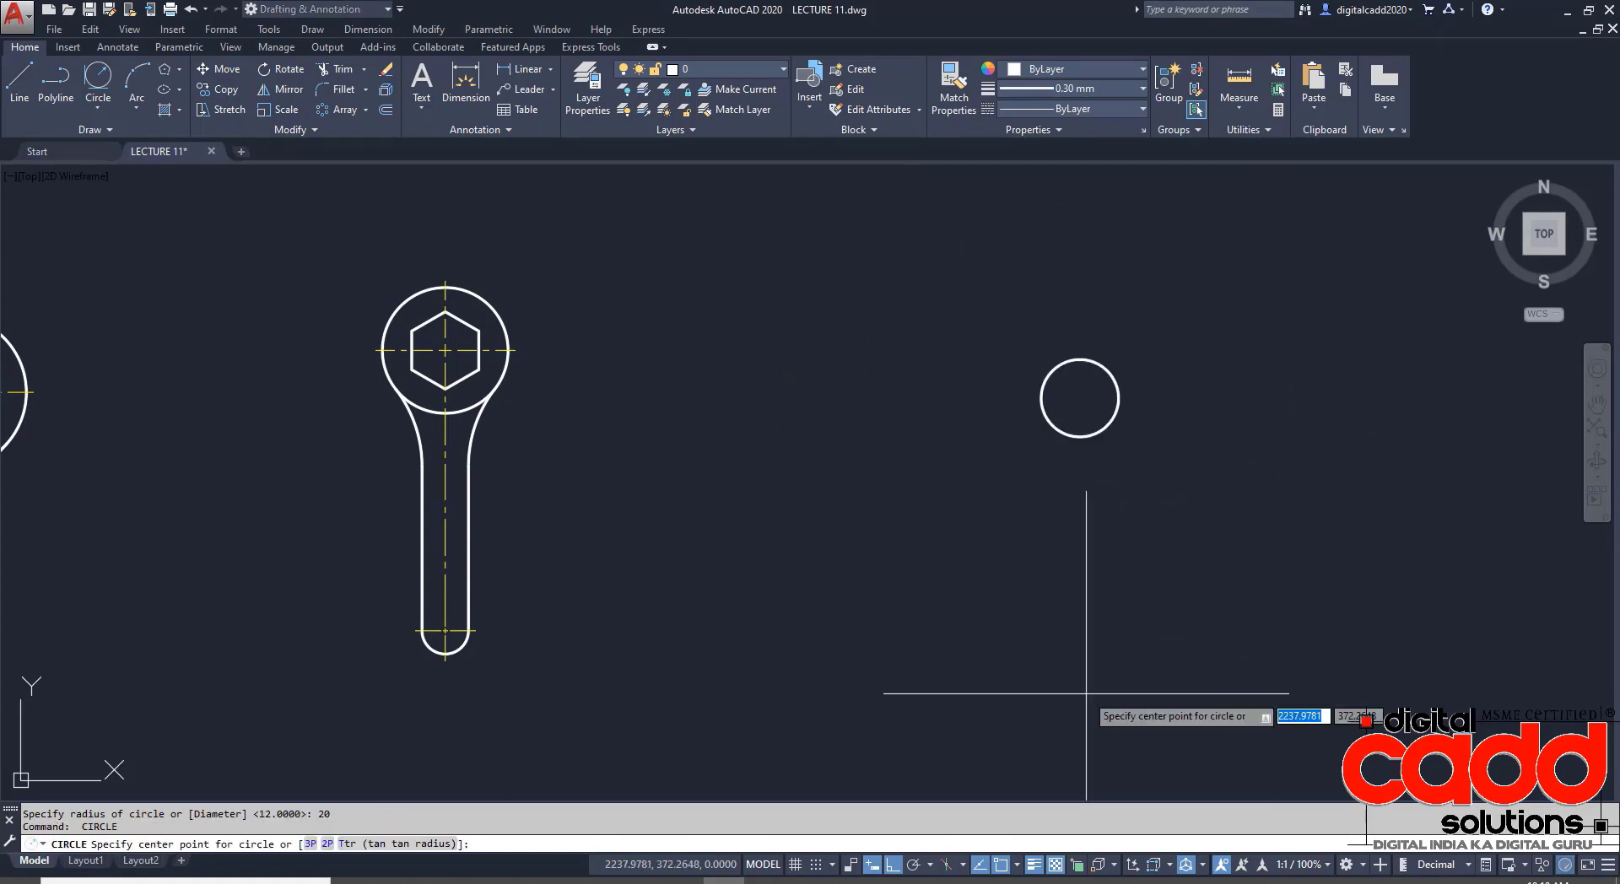
pyautogui.click(1080, 398)
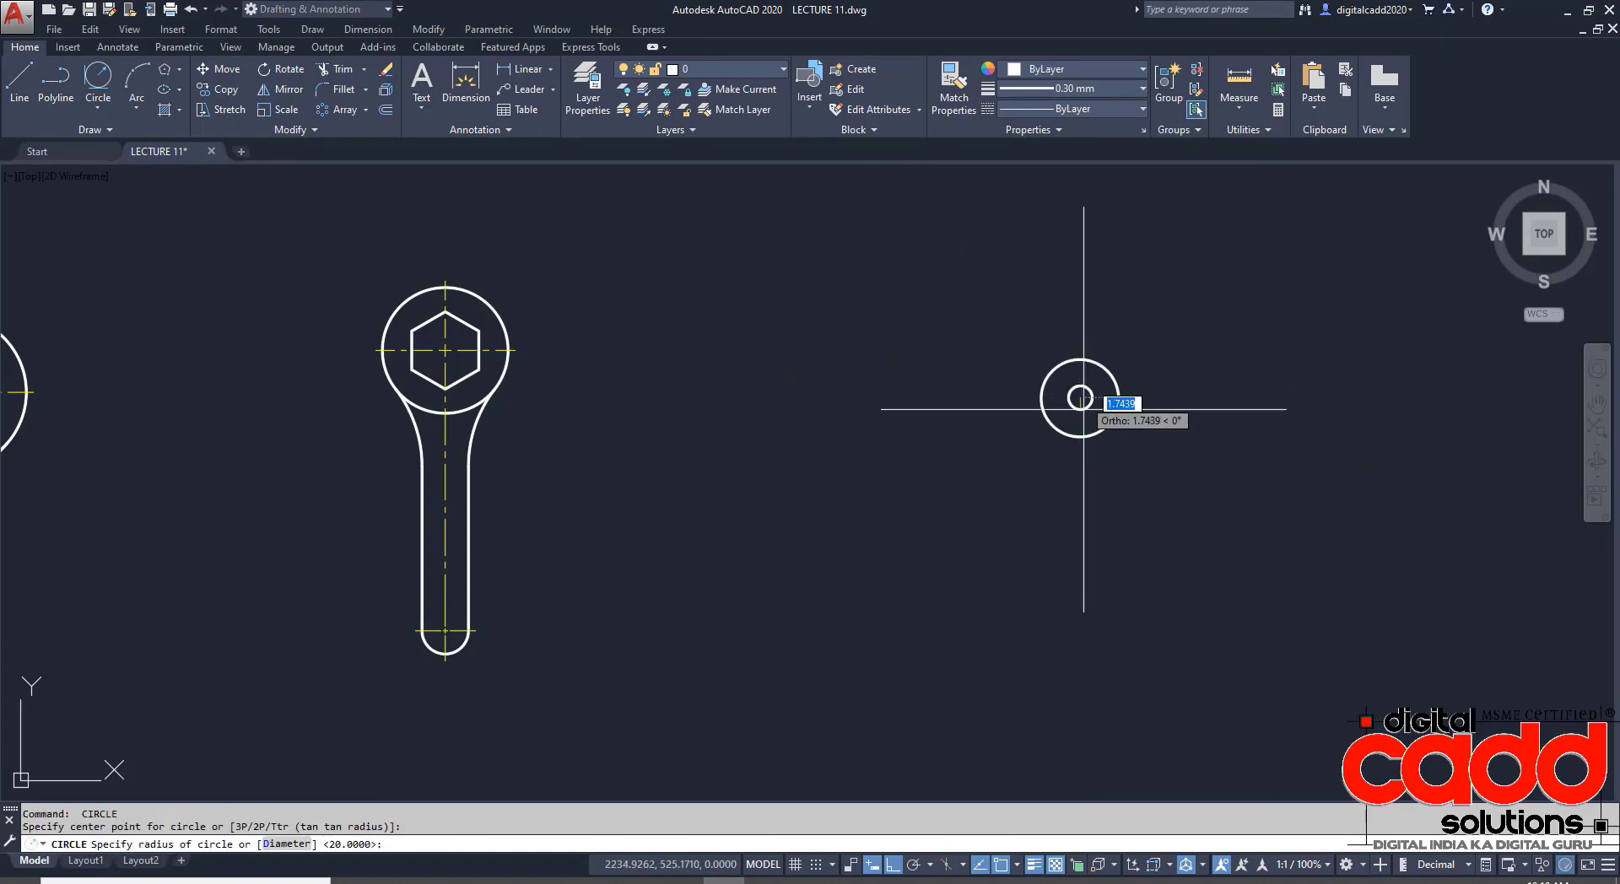
pyautogui.write('45')
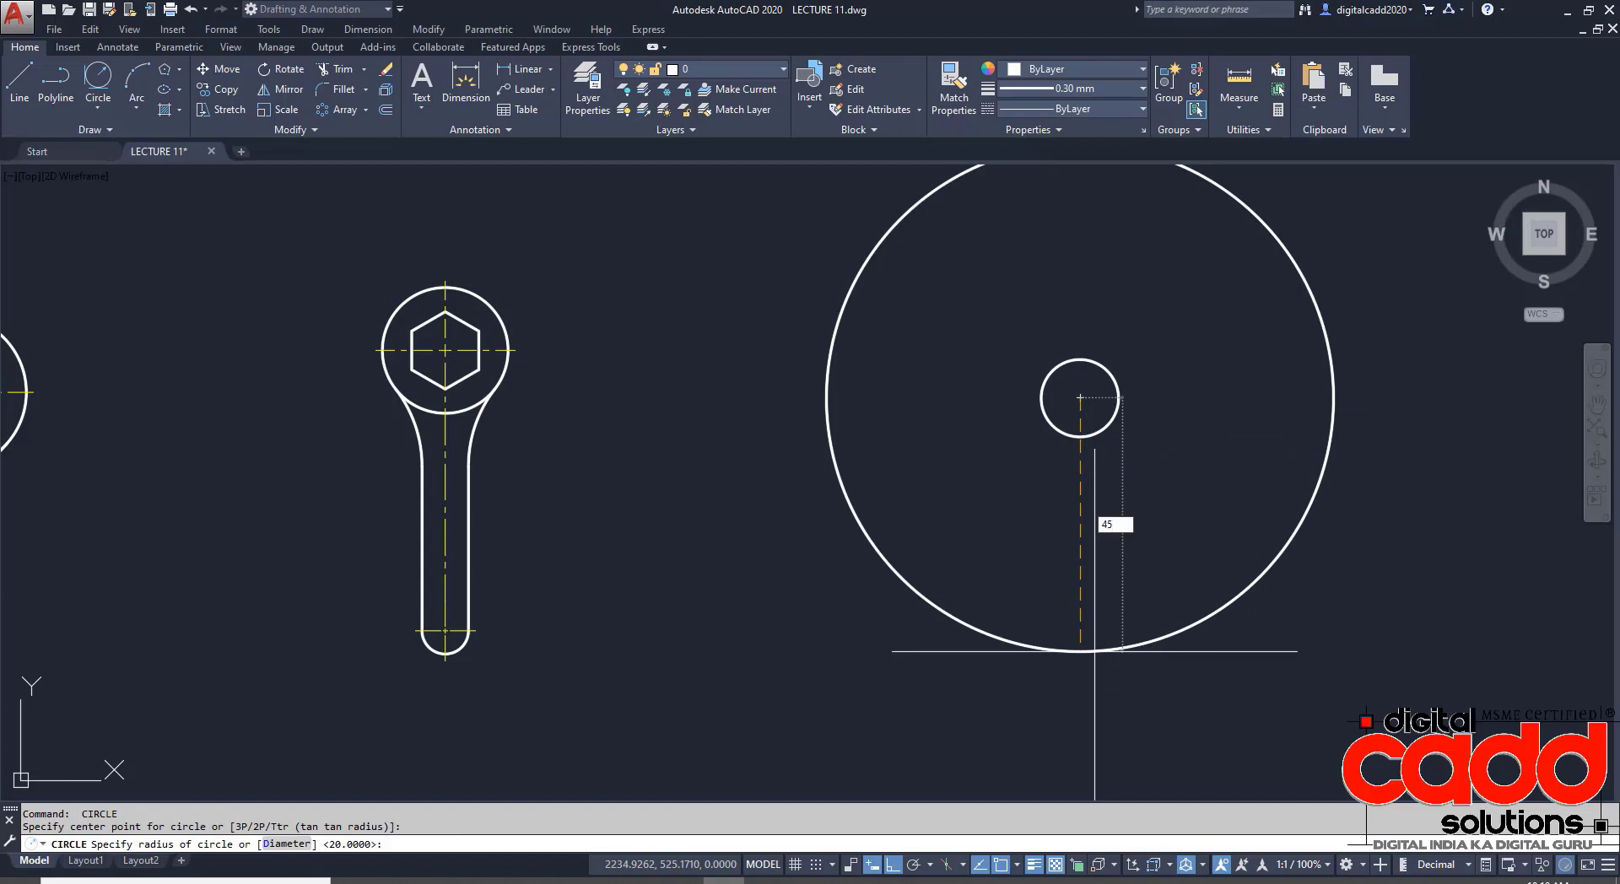
pyautogui.press('Return')
pyautogui.press('Return')
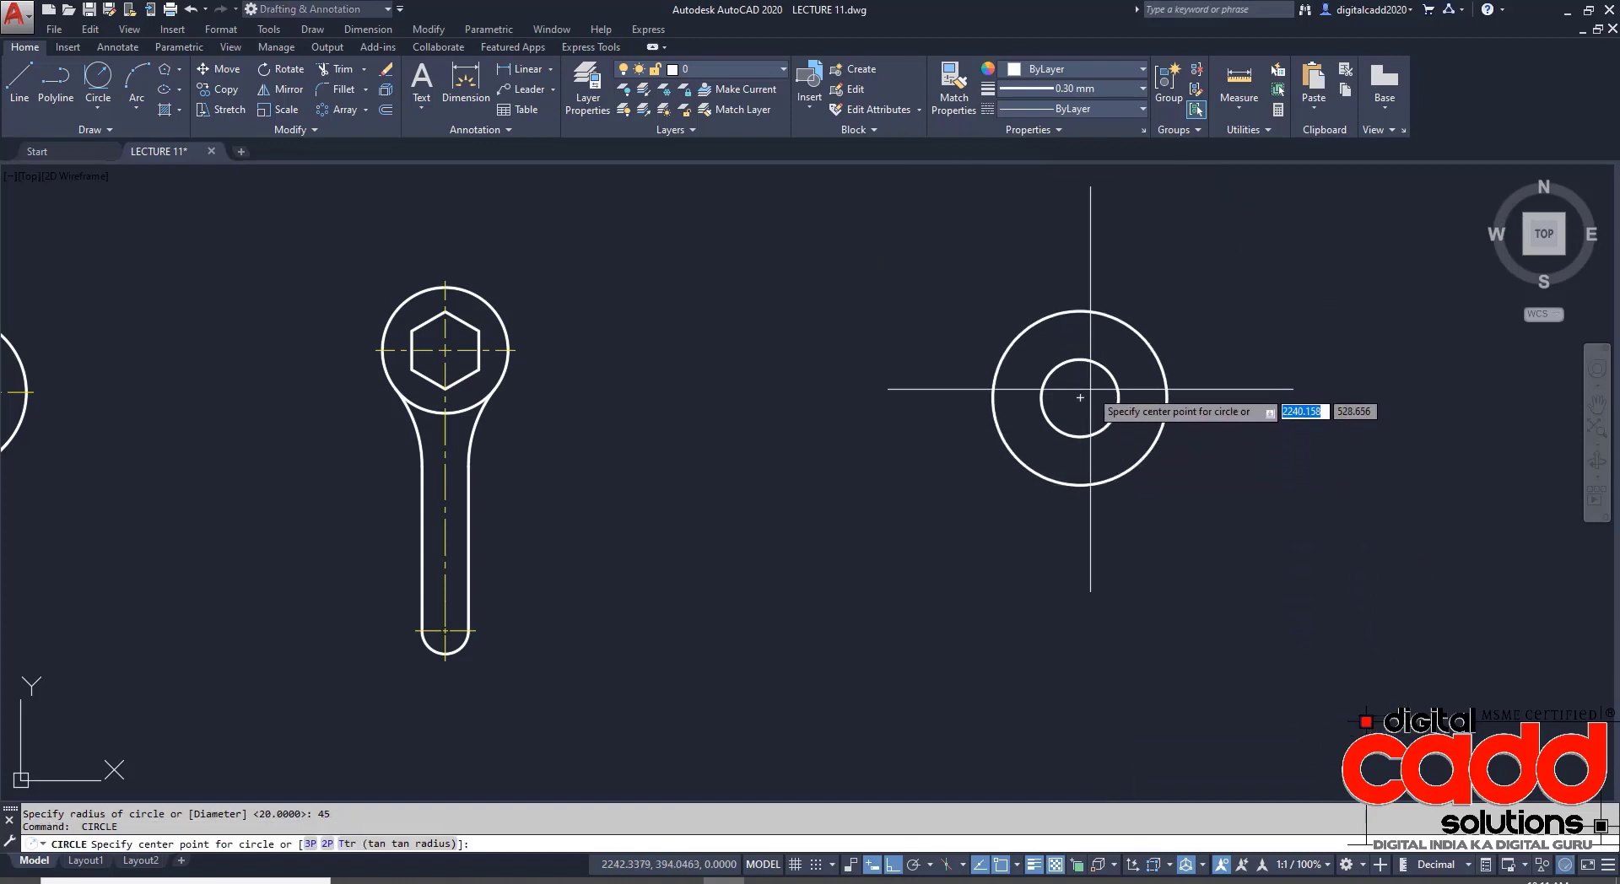
pyautogui.click(1080, 397)
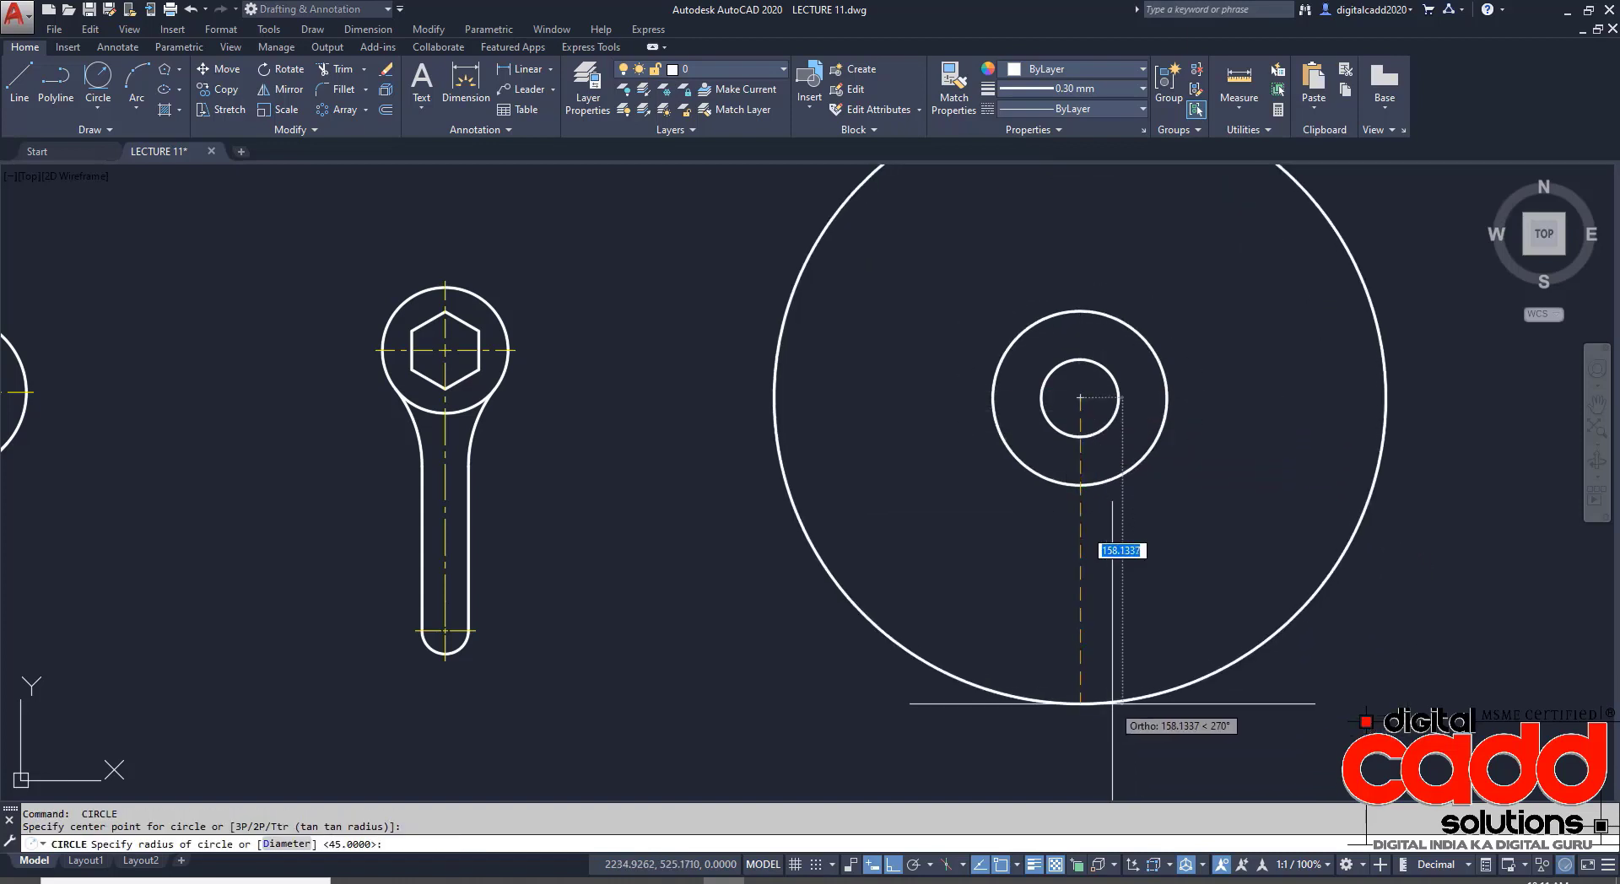
pyautogui.write('64')
pyautogui.press('Return')
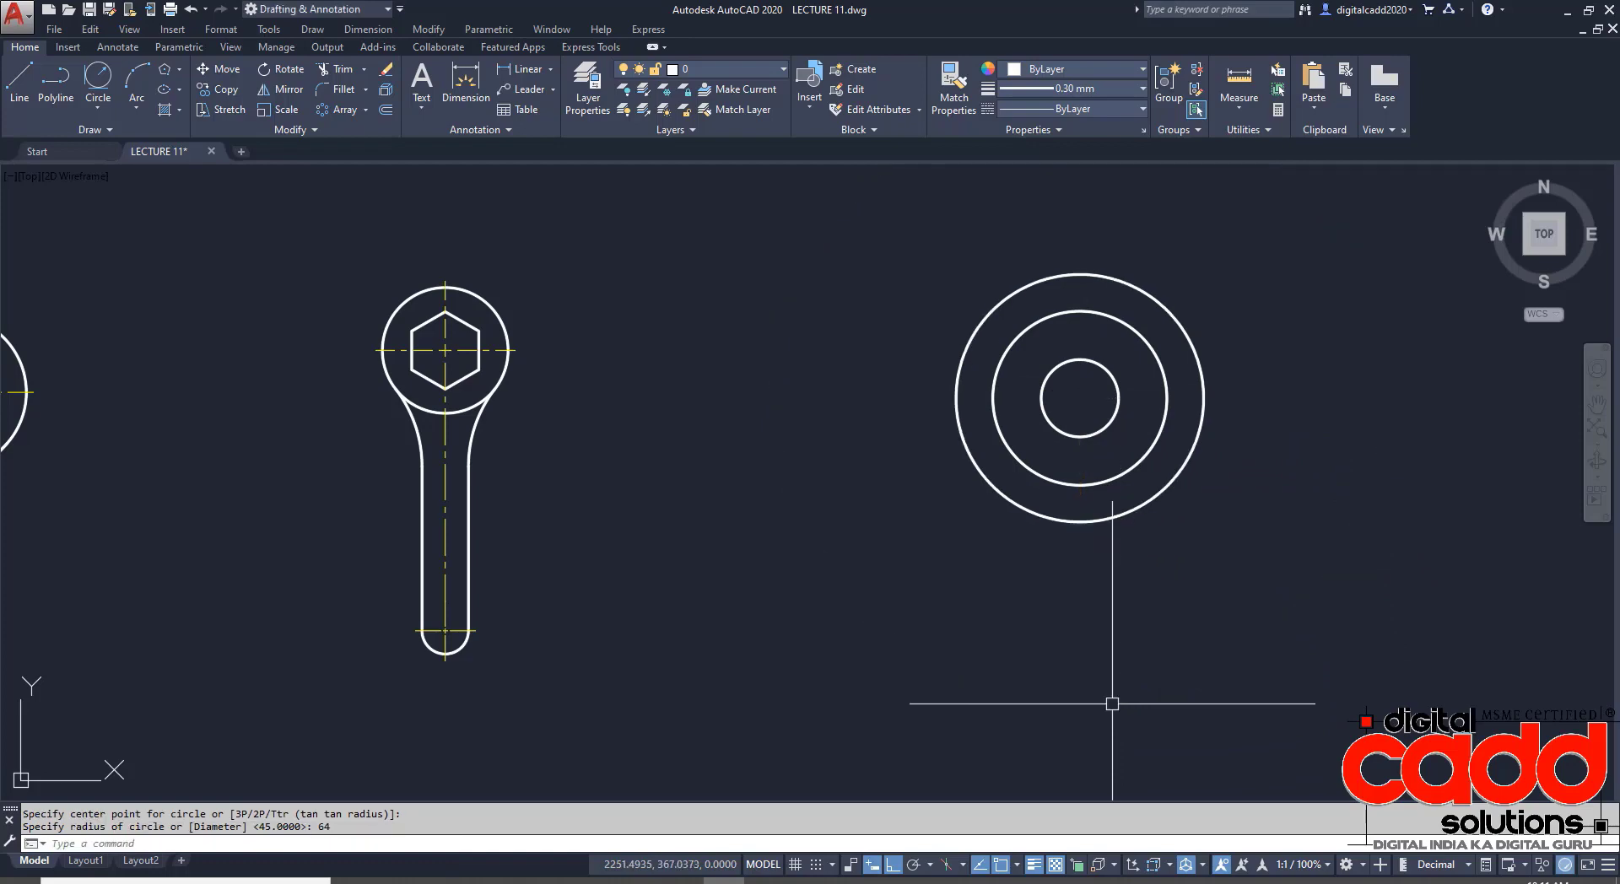
# - Add the outer R80 circle on the same centre, recentre the view, and bring up the Ex 30 sheet
pyautogui.click(477, 880)
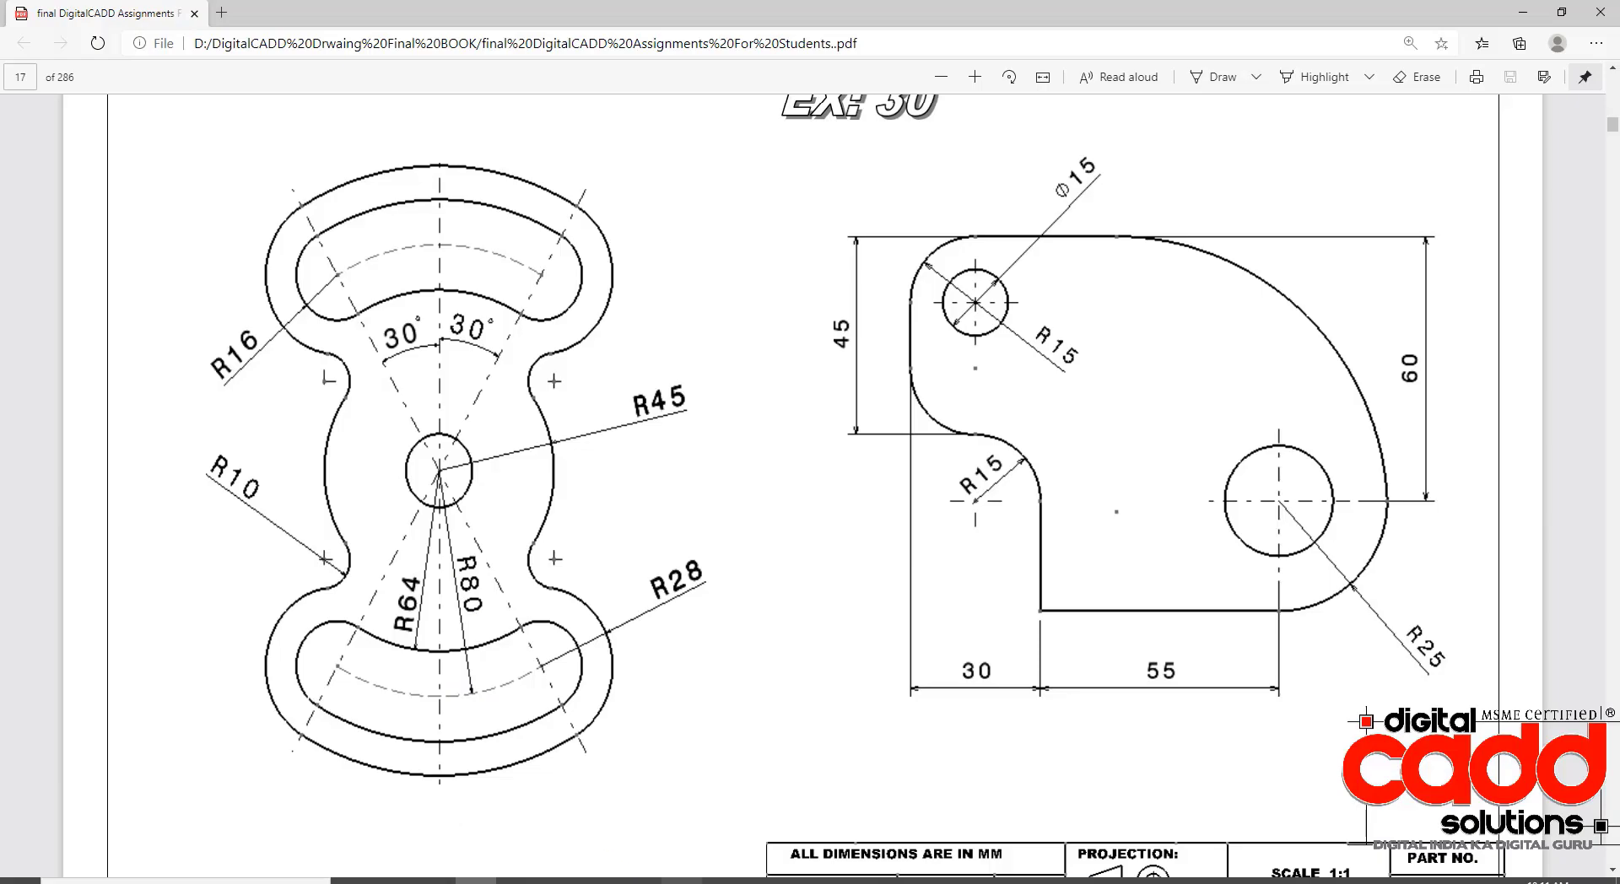
pyautogui.click(724, 880)
pyautogui.press('Return')
pyautogui.click(1080, 397)
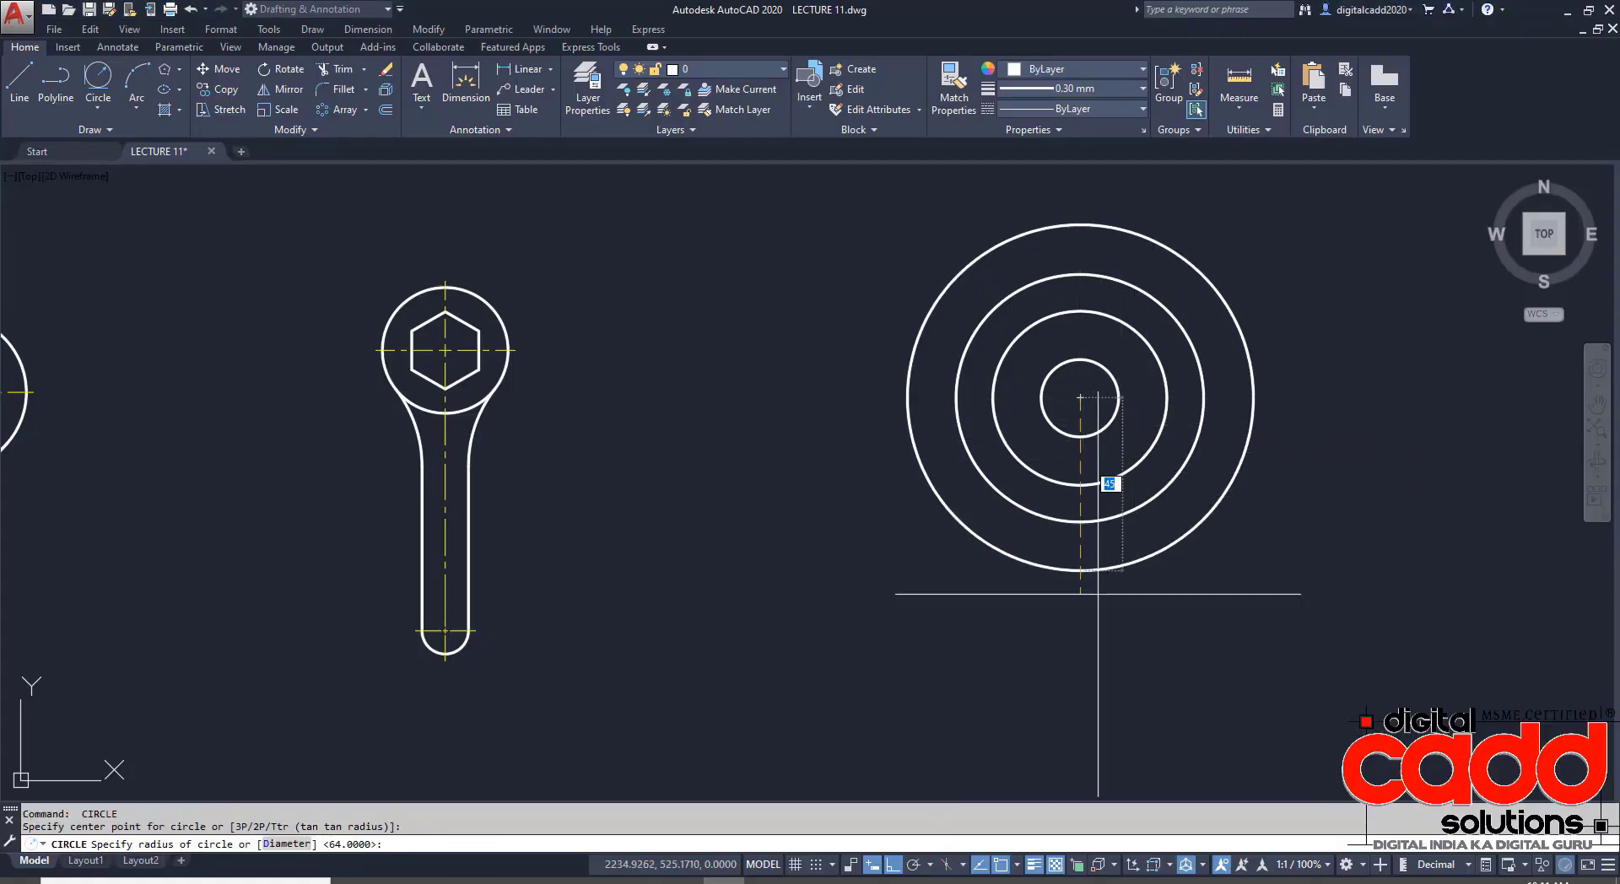
pyautogui.write('80')
pyautogui.press('Return')
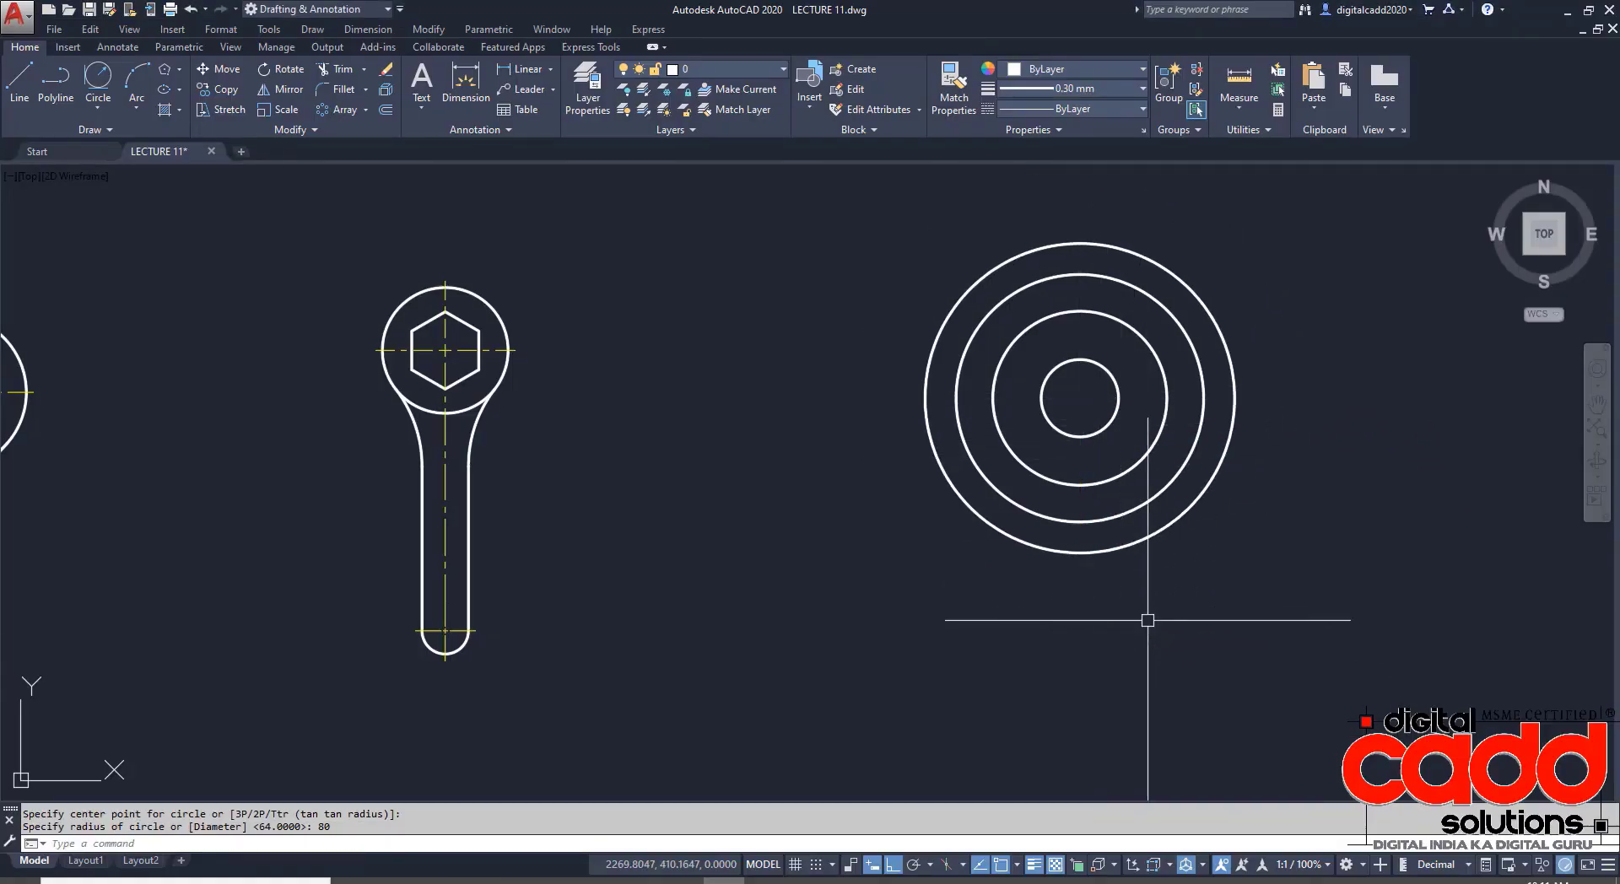
pyautogui.moveTo(1168, 560); pyautogui.dragTo(742, 651, button='middle')
pyautogui.scroll(-2, 517, 313)
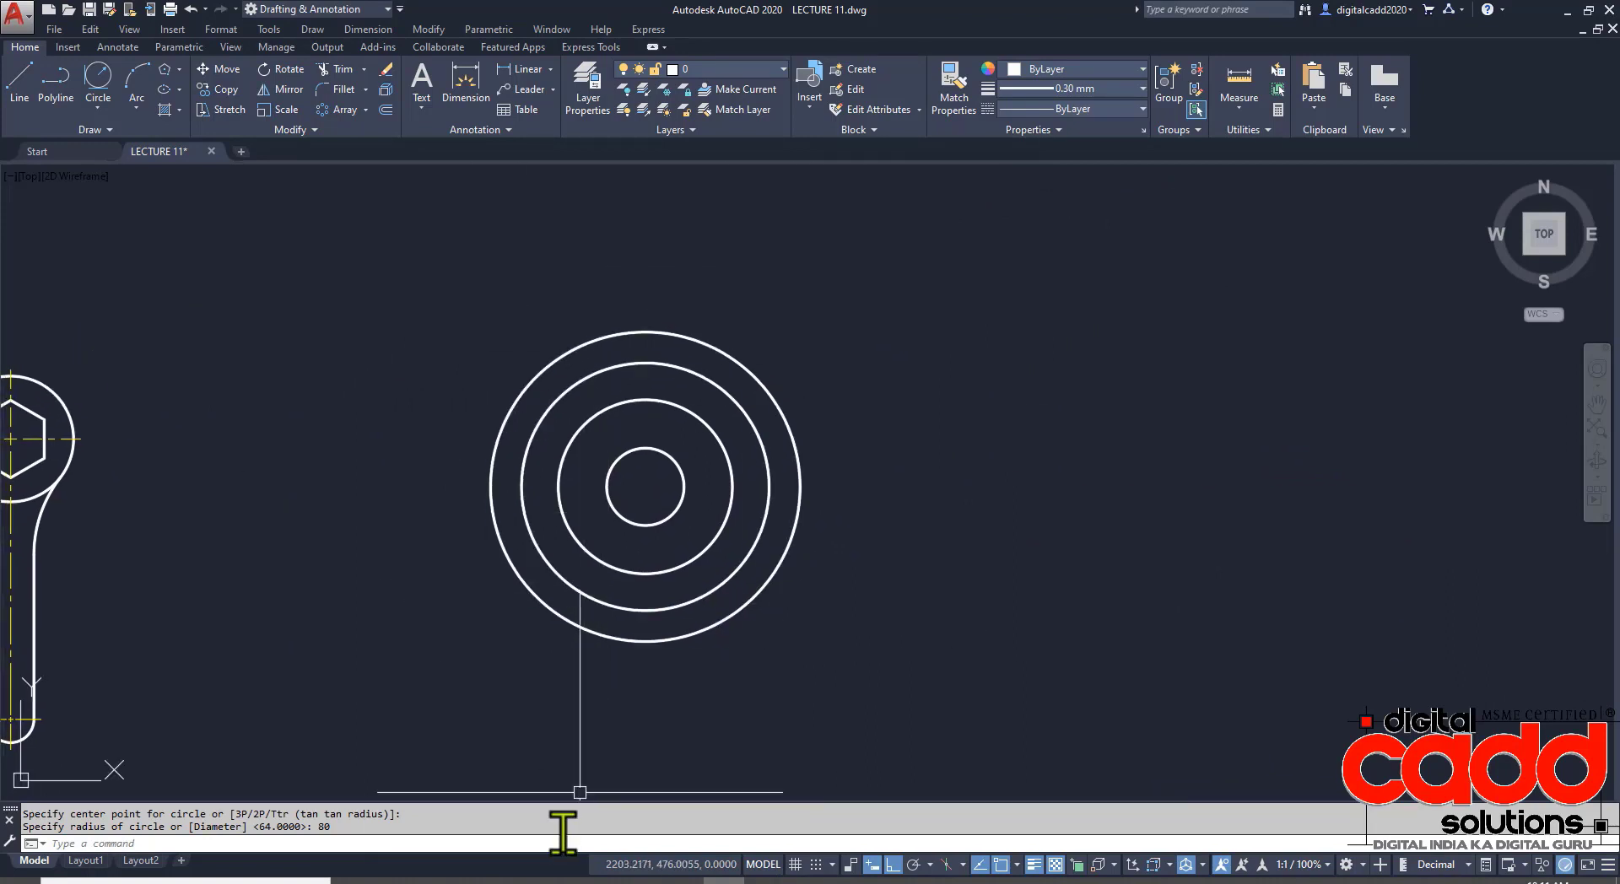
pyautogui.click(475, 879)
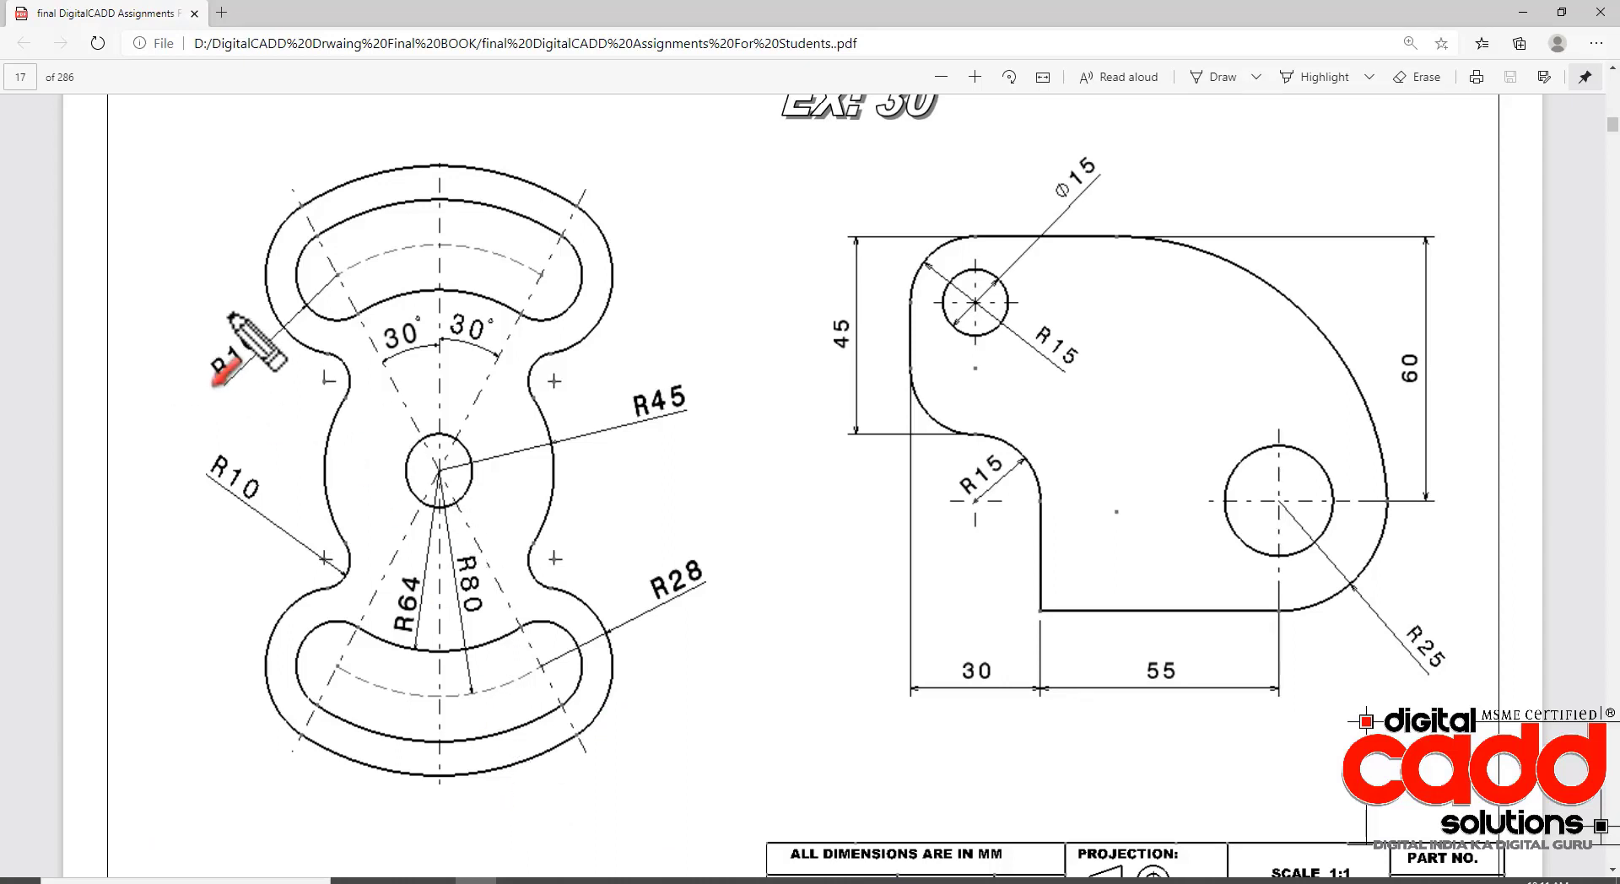
# - Box the R16 label on Ex 30 and arrow the R16 slot arc in red
pyautogui.moveTo(243, 303); pyautogui.dragTo(239, 328)
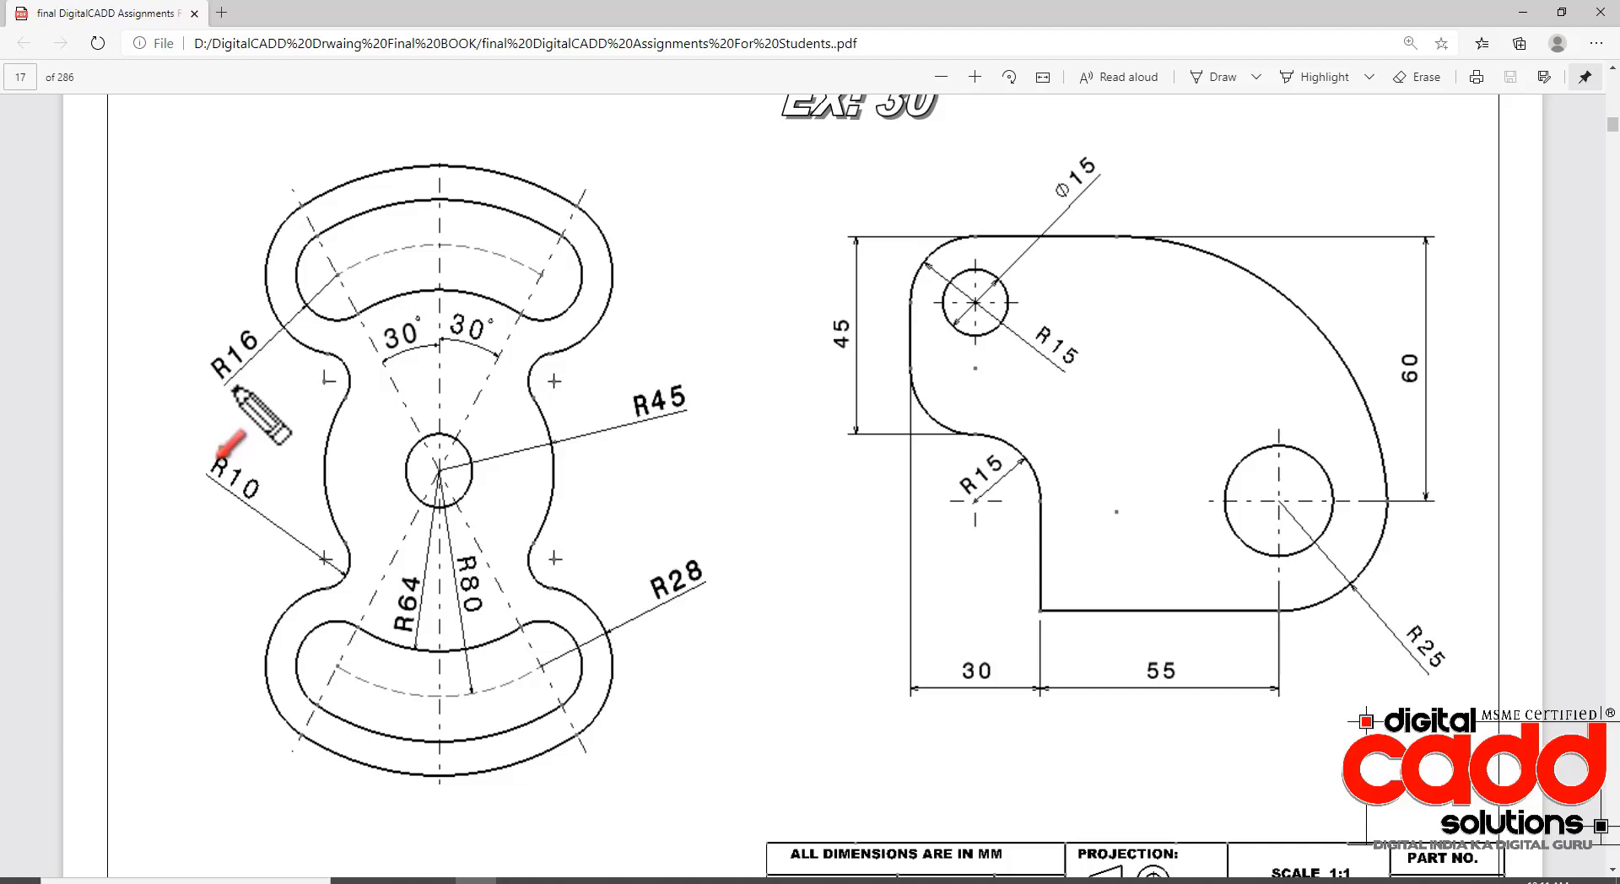
pyautogui.moveTo(187, 319); pyautogui.dragTo(258, 382)
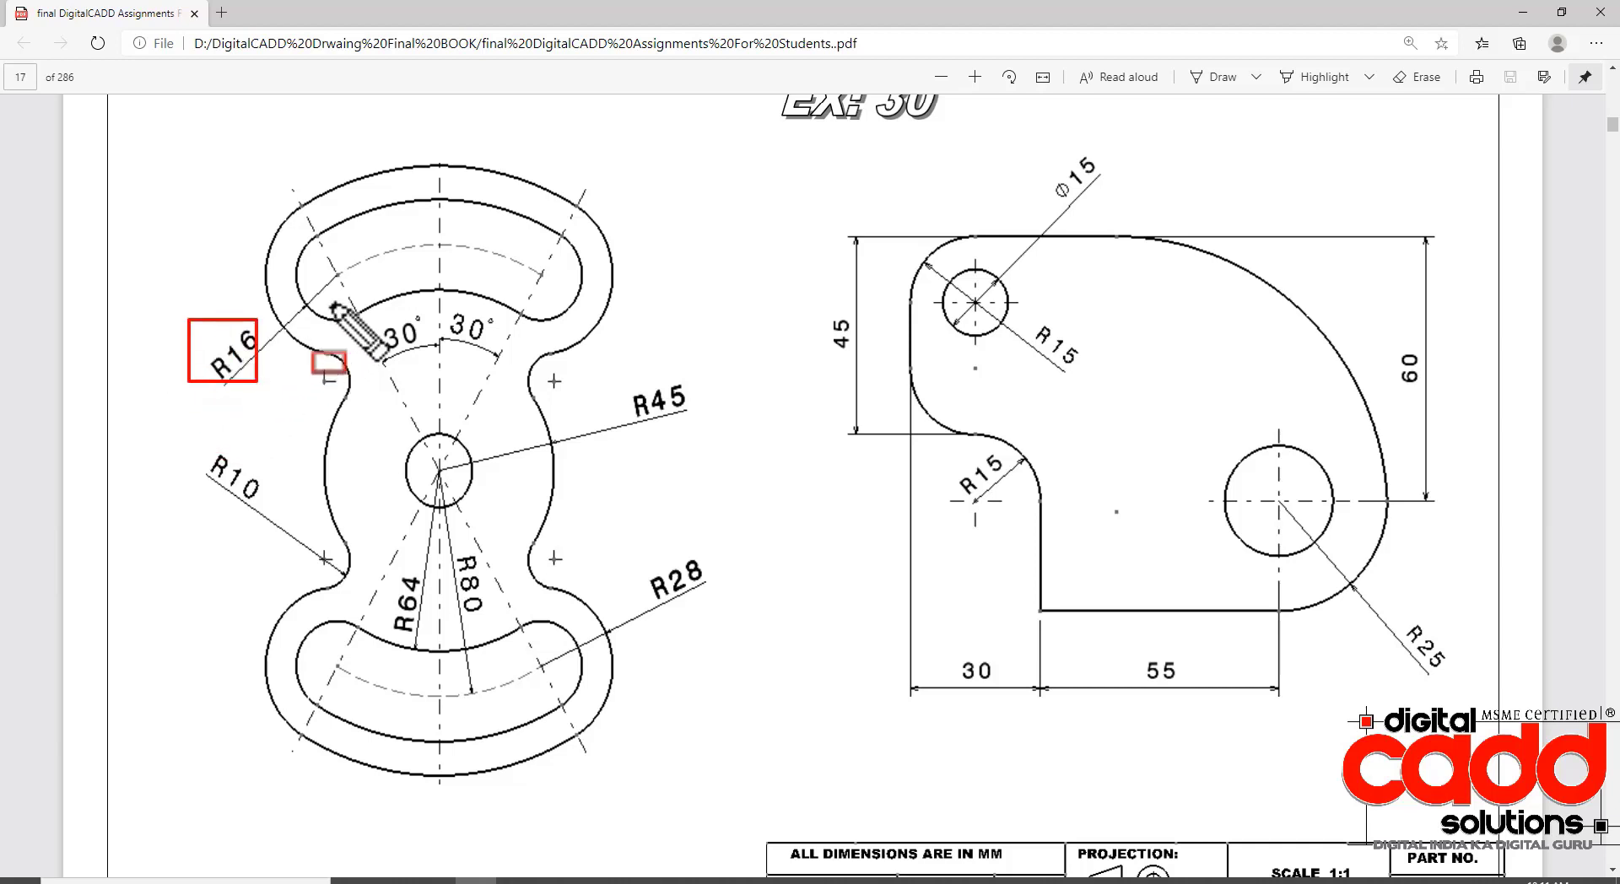
pyautogui.moveTo(340, 278); pyautogui.dragTo(326, 293)
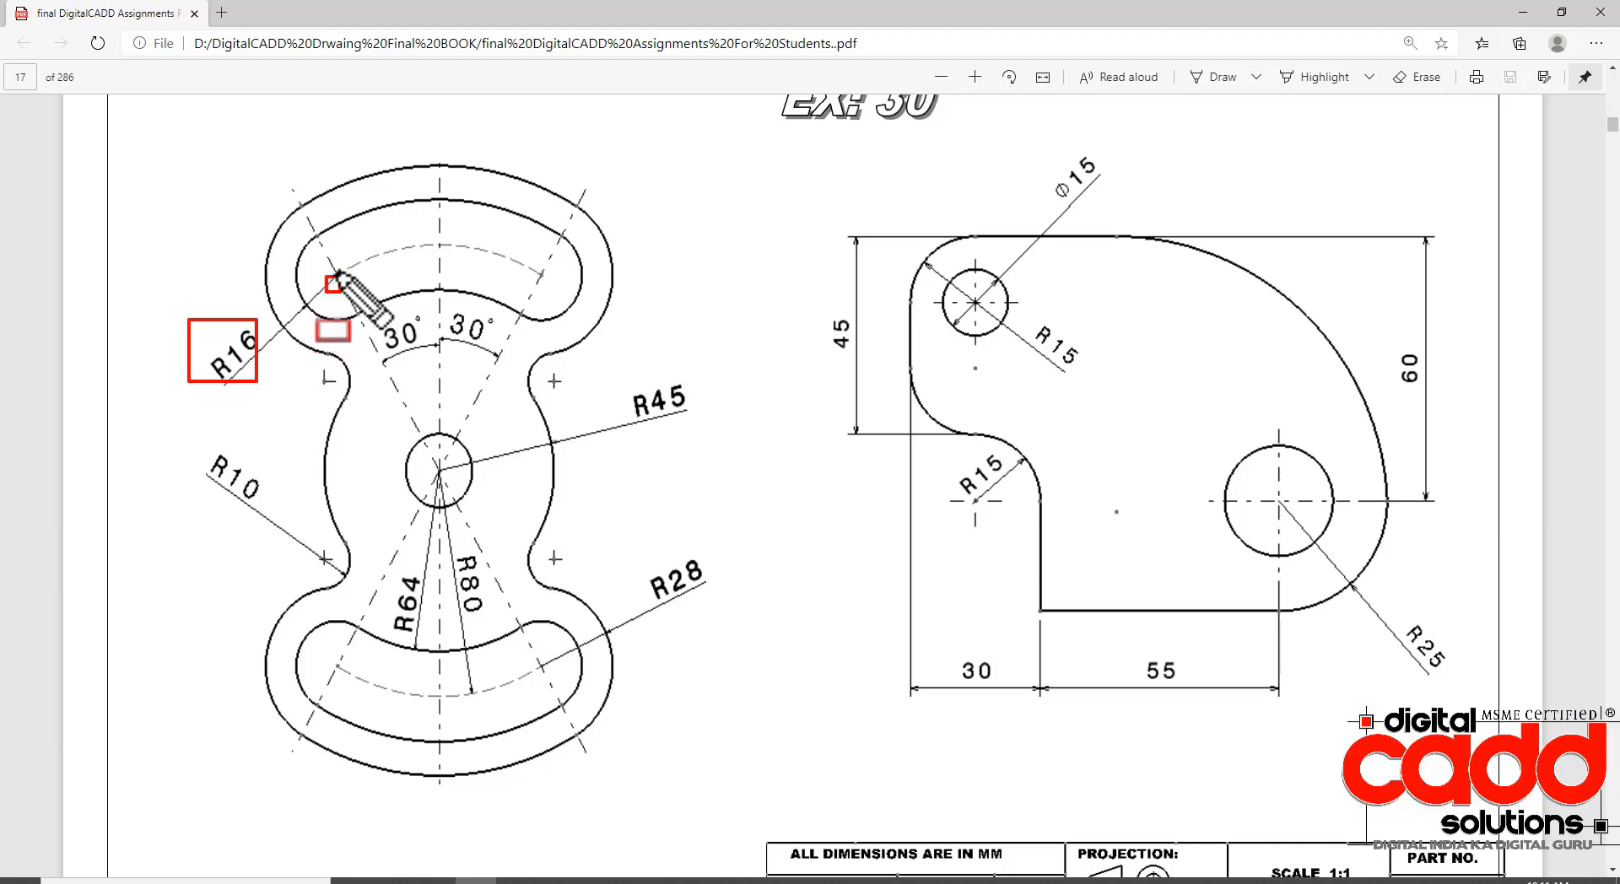
pyautogui.moveTo(338, 274); pyautogui.dragTo(304, 313)
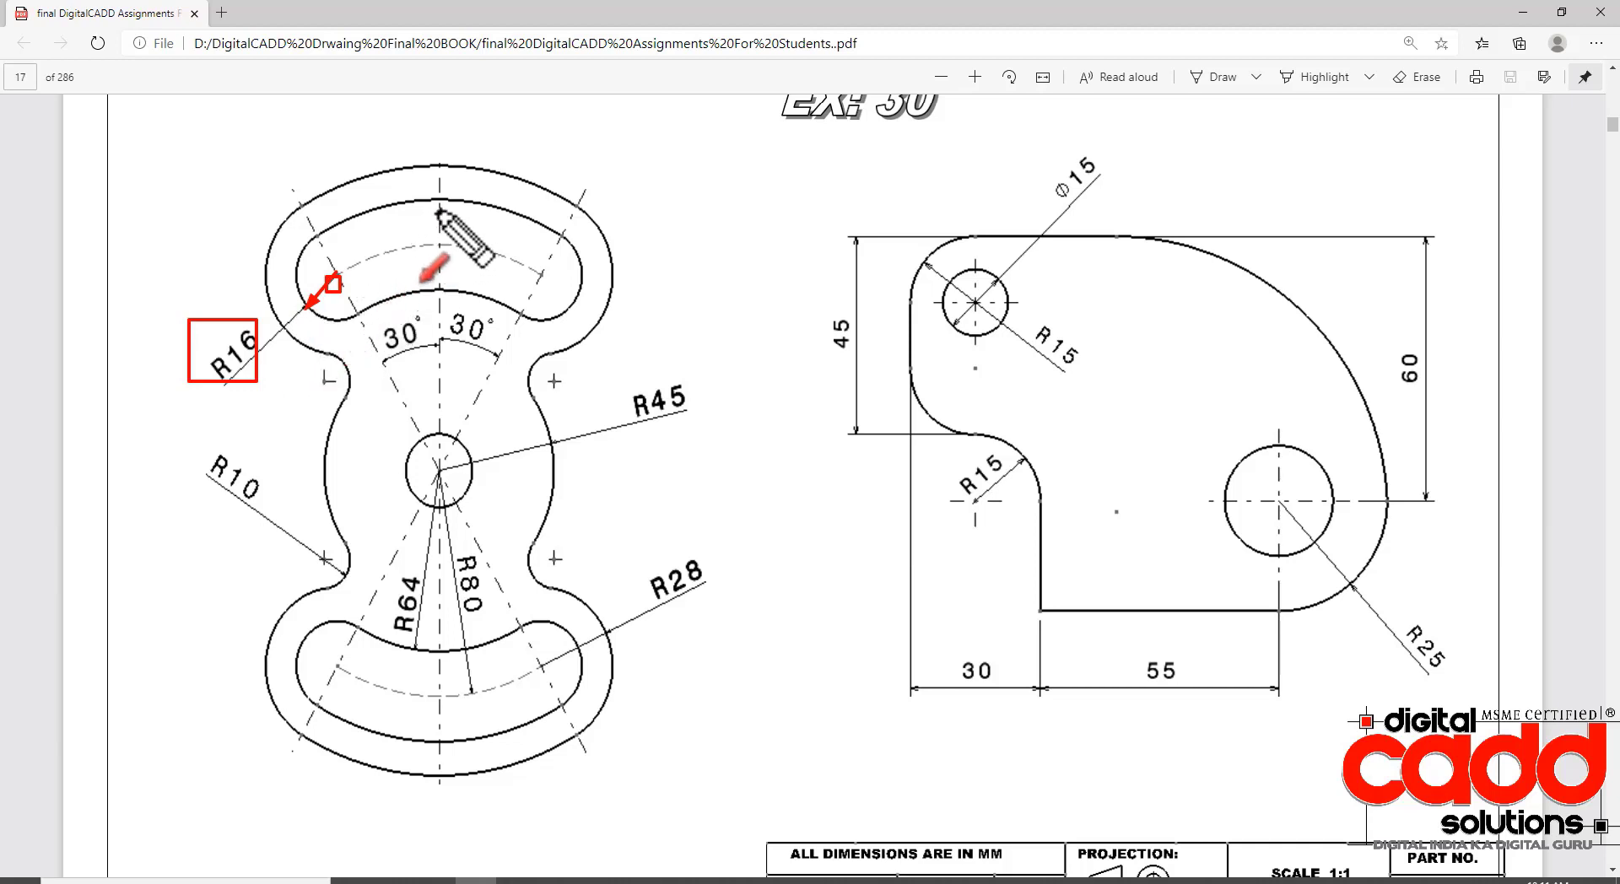
# - Arrow the dashed slot arcs and box the R28 label, then clear the ink and return to AutoCAD
pyautogui.moveTo(437, 247); pyautogui.dragTo(439, 201)
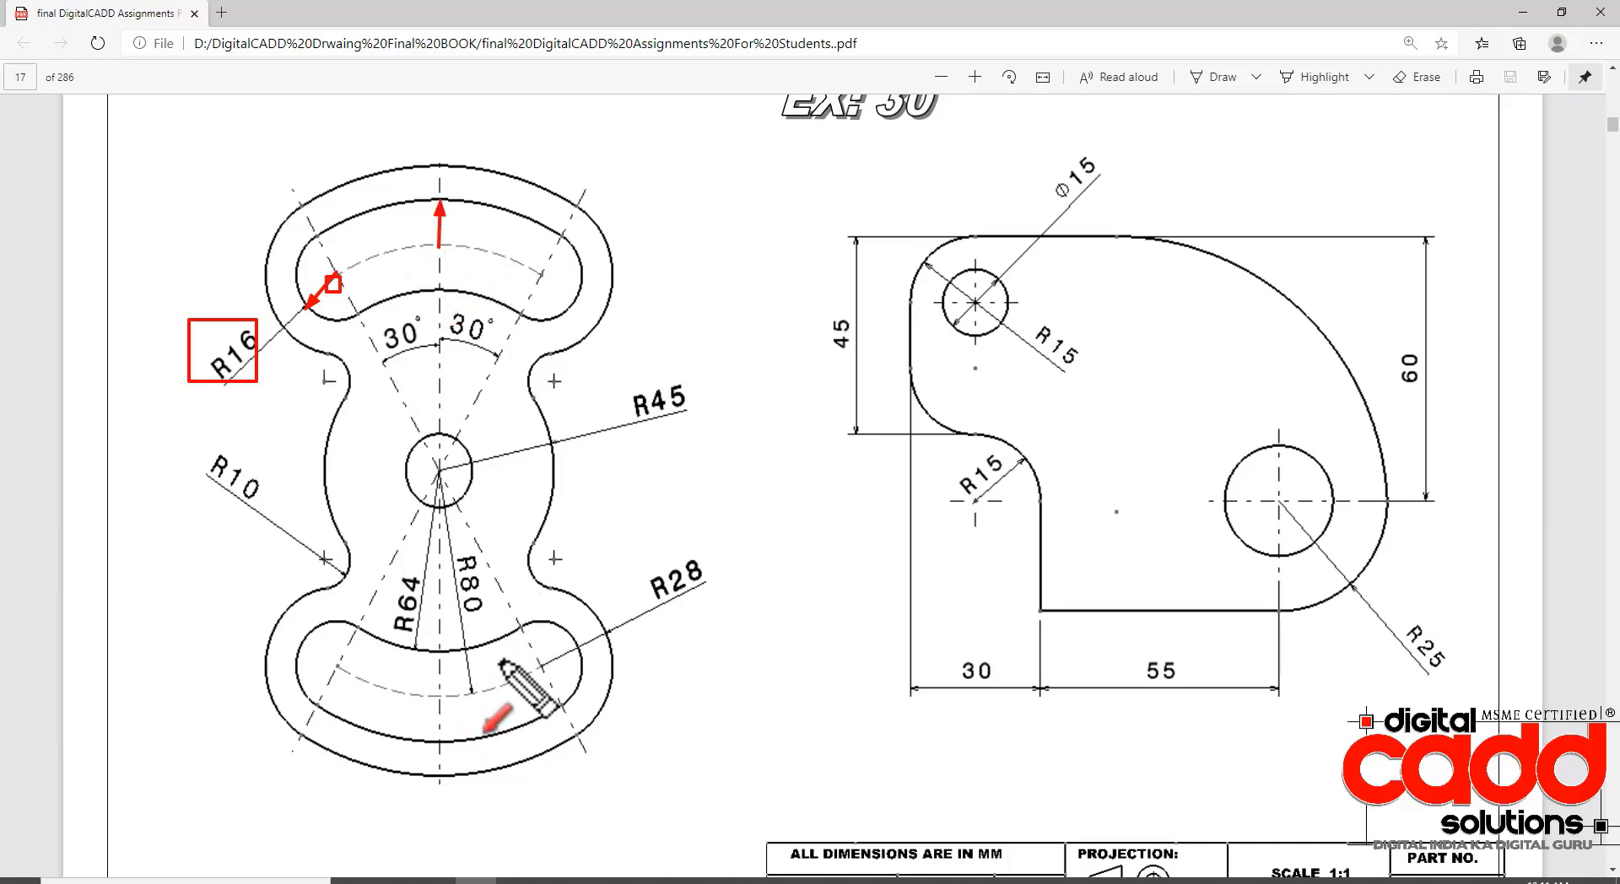
pyautogui.moveTo(503, 645); pyautogui.dragTo(499, 683)
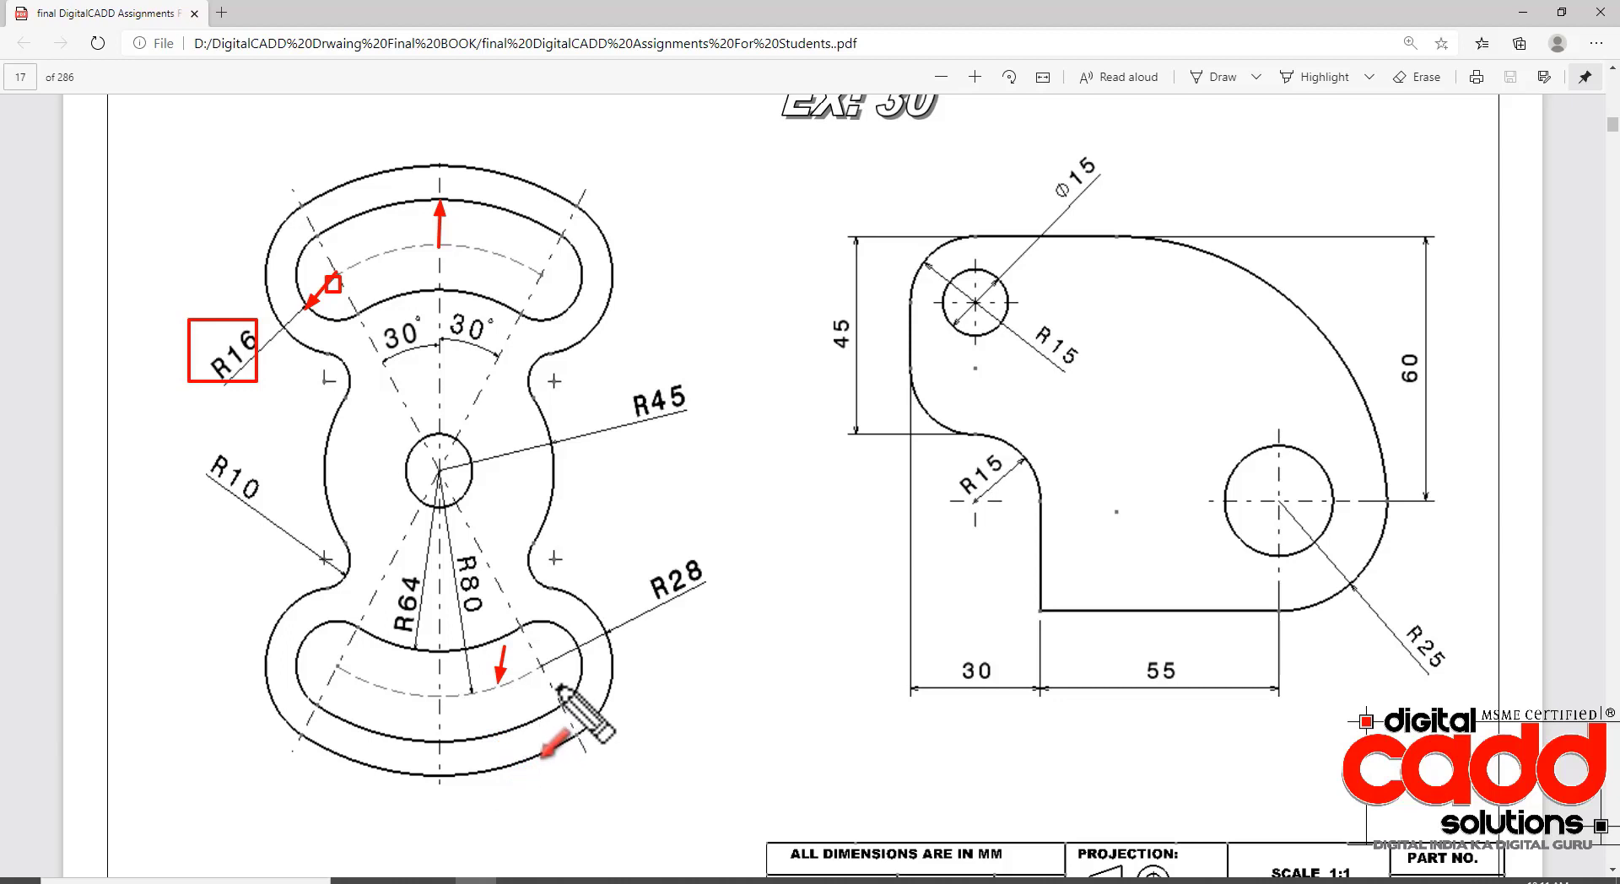
pyautogui.moveTo(541, 668); pyautogui.dragTo(576, 731)
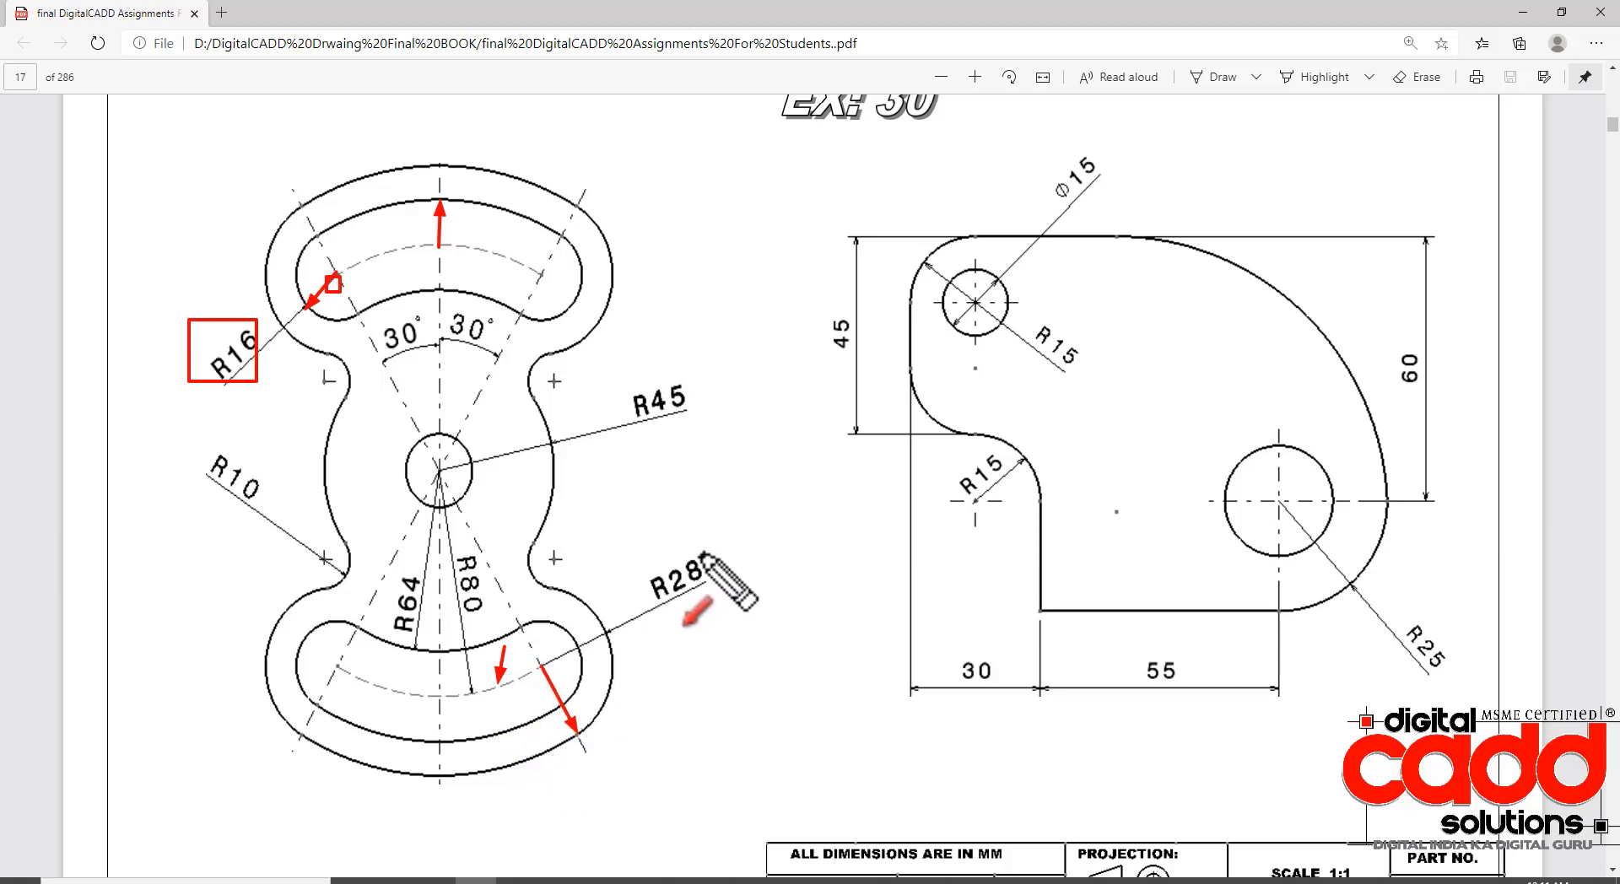
pyautogui.moveTo(739, 539); pyautogui.dragTo(645, 606)
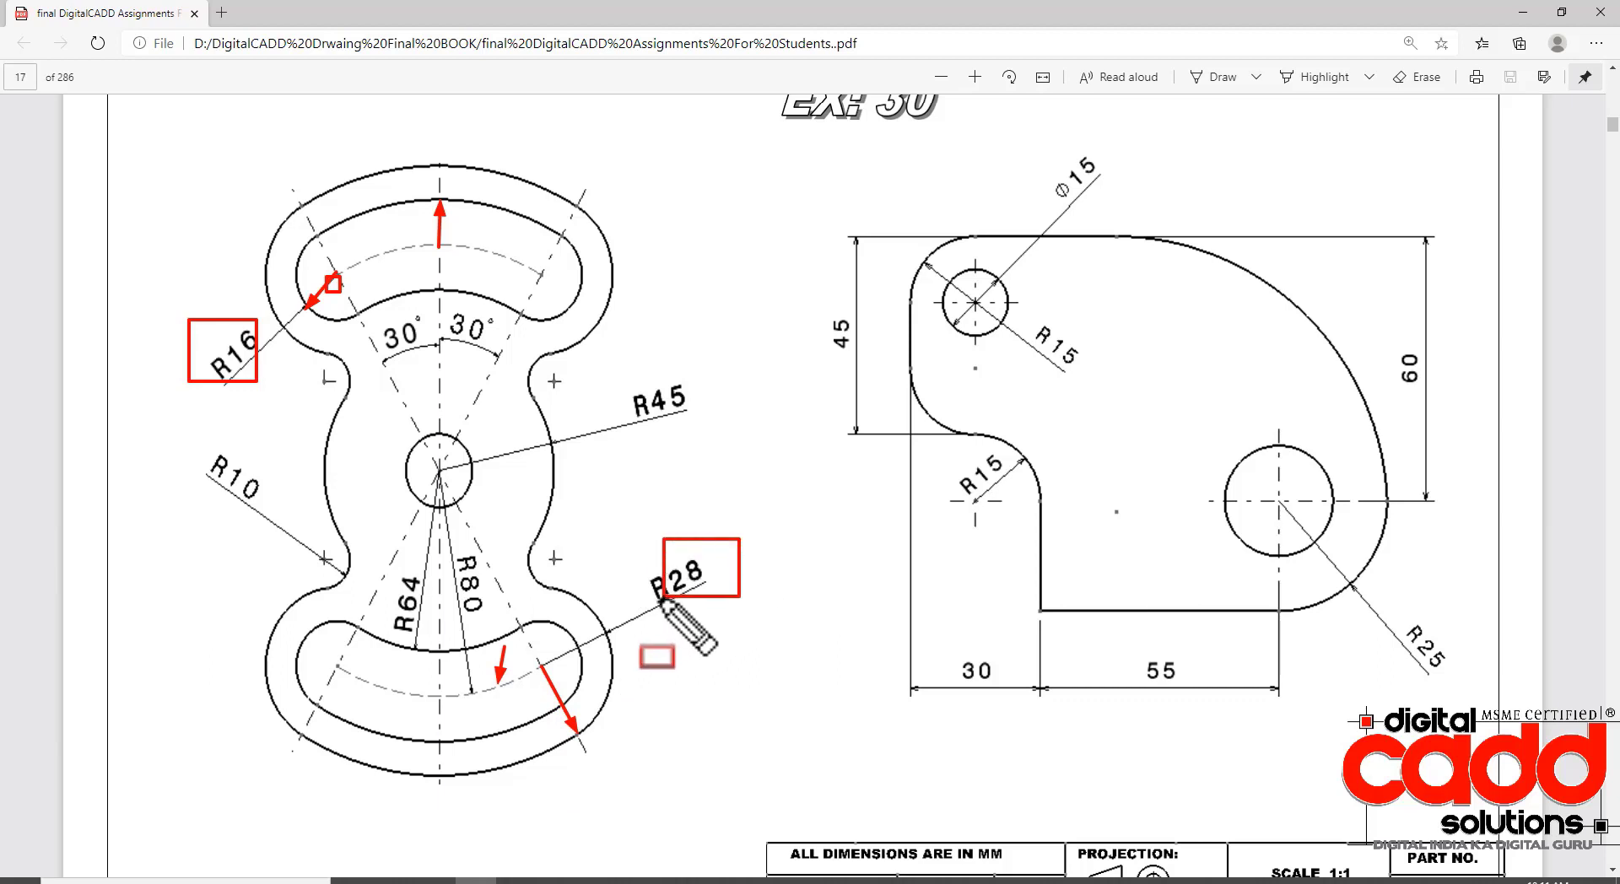
pyautogui.press('Escape')
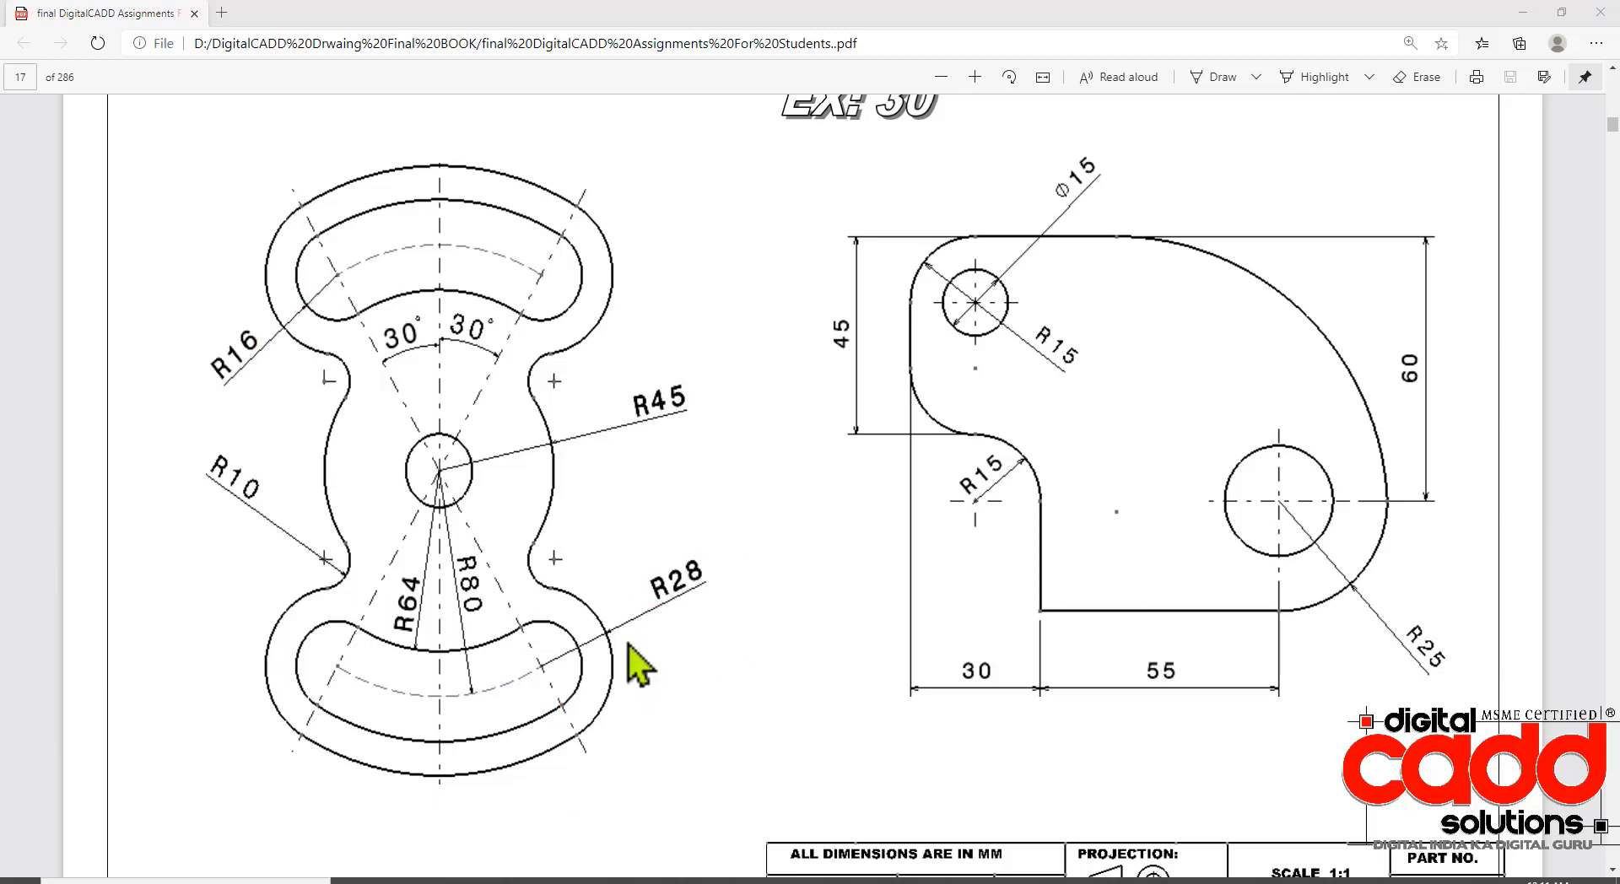
pyautogui.hotkey('alt', 'Tab')
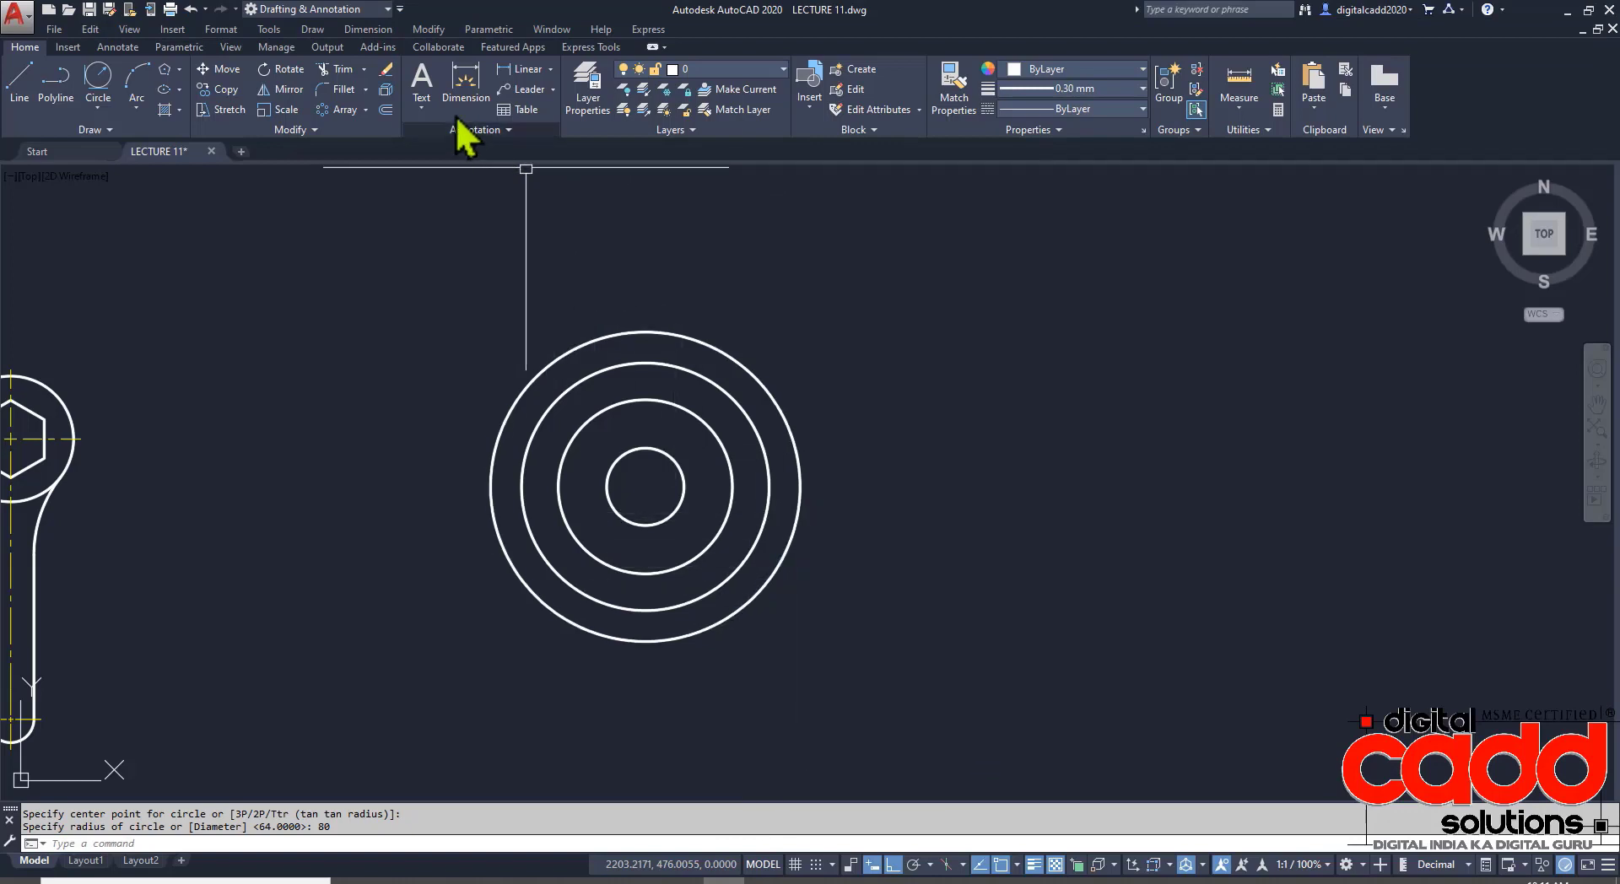
# - Offset the outer circles outward by 16 and 28 to make six concentric circles
pyautogui.click(385, 110)
pyautogui.write('16')
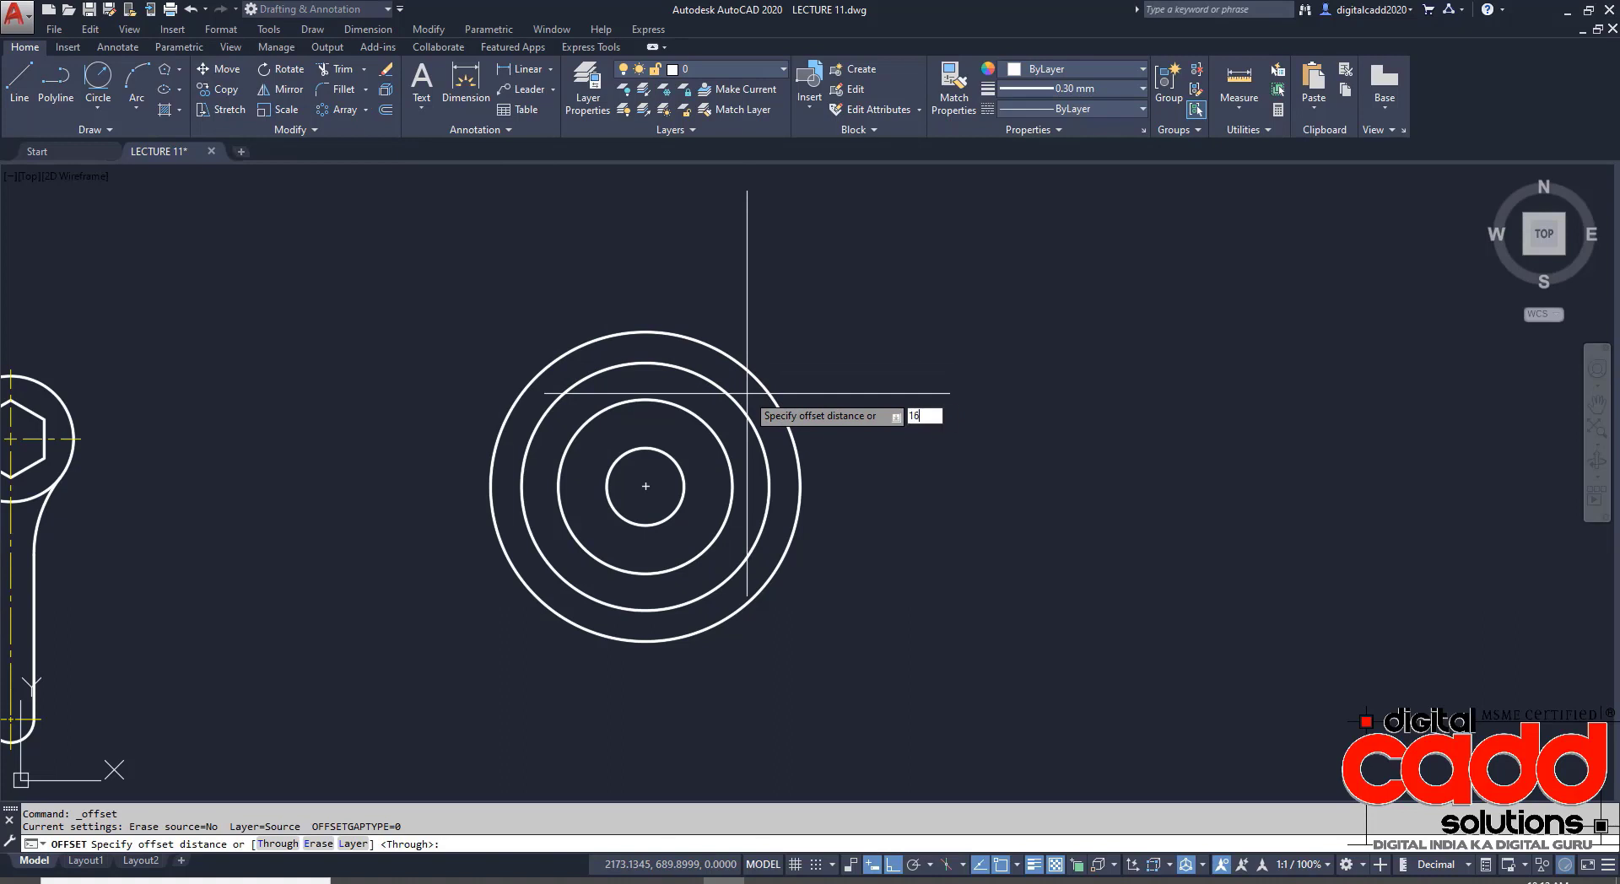
pyautogui.press('Return')
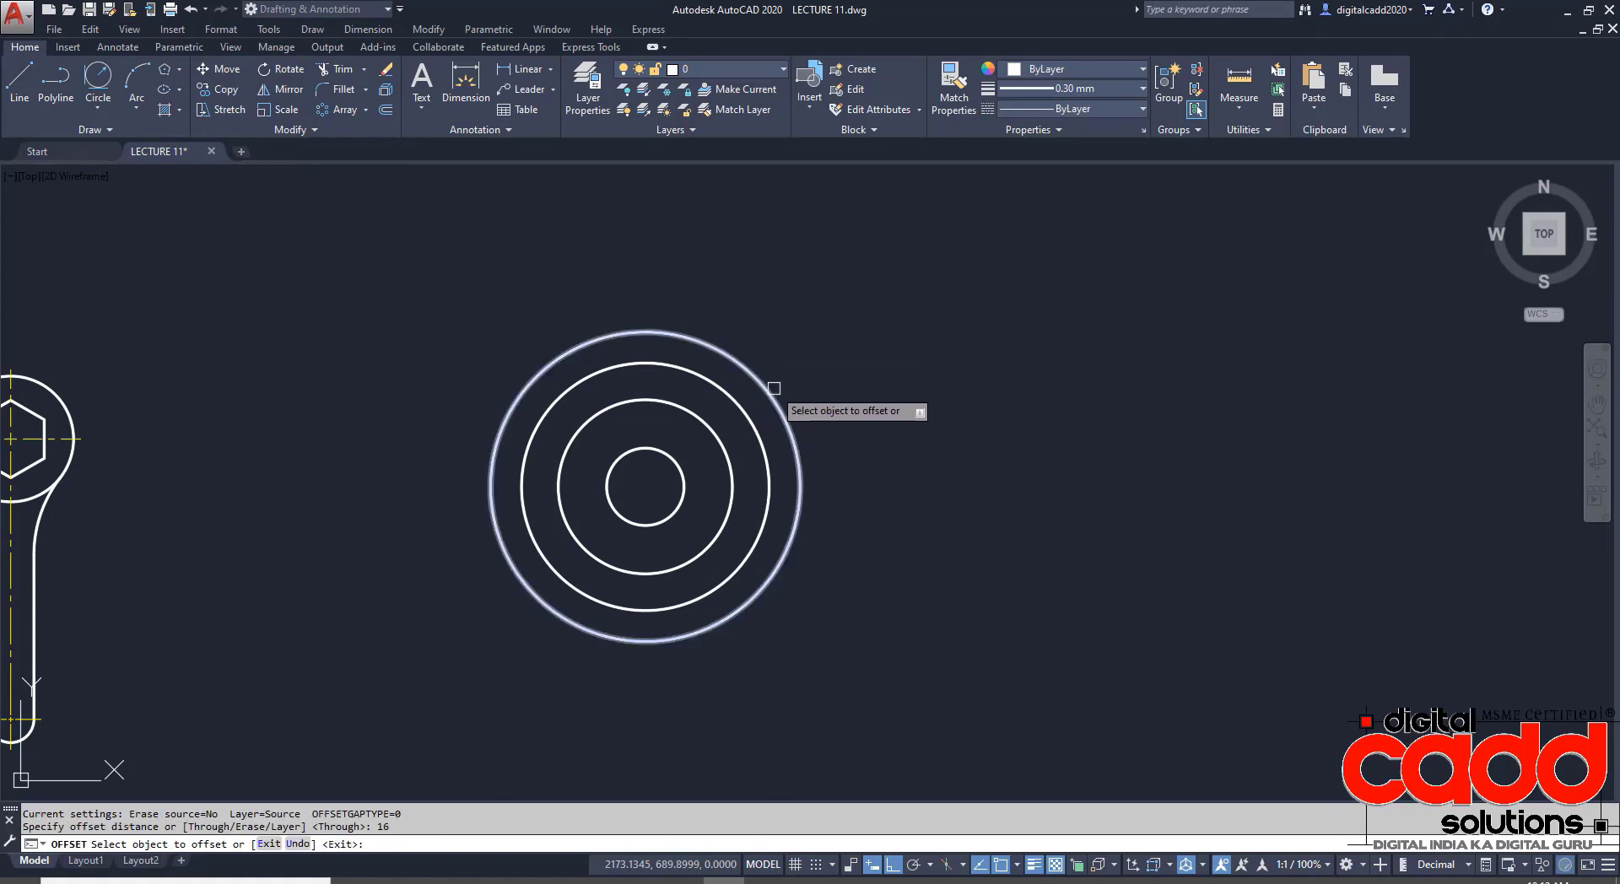
pyautogui.click(775, 392)
pyautogui.click(875, 305)
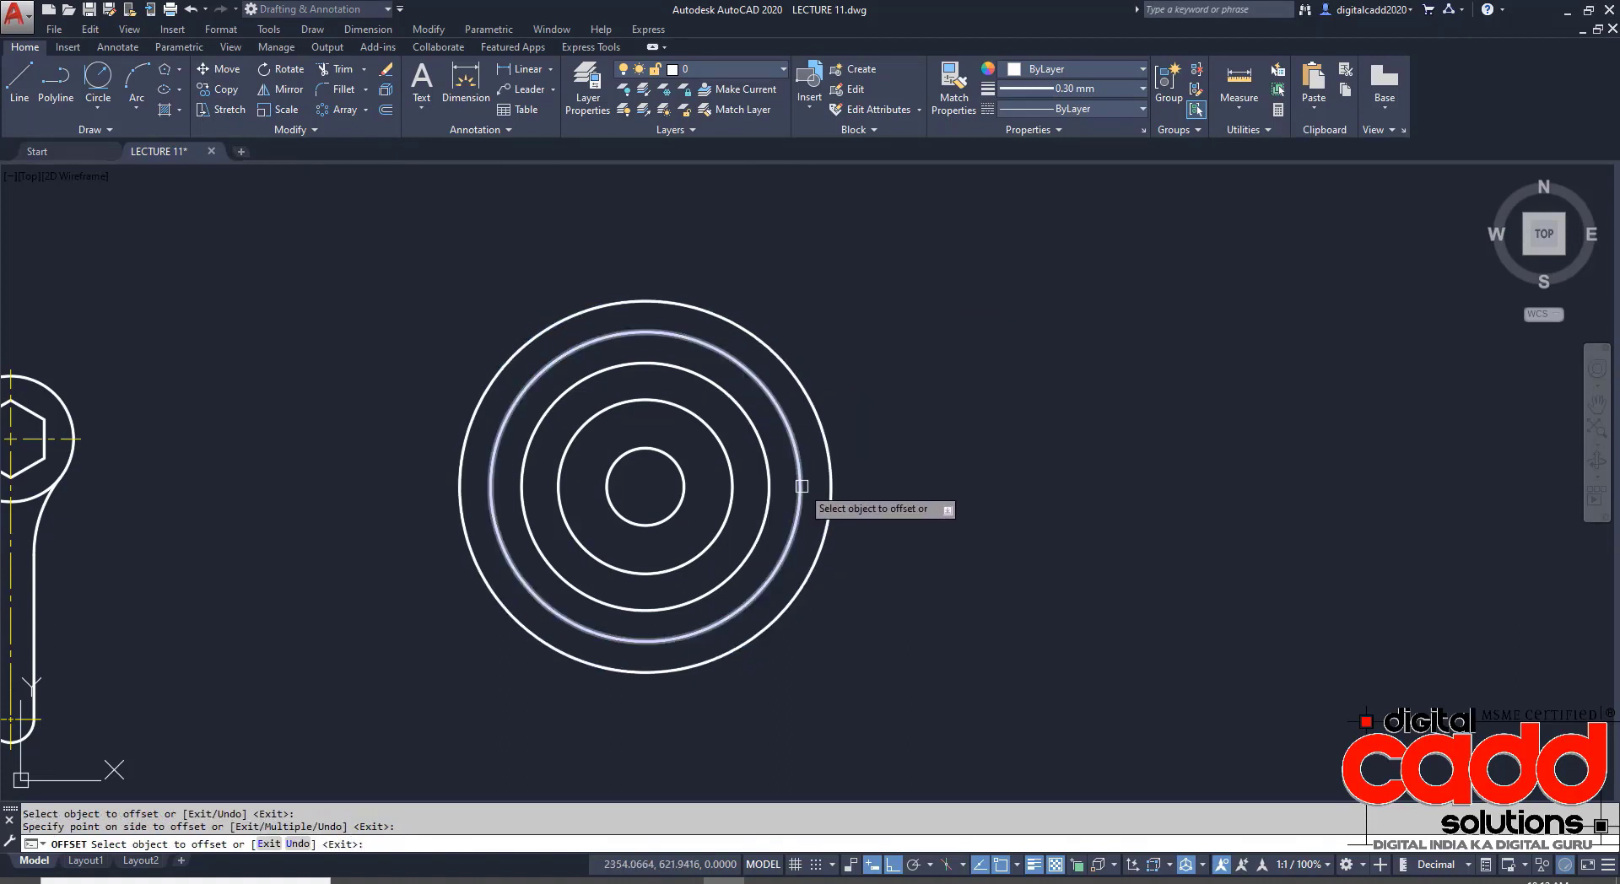
pyautogui.click(799, 460)
pyautogui.write('28')
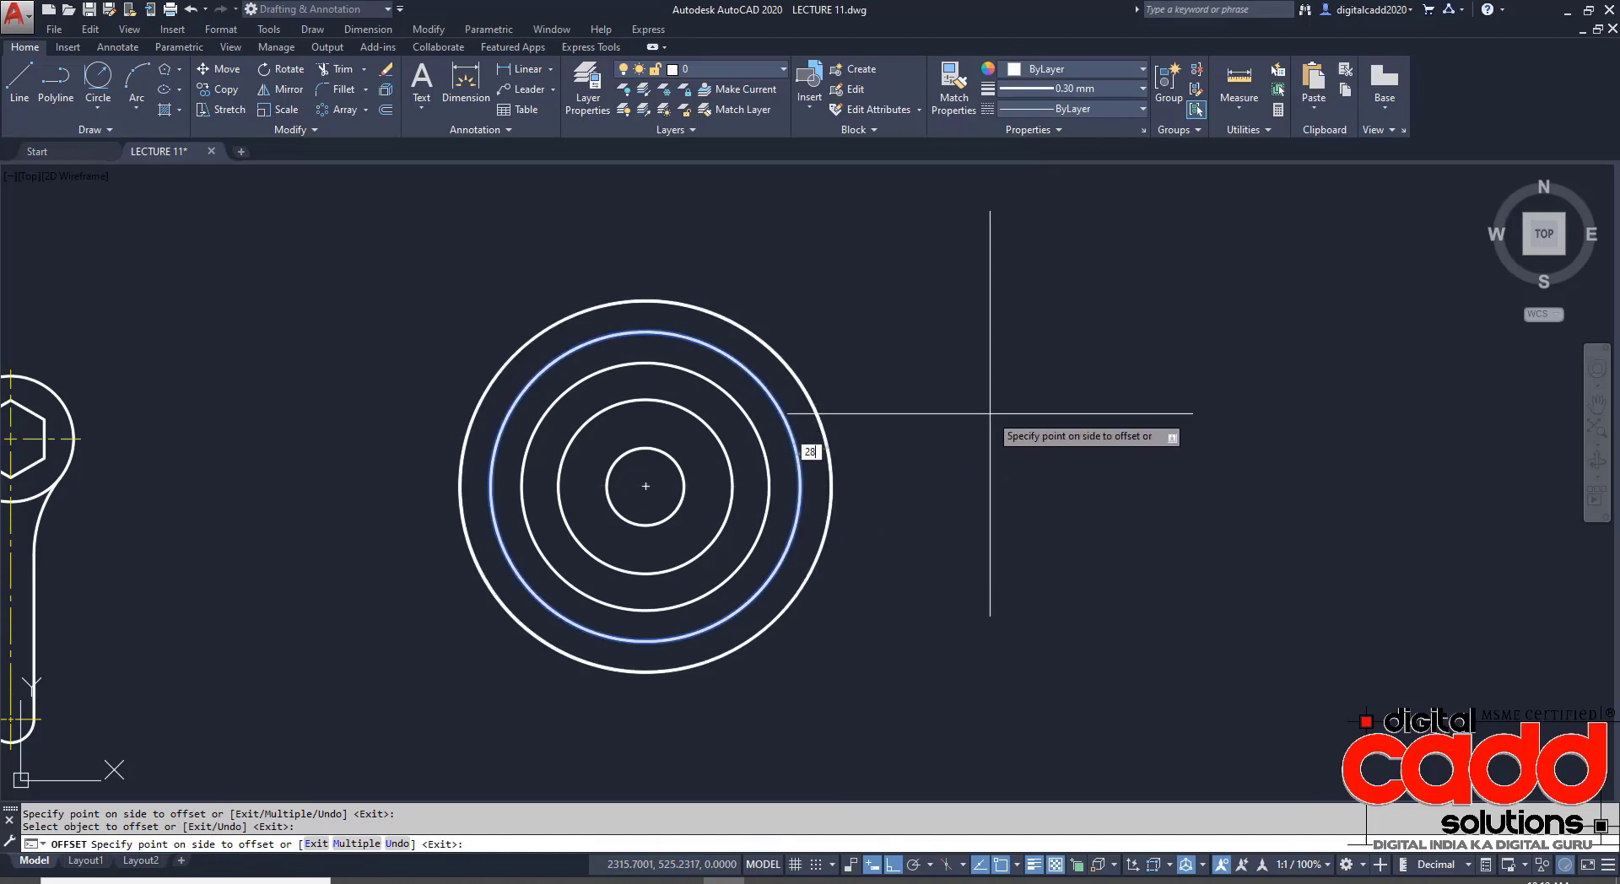
pyautogui.press('Return')
pyautogui.press('Return')
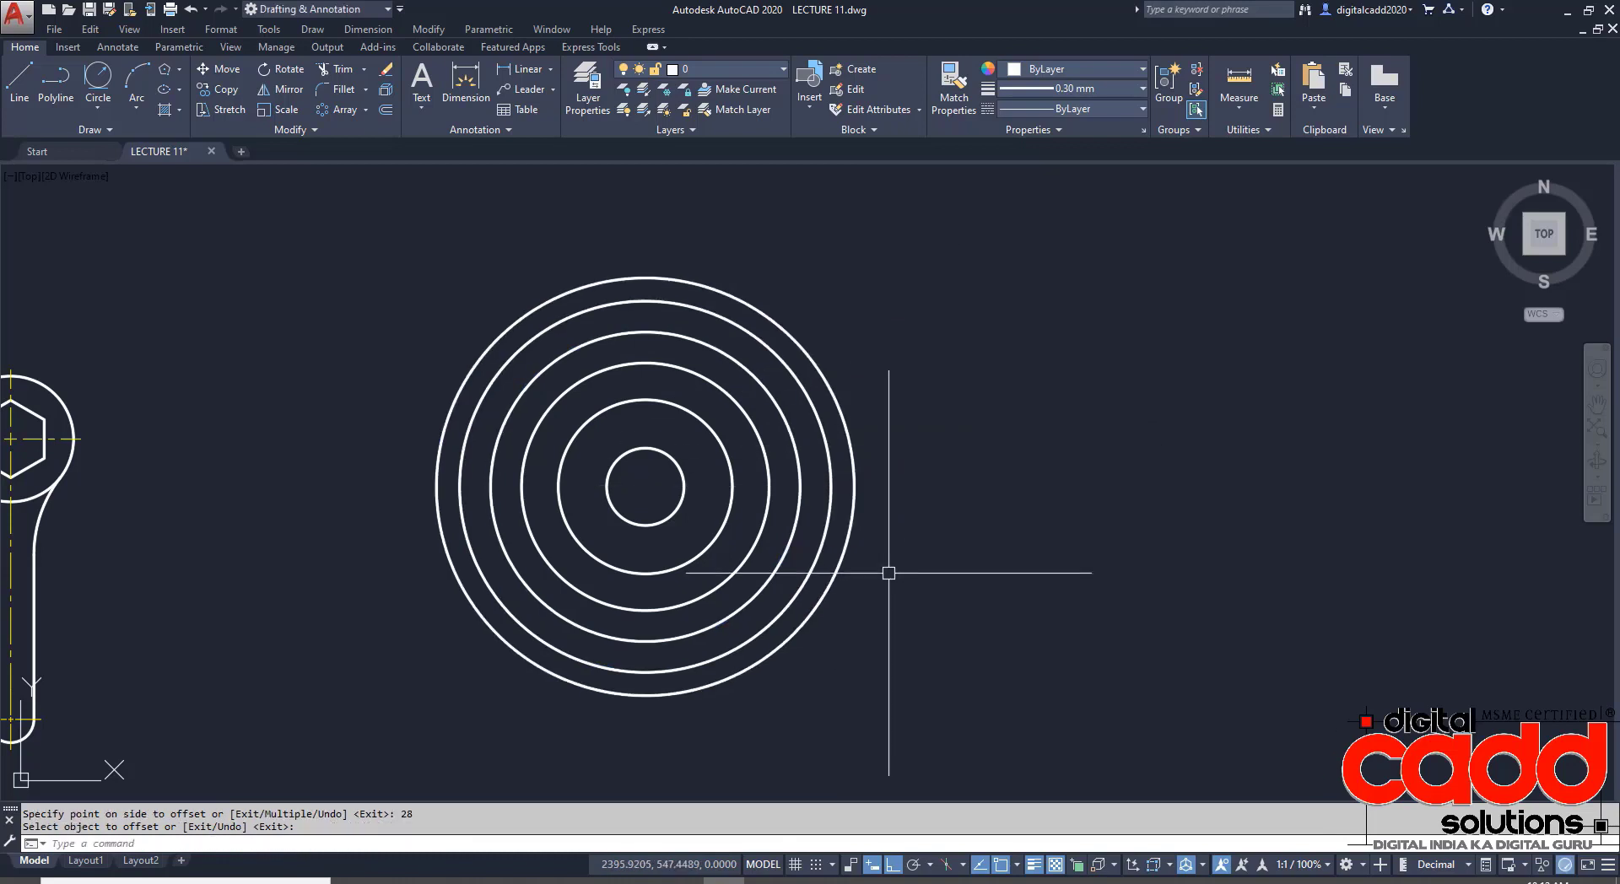
pyautogui.moveTo(954, 606); pyautogui.dragTo(968, 625, button='middle')
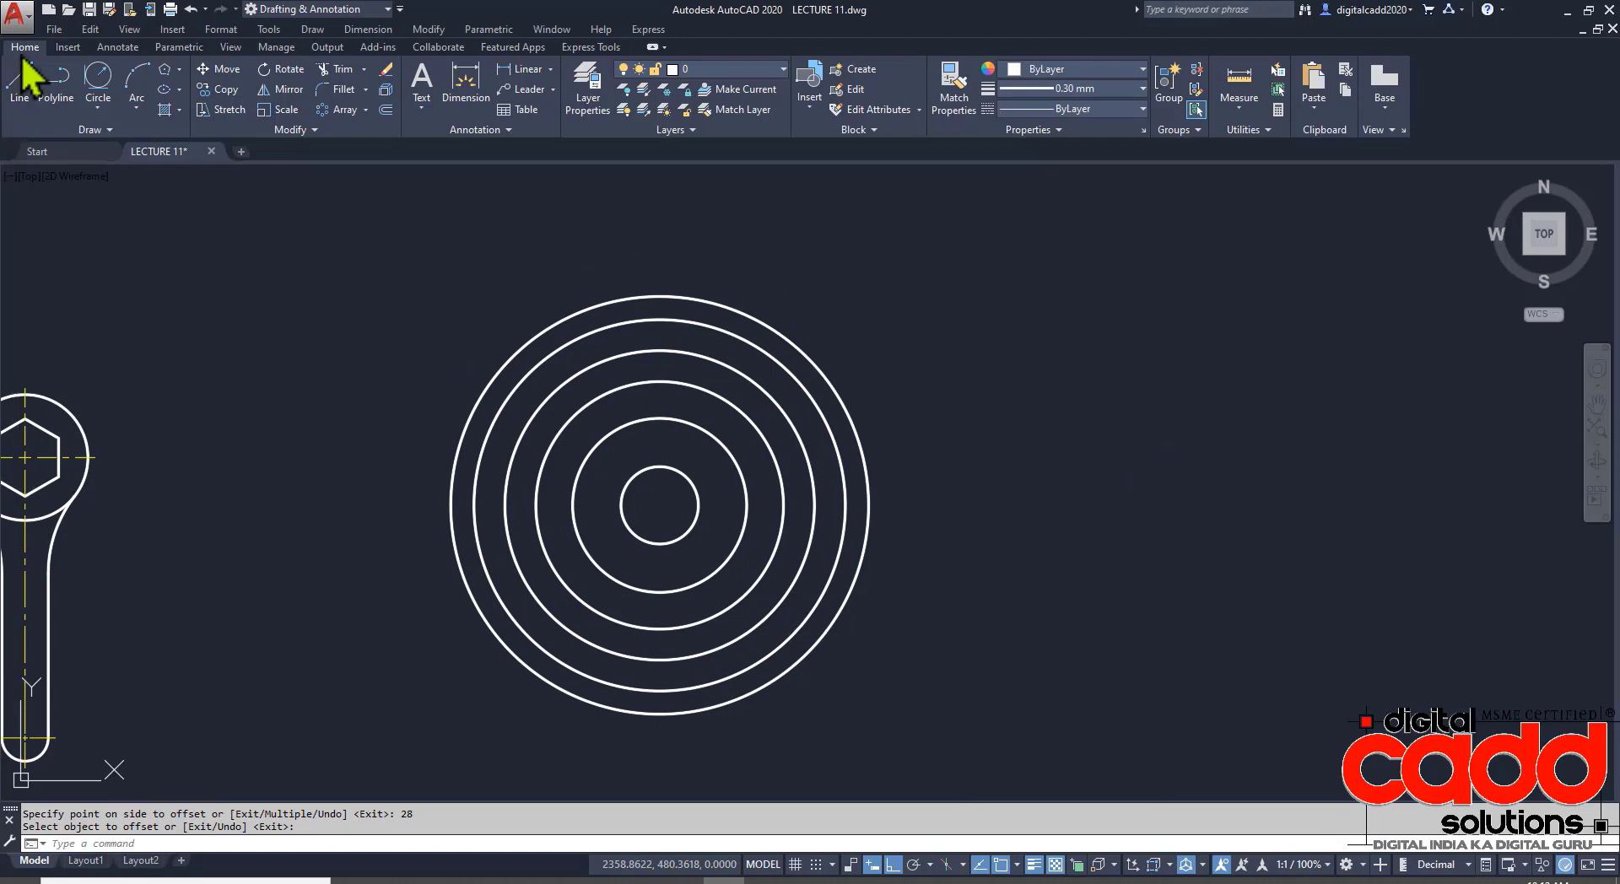
# - Draw vertical and horizontal diameter lines across the outer circle, quadrant to quadrant
pyautogui.click(23, 90)
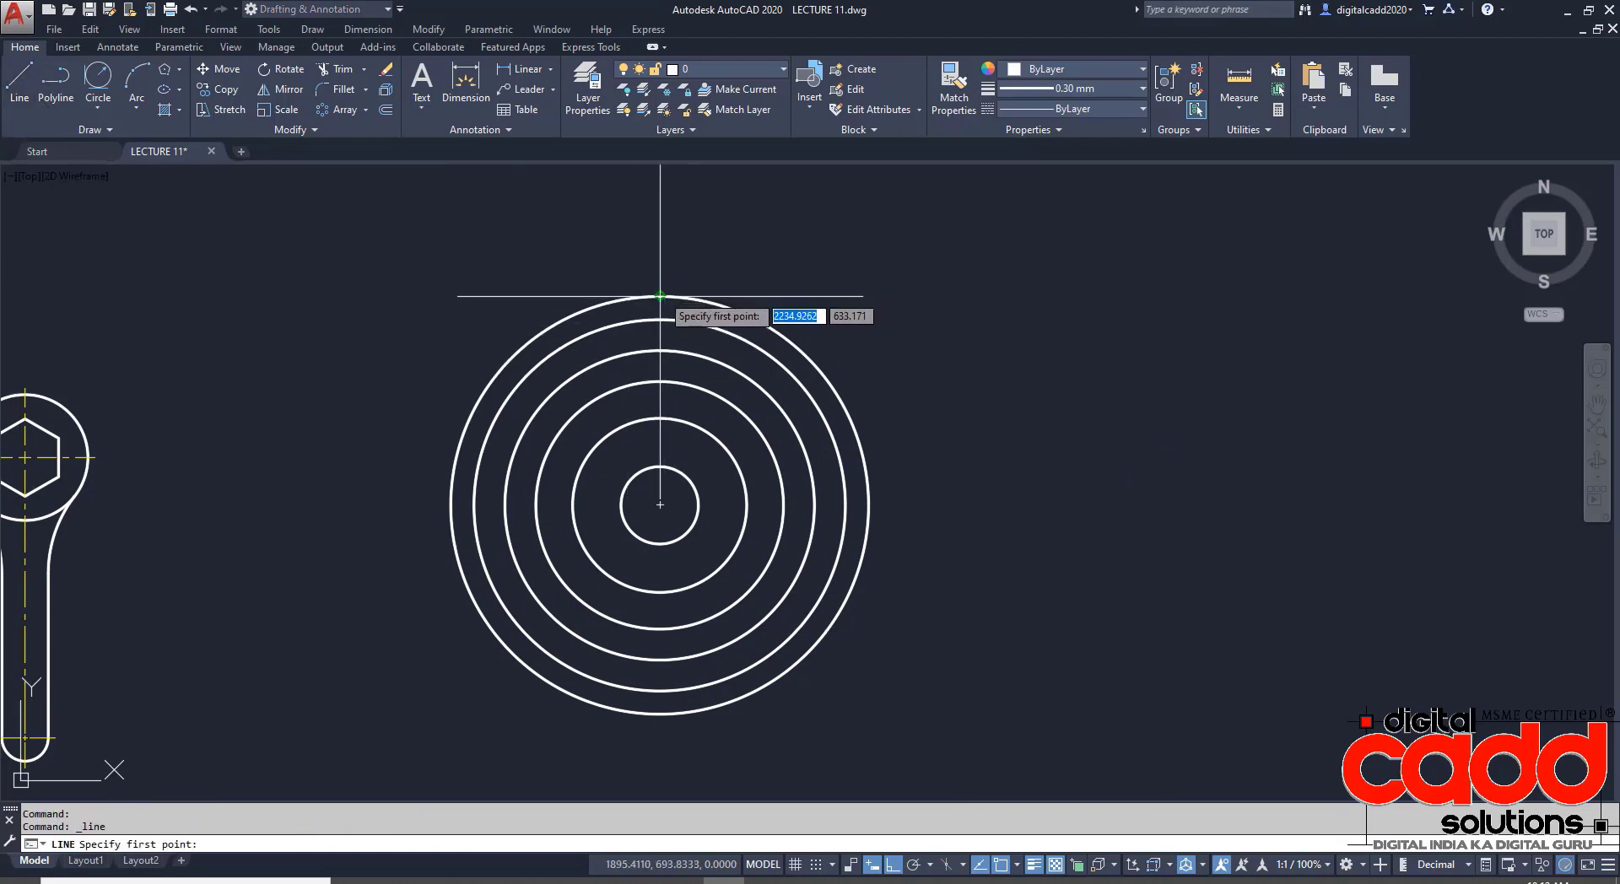
pyautogui.click(659, 296)
pyautogui.click(660, 713)
pyautogui.press('Return')
pyautogui.press('Return')
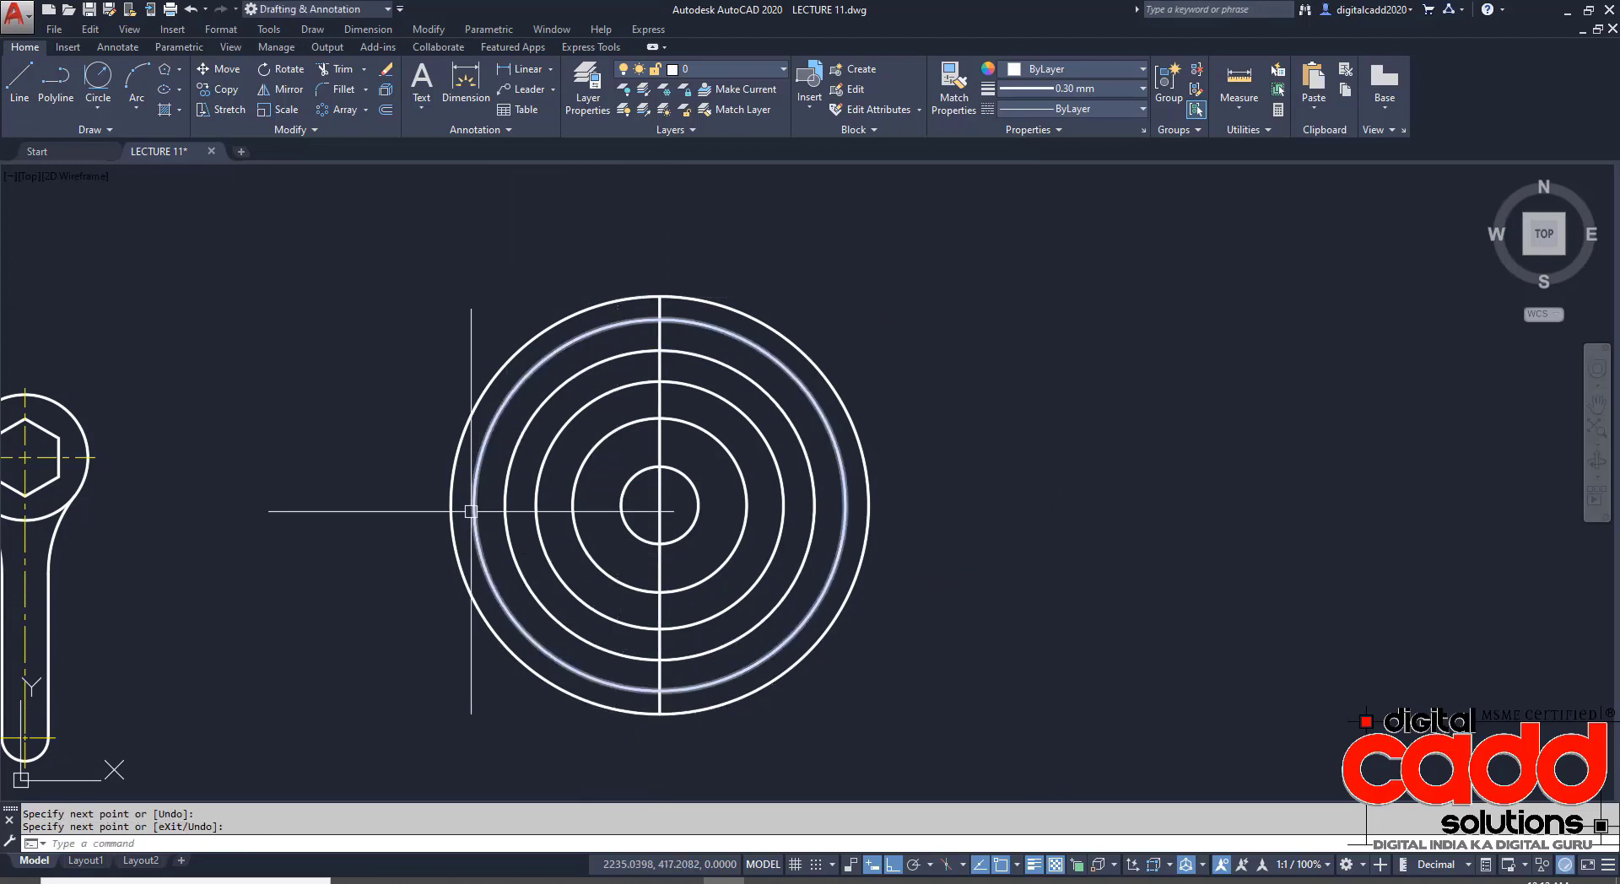
pyautogui.click(450, 504)
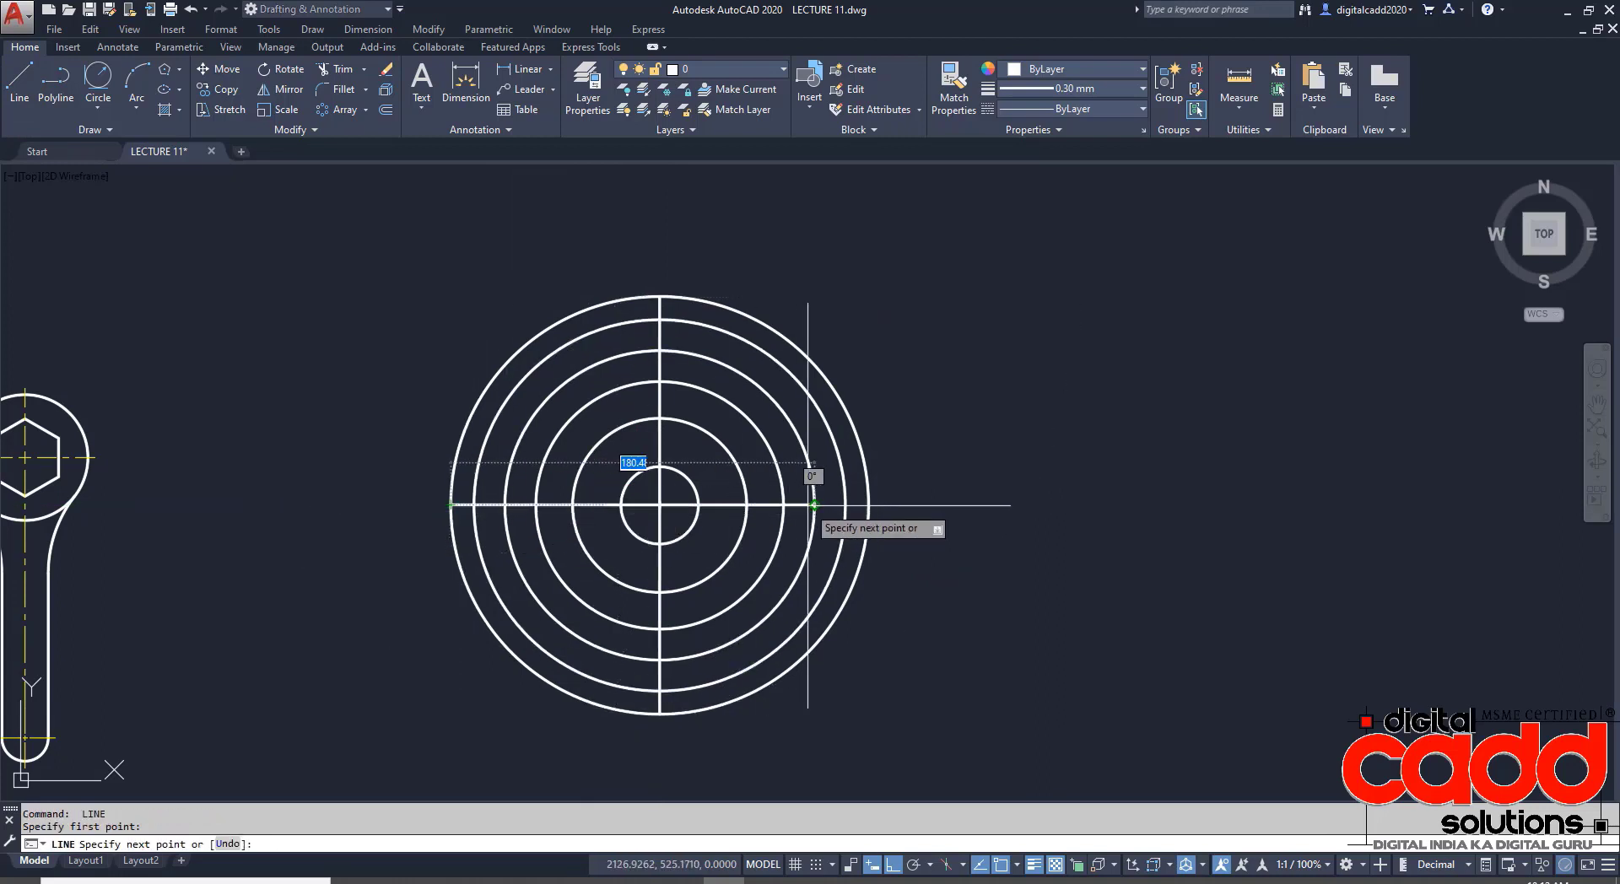
pyautogui.click(868, 504)
pyautogui.press('Return')
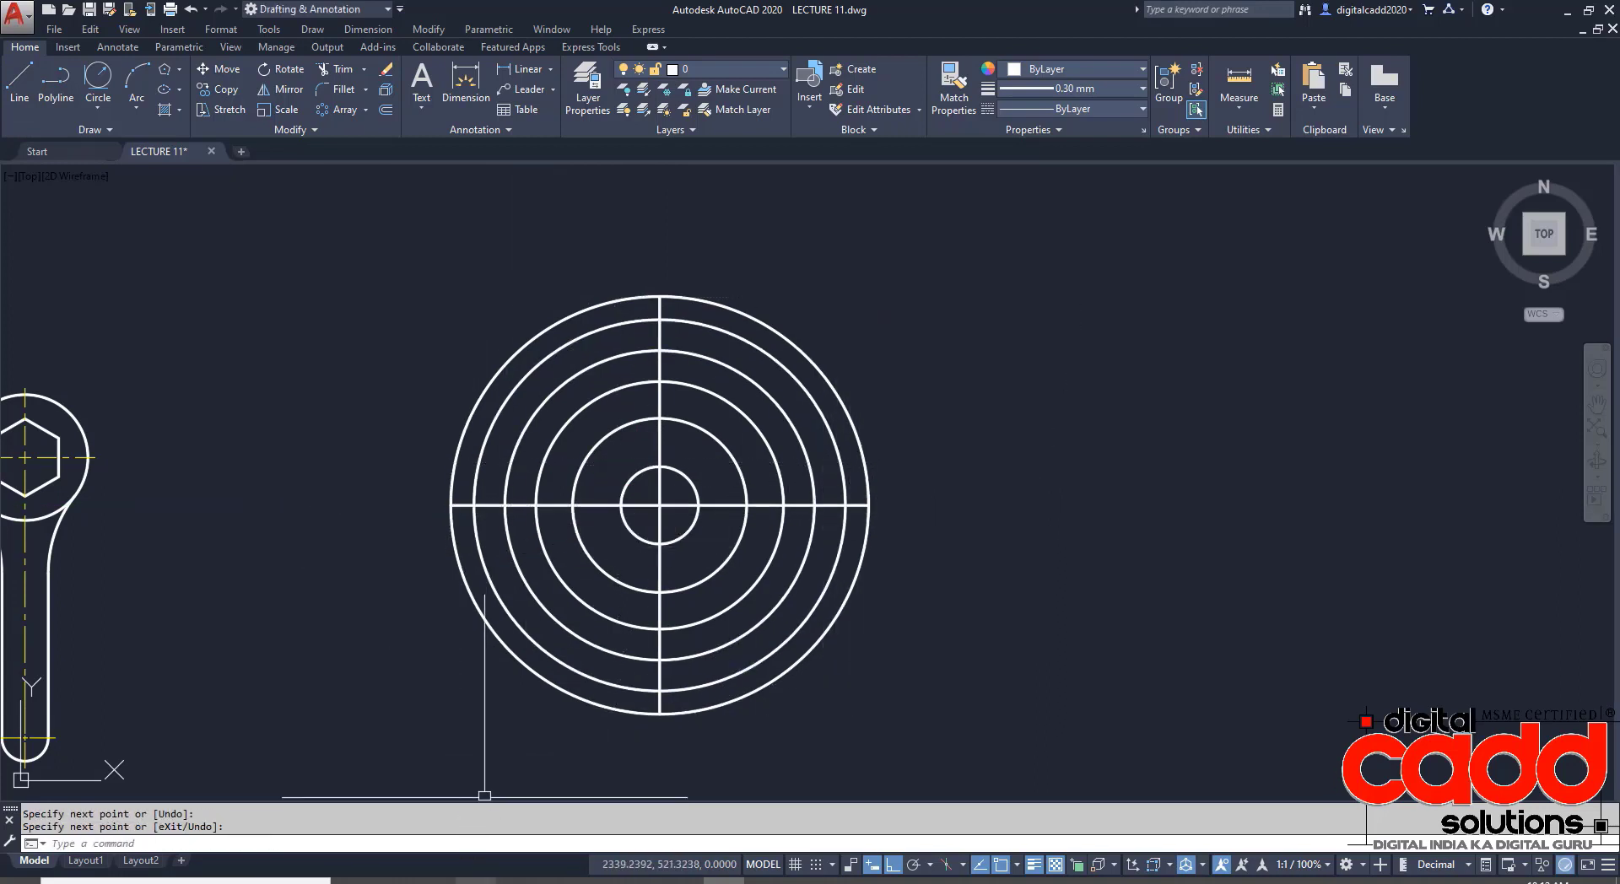
# - Rotate a copy of the vertical diameter 30° about the circles' centre
pyautogui.hotkey('alt', 'Tab')
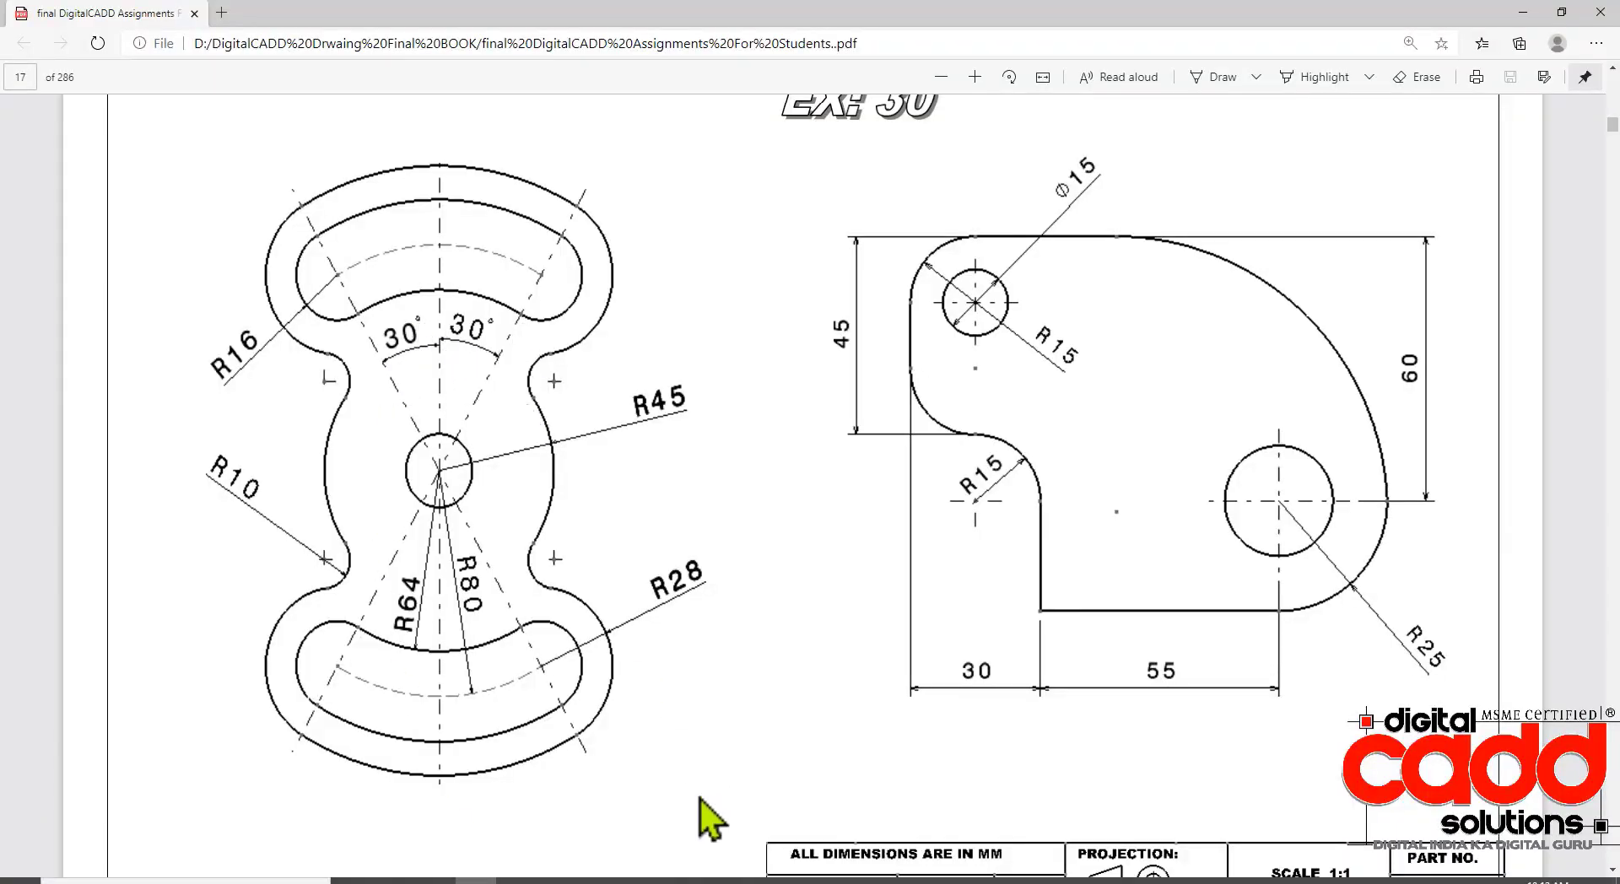
pyautogui.hotkey('alt', 'Tab')
pyautogui.click(660, 715)
pyautogui.click(661, 295)
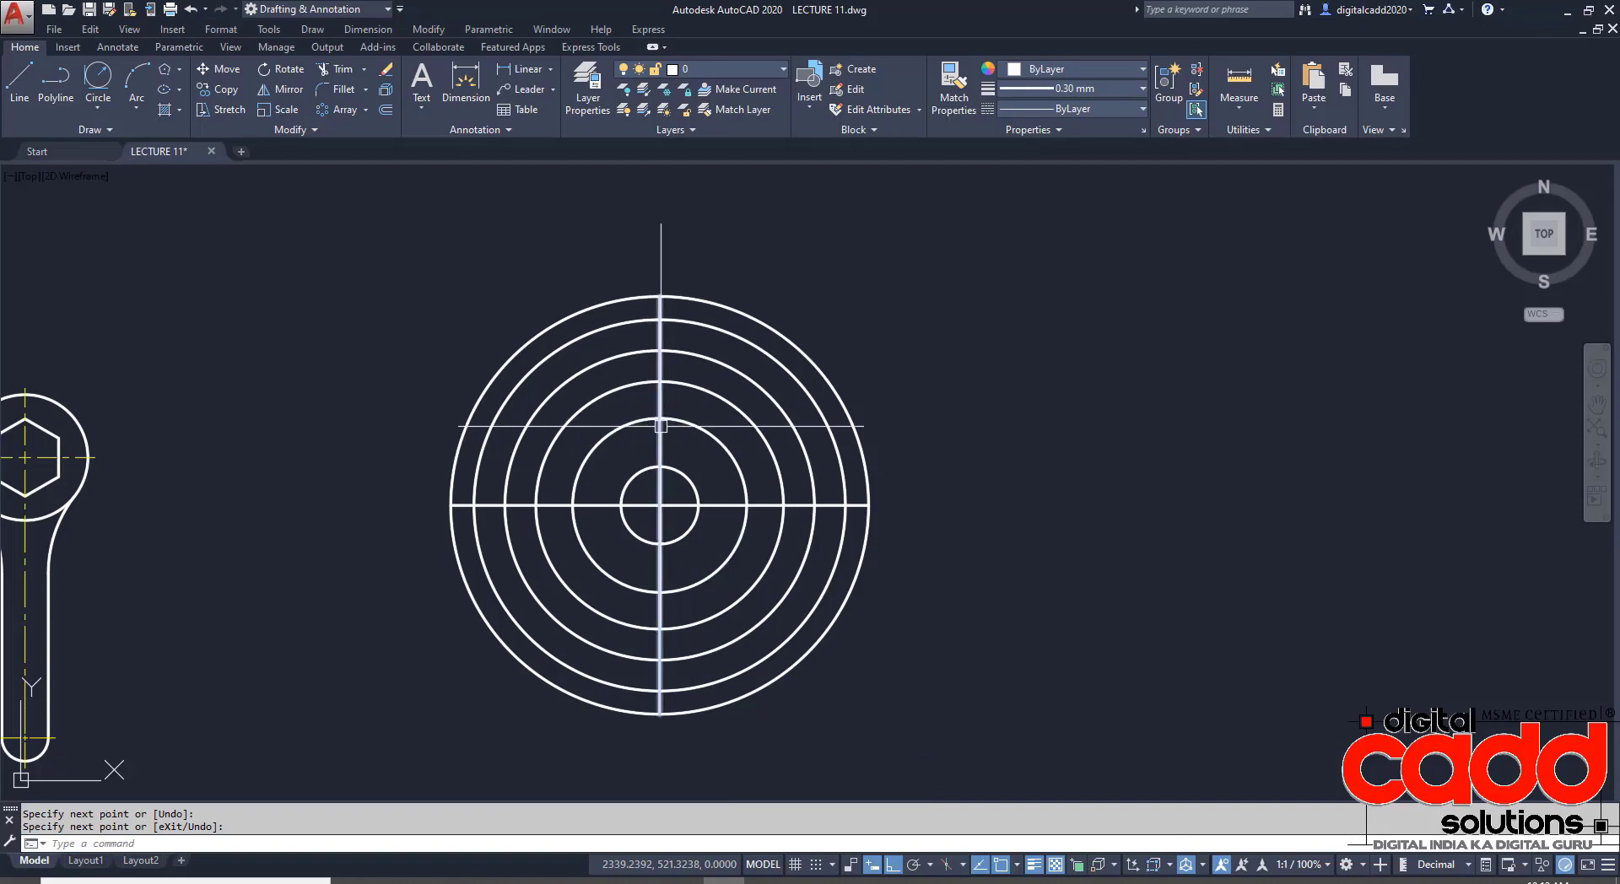
pyautogui.press('Return')
pyautogui.click(660, 427)
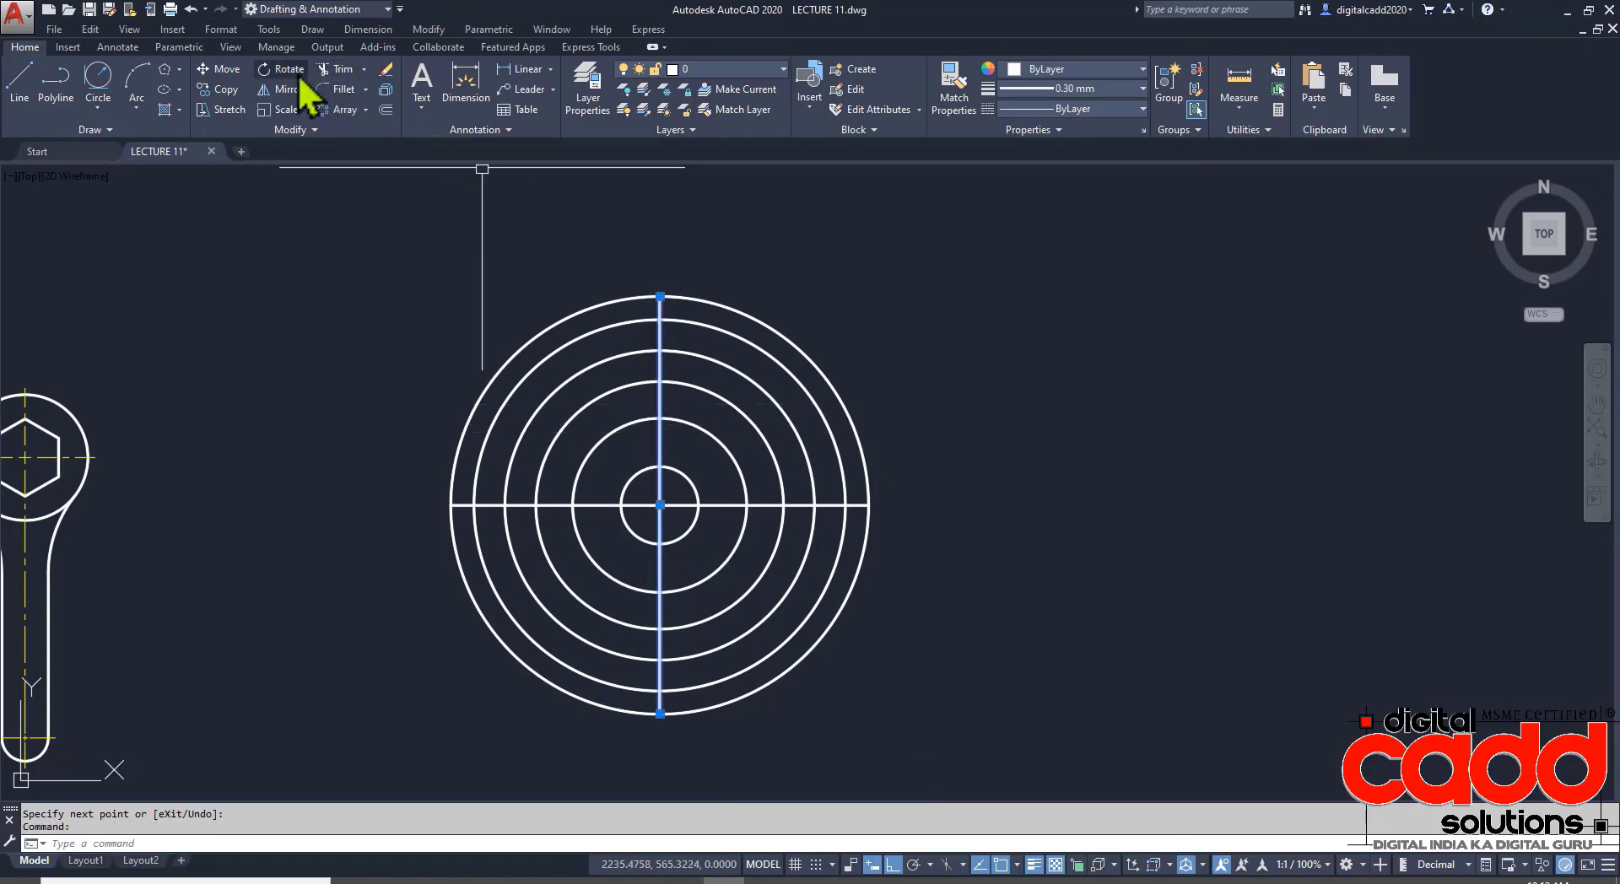
pyautogui.click(300, 76)
pyautogui.click(660, 504)
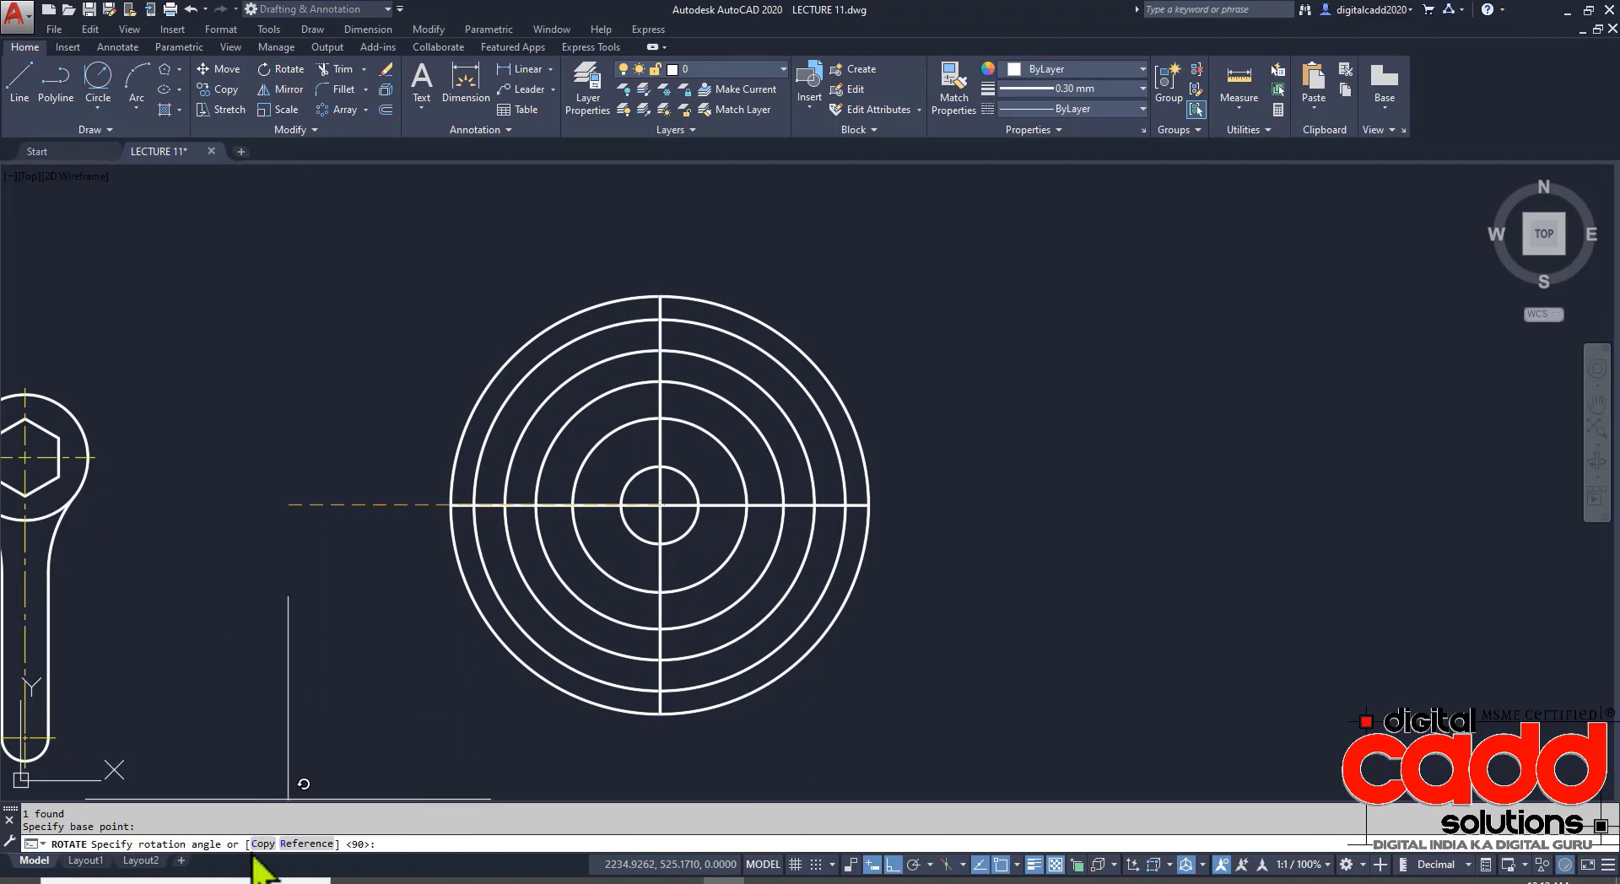
pyautogui.click(262, 844)
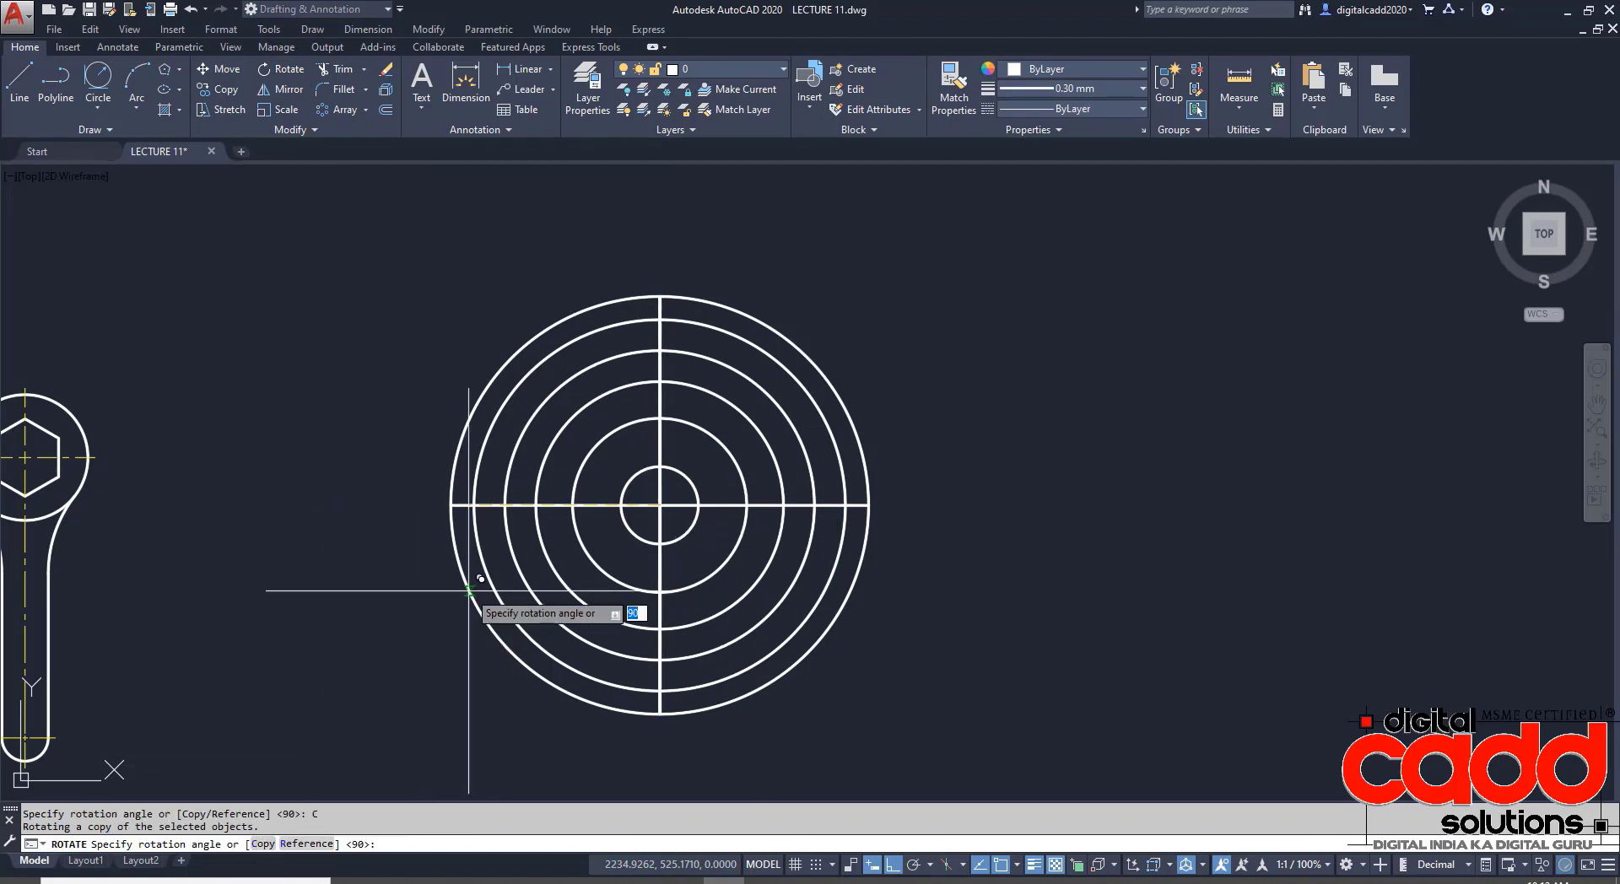
pyautogui.press('Return')
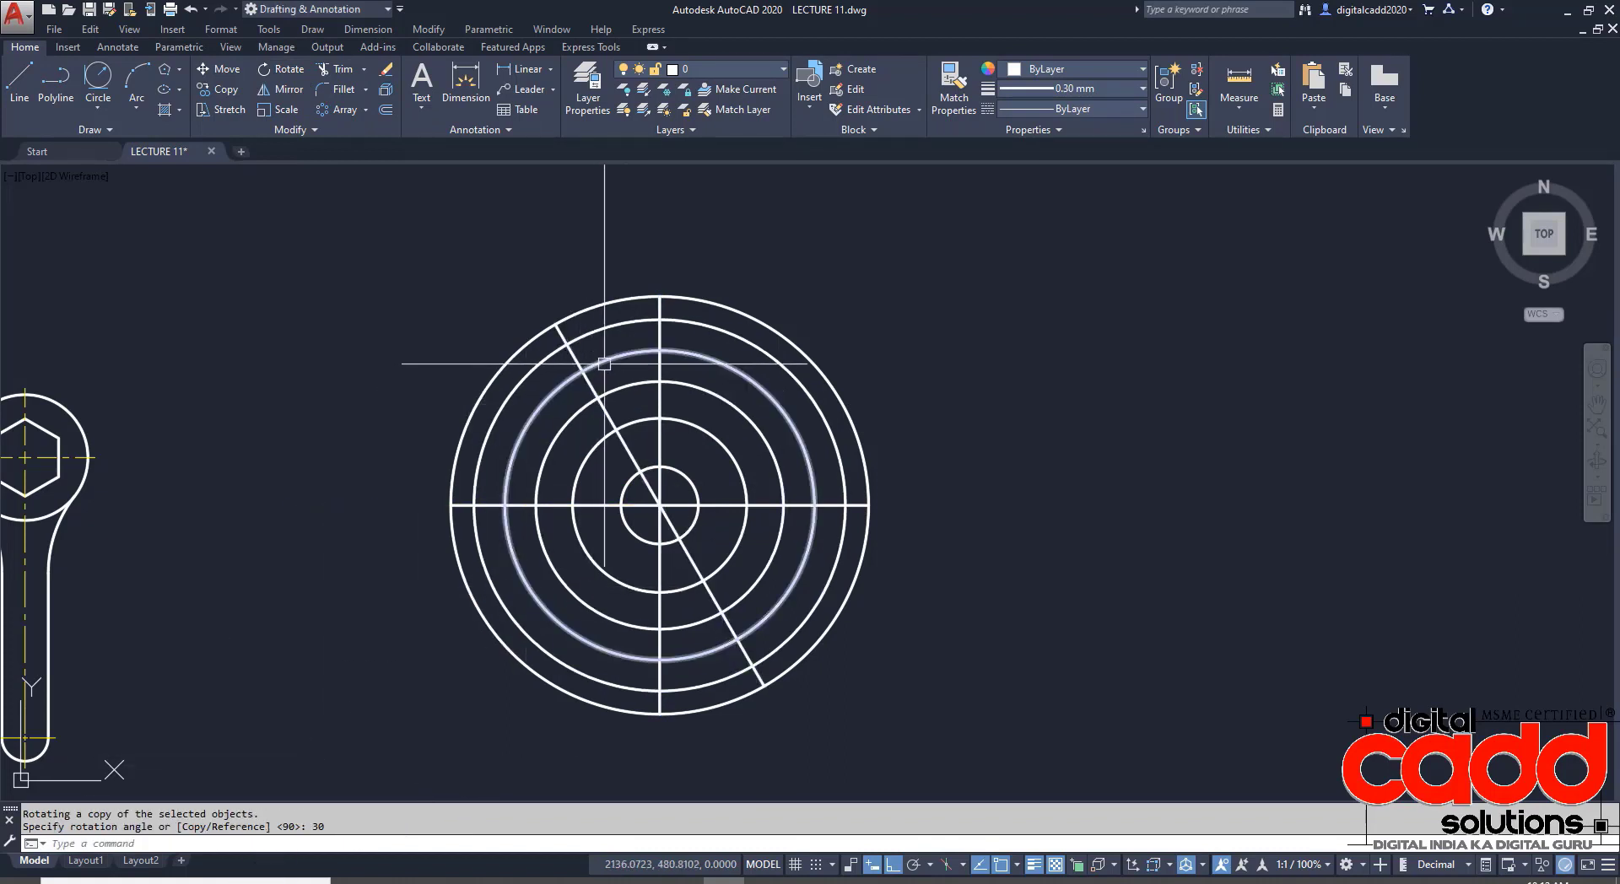
# - Rotate another copy of the vertical diameter -30° about the centre, then check the reference
pyautogui.click(660, 422)
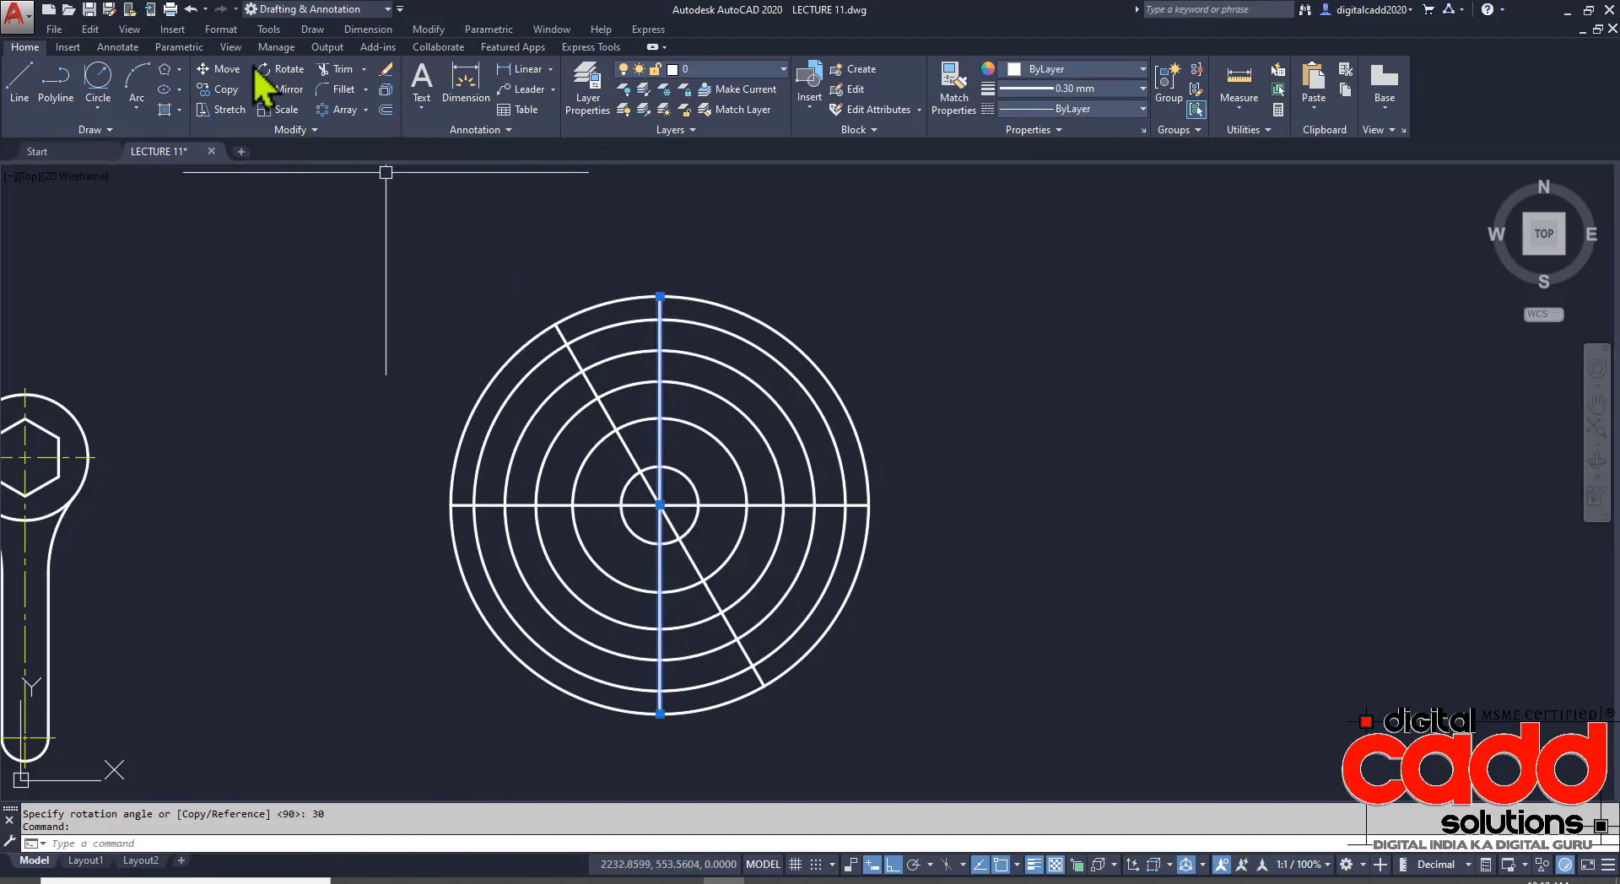
pyautogui.click(283, 72)
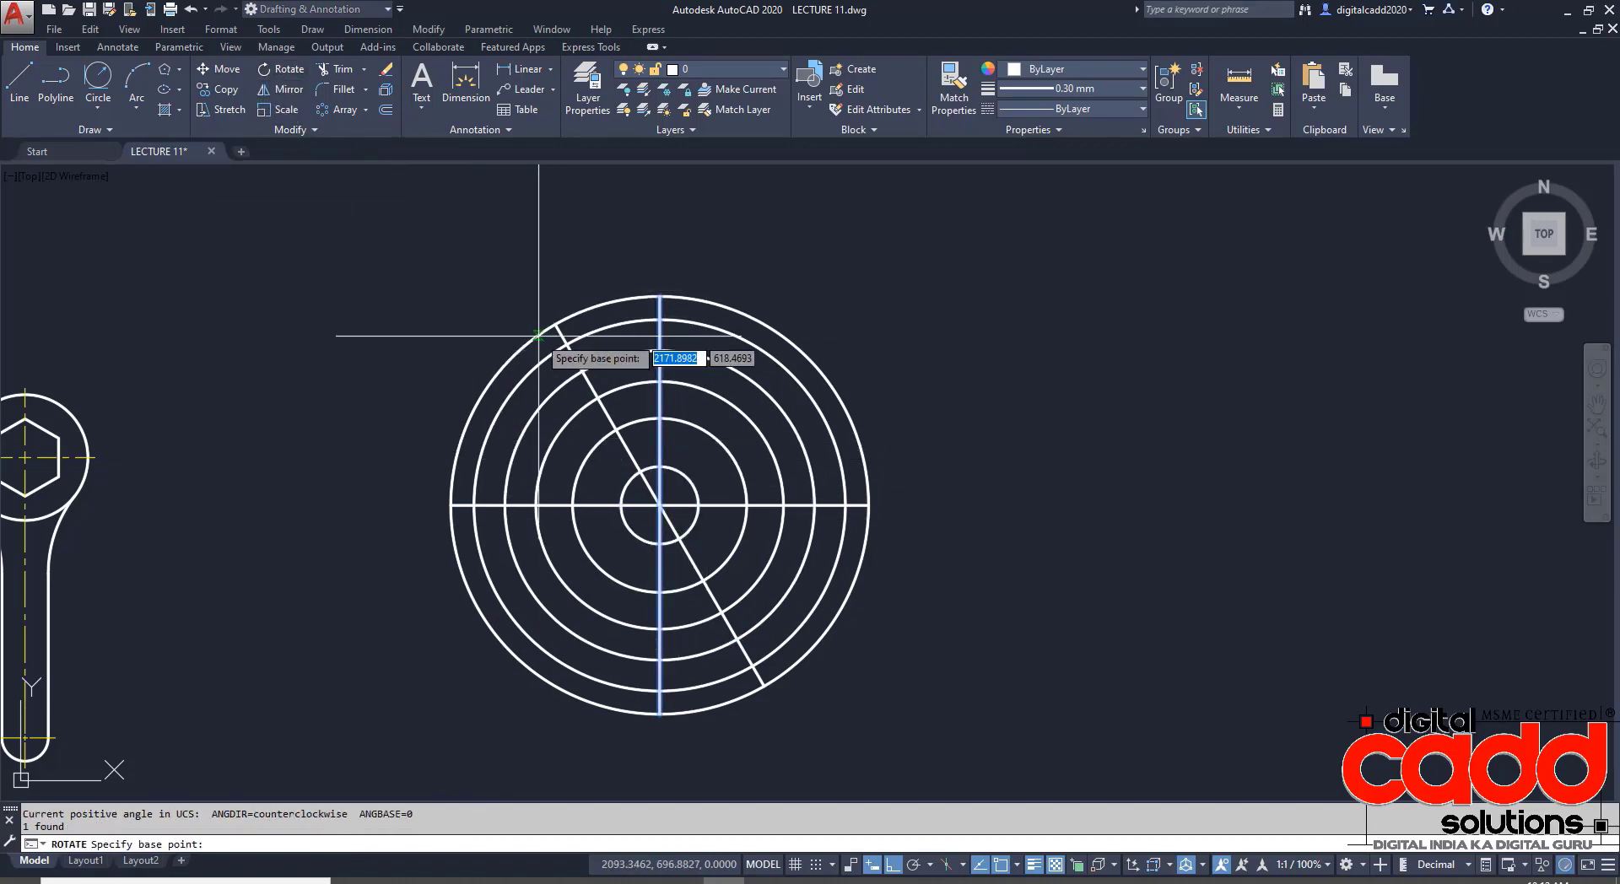
pyautogui.click(659, 505)
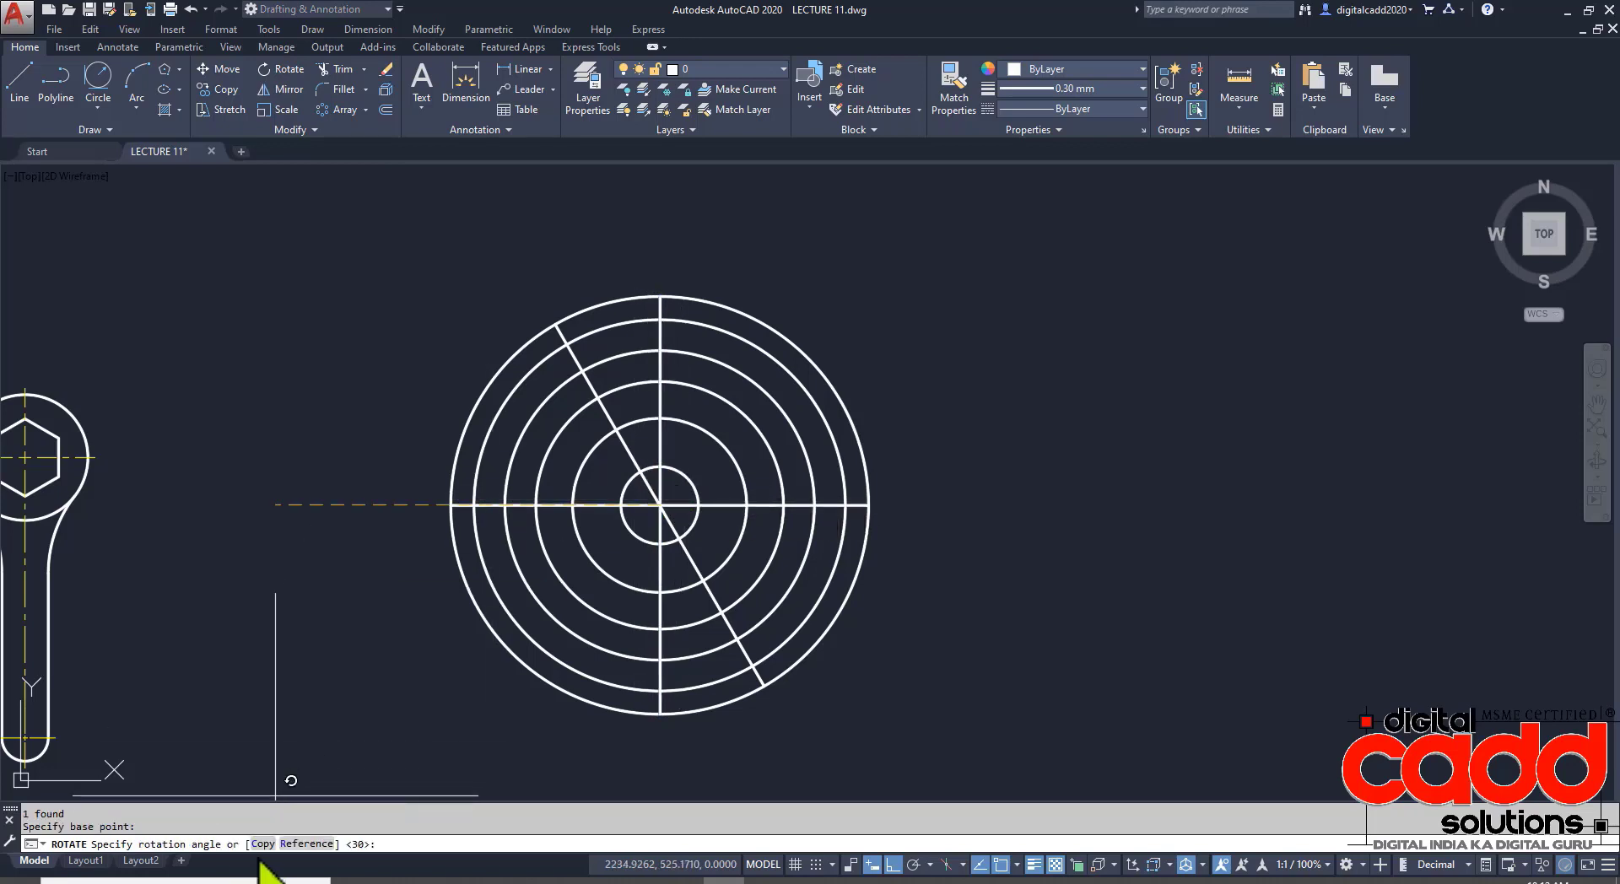
pyautogui.click(283, 842)
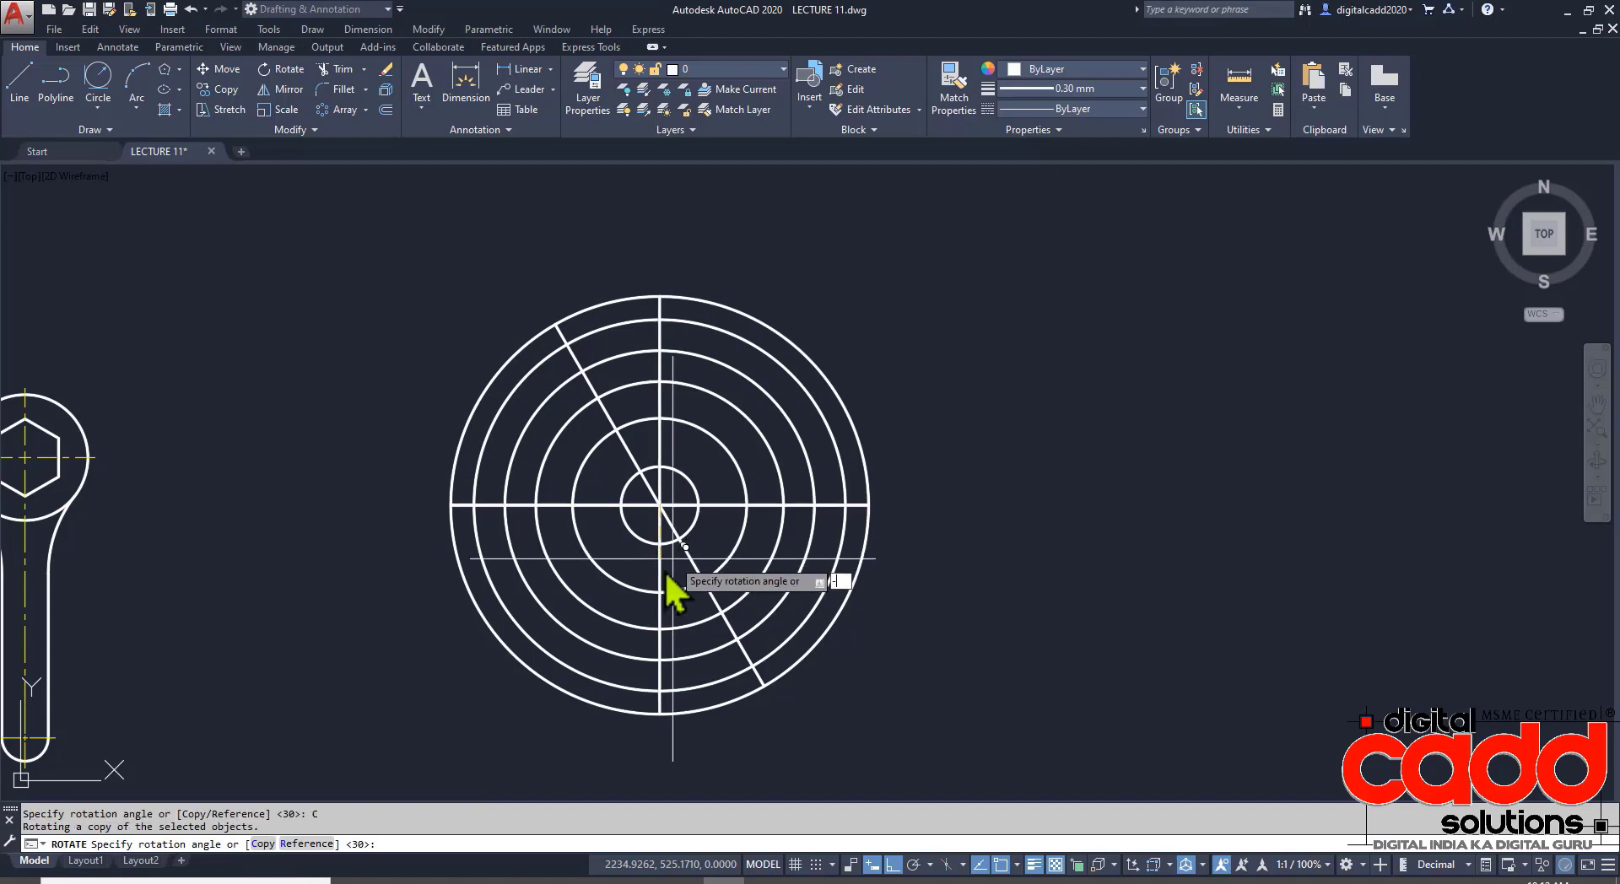
pyautogui.write('-30')
pyautogui.press('Return')
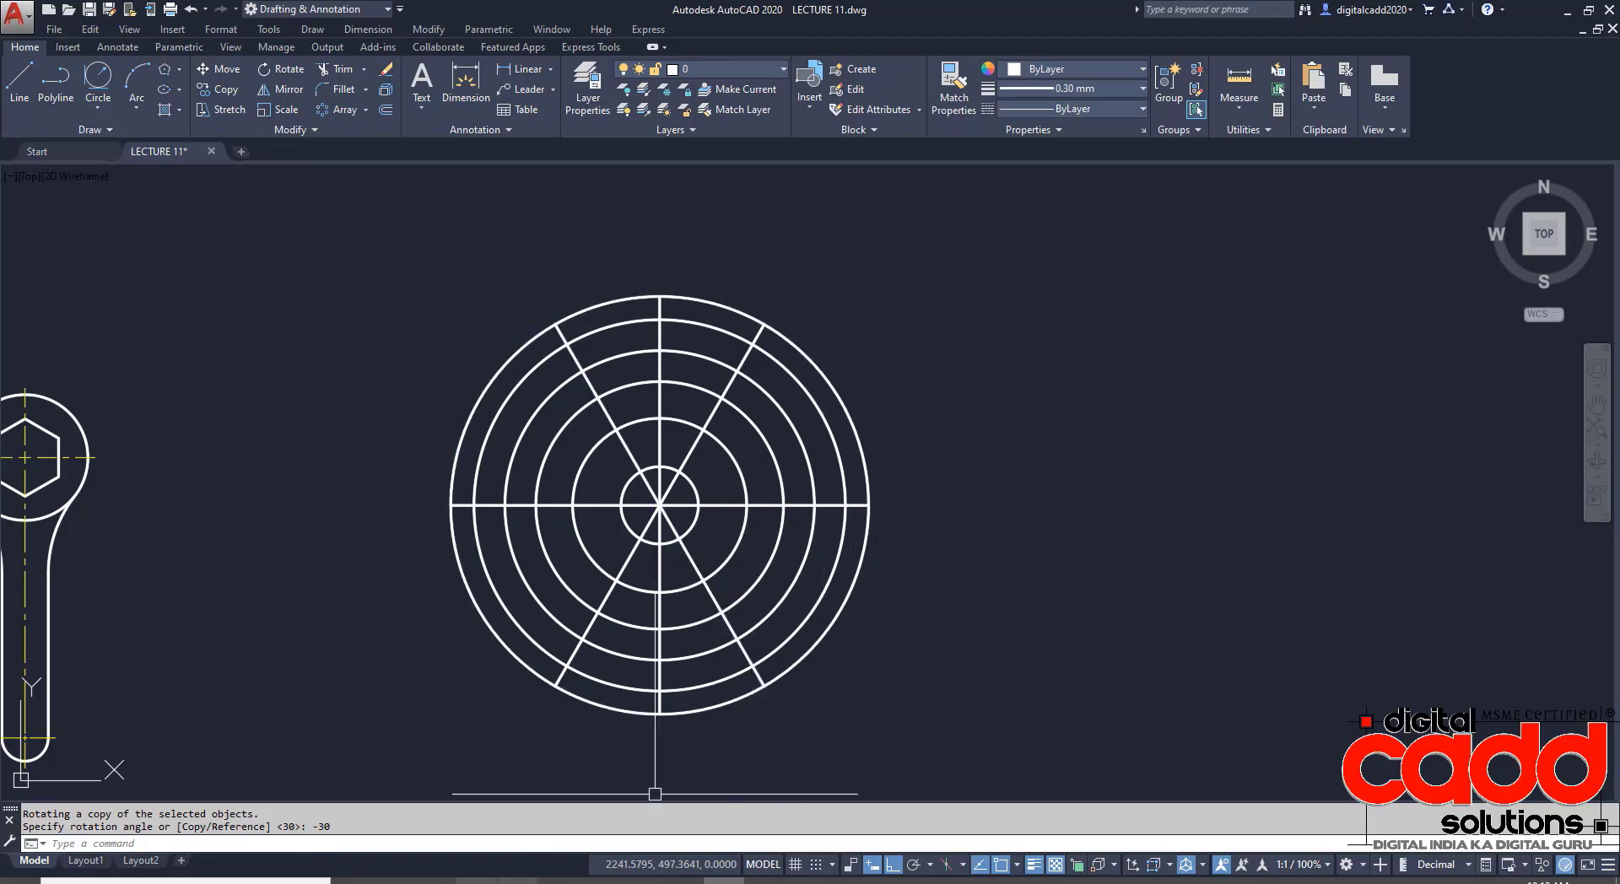
pyautogui.click(517, 880)
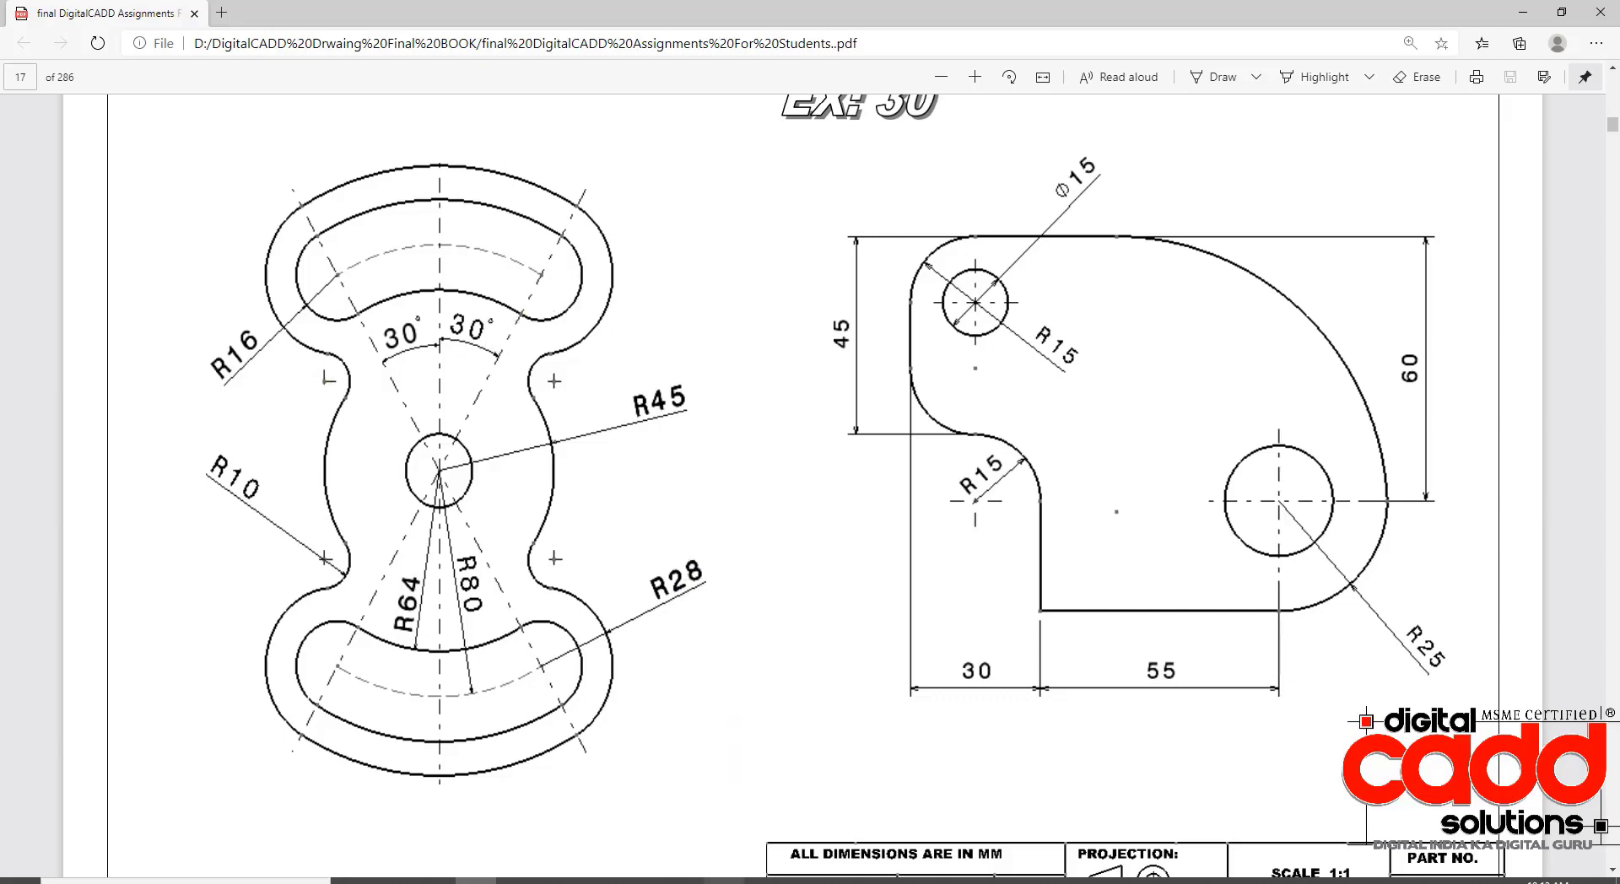
pyautogui.hotkey('alt', 'Tab')
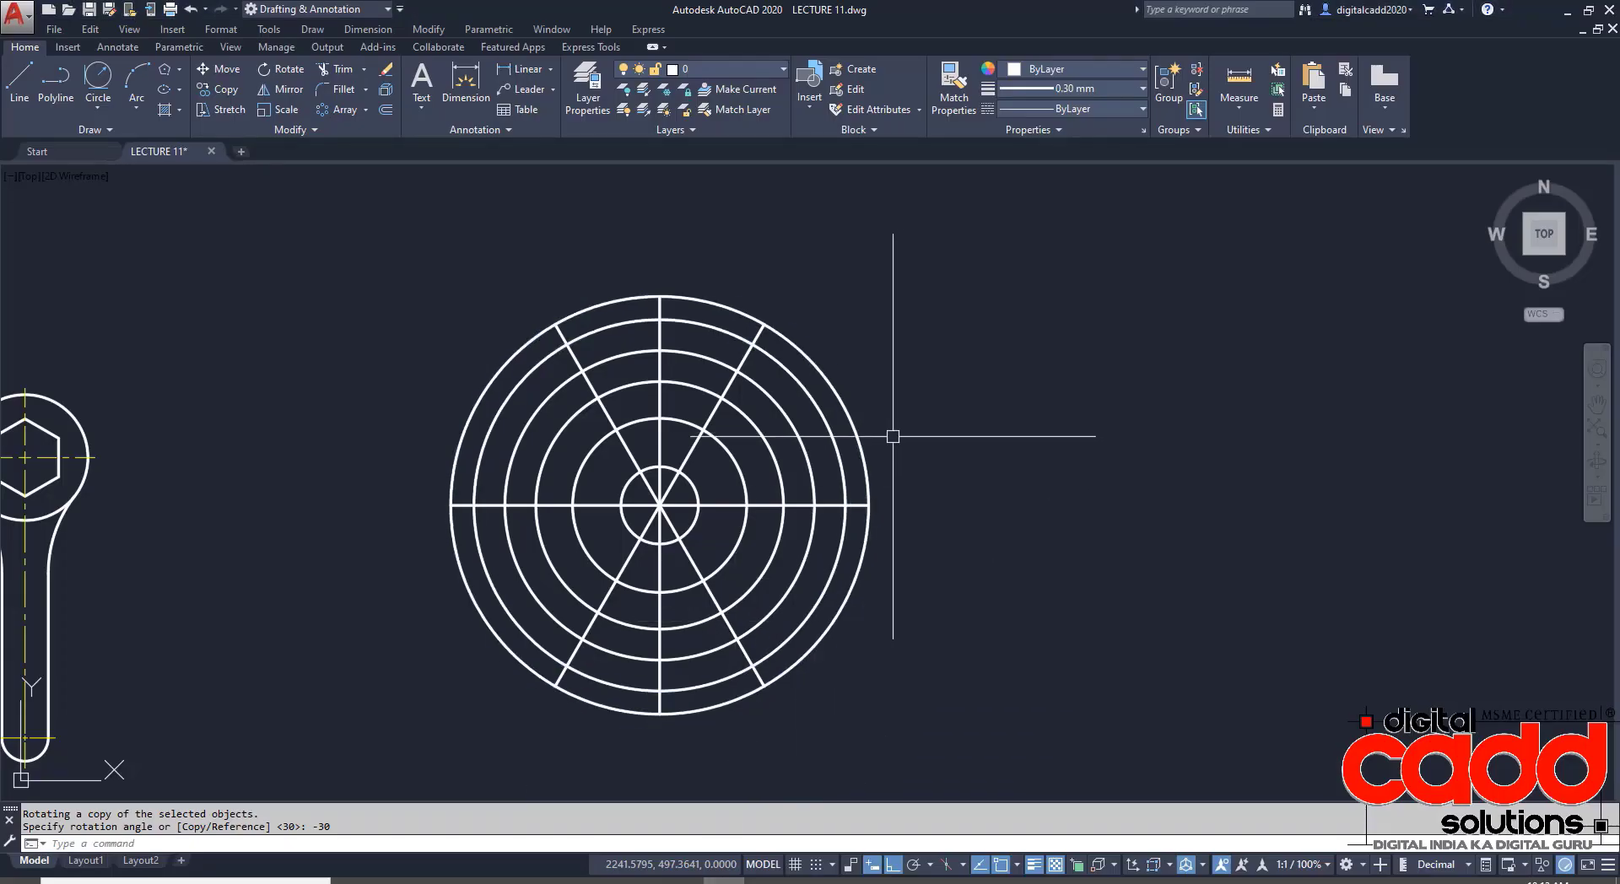
# - Draw R16 and R28 circles where the 30° line meets a ring
pyautogui.write('c')
pyautogui.press('Return')
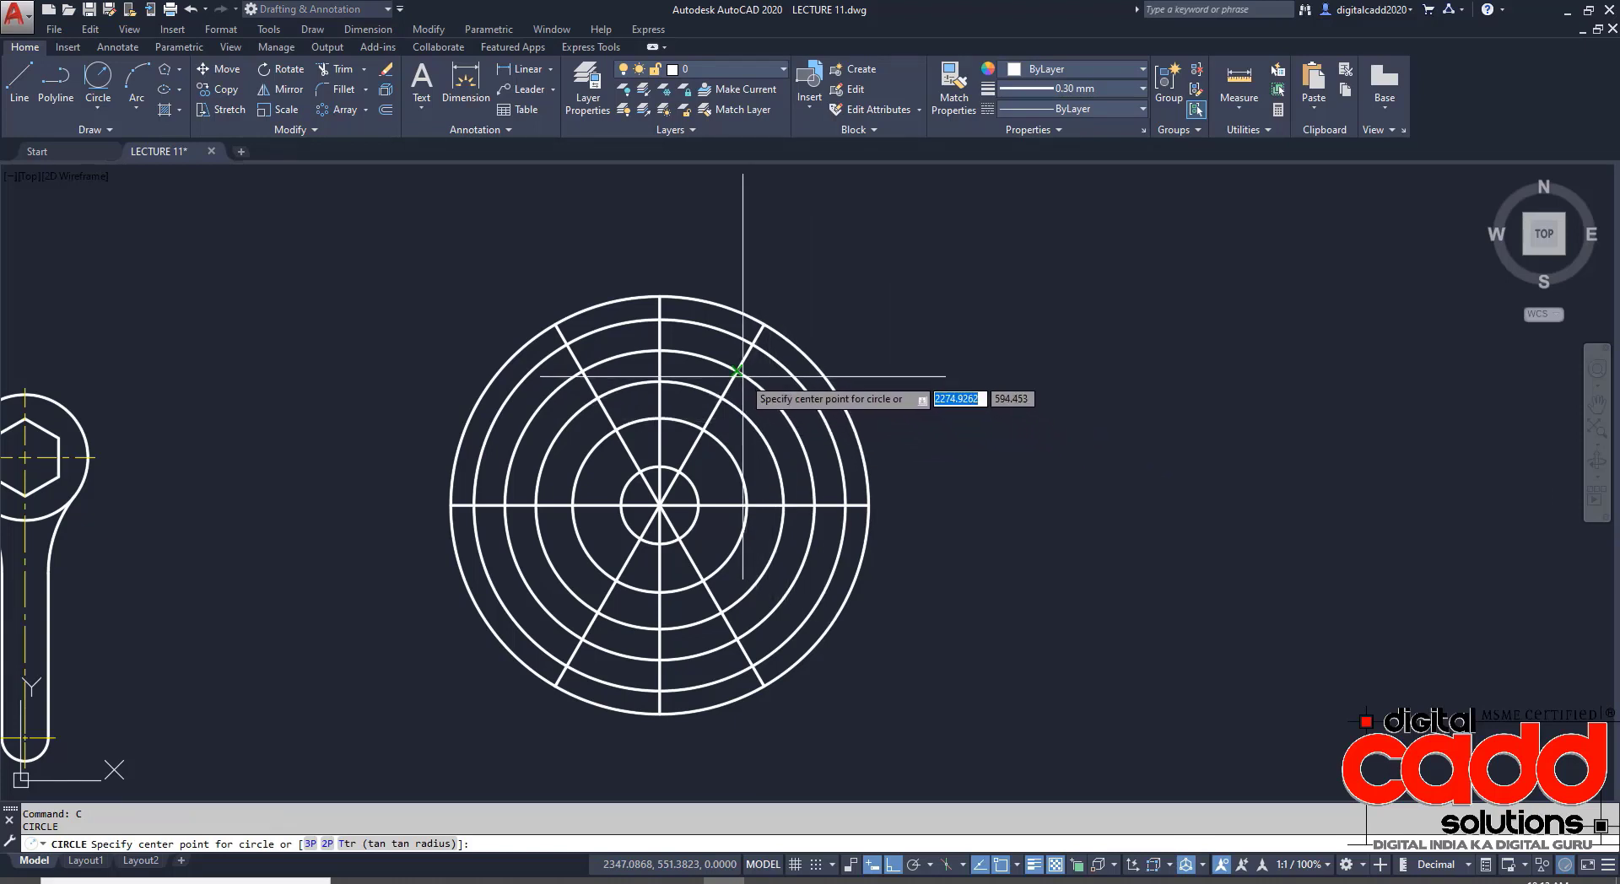
pyautogui.click(737, 371)
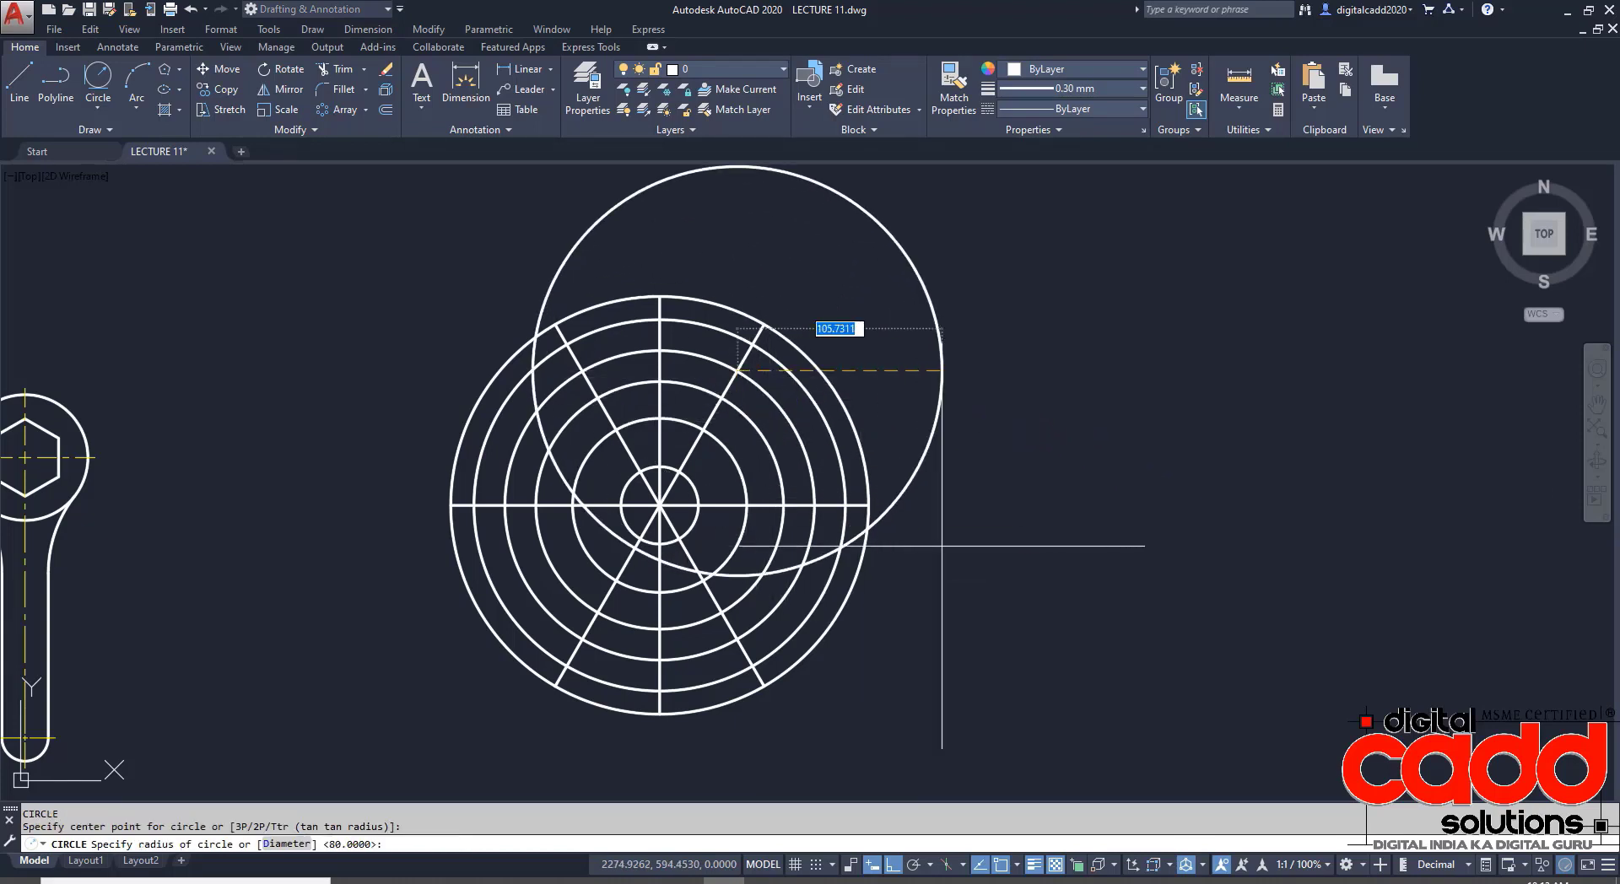
pyautogui.write('16')
pyautogui.press('Return')
pyautogui.press('Return')
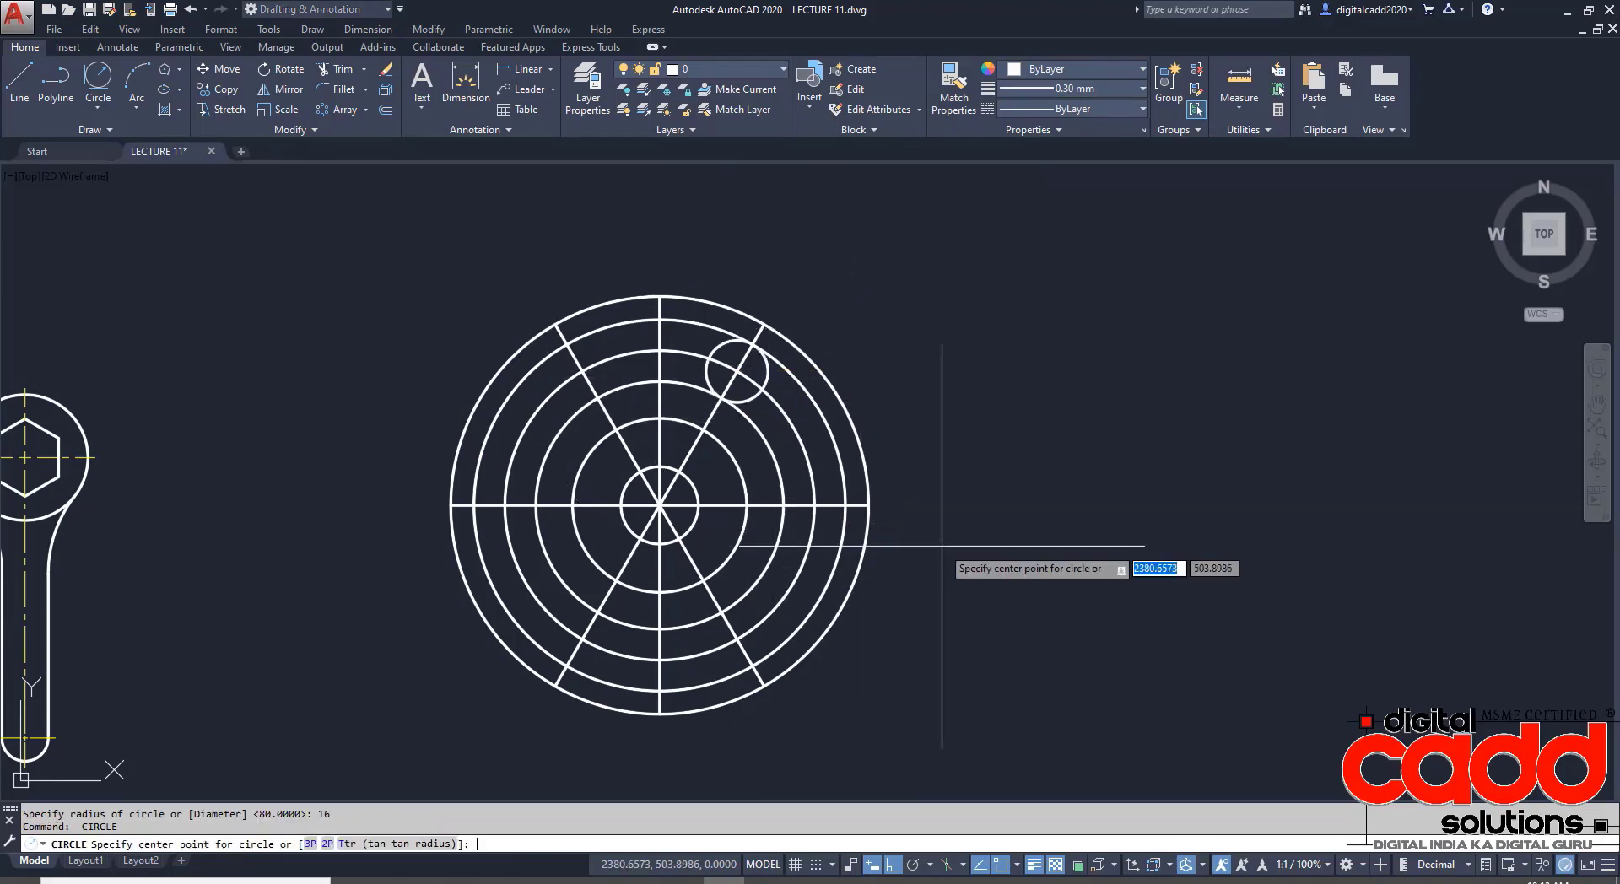
pyautogui.click(738, 370)
pyautogui.press('Return')
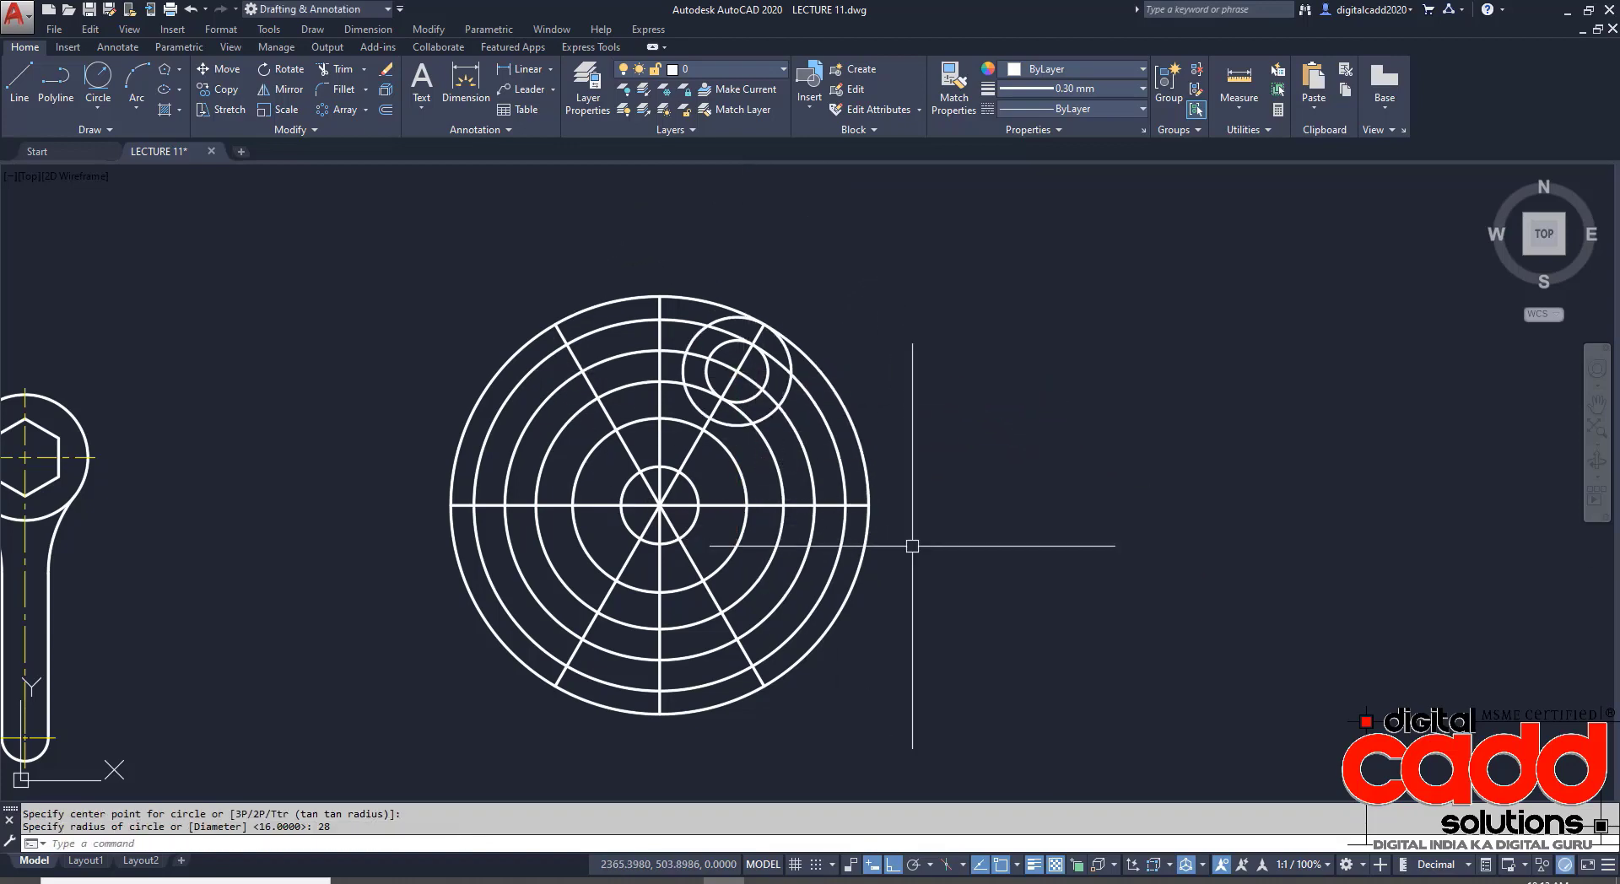
# - Mirror the two small circles across the vertical diameter, keeping the originals
pyautogui.scroll(2, 676, 281)
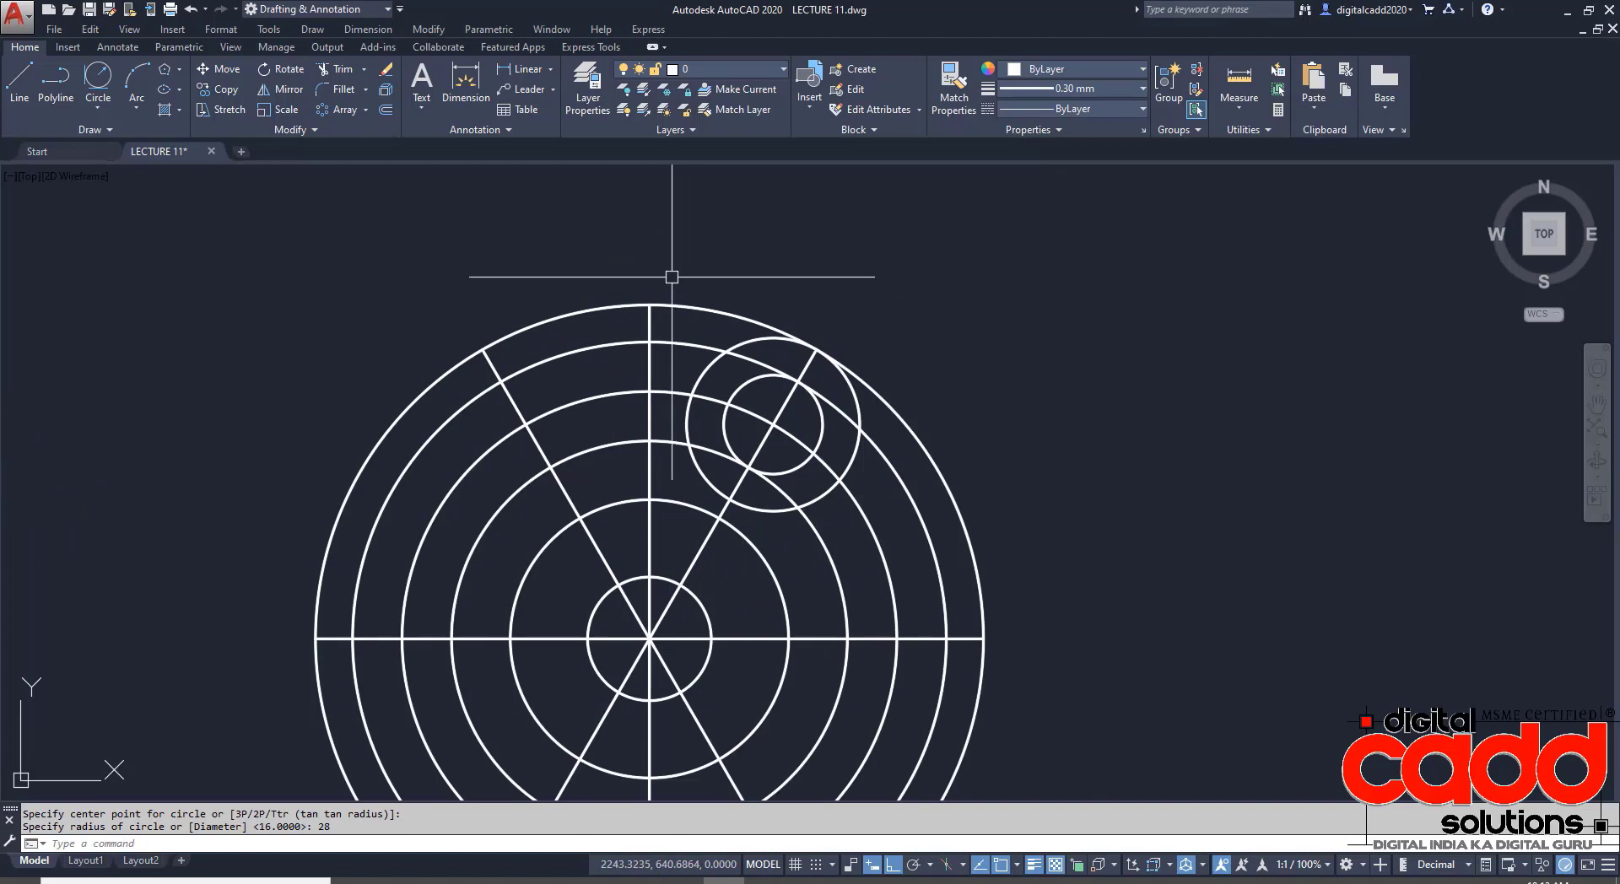
pyautogui.click(670, 272)
pyautogui.click(992, 565)
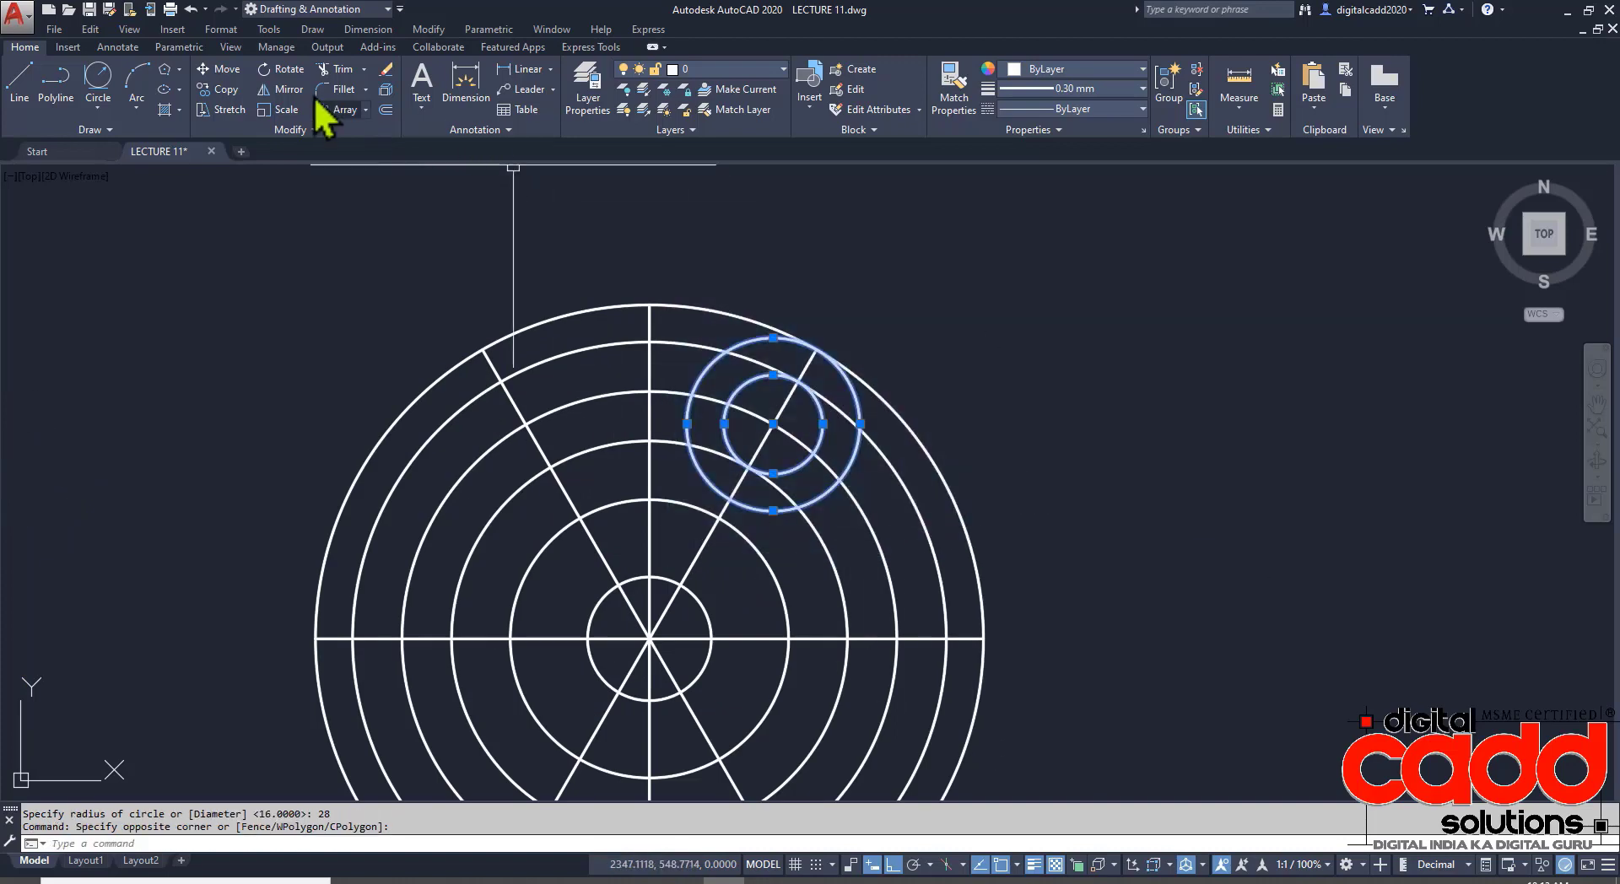
pyautogui.click(289, 89)
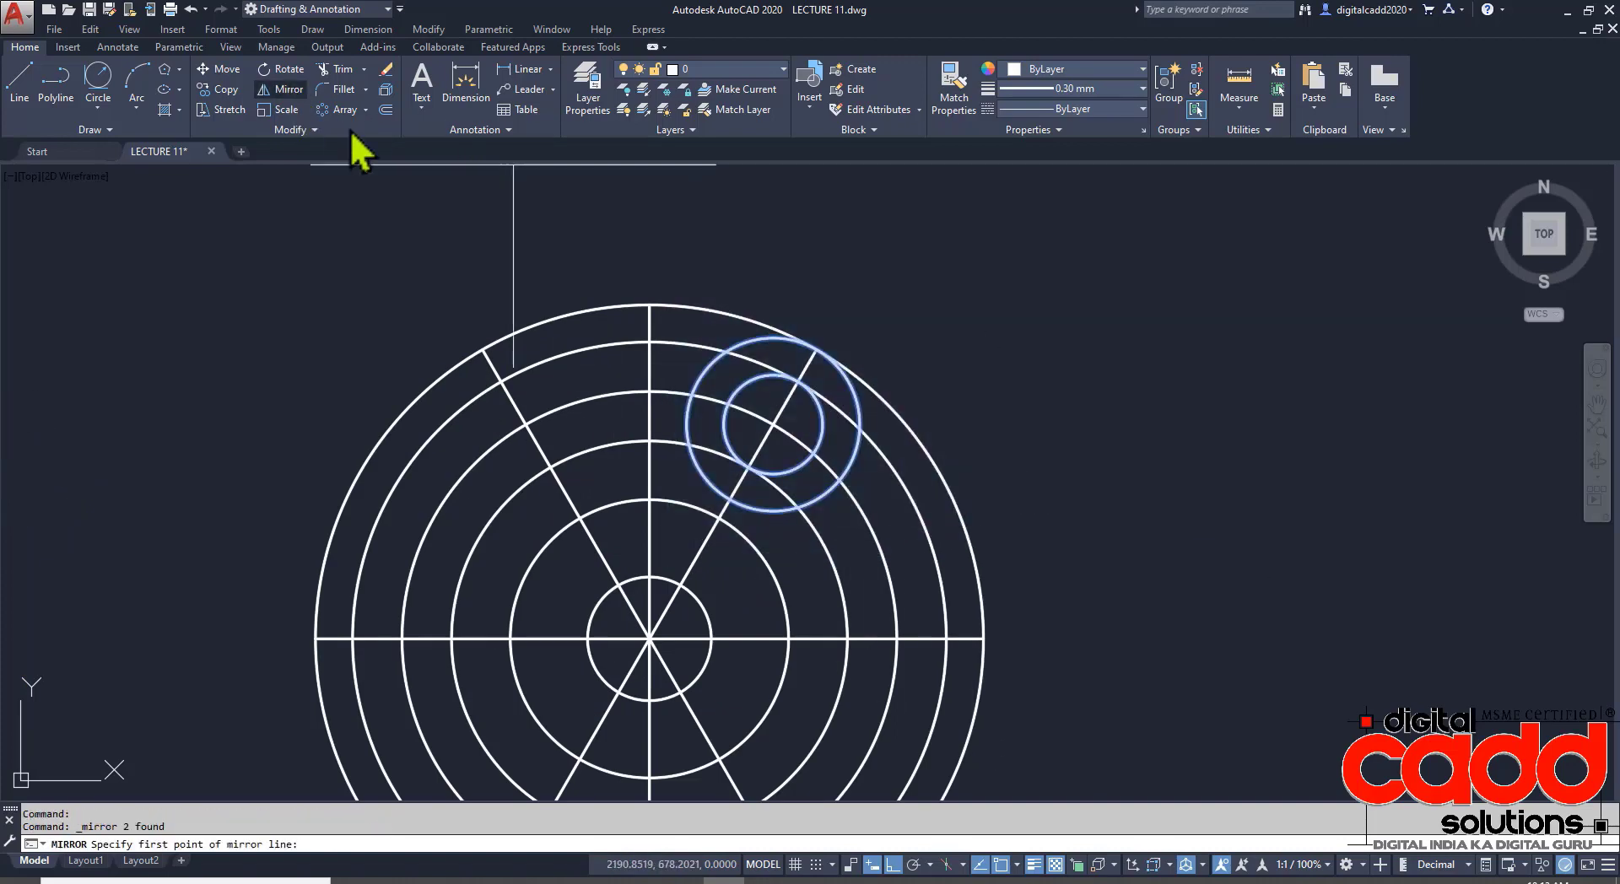
pyautogui.click(649, 303)
pyautogui.click(649, 440)
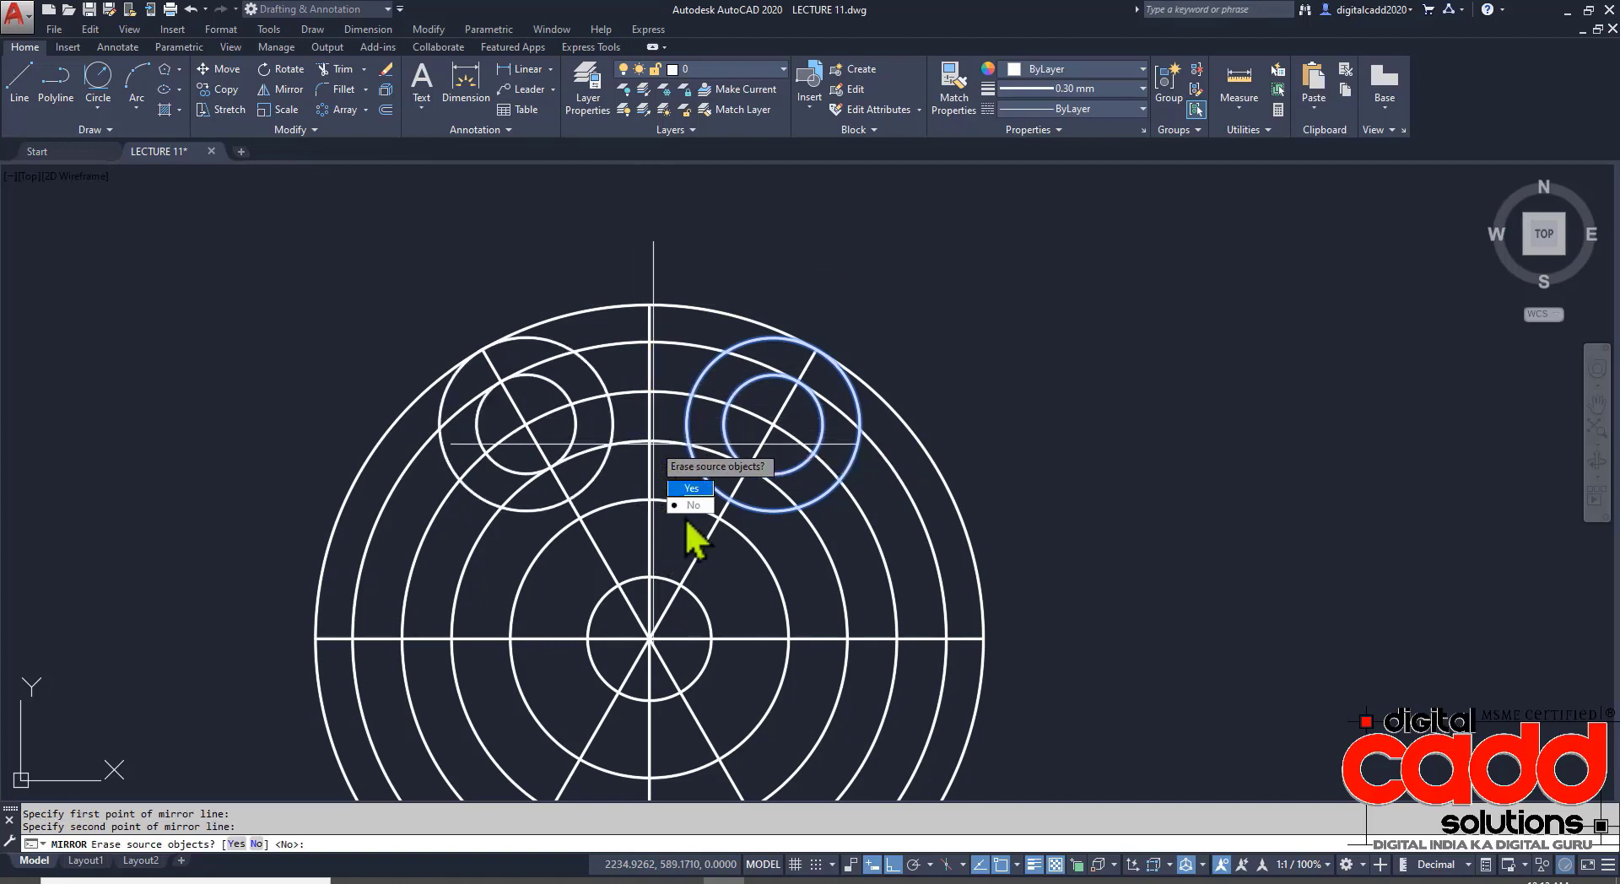
pyautogui.write('n')
pyautogui.press('Return')
# - Mirror both upper circle pairs across the horizontal diameter, keeping the originals
pyautogui.scroll(-4, 627, 402)
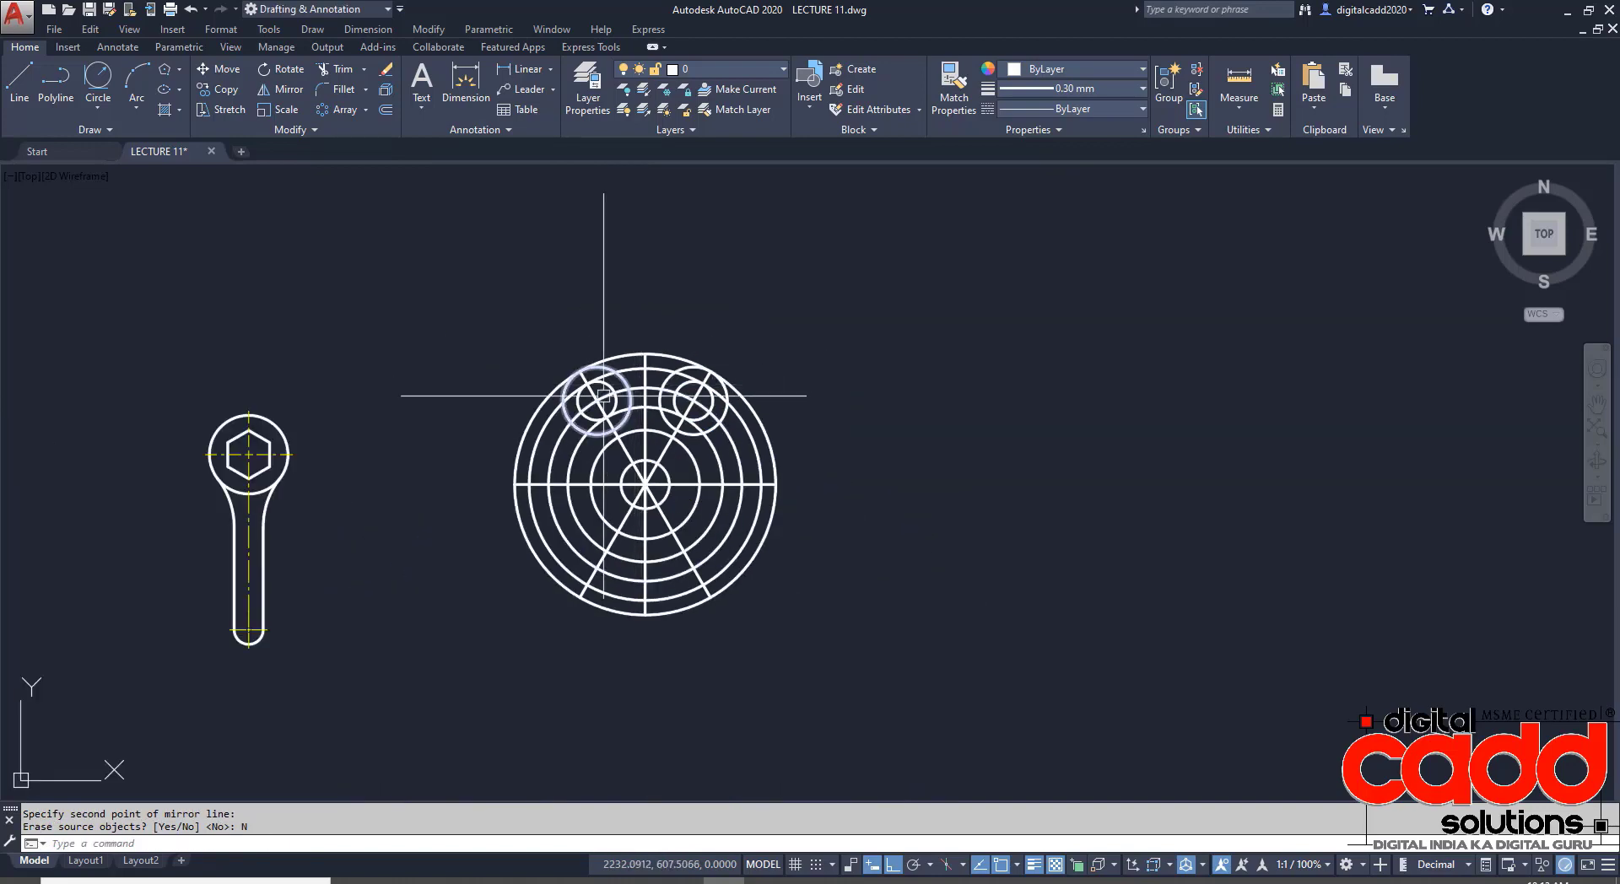
pyautogui.click(504, 294)
pyautogui.click(824, 471)
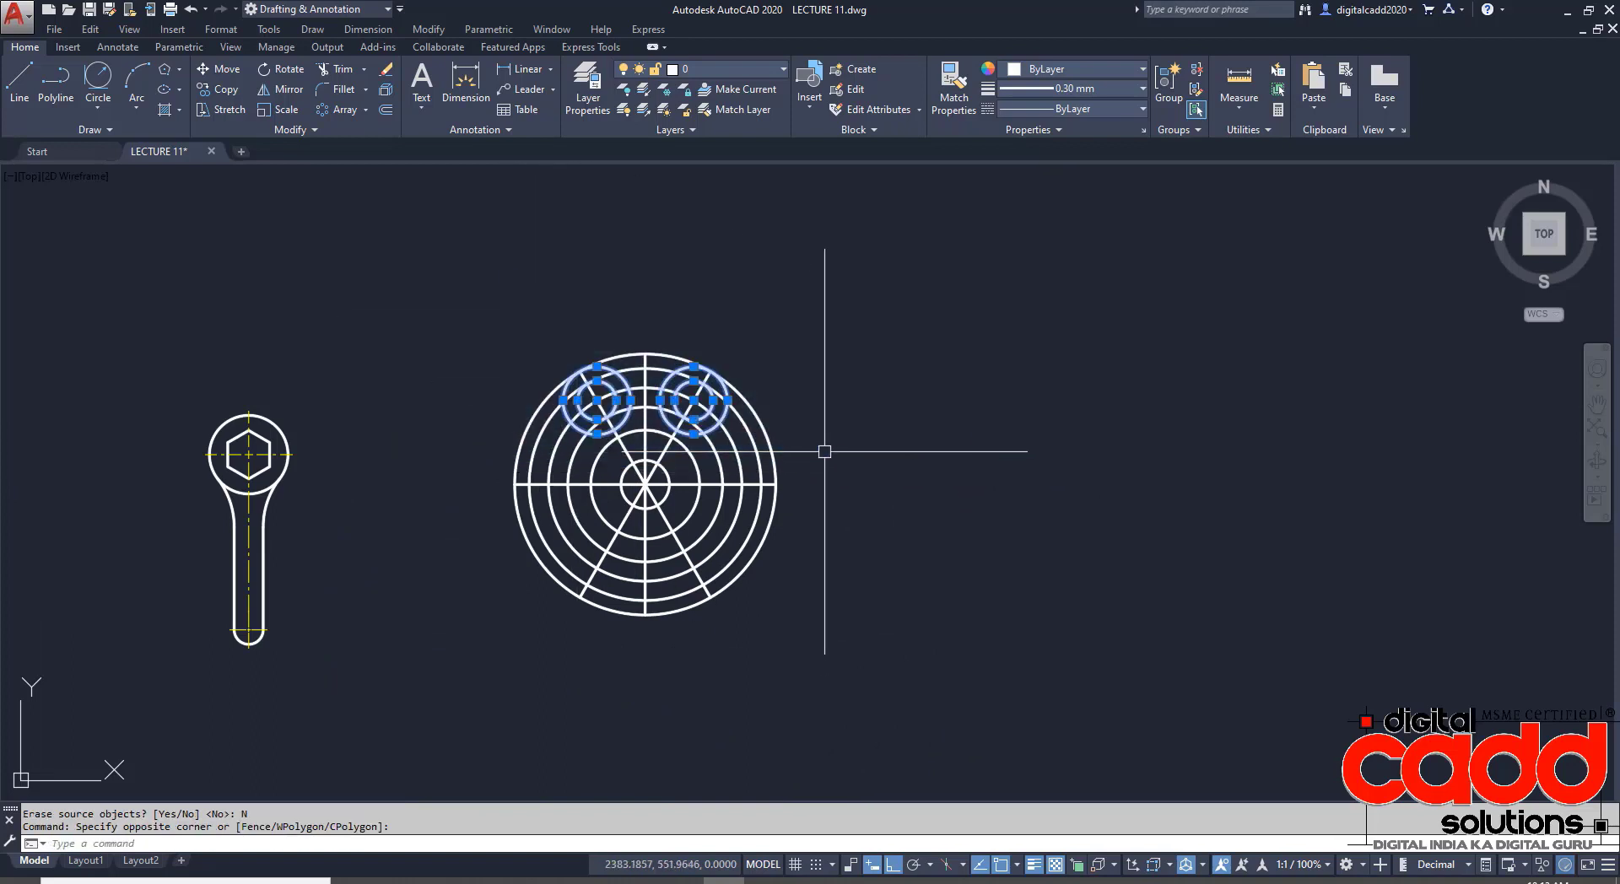
pyautogui.click(283, 90)
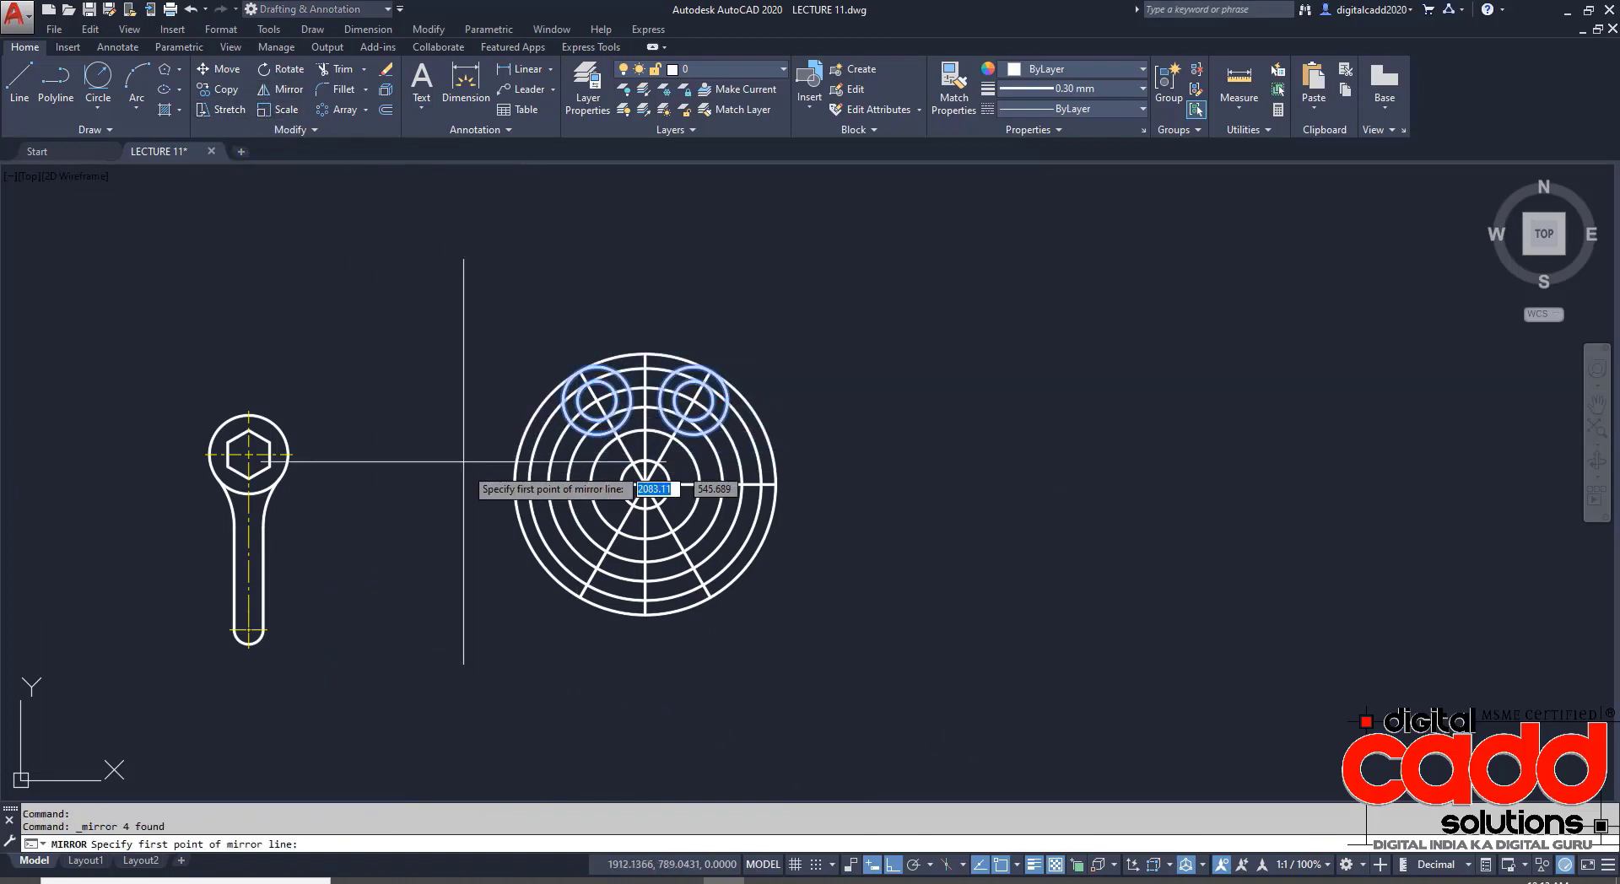
pyautogui.click(515, 483)
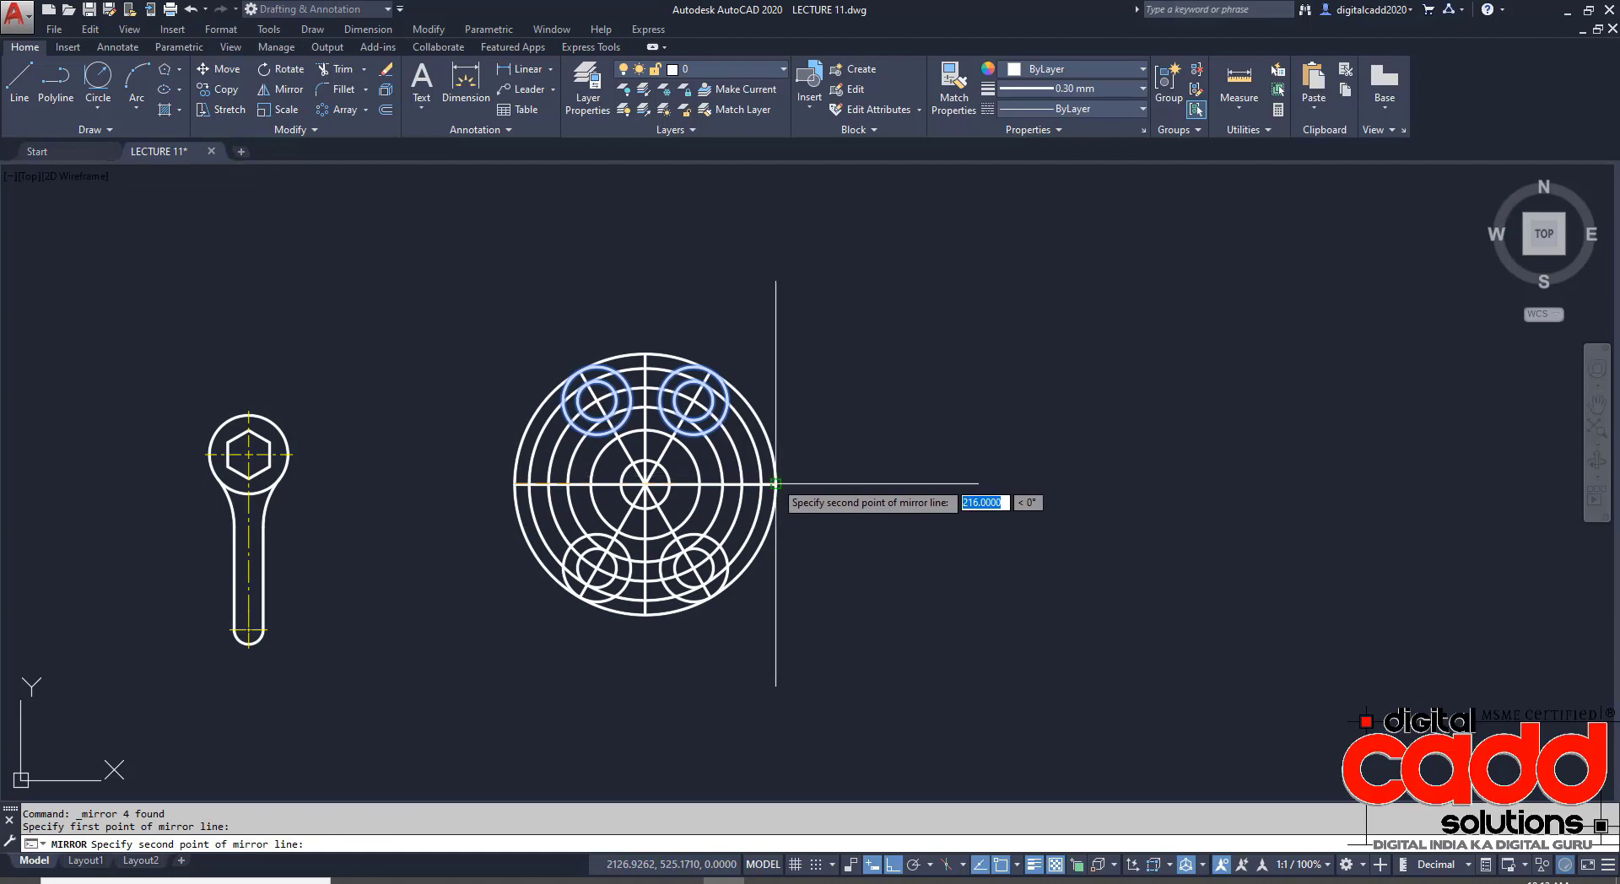
pyautogui.click(775, 481)
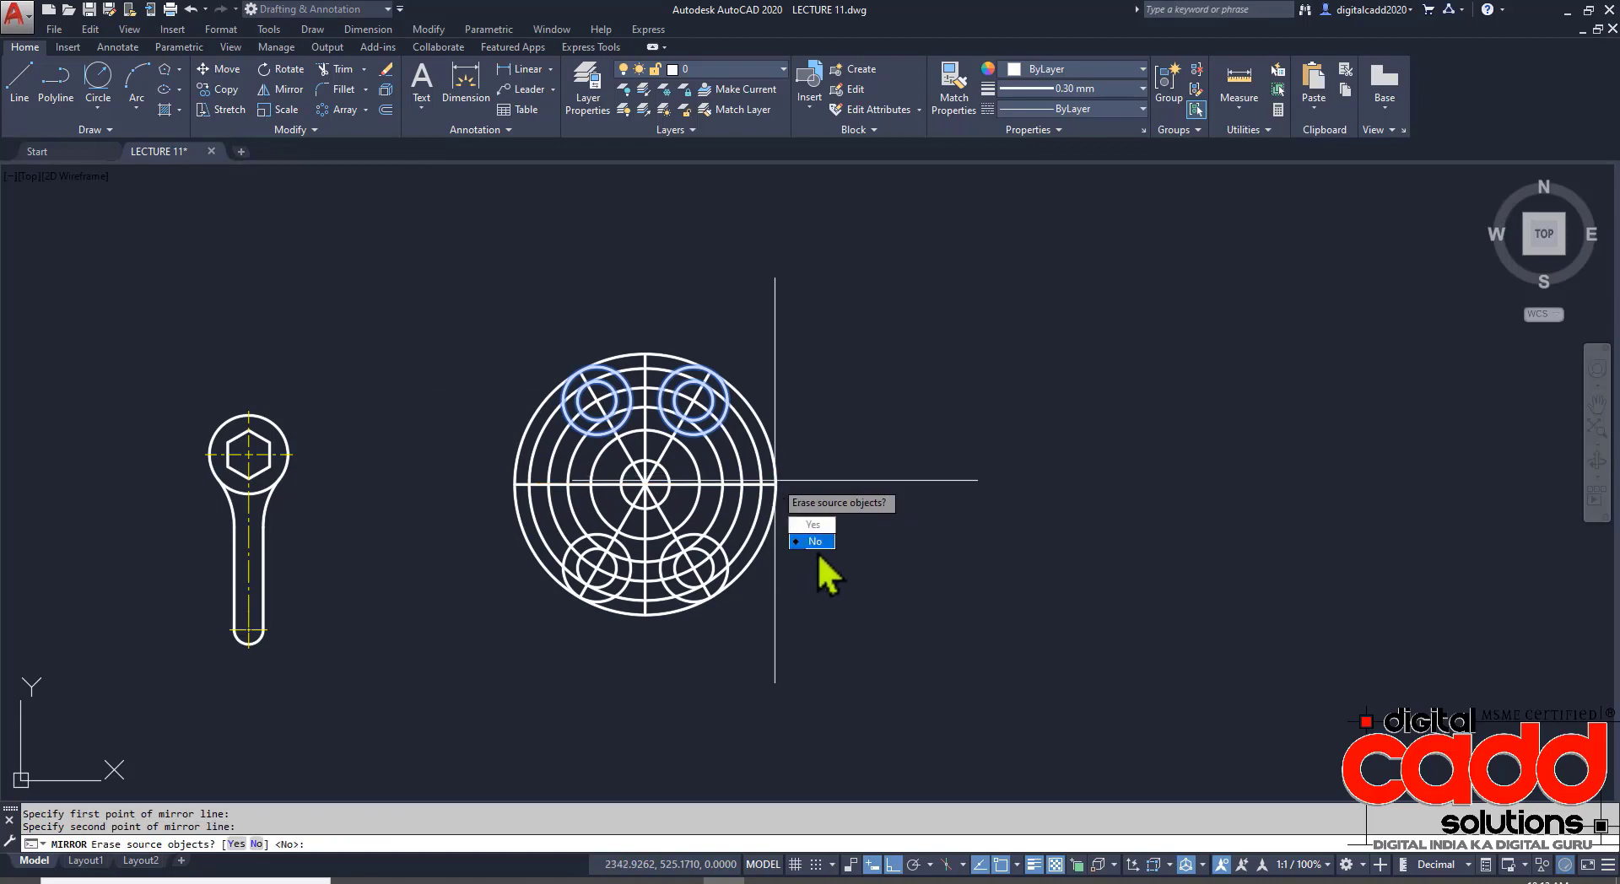
pyautogui.click(814, 542)
pyautogui.scroll(2, 718, 498)
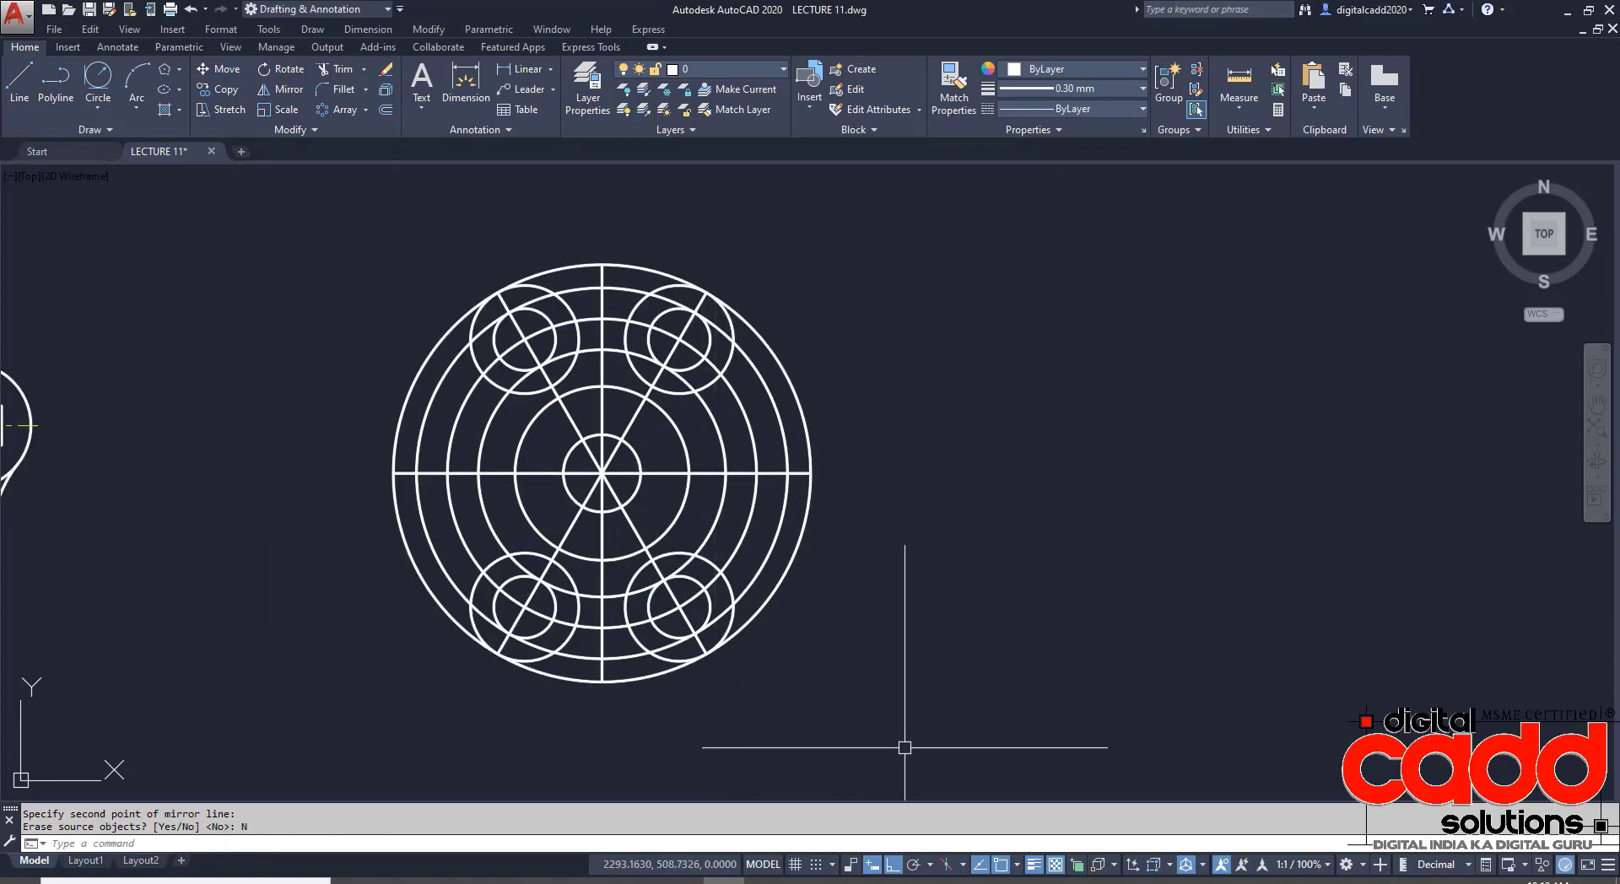
pyautogui.moveTo(872, 518); pyautogui.dragTo(926, 518, button='middle')
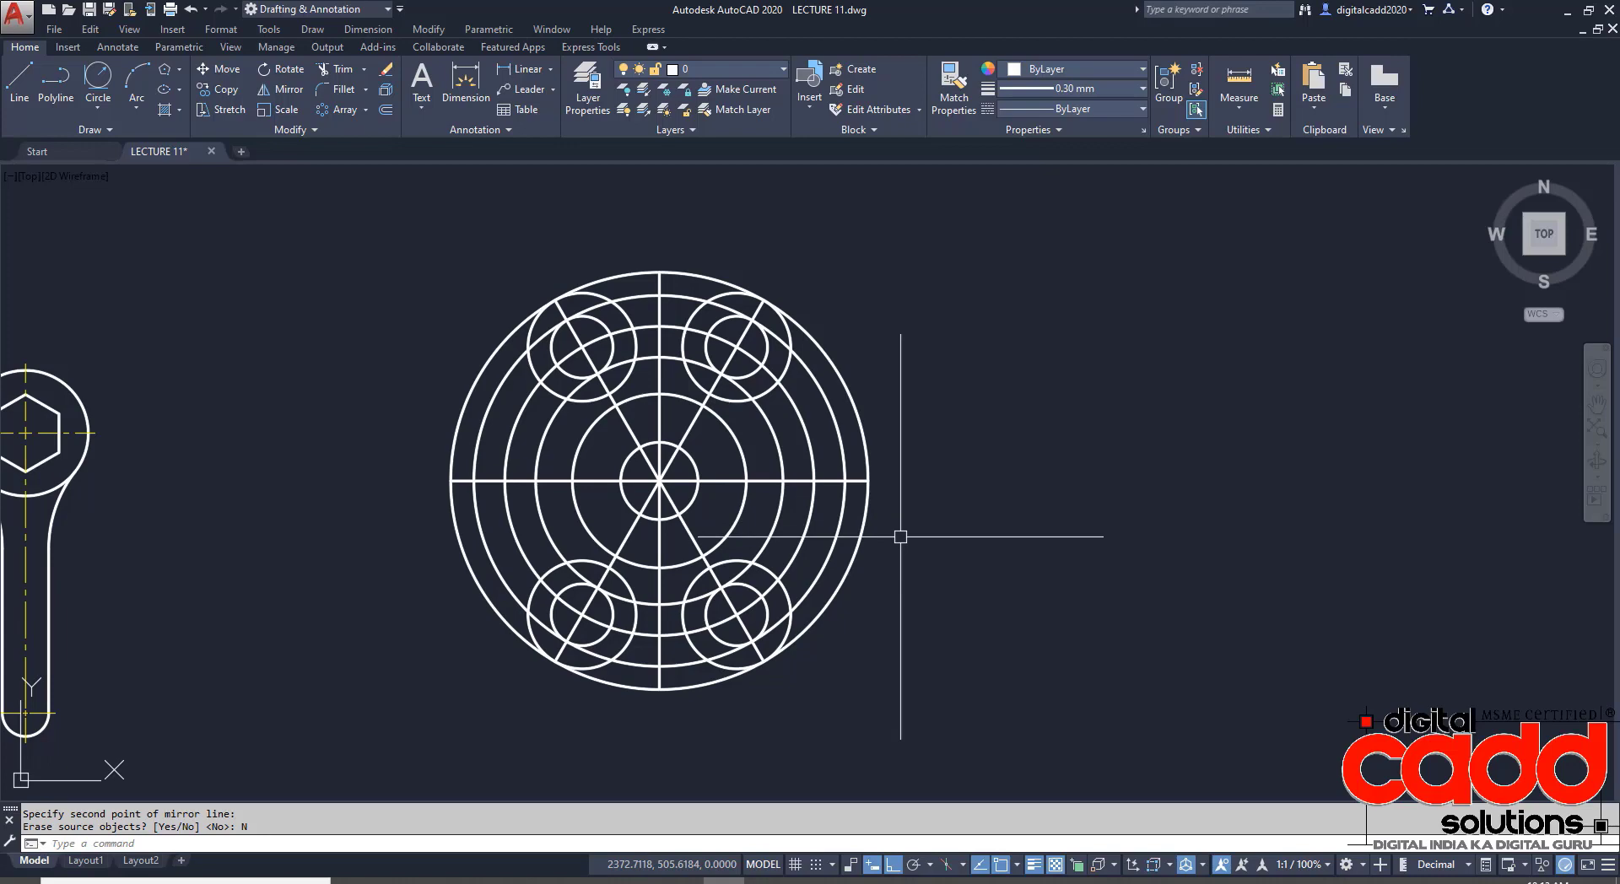
pyautogui.write('TR')
# - Trim away the outer arcs on the left and right sides with crossing selections
pyautogui.press('Return')
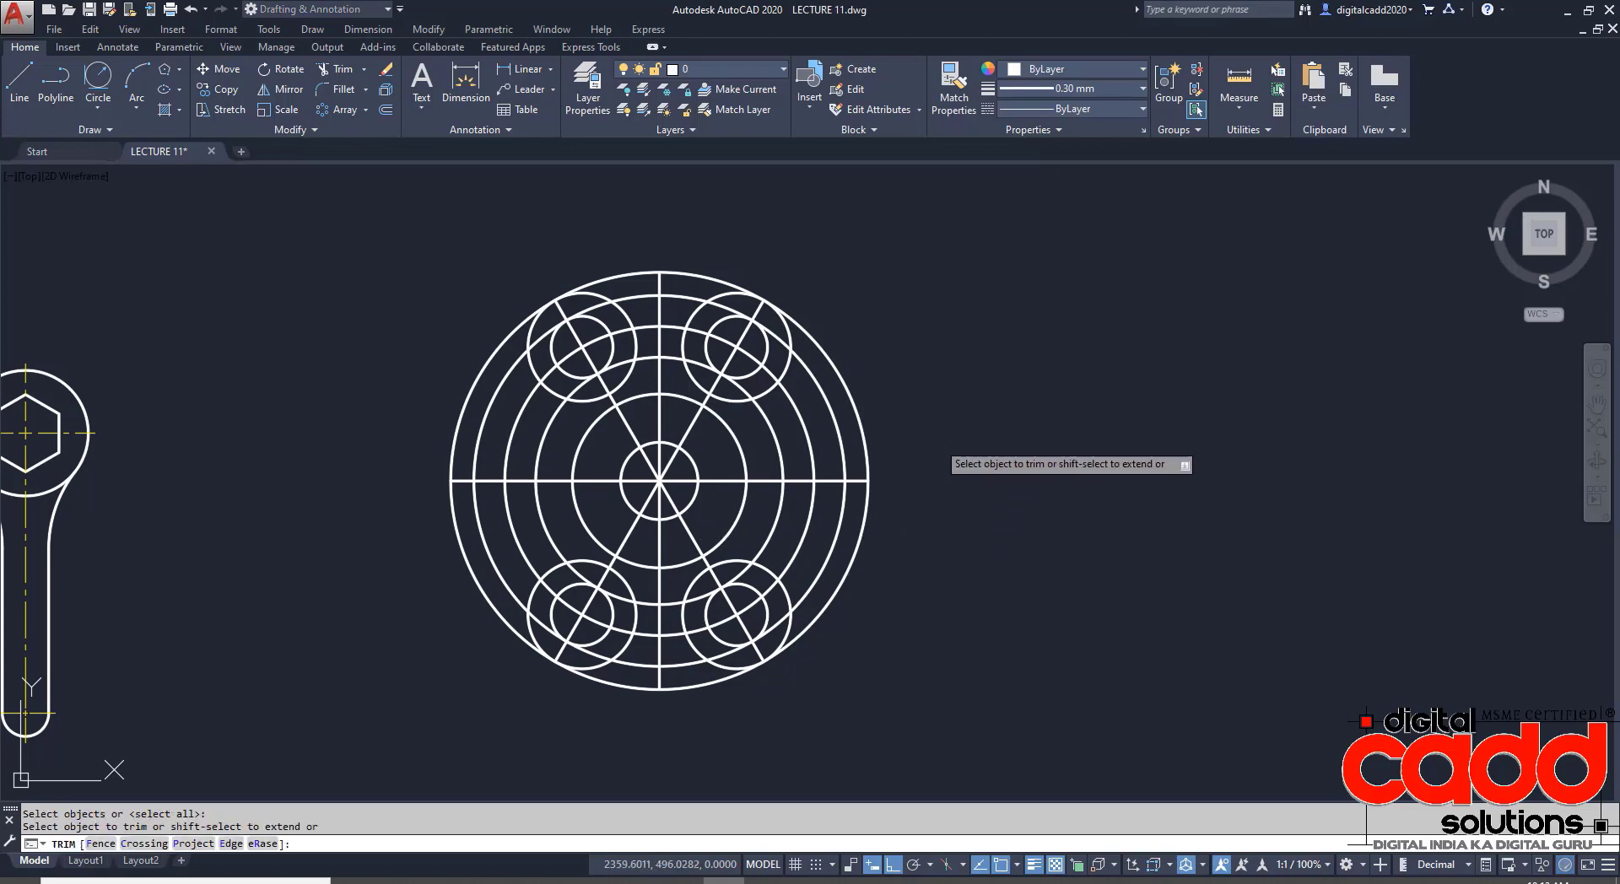
pyautogui.click(937, 441)
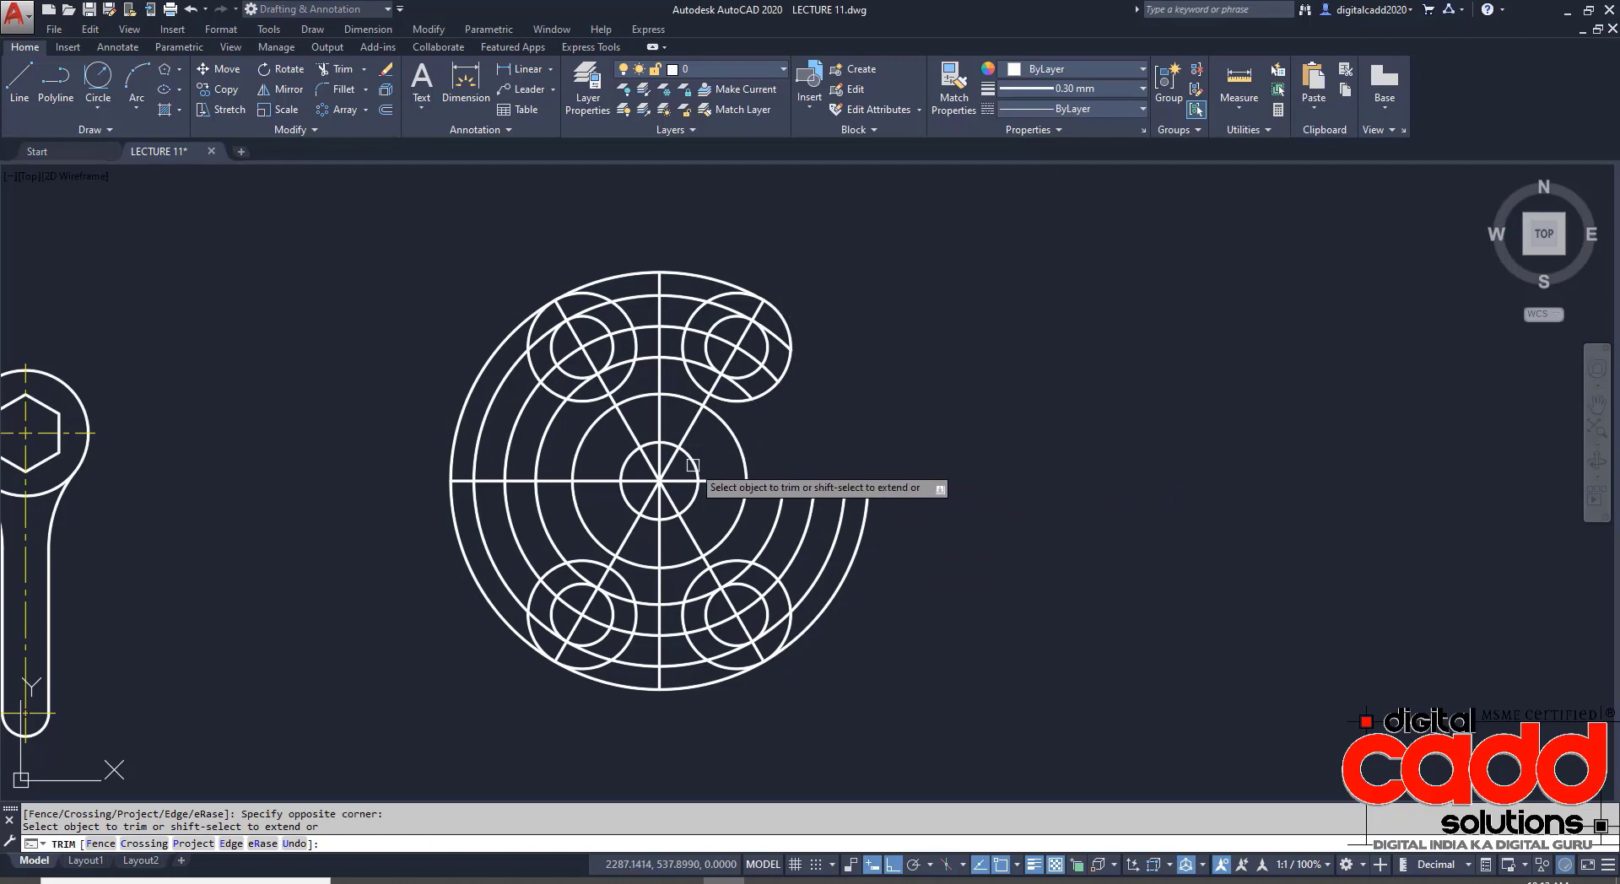
pyautogui.click(561, 440)
pyautogui.click(472, 456)
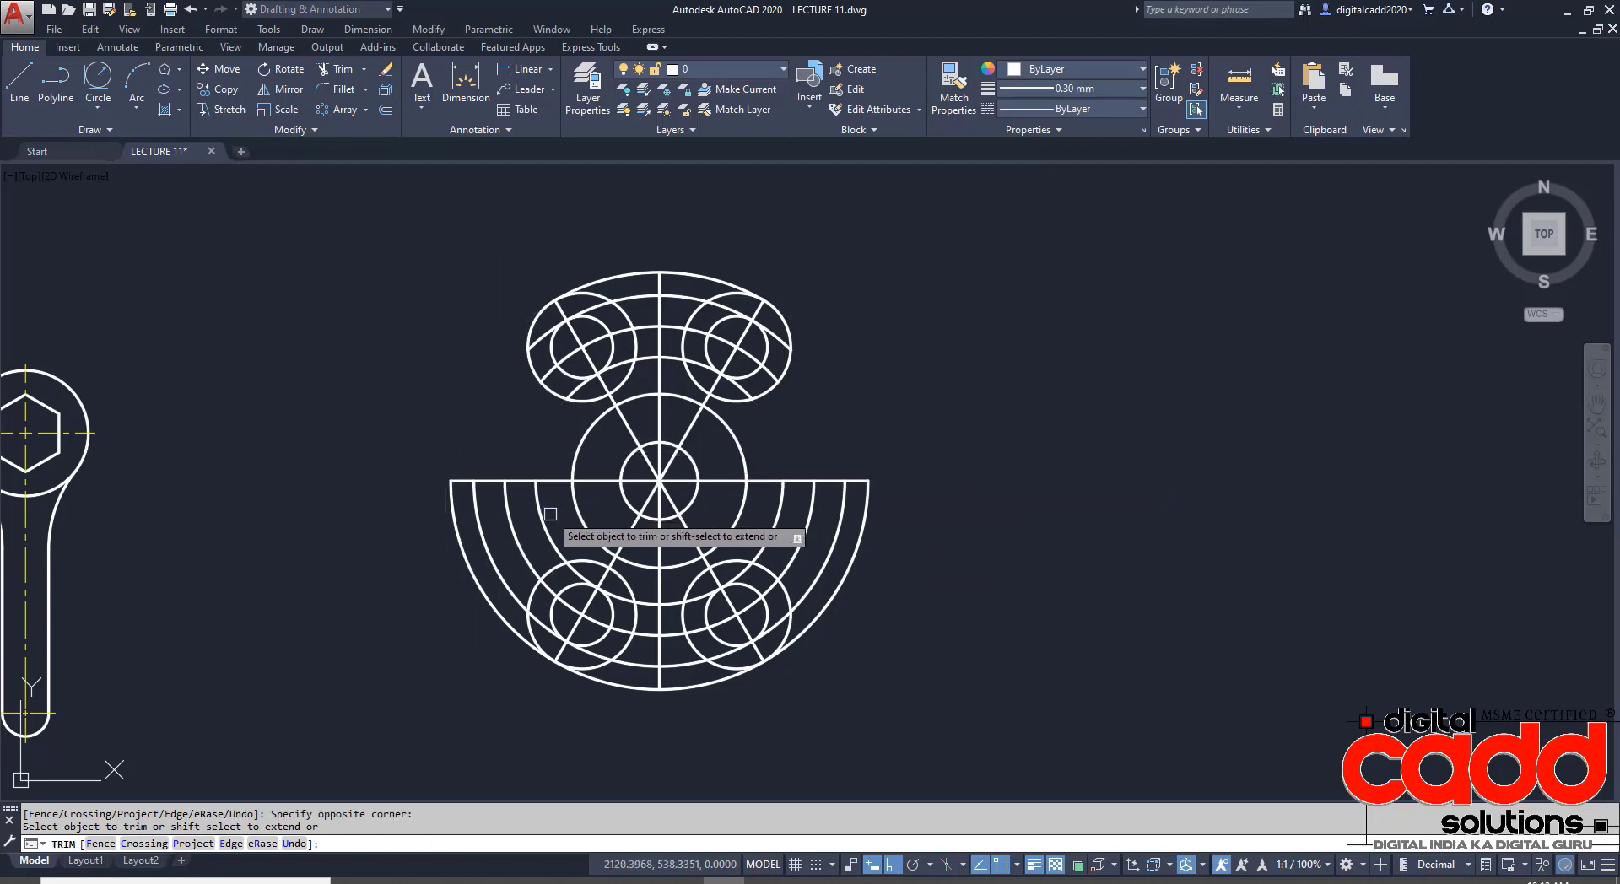
pyautogui.click(886, 544)
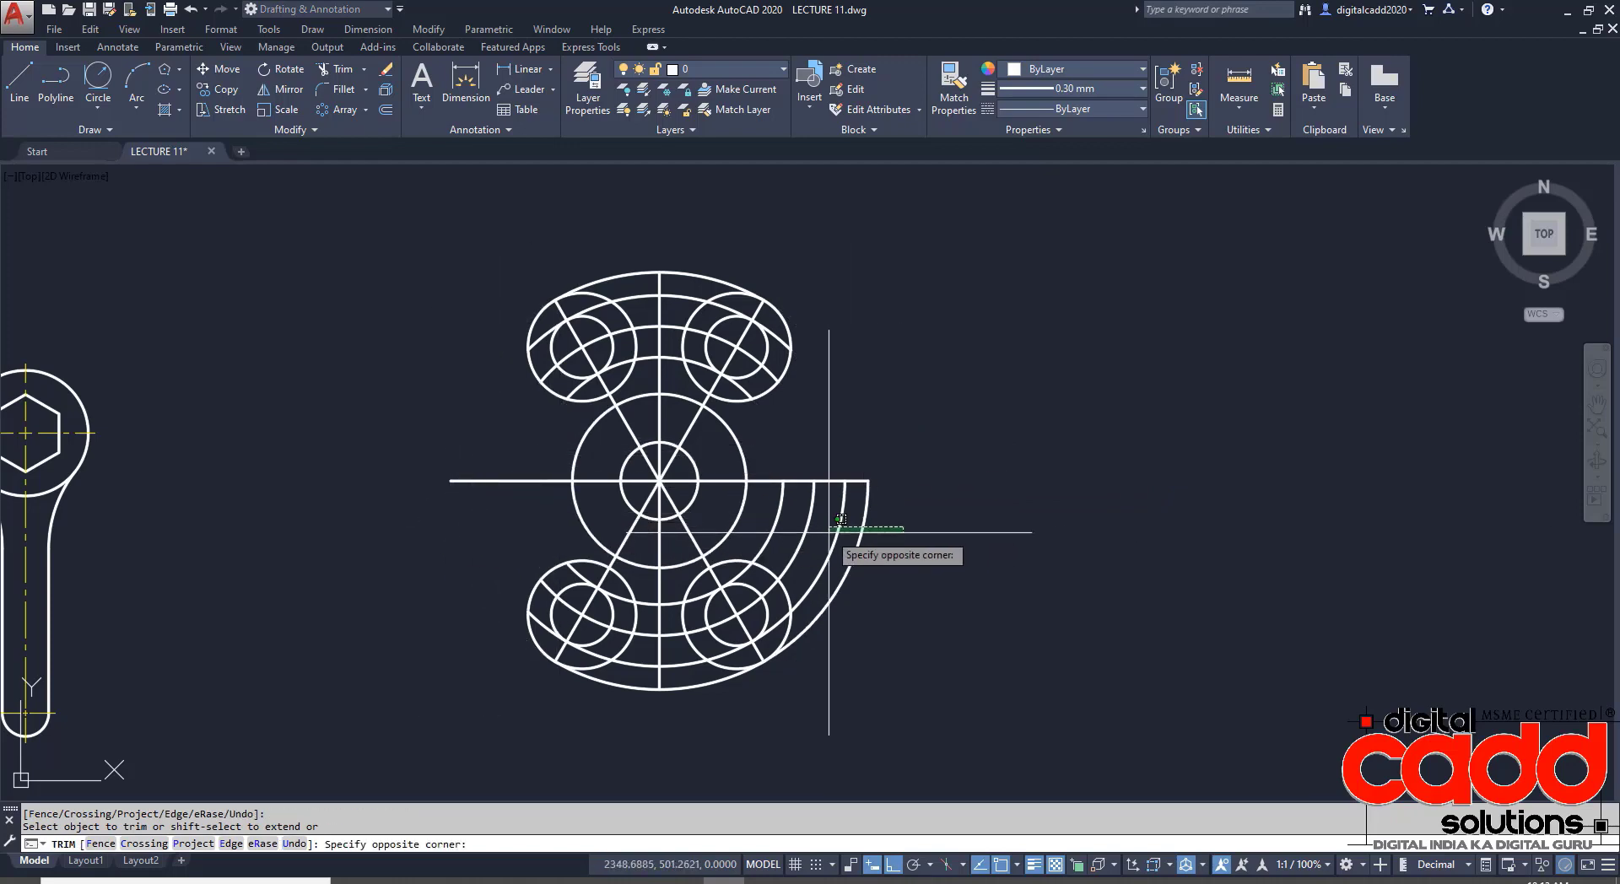
pyautogui.click(759, 528)
pyautogui.scroll(2, 795, 674)
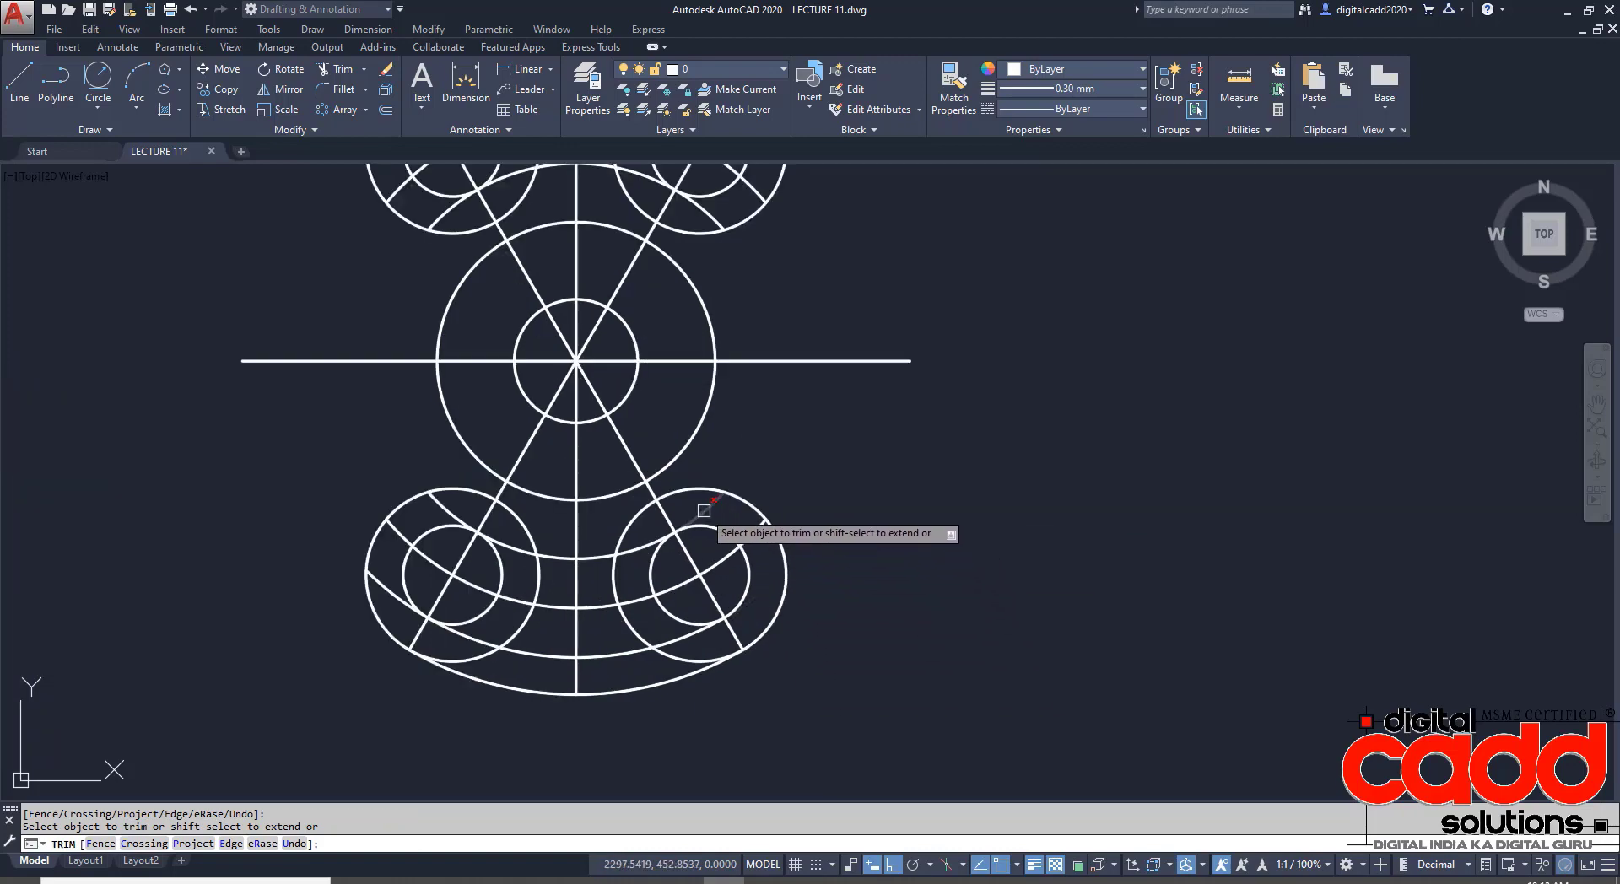
# - Trim the leftover arc segments inside the lower lobe
pyautogui.click(447, 505)
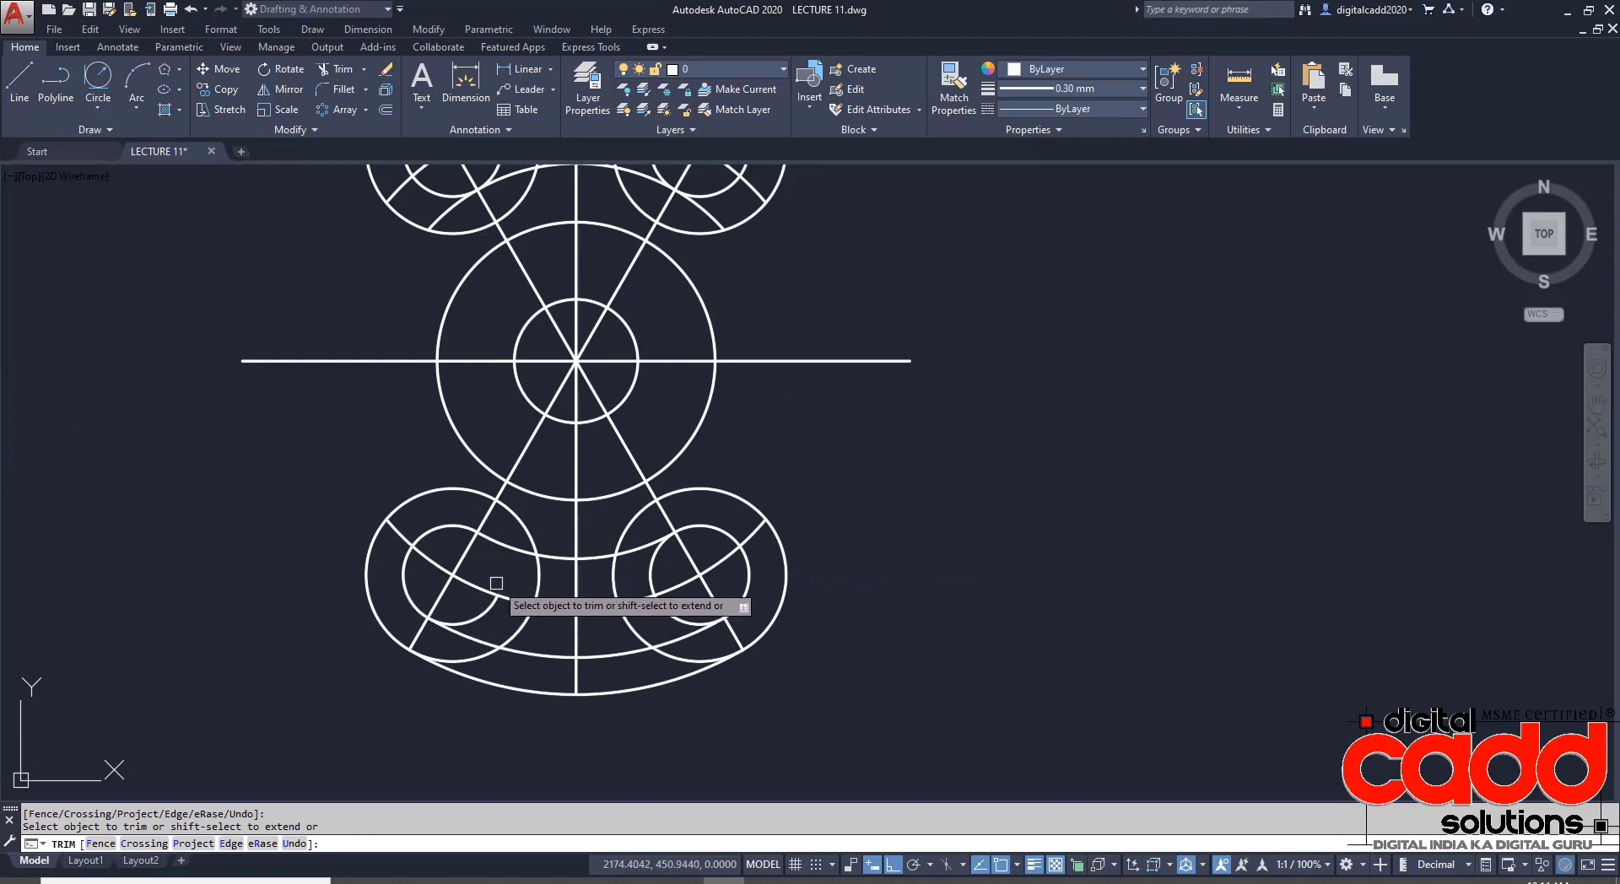
pyautogui.click(486, 652)
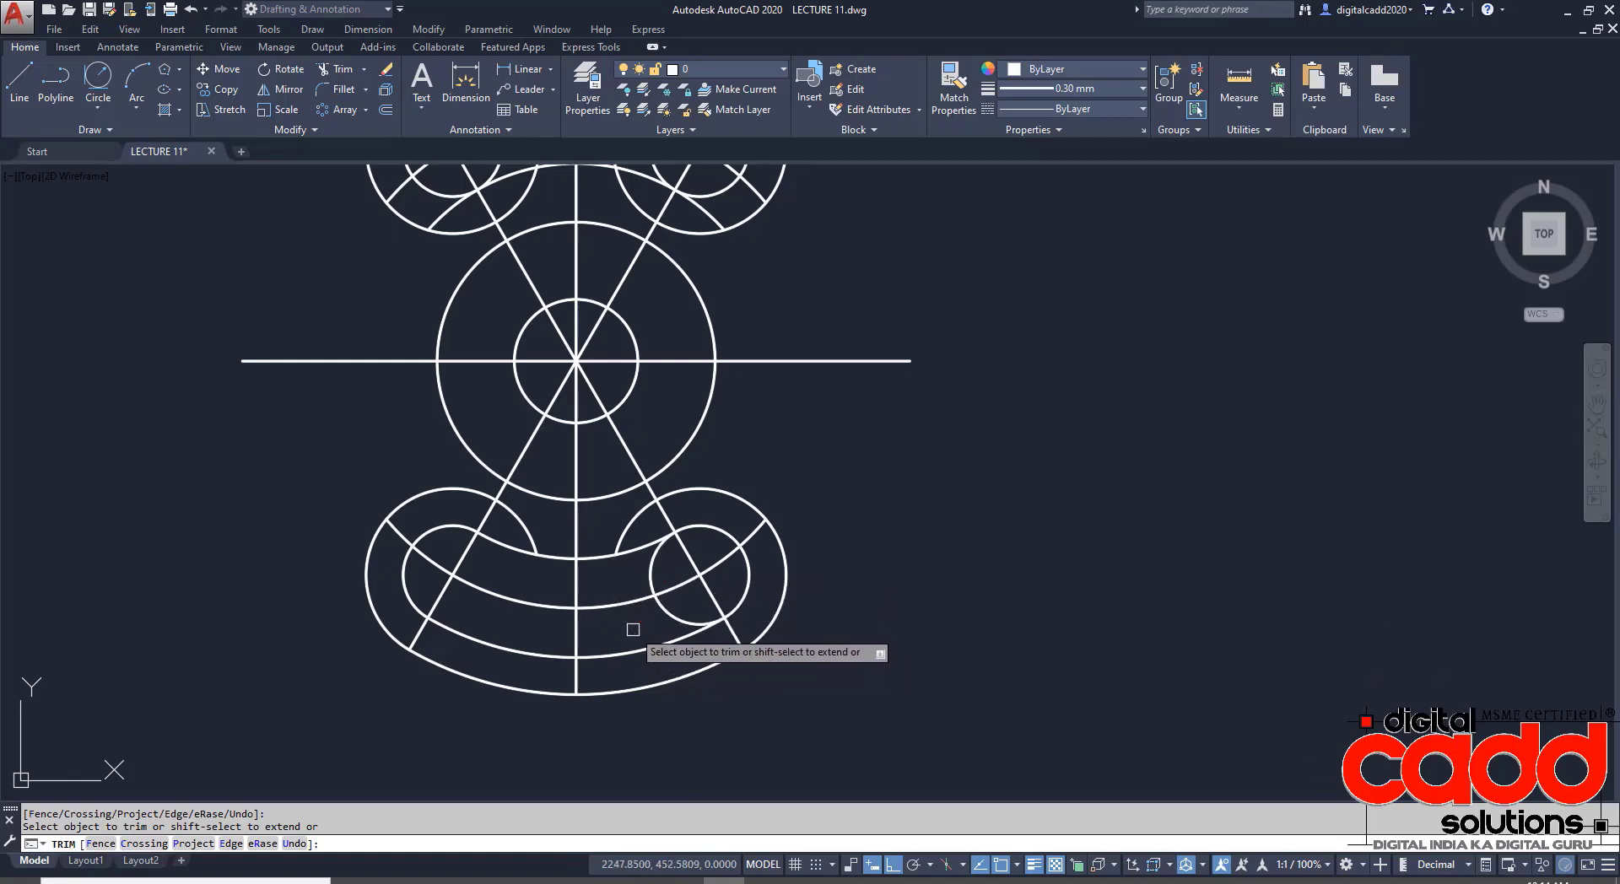
pyautogui.click(679, 655)
pyautogui.click(679, 619)
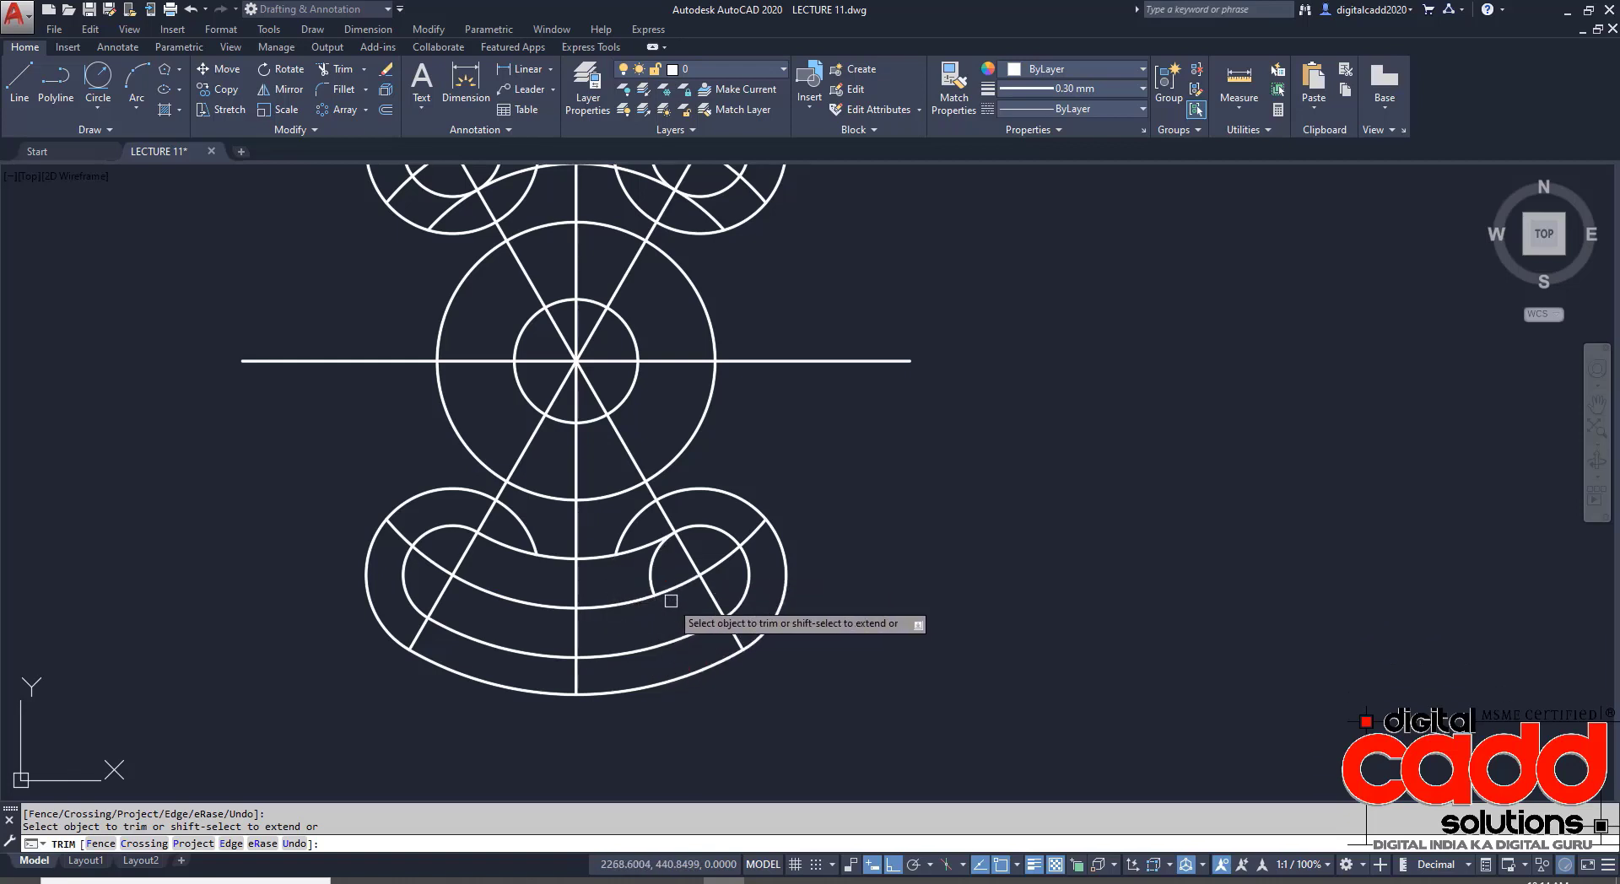
pyautogui.click(650, 564)
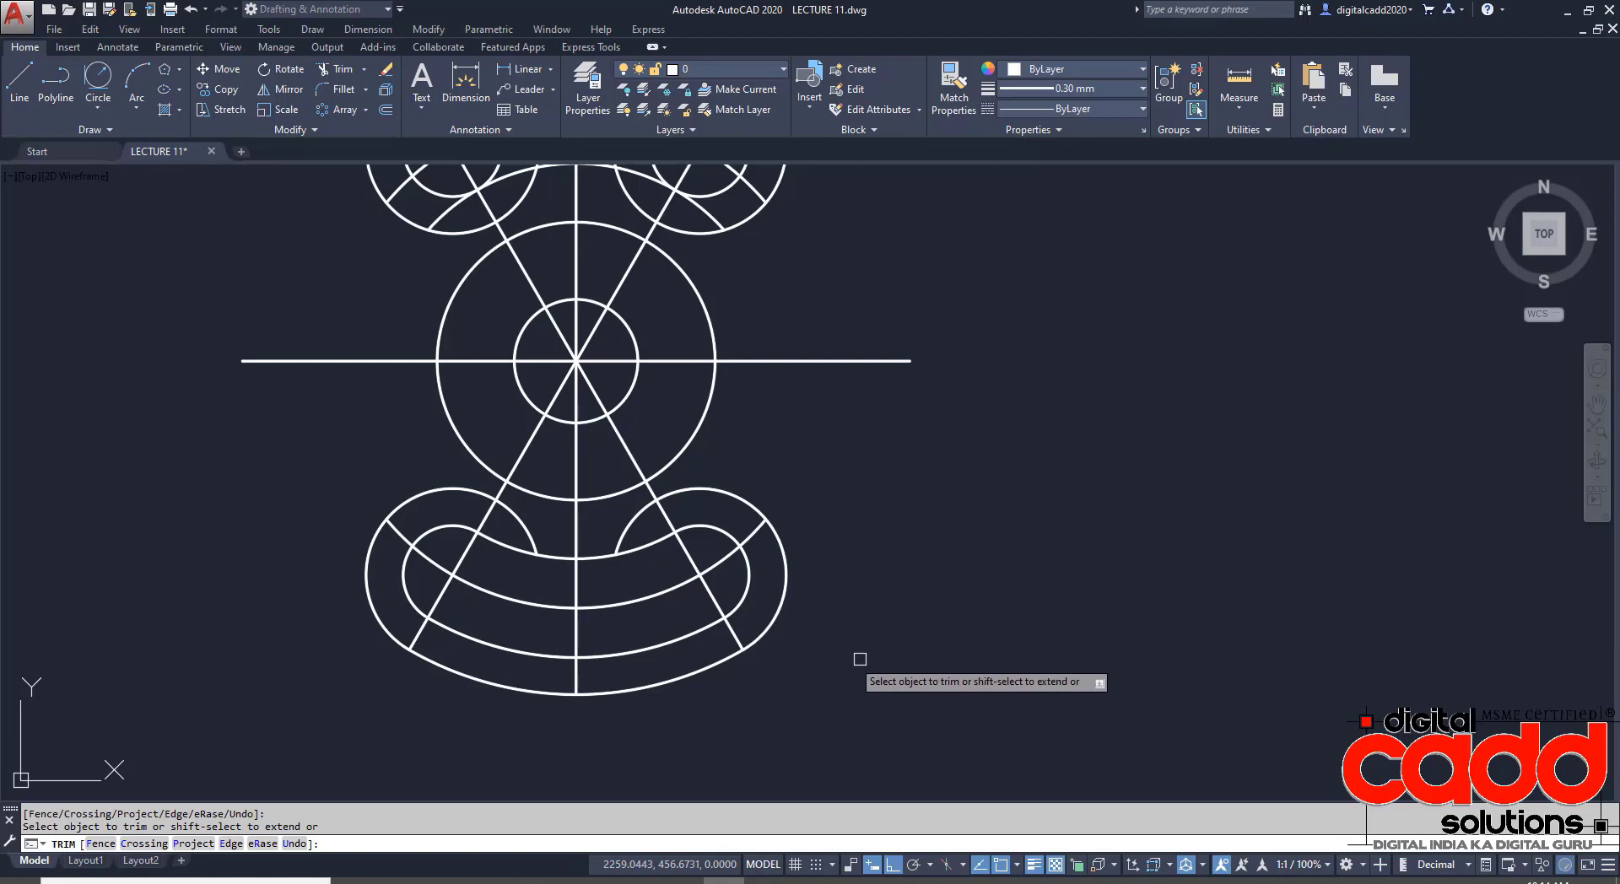
# - Trim the leftover arcs in the upper lobe, then compare the shape with the Ex 30 reference
pyautogui.moveTo(847, 417); pyautogui.dragTo(846, 624, button='middle')
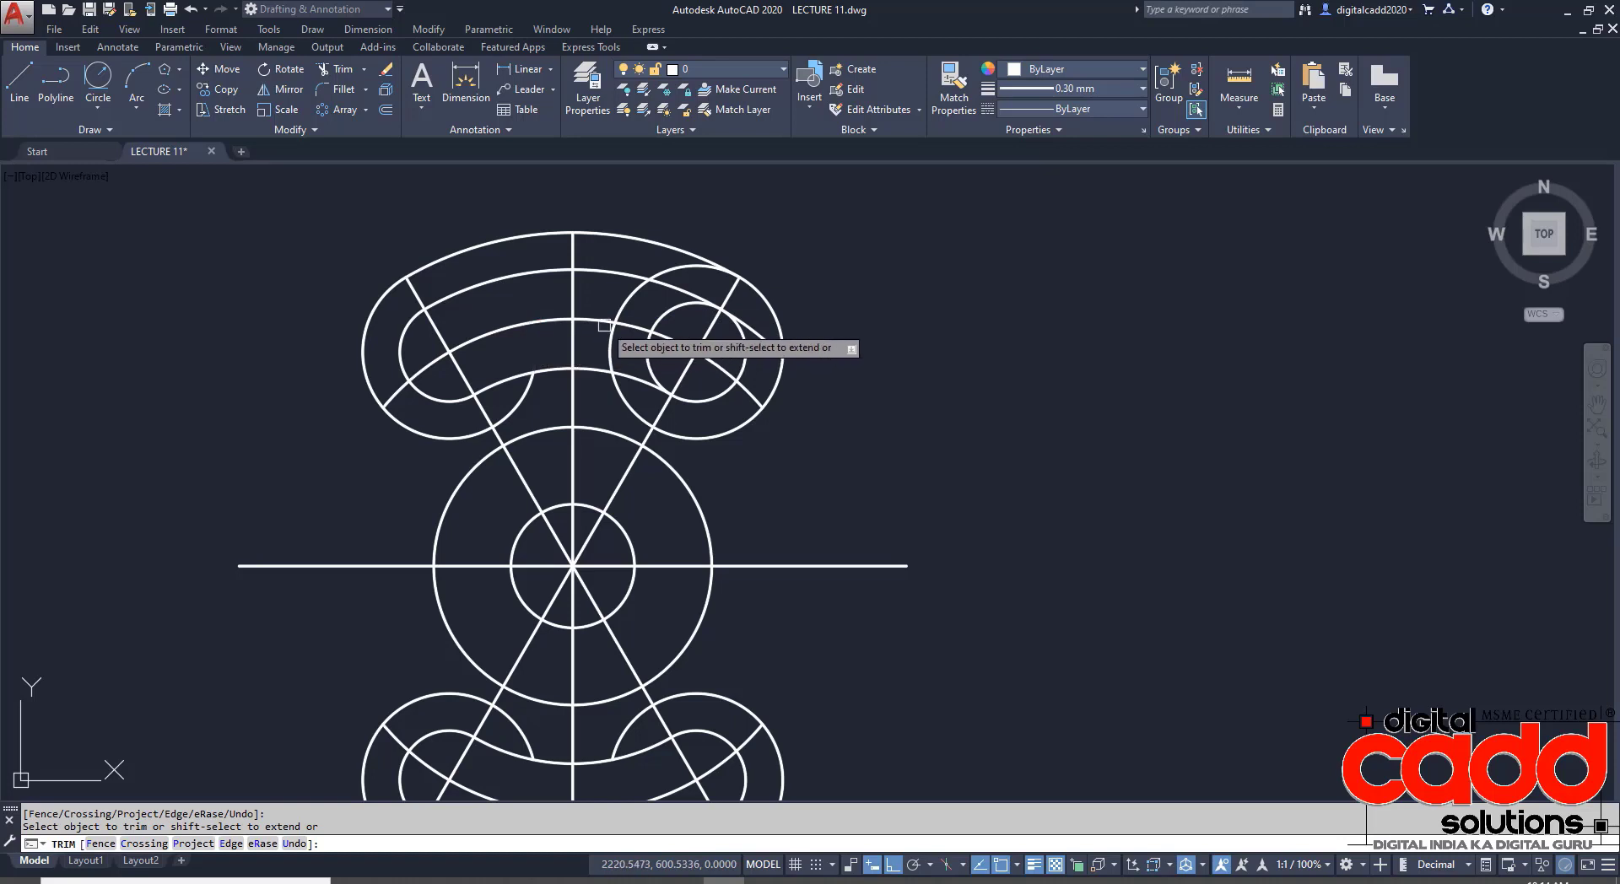
pyautogui.click(633, 293)
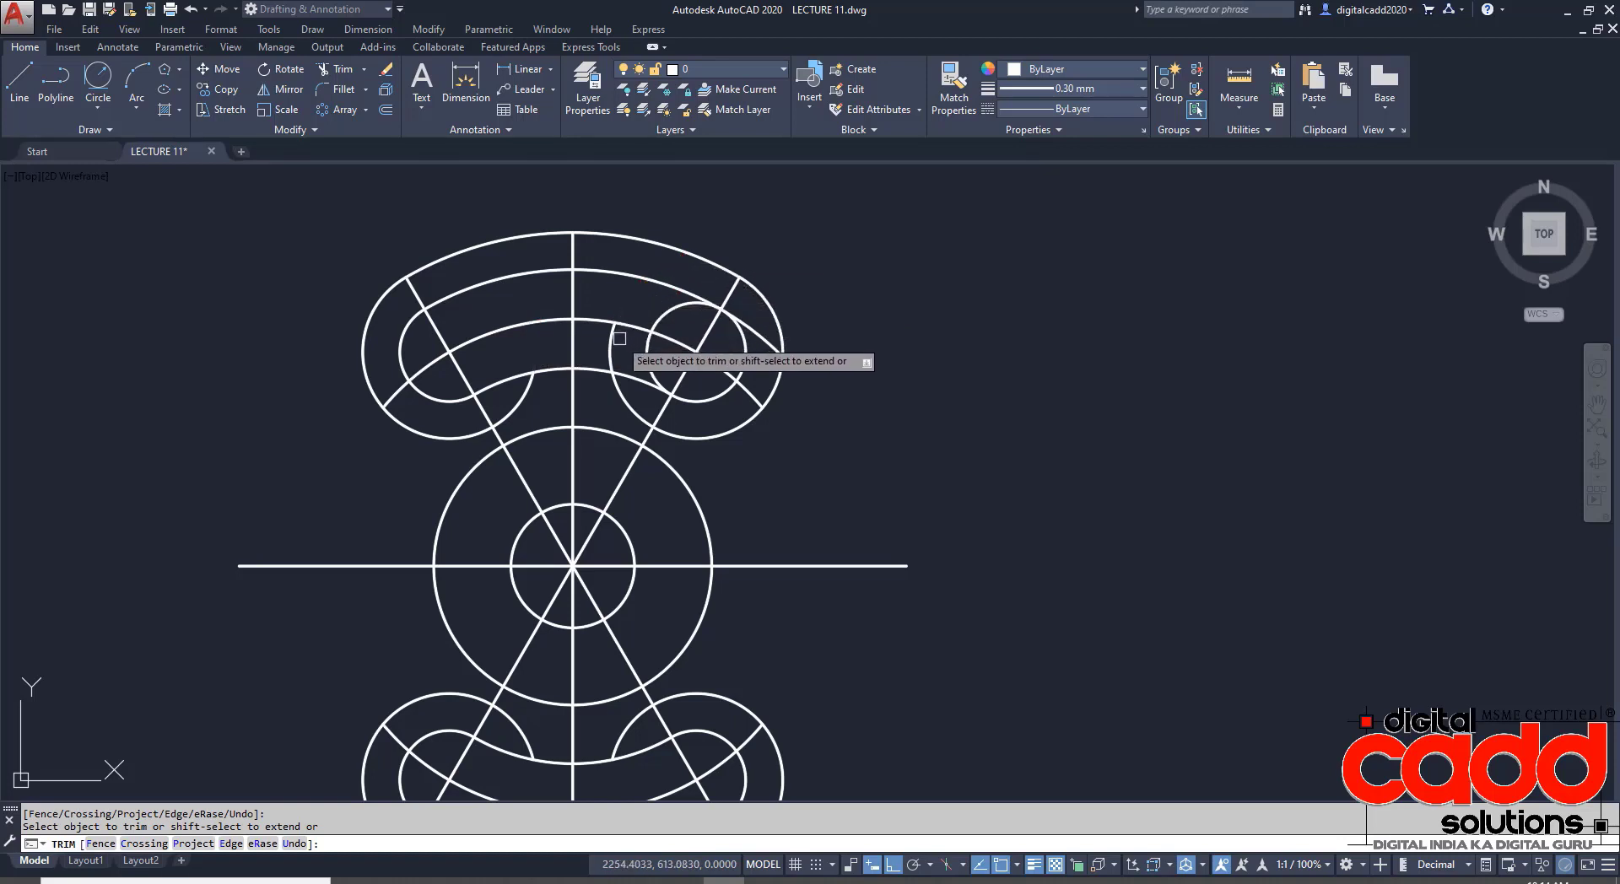
pyautogui.click(613, 340)
pyautogui.click(669, 325)
pyautogui.click(643, 352)
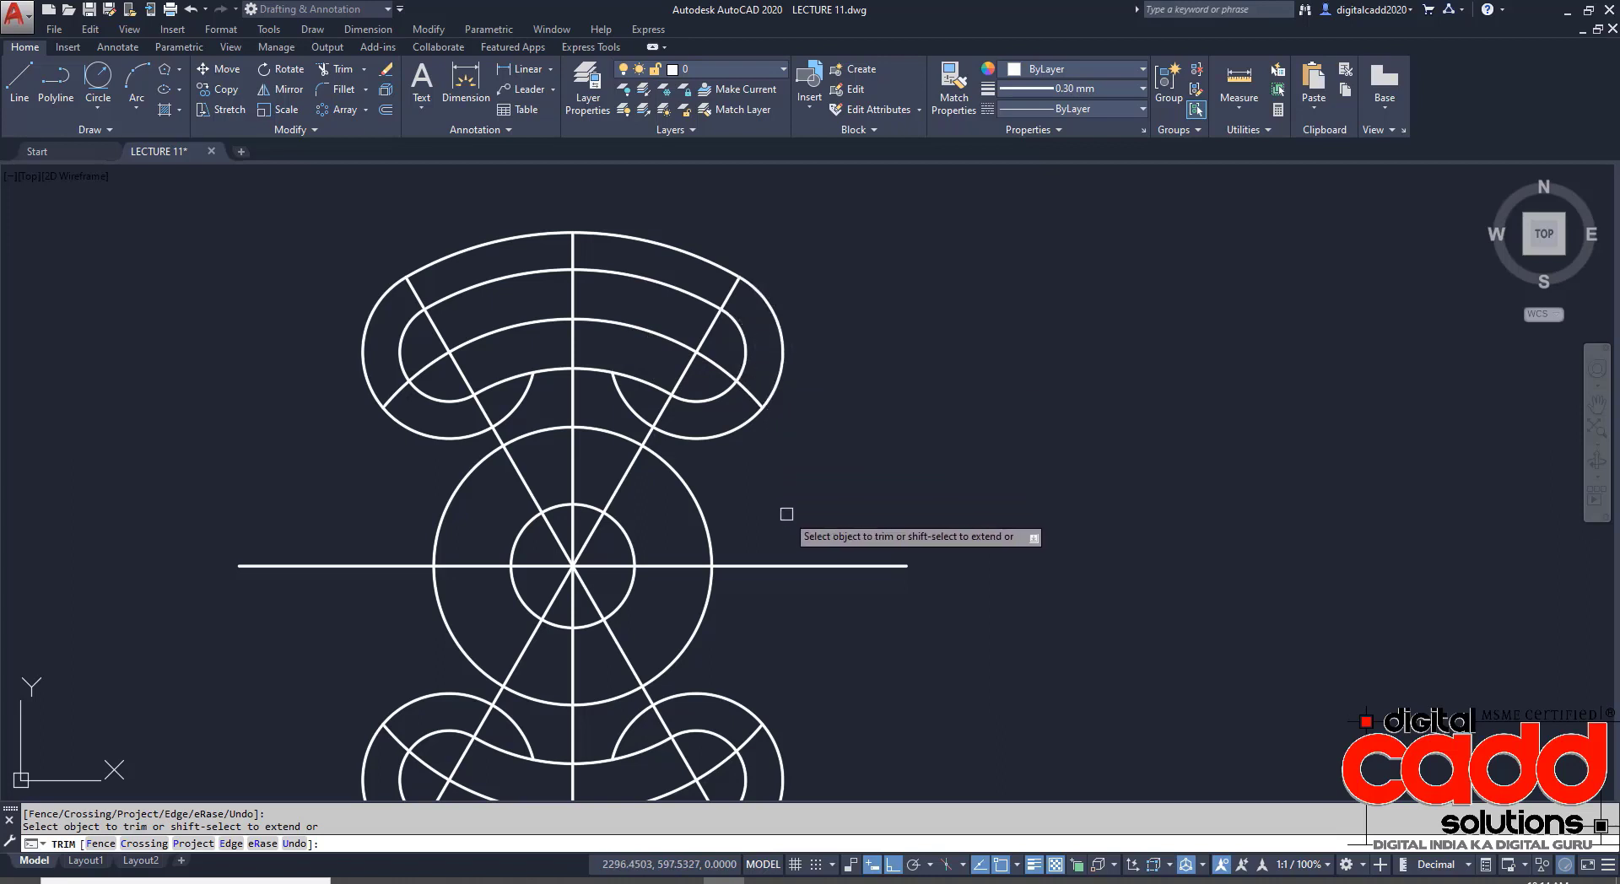
pyautogui.press('Return')
pyautogui.scroll(-2, 713, 449)
pyautogui.scroll(-1, 405, 544)
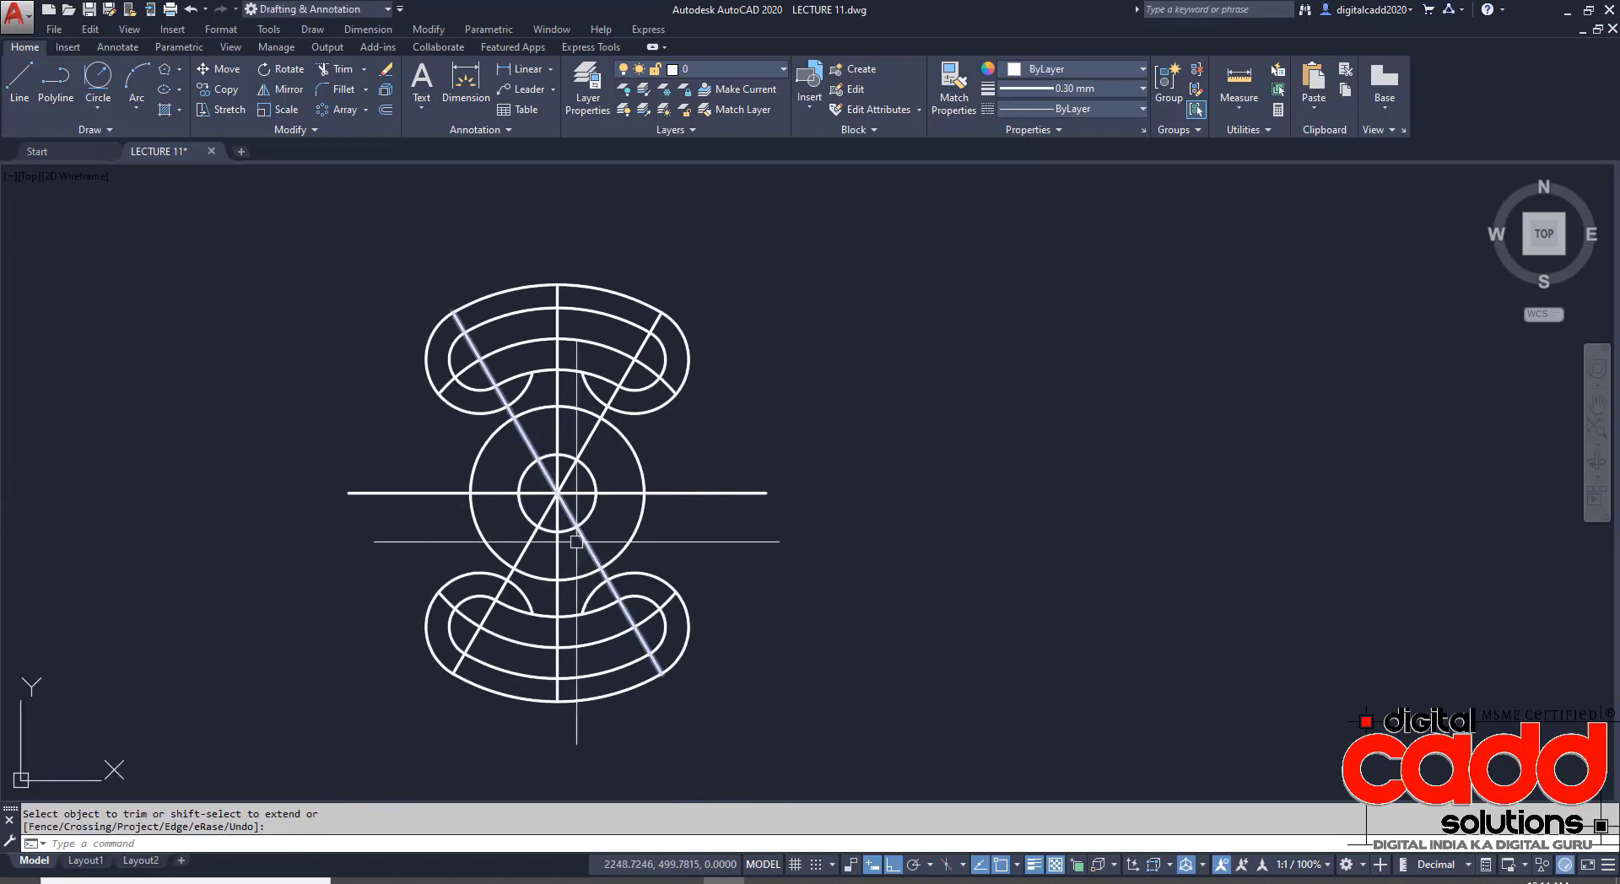
pyautogui.moveTo(545, 581); pyautogui.dragTo(595, 554, button='middle')
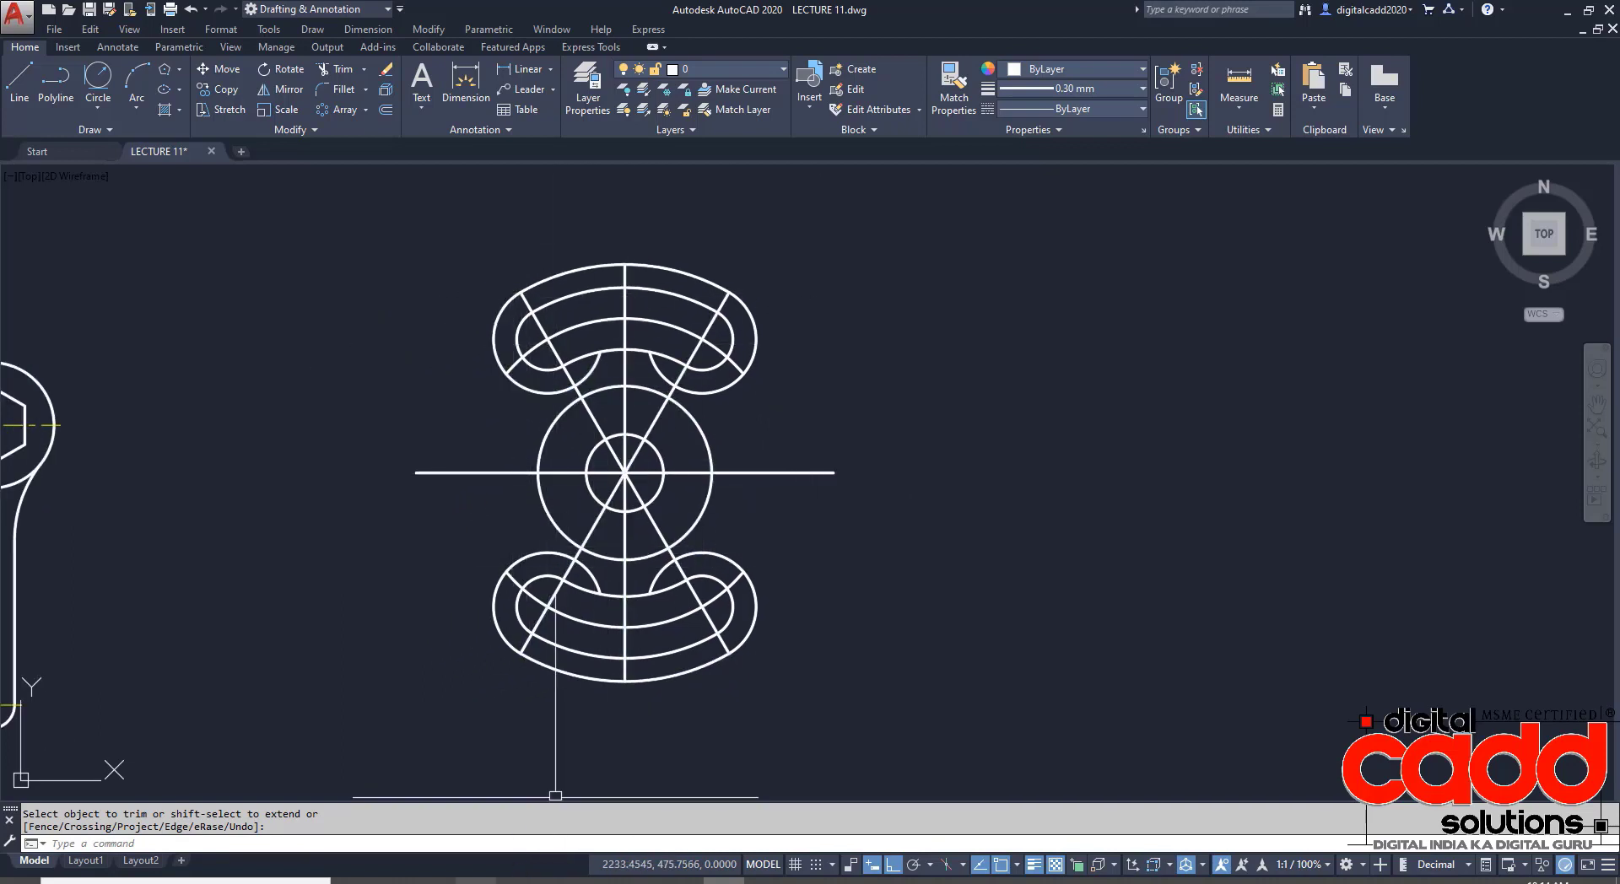
pyautogui.hotkey('alt', 'Tab')
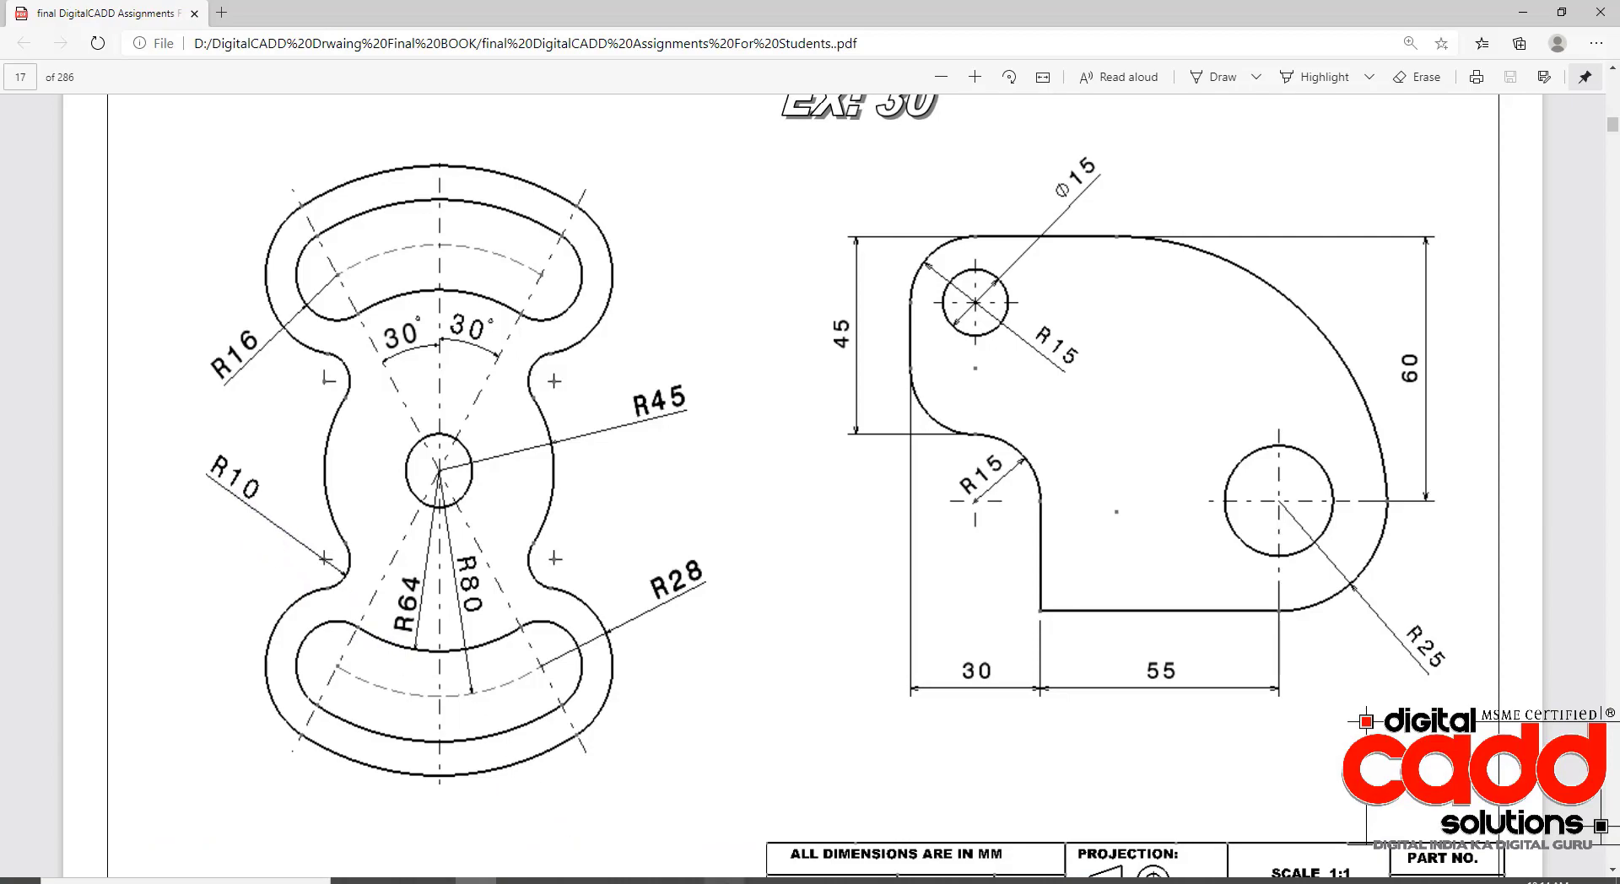
pyautogui.hotkey('alt', 'Tab')
# - Fillet the lower lobe curves to the central circle with radius 10, Multiple mode
pyautogui.click(340, 93)
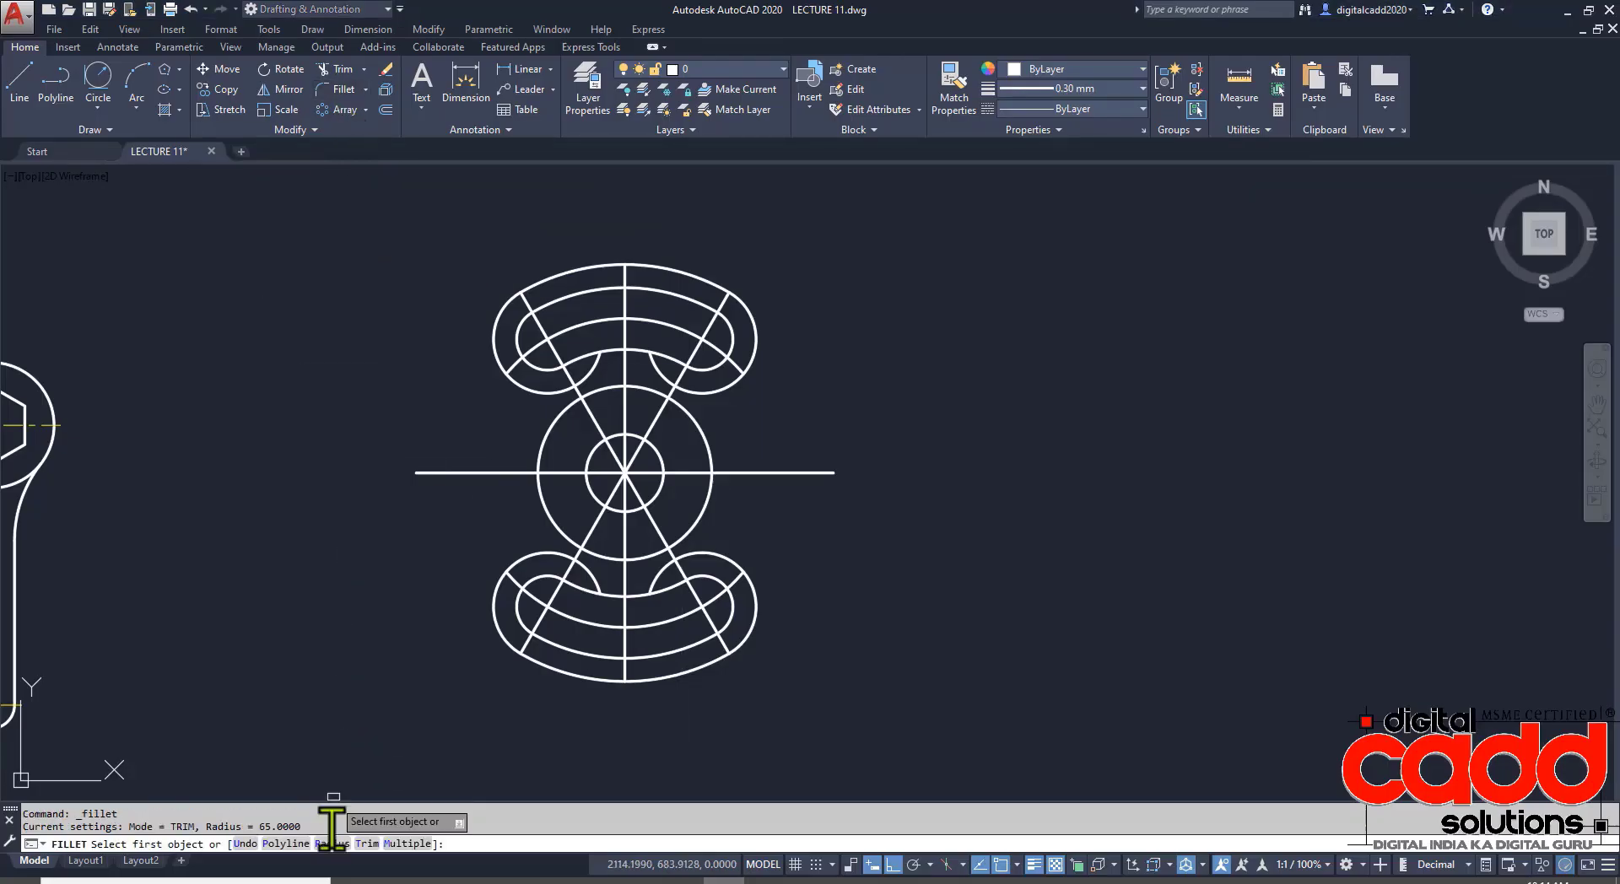
pyautogui.click(332, 843)
pyautogui.write('10')
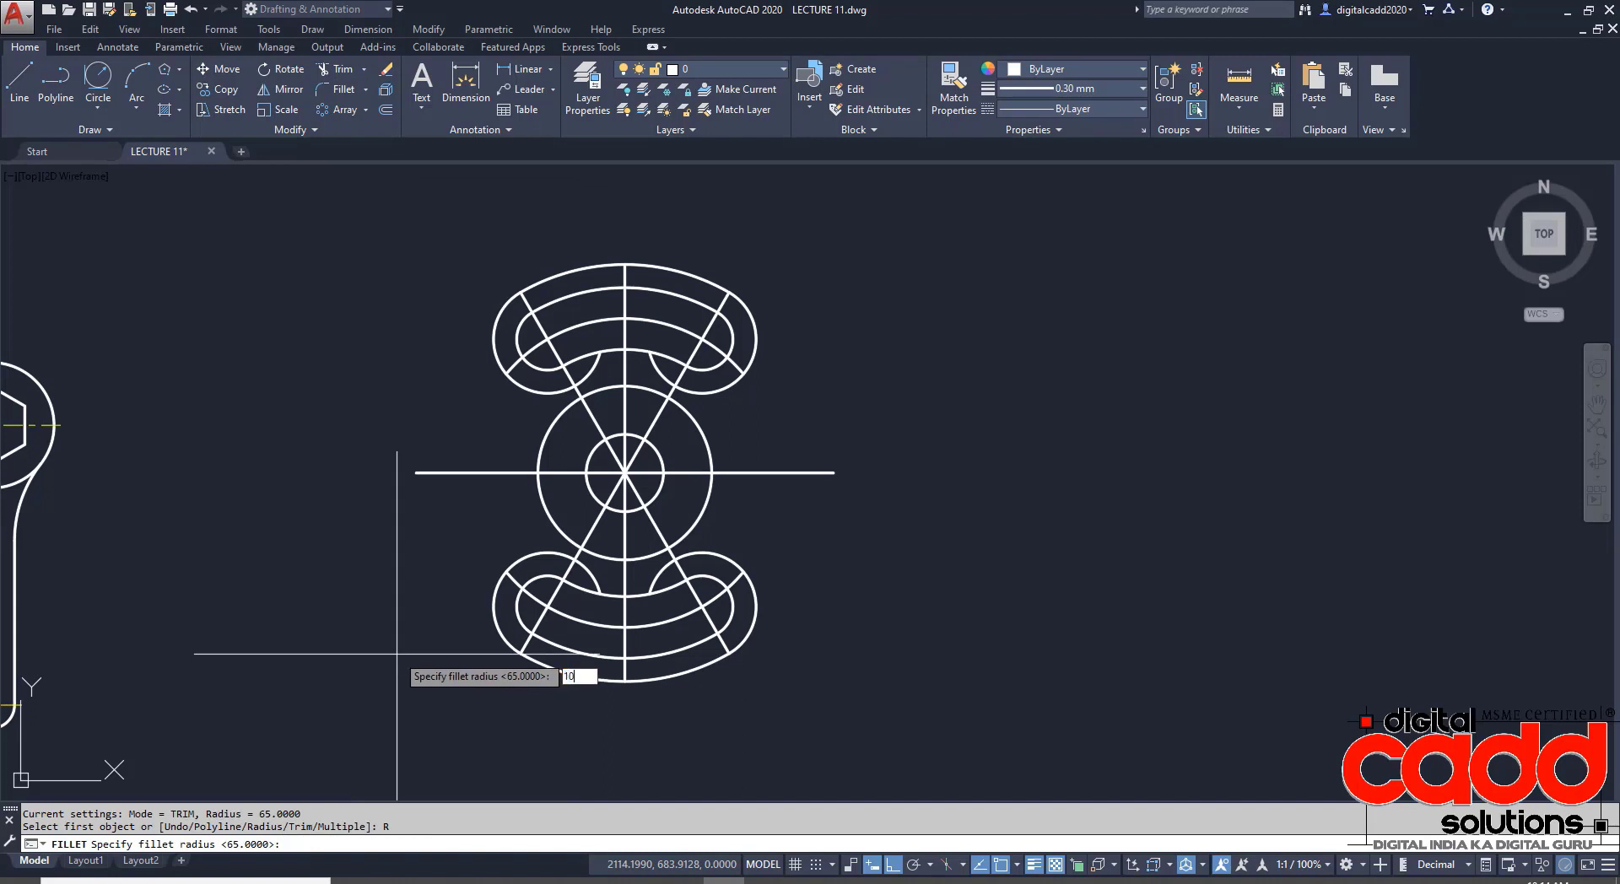
pyautogui.press('Return')
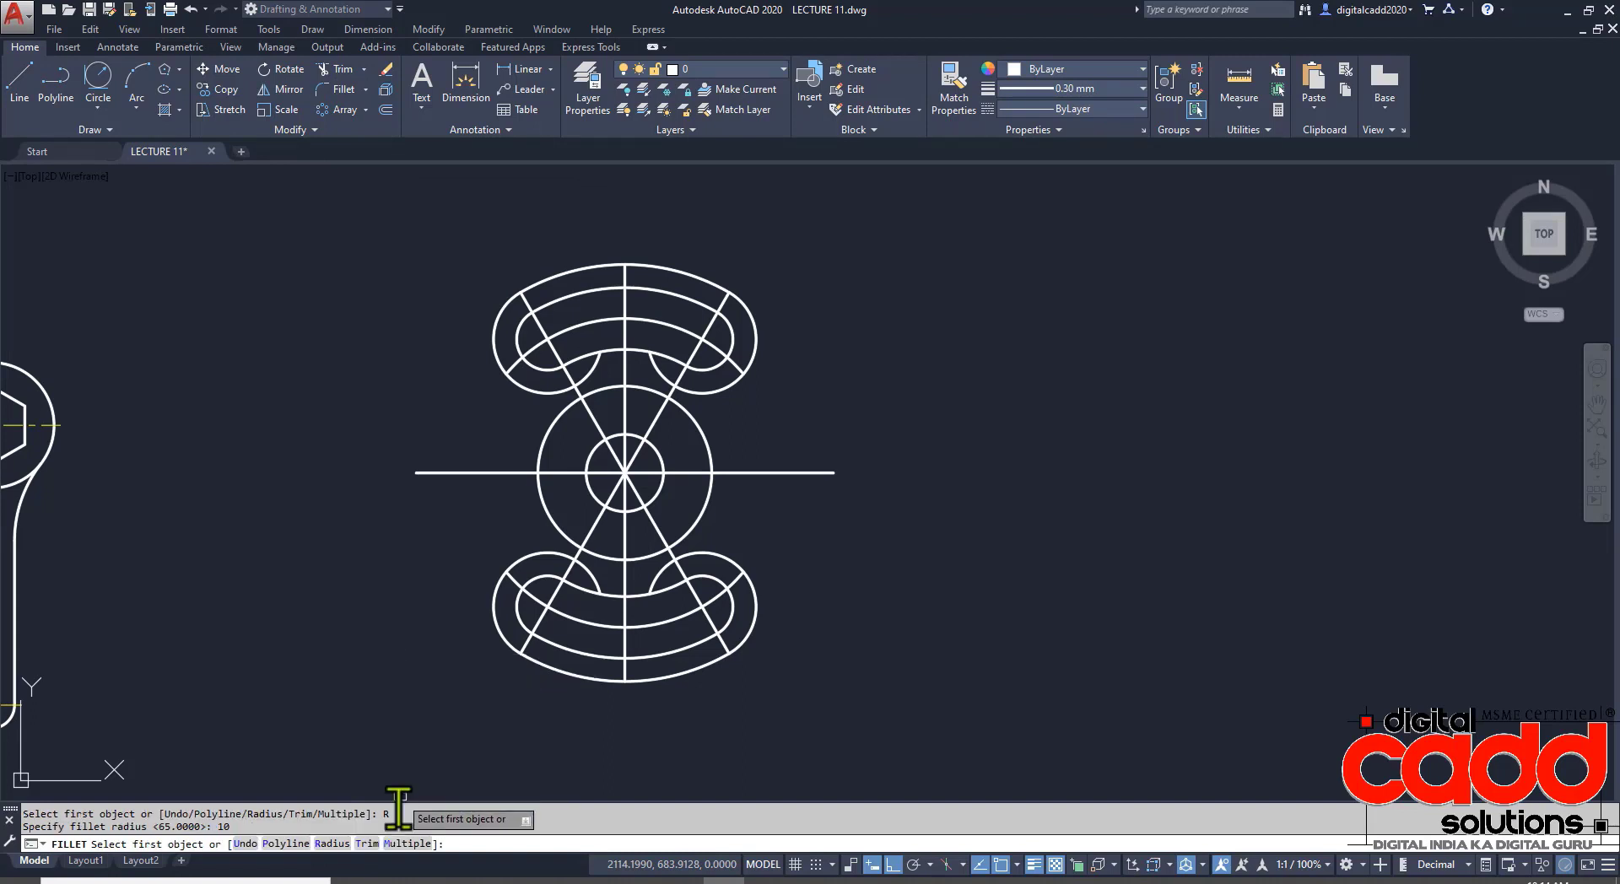
pyautogui.click(409, 841)
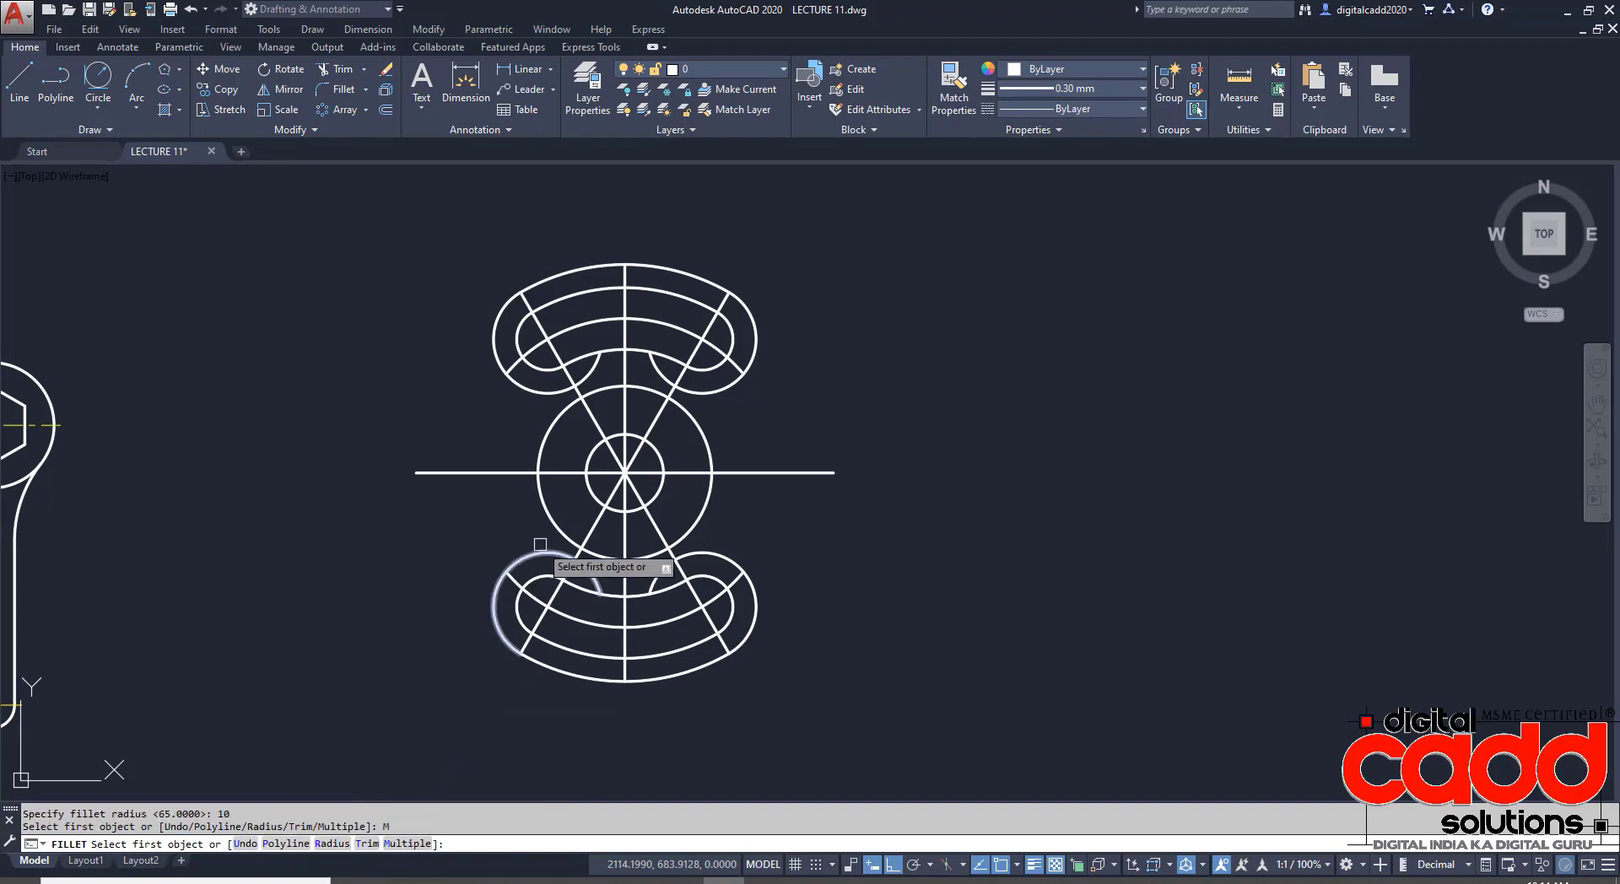
pyautogui.scroll(2, 542, 544)
pyautogui.click(544, 558)
pyautogui.click(559, 515)
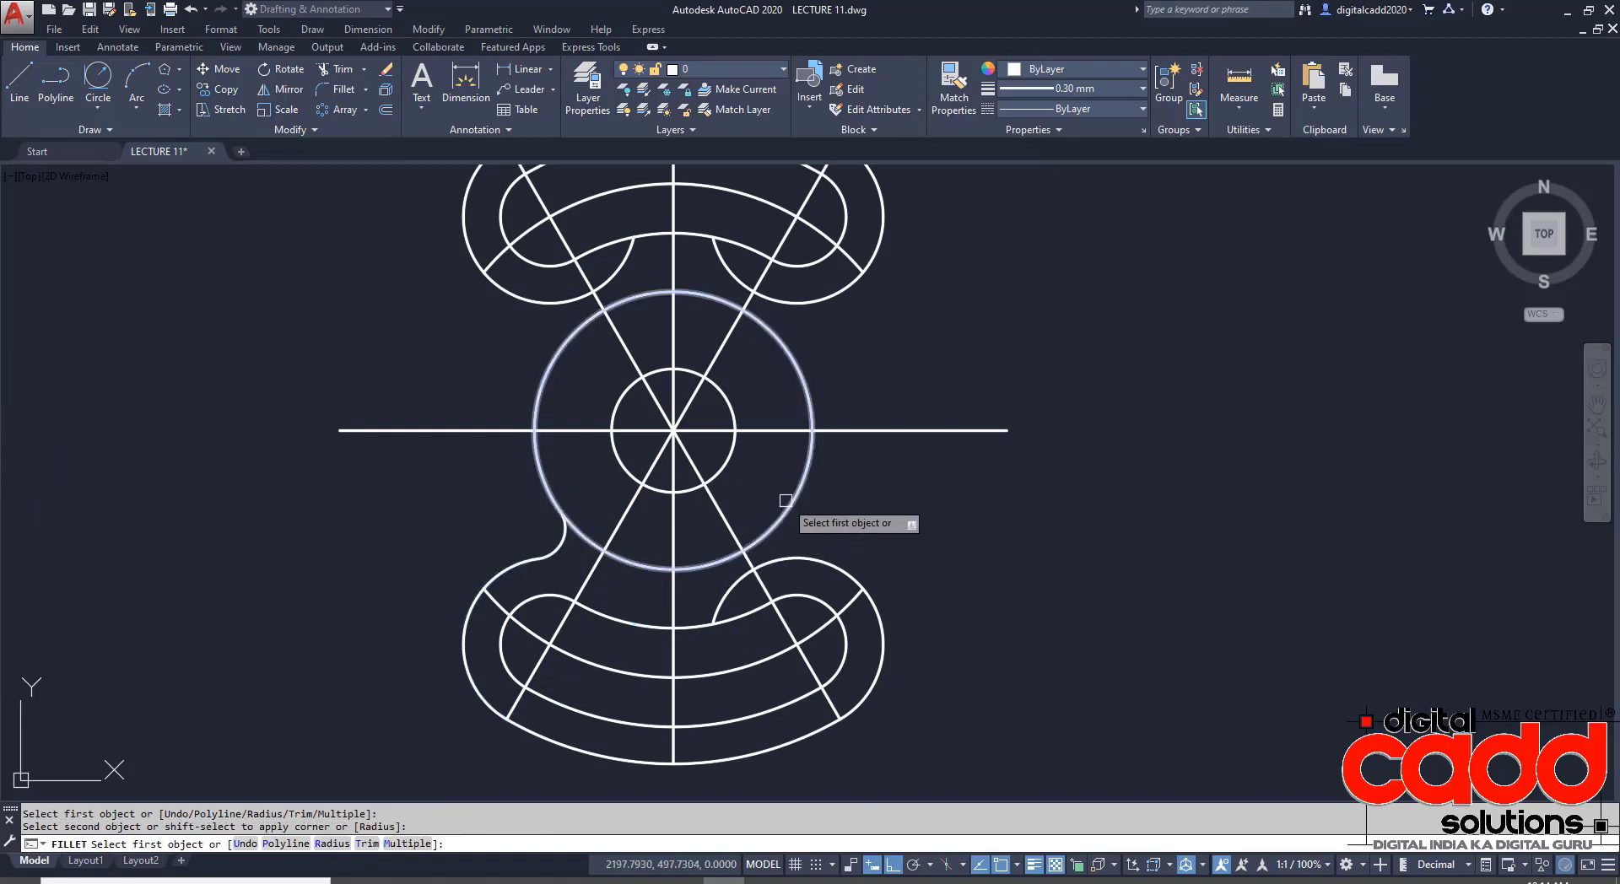
pyautogui.click(788, 506)
pyautogui.click(820, 561)
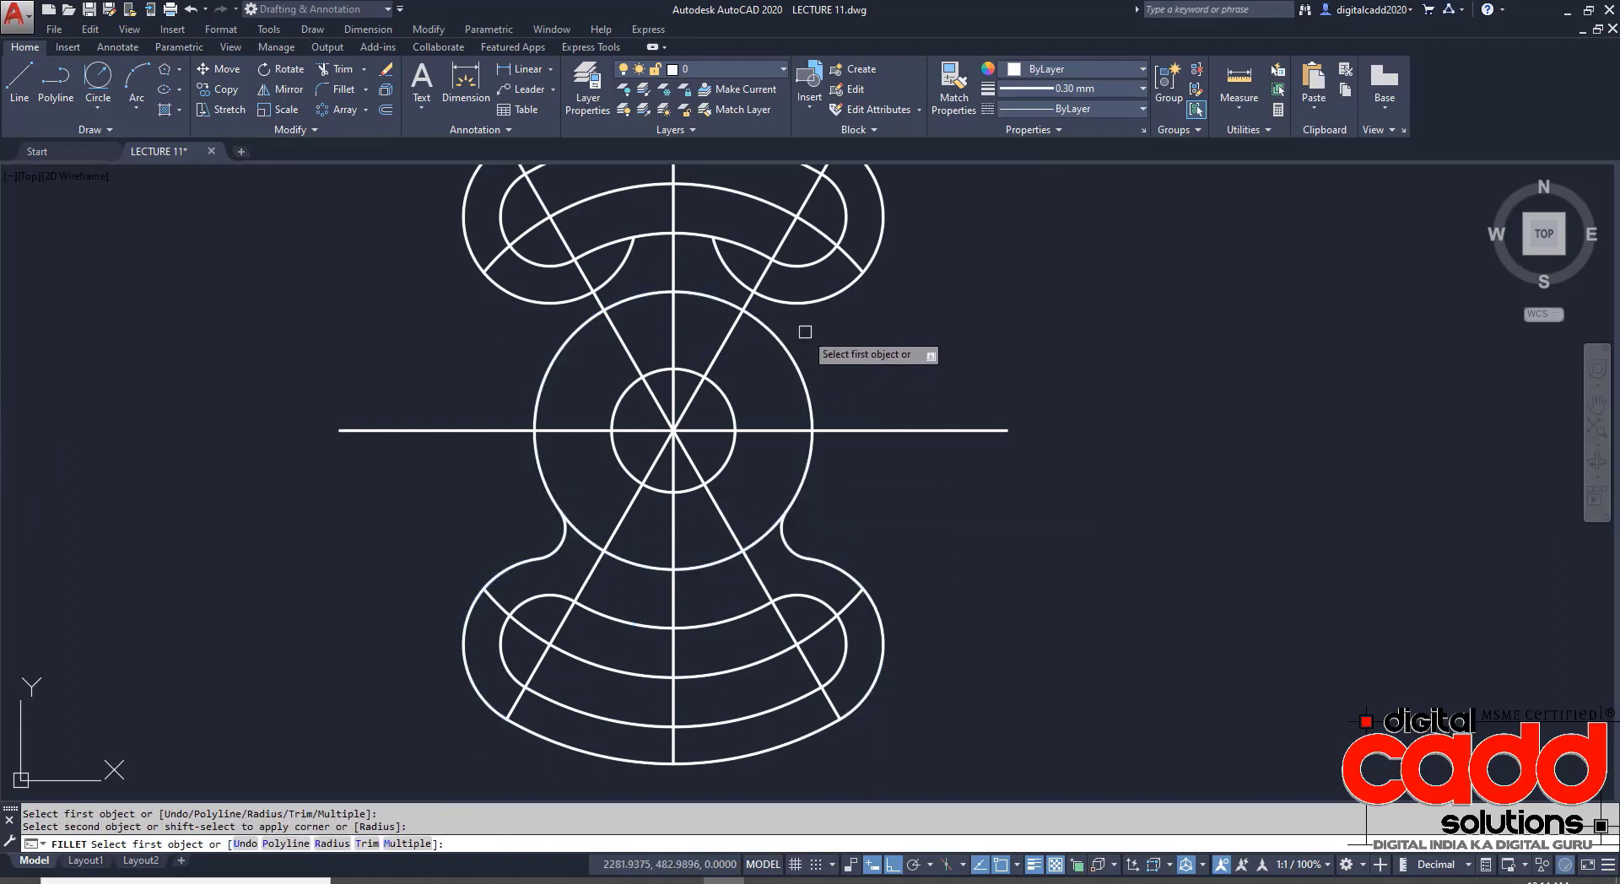
# - Fillet the upper-right and upper-left lobe curves to the central circle
pyautogui.click(817, 304)
pyautogui.click(798, 369)
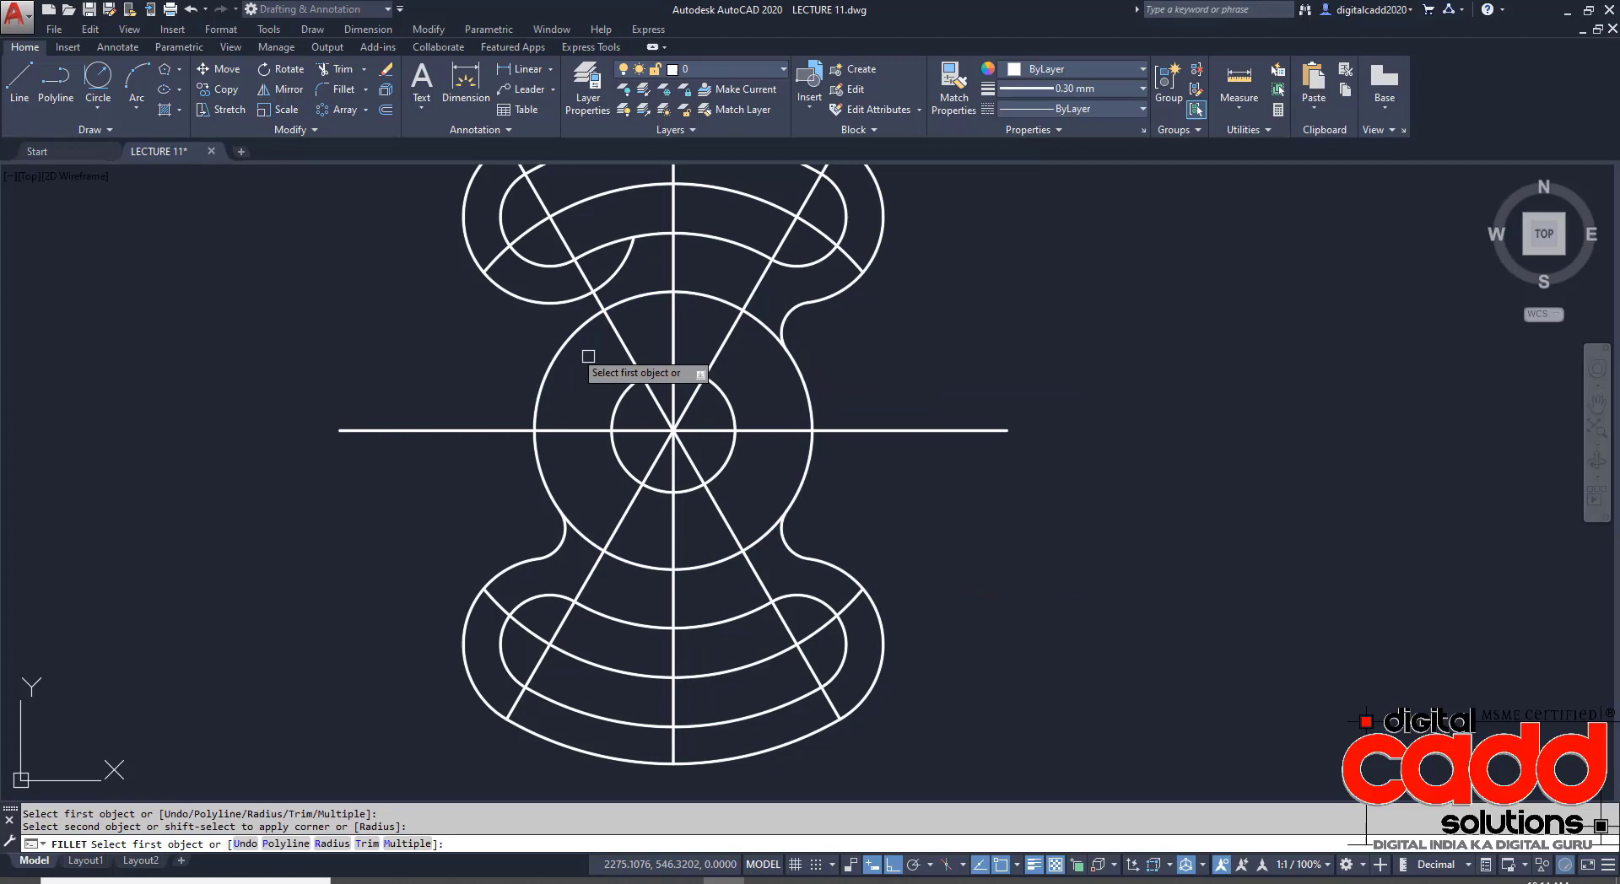
pyautogui.click(547, 314)
pyautogui.click(555, 358)
pyautogui.press('Return')
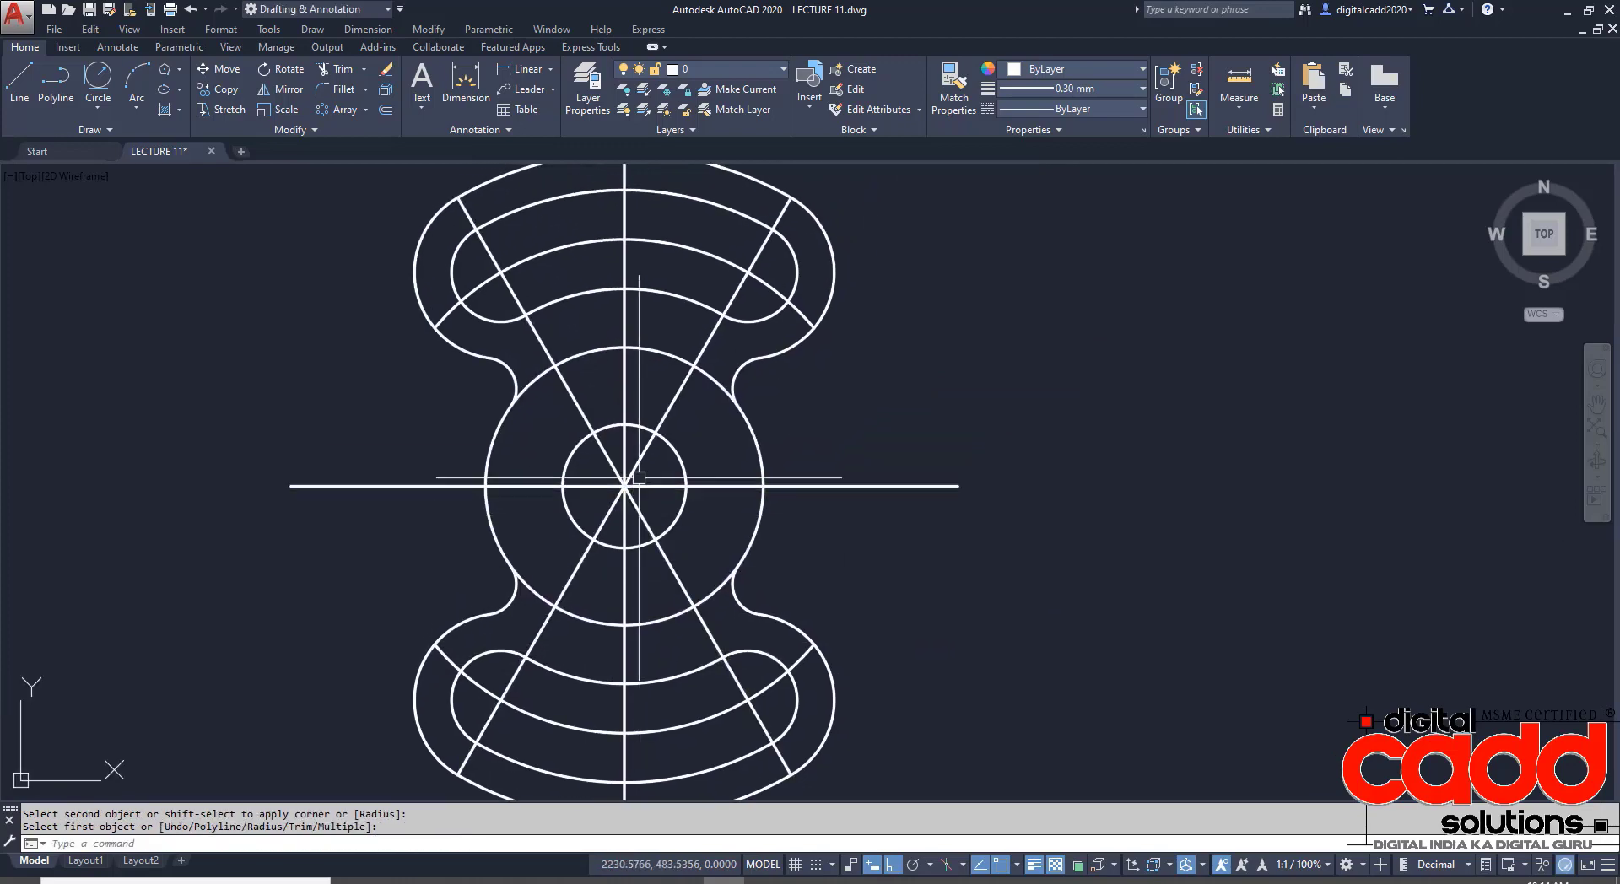
# - Delete the horizontal and vertical centre lines
pyautogui.click(649, 484)
pyautogui.click(625, 389)
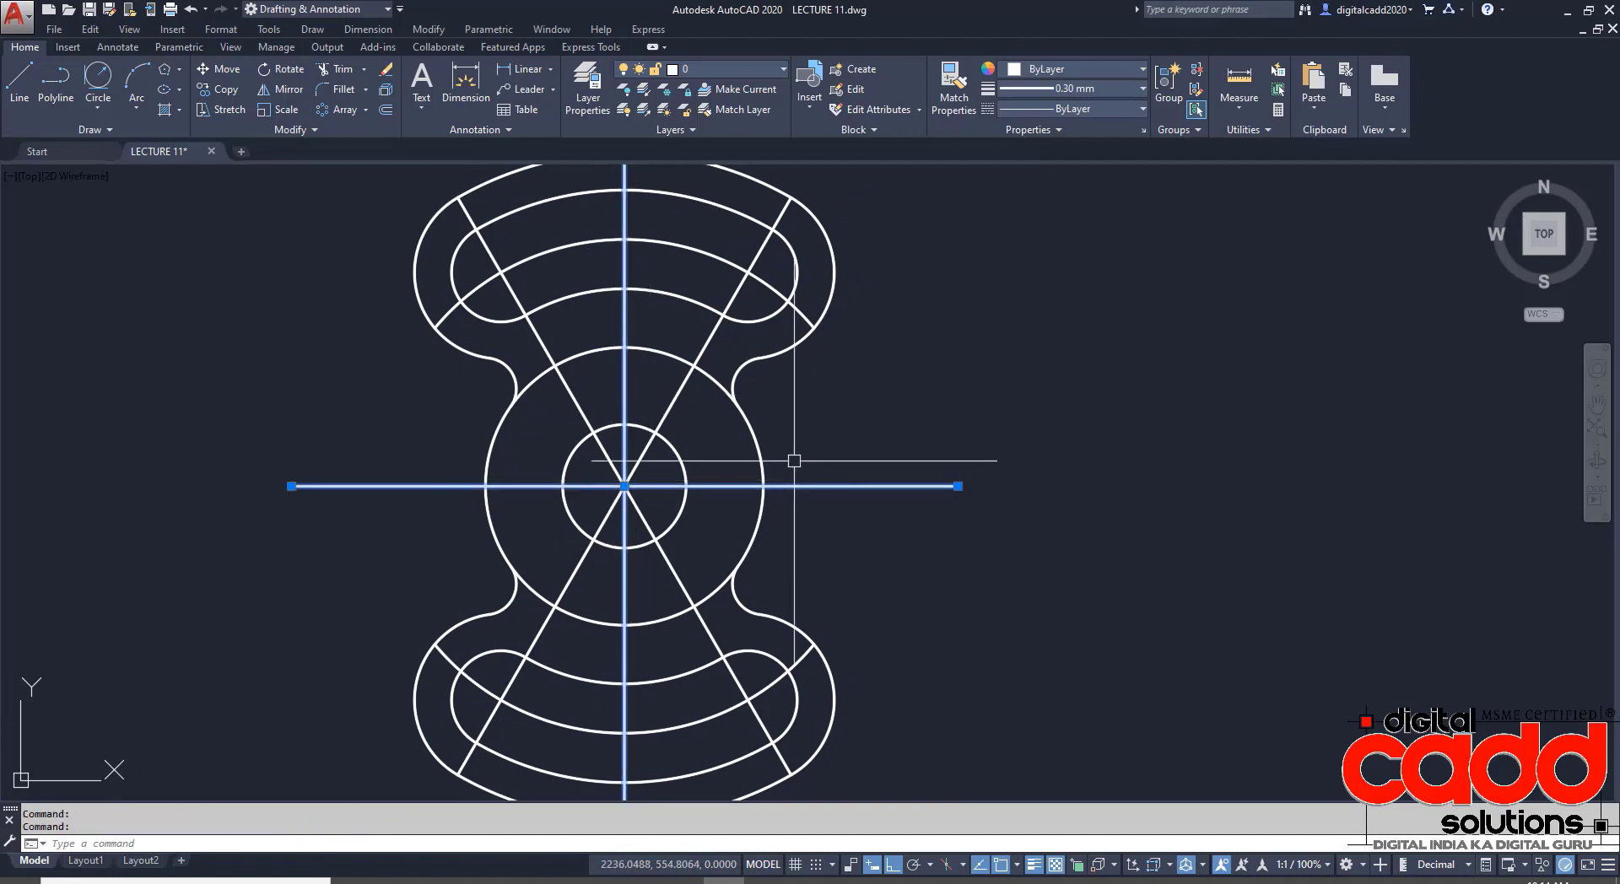
pyautogui.press('Delete')
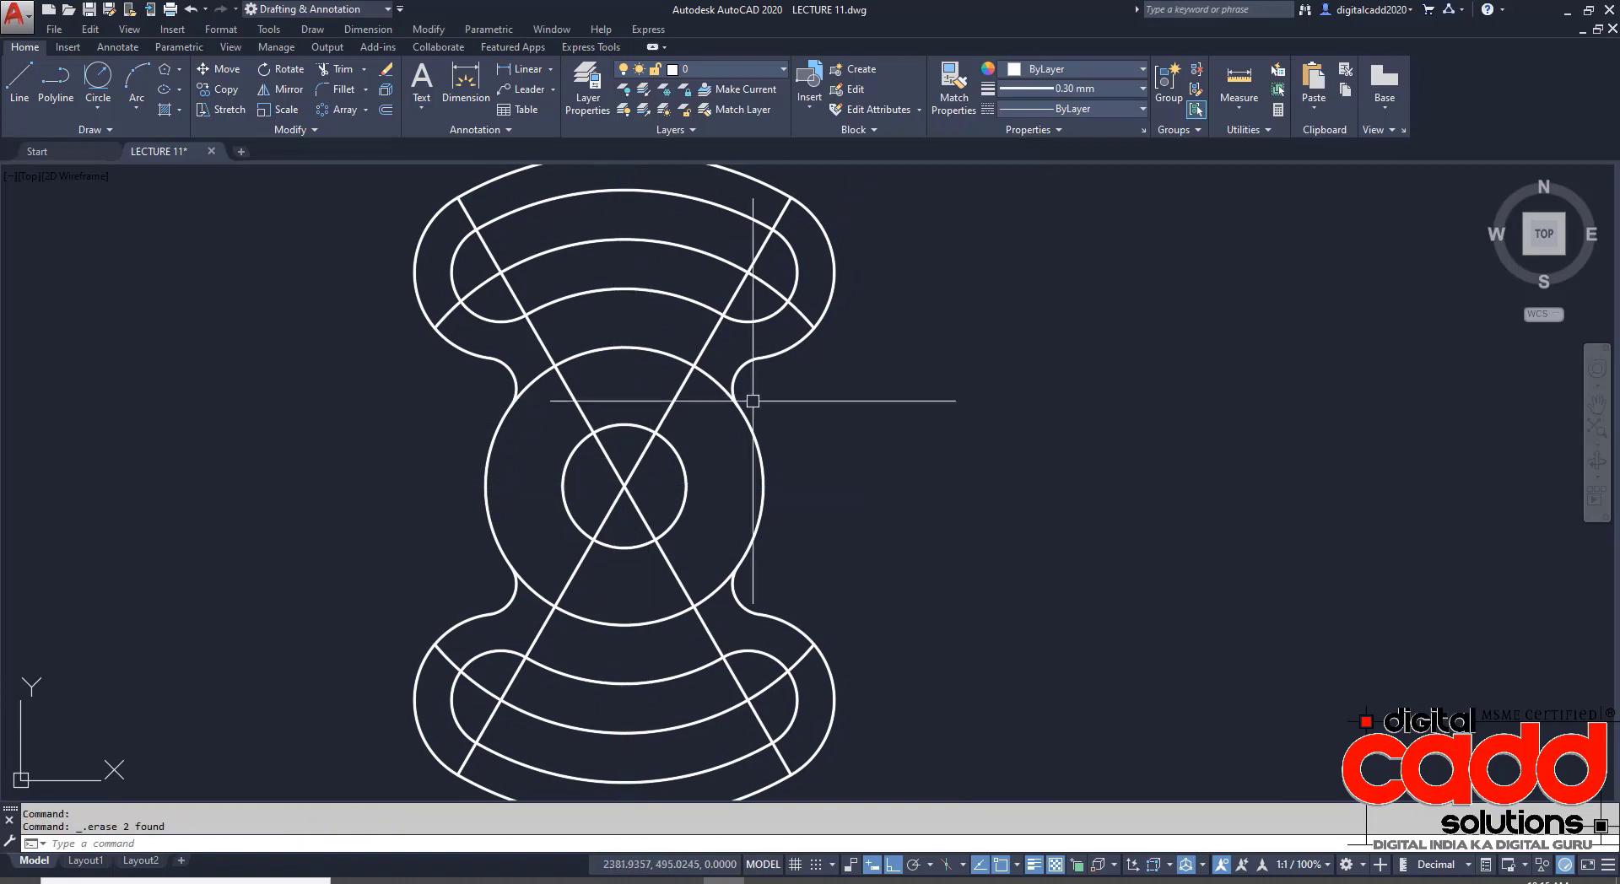
# - Make yellow the current colour and place a centre mark on the large central circle
pyautogui.click(1006, 72)
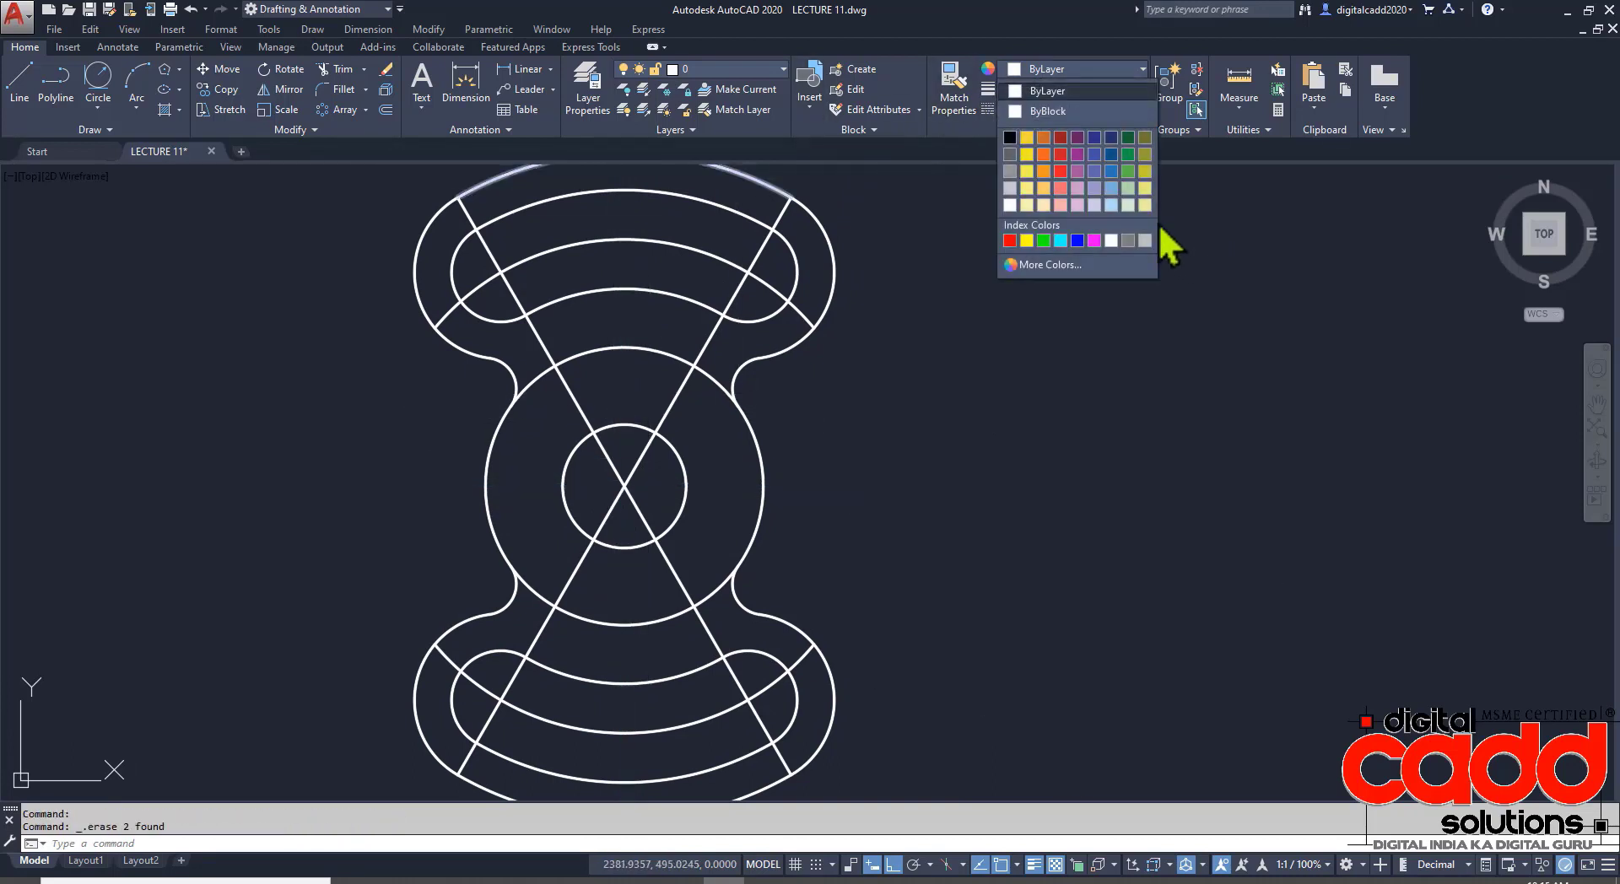
pyautogui.click(1026, 241)
pyautogui.click(1034, 91)
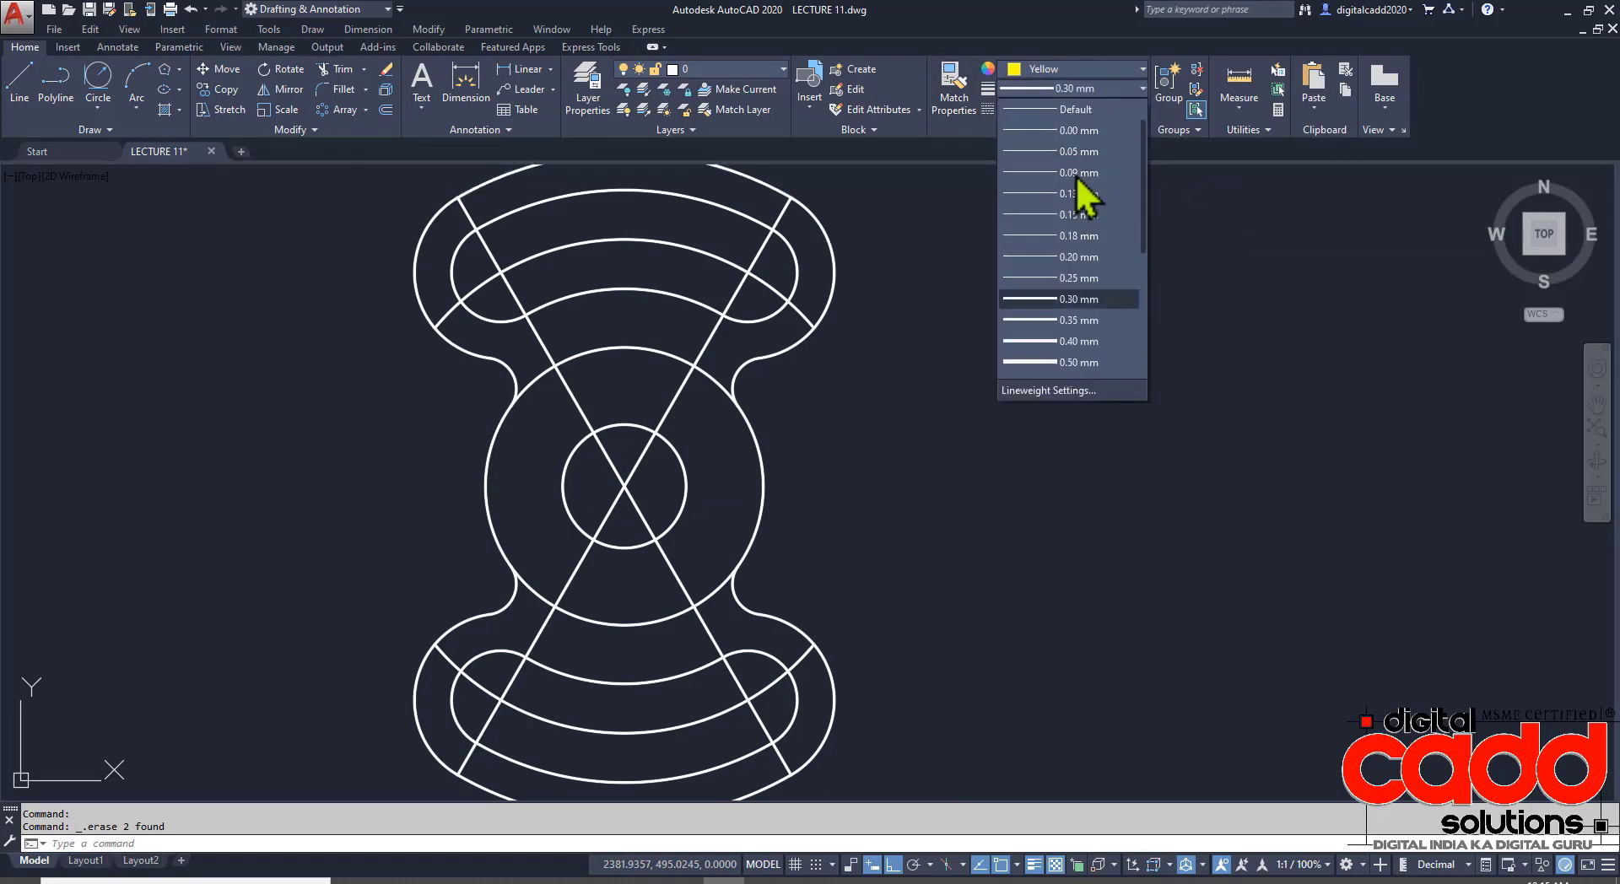
pyautogui.click(922, 143)
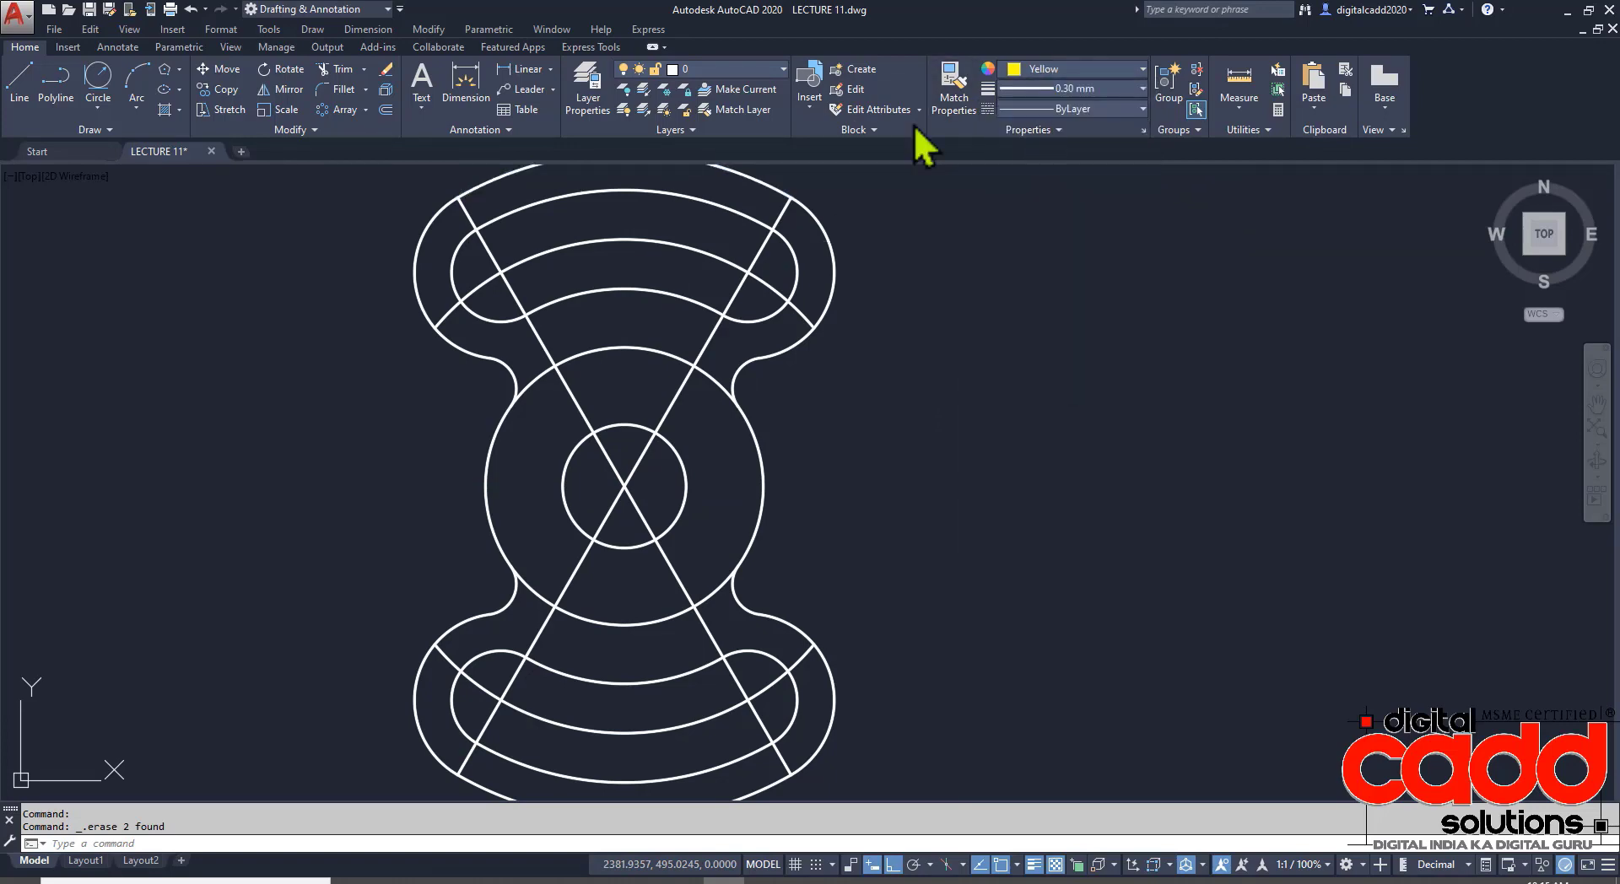
pyautogui.click(127, 46)
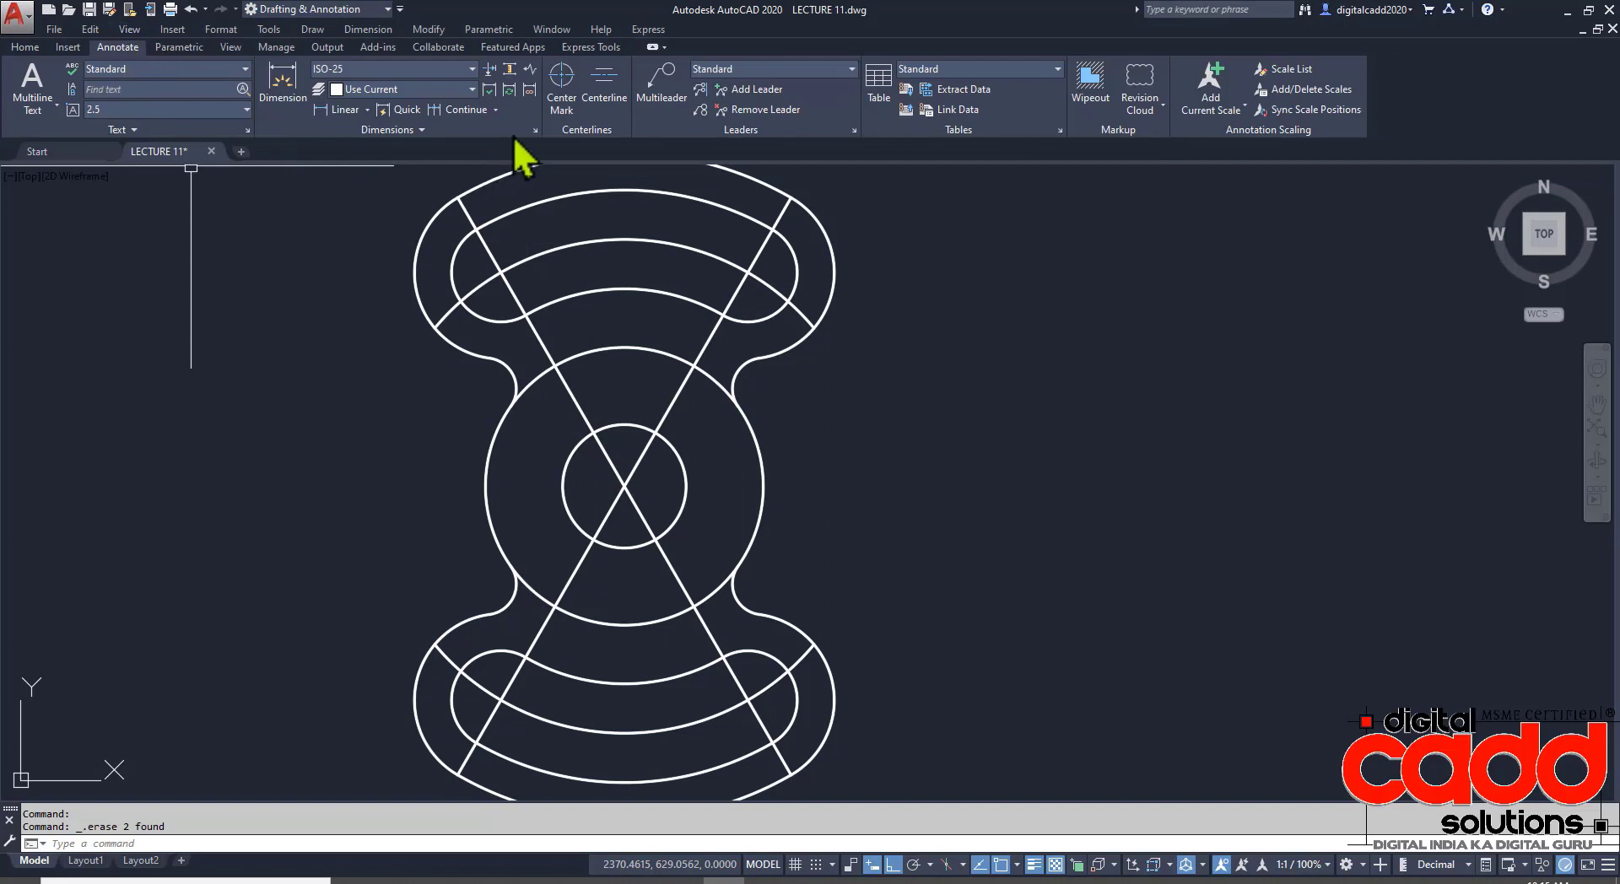
pyautogui.click(555, 88)
pyautogui.click(762, 467)
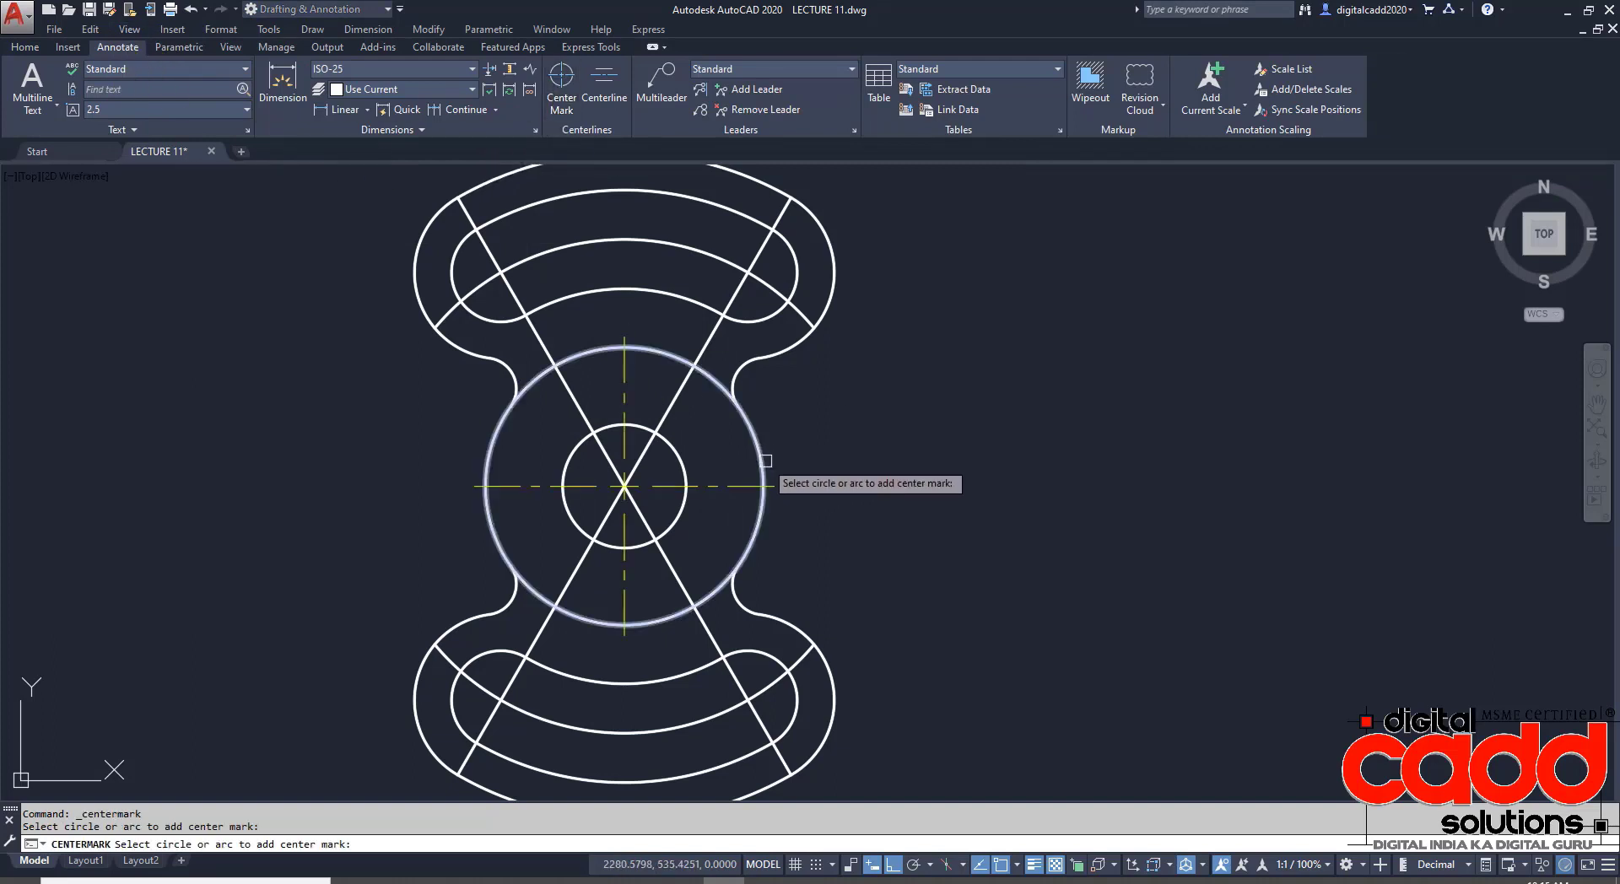
pyautogui.press('Return')
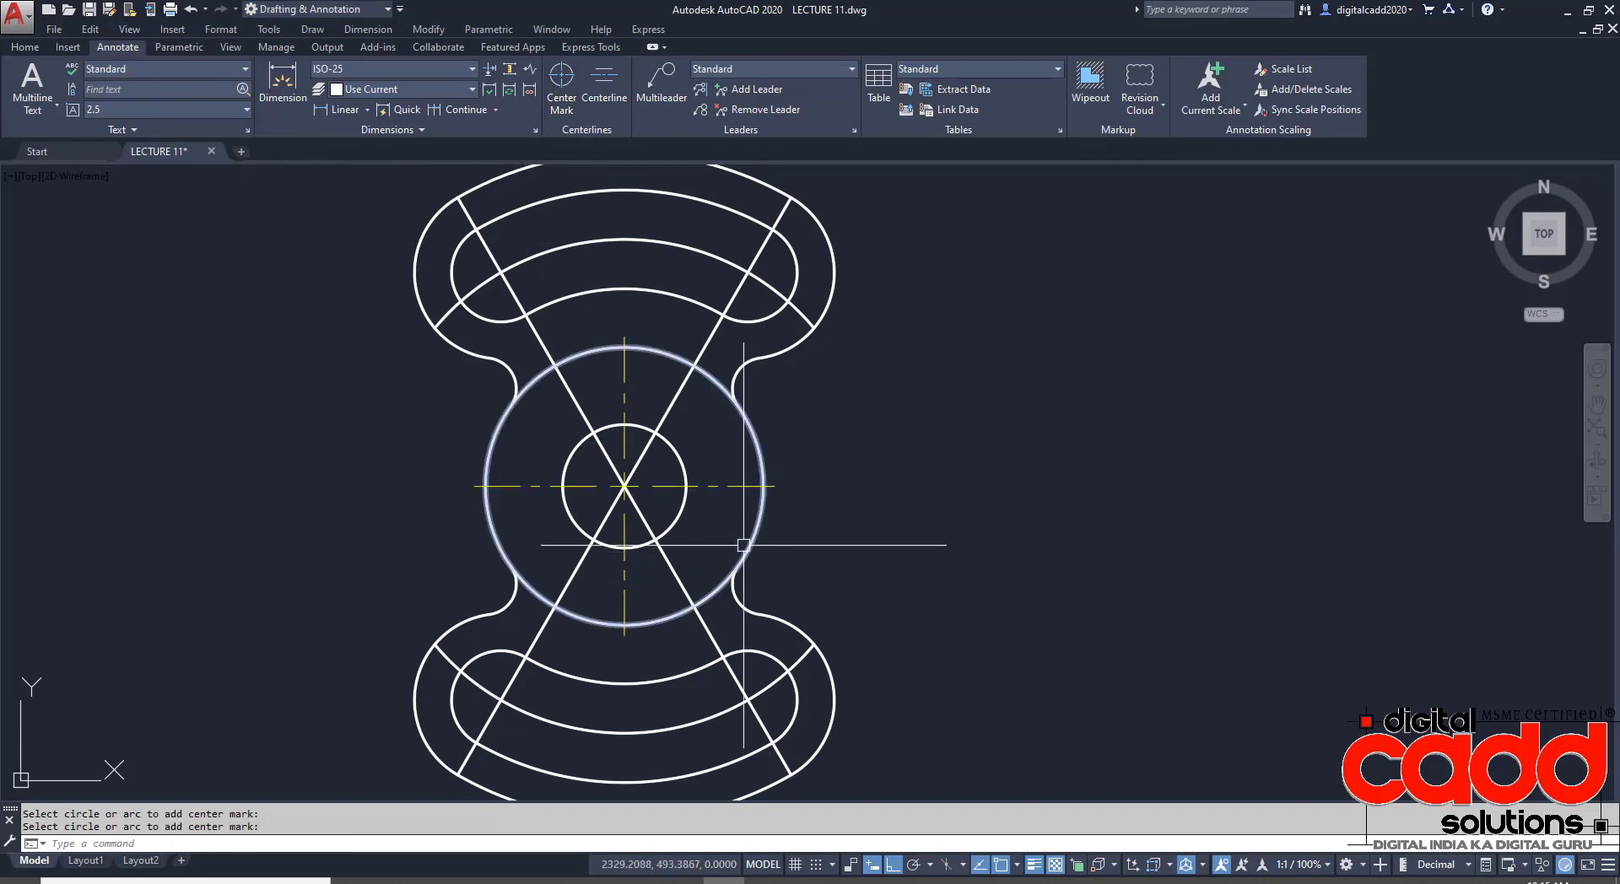
# - Match the horizontal centerline's properties onto the diagonal line and both inner arcs
pyautogui.write('m')
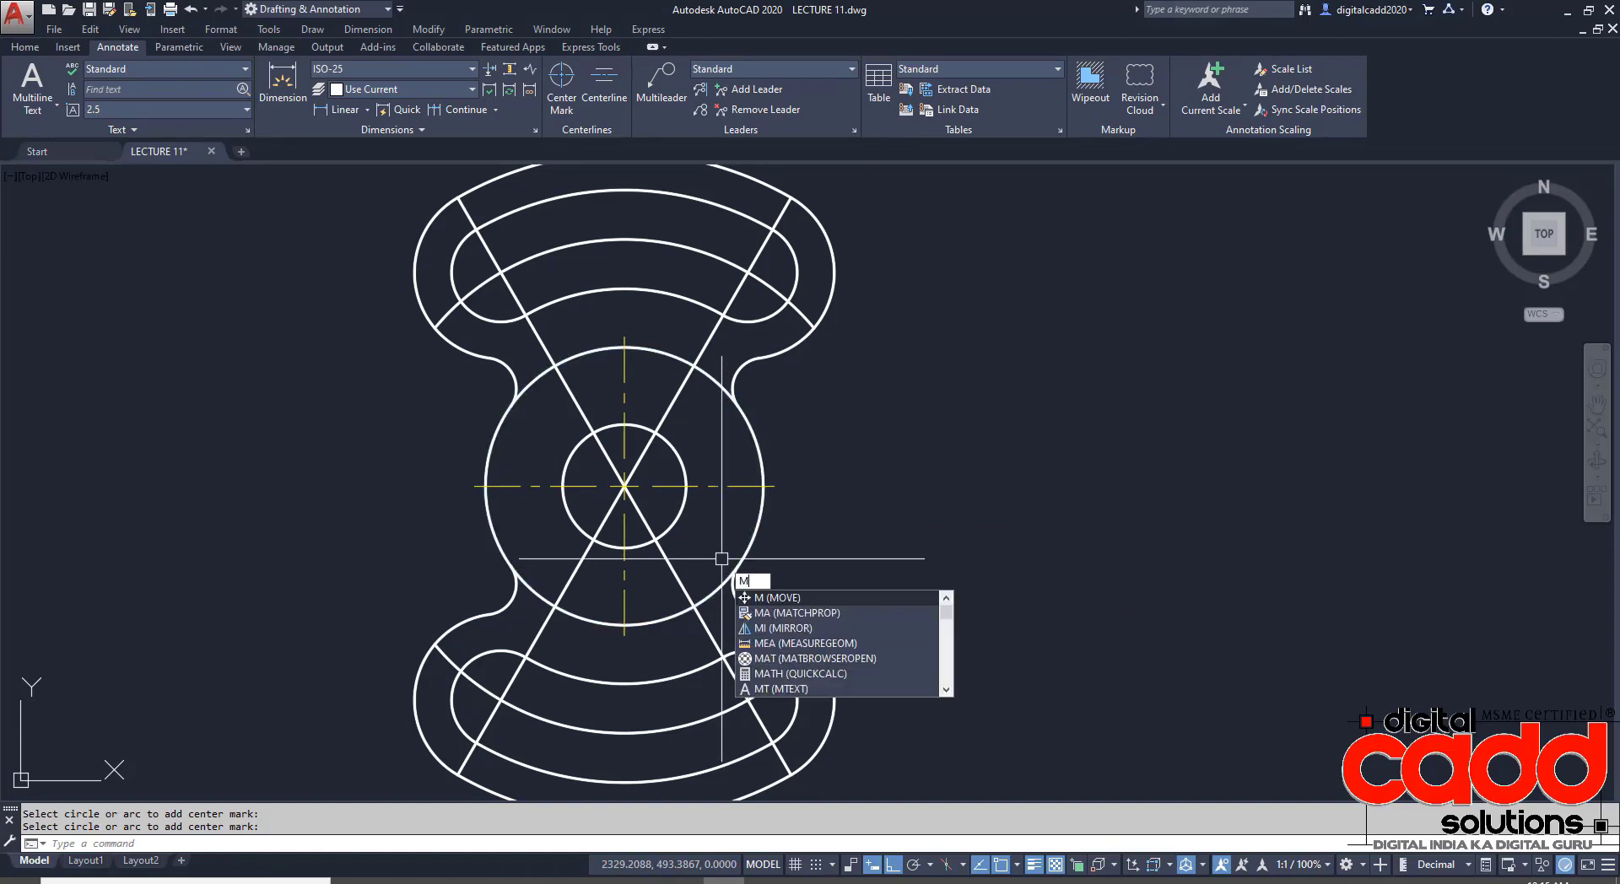
pyautogui.write('a')
pyautogui.press('Return')
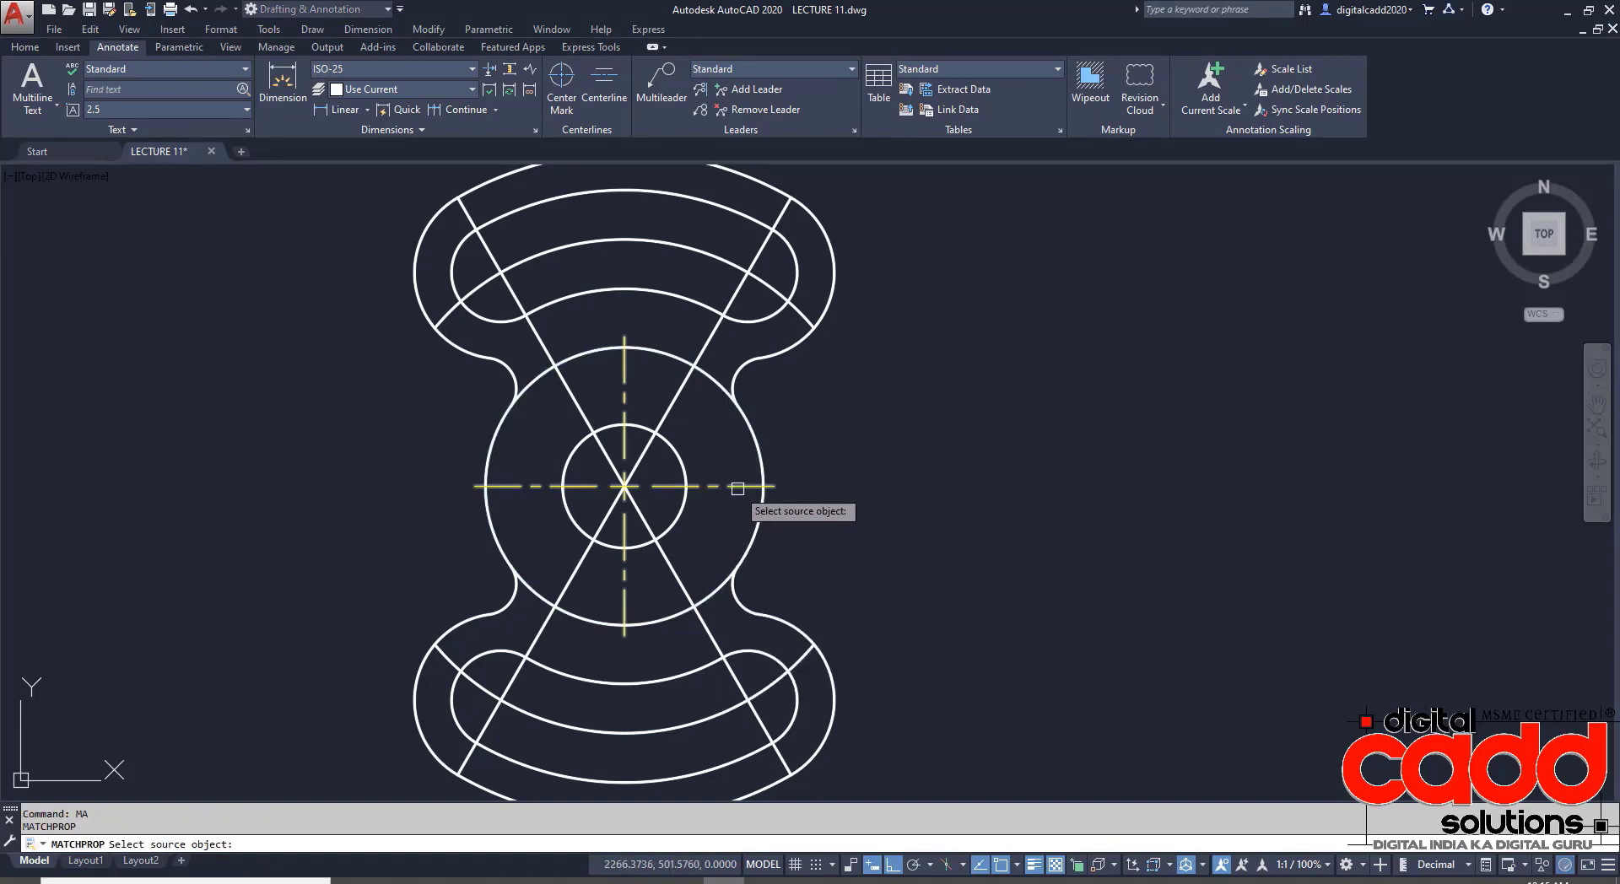
pyautogui.click(738, 488)
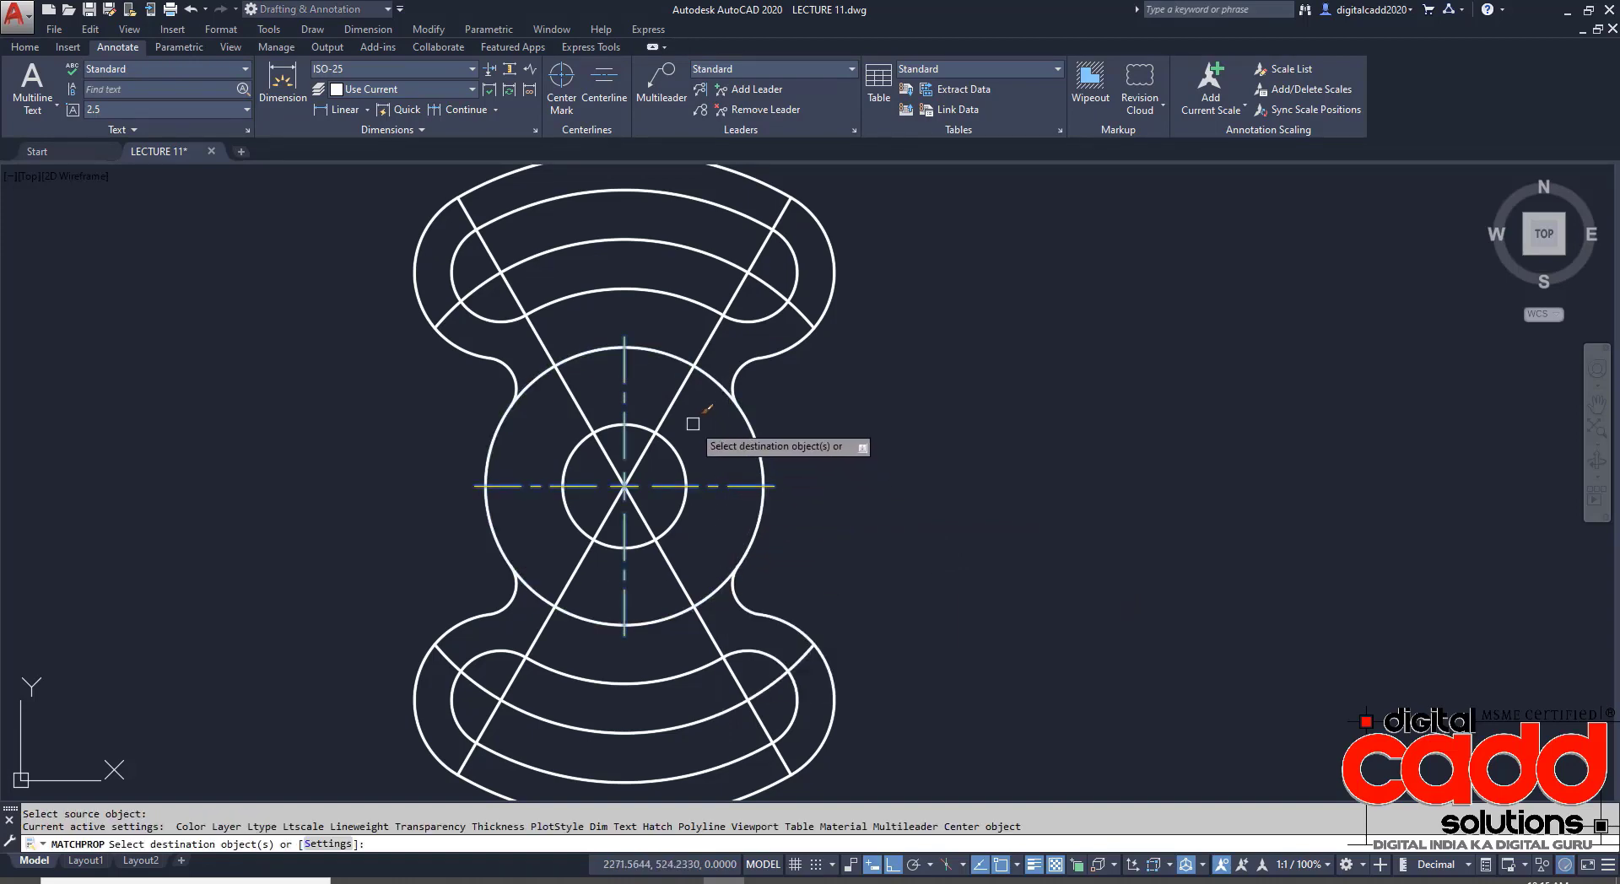
pyautogui.click(577, 403)
pyautogui.click(626, 242)
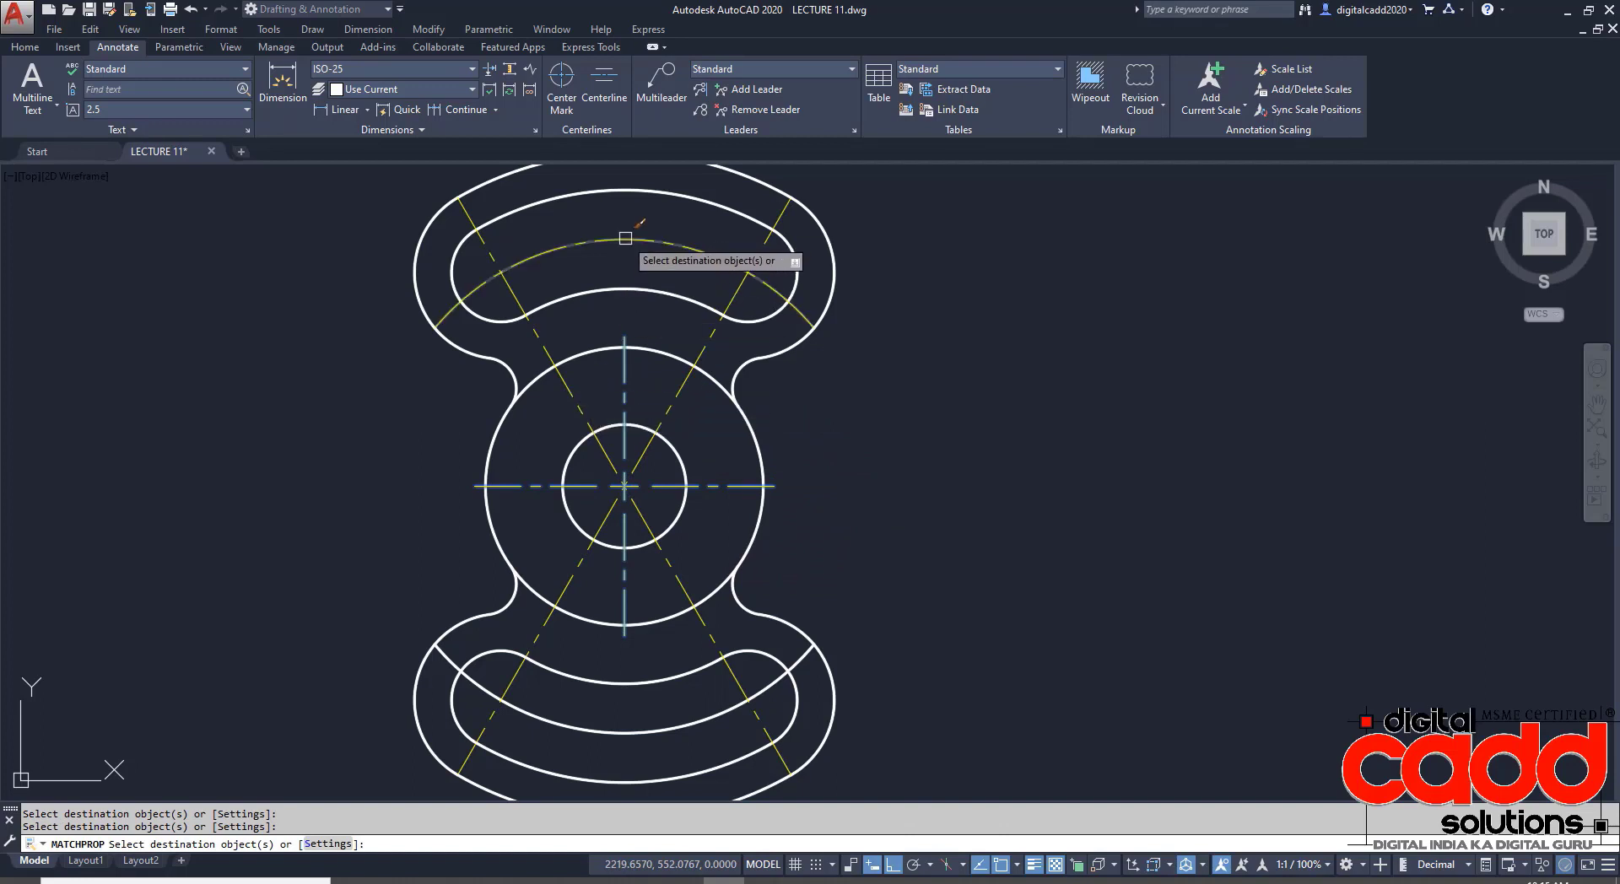
pyautogui.click(673, 680)
pyautogui.press('Return')
# - Start the TRIM command with TR
pyautogui.scroll(-2, 867, 650)
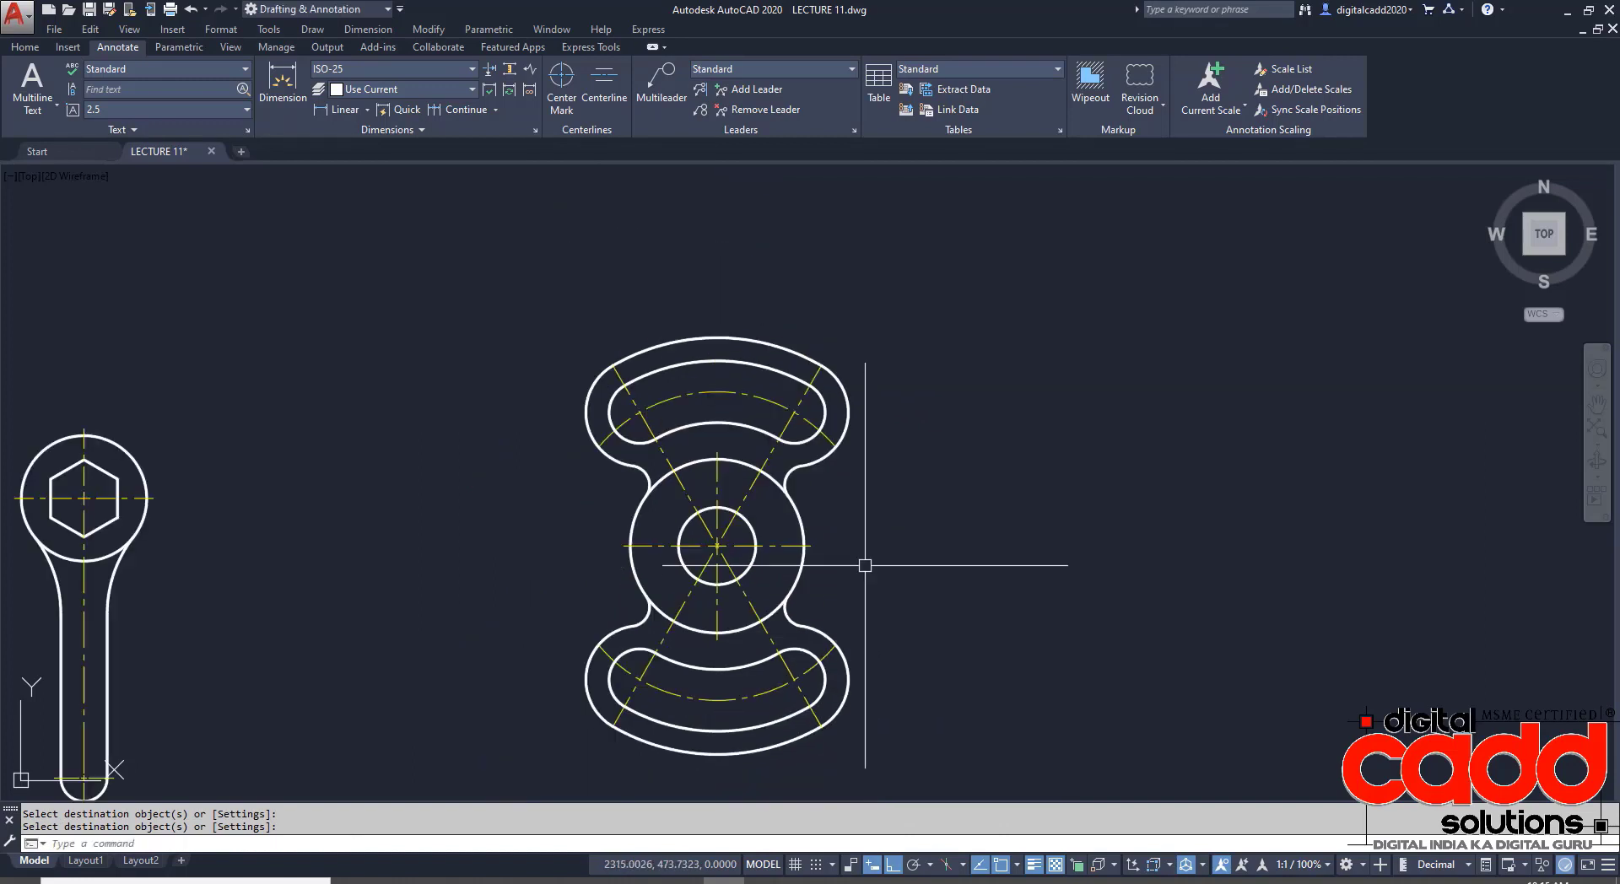
pyautogui.write('tr')
pyautogui.press('Return')
pyautogui.press('Return')
pyautogui.scroll(2, 819, 555)
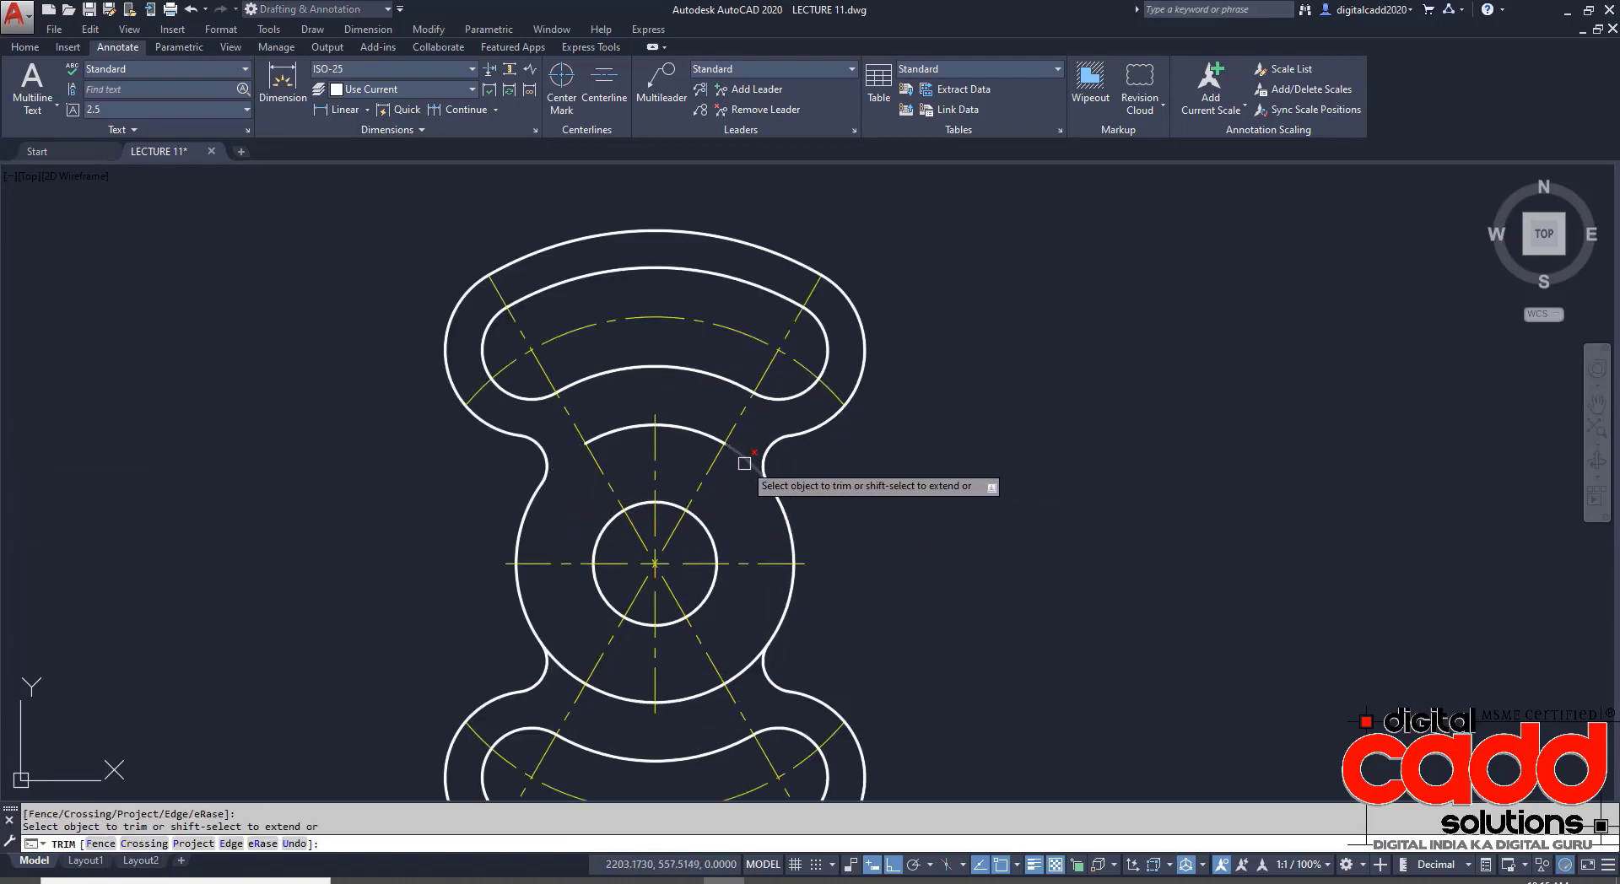
# - Trim the large circle and erase its upper and lower leftover arcs
pyautogui.moveTo(735, 625); pyautogui.dragTo(734, 506, button='middle')
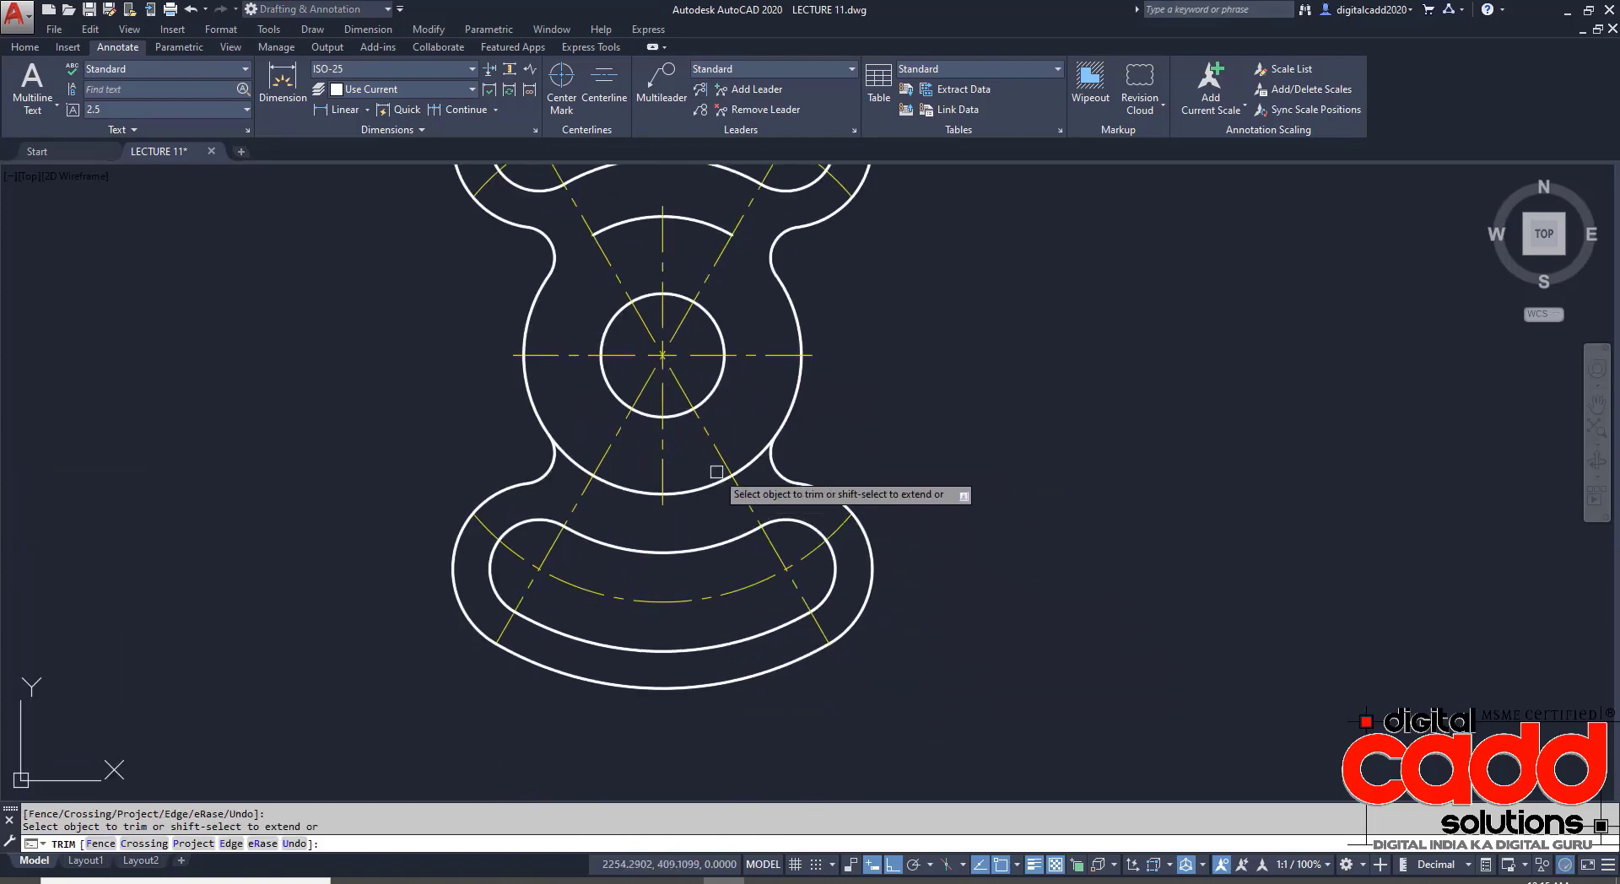
pyautogui.click(581, 462)
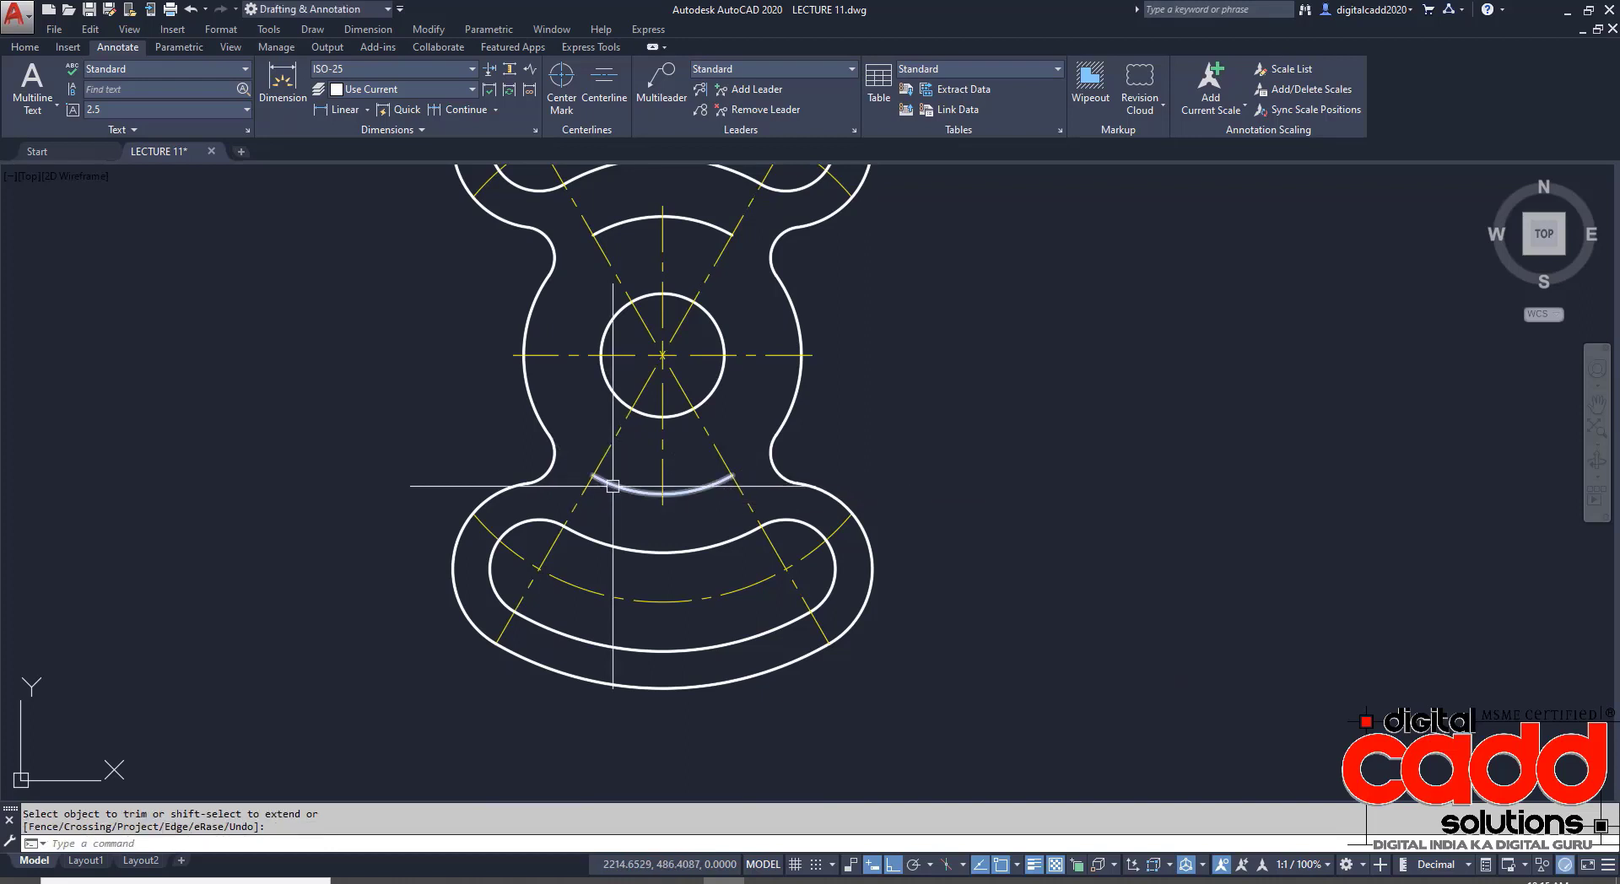
pyautogui.press('Return')
pyautogui.click(662, 493)
pyautogui.moveTo(702, 223); pyautogui.dragTo(684, 334, button='middle')
pyautogui.click(684, 334)
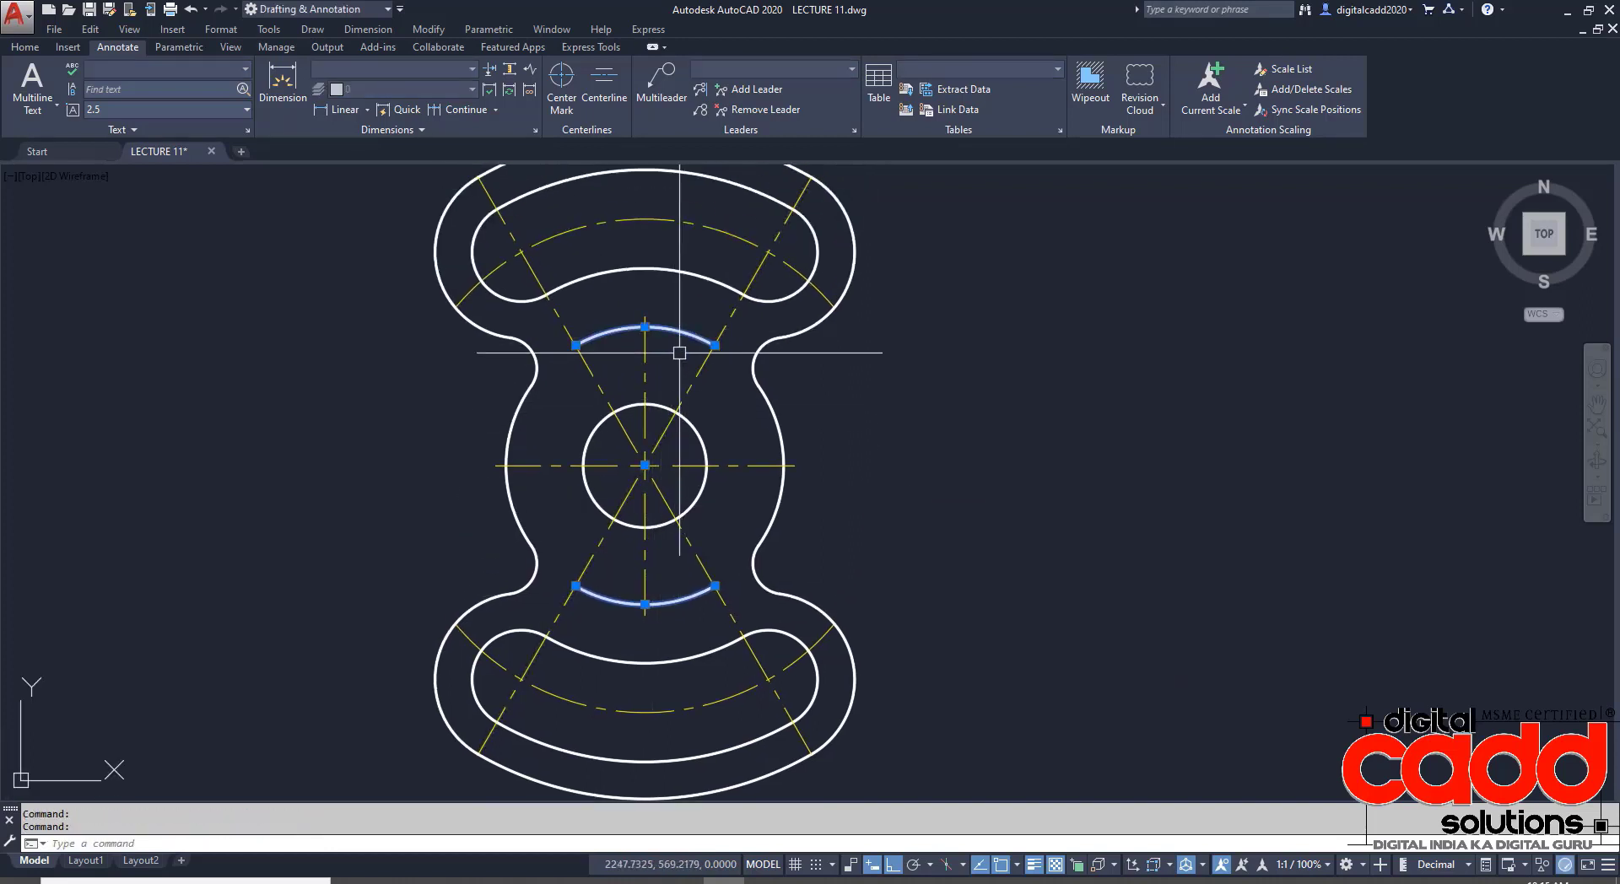
pyautogui.write('e')
pyautogui.press('Return')
# - Stretch the small circle's vertical centerline up to the top arc
pyautogui.moveTo(661, 352); pyautogui.dragTo(662, 495, button='middle')
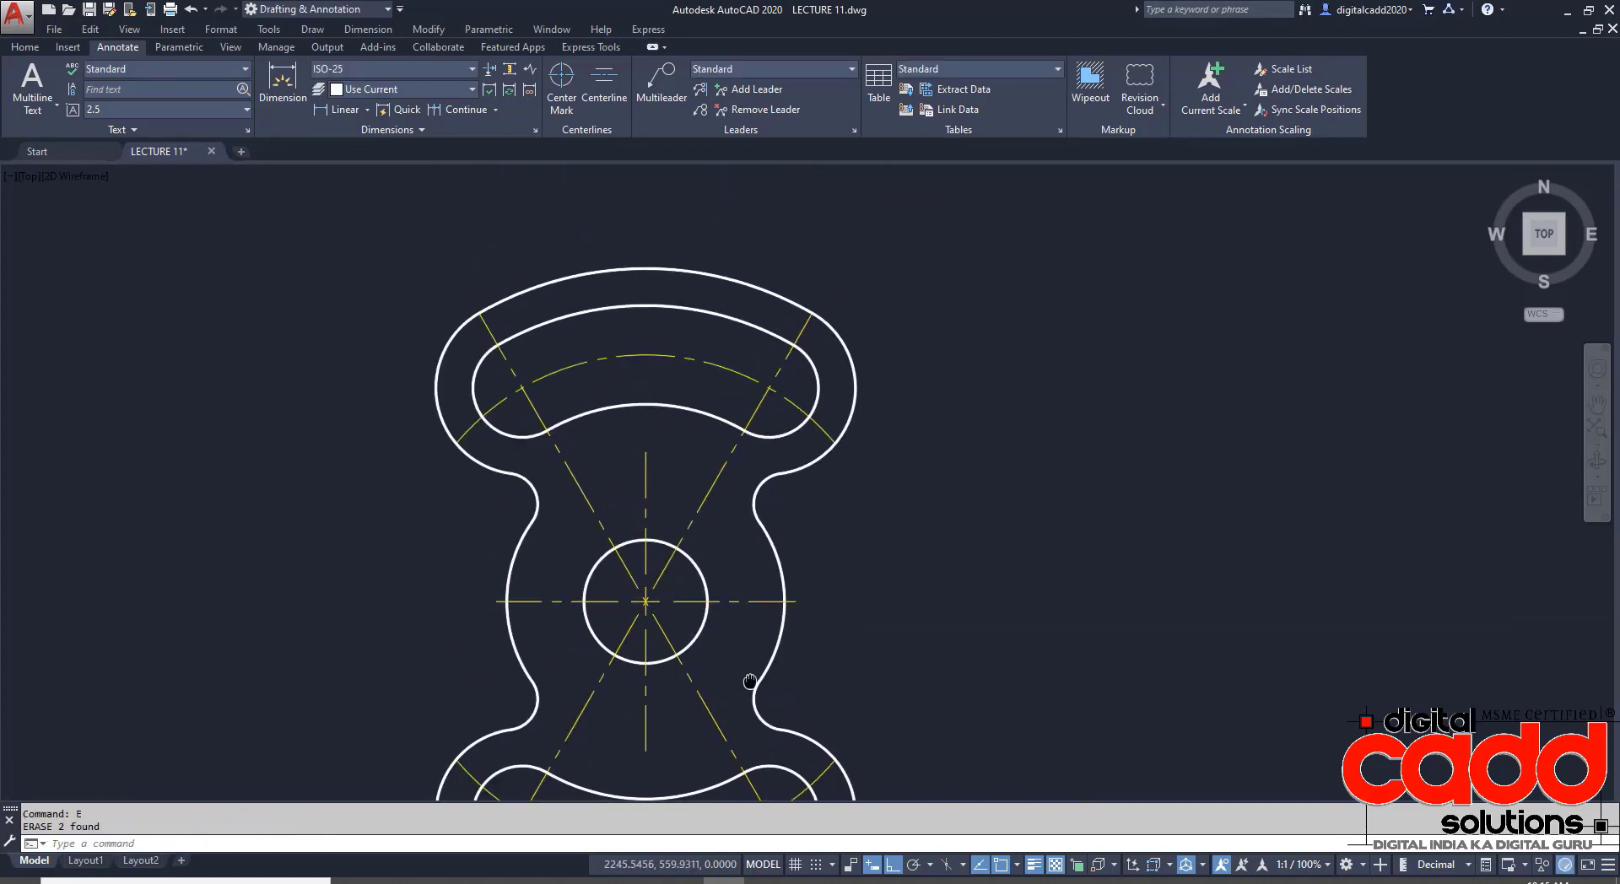
pyautogui.click(646, 506)
pyautogui.click(646, 470)
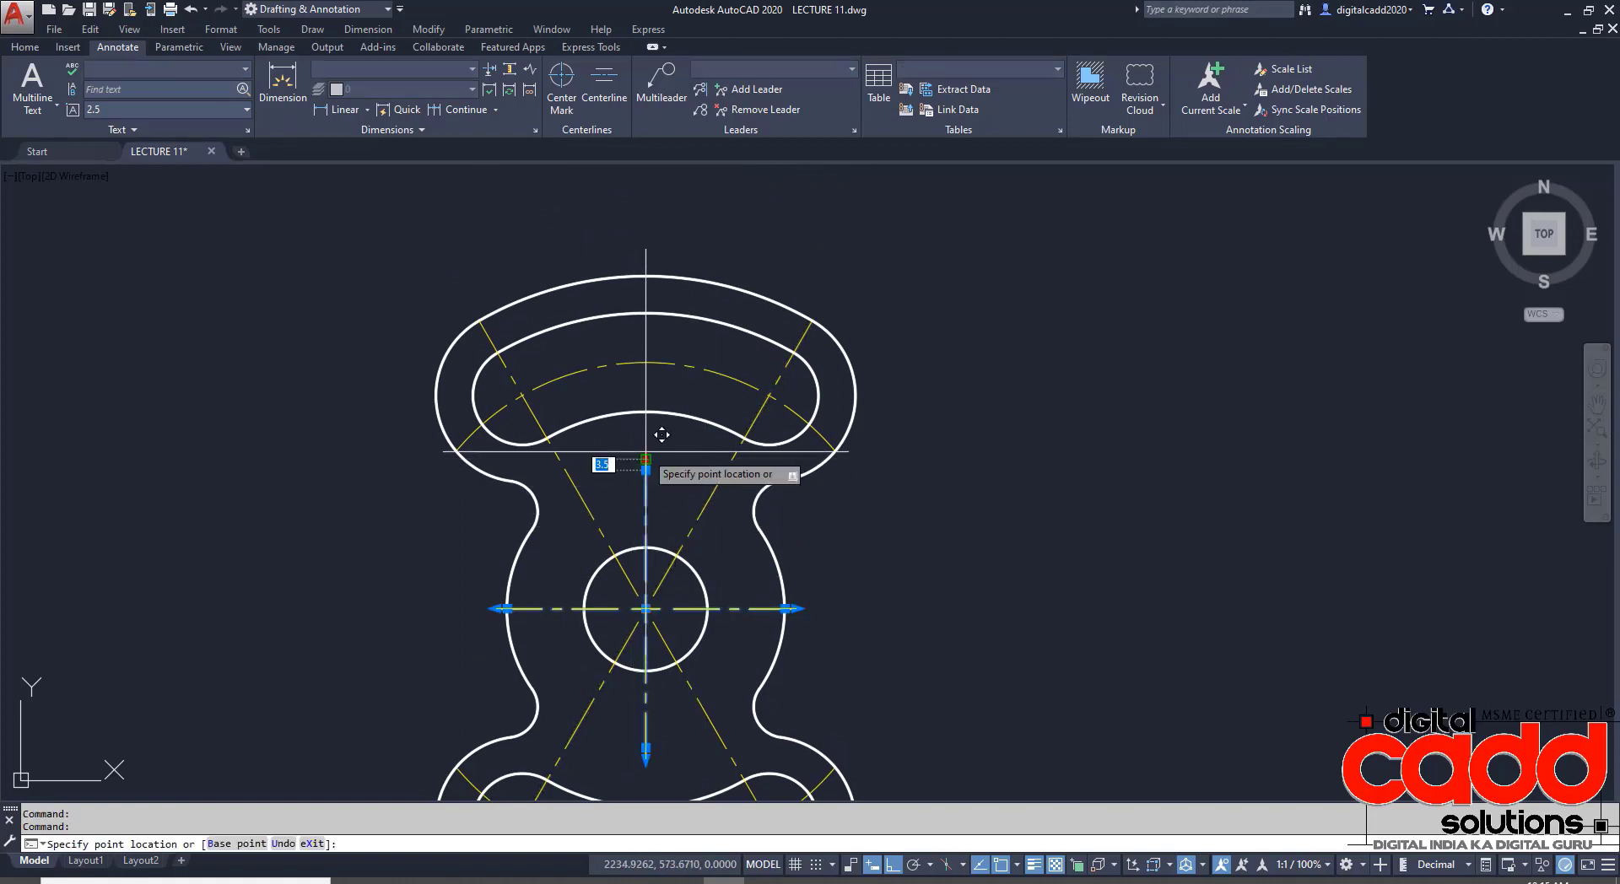
pyautogui.click(645, 274)
pyautogui.moveTo(645, 722); pyautogui.dragTo(625, 451, button='middle')
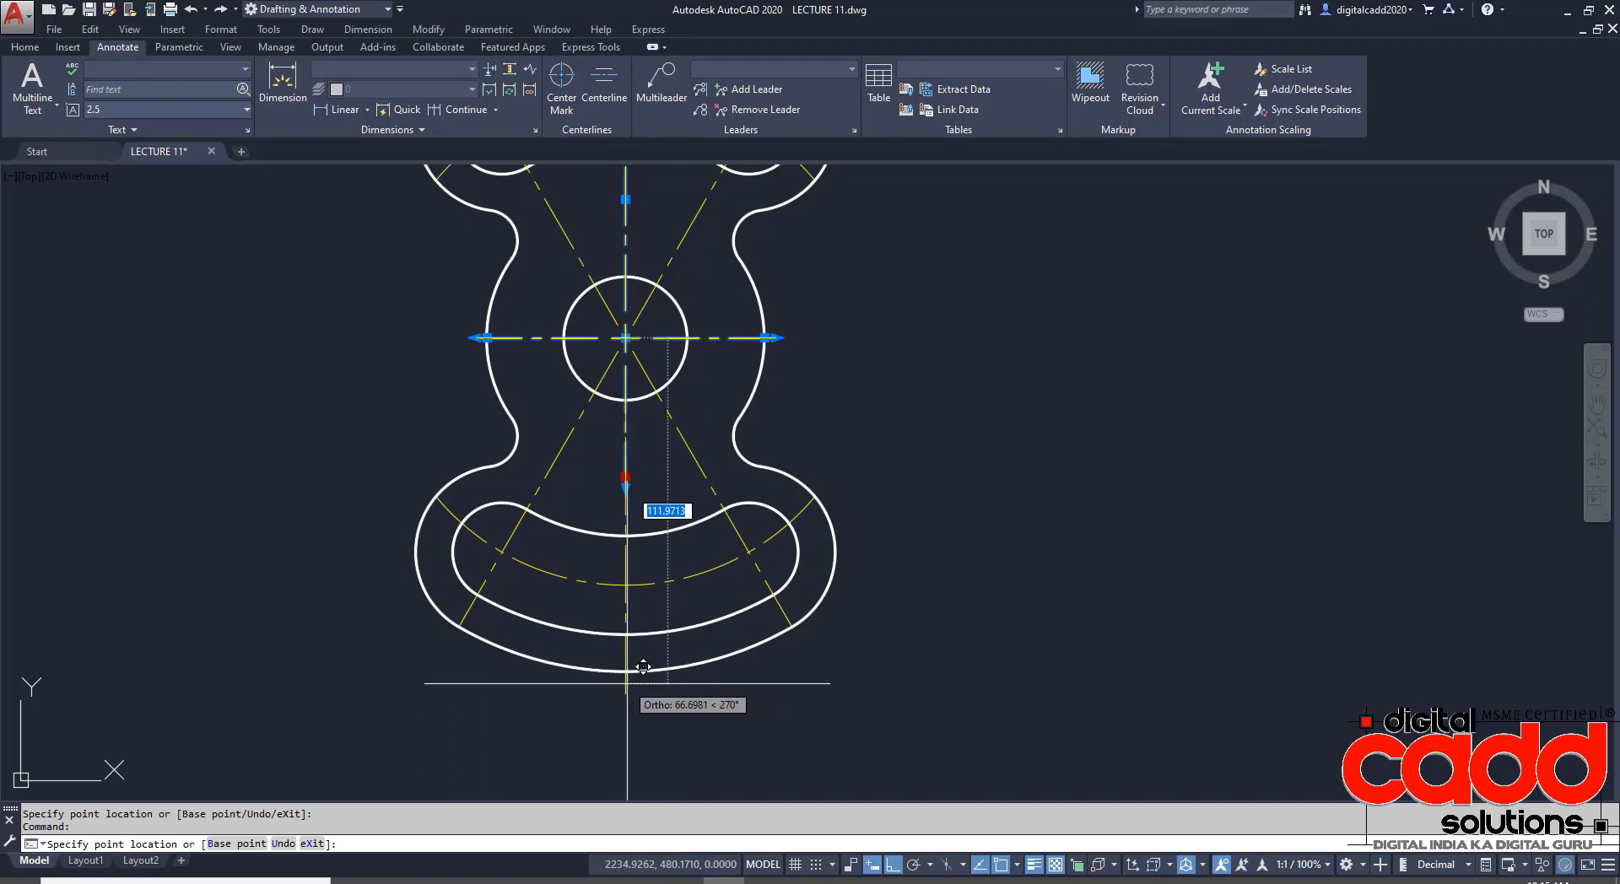
pyautogui.press('Escape')
# - Set new objects to ByLayer colour and 0.30 mm lineweight, then switch to the PDF
pyautogui.scroll(-2, 654, 784)
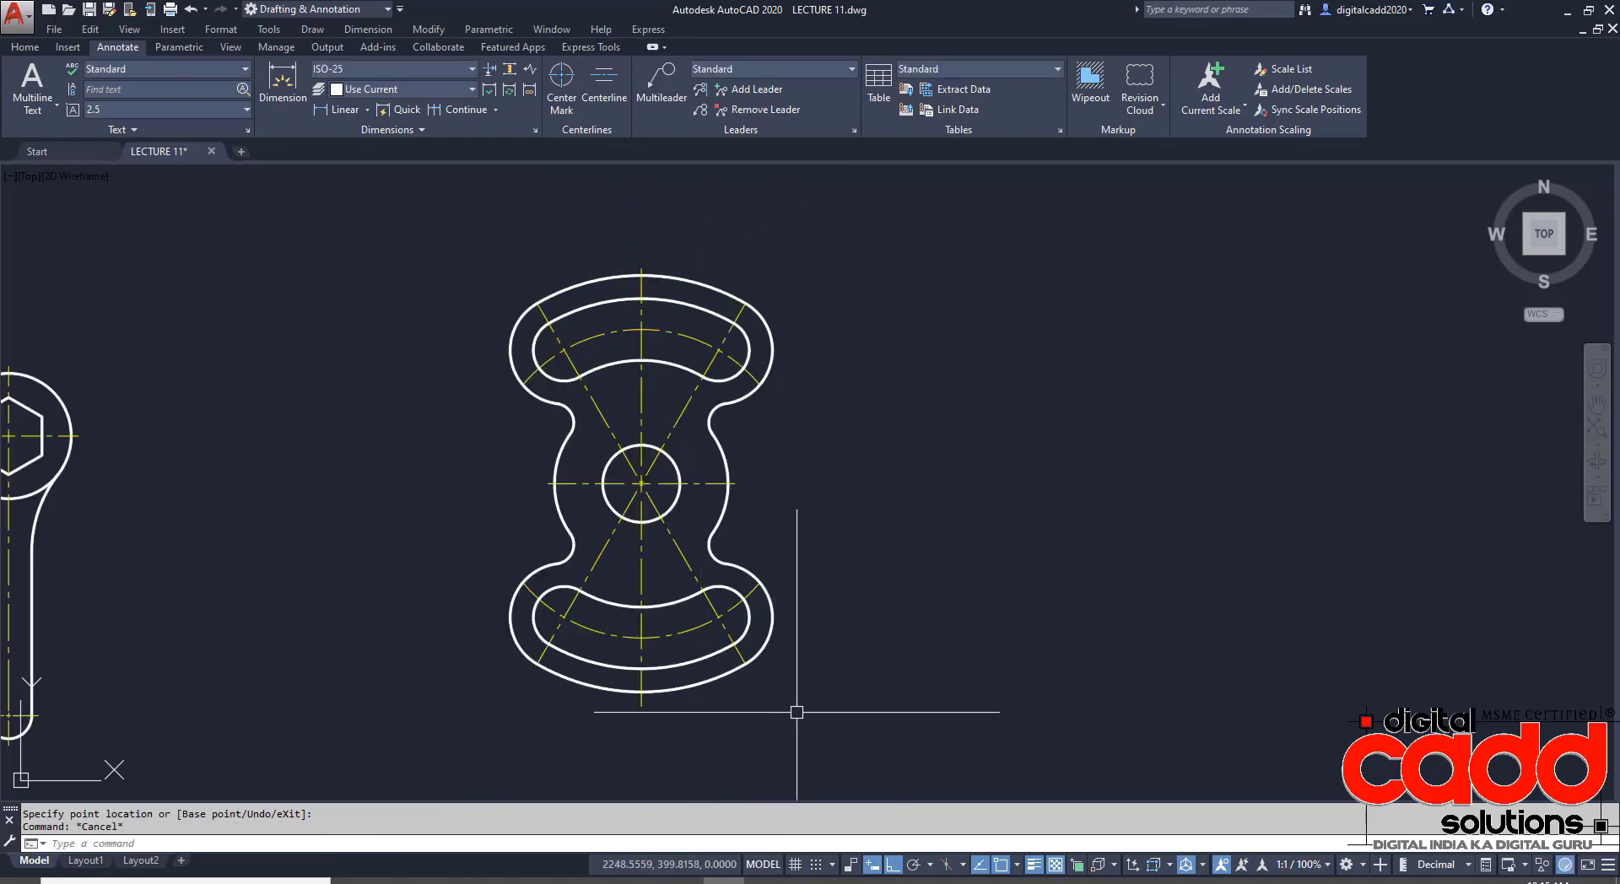
pyautogui.moveTo(768, 588); pyautogui.dragTo(675, 588, button='middle')
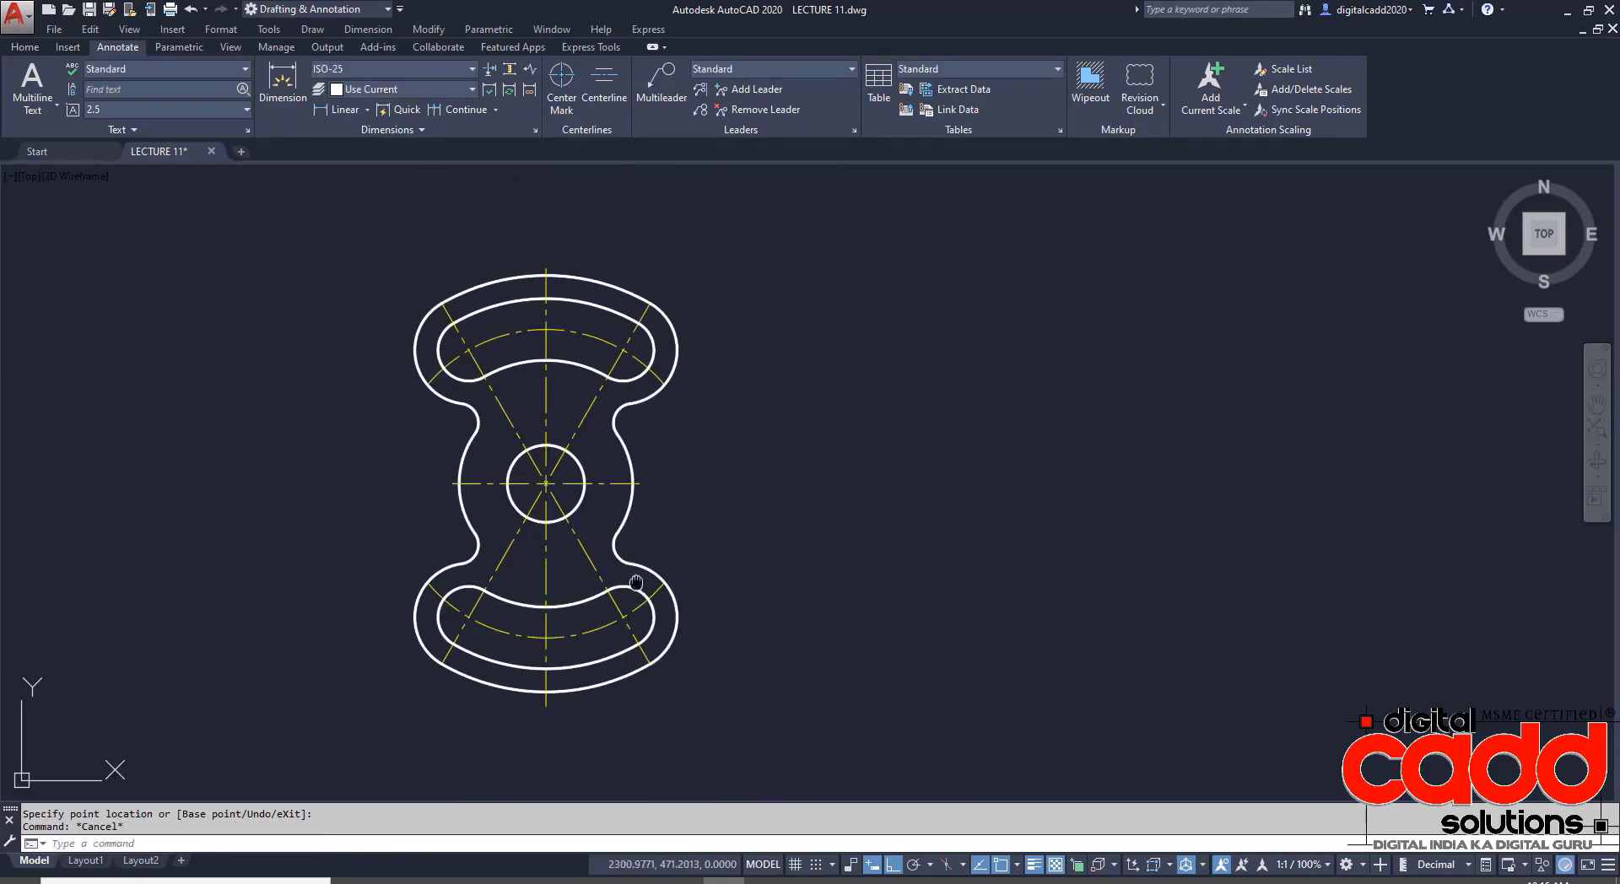
pyautogui.moveTo(544, 616); pyautogui.dragTo(583, 643, button='middle')
pyautogui.scroll(2, 583, 643)
pyautogui.scroll(-2, 578, 599)
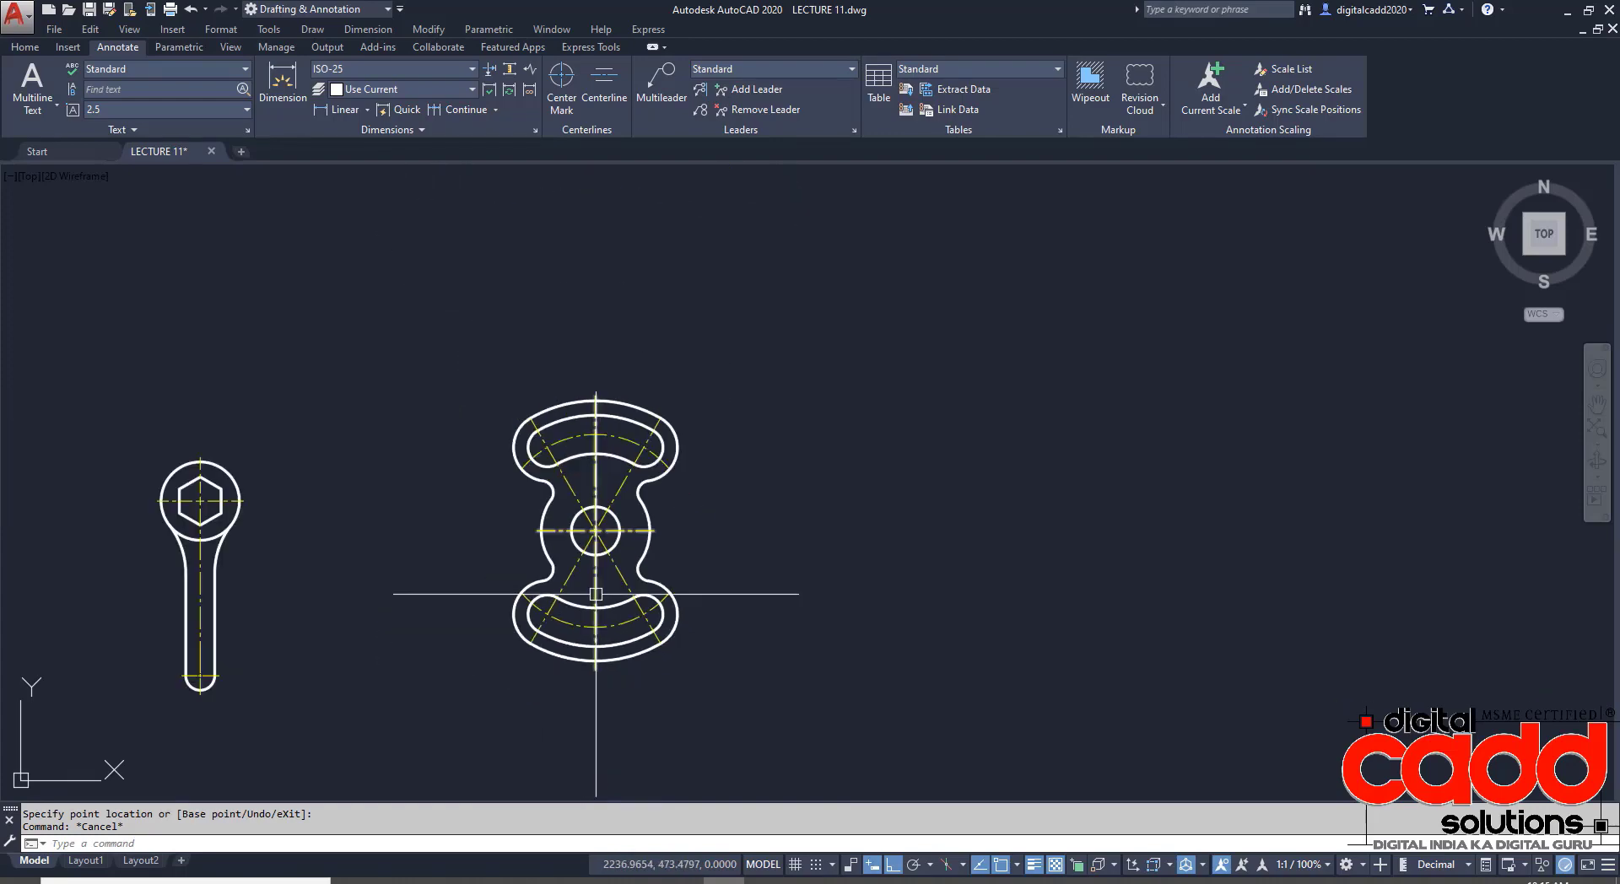
pyautogui.scroll(2, 628, 474)
pyautogui.scroll(-3, 627, 474)
pyautogui.scroll(-8, 444, 495)
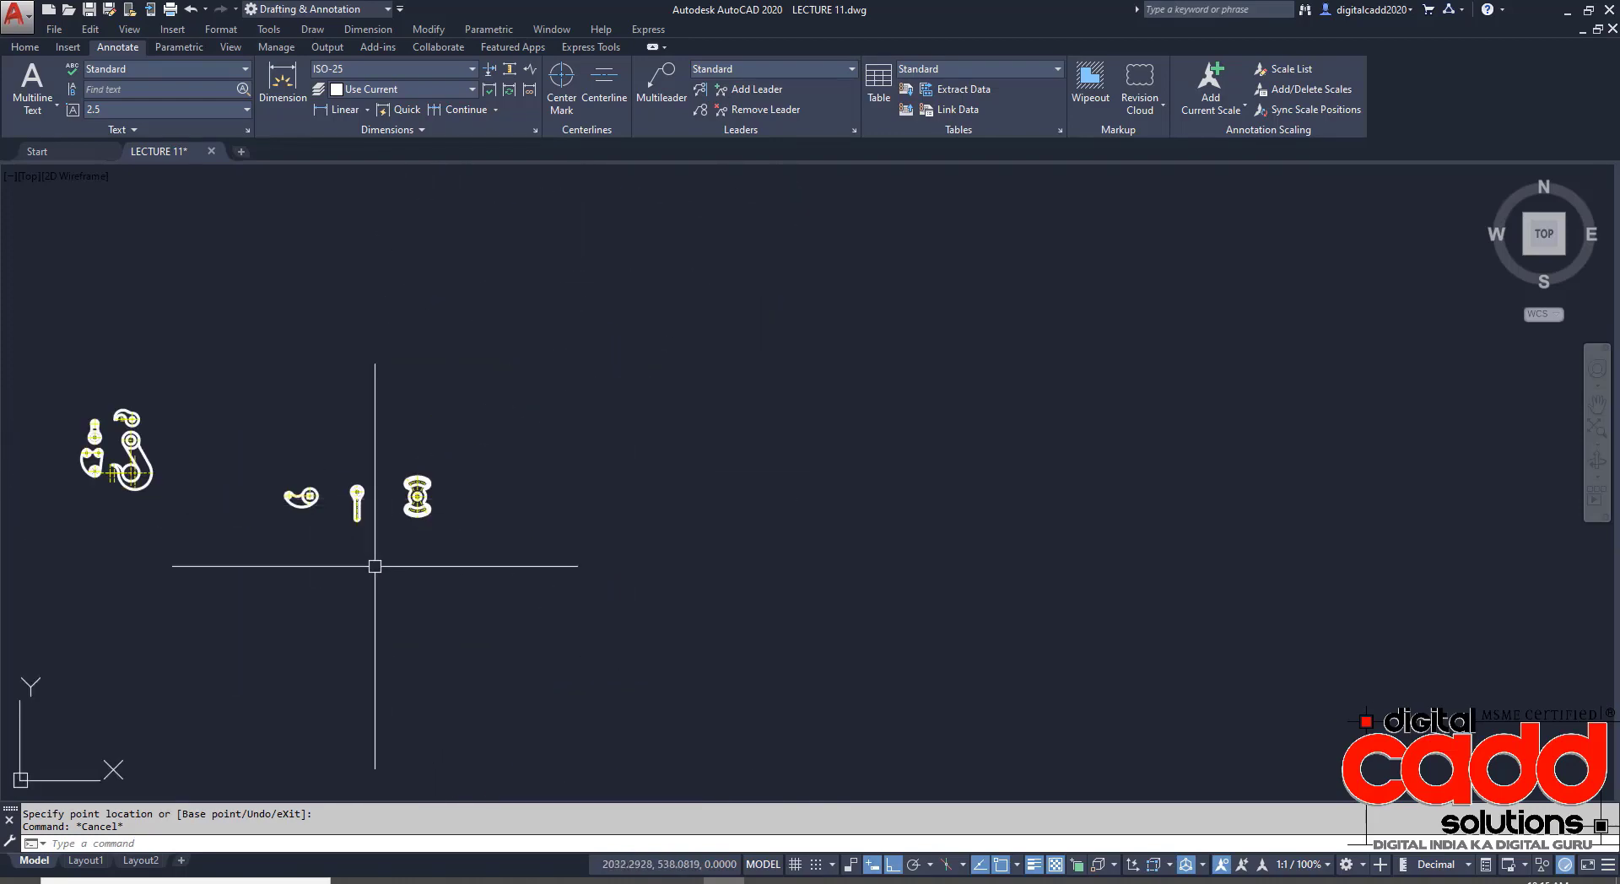
pyautogui.moveTo(257, 510); pyautogui.dragTo(481, 546, button='middle')
pyautogui.scroll(8, 348, 468)
pyautogui.scroll(-8, 404, 370)
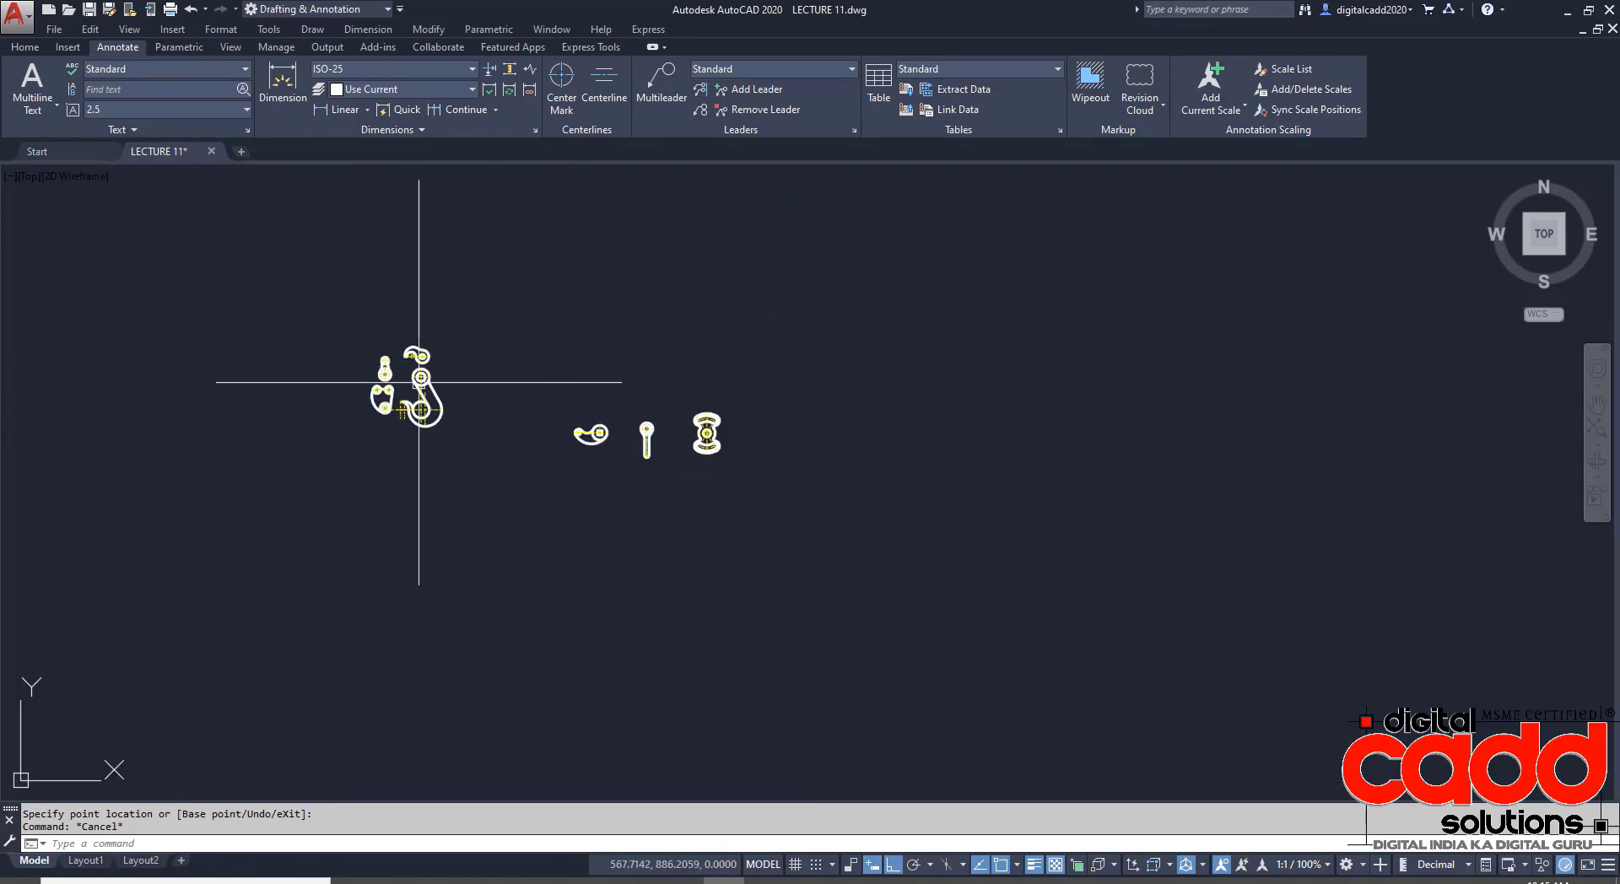
pyautogui.scroll(6, 735, 460)
pyautogui.scroll(4, 615, 380)
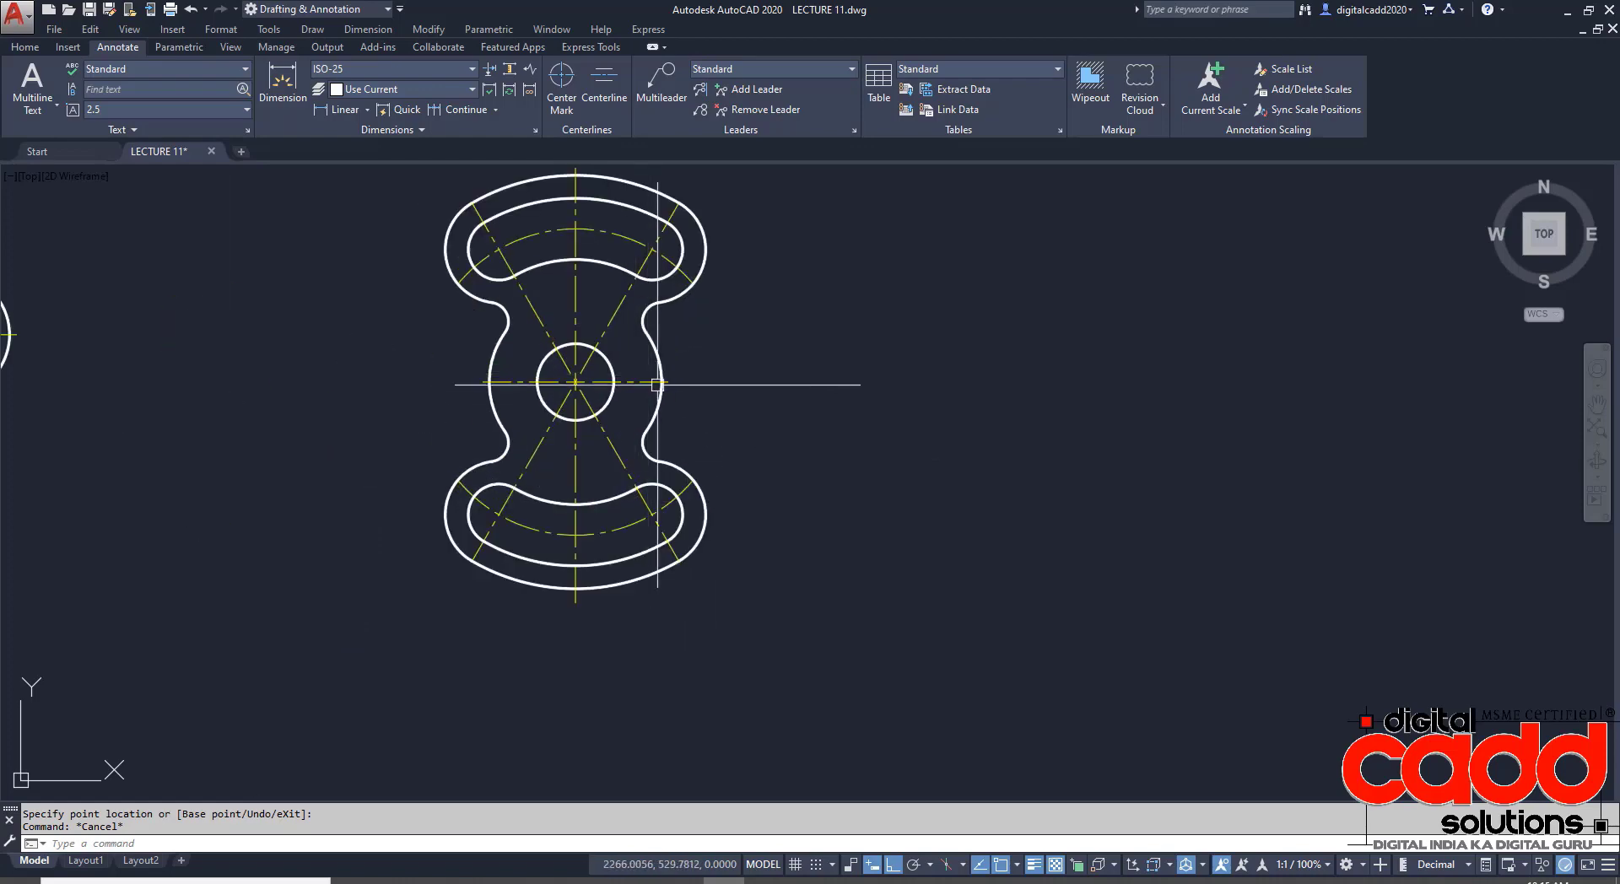
pyautogui.moveTo(796, 441); pyautogui.dragTo(644, 517, button='middle')
pyautogui.click(24, 46)
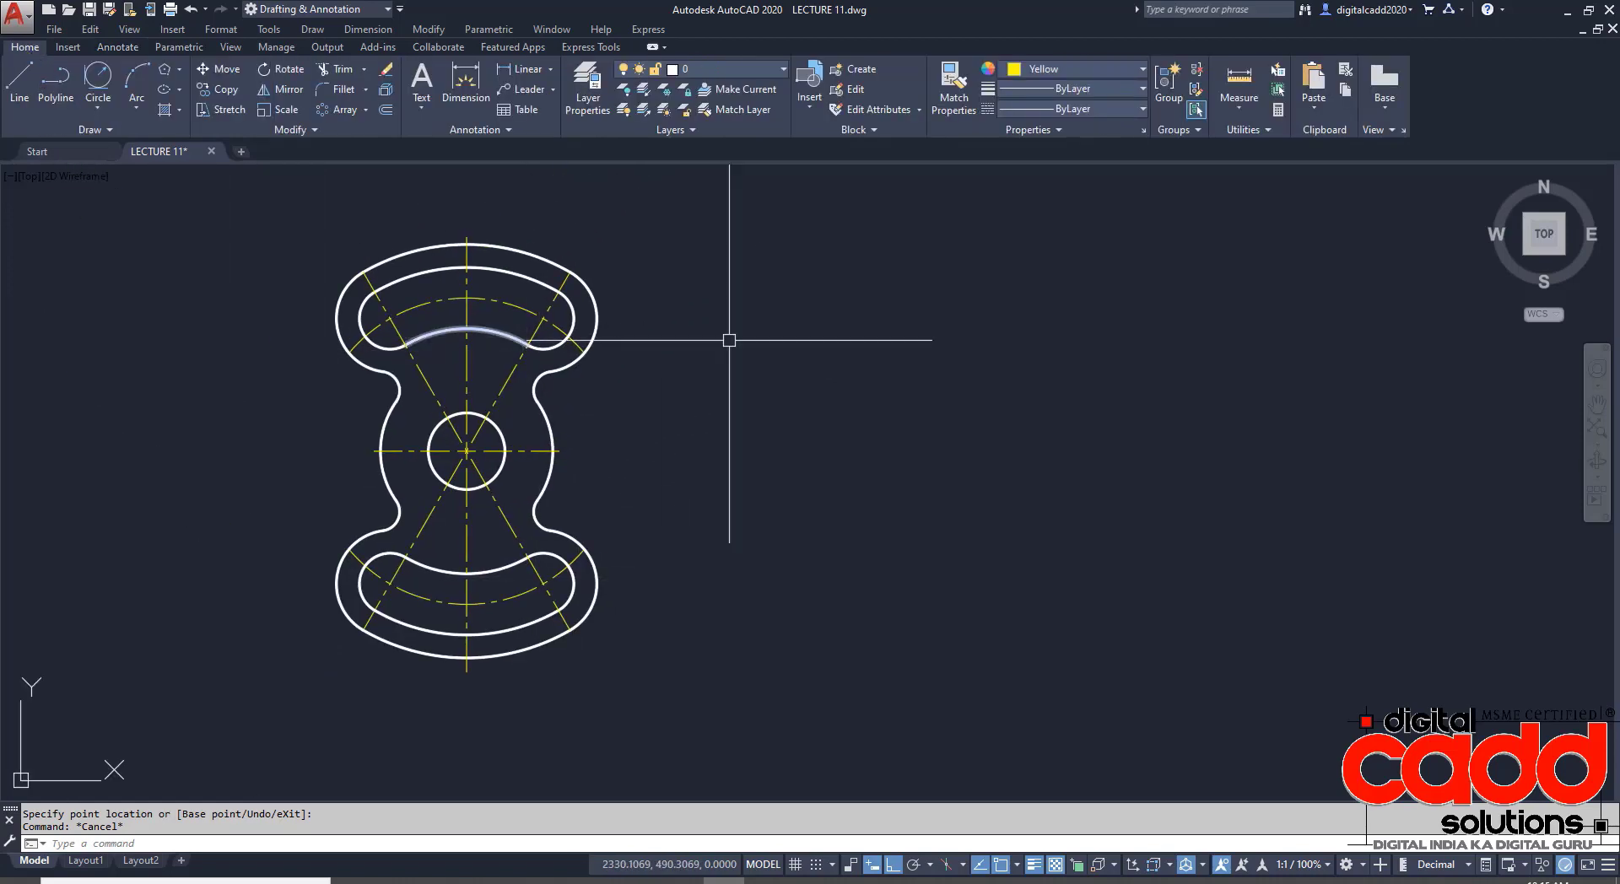
pyautogui.click(1048, 71)
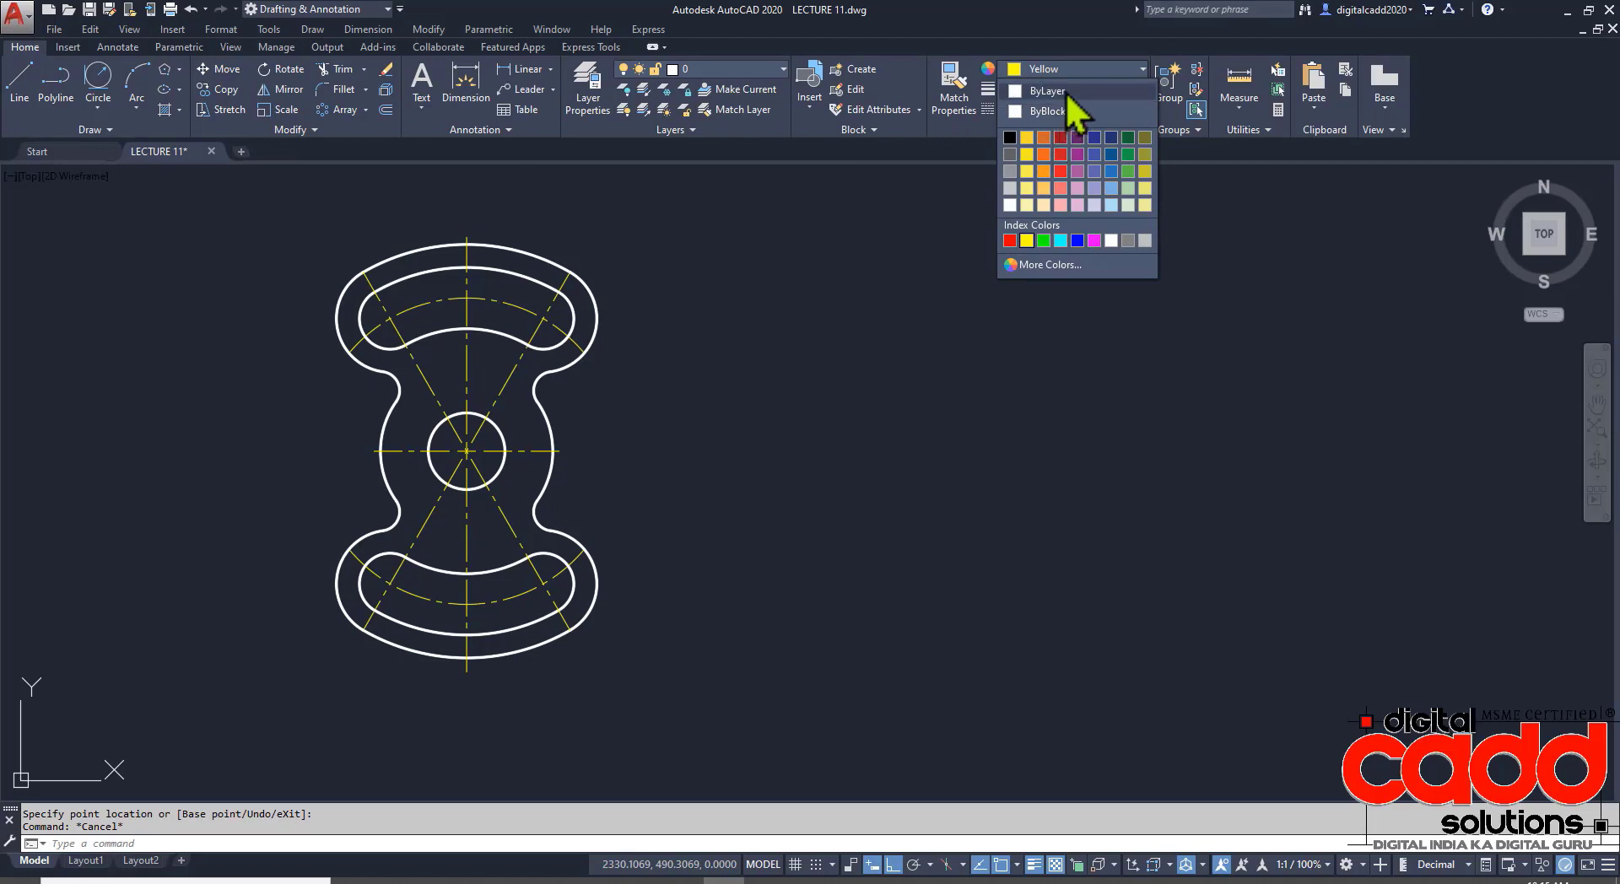
pyautogui.click(1053, 92)
pyautogui.click(1080, 90)
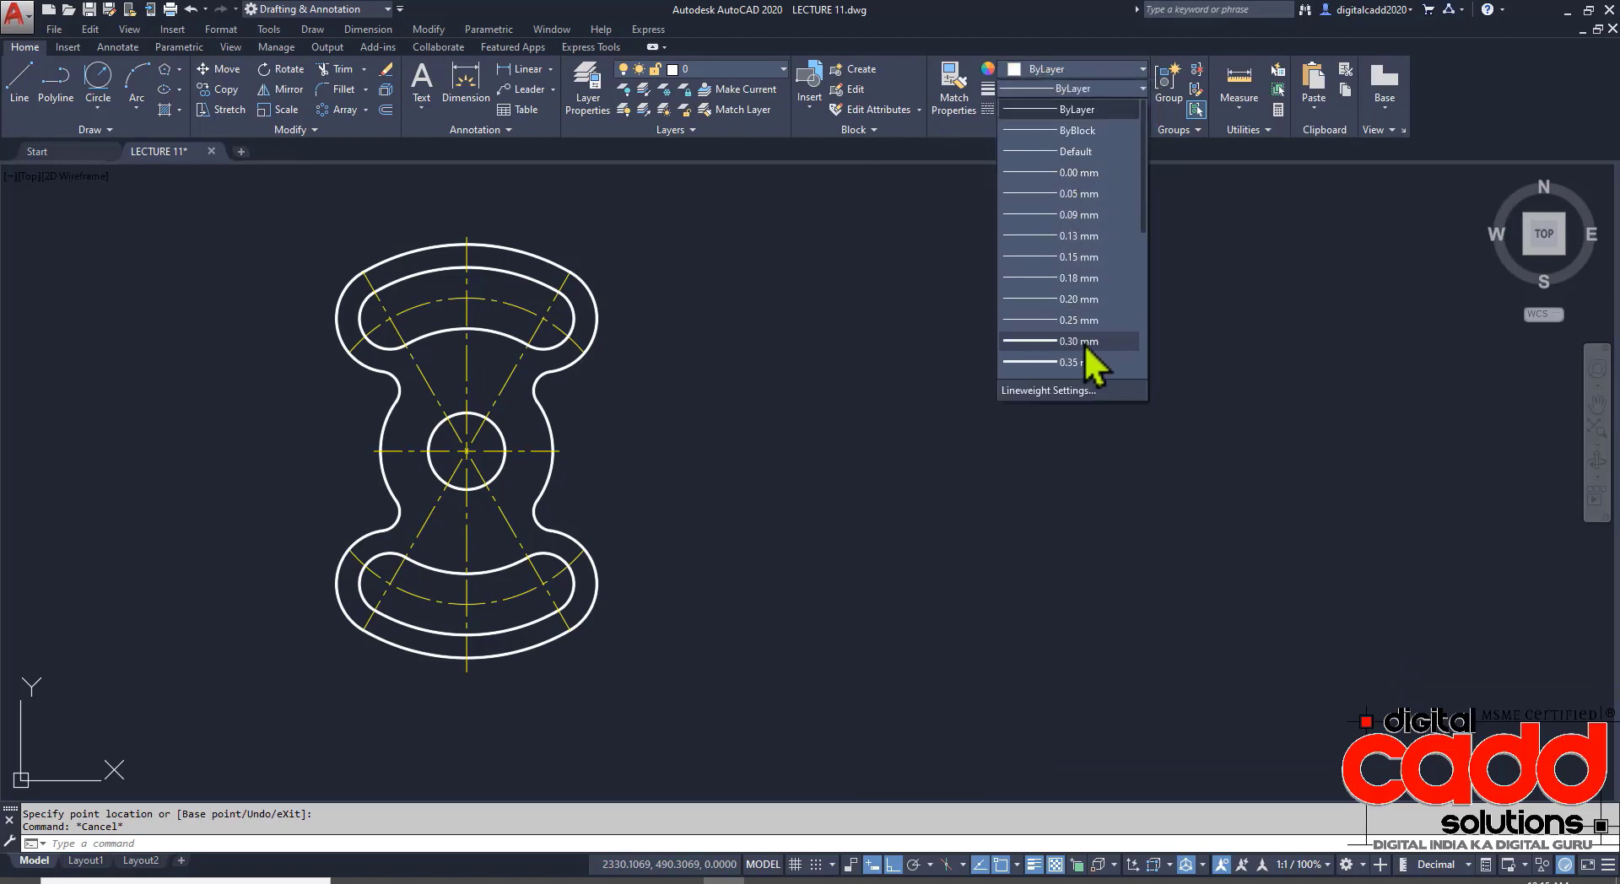
pyautogui.click(1082, 338)
pyautogui.moveTo(815, 448); pyautogui.dragTo(680, 495, button='middle')
pyautogui.hotkey('alt', 'Tab')
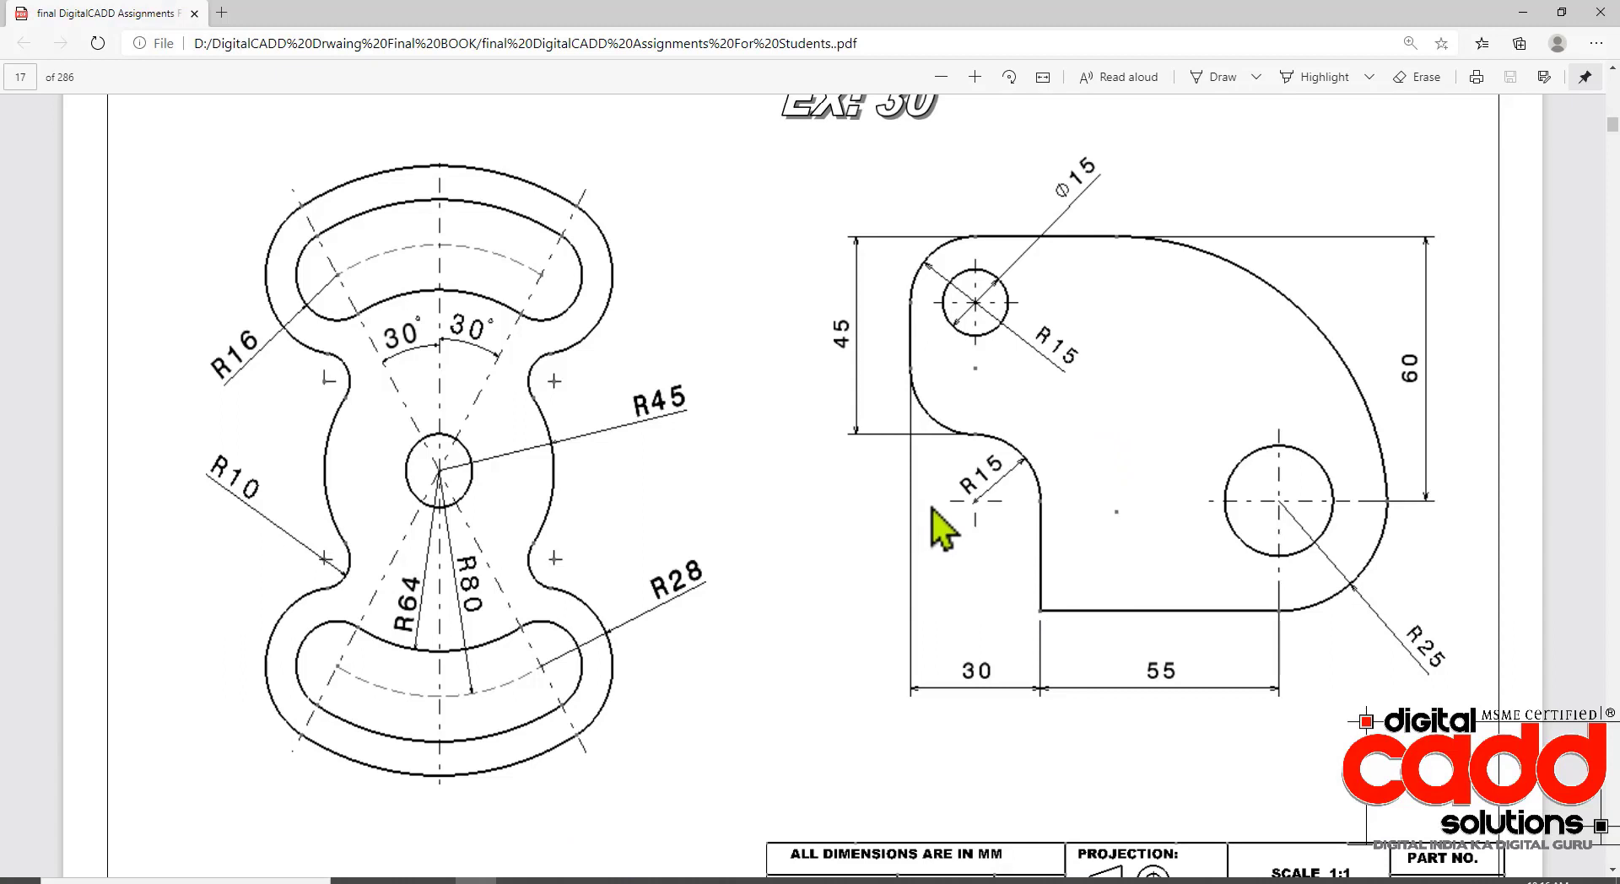
# - Ink red marks over the Ex 30 drawing's 45 and 60 dimensions, then clear them
pyautogui.moveTo(791, 175); pyautogui.dragTo(1478, 756)
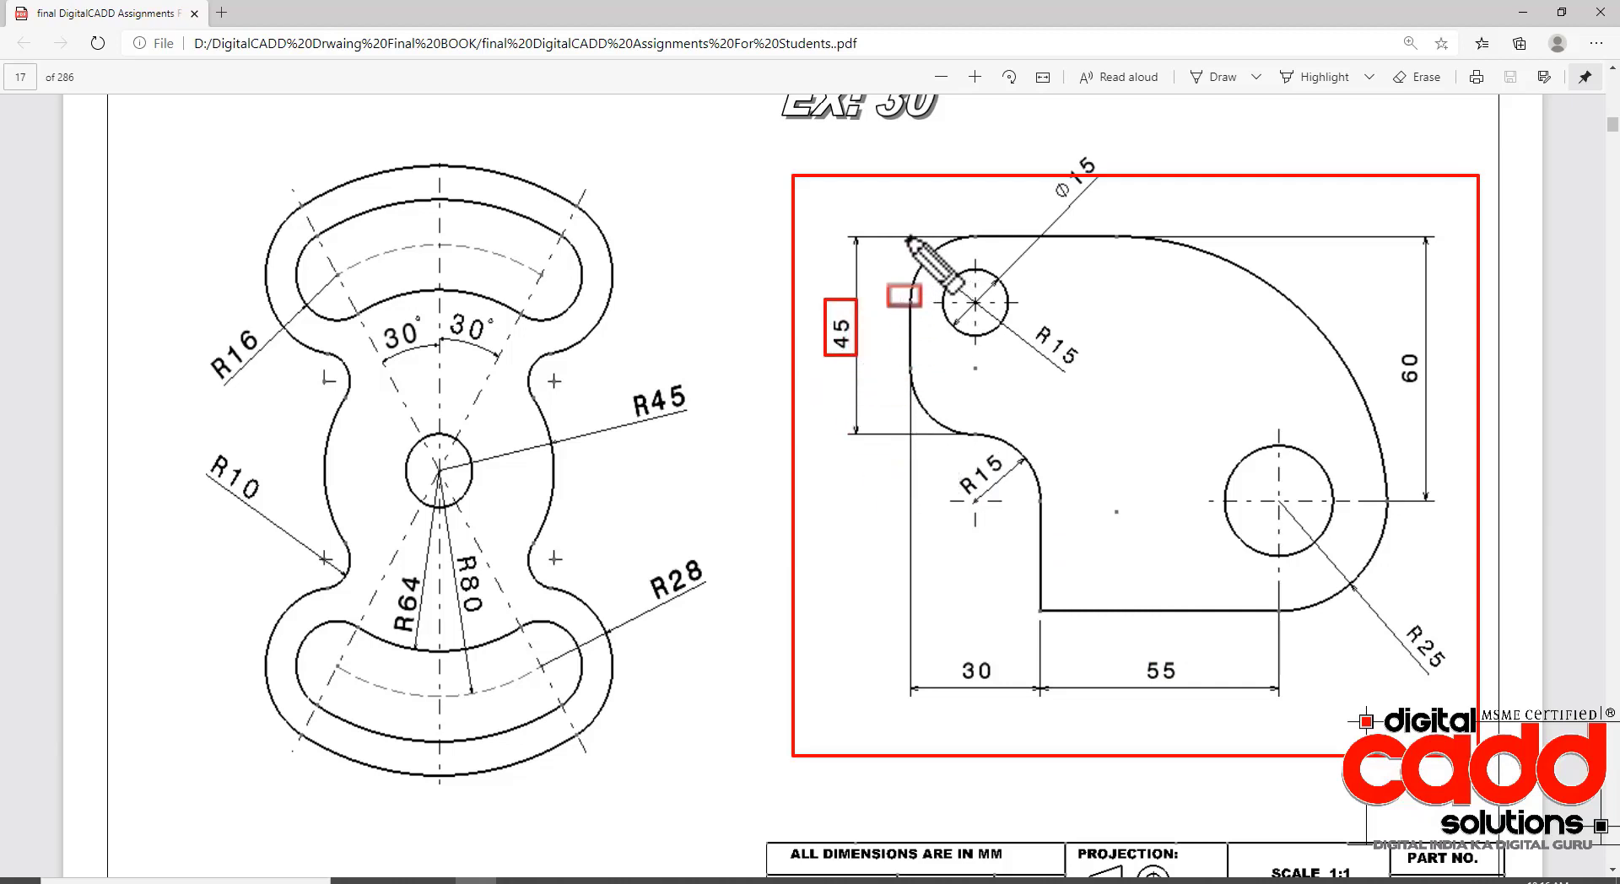
pyautogui.moveTo(908, 238); pyautogui.dragTo(906, 435)
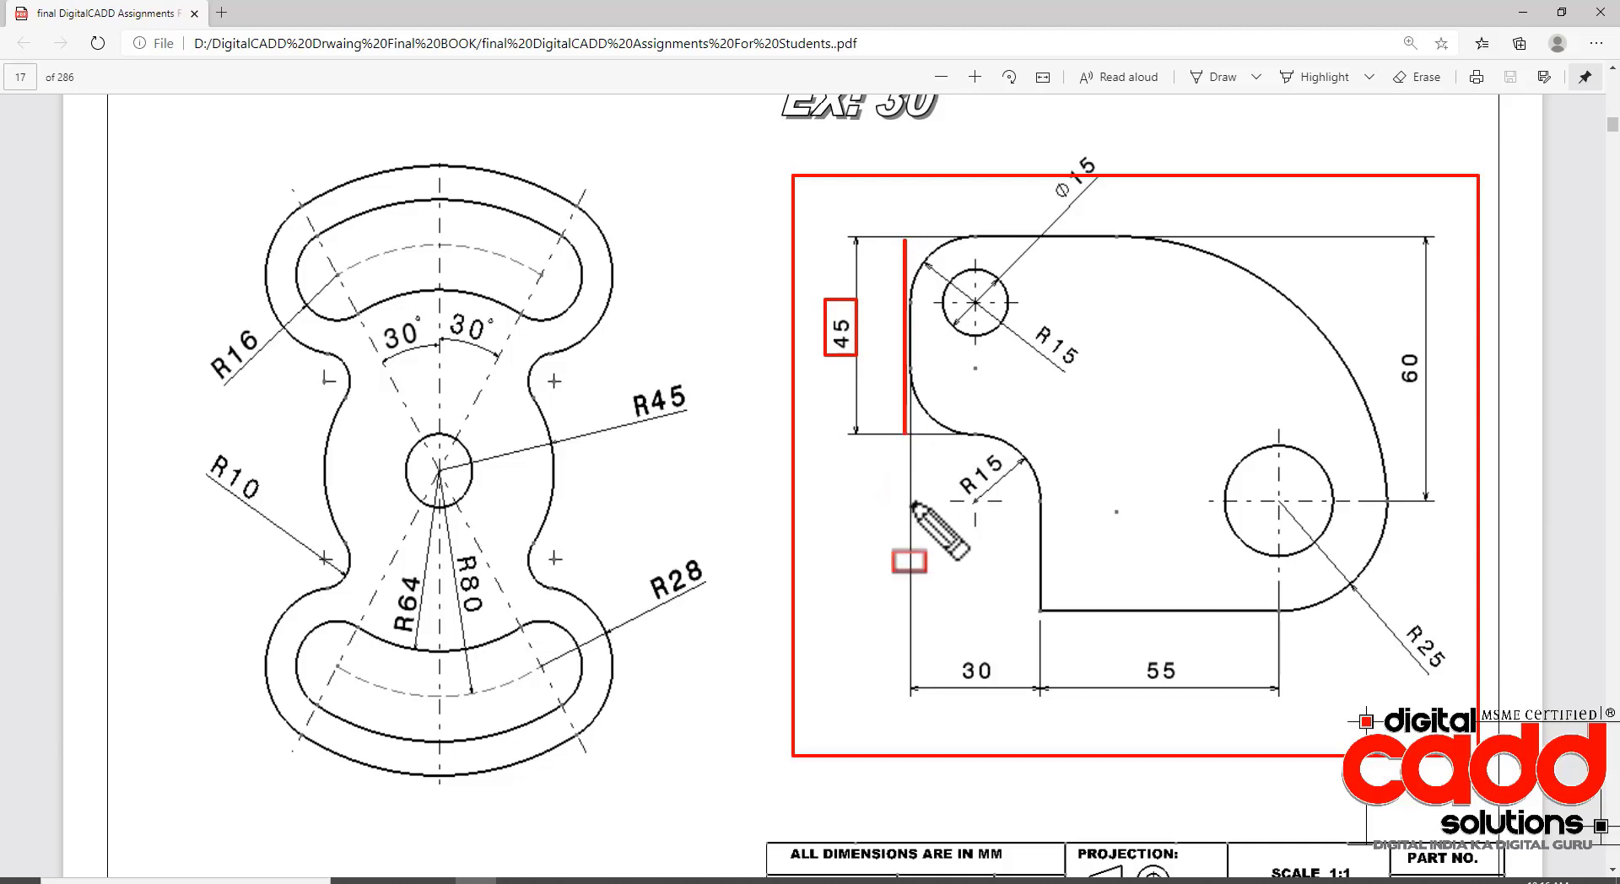
pyautogui.moveTo(907, 435); pyautogui.dragTo(908, 595)
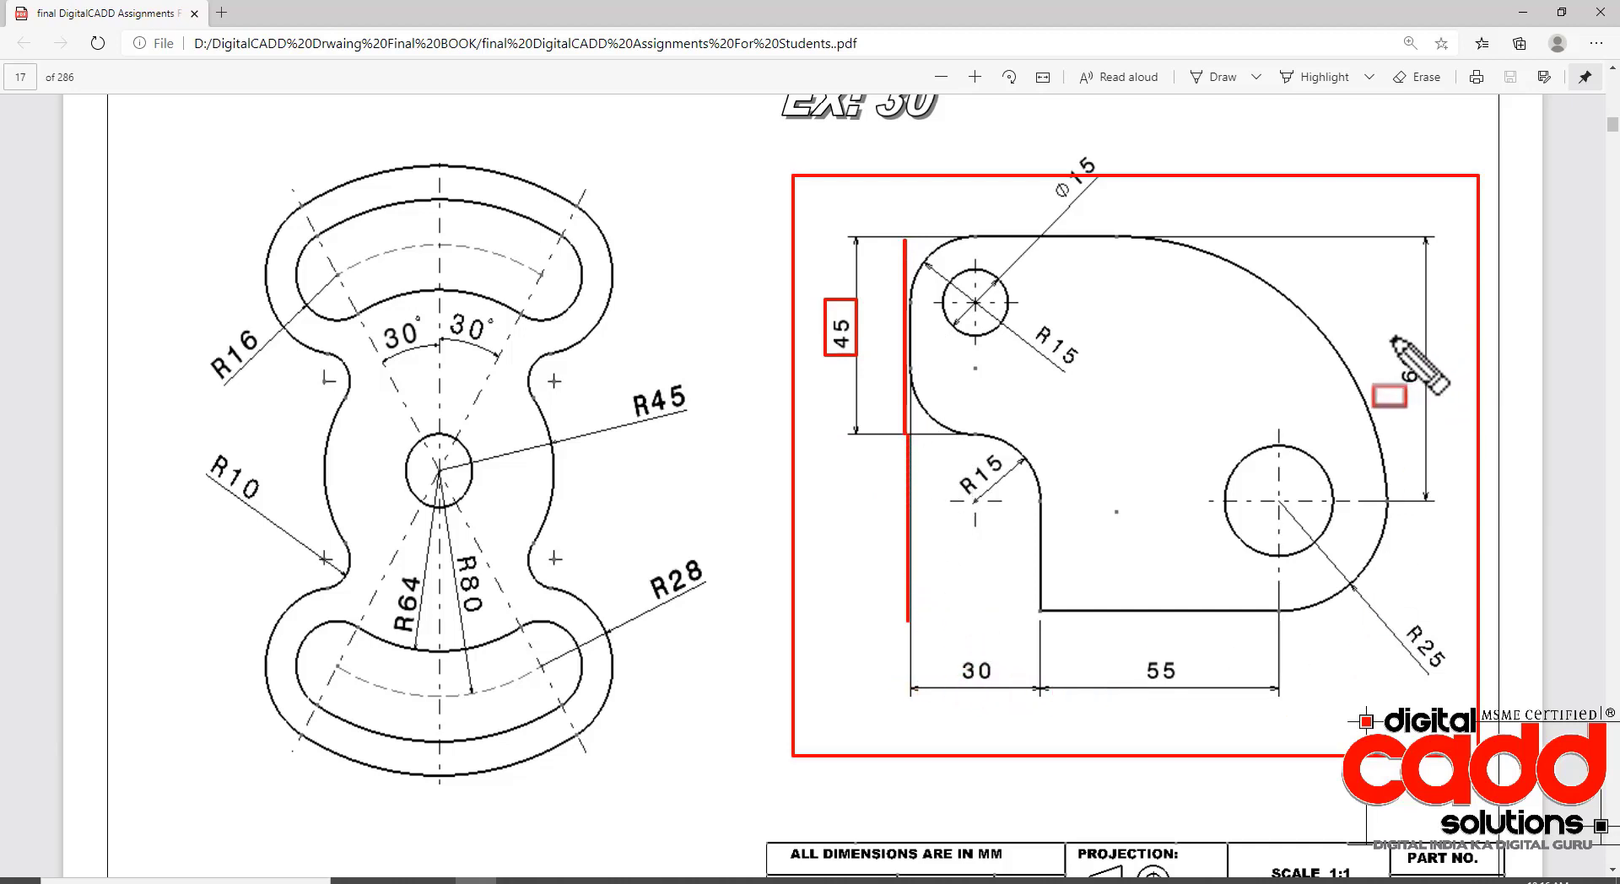
pyautogui.moveTo(1393, 336); pyautogui.dragTo(1390, 332)
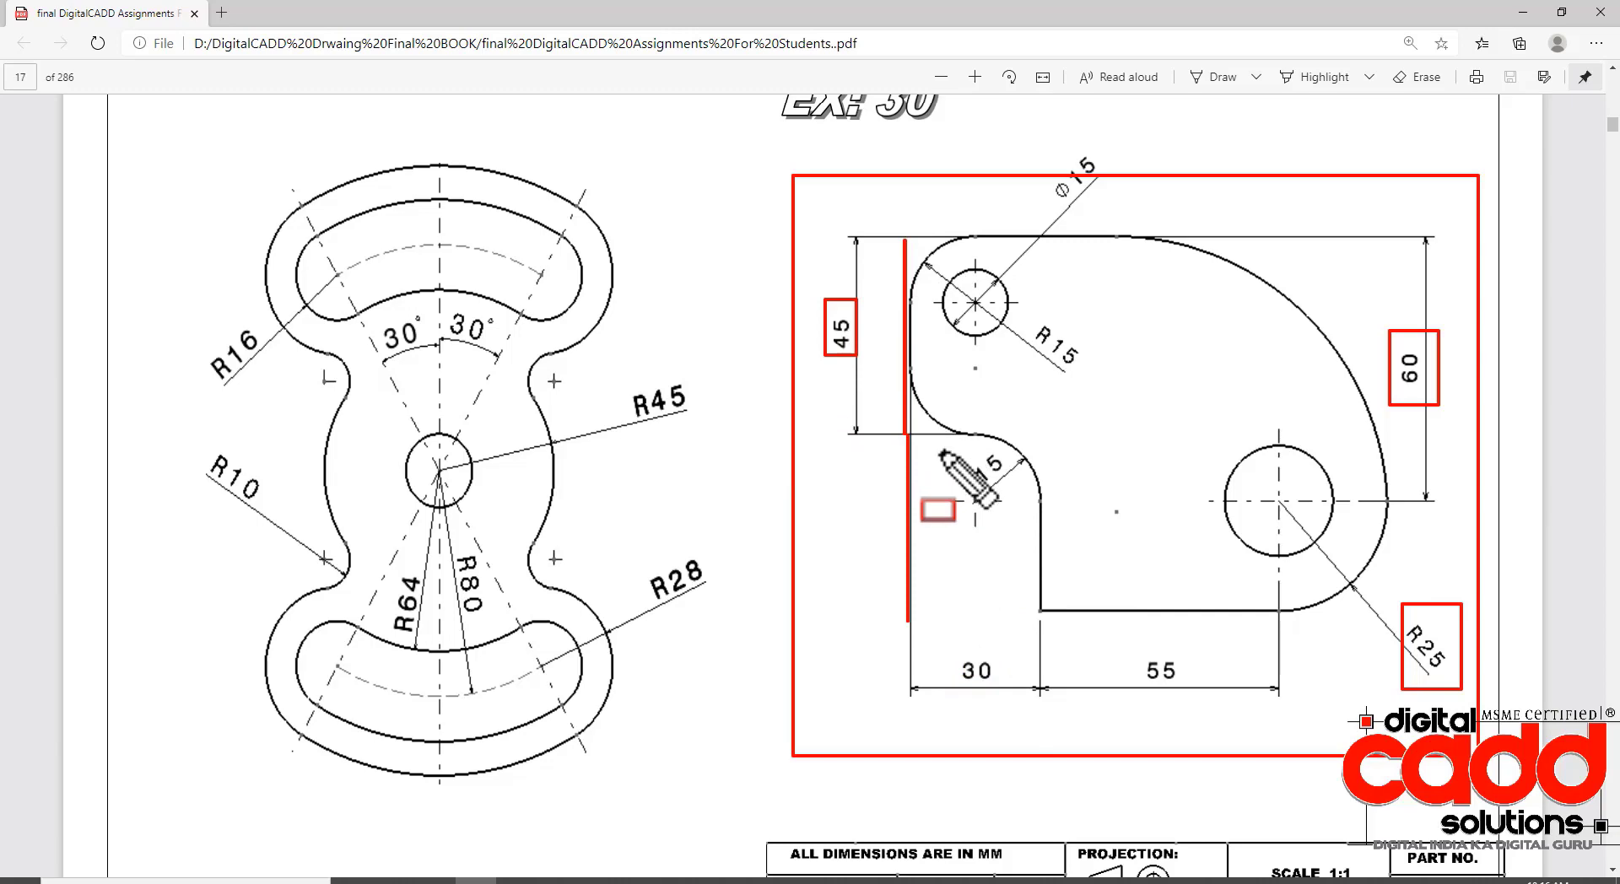
pyautogui.press('Escape')
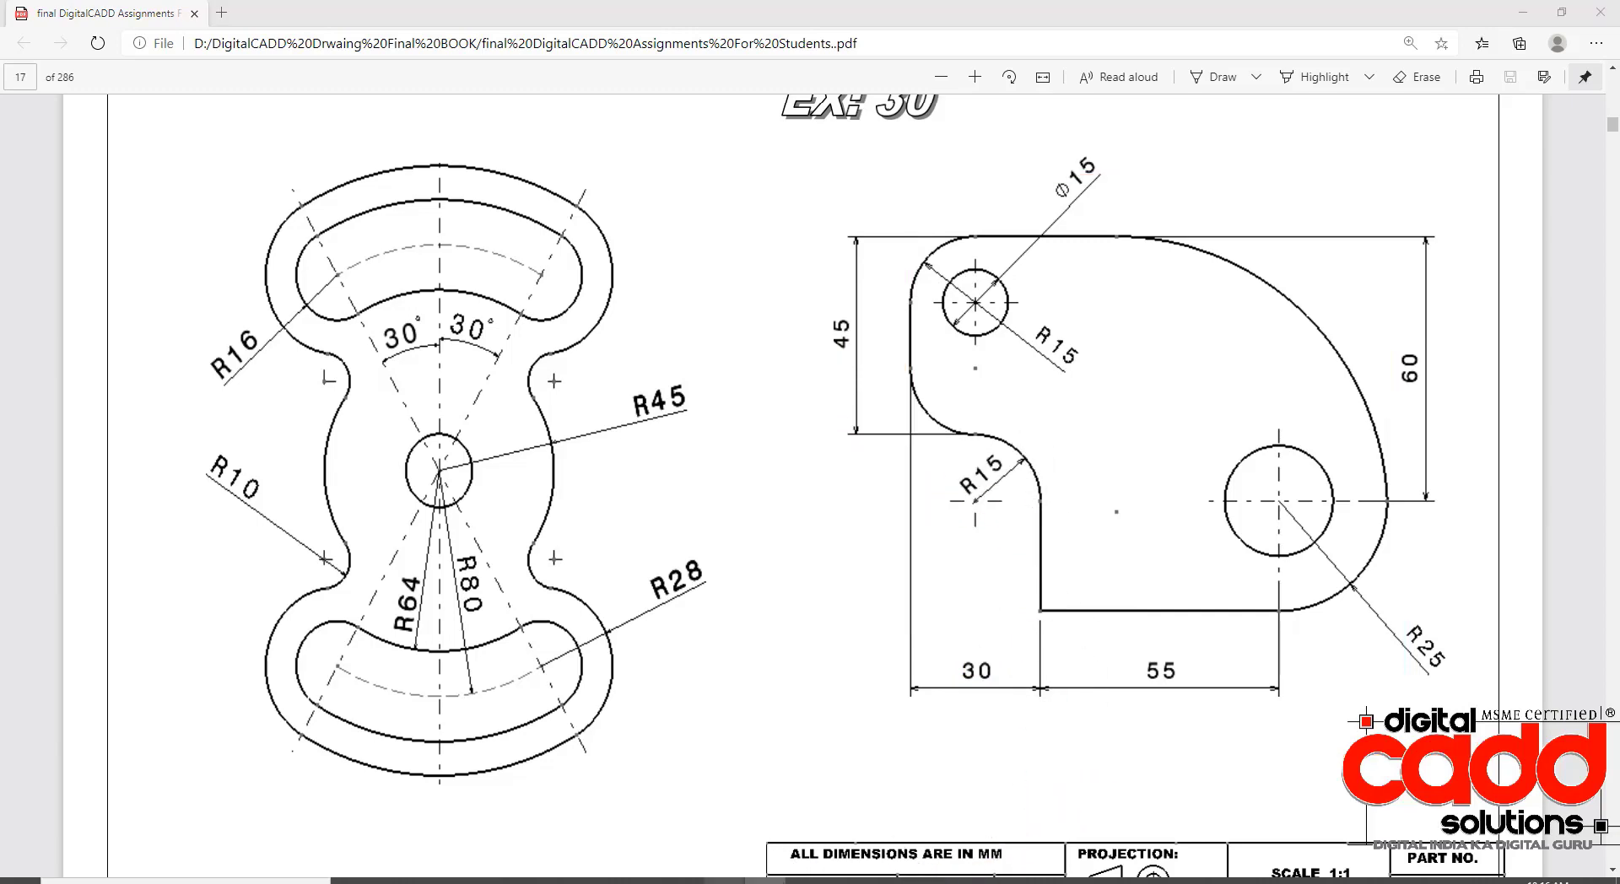
pyautogui.hotkey('alt', 'Tab')
# - Draw a closed polyline with sides 45, 30, 40 and 80, ending level with the top
pyautogui.click(61, 78)
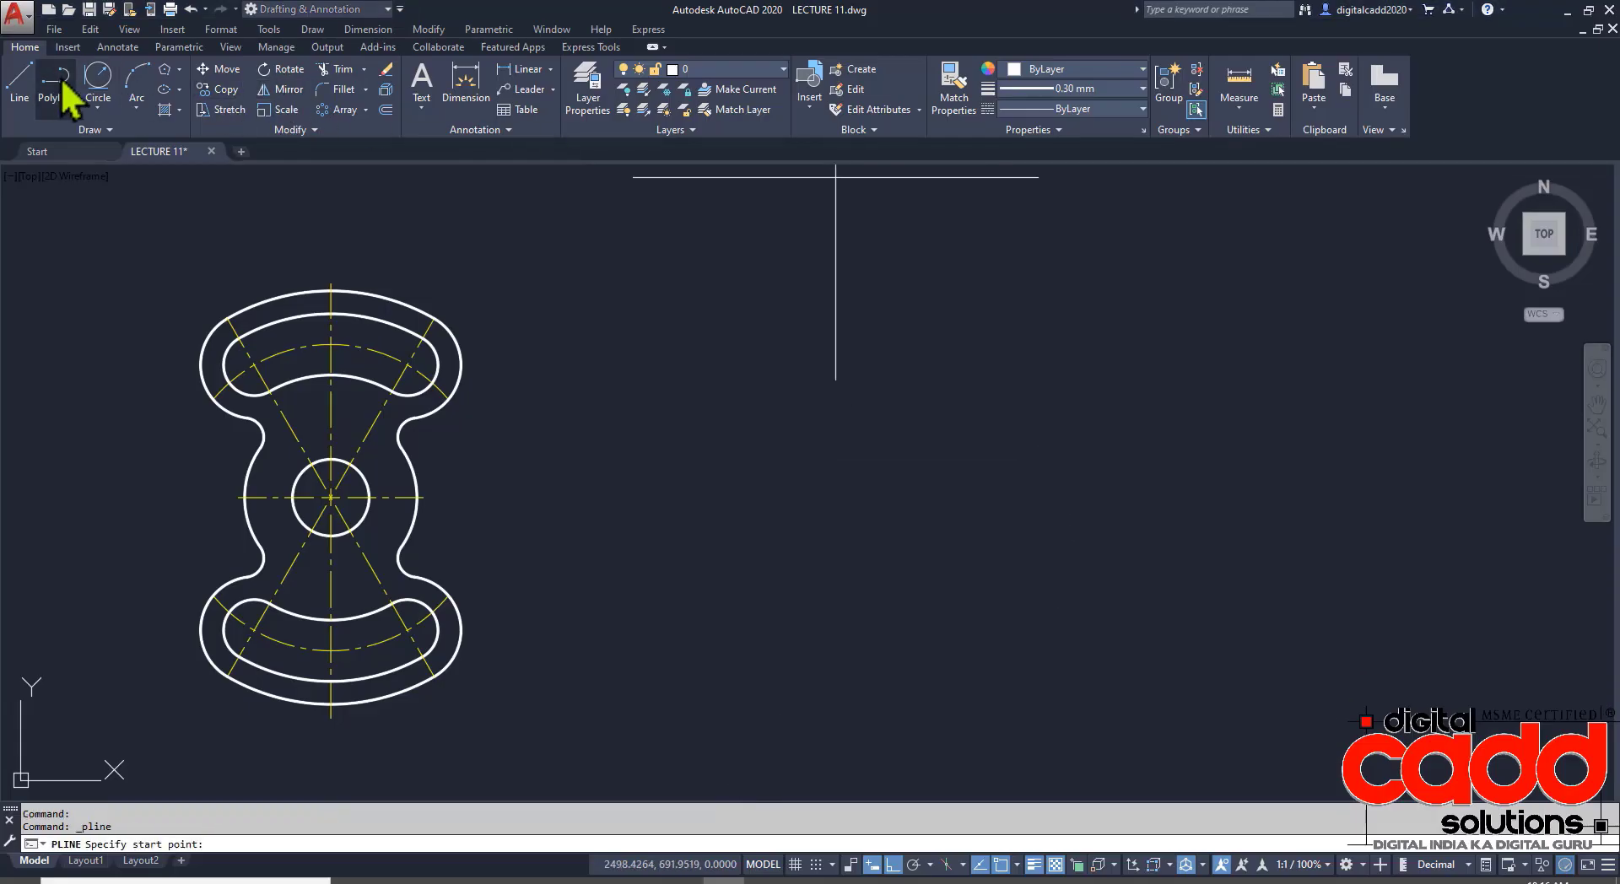
pyautogui.click(785, 280)
pyautogui.write('45')
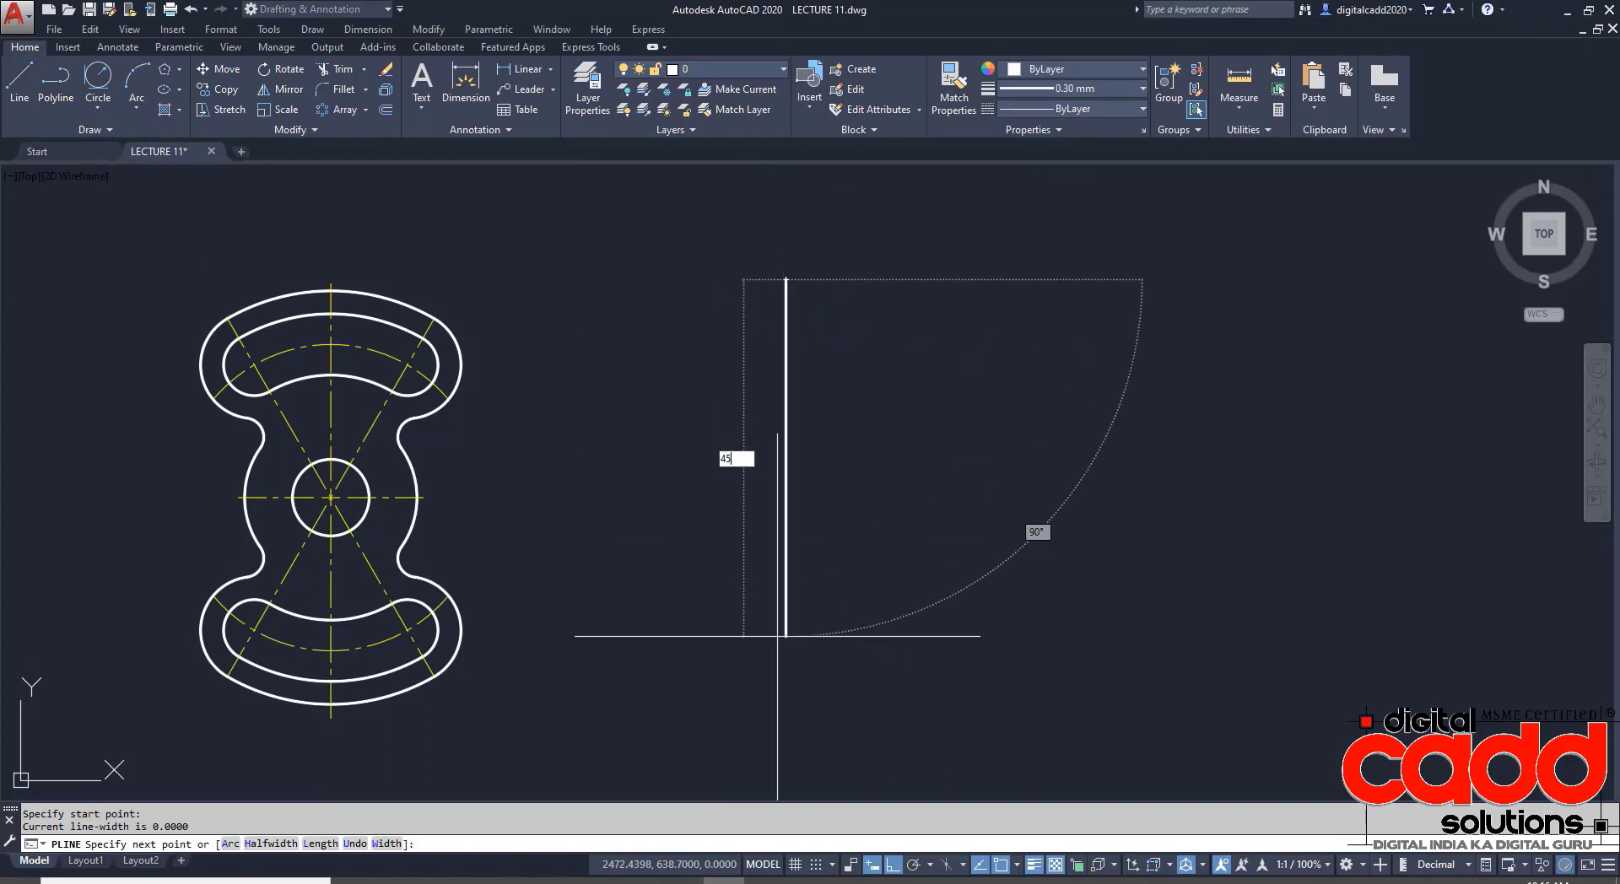
pyautogui.press('Return')
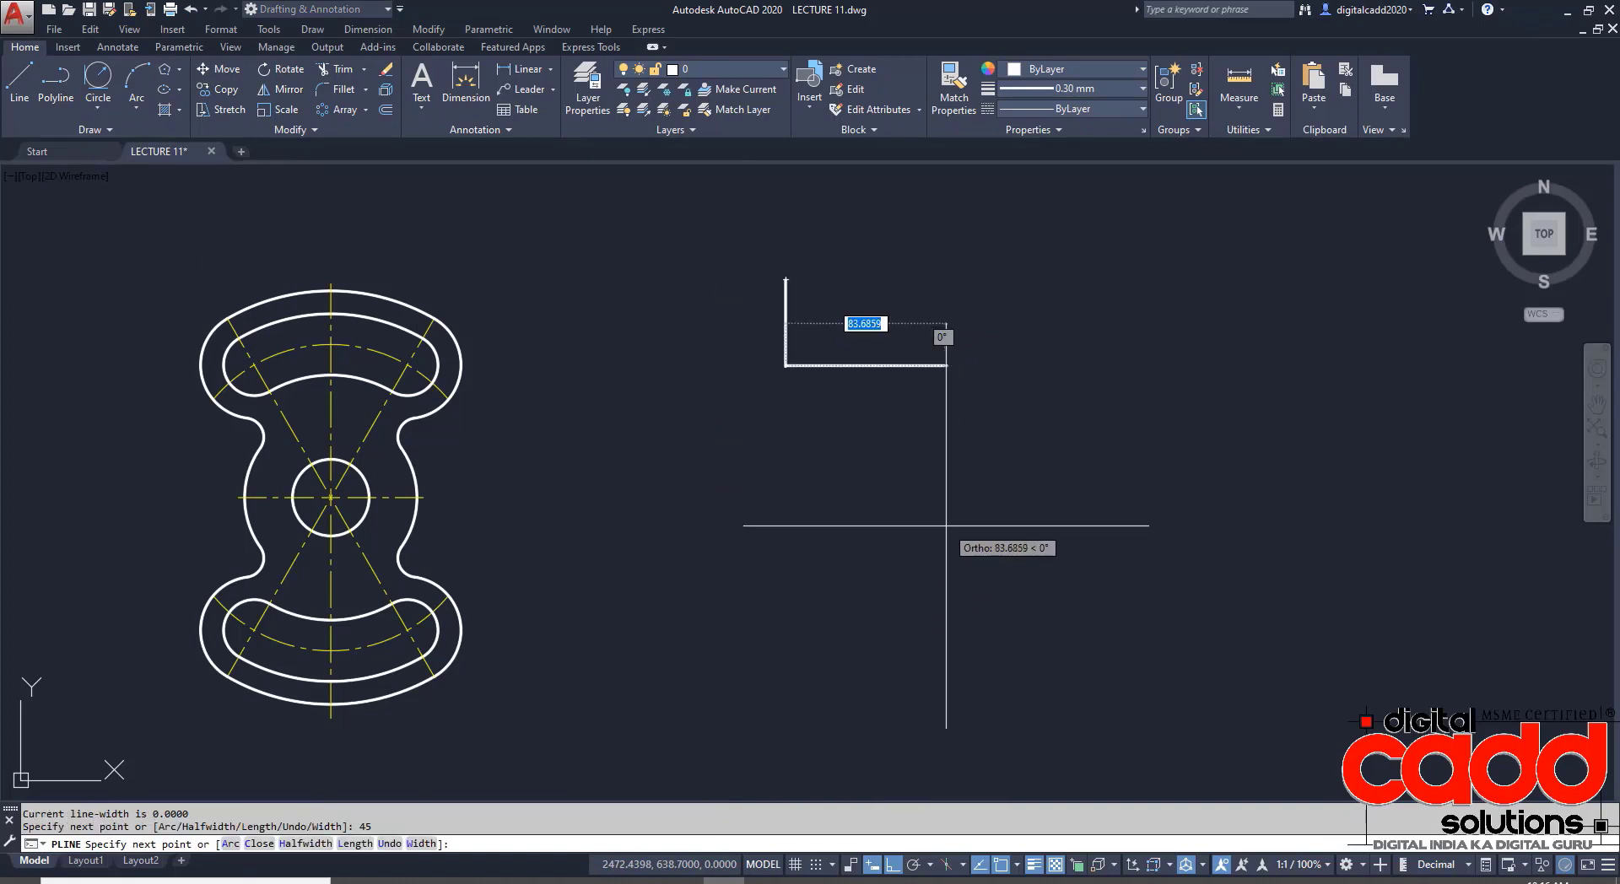
pyautogui.press('Return')
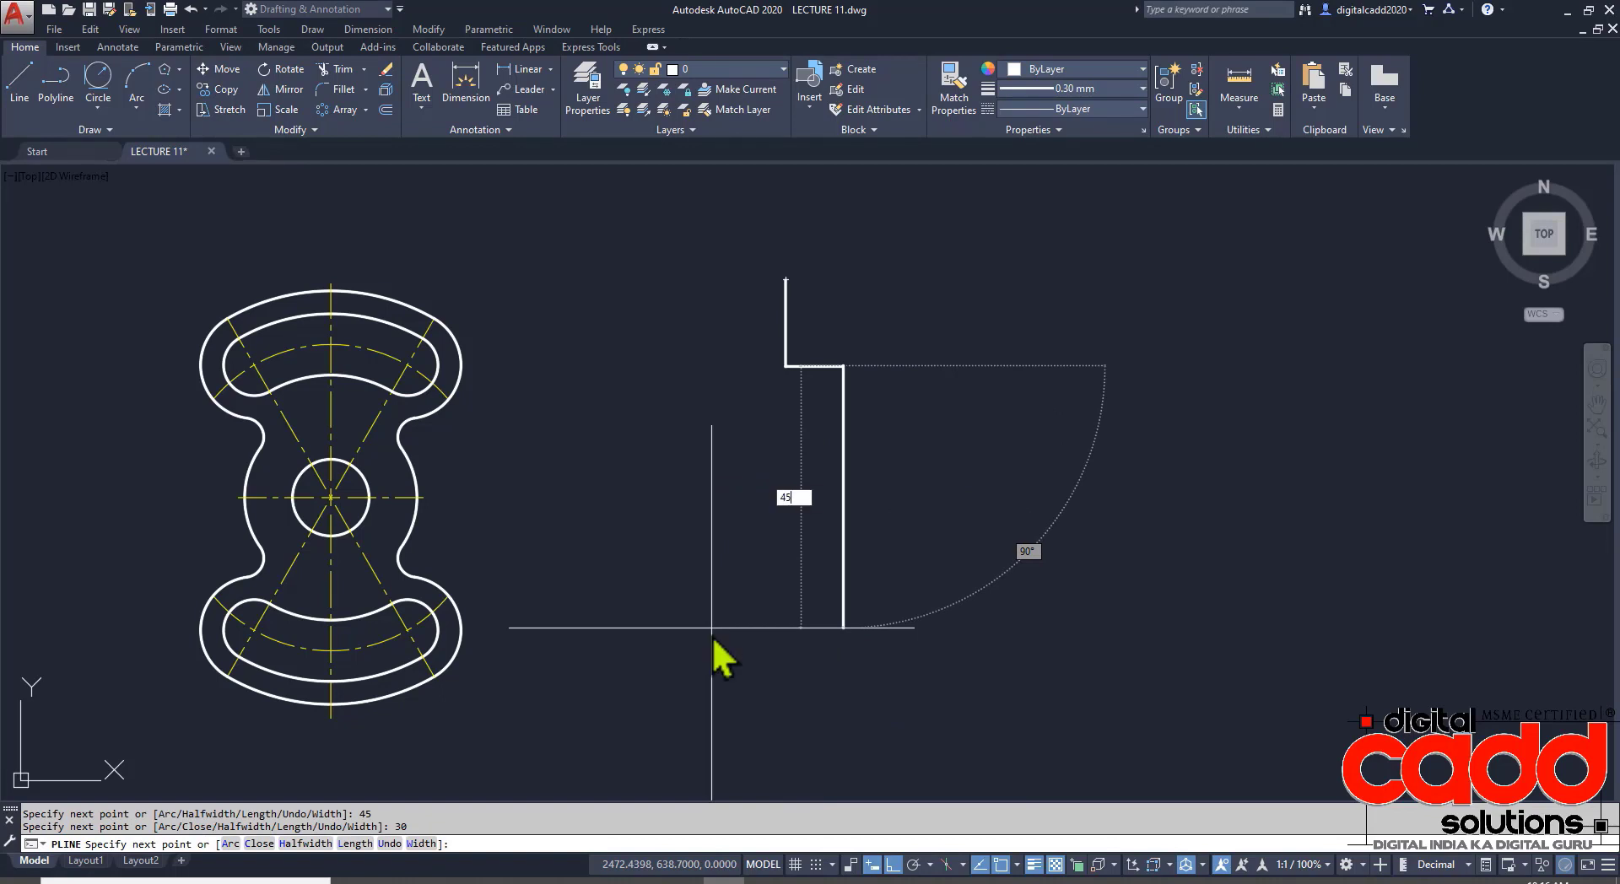
pyautogui.press('Return')
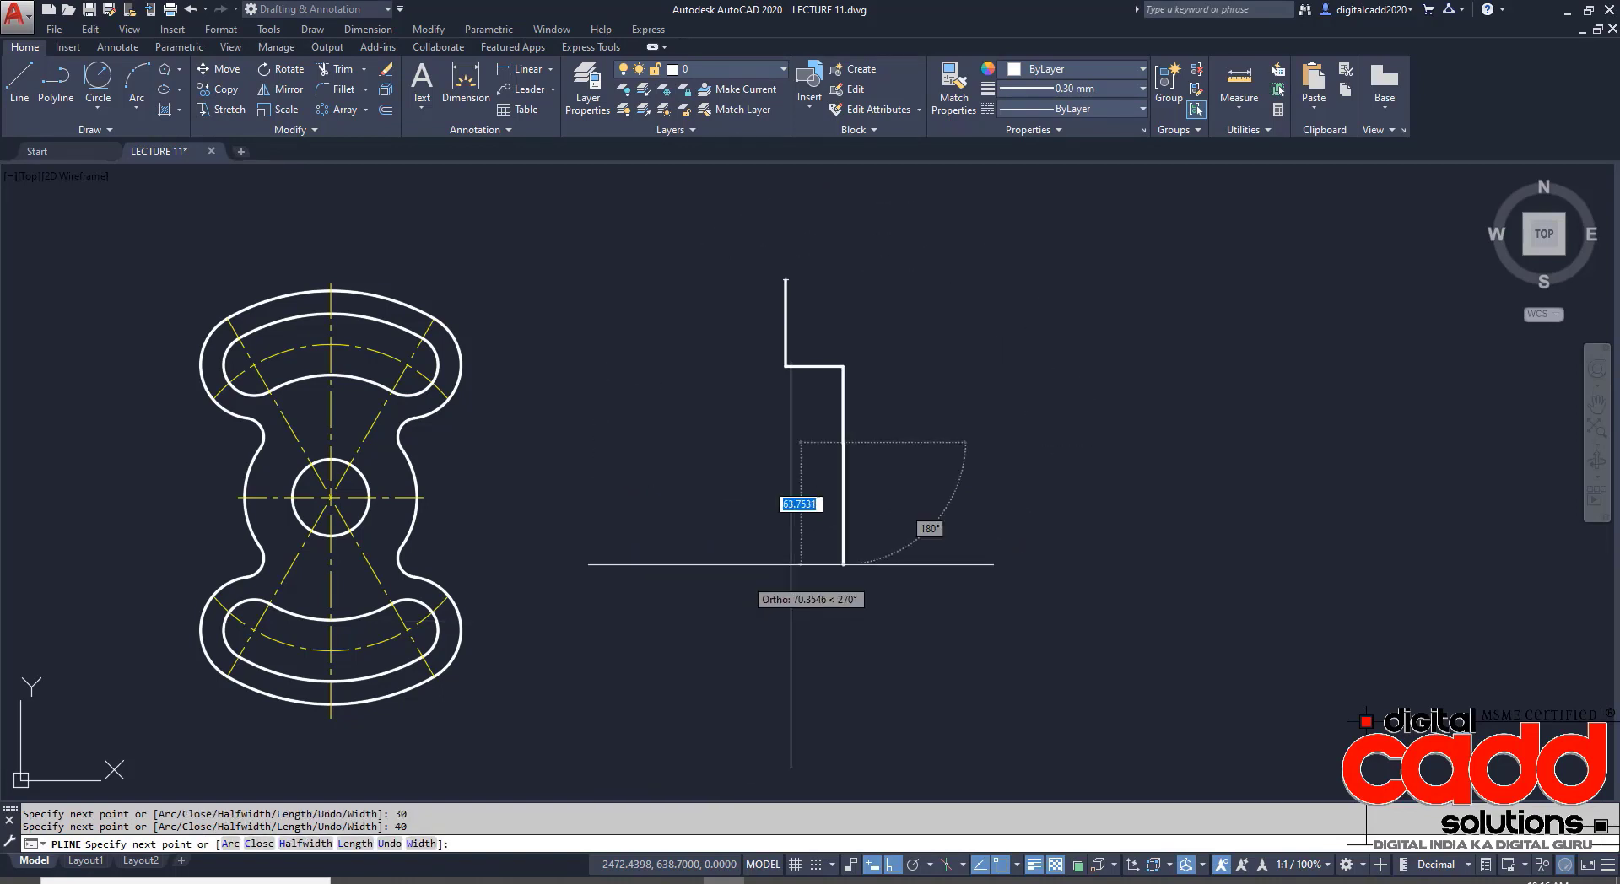
pyautogui.hotkey('alt', 'Tab')
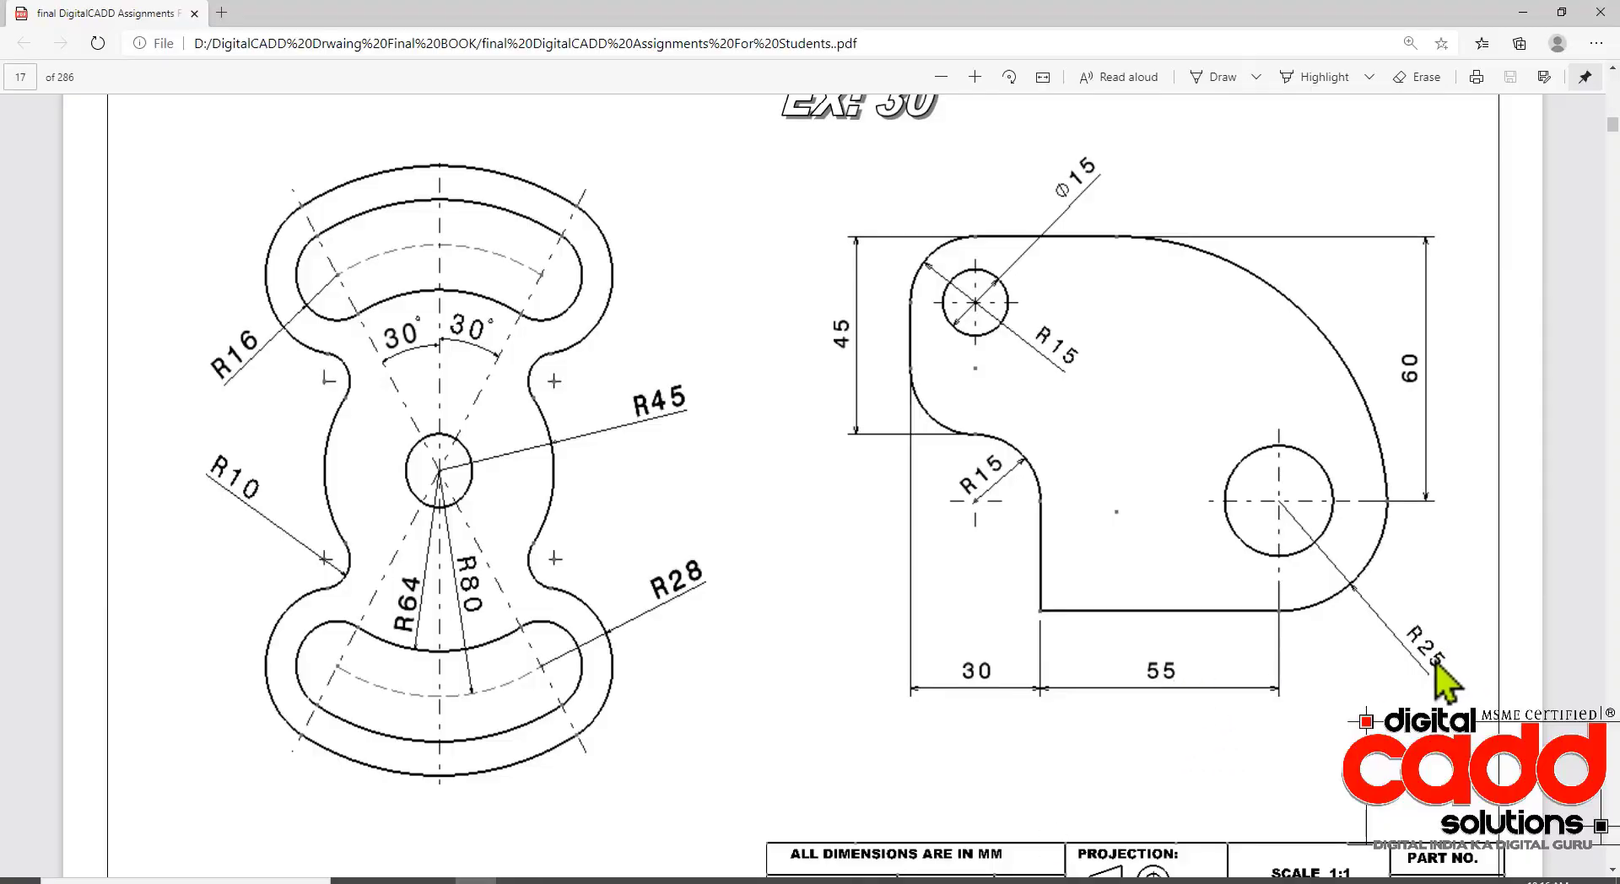
pyautogui.hotkey('alt', 'Tab')
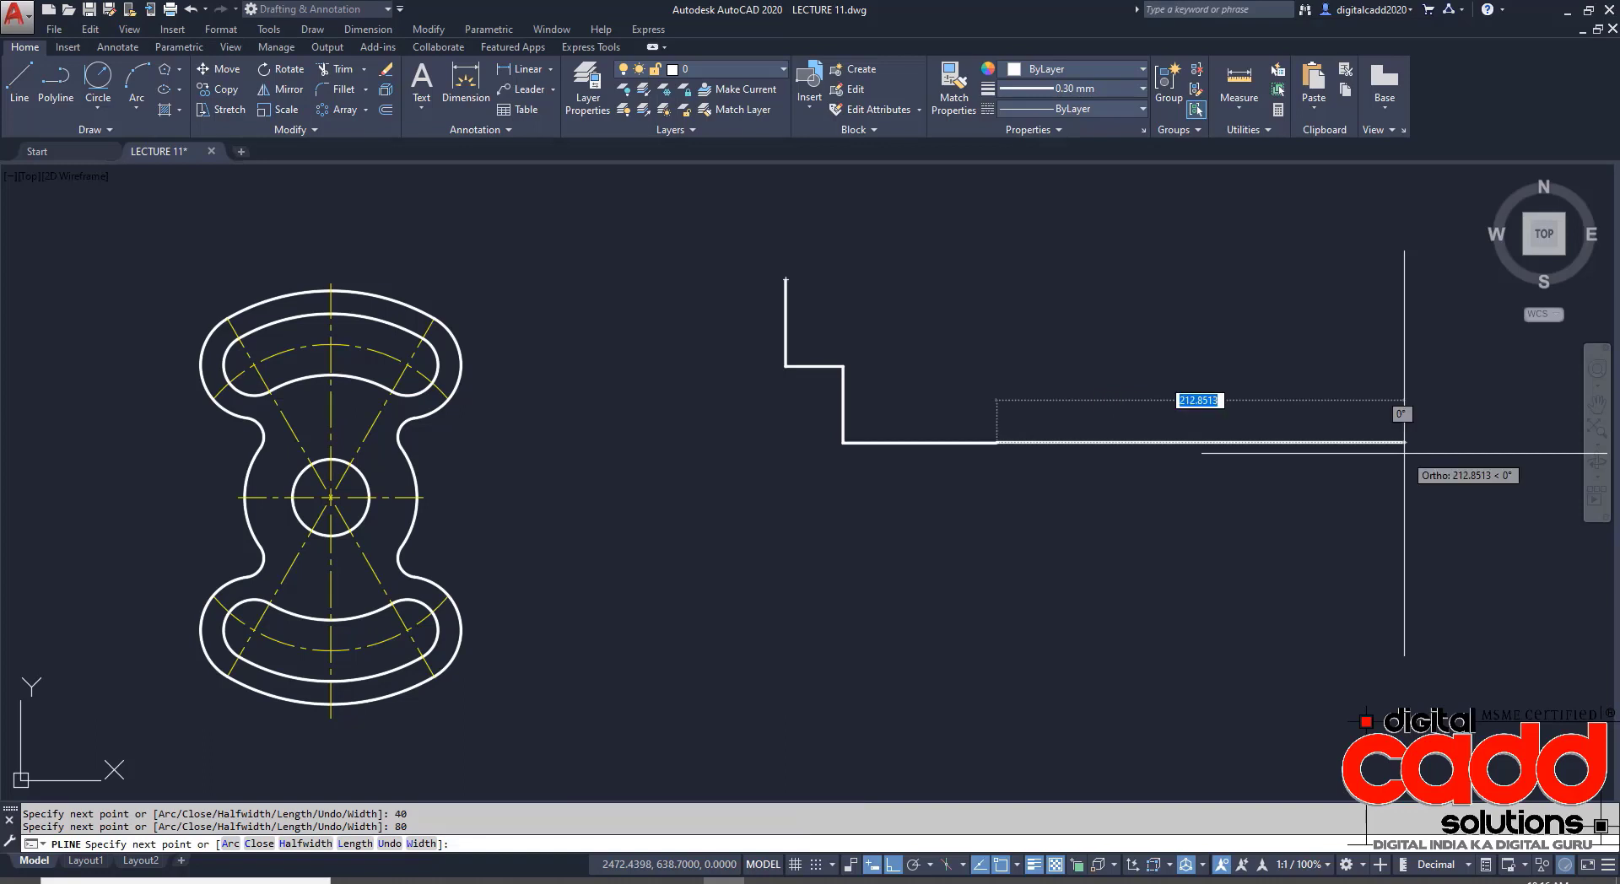
pyautogui.press('Return')
pyautogui.scroll(3, 943, 430)
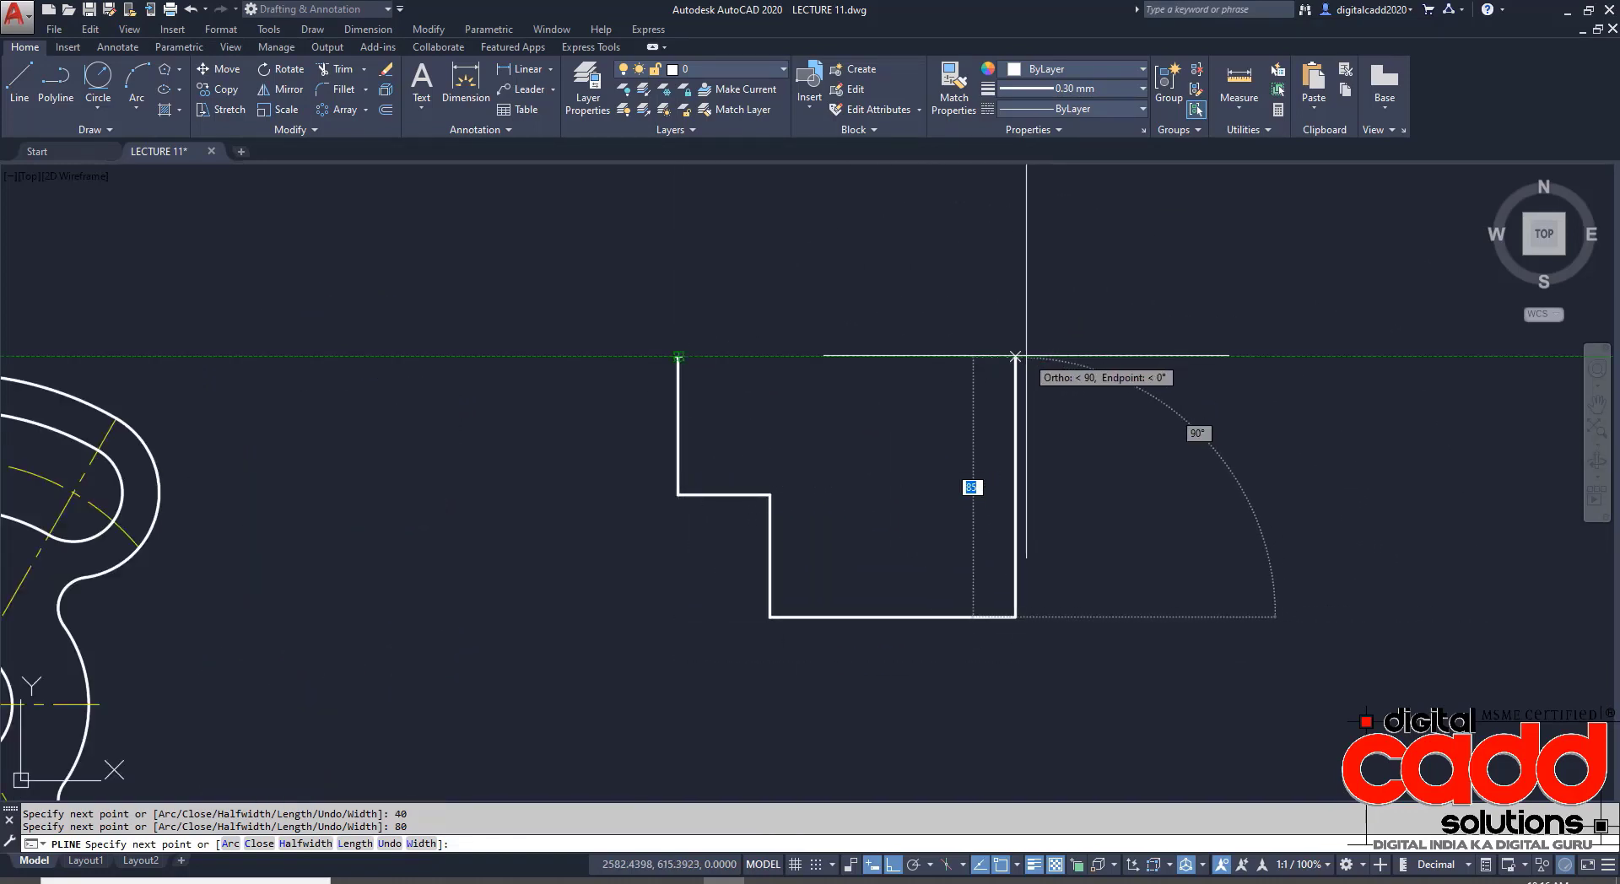
pyautogui.click(1015, 358)
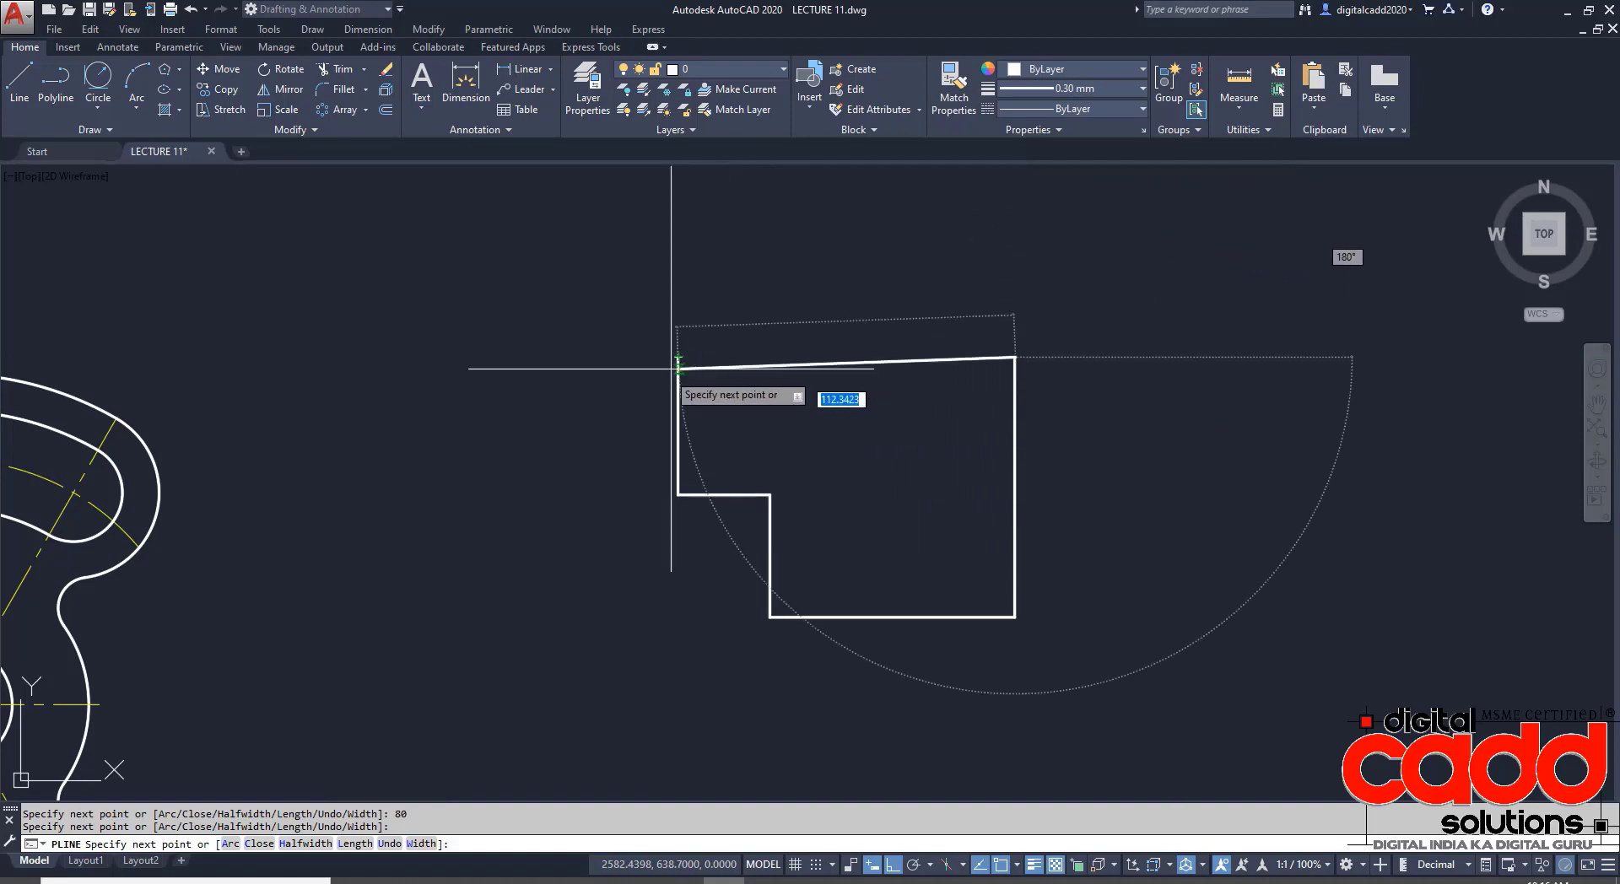
pyautogui.click(257, 843)
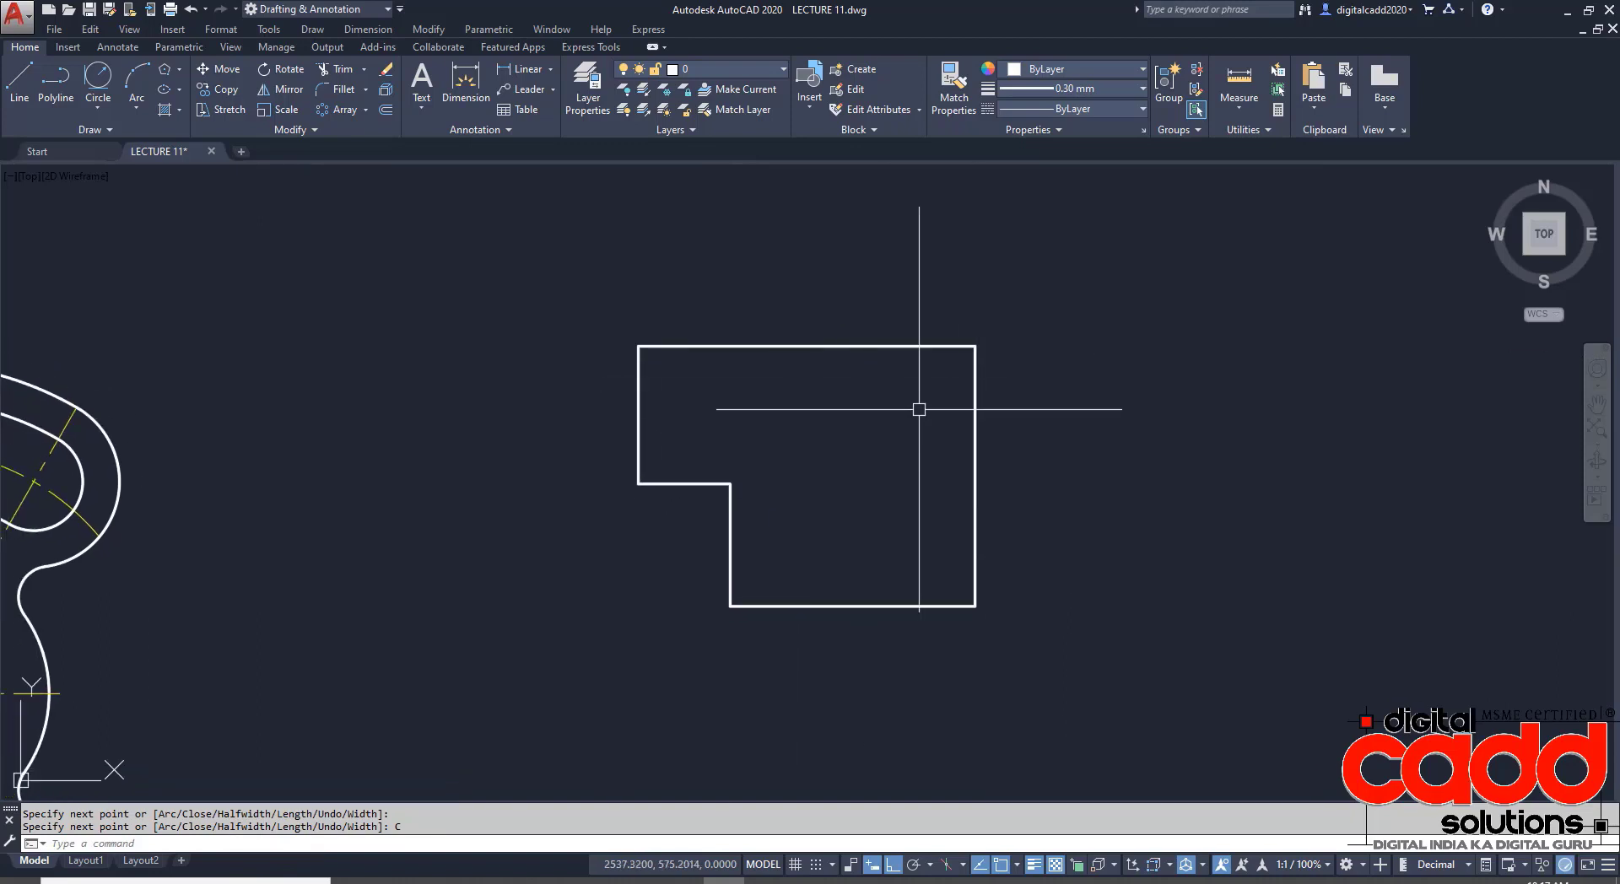
pyautogui.hotkey('alt', 'Tab')
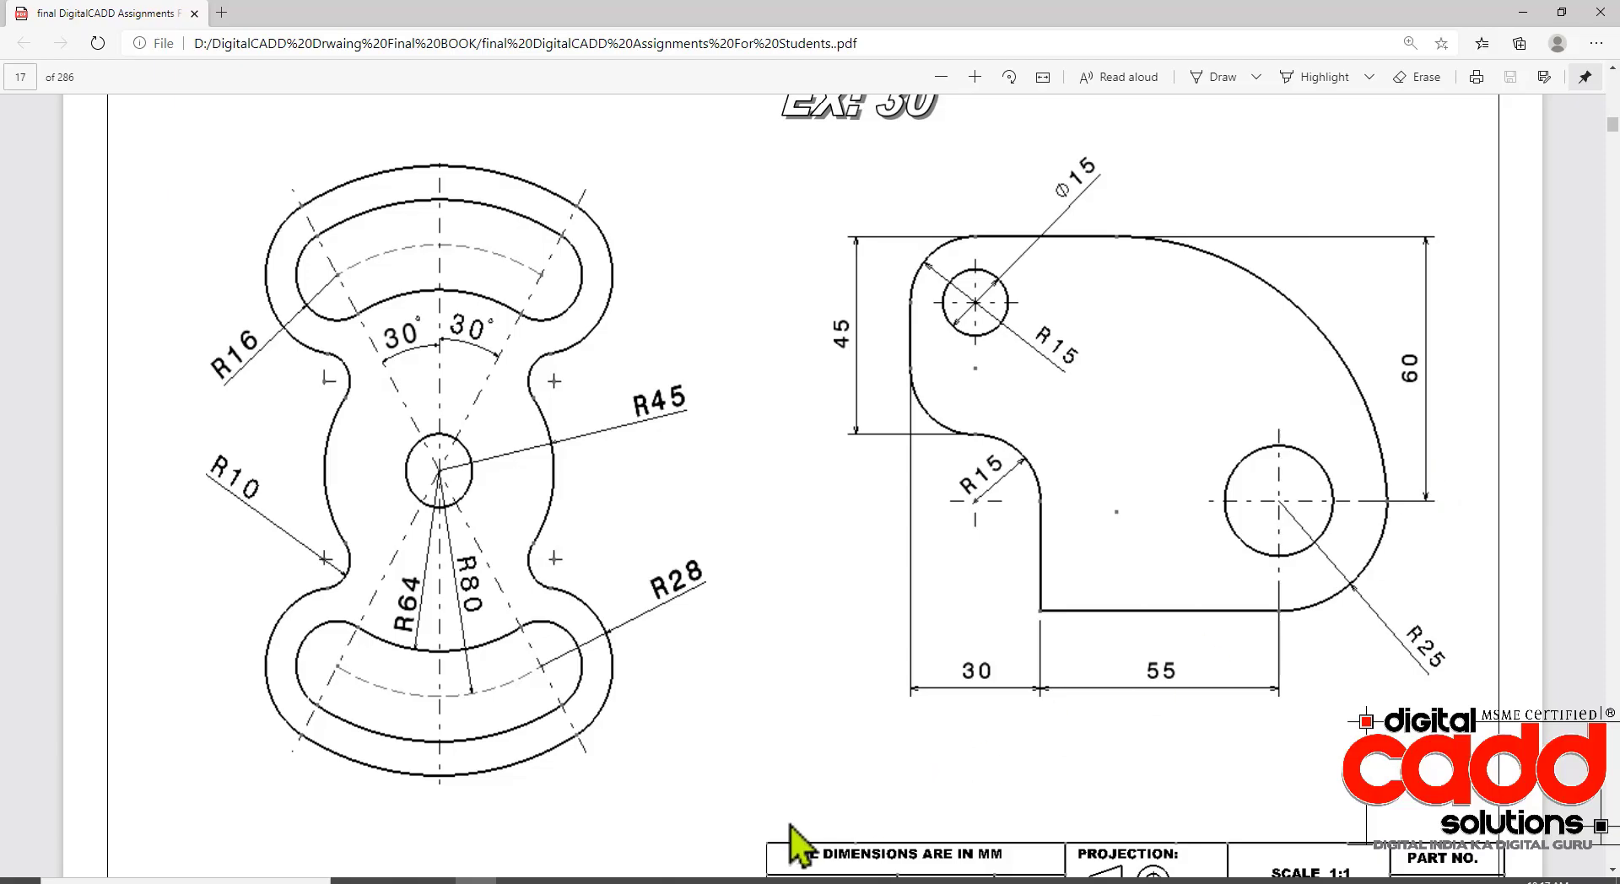
# - Fillet the top-left corner and the inner step corner with radius 15
pyautogui.hotkey('alt', 'Tab')
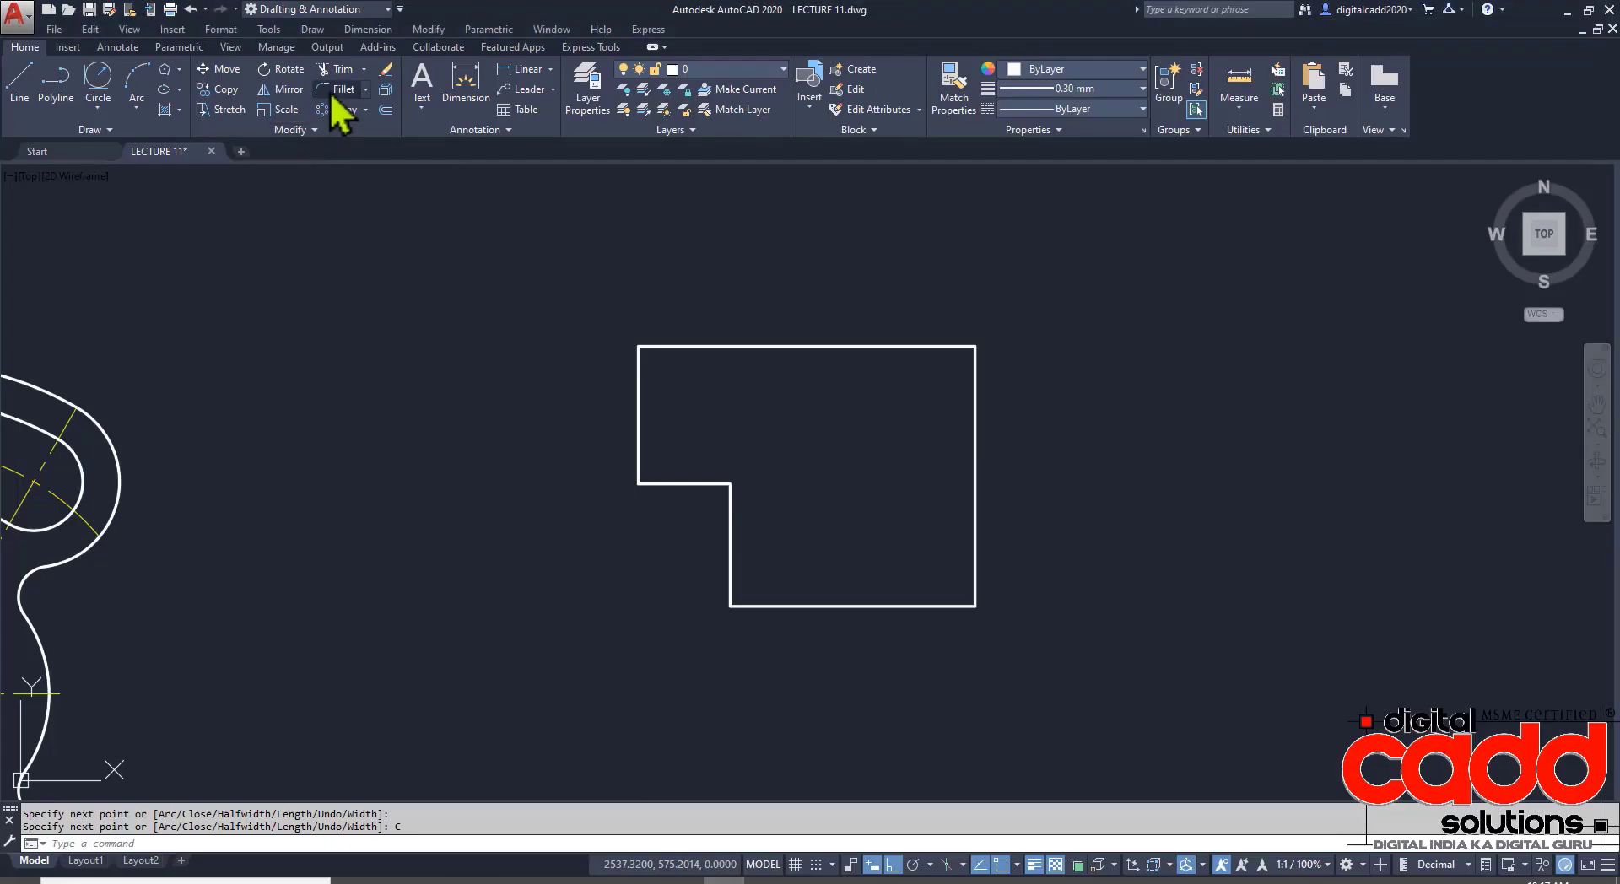
pyautogui.click(331, 92)
pyautogui.click(329, 844)
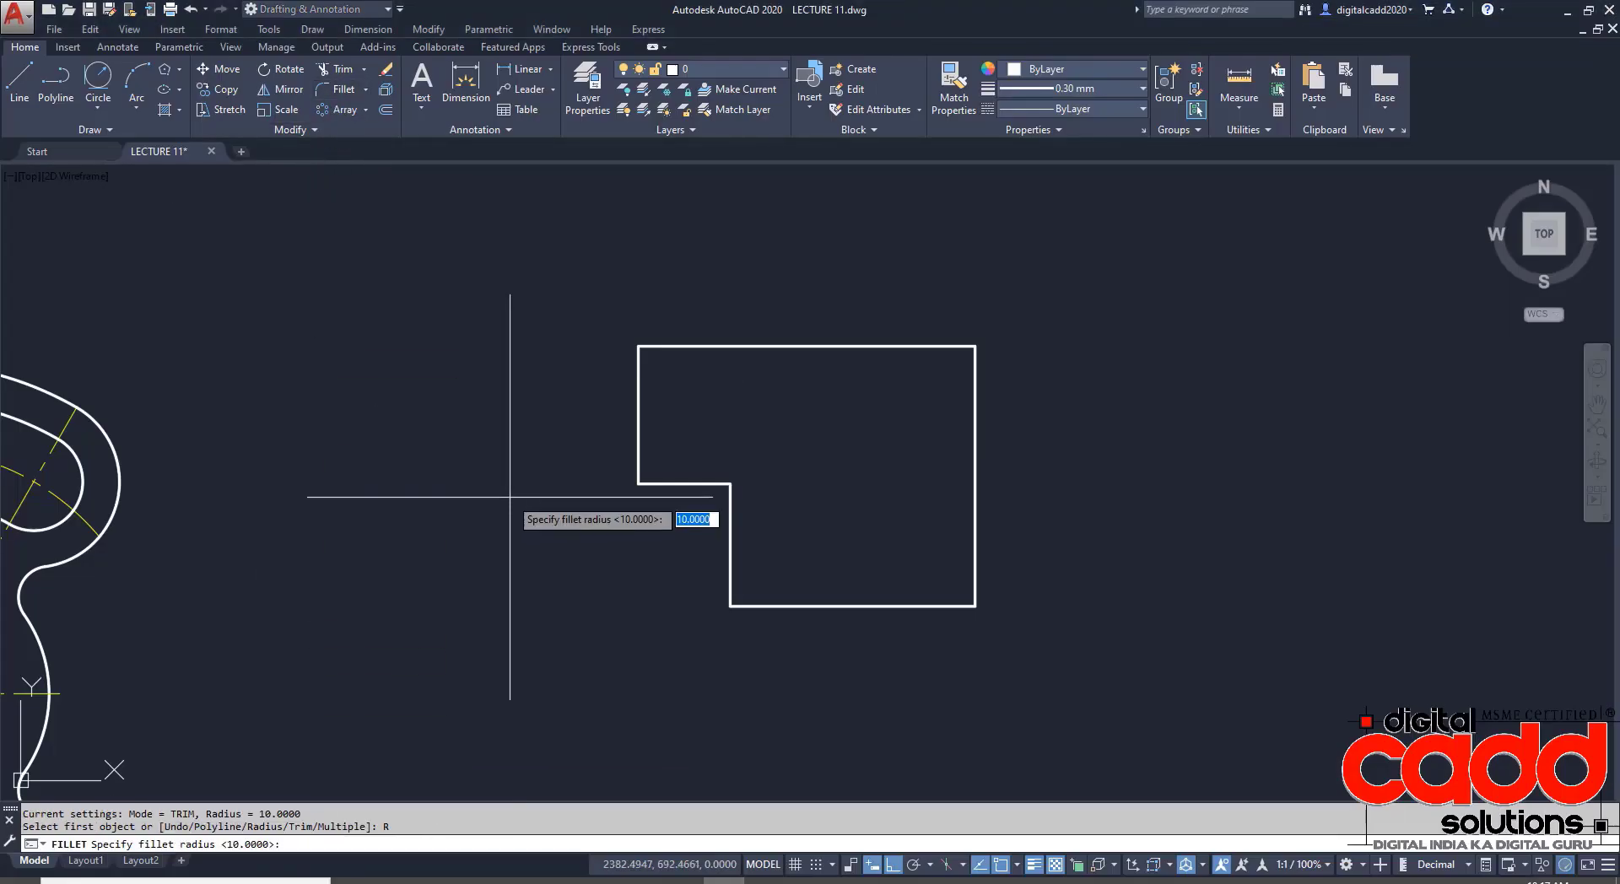
pyautogui.write('15')
pyautogui.press('Return')
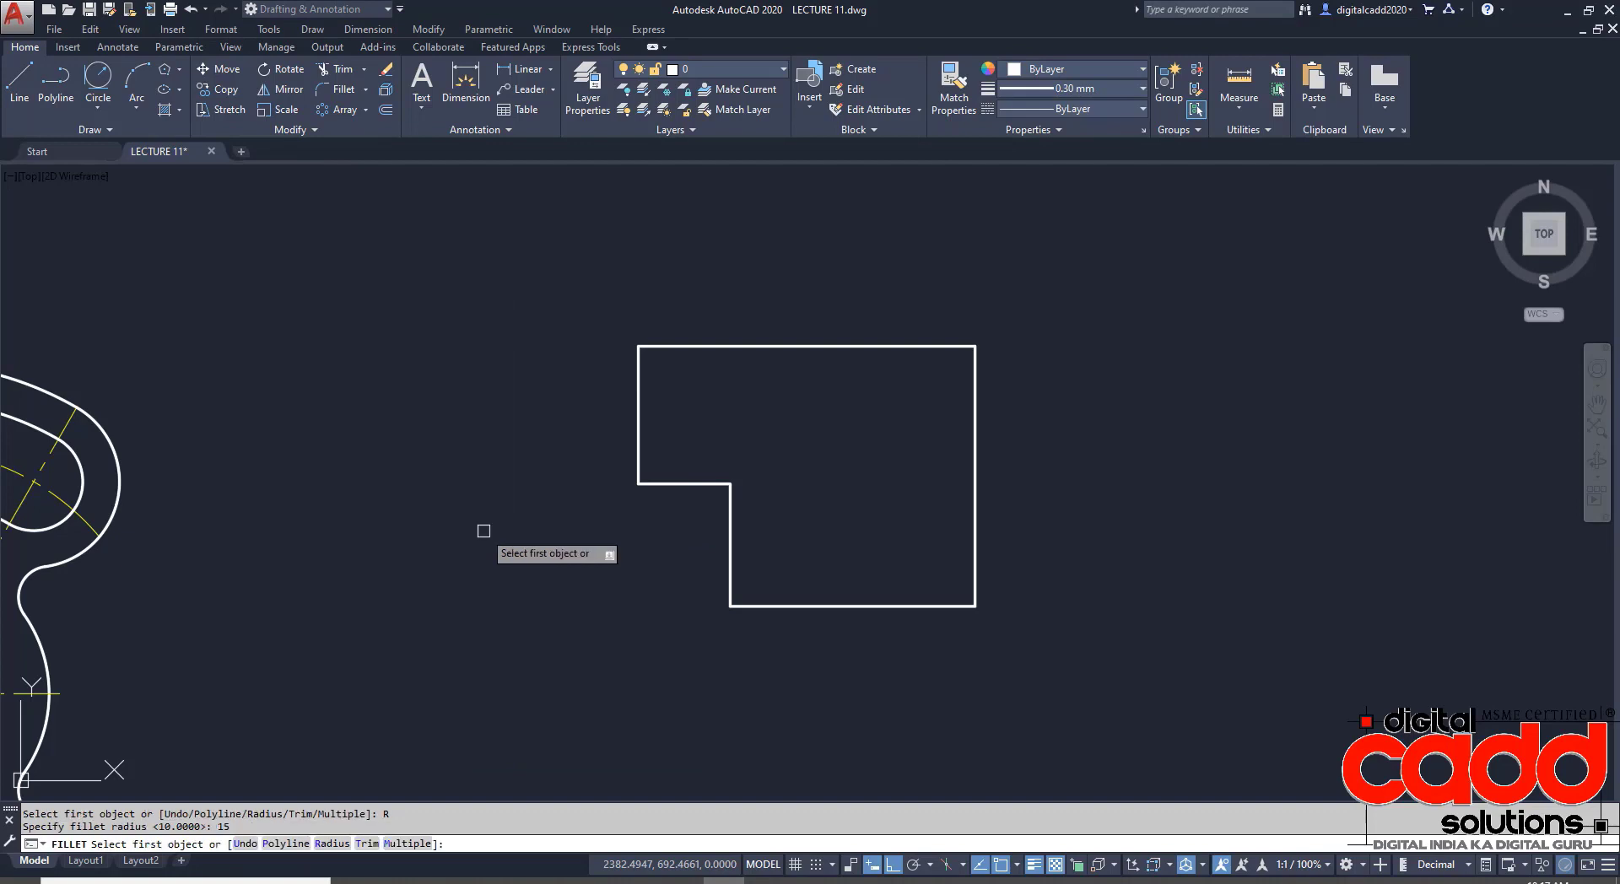
pyautogui.click(411, 844)
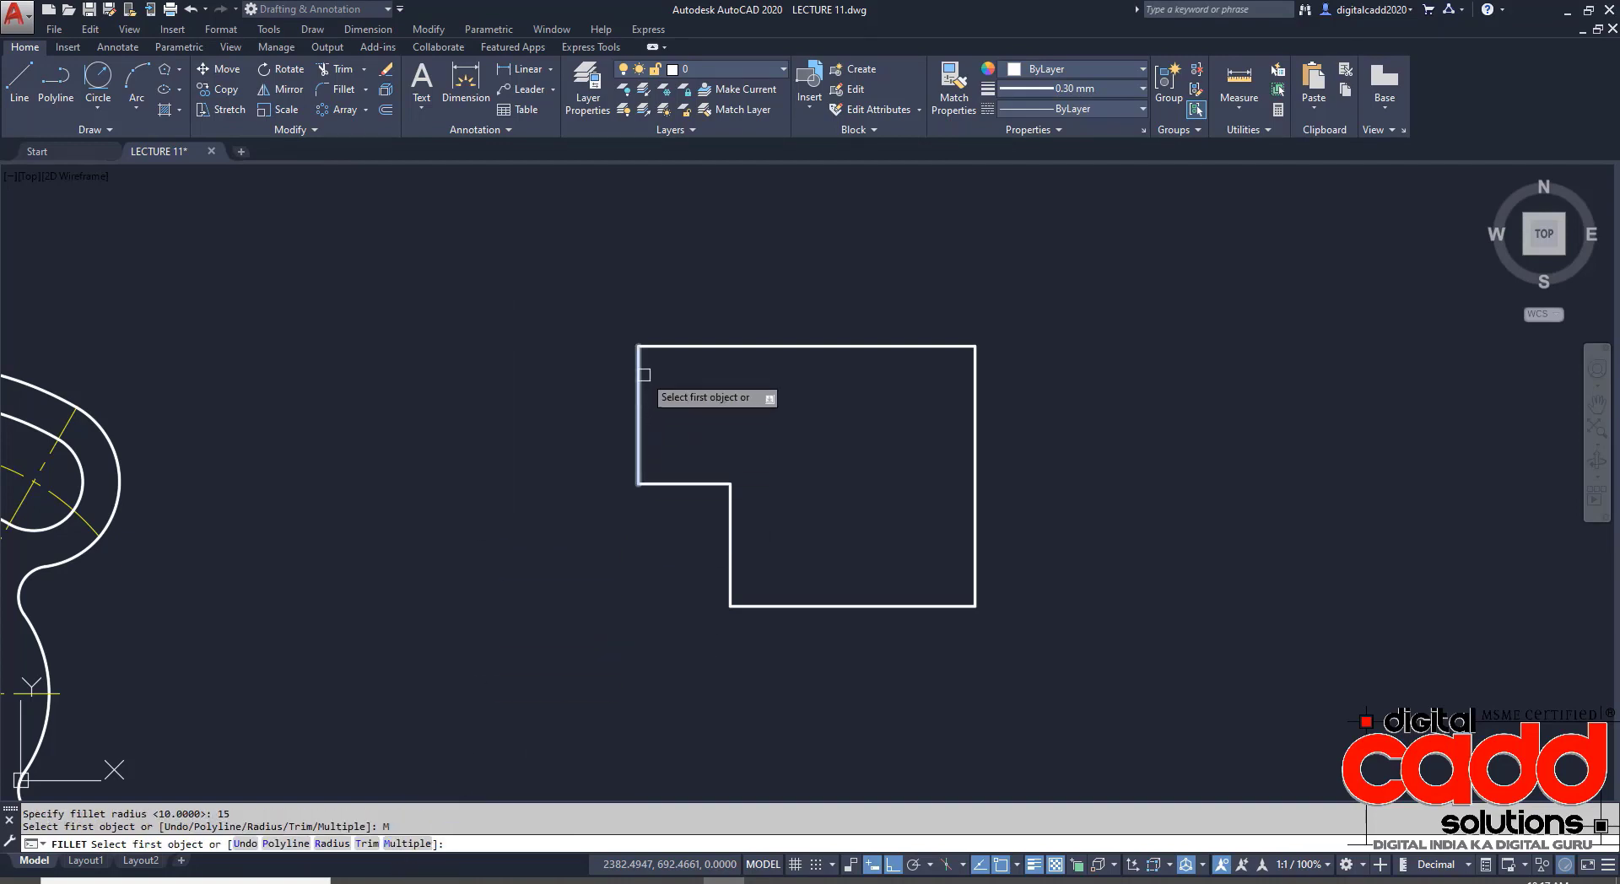
pyautogui.click(641, 346)
pyautogui.click(641, 390)
pyautogui.click(641, 455)
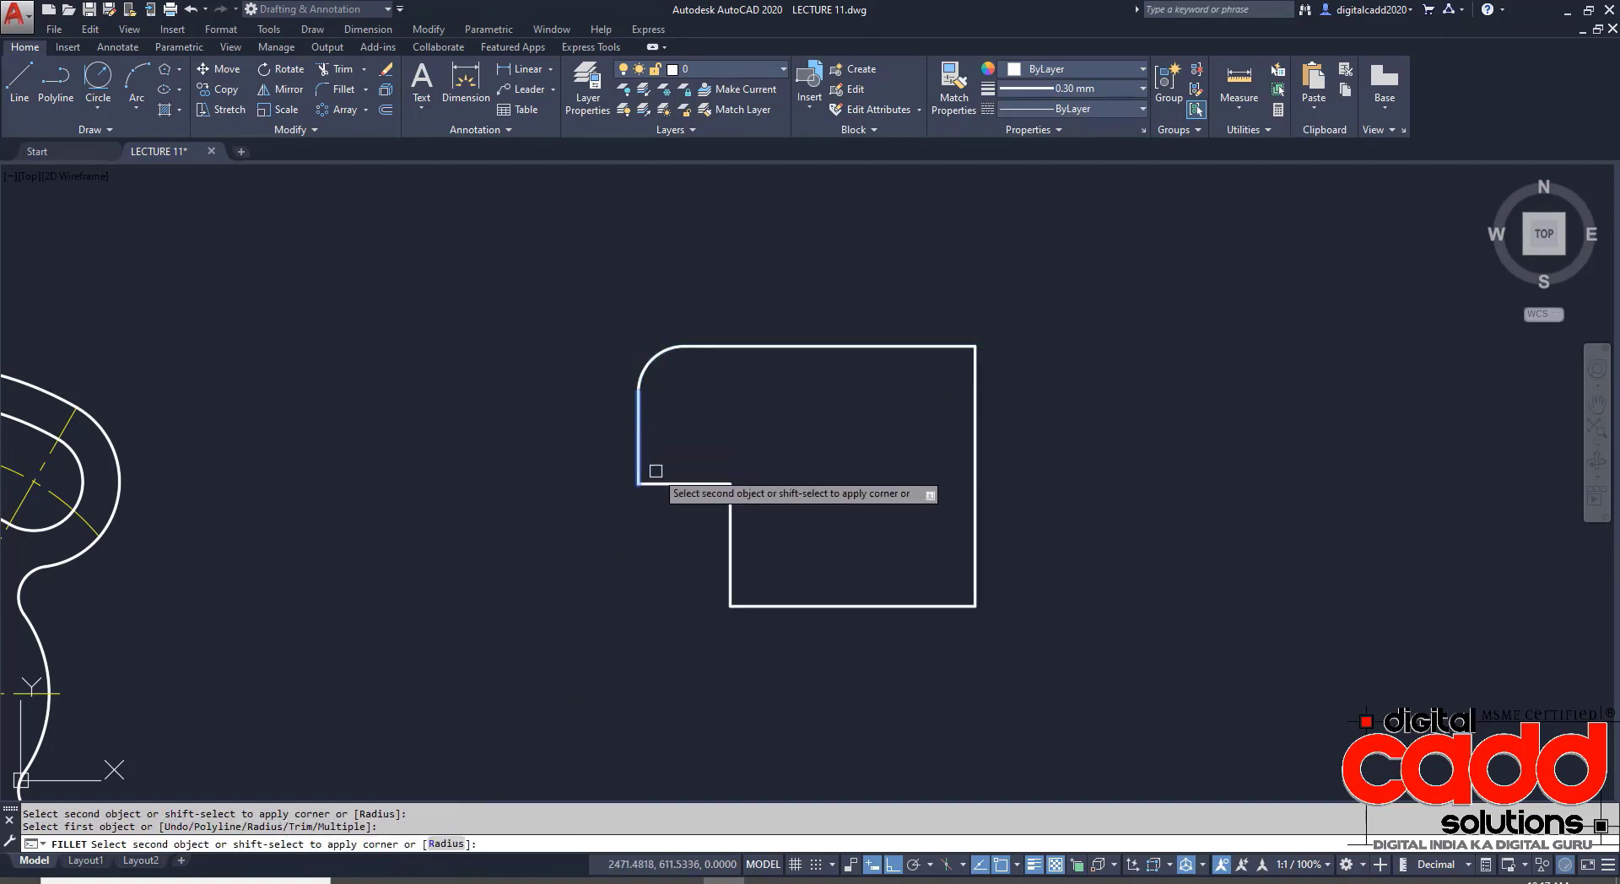
pyautogui.click(698, 483)
pyautogui.click(697, 483)
pyautogui.click(730, 523)
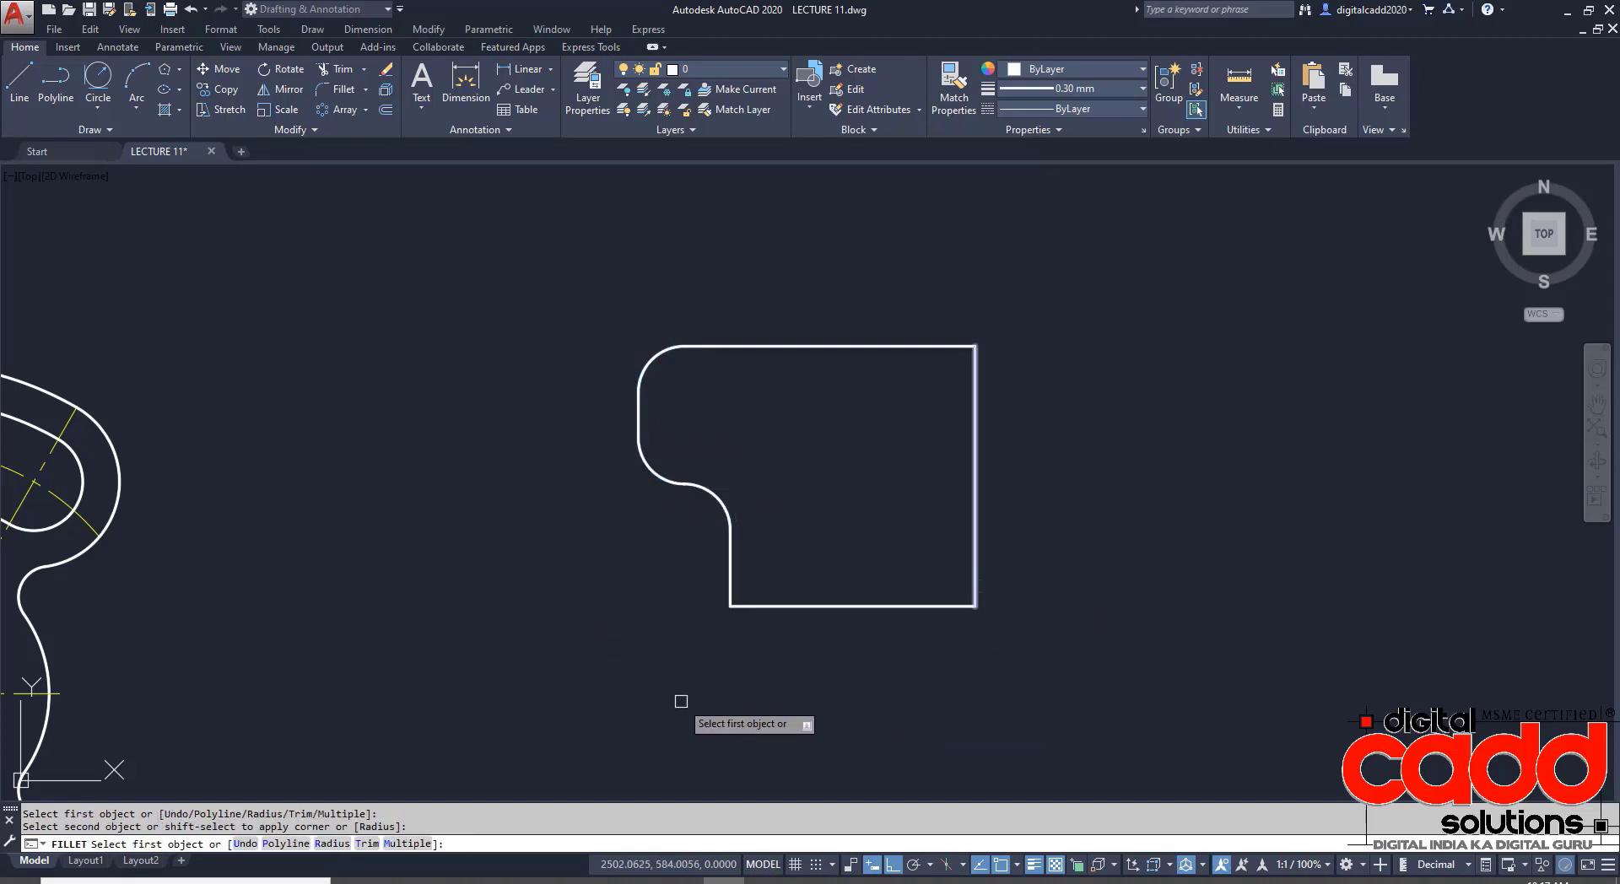
# - Fillet the bottom-right corner with radius 25 and the top-right corner with radius 60
pyautogui.click(331, 844)
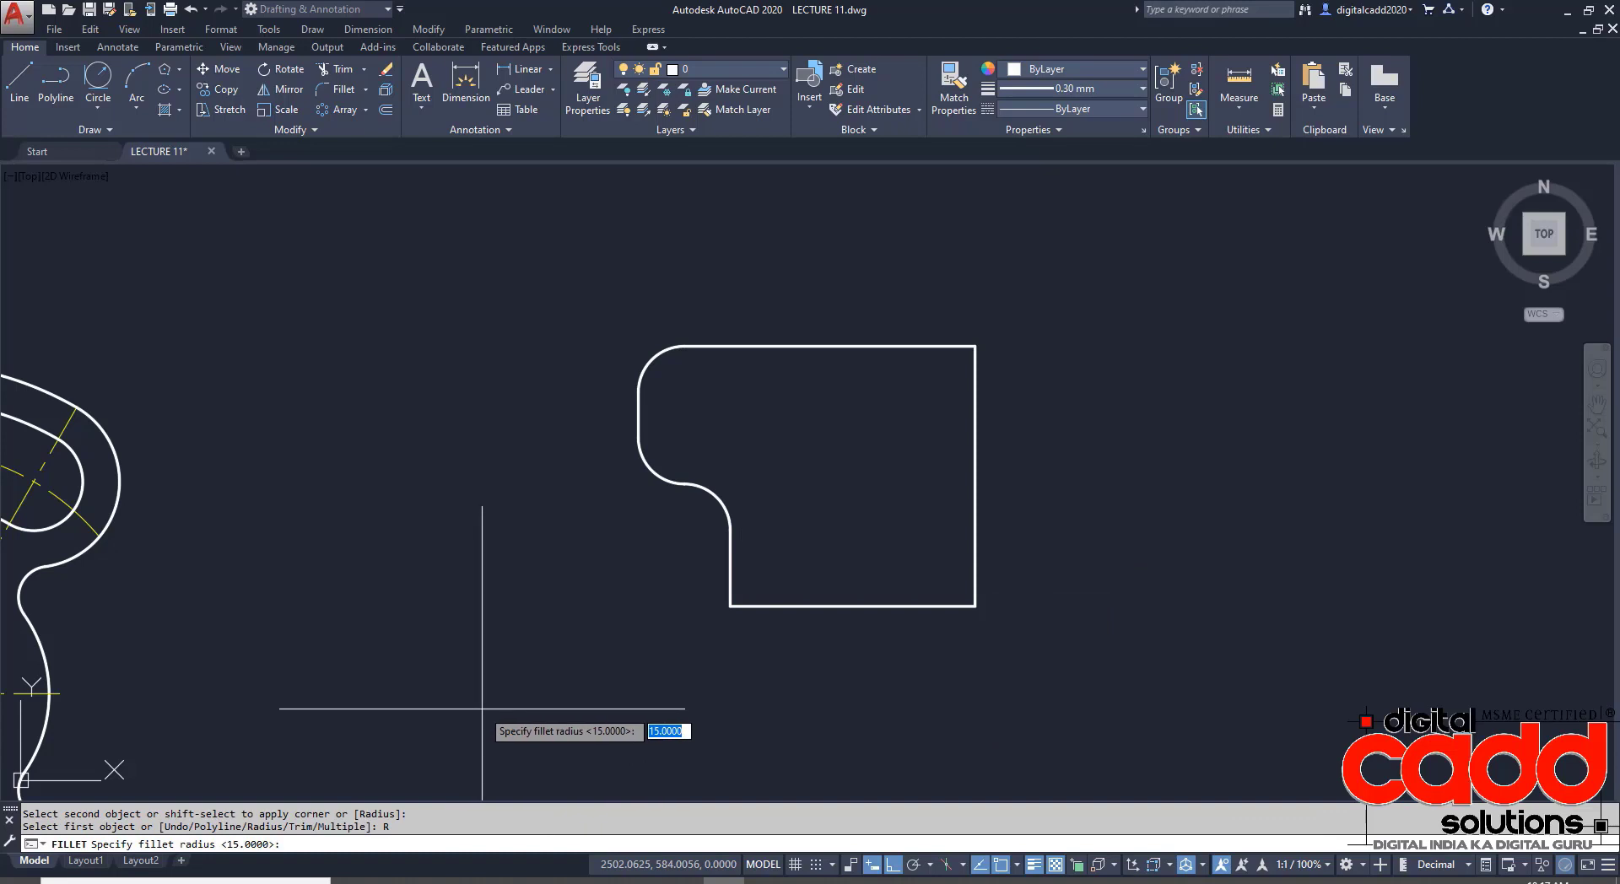
pyautogui.write('25')
pyautogui.press('Return')
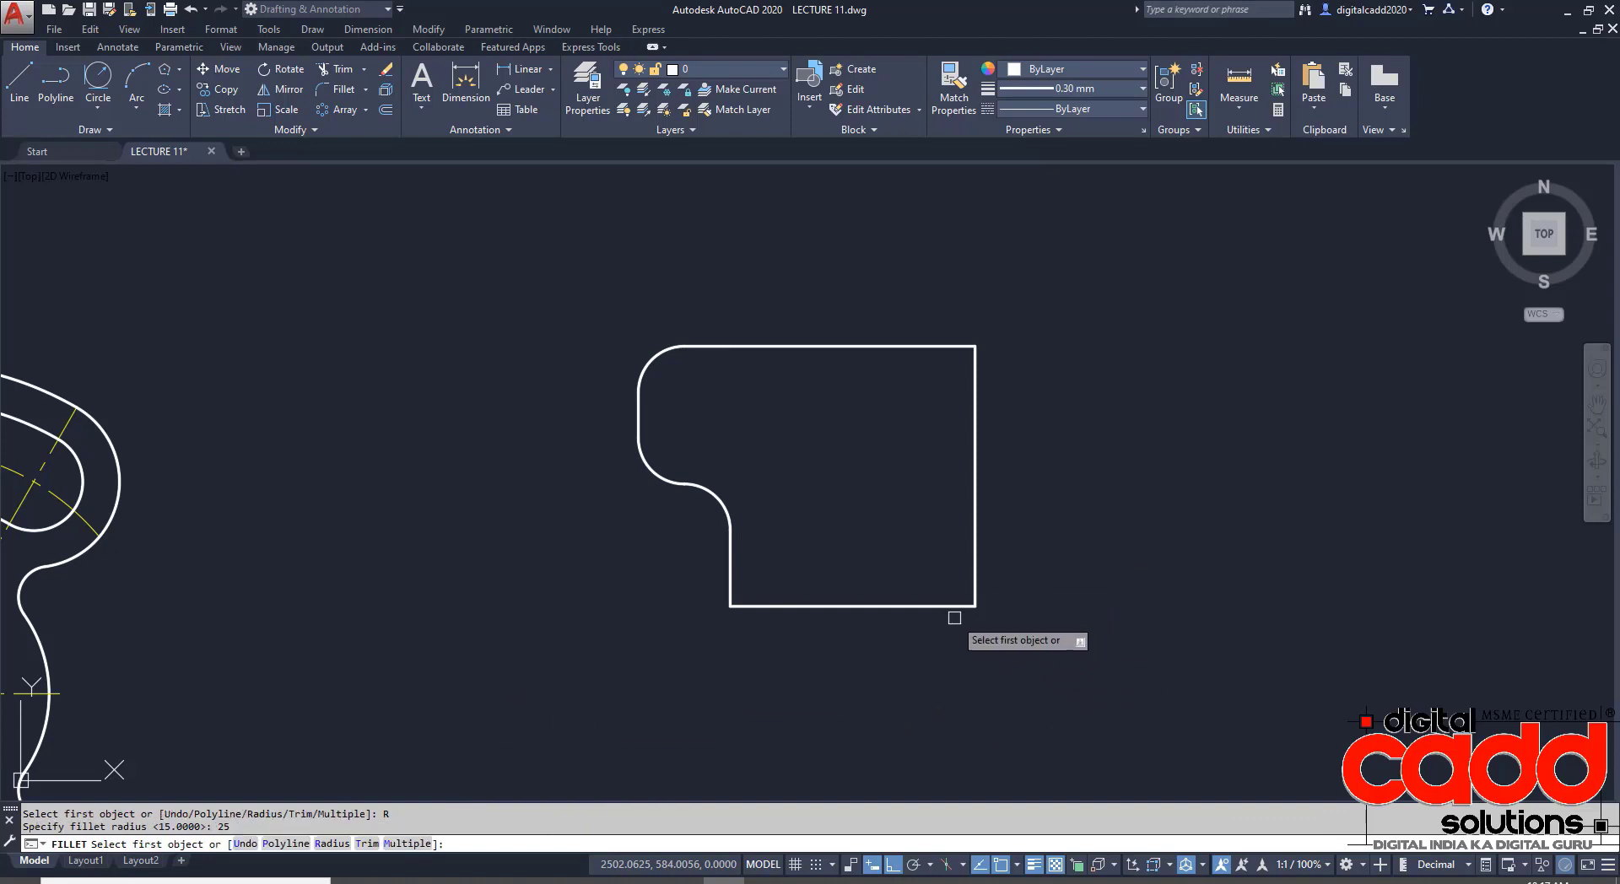
pyautogui.click(950, 607)
pyautogui.click(974, 532)
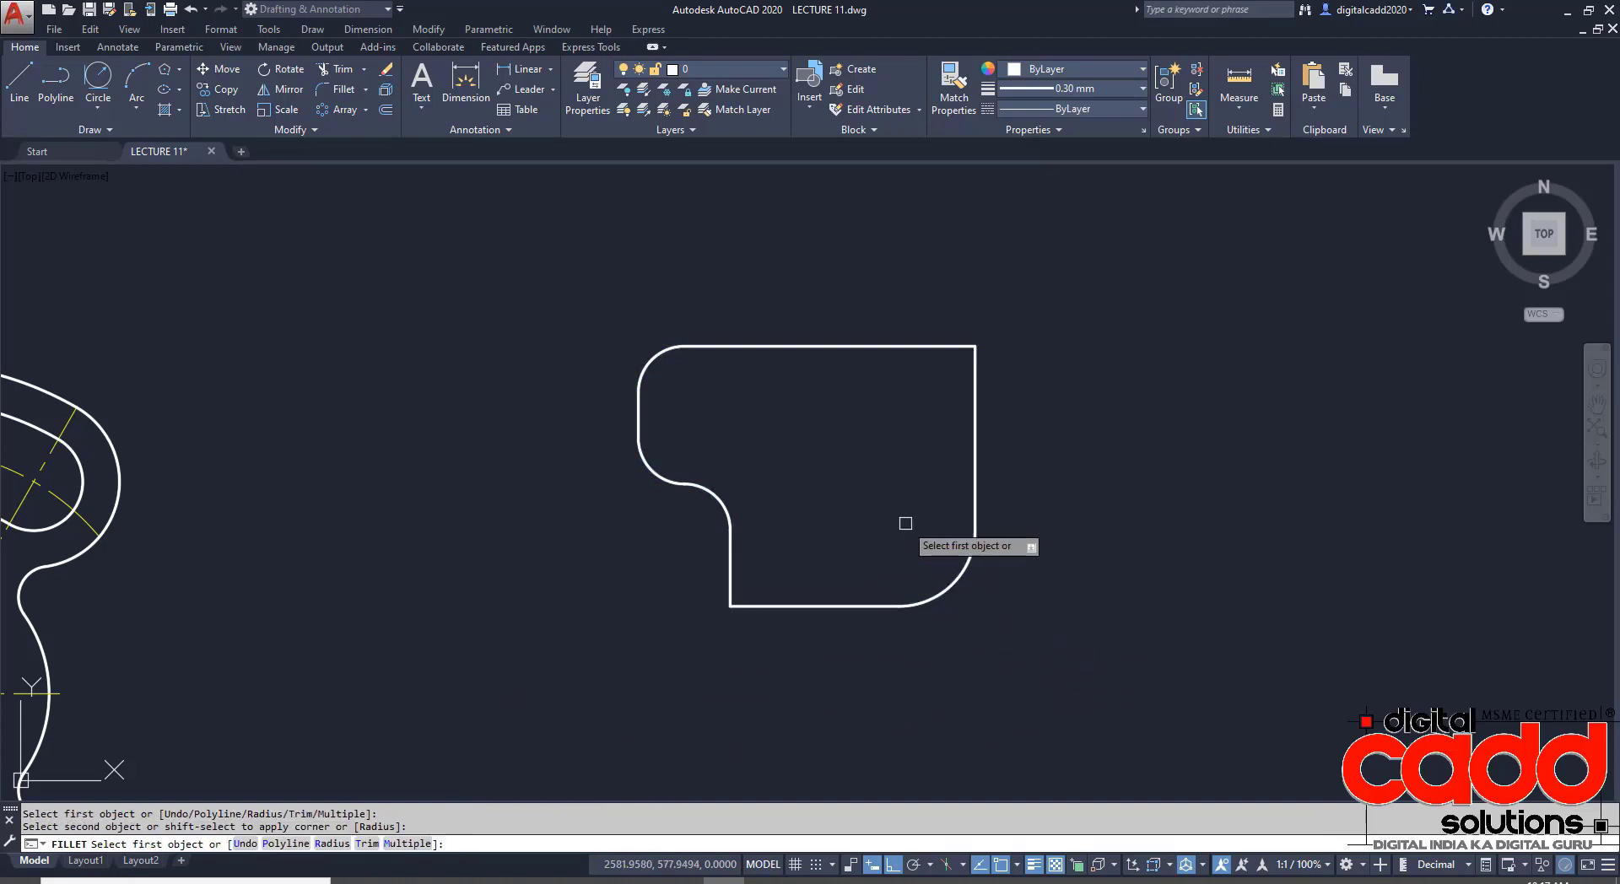
pyautogui.click(332, 844)
pyautogui.press('Return')
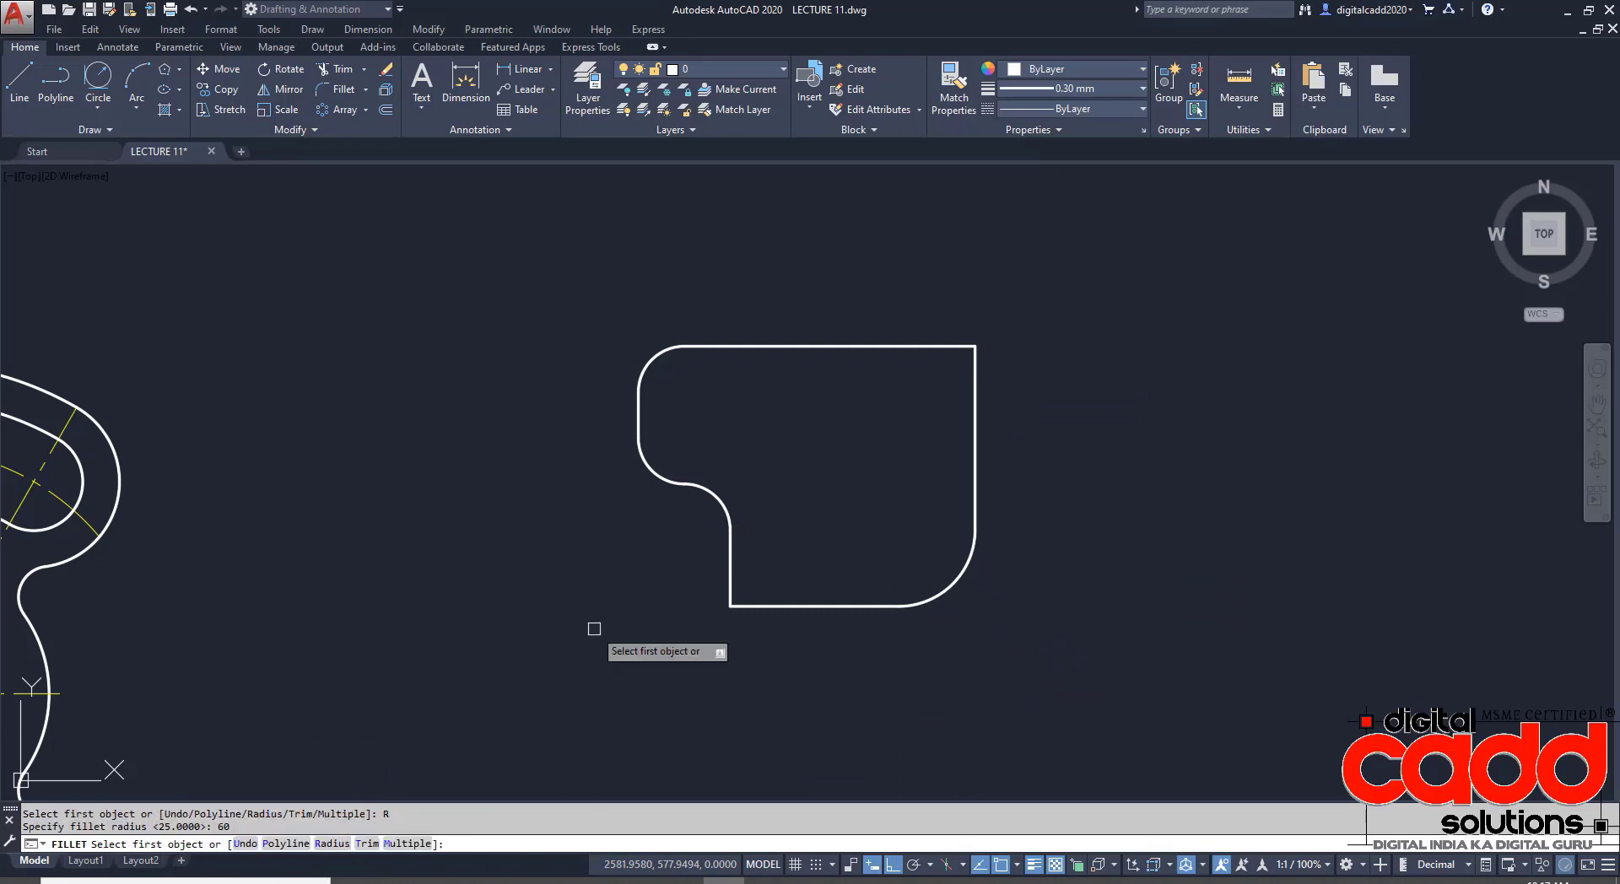
pyautogui.click(907, 347)
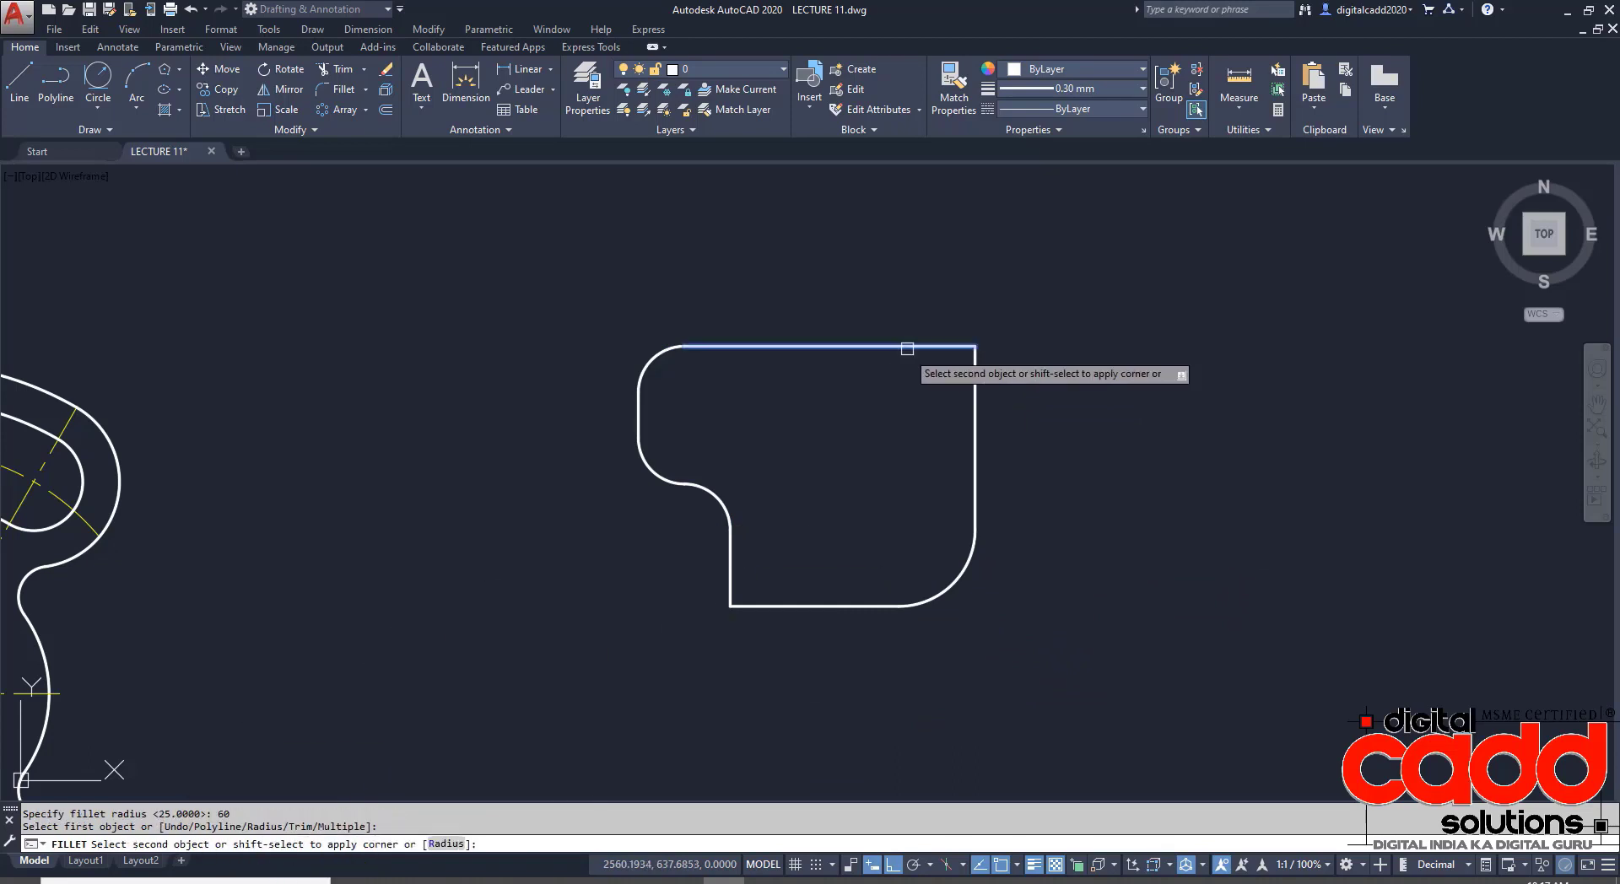
pyautogui.click(974, 429)
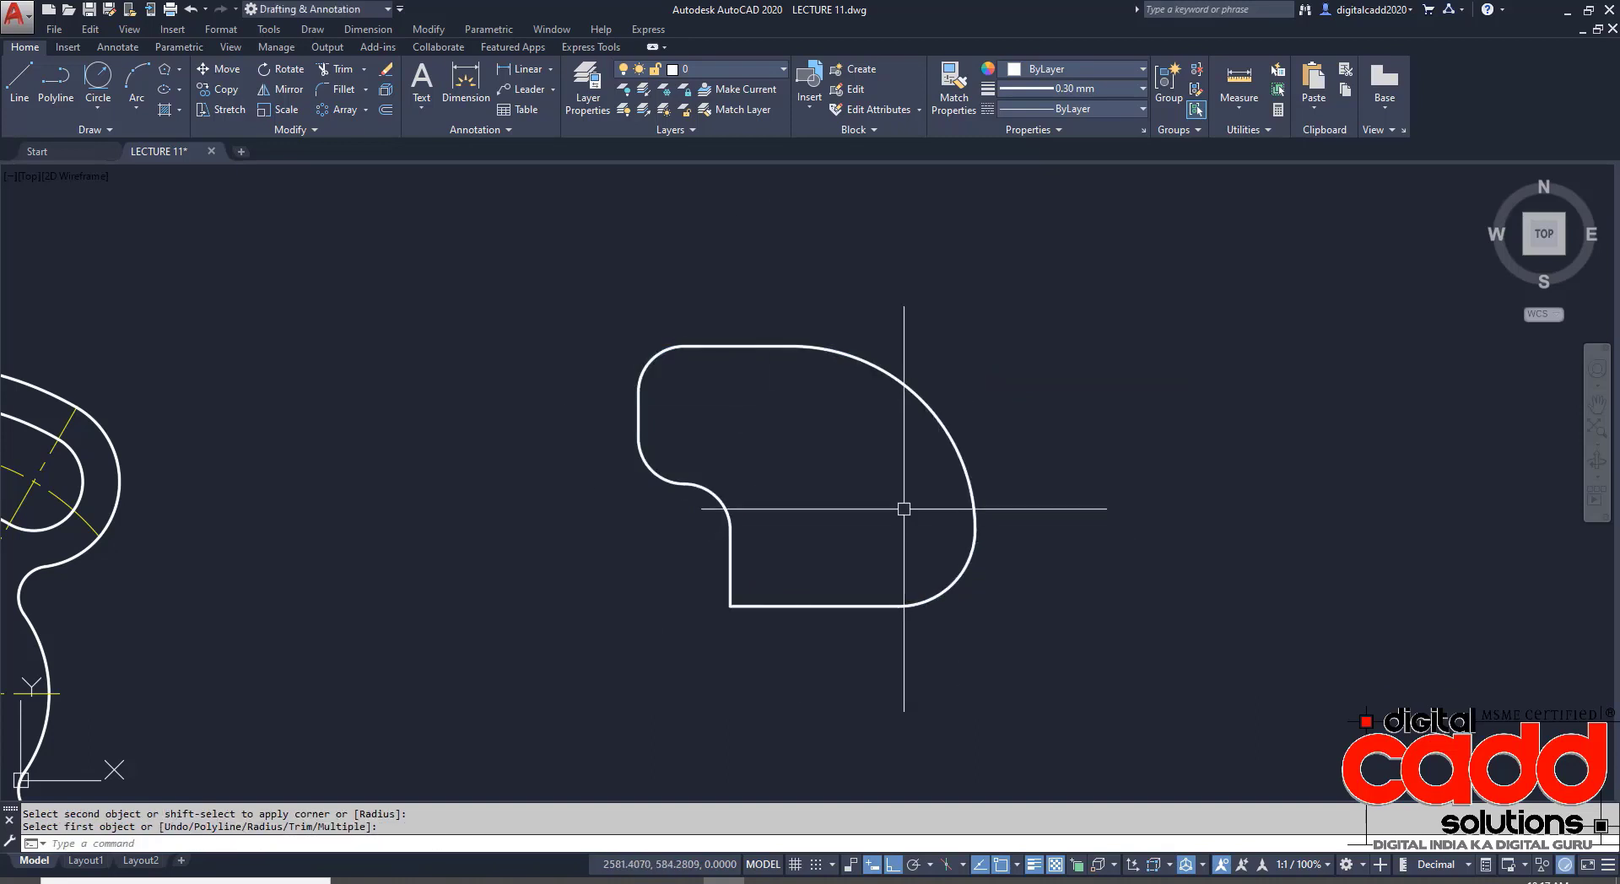
pyautogui.scroll(2, 914, 492)
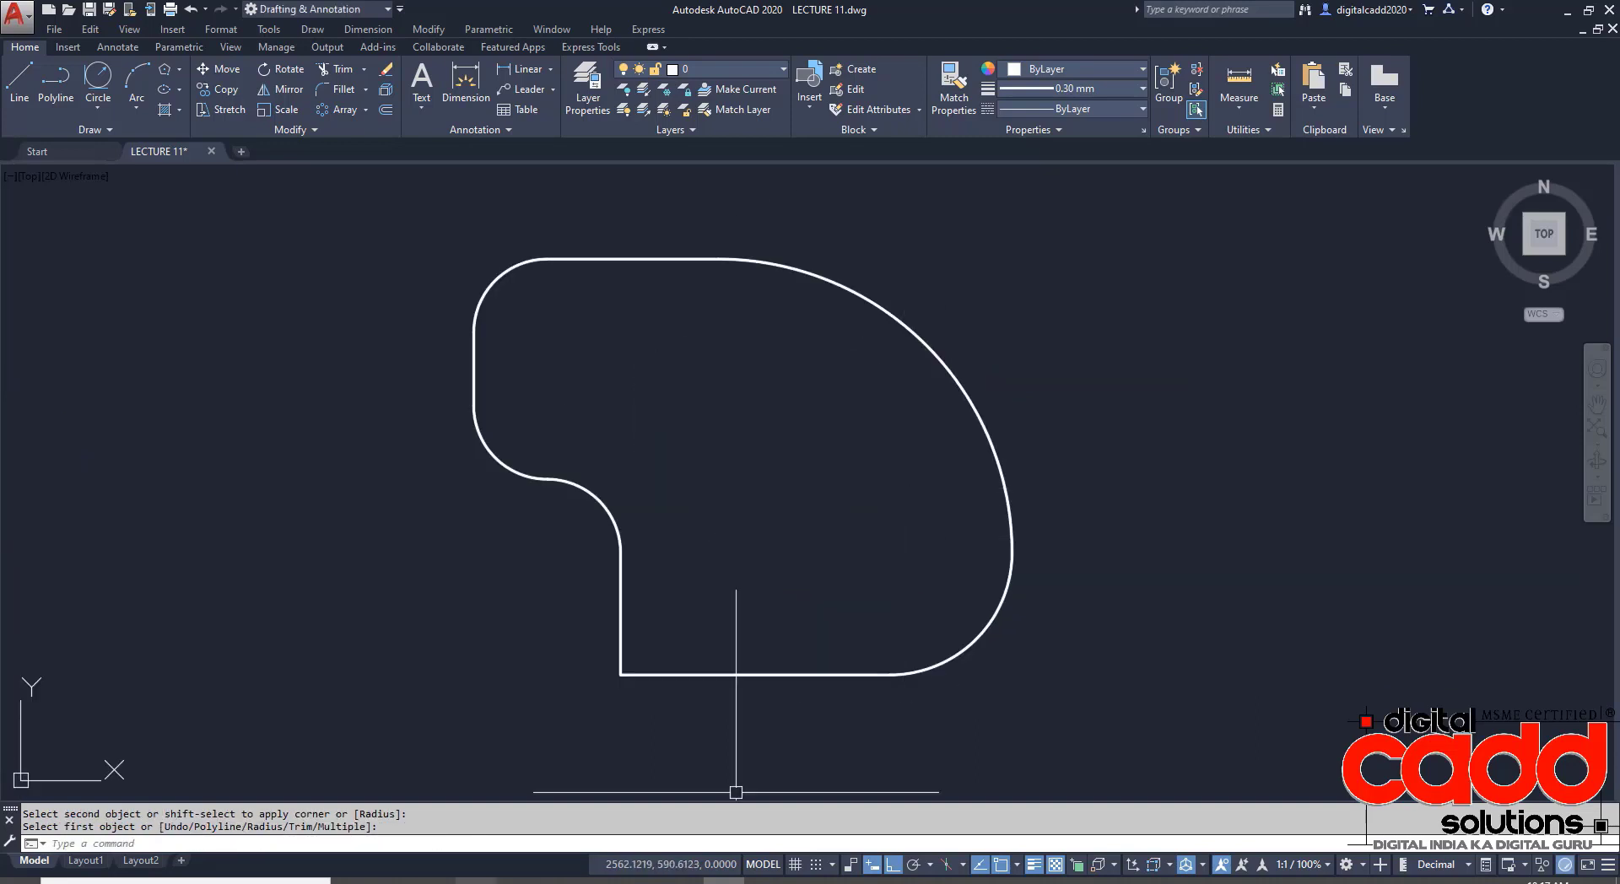
pyautogui.hotkey('alt', 'Tab')
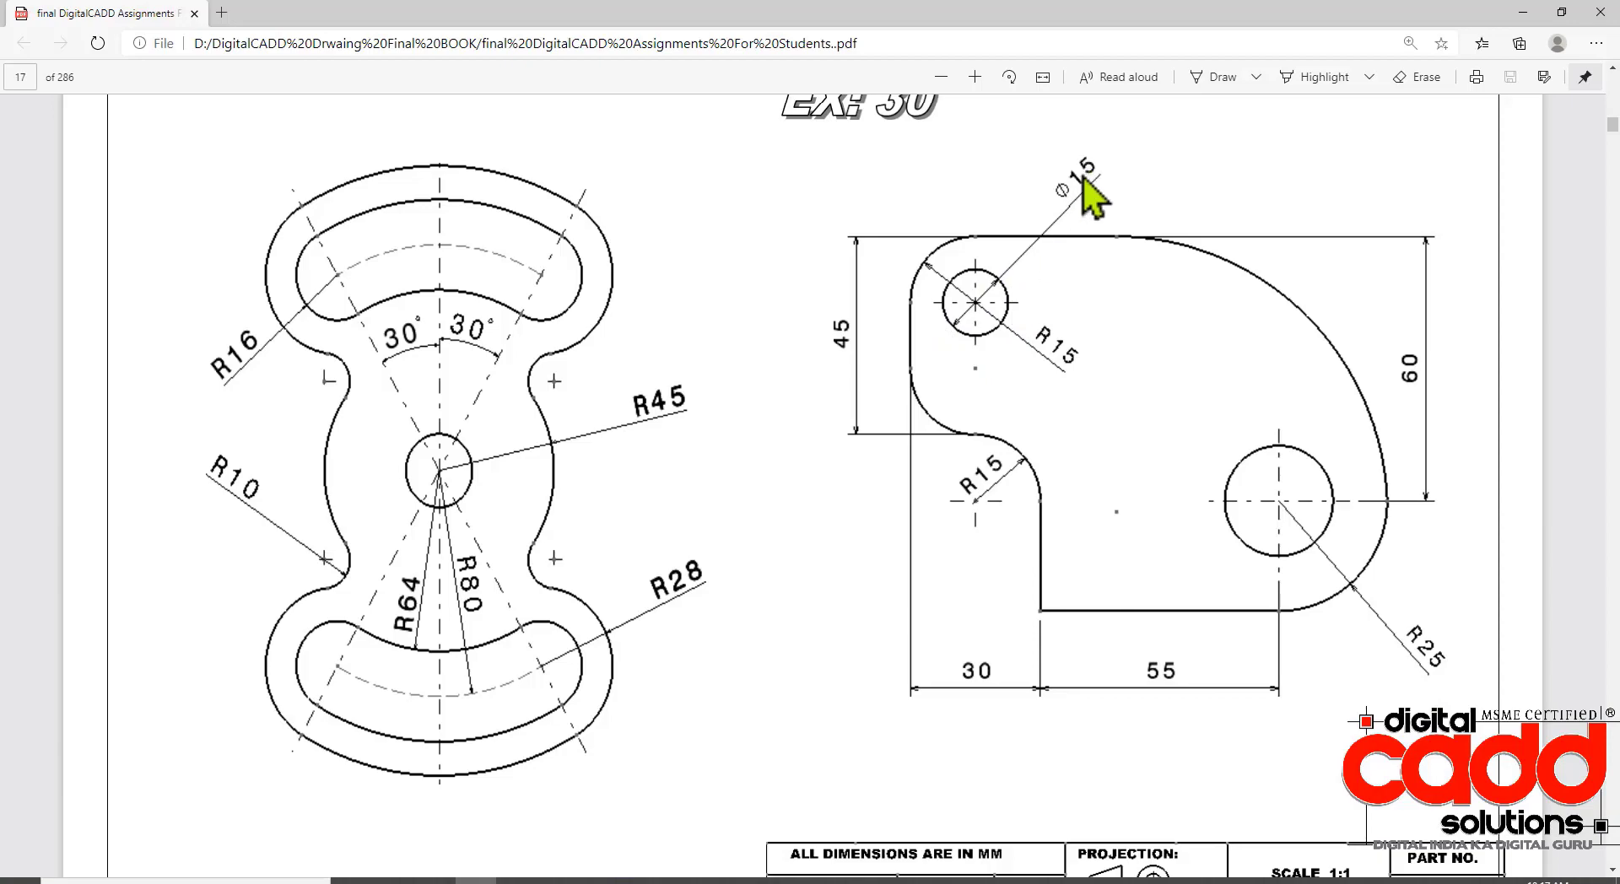
# - Draw a diameter-15 circle centred on the R15 top-left fillet
pyautogui.hotkey('alt', 'Tab')
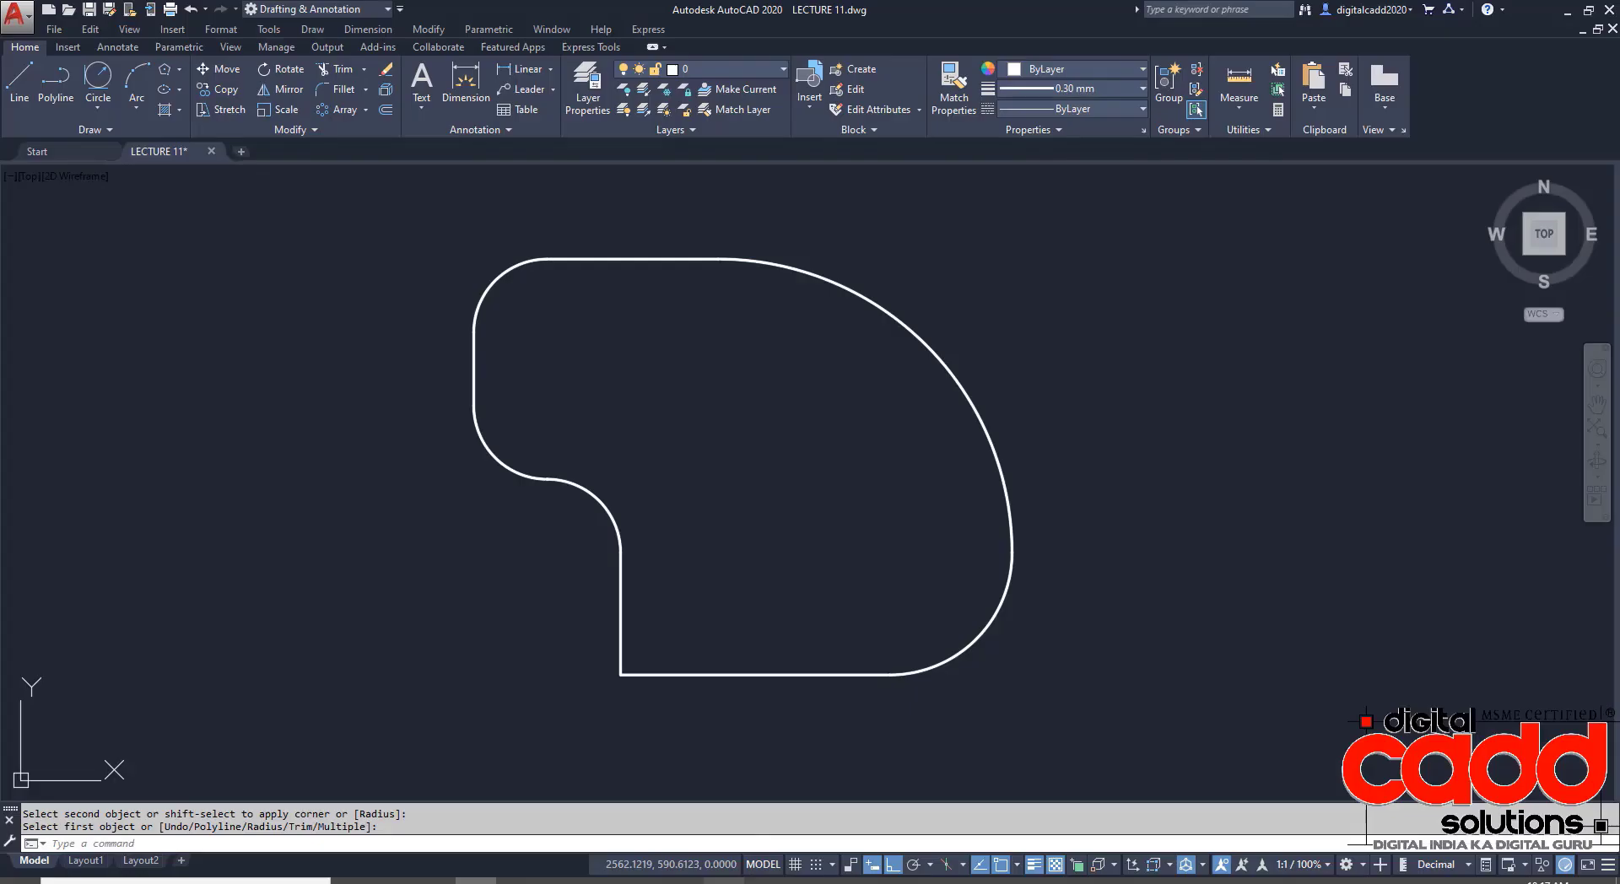
pyautogui.write('c')
pyautogui.press('Return')
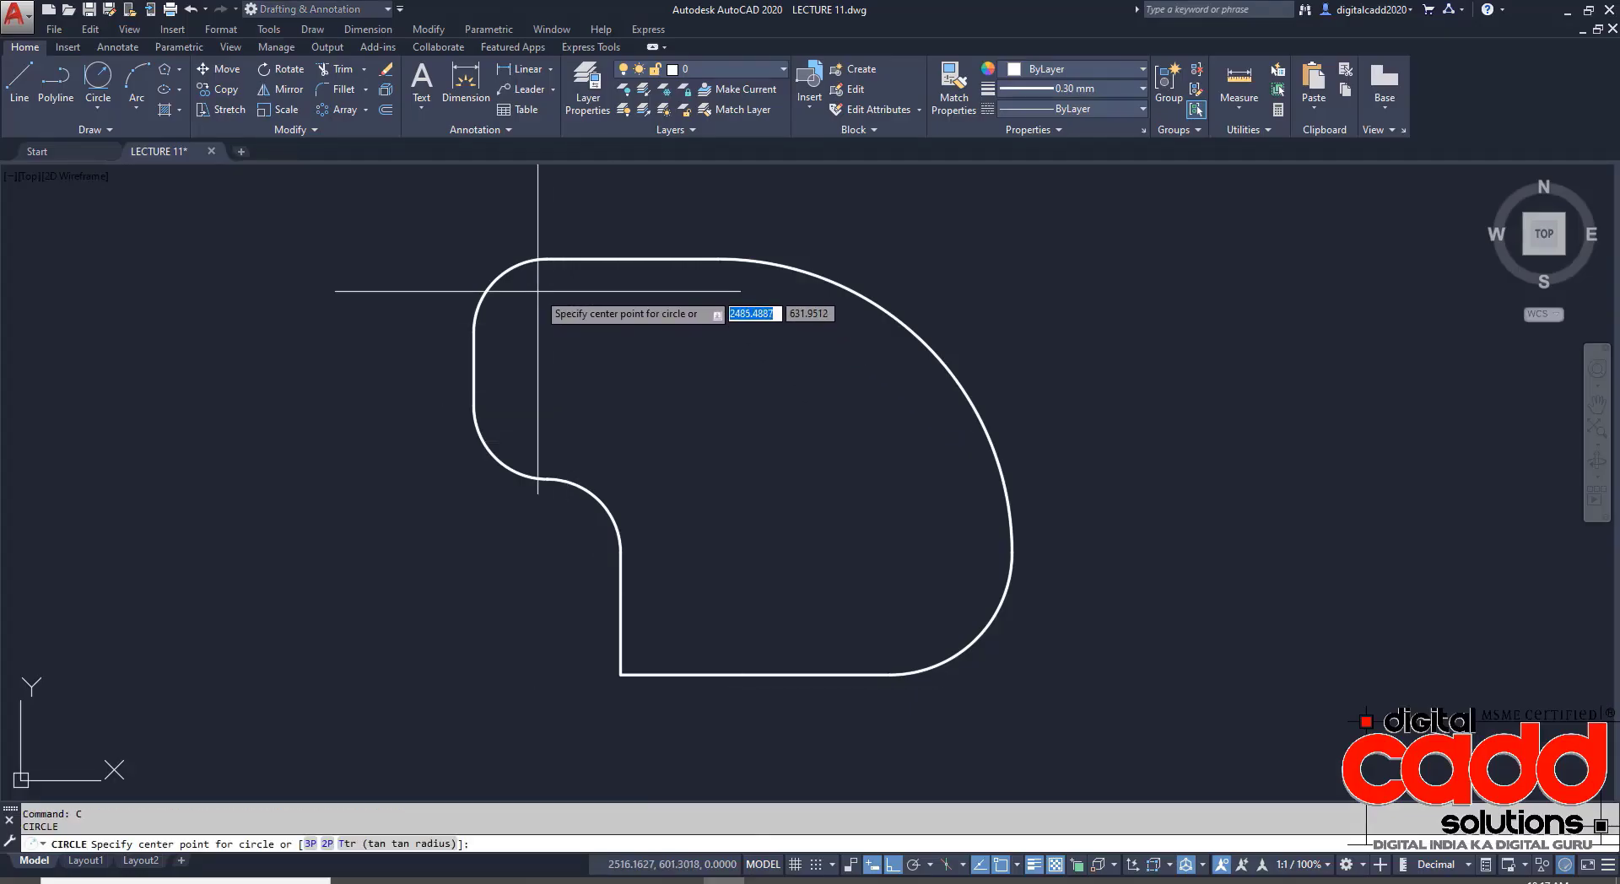
pyautogui.click(547, 332)
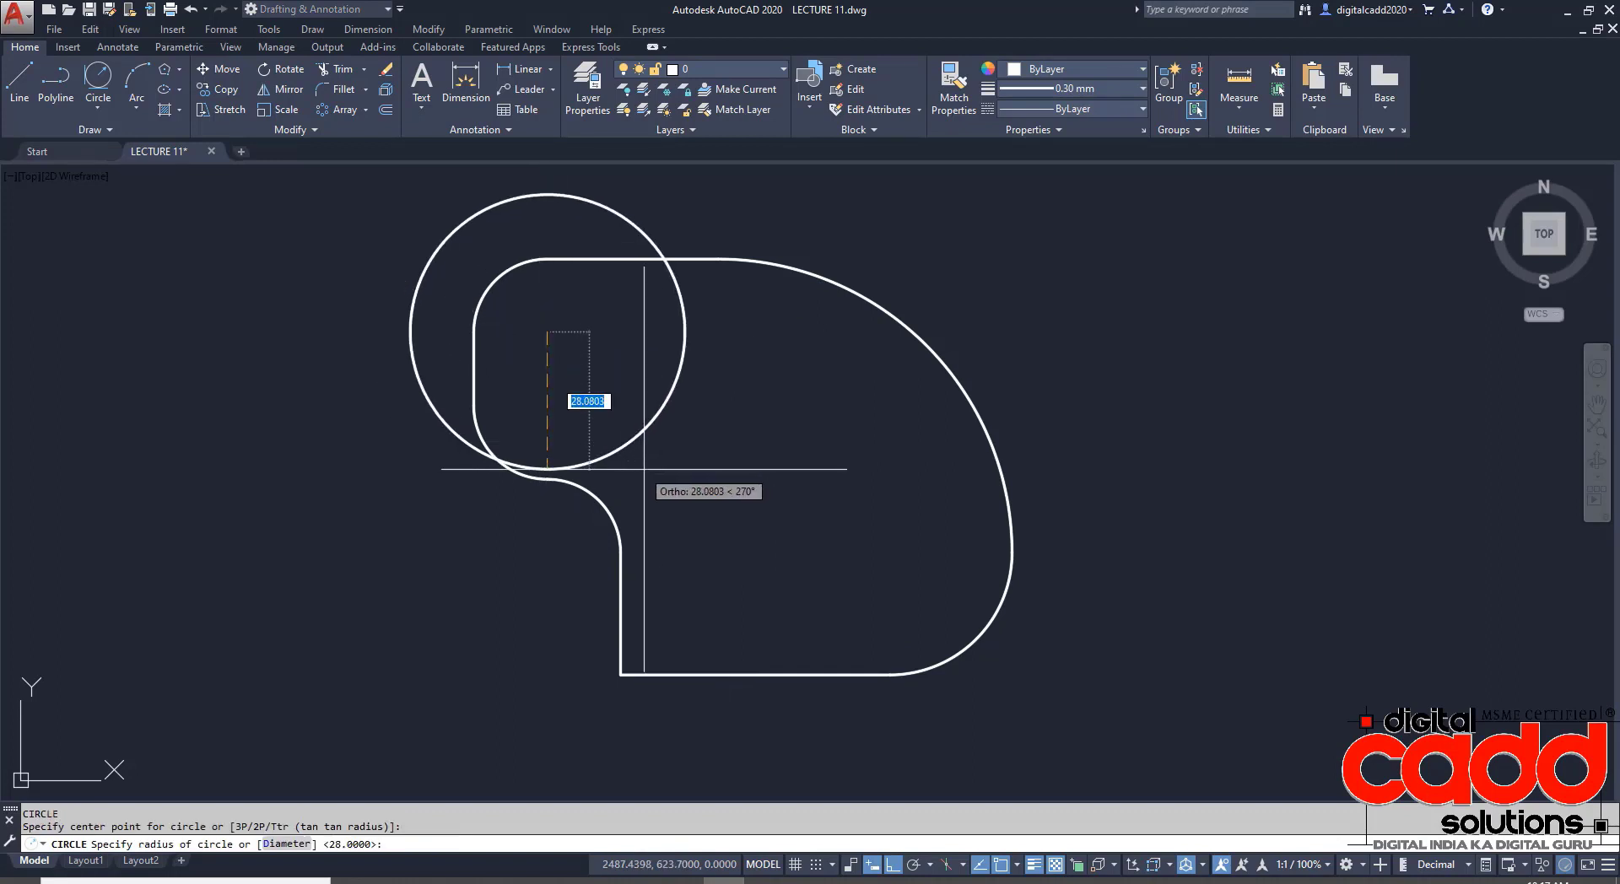
pyautogui.write('D')
pyautogui.press('Return')
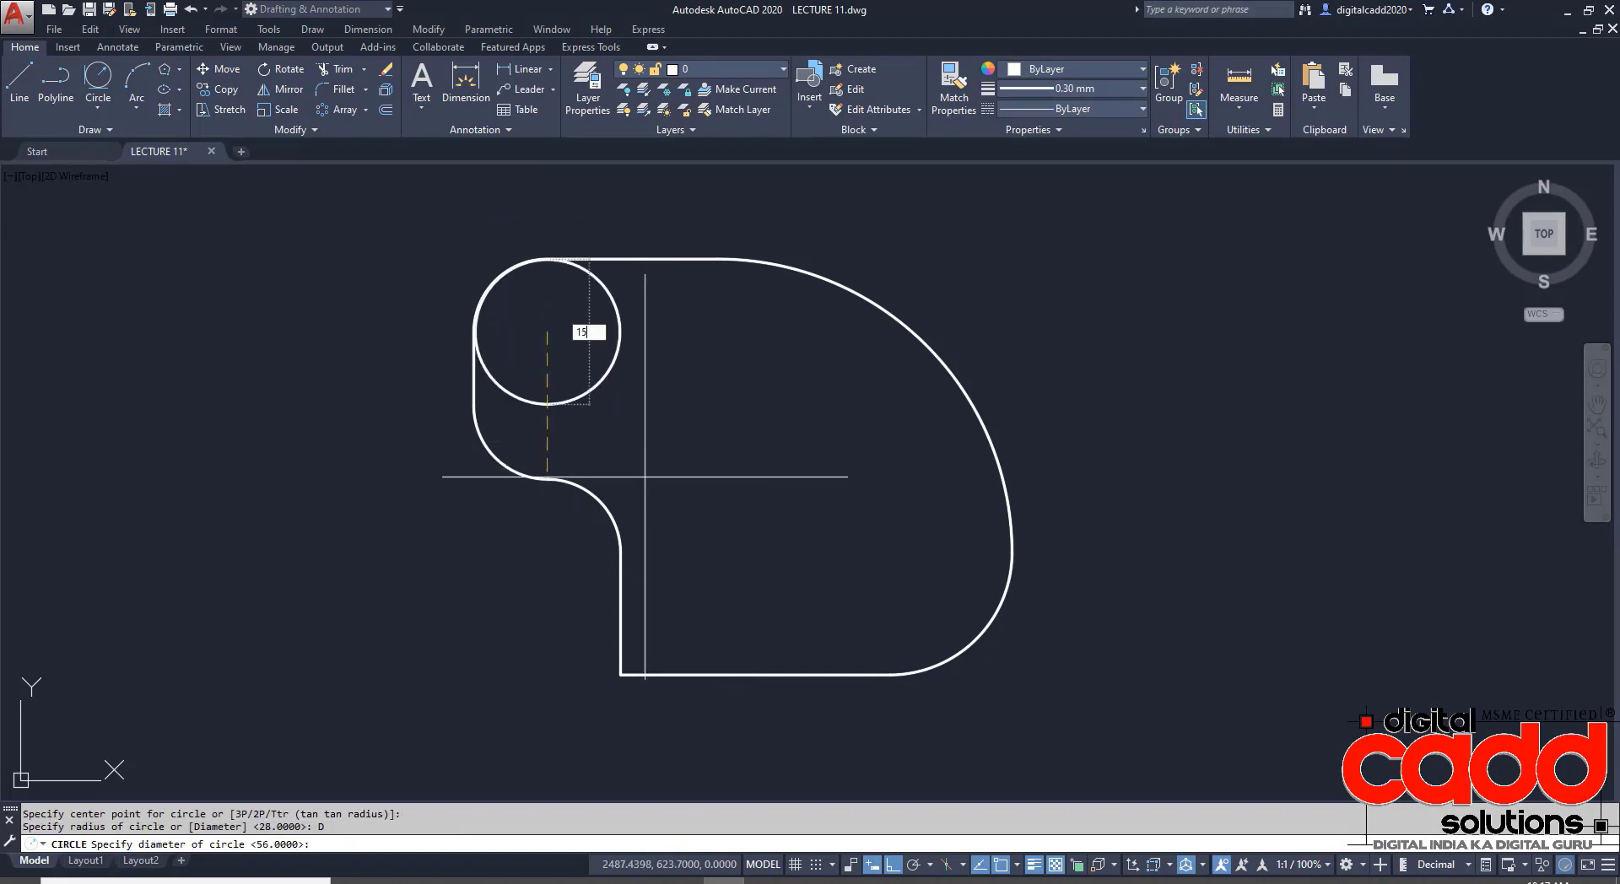
pyautogui.press('Return')
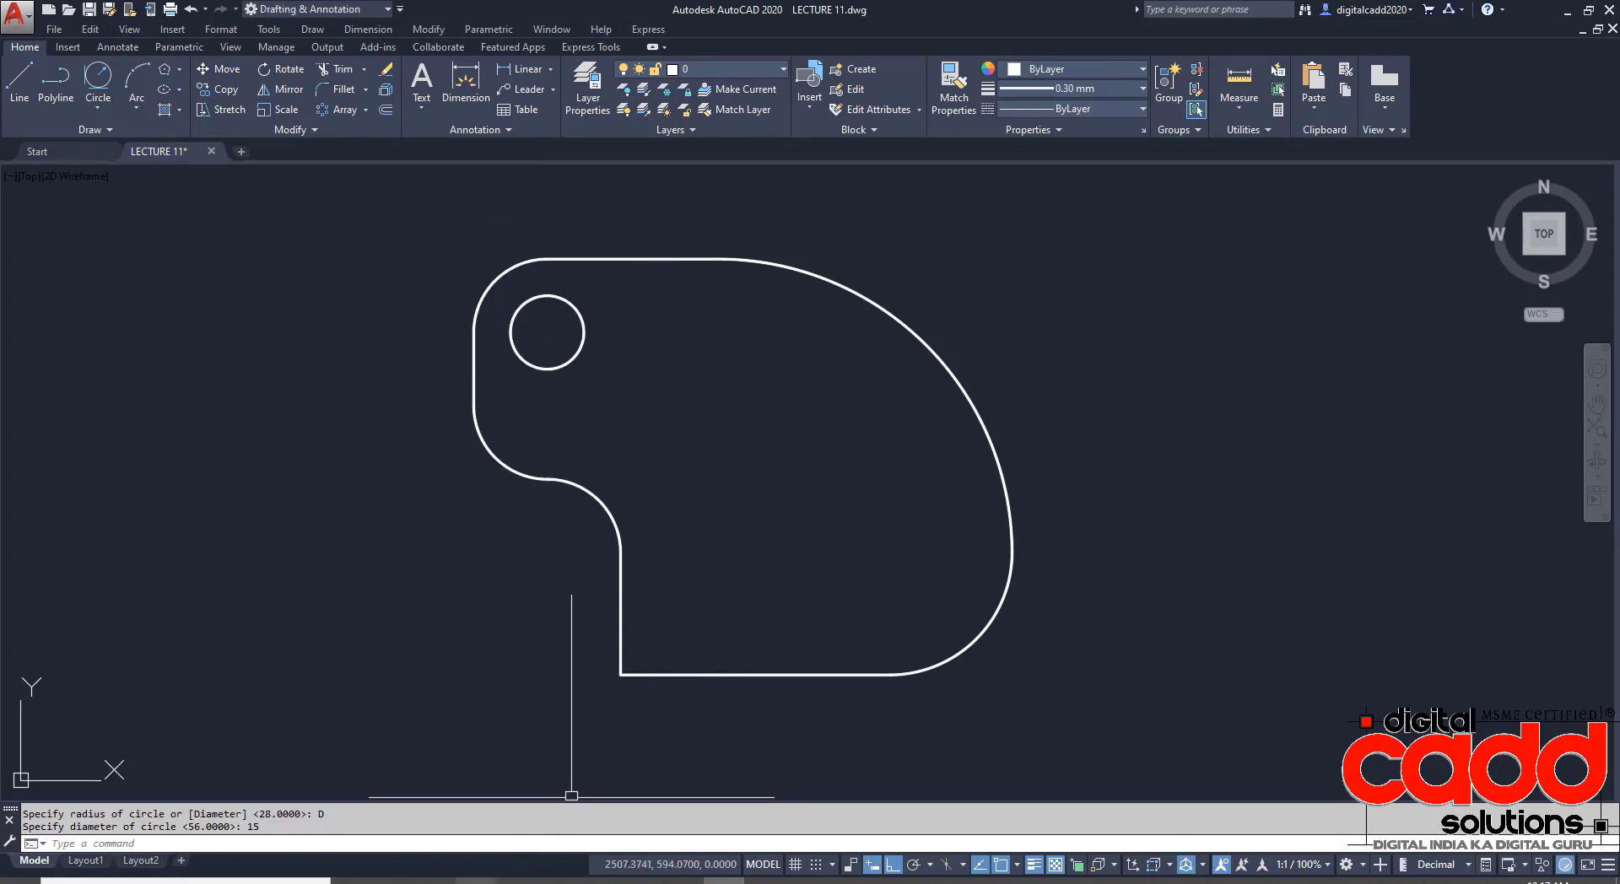
pyautogui.hotkey('alt', 'Tab')
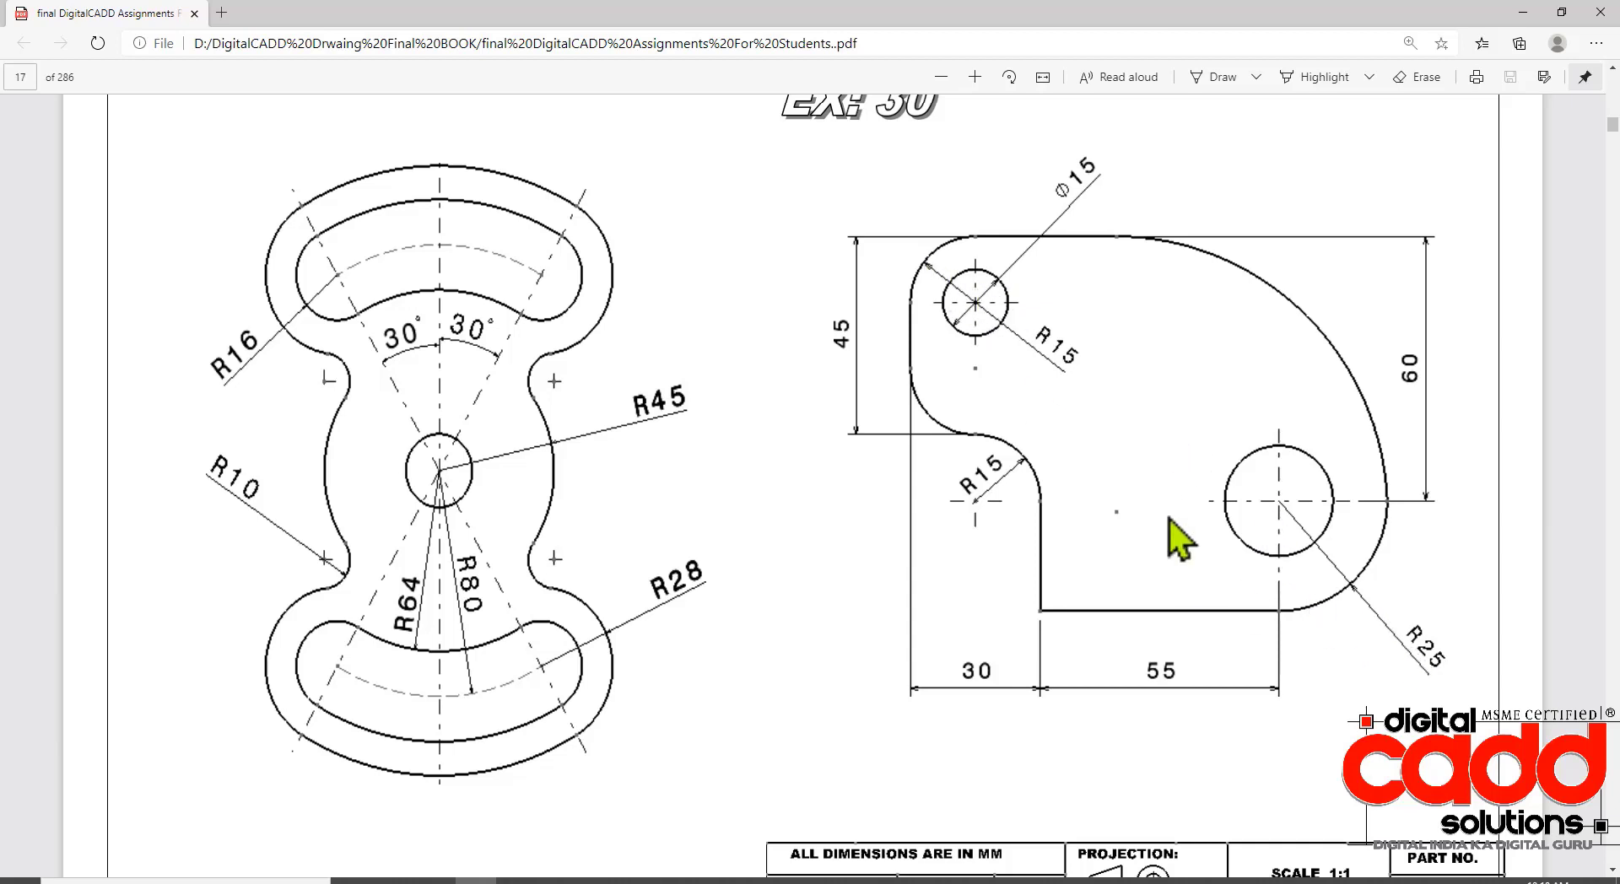
# - Draw a diameter-25 circle centred on the R25 bottom-right arc
pyautogui.hotkey('alt', 'Tab')
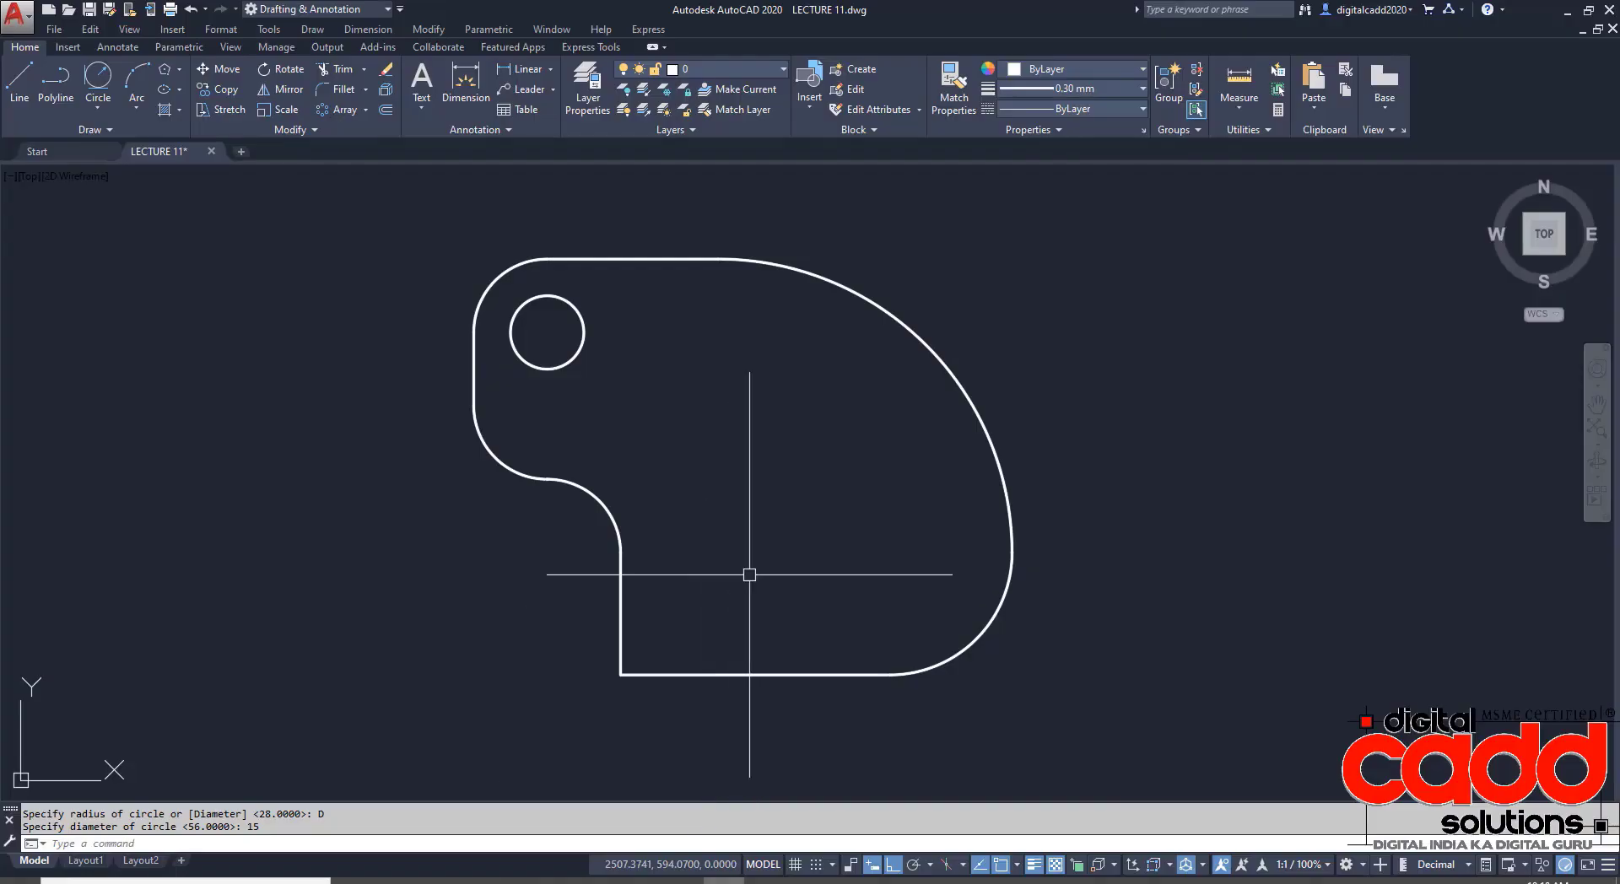
pyautogui.press('Return')
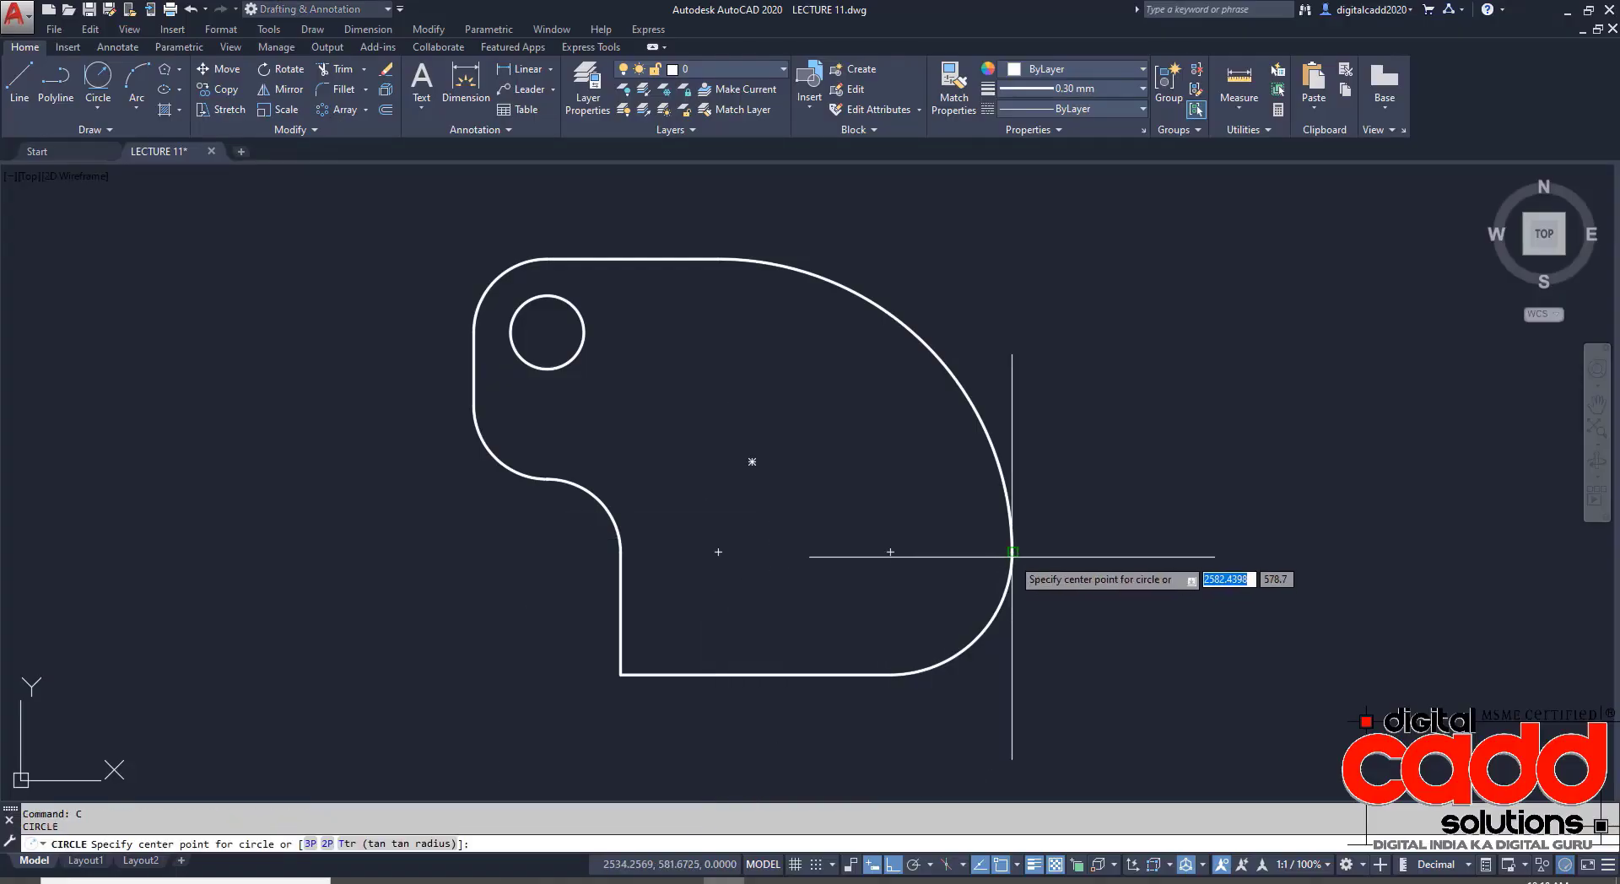
pyautogui.click(890, 553)
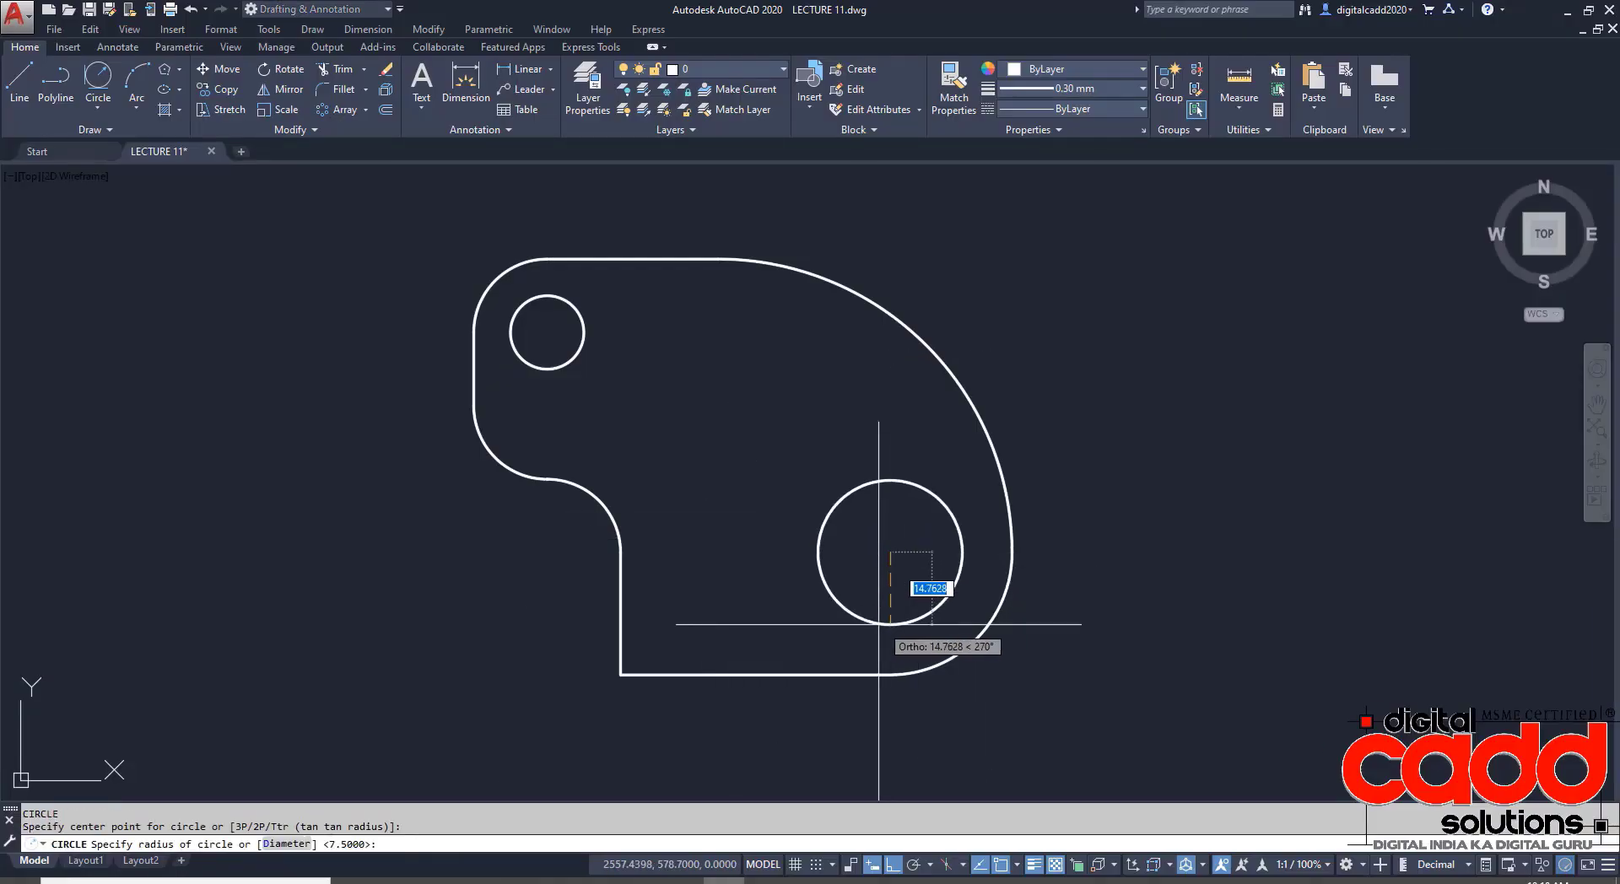
pyautogui.write('d')
pyautogui.press('Return')
pyautogui.write('25')
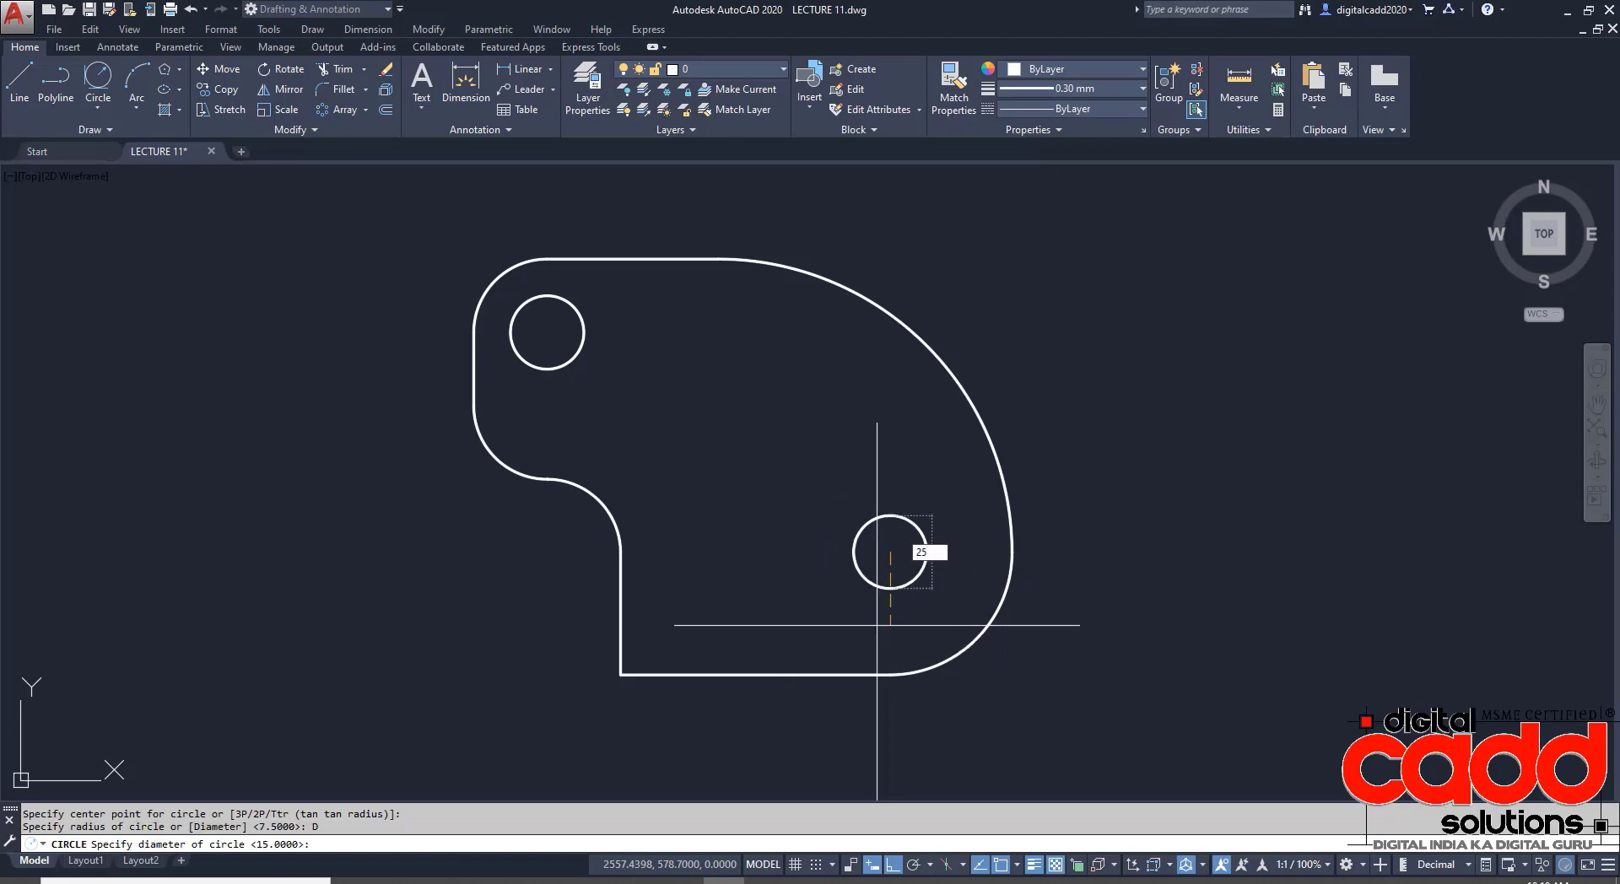
pyautogui.press('Return')
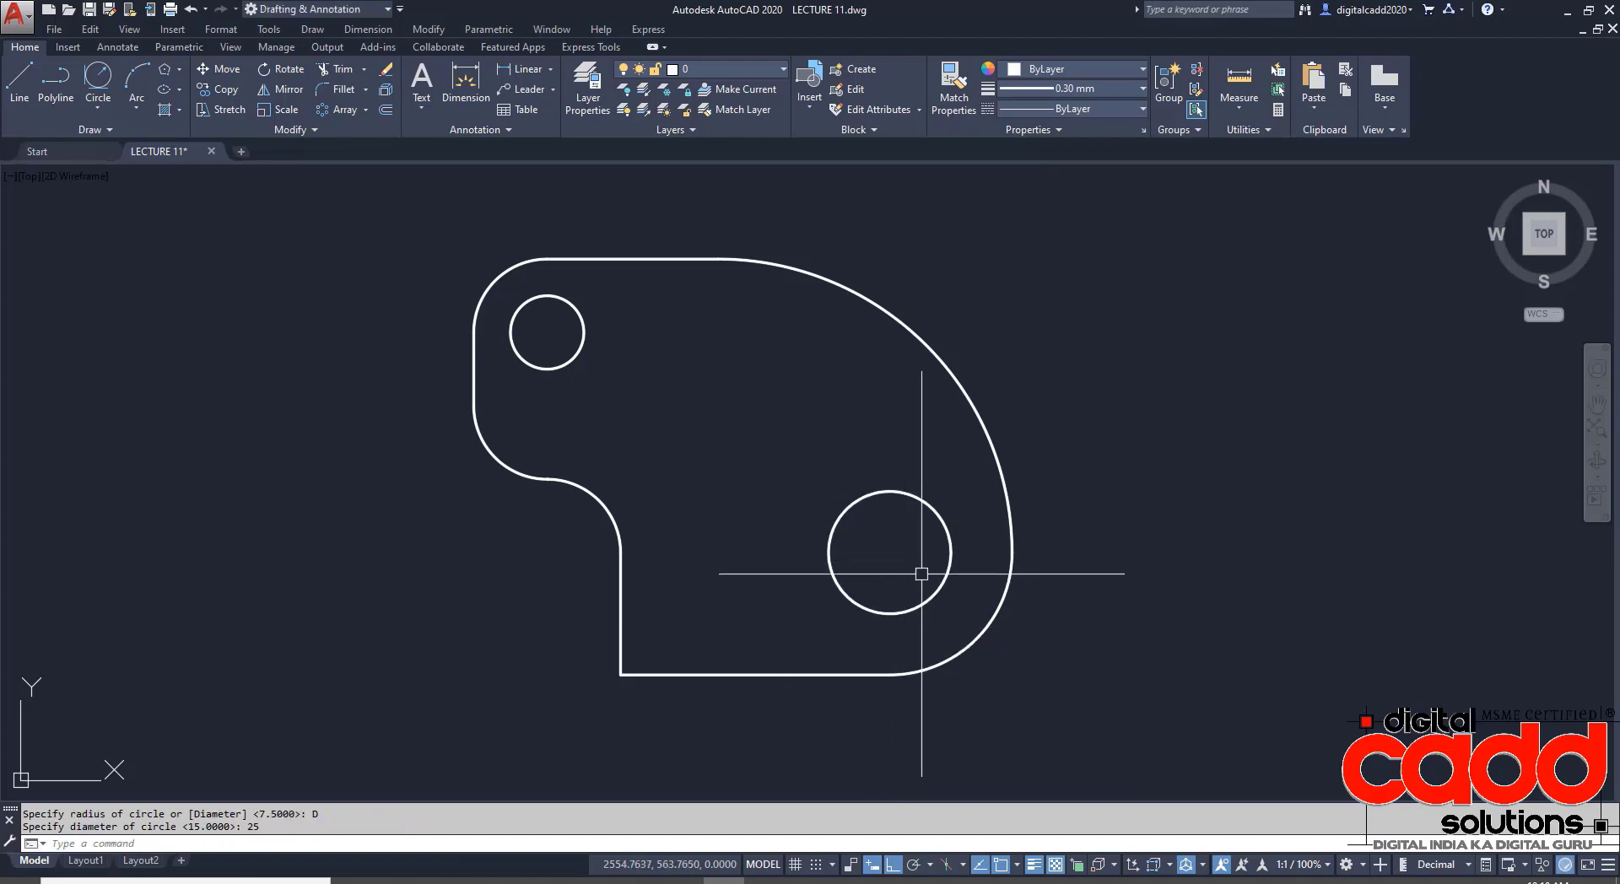
# - Make Yellow the current drawing colour
pyautogui.click(1090, 89)
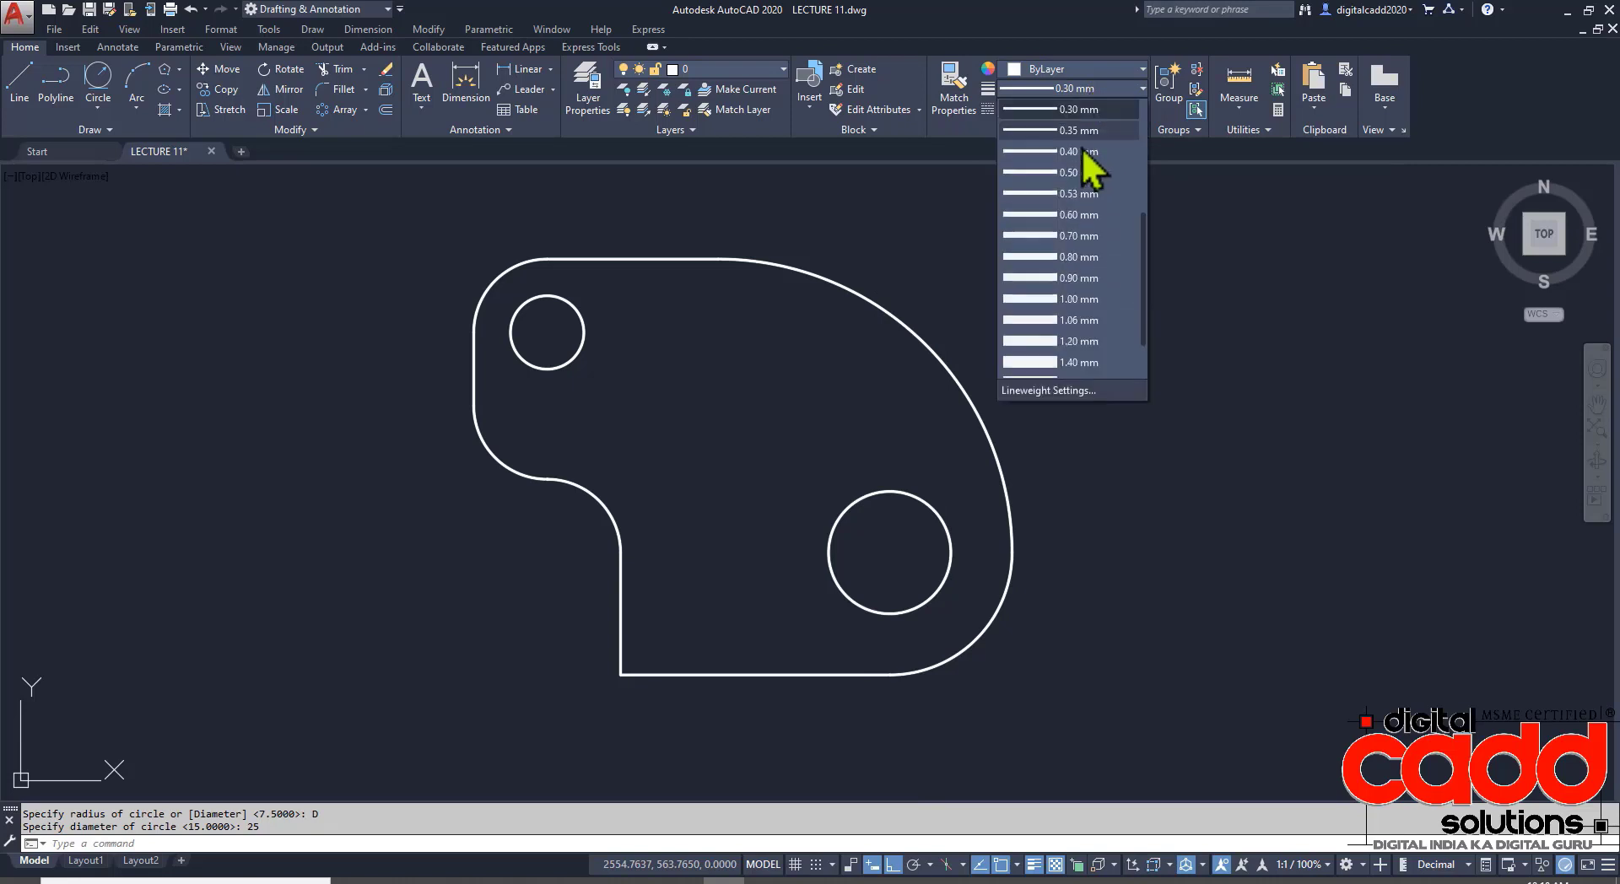
pyautogui.click(1071, 68)
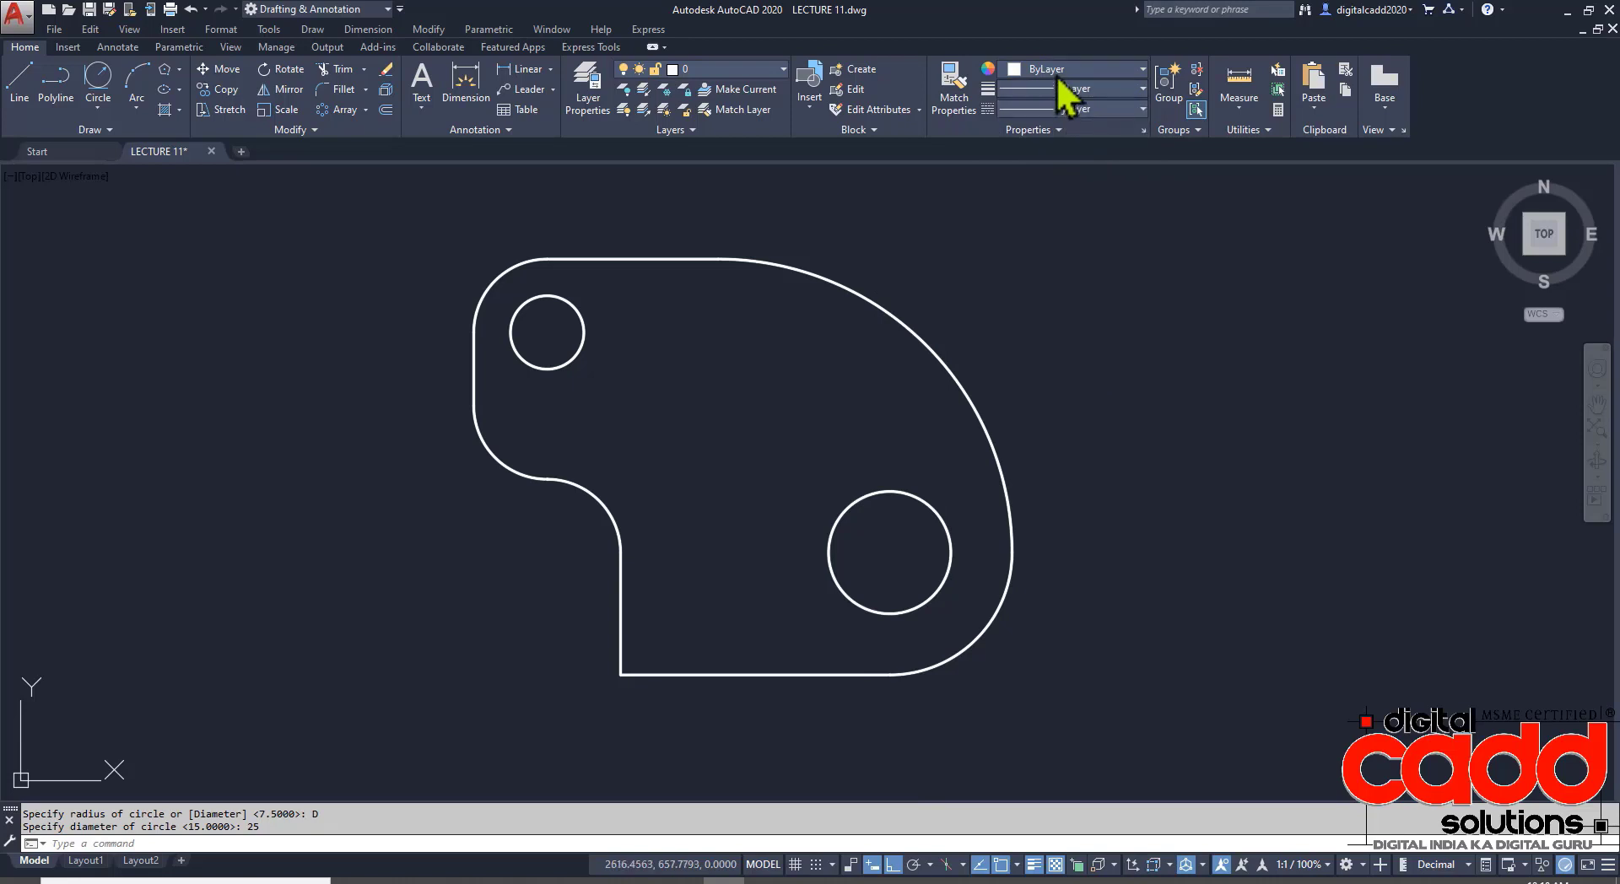
pyautogui.click(1071, 68)
pyautogui.click(1029, 240)
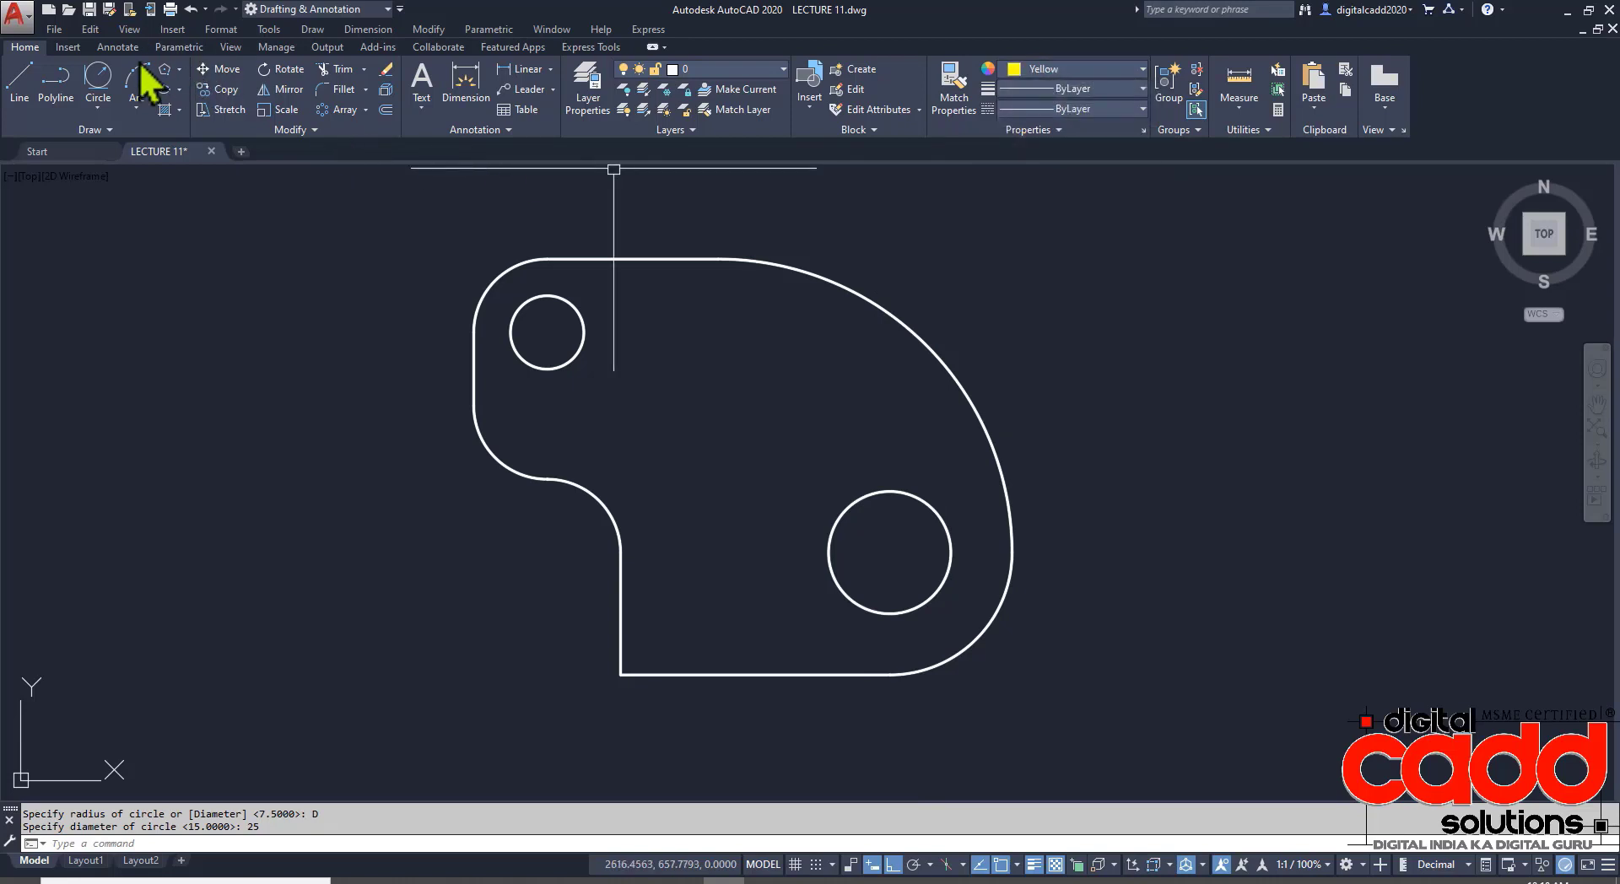
# - Place centre marks on the small upper-left circle and the lower-right circle
pyautogui.click(118, 46)
pyautogui.click(561, 93)
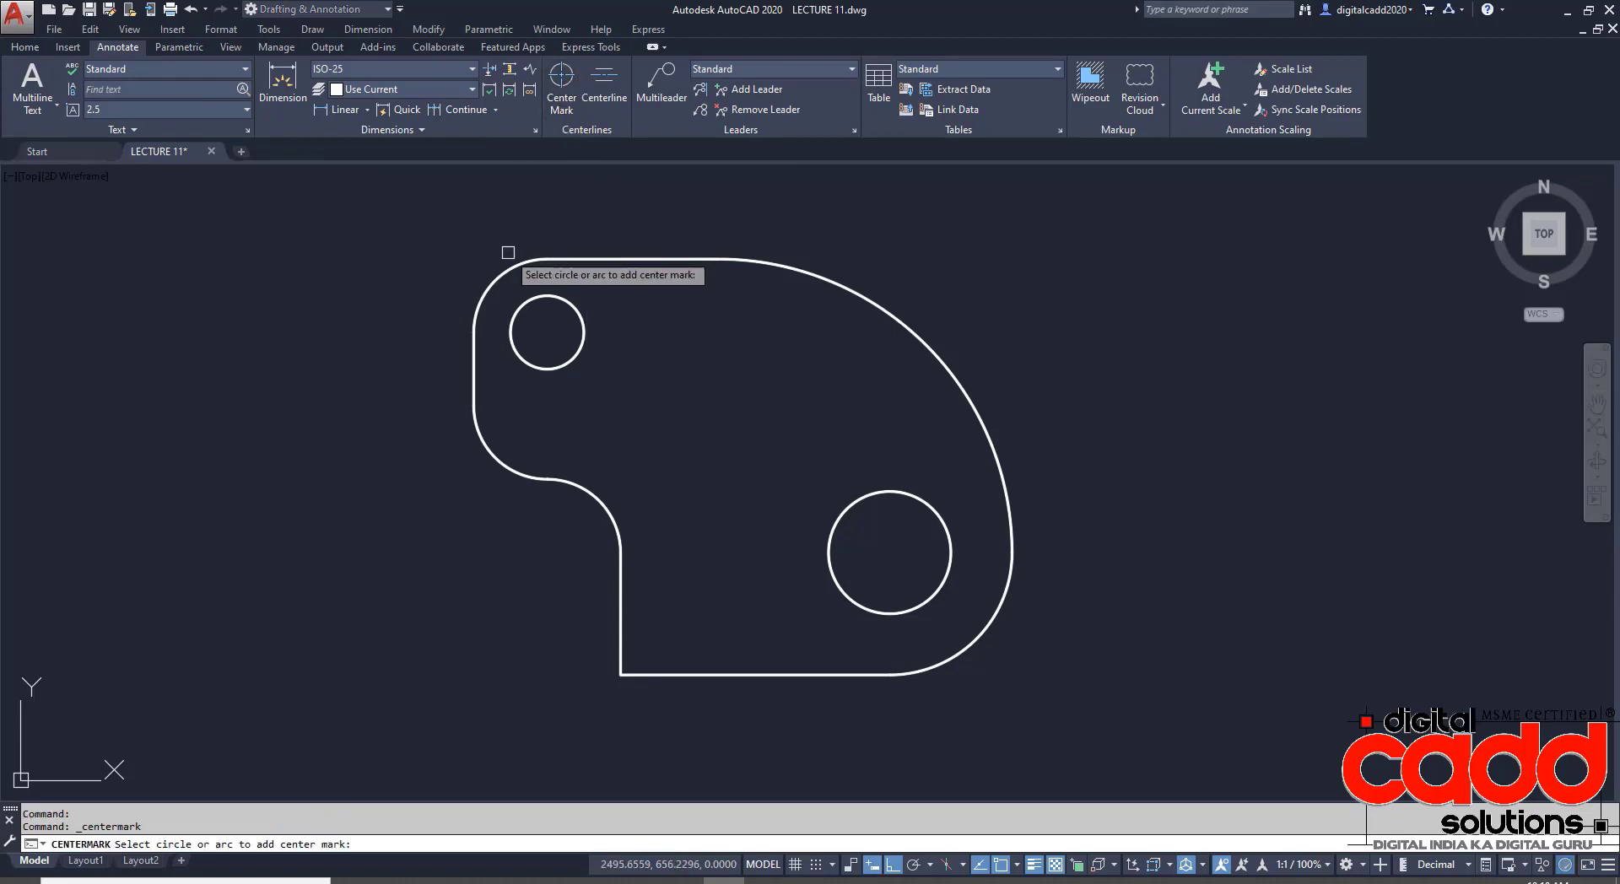
pyautogui.click(544, 296)
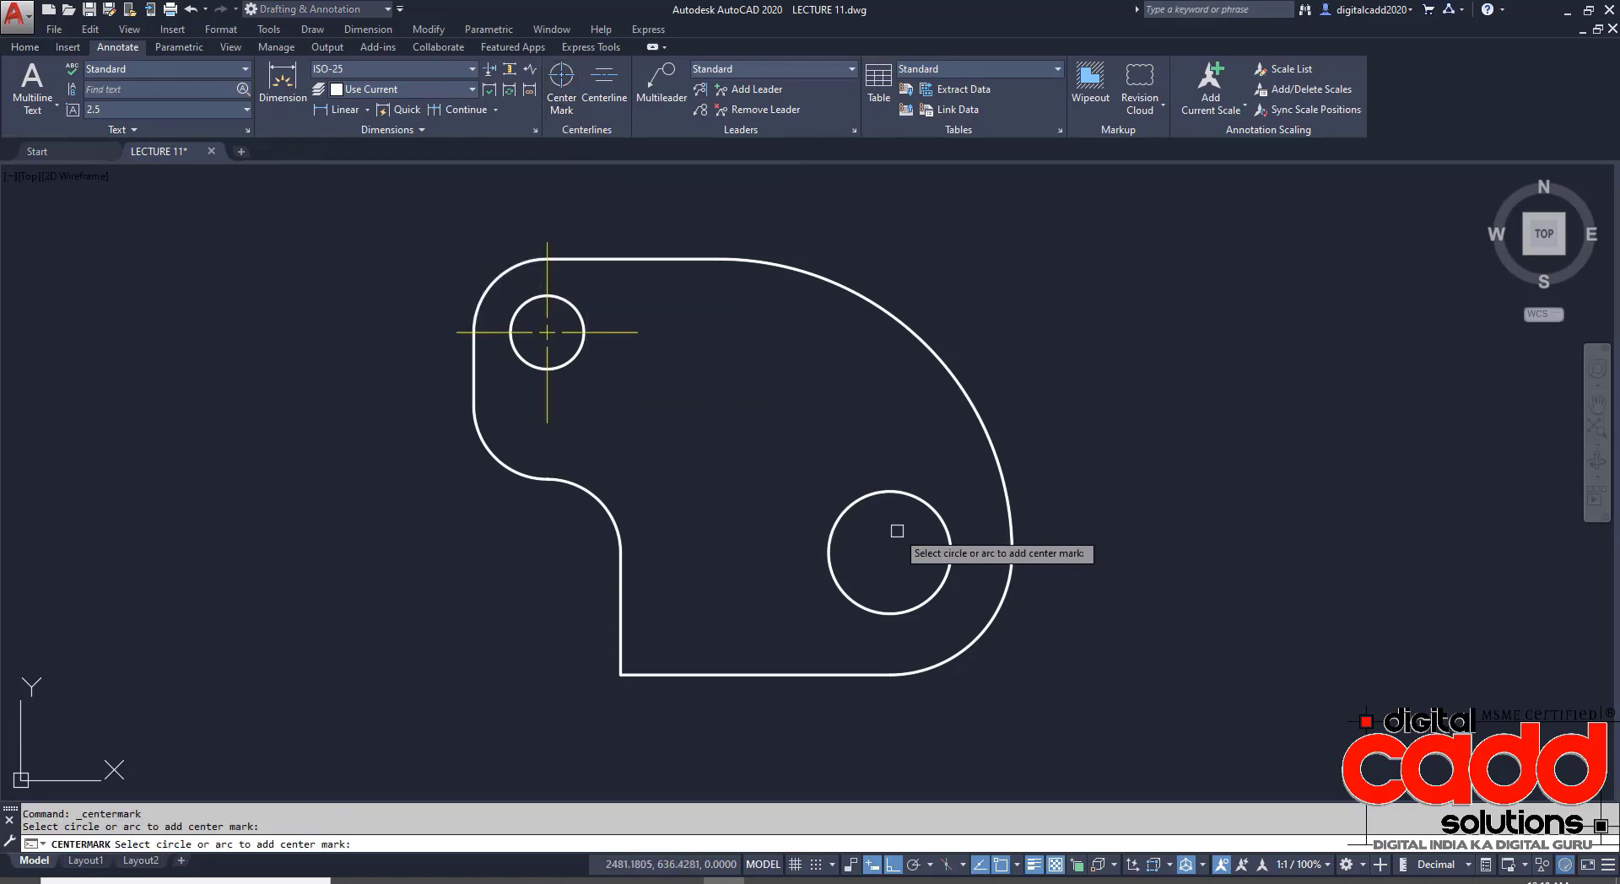
pyautogui.click(1003, 579)
pyautogui.press('Escape')
pyautogui.scroll(-3, 632, 561)
# - Bring the hook drawings into view and move the cam part up beside them
pyautogui.moveTo(542, 597); pyautogui.dragTo(837, 542, button='middle')
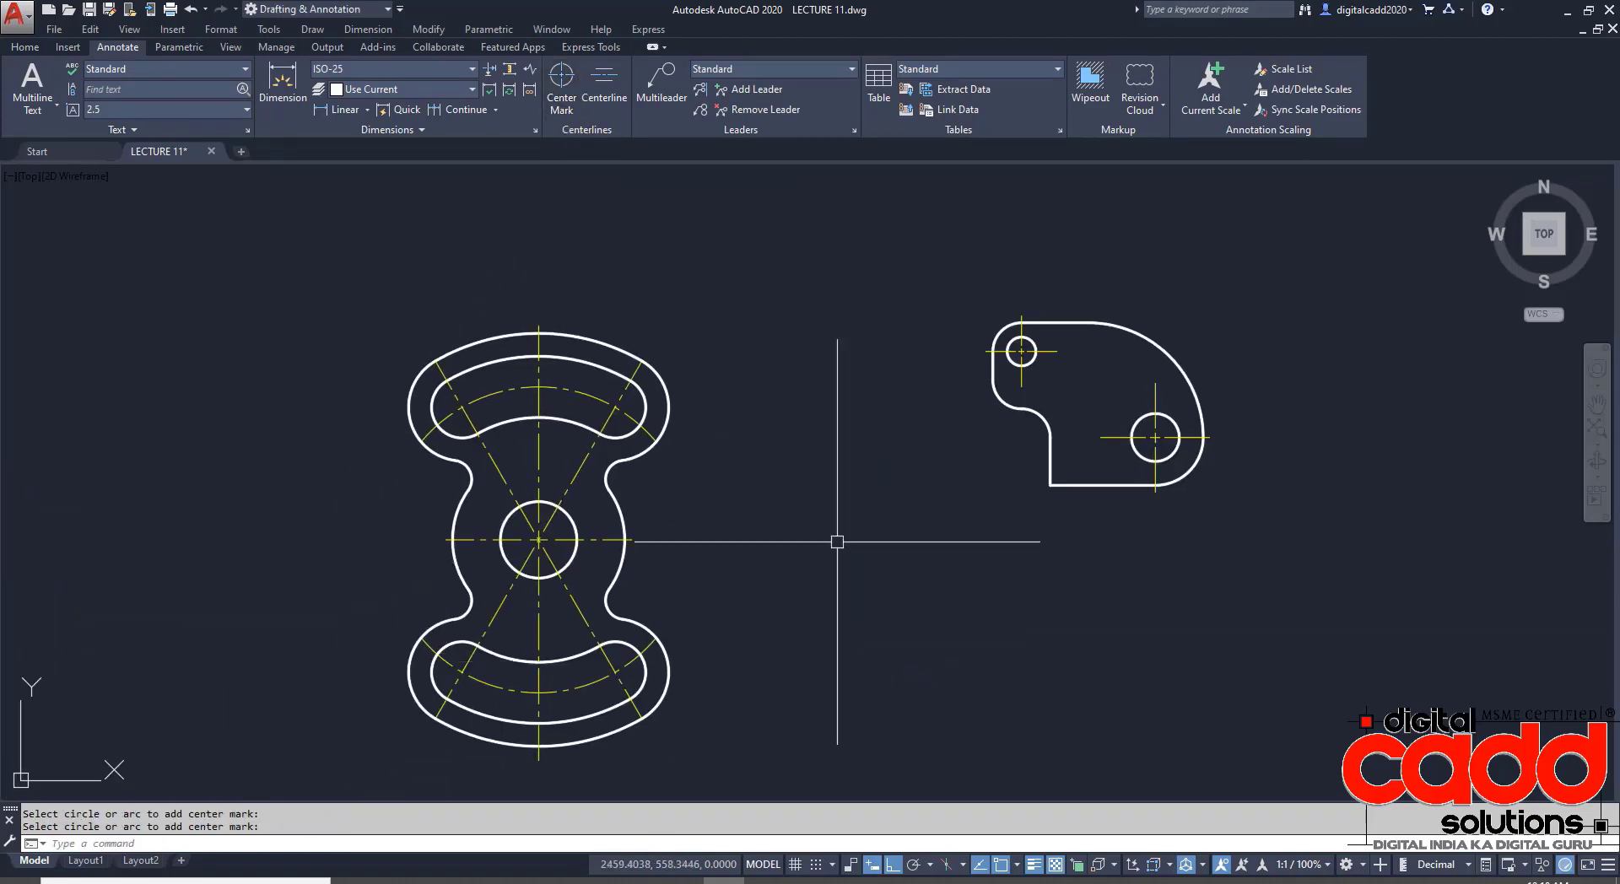
pyautogui.scroll(-4, 837, 542)
pyautogui.moveTo(846, 648); pyautogui.dragTo(1120, 648, button='middle')
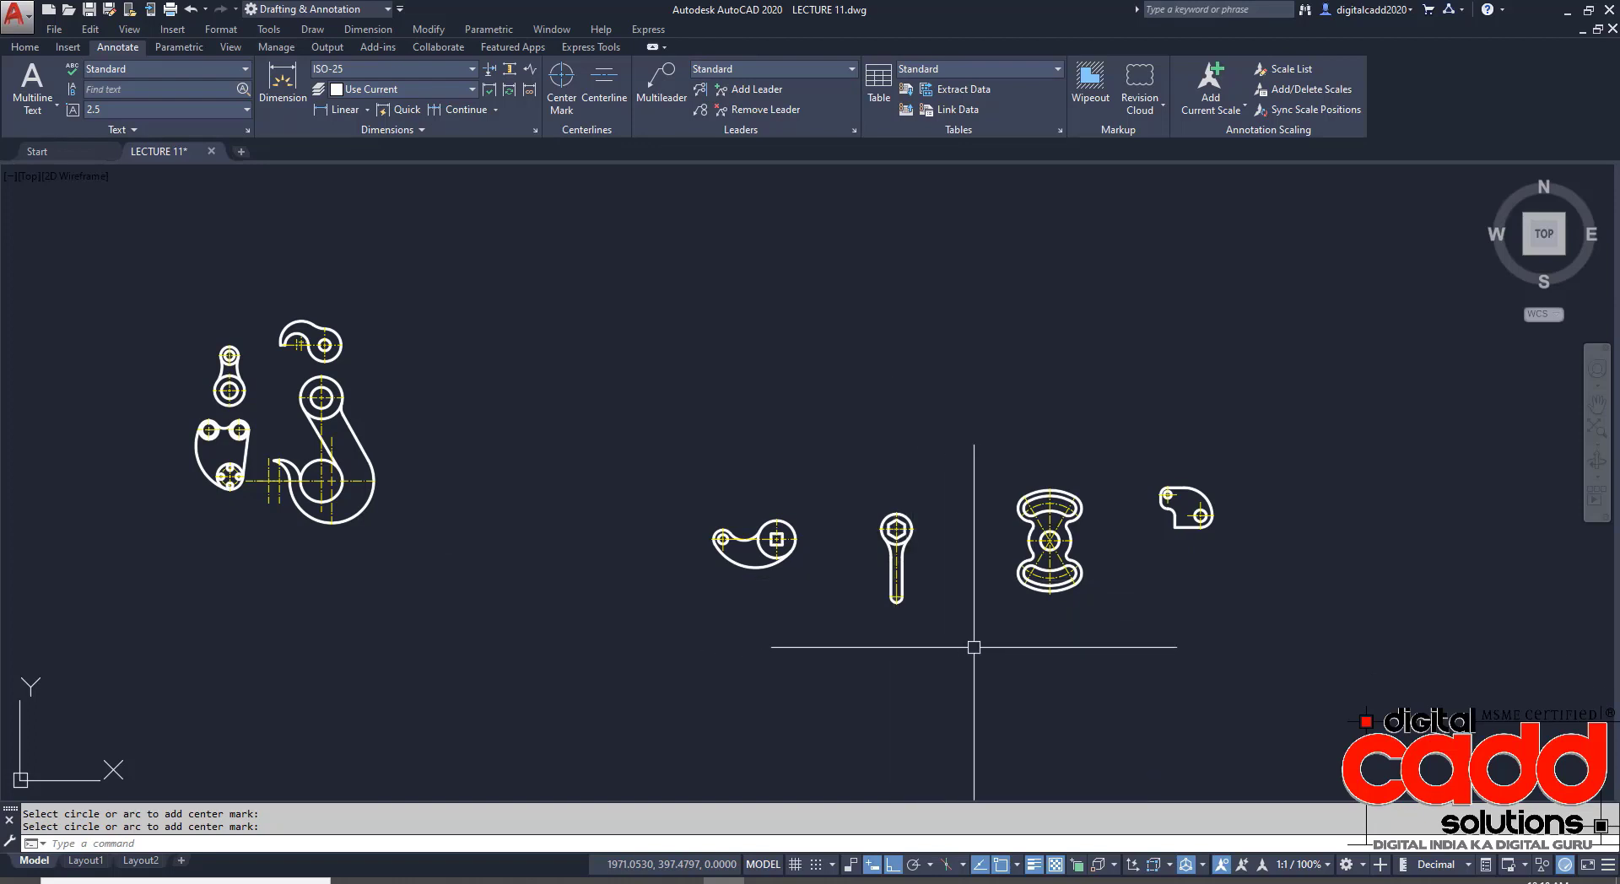
pyautogui.scroll(5, 1065, 606)
pyautogui.moveTo(1062, 608)
pyautogui.mouseDown(button='middle')
pyautogui.moveTo(665, 659)
pyautogui.moveTo(505, 629)
pyautogui.moveTo(720, 597)
pyautogui.mouseUp(button='middle')
pyautogui.scroll(-3, 721, 596)
pyautogui.moveTo(363, 540)
pyautogui.mouseDown(button='middle')
pyautogui.moveTo(688, 483)
pyautogui.moveTo(1066, 532)
pyautogui.mouseUp(button='middle')
pyautogui.moveTo(568, 390); pyautogui.dragTo(434, 420, button='middle')
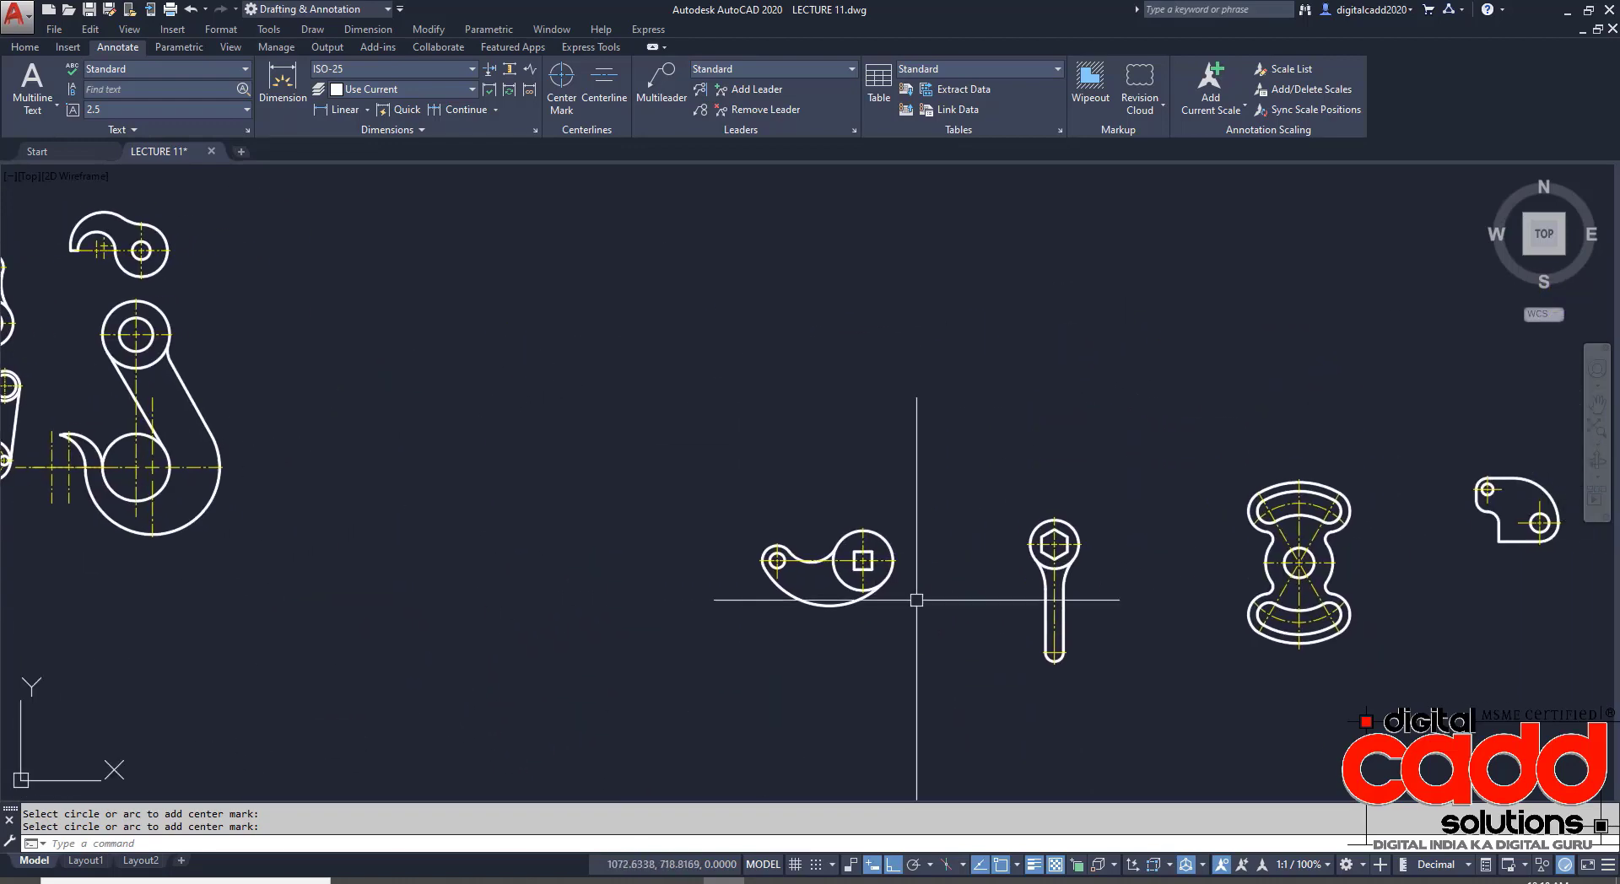
pyautogui.click(939, 470)
pyautogui.click(742, 642)
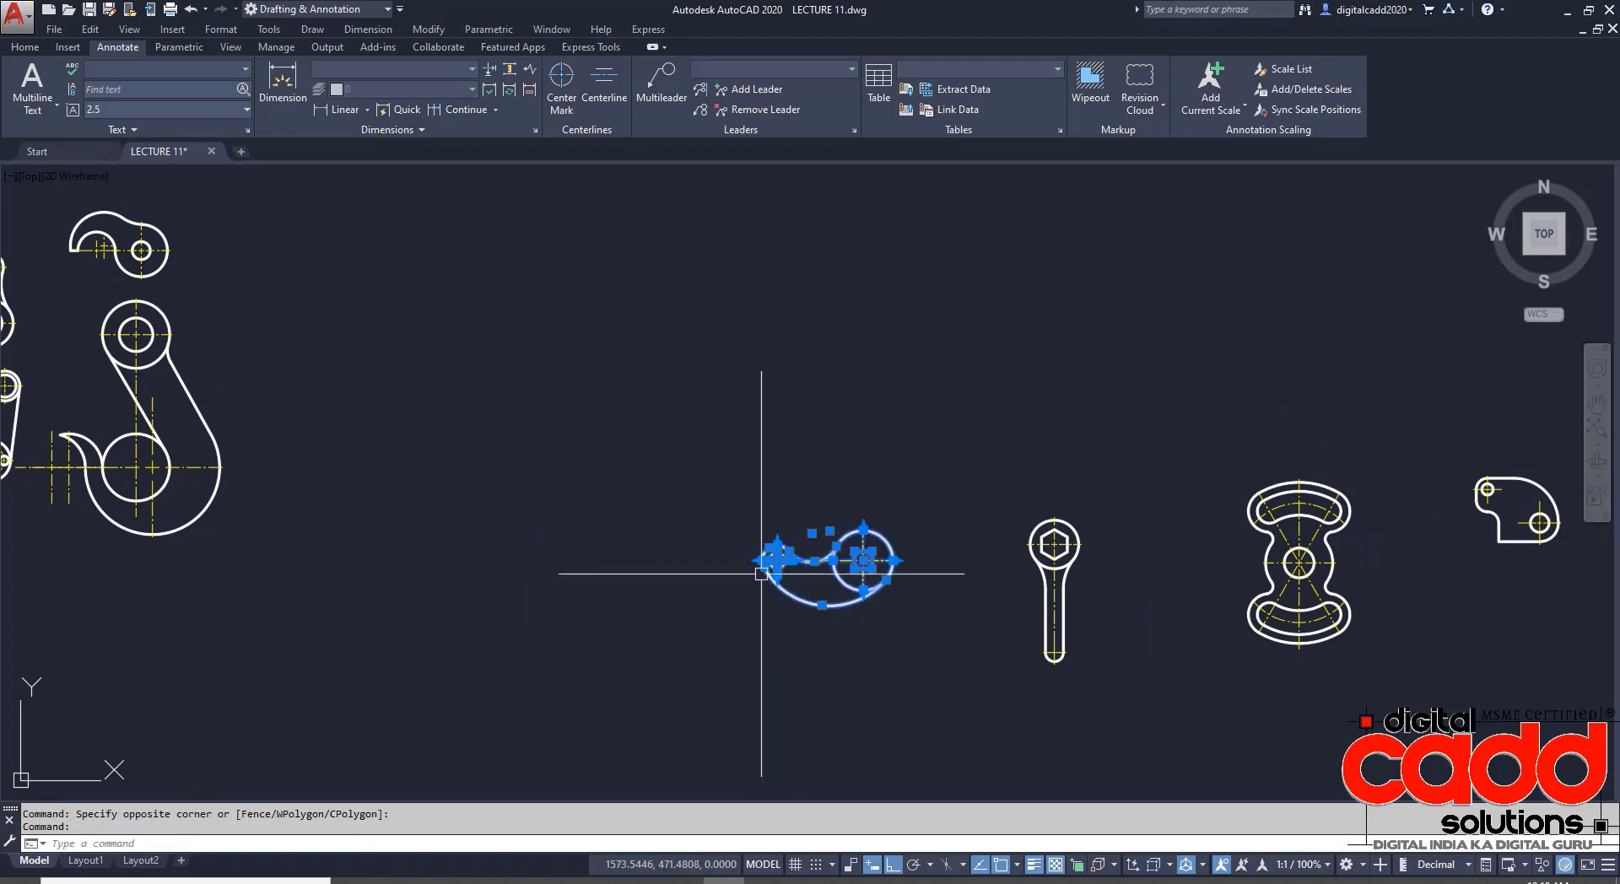
pyautogui.moveTo(814, 604); pyautogui.dragTo(325, 278)
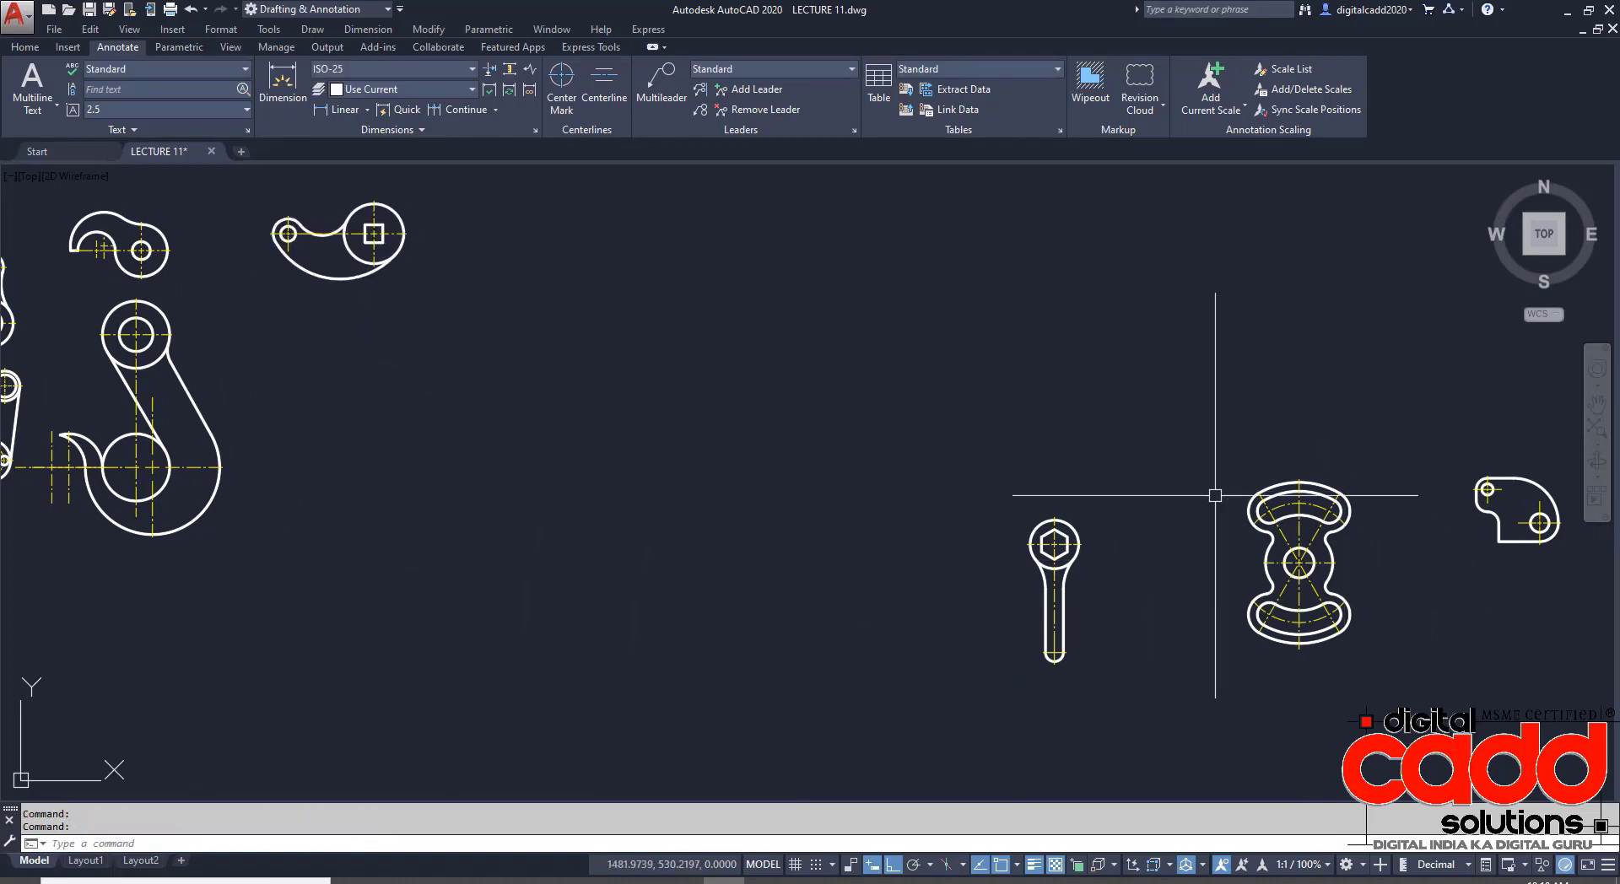
# - Move the wrench below the cam and the slotted hourglass part next to the cam
pyautogui.click(1128, 470)
pyautogui.click(1073, 660)
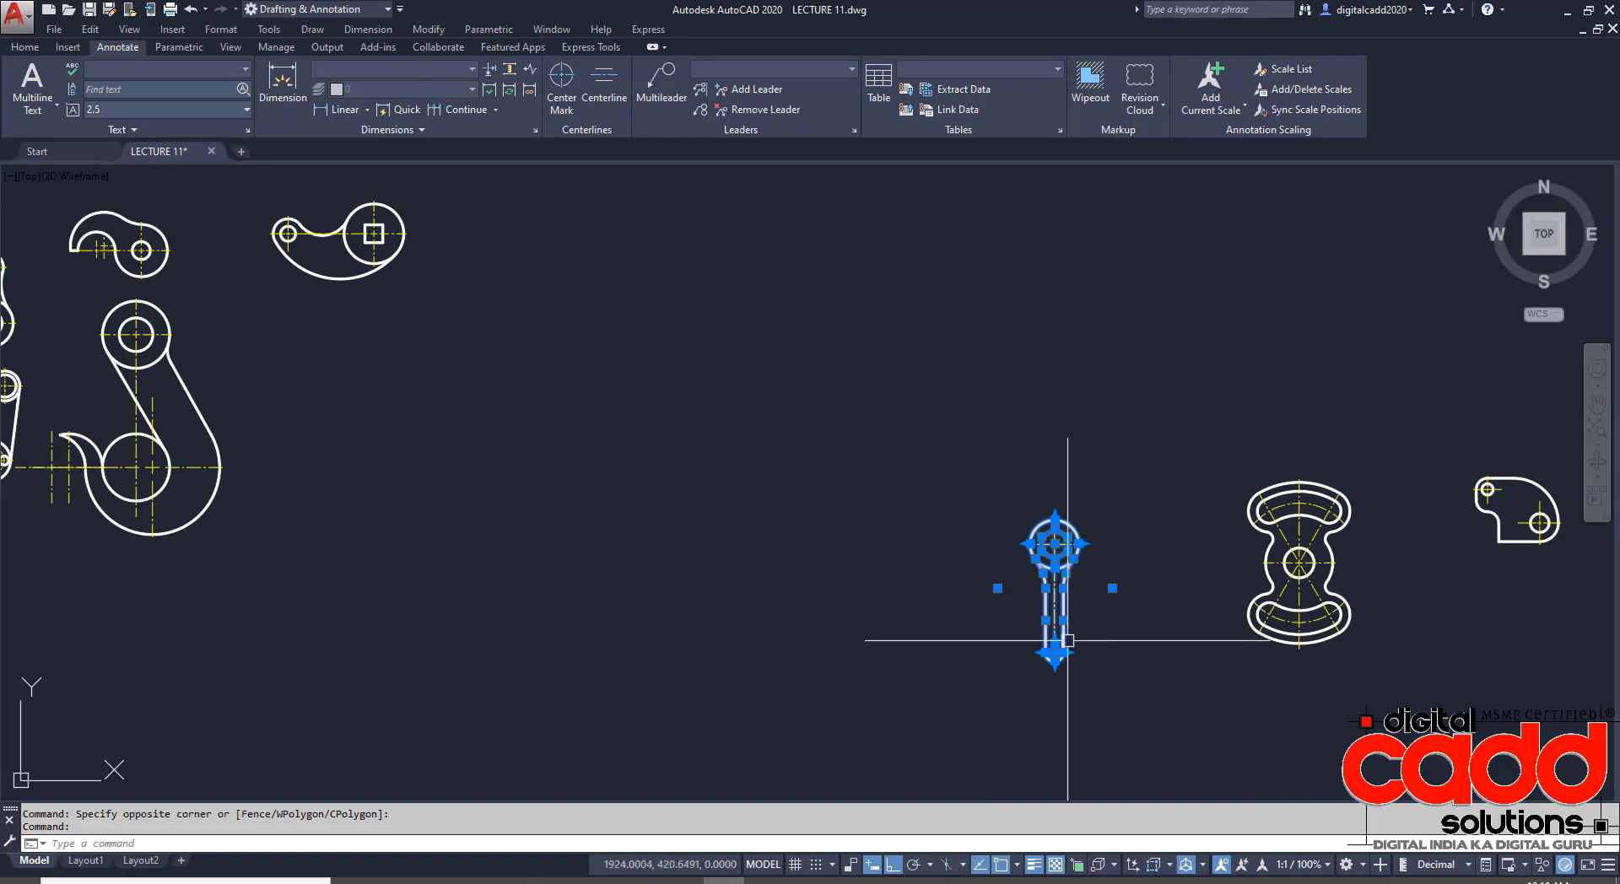
pyautogui.moveTo(1068, 640); pyautogui.dragTo(359, 481)
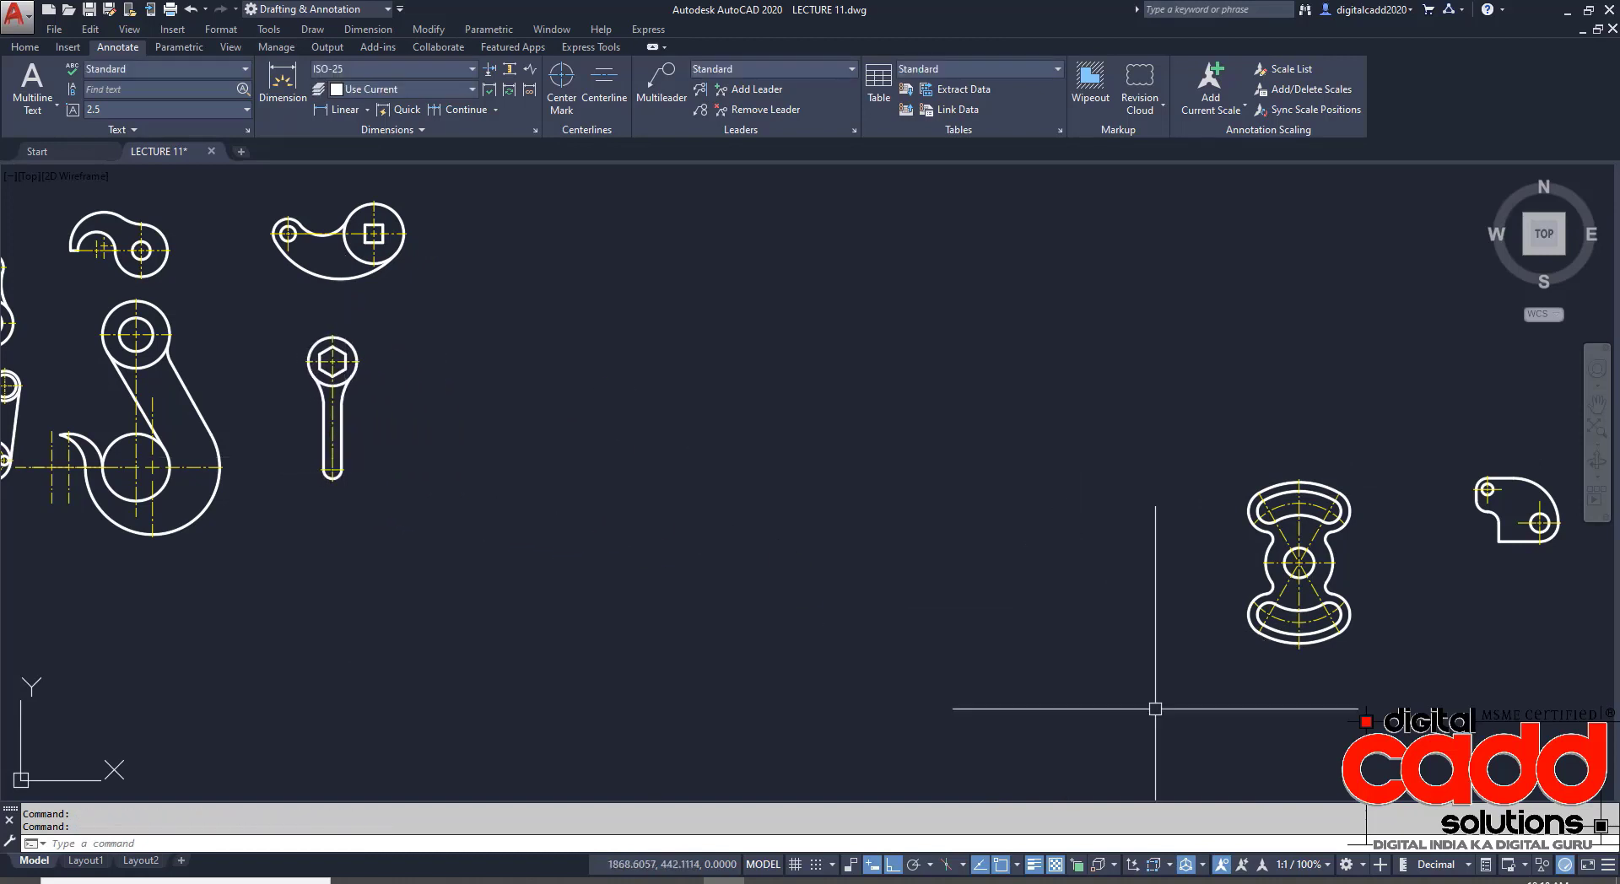
pyautogui.click(1389, 456)
pyautogui.click(1321, 636)
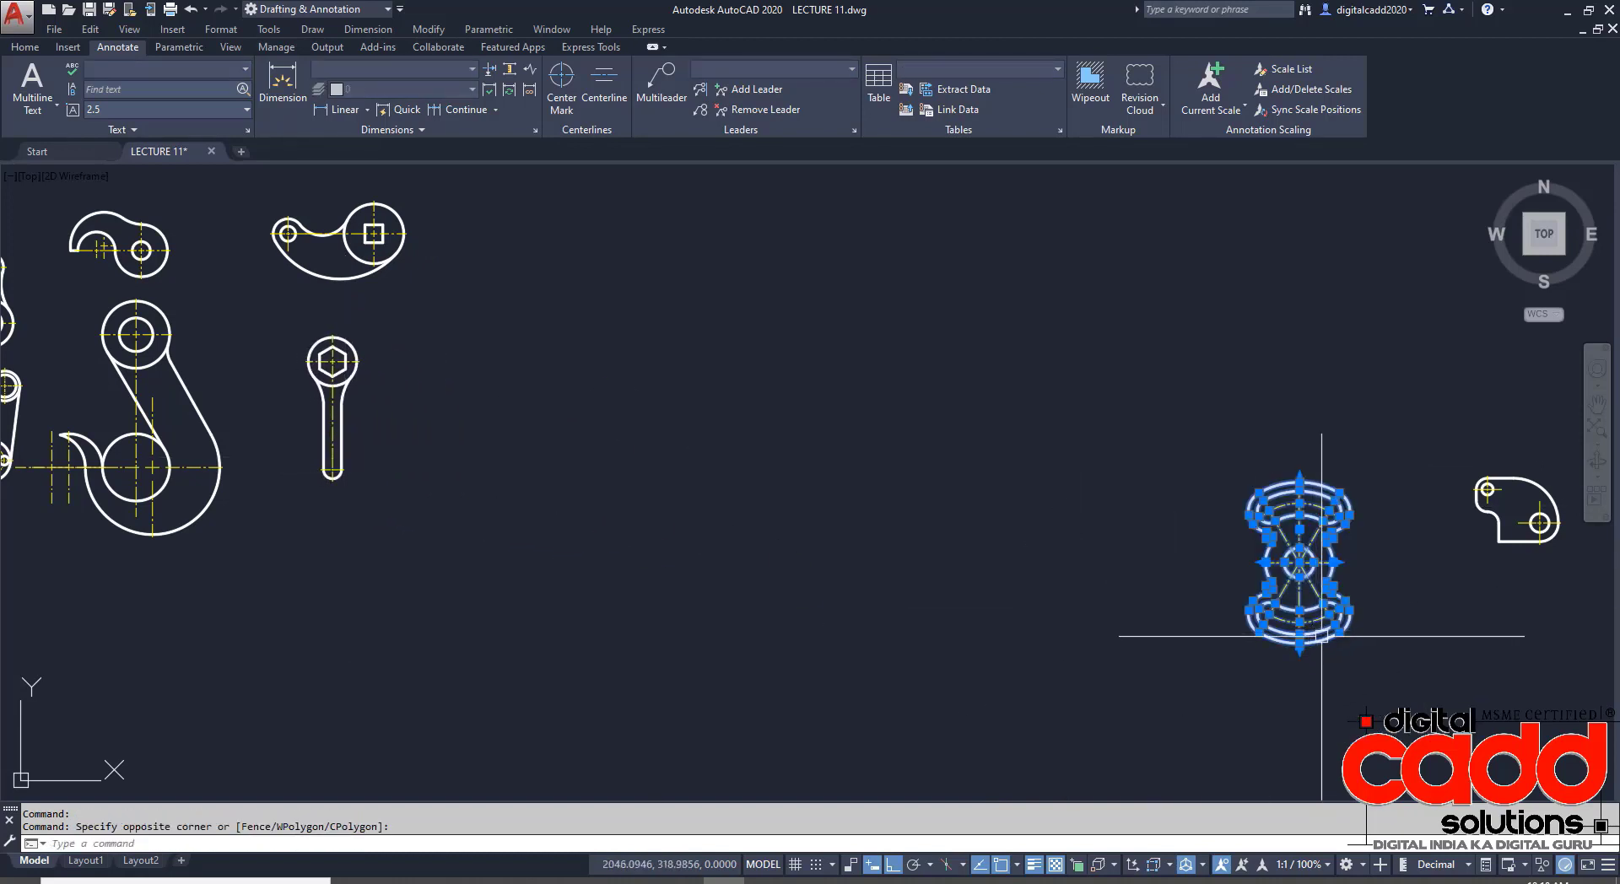
pyautogui.moveTo(1321, 636); pyautogui.dragTo(554, 359)
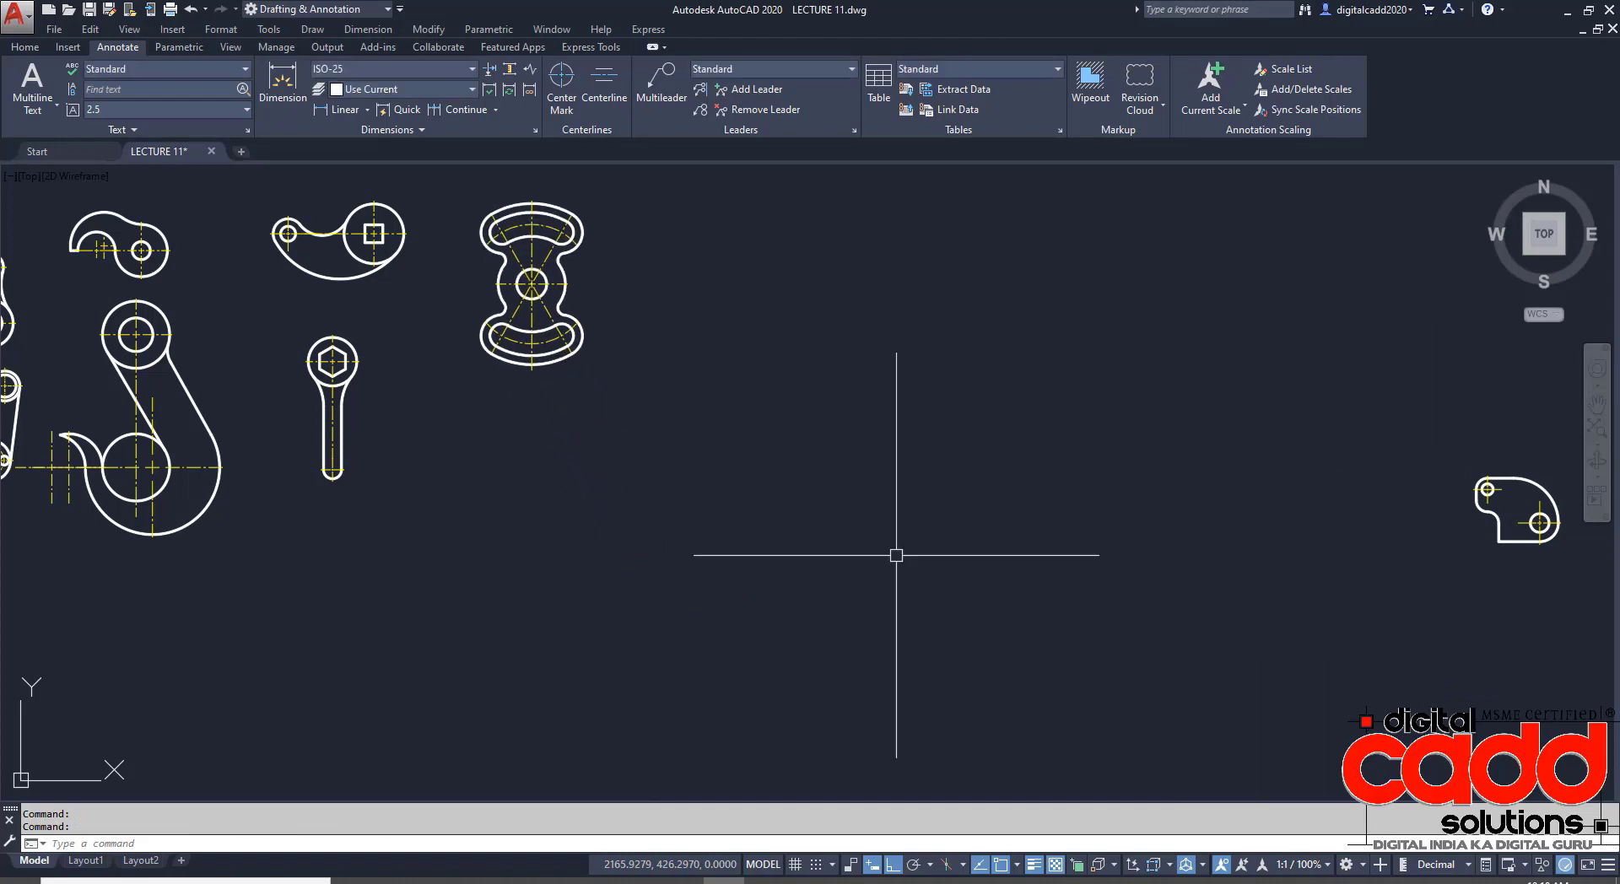
# - Move the bracket part beside the wrench, below the slotted part
pyautogui.moveTo(1413, 595); pyautogui.dragTo(1146, 563, button='middle')
pyautogui.click(1146, 351)
pyautogui.click(1312, 543)
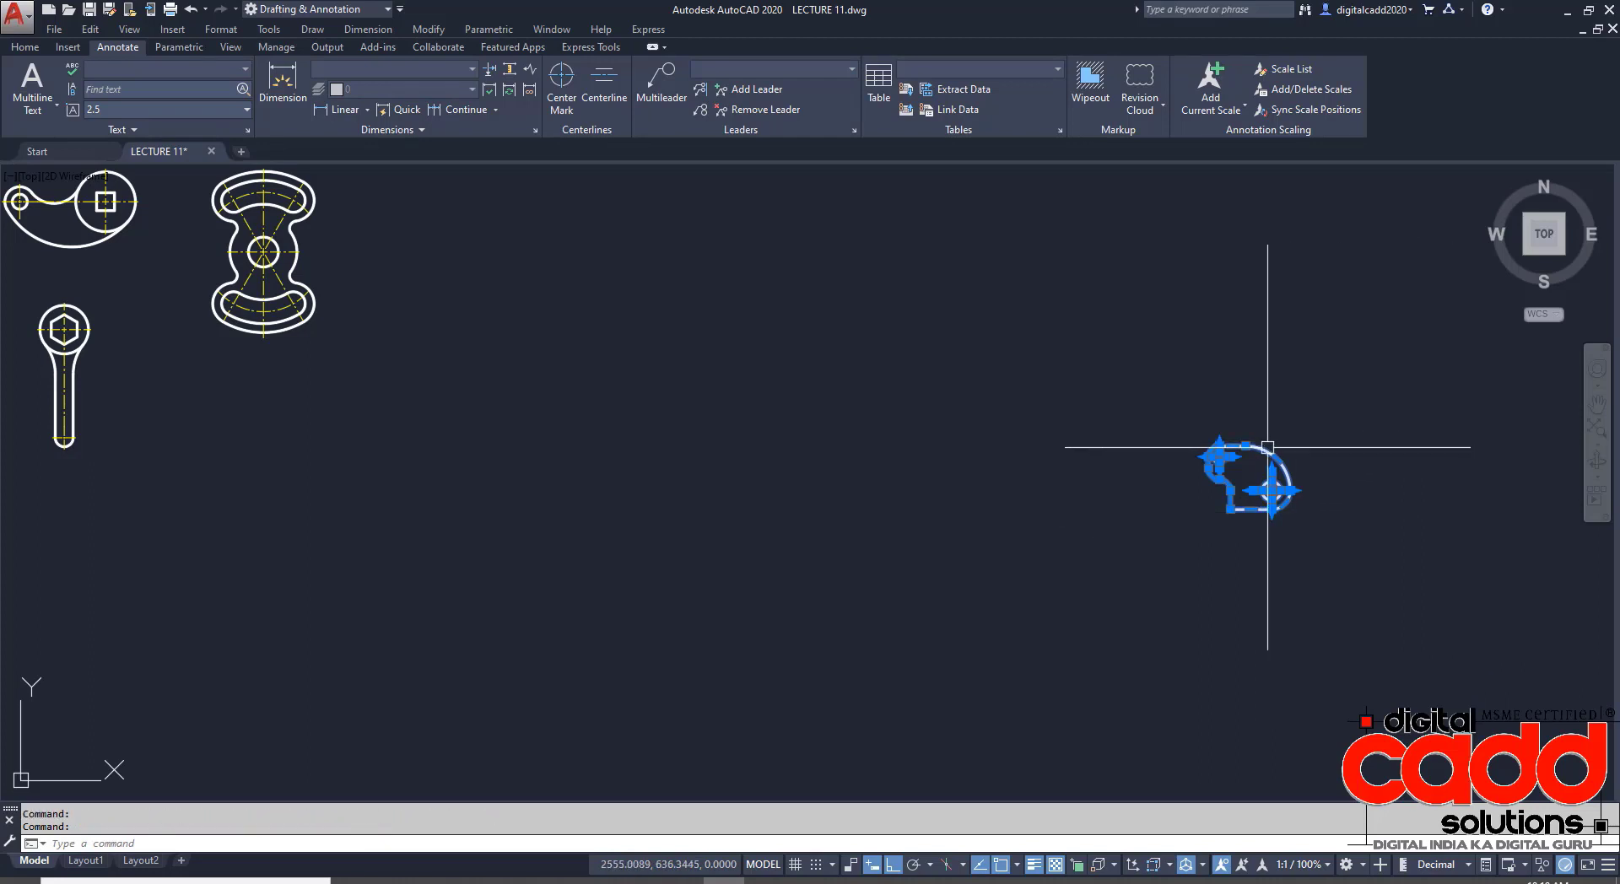
pyautogui.moveTo(1273, 447)
pyautogui.mouseDown()
pyautogui.moveTo(932, 481)
pyautogui.moveTo(253, 405)
pyautogui.mouseUp()
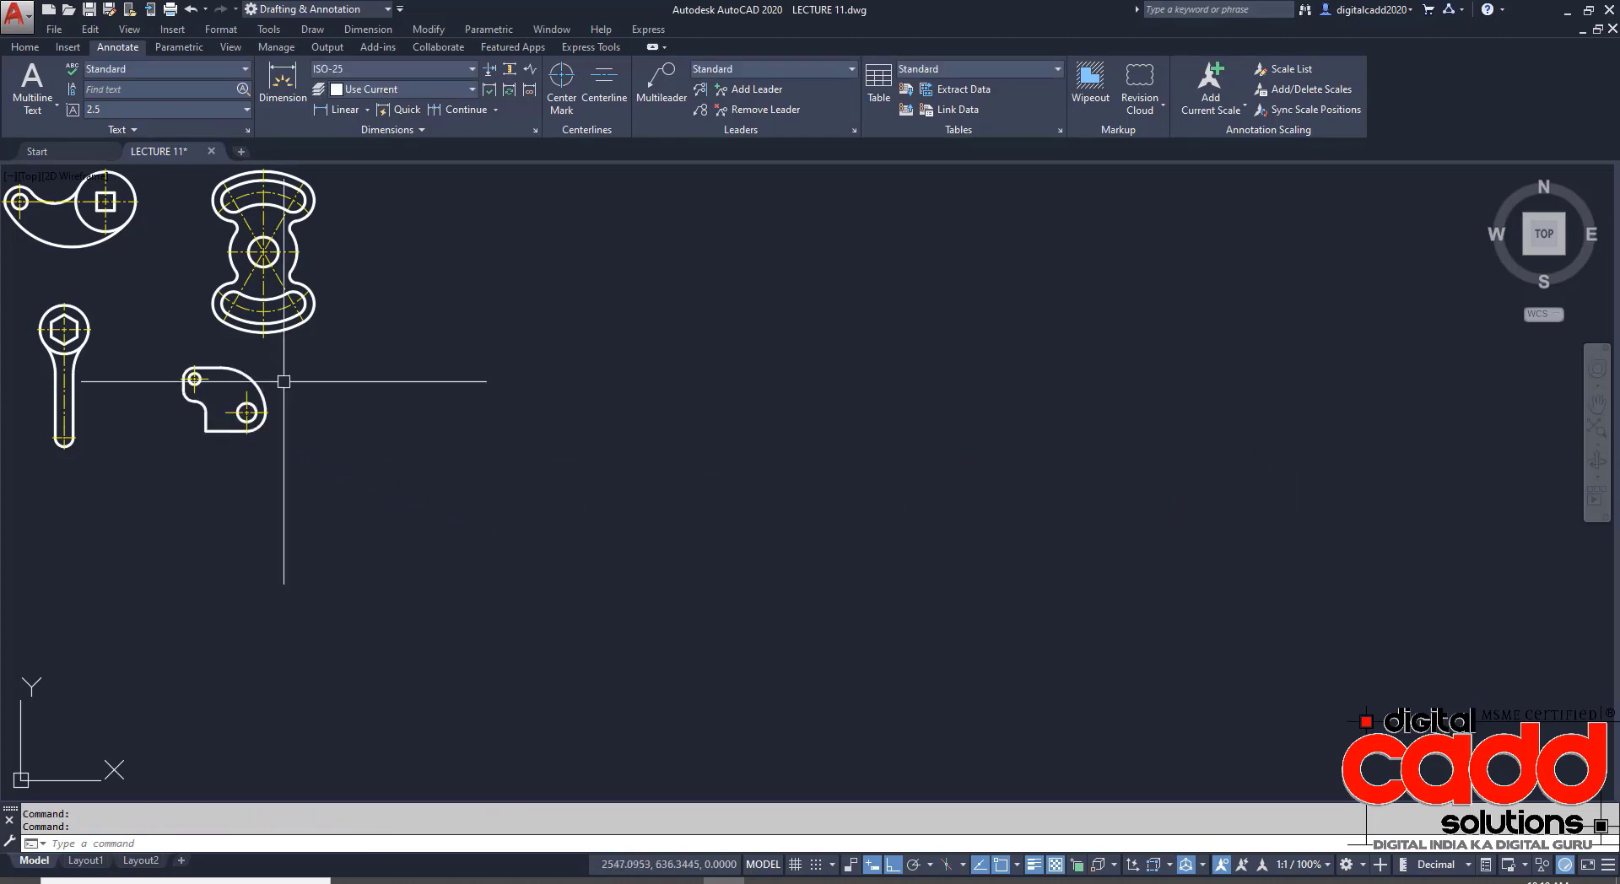
pyautogui.moveTo(283, 387)
pyautogui.mouseDown(button='middle')
pyautogui.moveTo(863, 550)
pyautogui.moveTo(992, 564)
pyautogui.mouseUp(button='middle')
pyautogui.scroll(2, 762, 583)
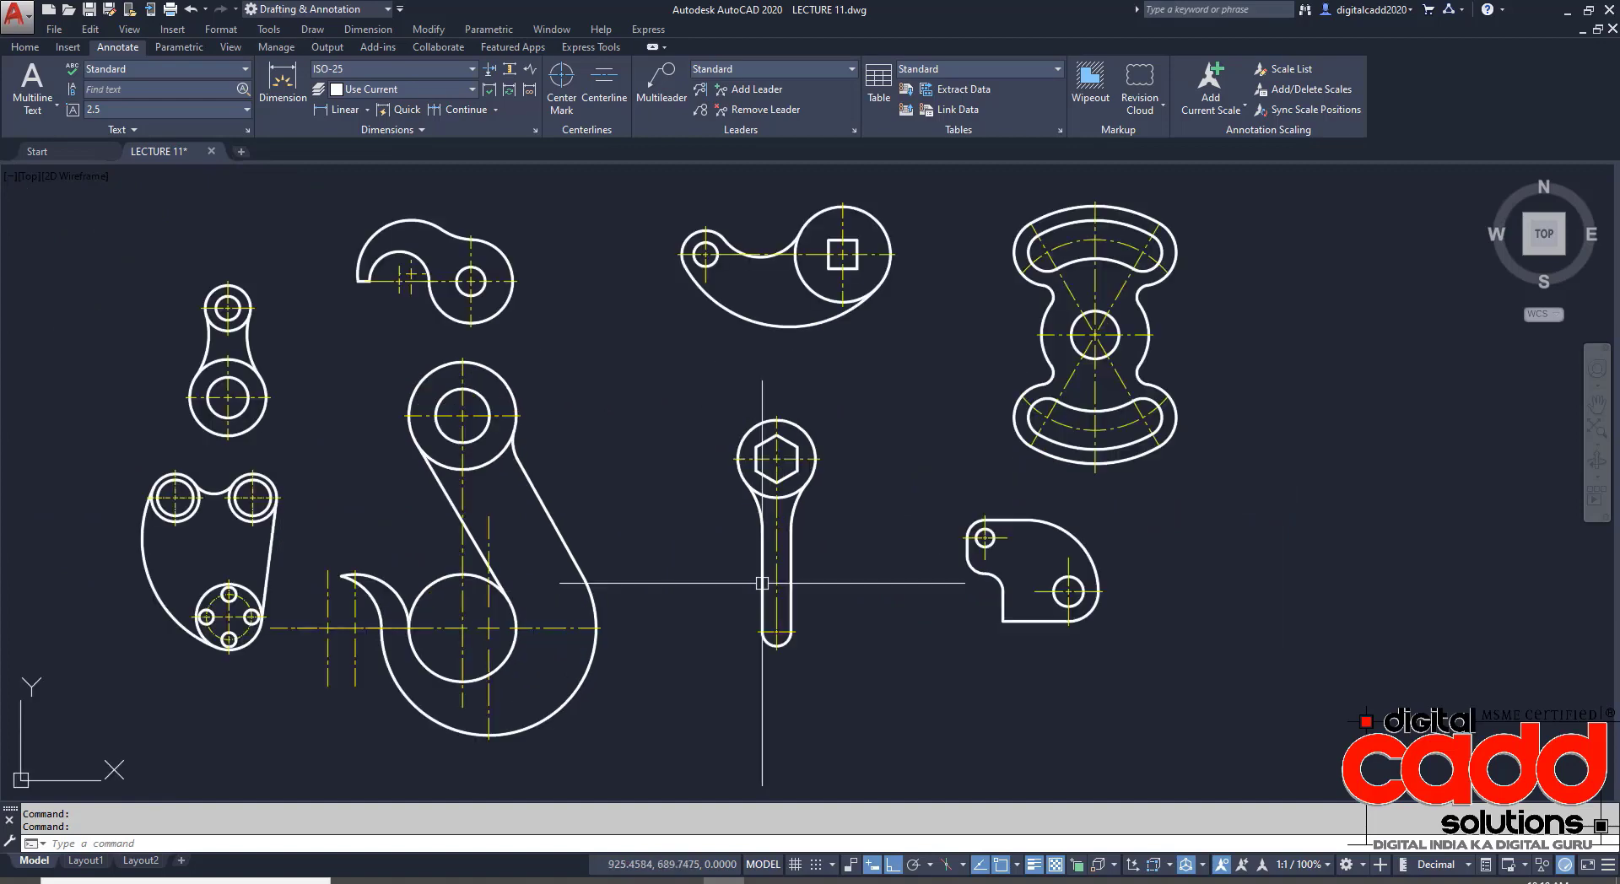
pyautogui.click(23, 48)
pyautogui.moveTo(772, 475); pyautogui.dragTo(751, 480, button='middle')
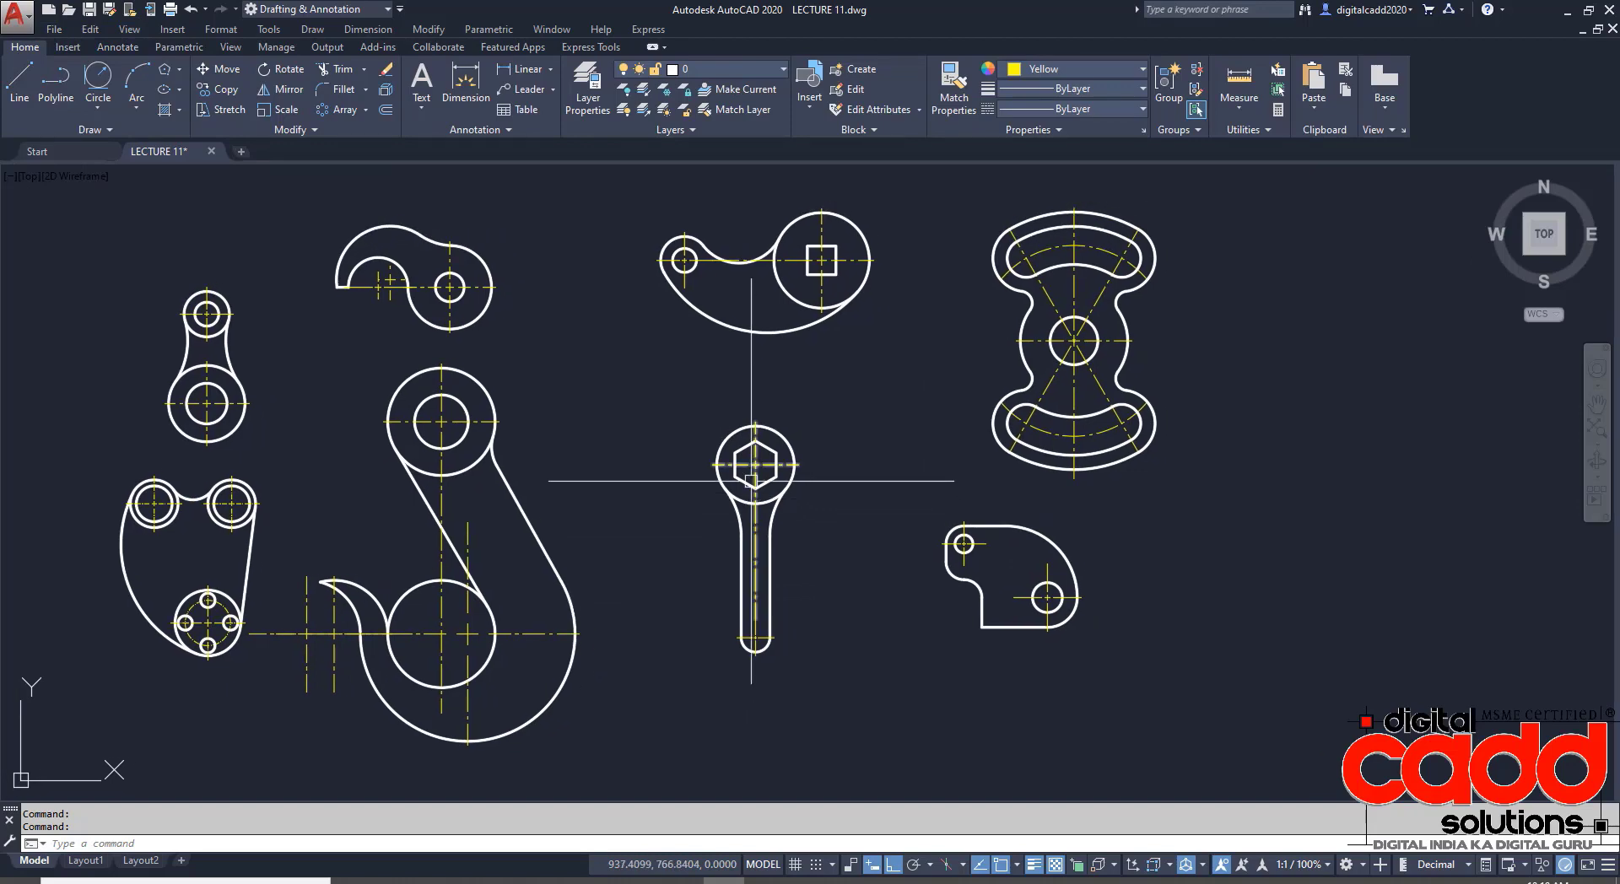
pyautogui.scroll(-2, 751, 481)
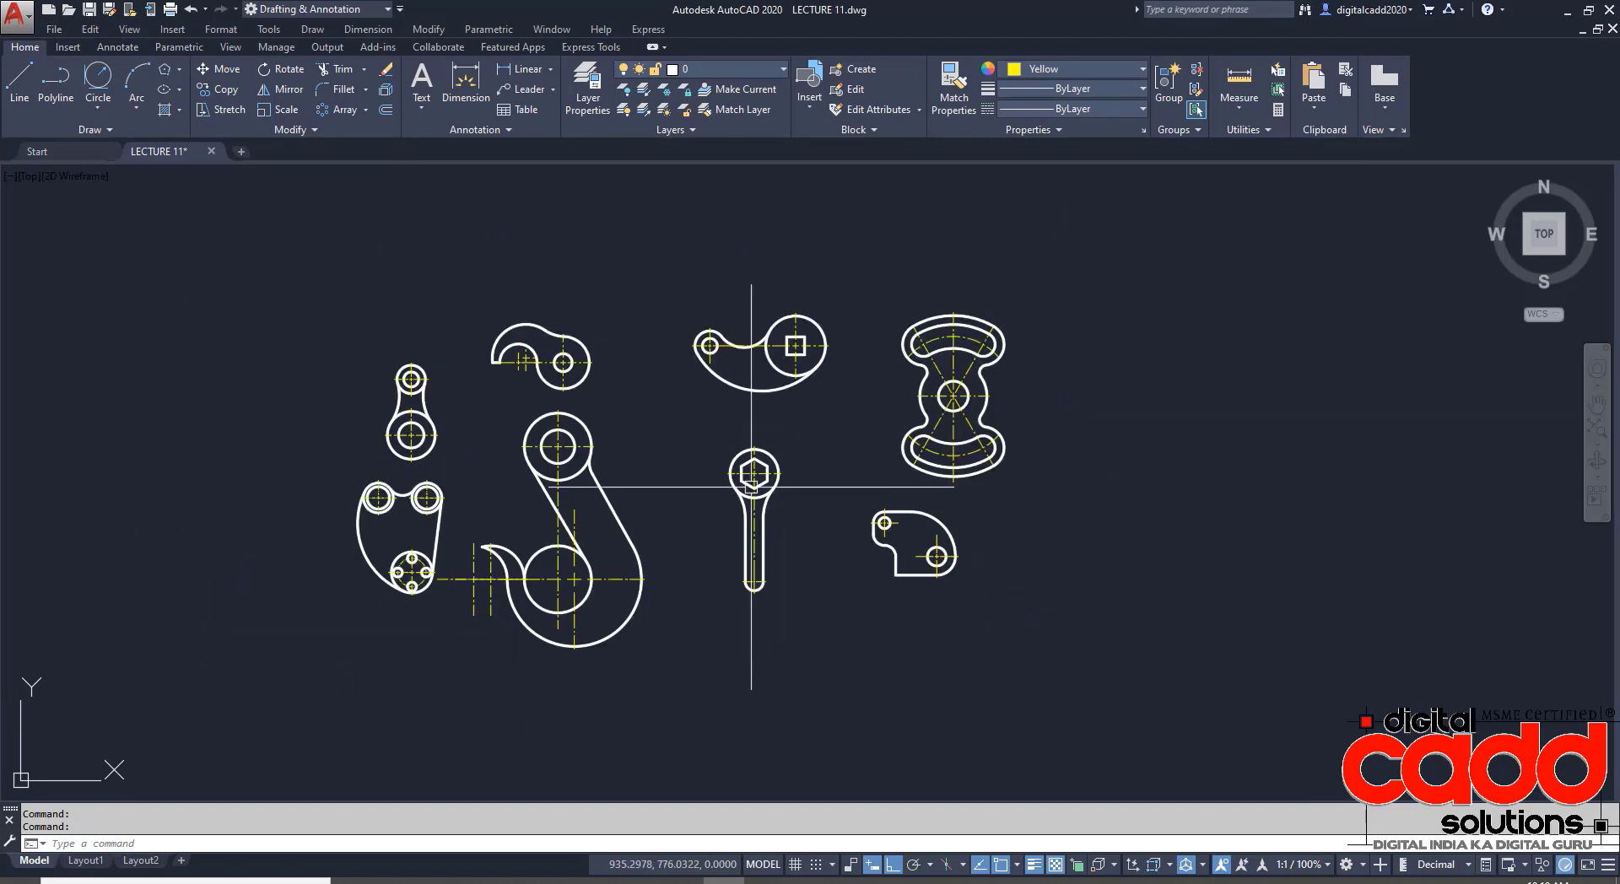
# - Make Cyan the current colour and load BORDER2 as the current linetype
pyautogui.click(1061, 70)
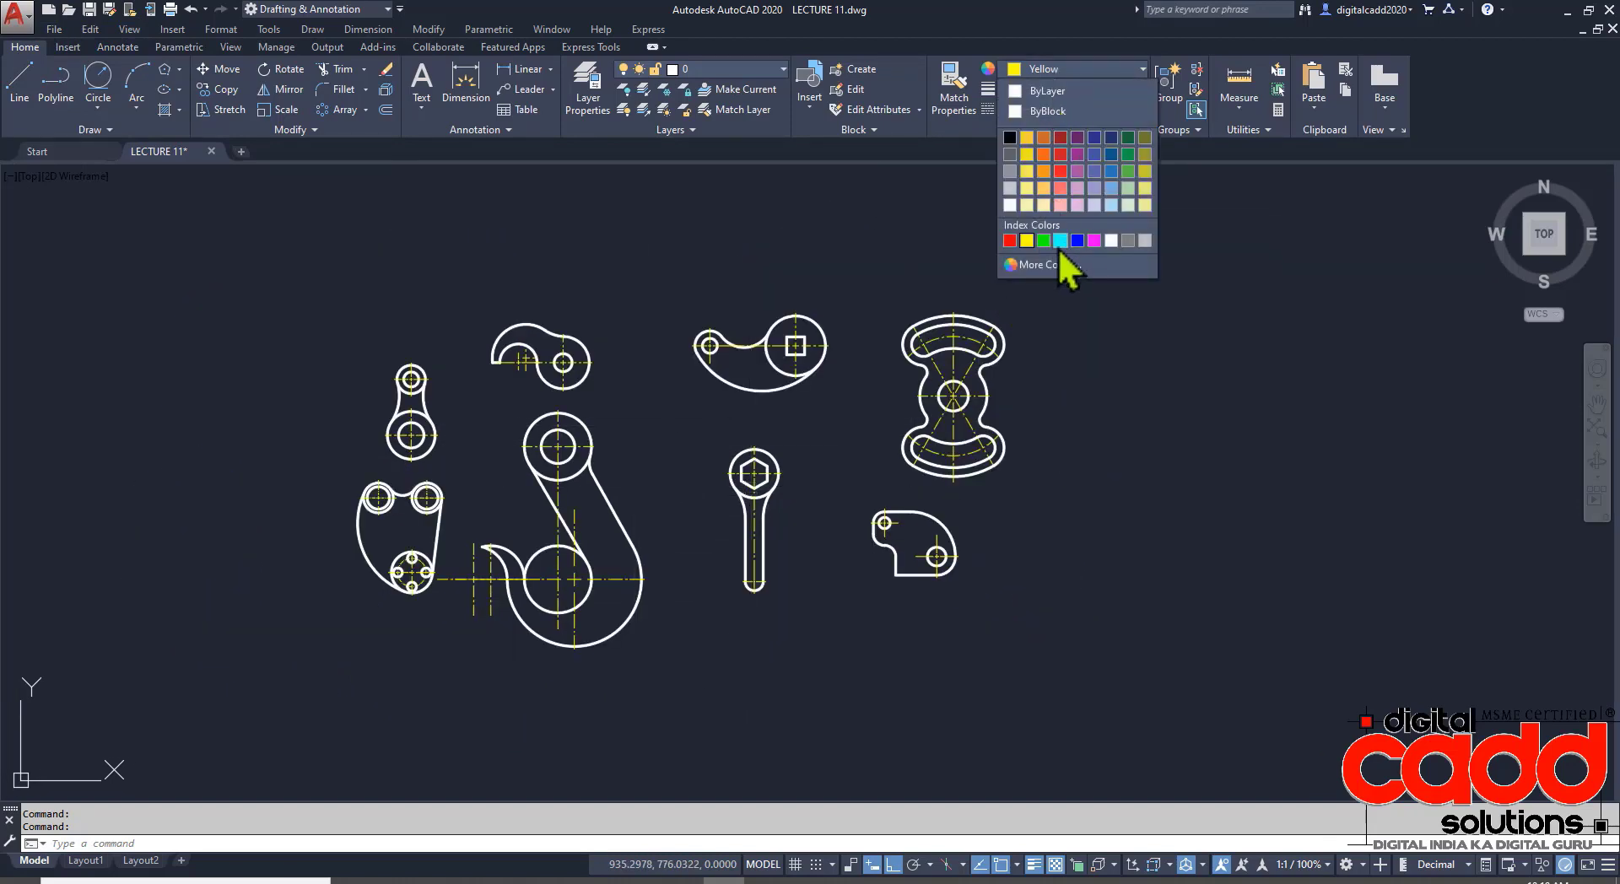
pyautogui.click(1059, 241)
pyautogui.click(1070, 111)
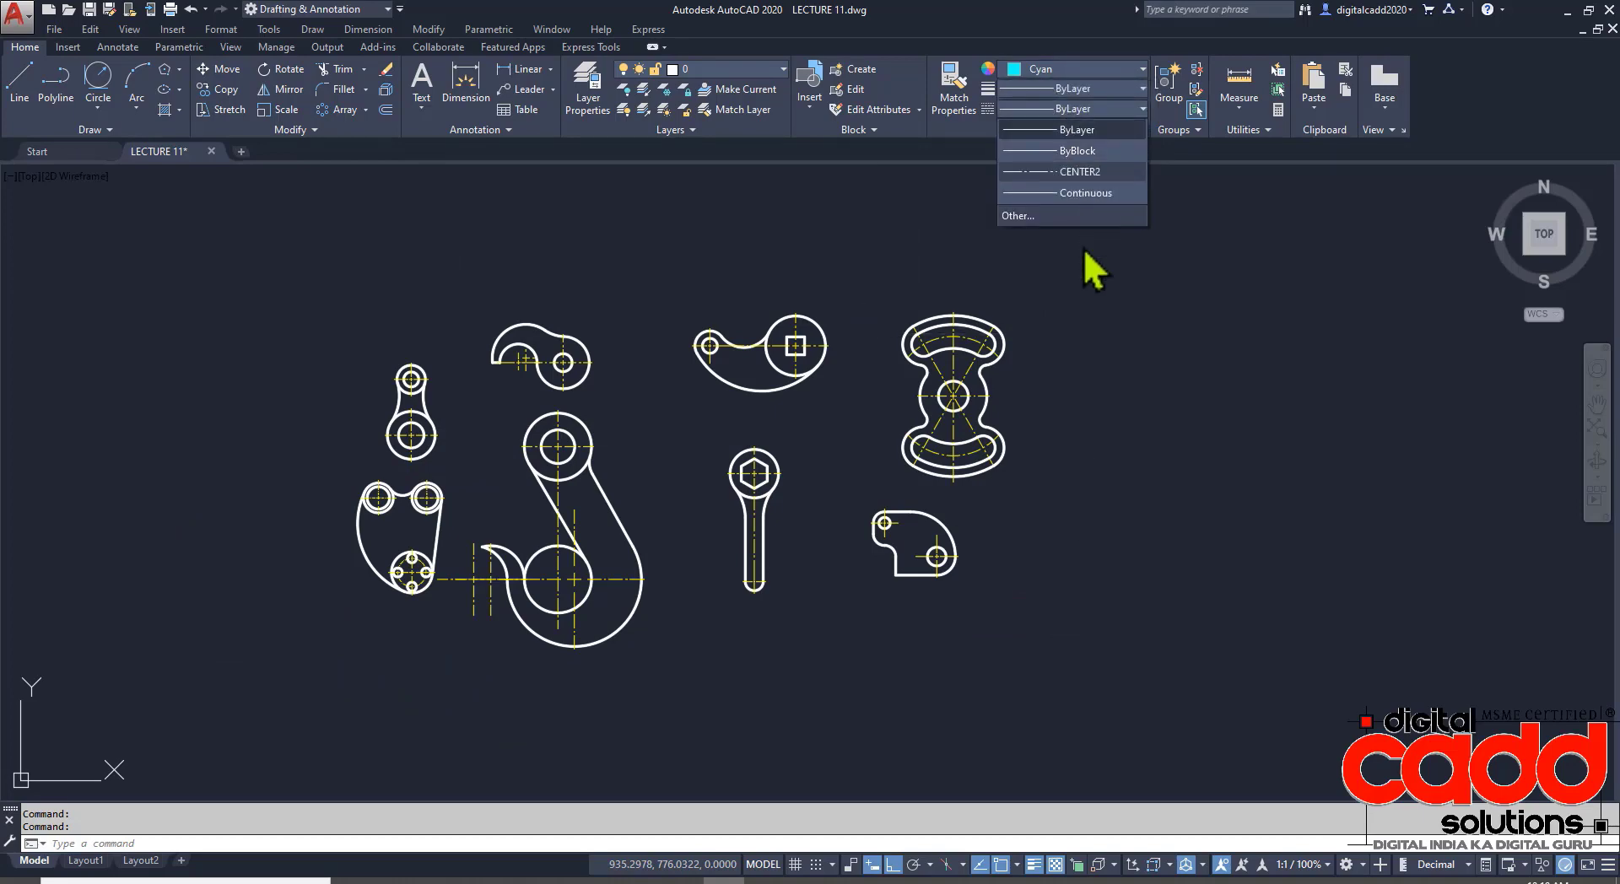
pyautogui.click(1061, 217)
pyautogui.click(941, 305)
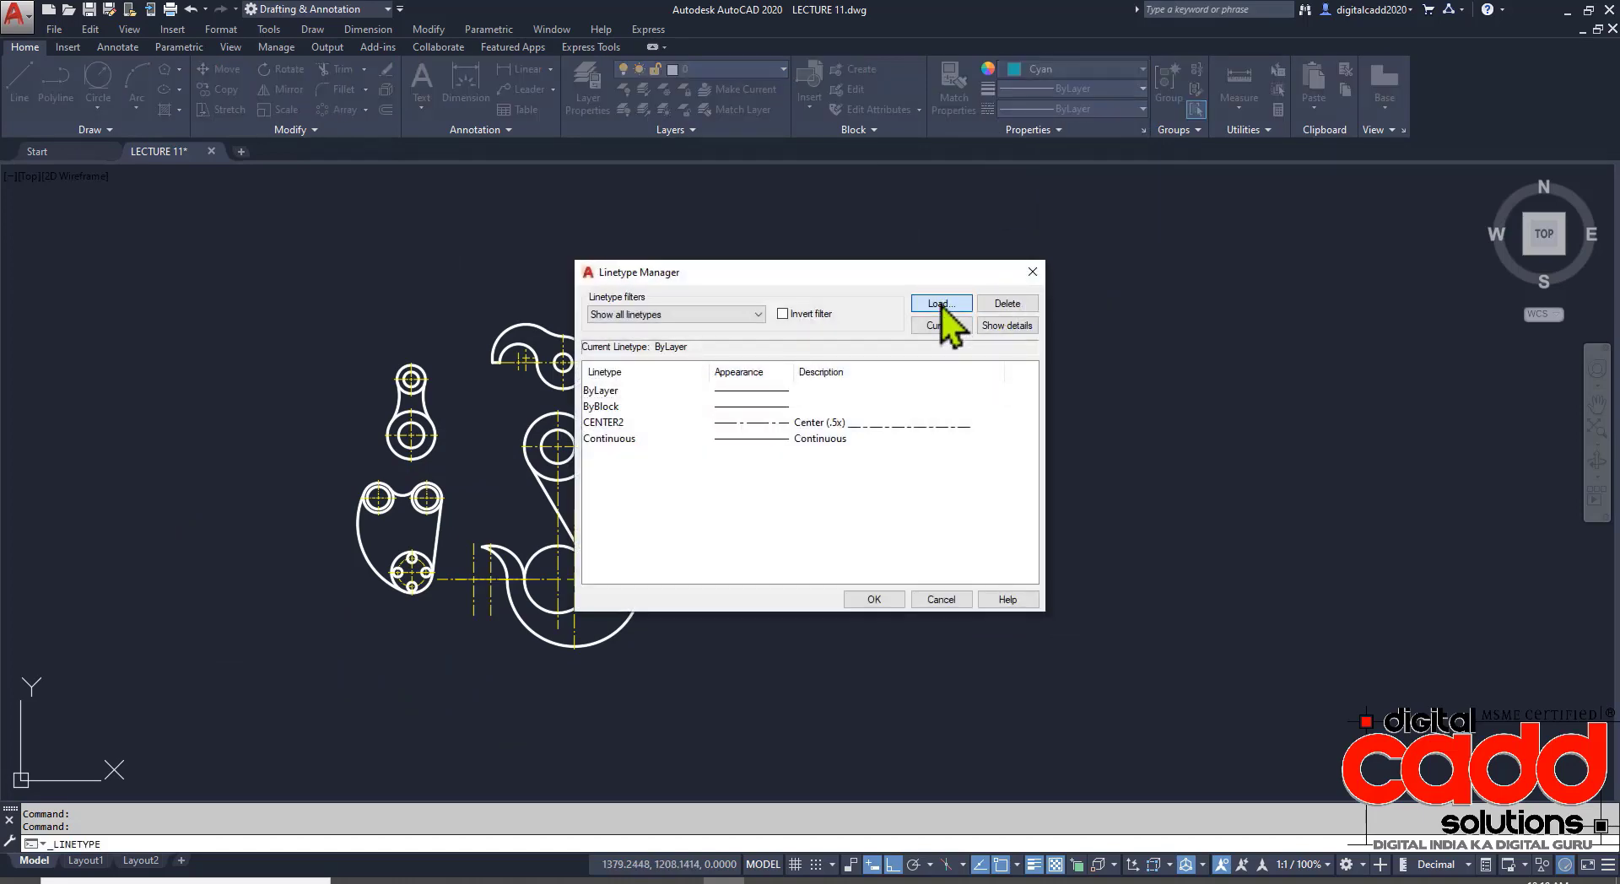
pyautogui.write('border')
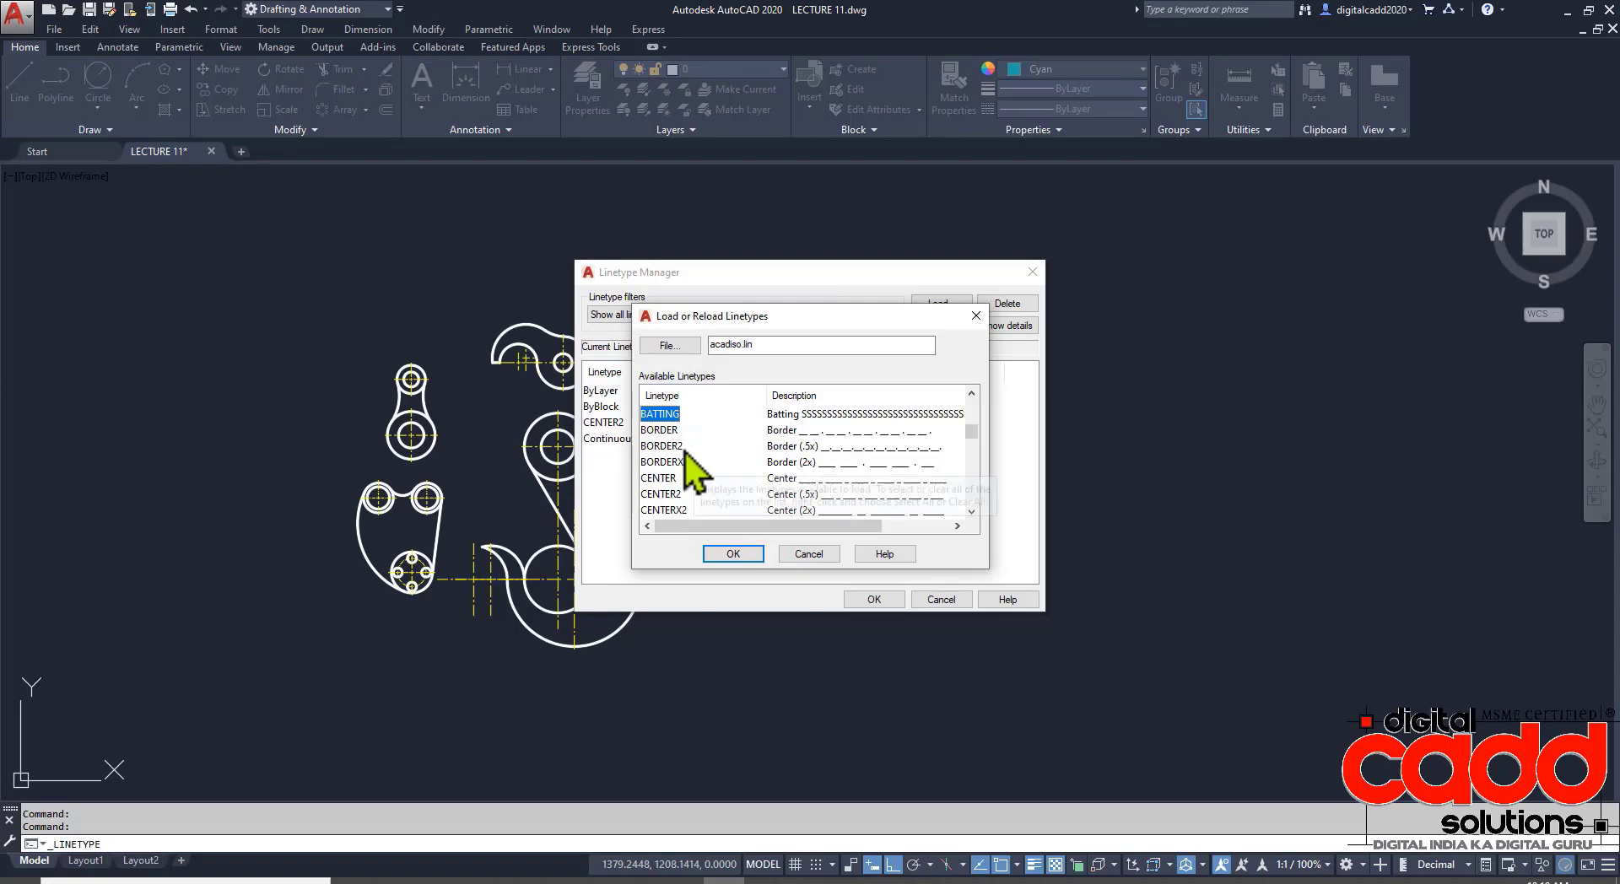
pyautogui.write('2')
pyautogui.click(732, 554)
pyautogui.click(871, 600)
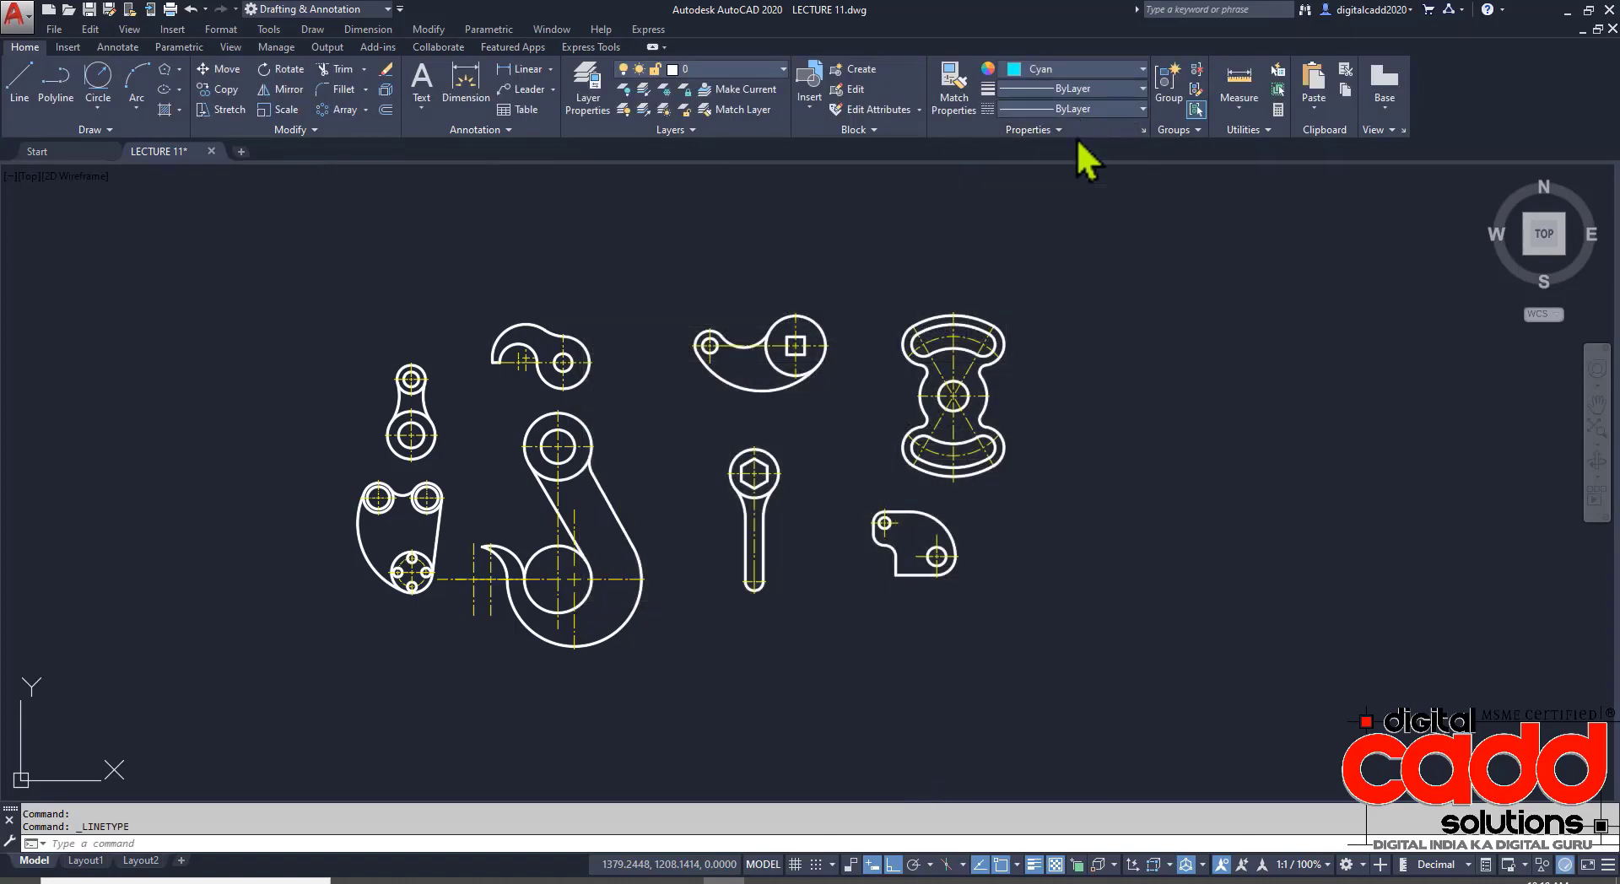
pyautogui.click(1089, 109)
pyautogui.click(1095, 175)
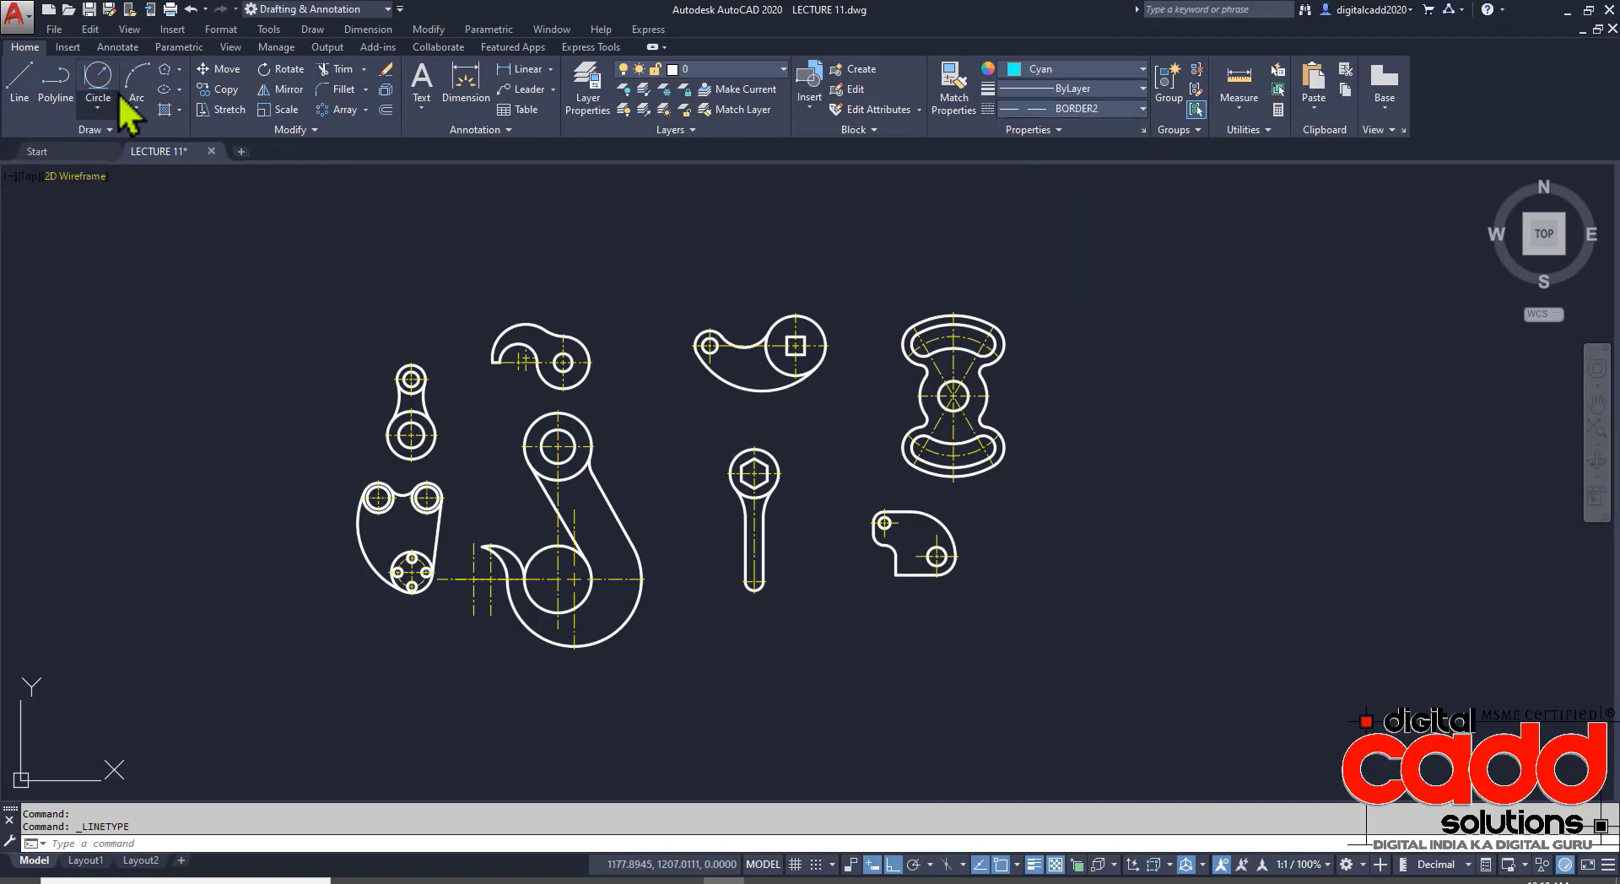
# - Draw a rectangle border enclosing all the exercise drawings
pyautogui.click(179, 68)
pyautogui.click(194, 97)
pyautogui.click(318, 280)
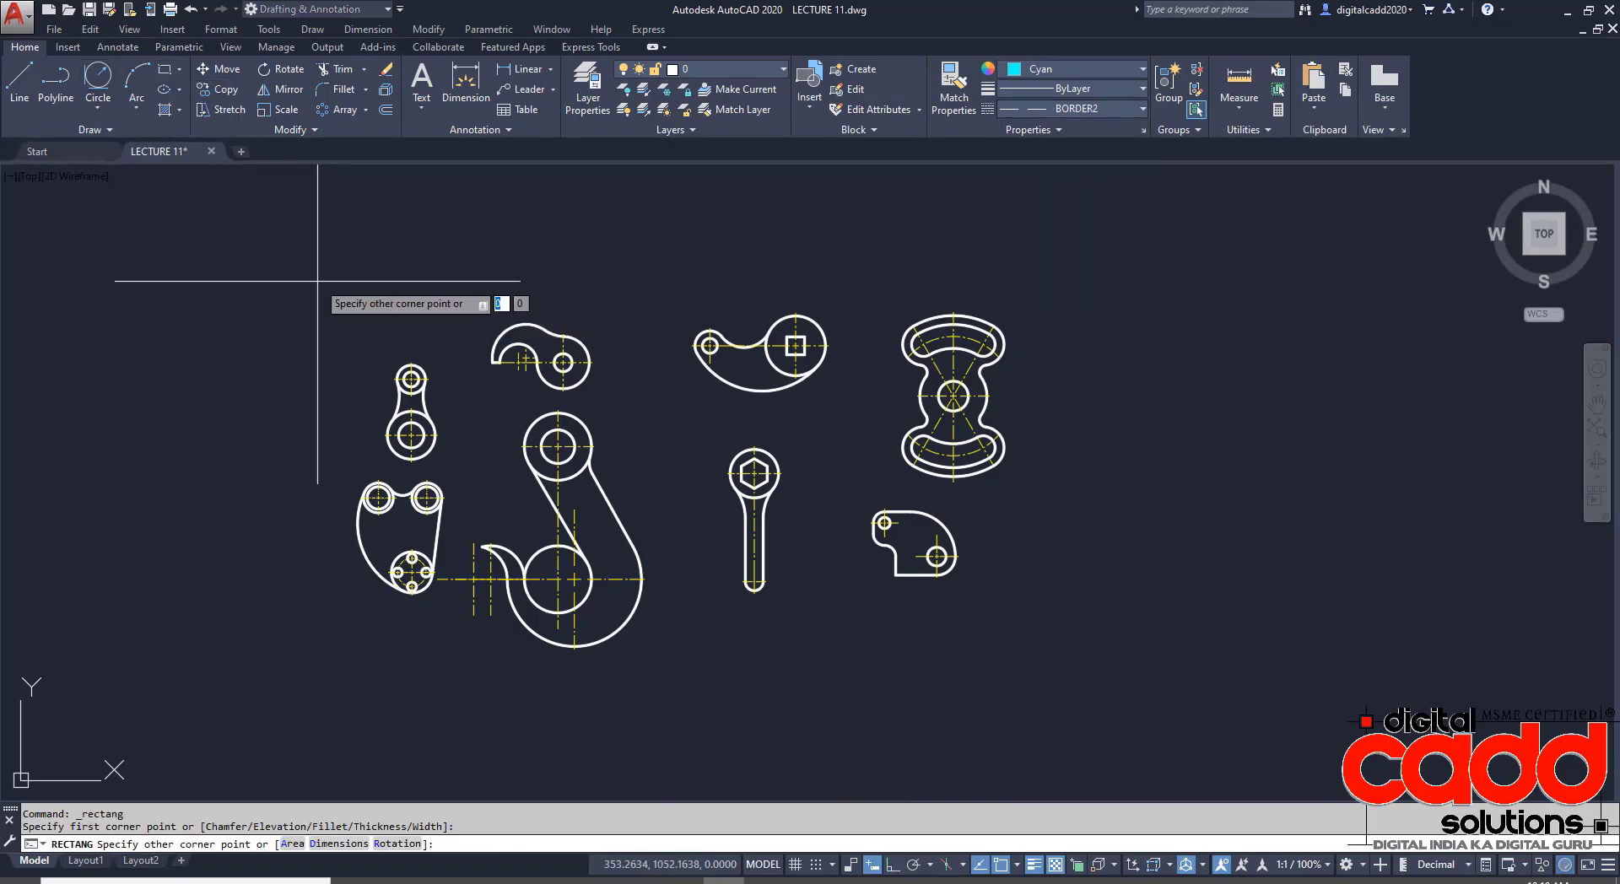
pyautogui.click(1058, 684)
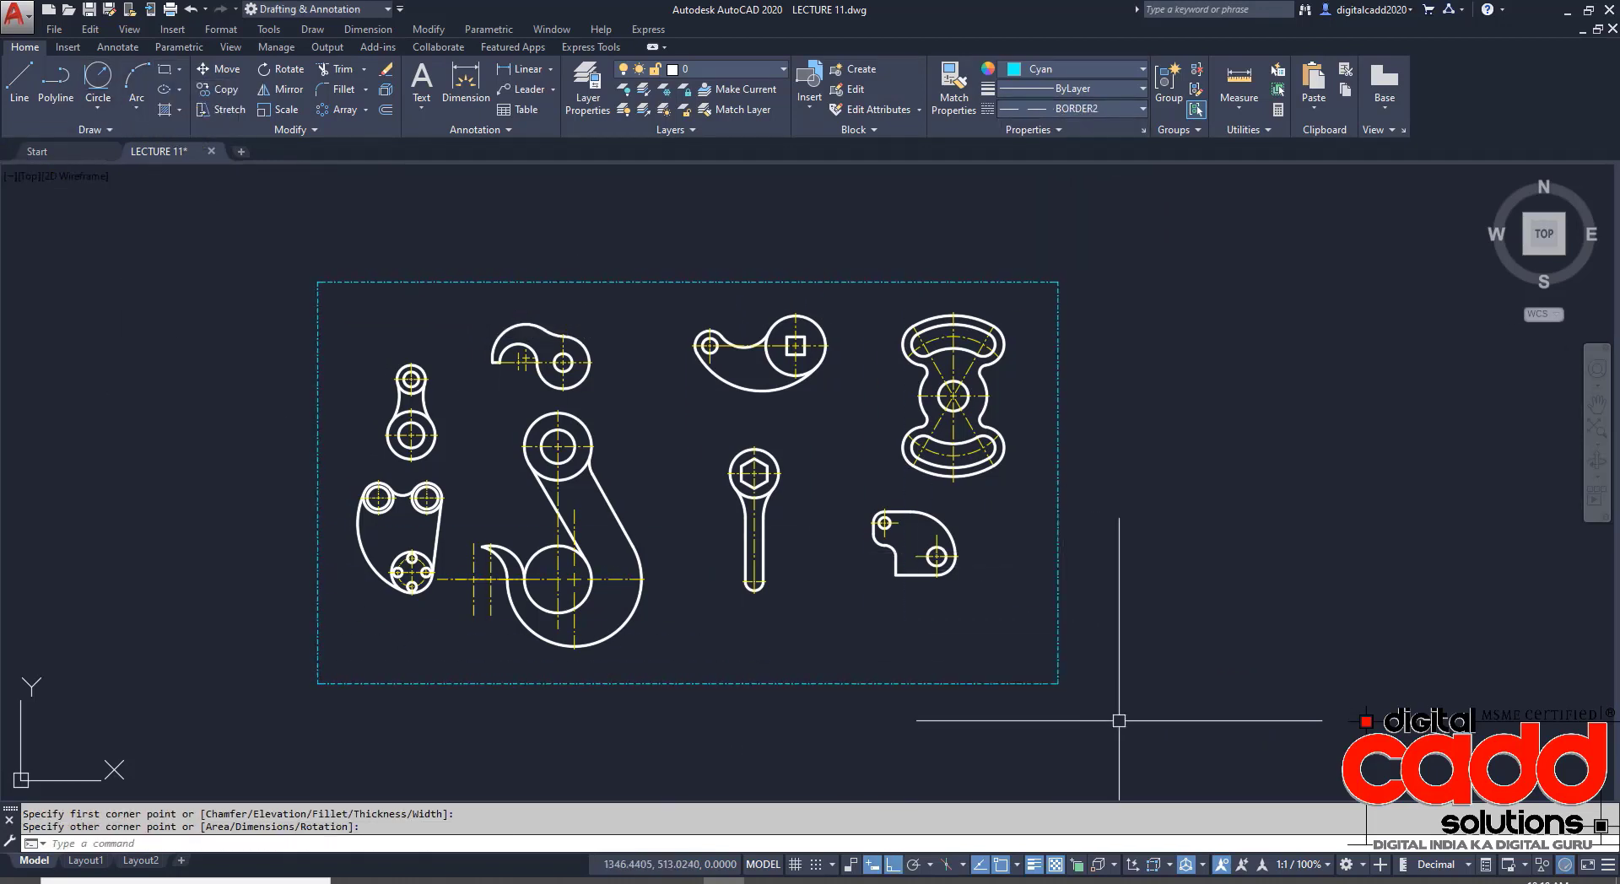
# - Set the border rectangle's linetype scale to 5 in Properties
pyautogui.click(1056, 578)
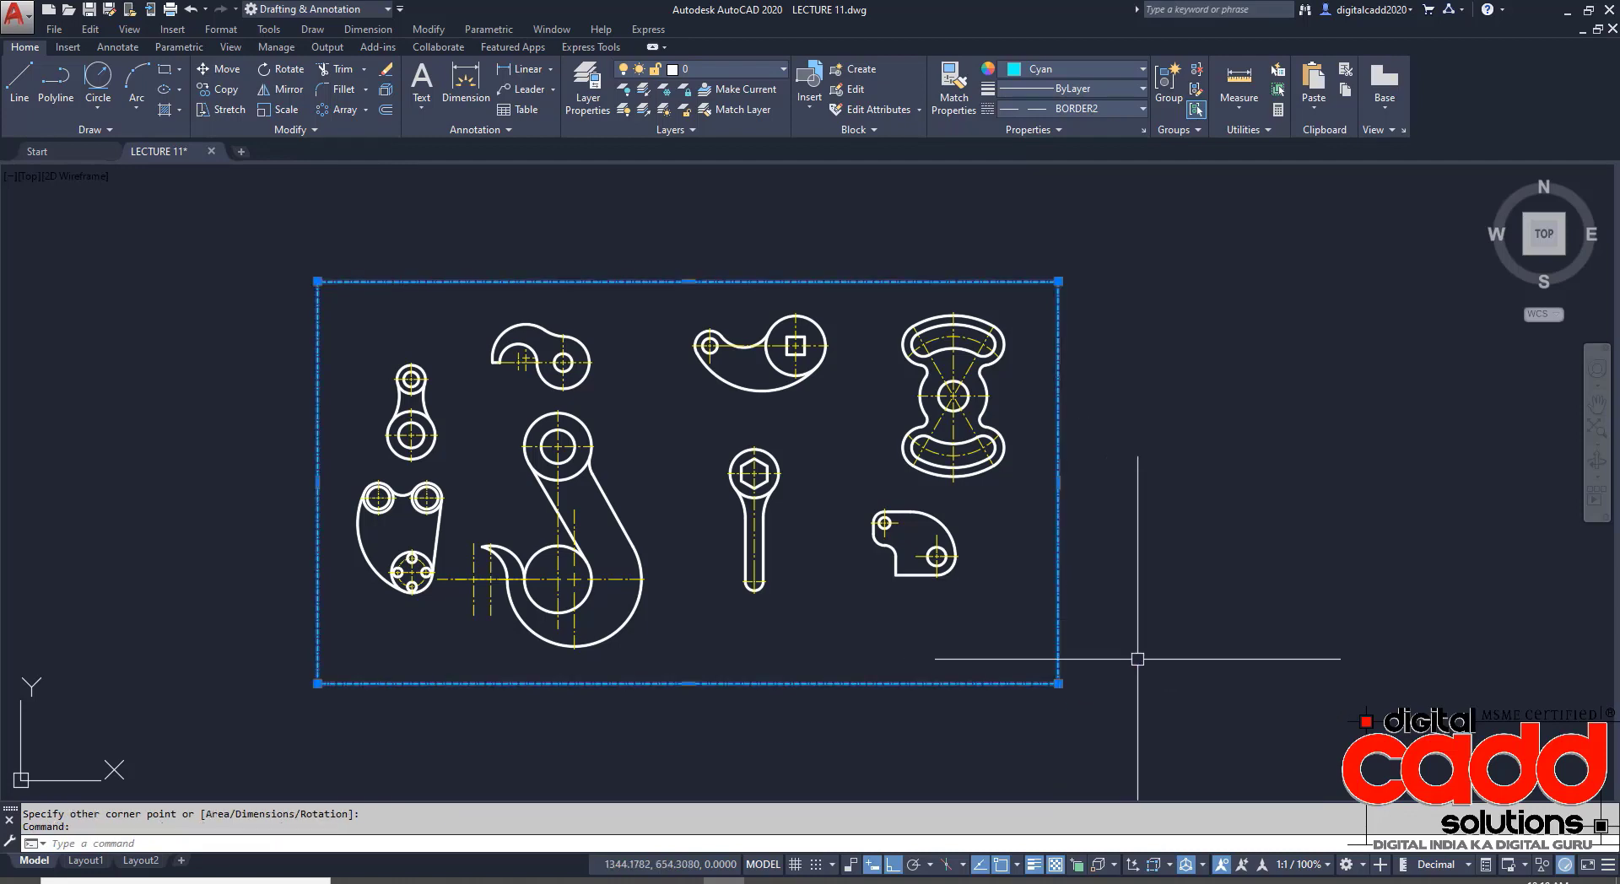
pyautogui.hotkey('ctrl', '1')
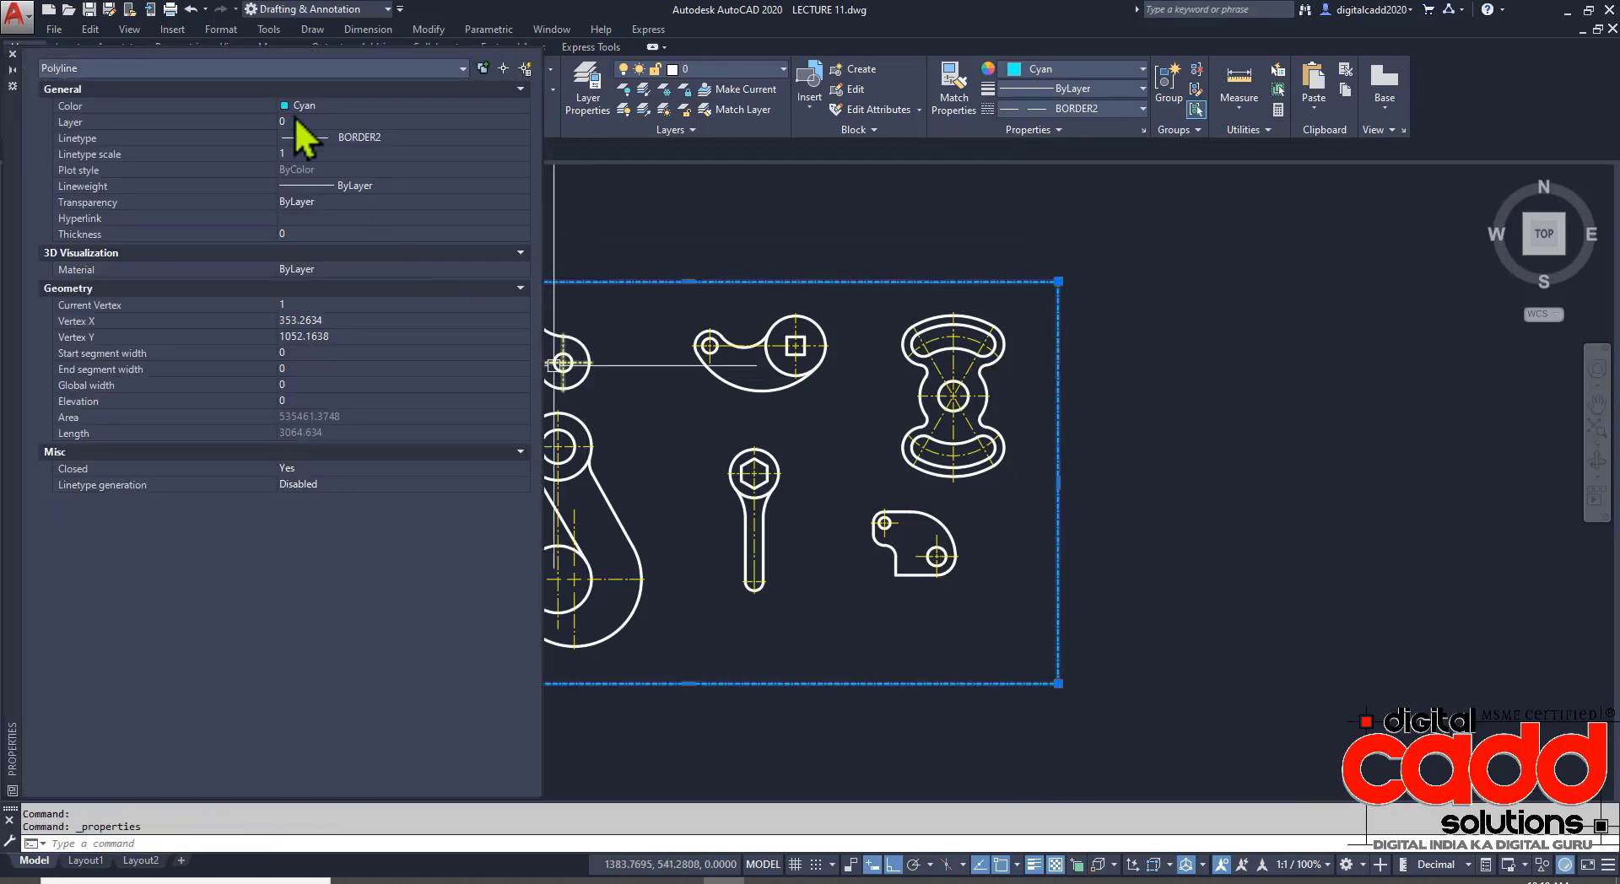
pyautogui.click(301, 154)
pyautogui.write('5')
pyautogui.press('Return')
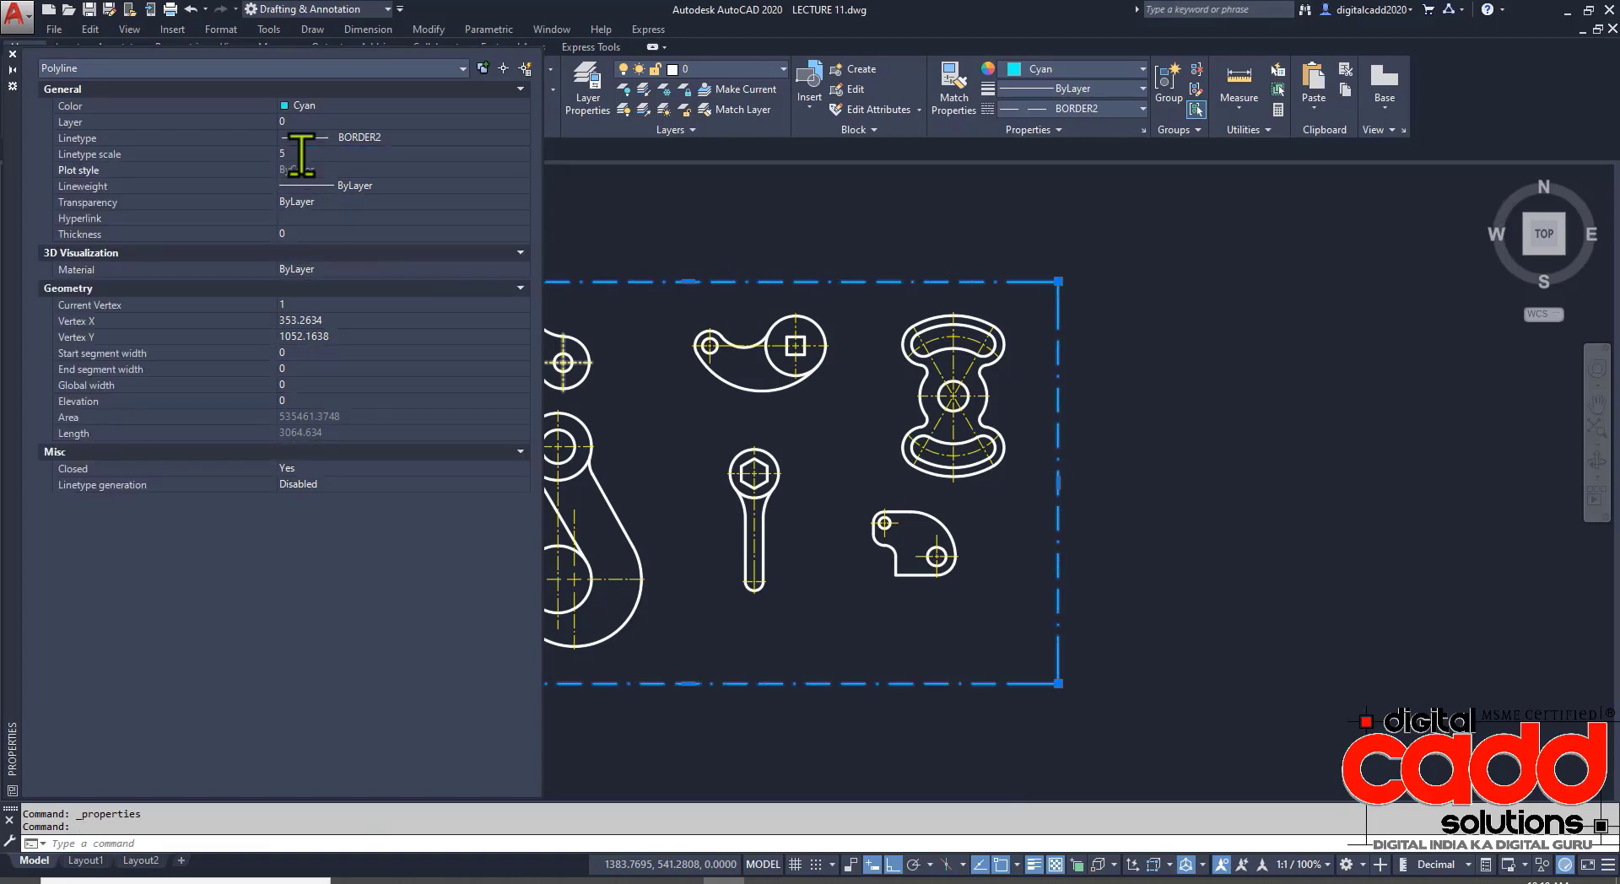
pyautogui.click(11, 54)
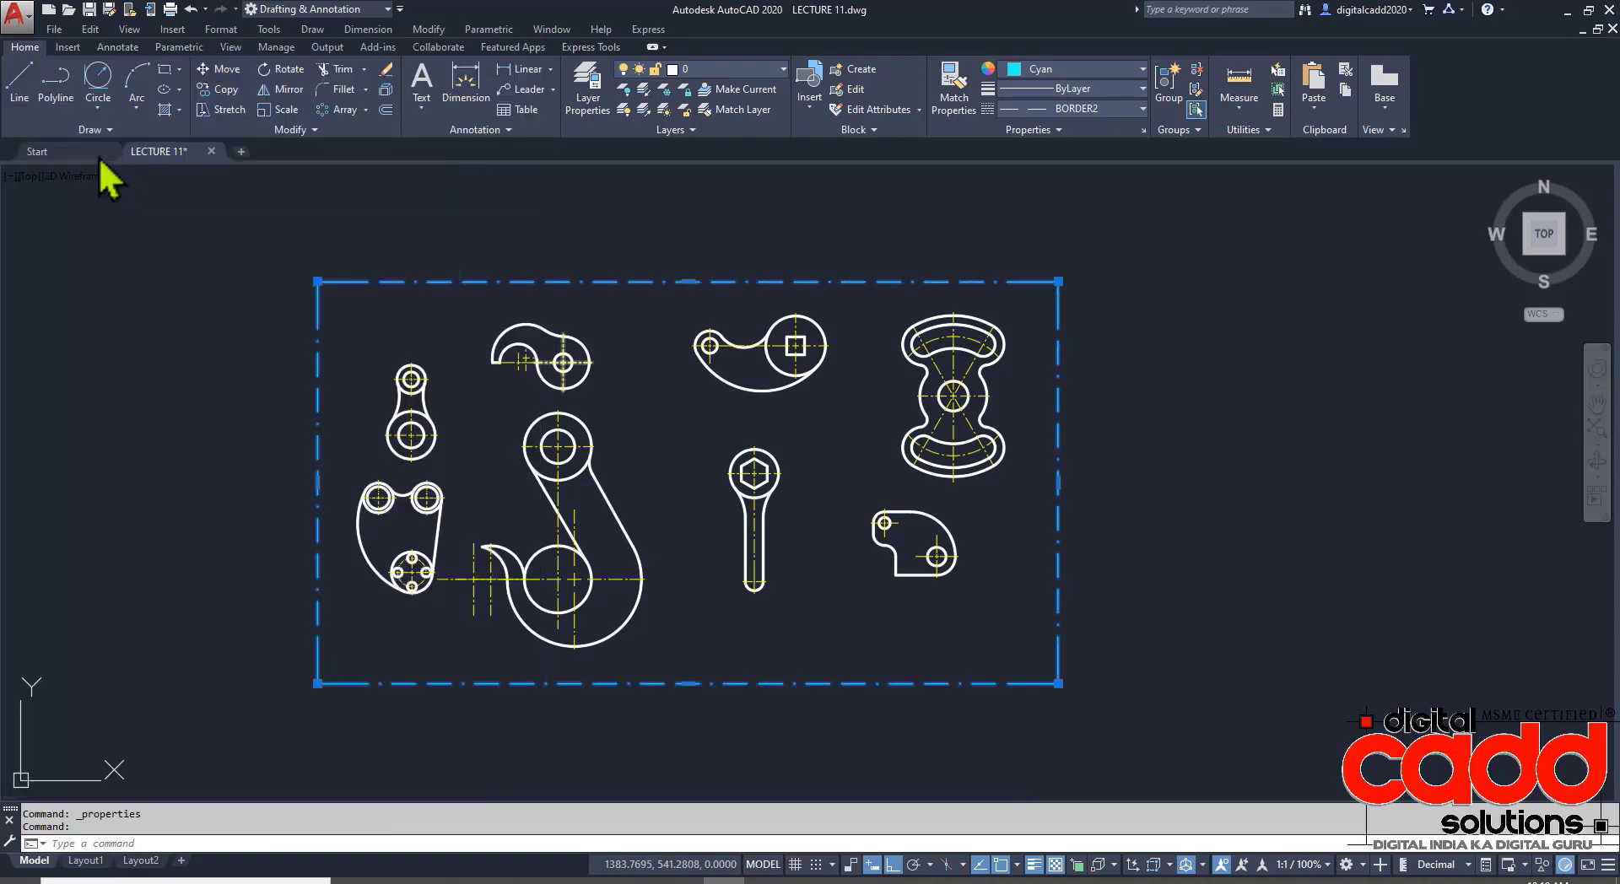
# - Offset the border rectangle inward to form a double border
pyautogui.click(387, 110)
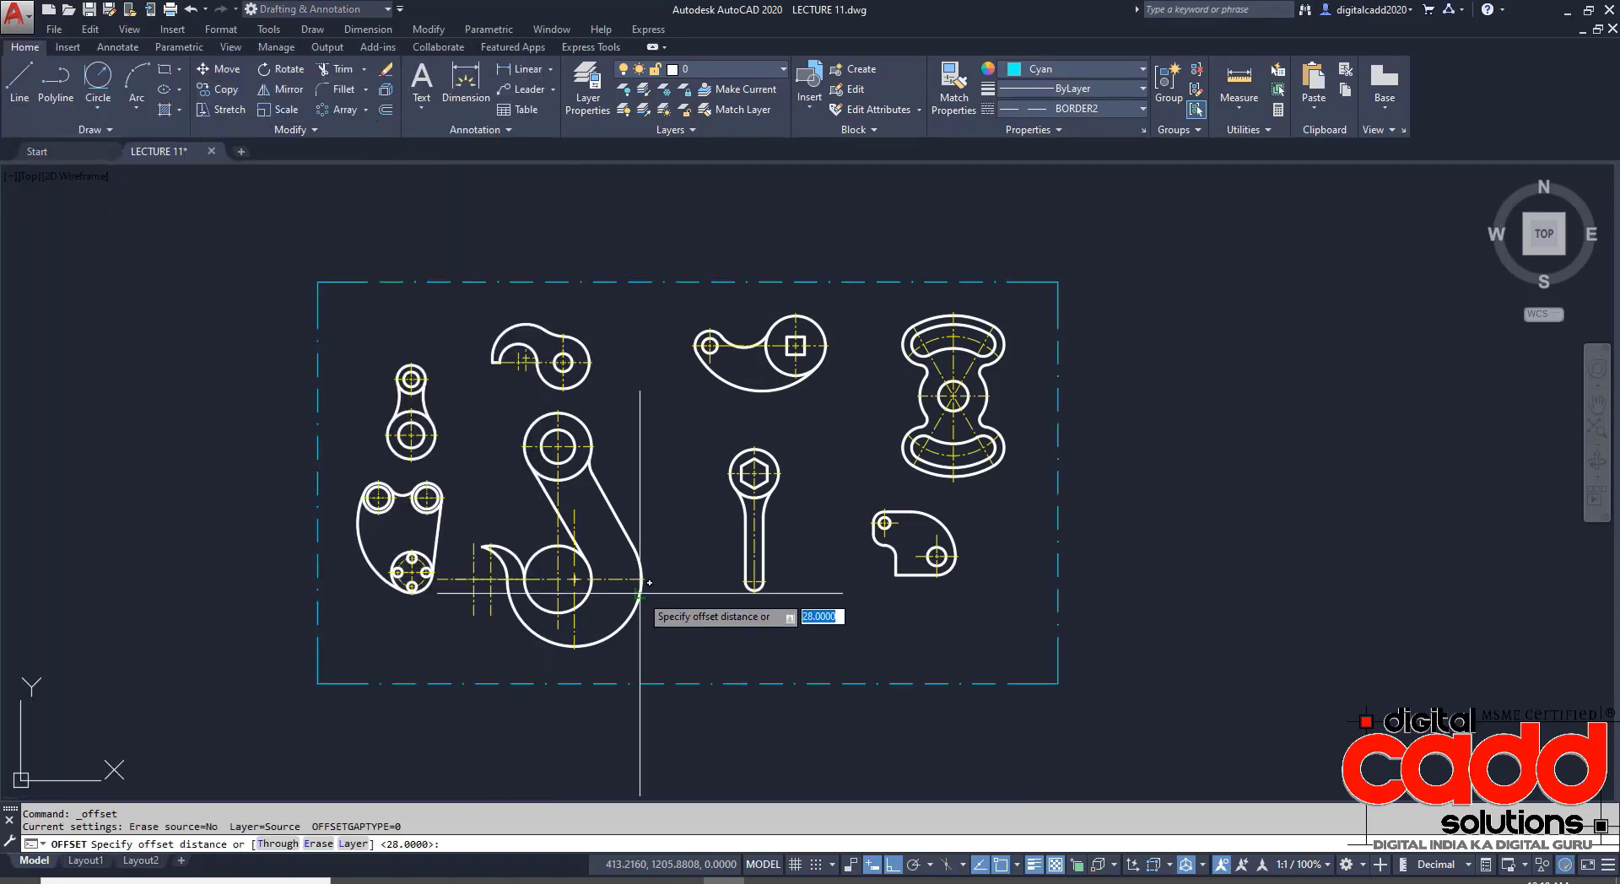
pyautogui.press('Return')
pyautogui.click(974, 683)
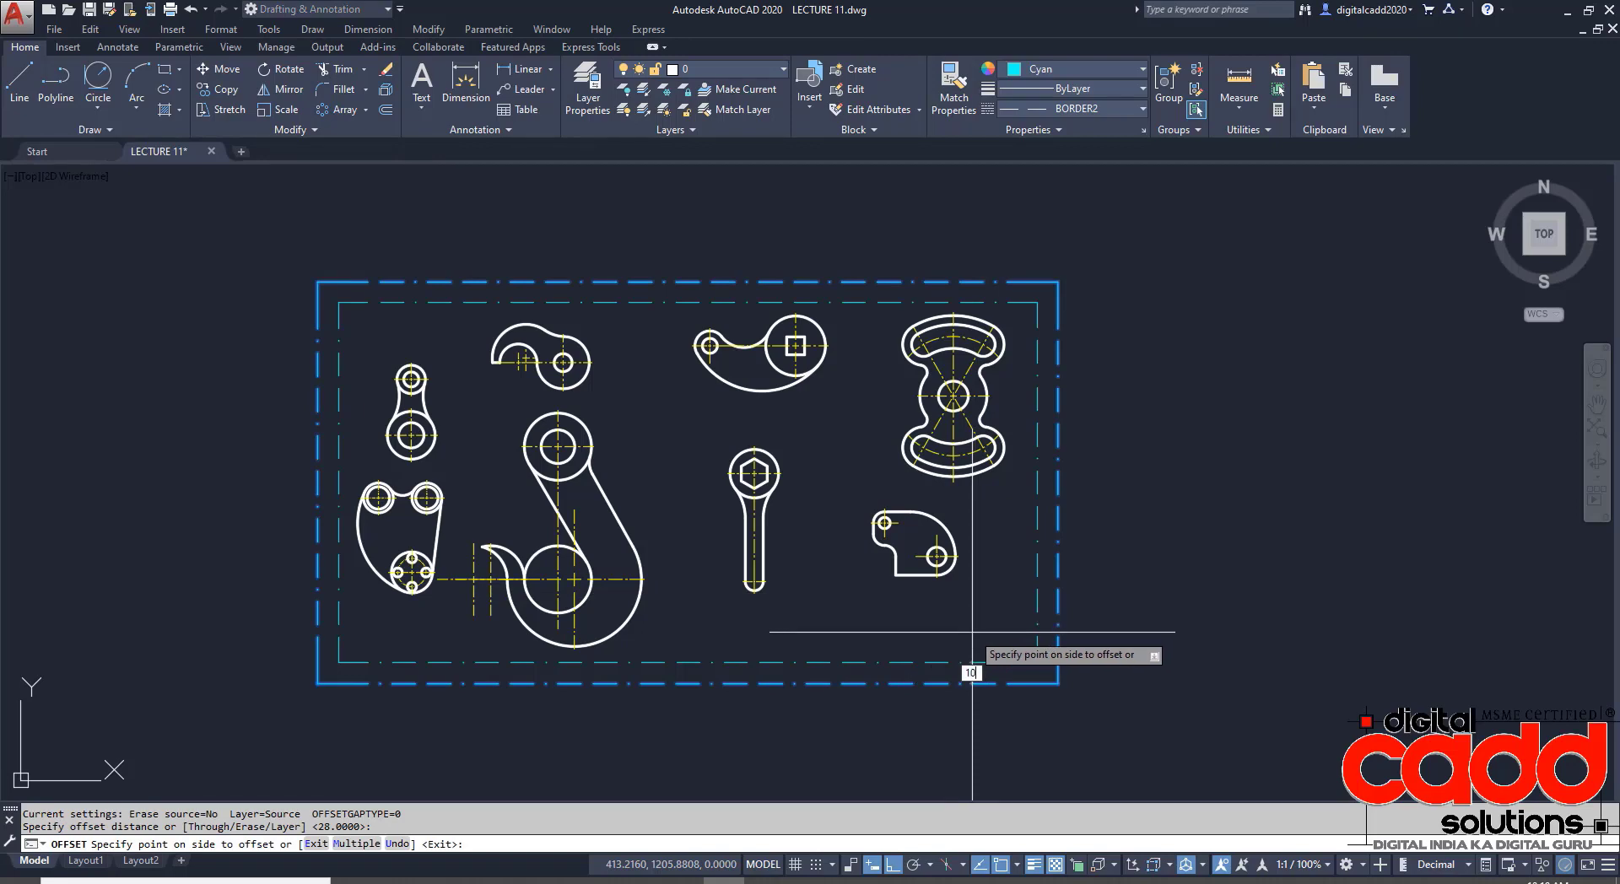
pyautogui.press('Return')
pyautogui.press('Return')
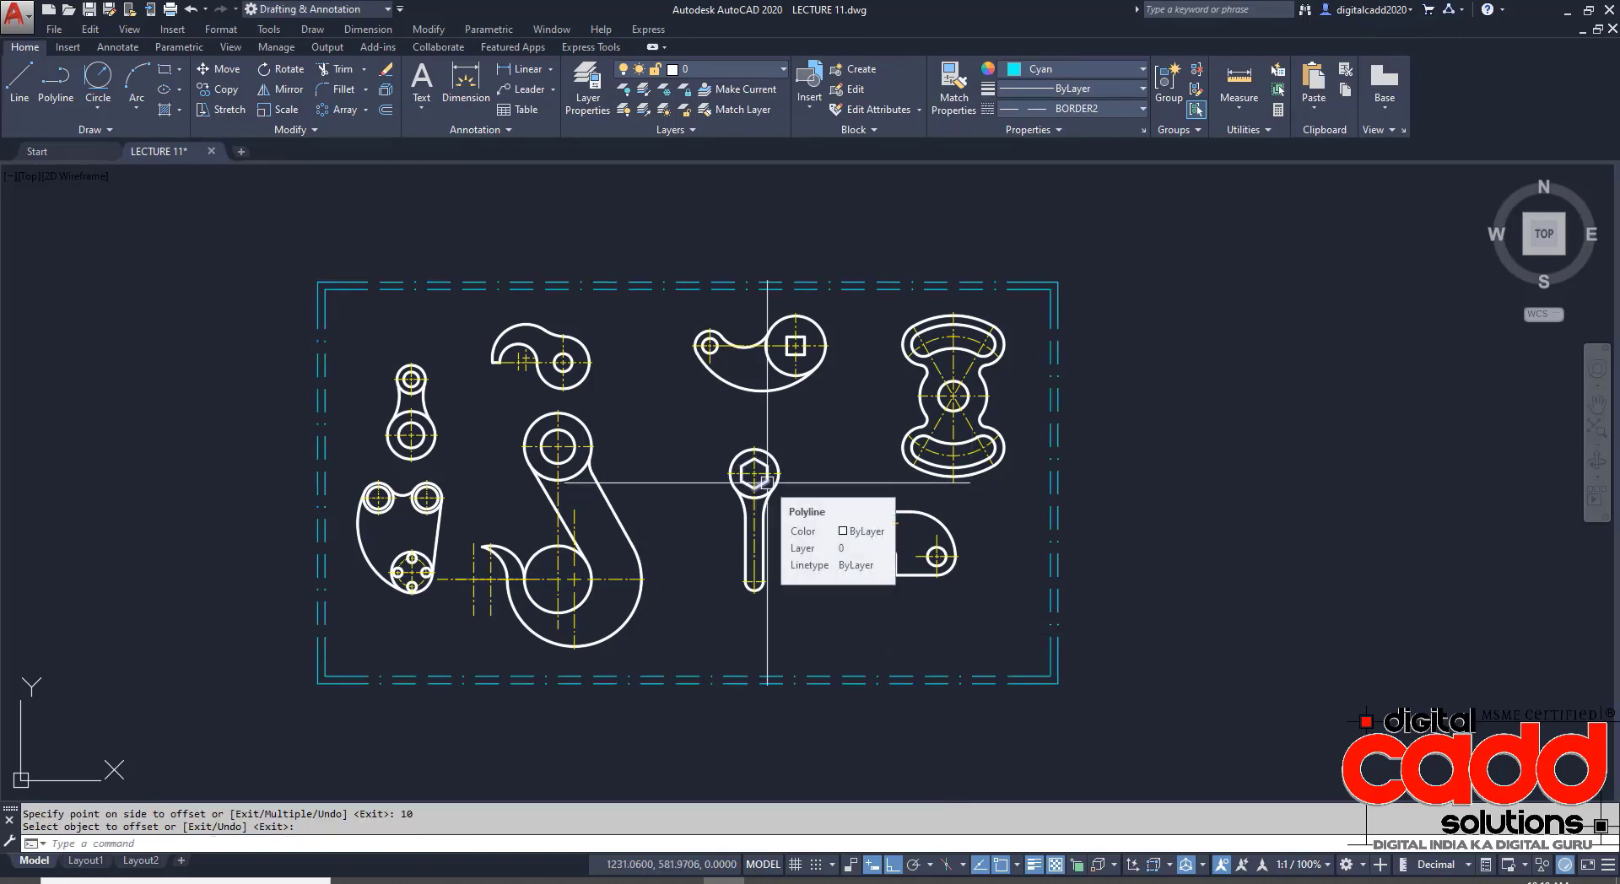
# - Zoom in on the bordered drawings in Clean Screen, then switch to the assignment PDF
pyautogui.hotkey('ctrl', '0')
pyautogui.write('Z')
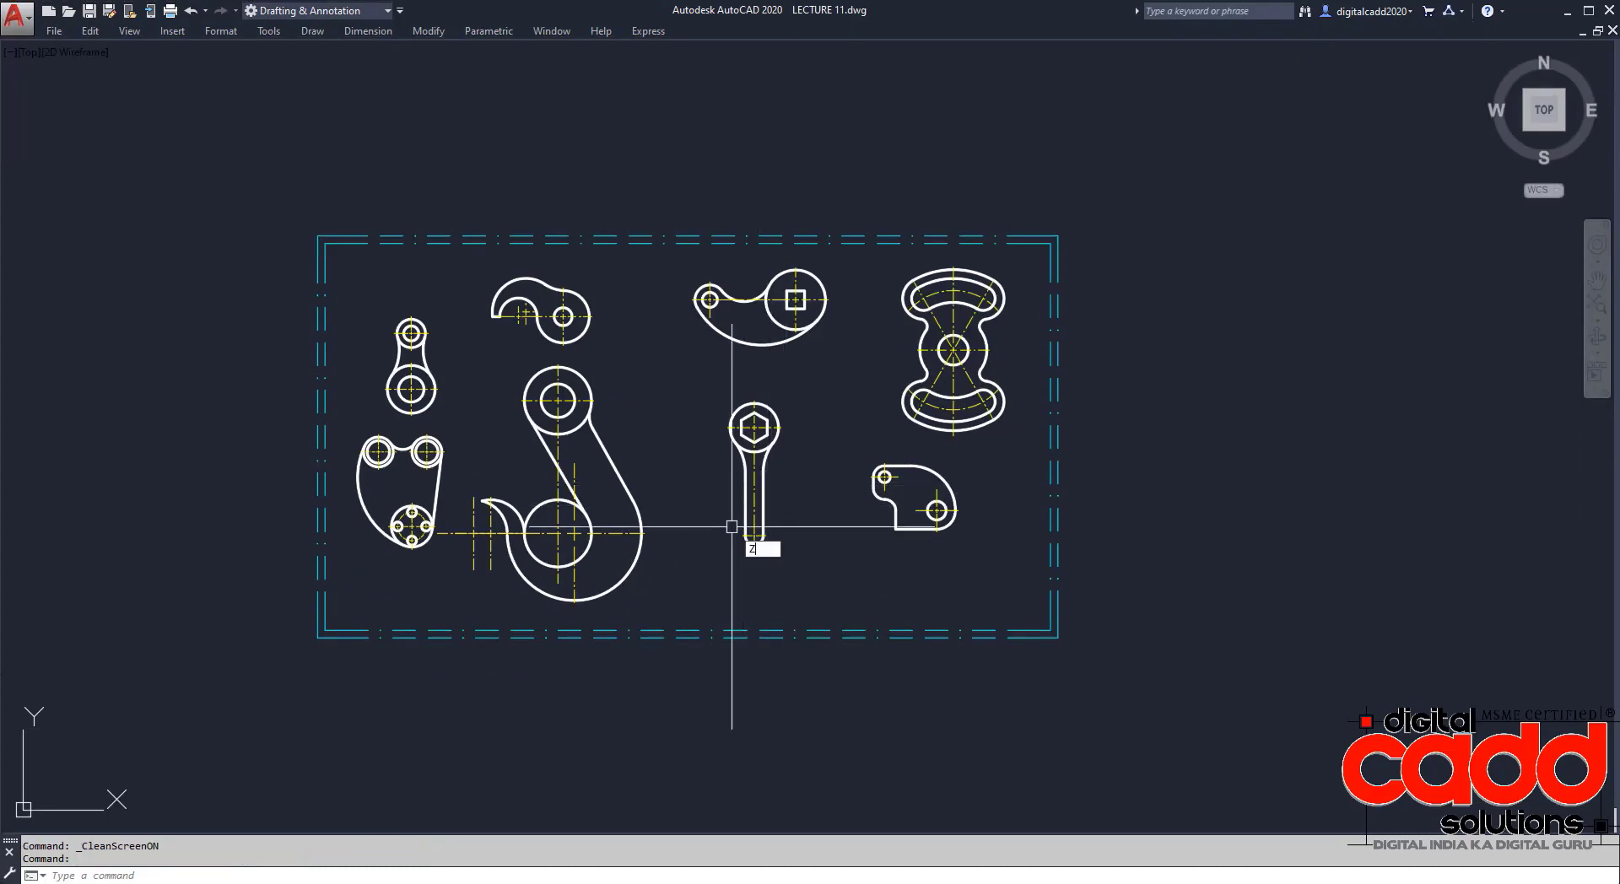
pyautogui.press('Return')
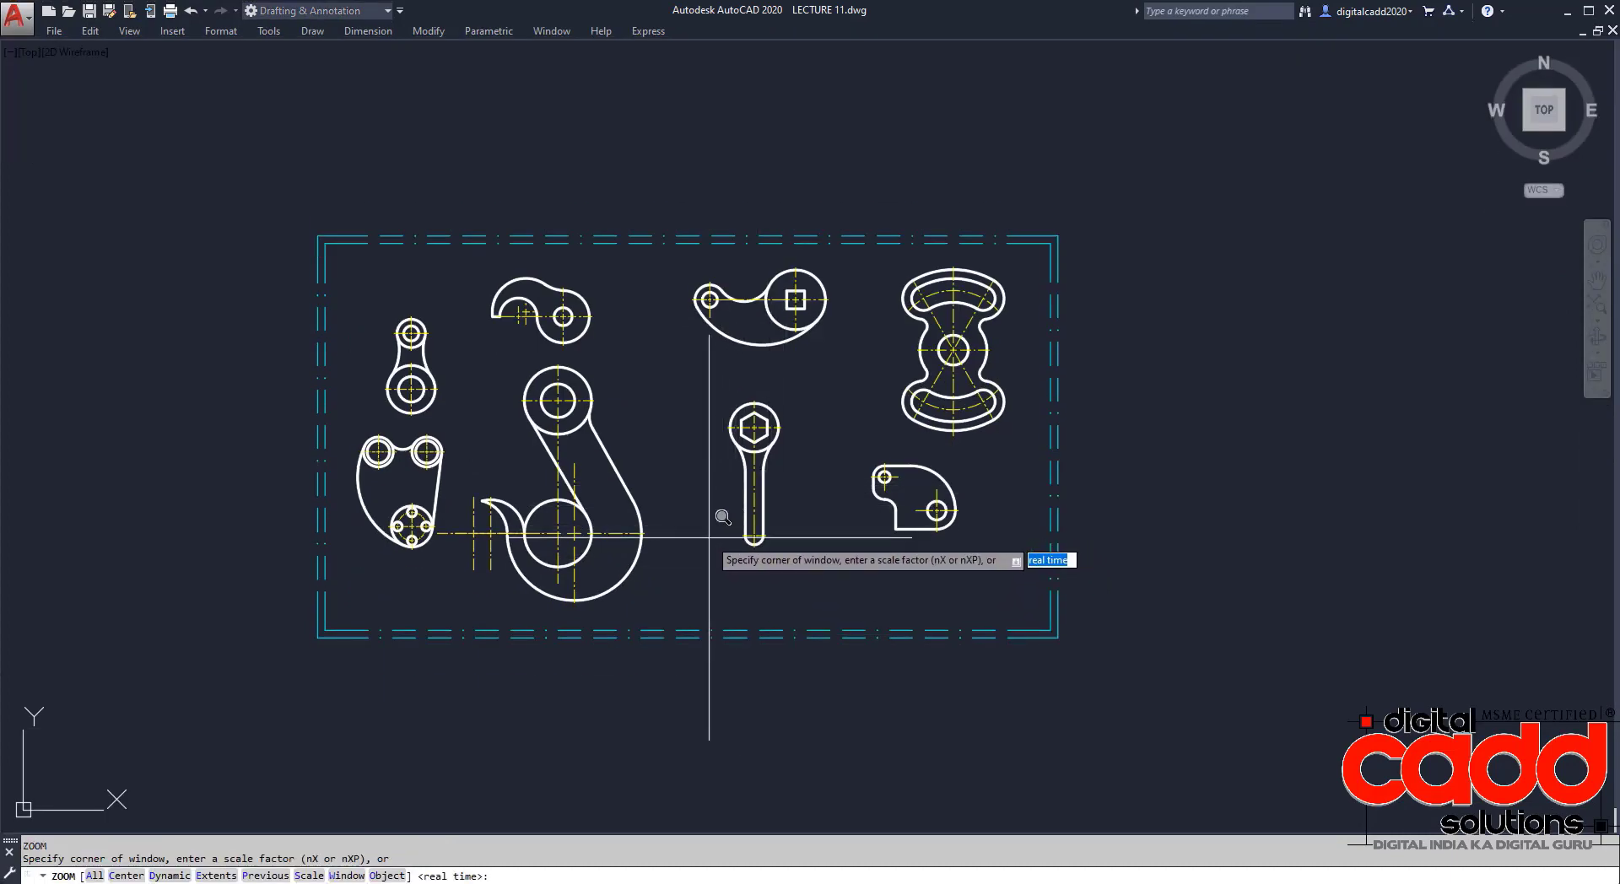
pyautogui.click(289, 218)
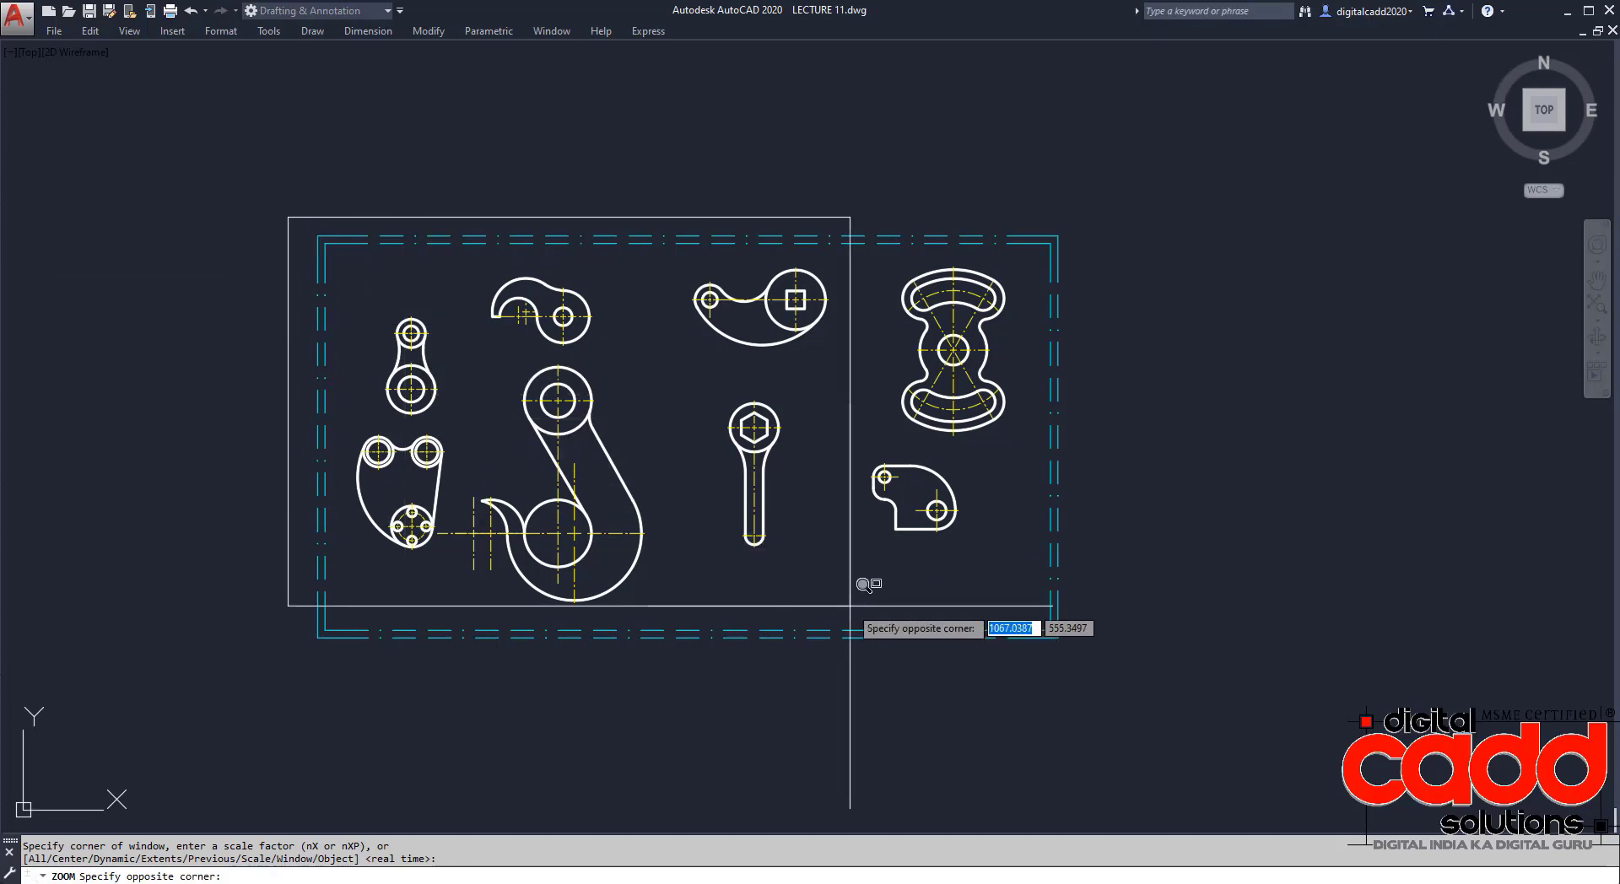
pyautogui.click(1075, 659)
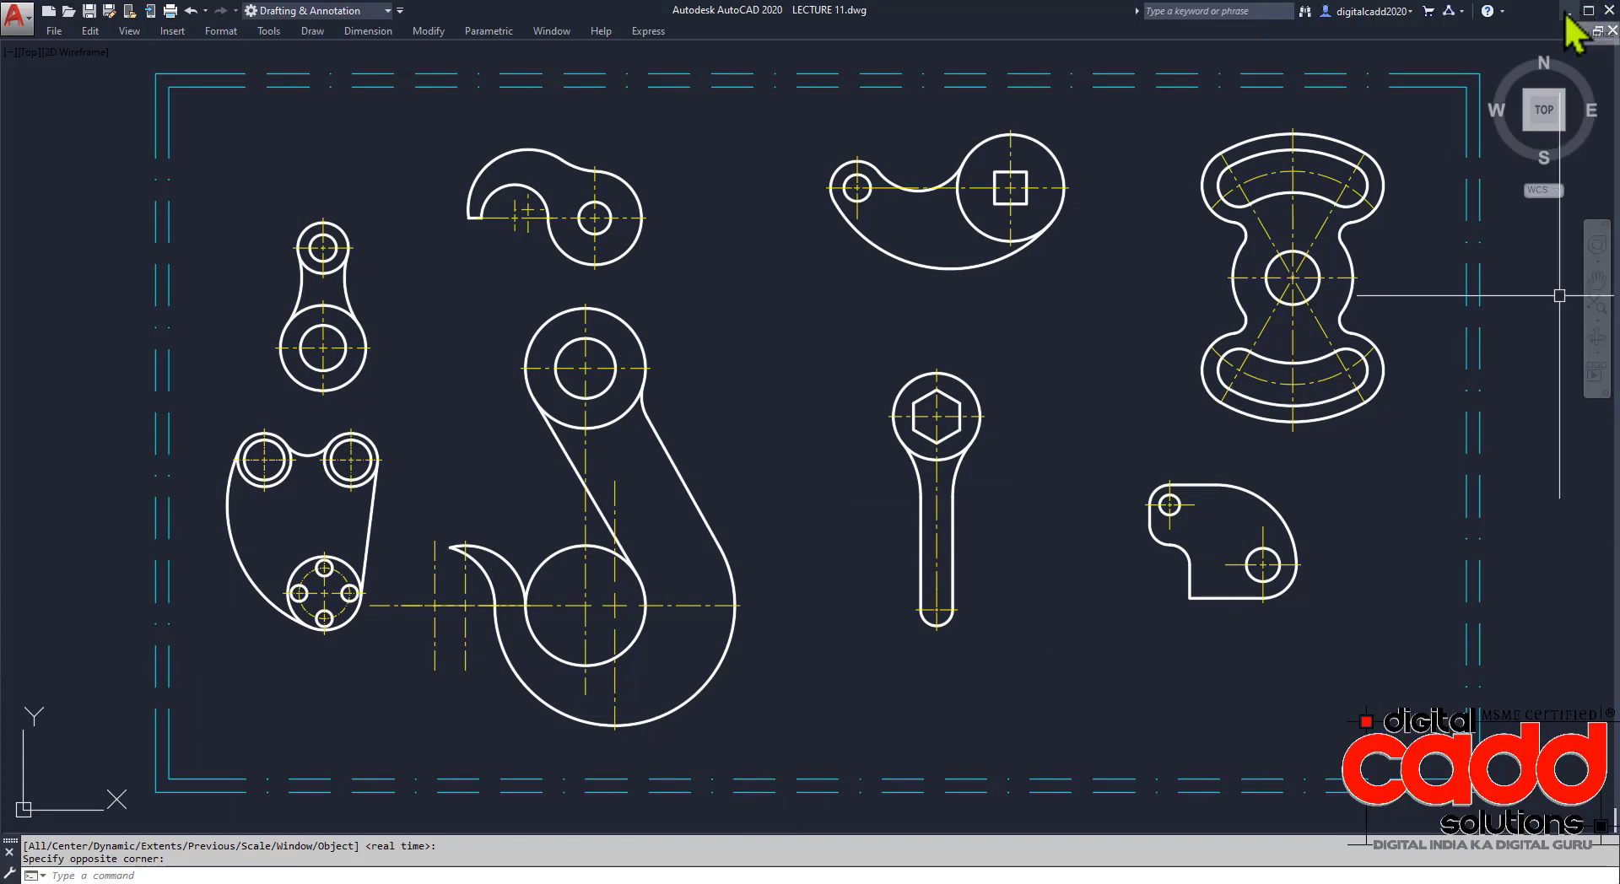
pyautogui.press('Escape')
pyautogui.press('Escape')
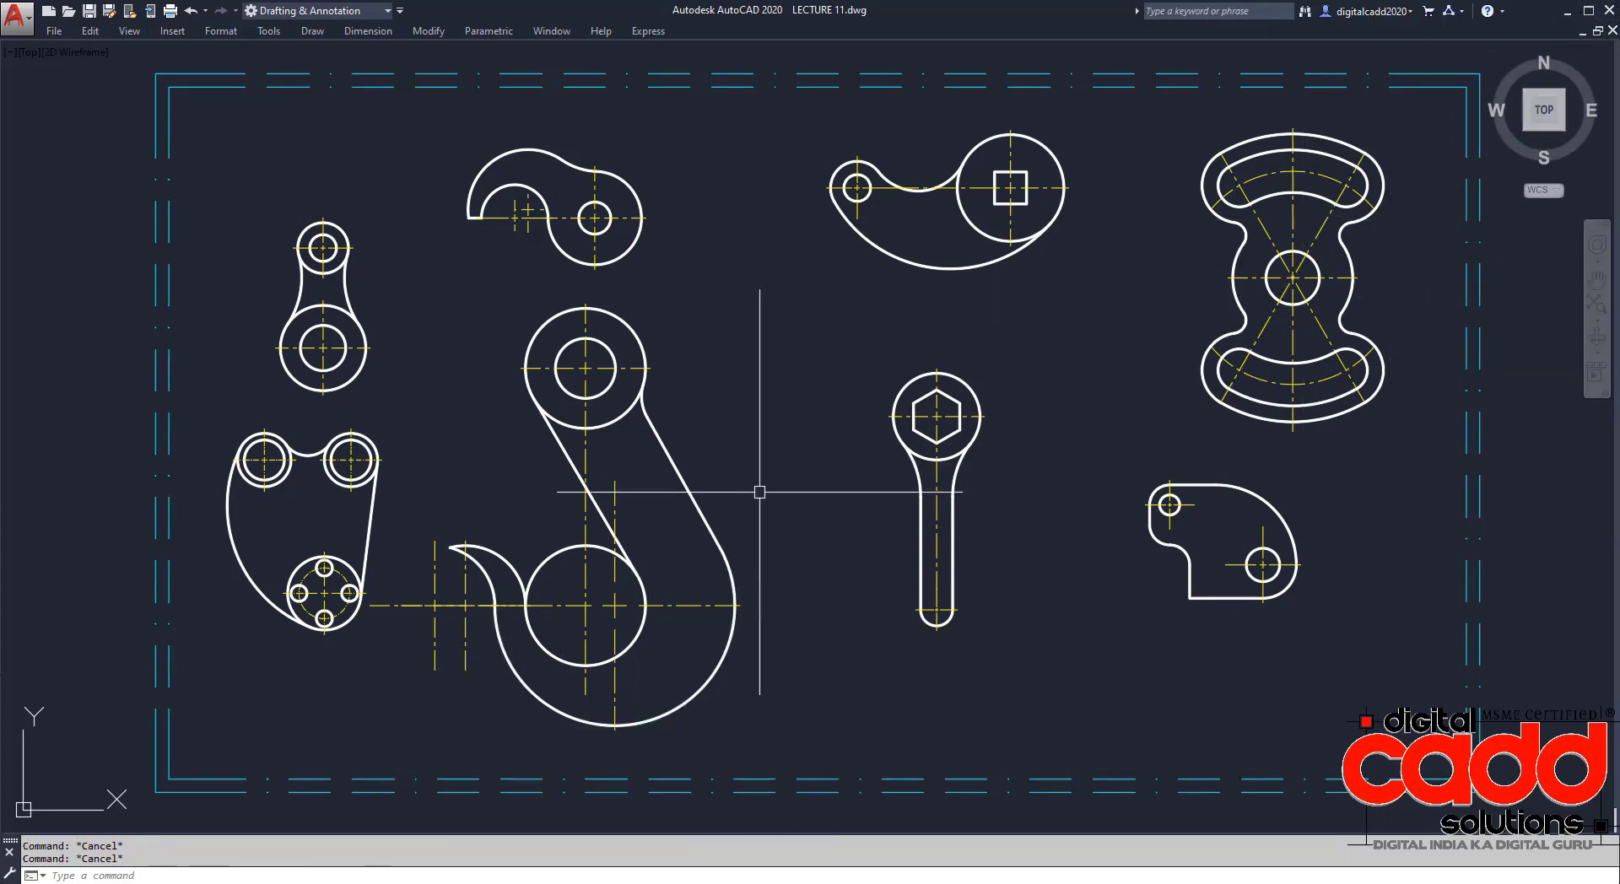
pyautogui.hotkey('ctrl', '0')
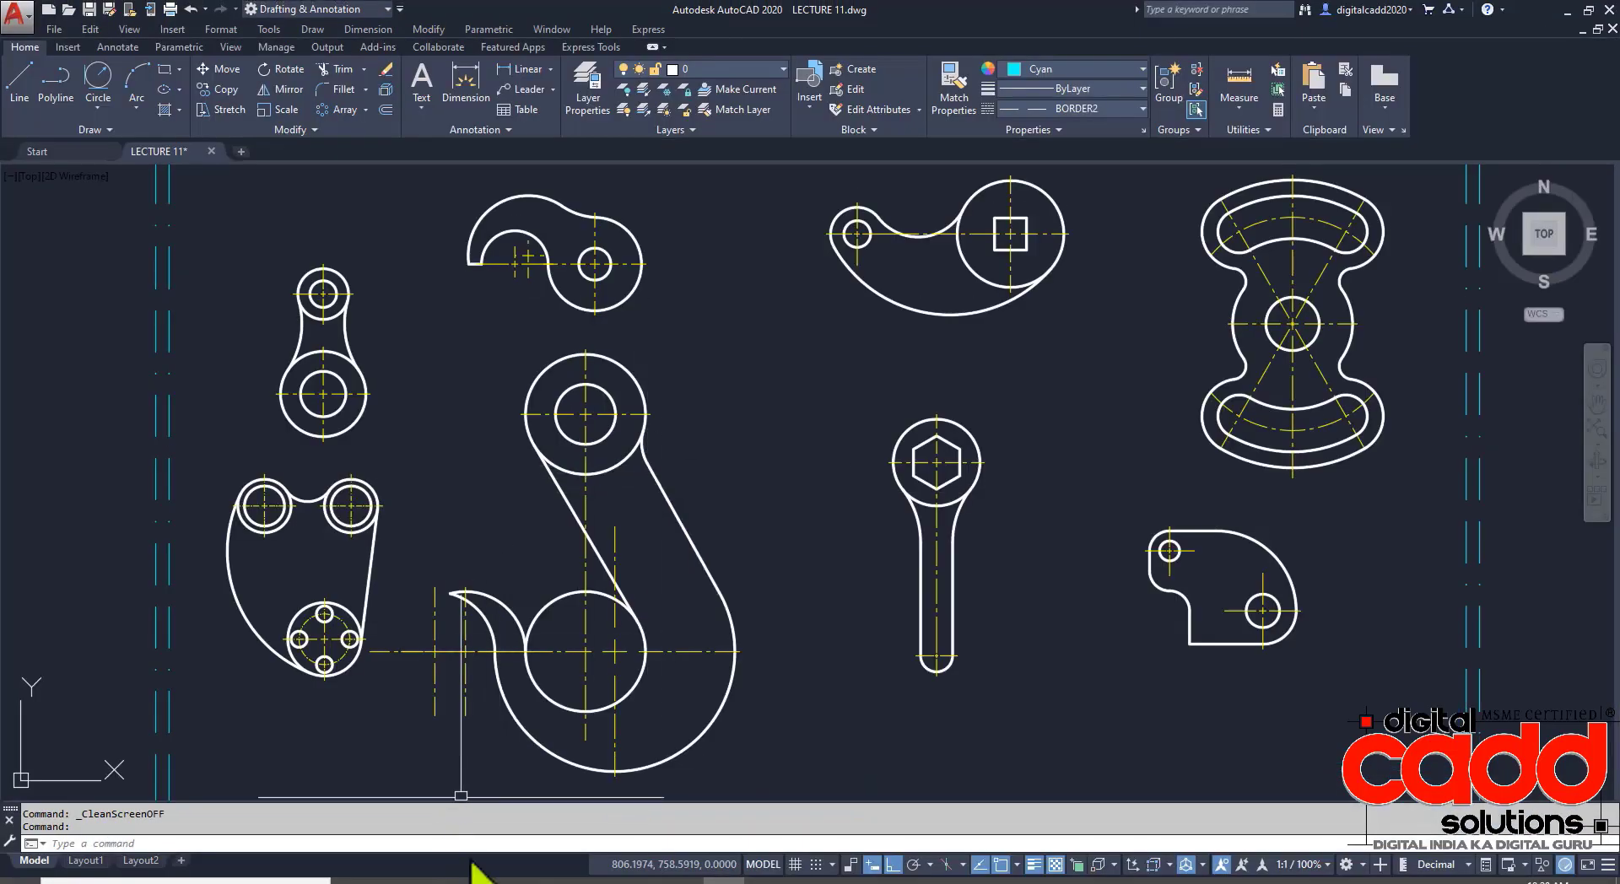
pyautogui.hotkey('alt', 'Tab')
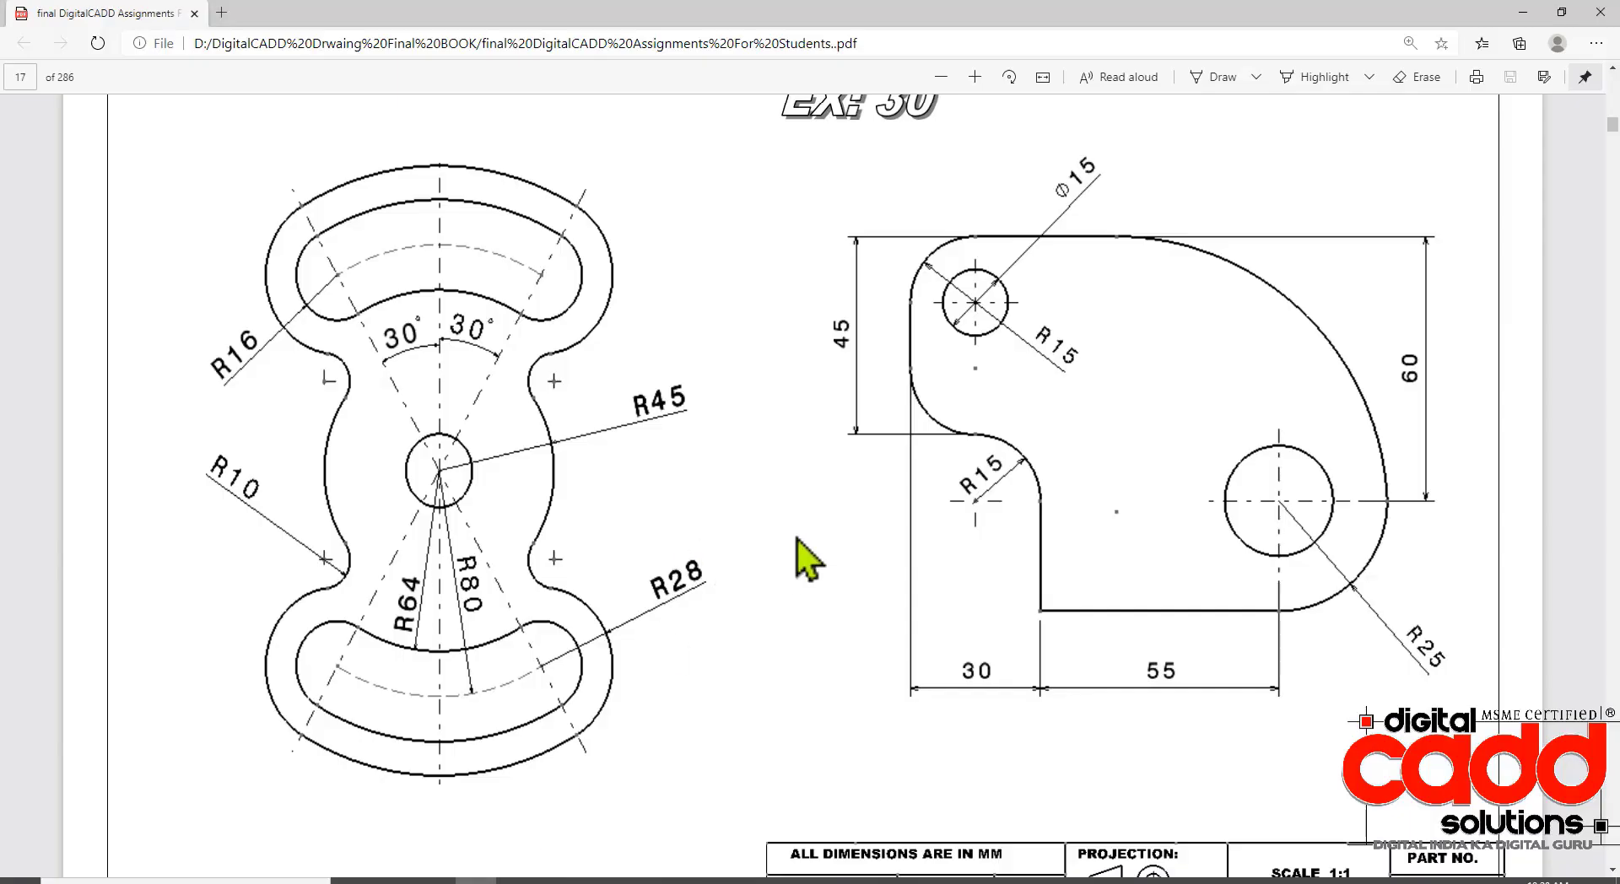
# - Page up through the PDF to the EX: 19 sheet, back down to EX: 30, then return to AutoCAD
pyautogui.scroll(1, 808, 560)
pyautogui.scroll(5, 808, 560)
pyautogui.scroll(5, 809, 560)
pyautogui.scroll(5, 806, 567)
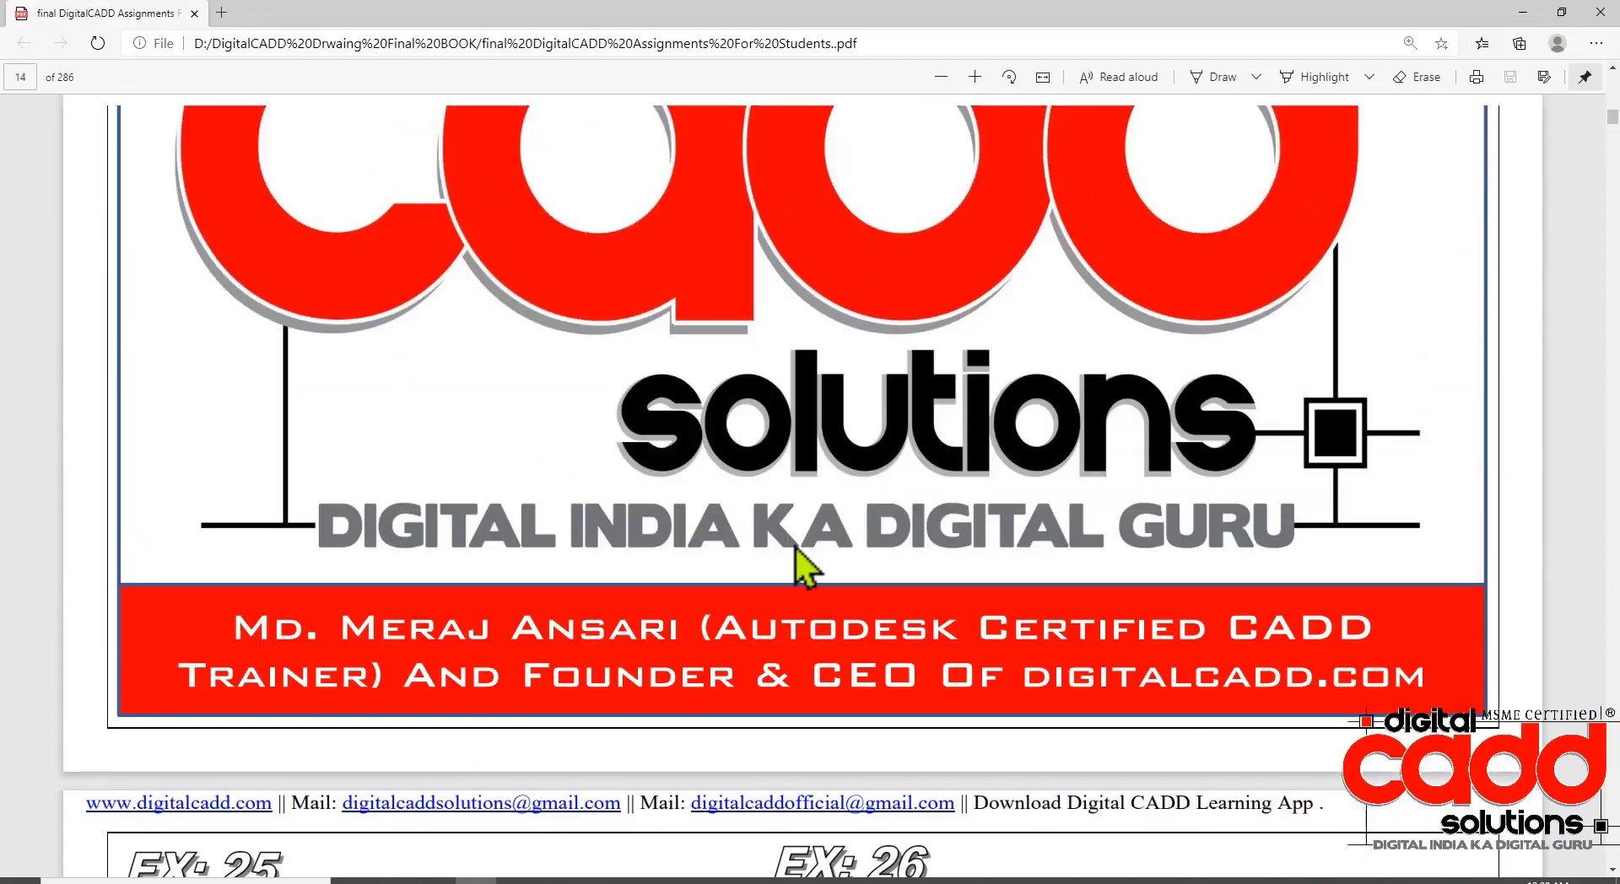
pyautogui.scroll(1, 806, 567)
pyautogui.scroll(5, 806, 567)
pyautogui.scroll(5, 806, 567)
pyautogui.scroll(5, 806, 567)
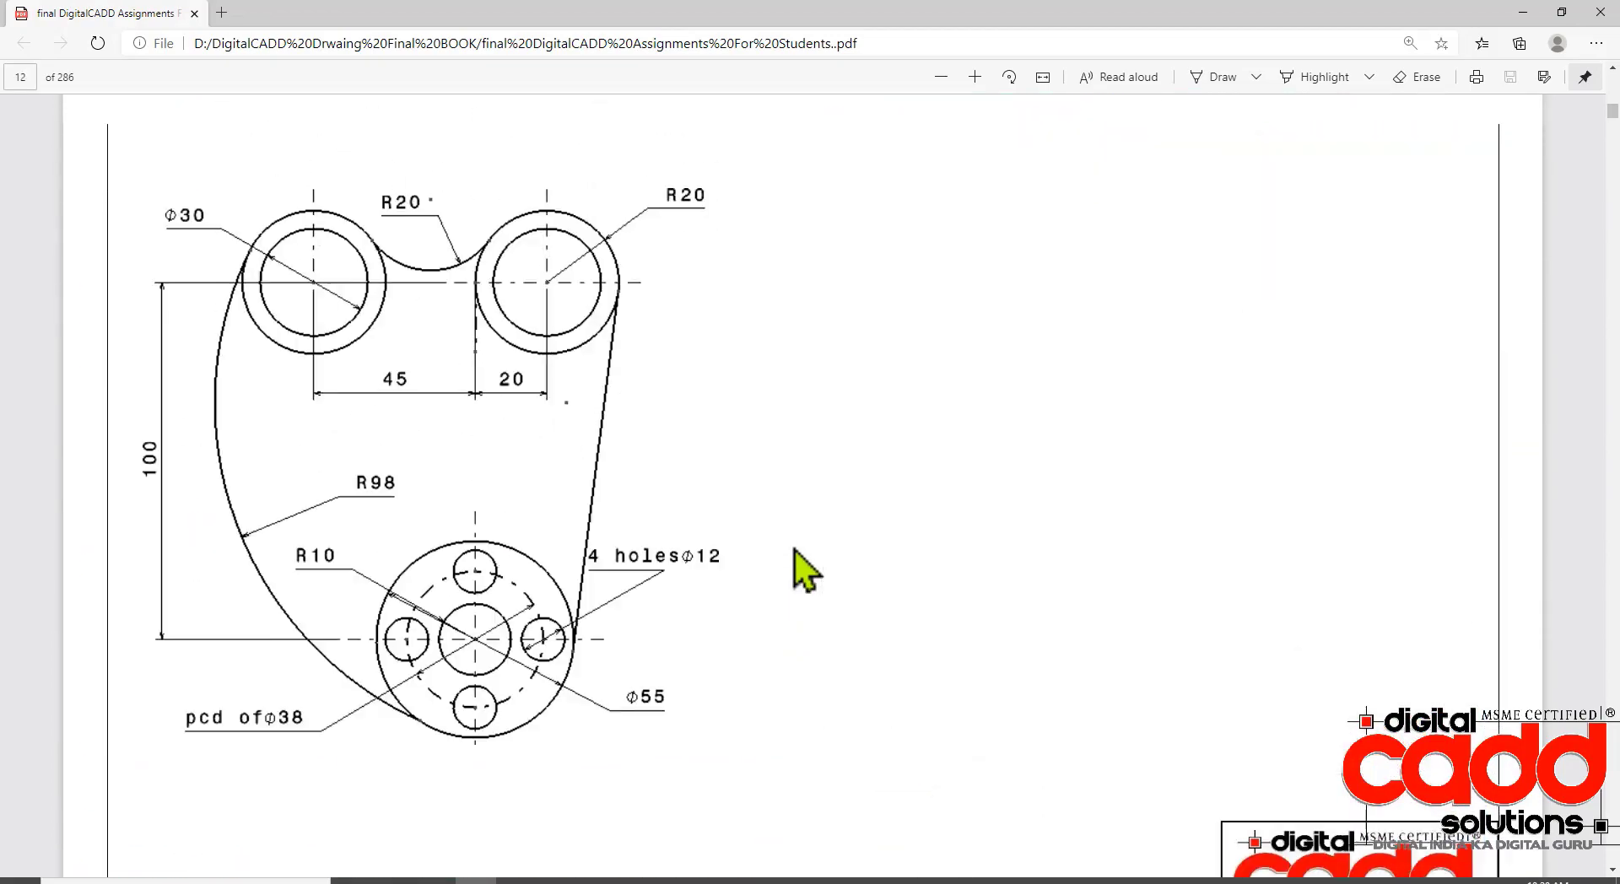
pyautogui.scroll(2, 806, 569)
pyautogui.scroll(-5, 793, 566)
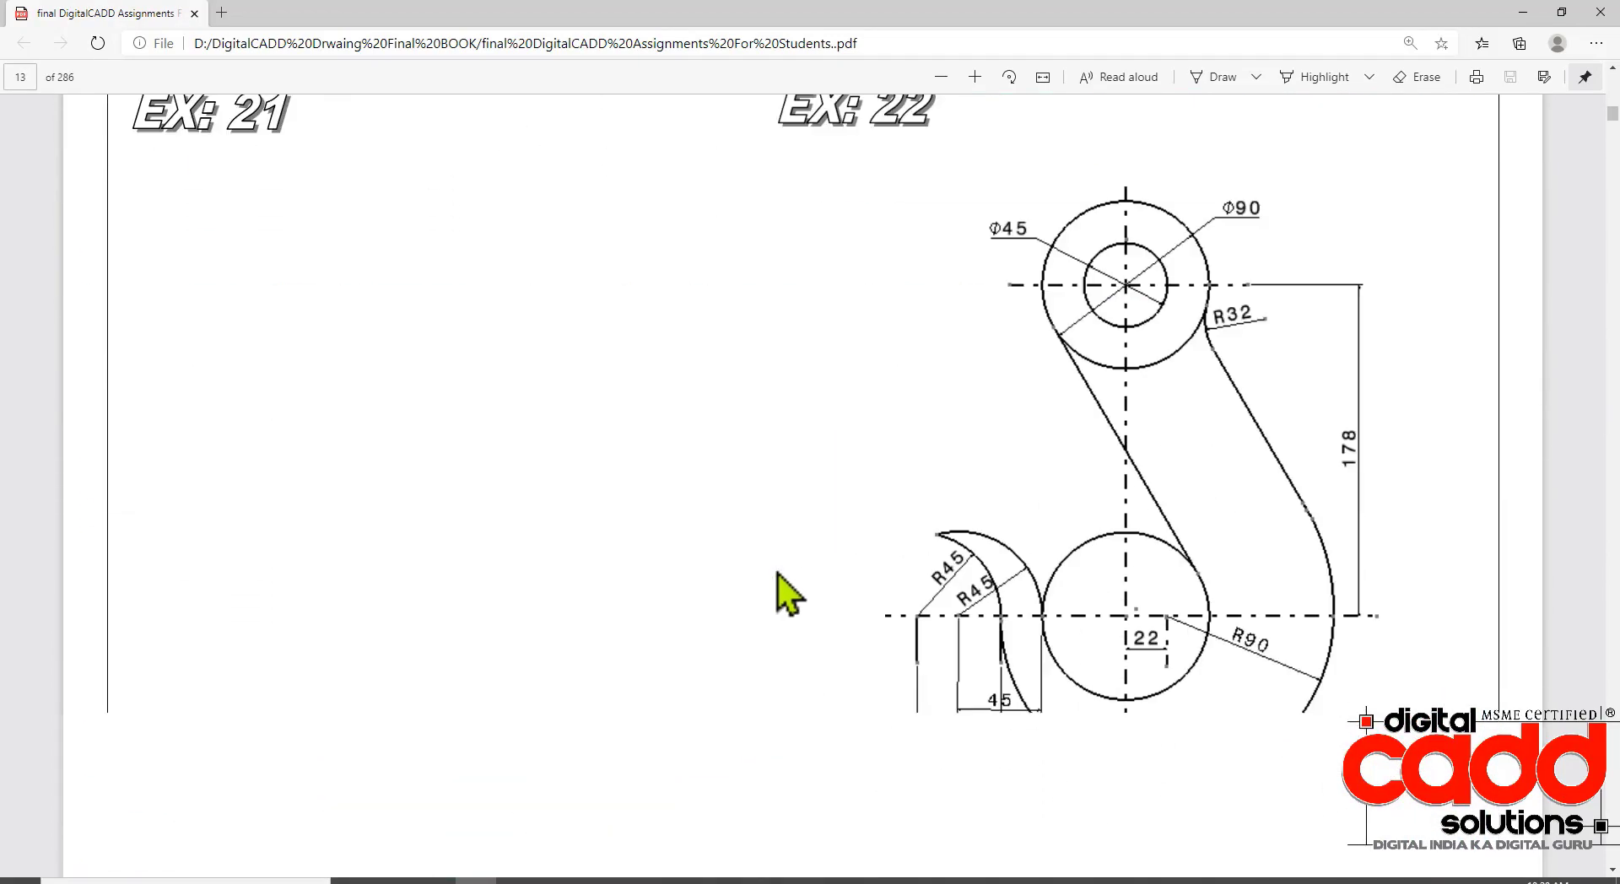
pyautogui.scroll(-5, 781, 588)
pyautogui.scroll(-5, 781, 600)
pyautogui.scroll(-10, 775, 590)
pyautogui.scroll(-10, 774, 600)
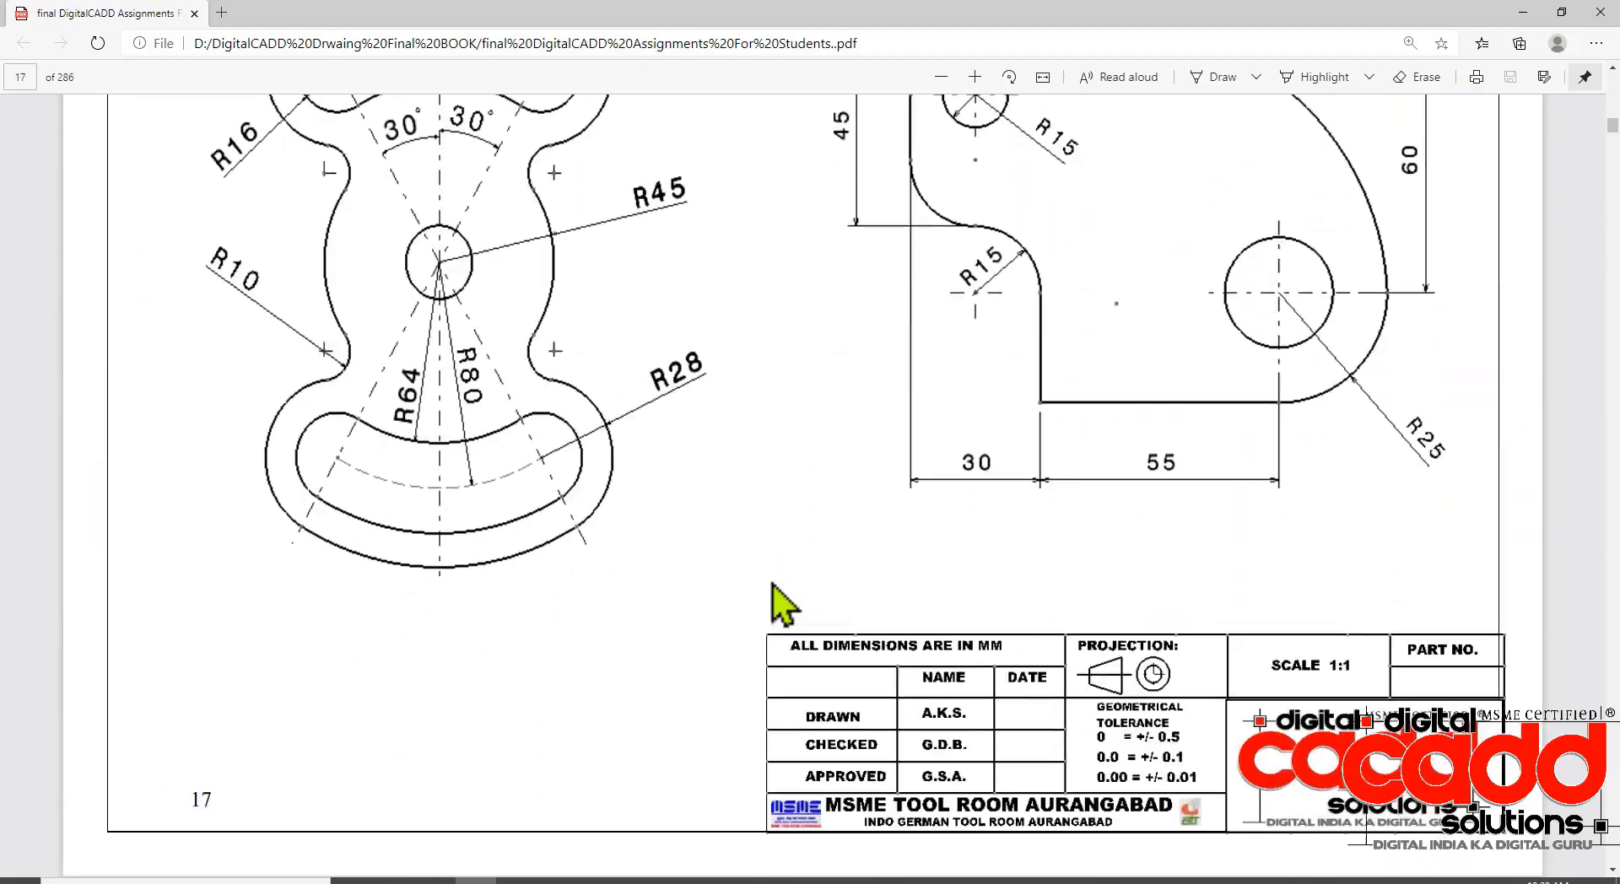
pyautogui.scroll(-1, 773, 602)
pyautogui.hotkey('alt', 'Tab')
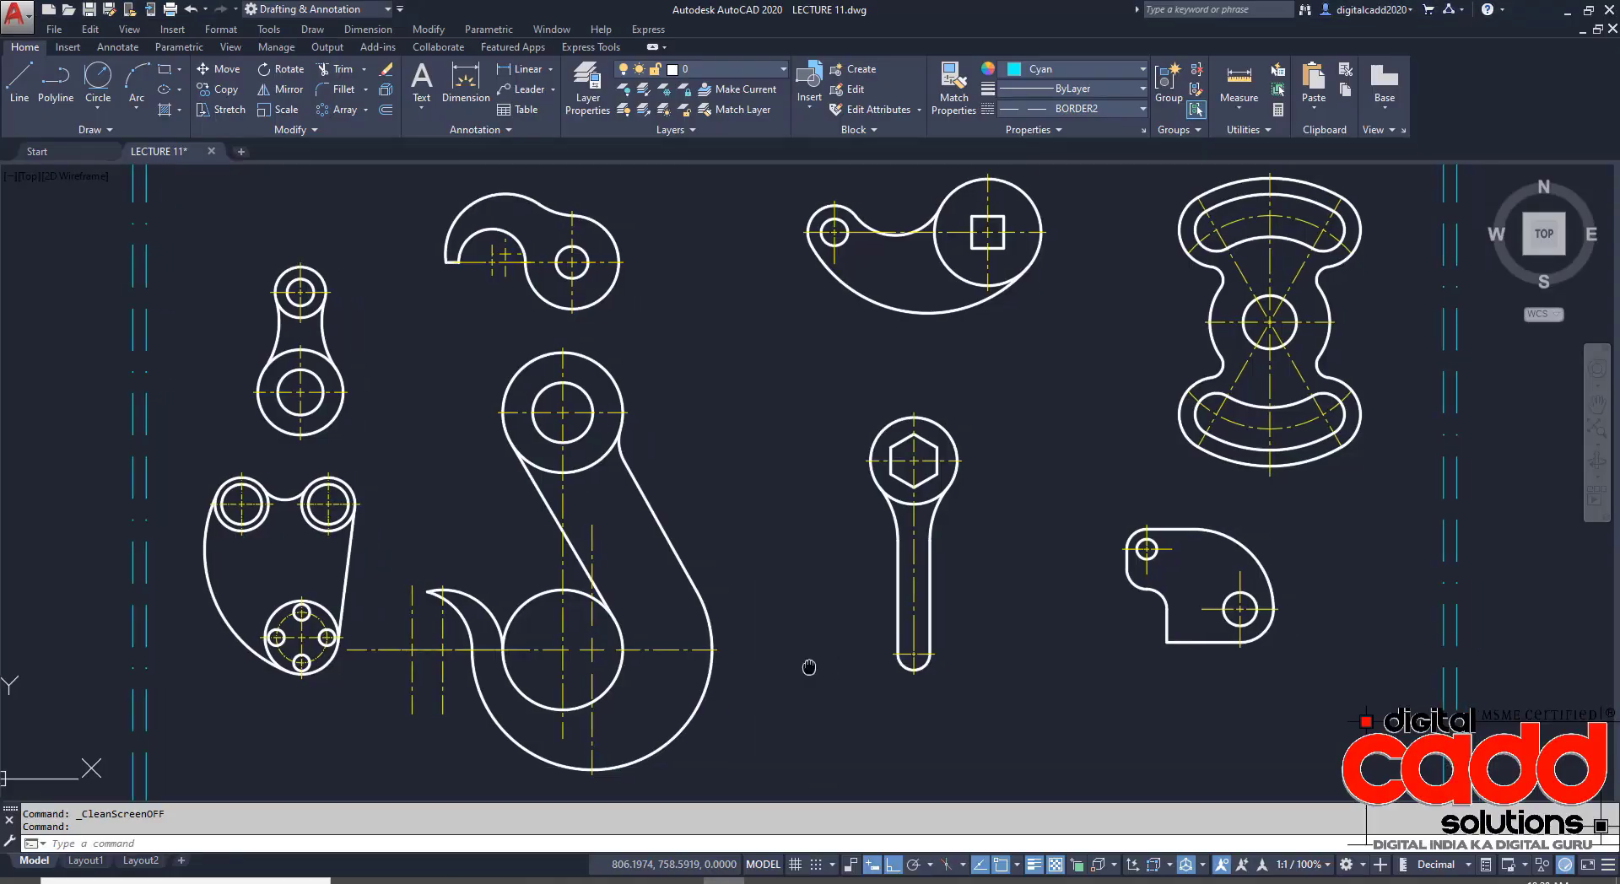
# - Reset the linetype to ByLayer and write the 'EX 19 - 30' multiline title below the drawings
pyautogui.moveTo(806, 677); pyautogui.dragTo(672, 528, button='middle')
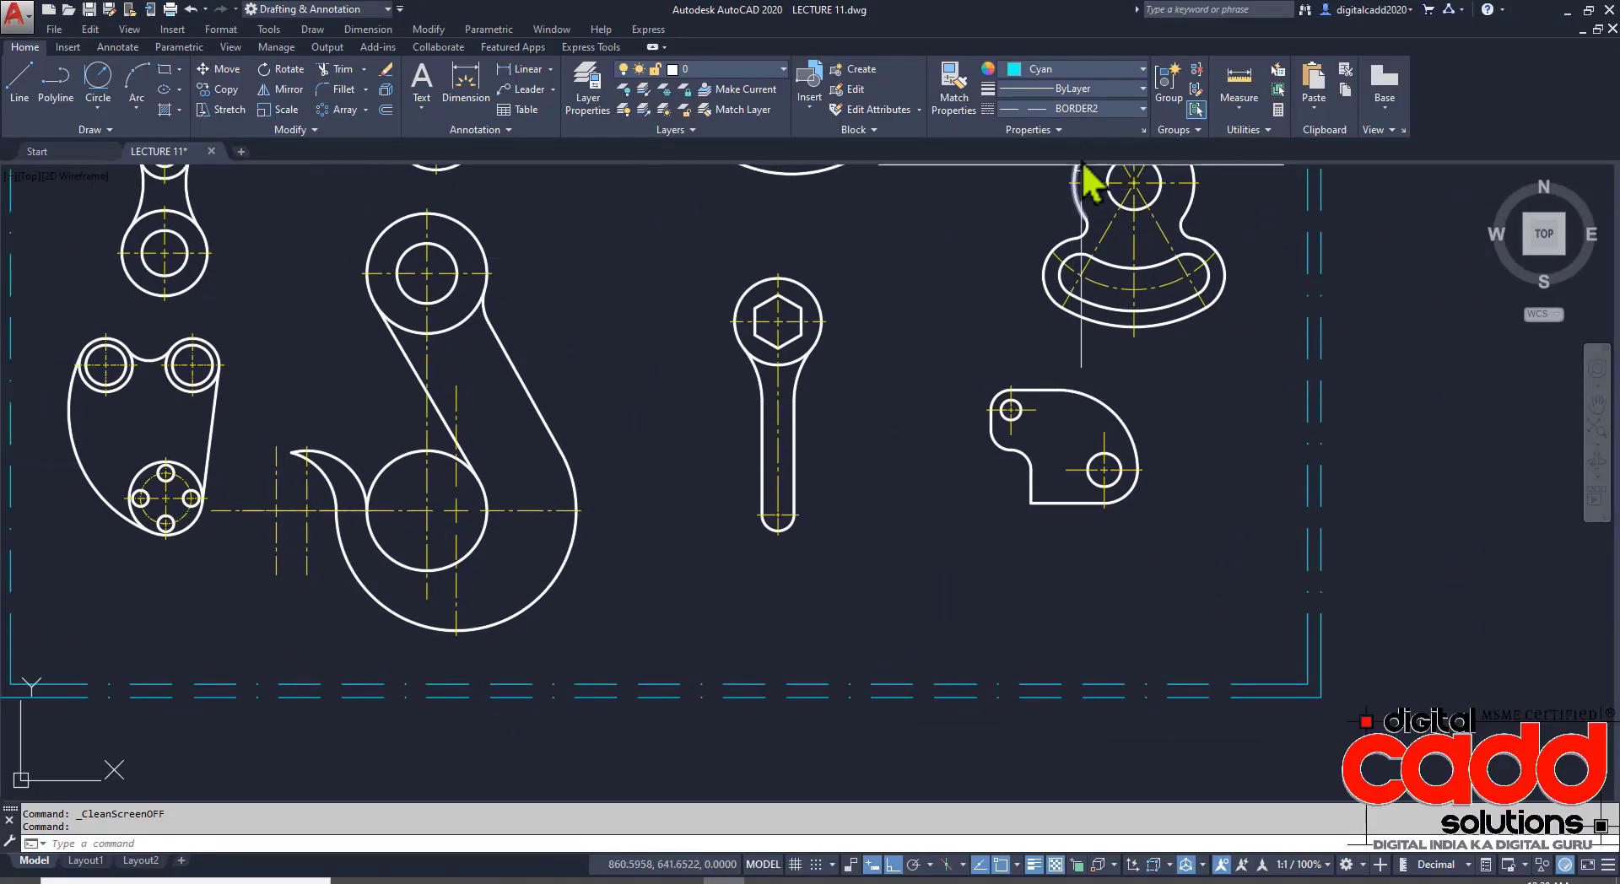
pyautogui.click(1088, 108)
pyautogui.click(1078, 130)
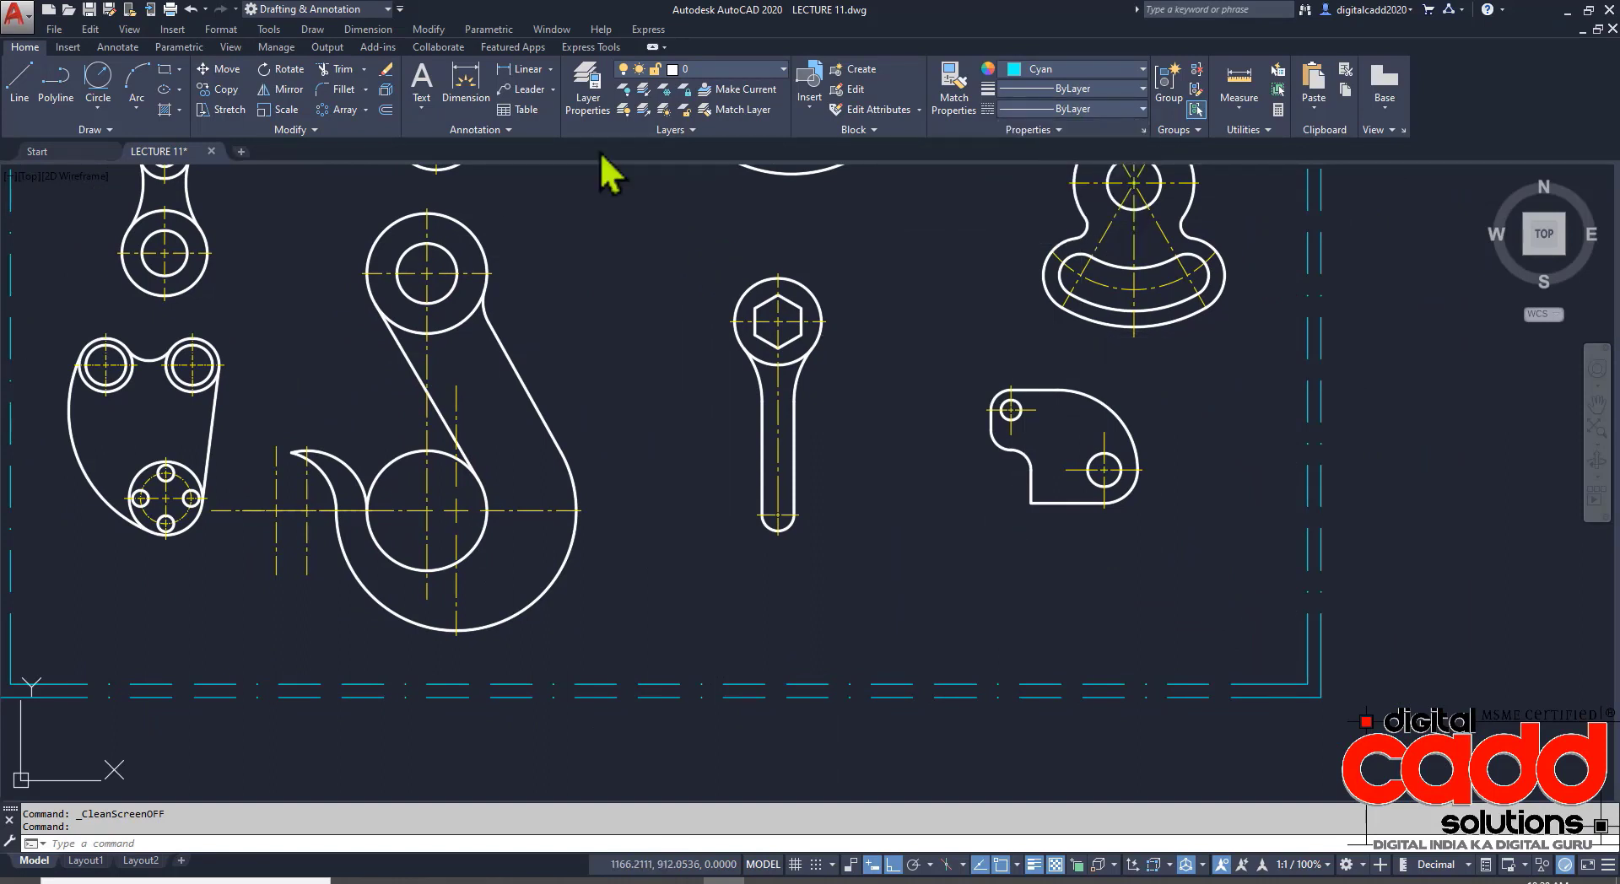
pyautogui.write('t')
pyautogui.press('Return')
pyautogui.click(643, 558)
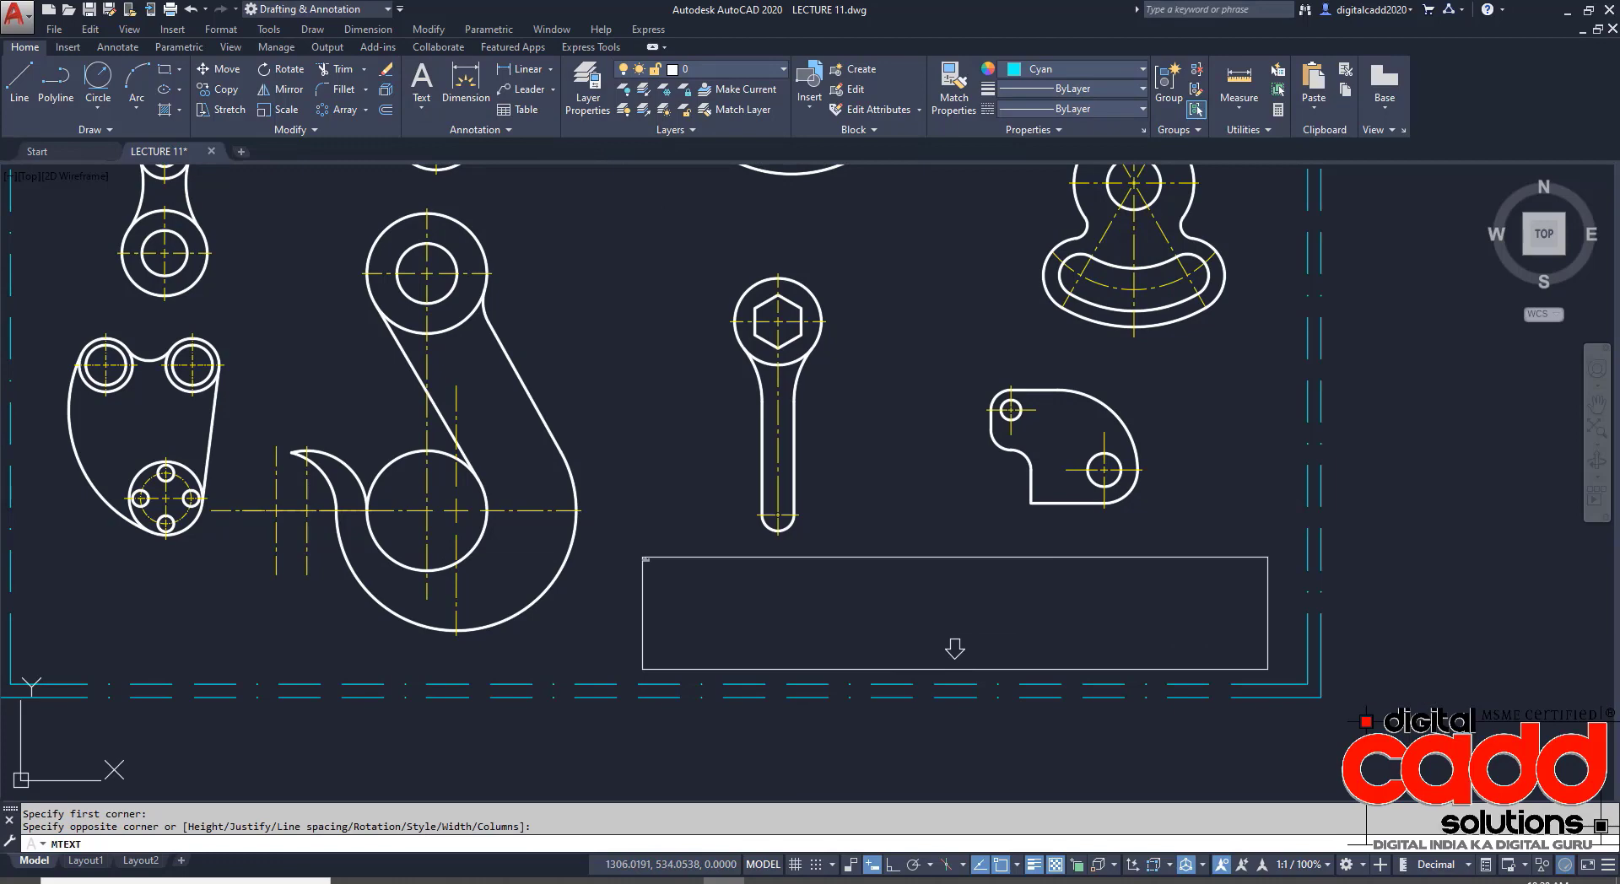
pyautogui.click(1267, 669)
pyautogui.write('EX 19 - 3')
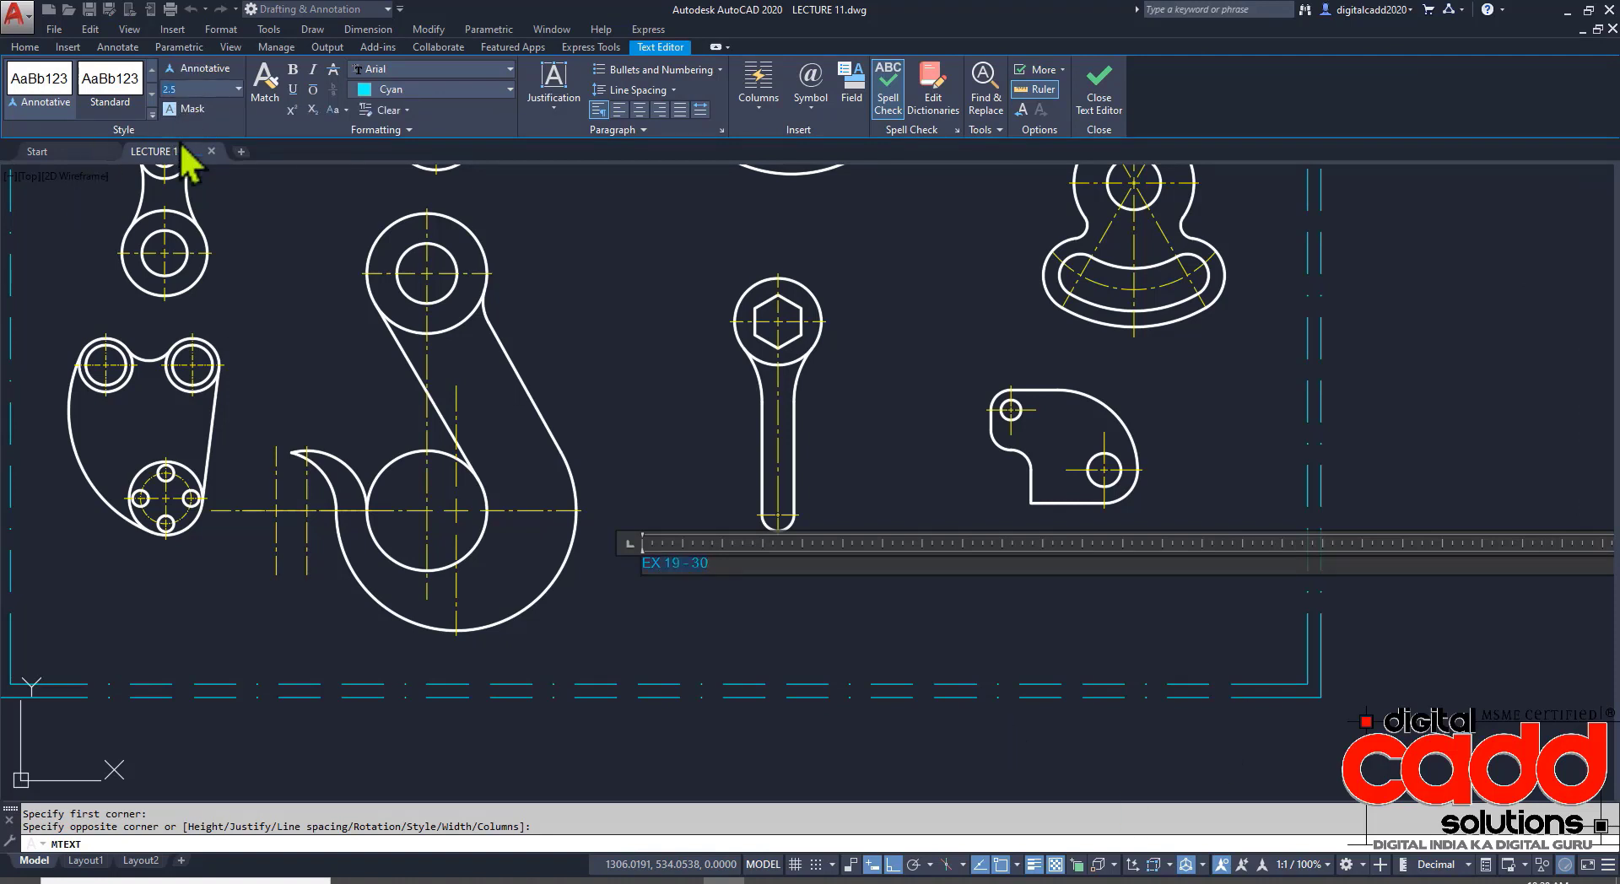
pyautogui.write('0')
pyautogui.press('Return')
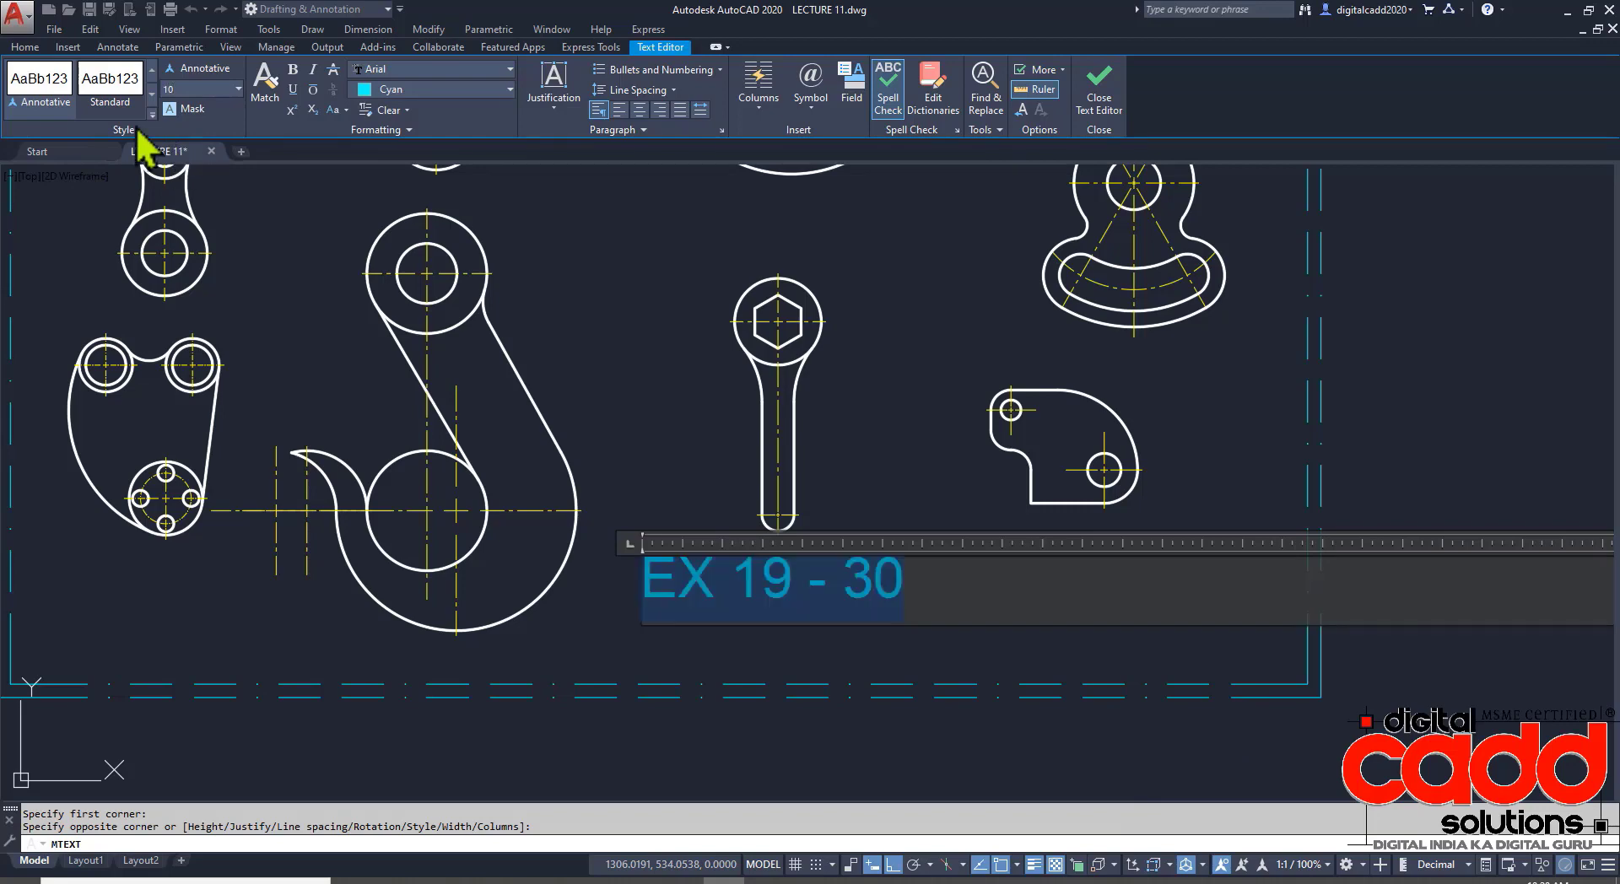
pyautogui.click(661, 356)
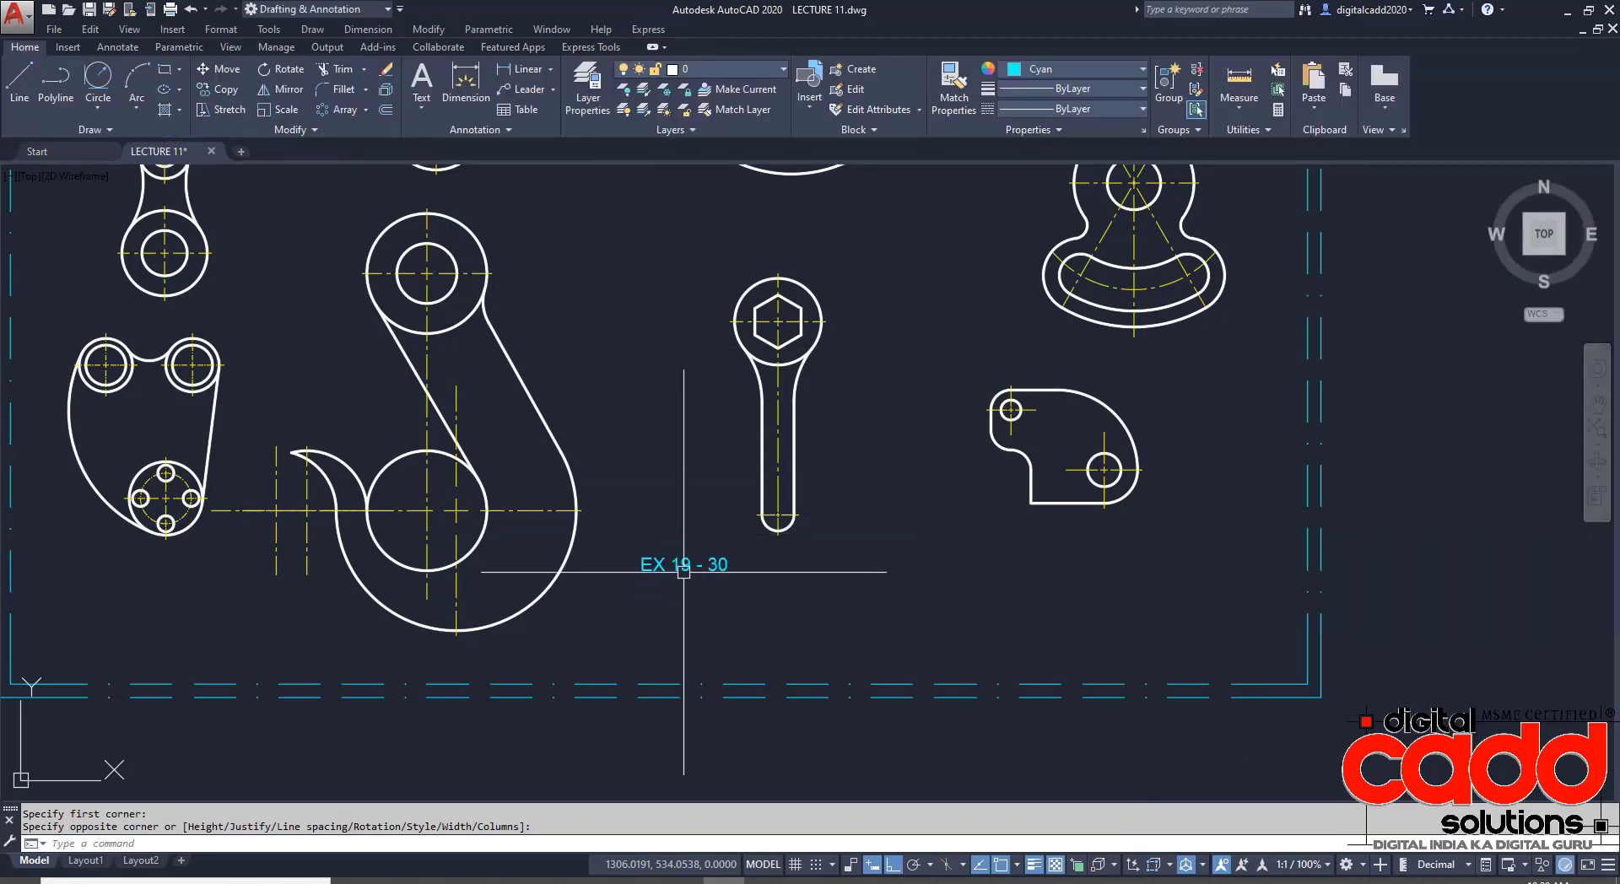
# - Enlarge the title to height 40 and move it toward the border's lower right
pyautogui.doubleClick(683, 567)
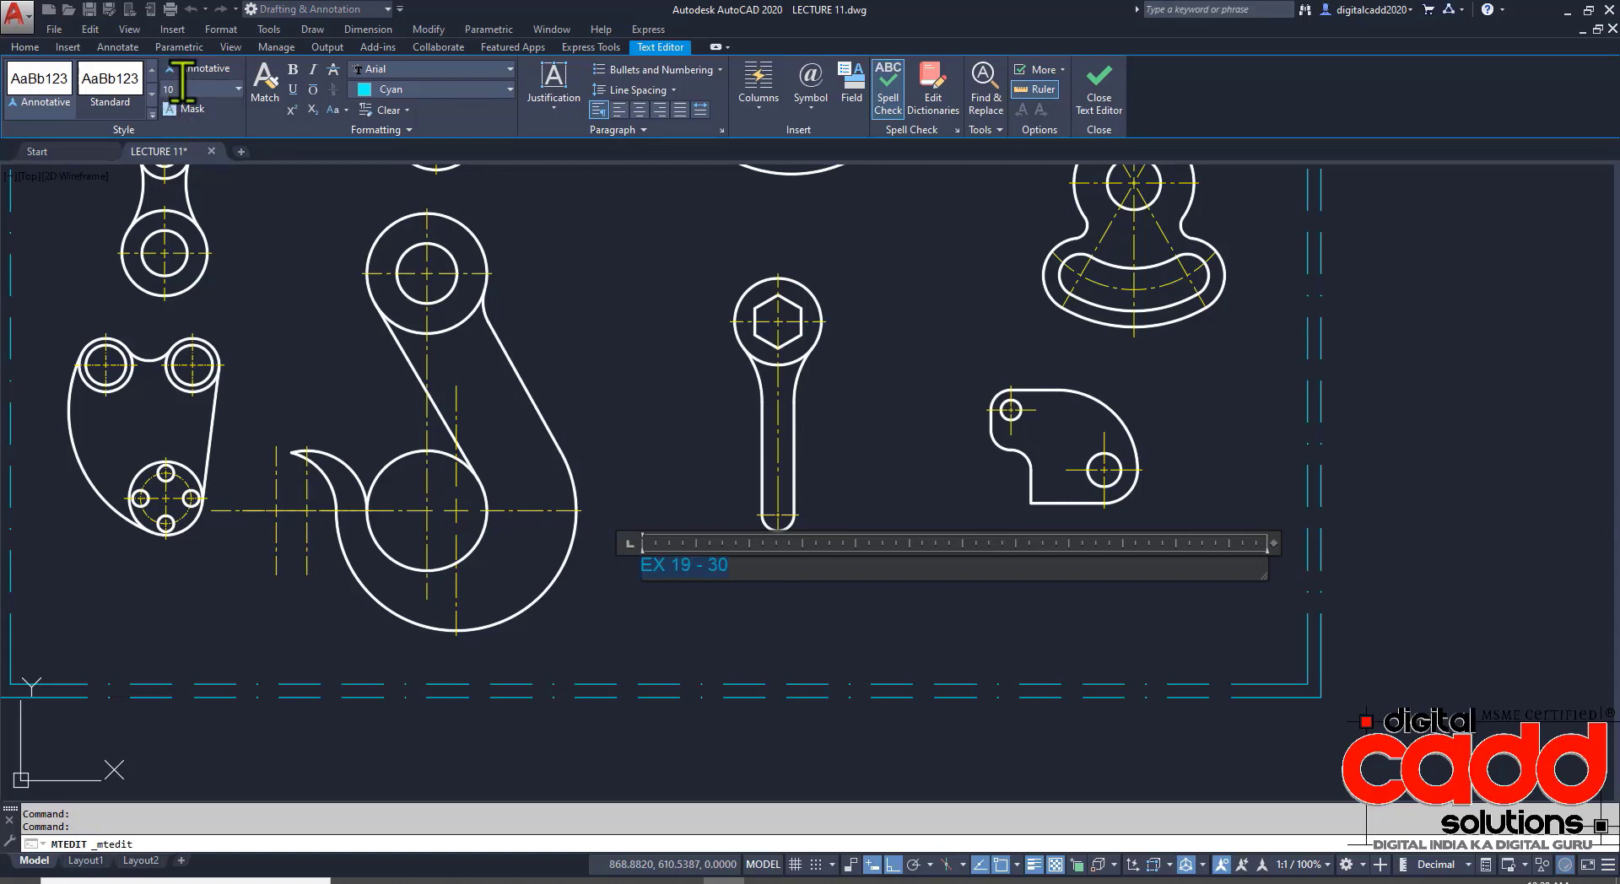
pyautogui.write('0')
pyautogui.press('Return')
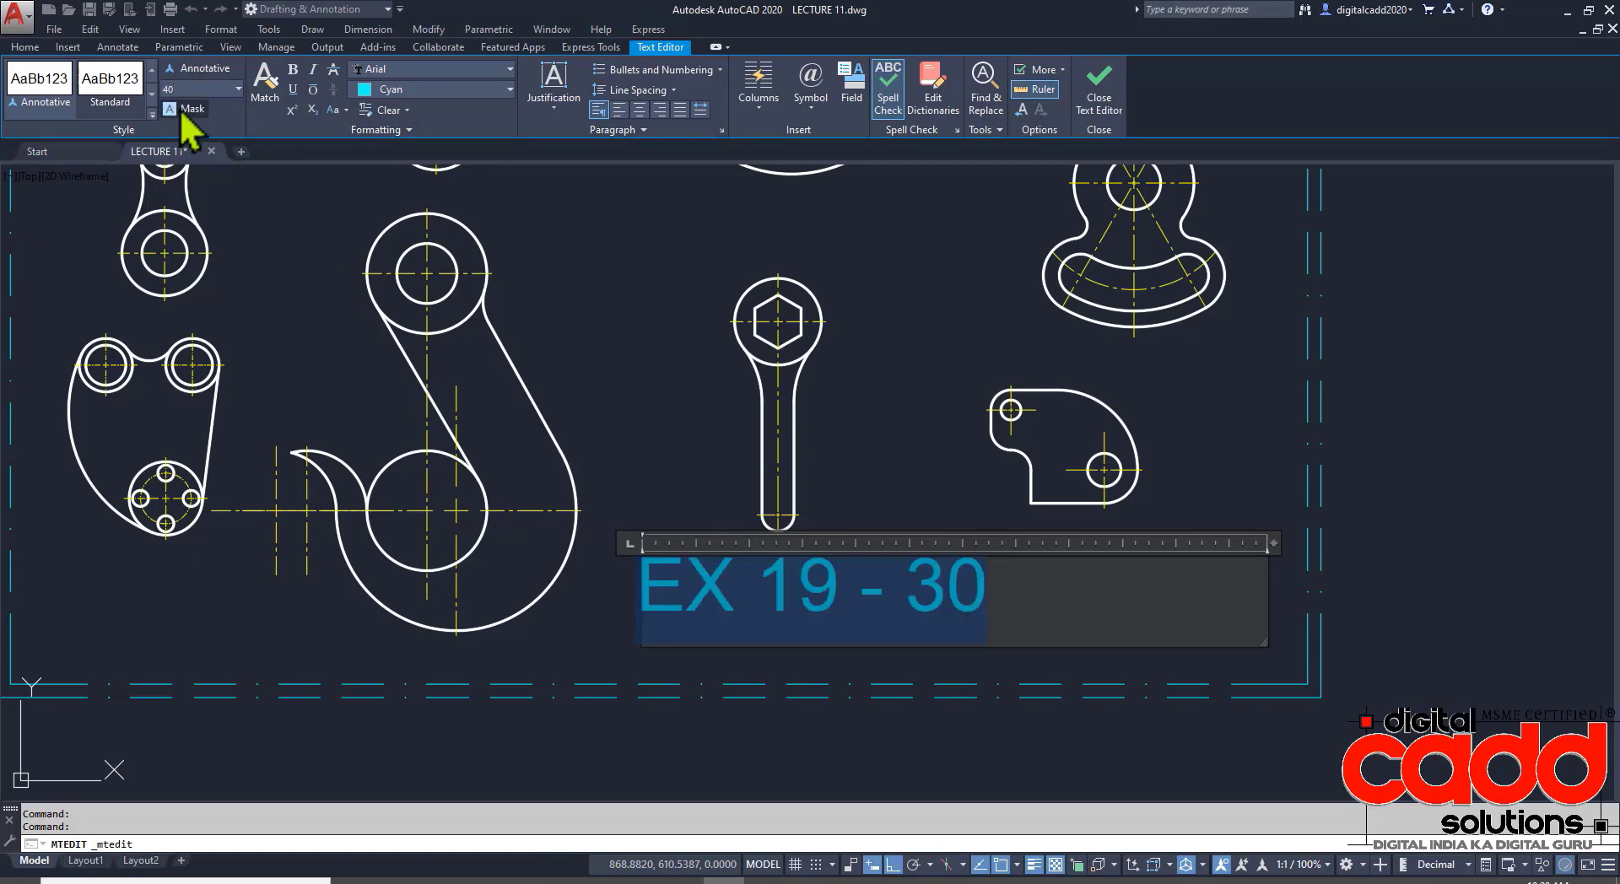
pyautogui.click(949, 514)
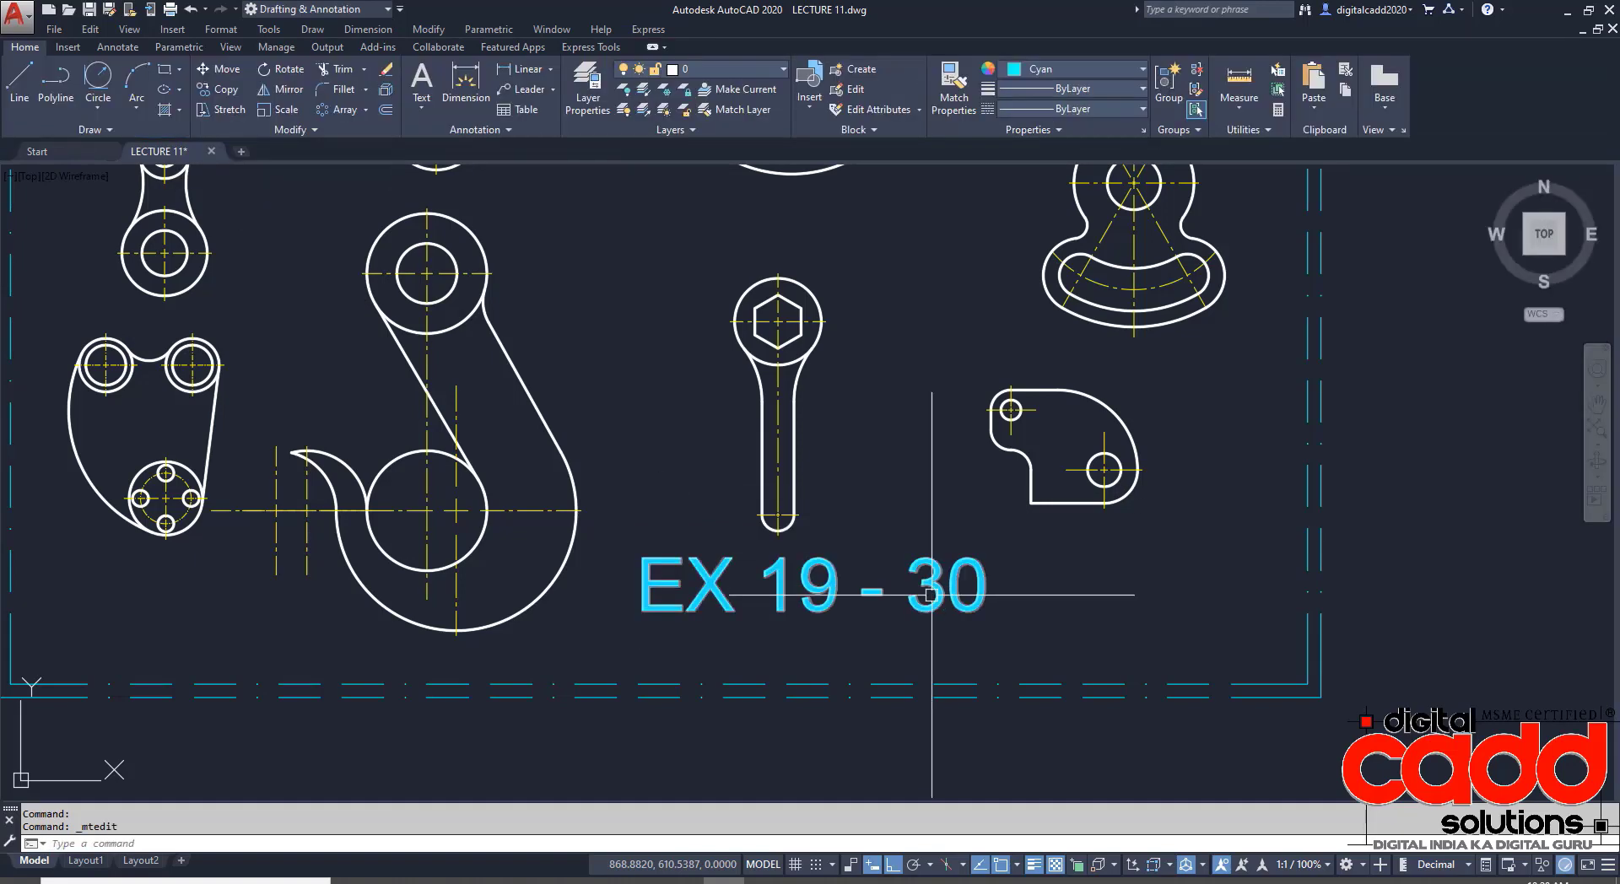
pyautogui.moveTo(955, 607); pyautogui.dragTo(1113, 628)
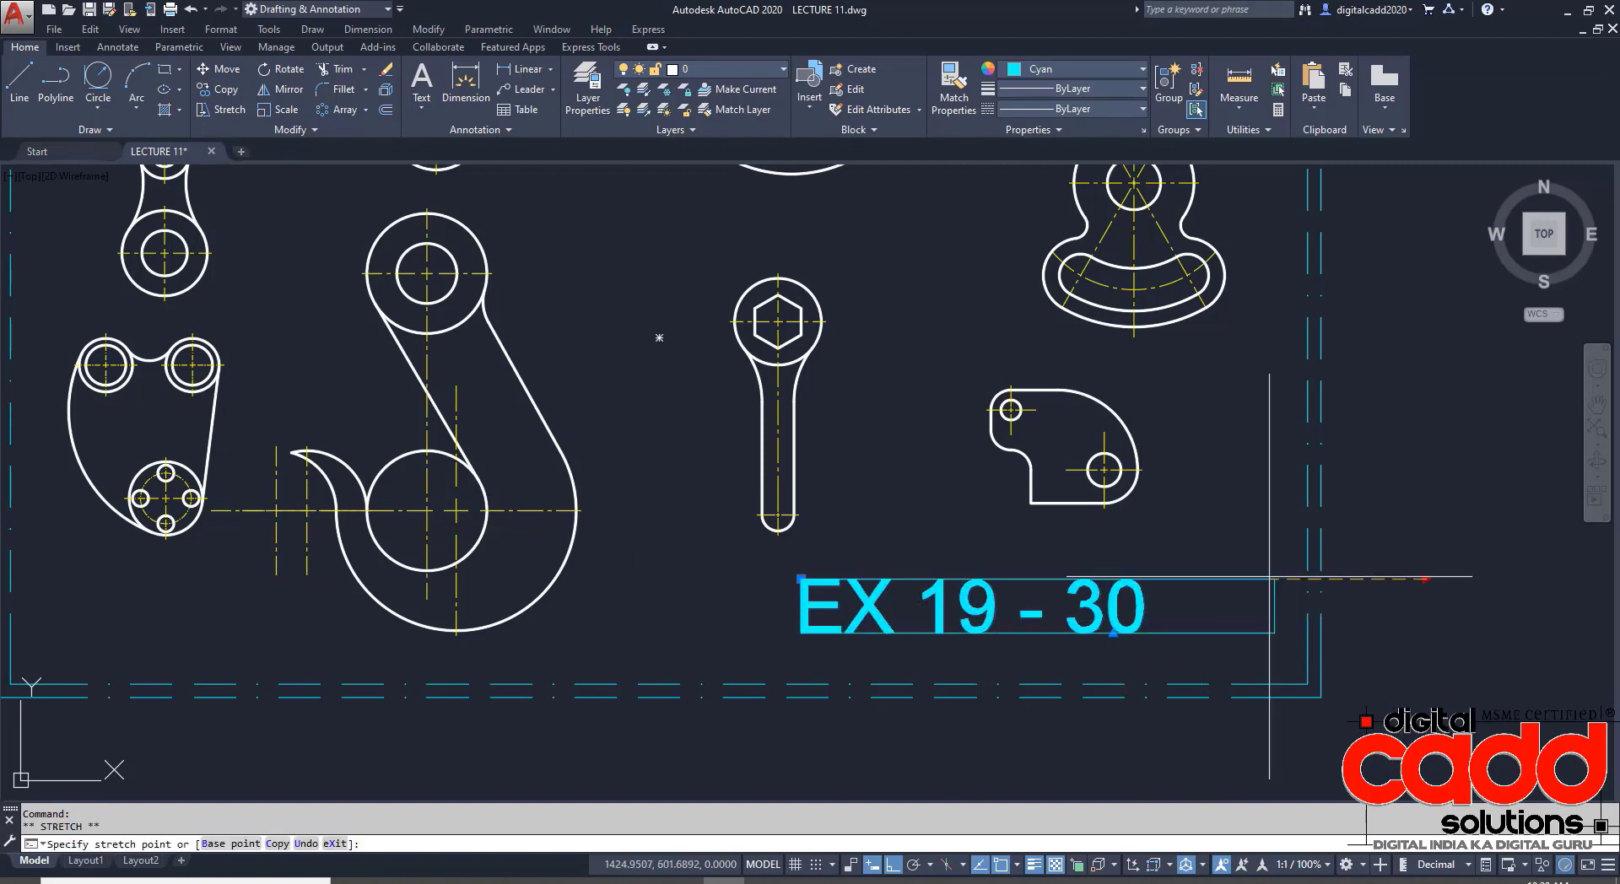
pyautogui.click(1031, 606)
pyautogui.scroll(-2, 1031, 606)
# - Cancel the grip edit and show the titled, double-bordered sheet full-screen with Clean Screen
pyautogui.press('Escape')
pyautogui.moveTo(1046, 598); pyautogui.dragTo(1008, 646, button='middle')
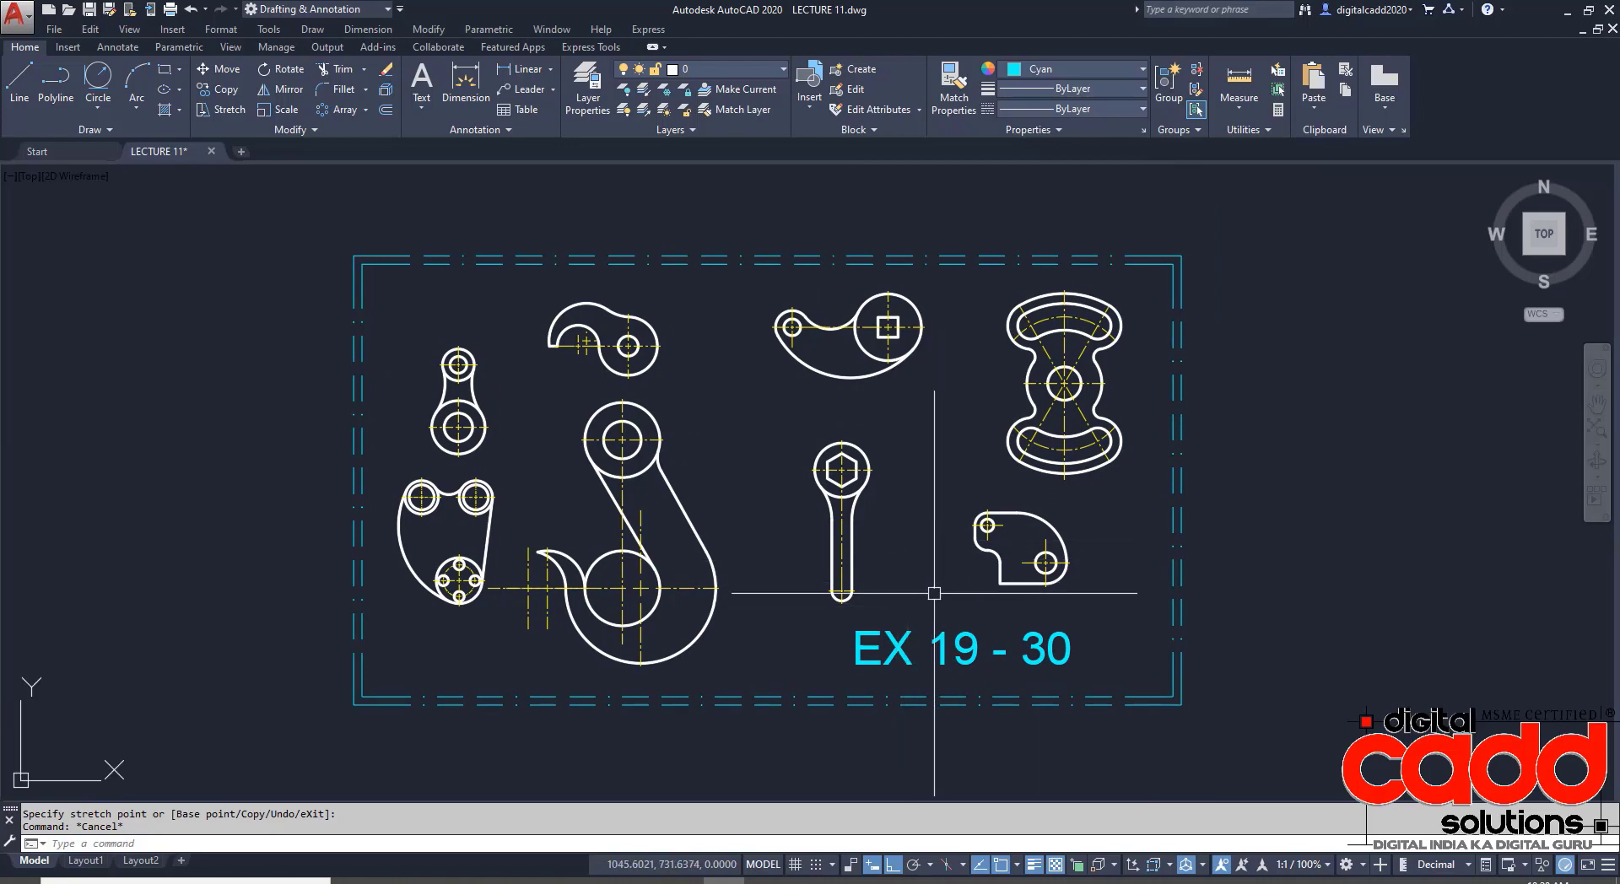
pyautogui.hotkey('ctrl', '0')
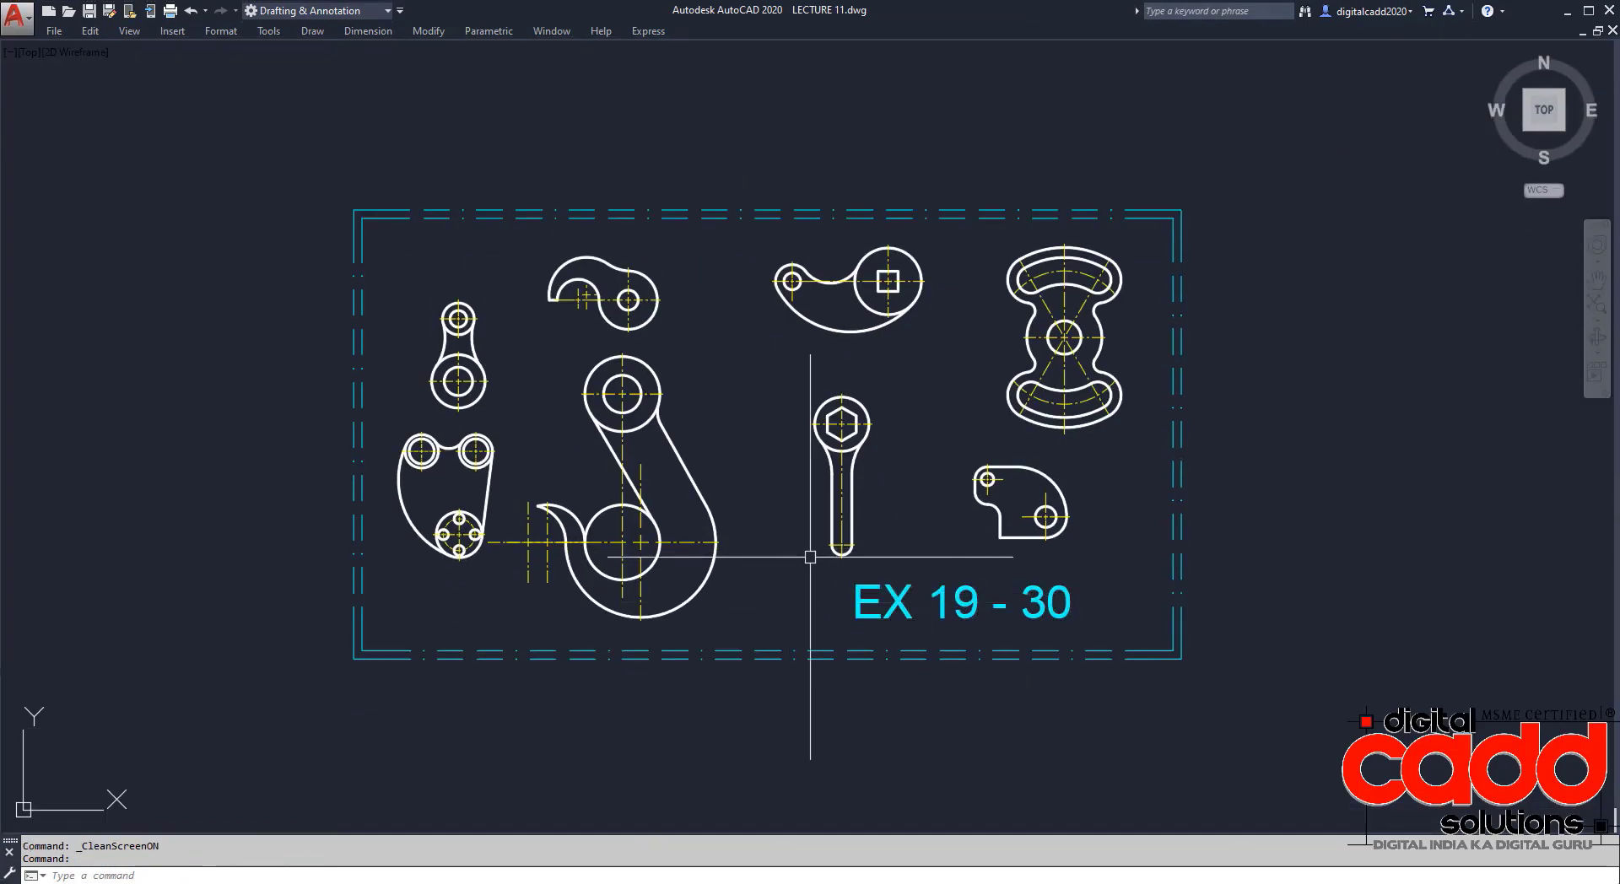
pyautogui.scroll(3, 843, 548)
pyautogui.scroll(-1, 1088, 532)
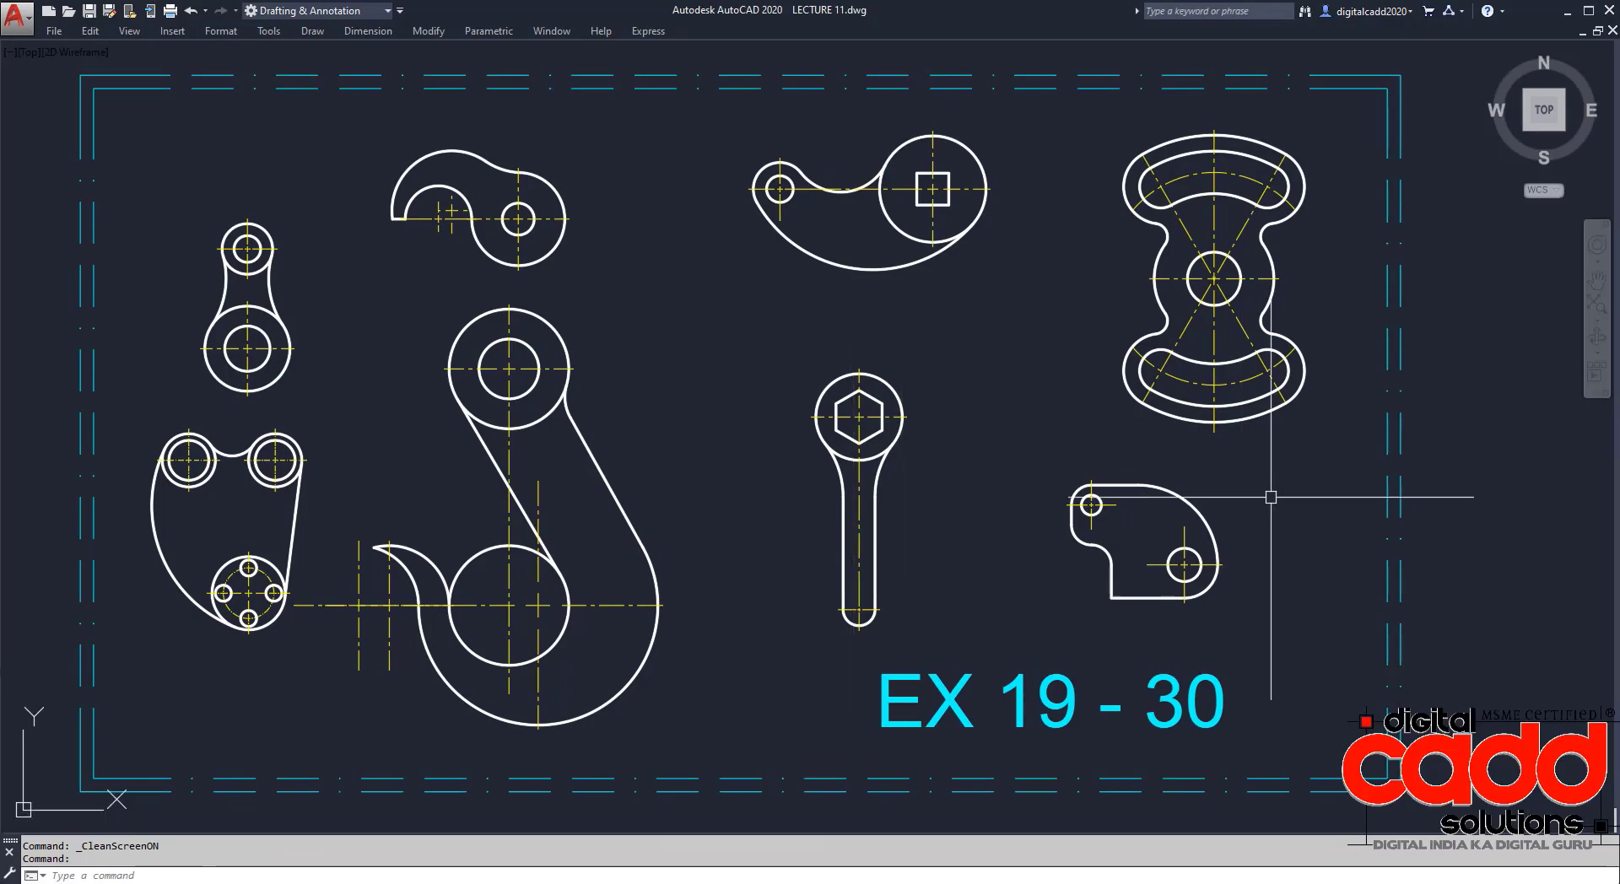